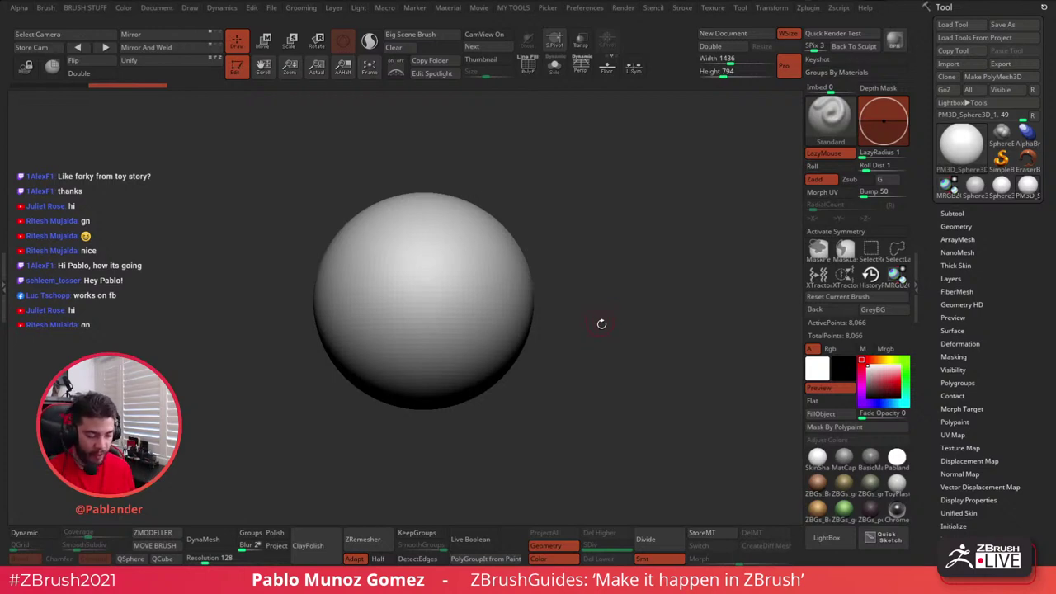
- Turn on the floor grid and X-axis symmetry for the sphere, leaving the polyframe and perspective display off
{"action": "right_click_drag", "start_coordinate": [598, 351], "coordinate": [585, 302], "text": "ctrl"}
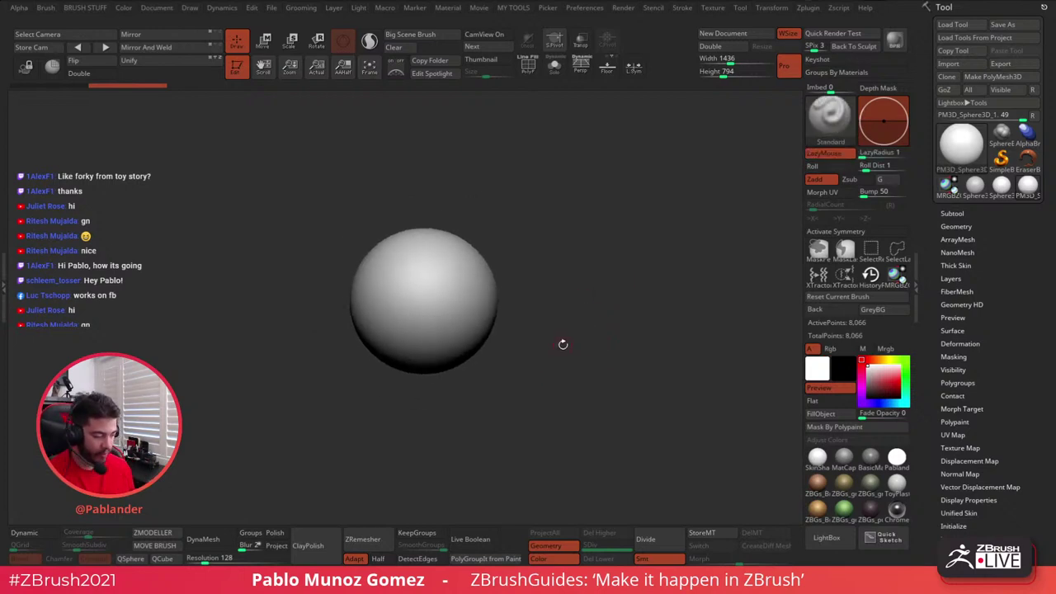
{"action": "right_click_drag", "start_coordinate": [564, 345], "coordinate": [585, 325], "text": "alt"}
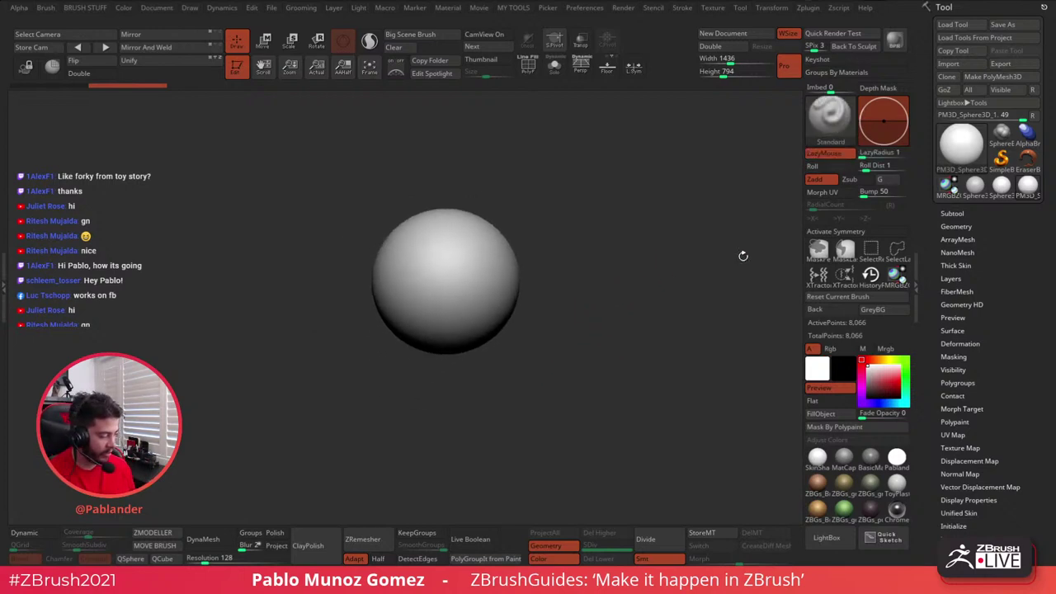
{"action": "left_click", "coordinate": [529, 65]}
{"action": "left_click", "coordinate": [581, 65]}
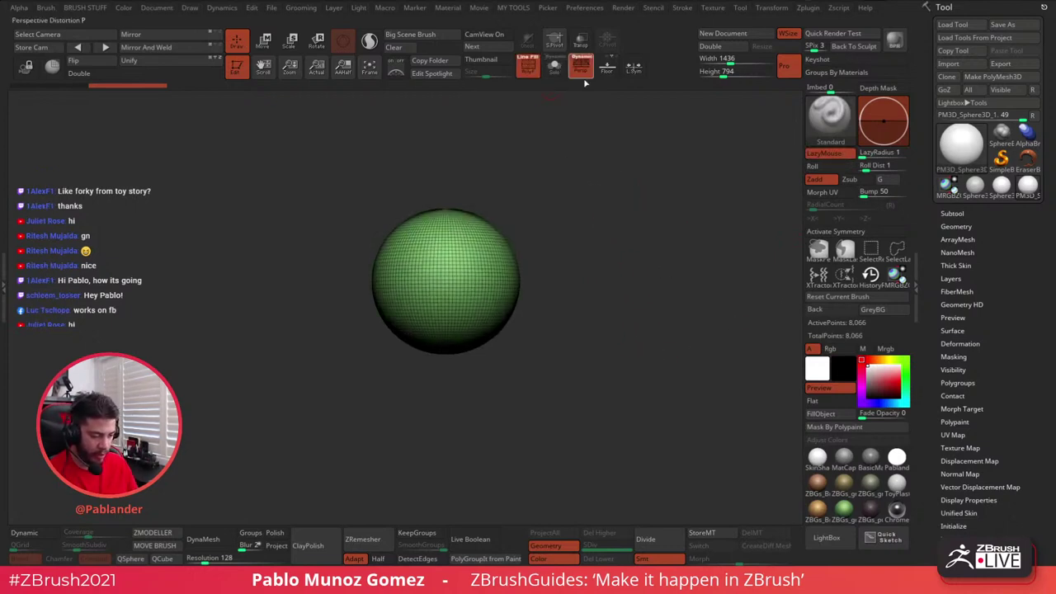
{"action": "left_click", "coordinate": [607, 67]}
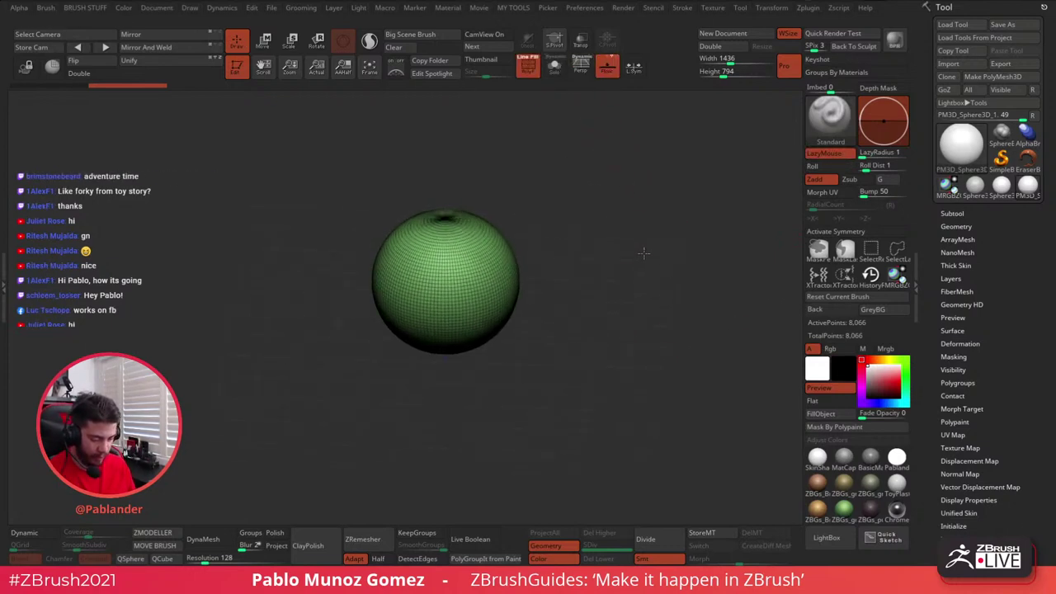
{"action": "left_click_drag", "start_coordinate": [588, 199], "coordinate": [586, 184], "text": "shift"}
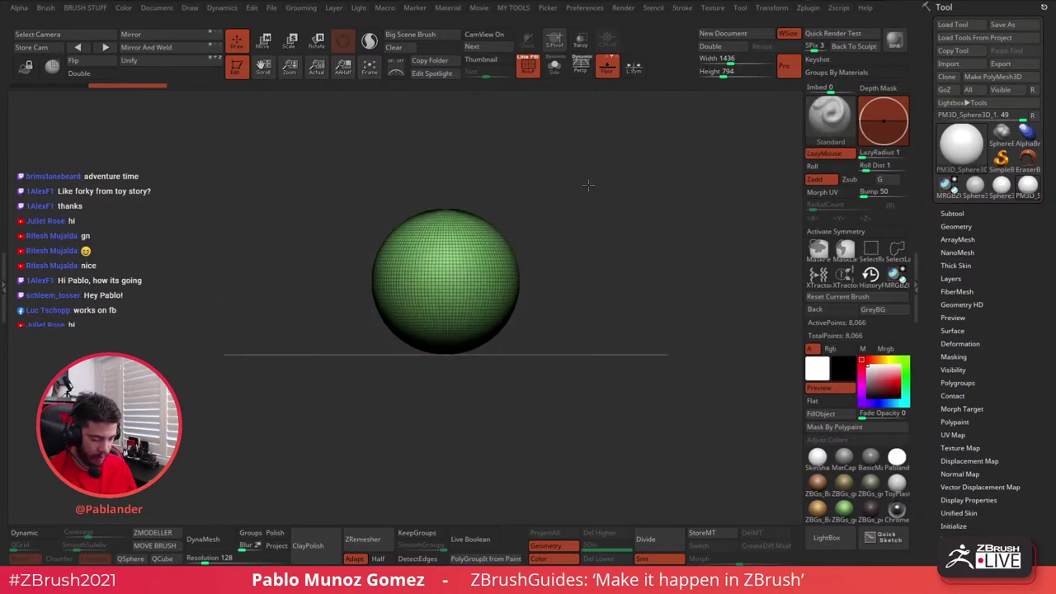
{"action": "key", "text": "x"}
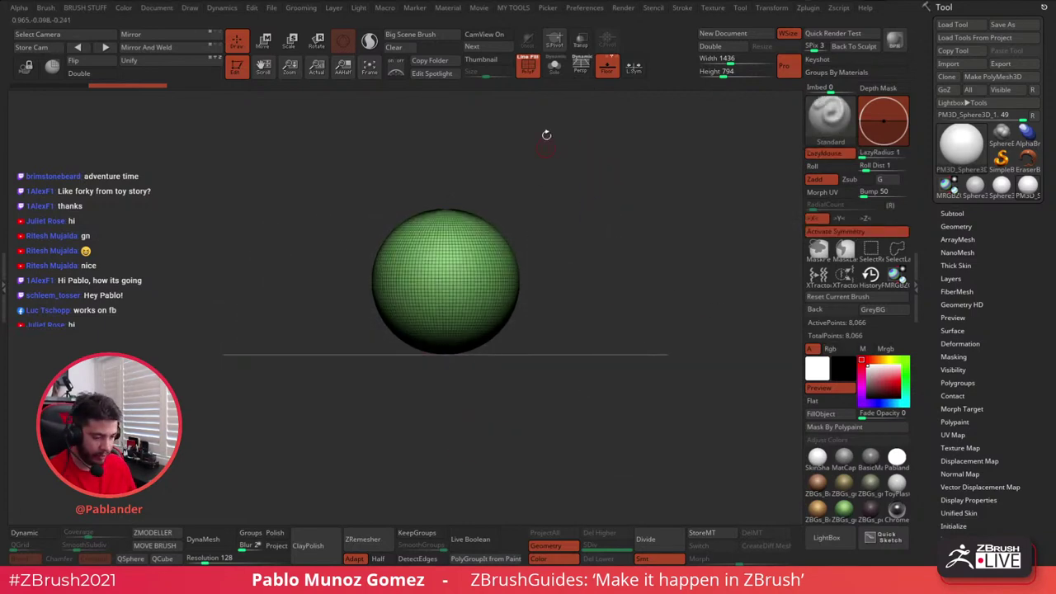
{"action": "left_click", "coordinate": [528, 66]}
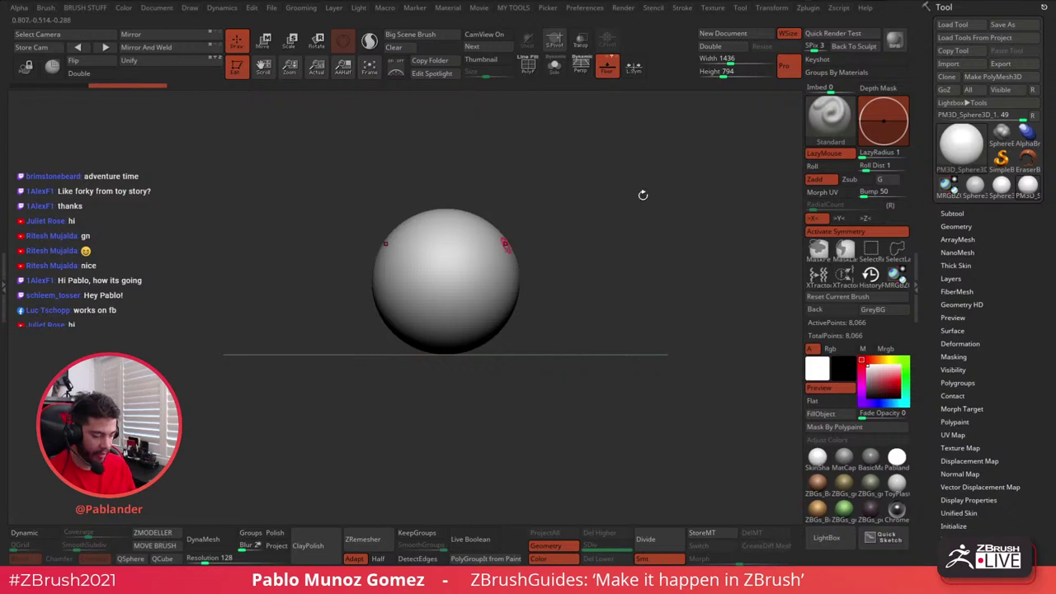
- Append a Cylinder3D as a new subtool to the sphere
{"action": "left_click", "coordinate": [953, 213]}
{"action": "left_click_drag", "start_coordinate": [992, 224], "coordinate": [930, 81]}
{"action": "left_click", "coordinate": [1020, 418]}
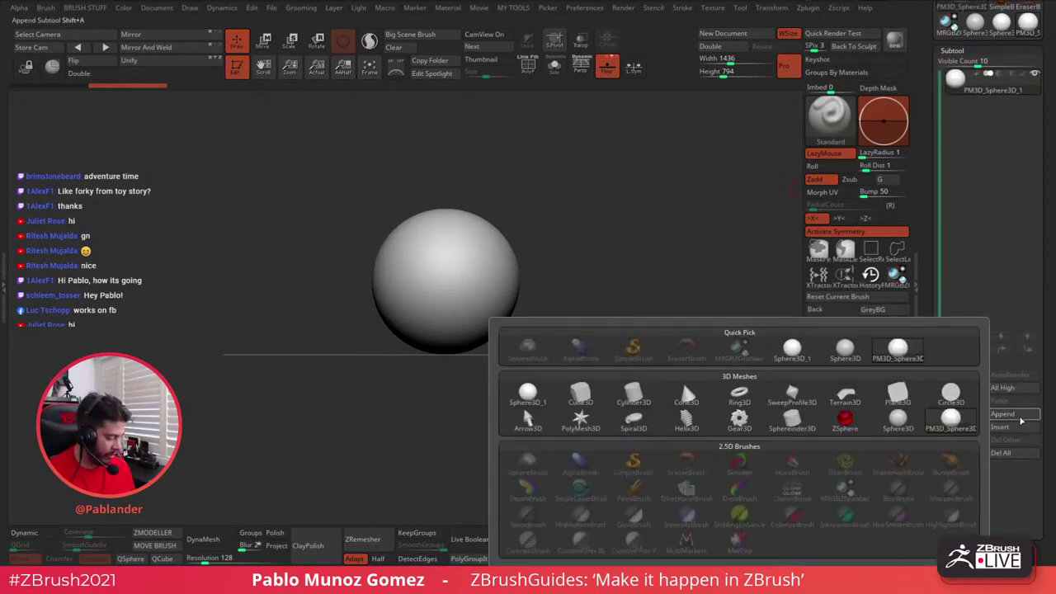
{"action": "left_click", "coordinate": [635, 392]}
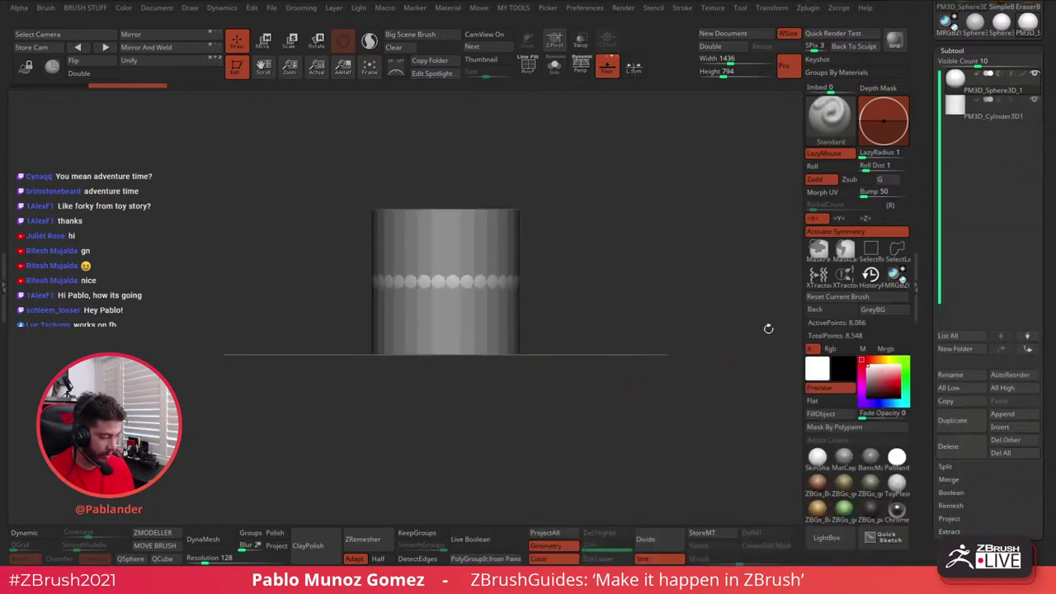
{"action": "left_click", "coordinate": [264, 42]}
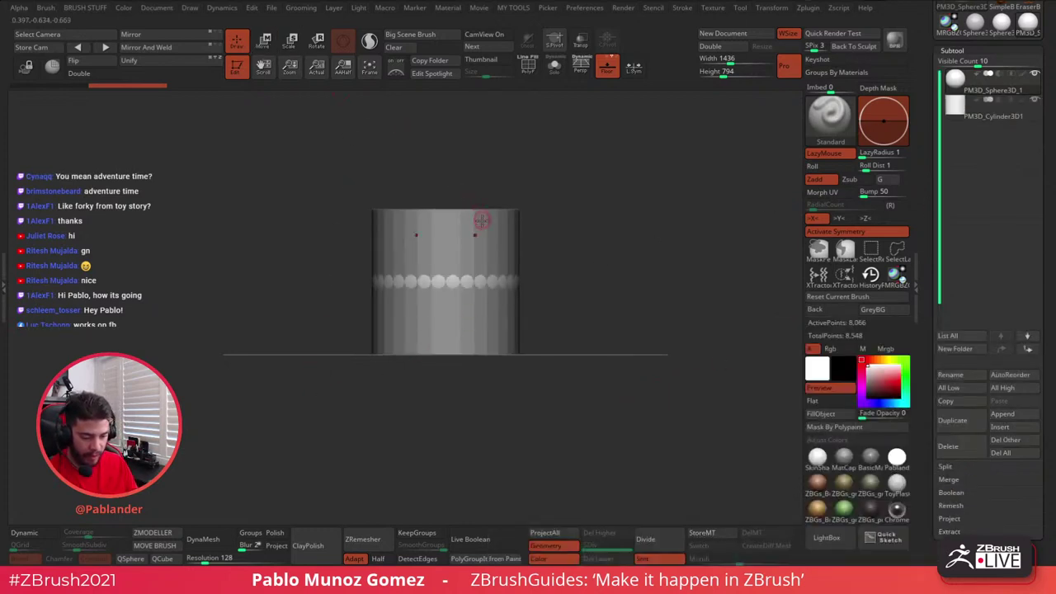
{"action": "mouse_move", "coordinate": [576, 225]}
{"action": "left_mouse_down"}
{"action": "mouse_move", "coordinate": [563, 206]}
{"action": "mouse_move", "coordinate": [560, 233]}
{"action": "left_mouse_up"}
{"action": "left_click_drag", "start_coordinate": [447, 246], "coordinate": [449, 132]}
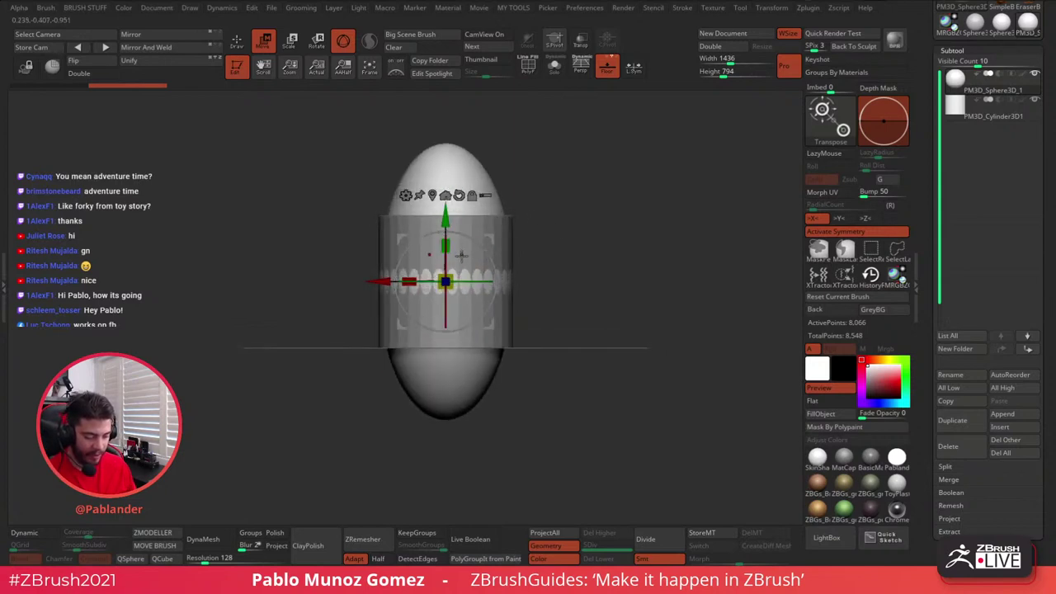
{"action": "key", "text": "ctrl+z"}
- Reshape the cylinder subtool into a long bar narrower than the sphere and rotate it 90 degrees to lie horizontally
{"action": "left_click", "coordinate": [990, 117]}
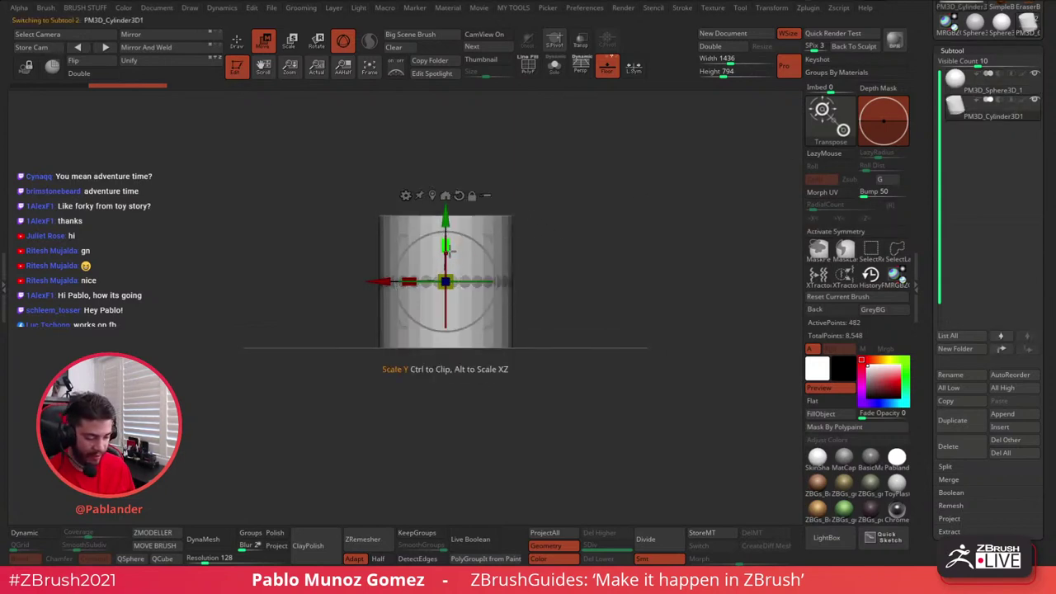
{"action": "left_click_drag", "start_coordinate": [445, 246], "coordinate": [448, 142]}
{"action": "left_click_drag", "start_coordinate": [446, 283], "coordinate": [434, 316]}
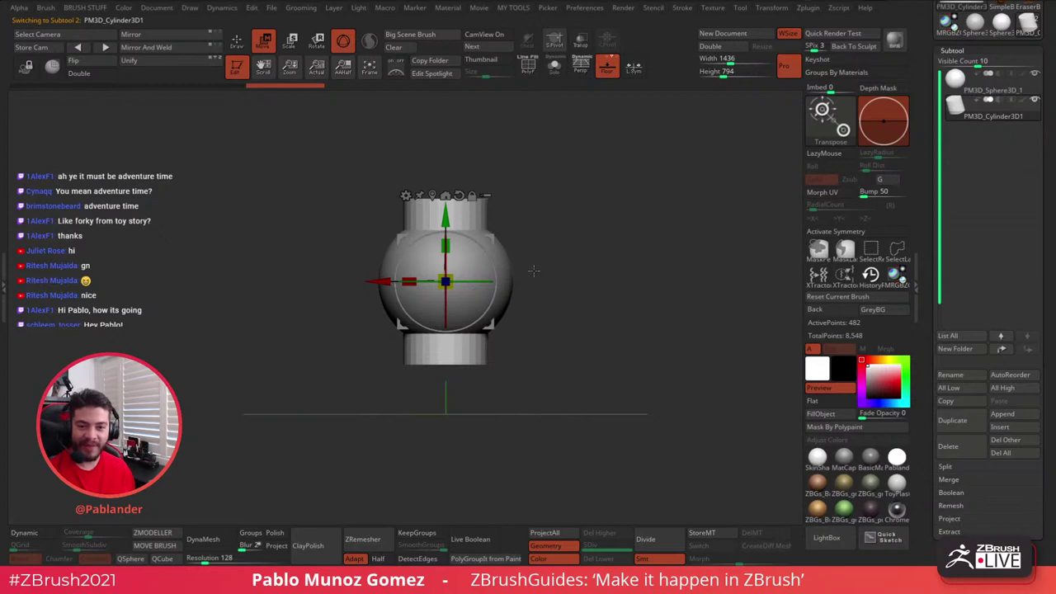
{"action": "left_click_drag", "start_coordinate": [492, 247], "coordinate": [527, 277]}
{"action": "left_click_drag", "start_coordinate": [452, 277], "coordinate": [445, 282]}
- Move the horizontal cylinder down to just beneath the sphere and lengthen it past both of the sphere's sides
{"action": "left_click_drag", "start_coordinate": [446, 222], "coordinate": [446, 310]}
{"action": "left_click_drag", "start_coordinate": [481, 369], "coordinate": [505, 369]}
{"action": "left_click_drag", "start_coordinate": [610, 299], "coordinate": [626, 253], "text": "alt"}
{"action": "left_click_drag", "start_coordinate": [492, 321], "coordinate": [495, 321]}
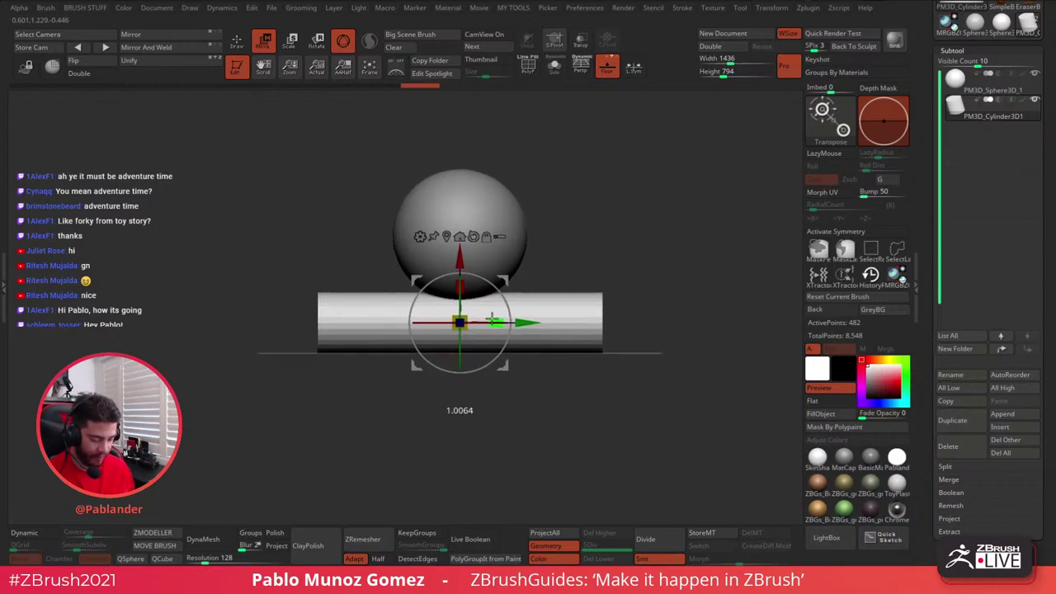
{"action": "mouse_move", "coordinate": [459, 255]}
{"action": "left_mouse_down"}
{"action": "mouse_move", "coordinate": [460, 265]}
{"action": "mouse_move", "coordinate": [459, 251]}
{"action": "left_mouse_up"}
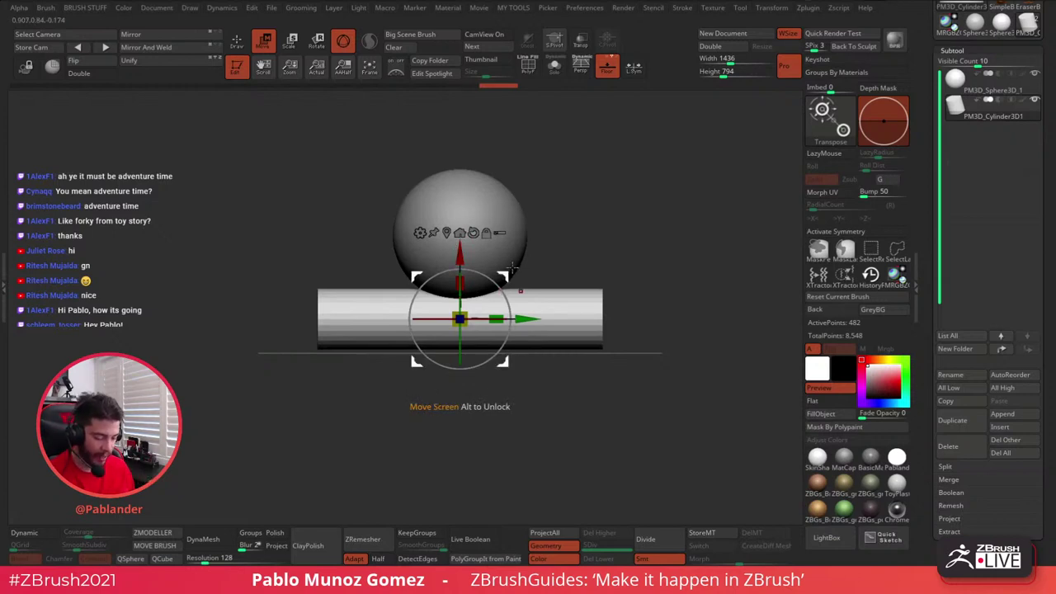
{"action": "left_click_drag", "start_coordinate": [460, 254], "coordinate": [460, 264]}
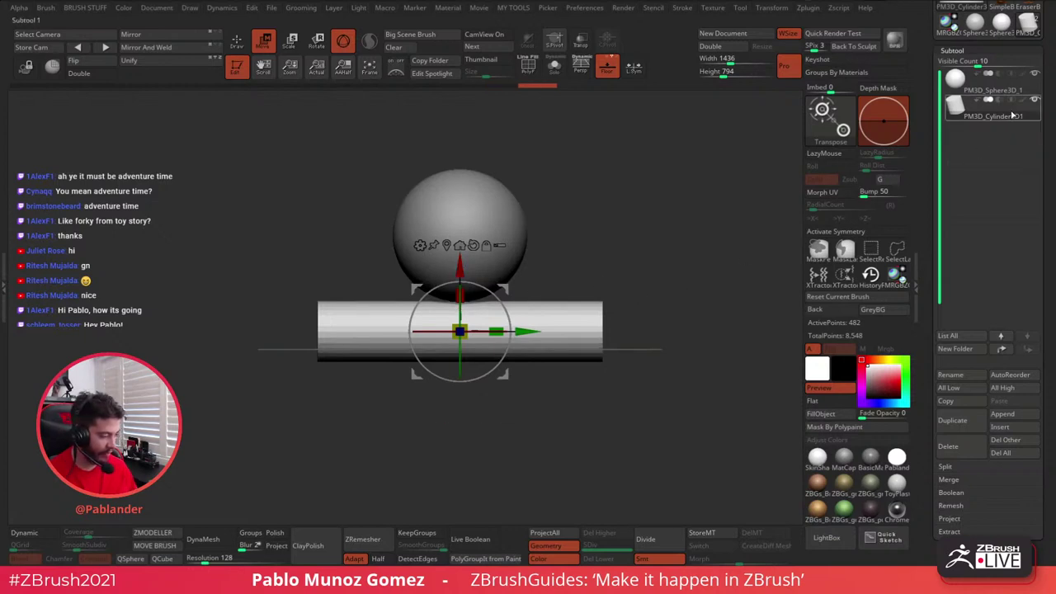
{"action": "key", "text": "q"}
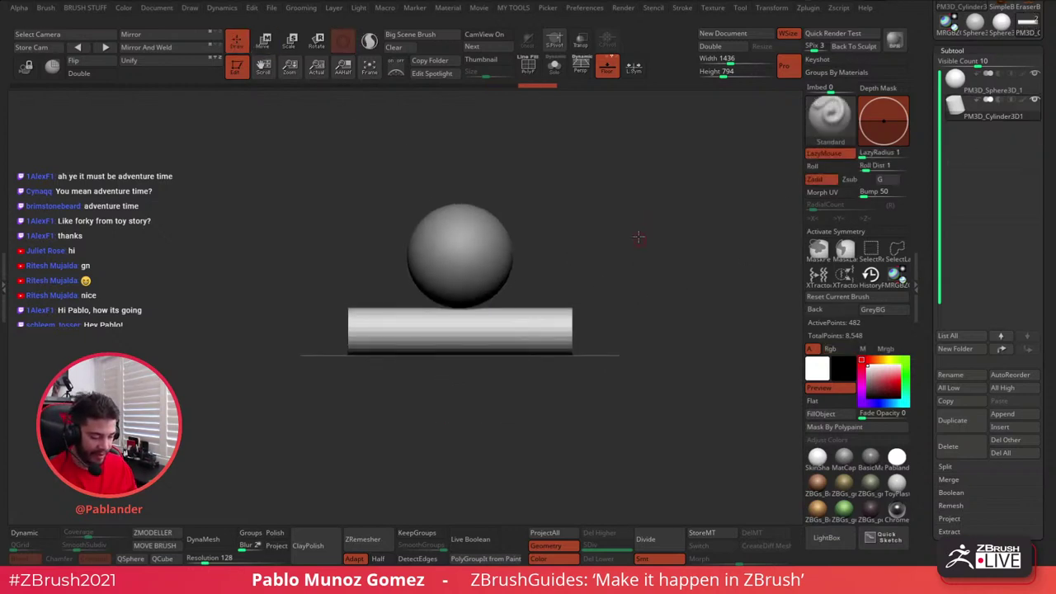
- Duplicate the horizontal arm cylinder and rotate the copy 90 degrees so it stands upright
{"action": "left_click_drag", "start_coordinate": [639, 237], "coordinate": [637, 215], "text": "alt"}
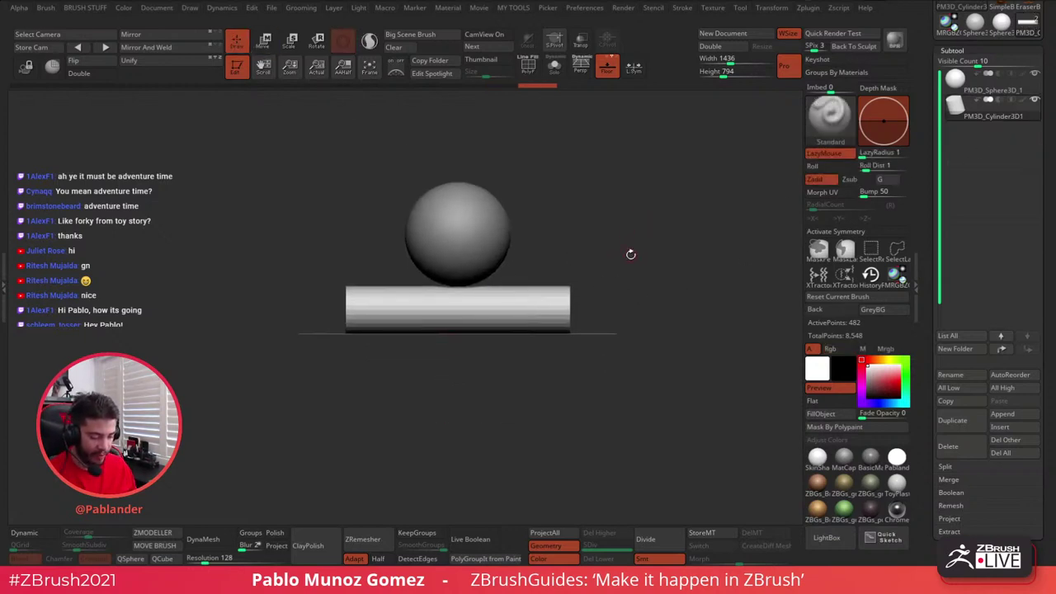
{"action": "left_click", "coordinate": [964, 423]}
{"action": "key", "text": "w"}
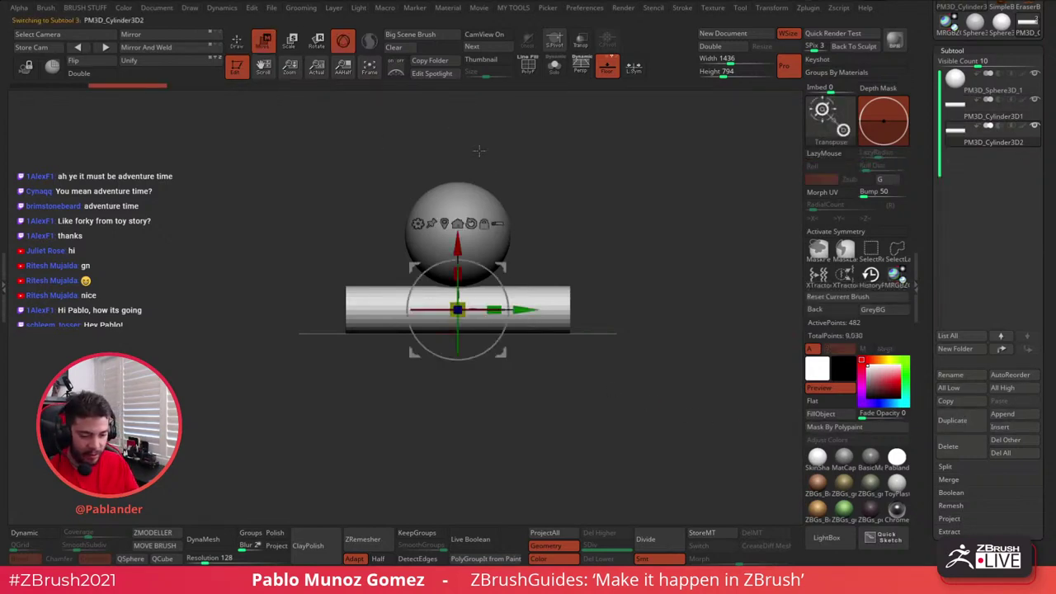
{"action": "left_click_drag", "start_coordinate": [490, 265], "coordinate": [467, 286]}
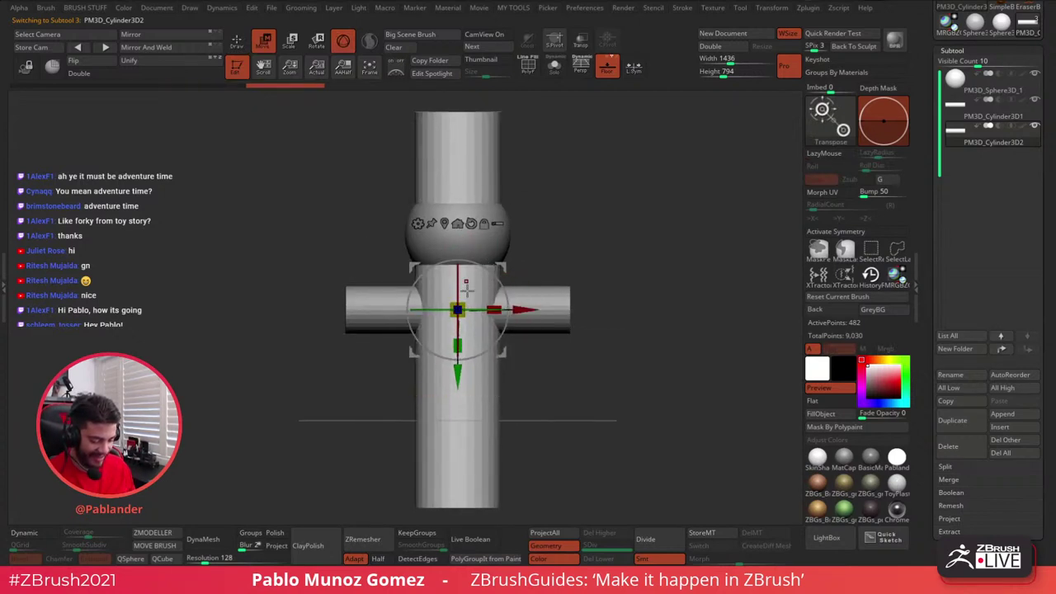
- Shorten and thicken the upright cylinder into a torso about as wide as the sphere, and raise it slightly under the head
{"action": "left_click_drag", "start_coordinate": [462, 345], "coordinate": [466, 296]}
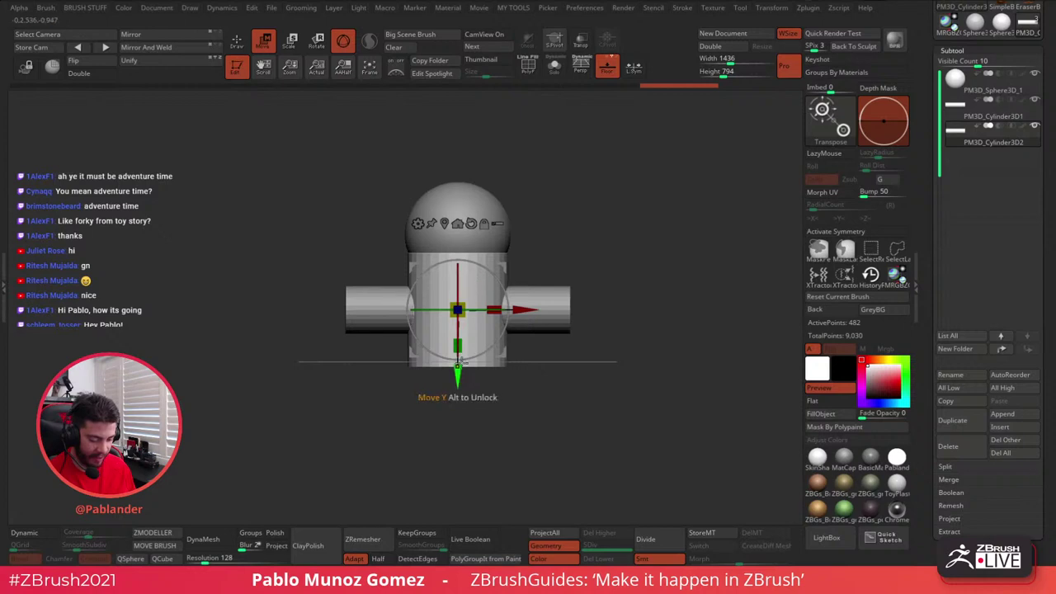
{"action": "left_click_drag", "start_coordinate": [459, 373], "coordinate": [457, 363]}
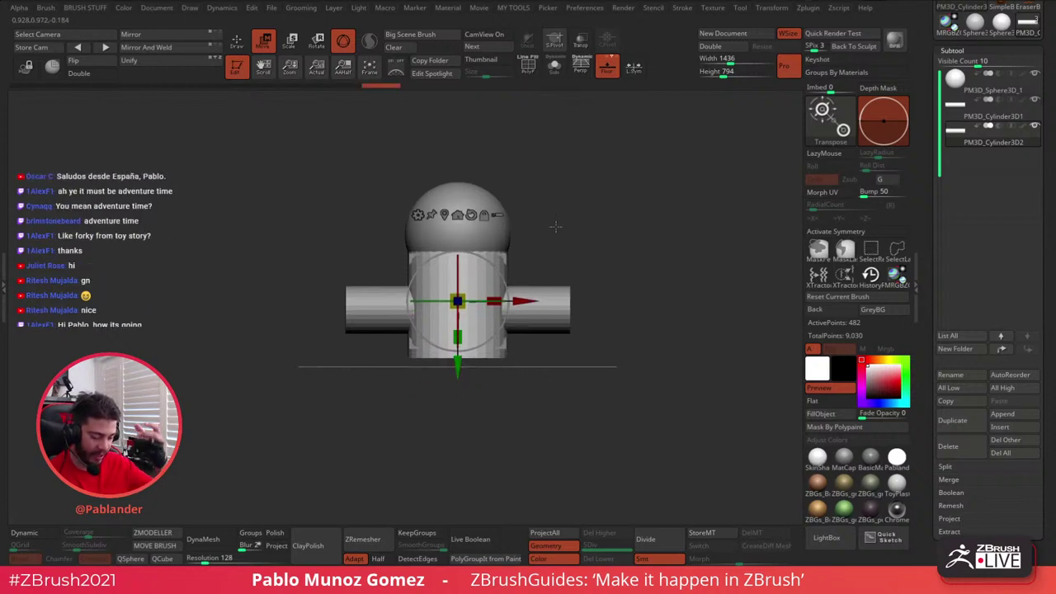
{"action": "left_click_drag", "start_coordinate": [572, 234], "coordinate": [615, 240], "text": "shift"}
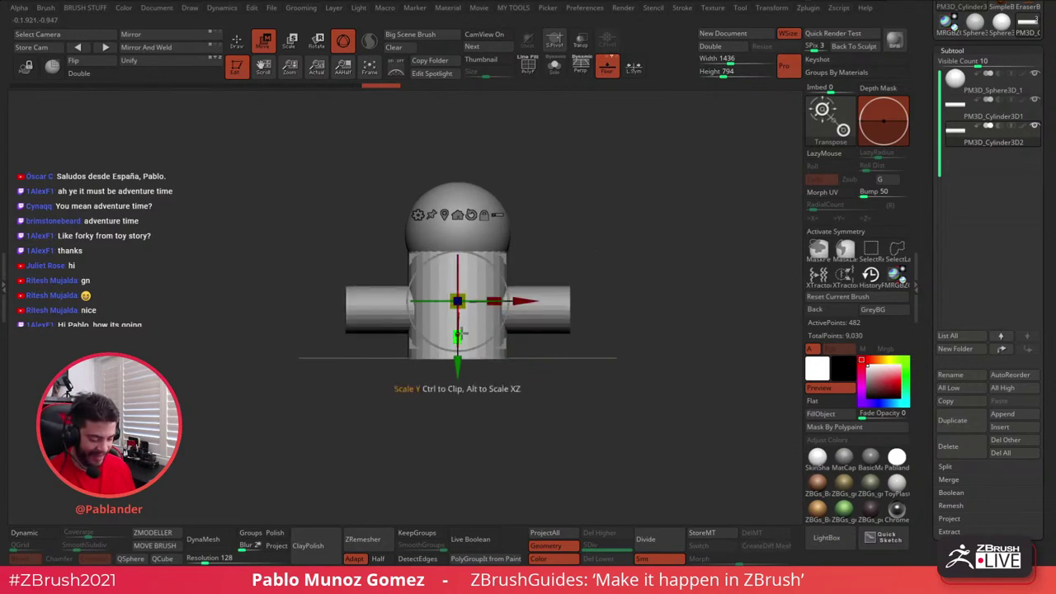
- Raise the horizontal arm cylinder PM3D_Cylinder3D1 to the upper torso and lengthen it on both sides
{"action": "left_click", "coordinate": [995, 116]}
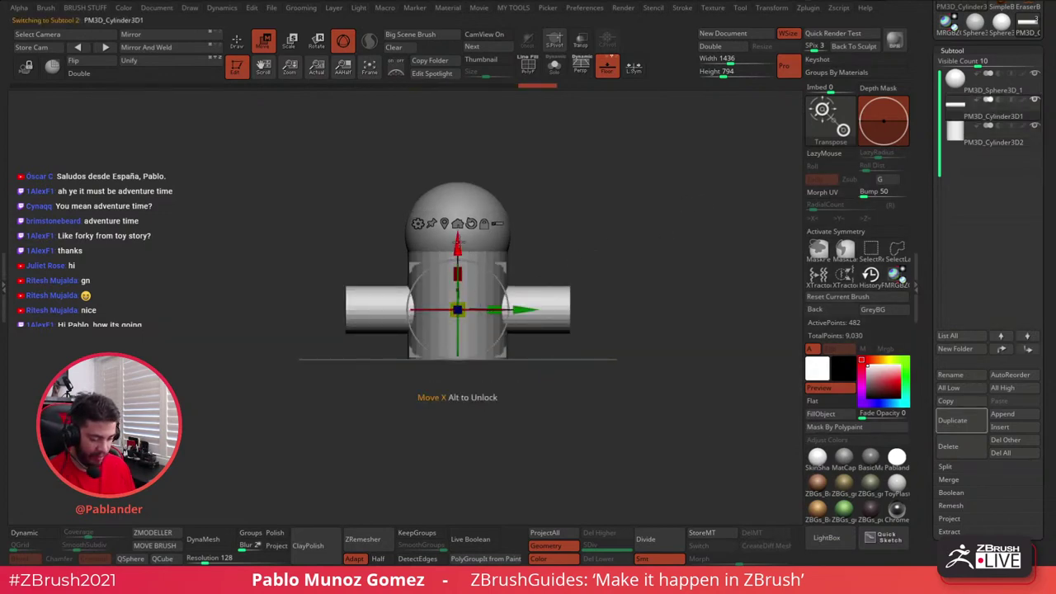
{"action": "left_click_drag", "start_coordinate": [458, 242], "coordinate": [458, 220]}
{"action": "left_click_drag", "start_coordinate": [494, 286], "coordinate": [507, 288]}
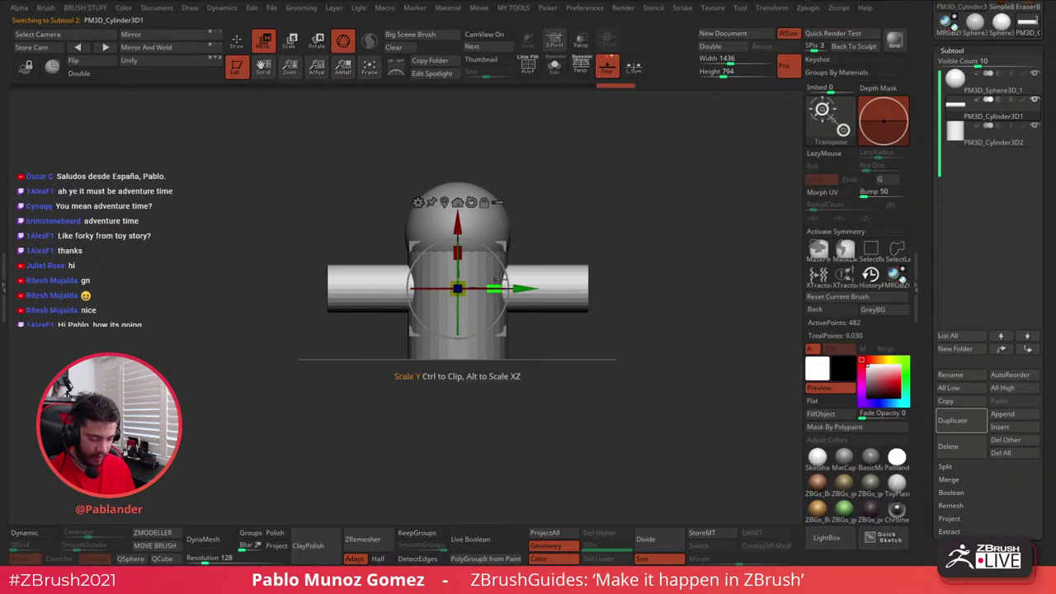
- Duplicate the torso cylinder and scale the copy down from one corner to form a leg below one side of the torso
{"action": "left_click", "coordinate": [1002, 144]}
{"action": "left_click", "coordinate": [953, 420]}
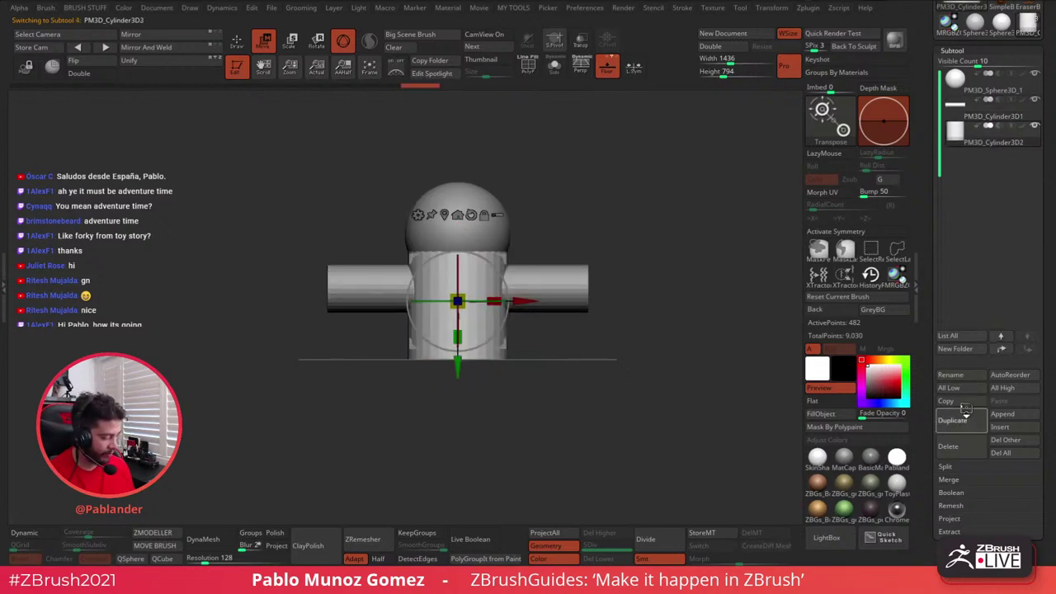
{"action": "key", "text": "q"}
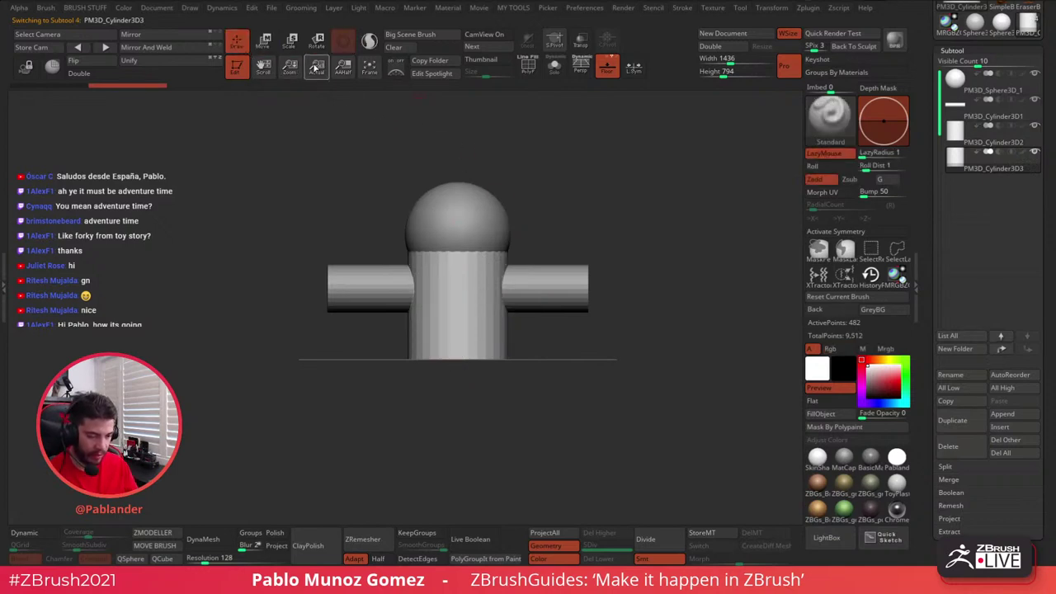
{"action": "key", "text": "w"}
{"action": "left_click_drag", "start_coordinate": [503, 345], "coordinate": [491, 403]}
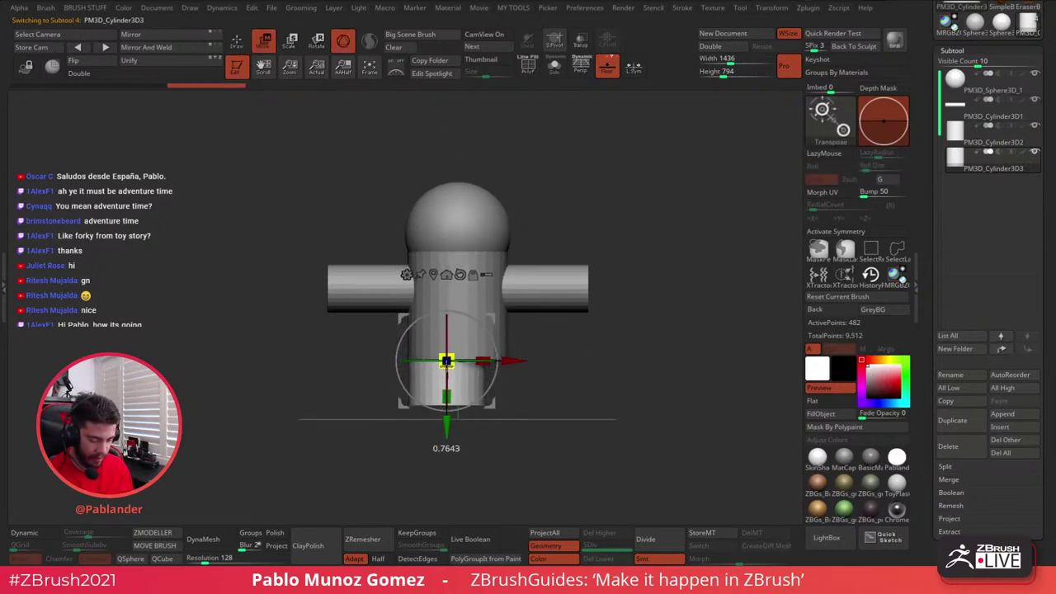
{"action": "left_click_drag", "start_coordinate": [491, 404], "coordinate": [484, 440]}
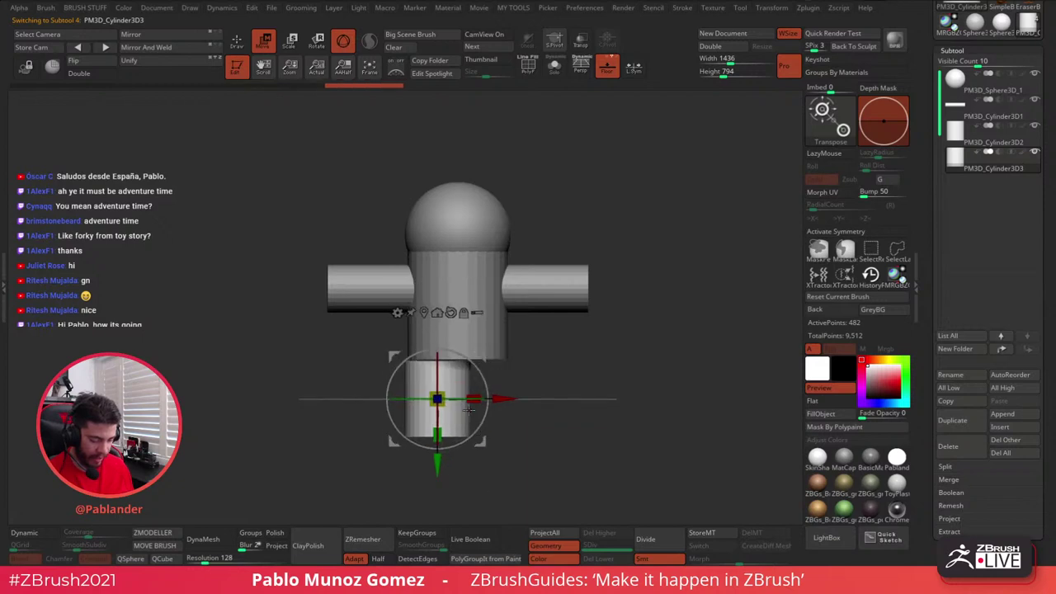
- Scale the leg cylinder down to about half the torso's width, then lengthen it slightly and nudge it inward
{"action": "left_click_drag", "start_coordinate": [529, 357], "coordinate": [570, 315], "text": "alt"}
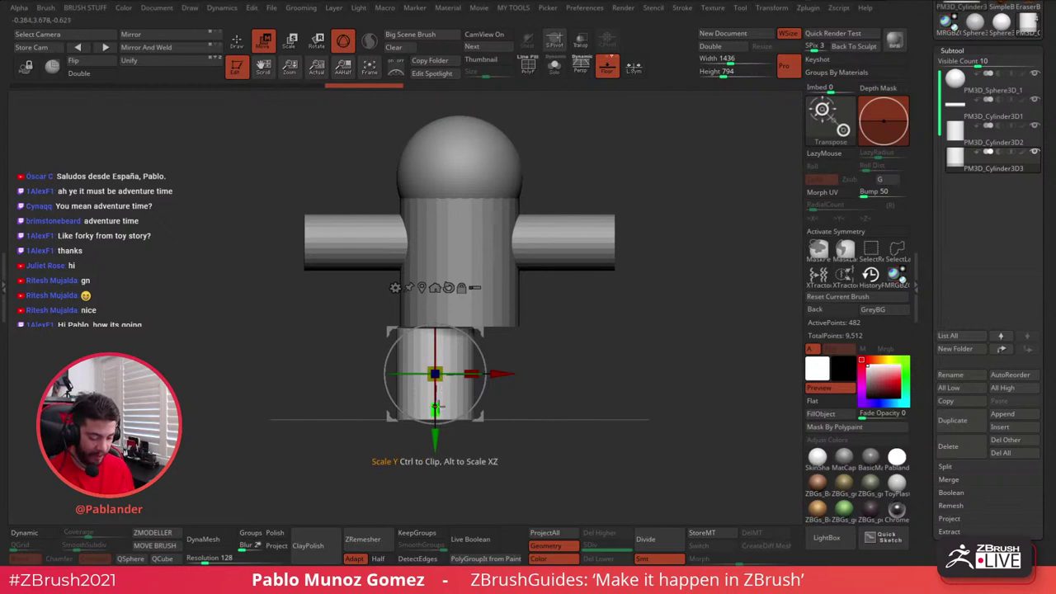
{"action": "left_click_drag", "start_coordinate": [439, 372], "coordinate": [472, 312]}
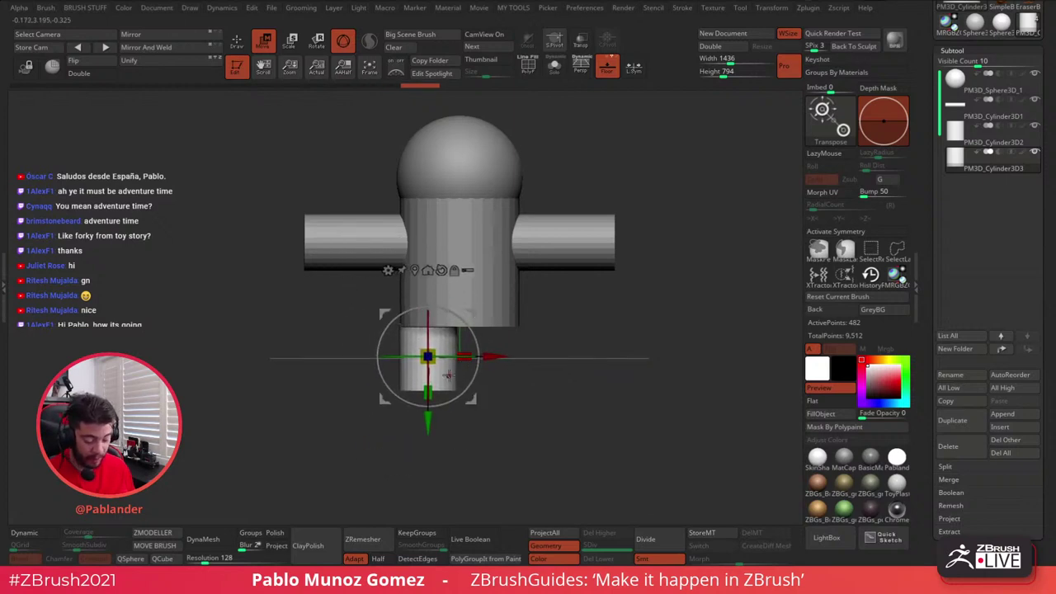
{"action": "left_click_drag", "start_coordinate": [427, 394], "coordinate": [429, 402]}
{"action": "left_click_drag", "start_coordinate": [495, 357], "coordinate": [499, 356]}
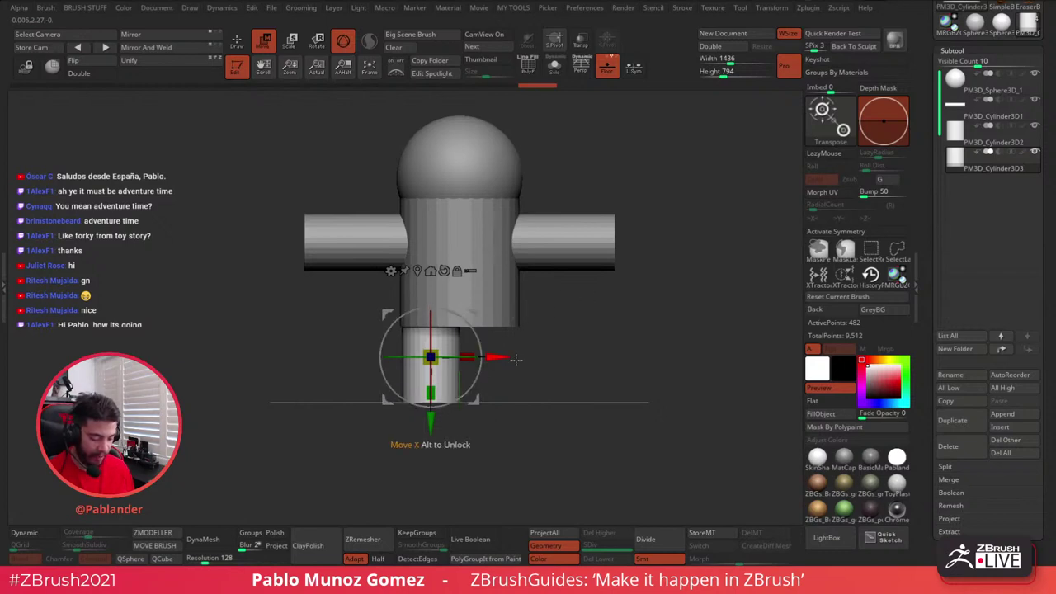
- Try Mirror And Weld on the leg cylinder to create the opposite leg, and undo it
{"action": "right_click_drag", "start_coordinate": [537, 360], "coordinate": [539, 378], "text": "ctrl"}
{"action": "left_click_drag", "start_coordinate": [538, 378], "coordinate": [520, 358], "text": "alt"}
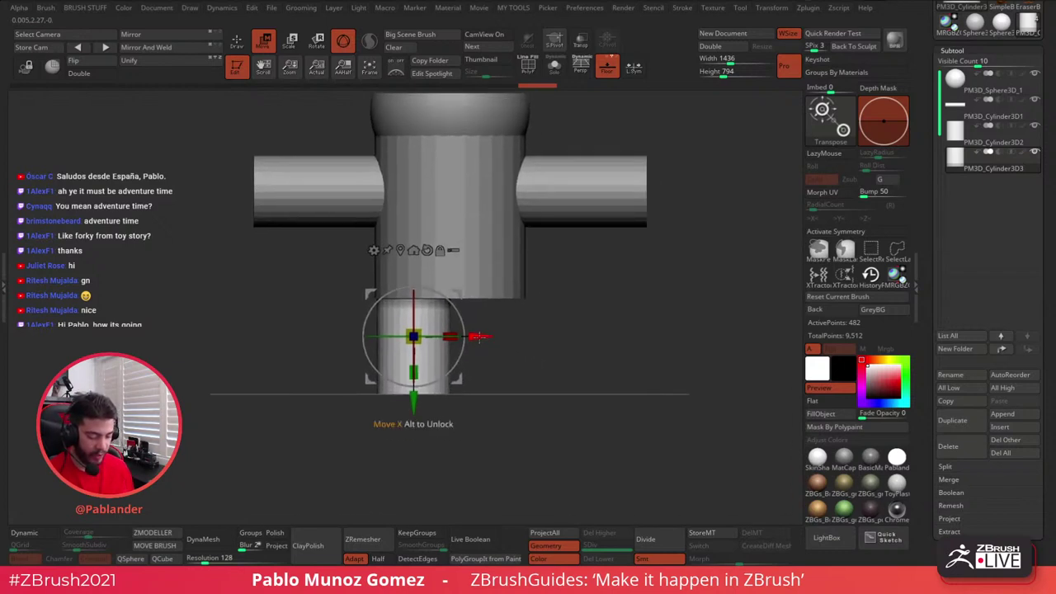
{"action": "left_click", "coordinate": [146, 47]}
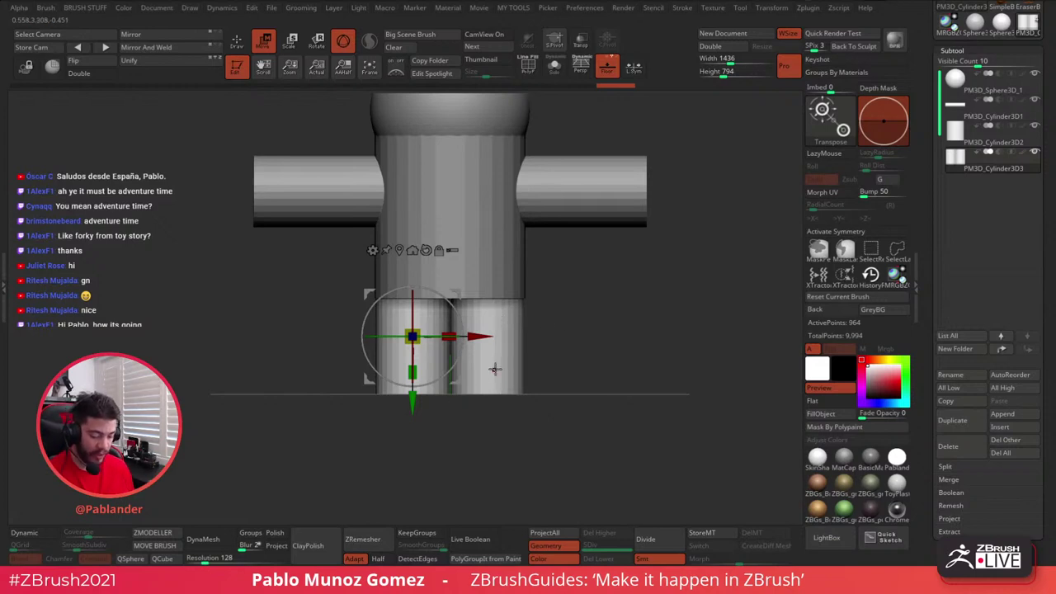
{"action": "key", "text": "ctrl+z"}
- Fine-tune the single leg cylinder's position and length beneath the torso, and check it from the side
{"action": "left_click_drag", "start_coordinate": [419, 332], "coordinate": [417, 334]}
{"action": "left_click_drag", "start_coordinate": [417, 372], "coordinate": [416, 368]}
{"action": "left_click_drag", "start_coordinate": [555, 326], "coordinate": [605, 303]}
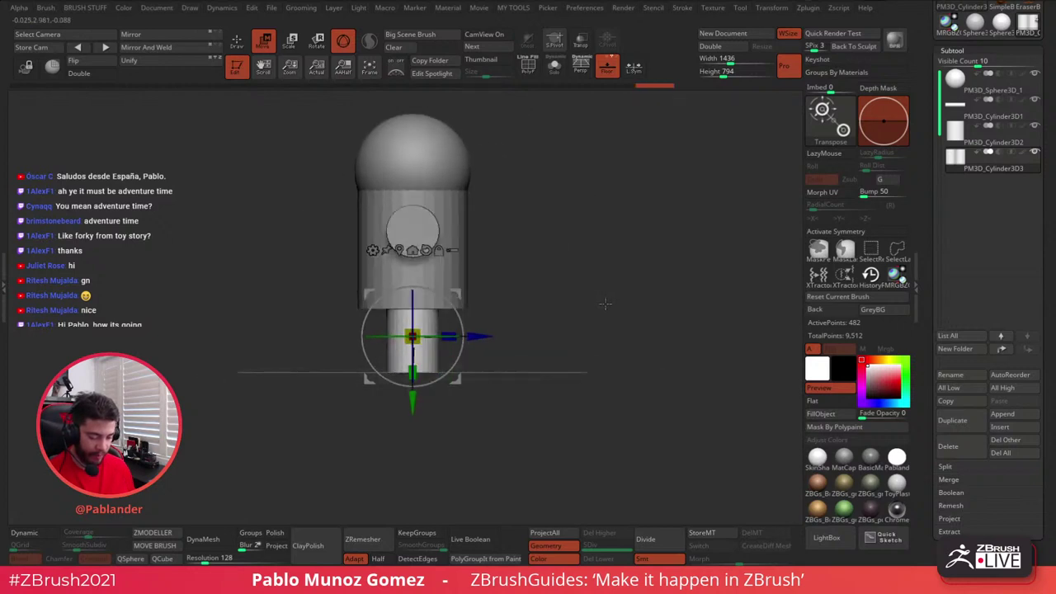
- Duplicate the leg cylinder below itself, flatten the copy into a slightly deeper foot, raise it against the leg, and clear the mask
{"action": "key", "text": "ctrl"}
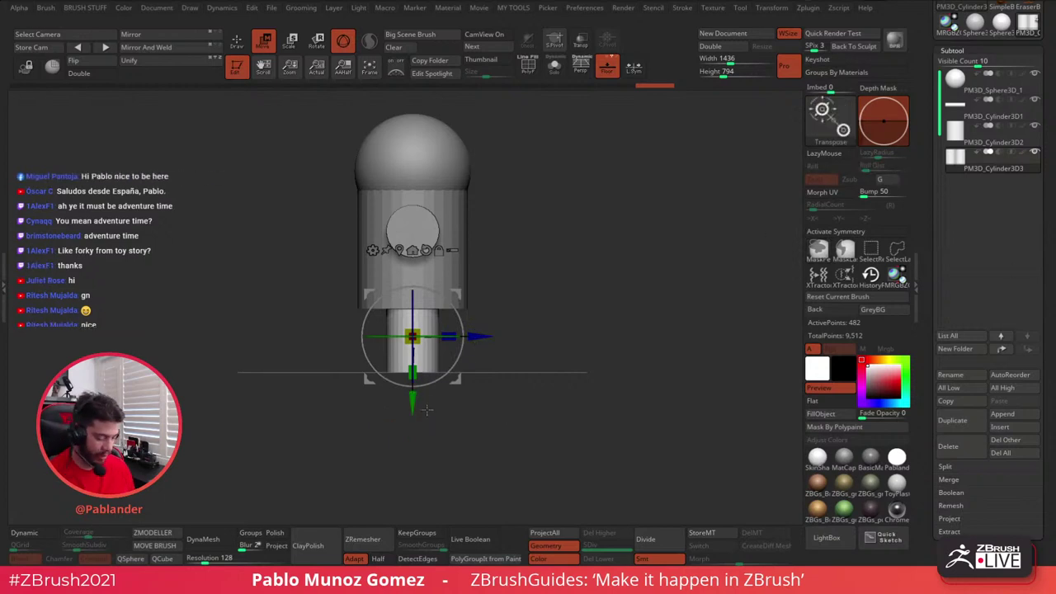
{"action": "mouse_move", "coordinate": [412, 406]}
{"action": "left_mouse_down", "text": "ctrl"}
{"action": "mouse_move", "coordinate": [412, 453]}
{"action": "mouse_move", "coordinate": [415, 405]}
{"action": "left_mouse_up", "text": "ctrl"}
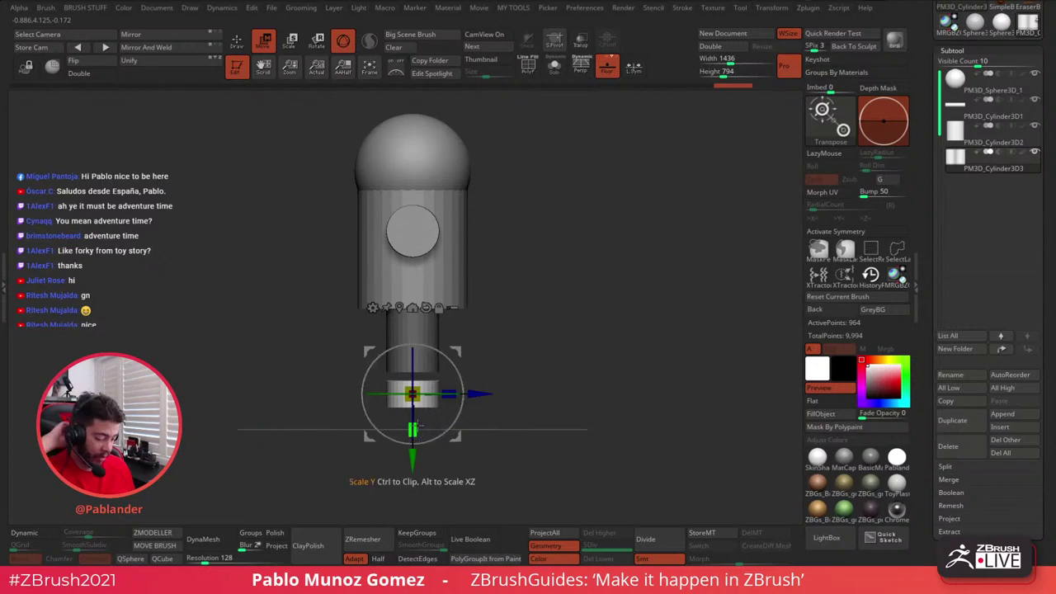
{"action": "left_click_drag", "start_coordinate": [413, 394], "coordinate": [452, 392]}
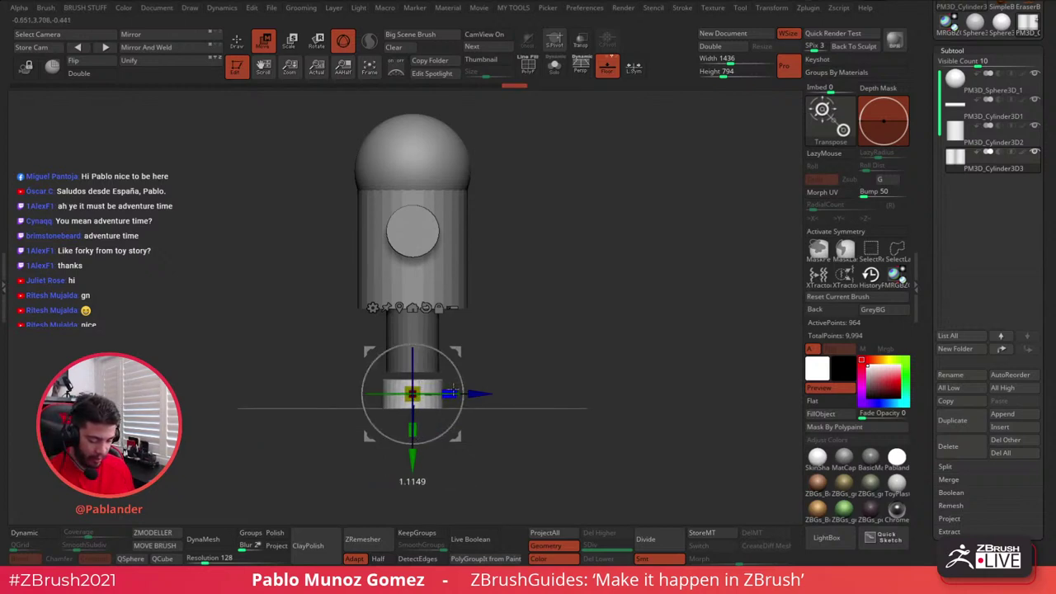
{"action": "left_click_drag", "start_coordinate": [458, 349], "coordinate": [462, 333]}
{"action": "left_click_drag", "start_coordinate": [570, 285], "coordinate": [567, 278], "text": "shift"}
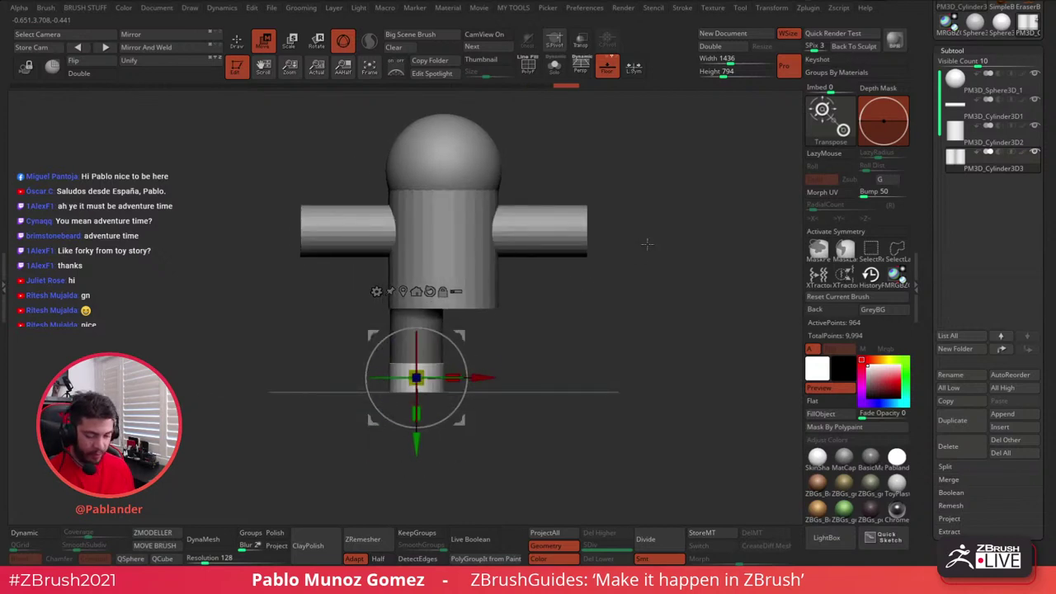
{"action": "key", "text": "q"}
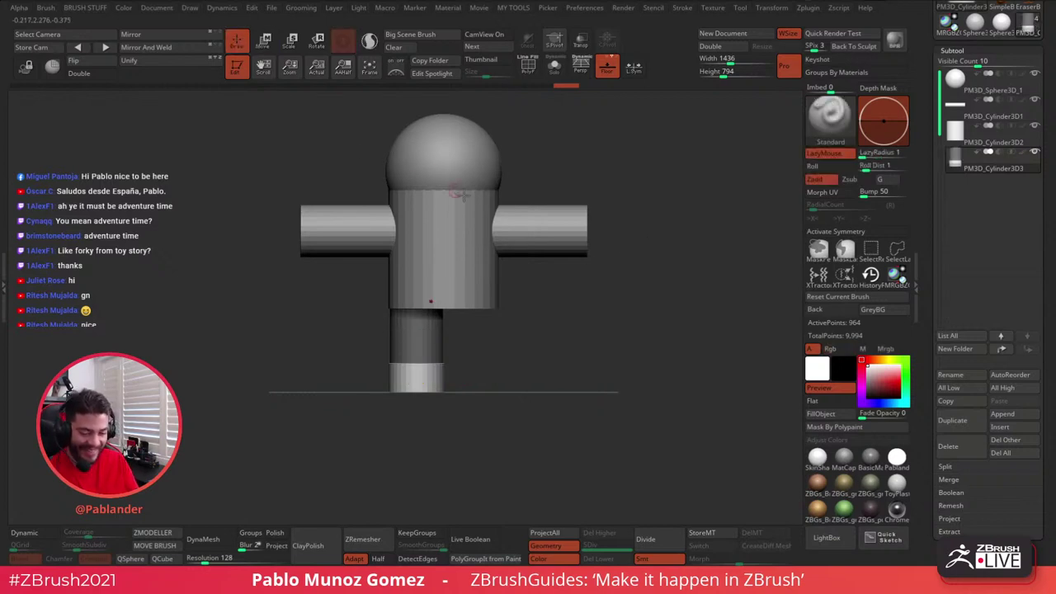
{"action": "mouse_move", "coordinate": [622, 288]}
{"action": "left_mouse_down"}
{"action": "mouse_move", "coordinate": [605, 350]}
{"action": "mouse_move", "coordinate": [603, 319]}
{"action": "left_mouse_up"}
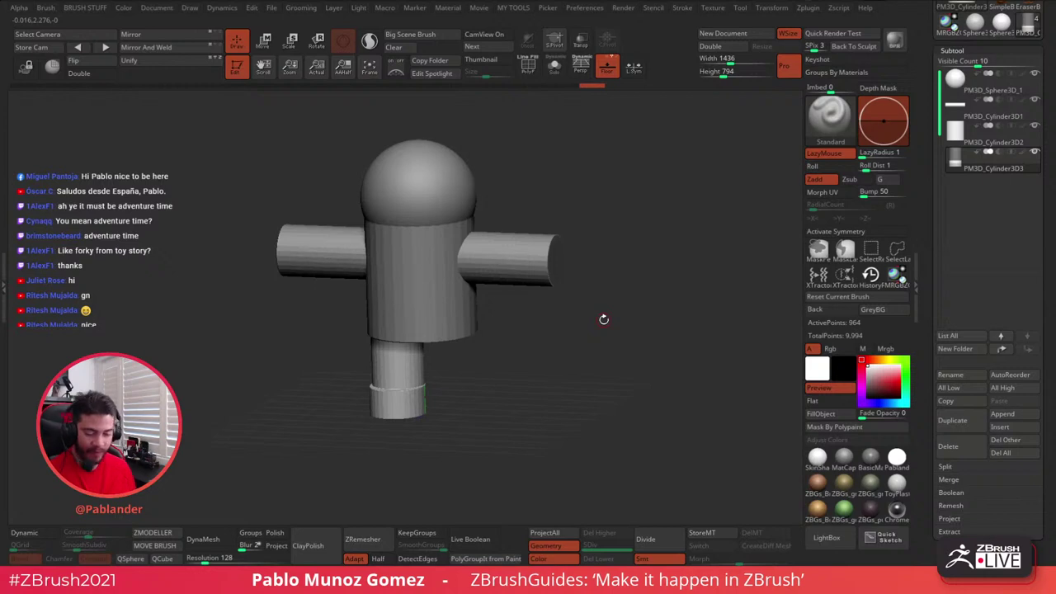
{"action": "left_click_drag", "start_coordinate": [516, 344], "coordinate": [548, 359], "text": "alt"}
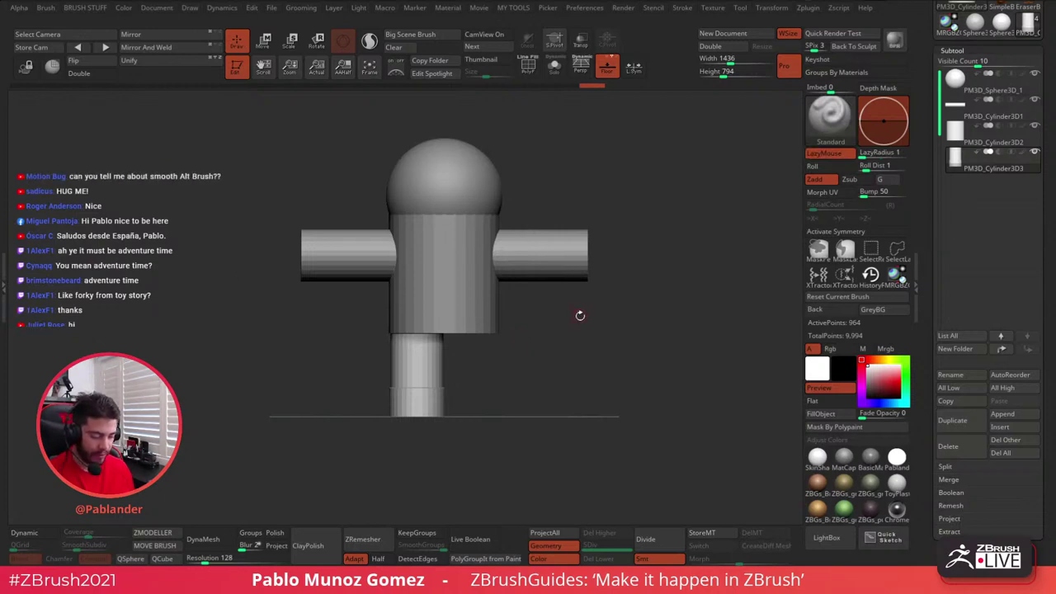
{"action": "mouse_move", "coordinate": [580, 316]}
{"action": "left_mouse_down"}
{"action": "mouse_move", "coordinate": [595, 333]}
{"action": "mouse_move", "coordinate": [570, 344]}
{"action": "mouse_move", "coordinate": [573, 335]}
{"action": "mouse_move", "coordinate": [589, 348]}
{"action": "left_mouse_up"}
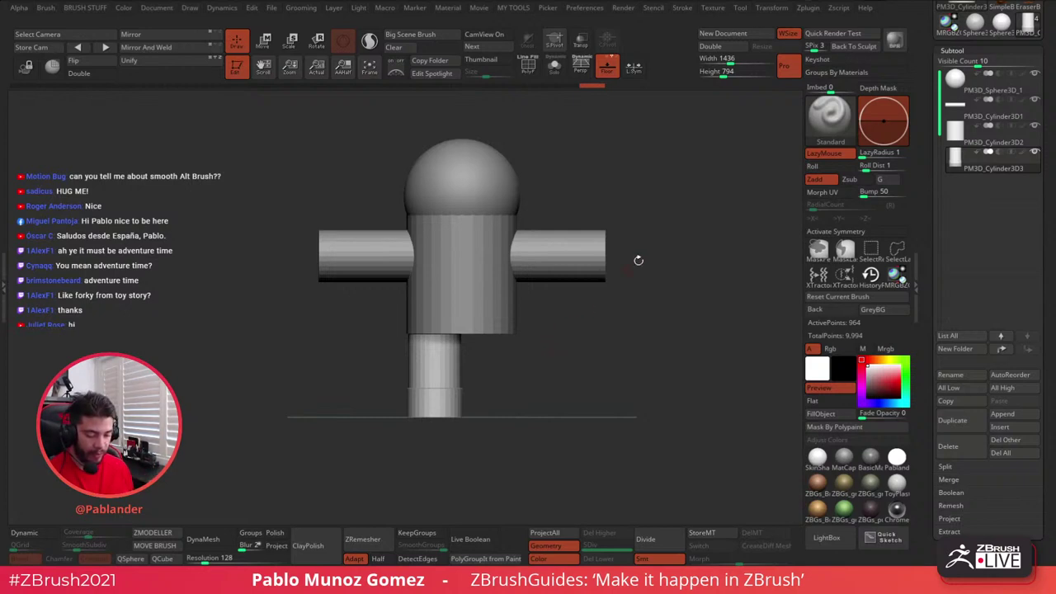
- Select the arms cylinder and shorten it slightly along its length so both arms extend less from the torso
{"action": "left_click", "coordinate": [577, 252], "text": "alt"}
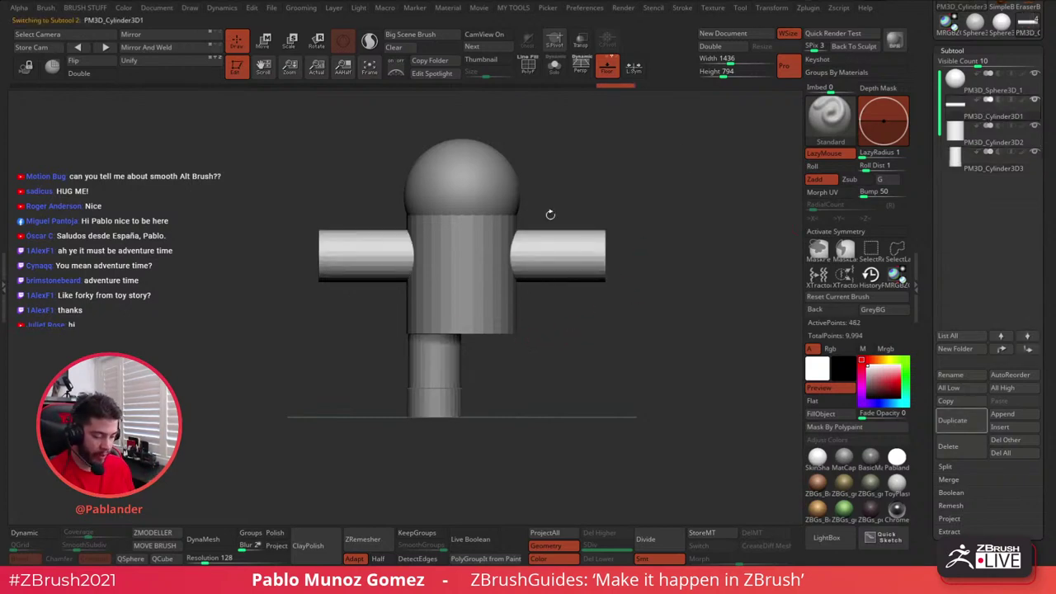
{"action": "left_click", "coordinate": [264, 41]}
{"action": "left_click_drag", "start_coordinate": [499, 254], "coordinate": [495, 255]}
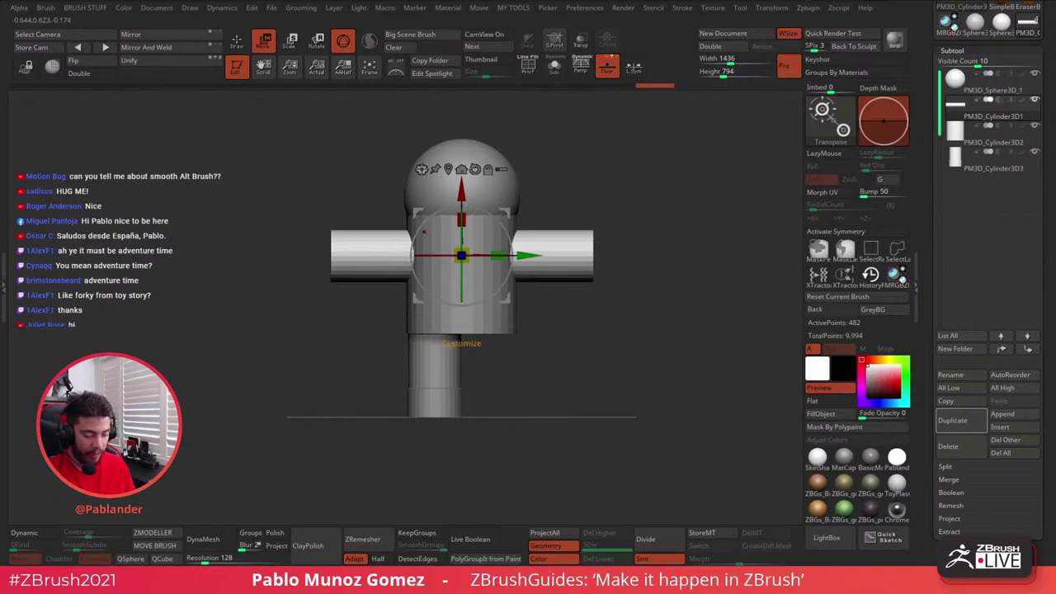
- Apply the Taper deformer to the arms cylinder
{"action": "left_click", "coordinate": [421, 169]}
{"action": "left_click", "coordinate": [422, 170]}
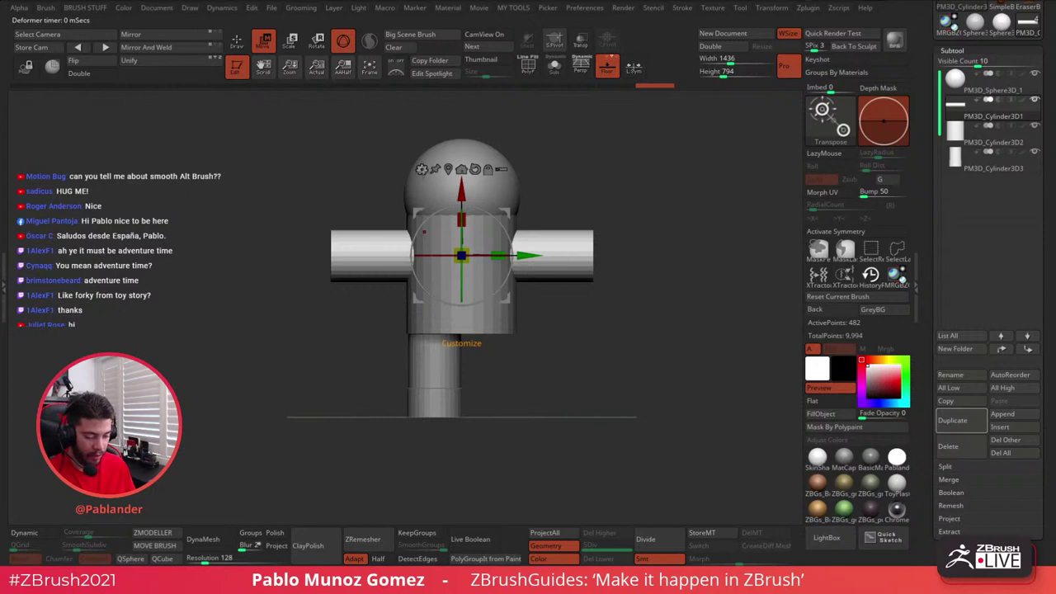
{"action": "left_click", "coordinate": [422, 169]}
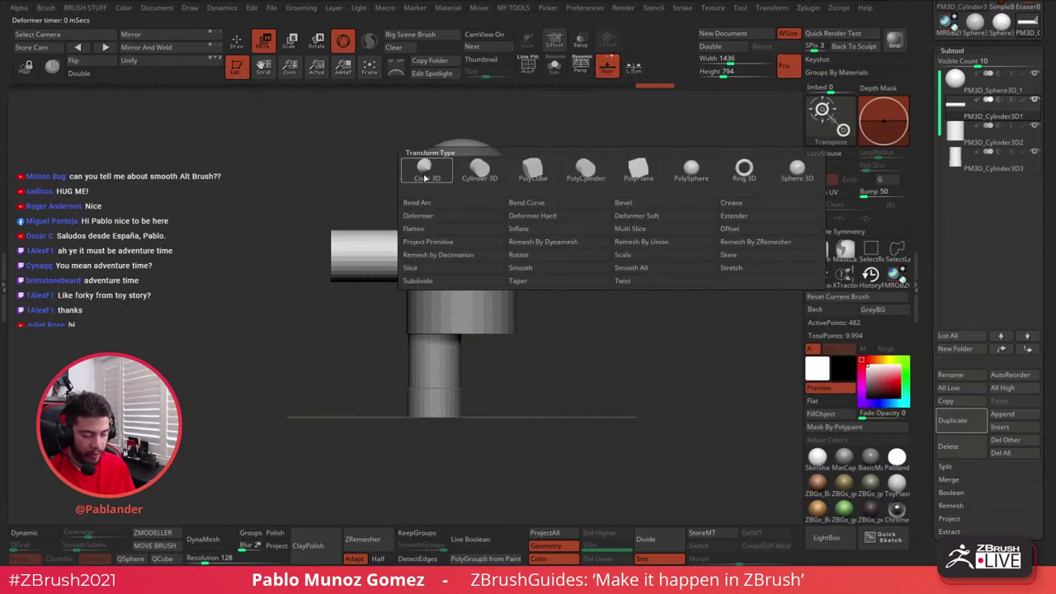
{"action": "left_click", "coordinate": [577, 282]}
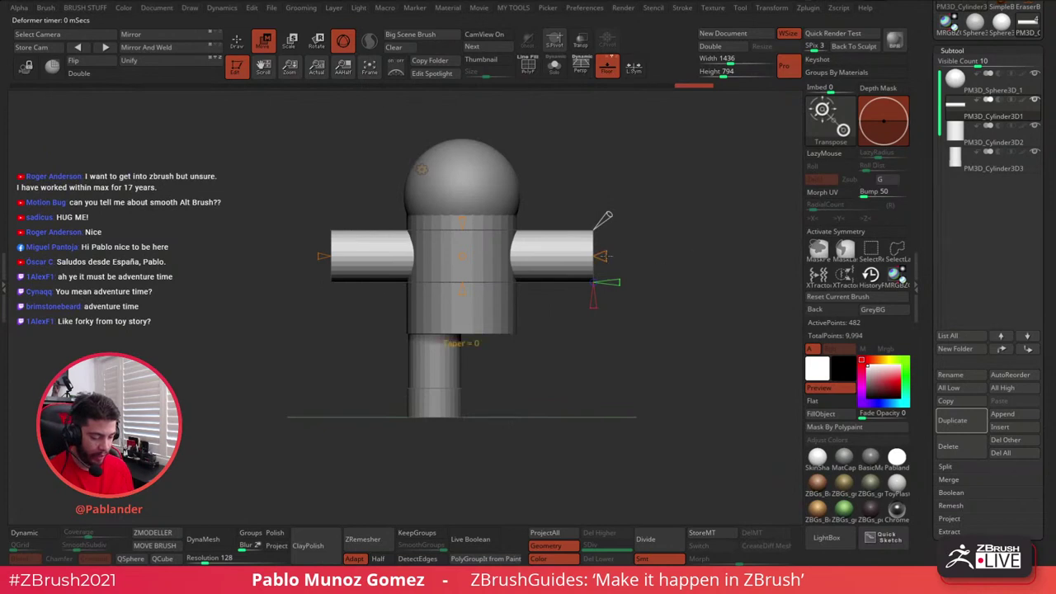
- Try tapering a single arm end inward and outward, turn on X symmetry, and undo the taper
{"action": "left_click_drag", "start_coordinate": [601, 256], "coordinate": [571, 260]}
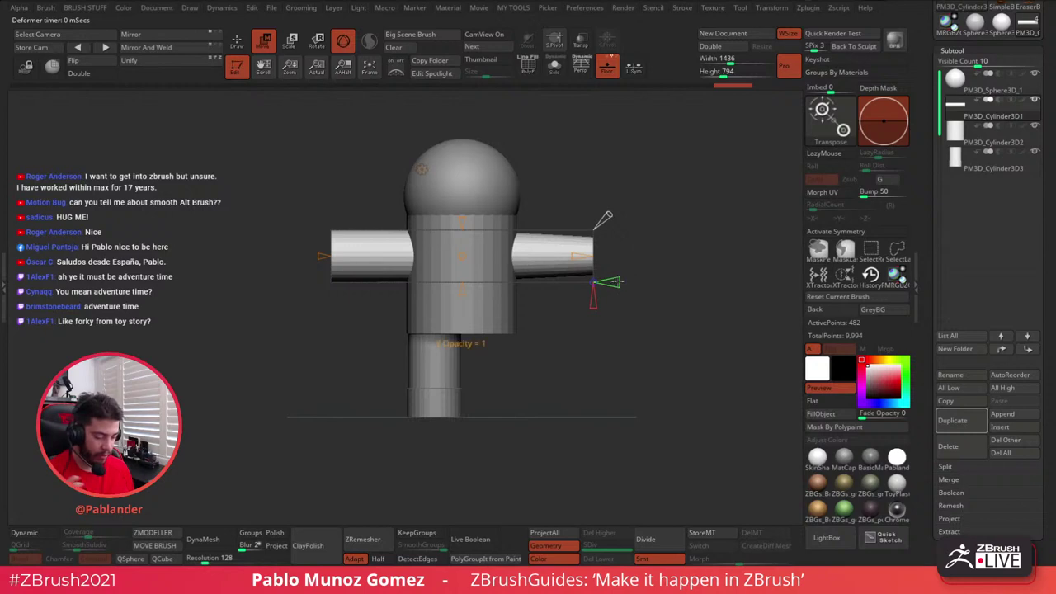
{"action": "left_click_drag", "start_coordinate": [672, 266], "coordinate": [667, 292], "text": "alt"}
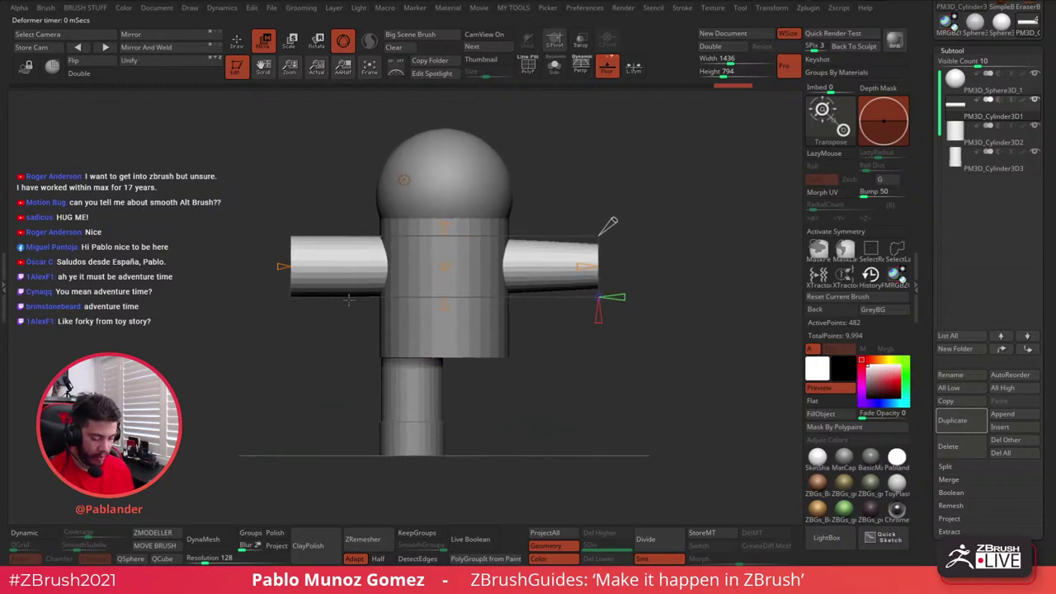
{"action": "left_click_drag", "start_coordinate": [587, 266], "coordinate": [616, 267]}
{"action": "key", "text": "ctrl+z"}
{"action": "left_click", "coordinate": [813, 232]}
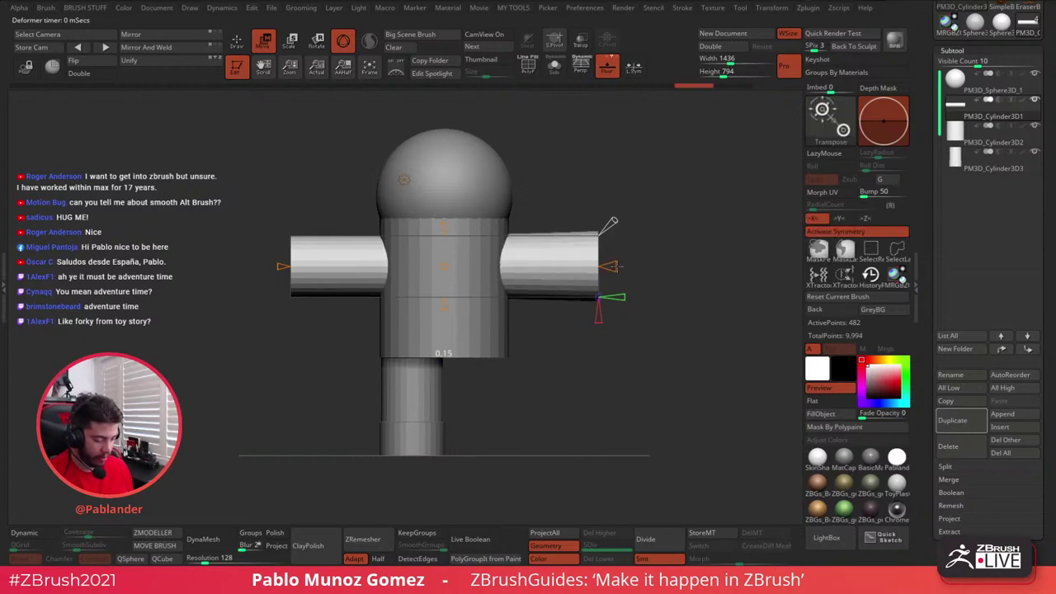
{"action": "key", "text": "ctrl+z"}
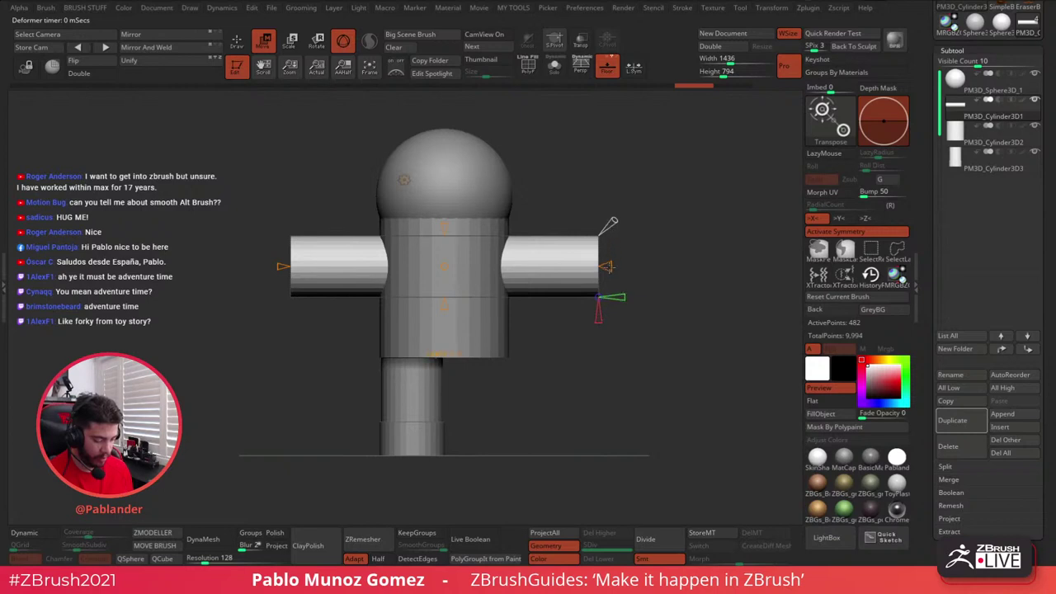
- Taper both arm ends inward by about -0.15, adjust the Exponent for a rounded profile, and accept the deformation
{"action": "left_click_drag", "start_coordinate": [607, 266], "coordinate": [579, 283]}
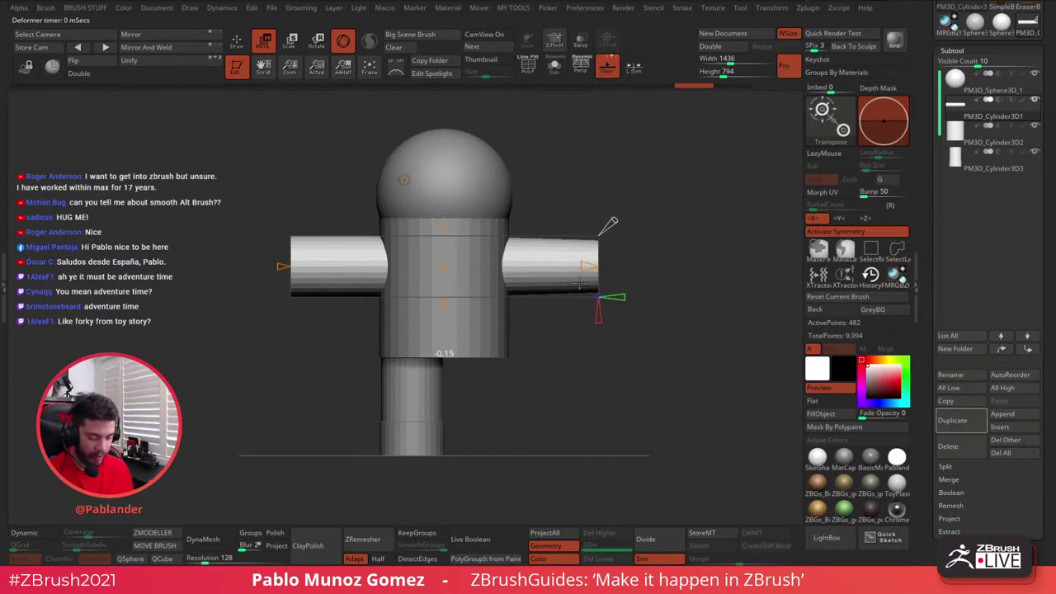
{"action": "left_click_drag", "start_coordinate": [579, 283], "coordinate": [577, 283]}
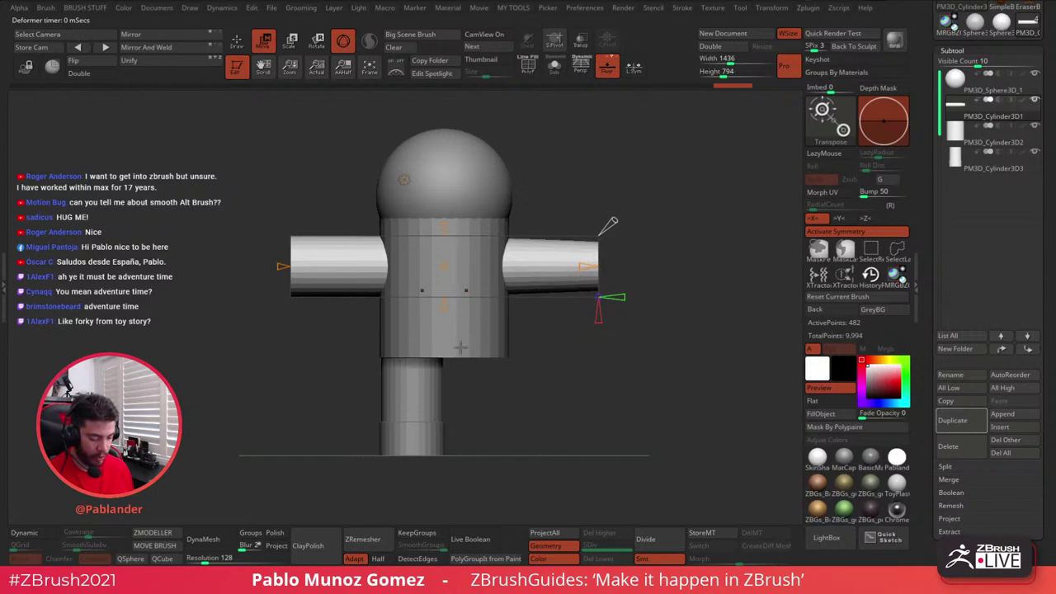
{"action": "left_click_drag", "start_coordinate": [283, 265], "coordinate": [310, 252]}
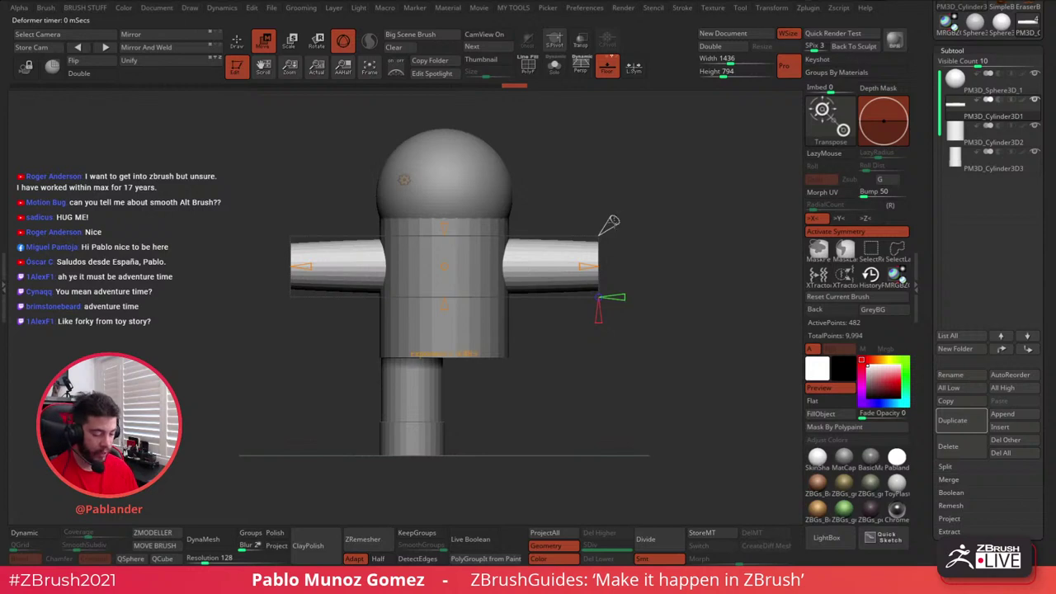
{"action": "mouse_move", "coordinate": [609, 223]}
{"action": "left_mouse_down"}
{"action": "mouse_move", "coordinate": [622, 210]}
{"action": "mouse_move", "coordinate": [613, 212]}
{"action": "left_mouse_up"}
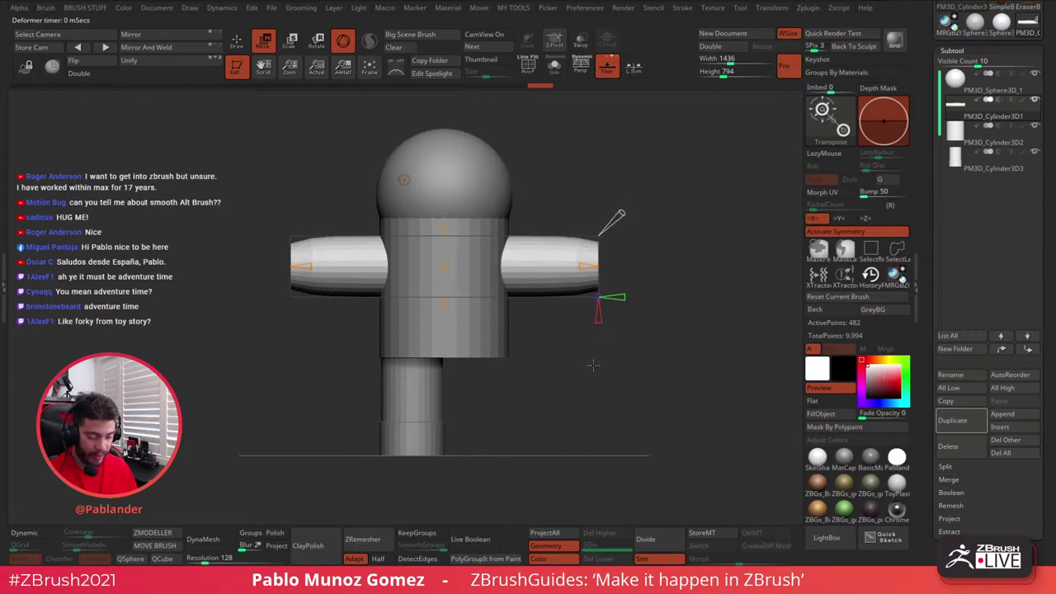
{"action": "left_click_drag", "start_coordinate": [675, 305], "coordinate": [658, 319]}
{"action": "left_click", "coordinate": [405, 179]}
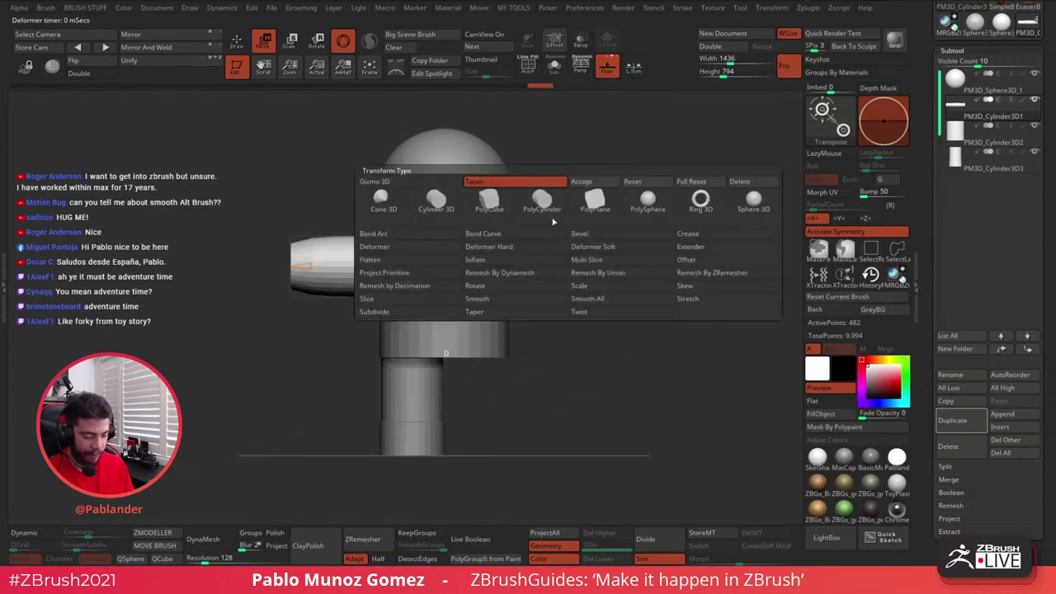
{"action": "left_click", "coordinate": [597, 184]}
{"action": "left_click", "coordinate": [242, 48]}
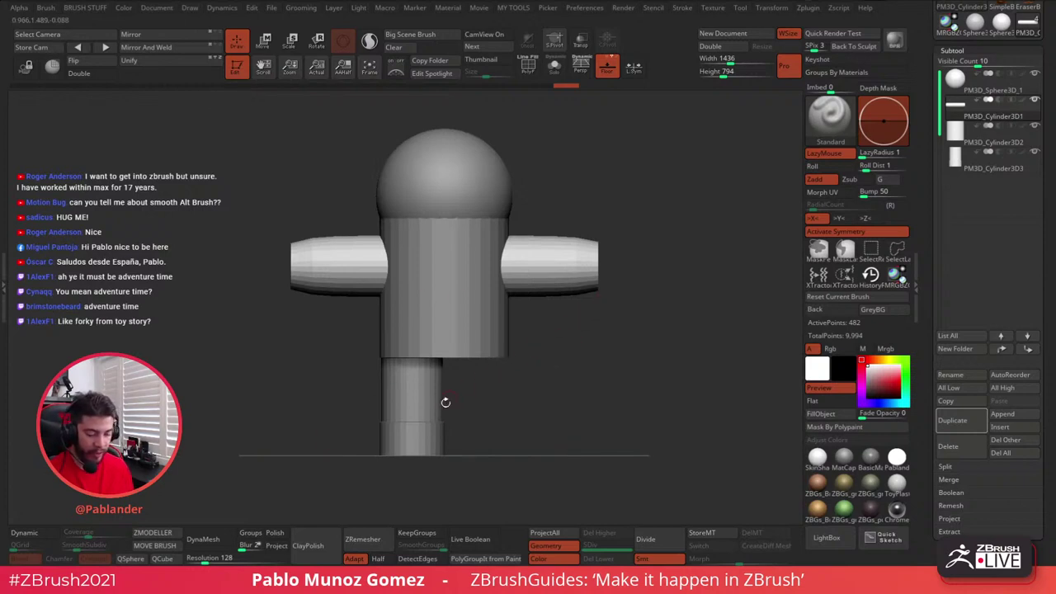
- Select the torso cylinder, apply the Taper deformer to it, and check its polygon density in wireframe
{"action": "left_click", "coordinate": [480, 317], "text": "alt"}
{"action": "left_click_drag", "start_coordinate": [601, 345], "coordinate": [608, 335]}
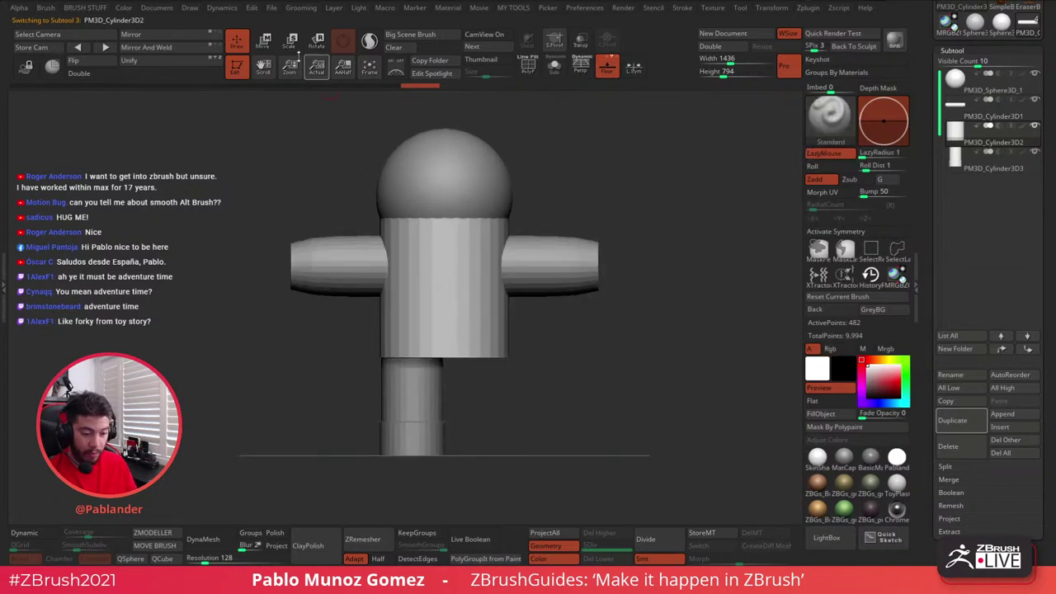
{"action": "left_click", "coordinate": [263, 41]}
{"action": "left_click", "coordinate": [403, 196]}
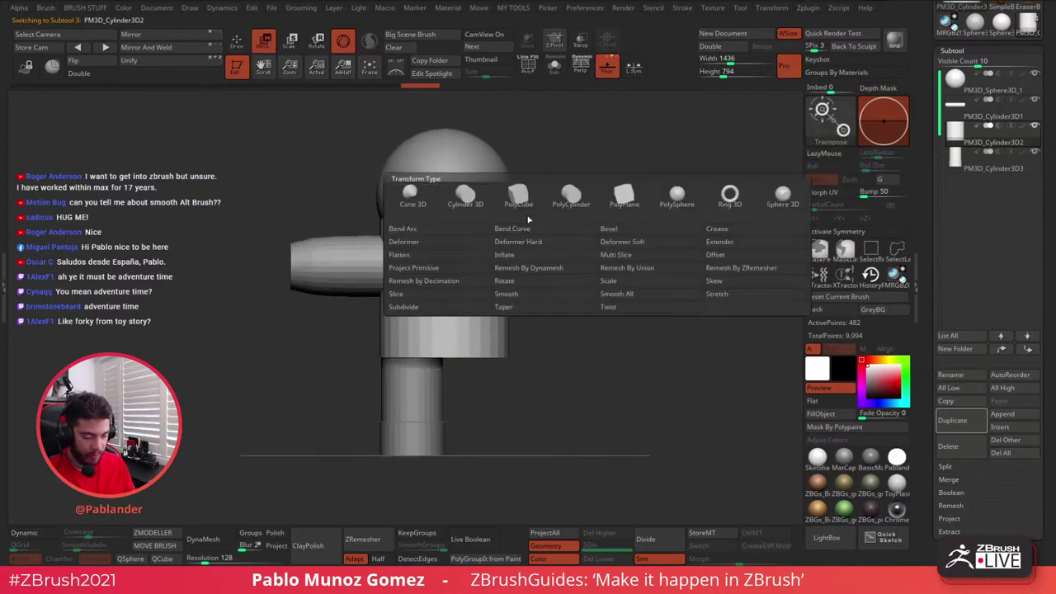
{"action": "left_click", "coordinate": [547, 311]}
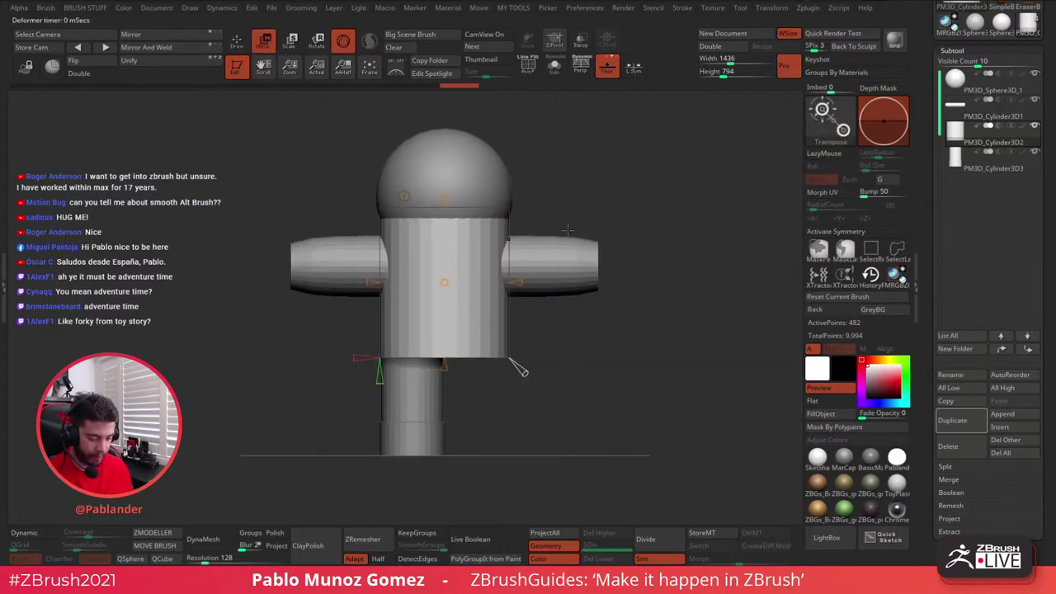
{"action": "left_click", "coordinate": [528, 68]}
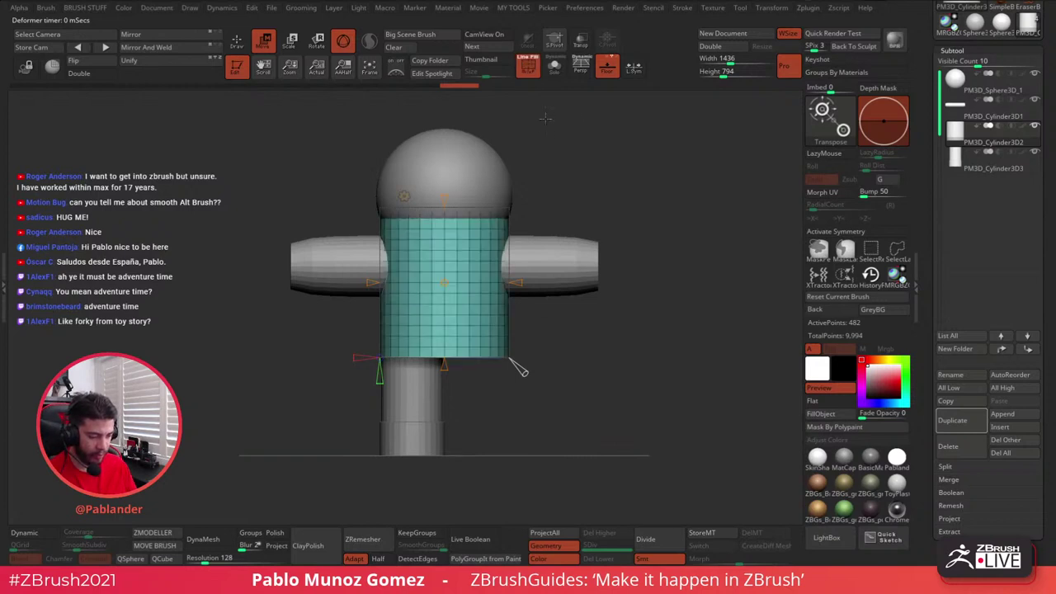
{"action": "left_click_drag", "start_coordinate": [634, 177], "coordinate": [609, 267]}
{"action": "left_click", "coordinate": [528, 67]}
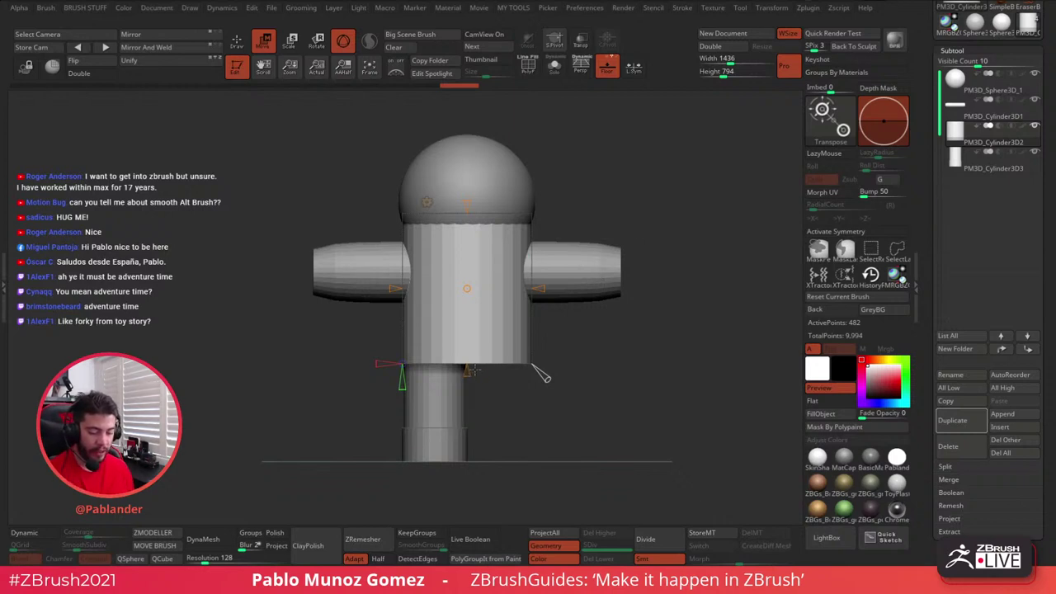
- Taper the torso's lower end inward by about -0.15 and set the Exponent to about 0.84 for a rounded bottom
{"action": "left_click_drag", "start_coordinate": [475, 370], "coordinate": [469, 339]}
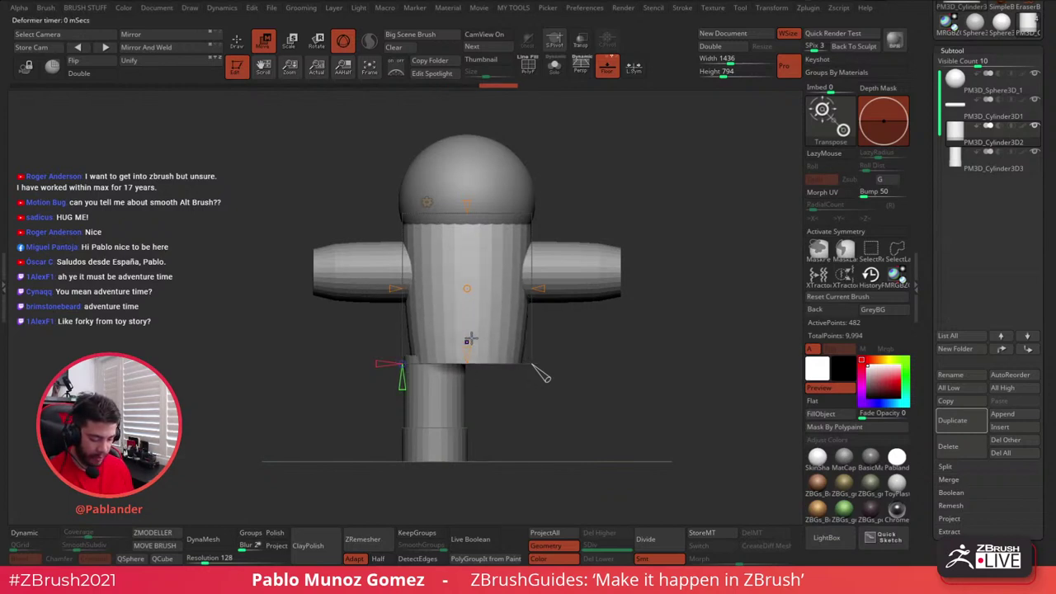
{"action": "left_click_drag", "start_coordinate": [543, 375], "coordinate": [551, 384]}
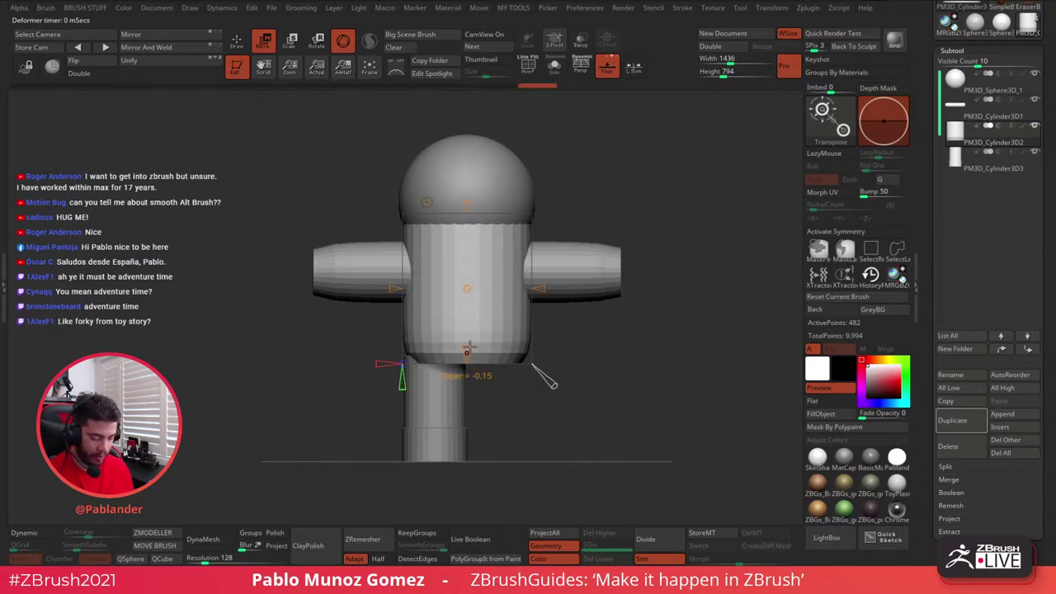
{"action": "left_click_drag", "start_coordinate": [469, 349], "coordinate": [468, 346]}
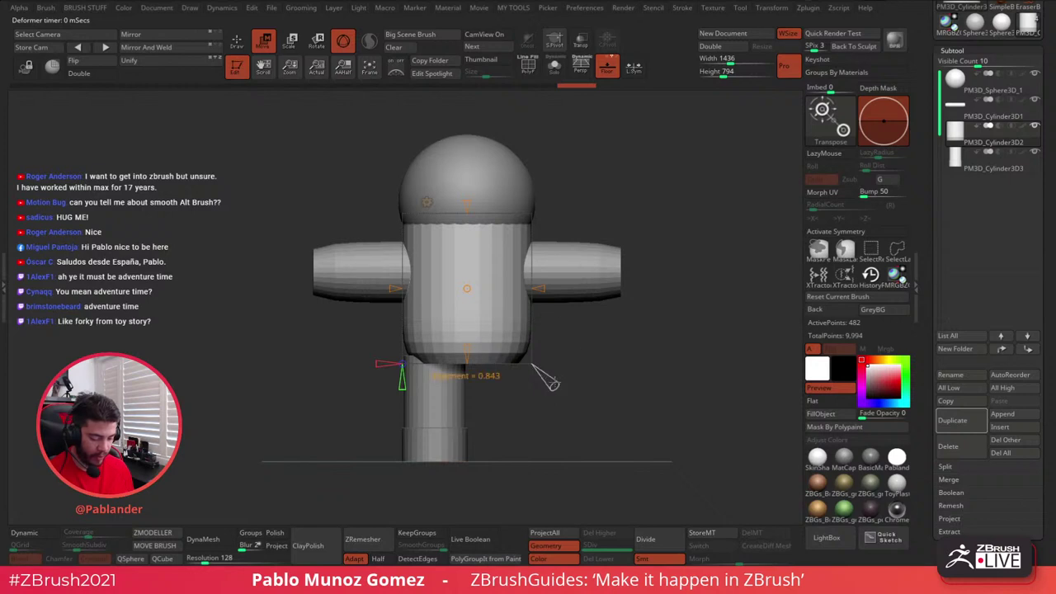
{"action": "left_click_drag", "start_coordinate": [554, 385], "coordinate": [590, 332]}
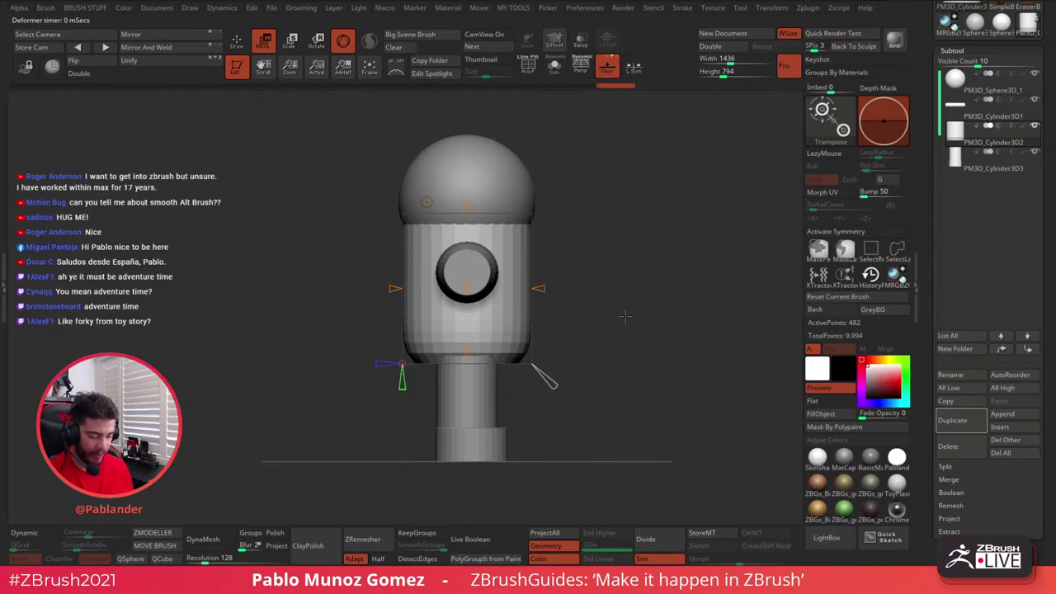
{"action": "left_click_drag", "start_coordinate": [625, 316], "coordinate": [611, 343]}
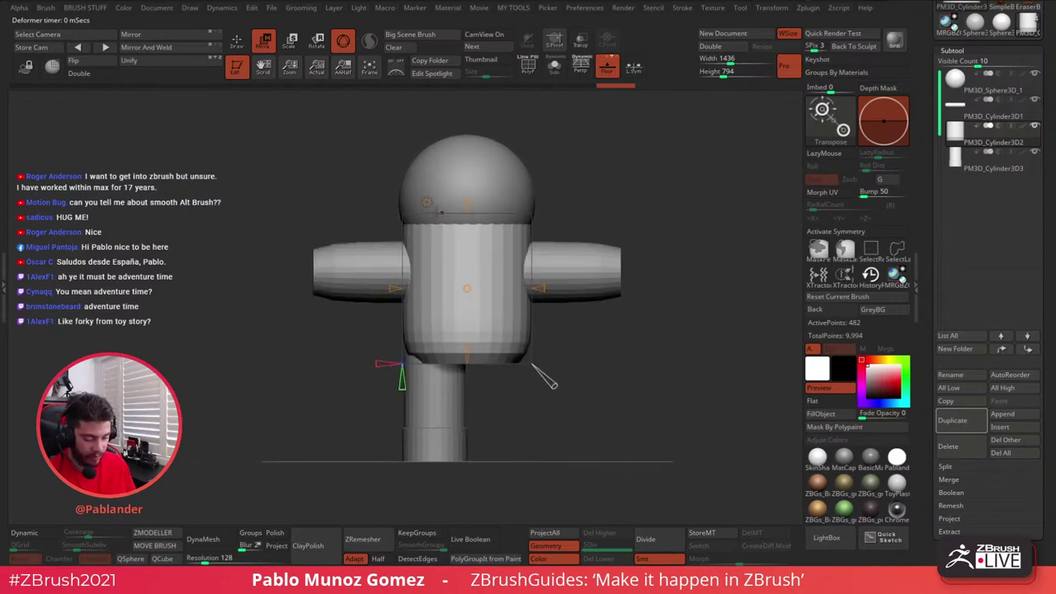
- Slightly adjust the taper at the torso's upper end and accept the deformation
{"action": "left_click_drag", "start_coordinate": [467, 202], "coordinate": [467, 202]}
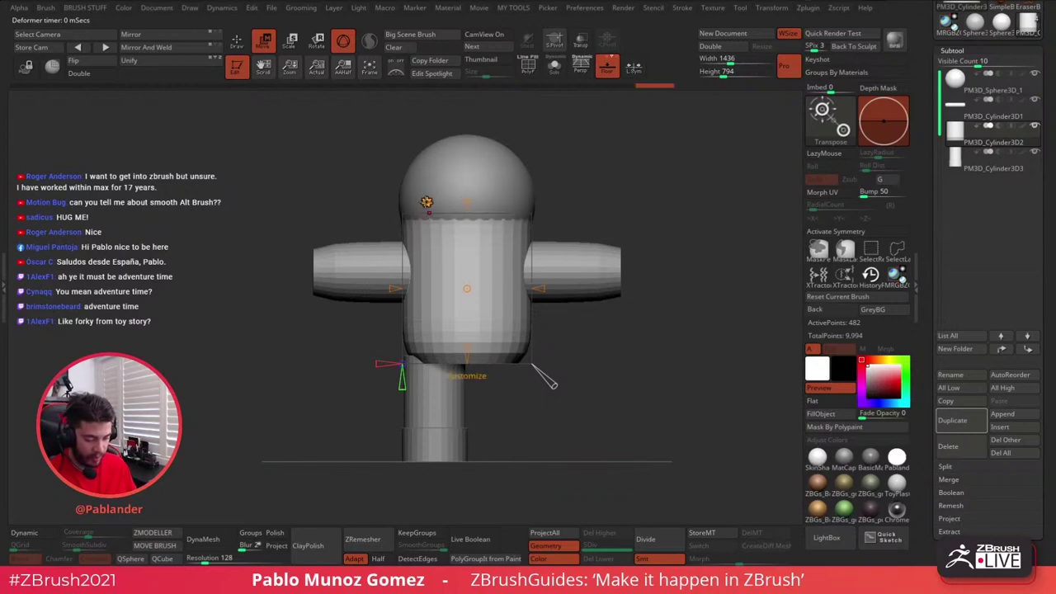
{"action": "left_click", "coordinate": [427, 204]}
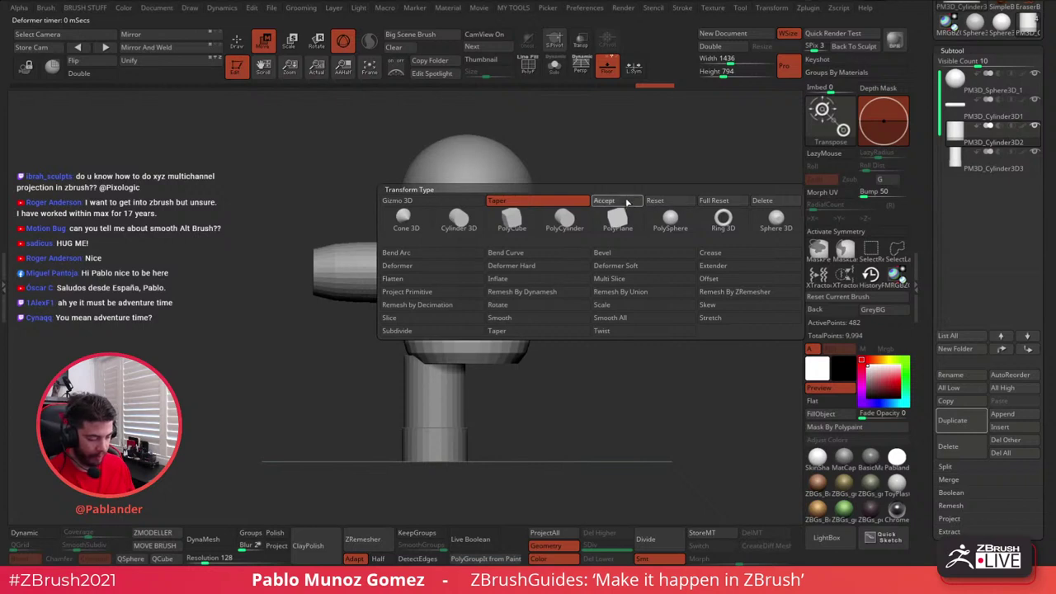
{"action": "left_click", "coordinate": [615, 203]}
{"action": "left_click", "coordinate": [237, 41]}
{"action": "left_click_drag", "start_coordinate": [597, 375], "coordinate": [589, 357], "text": "alt"}
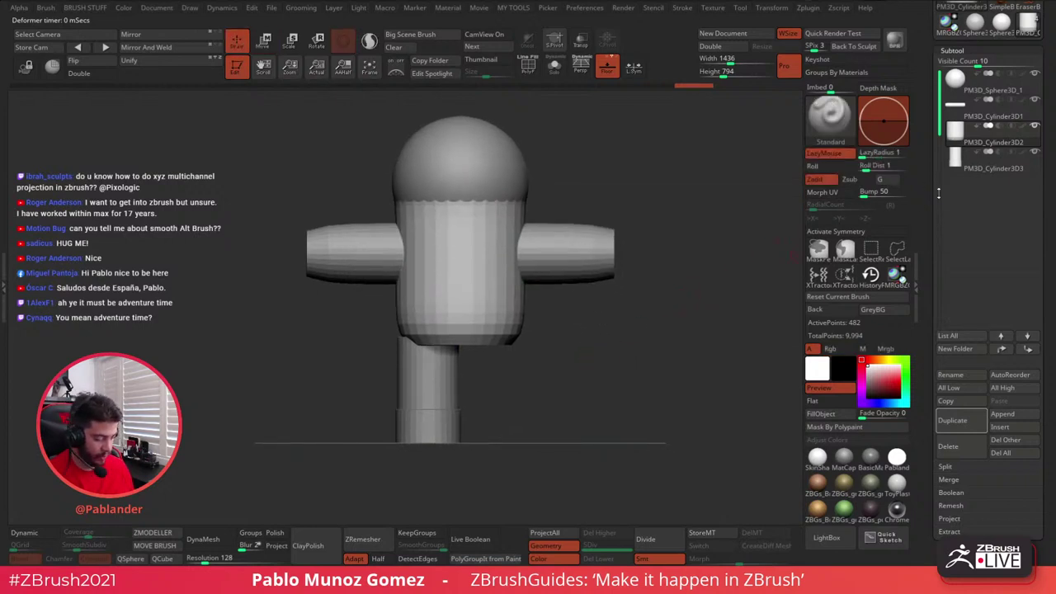
- Select the leg cylinder and raise it so that less of the leg shows below the torso
{"action": "left_click", "coordinate": [986, 165]}
{"action": "key", "text": "w"}
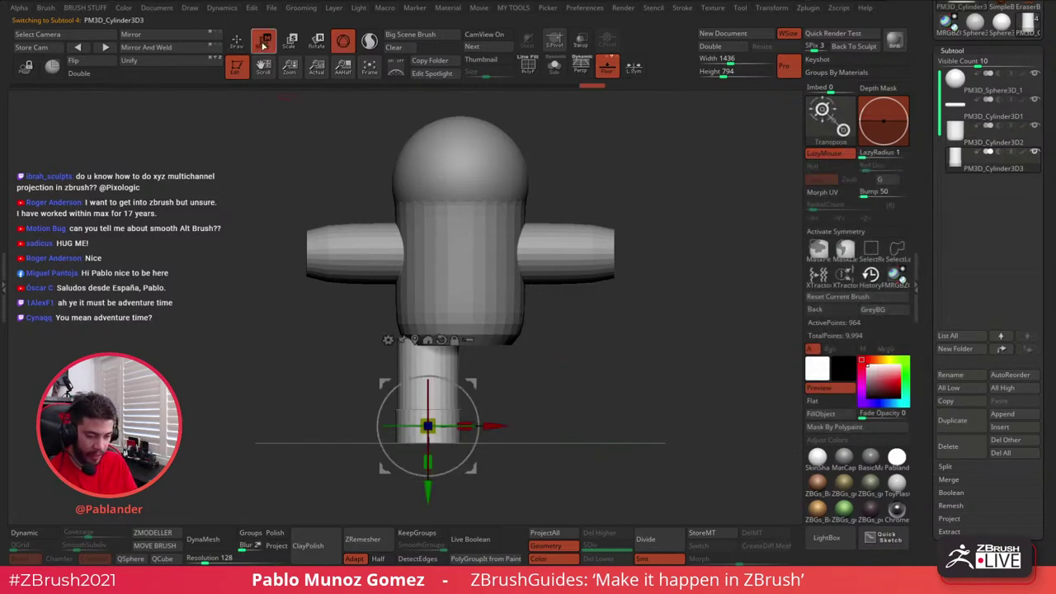
{"action": "left_click_drag", "start_coordinate": [440, 417], "coordinate": [471, 354]}
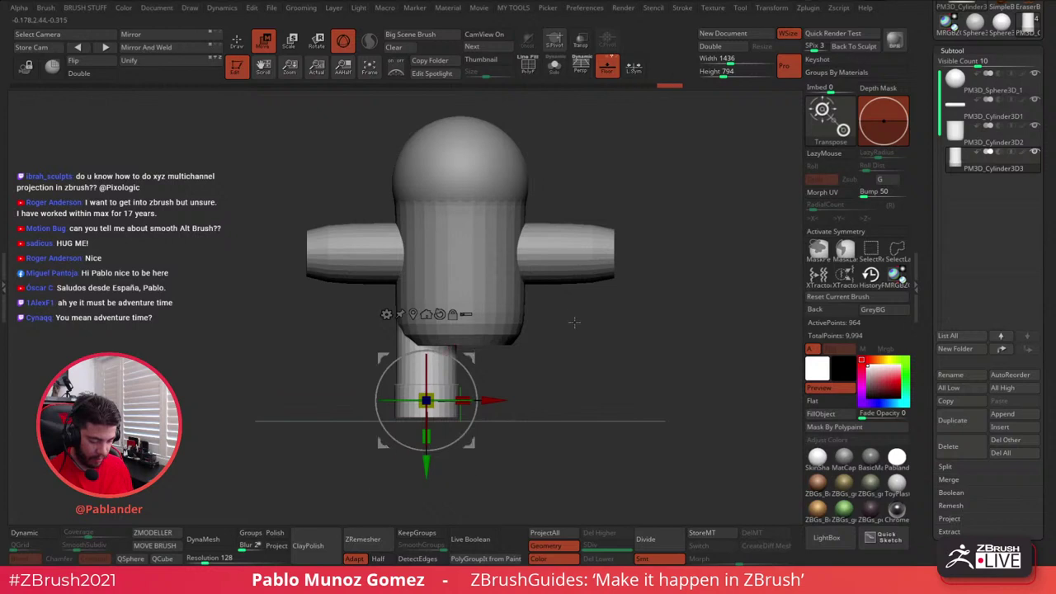
{"action": "mouse_move", "coordinate": [579, 322]}
{"action": "left_mouse_down", "text": "alt"}
{"action": "mouse_move", "coordinate": [572, 341]}
{"action": "mouse_move", "coordinate": [619, 346]}
{"action": "mouse_move", "coordinate": [544, 338]}
{"action": "mouse_move", "coordinate": [554, 372]}
{"action": "mouse_move", "coordinate": [552, 342]}
{"action": "mouse_move", "coordinate": [614, 356]}
{"action": "mouse_move", "coordinate": [598, 367]}
{"action": "mouse_move", "coordinate": [575, 316]}
{"action": "mouse_move", "coordinate": [548, 385]}
{"action": "mouse_move", "coordinate": [639, 258]}
{"action": "left_mouse_up", "text": "alt"}
{"action": "left_click", "coordinate": [237, 41]}
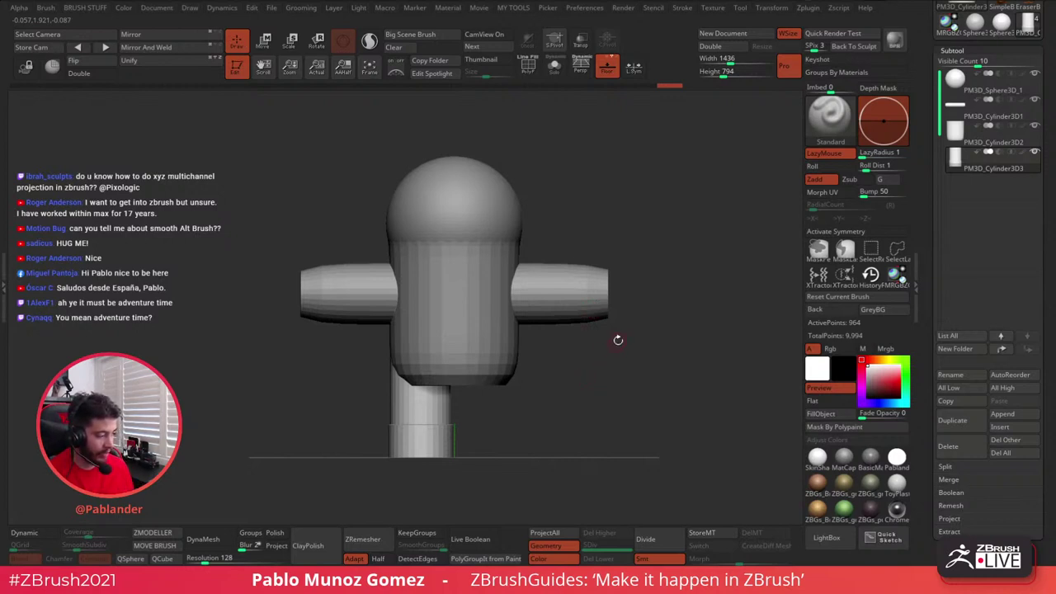
- Select the head sphere and apply the Taper deformer to it
{"action": "left_click", "coordinate": [996, 92]}
{"action": "left_click_drag", "start_coordinate": [615, 264], "coordinate": [597, 244]}
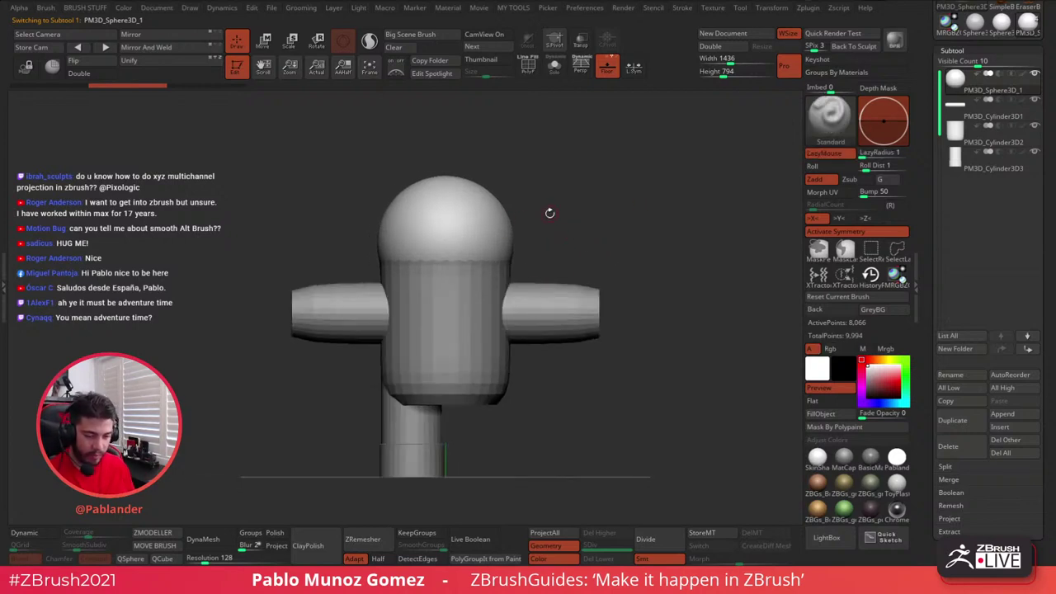
{"action": "left_click_drag", "start_coordinate": [560, 172], "coordinate": [583, 183], "text": "alt"}
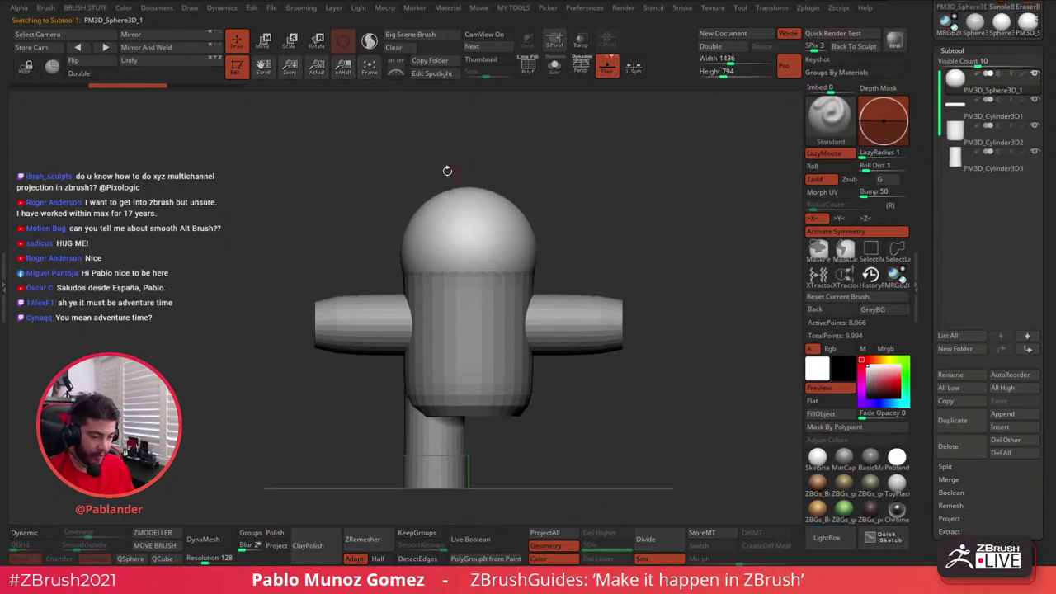
{"action": "left_click_drag", "start_coordinate": [447, 170], "coordinate": [423, 191], "text": "alt"}
{"action": "left_click", "coordinate": [263, 42]}
{"action": "left_click", "coordinate": [403, 189]}
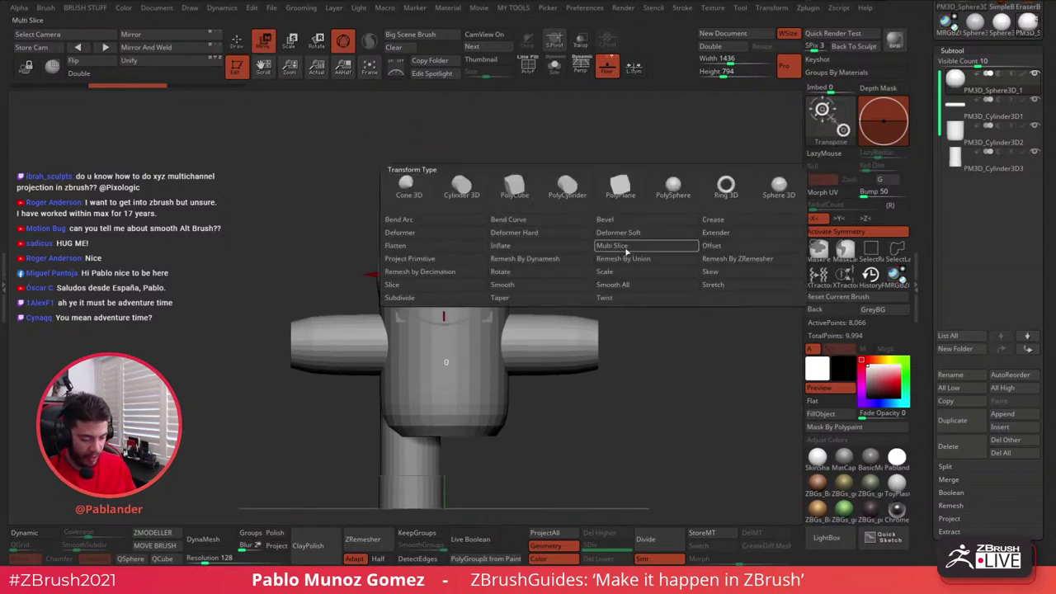
{"action": "left_click", "coordinate": [402, 190]}
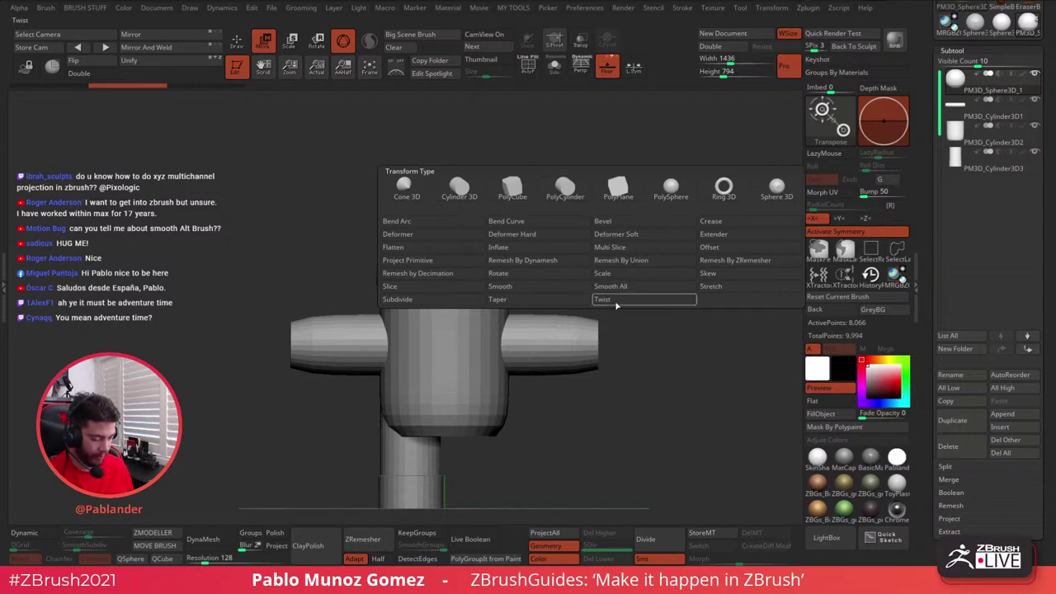
{"action": "left_click", "coordinate": [500, 299]}
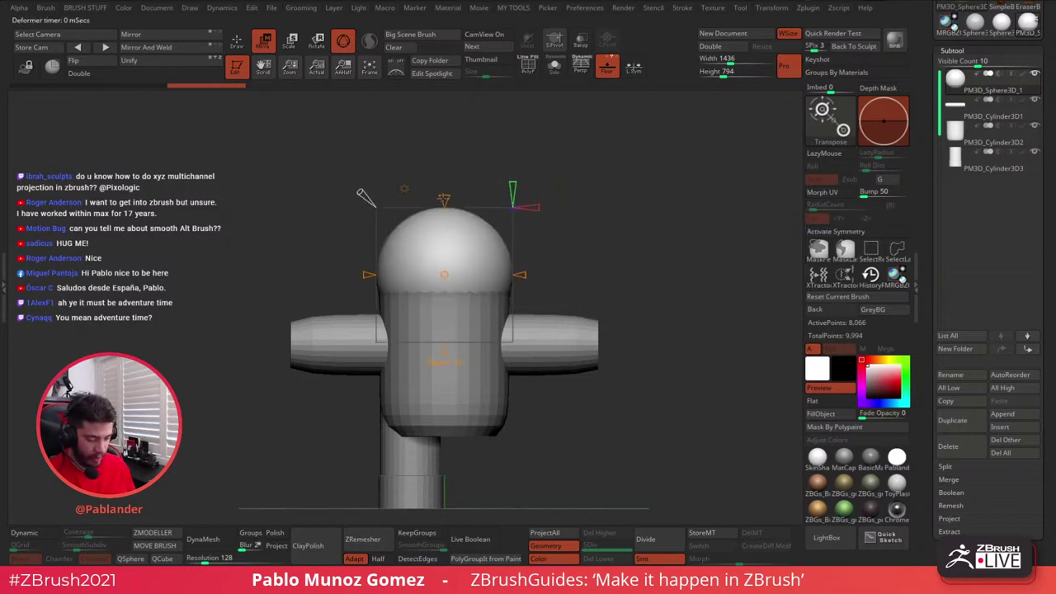
- Taper the top of the head outward, adjust the Exponent for a broader, flatter crown, and accept the deformation
{"action": "left_click_drag", "start_coordinate": [444, 201], "coordinate": [445, 185]}
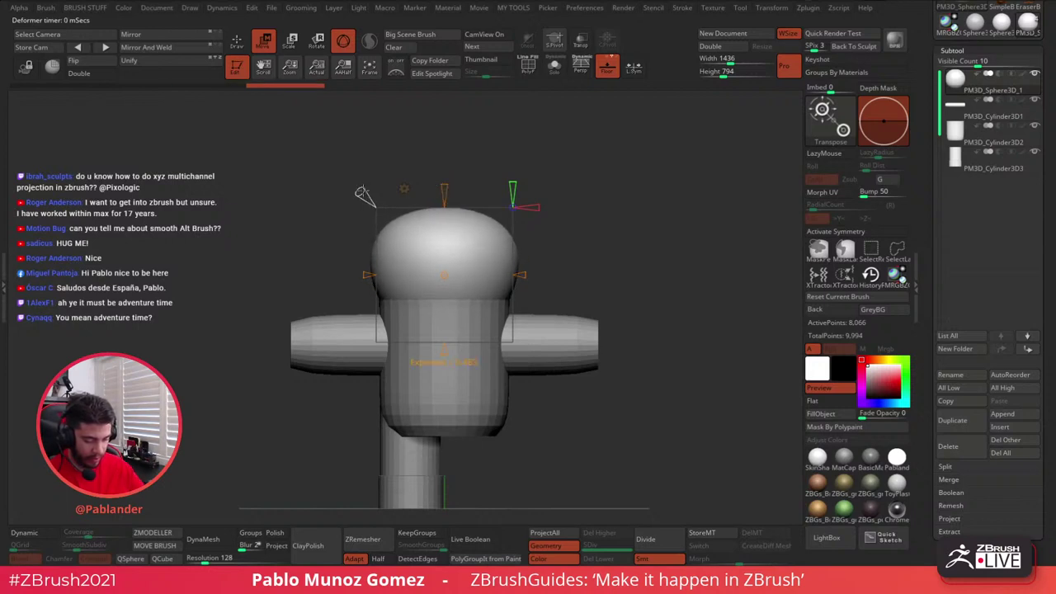
{"action": "left_click_drag", "start_coordinate": [363, 194], "coordinate": [358, 190]}
{"action": "left_click_drag", "start_coordinate": [444, 190], "coordinate": [596, 170]}
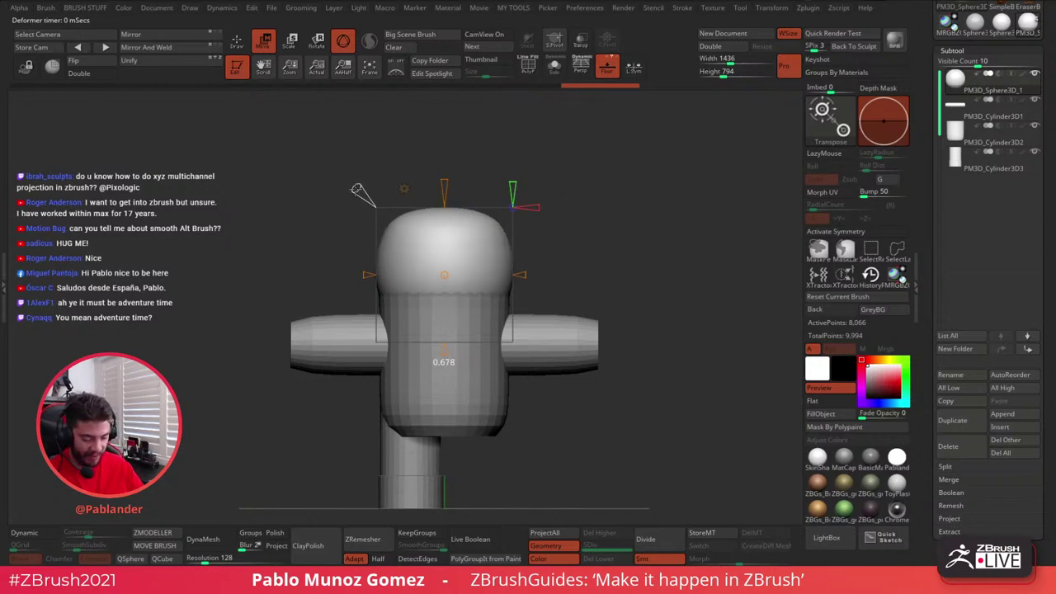
{"action": "right_click_drag", "start_coordinate": [629, 261], "coordinate": [616, 235], "text": "ctrl"}
{"action": "left_click", "coordinate": [402, 176]}
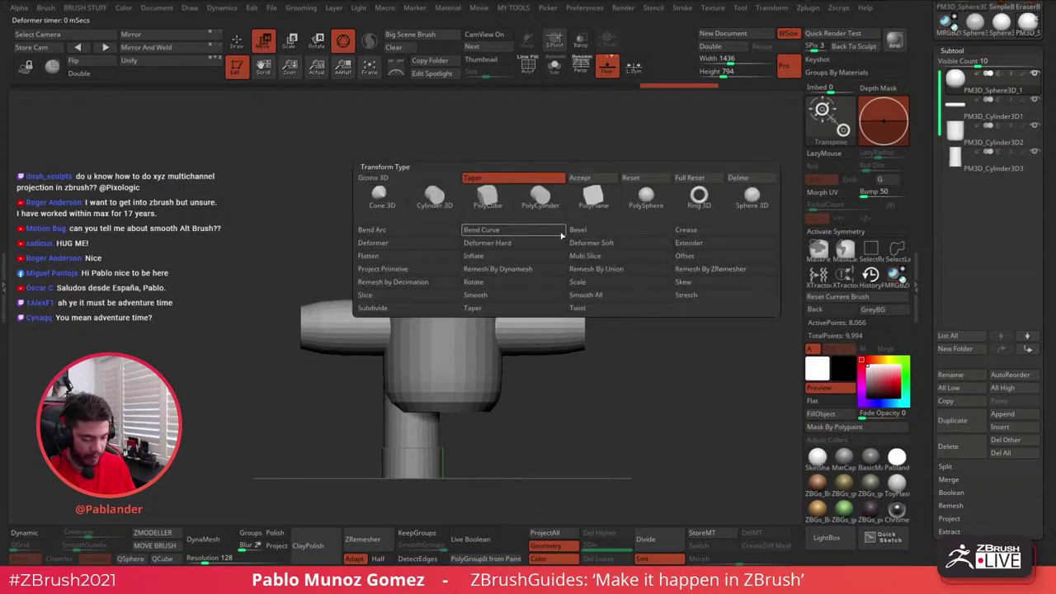
{"action": "left_click", "coordinate": [464, 177]}
{"action": "key", "text": "q"}
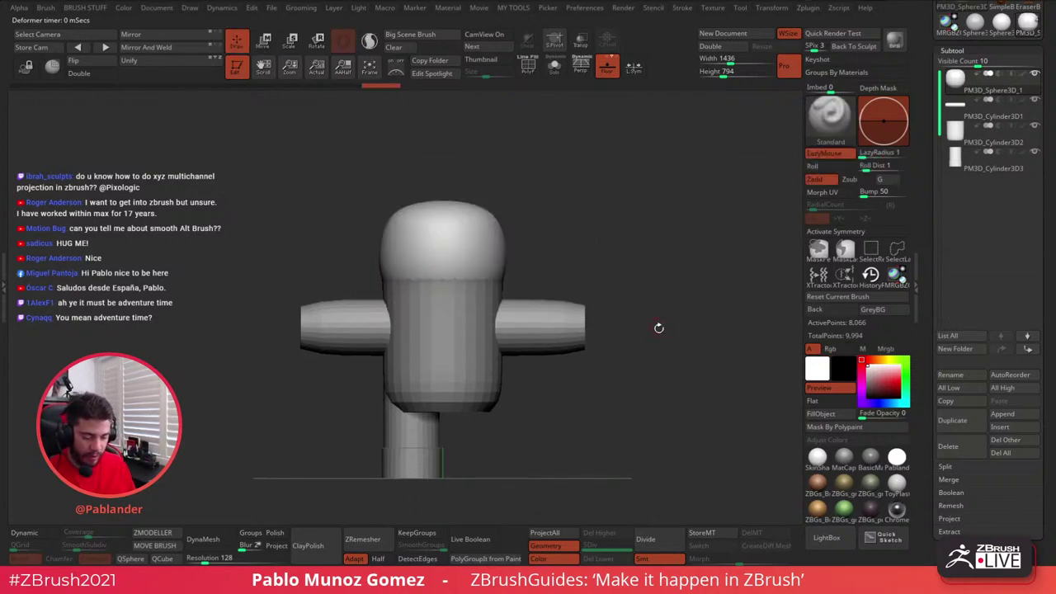
{"action": "left_click_drag", "start_coordinate": [591, 401], "coordinate": [590, 352]}
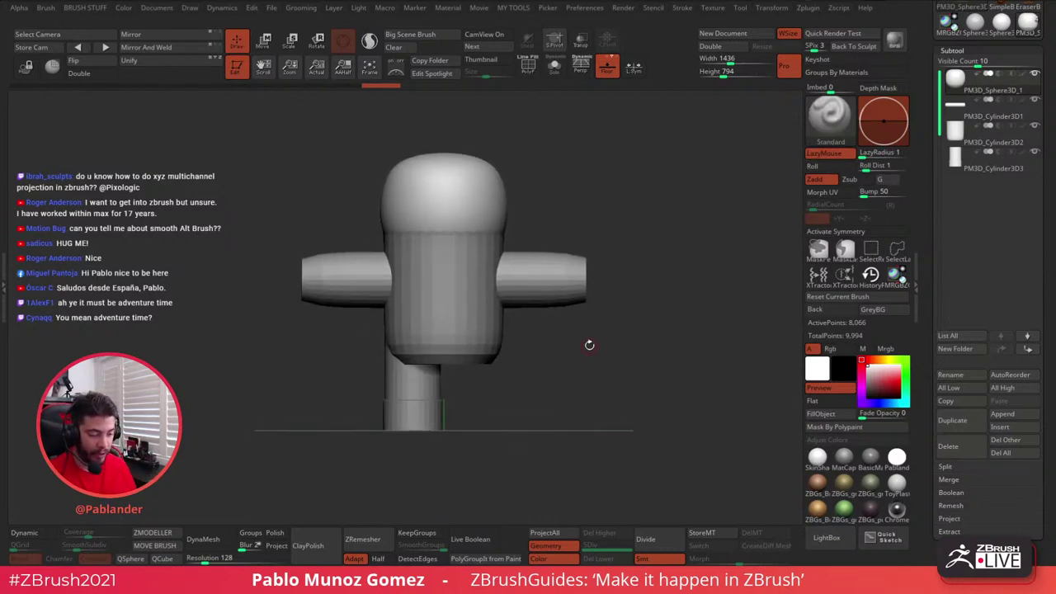
- Display the silhouette thumbnail at size 436 and mirror and weld the leg to the other side
{"action": "left_click", "coordinate": [481, 59]}
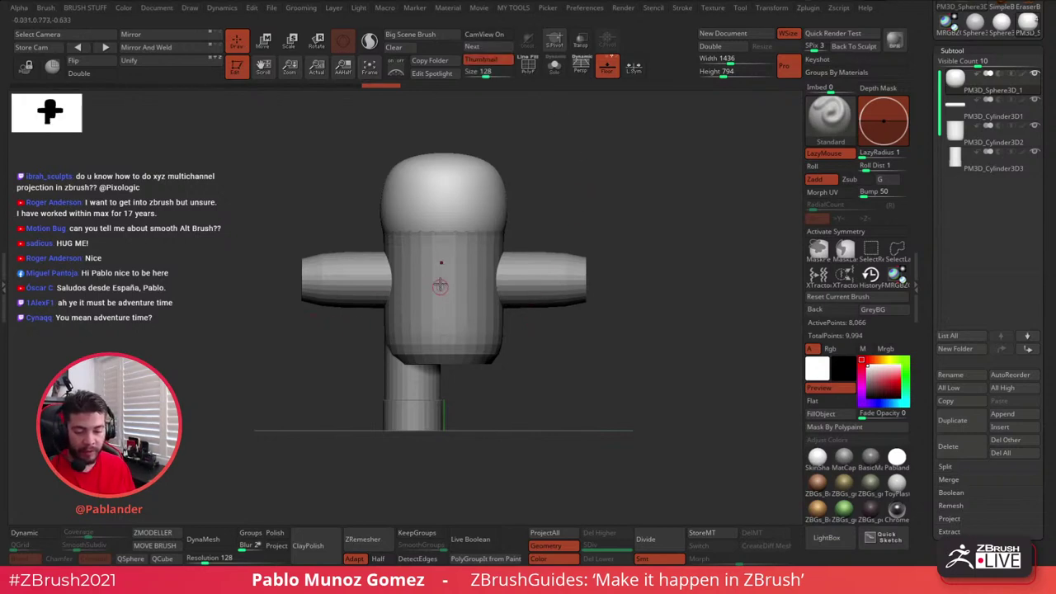
{"action": "left_click_drag", "start_coordinate": [76, 121], "coordinate": [238, 232]}
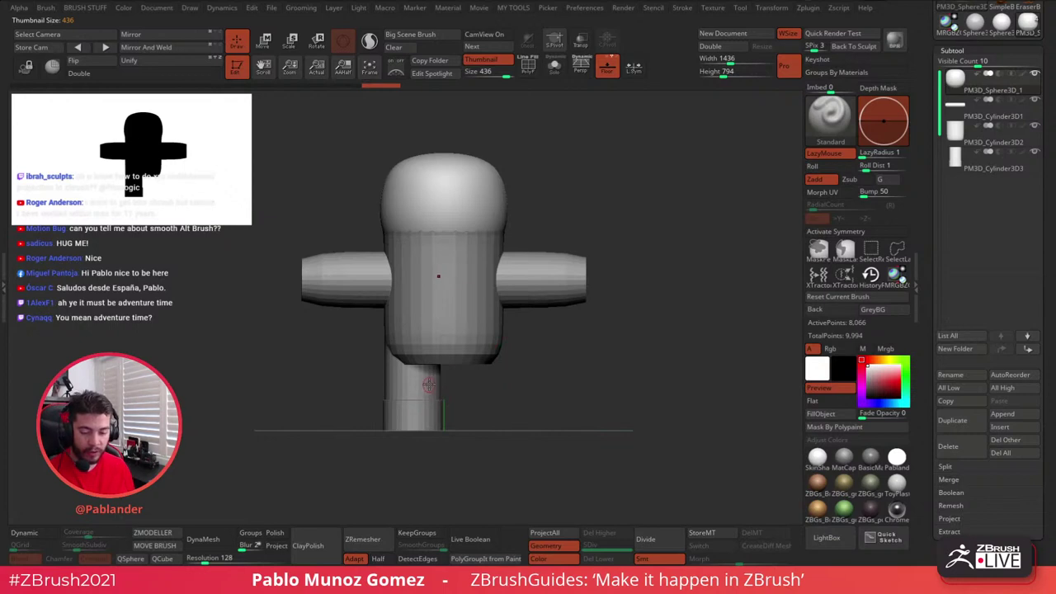
{"action": "left_click", "coordinate": [388, 378], "text": "alt"}
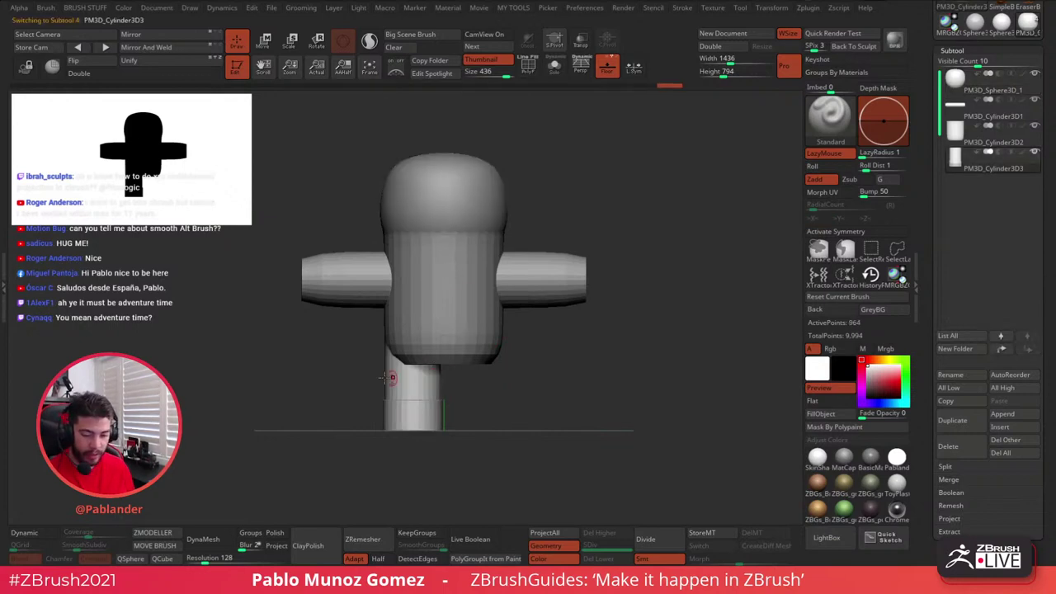
{"action": "left_click", "coordinate": [165, 48]}
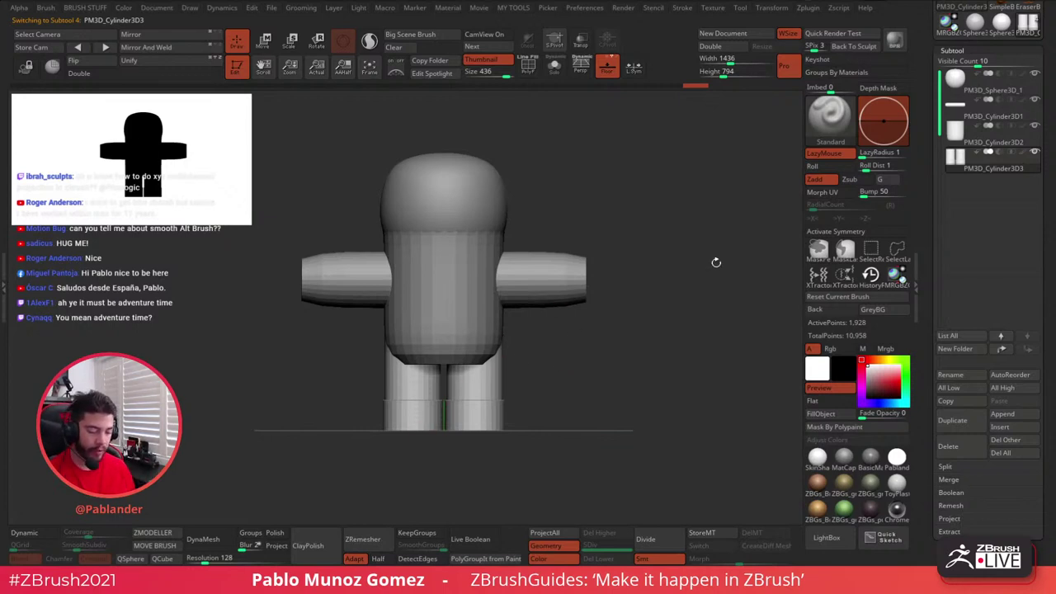
- Select the arms cylinder and move it slightly up along the torso
{"action": "left_click", "coordinate": [990, 116]}
{"action": "key", "text": "x"}
{"action": "key", "text": "w"}
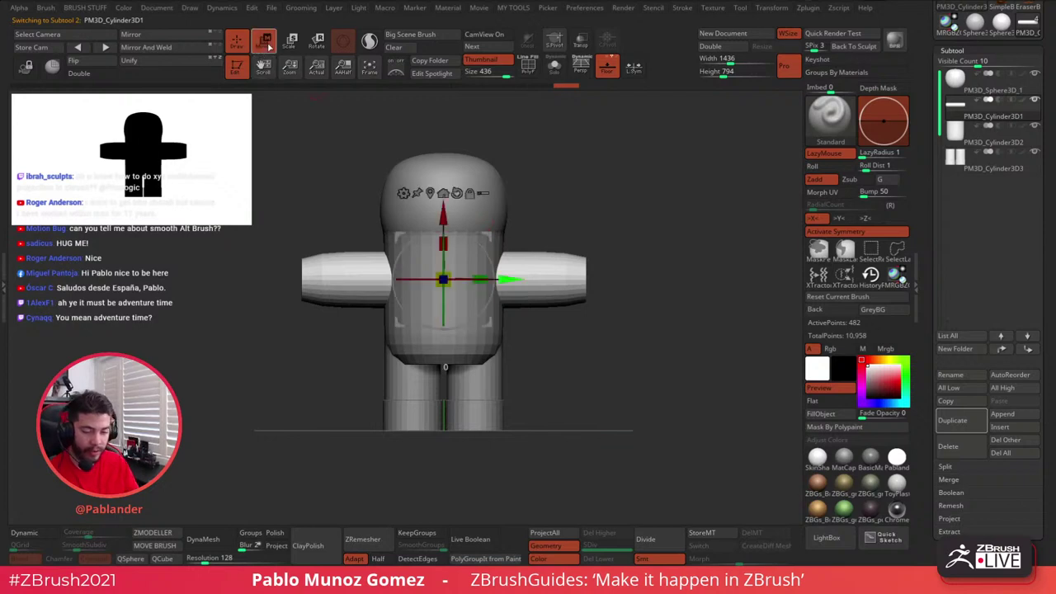
{"action": "left_click_drag", "start_coordinate": [444, 213], "coordinate": [443, 186]}
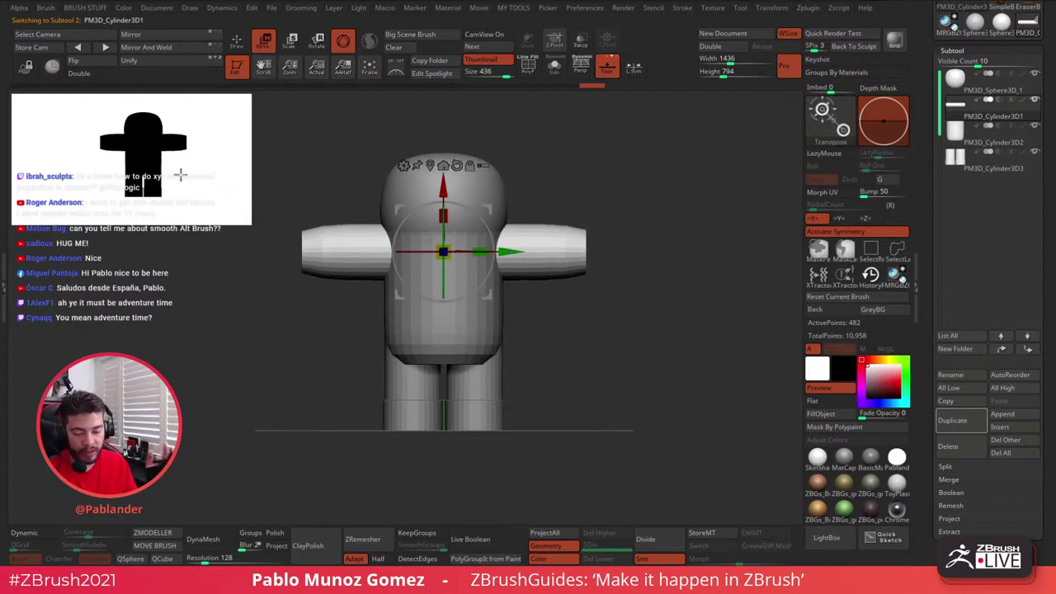
{"action": "key", "text": "ctrl+z"}
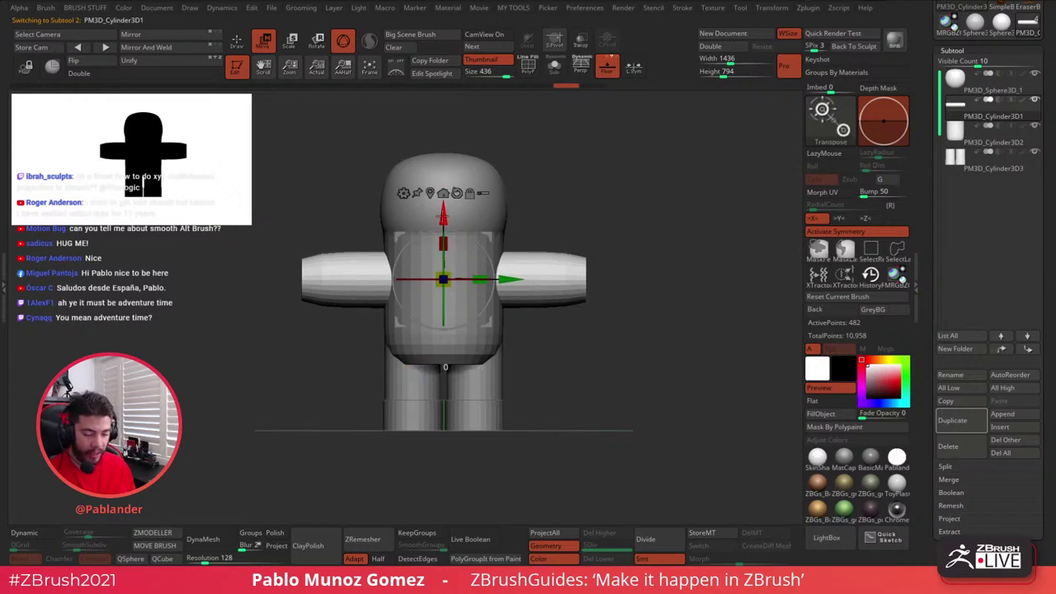
{"action": "left_click_drag", "start_coordinate": [446, 214], "coordinate": [445, 208]}
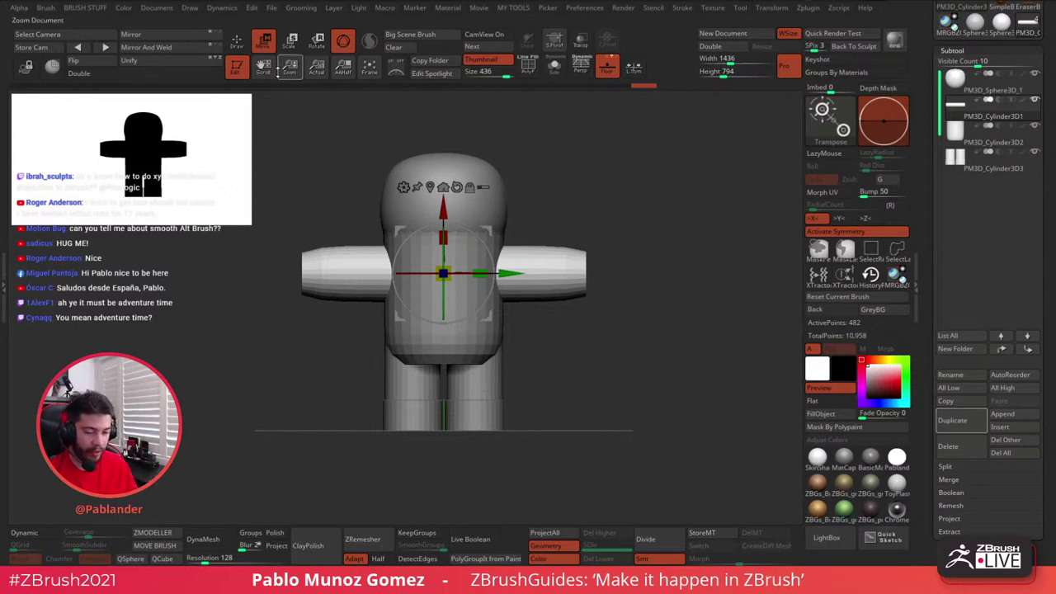
{"action": "left_click", "coordinate": [236, 40]}
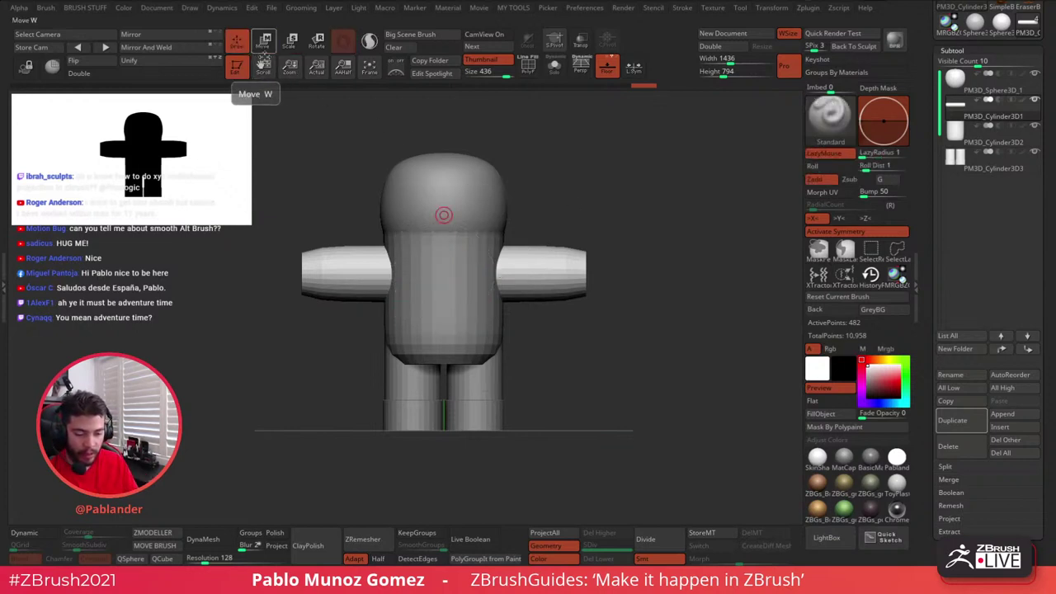
- Undo the mirroring of the leg and turn off the silhouette thumbnail
{"action": "left_click", "coordinate": [988, 168]}
{"action": "key", "text": "ctrl+z"}
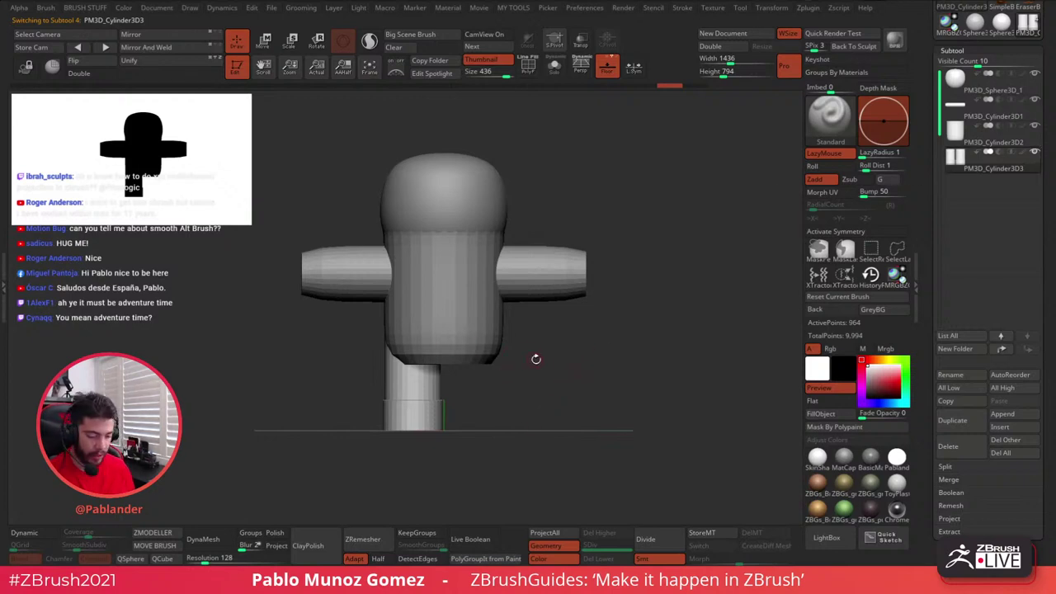
{"action": "left_click_drag", "start_coordinate": [537, 364], "coordinate": [546, 369], "text": "alt"}
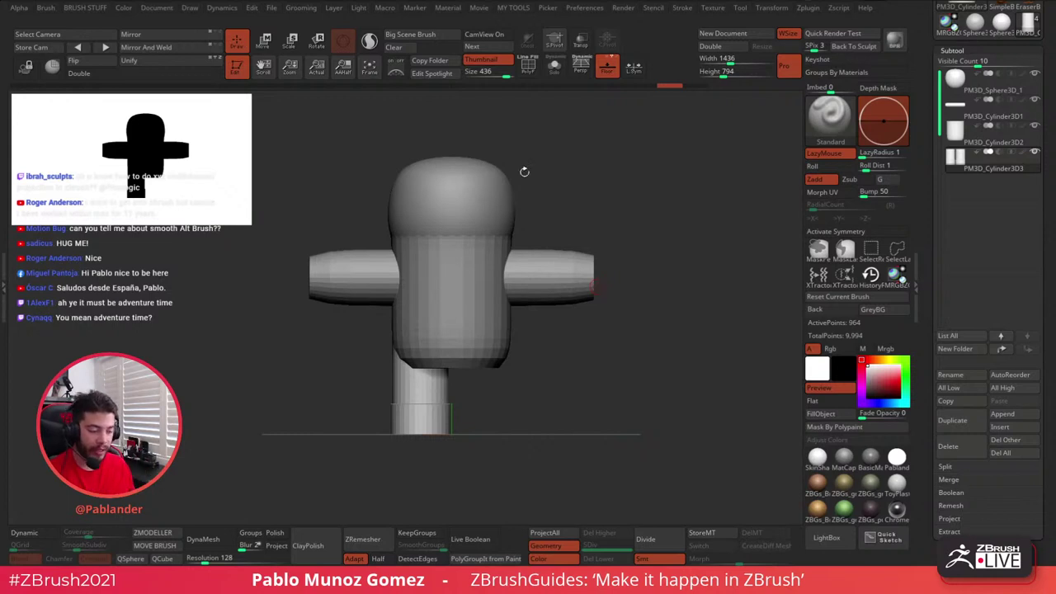
{"action": "left_click", "coordinate": [487, 64]}
{"action": "left_click_drag", "start_coordinate": [612, 331], "coordinate": [605, 332]}
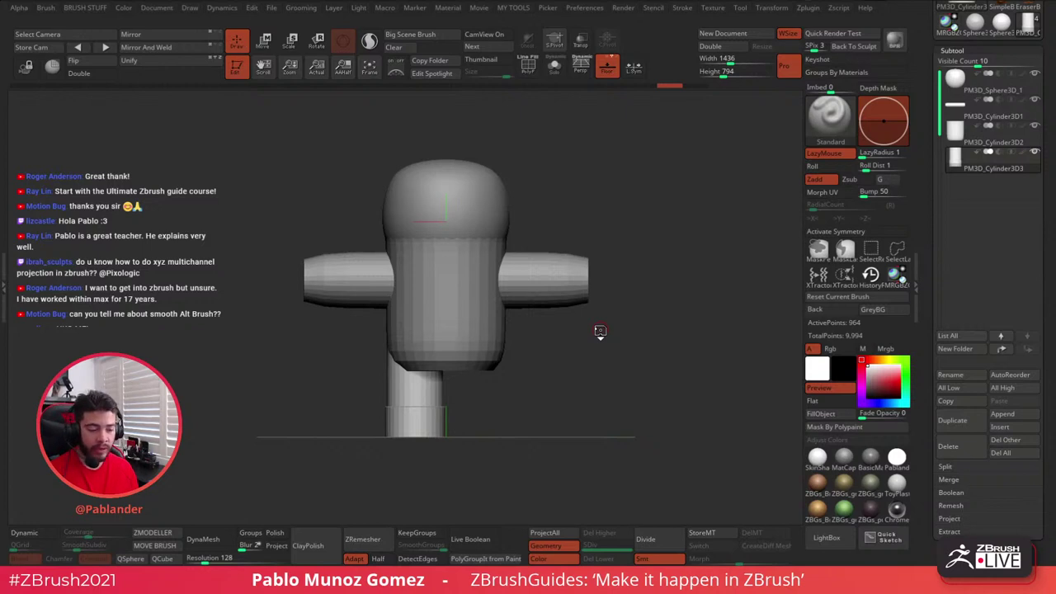
{"action": "left_click", "coordinate": [809, 10]}
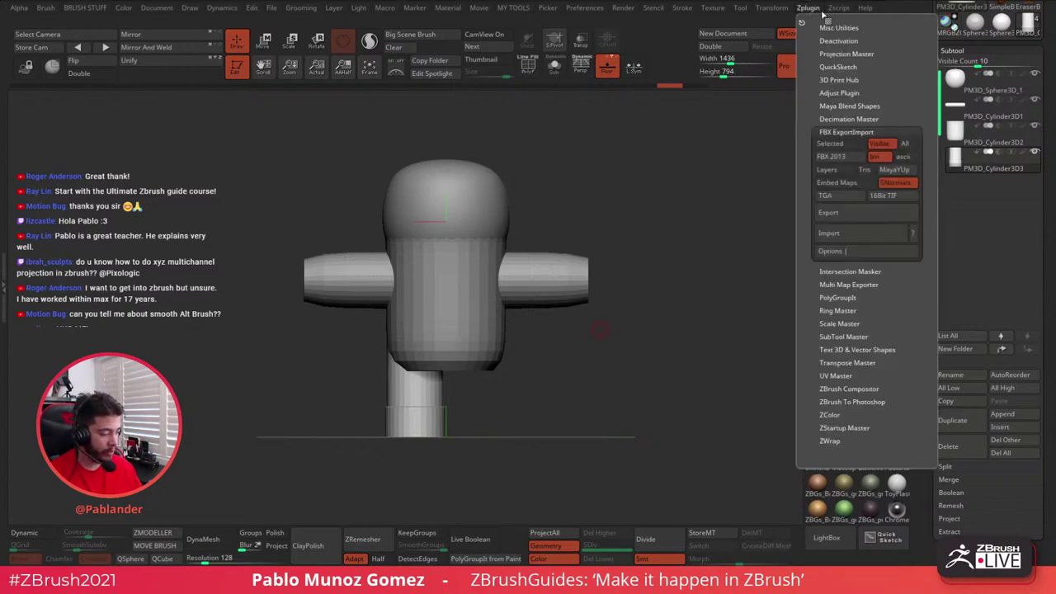
{"action": "left_click", "coordinate": [839, 441]}
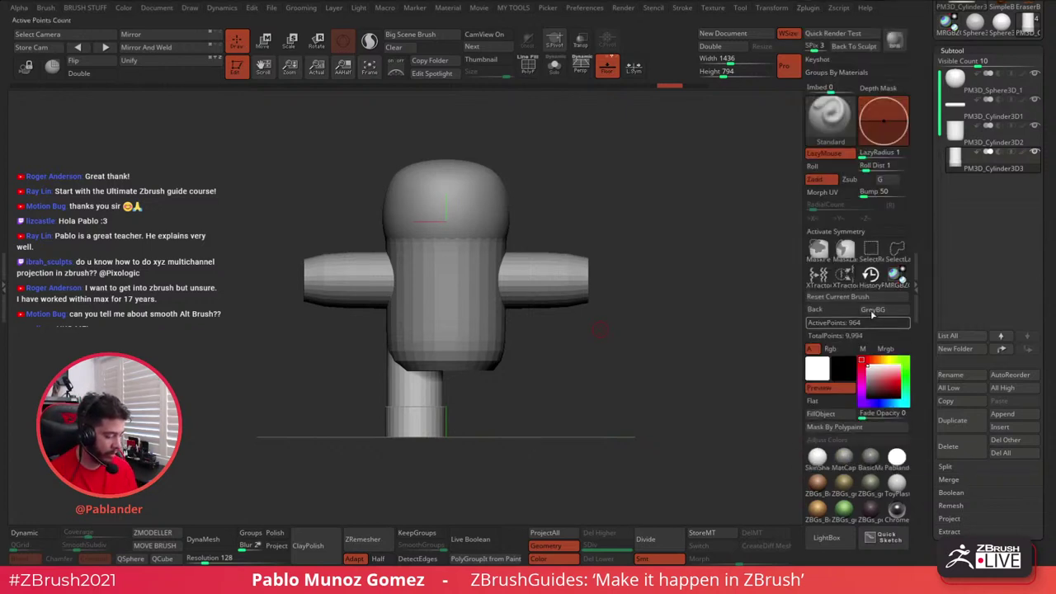
{"action": "left_click", "coordinate": [809, 8]}
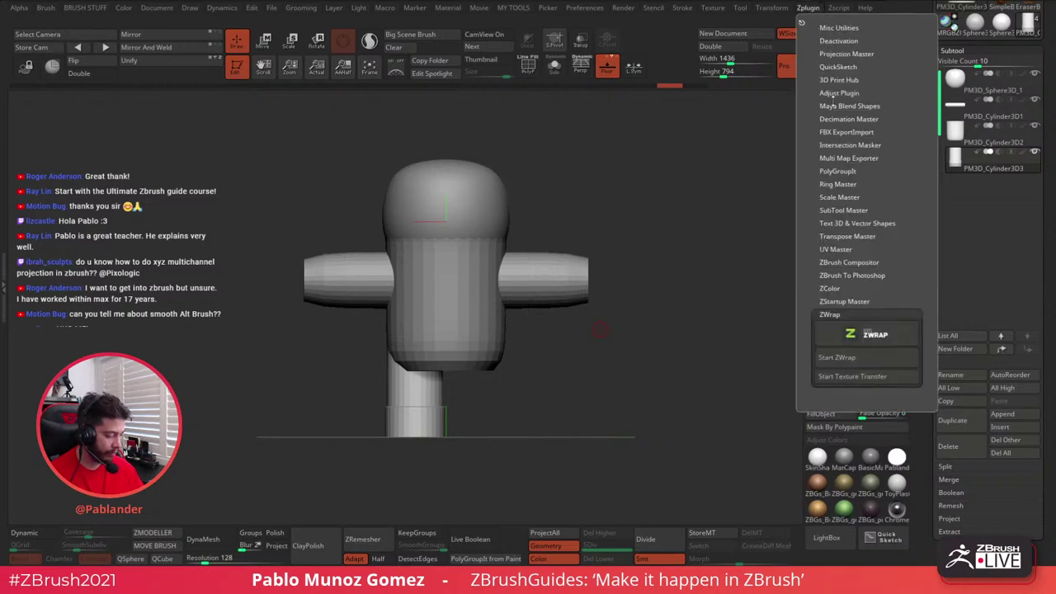
{"action": "left_click", "coordinate": [887, 358]}
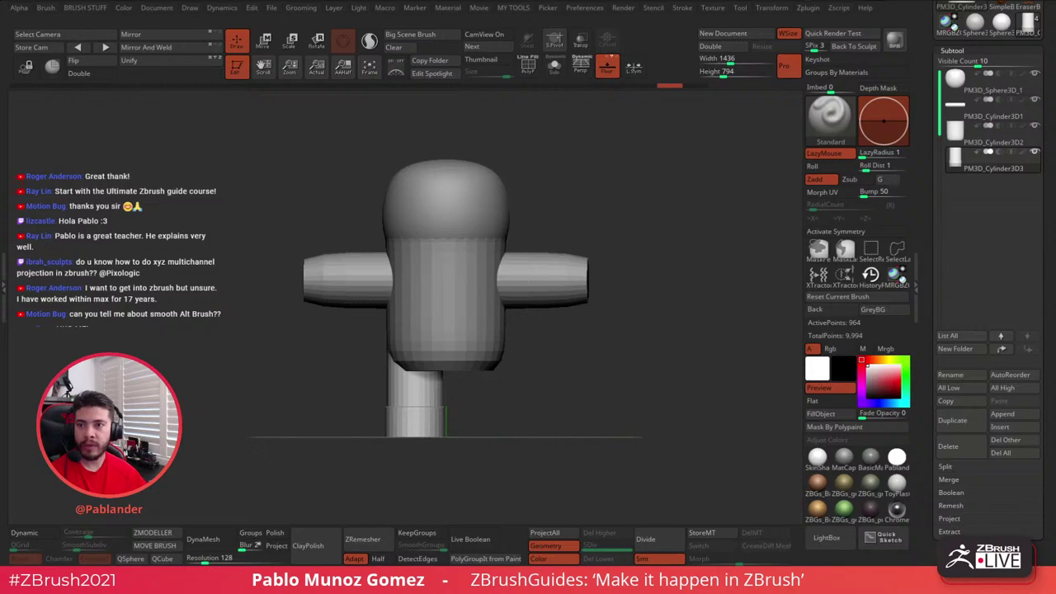
- Switch to the browser showing the 3dconceptartist.com home page and select the site's address
{"action": "left_click_drag", "start_coordinate": [0, 154], "coordinate": [387, 3]}
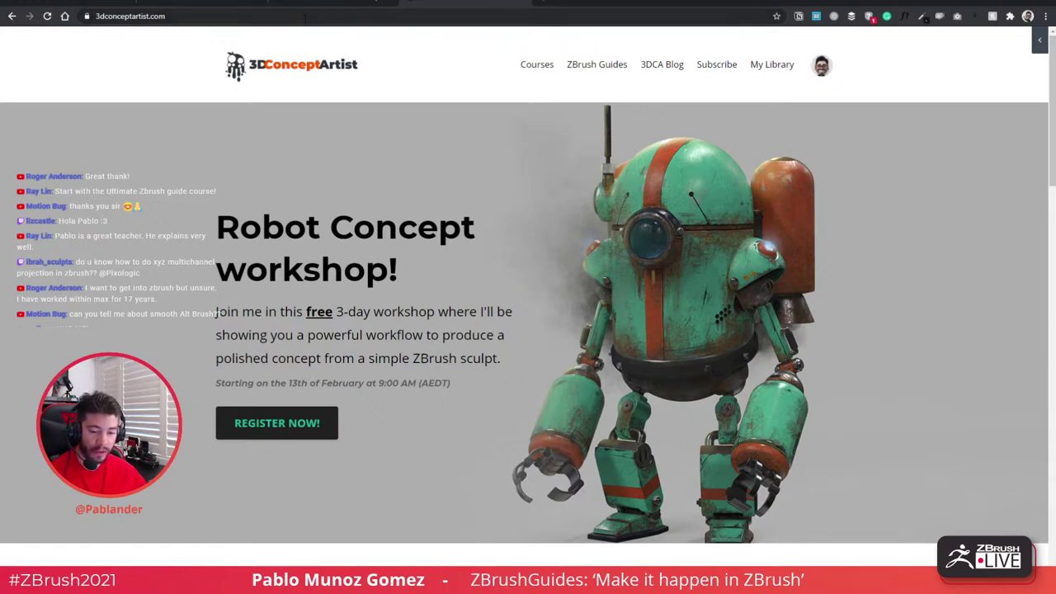
{"action": "key", "text": "ctrl+l"}
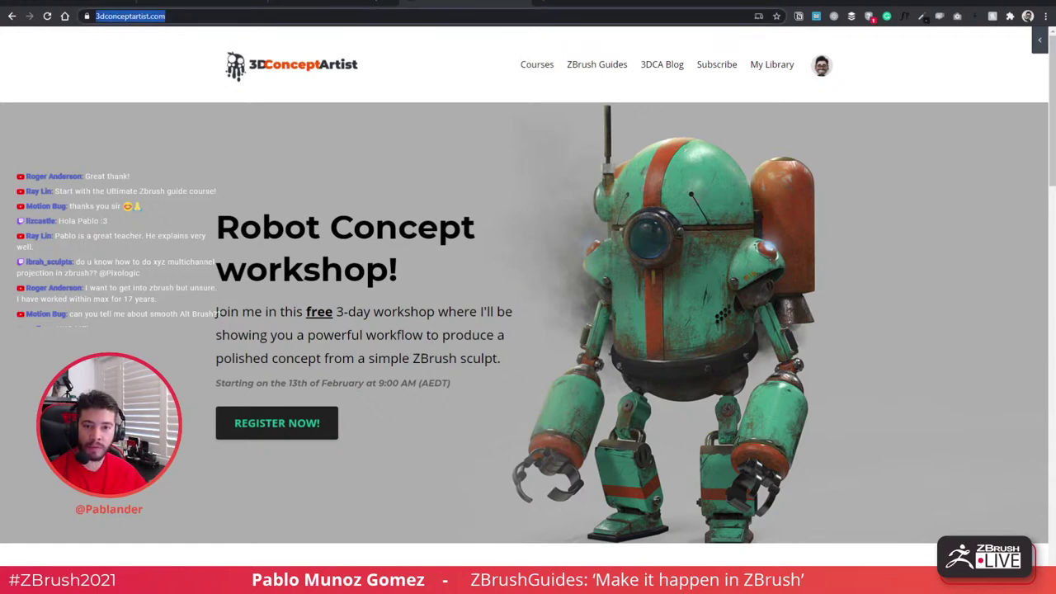
{"action": "key", "text": "alt+Tab"}
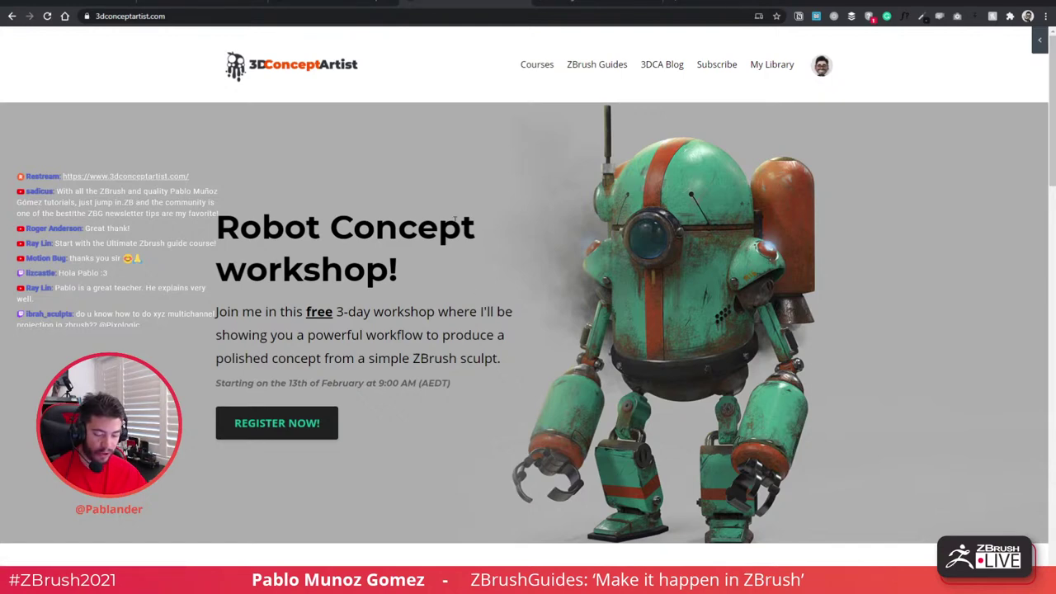
- Open the Robot concept workshop page and examine its introduction, robot artwork, start date and workshop description
{"action": "left_click", "coordinate": [585, 4]}
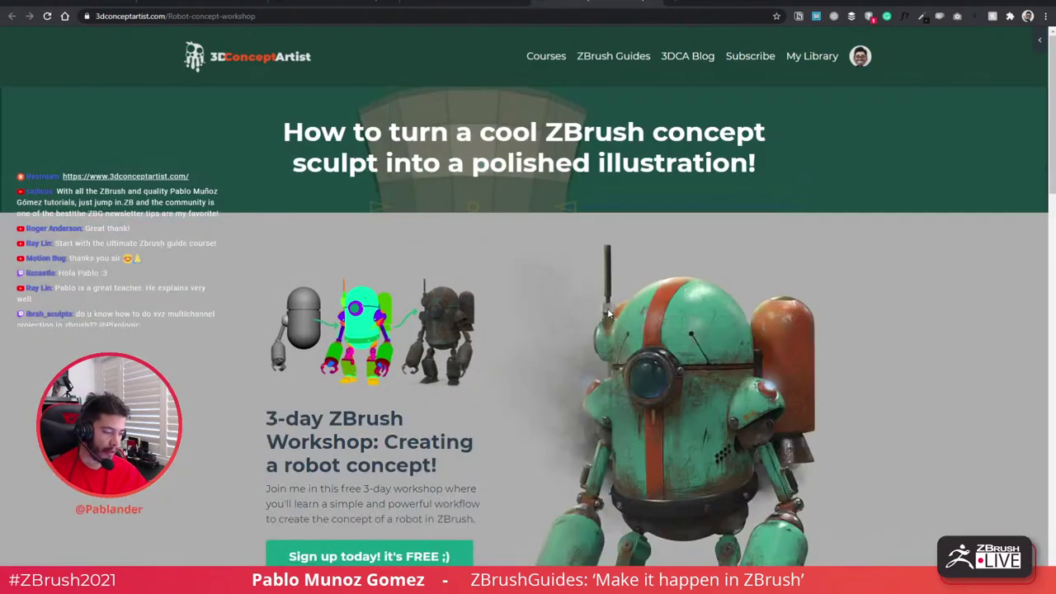
{"action": "scroll", "coordinate": [547, 259], "scroll_direction": "down", "scroll_amount": 2}
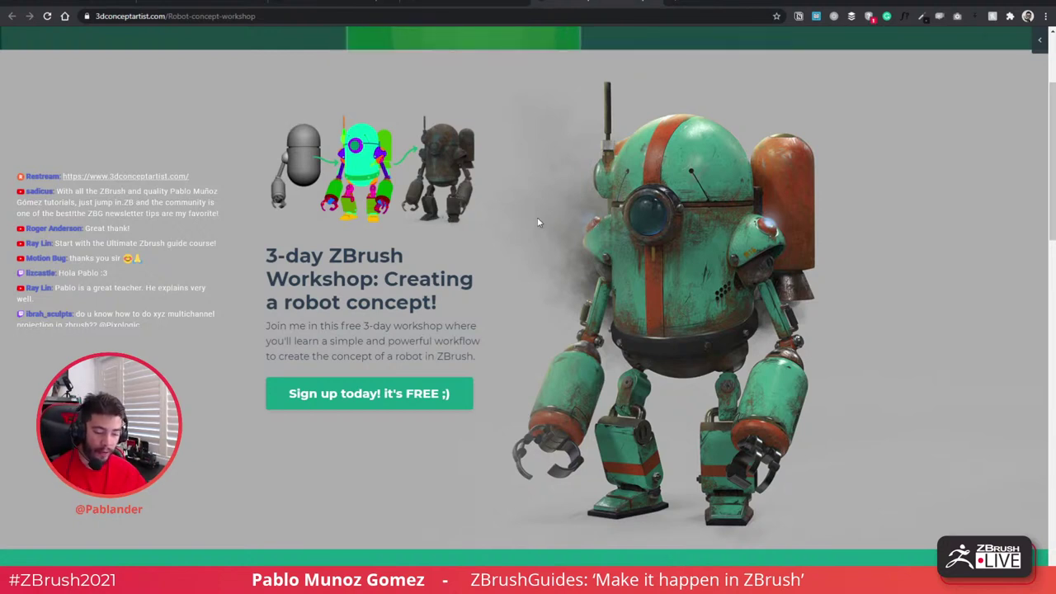
{"action": "scroll", "coordinate": [558, 275], "scroll_direction": "down", "scroll_amount": 1}
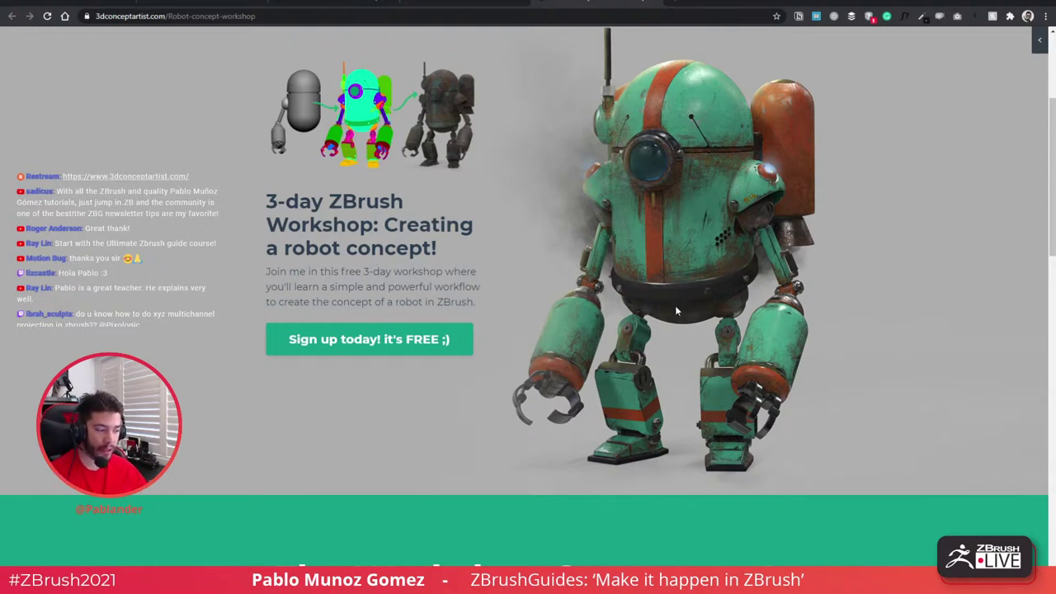
{"action": "scroll", "coordinate": [673, 319], "scroll_direction": "up", "scroll_amount": 1}
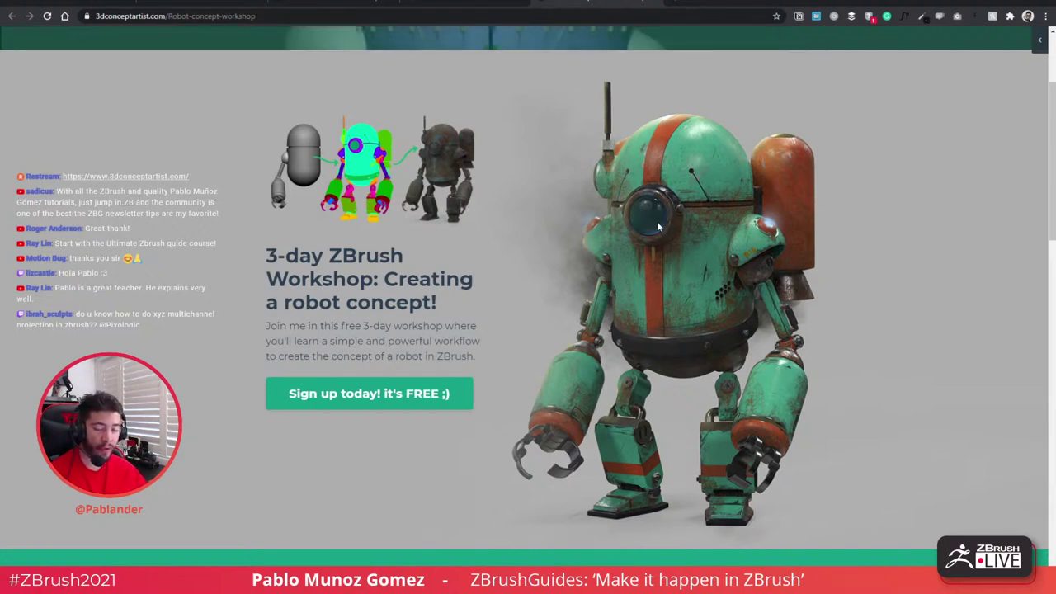
{"action": "scroll", "coordinate": [508, 322], "scroll_direction": "down", "scroll_amount": 4}
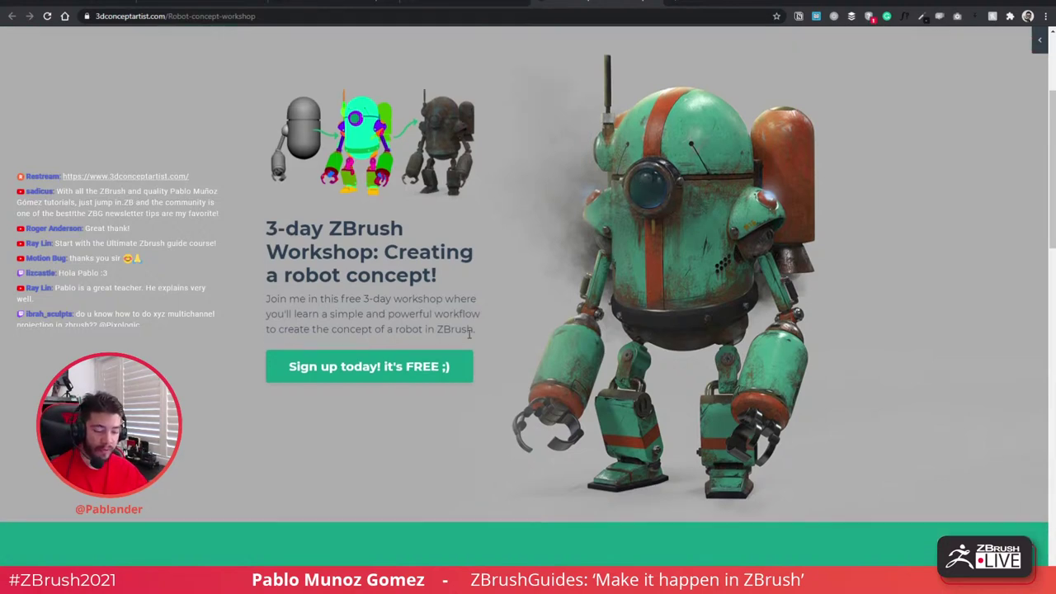
{"action": "scroll", "coordinate": [508, 322], "scroll_direction": "down", "scroll_amount": 1}
{"action": "scroll", "coordinate": [502, 327], "scroll_direction": "up", "scroll_amount": 1}
{"action": "scroll", "coordinate": [503, 327], "scroll_direction": "down", "scroll_amount": 2}
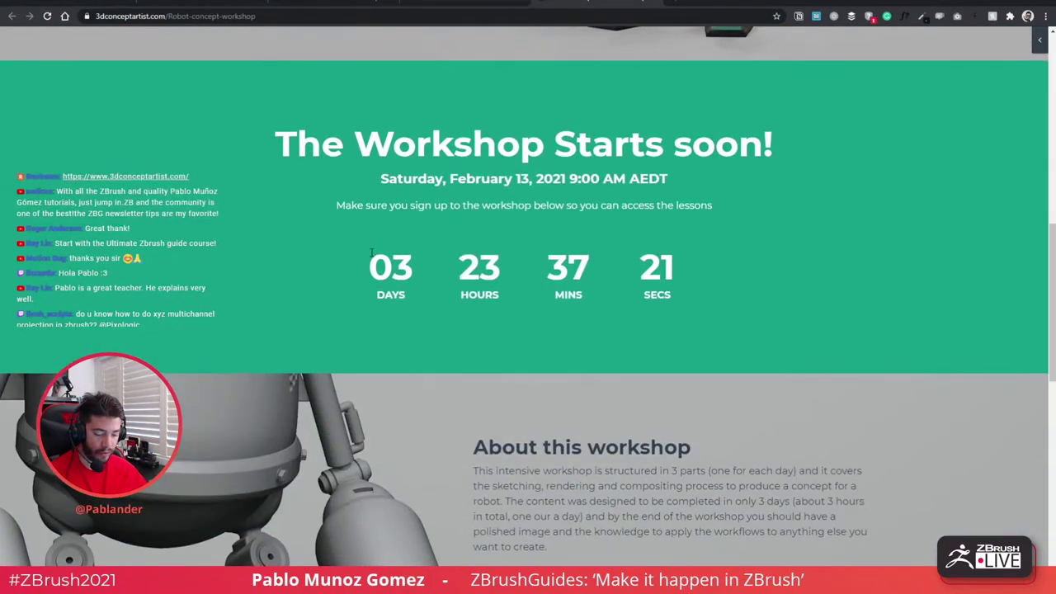
{"action": "scroll", "coordinate": [446, 352], "scroll_direction": "up", "scroll_amount": 3}
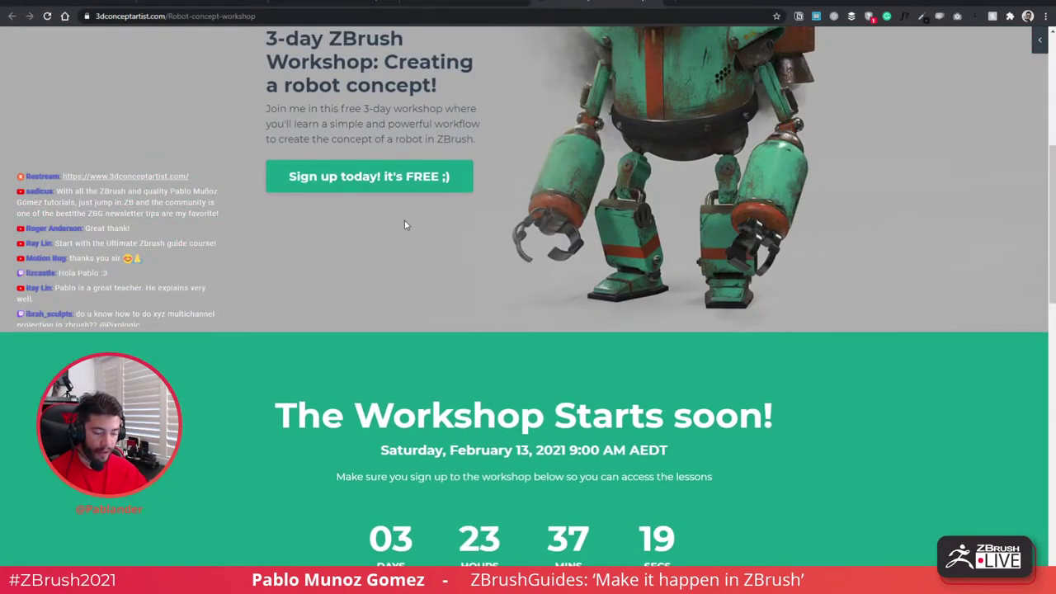
{"action": "scroll", "coordinate": [404, 220], "scroll_direction": "down", "scroll_amount": 4}
{"action": "scroll", "coordinate": [532, 299], "scroll_direction": "down", "scroll_amount": 3}
{"action": "scroll", "coordinate": [564, 341], "scroll_direction": "down", "scroll_amount": 2}
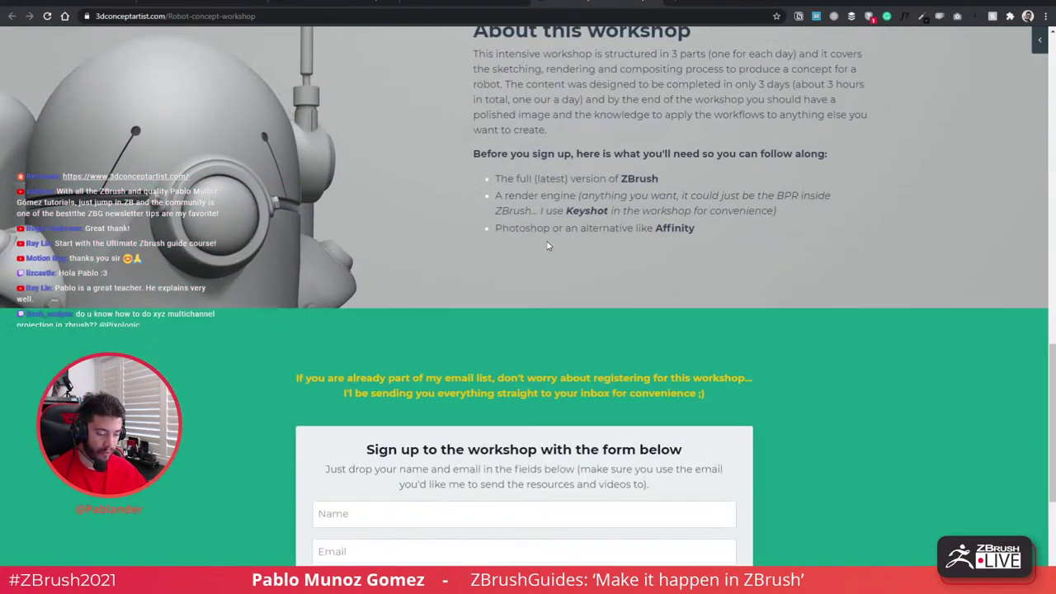
- Review the workshop's requirements list, highlighting the full ZBrush version and the render engine entries
{"action": "scroll", "coordinate": [539, 248], "scroll_direction": "up", "scroll_amount": 1}
{"action": "scroll", "coordinate": [539, 248], "scroll_direction": "up", "scroll_amount": 1}
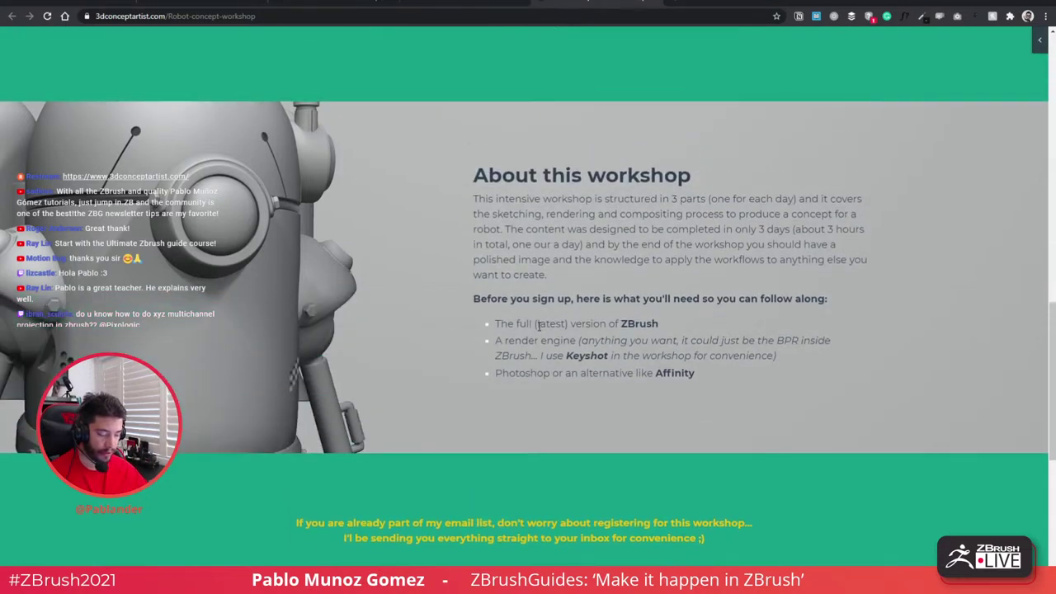
{"action": "scroll", "coordinate": [537, 326], "scroll_direction": "down", "scroll_amount": 2}
{"action": "left_click_drag", "start_coordinate": [495, 216], "coordinate": [751, 225]}
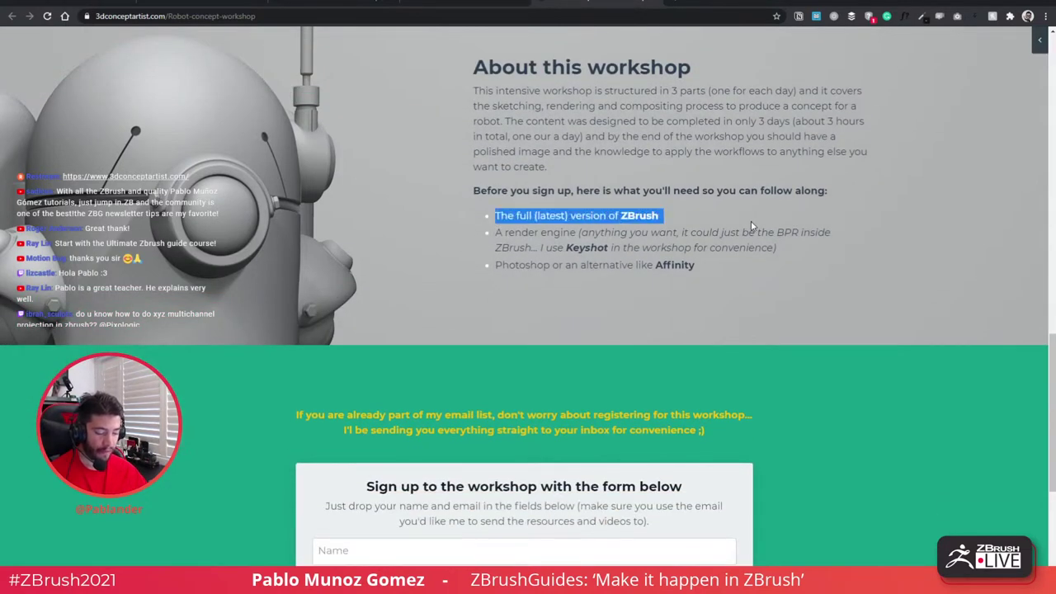
{"action": "left_click", "coordinate": [673, 231]}
{"action": "left_click_drag", "start_coordinate": [496, 232], "coordinate": [576, 234]}
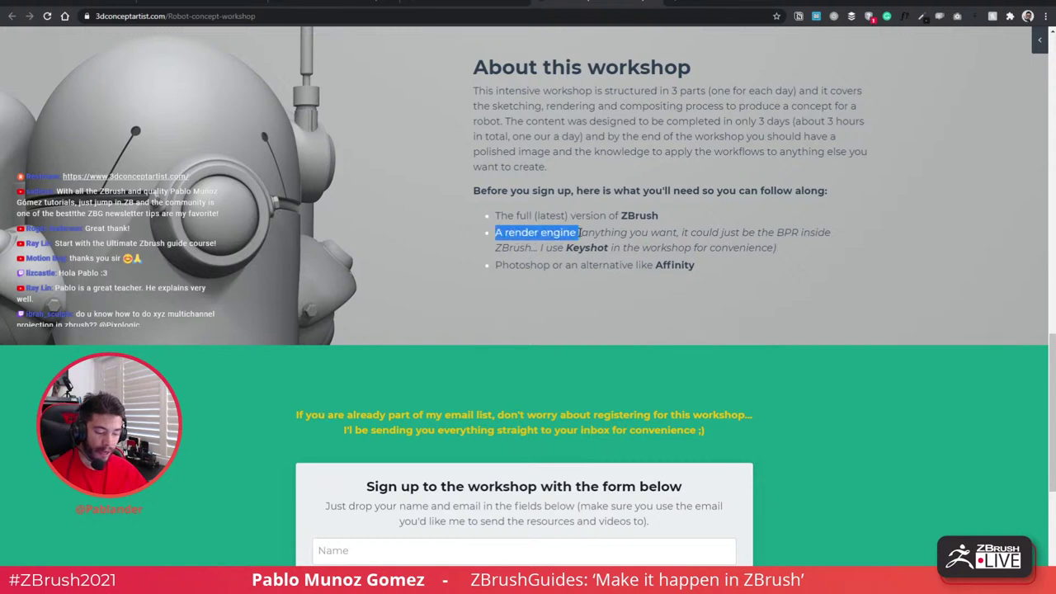
{"action": "left_click", "coordinate": [536, 267]}
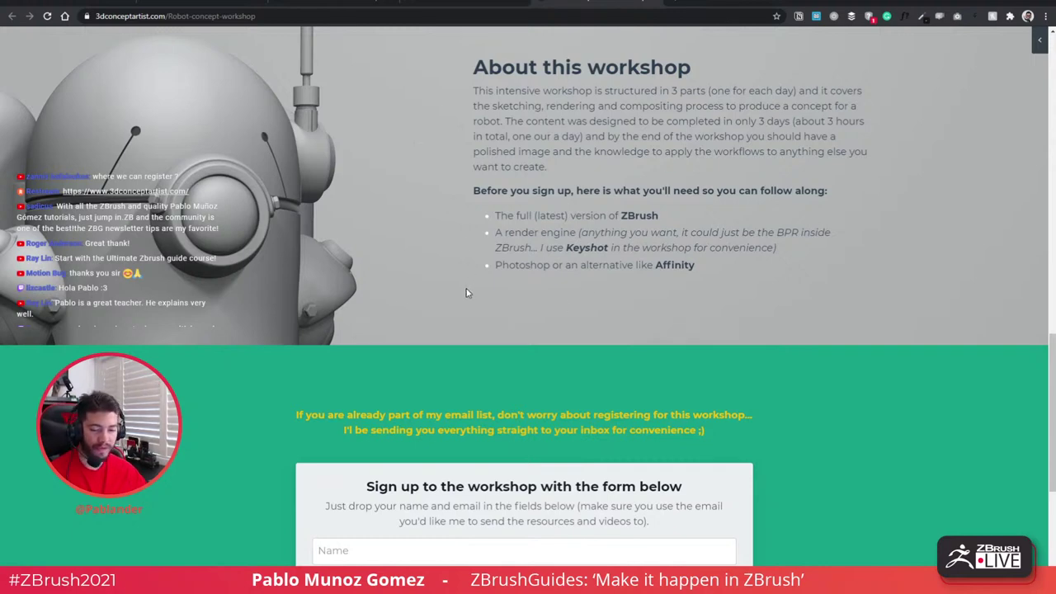
- Examine the workshop's sign-up form, highlighting the note for people already on the email list, and return to the page's beginning
{"action": "left_click", "coordinate": [460, 3]}
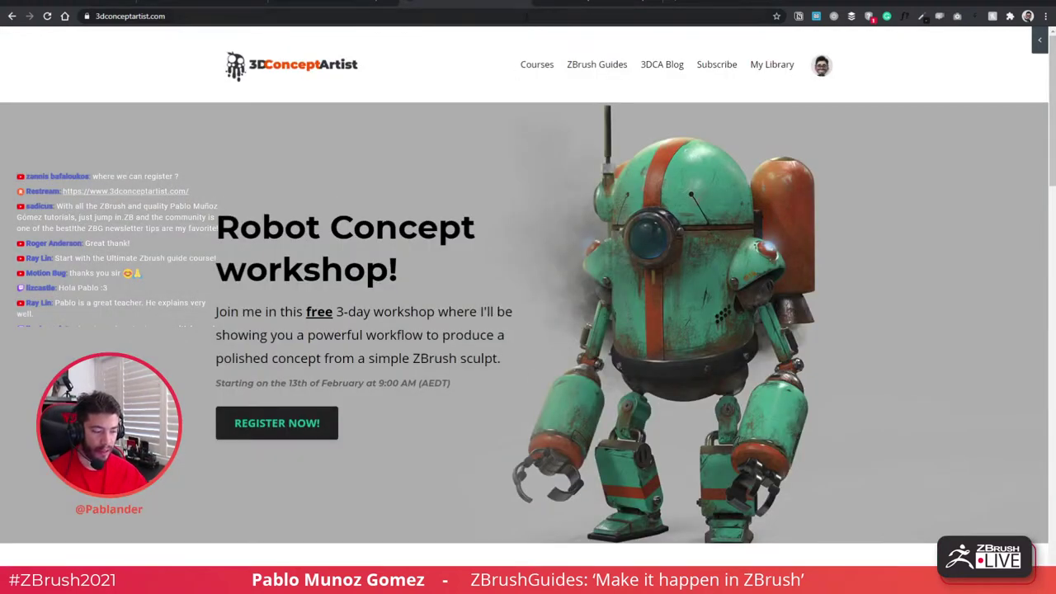
{"action": "left_click", "coordinate": [611, 4]}
{"action": "scroll", "coordinate": [451, 270], "scroll_direction": "up", "scroll_amount": 3}
{"action": "scroll", "coordinate": [451, 270], "scroll_direction": "up", "scroll_amount": 3}
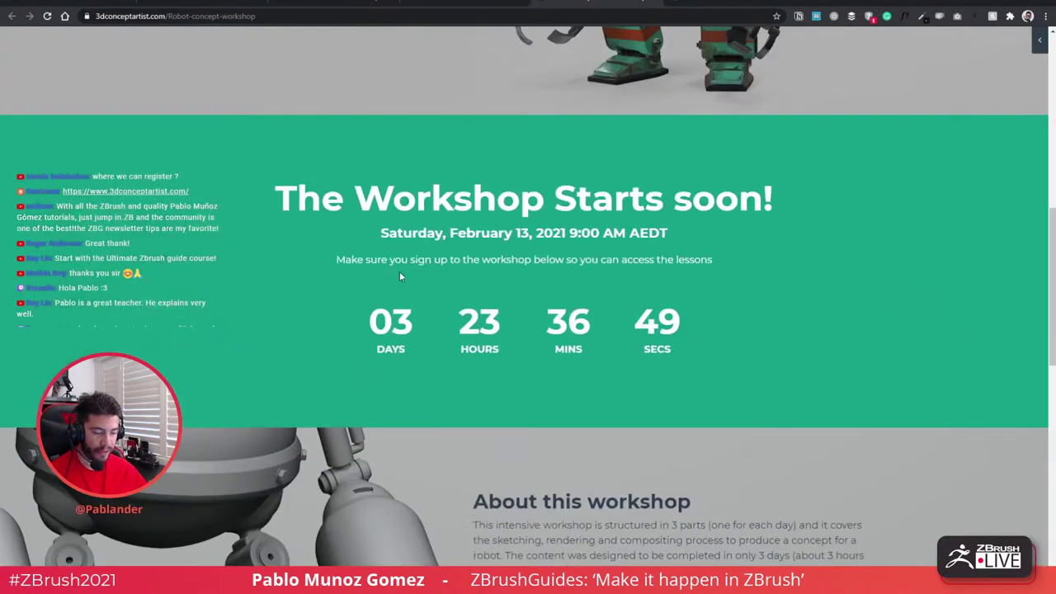
{"action": "scroll", "coordinate": [399, 271], "scroll_direction": "down", "scroll_amount": 10}
{"action": "left_click_drag", "start_coordinate": [298, 160], "coordinate": [707, 190]}
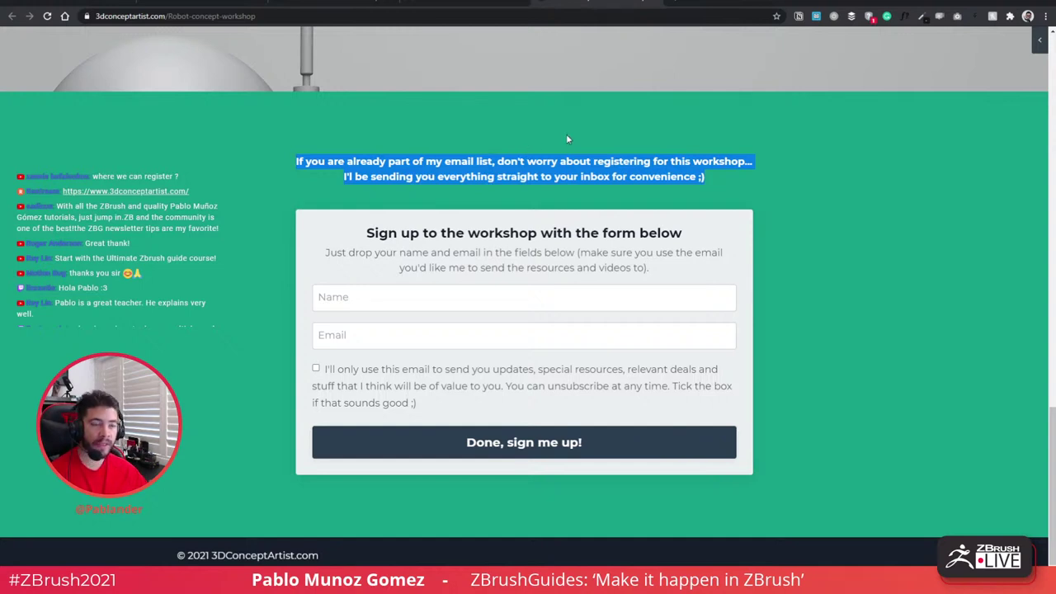
{"action": "left_click", "coordinate": [785, 163]}
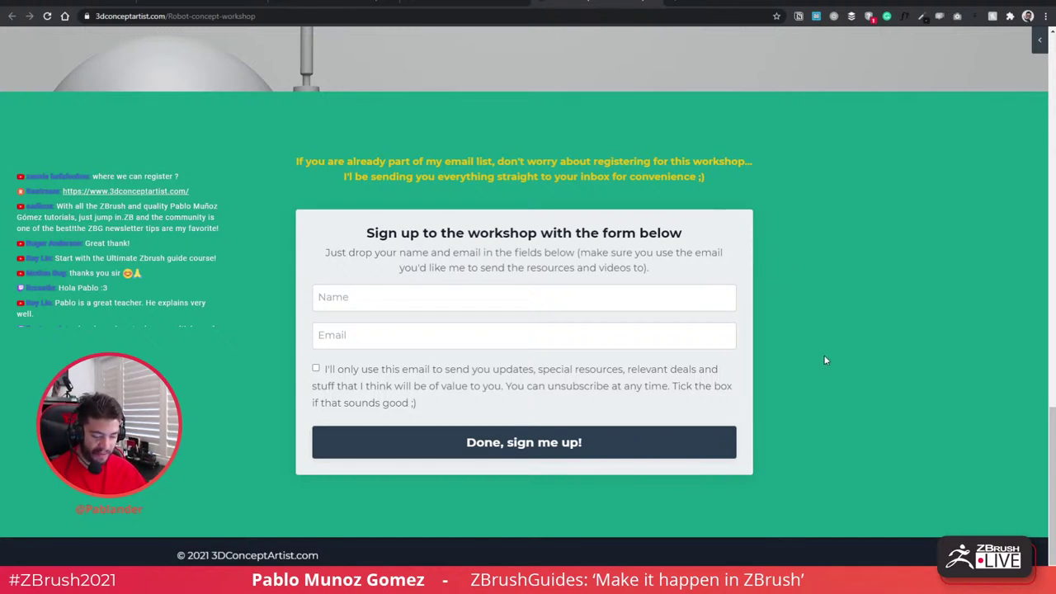
{"action": "scroll", "coordinate": [820, 333], "scroll_direction": "up", "scroll_amount": 15}
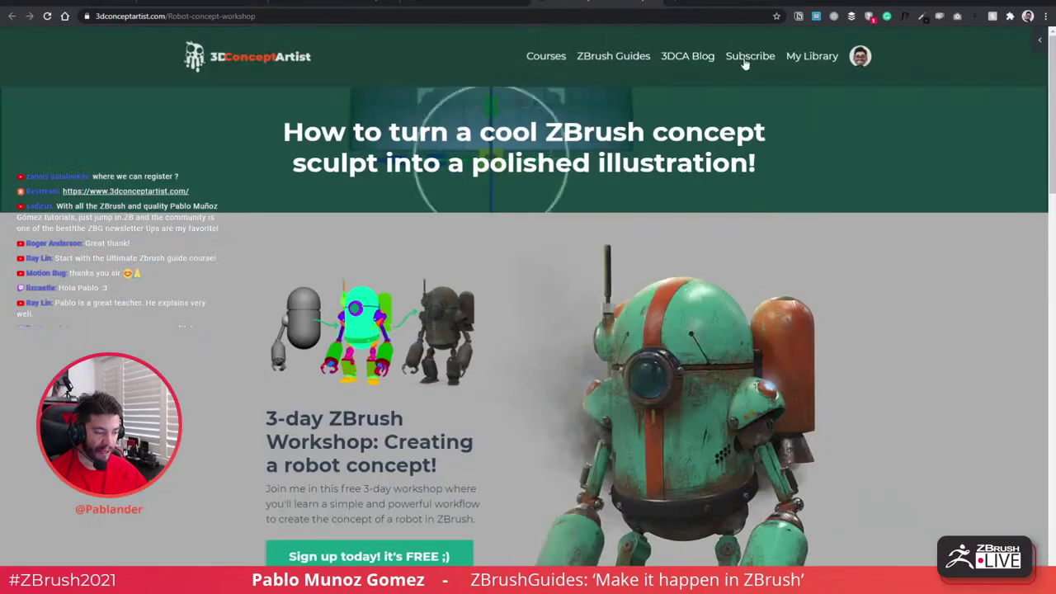
- Close the workshop page, look through the courses on the home page, and open The Ultimate ZBrush Guide
{"action": "left_click", "coordinate": [657, 3]}
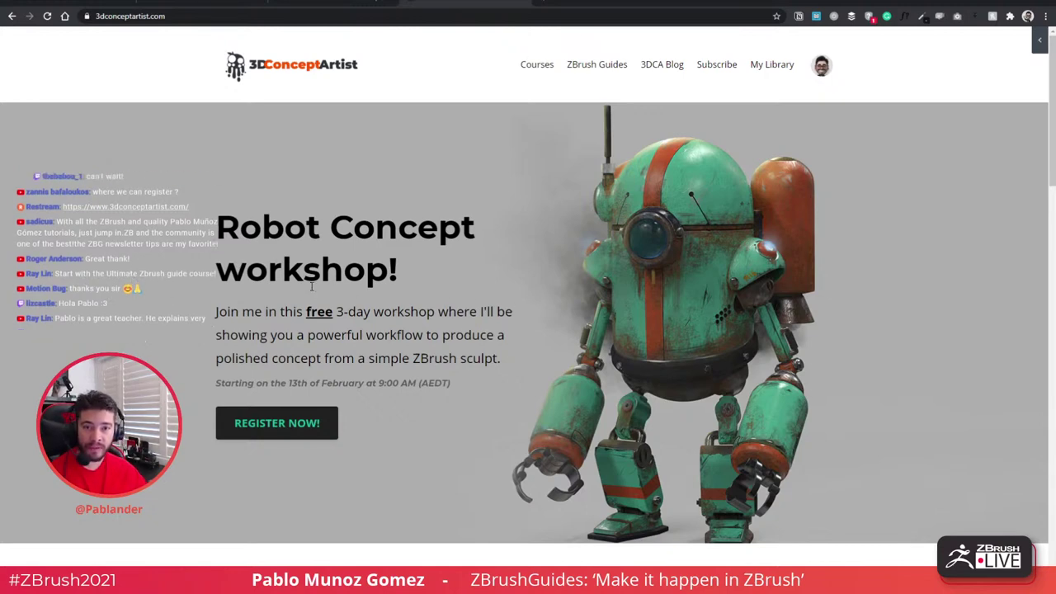
{"action": "scroll", "coordinate": [578, 209], "scroll_direction": "down", "scroll_amount": 4}
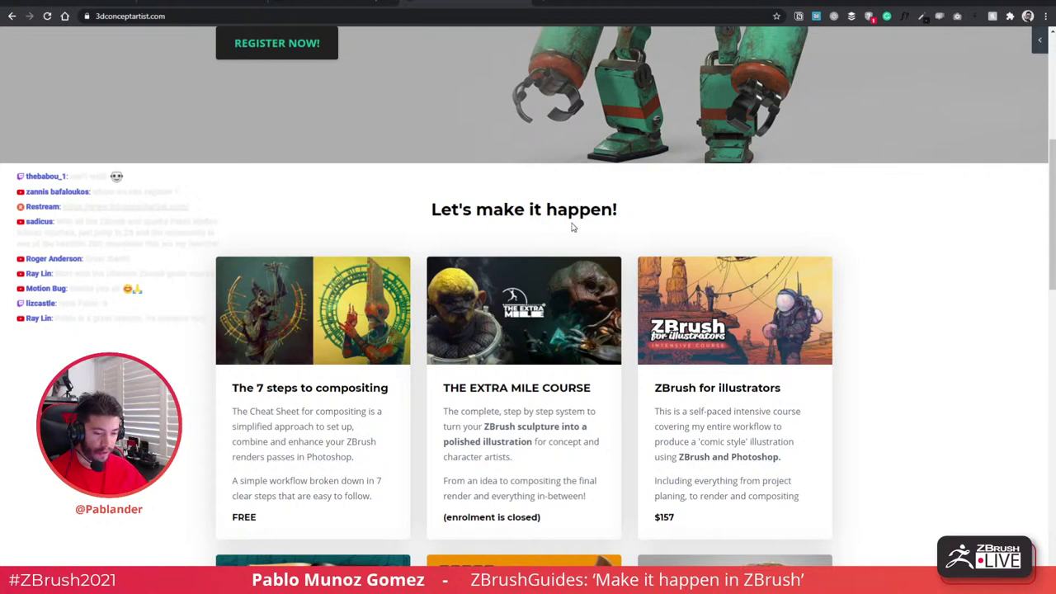
{"action": "scroll", "coordinate": [538, 229], "scroll_direction": "down", "scroll_amount": 4}
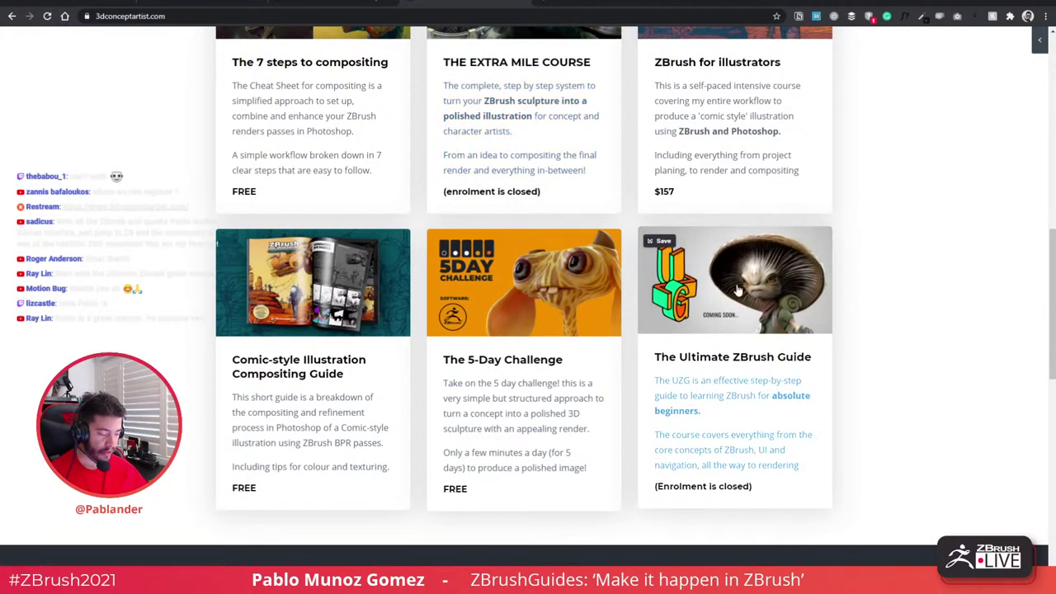
{"action": "left_click", "coordinate": [736, 307]}
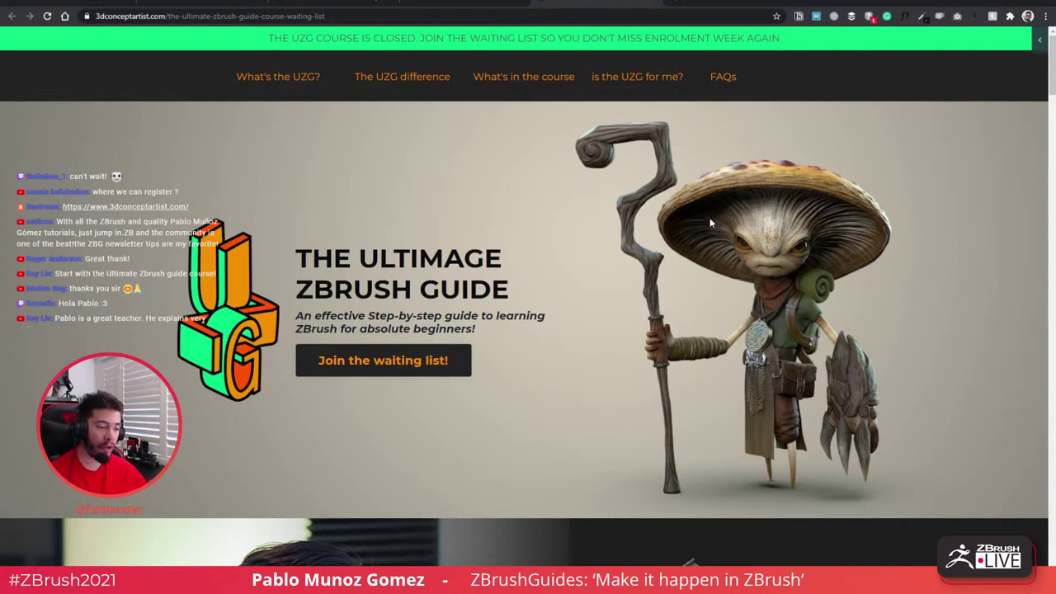
- Examine the Ultimate ZBrush Guide page down to the waiting-list form and starter kit, and close the page
{"action": "left_click_drag", "start_coordinate": [1043, 59], "coordinate": [1032, 217]}
{"action": "scroll", "coordinate": [618, 150], "scroll_direction": "up", "scroll_amount": 2}
{"action": "scroll", "coordinate": [580, 202], "scroll_direction": "down", "scroll_amount": 15}
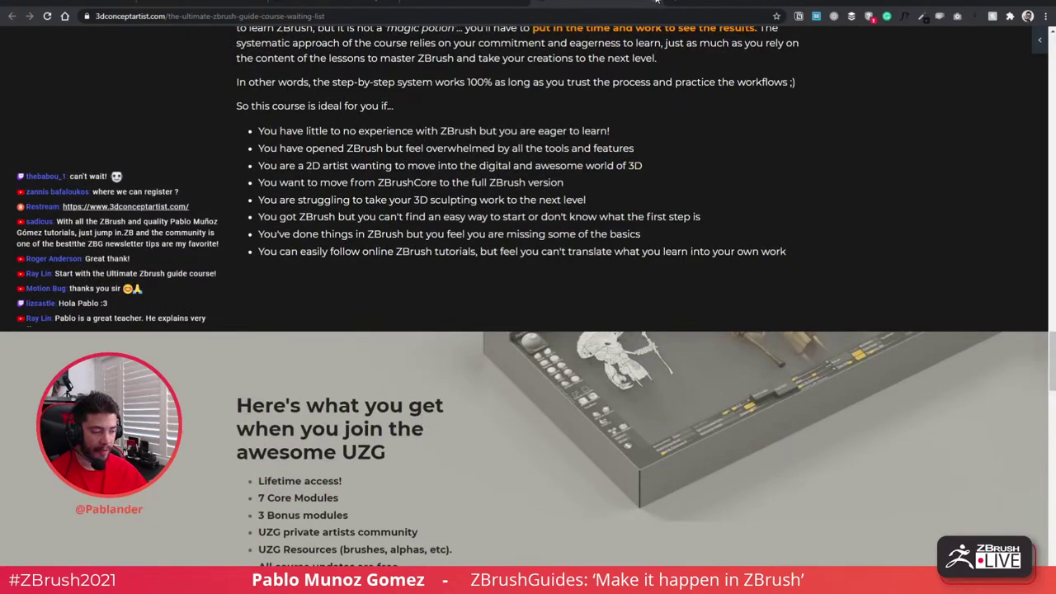
{"action": "scroll", "coordinate": [737, 184], "scroll_direction": "down", "scroll_amount": 10}
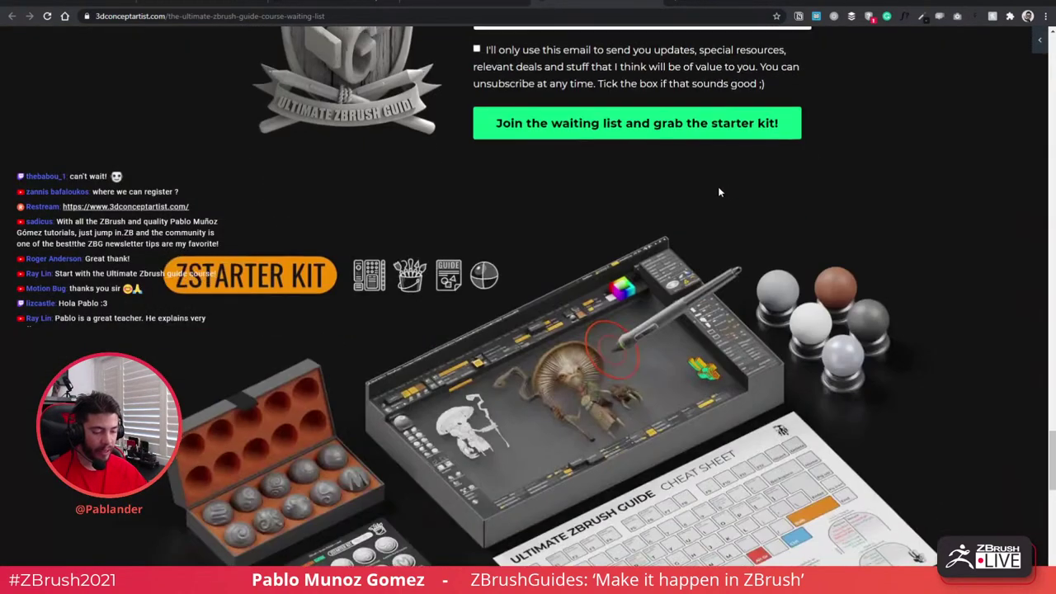
{"action": "scroll", "coordinate": [717, 188], "scroll_direction": "up", "scroll_amount": 3}
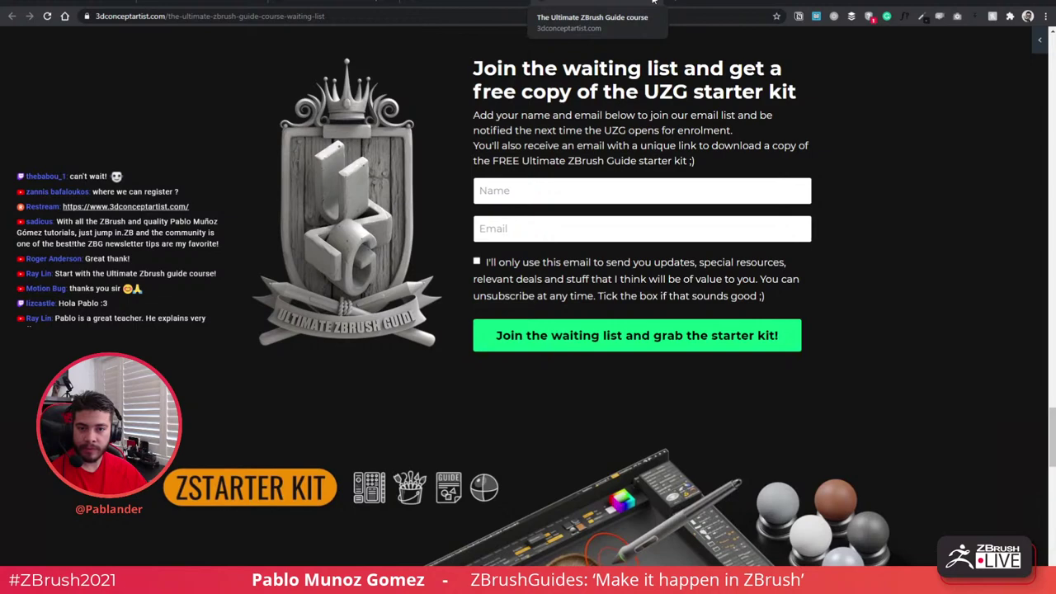
{"action": "left_click", "coordinate": [653, 1]}
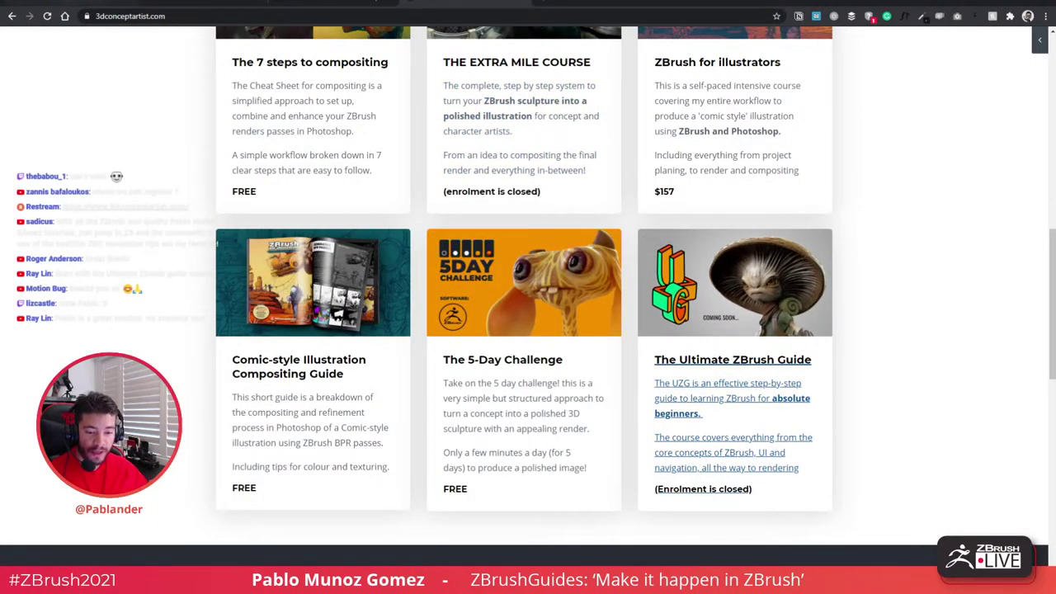
- Switch to the SKULL LORD post on ZBrushCentral and examine its description and artwork images
{"action": "left_click", "coordinate": [91, 3]}
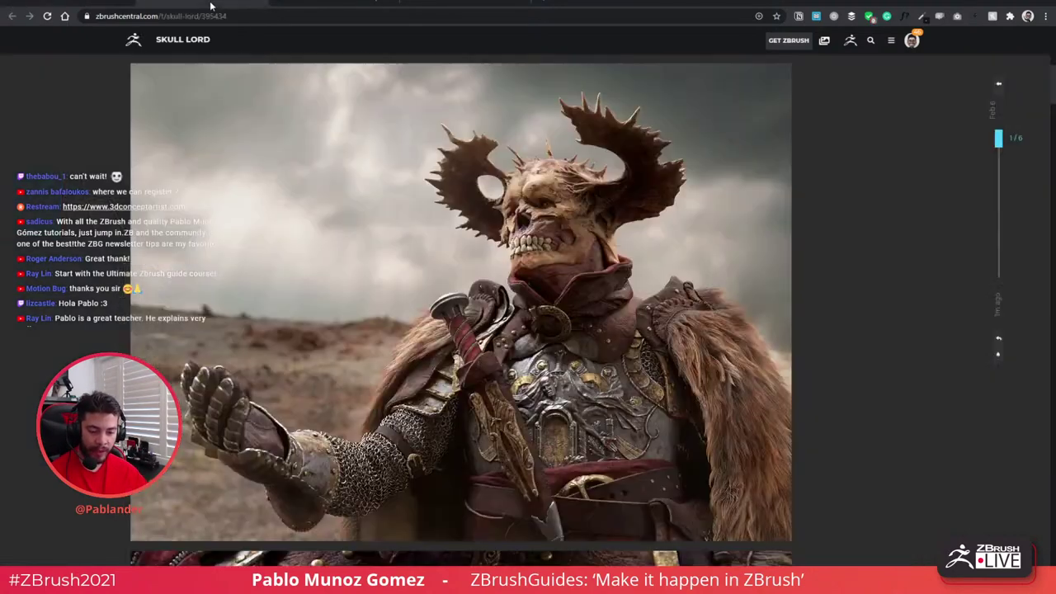
{"action": "left_click", "coordinate": [181, 347]}
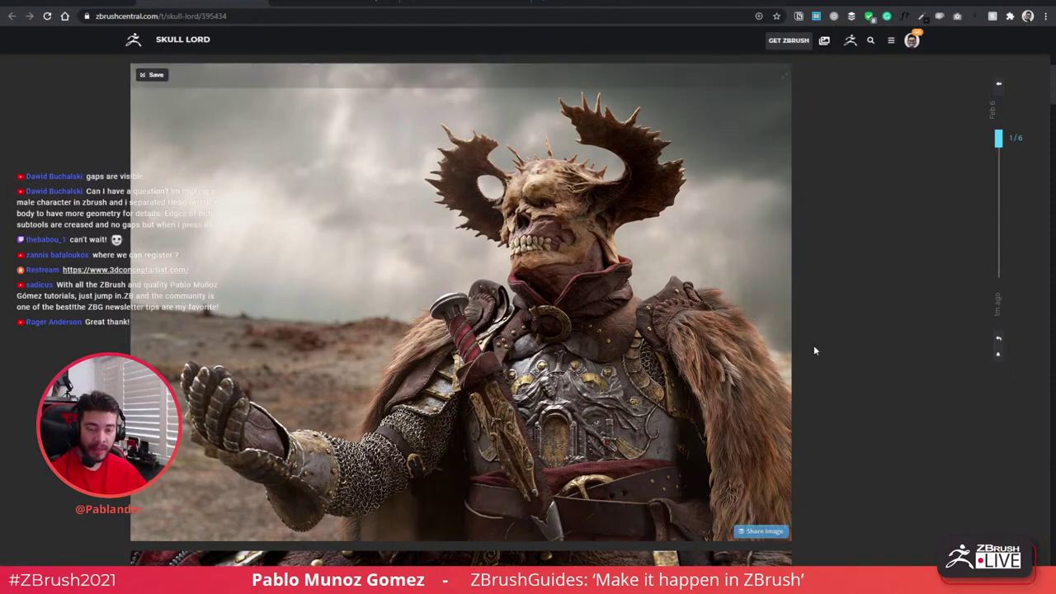
{"action": "scroll", "coordinate": [862, 332], "scroll_direction": "up", "scroll_amount": 3}
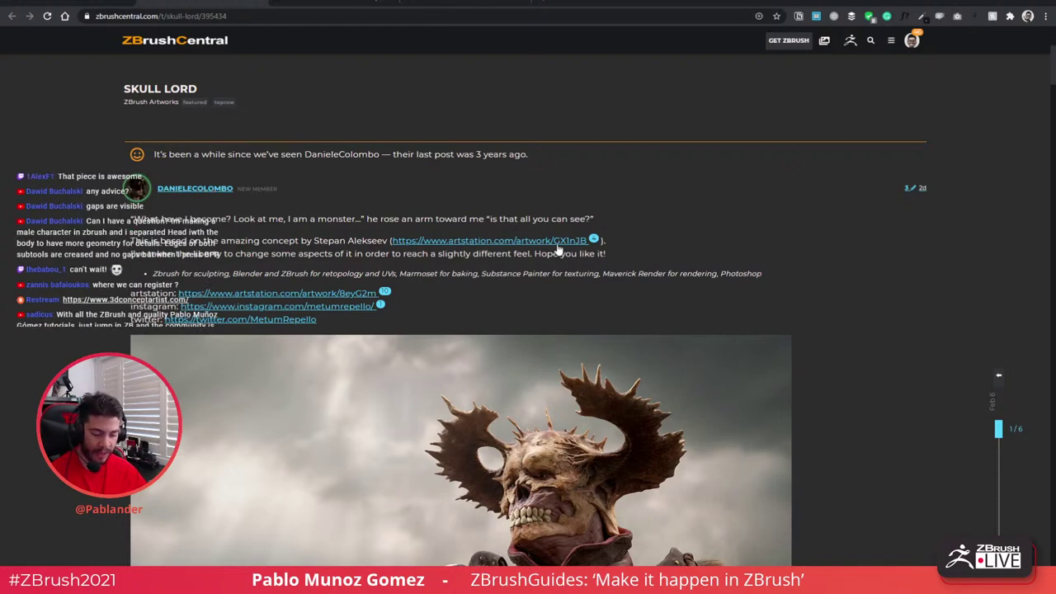
{"action": "scroll", "coordinate": [436, 224], "scroll_direction": "down", "scroll_amount": 10}
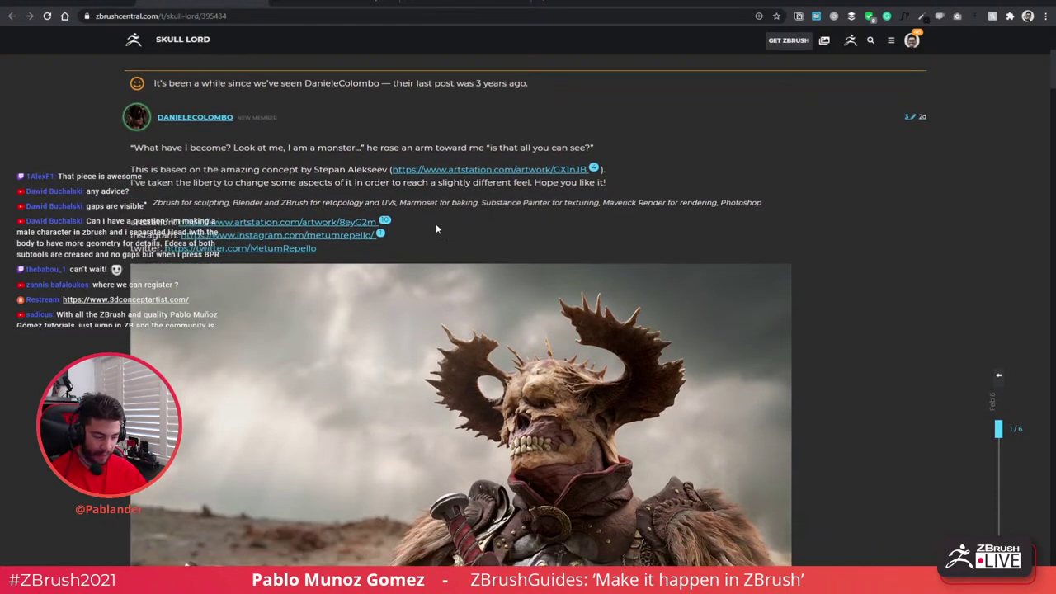
{"action": "scroll", "coordinate": [589, 219], "scroll_direction": "down", "scroll_amount": 5}
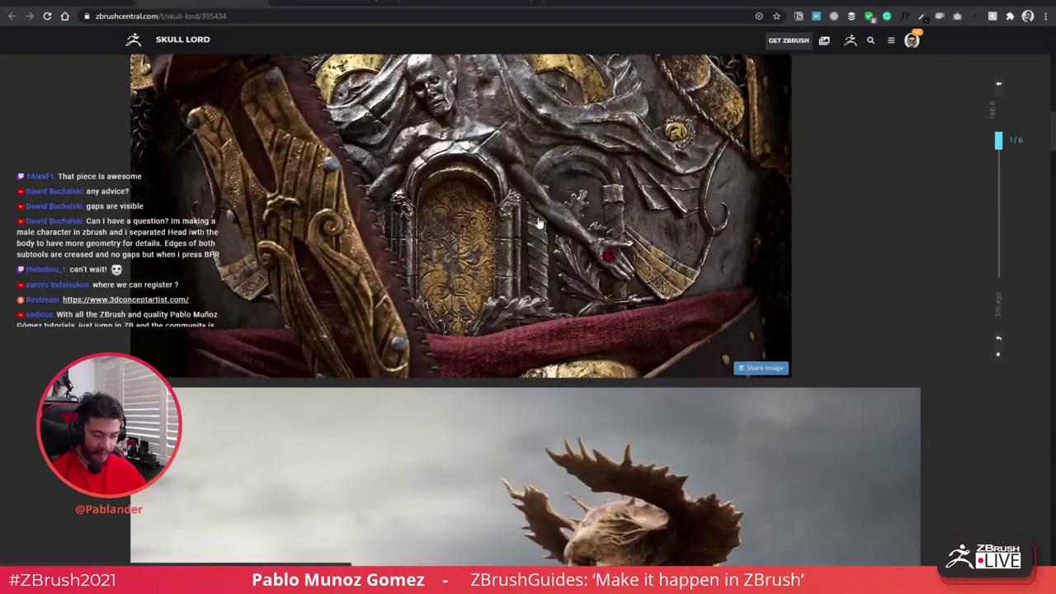
- Return to the SKULL LORD post's description and highlight "Maverick Render" in the list of software used
{"action": "scroll", "coordinate": [794, 248], "scroll_direction": "up", "scroll_amount": 3}
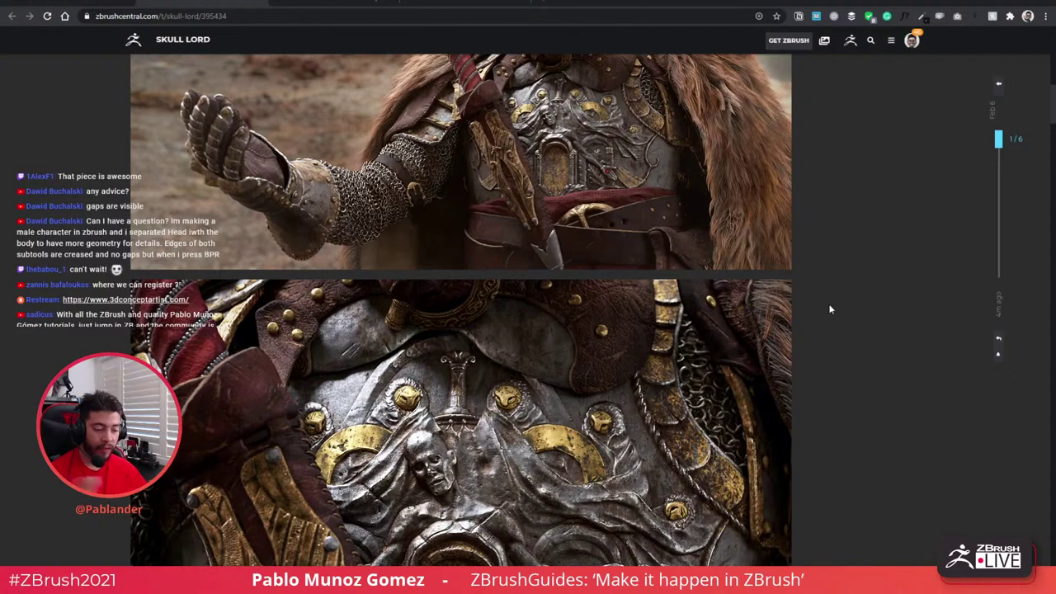
{"action": "scroll", "coordinate": [830, 307], "scroll_direction": "up", "scroll_amount": 6}
{"action": "scroll", "coordinate": [532, 296], "scroll_direction": "up", "scroll_amount": 2}
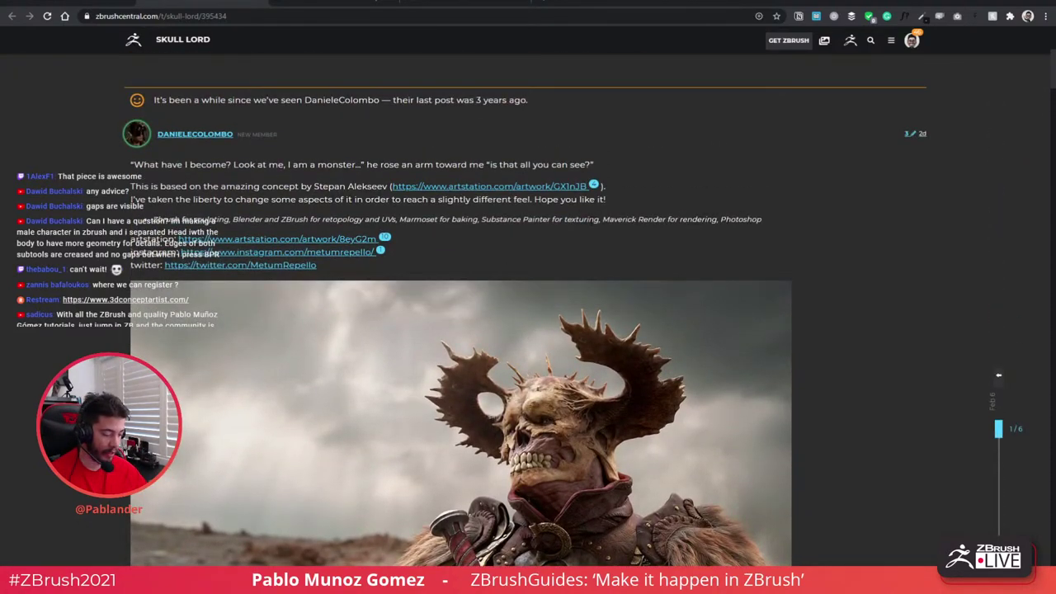
{"action": "mouse_move", "coordinate": [609, 219]}
{"action": "left_mouse_down"}
{"action": "mouse_move", "coordinate": [664, 220]}
{"action": "mouse_move", "coordinate": [603, 219]}
{"action": "left_mouse_up"}
{"action": "left_click", "coordinate": [669, 223]}
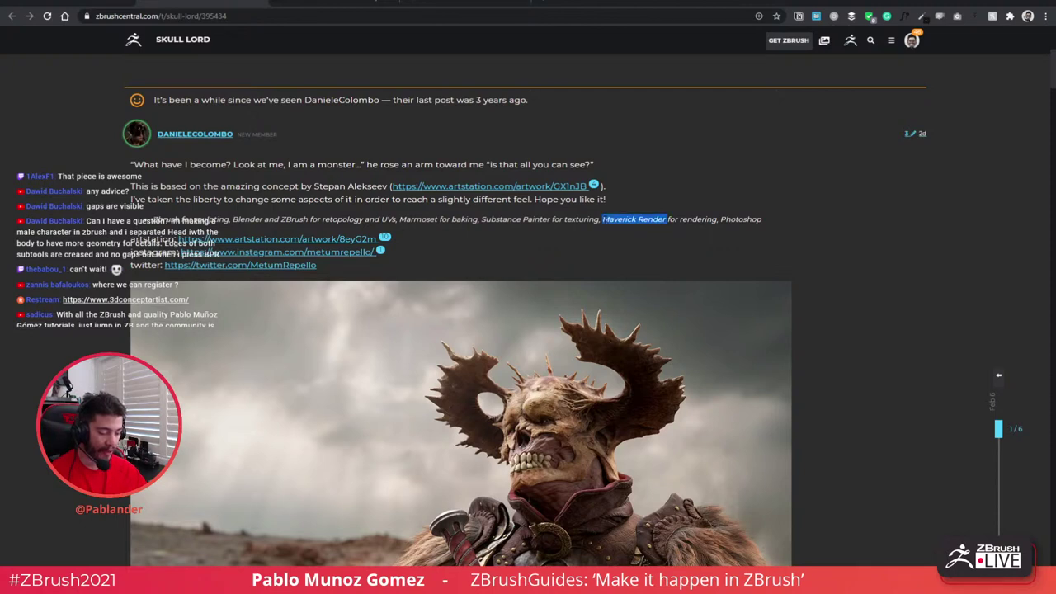
{"action": "left_click", "coordinate": [700, 236]}
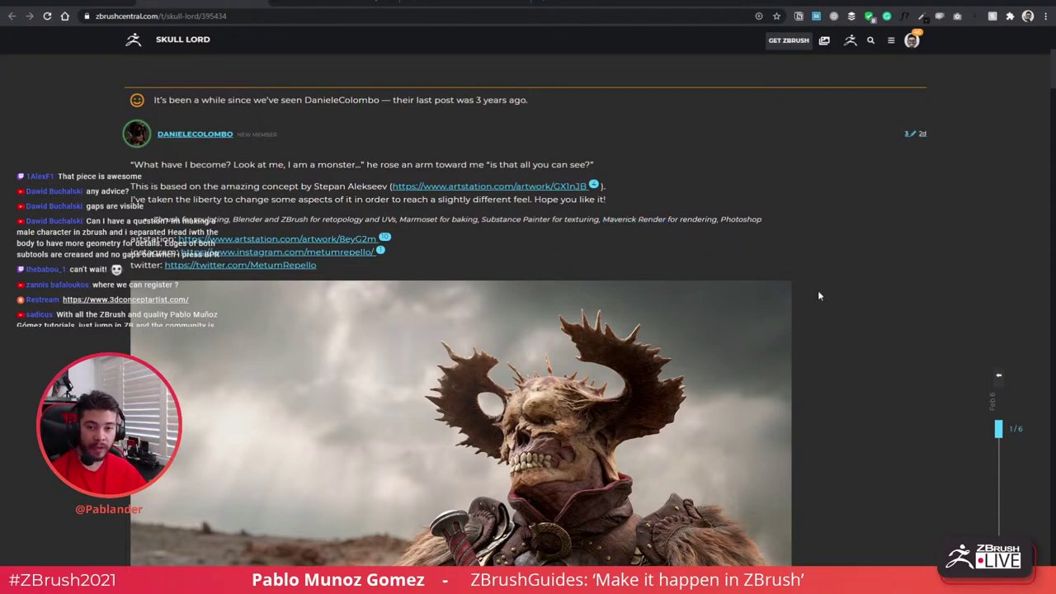
- Examine the SKULL LORD renders again, comparing the armour details, the skull close-up and the front view
{"action": "scroll", "coordinate": [784, 322], "scroll_direction": "down", "scroll_amount": 10}
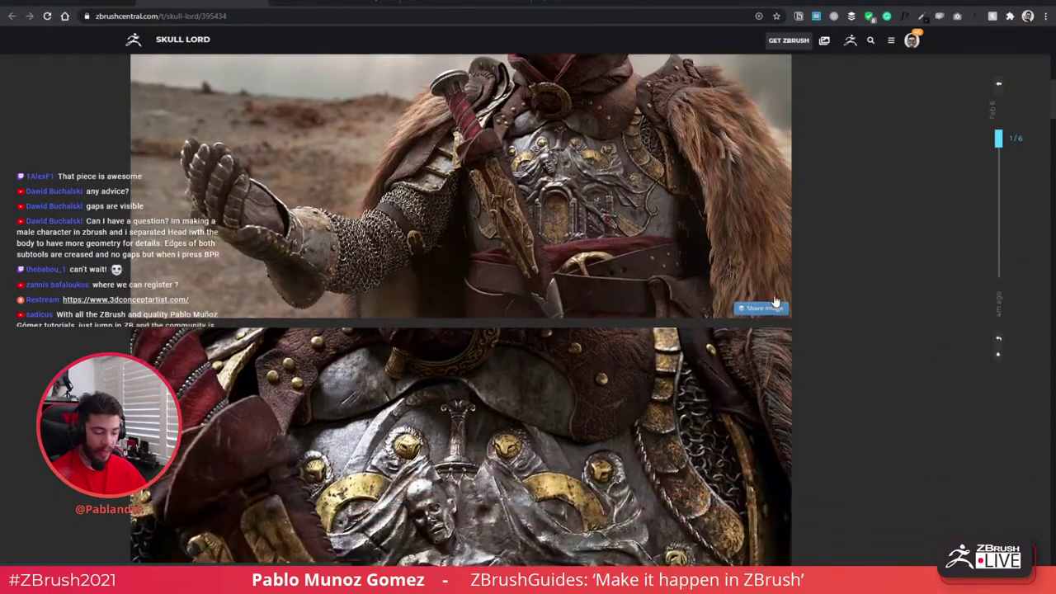
{"action": "scroll", "coordinate": [743, 305], "scroll_direction": "down", "scroll_amount": 15}
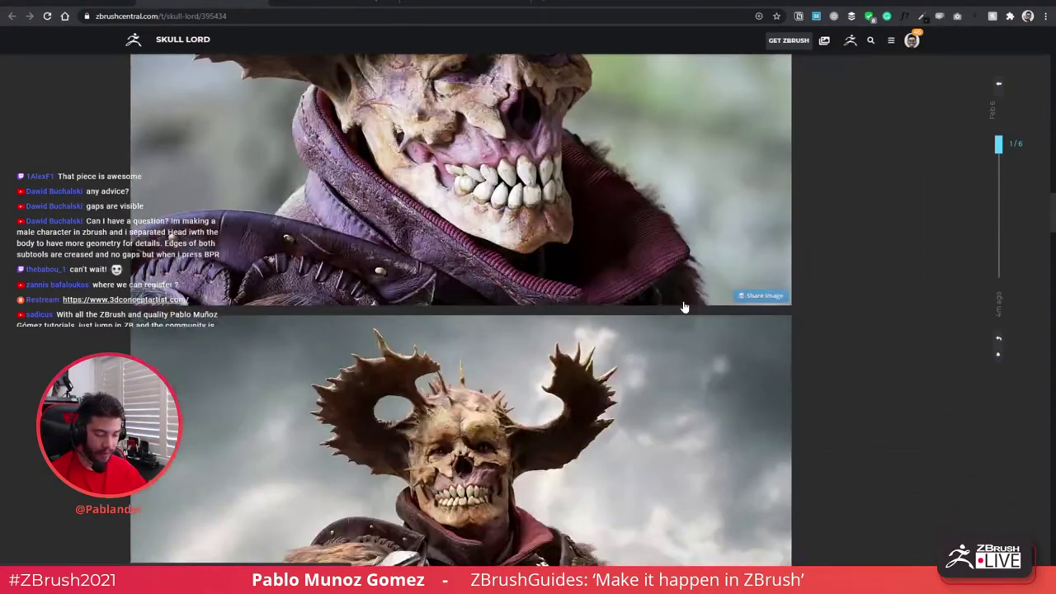
{"action": "scroll", "coordinate": [701, 307], "scroll_direction": "up", "scroll_amount": 2}
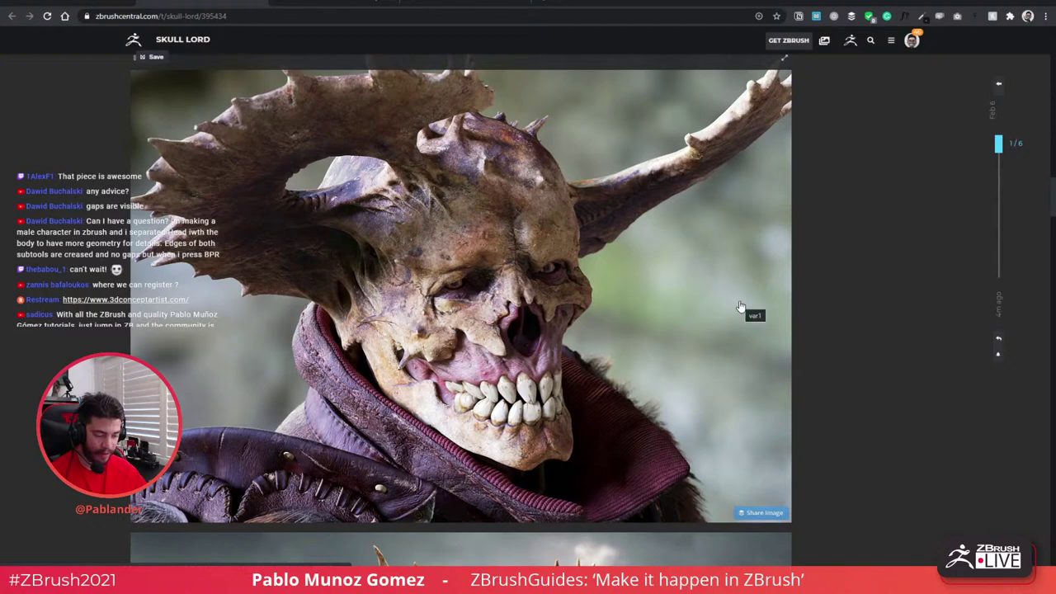
{"action": "scroll", "coordinate": [740, 307], "scroll_direction": "down", "scroll_amount": 5}
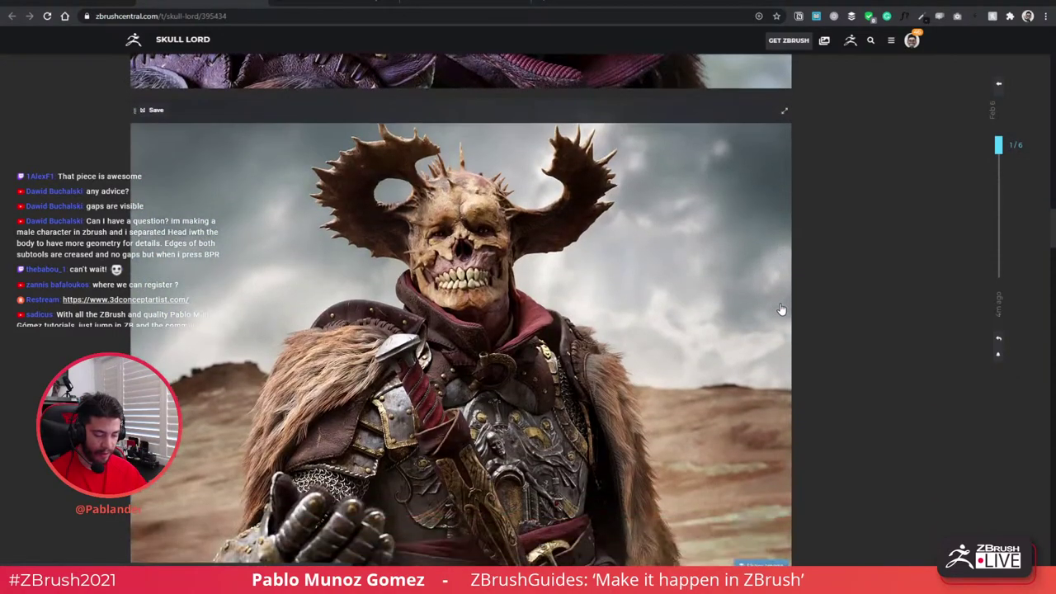
{"action": "scroll", "coordinate": [781, 310], "scroll_direction": "down", "scroll_amount": 2}
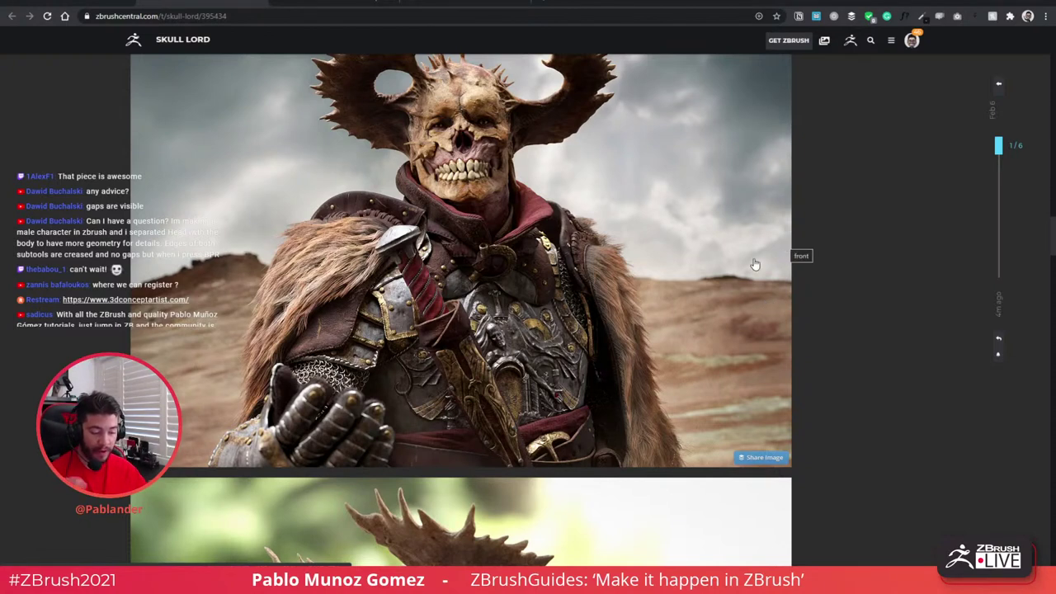
{"action": "left_click", "coordinate": [578, 269]}
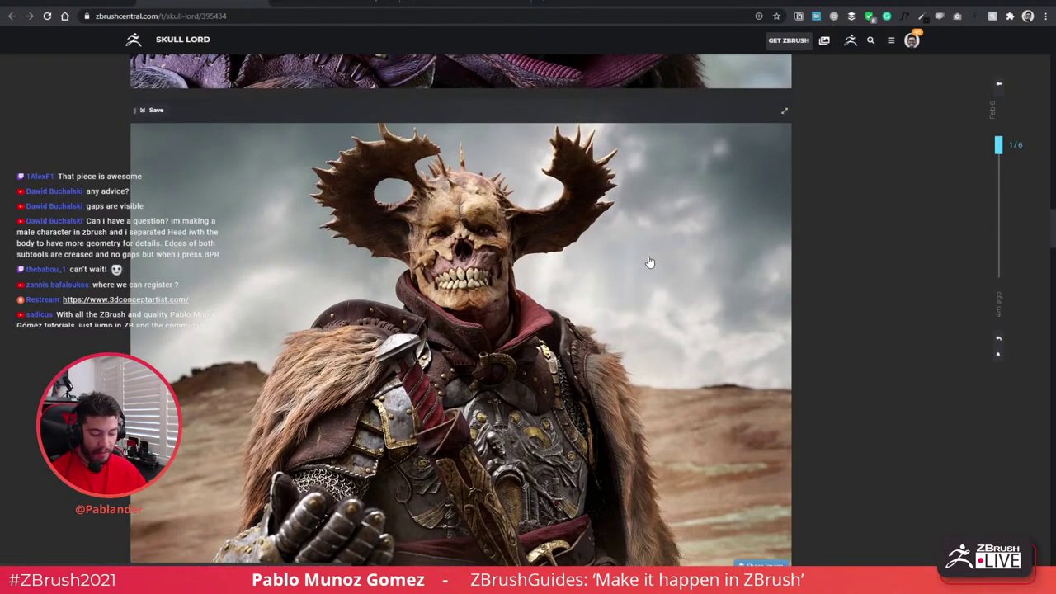
{"action": "scroll", "coordinate": [684, 258], "scroll_direction": "up", "scroll_amount": 4}
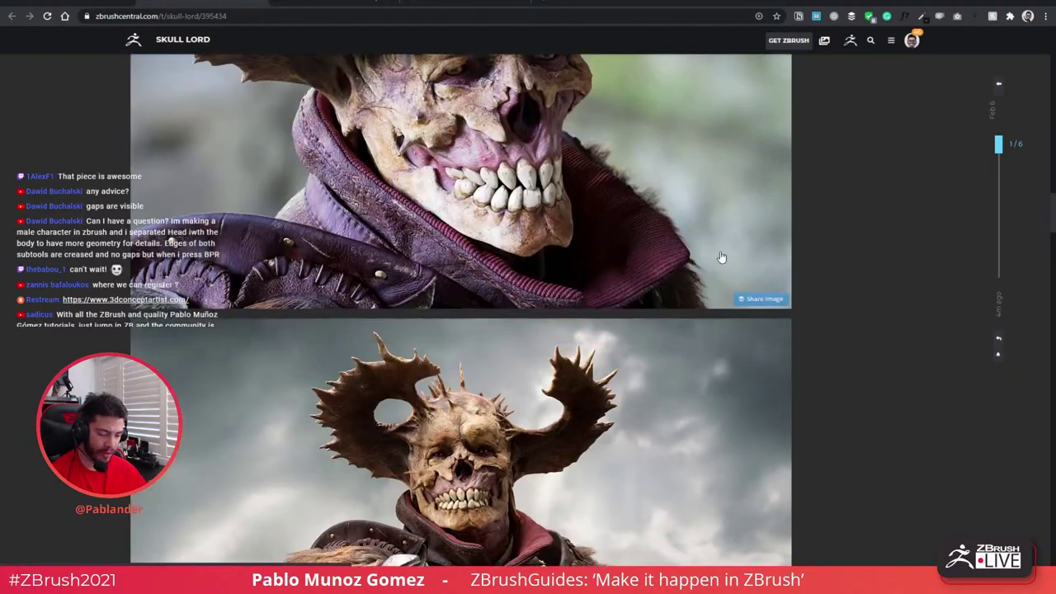
{"action": "scroll", "coordinate": [659, 274], "scroll_direction": "up", "scroll_amount": 8}
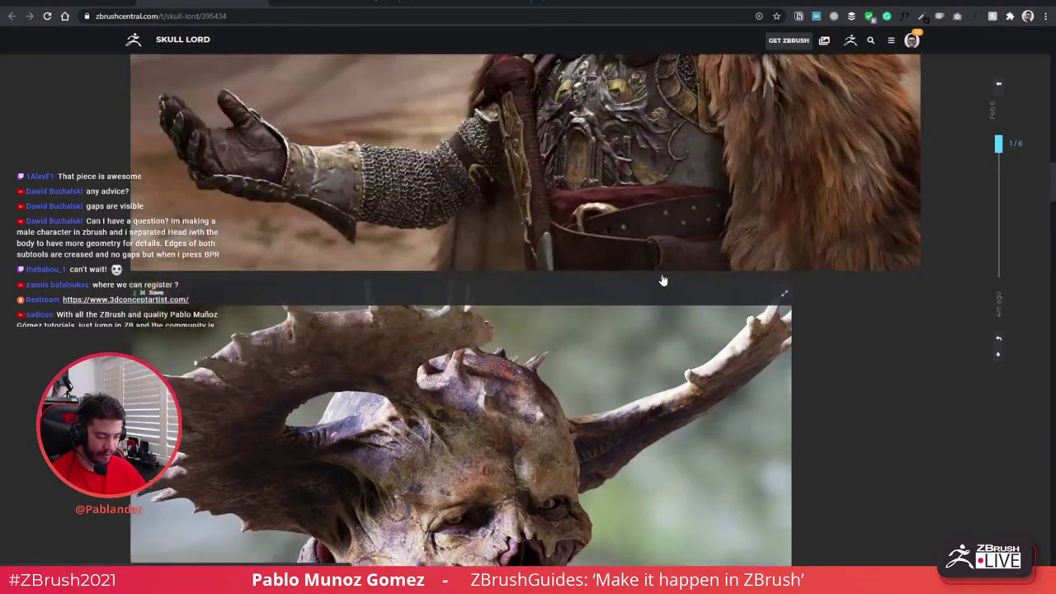
{"action": "scroll", "coordinate": [630, 281], "scroll_direction": "down", "scroll_amount": 10}
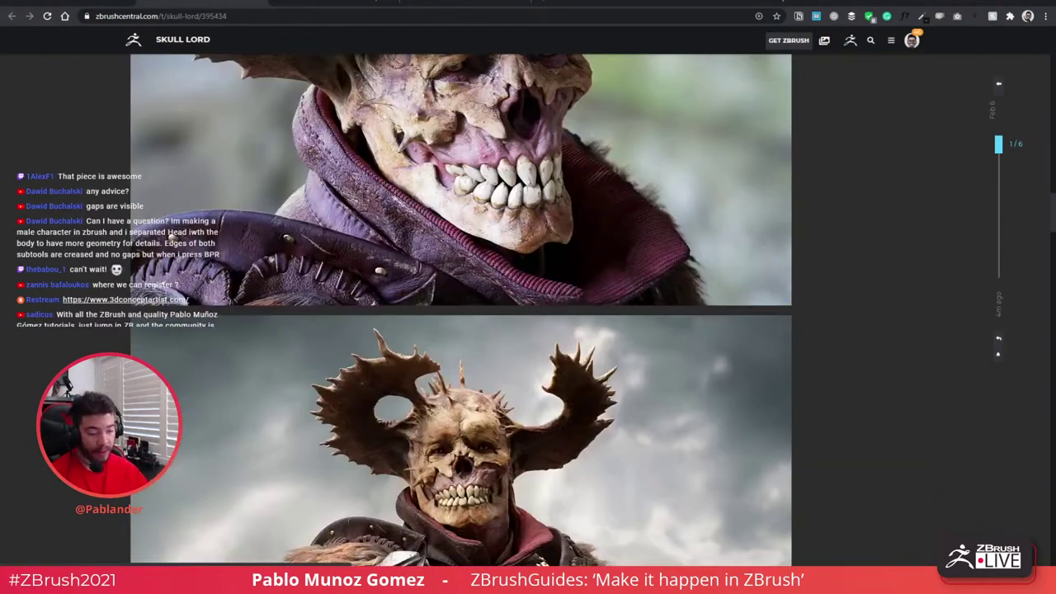
{"action": "scroll", "coordinate": [800, 111], "scroll_direction": "down", "scroll_amount": 3}
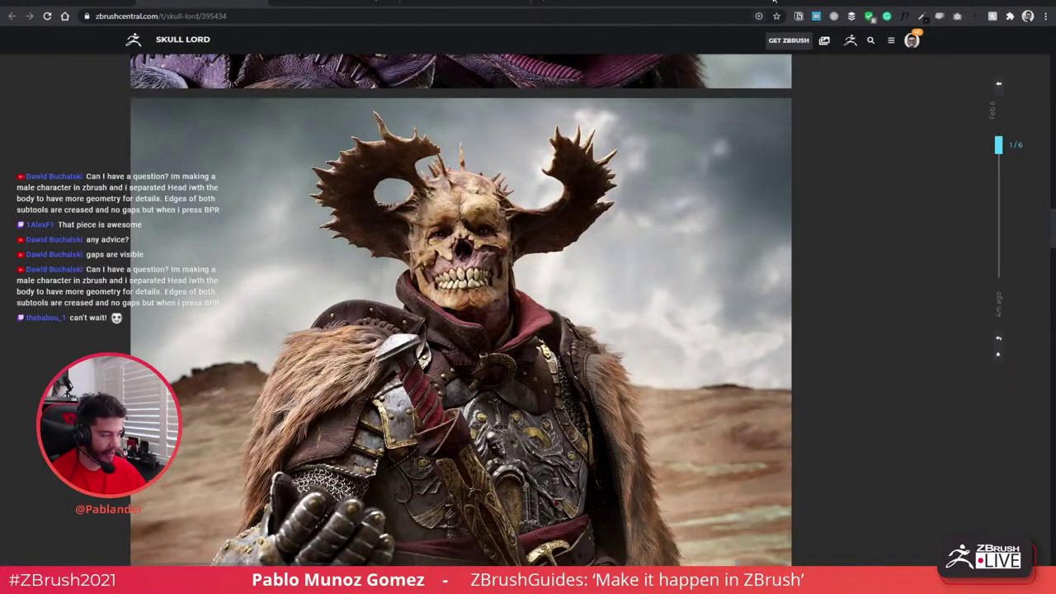
- Switch back to ZBrush and duplicate the arms' cylinder subtool, with the Move gizmo ready on the copy
{"action": "left_click_drag", "start_coordinate": [717, 4], "coordinate": [0, 22]}
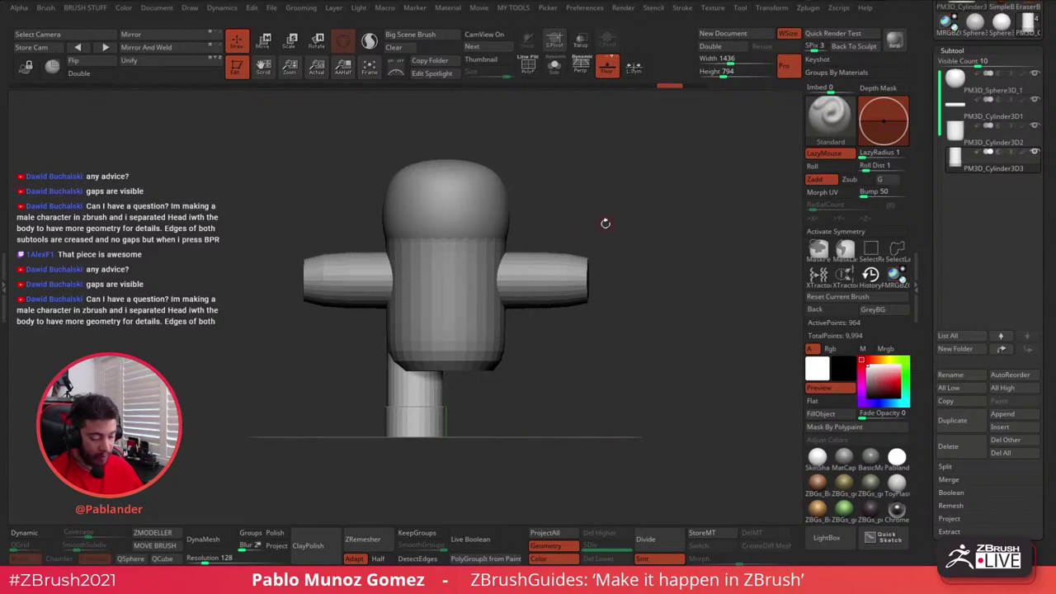
{"action": "left_click_drag", "start_coordinate": [604, 223], "coordinate": [613, 310]}
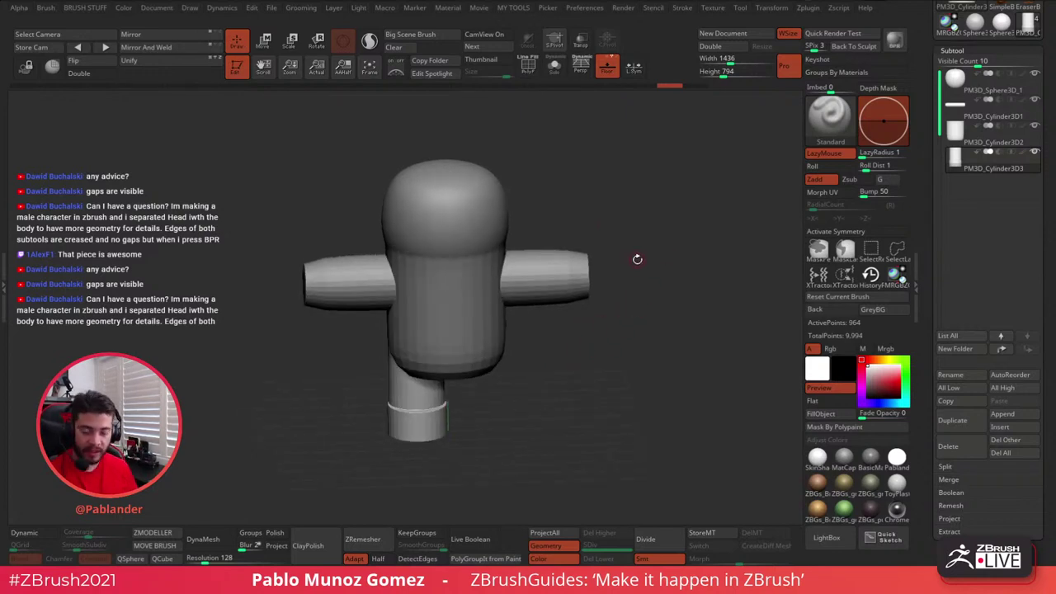
{"action": "left_click_drag", "start_coordinate": [637, 259], "coordinate": [562, 351]}
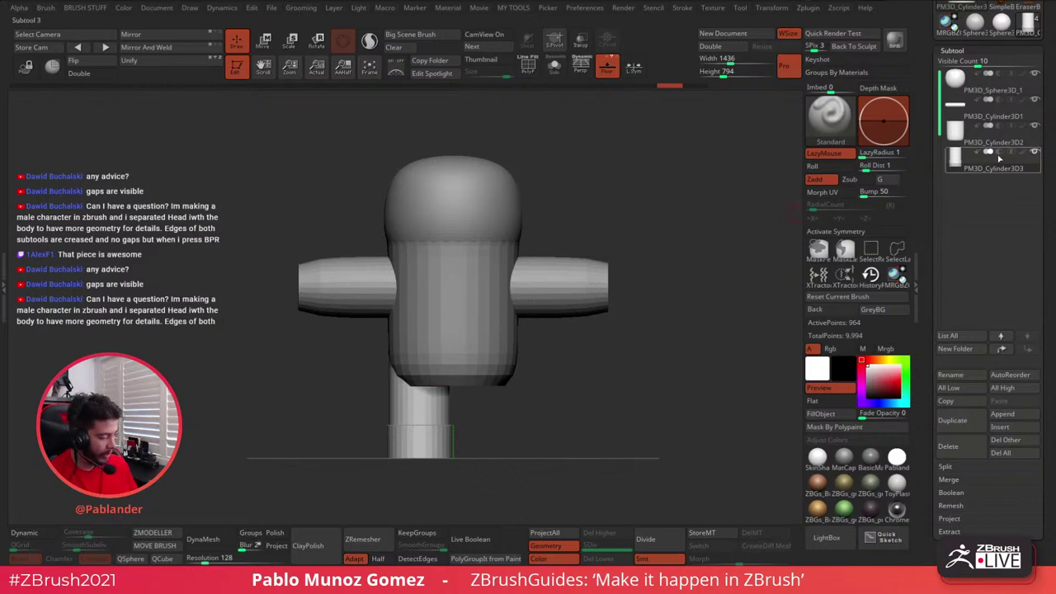
{"action": "left_click", "coordinate": [1009, 117]}
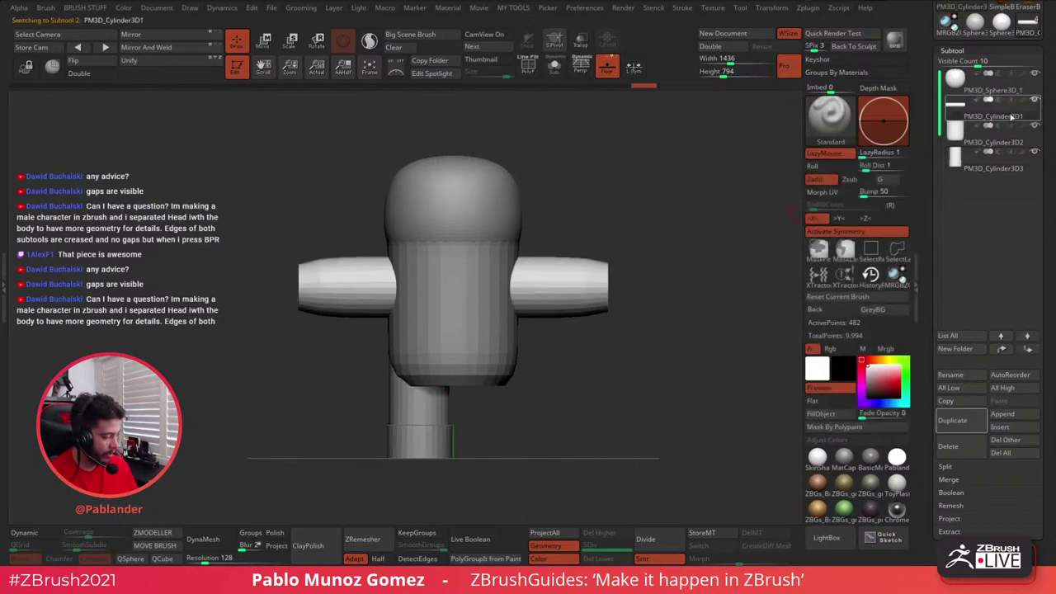
{"action": "left_click_drag", "start_coordinate": [626, 225], "coordinate": [637, 203], "text": "alt"}
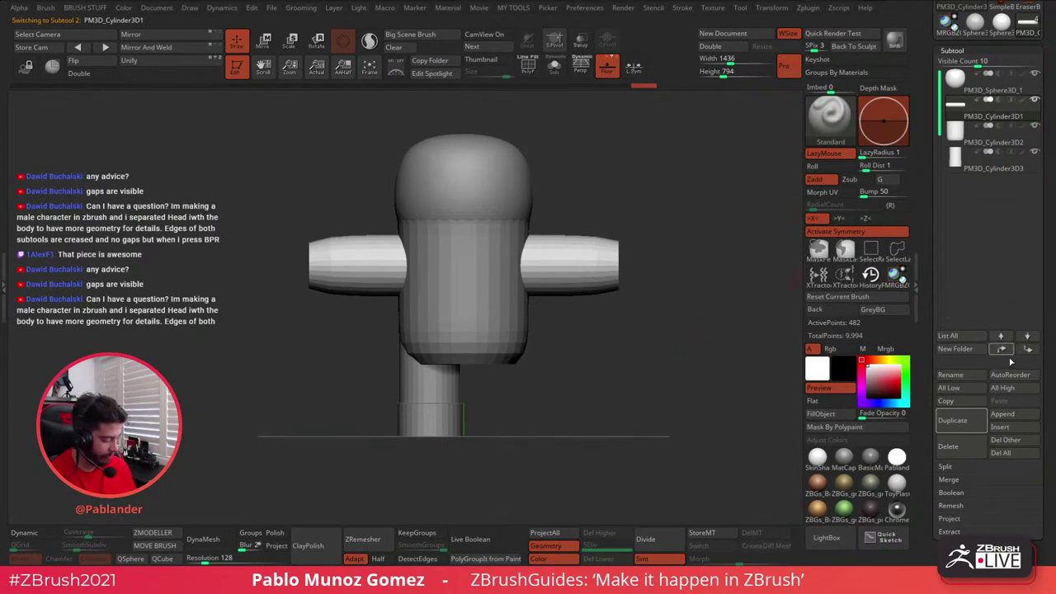
{"action": "left_click", "coordinate": [957, 420]}
{"action": "key", "text": "w"}
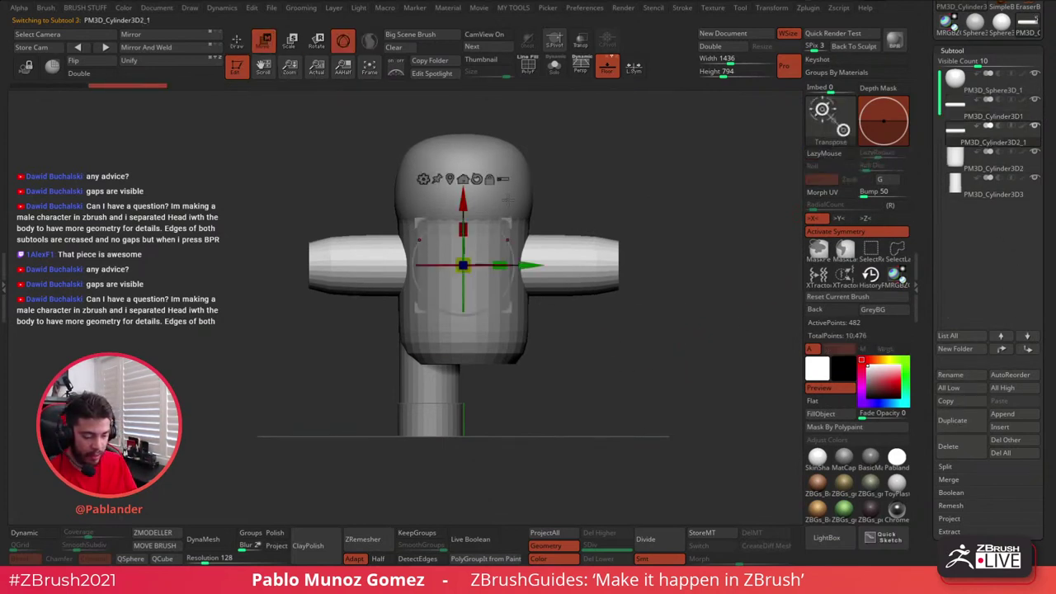
- Turn off symmetry and move the copied arm cylinder sideways so it extends past the end of one arm
{"action": "left_click_drag", "start_coordinate": [475, 258], "coordinate": [459, 269]}
{"action": "left_click", "coordinate": [833, 231]}
{"action": "left_click_drag", "start_coordinate": [508, 307], "coordinate": [333, 304]}
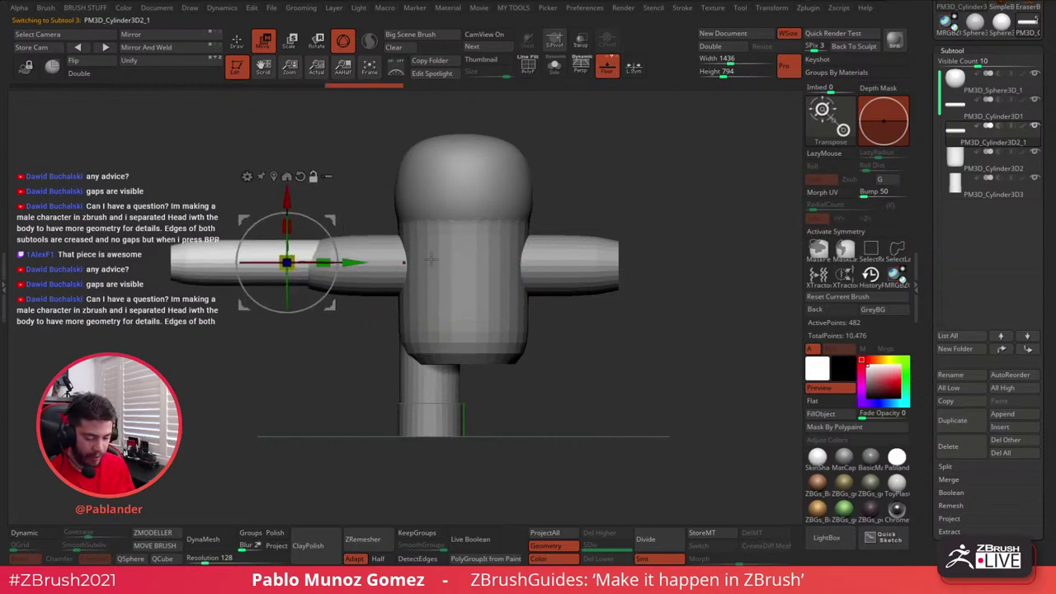
- Shrink the copied cylinder to finger size and place it just beyond the arm's end
{"action": "right_click_drag", "start_coordinate": [349, 276], "coordinate": [450, 282], "text": "alt"}
{"action": "mouse_move", "coordinate": [395, 266]}
{"action": "left_mouse_down"}
{"action": "mouse_move", "coordinate": [379, 269]}
{"action": "mouse_move", "coordinate": [401, 267]}
{"action": "mouse_move", "coordinate": [388, 267]}
{"action": "left_mouse_up"}
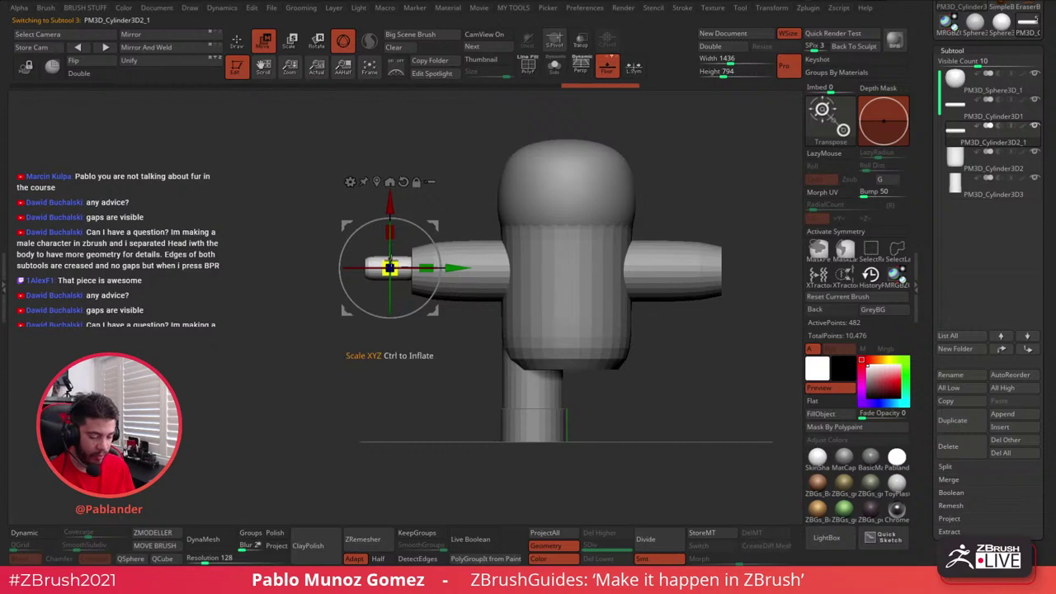
{"action": "right_click_drag", "start_coordinate": [447, 253], "coordinate": [473, 279], "text": "ctrl"}
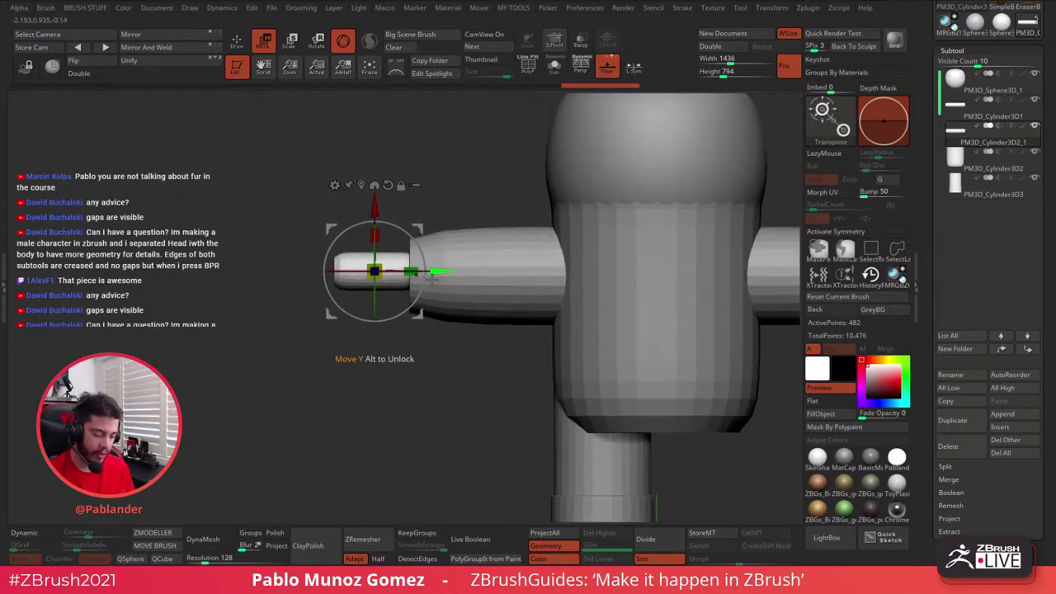
{"action": "left_click_drag", "start_coordinate": [381, 264], "coordinate": [375, 269]}
{"action": "left_click_drag", "start_coordinate": [420, 226], "coordinate": [397, 229]}
- Duplicate the head sphere and move the copy over to the arm with the small finger cylinder
{"action": "left_click", "coordinate": [990, 82]}
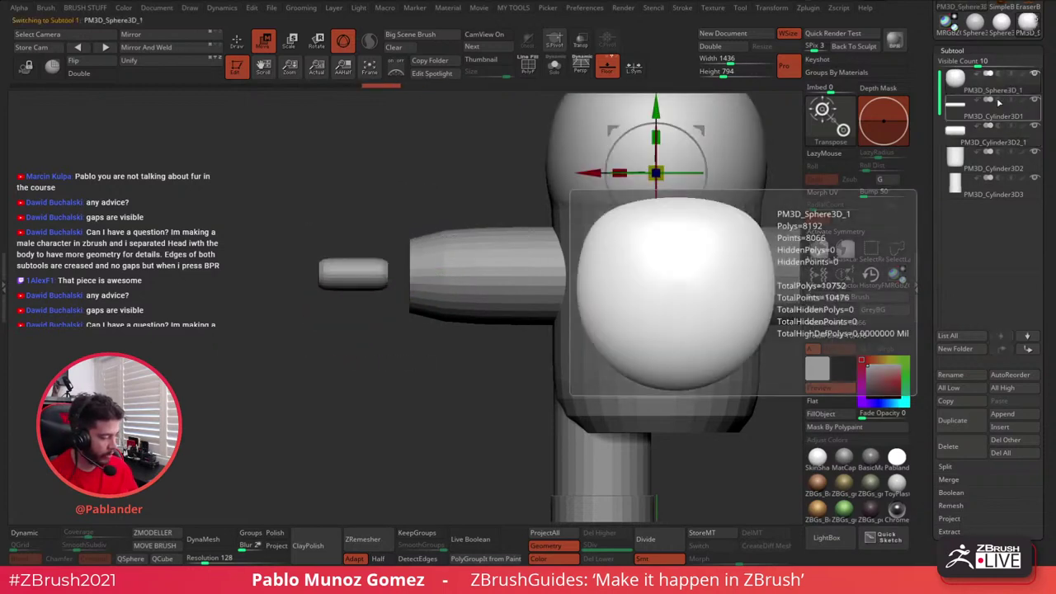
{"action": "left_click", "coordinate": [952, 420]}
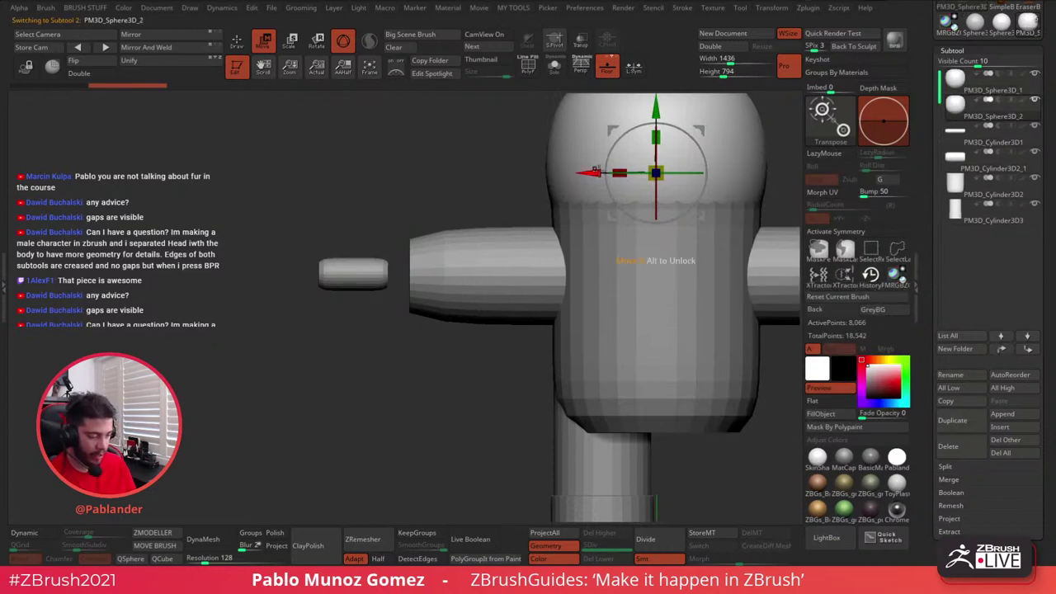
{"action": "left_click_drag", "start_coordinate": [655, 173], "coordinate": [457, 244]}
- Scale the sphere copy down to hand size and seat it at the end of the arm
{"action": "left_click_drag", "start_coordinate": [497, 281], "coordinate": [478, 316]}
{"action": "left_click_drag", "start_coordinate": [441, 268], "coordinate": [427, 280]}
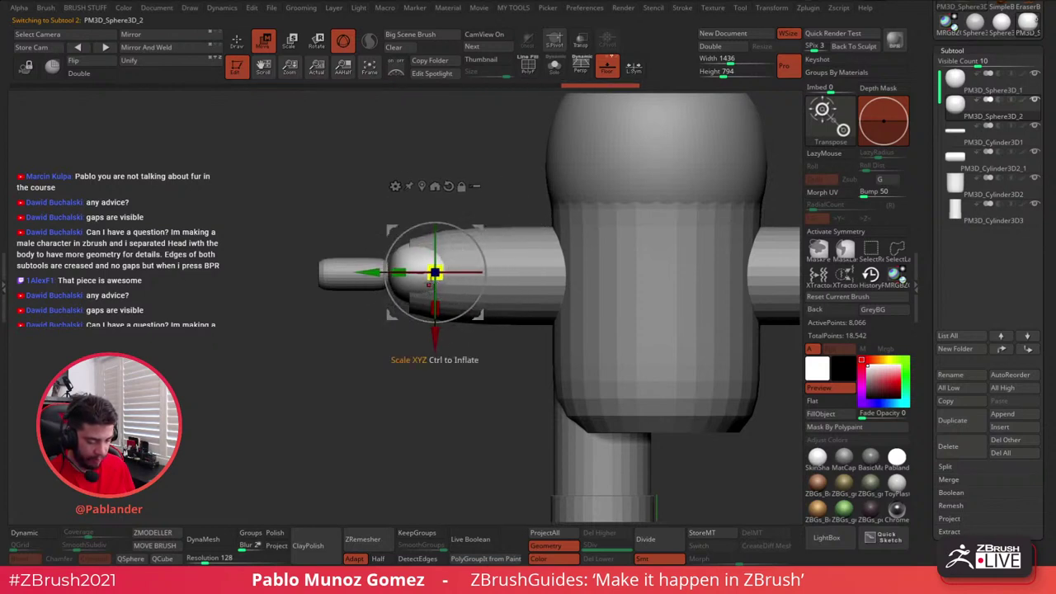
{"action": "left_click_drag", "start_coordinate": [480, 230], "coordinate": [460, 234]}
{"action": "right_click_drag", "start_coordinate": [460, 234], "coordinate": [467, 292]}
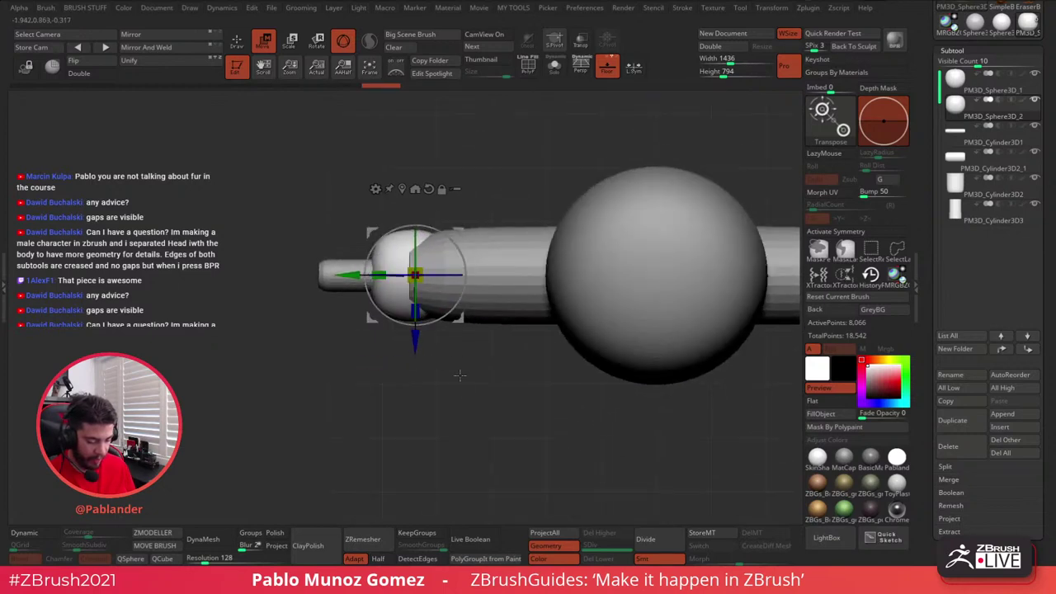
{"action": "right_click_drag", "start_coordinate": [459, 376], "coordinate": [477, 285]}
{"action": "left_click_drag", "start_coordinate": [469, 391], "coordinate": [532, 333]}
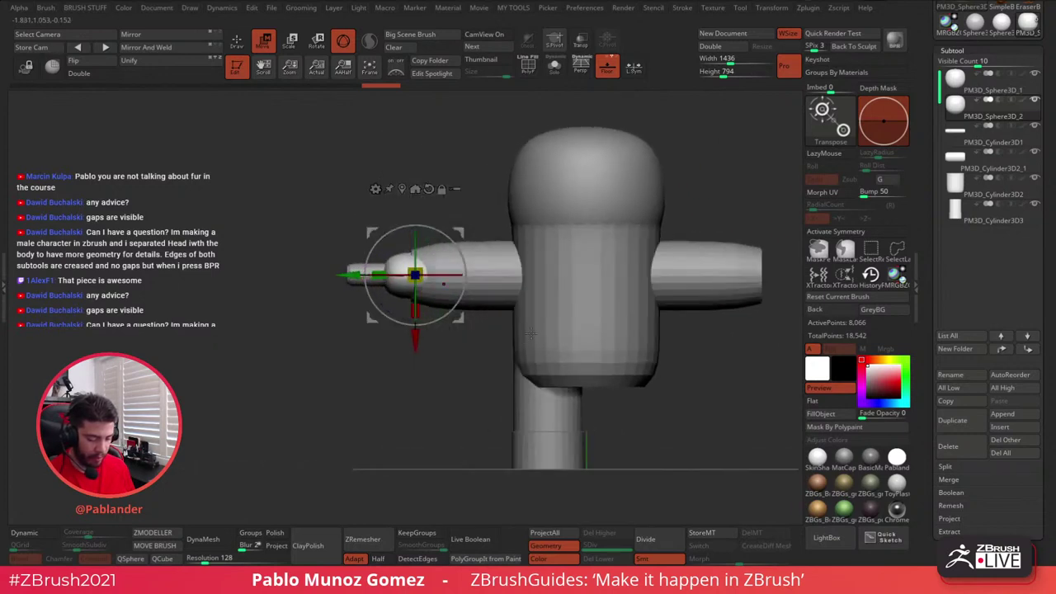
{"action": "right_click_drag", "start_coordinate": [451, 309], "coordinate": [460, 336], "text": "ctrl"}
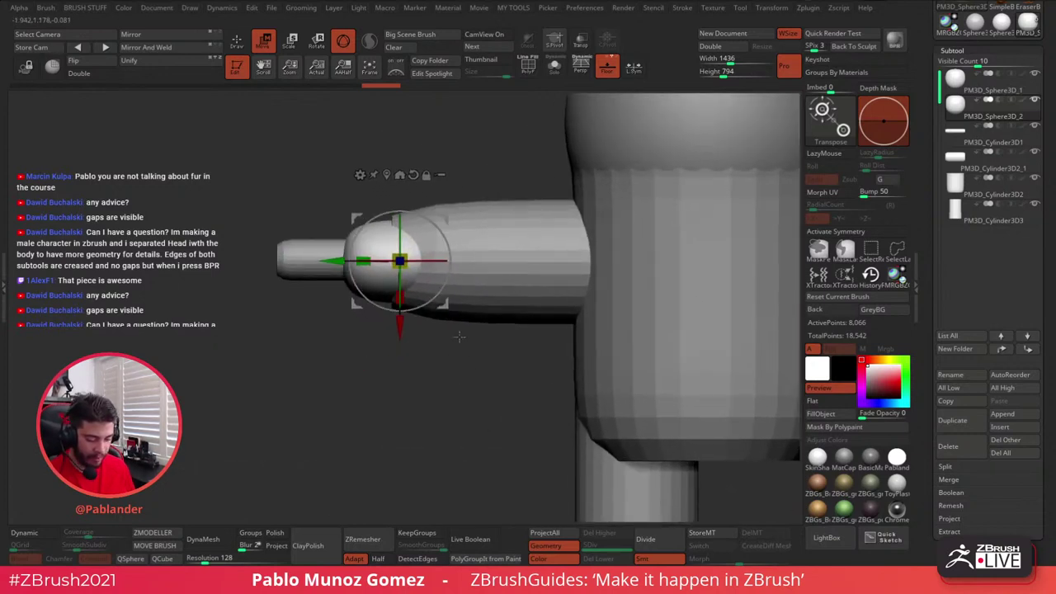
{"action": "right_click_drag", "start_coordinate": [614, 248], "coordinate": [582, 252], "text": "ctrl"}
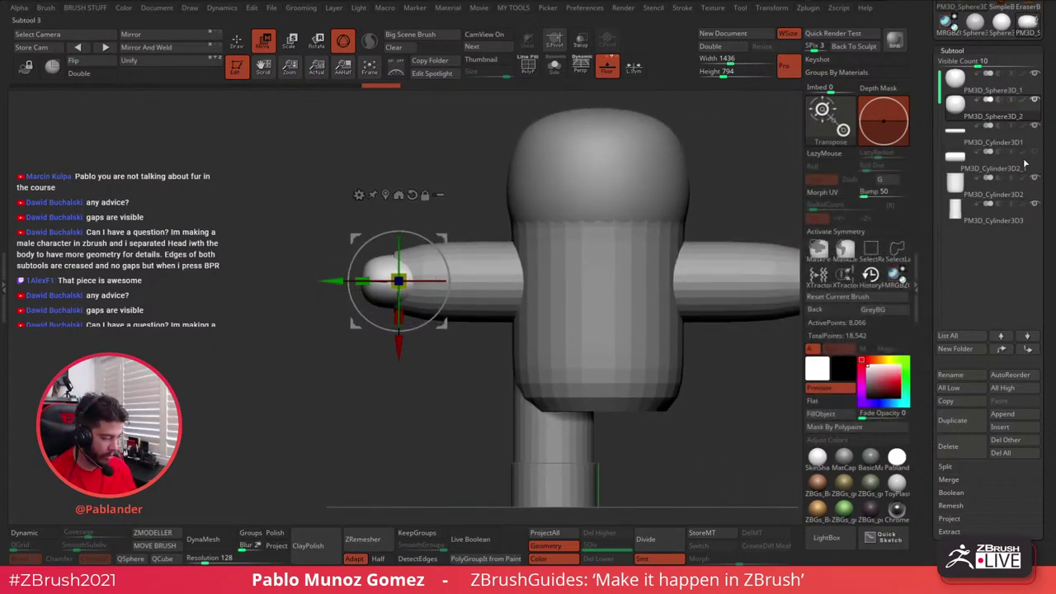
- Select the small finger cylinder and move it outward, clear of the hand sphere
{"action": "left_click", "coordinate": [1022, 167]}
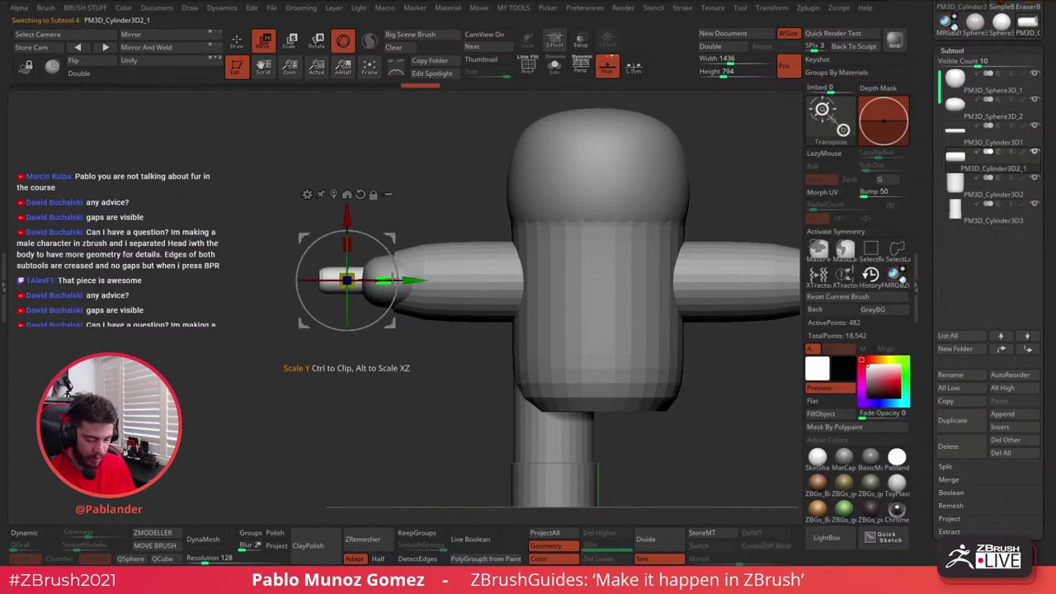
{"action": "left_click_drag", "start_coordinate": [406, 281], "coordinate": [384, 280]}
{"action": "left_click", "coordinate": [384, 279], "text": "alt"}
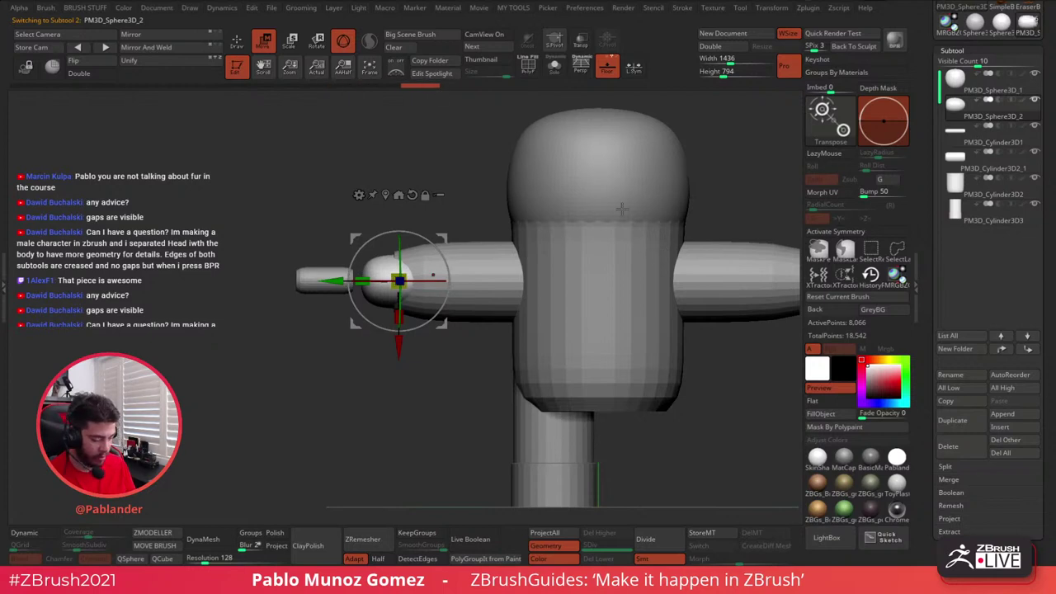
- Set the finger cylinder's pivot at its inner end and seat that end against the hand sphere
{"action": "left_click", "coordinate": [992, 168]}
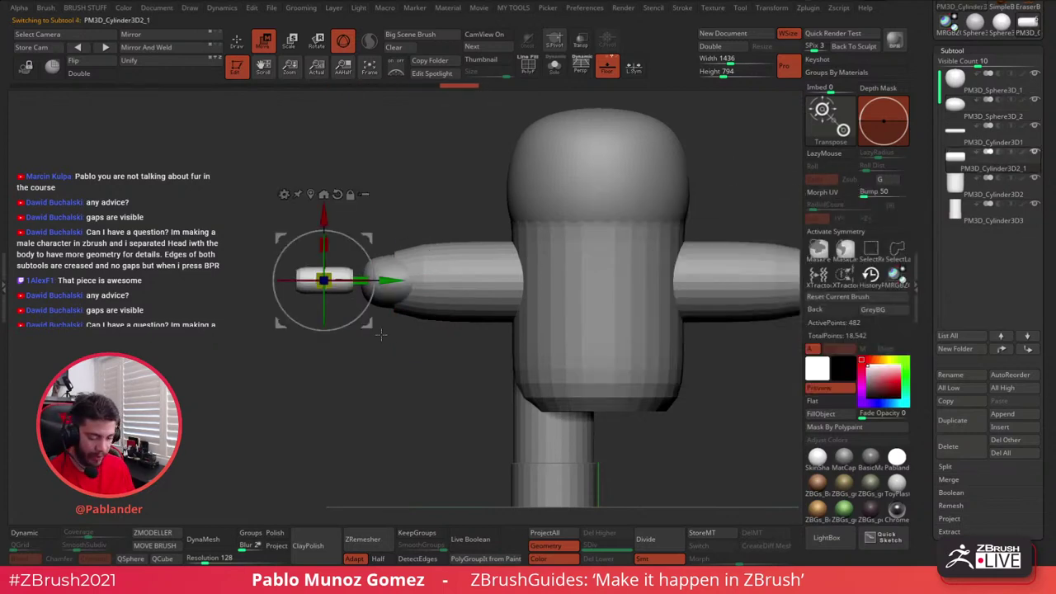
{"action": "right_click_drag", "start_coordinate": [397, 350], "coordinate": [412, 329], "text": "ctrl"}
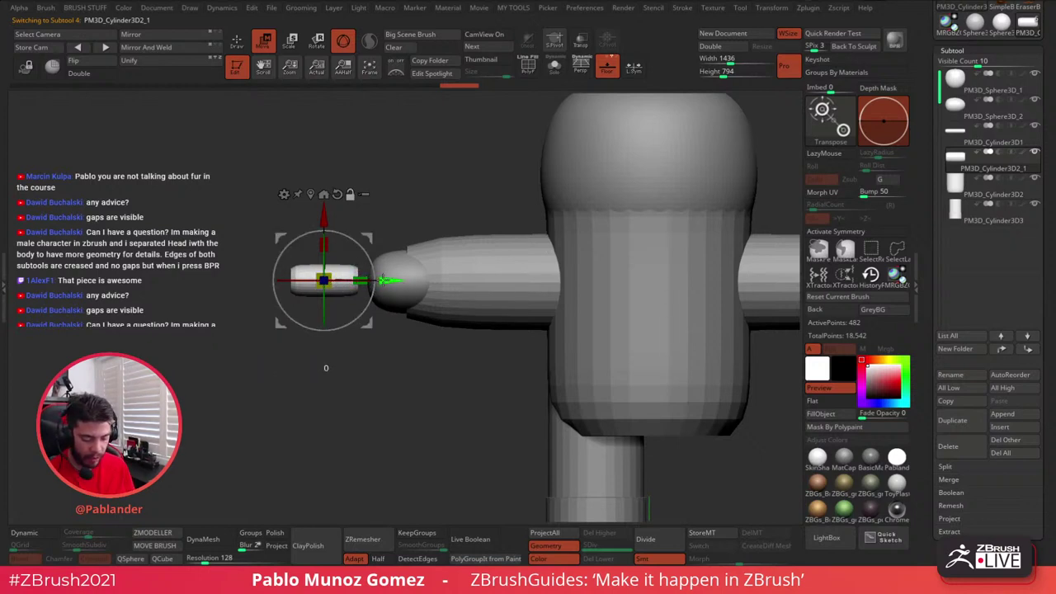
{"action": "left_click_drag", "start_coordinate": [382, 280], "coordinate": [445, 280], "text": "alt"}
{"action": "key", "text": "ctrl+z"}
{"action": "right_click_drag", "start_coordinate": [443, 402], "coordinate": [426, 374], "text": "ctrl"}
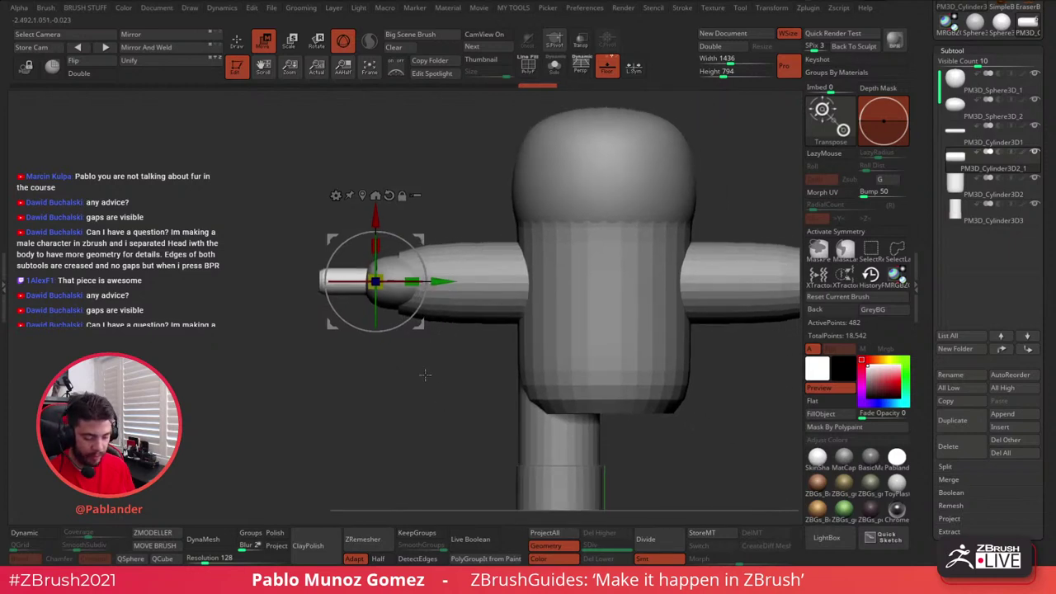
- Scale the finger cylinder down slightly where it meets the hand sphere
{"action": "right_click_drag", "start_coordinate": [425, 375], "coordinate": [382, 416], "text": "ctrl"}
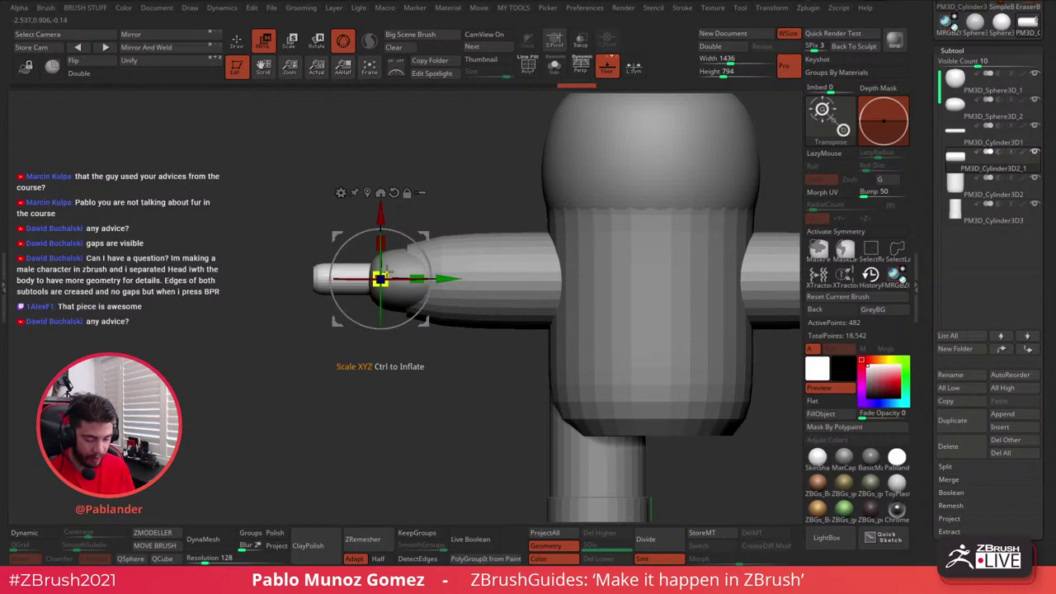
{"action": "left_click_drag", "start_coordinate": [383, 274], "coordinate": [386, 272]}
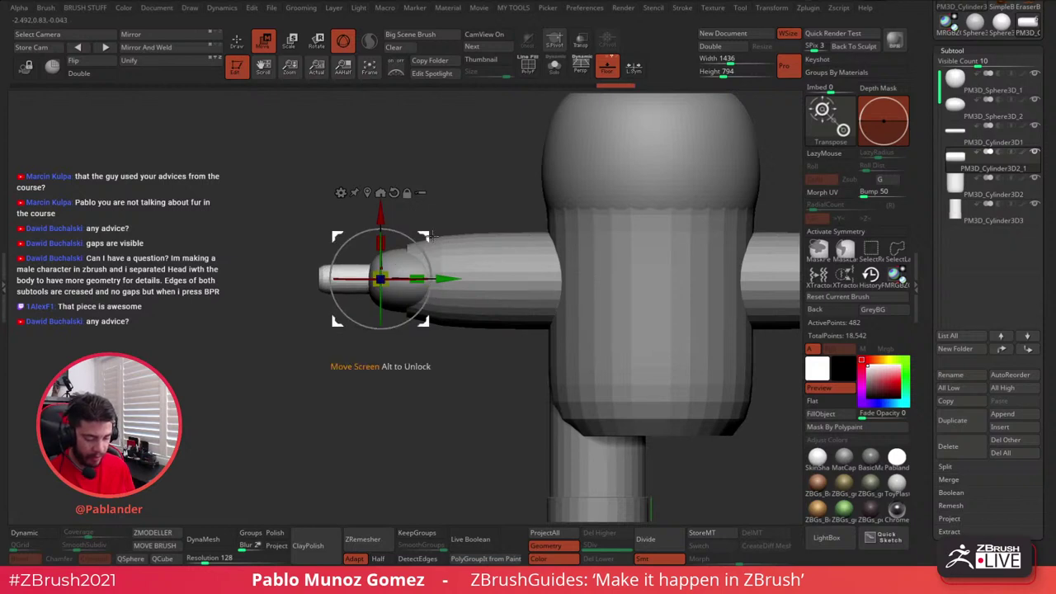
{"action": "left_click_drag", "start_coordinate": [423, 235], "coordinate": [425, 234]}
- From above, copy the finger toward the back edge of the hand and rotate the copy to splay outward
{"action": "left_click_drag", "start_coordinate": [469, 177], "coordinate": [459, 276]}
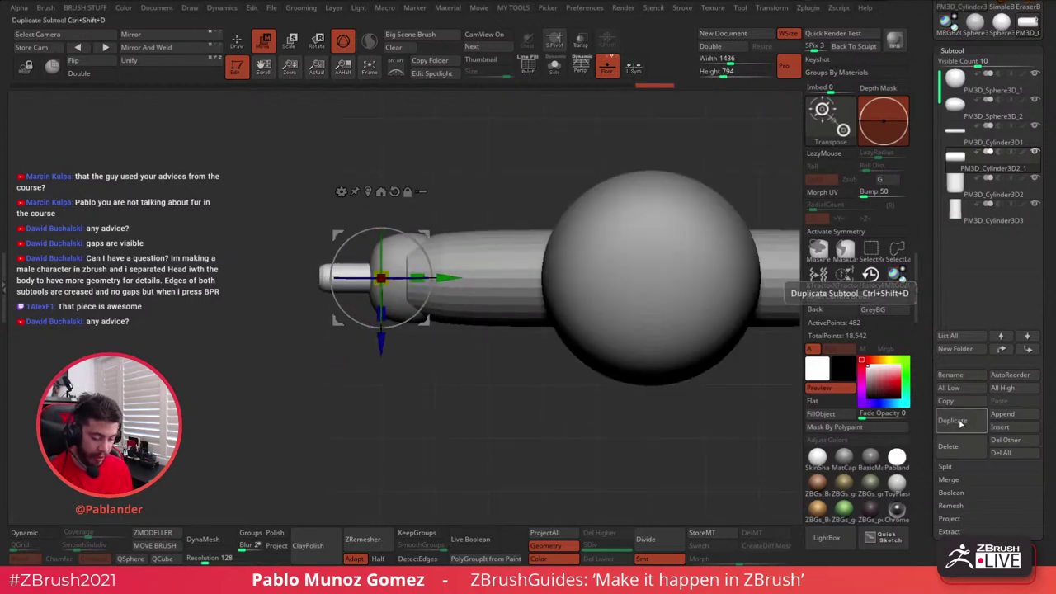
{"action": "left_click_drag", "start_coordinate": [381, 348], "coordinate": [380, 313], "text": "ctrl"}
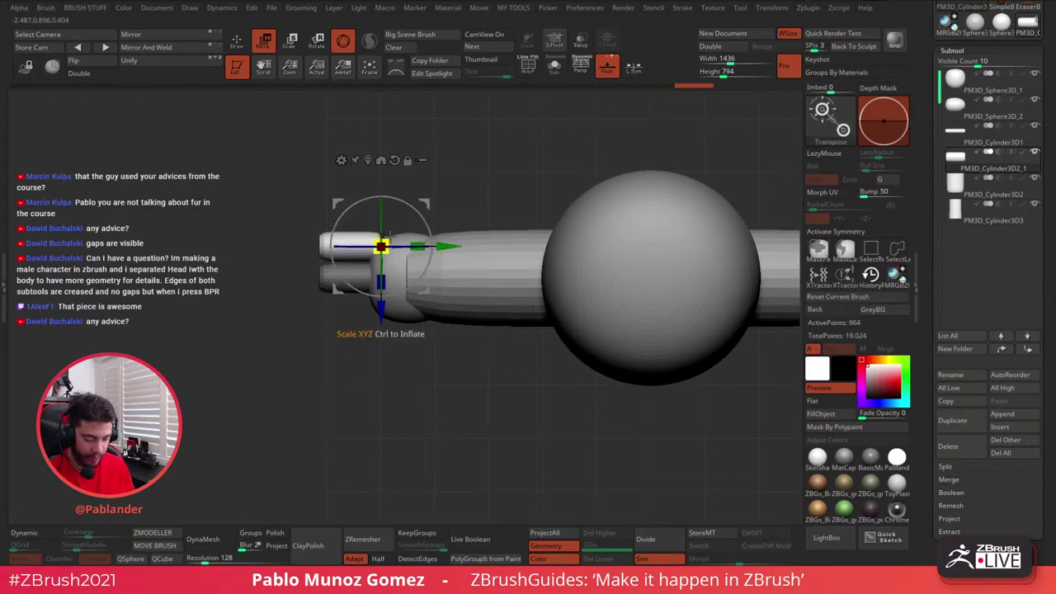
{"action": "left_click_drag", "start_coordinate": [414, 208], "coordinate": [419, 215]}
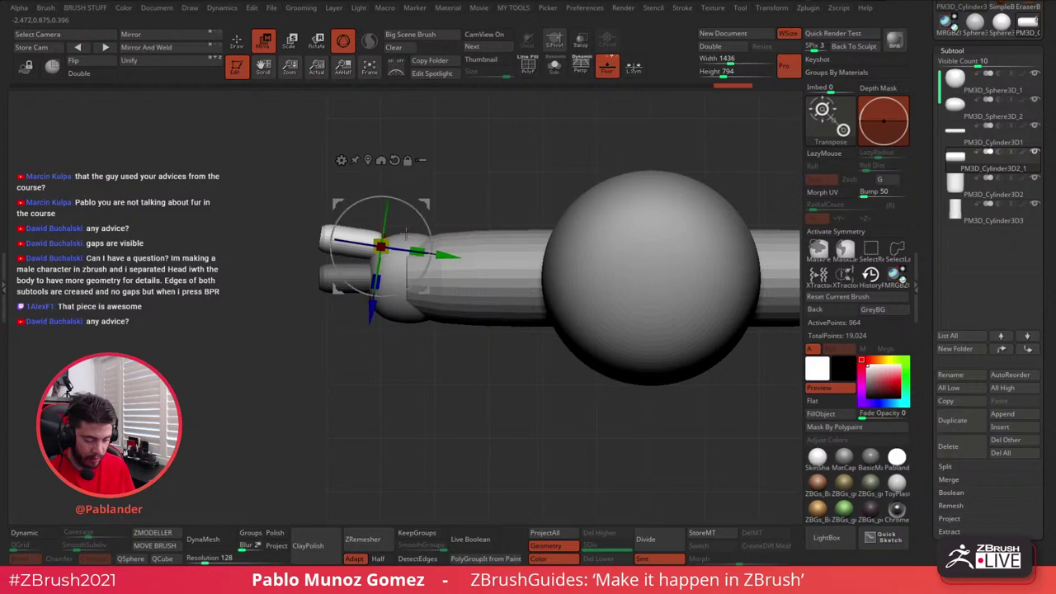
{"action": "left_click_drag", "start_coordinate": [383, 245], "coordinate": [378, 249]}
- Place a third finger copy at the front edge of the hand, angled outward opposite the second finger
{"action": "mouse_move", "coordinate": [427, 204]}
{"action": "left_mouse_down"}
{"action": "mouse_move", "coordinate": [413, 277]}
{"action": "mouse_move", "coordinate": [399, 266]}
{"action": "left_mouse_up"}
{"action": "left_click_drag", "start_coordinate": [372, 310], "coordinate": [384, 308]}
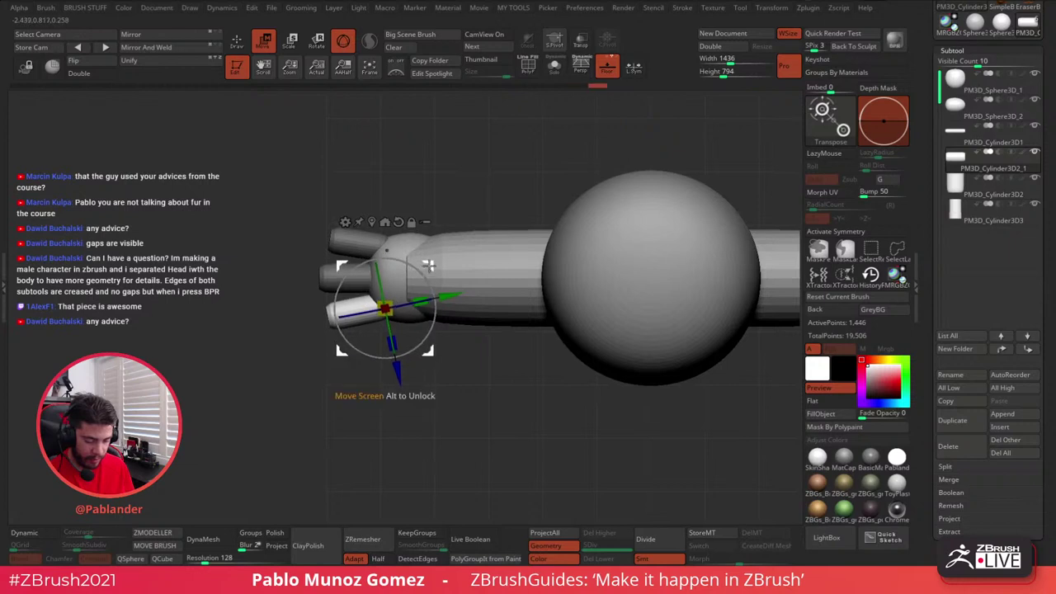
{"action": "left_click_drag", "start_coordinate": [429, 266], "coordinate": [430, 268]}
- Copy the front finger back to the base of the hand and rotate the copy to point forward as a thumb
{"action": "left_click_drag", "start_coordinate": [464, 379], "coordinate": [467, 254]}
{"action": "left_click_drag", "start_coordinate": [476, 294], "coordinate": [539, 305]}
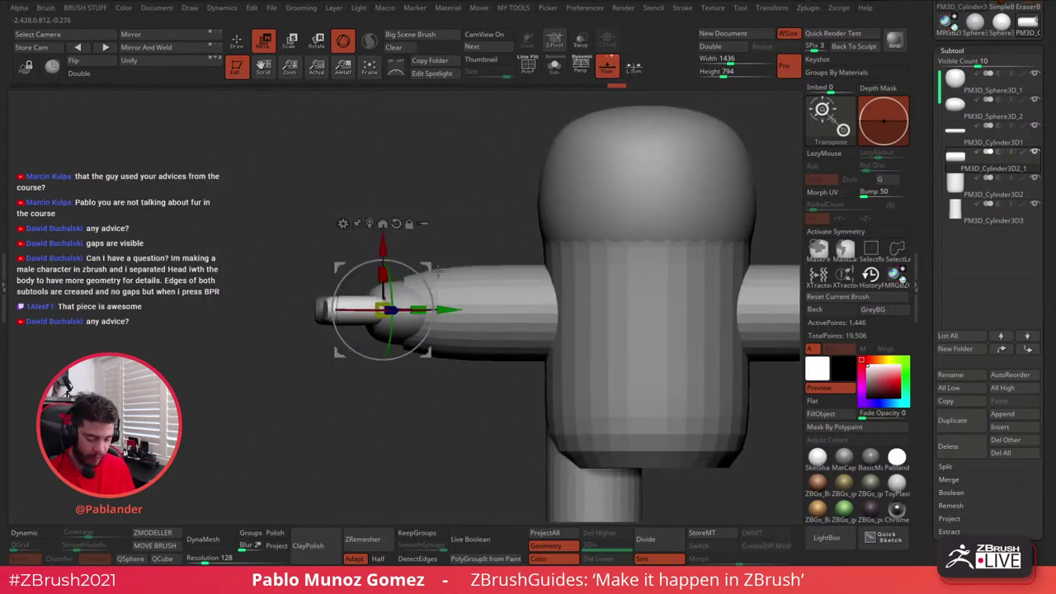
{"action": "left_click_drag", "start_coordinate": [427, 268], "coordinate": [465, 276], "text": "ctrl"}
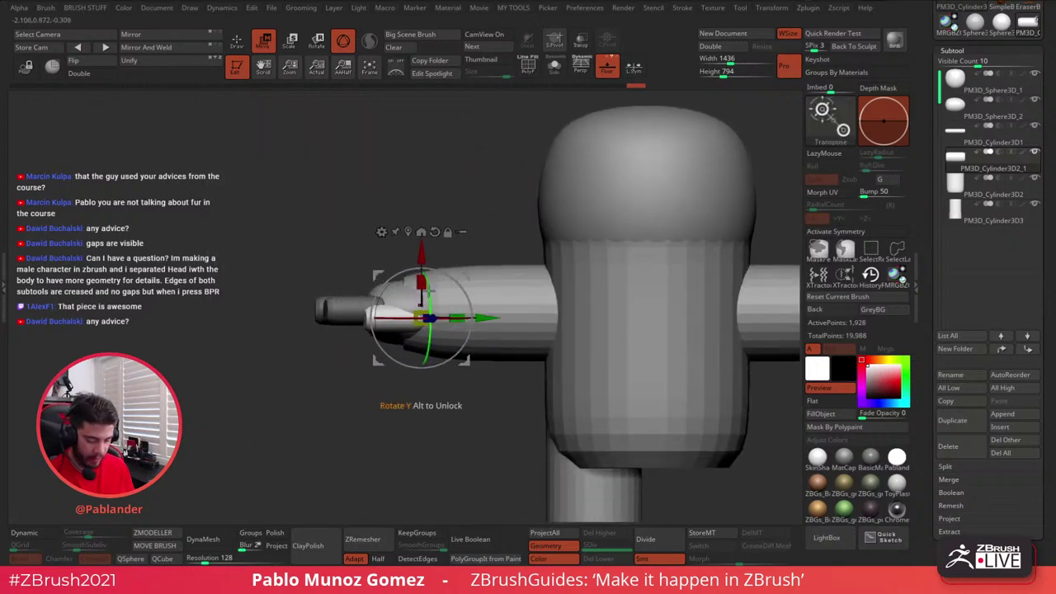
{"action": "left_click_drag", "start_coordinate": [470, 200], "coordinate": [462, 308]}
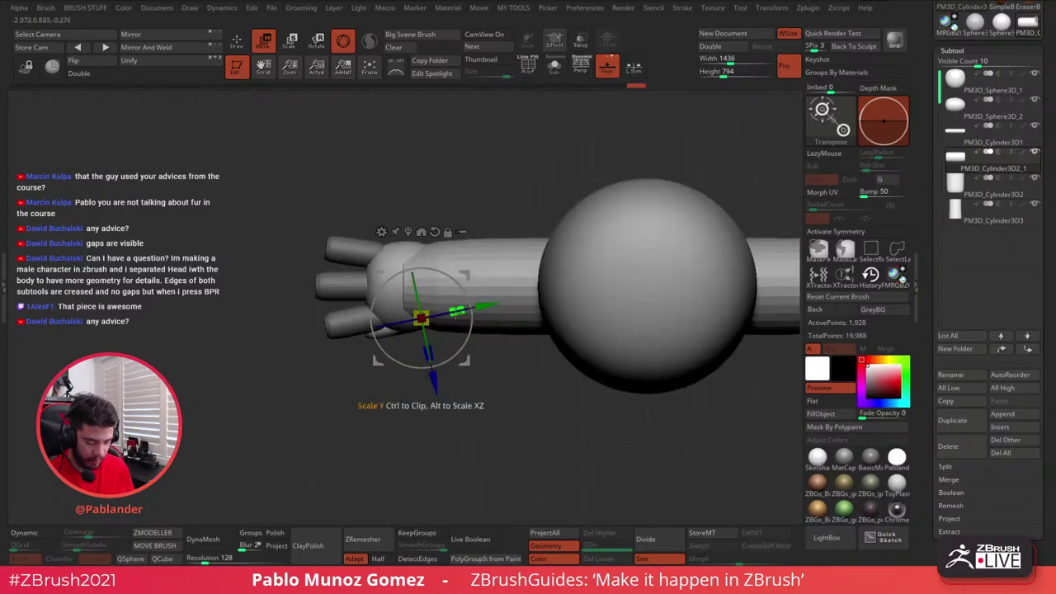
{"action": "left_click_drag", "start_coordinate": [451, 360], "coordinate": [493, 316]}
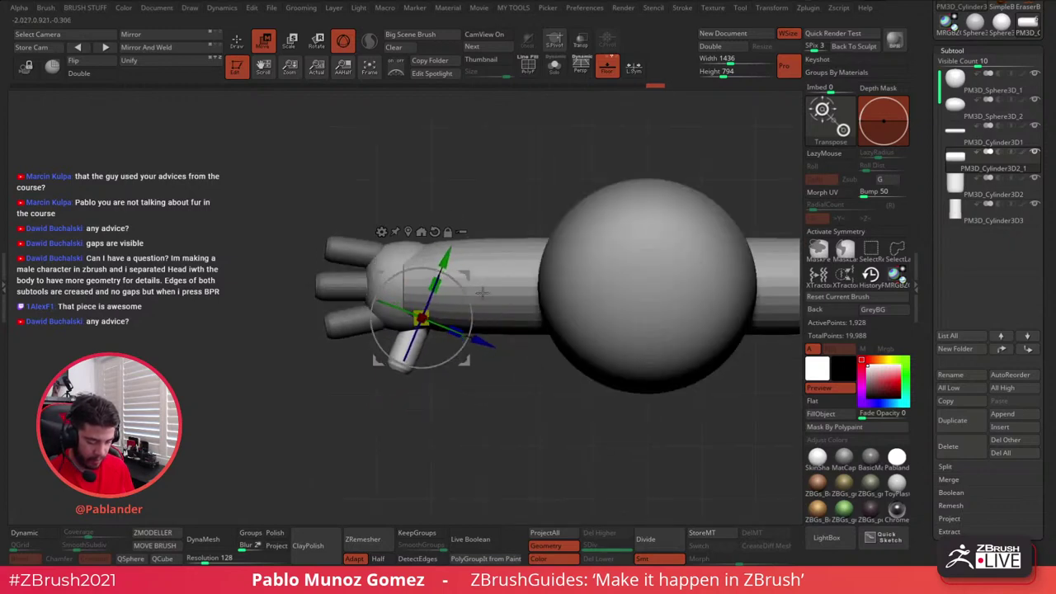
{"action": "left_click_drag", "start_coordinate": [466, 268], "coordinate": [468, 269]}
- Nudge the thumb along its length so its base sits deeper in the hand
{"action": "left_click_drag", "start_coordinate": [483, 377], "coordinate": [482, 306]}
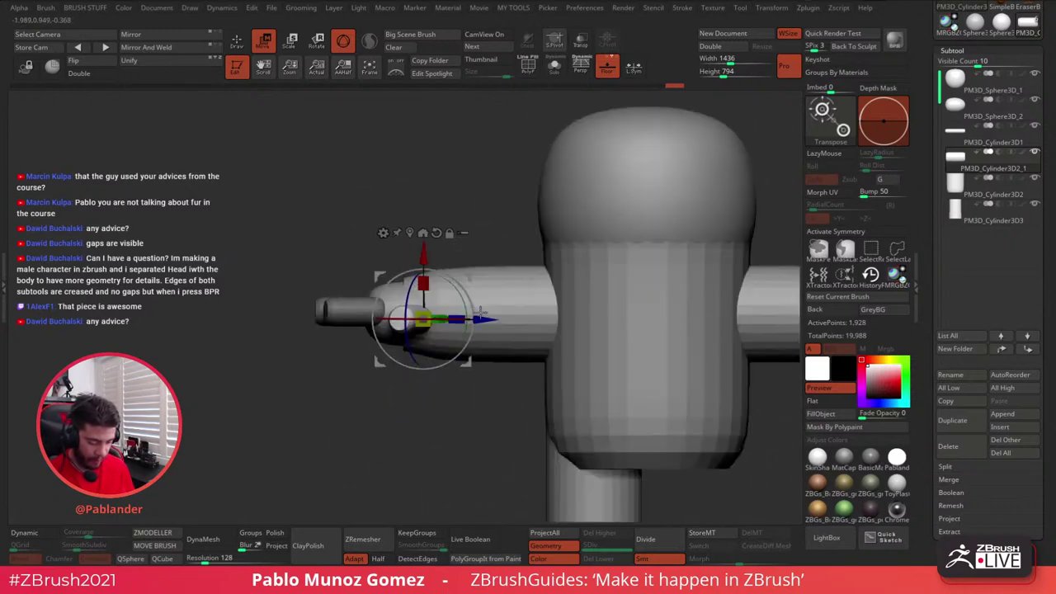
{"action": "left_click_drag", "start_coordinate": [408, 340], "coordinate": [447, 402]}
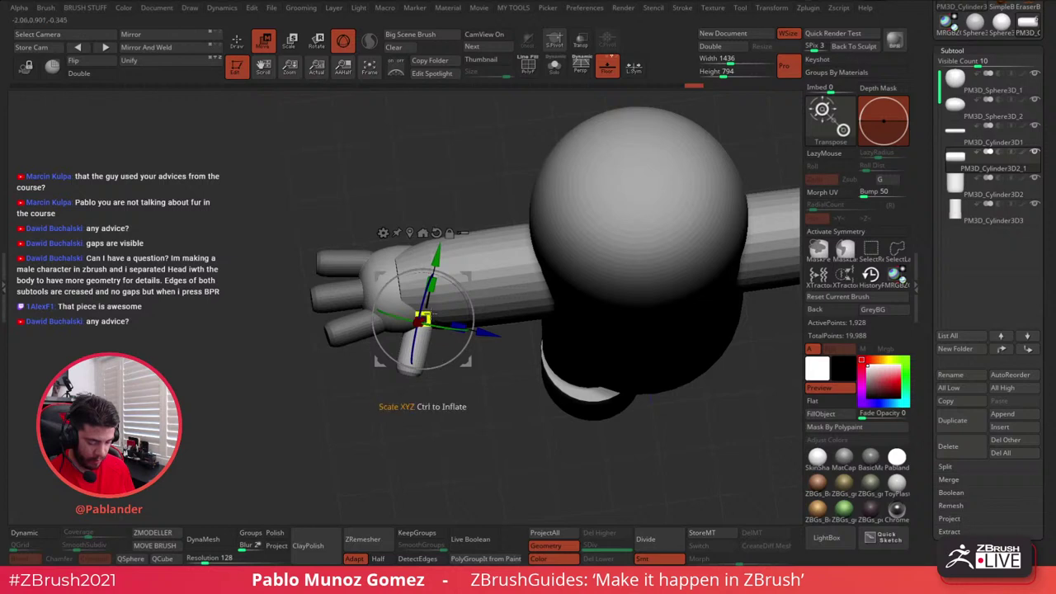
{"action": "left_click_drag", "start_coordinate": [433, 280], "coordinate": [438, 257]}
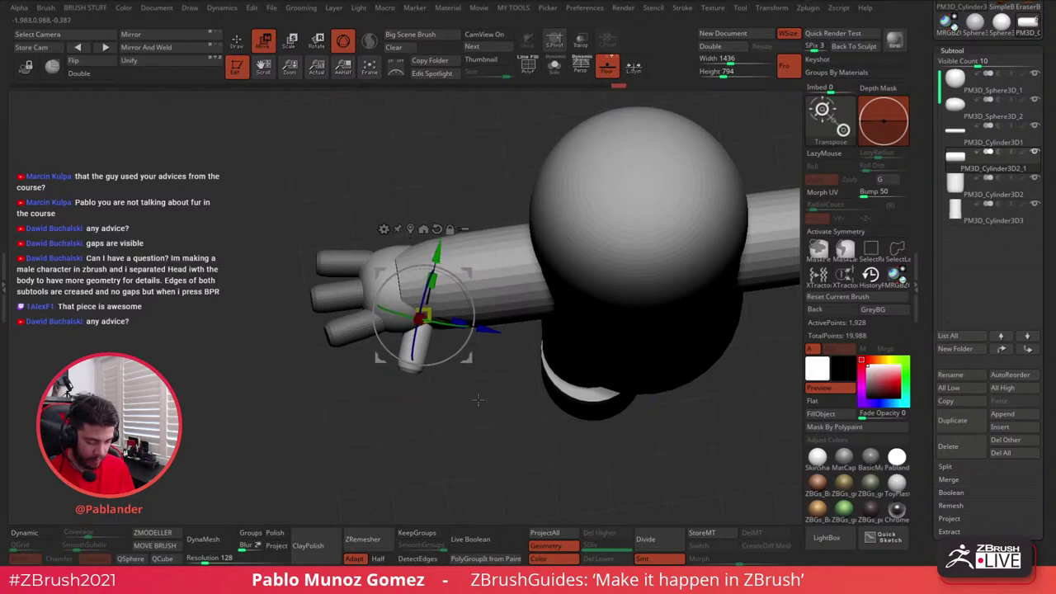
{"action": "left_click_drag", "start_coordinate": [463, 407], "coordinate": [472, 415], "text": "shift"}
- Return to Draw mode and clear the mask from the finger cylinders, with the whole character in front view
{"action": "key", "text": "q"}
{"action": "left_click_drag", "start_coordinate": [361, 163], "coordinate": [474, 345], "text": "alt"}
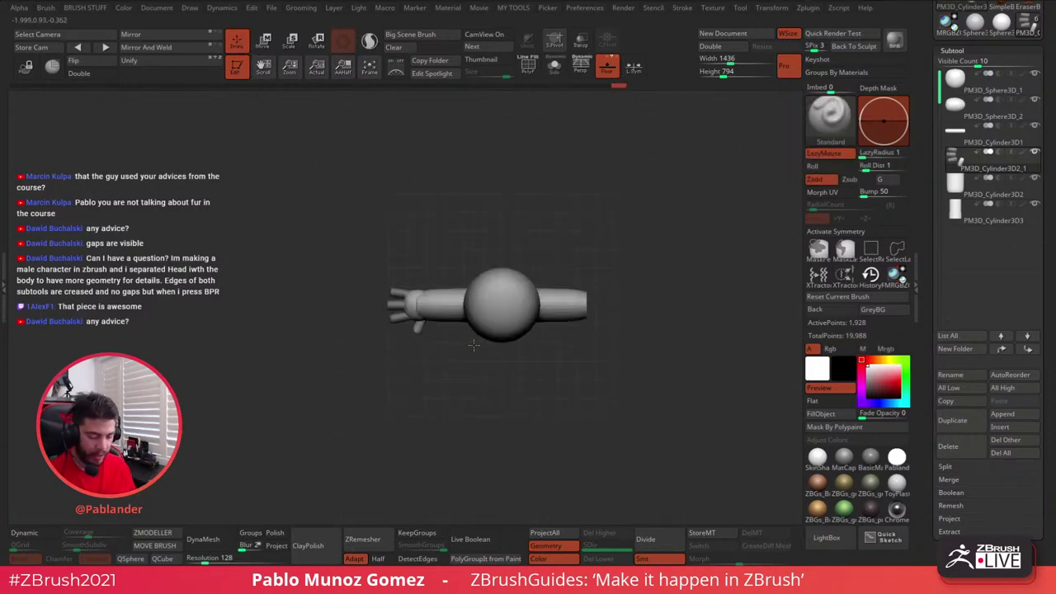
{"action": "left_click_drag", "start_coordinate": [533, 366], "coordinate": [540, 245], "text": "shift"}
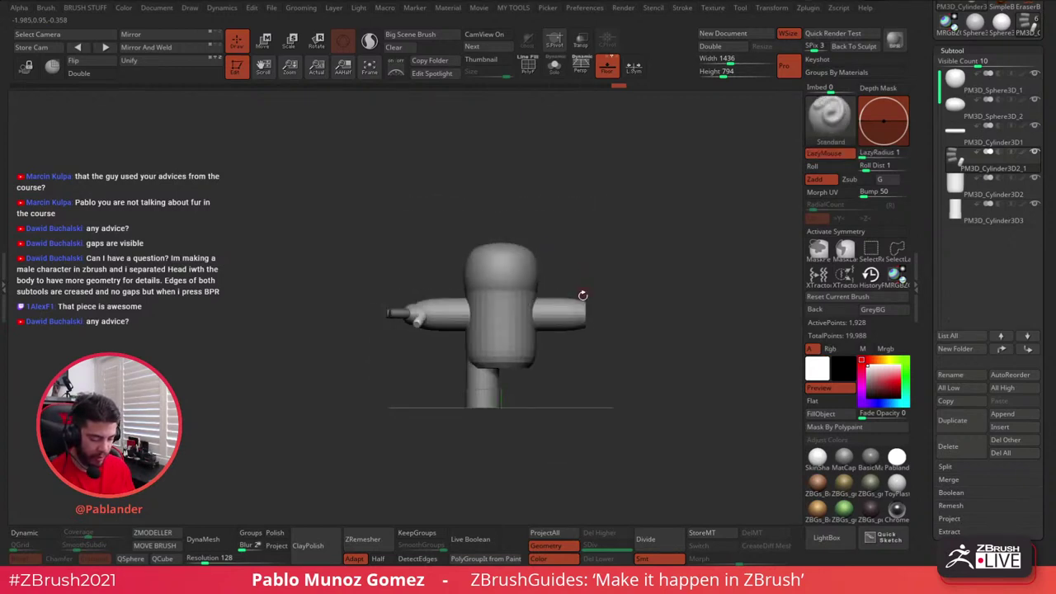
{"action": "left_click_drag", "start_coordinate": [583, 296], "coordinate": [556, 337], "text": "alt"}
{"action": "left_click_drag", "start_coordinate": [553, 181], "coordinate": [613, 289], "text": "ctrl"}
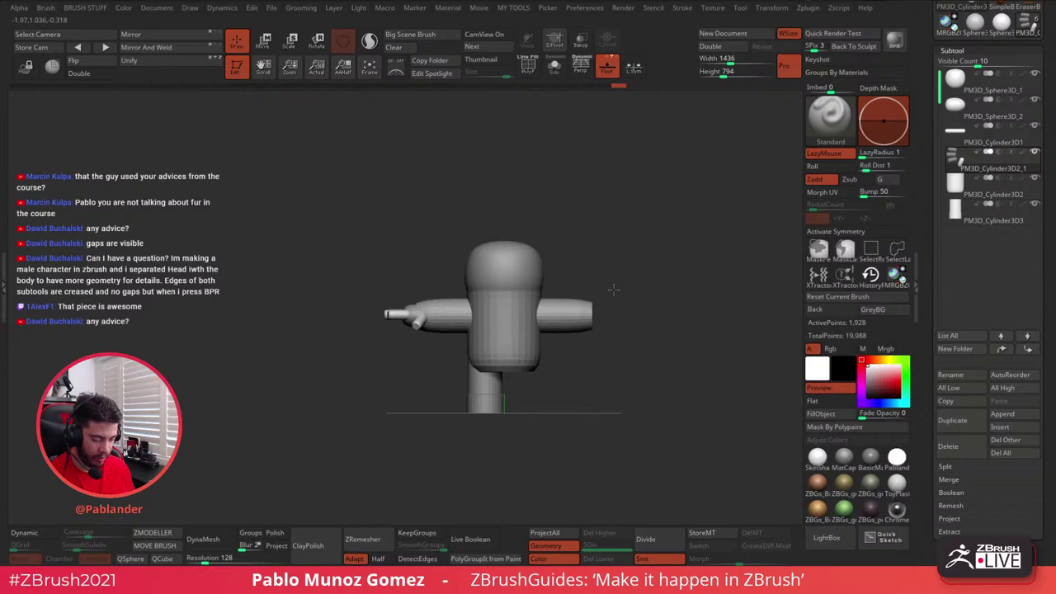
- Select the hand sphere subtool and apply Mirror And Weld to create the opposite hand
{"action": "left_click_drag", "start_coordinate": [614, 289], "coordinate": [634, 298], "text": "alt"}
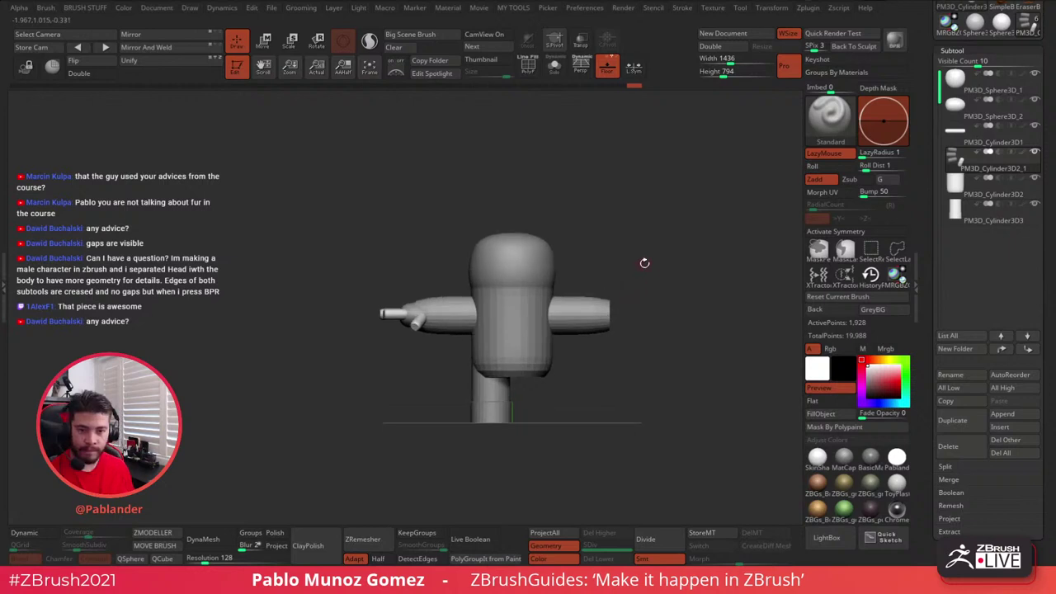
{"action": "left_click_drag", "start_coordinate": [644, 263], "coordinate": [625, 248], "text": "alt"}
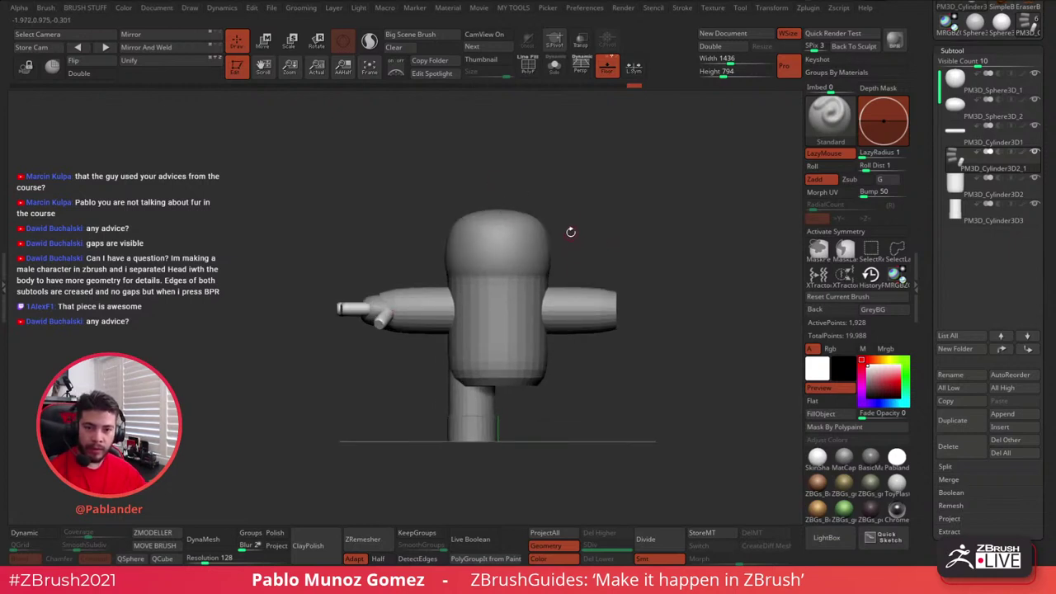
{"action": "left_click_drag", "start_coordinate": [610, 233], "coordinate": [577, 202], "text": "alt"}
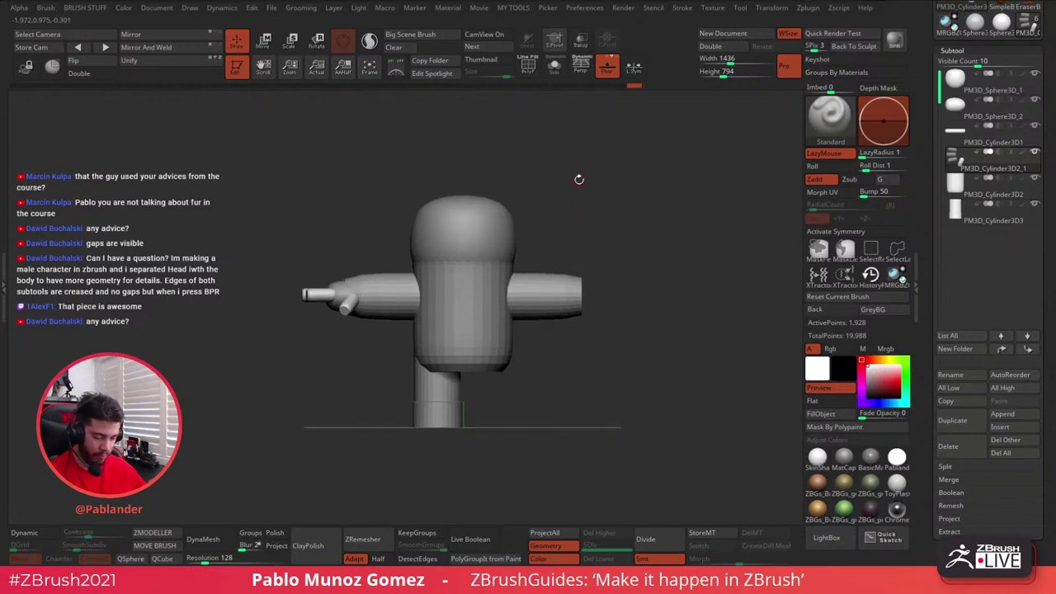
{"action": "left_click_drag", "start_coordinate": [579, 178], "coordinate": [592, 202]}
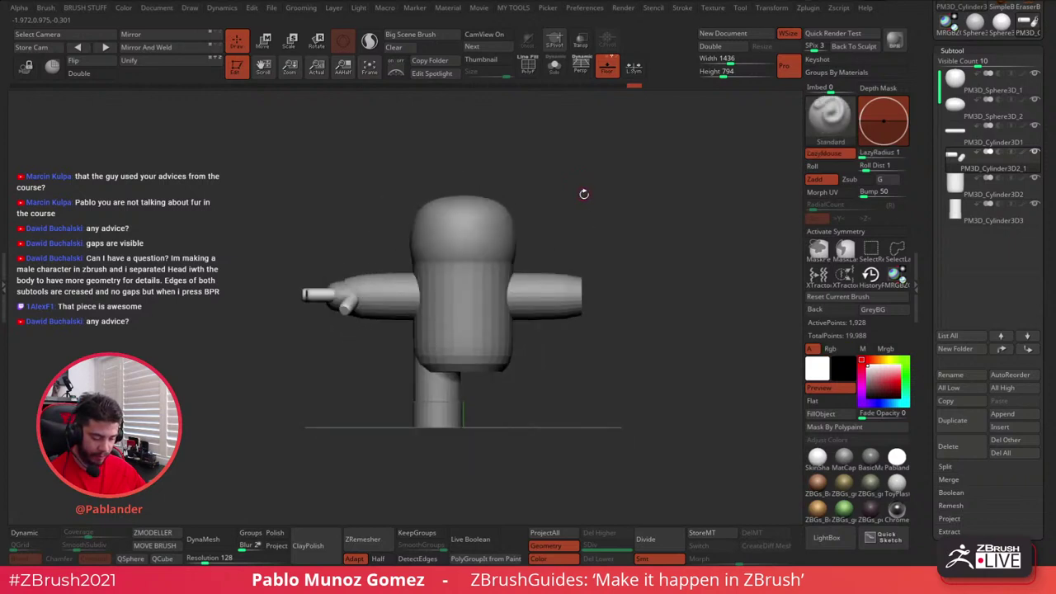
{"action": "left_click", "coordinate": [981, 120]}
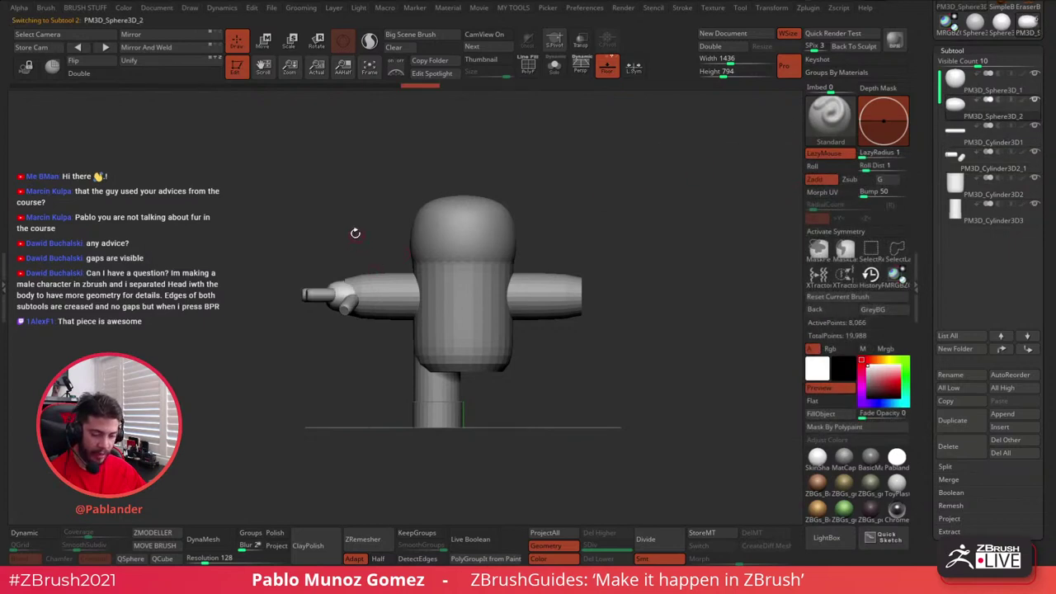
{"action": "left_click", "coordinate": [165, 48]}
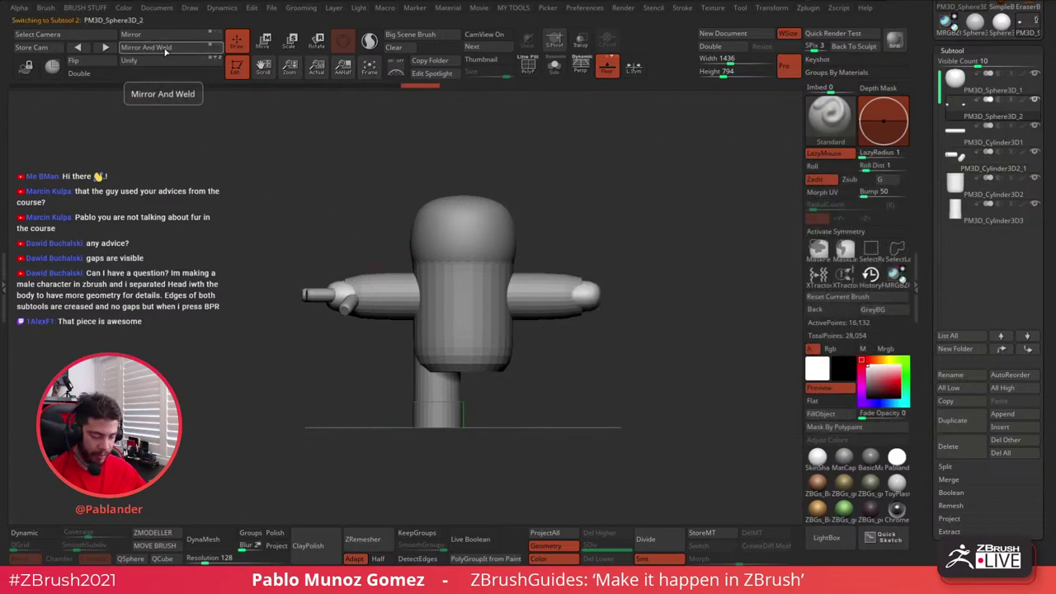
- Select the fingers subtool PM3D_Cylinder3D2_1 and apply Mirror And Weld to add fingers to the opposite hand
{"action": "left_click", "coordinate": [999, 169]}
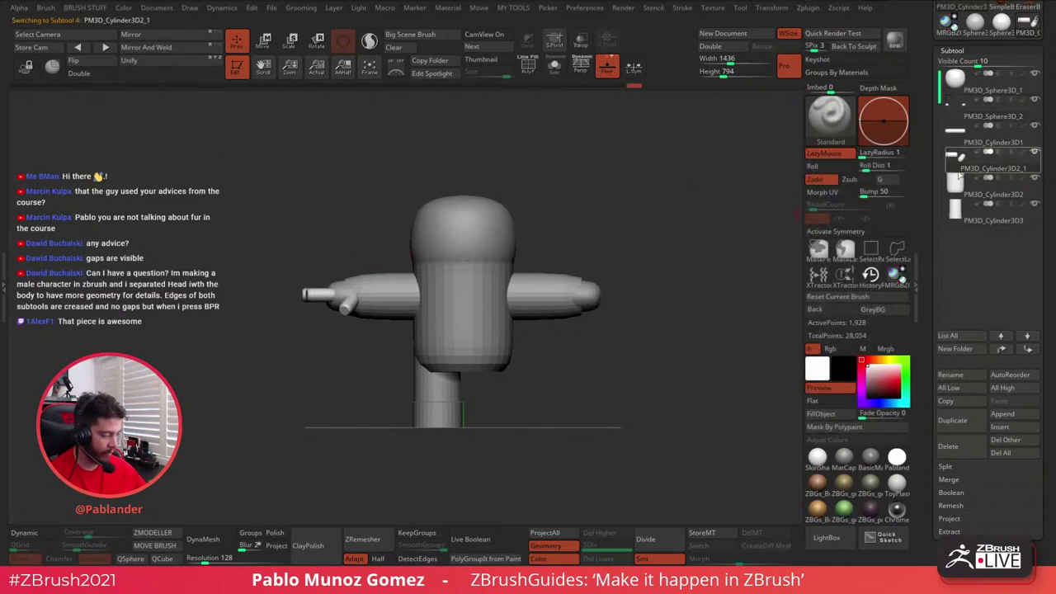
{"action": "left_click", "coordinate": [154, 48]}
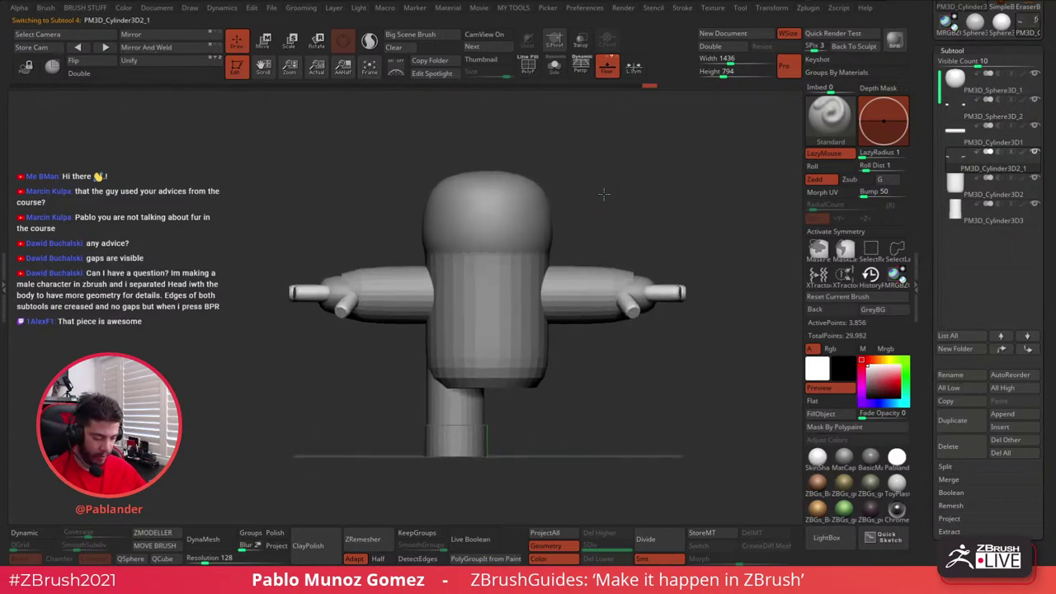
{"action": "left_click_drag", "start_coordinate": [603, 194], "coordinate": [641, 201]}
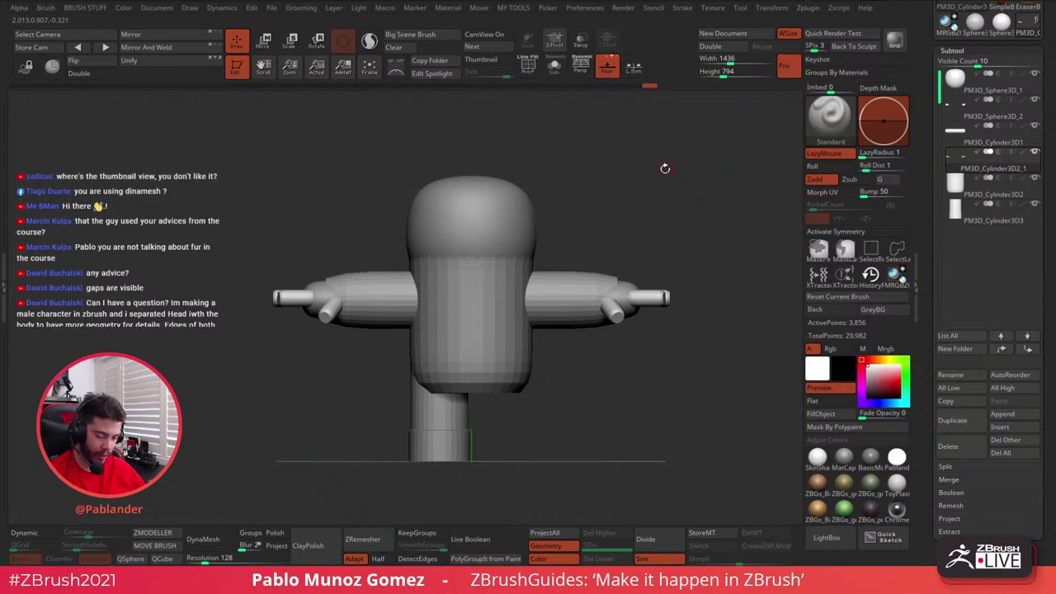
{"action": "left_click_drag", "start_coordinate": [640, 193], "coordinate": [611, 189], "text": "alt"}
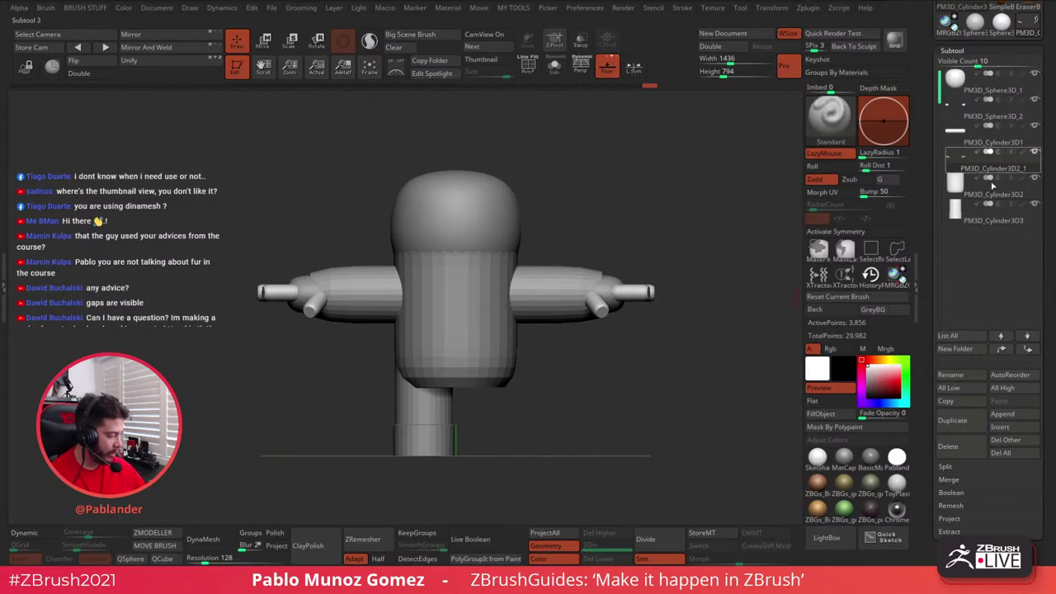
- Create a new subtool folder named OR containing the head sphere subtool
{"action": "mouse_move", "coordinate": [993, 223]}
{"action": "left_click", "coordinate": [967, 89]}
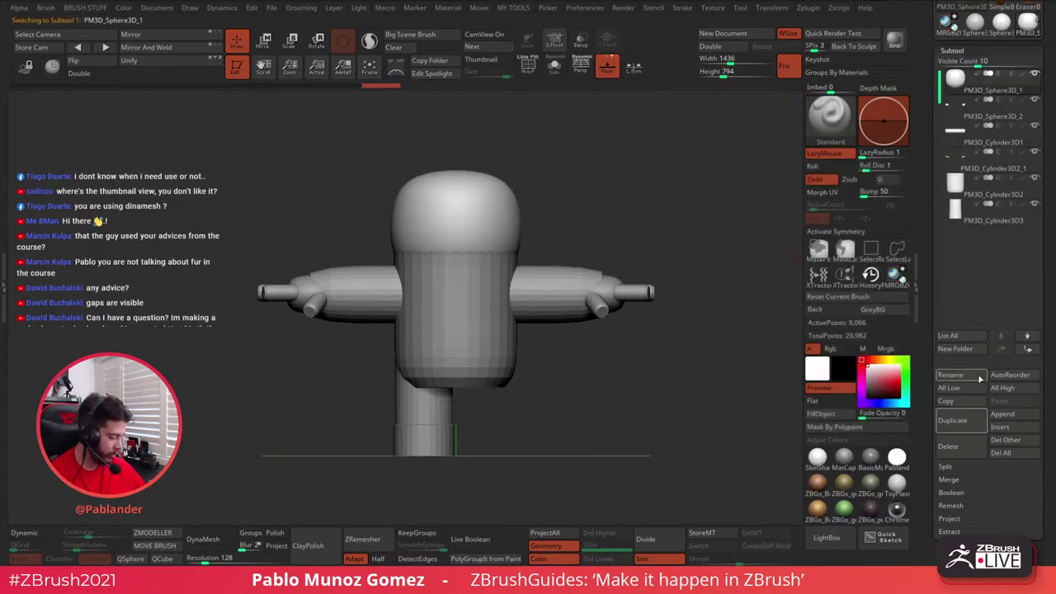
{"action": "left_click", "coordinate": [954, 348]}
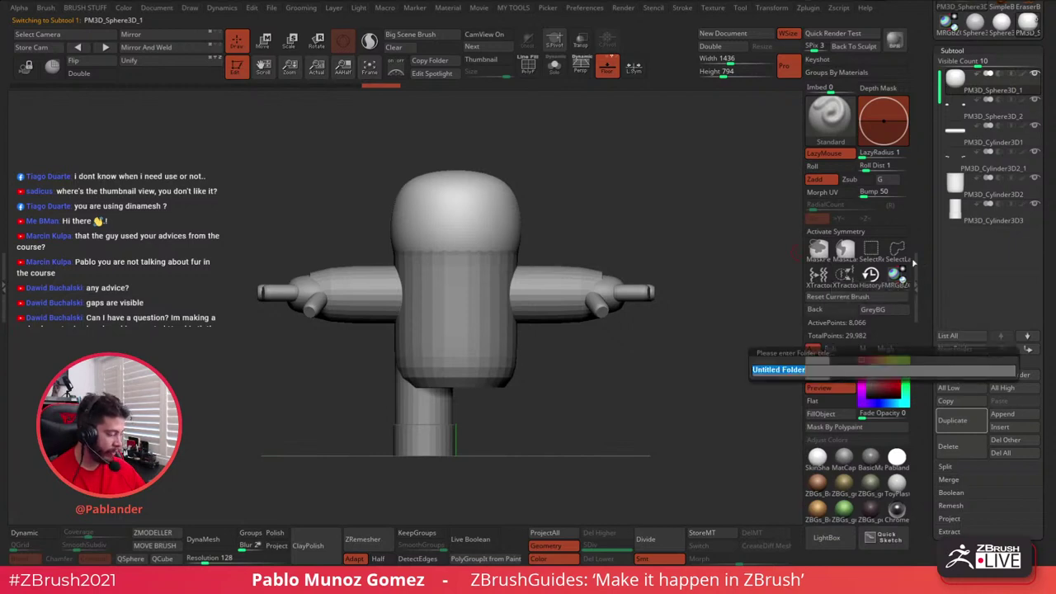
{"action": "type", "text": "OR"}
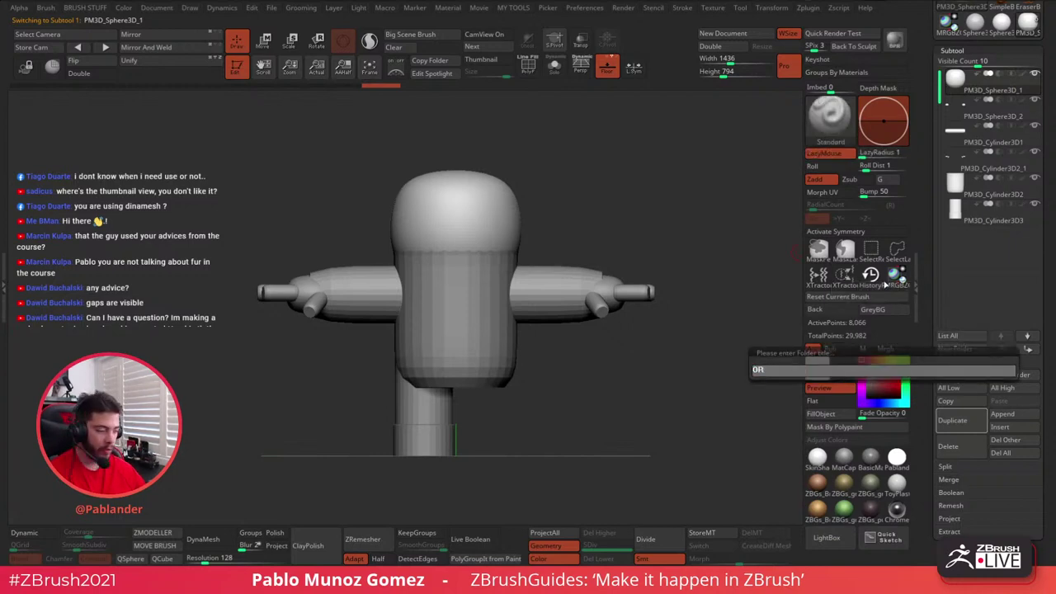
{"action": "key", "text": "Return"}
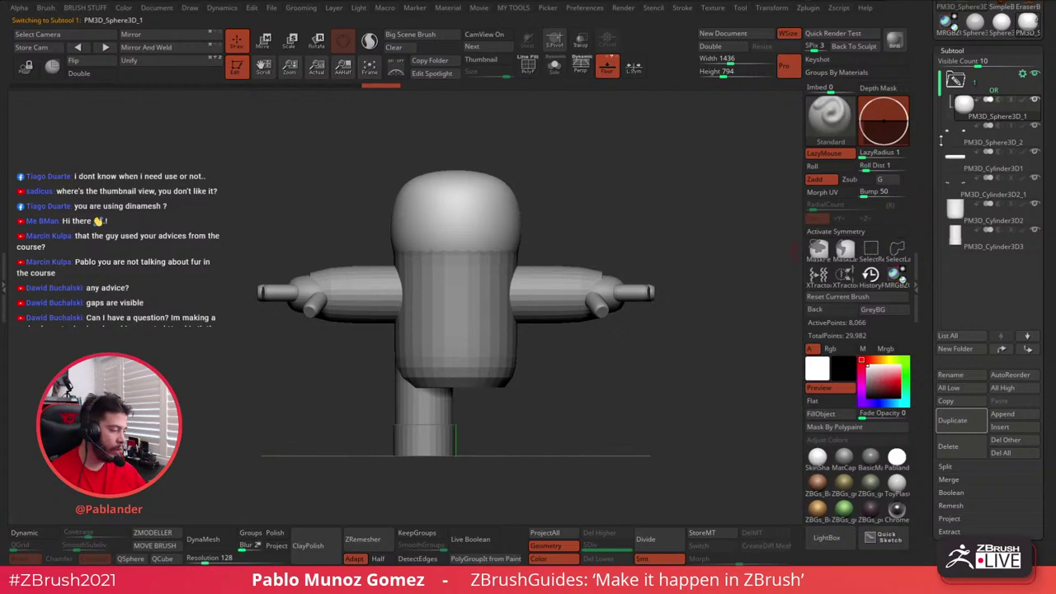
- Move the five remaining subtools into the OR folder, and collapse and reopen the folder
{"action": "left_click_drag", "start_coordinate": [989, 142], "coordinate": [983, 111]}
{"action": "left_click_drag", "start_coordinate": [992, 170], "coordinate": [991, 123]}
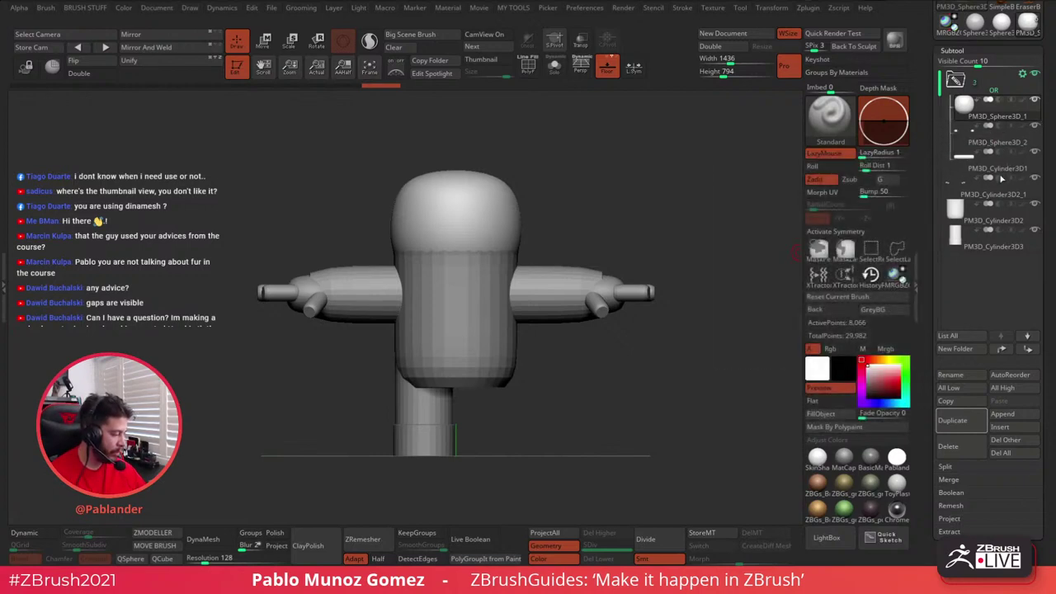
{"action": "left_click", "coordinate": [1001, 196]}
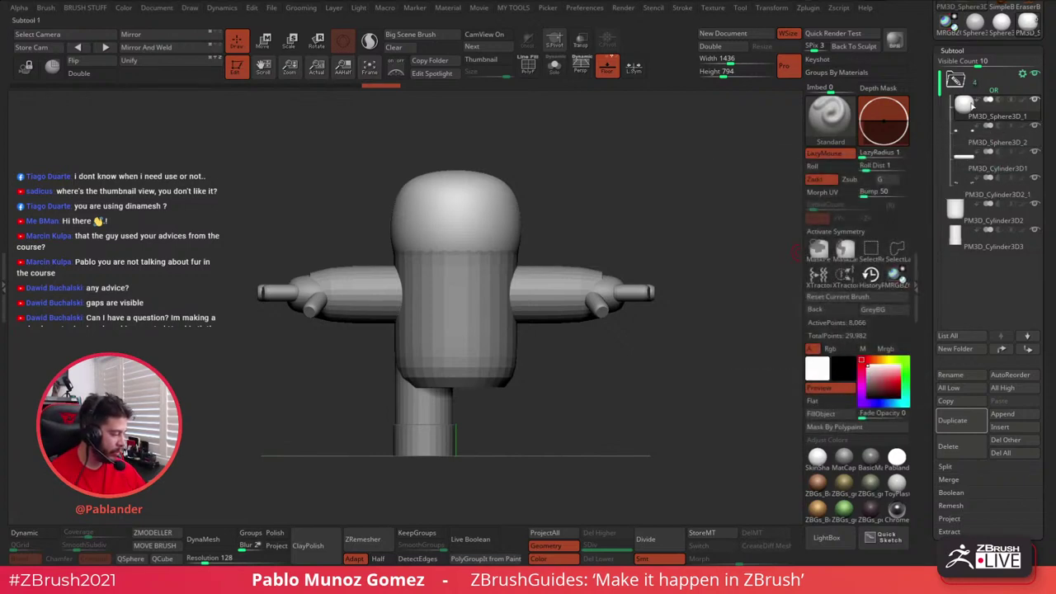
{"action": "left_click", "coordinate": [994, 221]}
{"action": "left_click", "coordinate": [995, 247]}
{"action": "mouse_move", "coordinate": [957, 83]}
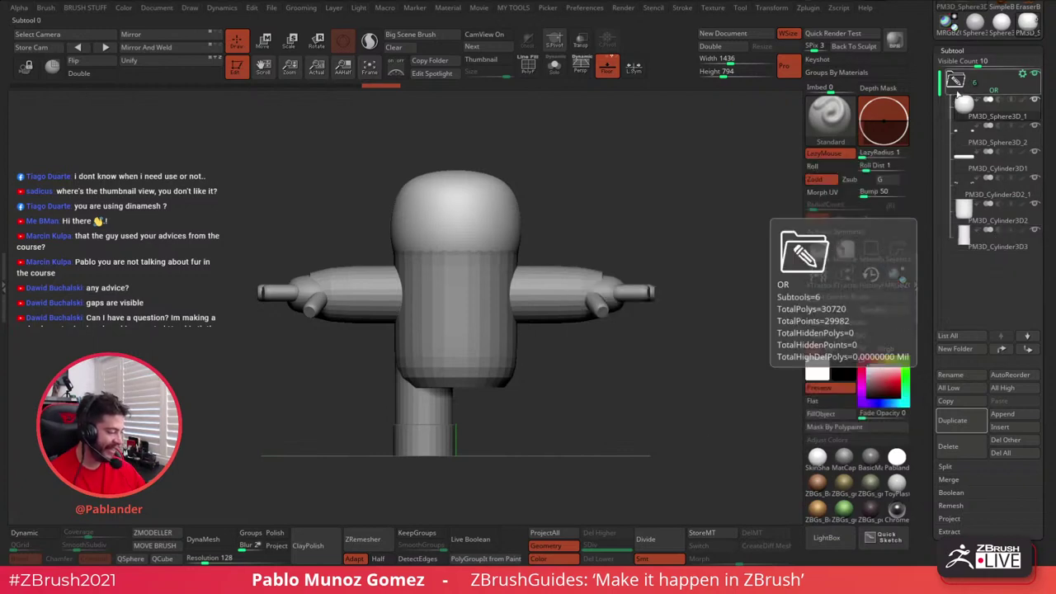
{"action": "left_click", "coordinate": [955, 80]}
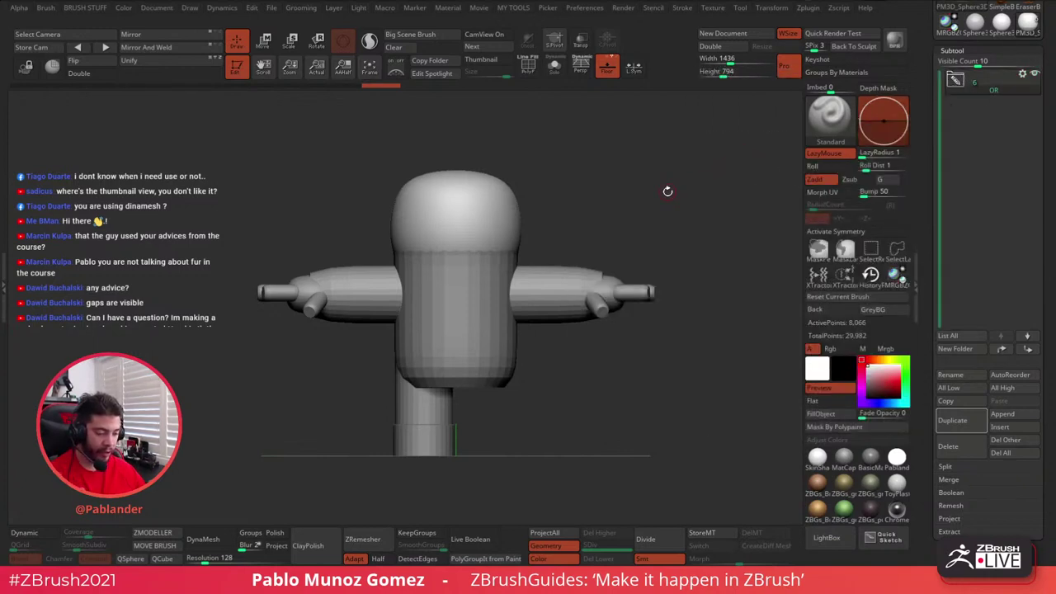
{"action": "left_click", "coordinate": [956, 80]}
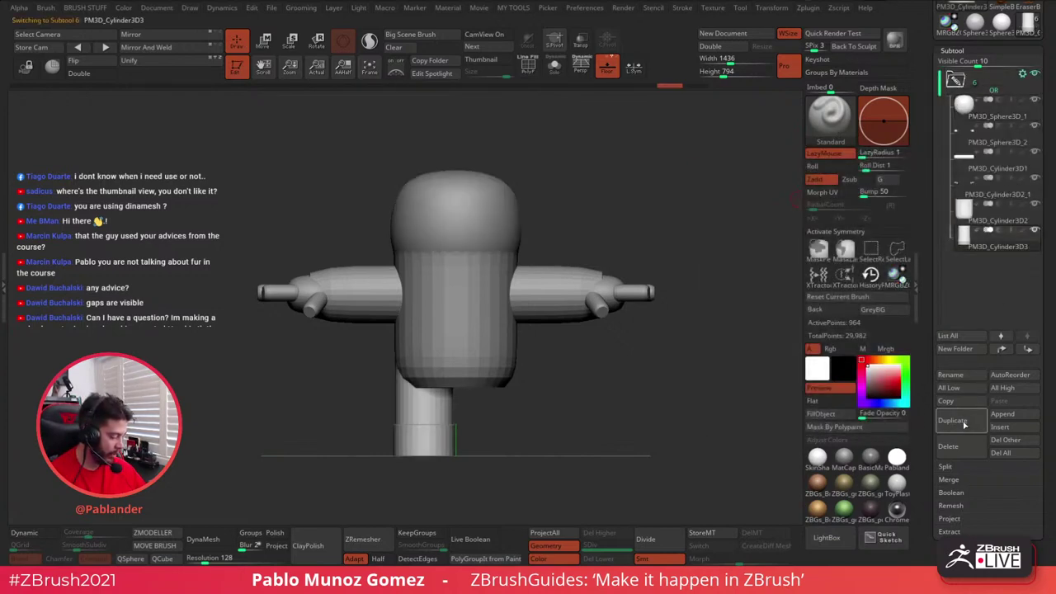
- Duplicate the head sphere PM3D_Sphere3D_1 and move the copy forward so it sticks out in front of the face
{"action": "mouse_move", "coordinate": [993, 120]}
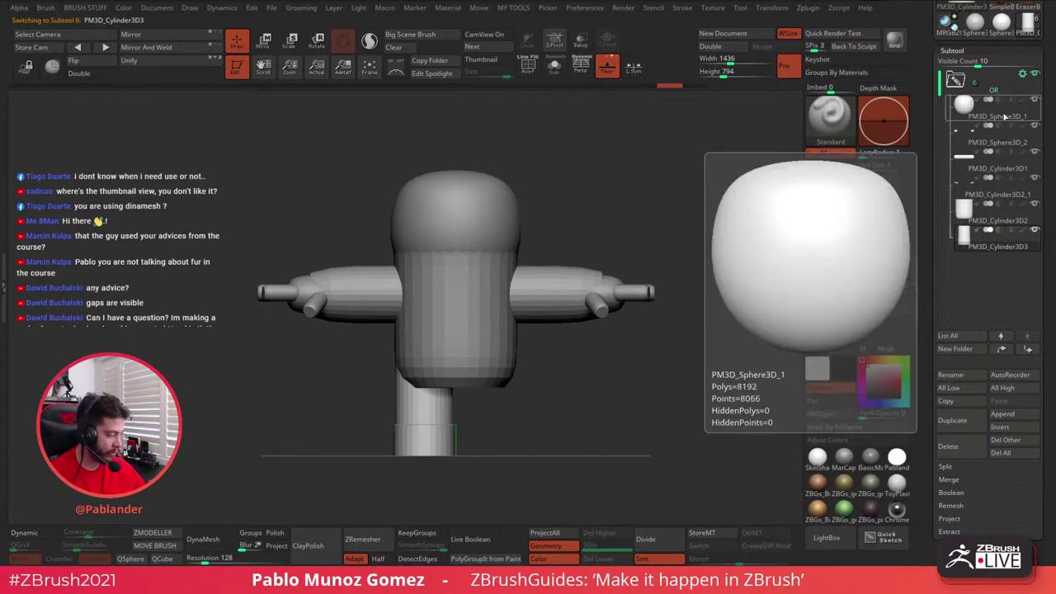
{"action": "left_click", "coordinate": [1002, 117]}
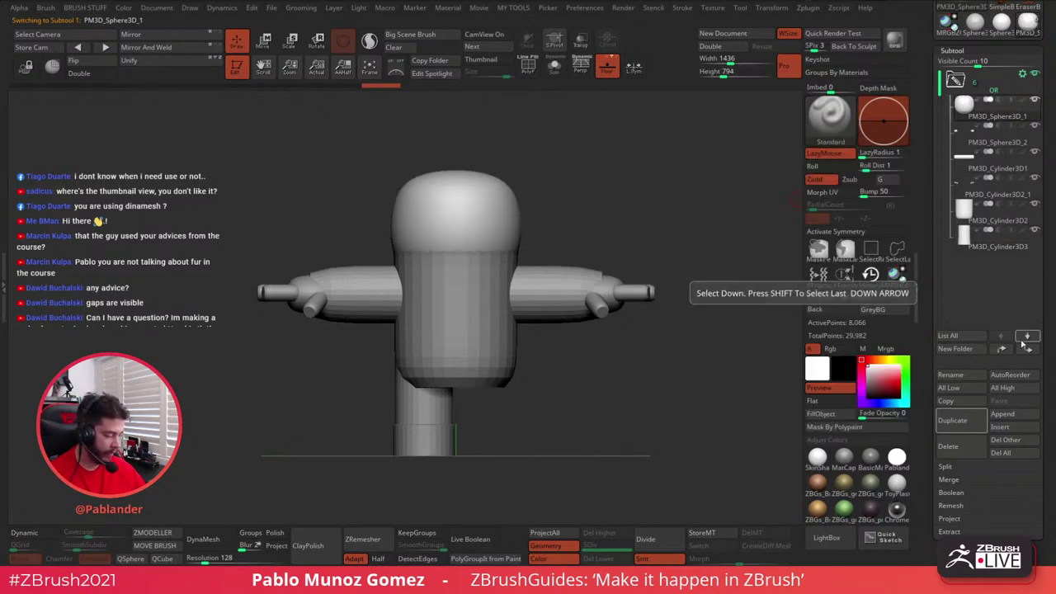
{"action": "left_click", "coordinate": [957, 422]}
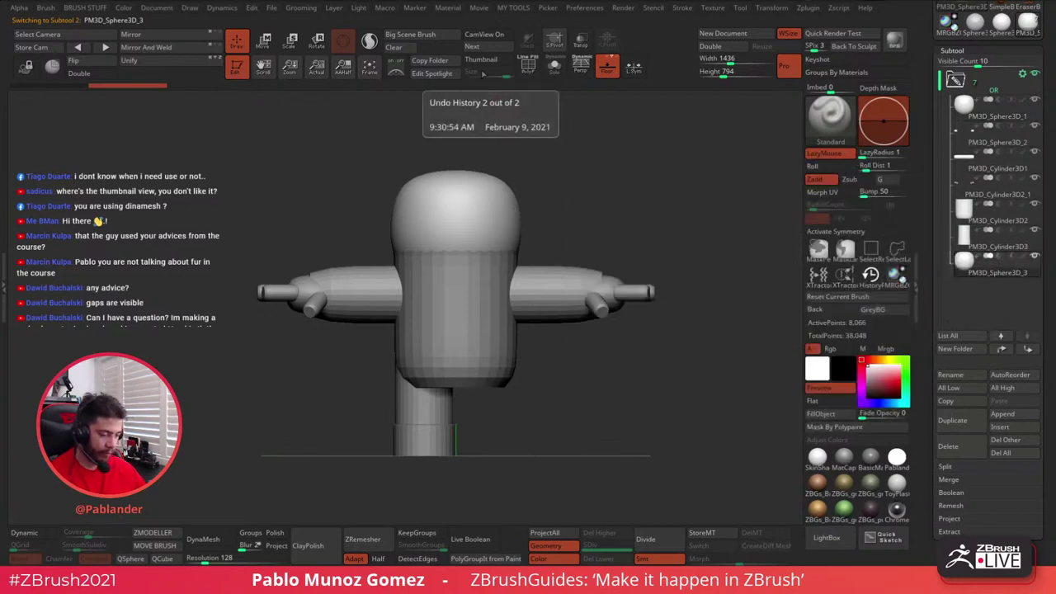
{"action": "left_click", "coordinate": [263, 39]}
{"action": "left_click", "coordinate": [527, 66]}
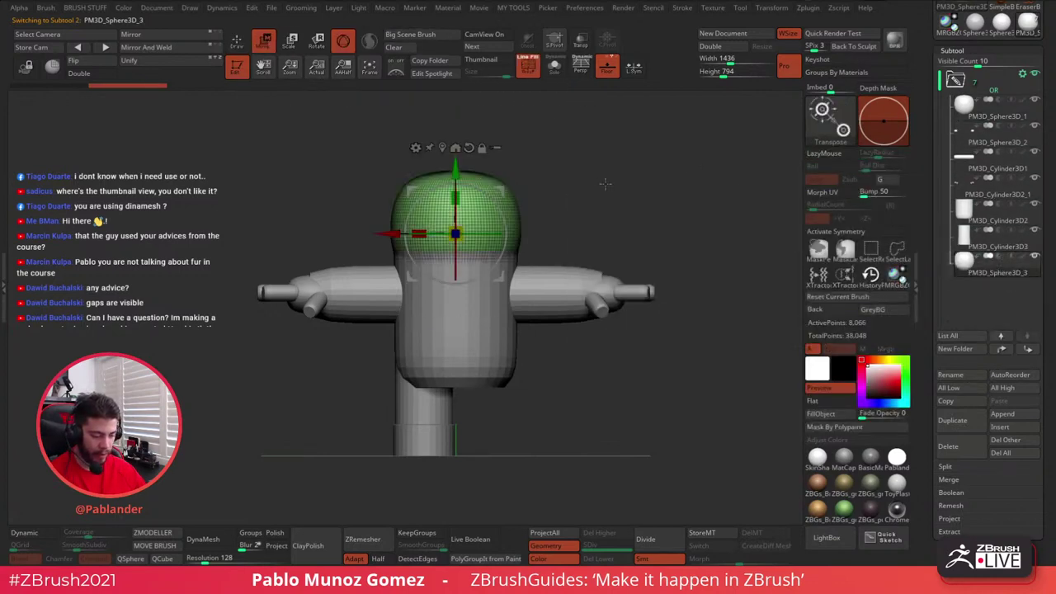
{"action": "left_click_drag", "start_coordinate": [603, 184], "coordinate": [598, 234], "text": "shift"}
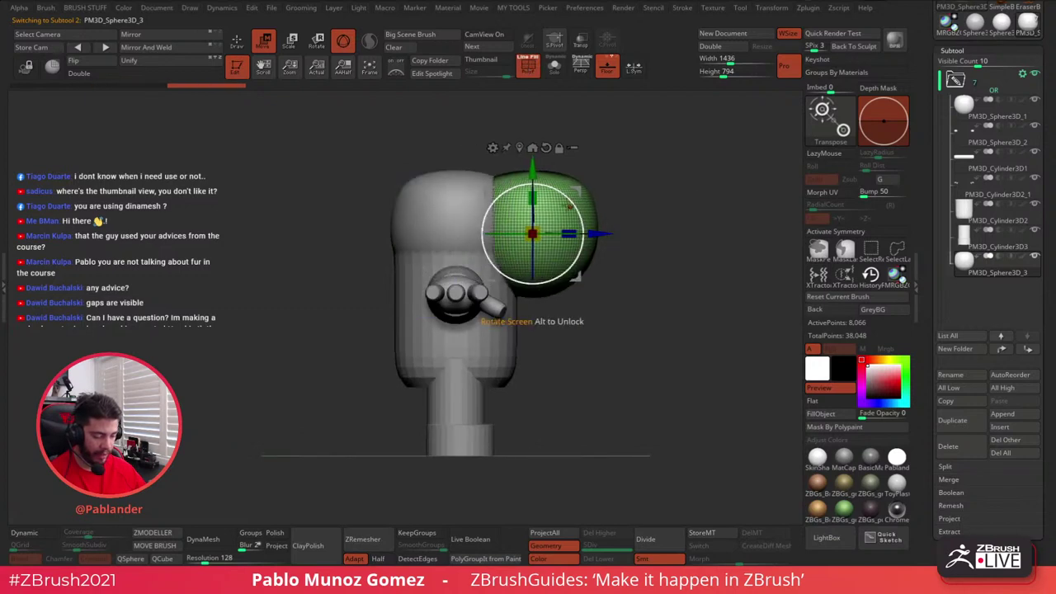
- Flatten the duplicated sphere vertically, scale it down uniformly to fit within the head's width, and lower it slightly on the face
{"action": "left_click_drag", "start_coordinate": [534, 198], "coordinate": [534, 225]}
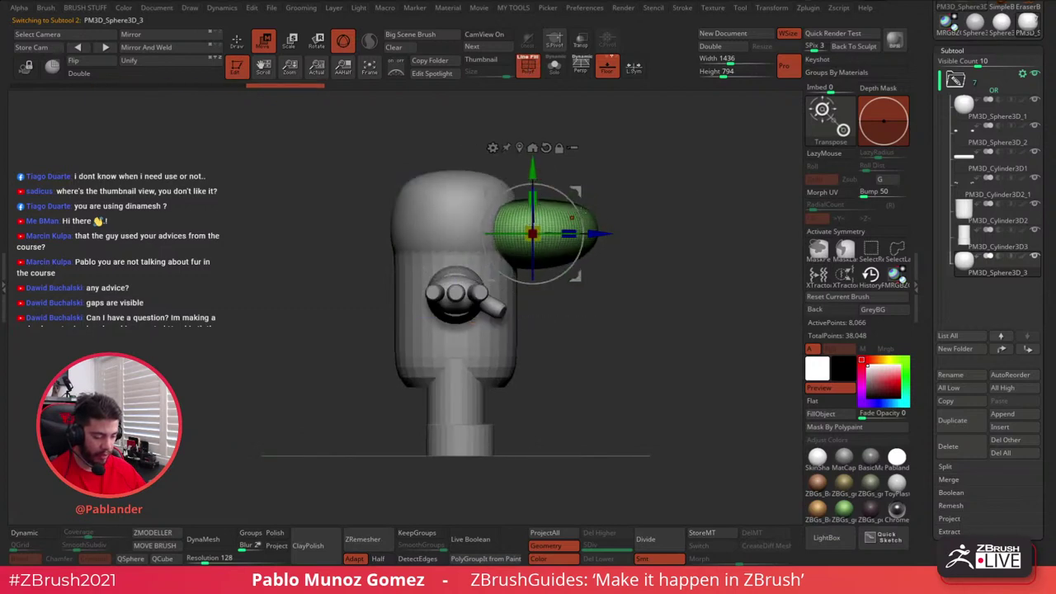
{"action": "left_click_drag", "start_coordinate": [667, 187], "coordinate": [626, 176], "text": "shift"}
{"action": "right_click_drag", "start_coordinate": [627, 177], "coordinate": [620, 217], "text": "ctrl"}
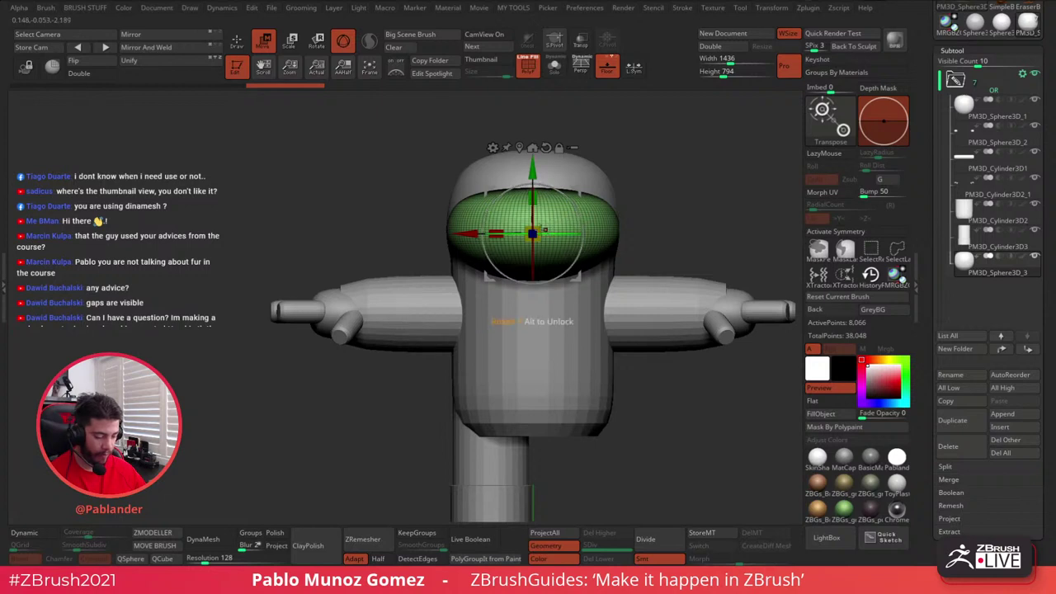
{"action": "left_click_drag", "start_coordinate": [533, 233], "coordinate": [496, 233]}
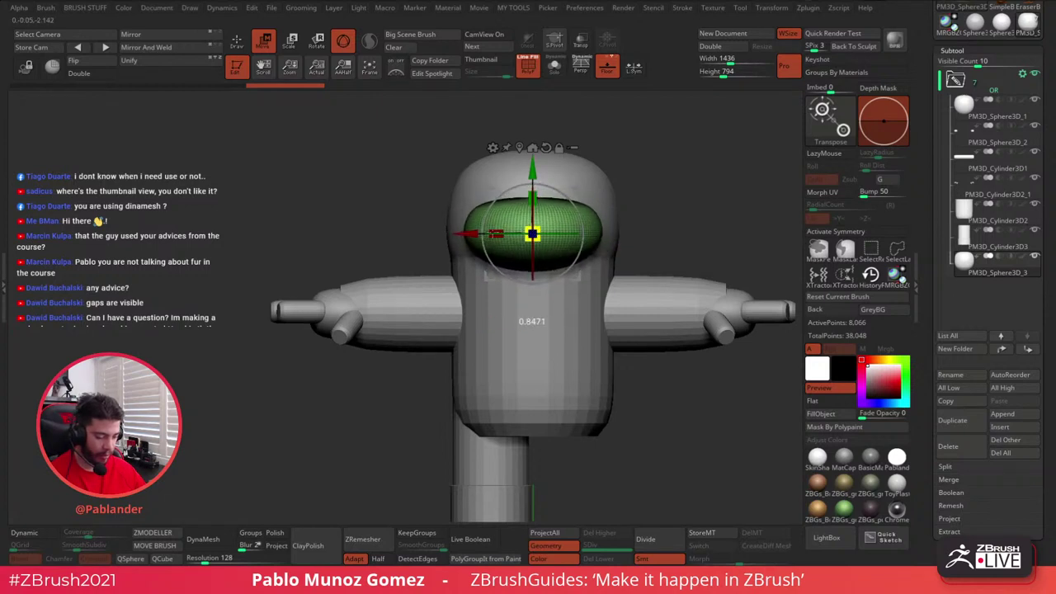
{"action": "left_click_drag", "start_coordinate": [532, 164], "coordinate": [532, 176]}
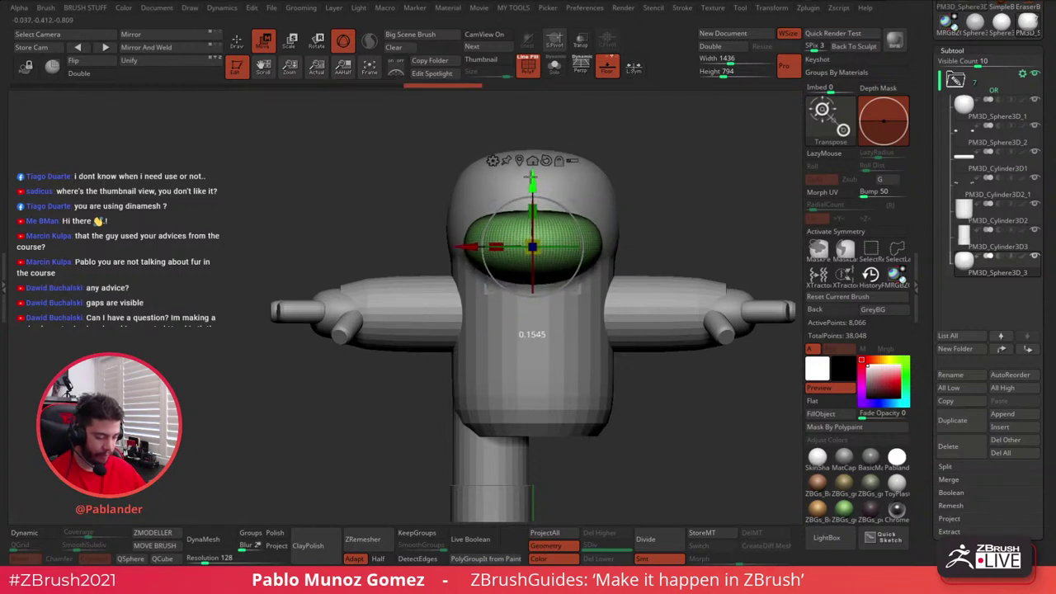
- Refine the flattened sphere's height and push it back into the front of the head
{"action": "left_click_drag", "start_coordinate": [680, 208], "coordinate": [688, 208]}
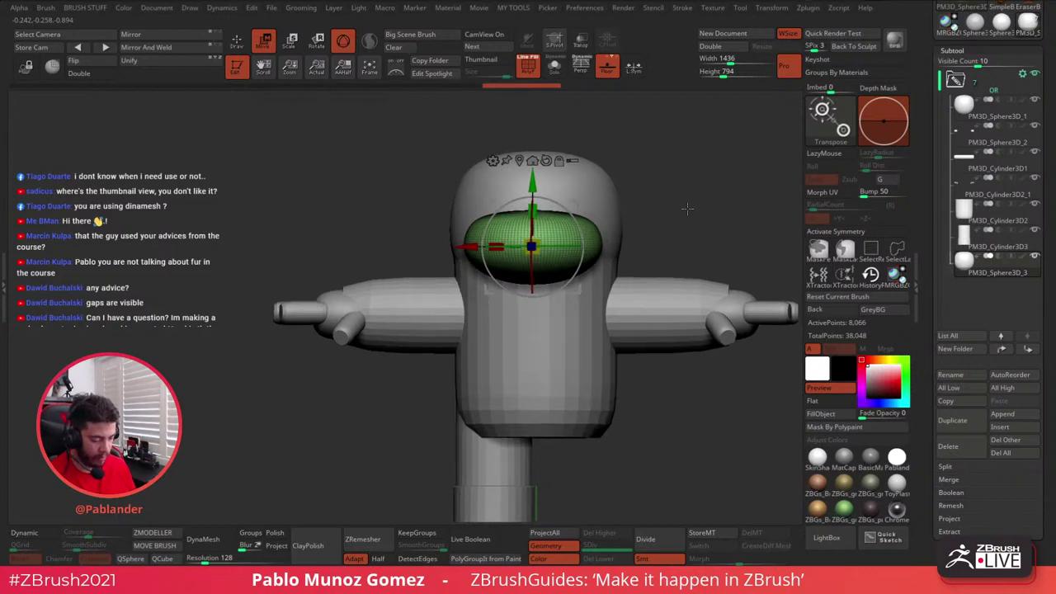
{"action": "right_click_drag", "start_coordinate": [688, 209], "coordinate": [655, 207], "text": "ctrl"}
{"action": "left_click_drag", "start_coordinate": [665, 203], "coordinate": [666, 211]}
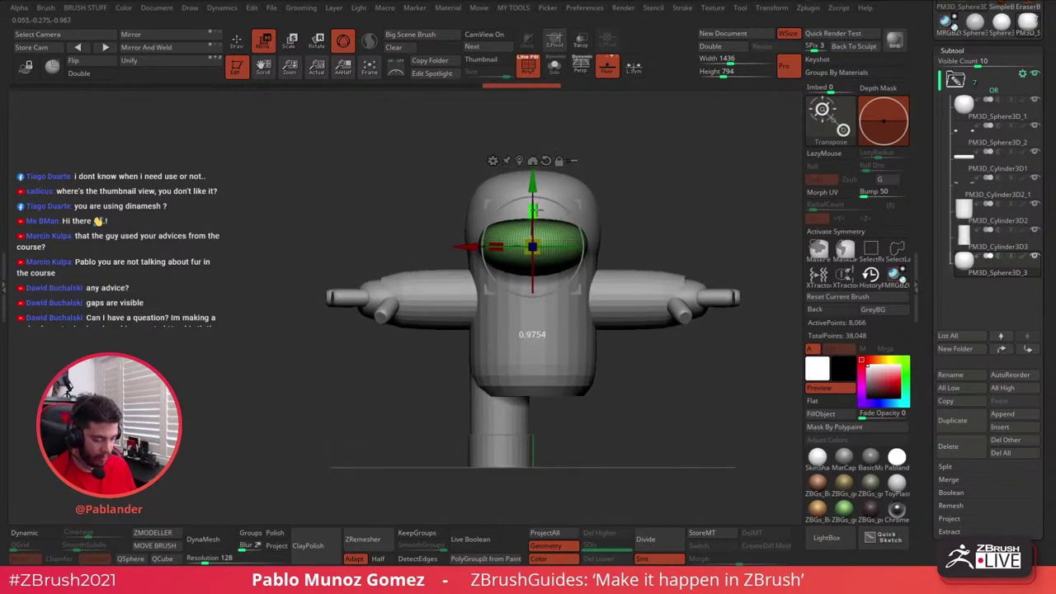
{"action": "left_click_drag", "start_coordinate": [573, 213], "coordinate": [634, 214]}
{"action": "left_click_drag", "start_coordinate": [594, 246], "coordinate": [573, 246]}
{"action": "left_click_drag", "start_coordinate": [661, 215], "coordinate": [599, 213]}
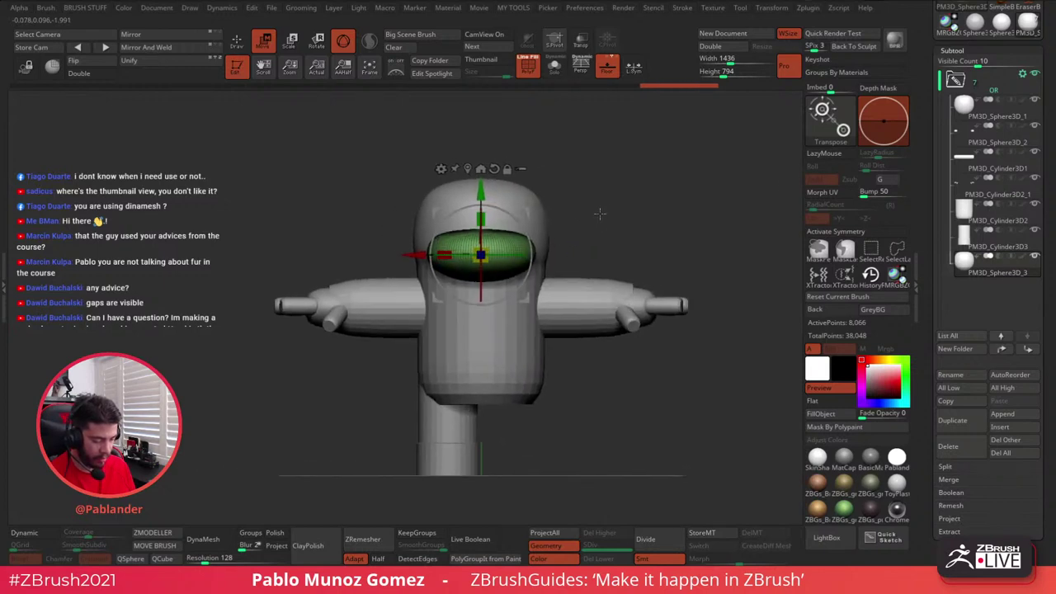
{"action": "left_click_drag", "start_coordinate": [486, 249], "coordinate": [484, 254]}
- Reshape the flattened sphere with the Taper deformer, accept the result, and hide the polyframe display
{"action": "left_click", "coordinate": [441, 169]}
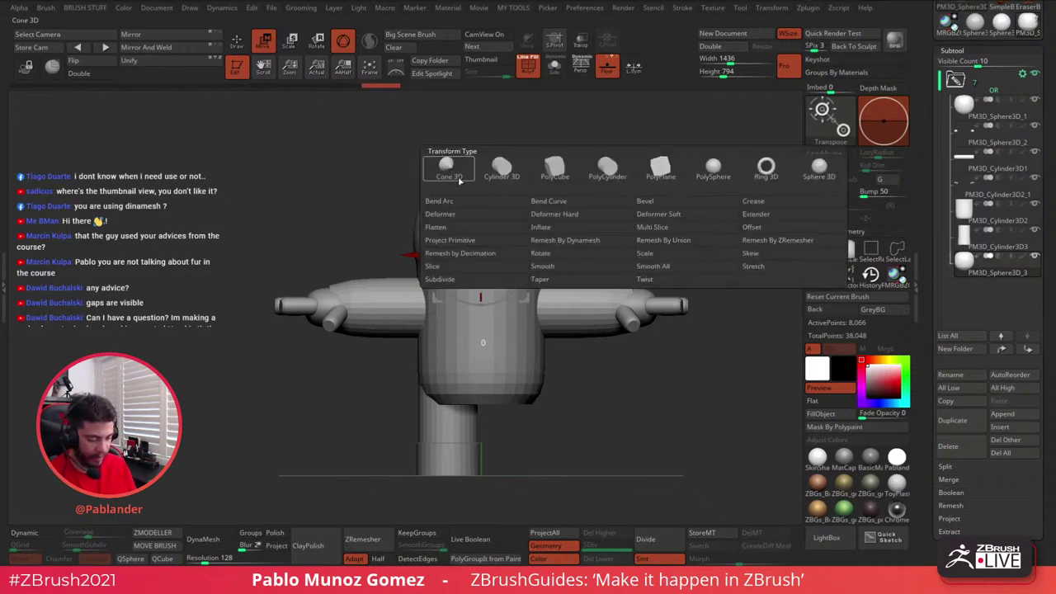
{"action": "left_click", "coordinate": [582, 269]}
{"action": "left_click_drag", "start_coordinate": [481, 222], "coordinate": [482, 212]}
{"action": "left_click_drag", "start_coordinate": [481, 286], "coordinate": [483, 296]}
{"action": "left_click", "coordinate": [442, 168]}
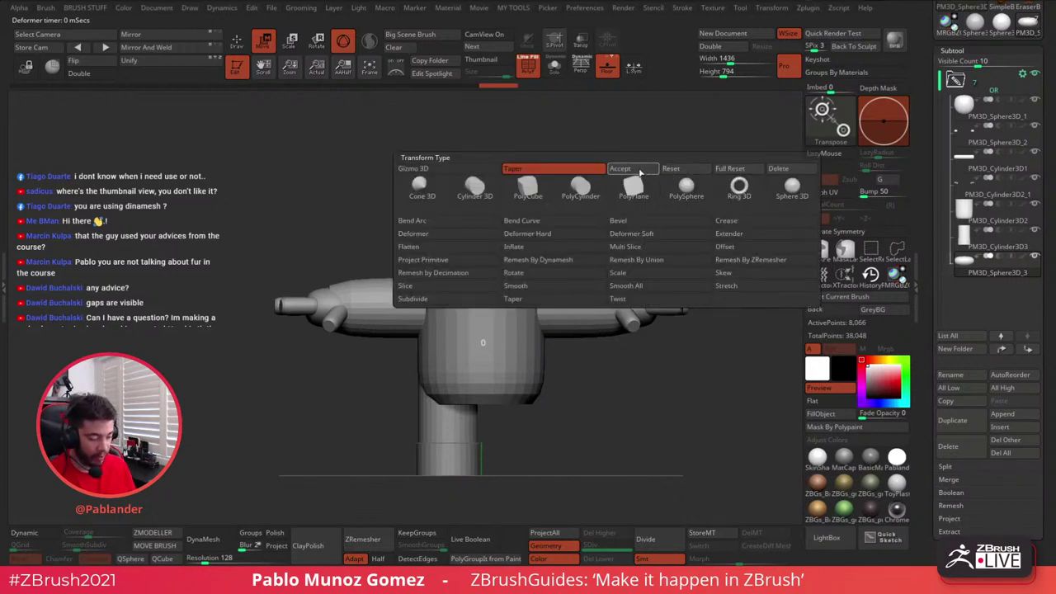
{"action": "left_click", "coordinate": [631, 178]}
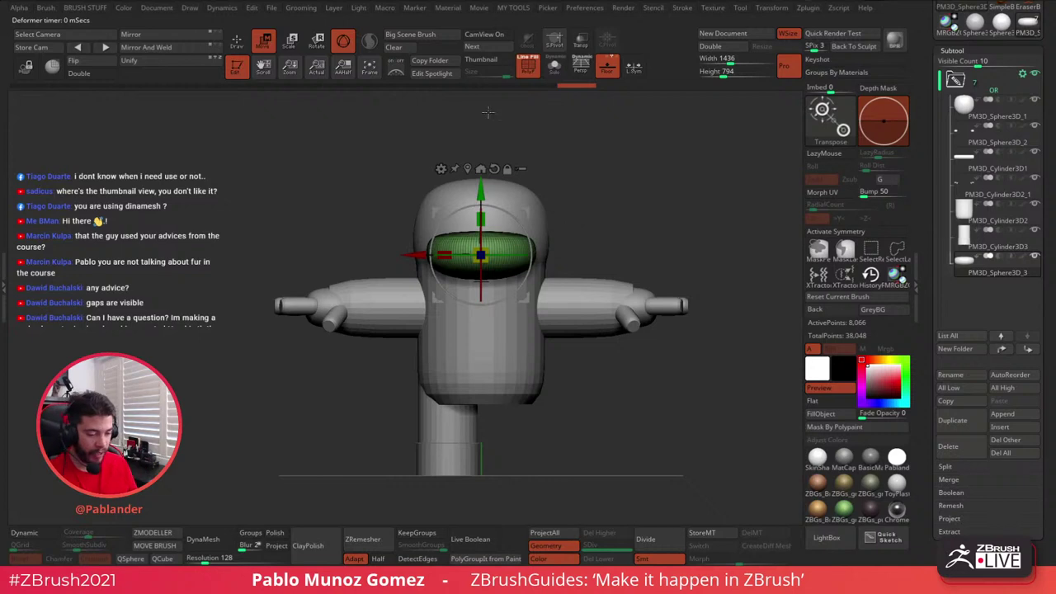
{"action": "left_click", "coordinate": [237, 43]}
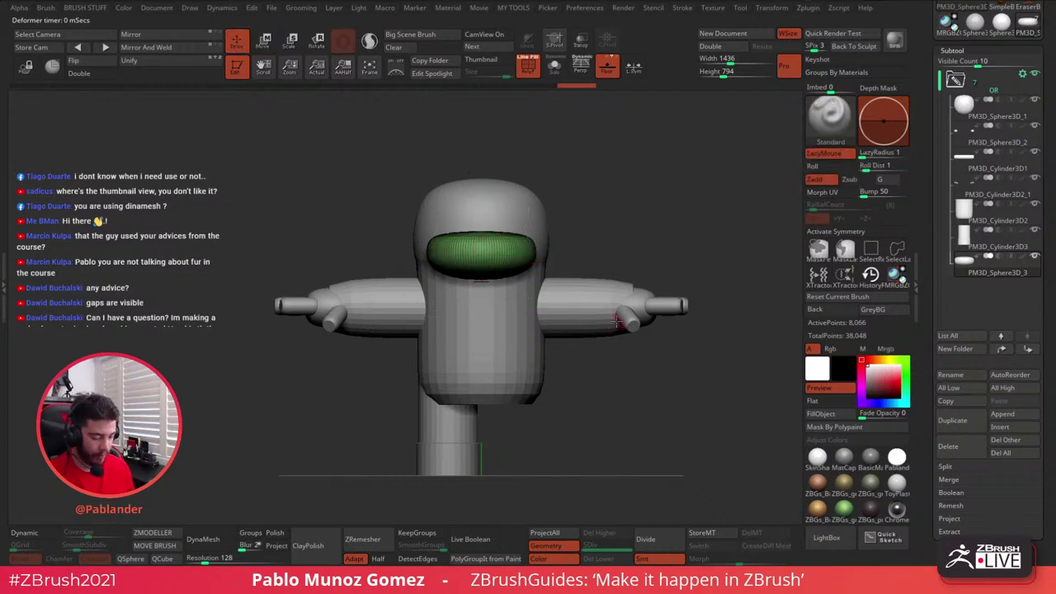
{"action": "mouse_move", "coordinate": [604, 351]}
{"action": "left_mouse_down"}
{"action": "mouse_move", "coordinate": [607, 326]}
{"action": "mouse_move", "coordinate": [587, 345]}
{"action": "left_mouse_up"}
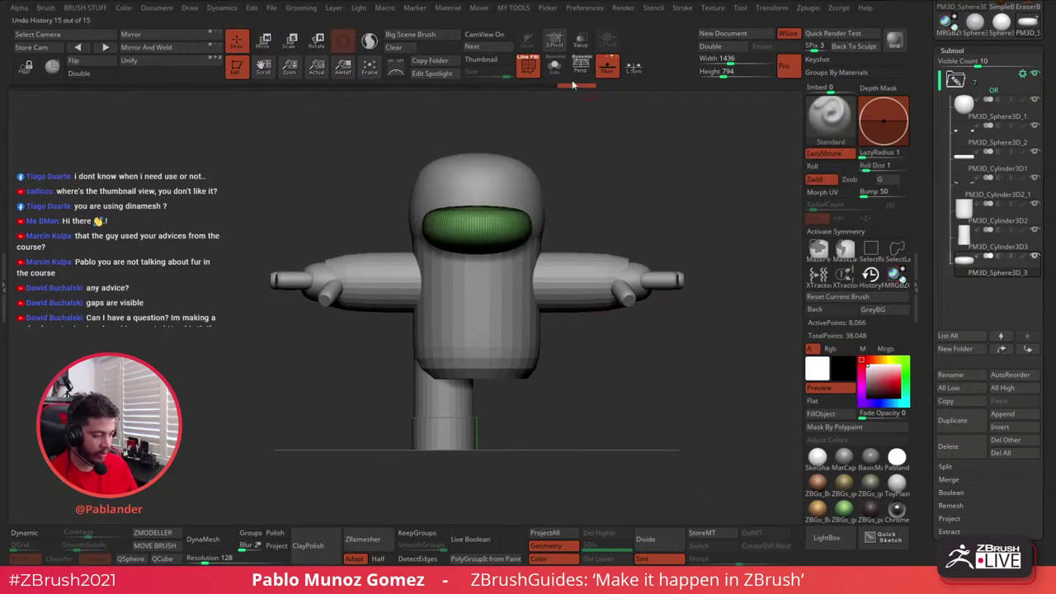
{"action": "left_click", "coordinate": [528, 66]}
- Set the flattened sphere PM3D_Sphere3D_3 to boolean subtraction and enable Live Boolean to cut a visor opening into the head
{"action": "mouse_move", "coordinate": [1007, 260]}
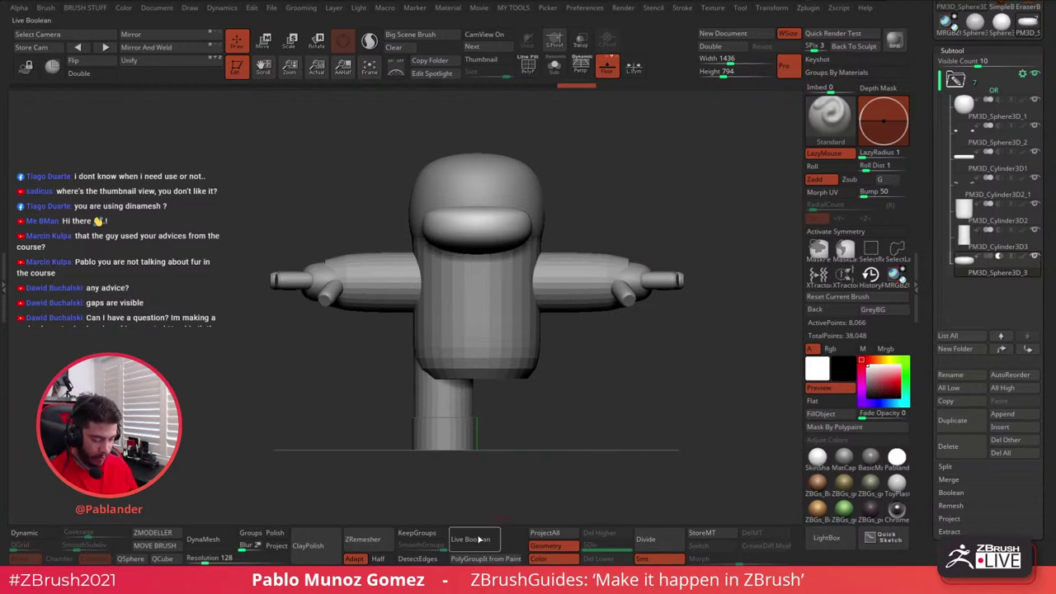
{"action": "left_click", "coordinate": [627, 10]}
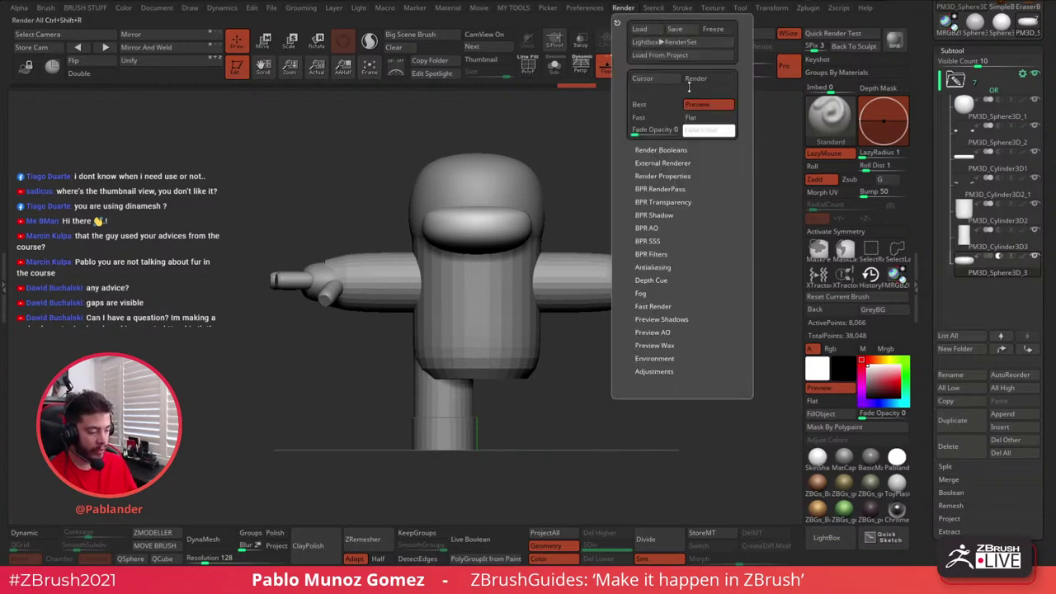
{"action": "left_click", "coordinate": [691, 150]}
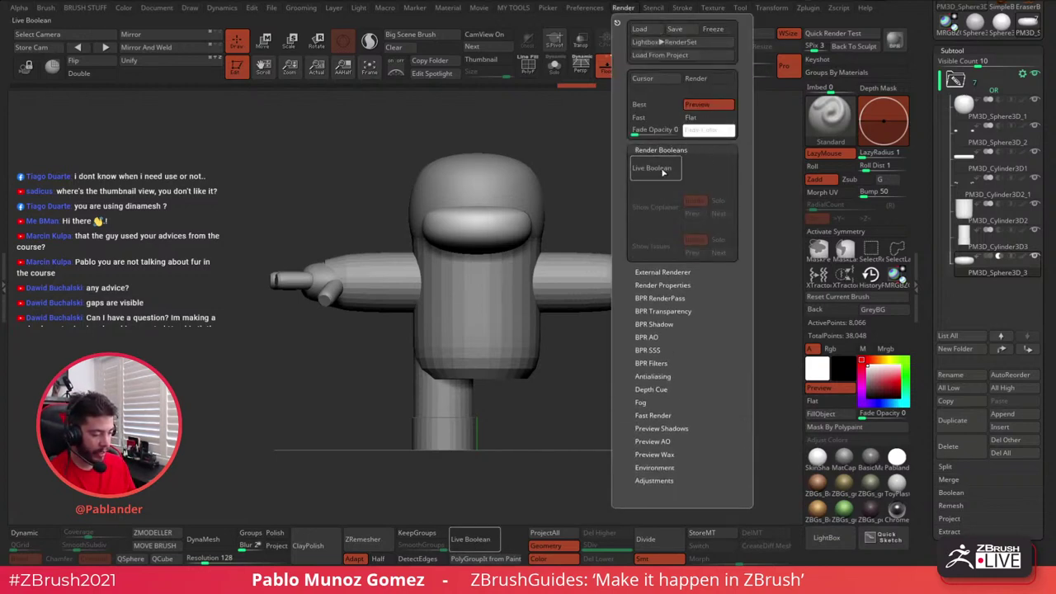
{"action": "left_click", "coordinate": [470, 539]}
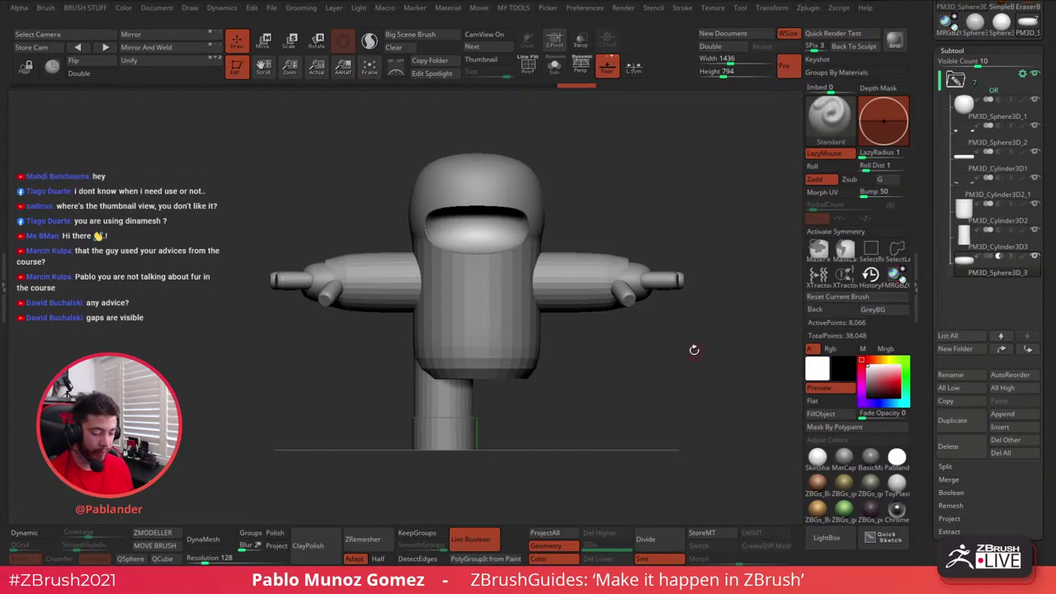
- Reduce the subtracting sphere's height to narrow the visor opening, and compare the head with Live Boolean off and on
{"action": "left_click", "coordinate": [264, 41]}
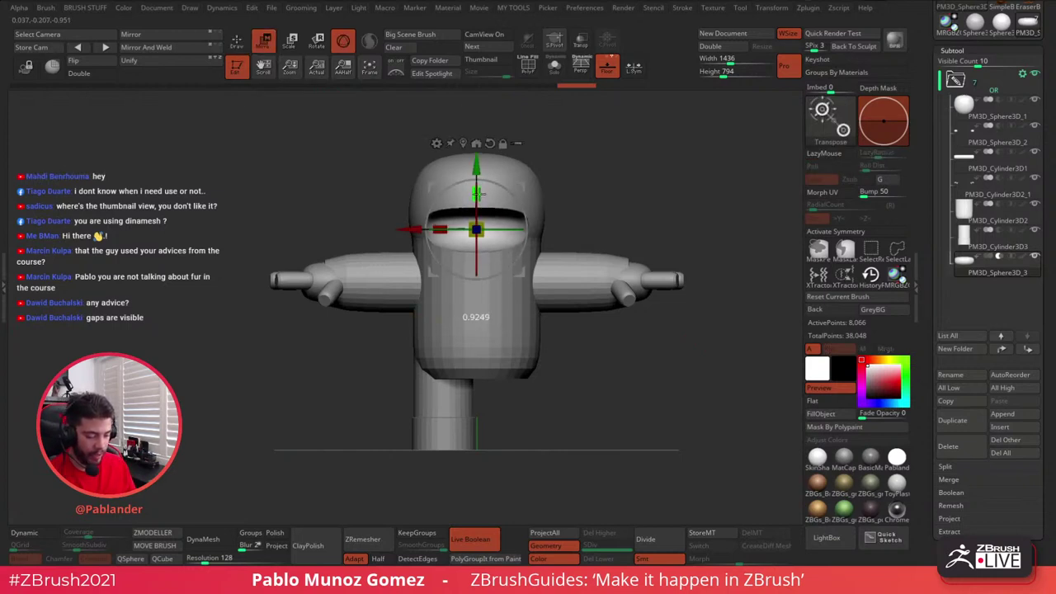
{"action": "mouse_move", "coordinate": [477, 192]}
{"action": "left_mouse_down"}
{"action": "mouse_move", "coordinate": [486, 198]}
{"action": "mouse_move", "coordinate": [484, 181]}
{"action": "mouse_move", "coordinate": [477, 193]}
{"action": "left_mouse_up"}
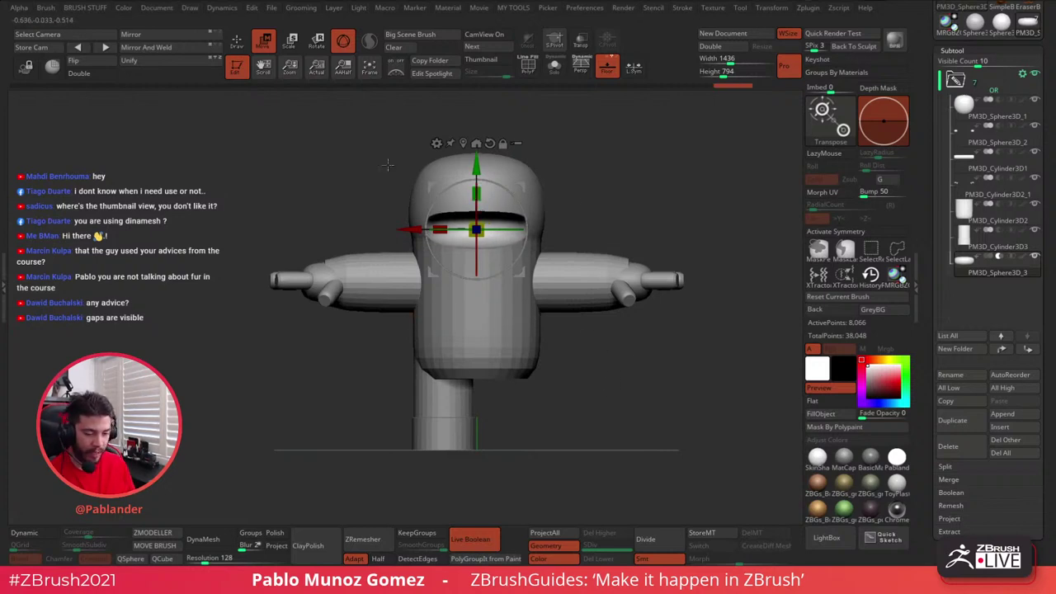
{"action": "left_click", "coordinate": [236, 39]}
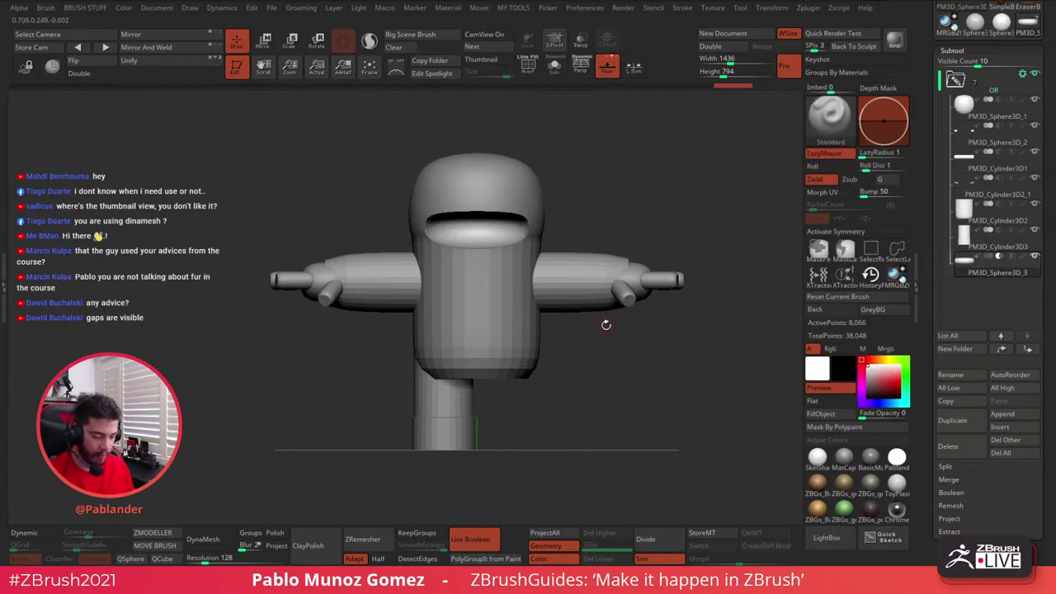
{"action": "mouse_move", "coordinate": [611, 348]}
{"action": "left_mouse_down"}
{"action": "mouse_move", "coordinate": [633, 360]}
{"action": "mouse_move", "coordinate": [643, 329]}
{"action": "mouse_move", "coordinate": [577, 355]}
{"action": "mouse_move", "coordinate": [616, 341]}
{"action": "left_mouse_up"}
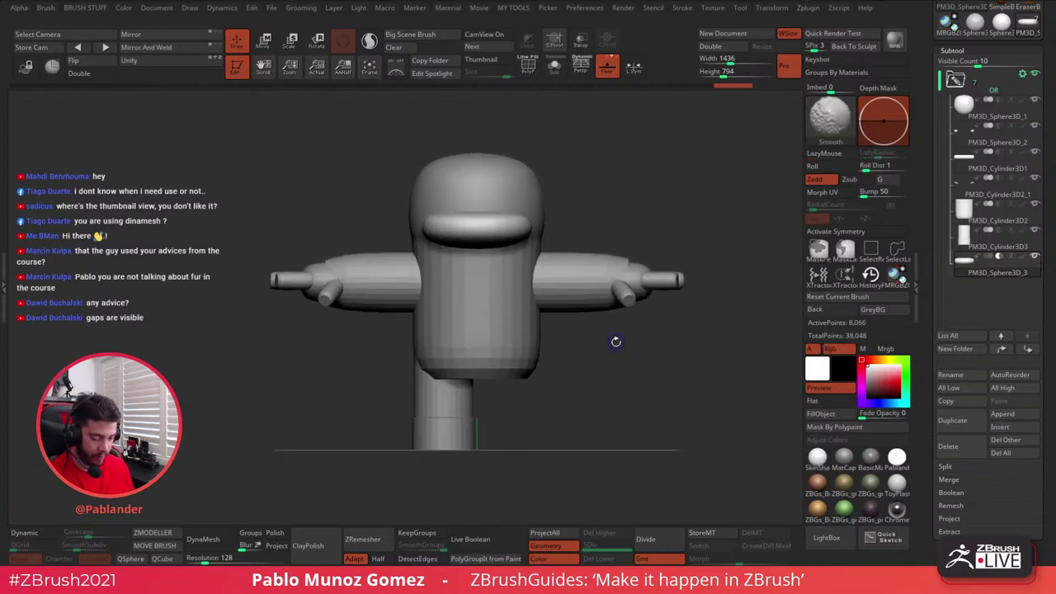
{"action": "left_click", "coordinate": [479, 539]}
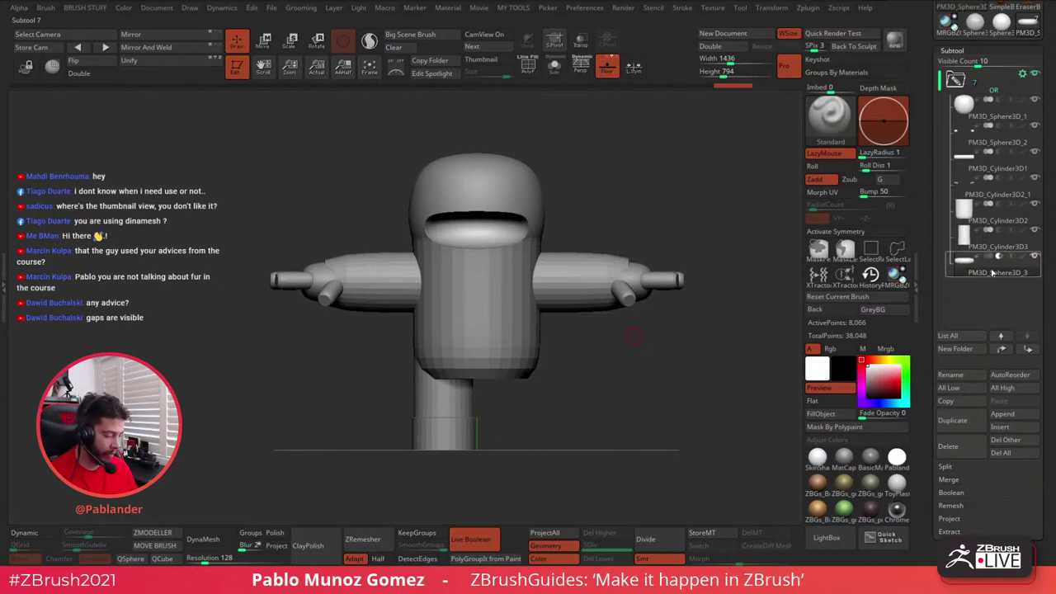
- Collapse the OR folder and review its folder actions, including Boolean Folder and Boolean With DSDiv
{"action": "mouse_move", "coordinate": [996, 160]}
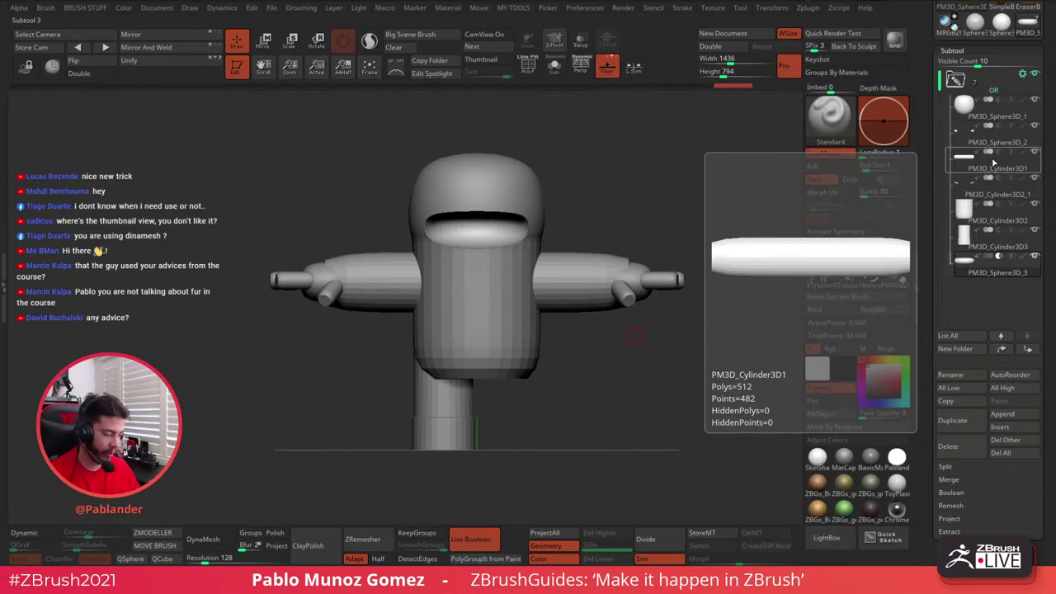
{"action": "left_click", "coordinate": [958, 80]}
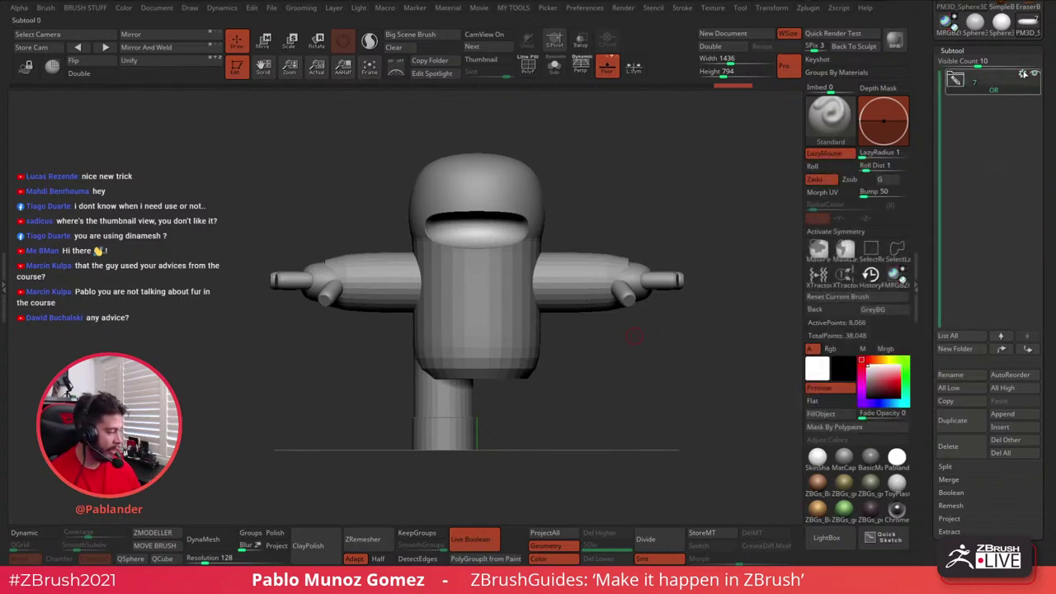
{"action": "left_click", "coordinate": [1024, 73]}
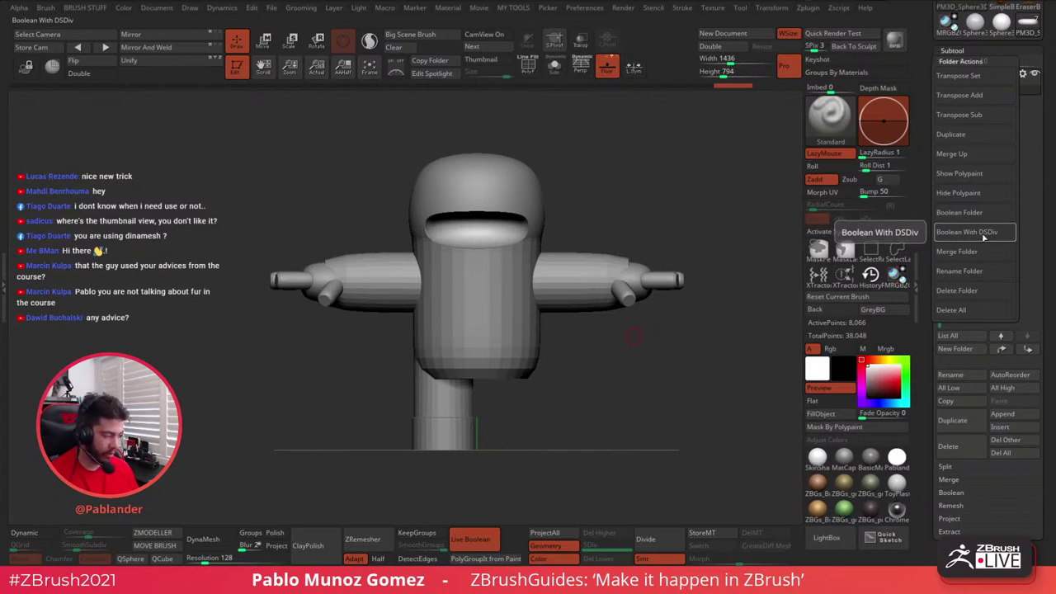
{"action": "left_click", "coordinate": [982, 235]}
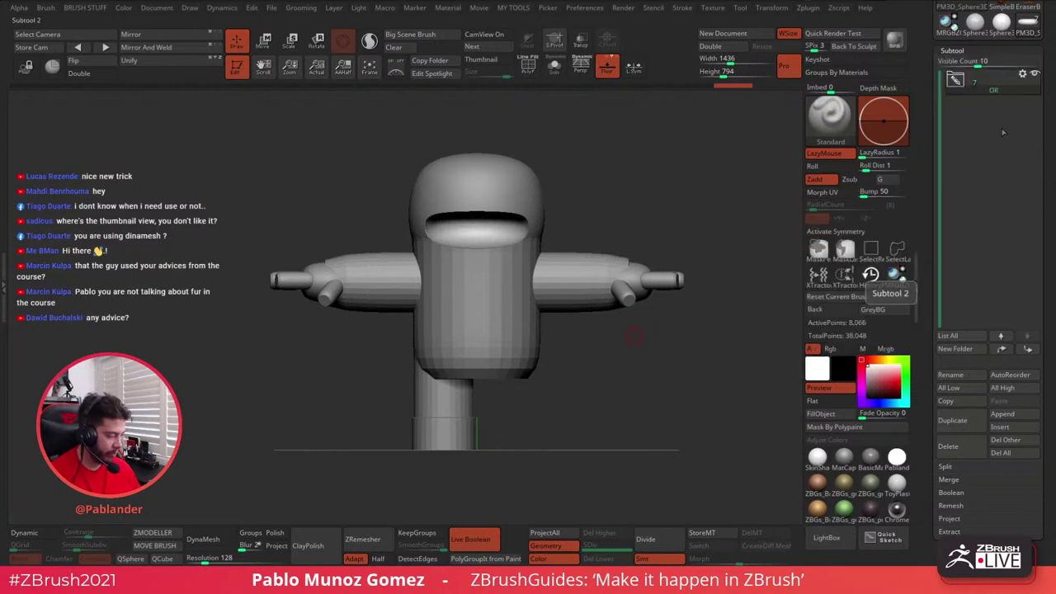
- Turn off Live Boolean and enable Dynamic Subdiv on the torso cylinder PM3D_Cylinder3D2
{"action": "left_click", "coordinate": [482, 538]}
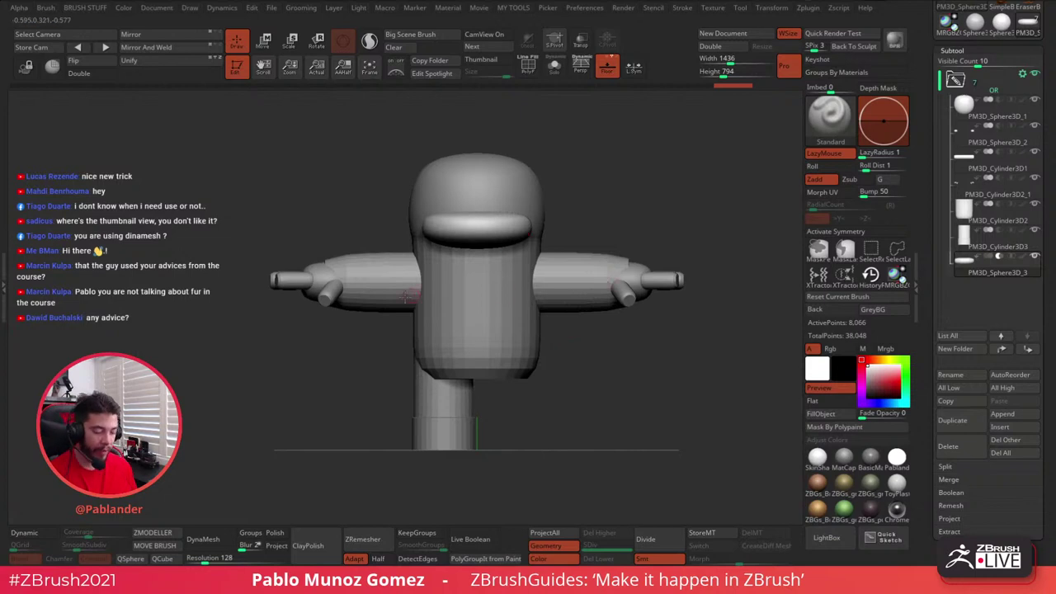
{"action": "left_click", "coordinate": [515, 324], "text": "alt"}
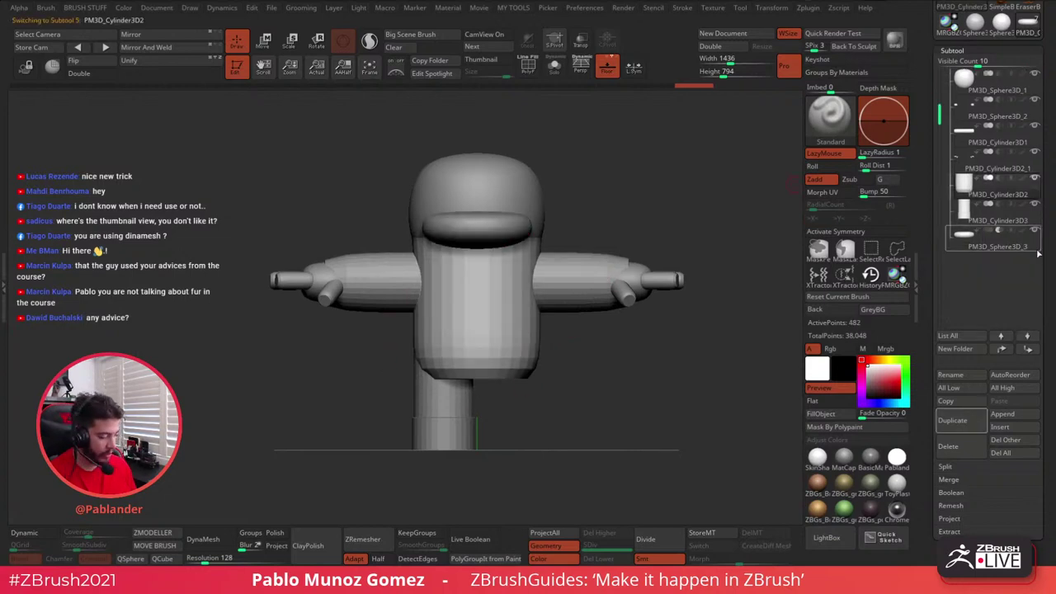
{"action": "left_click_drag", "start_coordinate": [929, 400], "coordinate": [933, 291]}
{"action": "left_click", "coordinate": [960, 197]}
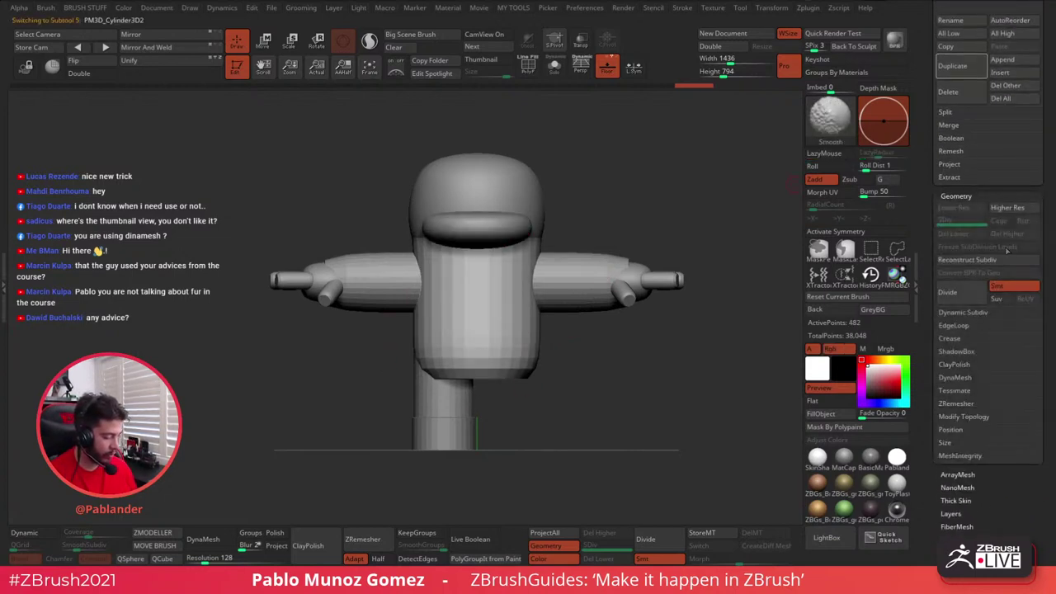
{"action": "left_click", "coordinate": [974, 313]}
{"action": "left_click", "coordinate": [958, 326]}
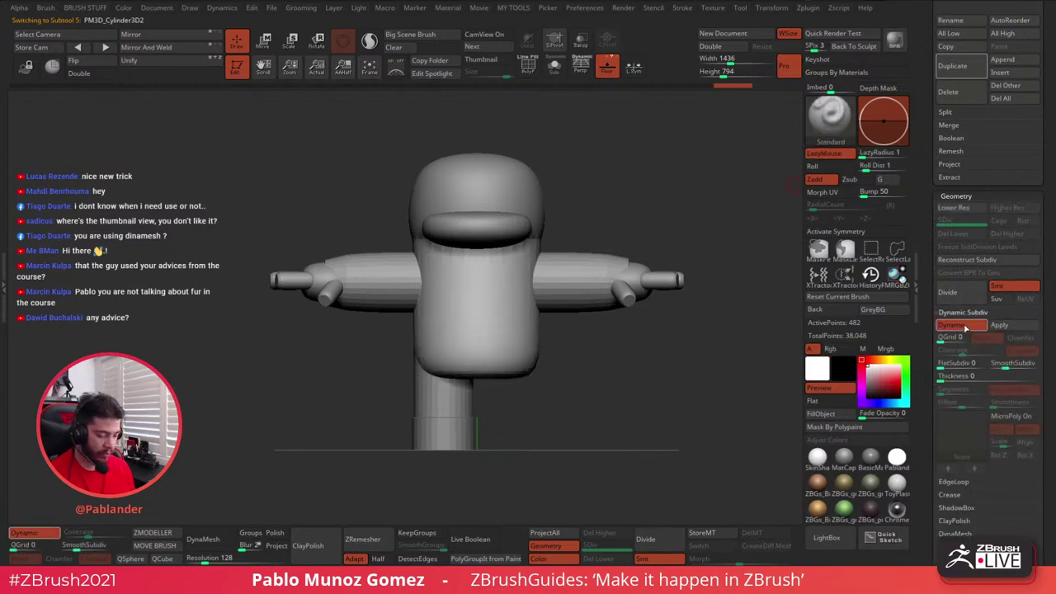
{"action": "key", "text": "x"}
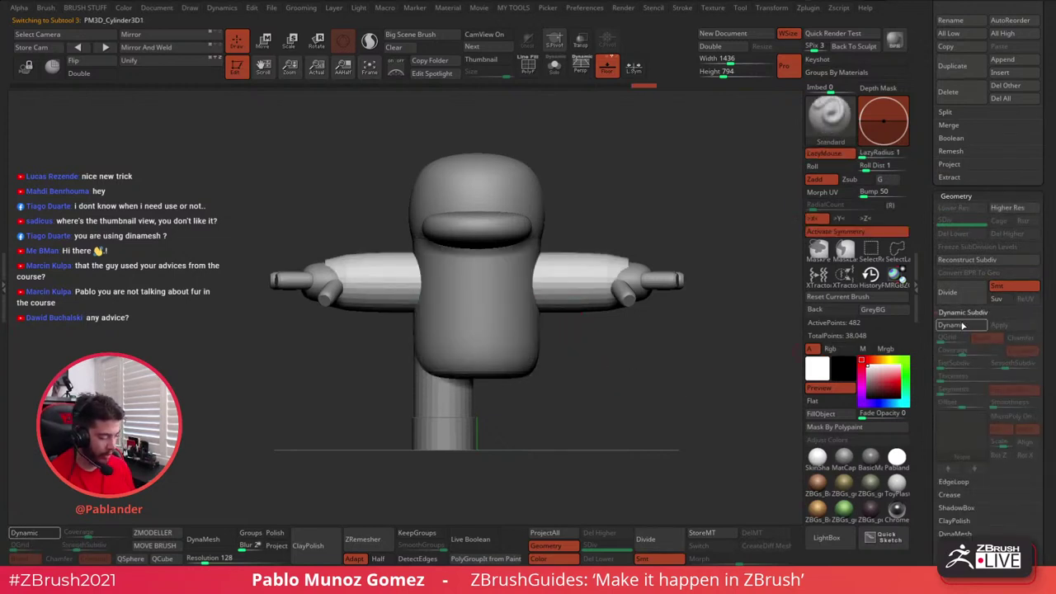
- Enable Dynamic Subdiv on the arm cylinders, the leg cylinder PM3D_Cylinder3D3 and the finger cylinders PM3D_Cylinder3D2_1
{"action": "left_click", "coordinate": [458, 401], "text": "alt"}
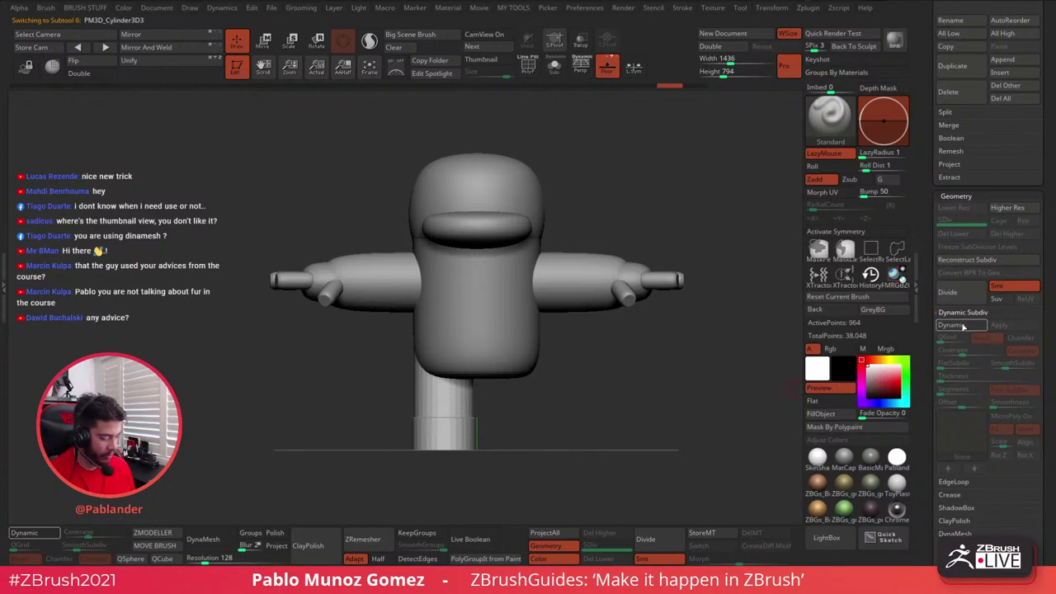
{"action": "left_click", "coordinate": [652, 283], "text": "alt"}
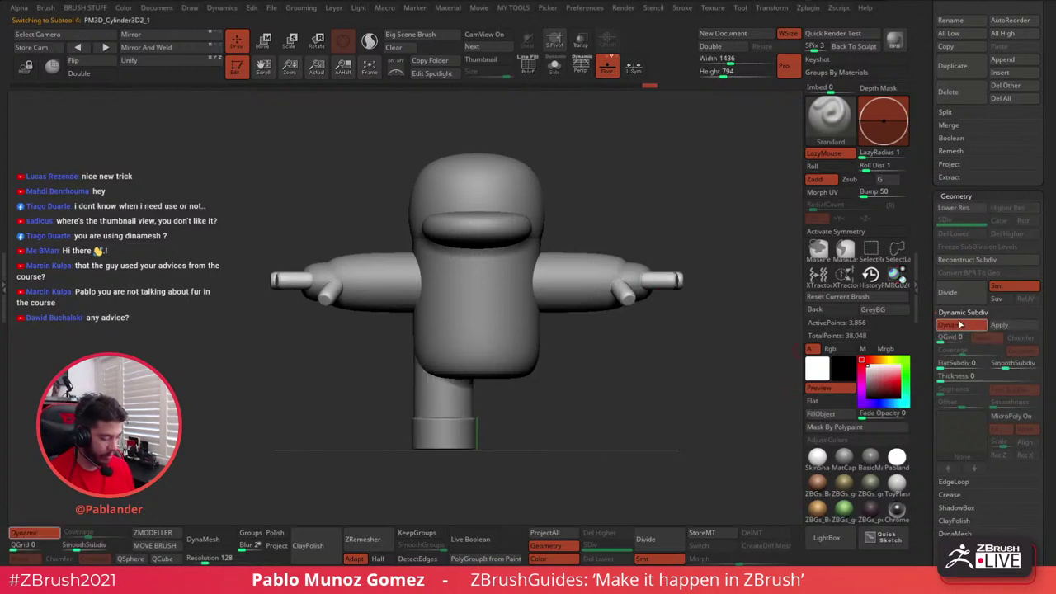
{"action": "left_click_drag", "start_coordinate": [688, 325], "coordinate": [681, 351]}
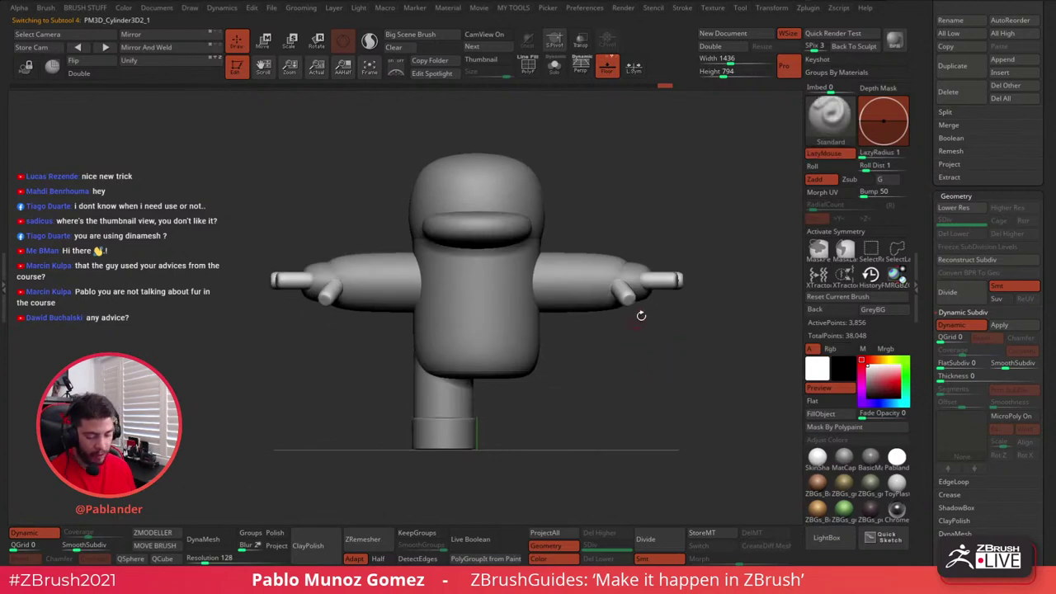
{"action": "left_click_drag", "start_coordinate": [683, 323], "coordinate": [689, 355]}
- Combine the collapsed OR folder's subtools into one new mesh with the Boolean With DSDiv folder action
{"action": "left_click_drag", "start_coordinate": [930, 207], "coordinate": [942, 142]}
{"action": "left_click", "coordinate": [956, 145]}
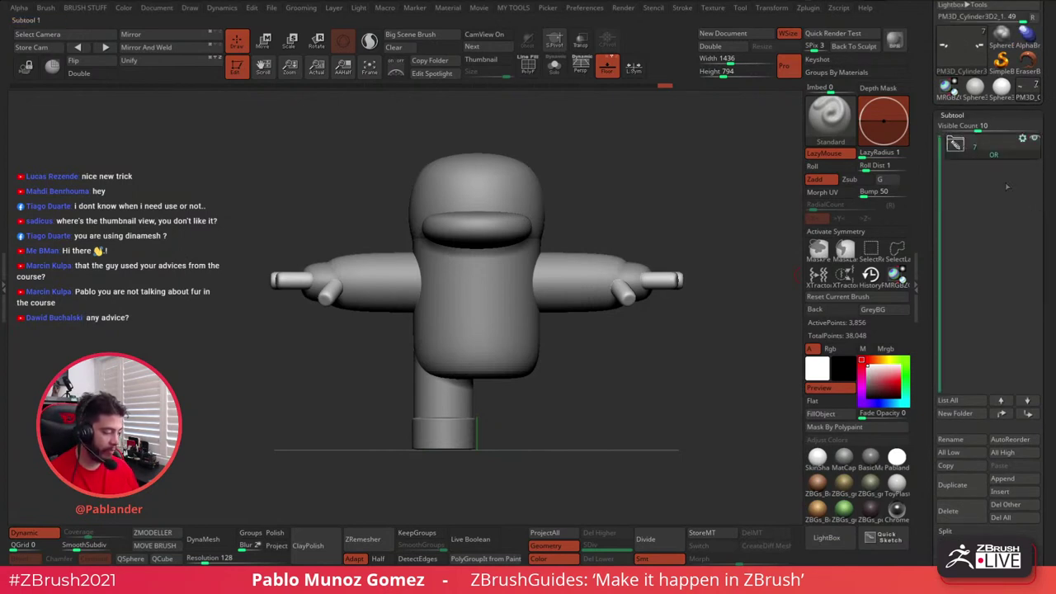
{"action": "left_click", "coordinate": [1024, 138]}
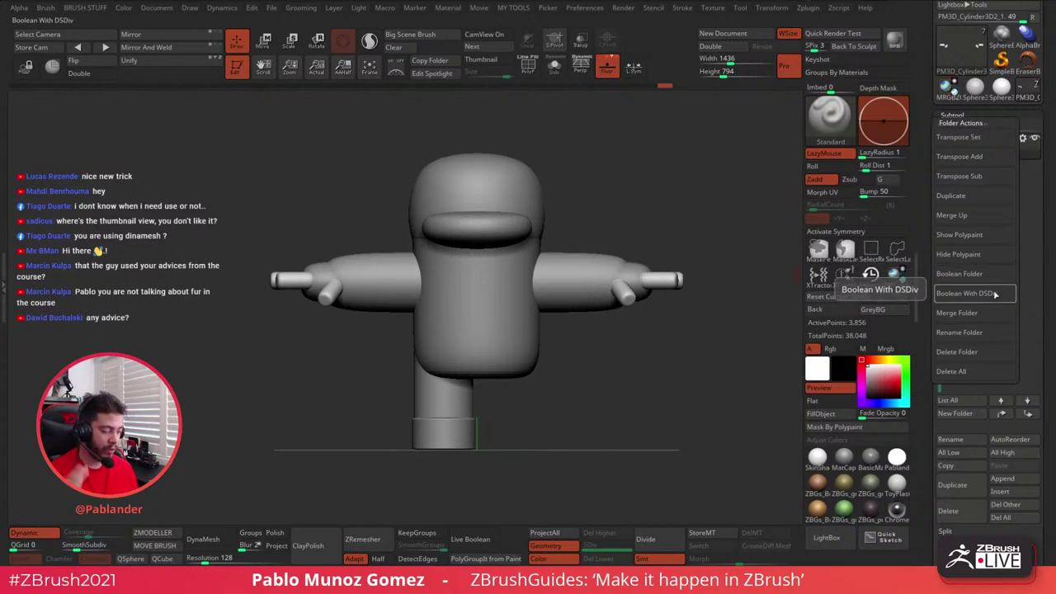
{"action": "left_click", "coordinate": [995, 294]}
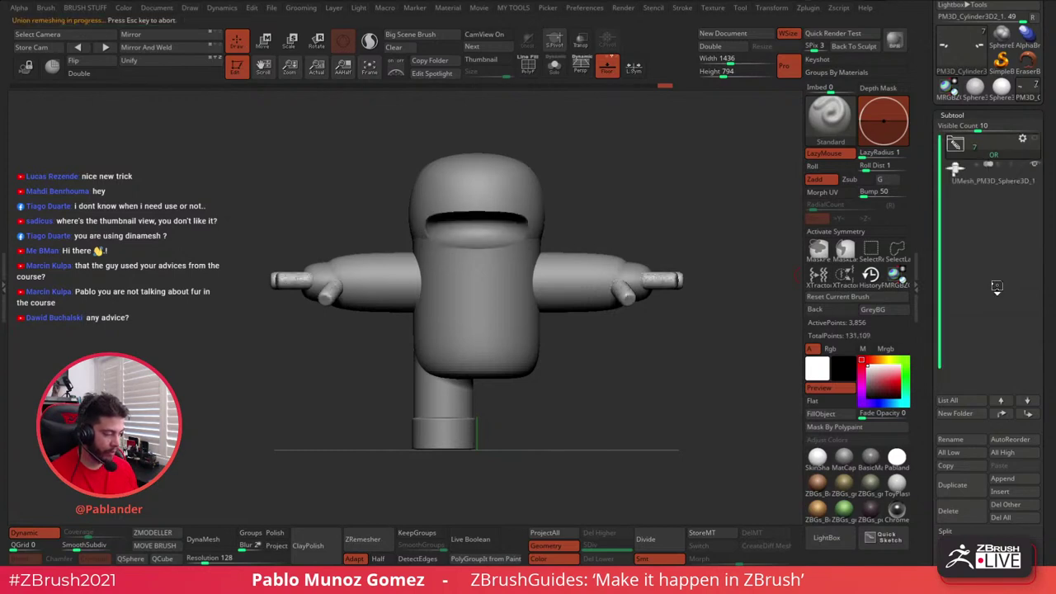
- Check the OR folder's contents, select the merged mesh UMesh_PM3D_Sphere3D_1 with the folder collapsed, and display its wireframe and polygroups
{"action": "left_click", "coordinate": [1008, 145]}
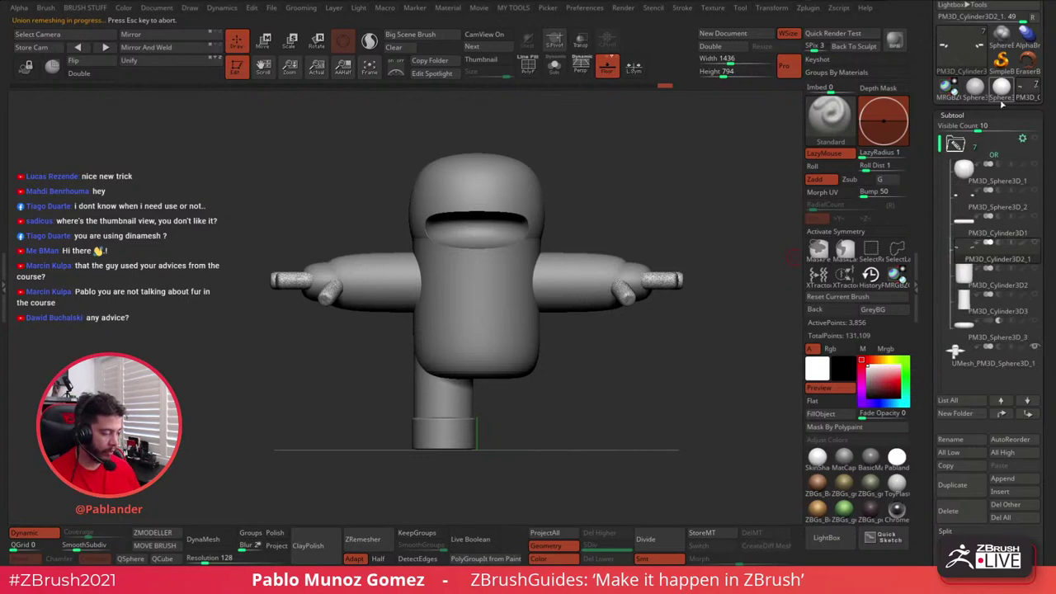
{"action": "mouse_move", "coordinate": [1030, 144]}
{"action": "left_click", "coordinate": [967, 147]}
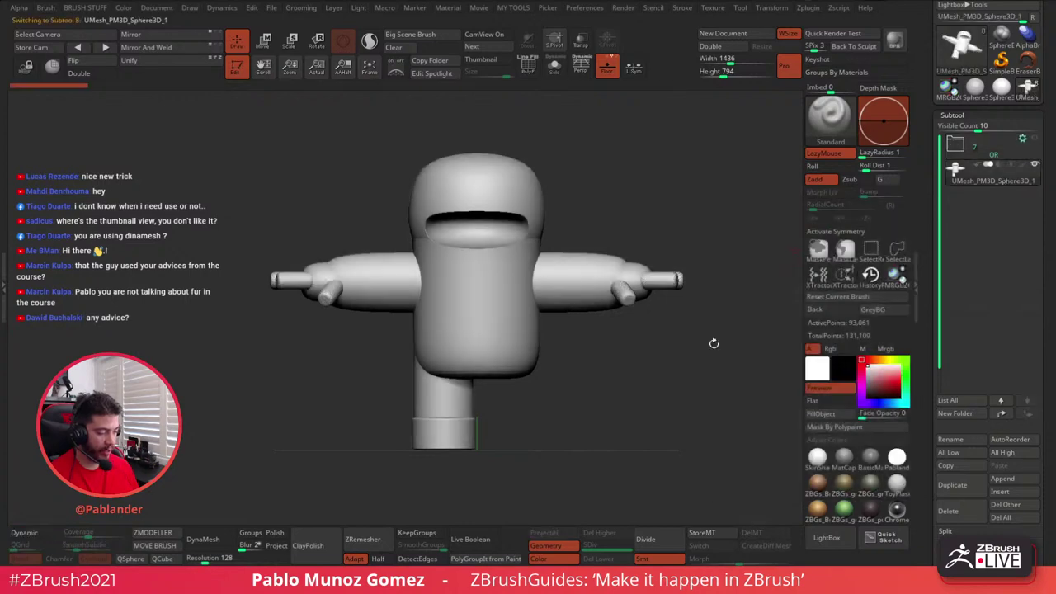
{"action": "key", "text": "shift+f"}
{"action": "mouse_move", "coordinate": [637, 186]}
{"action": "left_mouse_down"}
{"action": "mouse_move", "coordinate": [614, 169]}
{"action": "mouse_move", "coordinate": [637, 201]}
{"action": "left_mouse_up"}
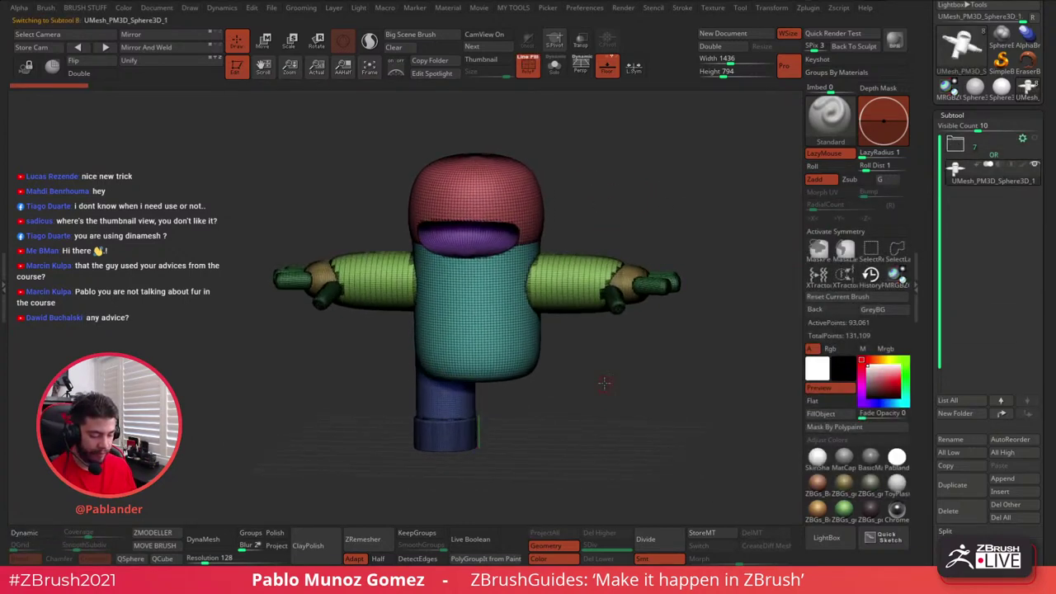
{"action": "left_click_drag", "start_coordinate": [599, 384], "coordinate": [600, 366], "text": "shift"}
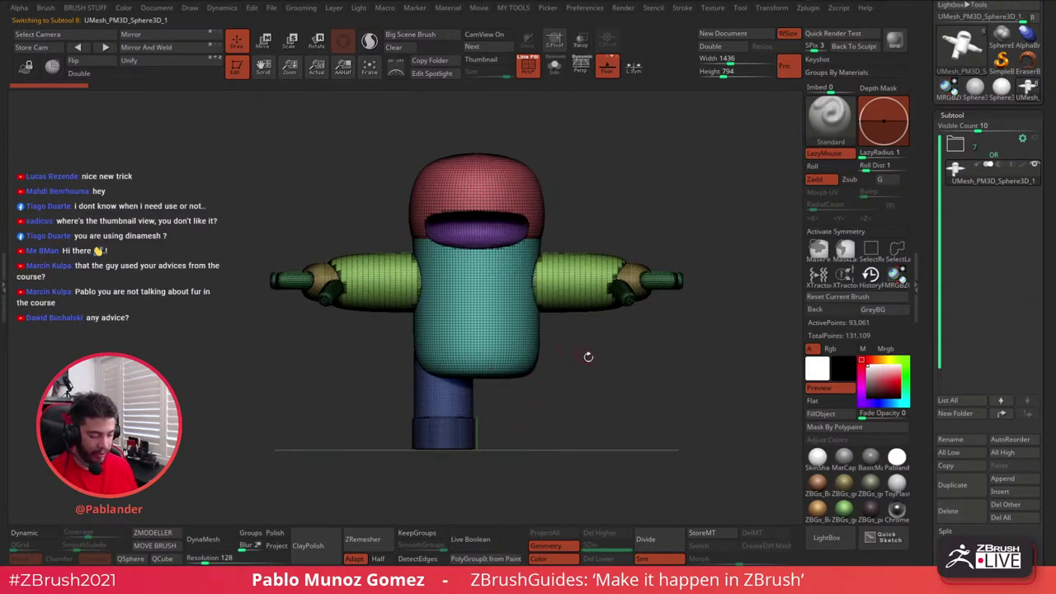
{"action": "left_click_drag", "start_coordinate": [604, 325], "coordinate": [617, 345]}
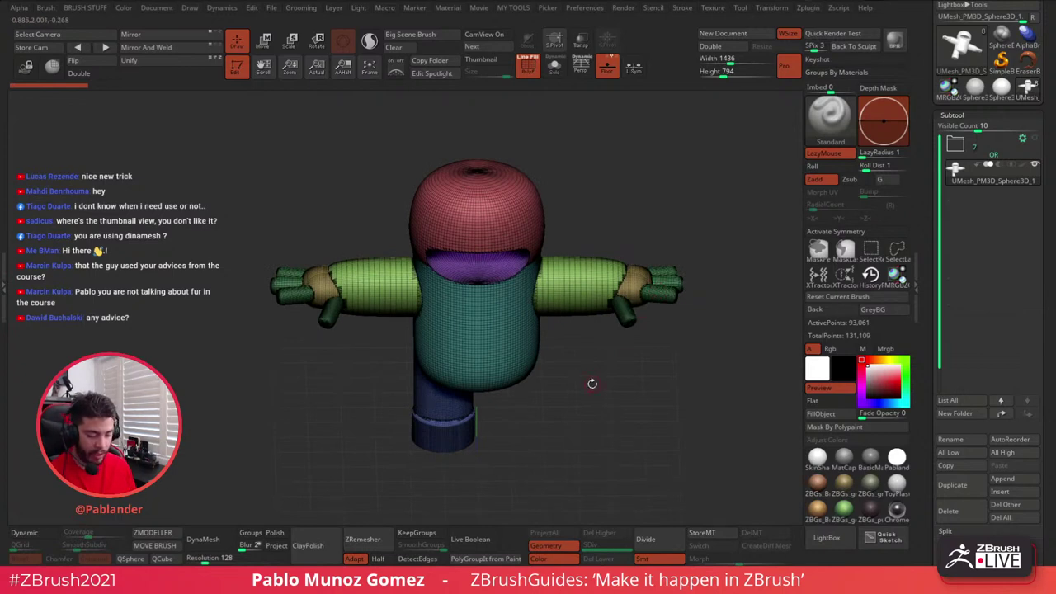
{"action": "left_click_drag", "start_coordinate": [592, 382], "coordinate": [591, 370], "text": "shift"}
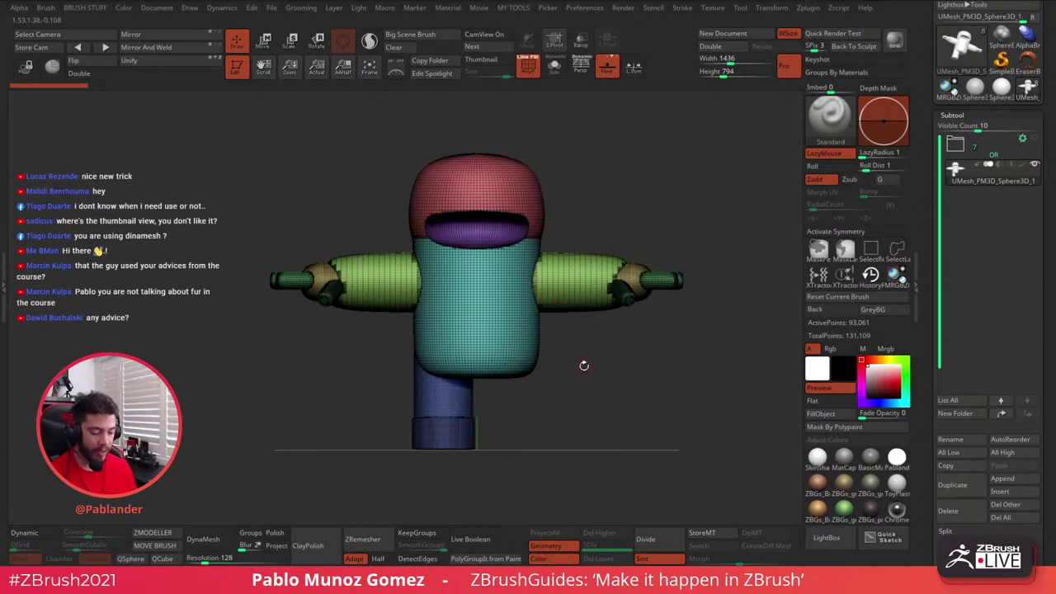
- Duplicate the merged mesh UMesh_PM3D_Sphere3D_1 and select the copy to work on
{"action": "mouse_move", "coordinate": [603, 373]}
{"action": "left_mouse_down"}
{"action": "mouse_move", "coordinate": [587, 381]}
{"action": "mouse_move", "coordinate": [591, 366]}
{"action": "left_mouse_up"}
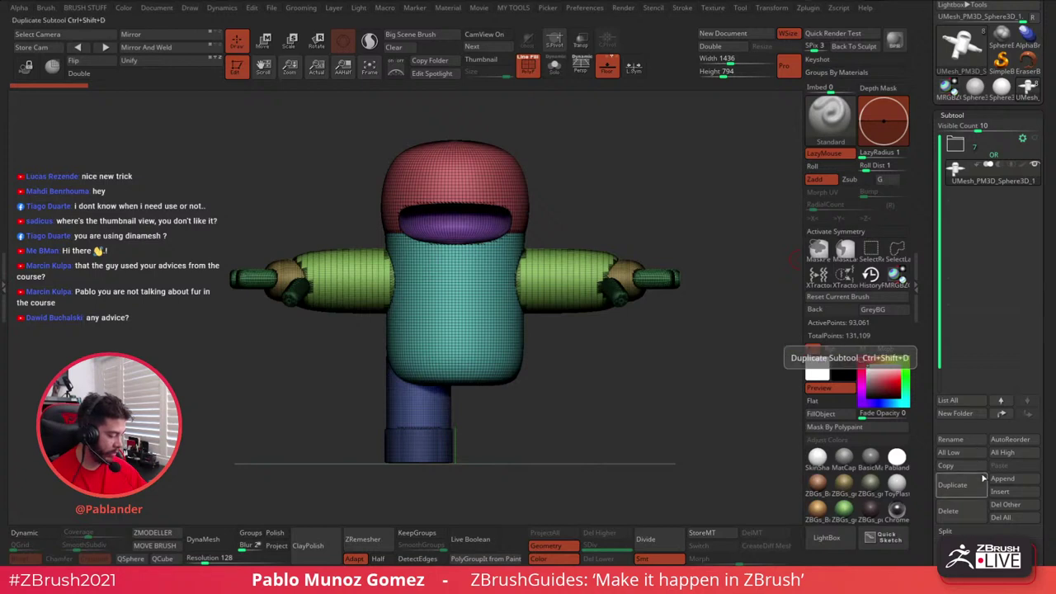
{"action": "left_click", "coordinate": [955, 485]}
{"action": "left_click", "coordinate": [1036, 165]}
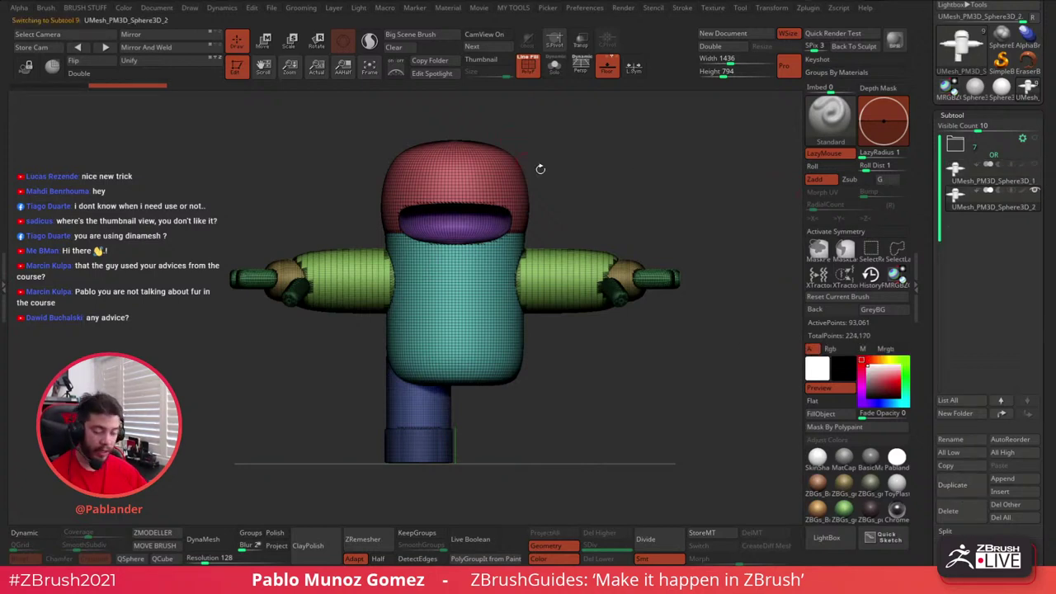
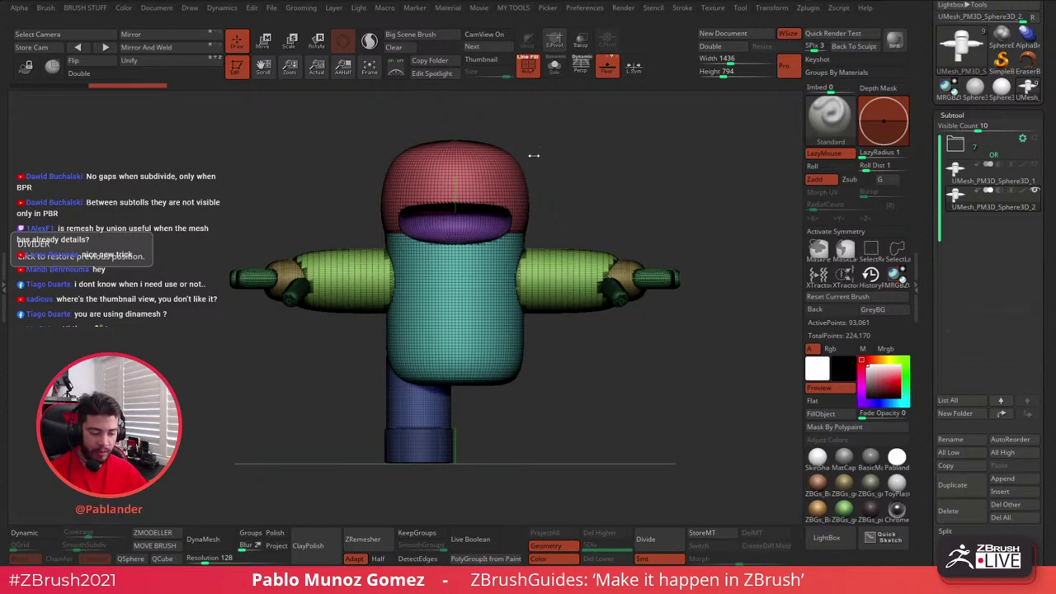
- Isolate one half of the duplicated mesh to examine its interior where the parts join, and restore full visibility
{"action": "left_click_drag", "start_coordinate": [583, 163], "coordinate": [548, 145], "text": "alt"}
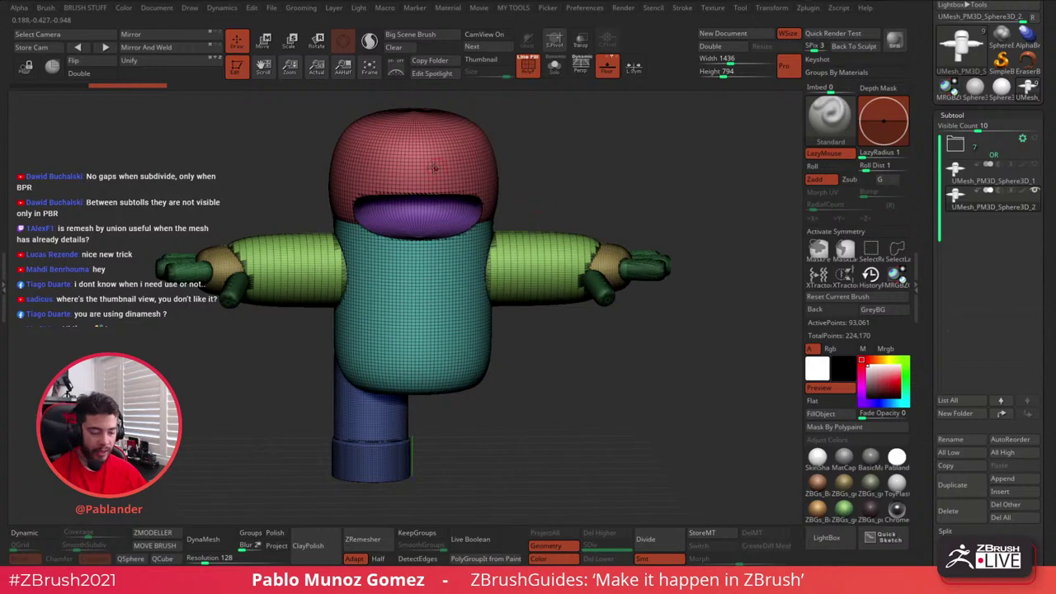
{"action": "mouse_move", "coordinate": [64, 113]}
{"action": "left_mouse_down", "text": "ctrl+shift"}
{"action": "mouse_move", "coordinate": [344, 500]}
{"action": "mouse_move", "coordinate": [385, 521]}
{"action": "left_mouse_up", "text": "ctrl+shift"}
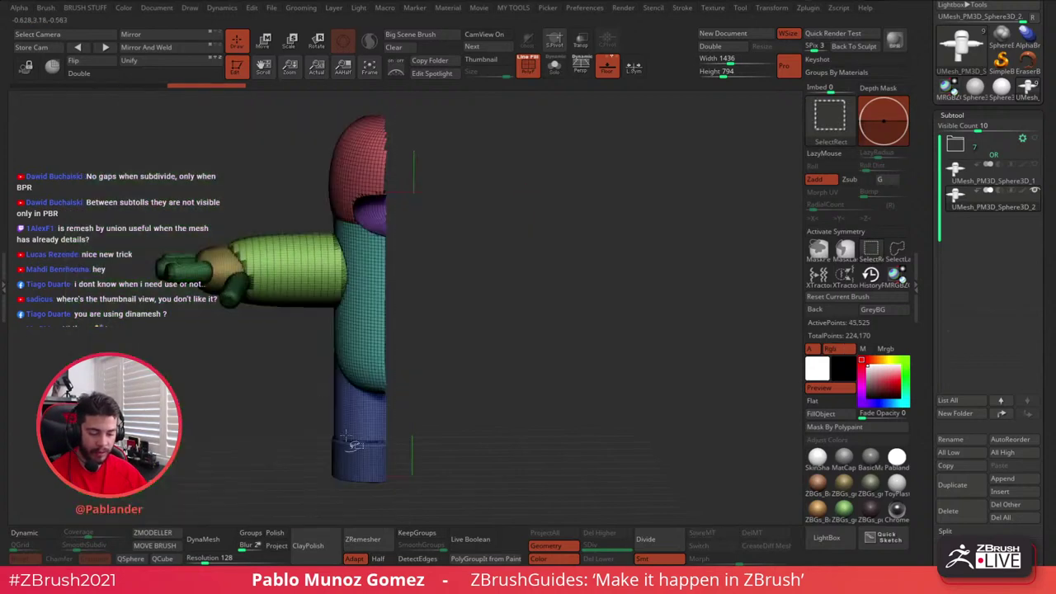
{"action": "mouse_move", "coordinate": [572, 213]}
{"action": "left_mouse_down"}
{"action": "mouse_move", "coordinate": [499, 207]}
{"action": "mouse_move", "coordinate": [427, 240]}
{"action": "left_mouse_up"}
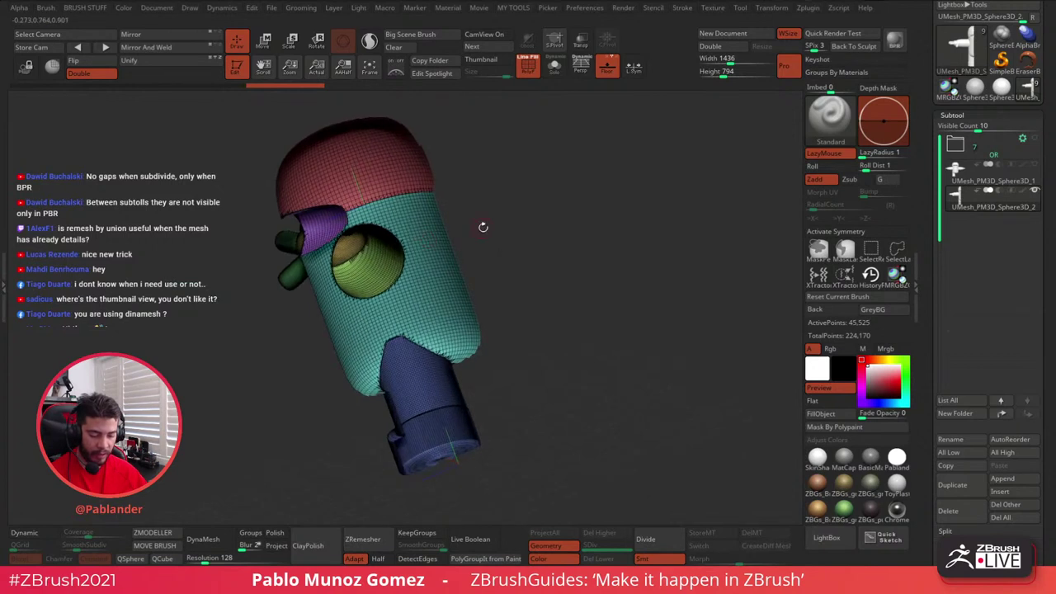
{"action": "left_click_drag", "start_coordinate": [486, 219], "coordinate": [375, 219]}
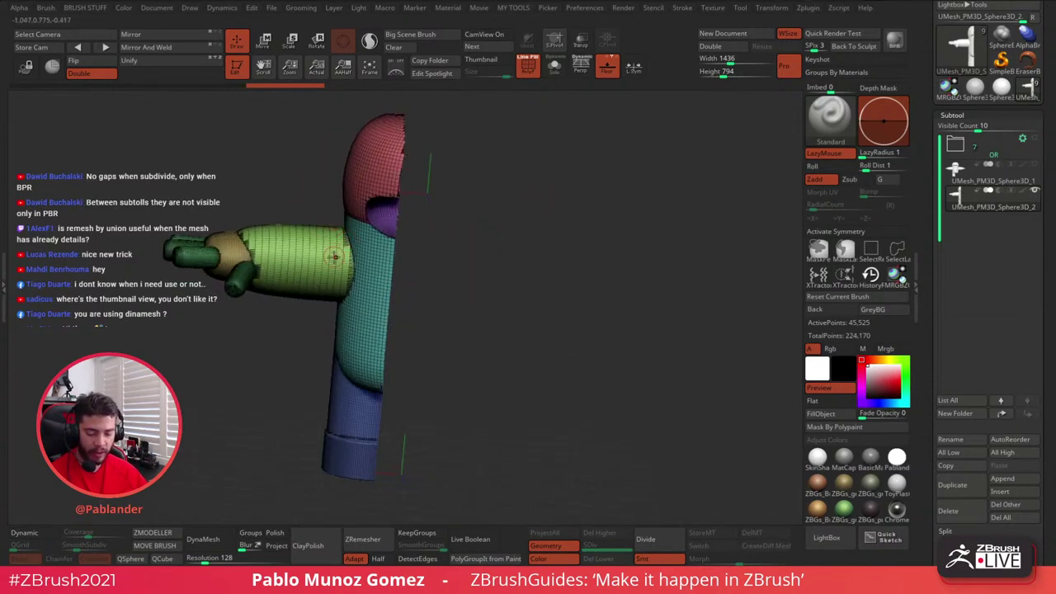
{"action": "left_click_drag", "start_coordinate": [552, 272], "coordinate": [589, 236], "text": "shift"}
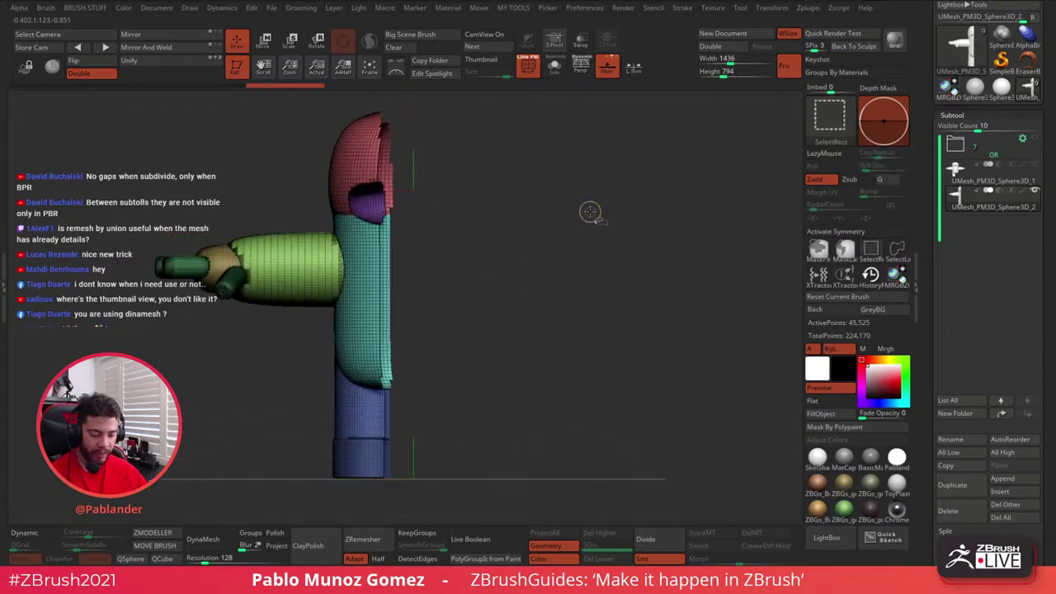
{"action": "left_click", "coordinate": [590, 212], "text": "ctrl+shift"}
{"action": "mouse_move", "coordinate": [484, 204]}
{"action": "right_mouse_down", "text": "alt"}
{"action": "mouse_move", "coordinate": [557, 199]}
{"action": "mouse_move", "coordinate": [499, 224]}
{"action": "right_mouse_up", "text": "alt"}
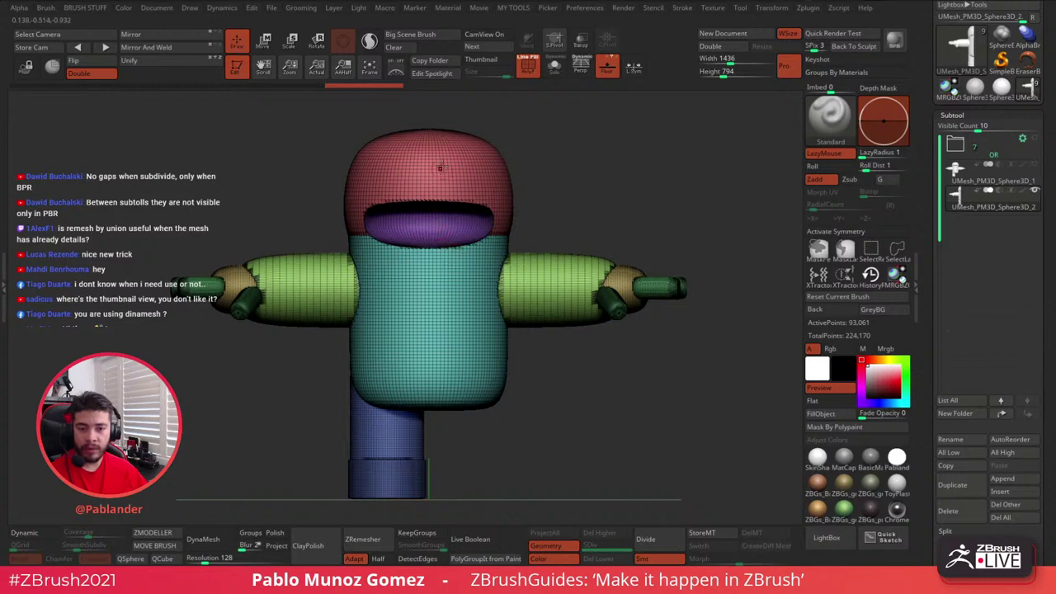
- Look up the Thumbnail preferences and toggle the silhouette thumbnail view on and off
{"action": "left_click", "coordinate": [582, 13]}
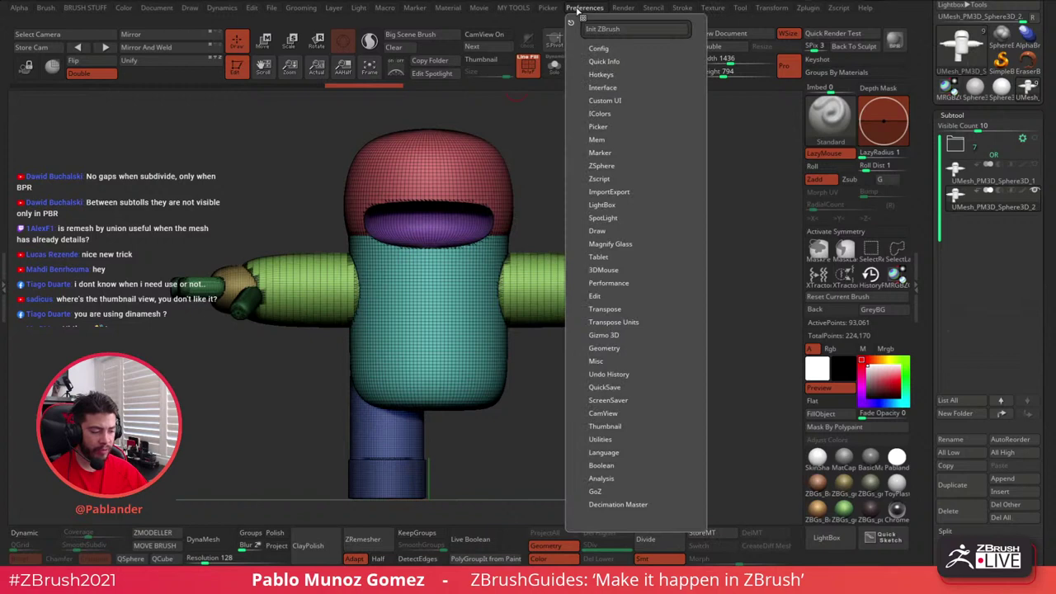
{"action": "left_click", "coordinate": [606, 426]}
{"action": "left_click", "coordinate": [615, 443]}
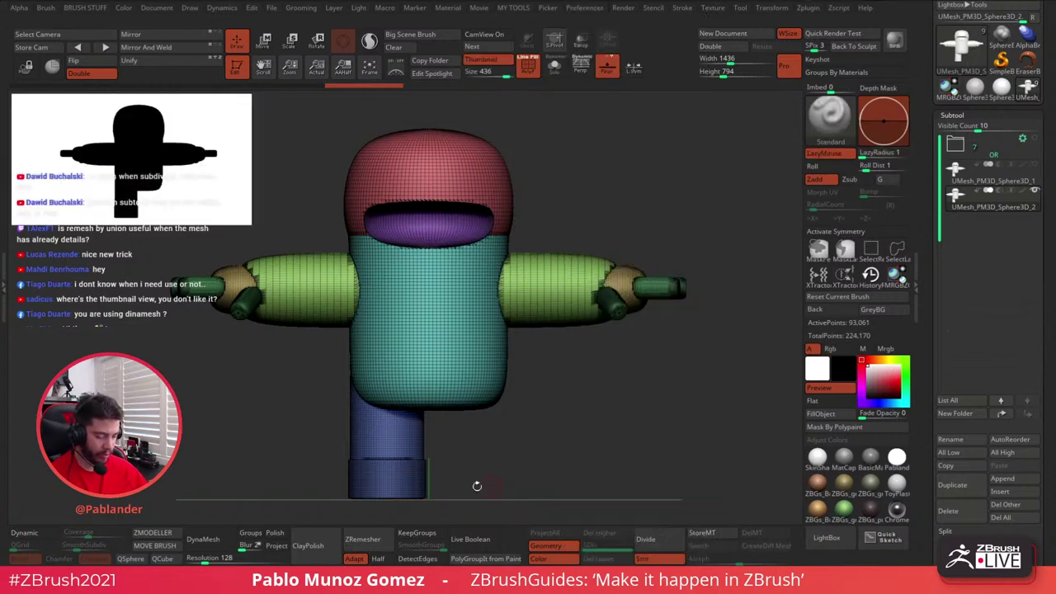
{"action": "left_click", "coordinate": [481, 59]}
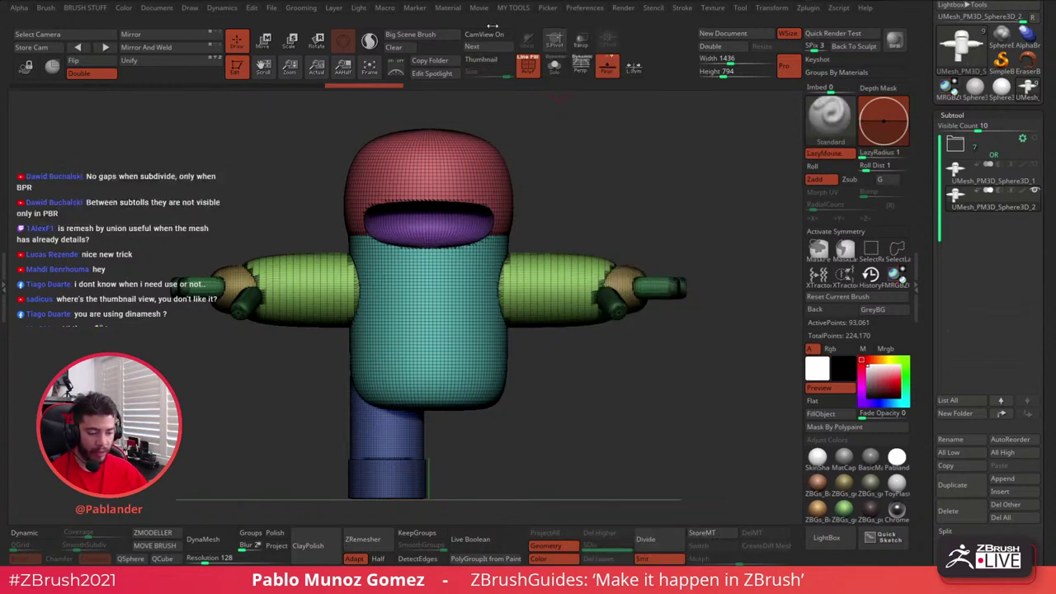
{"action": "left_click", "coordinate": [489, 59]}
{"action": "left_click", "coordinate": [493, 57]}
{"action": "left_click", "coordinate": [501, 58]}
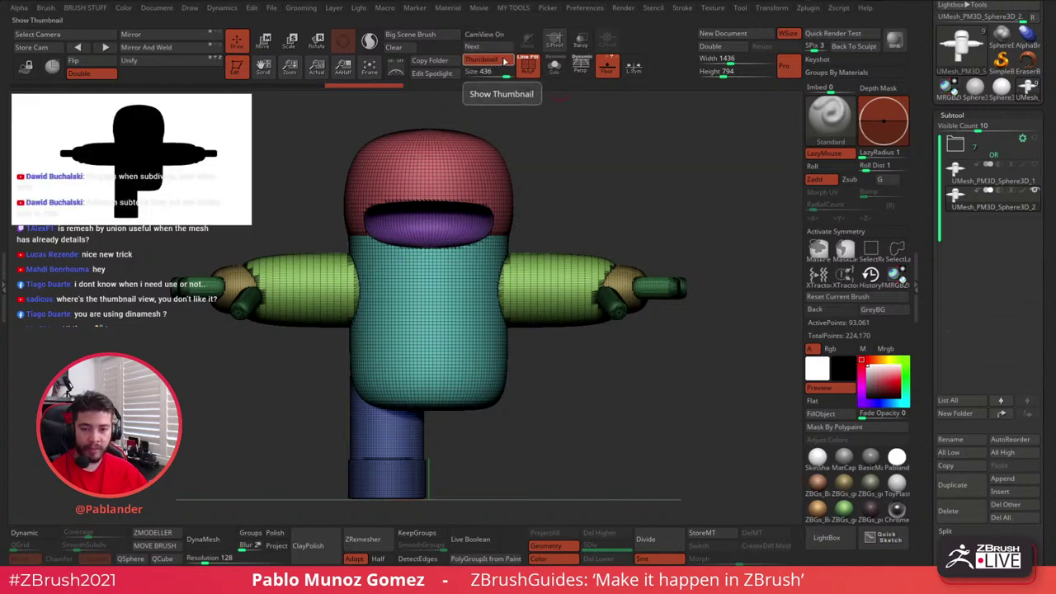
{"action": "left_click", "coordinate": [498, 60]}
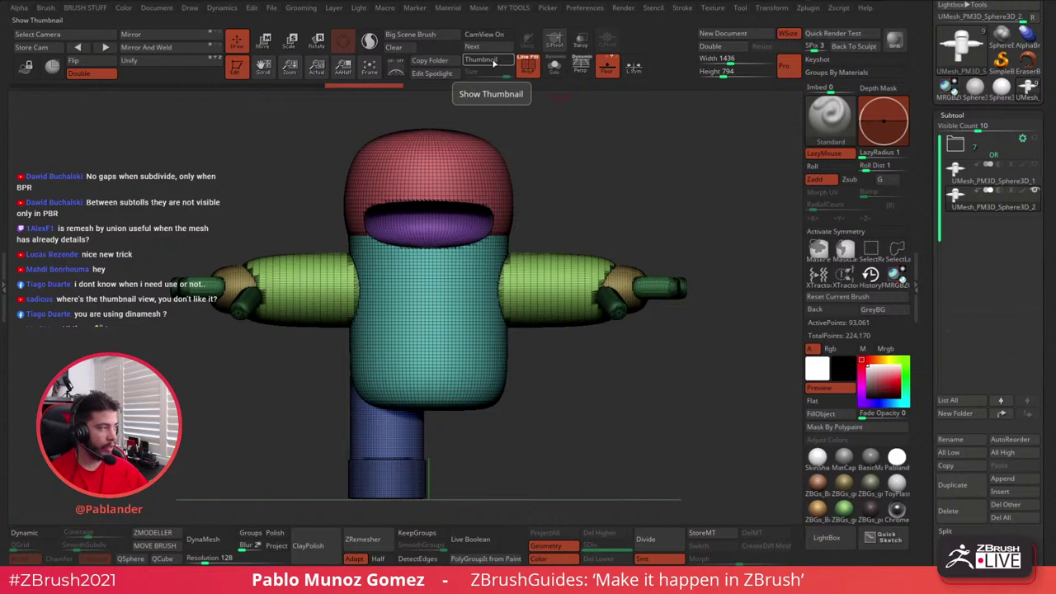
{"action": "left_click", "coordinate": [493, 61]}
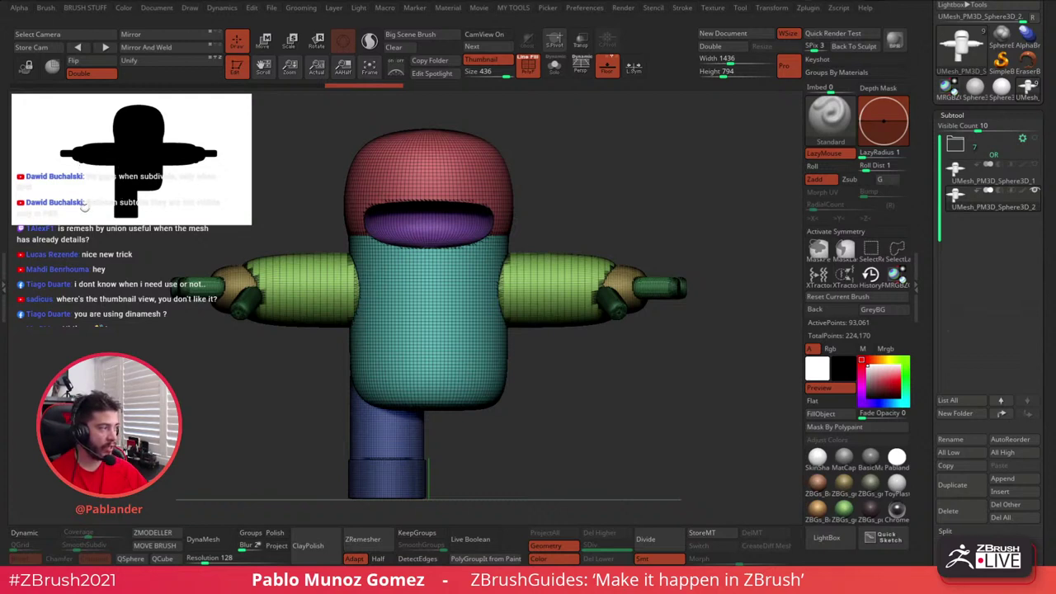
{"action": "left_click", "coordinate": [494, 61]}
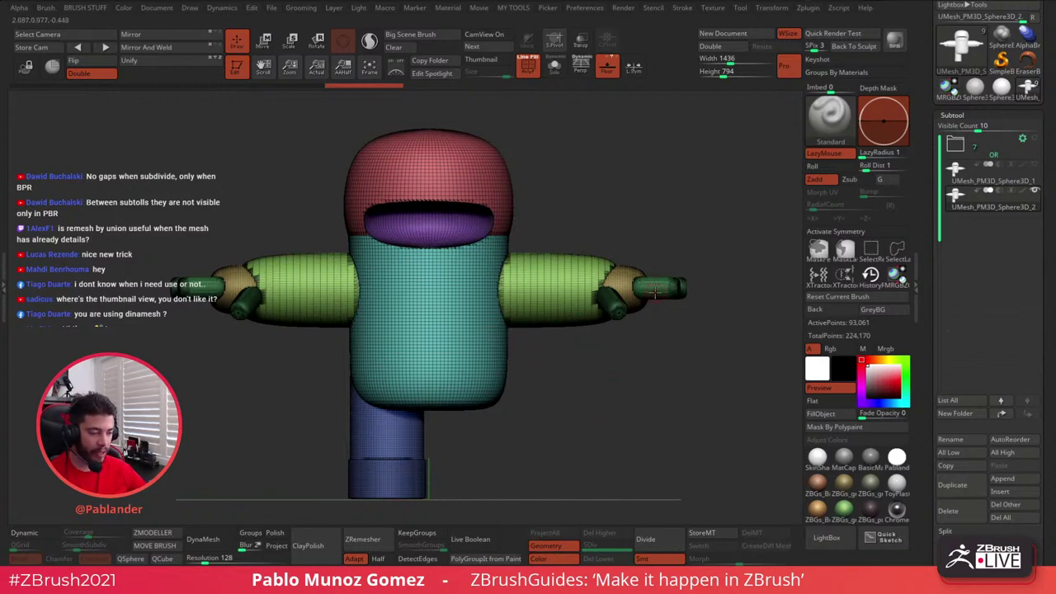
- Review the Render Properties and the other render settings
{"action": "left_click", "coordinate": [623, 8]}
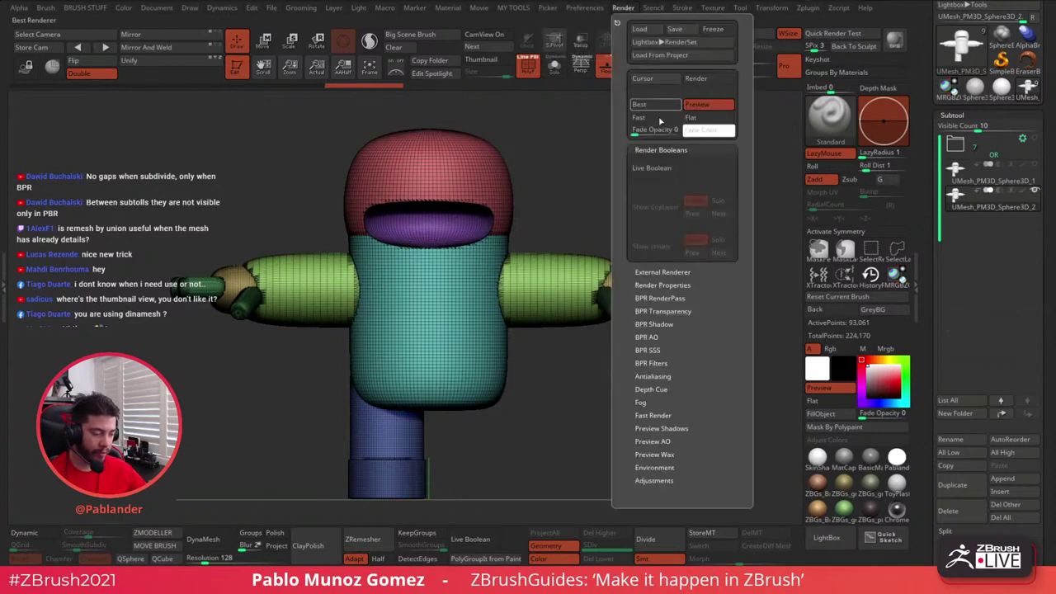
{"action": "left_click", "coordinate": [685, 286]}
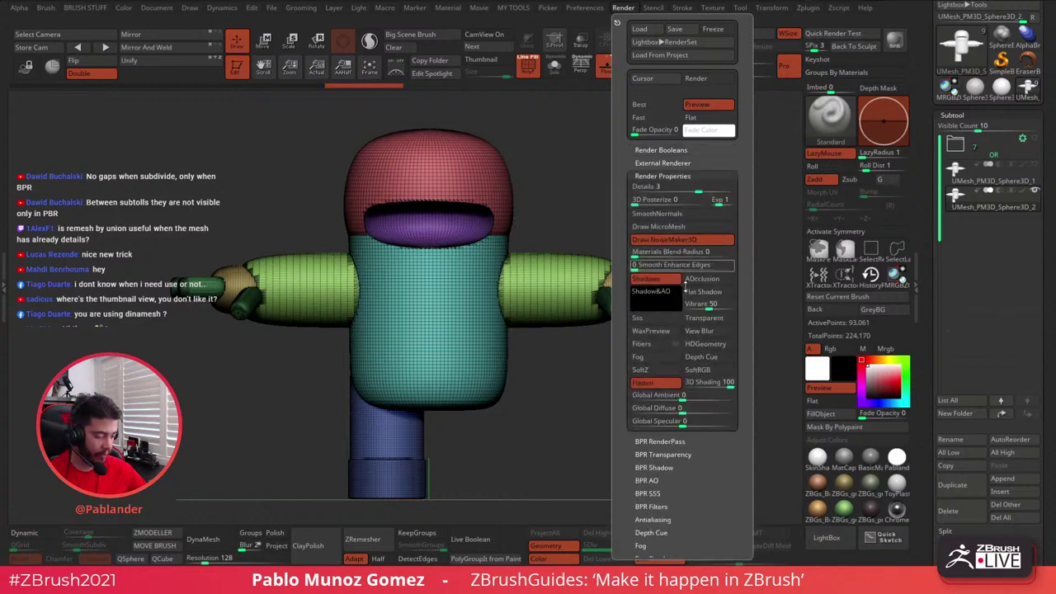
{"action": "left_click_drag", "start_coordinate": [750, 242], "coordinate": [750, 179]}
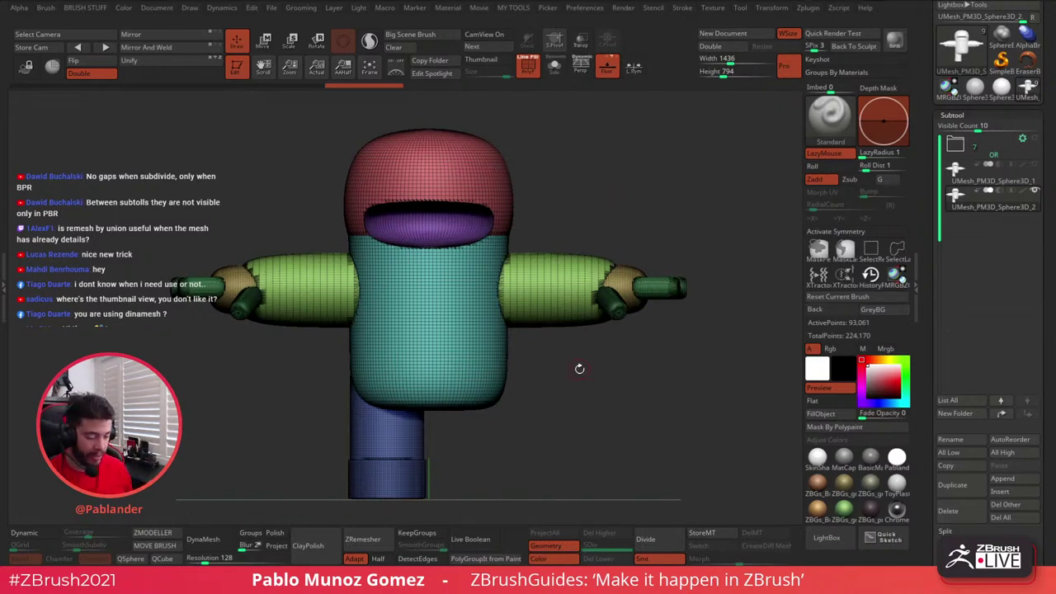
- Retopologize the duplicated mesh UMesh_PM3D_Sphere3D_2 with ZRemesher, using a target polygon count of 5 and adaptive density
{"action": "left_click_drag", "start_coordinate": [578, 368], "coordinate": [550, 346]}
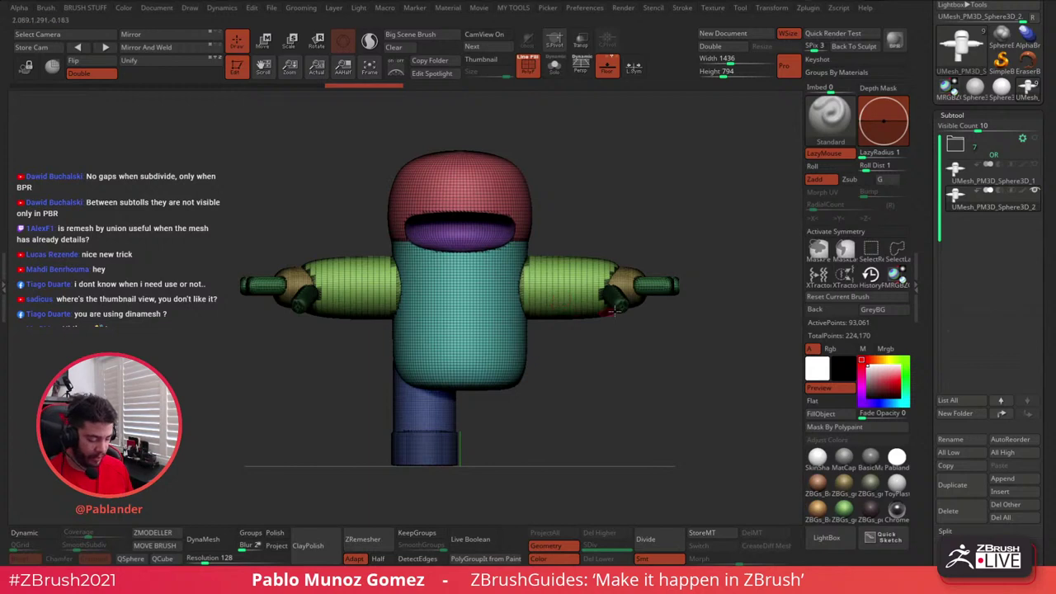
{"action": "left_click_drag", "start_coordinate": [933, 285], "coordinate": [927, 136]}
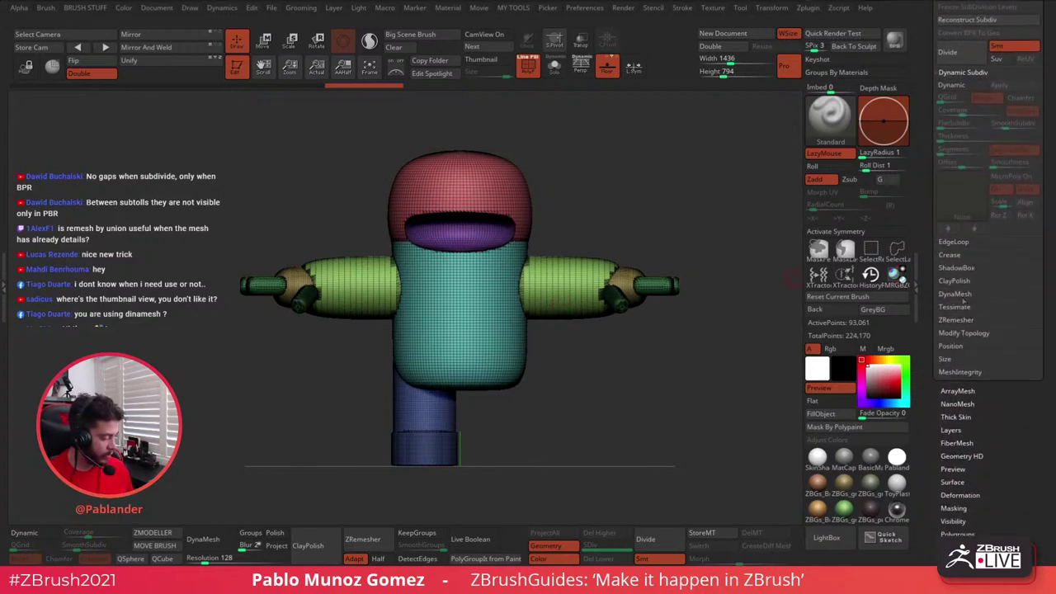
{"action": "left_click", "coordinate": [955, 319]}
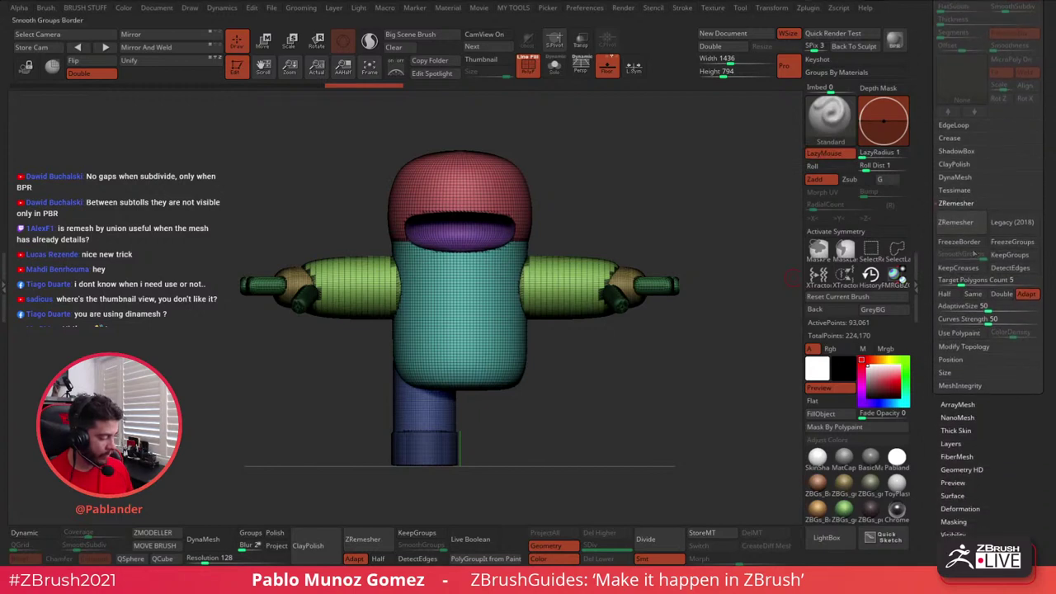
{"action": "left_click", "coordinate": [970, 223]}
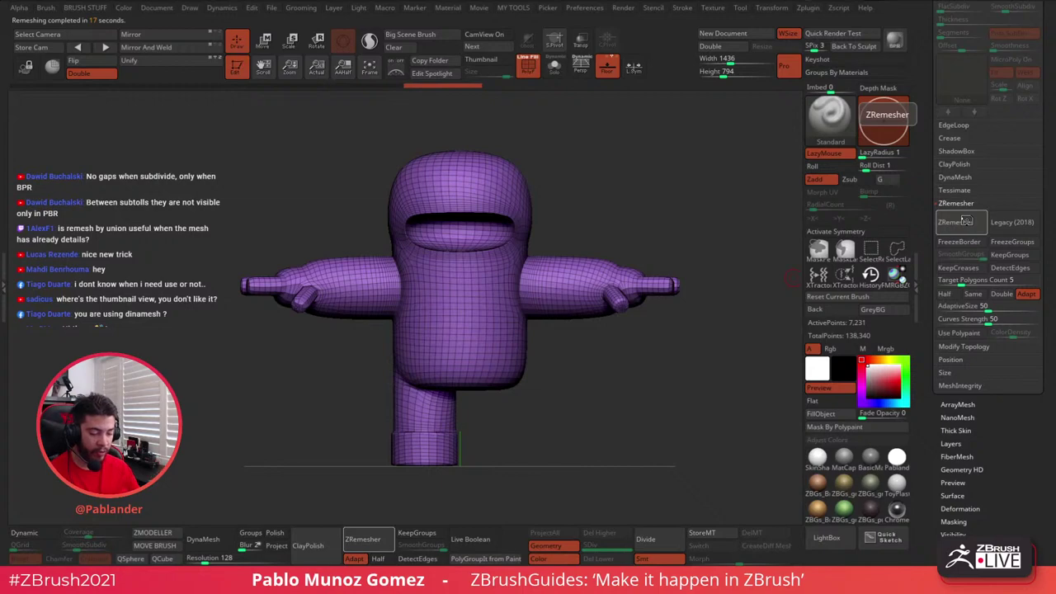
- Undo the last remesh, enable X symmetry, and run ZRemesher on the duplicated mesh again
{"action": "left_click_drag", "start_coordinate": [590, 191], "coordinate": [594, 216]}
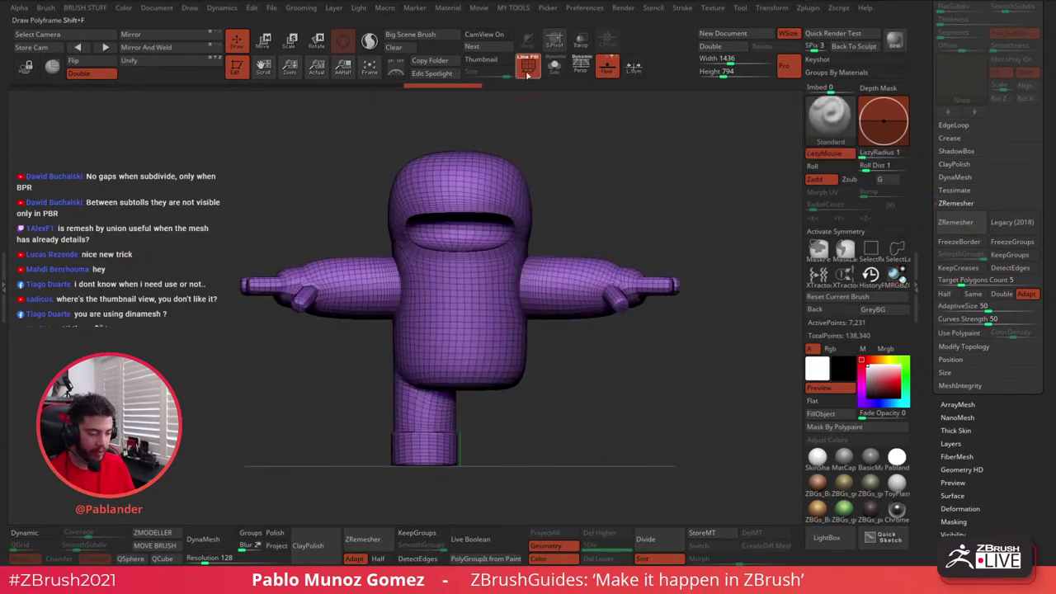
{"action": "key", "text": "shift+f"}
{"action": "key", "text": "shift+f"}
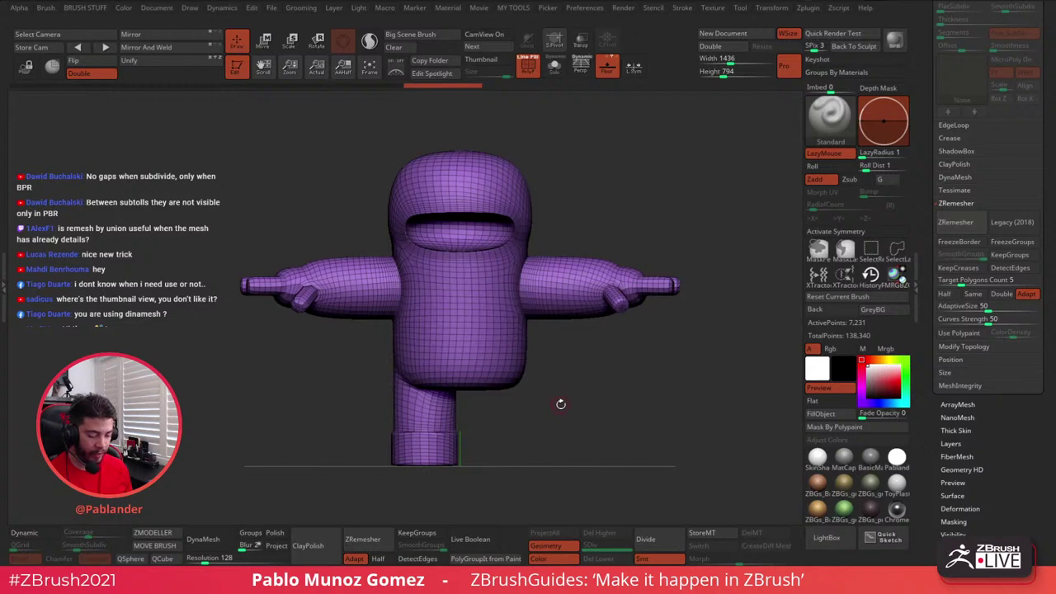
{"action": "key", "text": "ctrl+z"}
{"action": "left_click", "coordinate": [856, 232]}
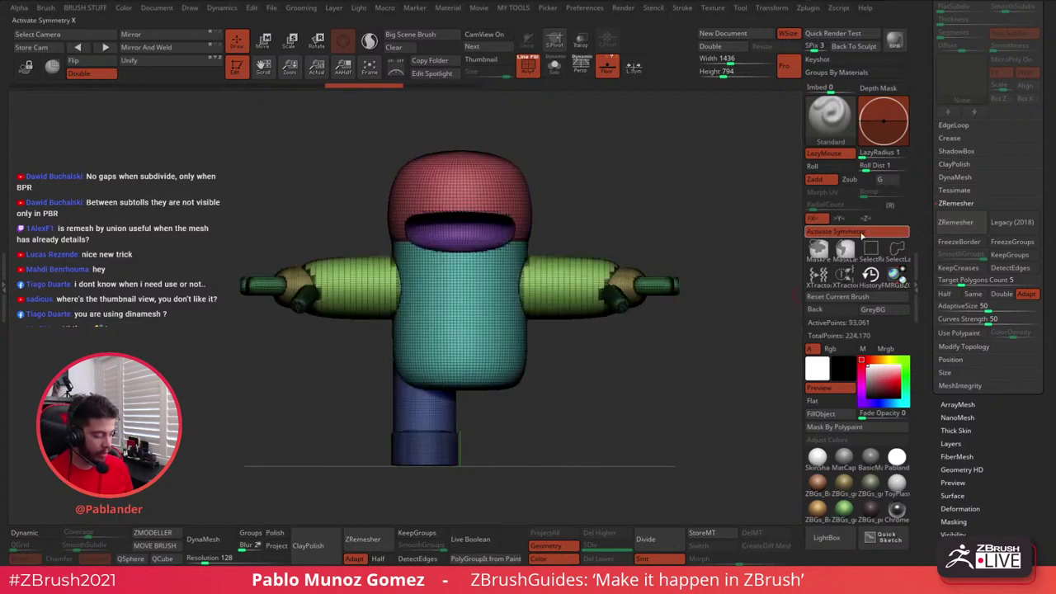
{"action": "left_click", "coordinate": [957, 223]}
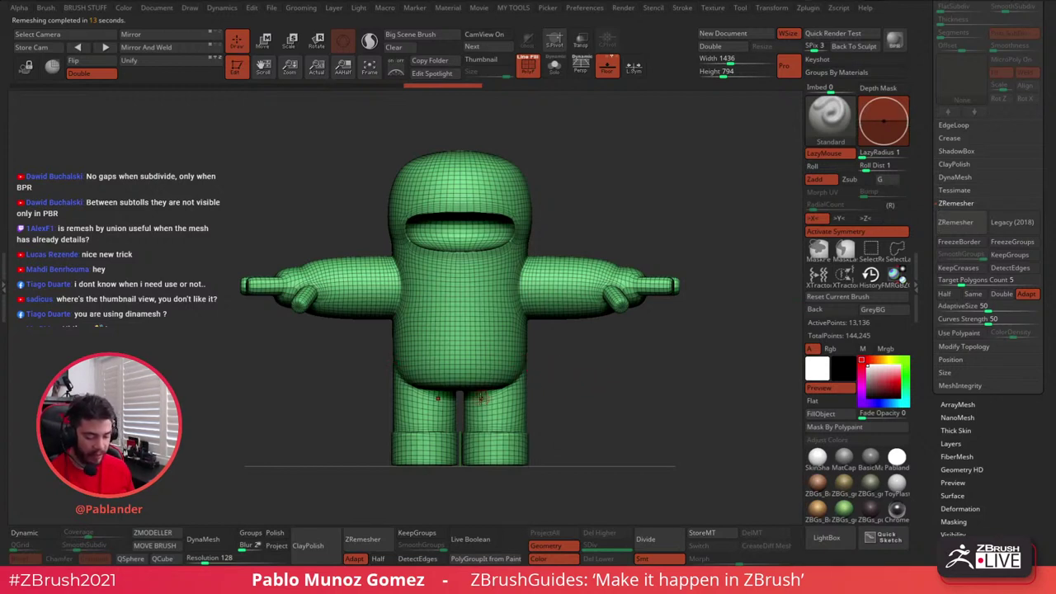
{"action": "mouse_move", "coordinate": [626, 387]}
{"action": "left_mouse_down"}
{"action": "mouse_move", "coordinate": [608, 390]}
{"action": "mouse_move", "coordinate": [631, 371]}
{"action": "mouse_move", "coordinate": [680, 380]}
{"action": "mouse_move", "coordinate": [645, 384]}
{"action": "mouse_move", "coordinate": [495, 313]}
{"action": "mouse_move", "coordinate": [536, 399]}
{"action": "mouse_move", "coordinate": [517, 438]}
{"action": "mouse_move", "coordinate": [503, 402]}
{"action": "mouse_move", "coordinate": [613, 393]}
{"action": "left_mouse_up"}
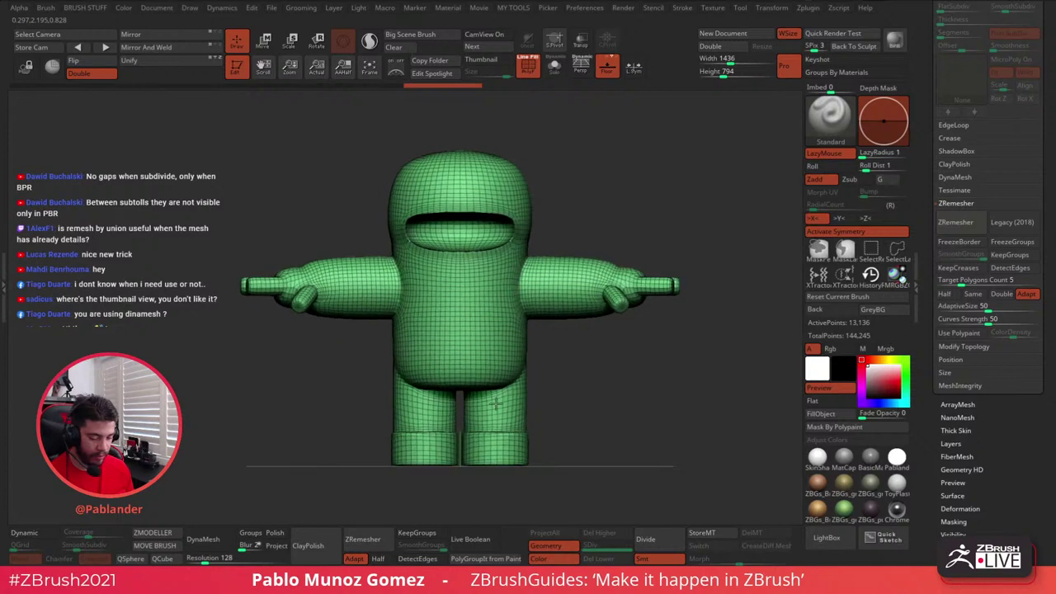
- Duplicate the remeshed subtool UMesh_PM3D_Sphere3D_2, move the copy one place above it, and make the original active
{"action": "left_click_drag", "start_coordinate": [924, 195], "coordinate": [913, 334]}
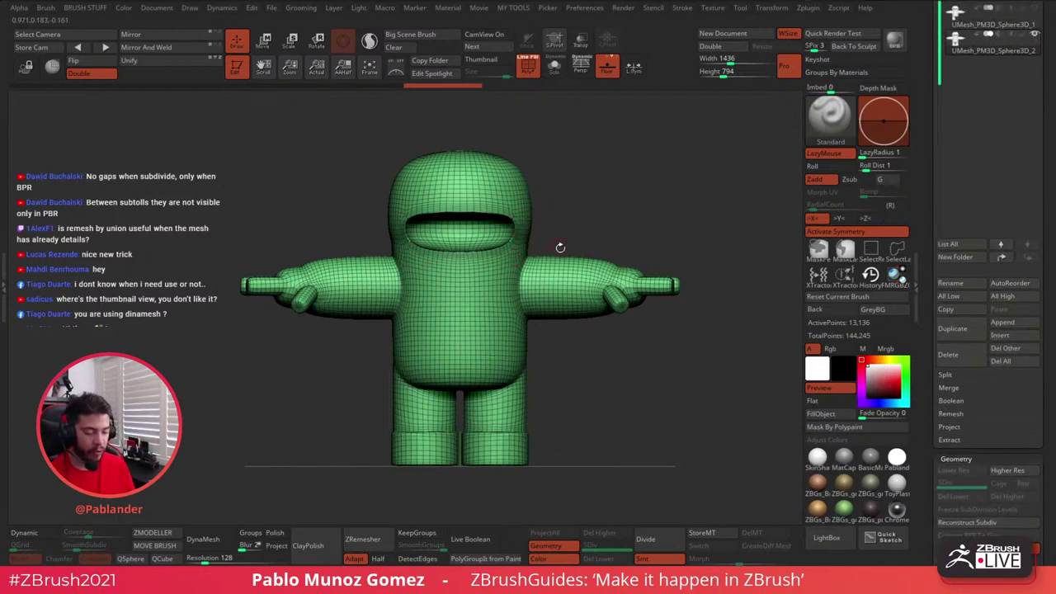
{"action": "left_click_drag", "start_coordinate": [1046, 46], "coordinate": [1046, 52]}
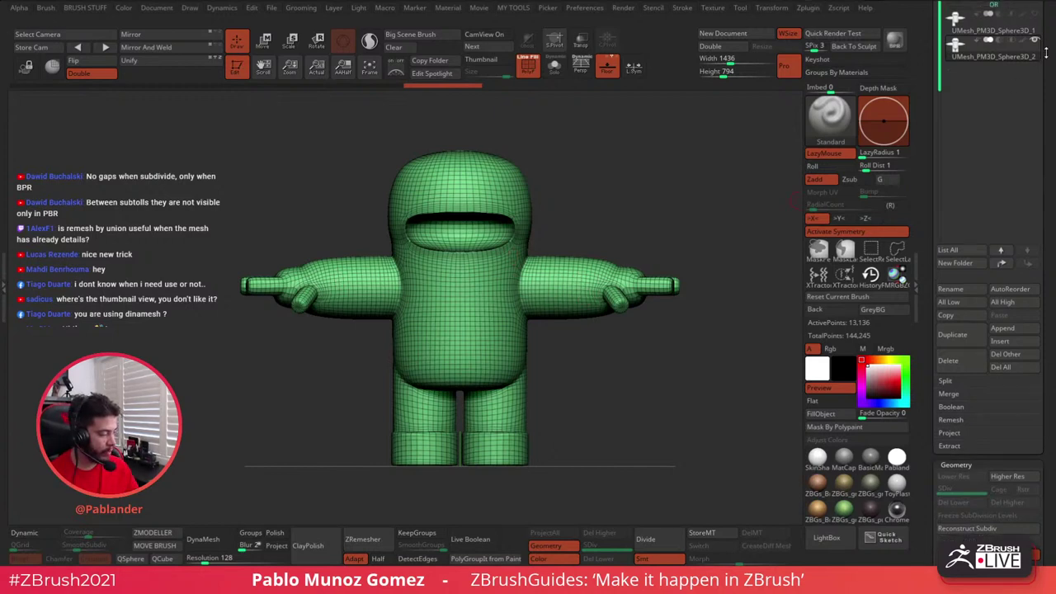
{"action": "left_click", "coordinate": [953, 335]}
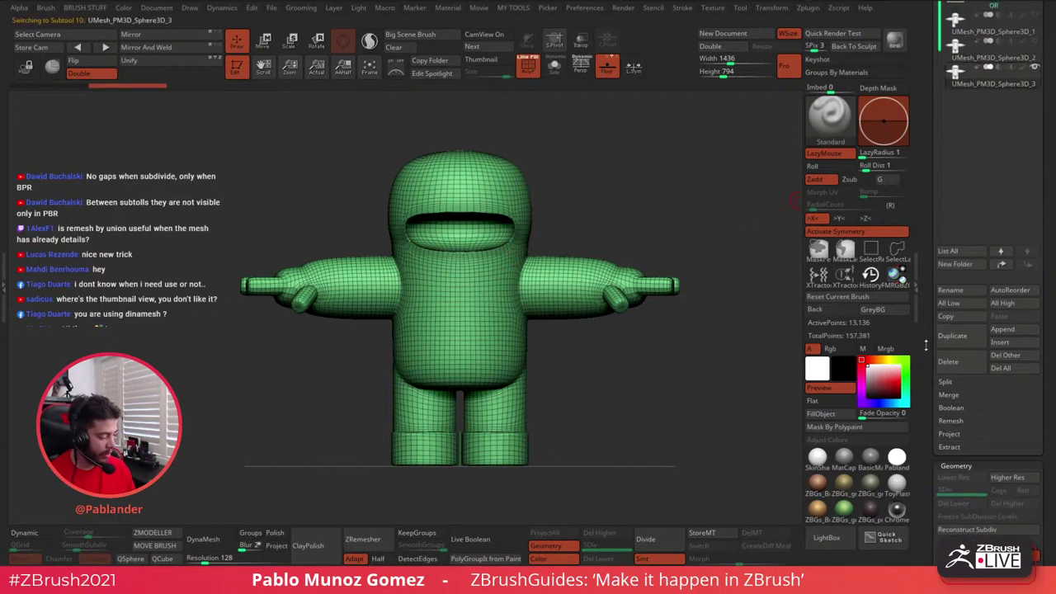
{"action": "left_click_drag", "start_coordinate": [925, 339], "coordinate": [925, 348]}
{"action": "left_click_drag", "start_coordinate": [1004, 88], "coordinate": [1039, 73]}
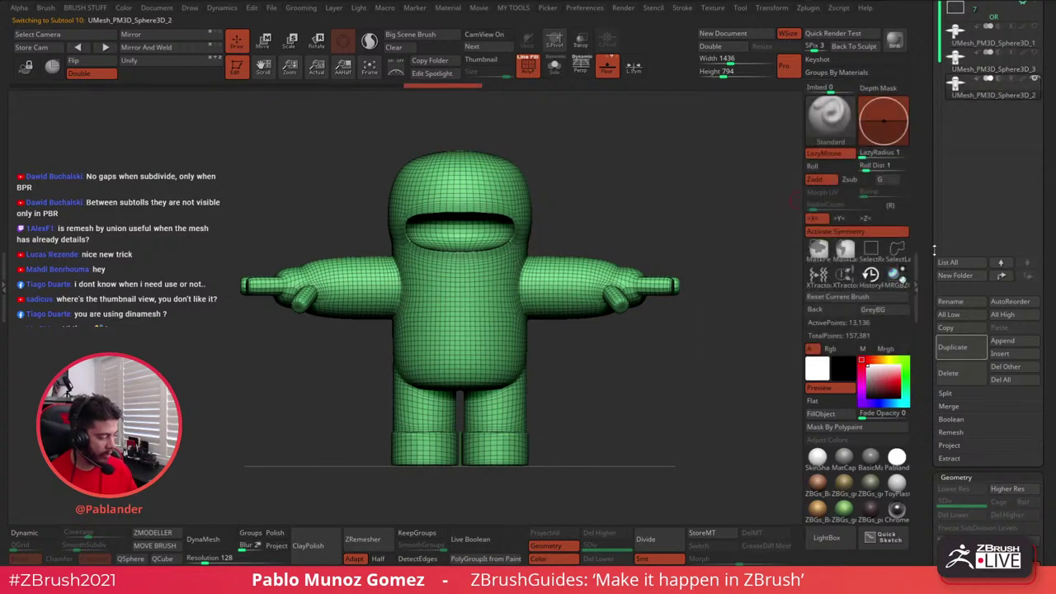
{"action": "scroll", "coordinate": [935, 250], "scroll_direction": "down", "scroll_amount": 10}
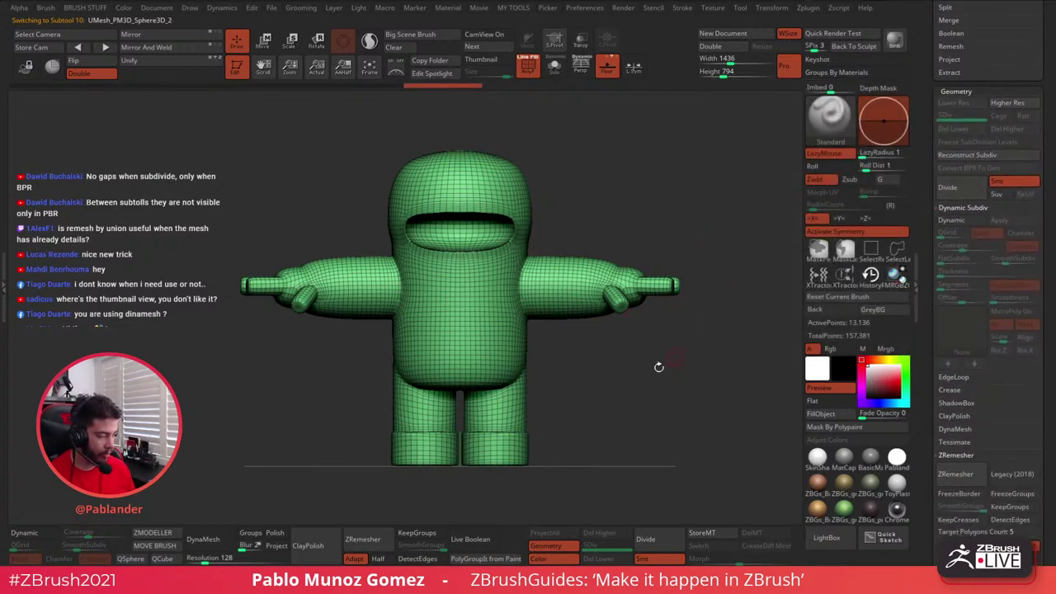
- Undo the remesh on UMesh_PM3D_Sphere3D_2 and set ZRemesher to Half, with KeepGroups on and SmoothGroups at 0
{"action": "key", "text": "ctrl+z"}
{"action": "left_click_drag", "start_coordinate": [923, 343], "coordinate": [936, 250]}
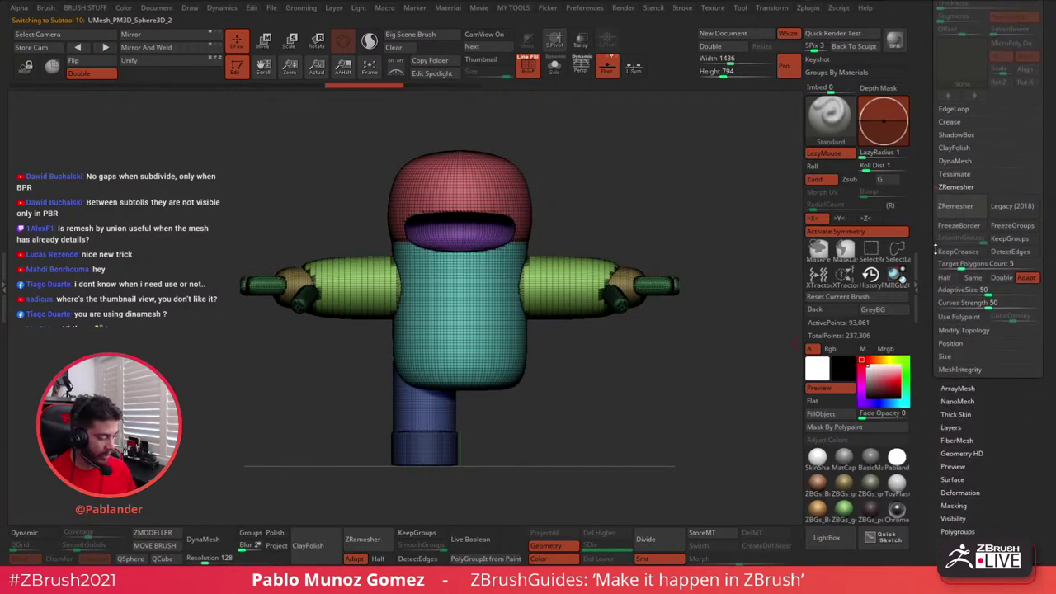
{"action": "scroll", "coordinate": [936, 250], "scroll_direction": "up", "scroll_amount": 2}
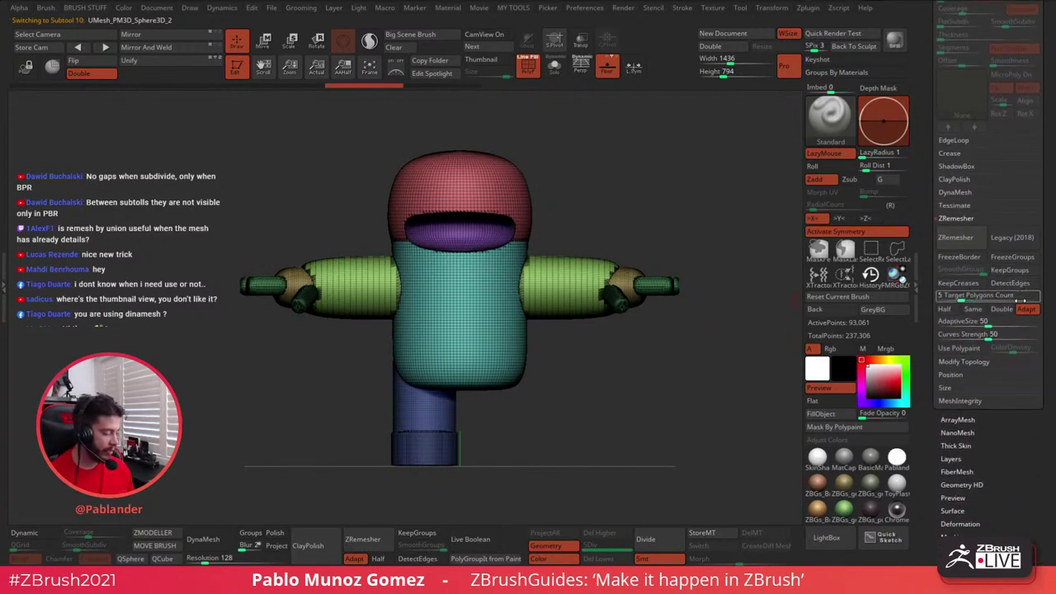
{"action": "left_click", "coordinate": [955, 310]}
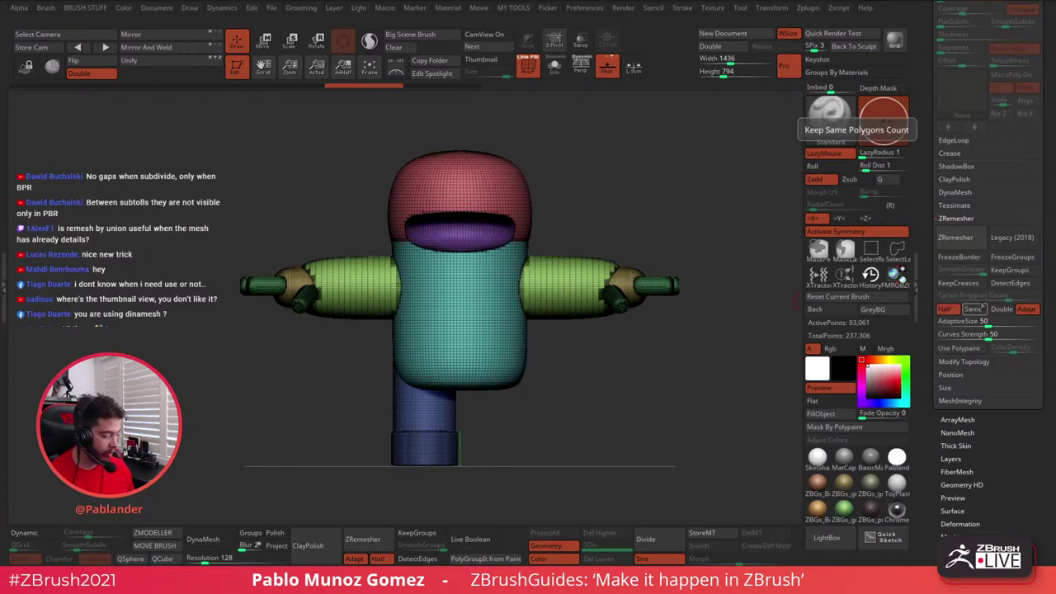
{"action": "left_click", "coordinate": [1018, 272]}
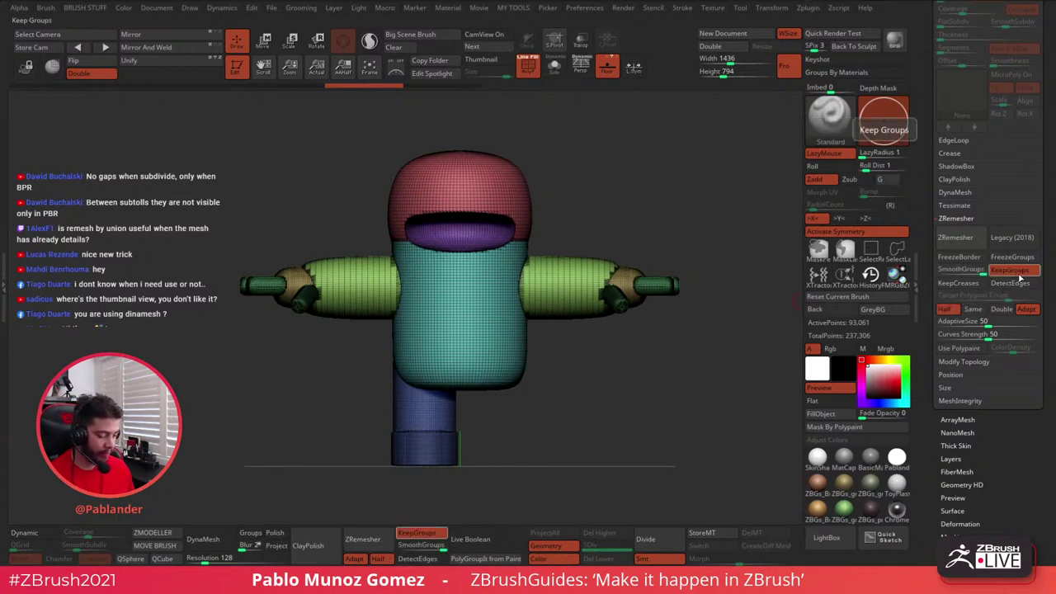
{"action": "left_click_drag", "start_coordinate": [978, 273], "coordinate": [931, 275]}
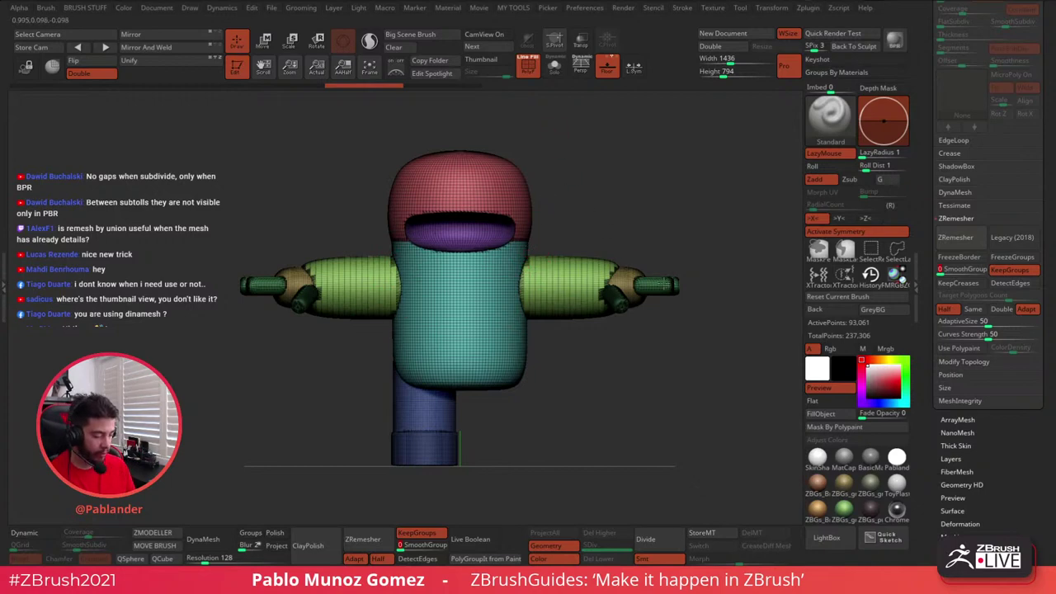
- Apply the SkinShade material and frame the seam between the arm and torso
{"action": "left_click", "coordinate": [817, 459]}
{"action": "right_click_drag", "start_coordinate": [546, 273], "coordinate": [526, 311], "text": "ctrl"}
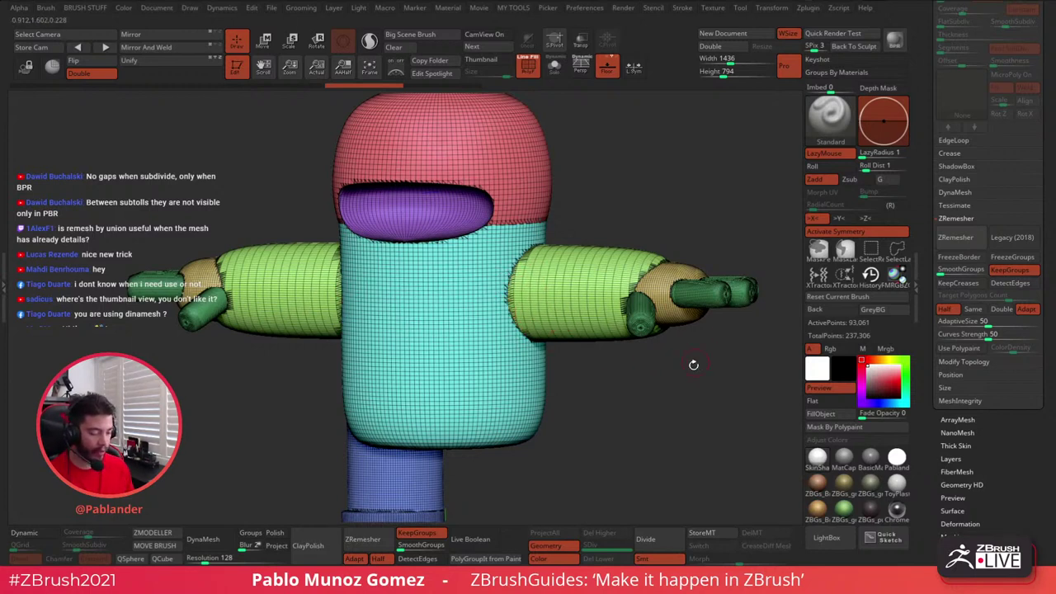
{"action": "left_click", "coordinate": [994, 269]}
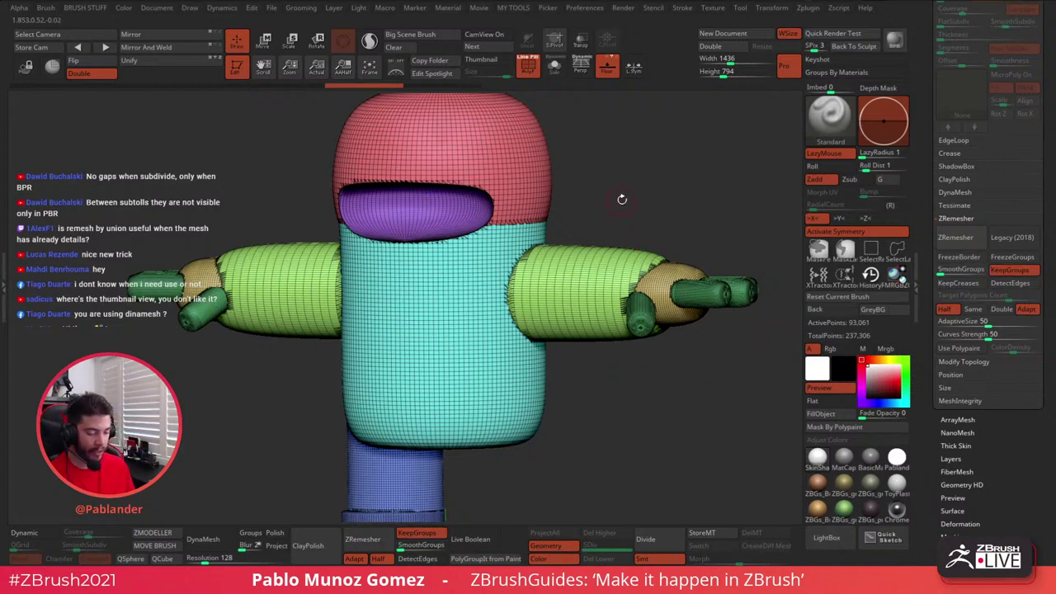
- Try smoothing the seam where the arm meets the torso, checking it with polyframe lines hidden, and undo it
{"action": "key", "text": "space"}
{"action": "key", "text": "shift"}
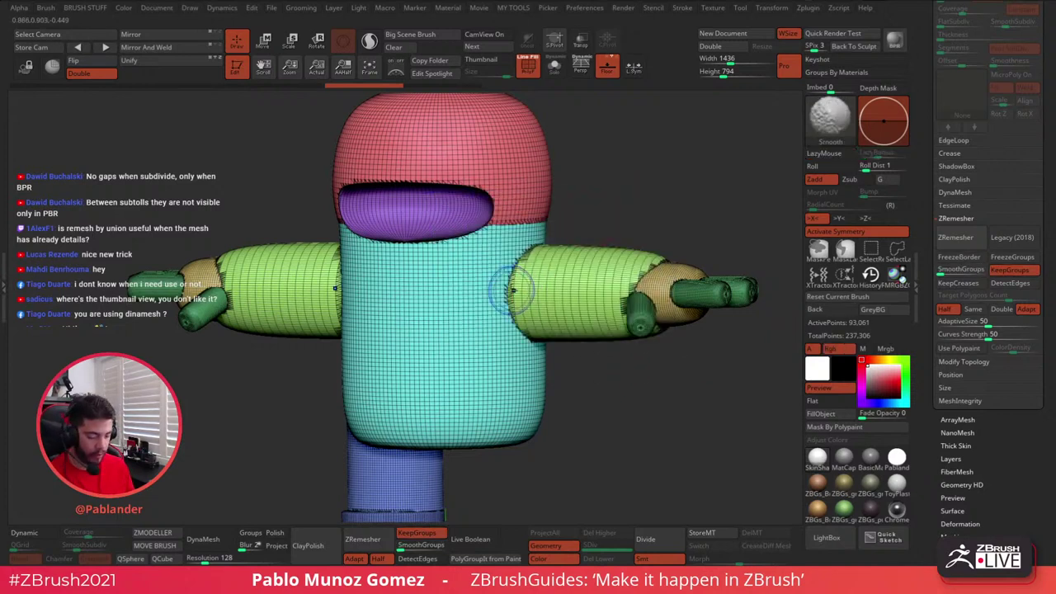
{"action": "mouse_move", "coordinate": [508, 274]}
{"action": "left_mouse_down", "text": "shift"}
{"action": "mouse_move", "coordinate": [525, 252]}
{"action": "mouse_move", "coordinate": [519, 330]}
{"action": "left_mouse_up", "text": "shift"}
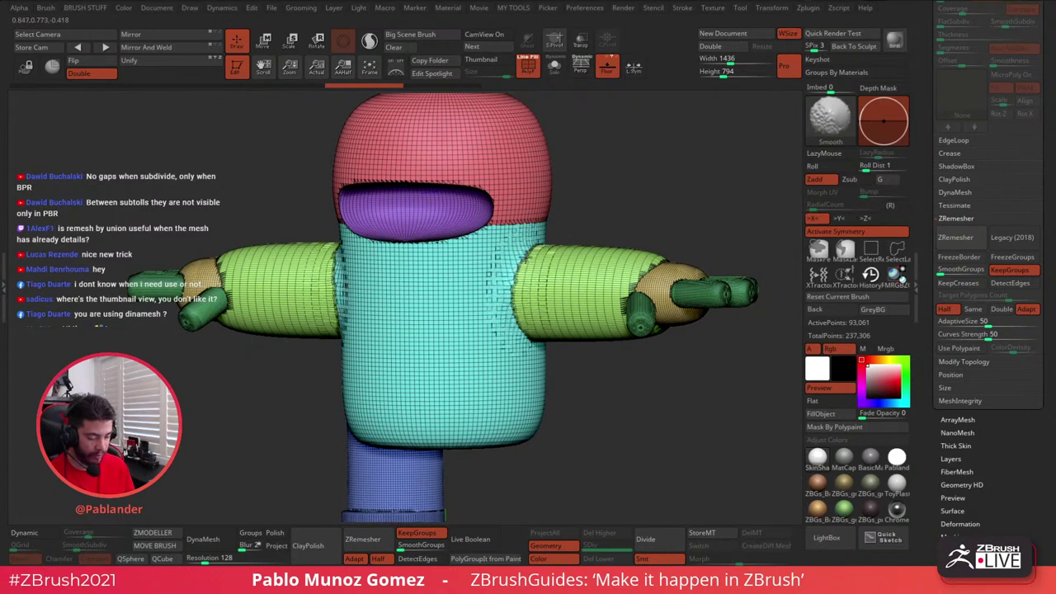
{"action": "left_click", "coordinate": [528, 66]}
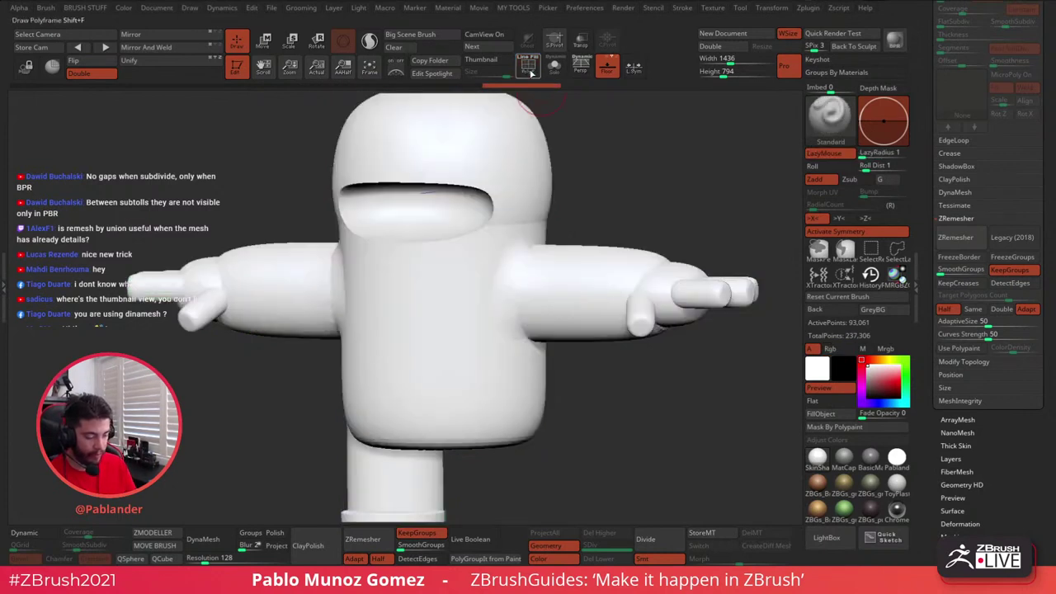
{"action": "left_click", "coordinate": [528, 66]}
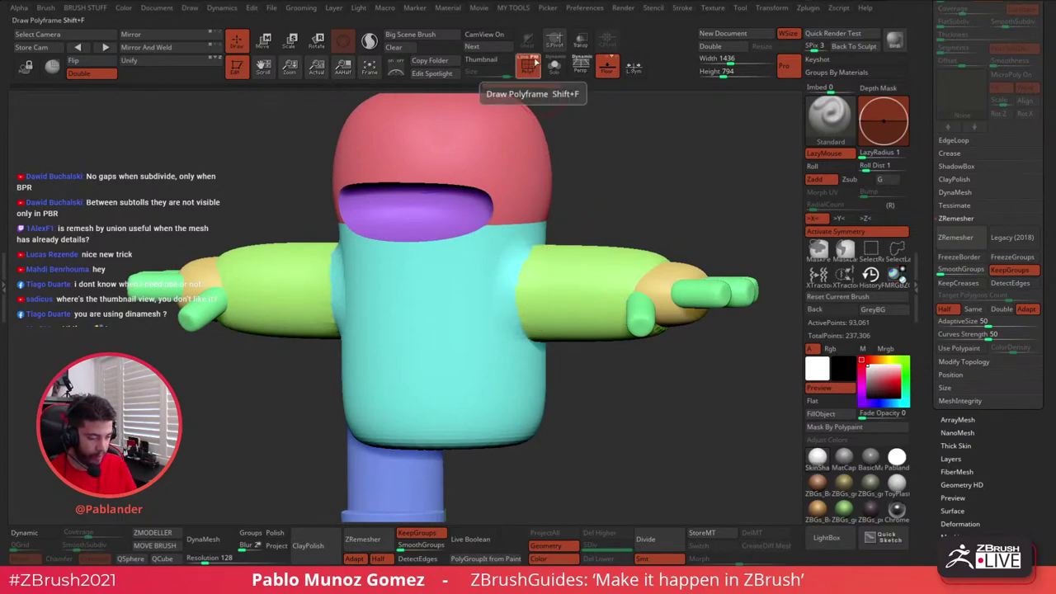
{"action": "left_click", "coordinate": [533, 62]}
{"action": "left_click", "coordinate": [532, 64]}
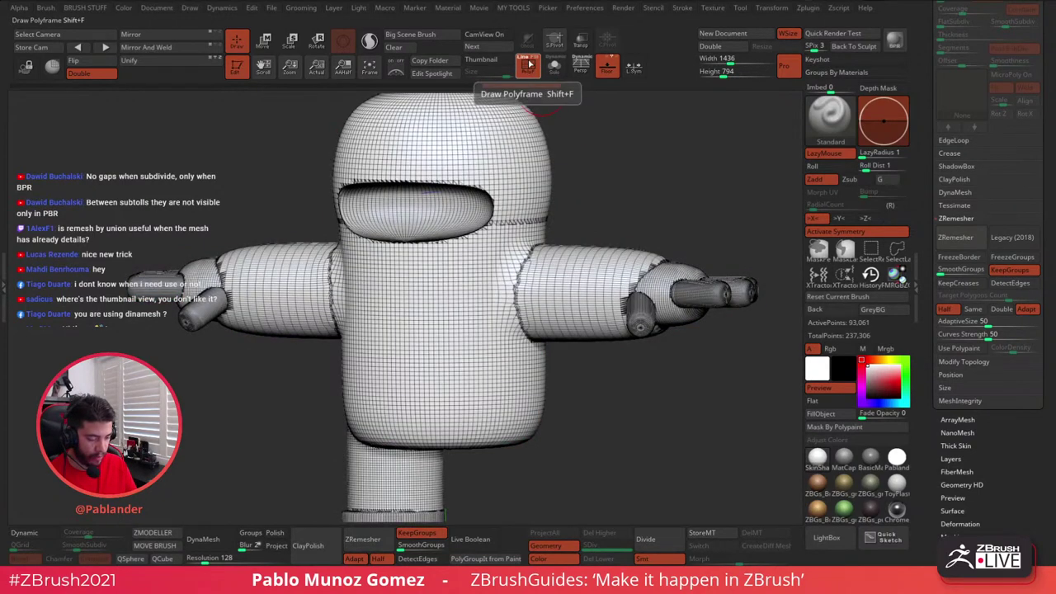
{"action": "left_click", "coordinate": [531, 64]}
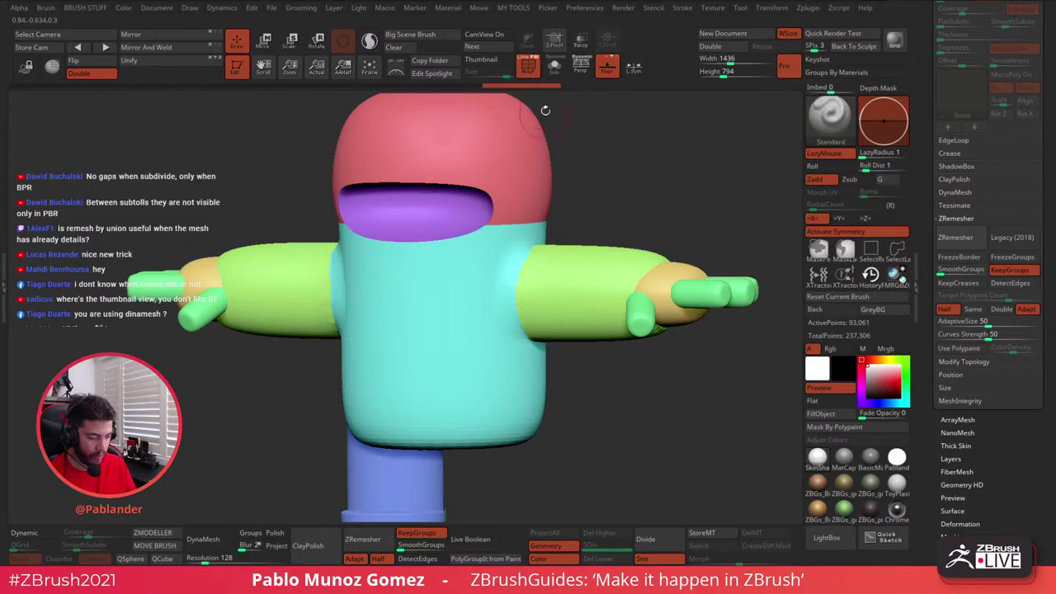
{"action": "mouse_move", "coordinate": [528, 280]}
{"action": "right_mouse_down"}
{"action": "mouse_move", "coordinate": [528, 338]}
{"action": "mouse_move", "coordinate": [570, 330]}
{"action": "mouse_move", "coordinate": [521, 286]}
{"action": "mouse_move", "coordinate": [551, 399]}
{"action": "right_mouse_up"}
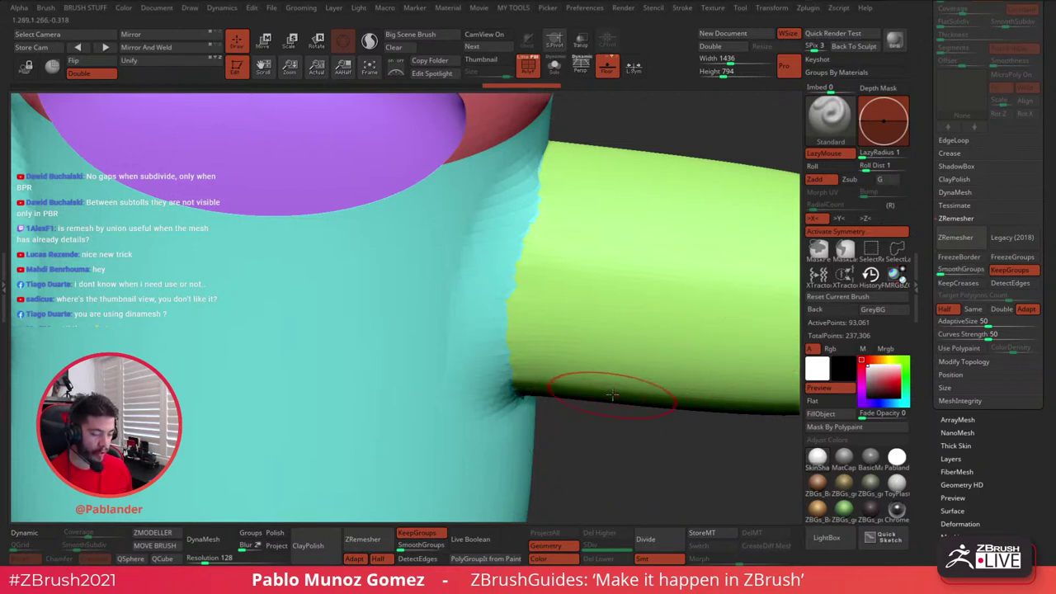
{"action": "key", "text": "ctrl+z"}
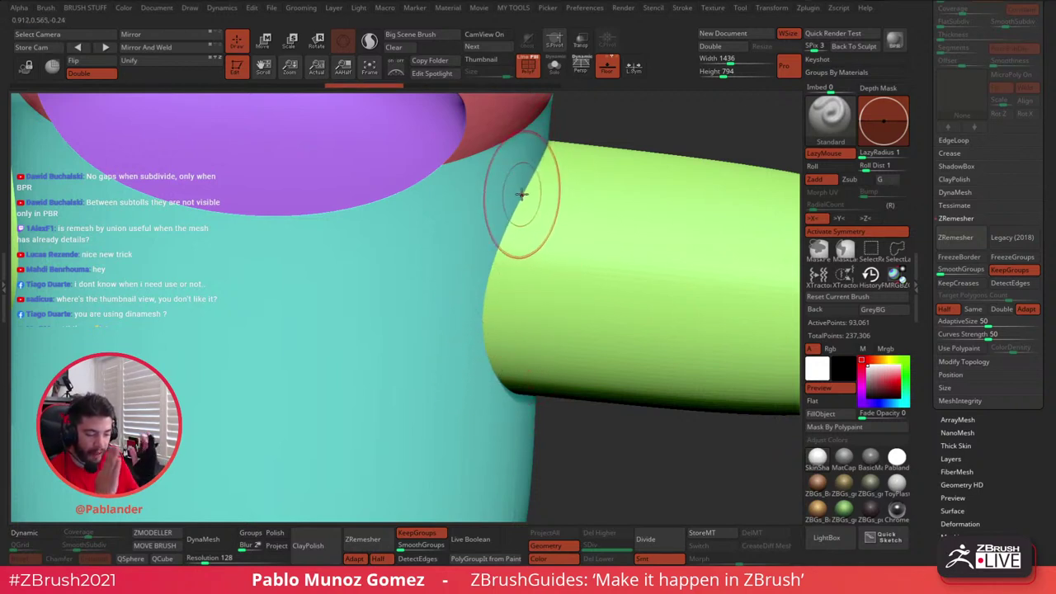
- Show polyframe lines and fill again and run ZRemesher at half the polygon count, keeping the polygroups
{"action": "left_click", "coordinate": [965, 269]}
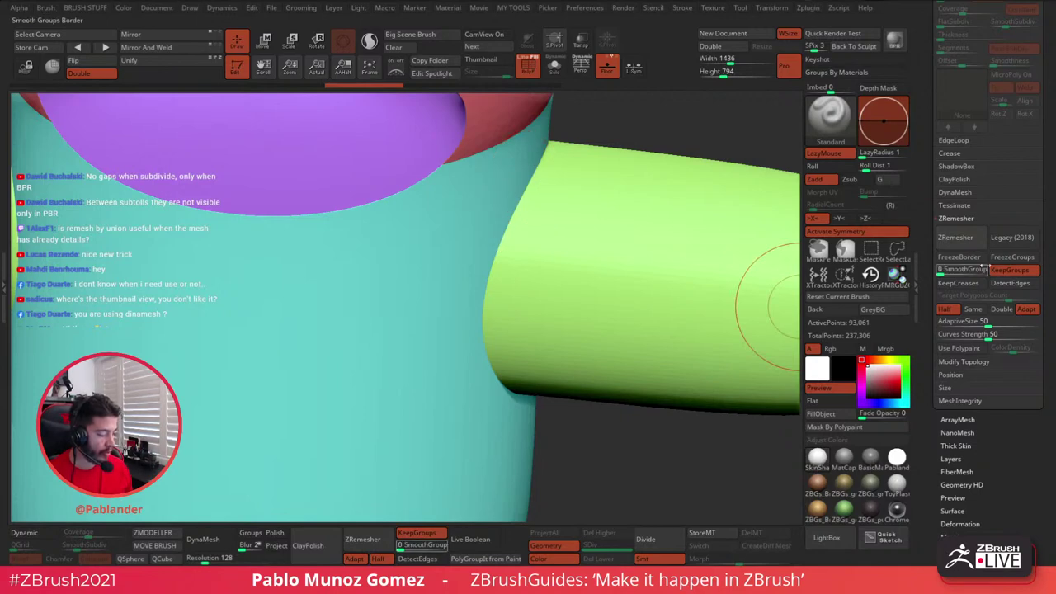
{"action": "left_click_drag", "start_coordinate": [672, 418], "coordinate": [568, 194], "text": "alt"}
{"action": "left_click", "coordinate": [530, 73]}
{"action": "left_click_drag", "start_coordinate": [626, 168], "coordinate": [632, 149], "text": "shift"}
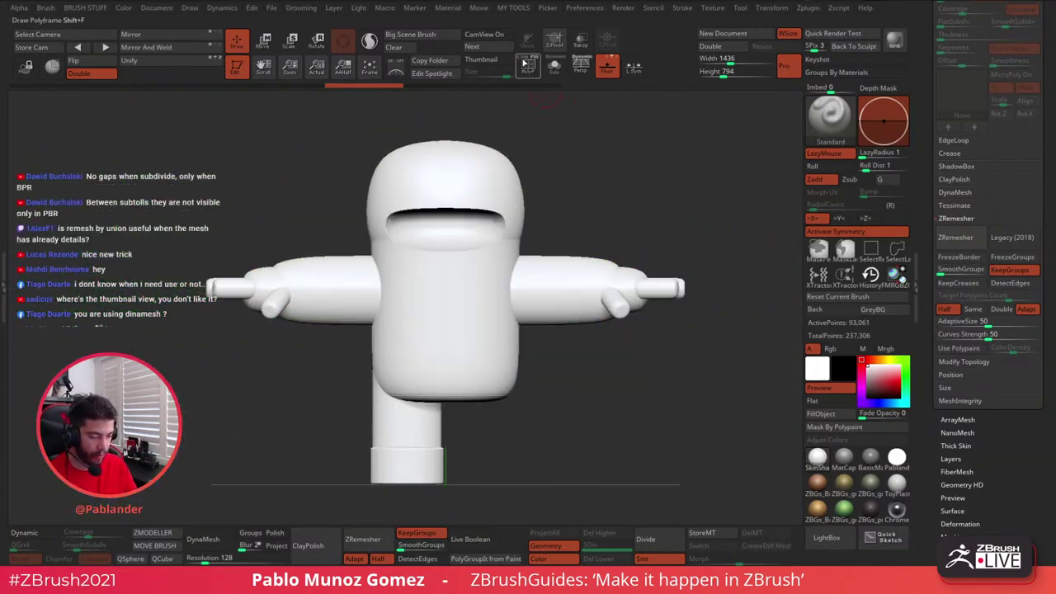
{"action": "left_click", "coordinate": [522, 58]}
{"action": "left_click", "coordinate": [531, 73]}
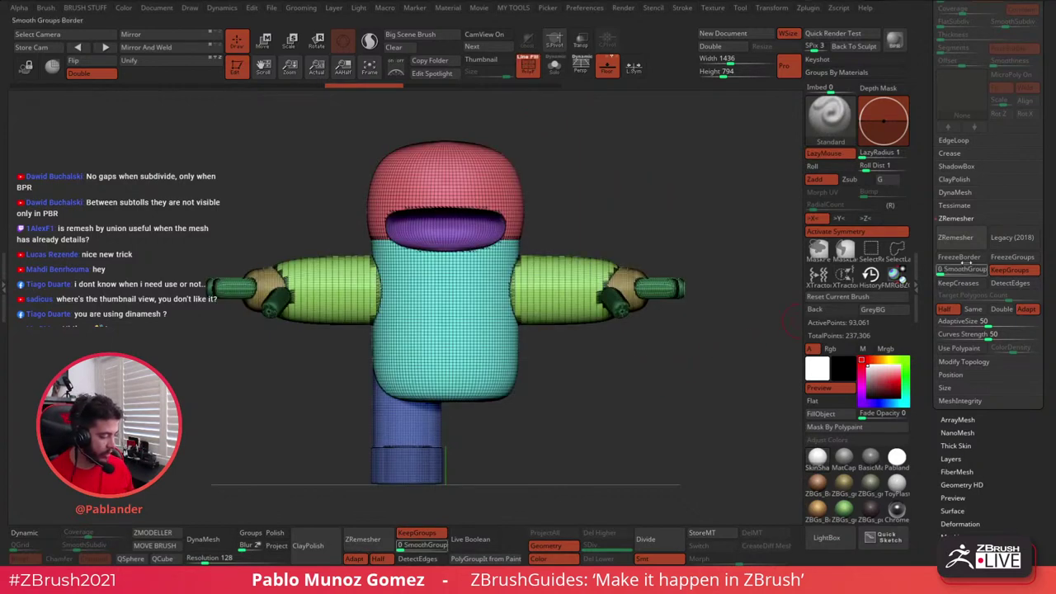
{"action": "left_click", "coordinate": [969, 240]}
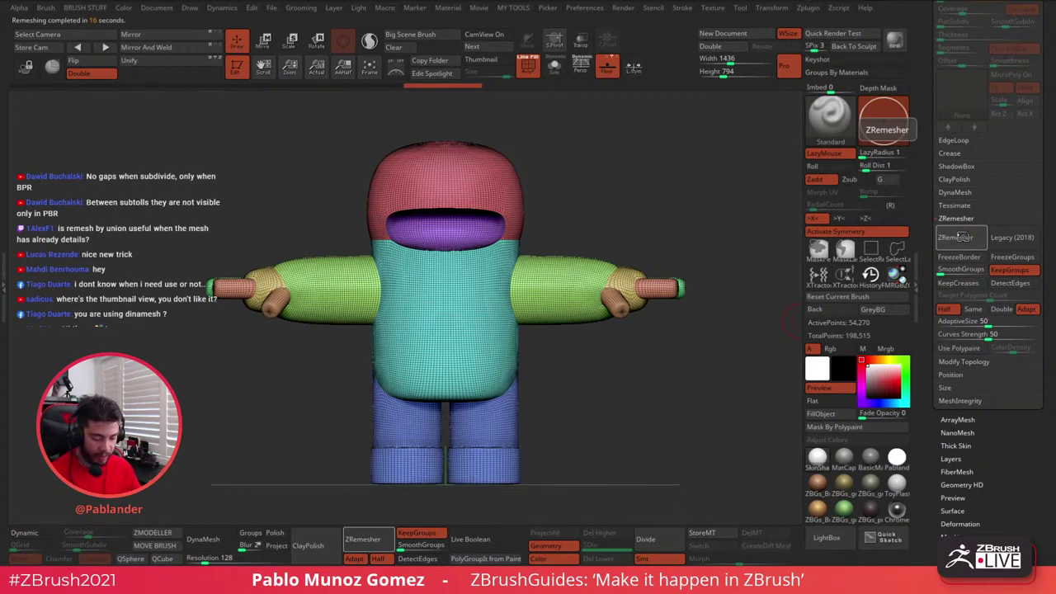
- Check the remeshed character from several angles and run ZRemesher once more with Half and KeepGroups enabled
{"action": "left_click_drag", "start_coordinate": [653, 346], "coordinate": [671, 397]}
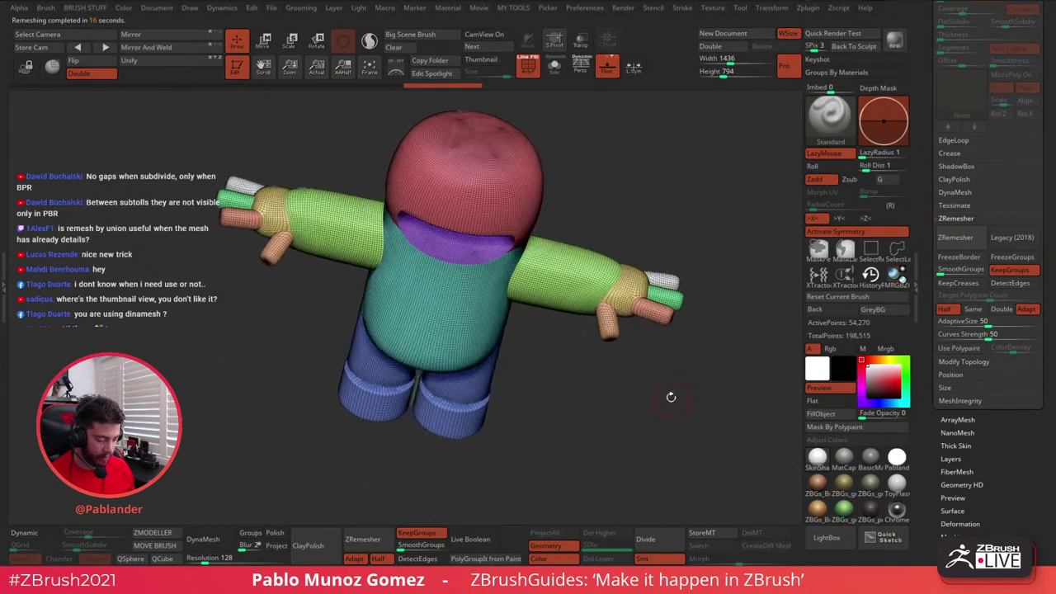
{"action": "mouse_move", "coordinate": [660, 354]}
{"action": "left_mouse_down"}
{"action": "mouse_move", "coordinate": [665, 375]}
{"action": "mouse_move", "coordinate": [627, 314]}
{"action": "left_mouse_up"}
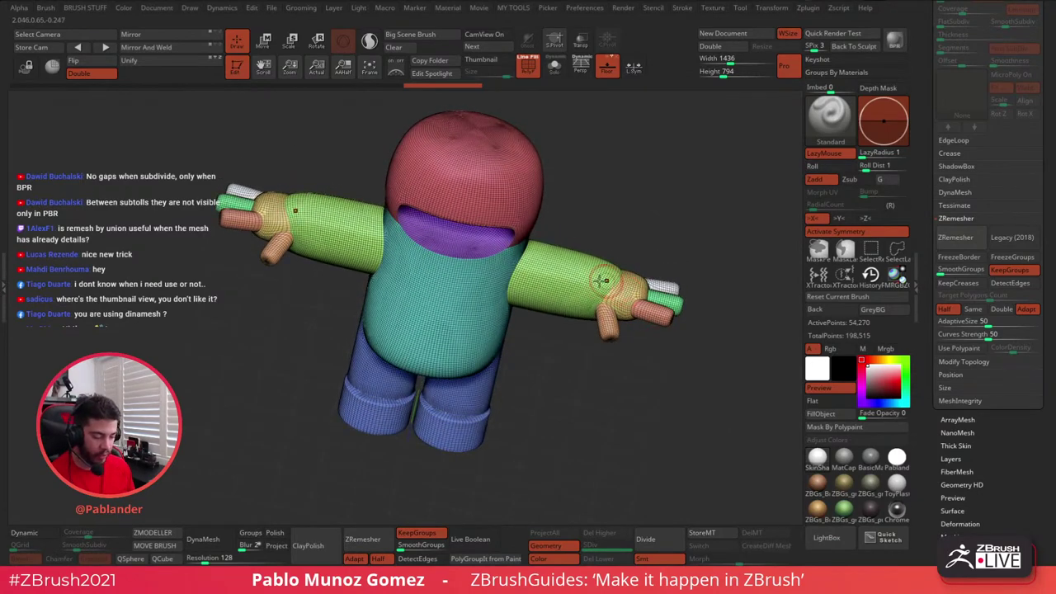
{"action": "mouse_move", "coordinate": [619, 385]}
{"action": "left_mouse_down", "text": "shift"}
{"action": "mouse_move", "coordinate": [610, 357]}
{"action": "mouse_move", "coordinate": [635, 357]}
{"action": "mouse_move", "coordinate": [607, 360]}
{"action": "left_mouse_up", "text": "shift"}
{"action": "mouse_move", "coordinate": [566, 401]}
{"action": "left_mouse_down"}
{"action": "mouse_move", "coordinate": [602, 349]}
{"action": "mouse_move", "coordinate": [567, 390]}
{"action": "left_mouse_up"}
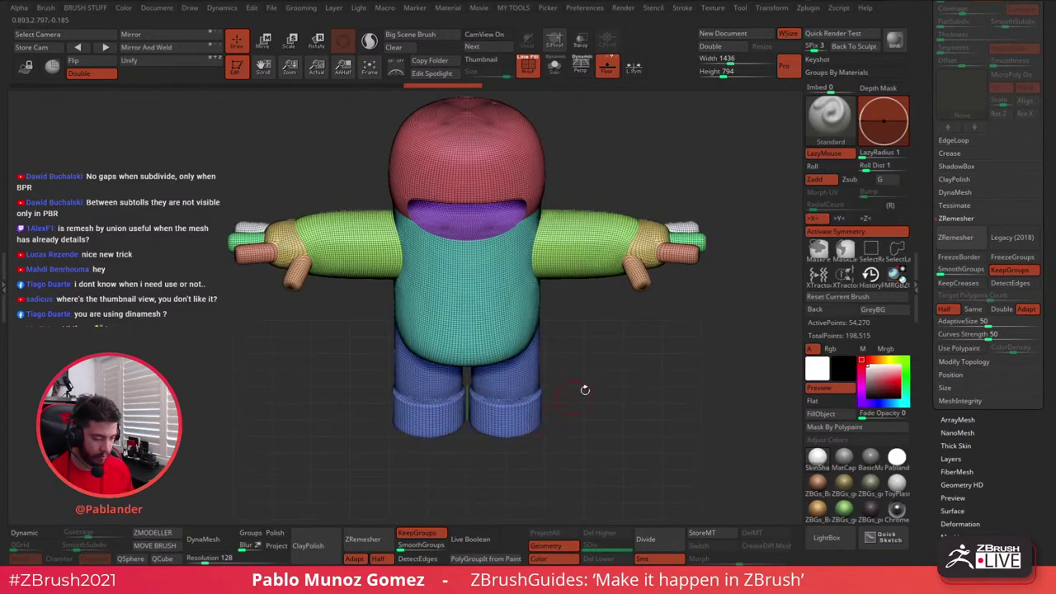
{"action": "left_click_drag", "start_coordinate": [687, 389], "coordinate": [687, 370]}
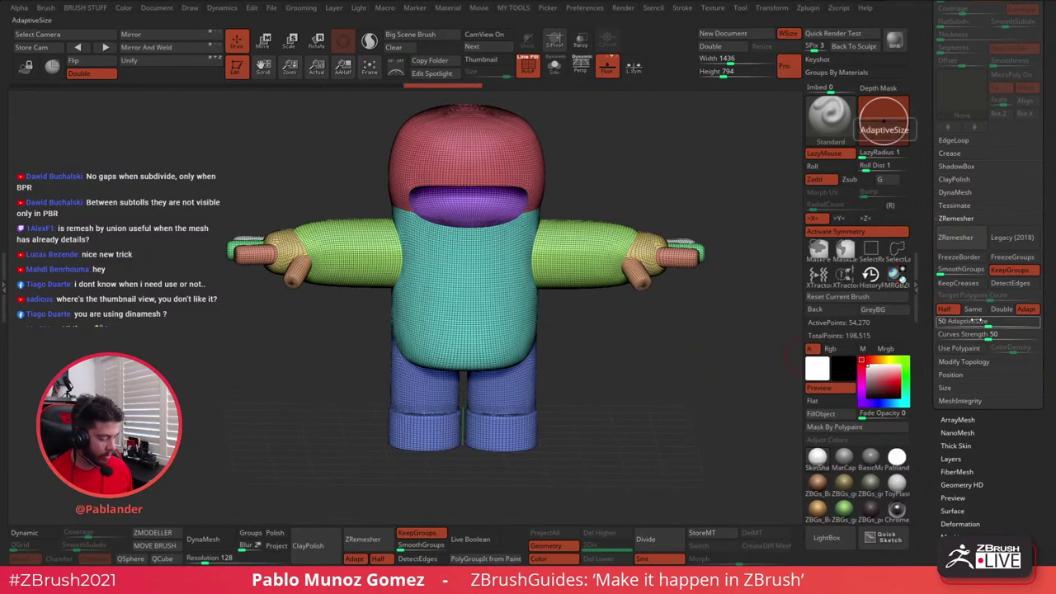
{"action": "left_click", "coordinate": [974, 321]}
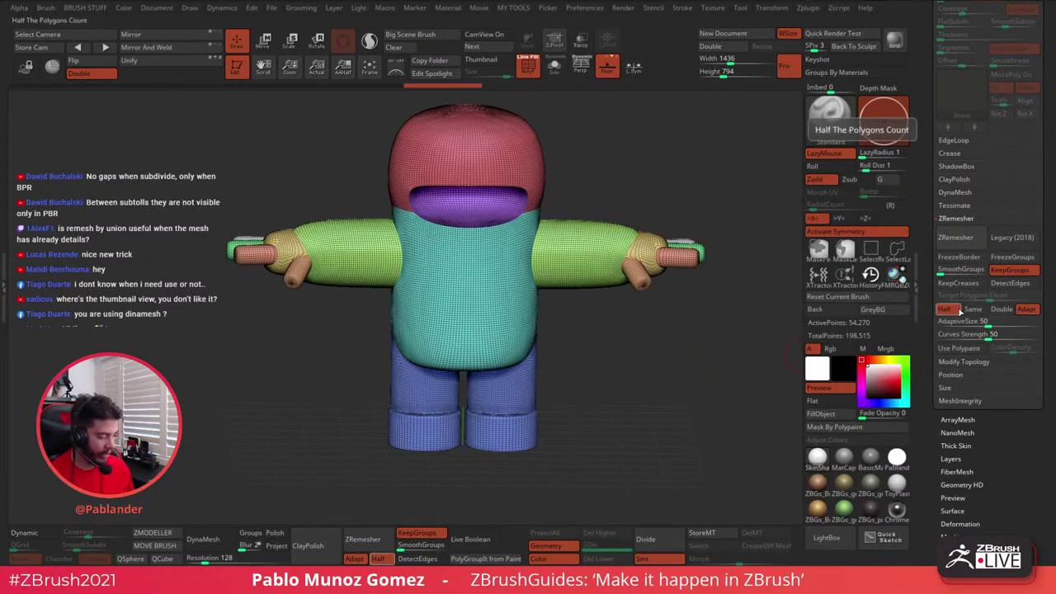
{"action": "left_click", "coordinate": [959, 237]}
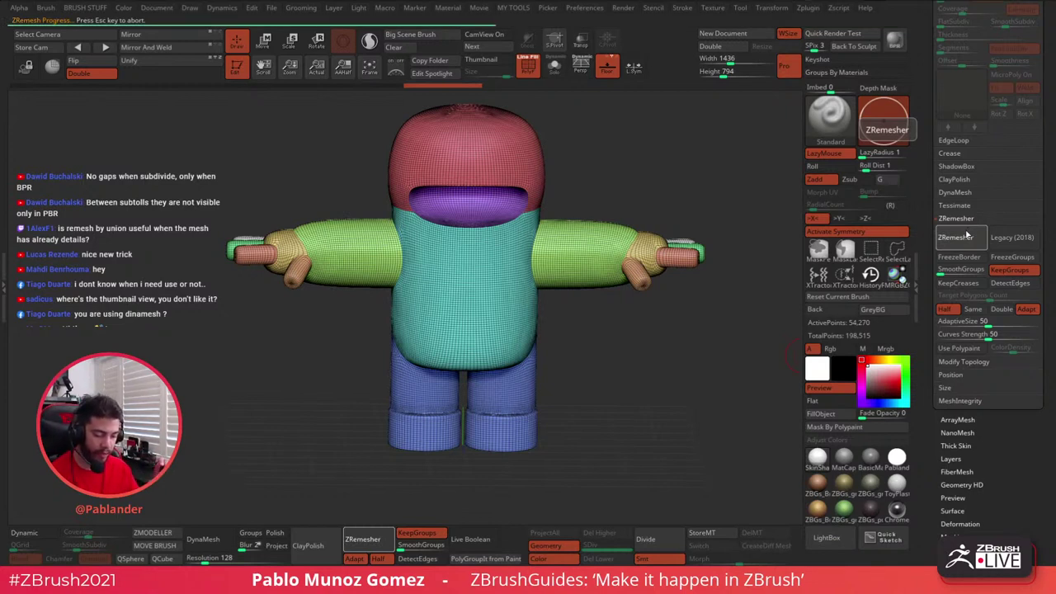
- Run ZRemesher repeatedly with Half and KeepGroups enabled, check the mesh from below, and undo the last reduction
{"action": "left_click", "coordinate": [954, 239]}
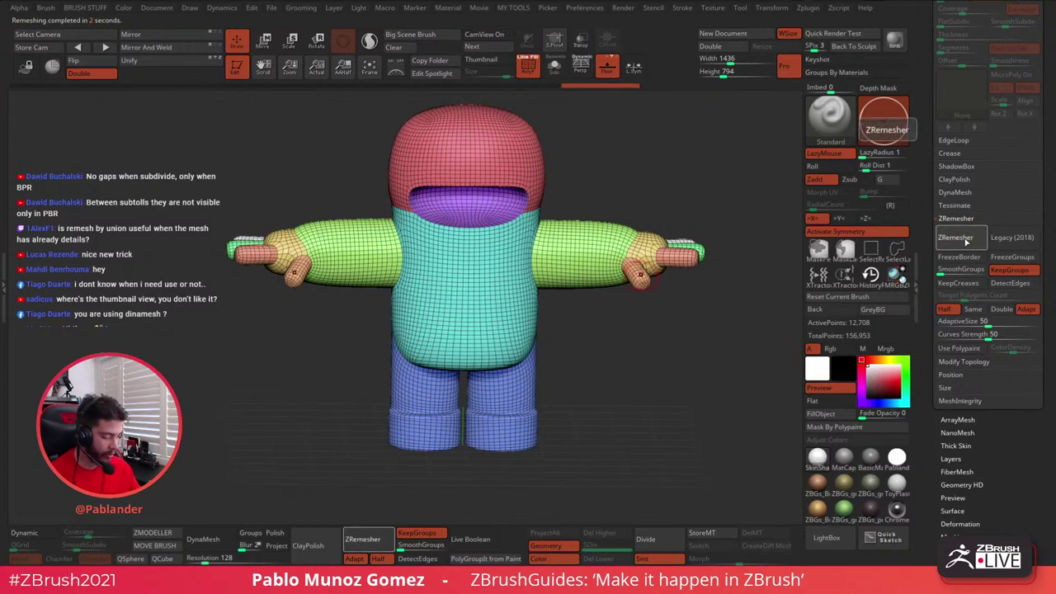
{"action": "left_click", "coordinate": [957, 239]}
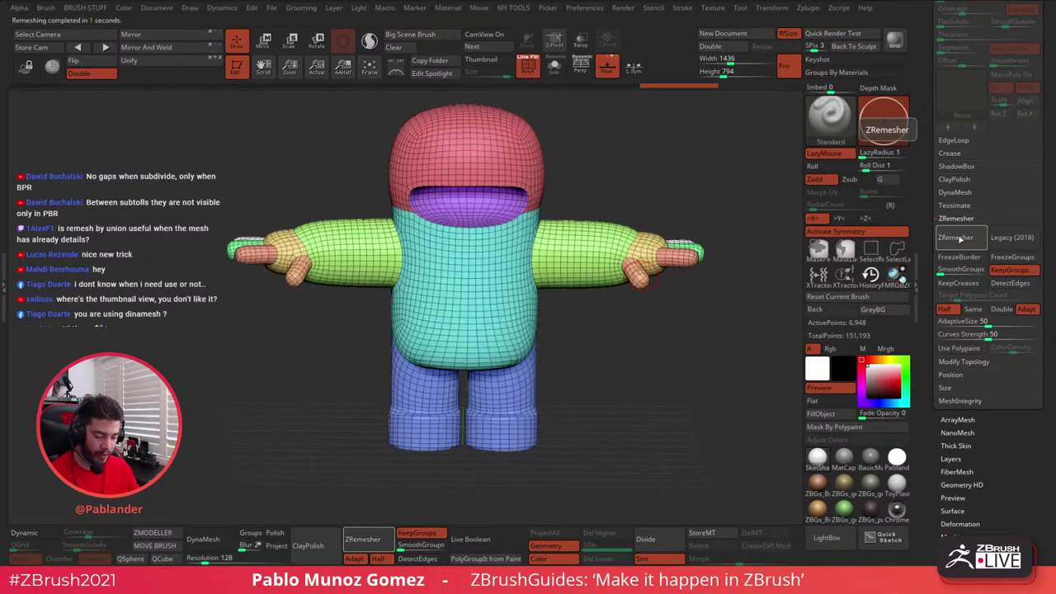
{"action": "left_click", "coordinate": [957, 239]}
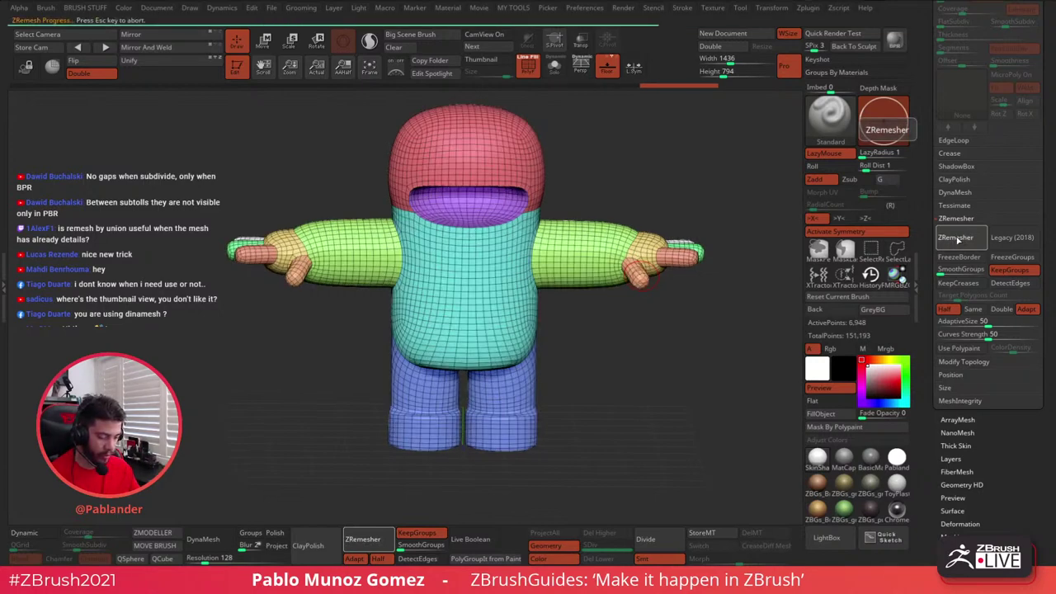
{"action": "left_click_drag", "start_coordinate": [698, 157], "coordinate": [673, 165]}
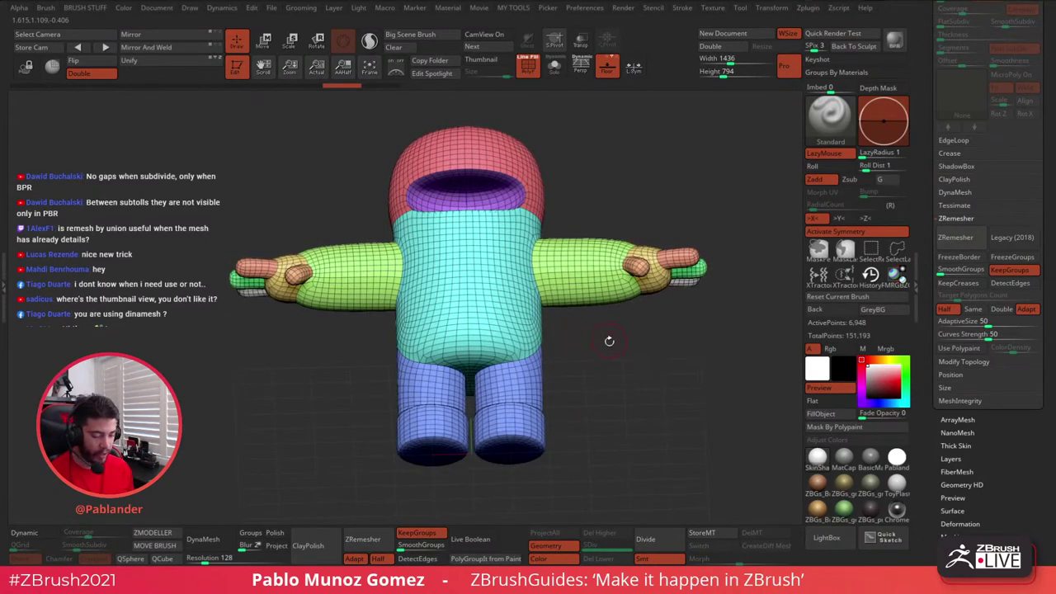
{"action": "mouse_move", "coordinate": [609, 341]}
{"action": "left_mouse_down"}
{"action": "mouse_move", "coordinate": [627, 372]}
{"action": "mouse_move", "coordinate": [637, 355]}
{"action": "mouse_move", "coordinate": [627, 349]}
{"action": "left_mouse_up"}
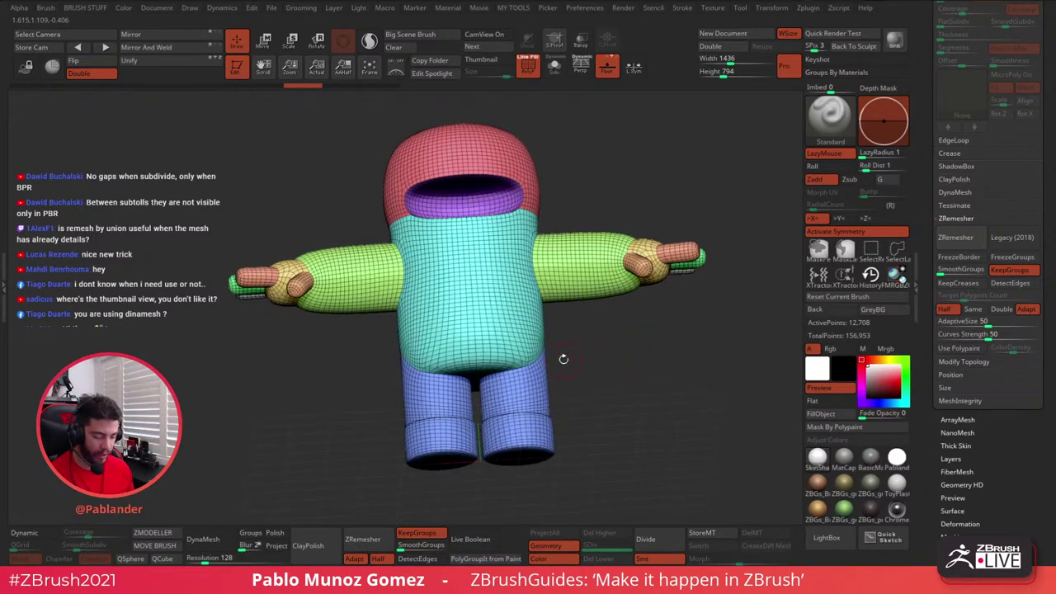
- Smooth the lower front and sides of the torso where it meets the legs, with X symmetry active
{"action": "key", "text": "space"}
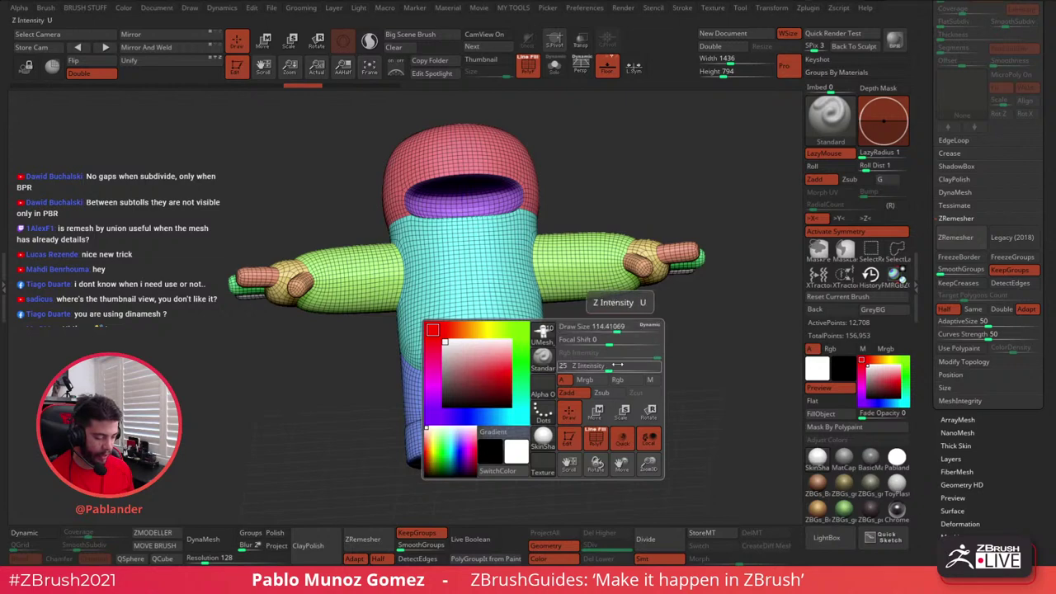
{"action": "mouse_move", "coordinate": [617, 364]}
{"action": "left_mouse_down", "text": "shift"}
{"action": "mouse_move", "coordinate": [624, 354]}
{"action": "mouse_move", "coordinate": [534, 352]}
{"action": "left_mouse_up", "text": "shift"}
{"action": "key", "text": "space"}
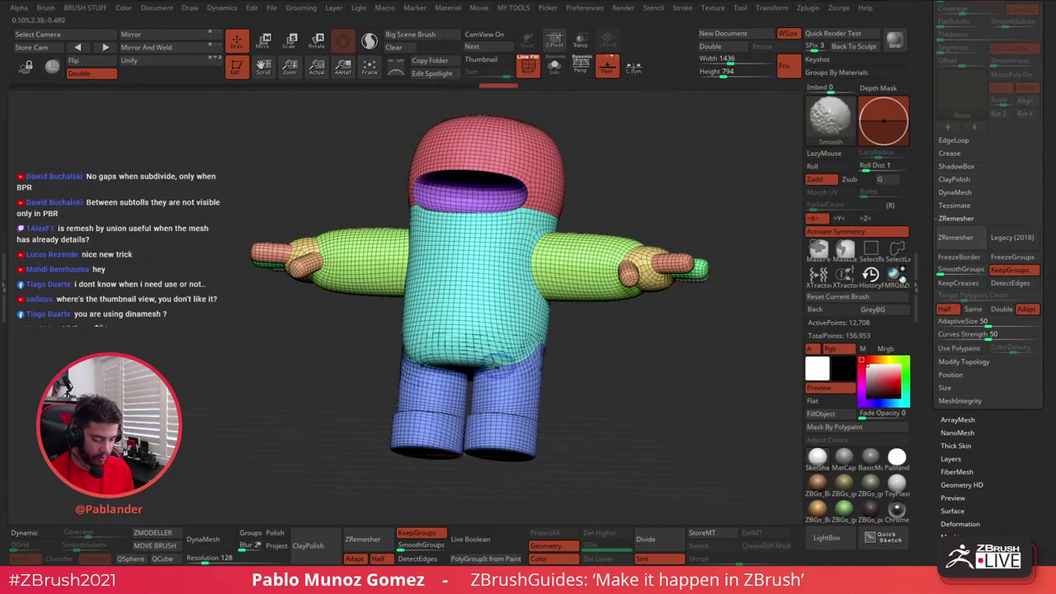
{"action": "mouse_move", "coordinate": [471, 368]}
{"action": "left_mouse_down", "text": "shift"}
{"action": "mouse_move", "coordinate": [464, 355]}
{"action": "mouse_move", "coordinate": [558, 376]}
{"action": "mouse_move", "coordinate": [559, 356]}
{"action": "left_mouse_up", "text": "shift"}
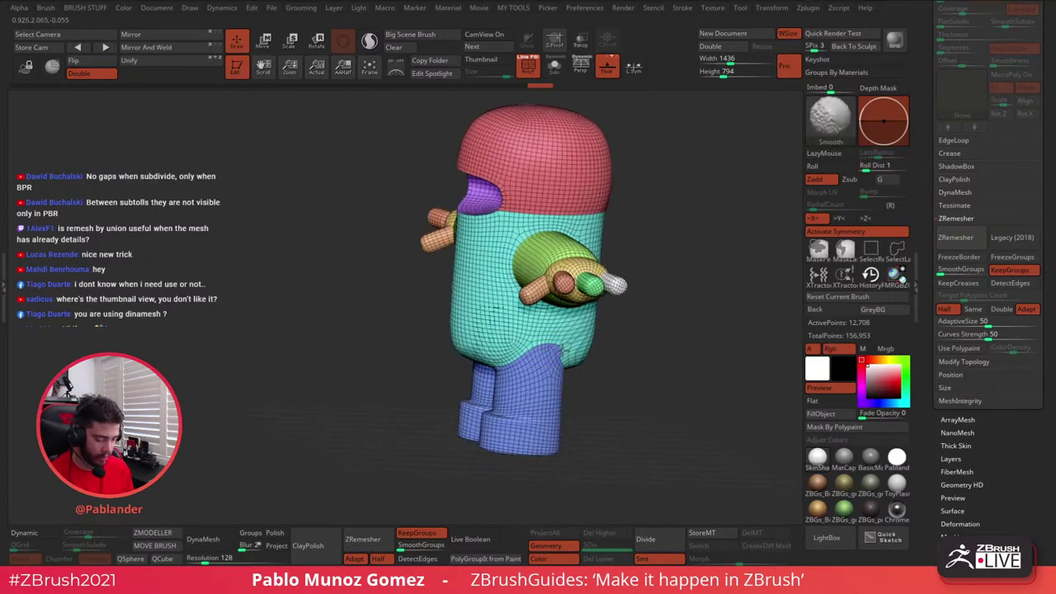
{"action": "left_click_drag", "start_coordinate": [544, 357], "coordinate": [600, 364], "text": "shift"}
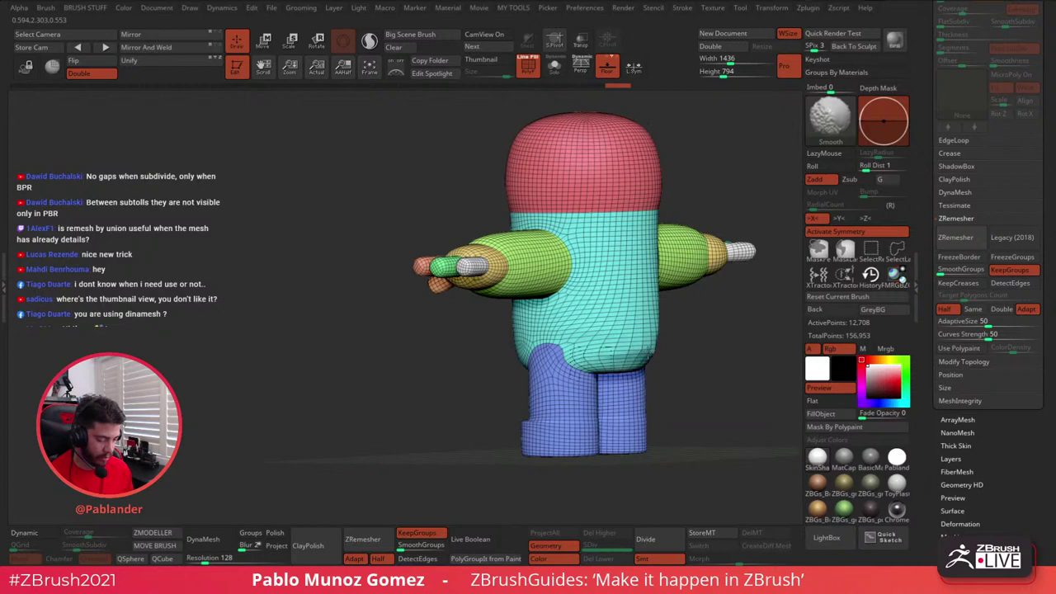
- Smooth the lower back of the torso and its transition into the legs
{"action": "right_click_drag", "start_coordinate": [612, 293], "coordinate": [564, 314], "text": "alt"}
{"action": "key", "text": "space"}
{"action": "left_click_drag", "start_coordinate": [585, 293], "coordinate": [592, 292]}
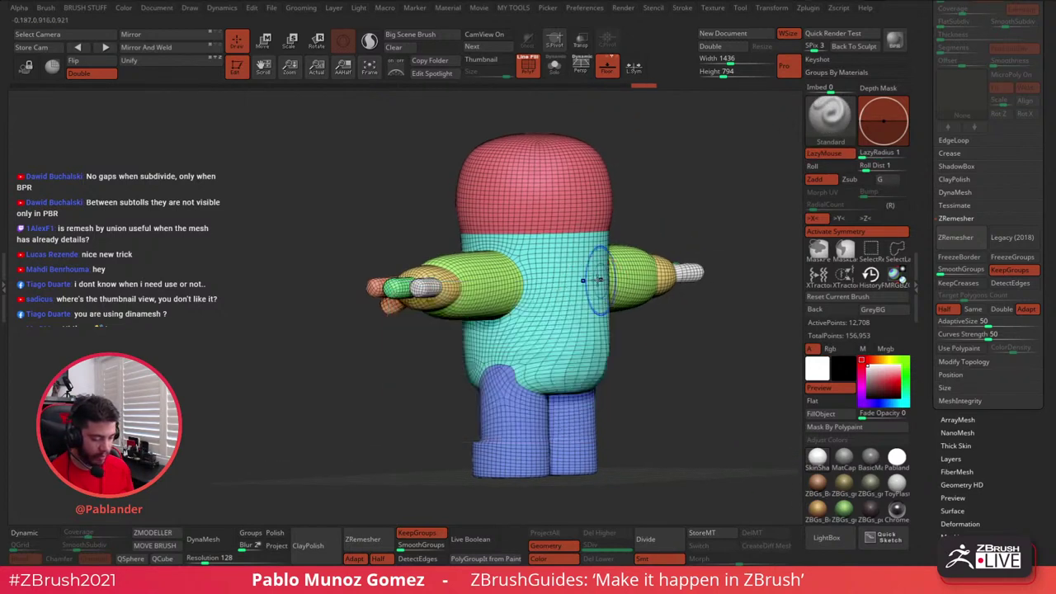
{"action": "left_click_drag", "start_coordinate": [613, 213], "coordinate": [612, 189], "text": "shift"}
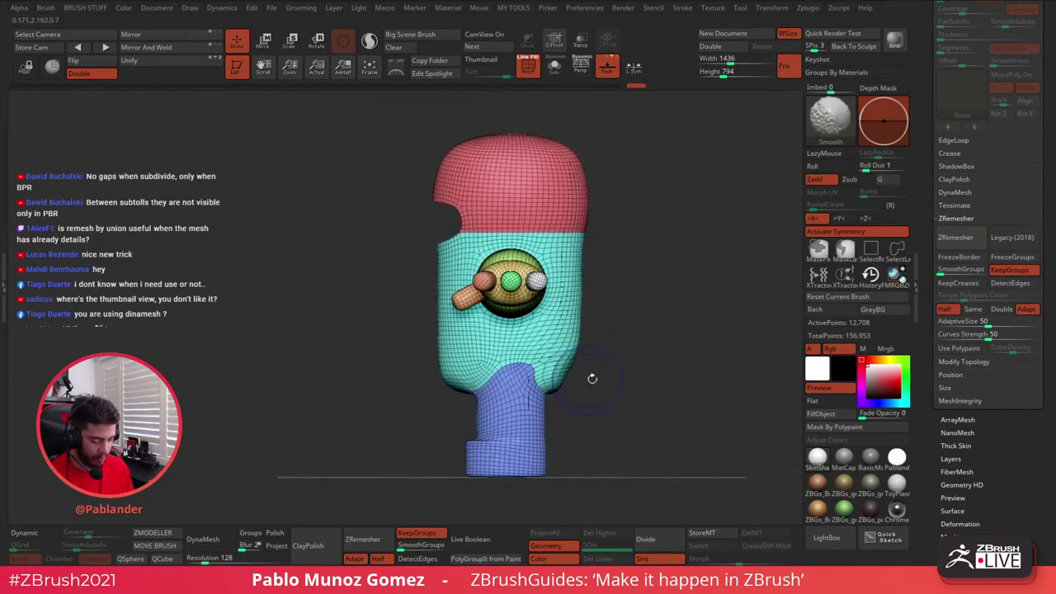
{"action": "left_click_drag", "start_coordinate": [591, 378], "coordinate": [578, 384], "text": "shift"}
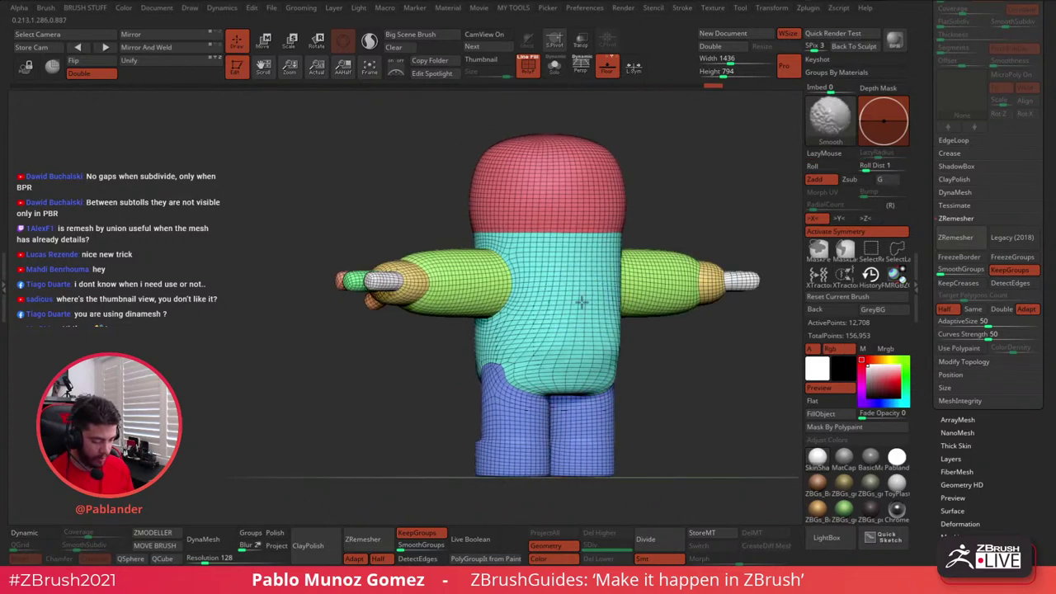
{"action": "key", "text": "l"}
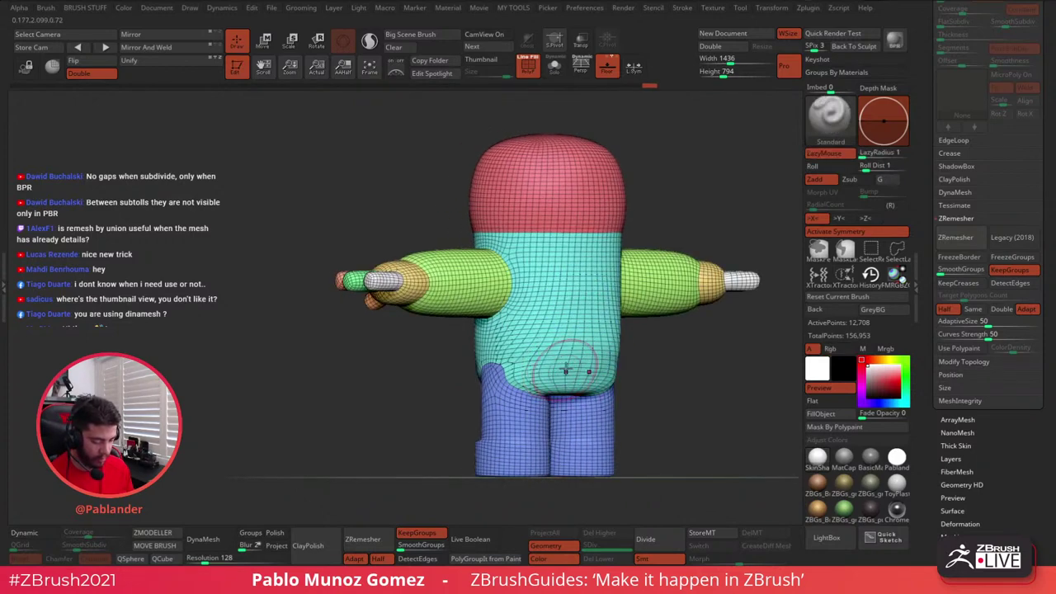
{"action": "left_click_drag", "start_coordinate": [568, 363], "coordinate": [578, 352], "text": "shift"}
{"action": "right_click_drag", "start_coordinate": [578, 352], "coordinate": [636, 342]}
{"action": "left_click_drag", "start_coordinate": [584, 359], "coordinate": [573, 357], "text": "shift"}
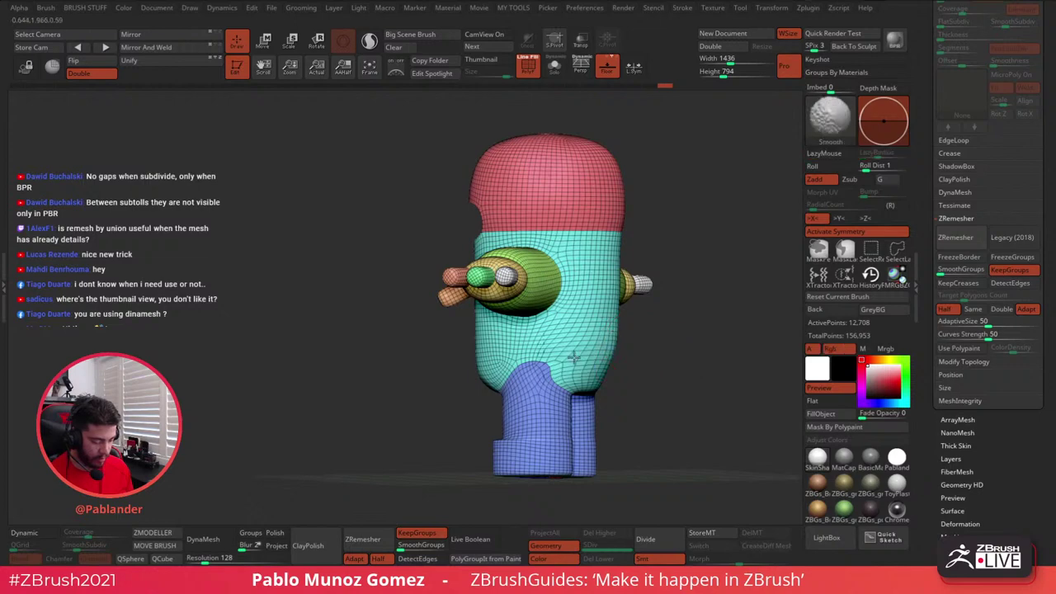
{"action": "right_click_drag", "start_coordinate": [574, 356], "coordinate": [606, 433]}
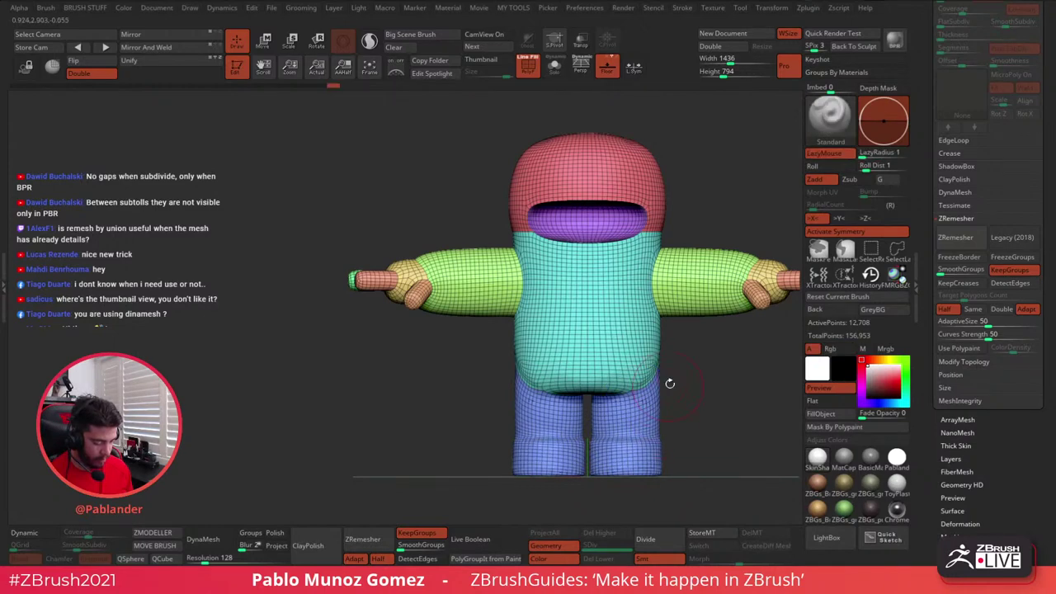
- Smooth both arms symmetrically from the wrist seams up to the shoulders
{"action": "right_click_drag", "start_coordinate": [669, 383], "coordinate": [598, 348], "text": "alt"}
{"action": "mouse_move", "coordinate": [669, 320]}
{"action": "right_mouse_down", "text": "alt"}
{"action": "mouse_move", "coordinate": [619, 353]}
{"action": "mouse_move", "coordinate": [625, 386]}
{"action": "right_mouse_up", "text": "alt"}
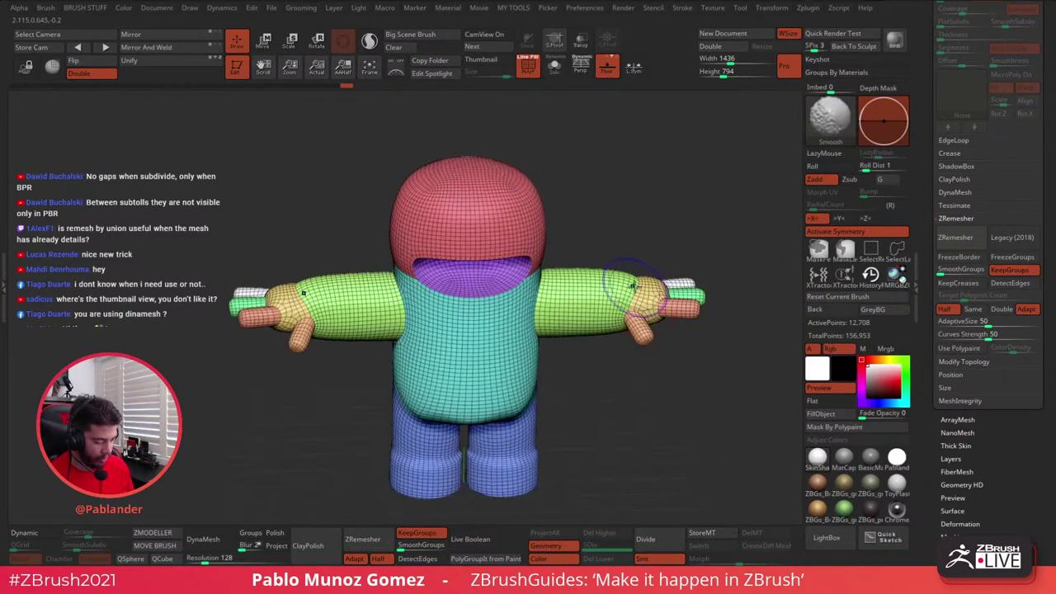
{"action": "left_click_drag", "start_coordinate": [632, 277], "coordinate": [617, 280], "text": "shift"}
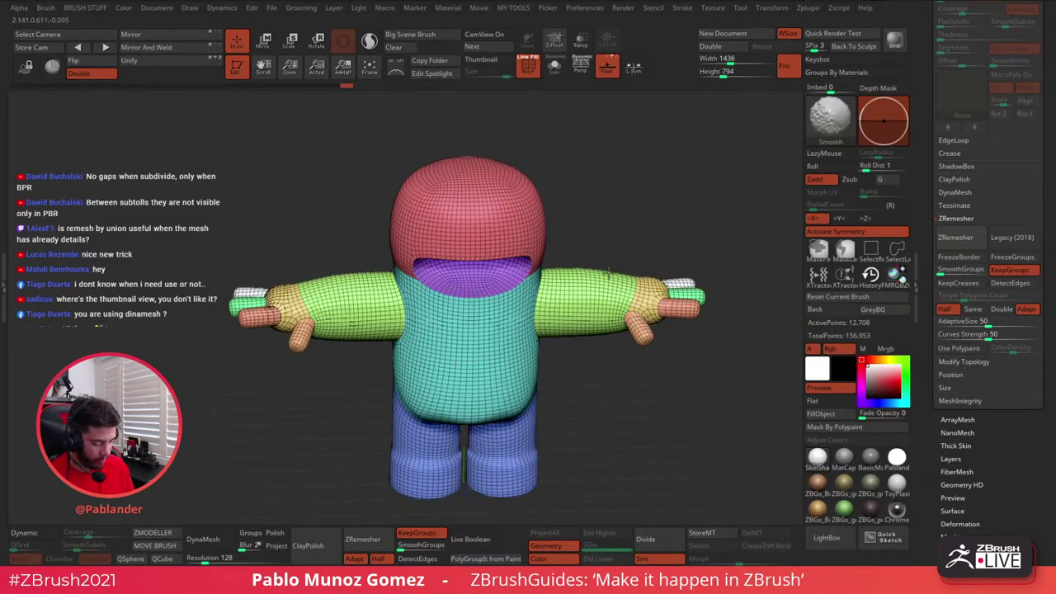
{"action": "right_click_drag", "start_coordinate": [595, 293], "coordinate": [634, 326]}
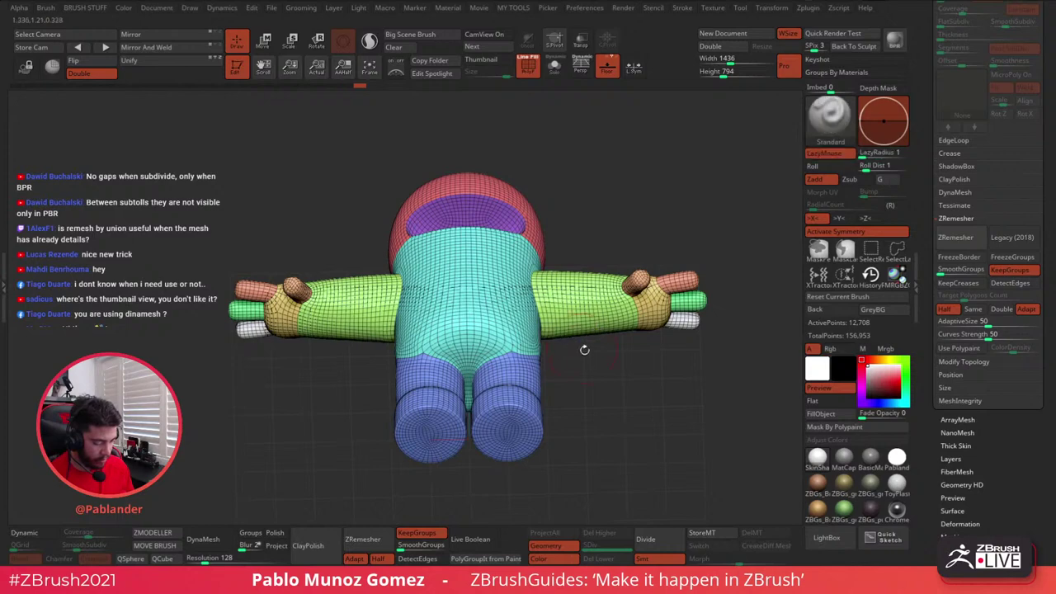
{"action": "right_click_drag", "start_coordinate": [588, 351], "coordinate": [569, 400]}
{"action": "right_click_drag", "start_coordinate": [625, 219], "coordinate": [552, 256]}
{"action": "left_click_drag", "start_coordinate": [572, 273], "coordinate": [572, 285], "text": "shift"}
{"action": "mouse_move", "coordinate": [523, 356]}
{"action": "right_mouse_down"}
{"action": "mouse_move", "coordinate": [571, 373]}
{"action": "mouse_move", "coordinate": [594, 363]}
{"action": "right_mouse_up"}
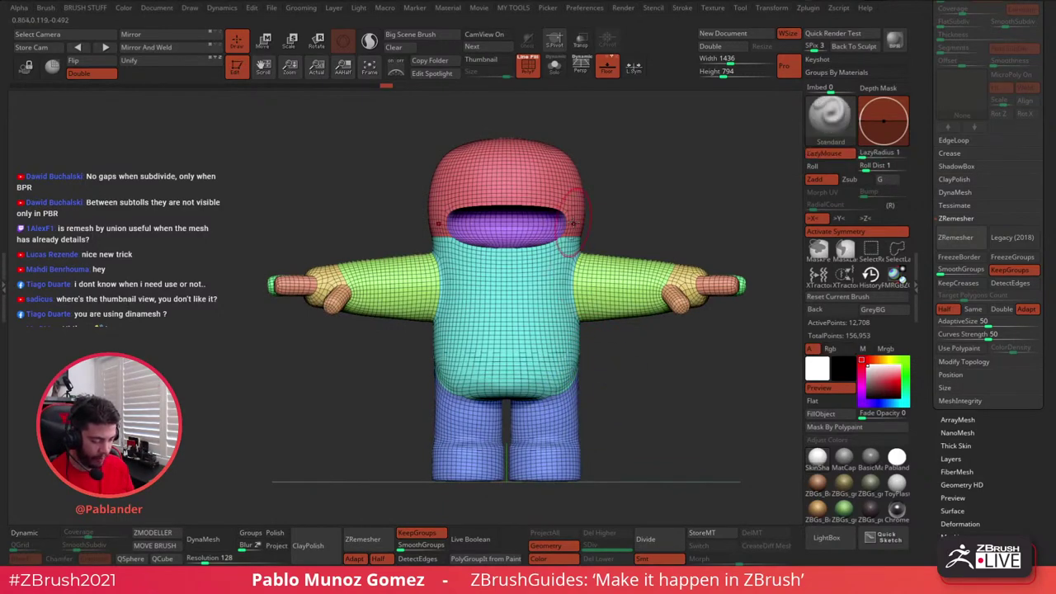
- Smooth the rim of the face opening on the head to soften its upper edge and corners
{"action": "right_click", "coordinate": [491, 290]}
{"action": "mouse_move", "coordinate": [578, 247]}
{"action": "right_mouse_down"}
{"action": "mouse_move", "coordinate": [672, 202]}
{"action": "mouse_move", "coordinate": [521, 210]}
{"action": "right_mouse_up"}
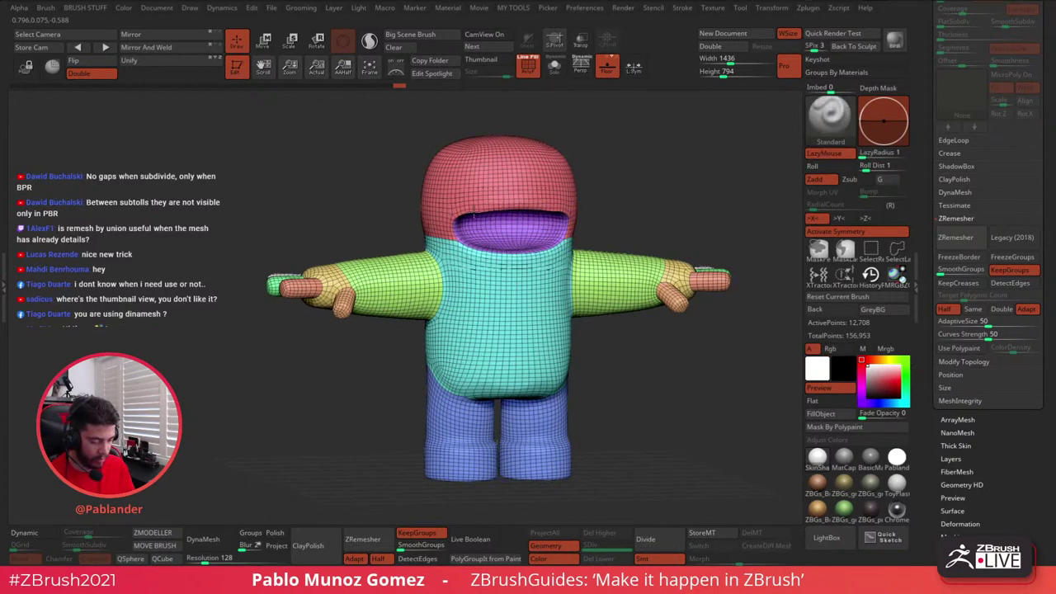
{"action": "right_click_drag", "start_coordinate": [594, 200], "coordinate": [575, 207]}
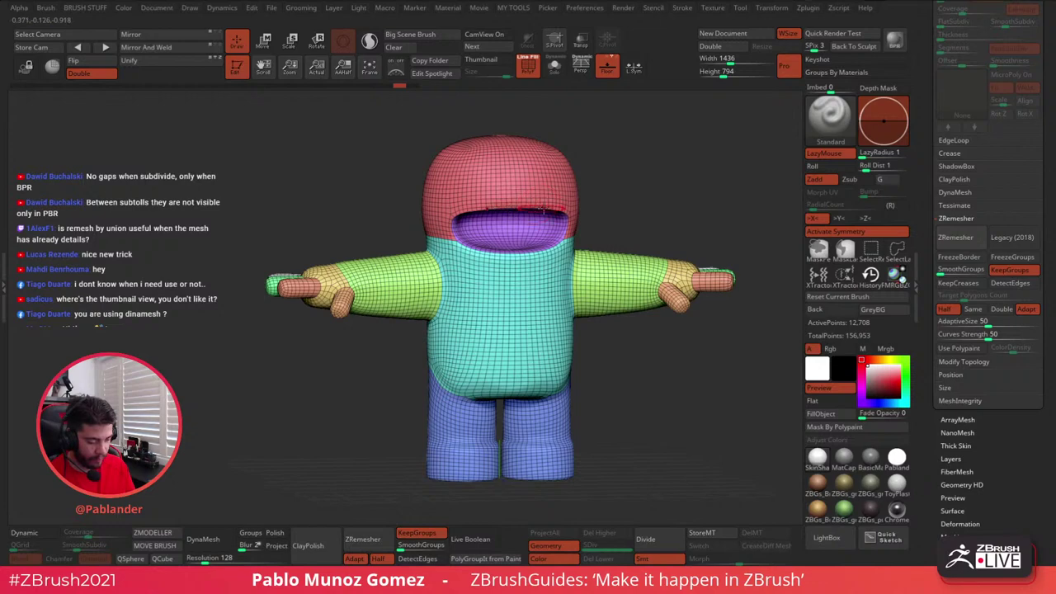
{"action": "right_click_drag", "start_coordinate": [477, 211], "coordinate": [551, 199]}
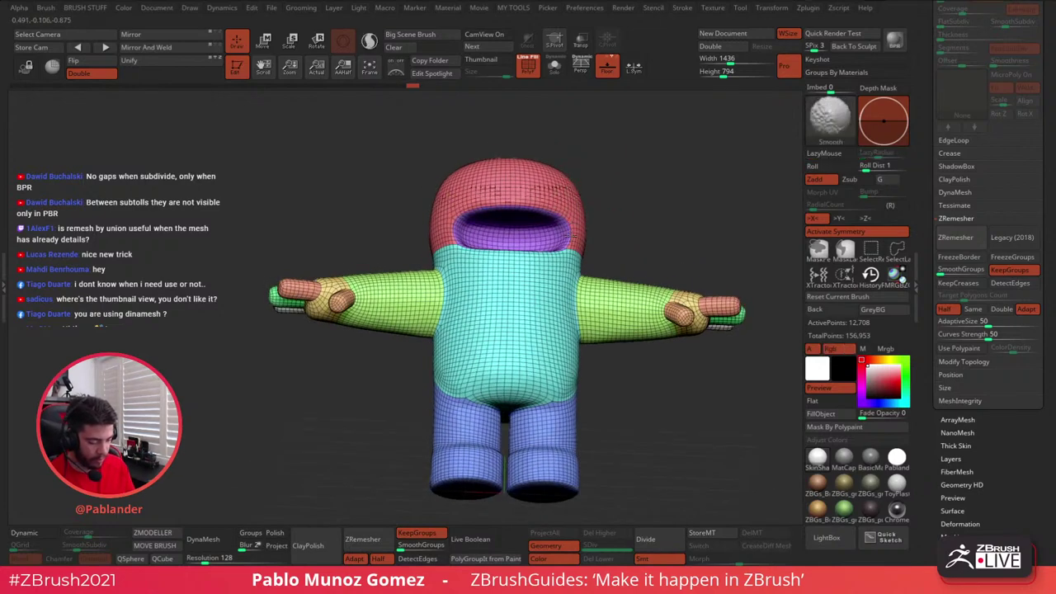
{"action": "mouse_move", "coordinate": [569, 239]}
{"action": "right_mouse_down", "text": "shift"}
{"action": "mouse_move", "coordinate": [645, 287]}
{"action": "mouse_move", "coordinate": [631, 399]}
{"action": "right_mouse_up", "text": "shift"}
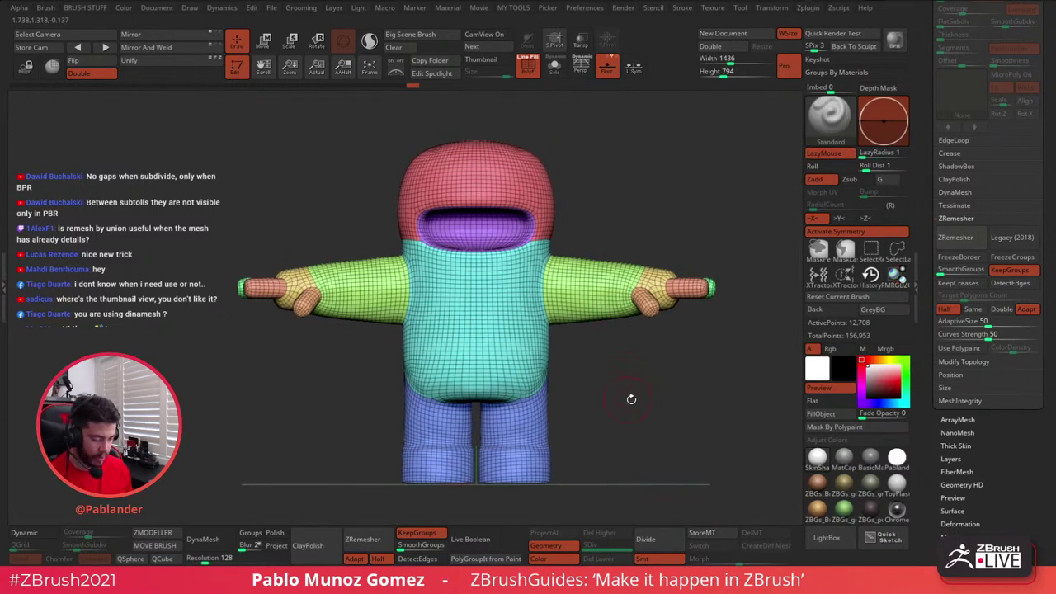
- Smooth the hands around the finger bases and palms, working from above and below
{"action": "right_click_drag", "start_coordinate": [685, 321], "coordinate": [685, 361]}
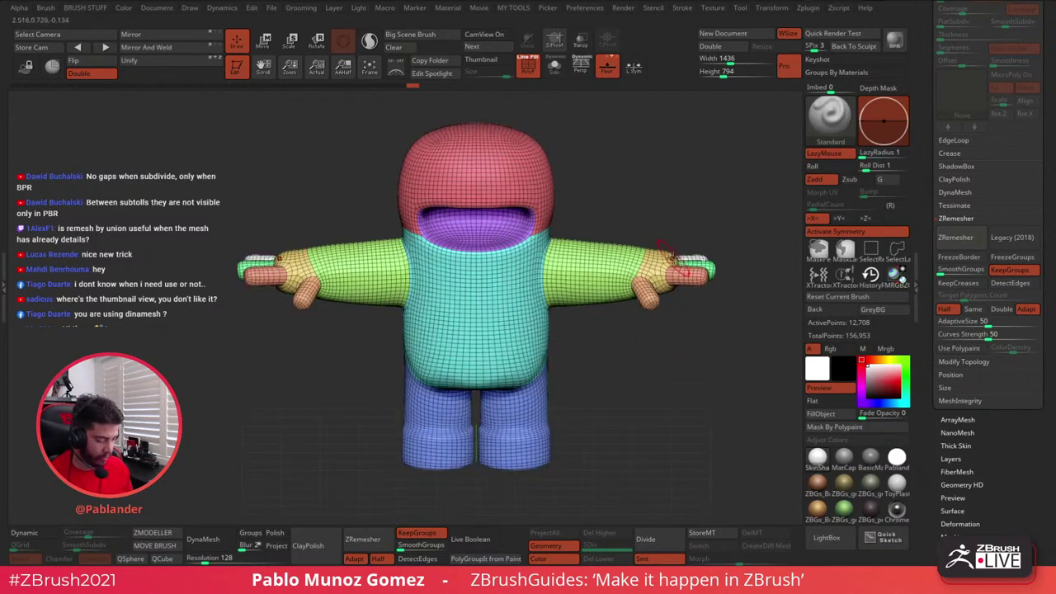
{"action": "right_click_drag", "start_coordinate": [675, 263], "coordinate": [684, 226]}
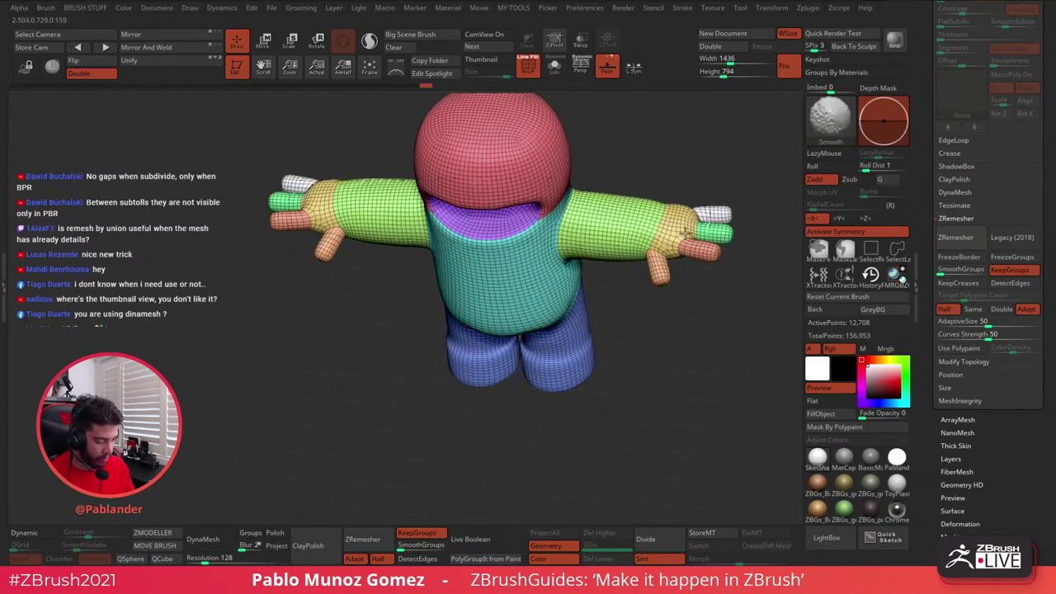
{"action": "right_click_drag", "start_coordinate": [694, 266], "coordinate": [690, 185]}
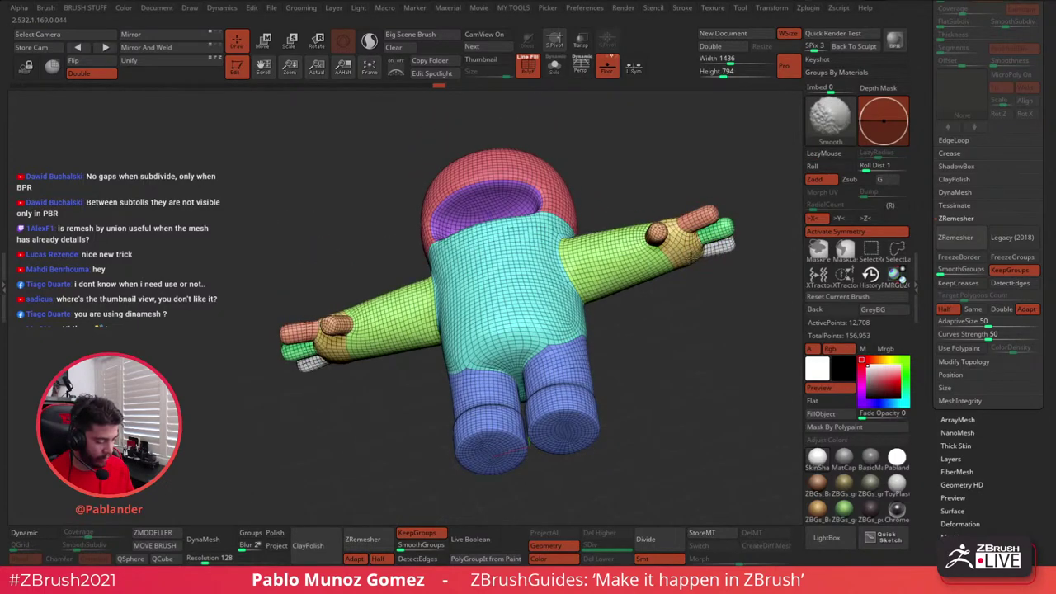
- Smooth the character's mesh around the arms and legs with the Smooth brush
{"action": "right_click_drag", "start_coordinate": [700, 292], "coordinate": [704, 294]}
{"action": "right_click_drag", "start_coordinate": [687, 256], "coordinate": [695, 352]}
{"action": "right_click_drag", "start_coordinate": [648, 266], "coordinate": [665, 351]}
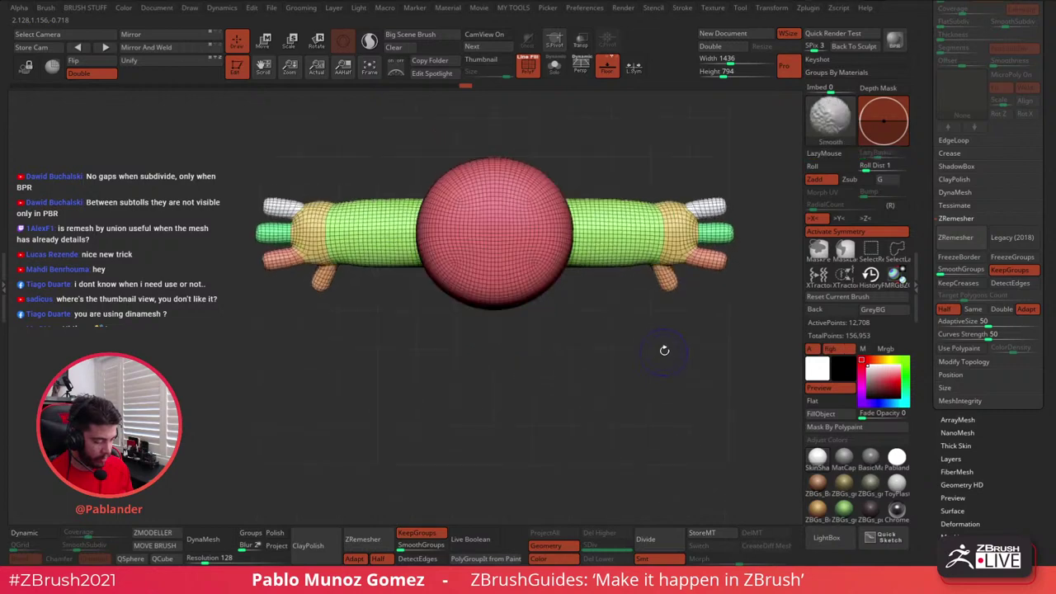
{"action": "key", "text": "shift"}
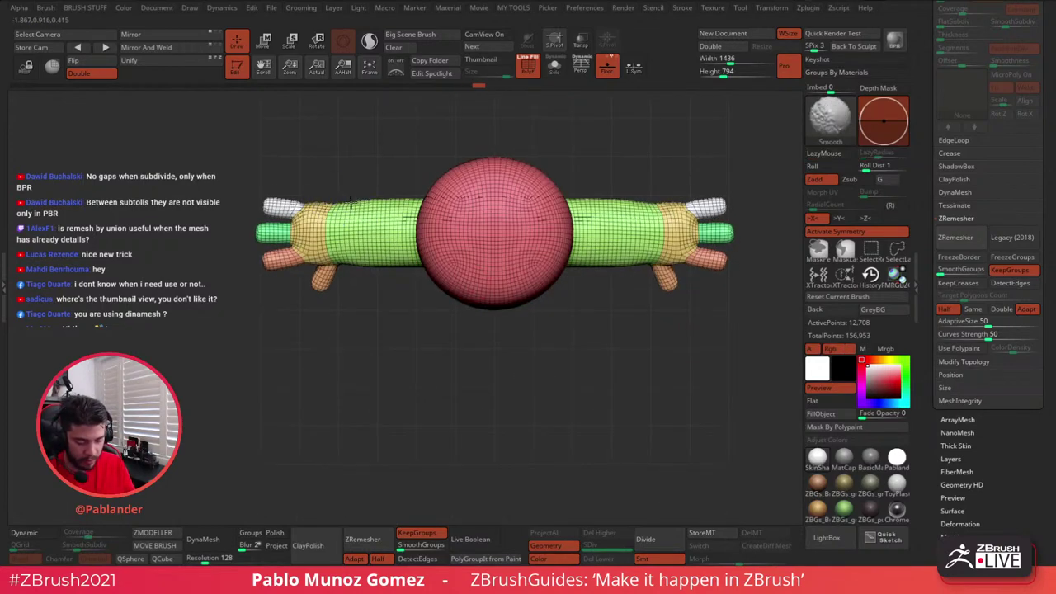
{"action": "mouse_move", "coordinate": [439, 356]}
{"action": "left_mouse_down"}
{"action": "mouse_move", "coordinate": [599, 425]}
{"action": "mouse_move", "coordinate": [605, 369]}
{"action": "mouse_move", "coordinate": [628, 343]}
{"action": "mouse_move", "coordinate": [643, 361]}
{"action": "mouse_move", "coordinate": [571, 372]}
{"action": "mouse_move", "coordinate": [575, 346]}
{"action": "mouse_move", "coordinate": [577, 367]}
{"action": "mouse_move", "coordinate": [616, 376]}
{"action": "left_mouse_up"}
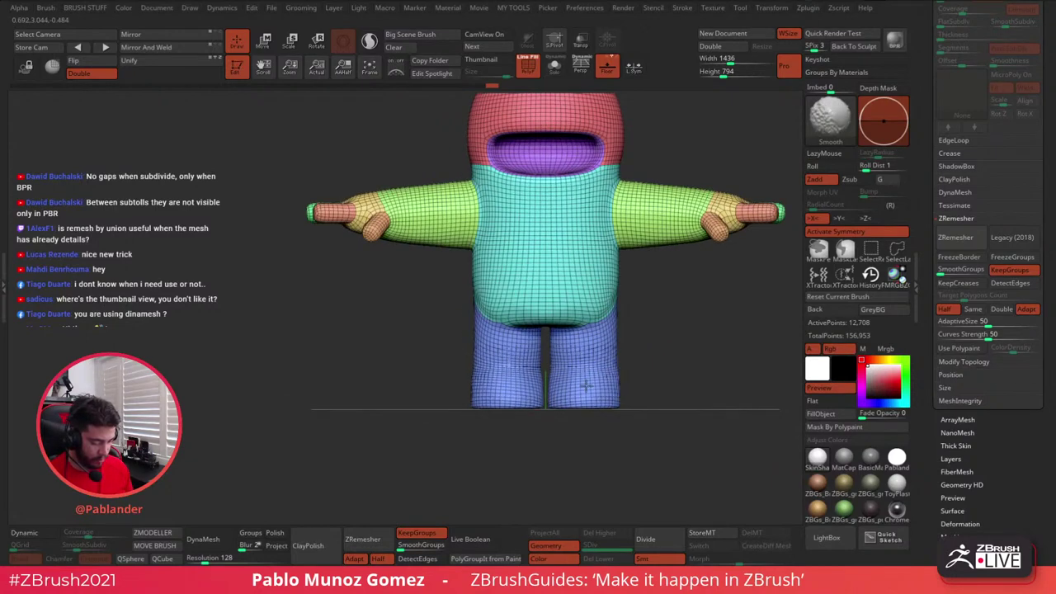
{"action": "left_click_drag", "start_coordinate": [643, 366], "coordinate": [698, 358]}
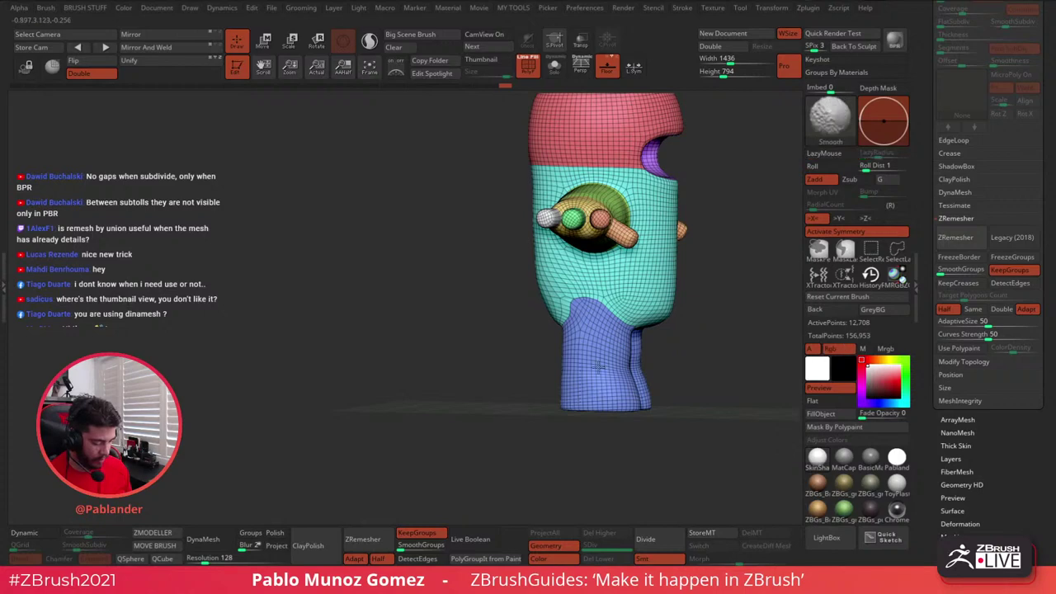
{"action": "mouse_move", "coordinate": [600, 371]}
{"action": "left_mouse_down", "text": "shift"}
{"action": "mouse_move", "coordinate": [671, 360]}
{"action": "mouse_move", "coordinate": [656, 342]}
{"action": "mouse_move", "coordinate": [642, 381]}
{"action": "mouse_move", "coordinate": [648, 347]}
{"action": "mouse_move", "coordinate": [577, 312]}
{"action": "left_mouse_up", "text": "shift"}
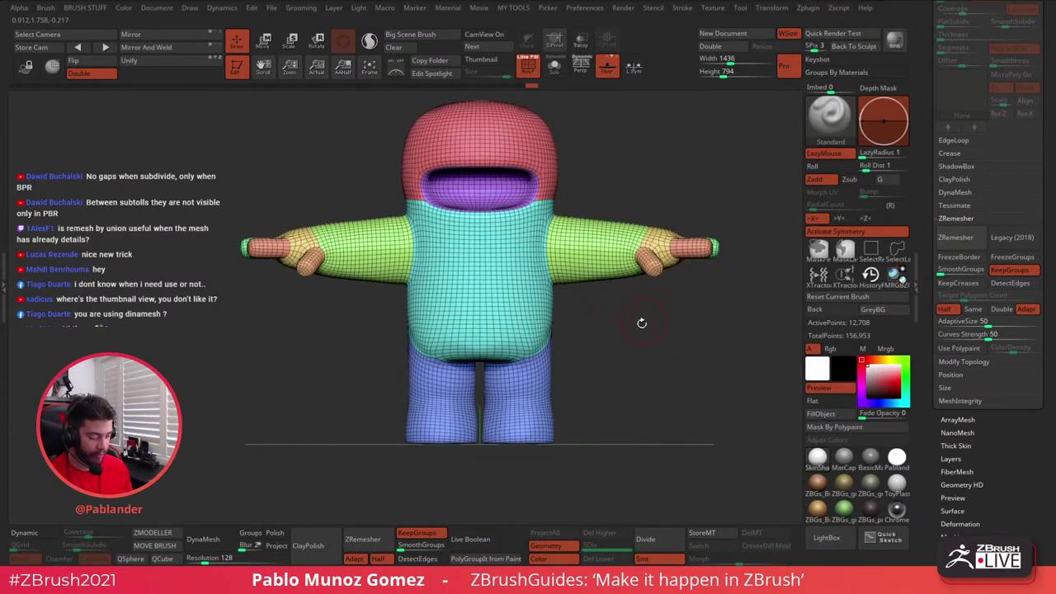
- Isolate the torso polygroup to inspect its topology and restore the visibility of the full character
{"action": "left_click_drag", "start_coordinate": [569, 386], "coordinate": [613, 339]}
{"action": "left_click", "coordinate": [554, 321], "text": "ctrl+shift"}
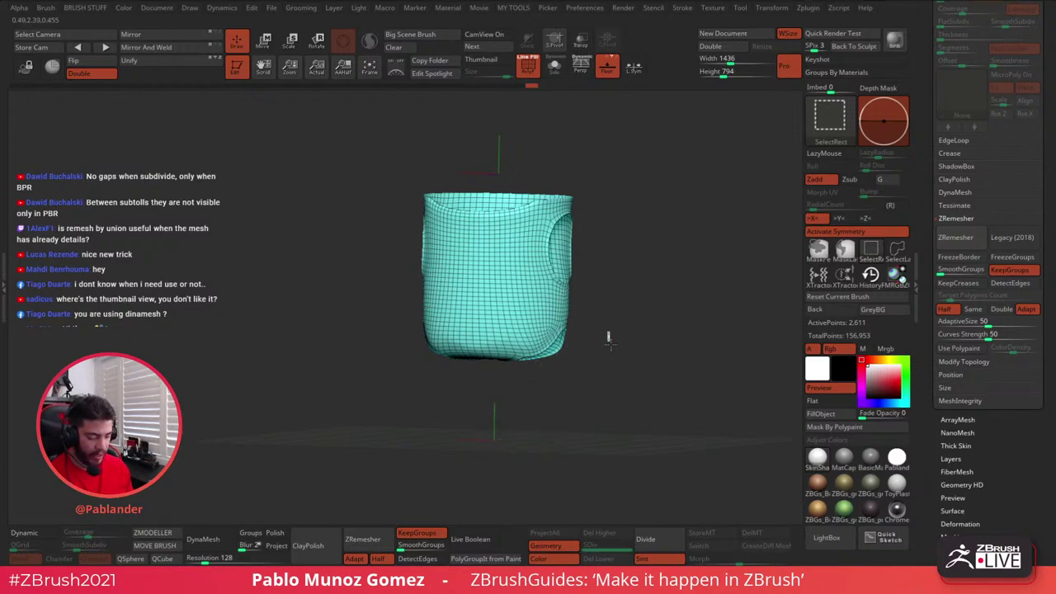
{"action": "mouse_move", "coordinate": [611, 344]}
{"action": "left_mouse_down", "text": "ctrl+shift"}
{"action": "mouse_move", "coordinate": [605, 371]}
{"action": "mouse_move", "coordinate": [629, 375]}
{"action": "mouse_move", "coordinate": [571, 384]}
{"action": "left_mouse_up", "text": "ctrl+shift"}
{"action": "left_click", "coordinate": [609, 376], "text": "ctrl+shift"}
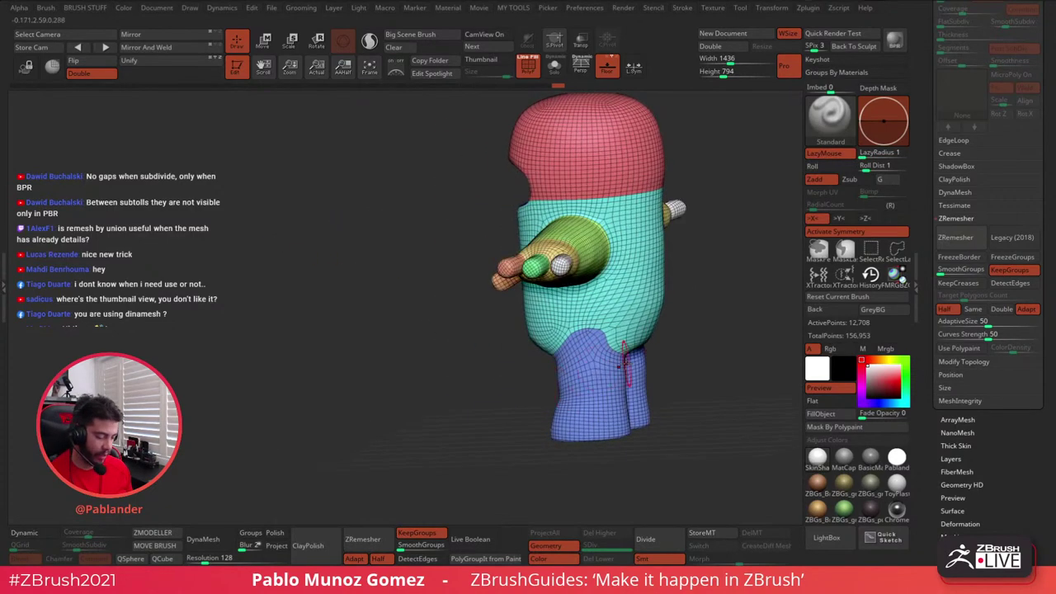
- Lower the curved upper edge of the leg polygroup at the hip in side view with the Move brush
{"action": "mouse_move", "coordinate": [652, 364]}
{"action": "left_mouse_down"}
{"action": "mouse_move", "coordinate": [672, 356]}
{"action": "mouse_move", "coordinate": [627, 332]}
{"action": "left_mouse_up"}
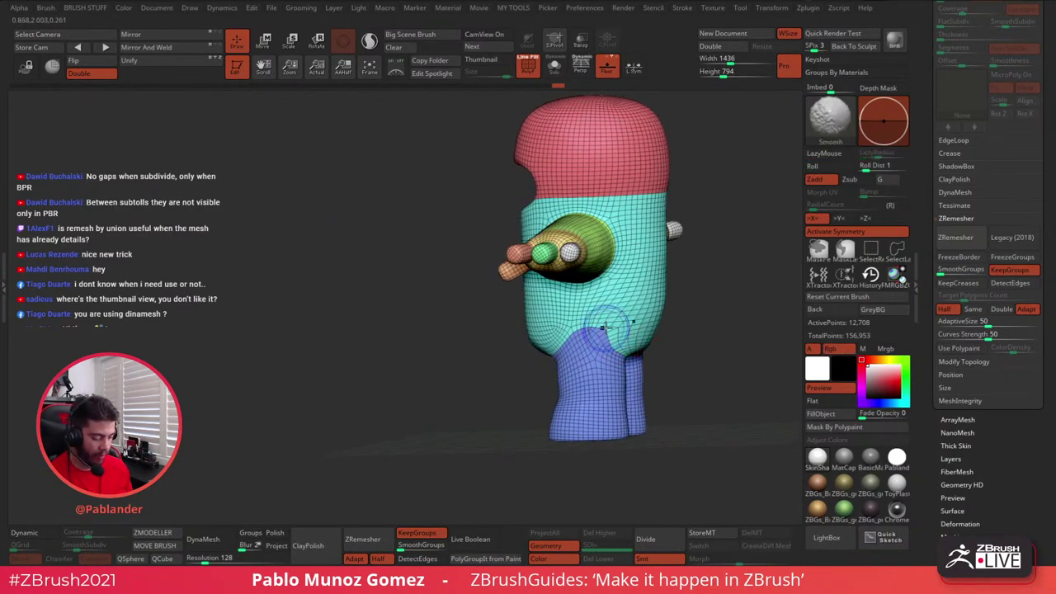
{"action": "key", "text": "shift"}
{"action": "key", "text": "l"}
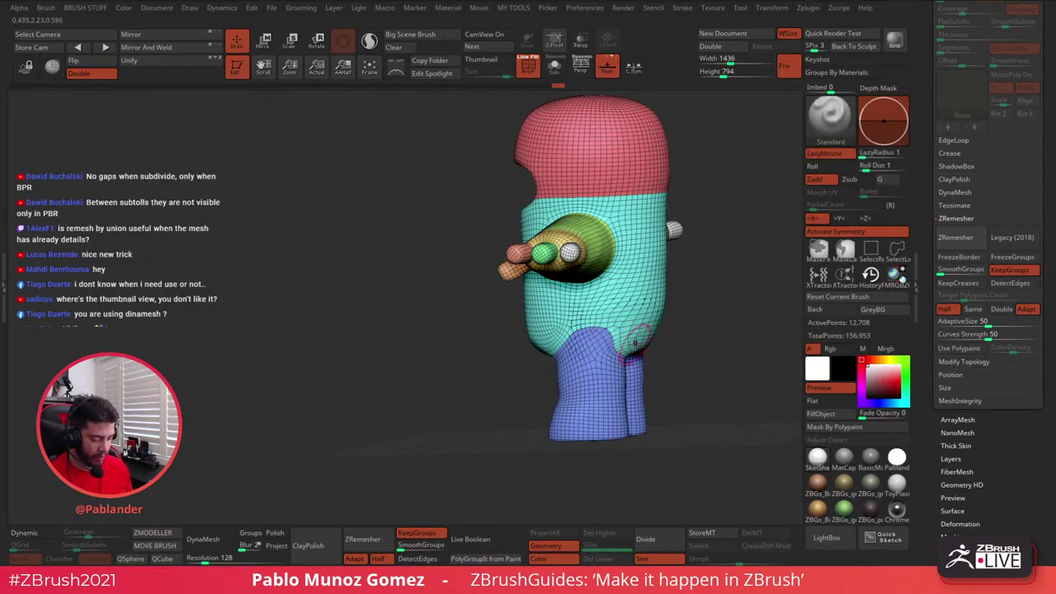
{"action": "key", "text": "b"}
{"action": "left_click_drag", "start_coordinate": [737, 248], "coordinate": [677, 281], "text": "shift"}
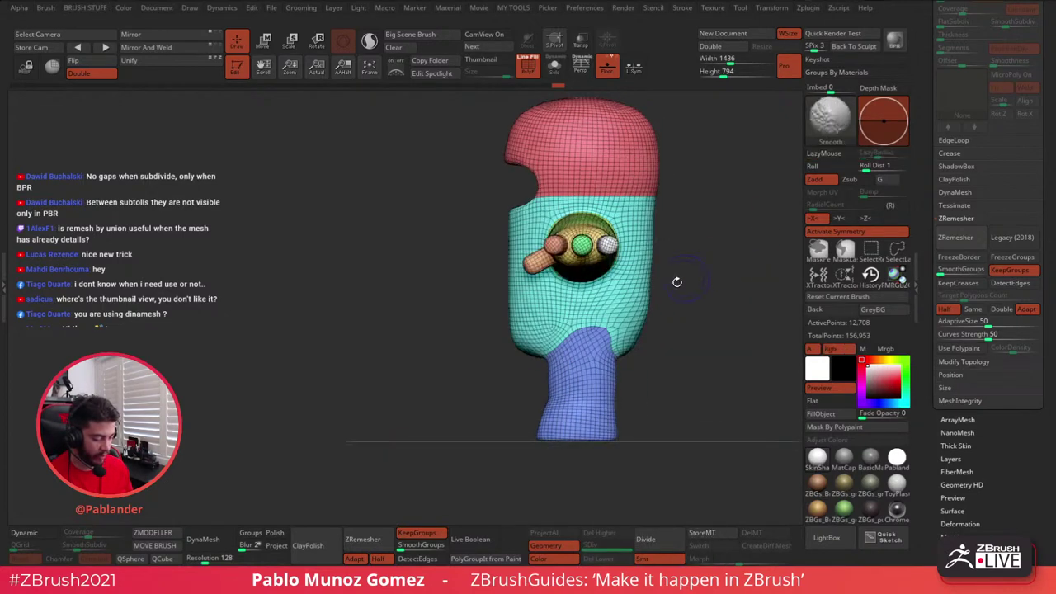
{"action": "key", "text": "space"}
{"action": "left_click", "coordinate": [669, 287]}
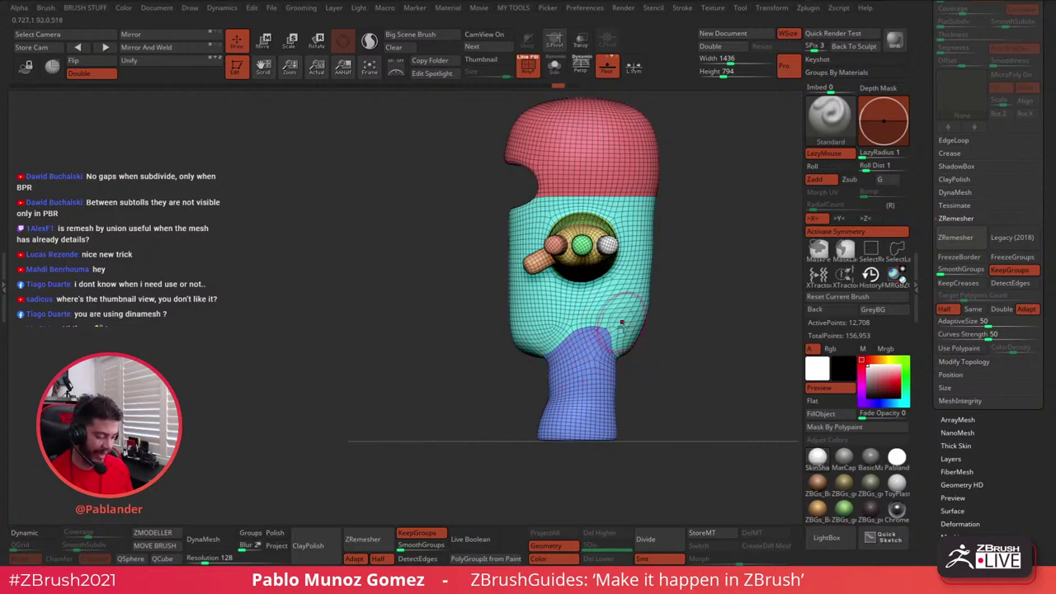
{"action": "left_click_drag", "start_coordinate": [648, 335], "coordinate": [598, 344], "text": "alt"}
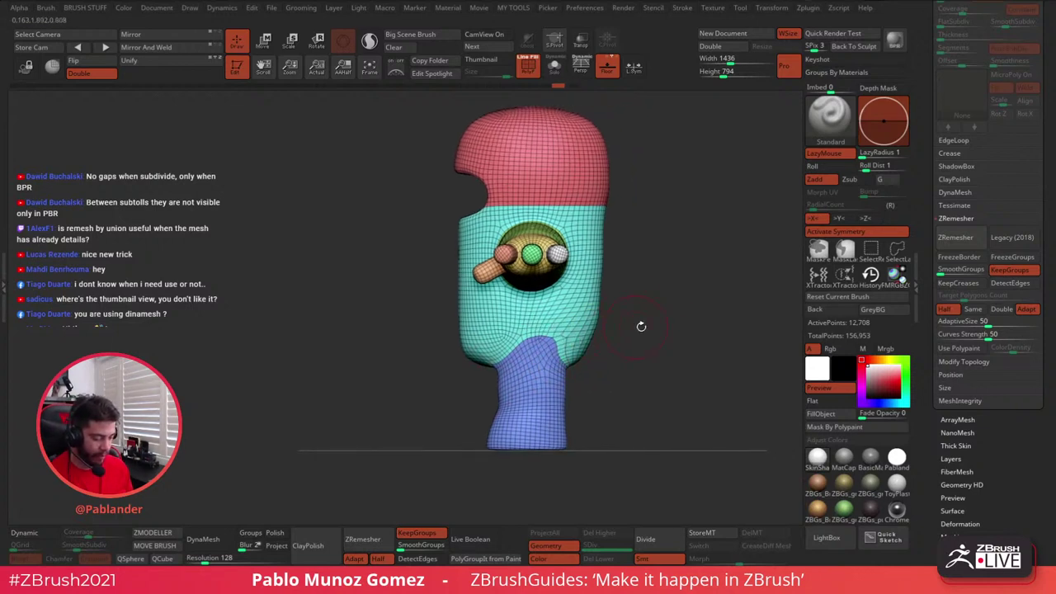
{"action": "key", "text": "b"}
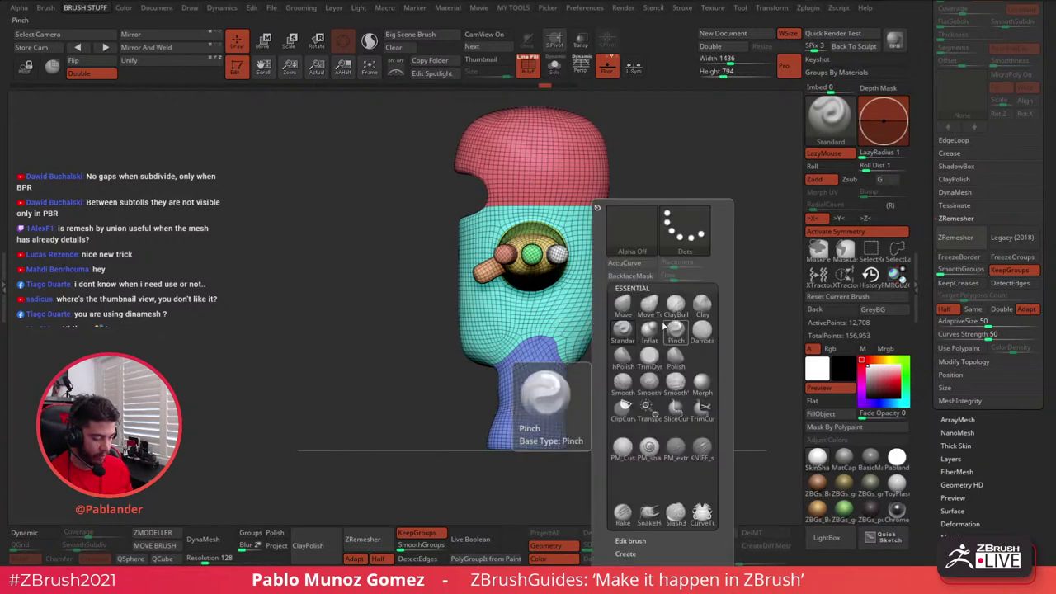
{"action": "key", "text": "m"}
{"action": "key", "text": "v"}
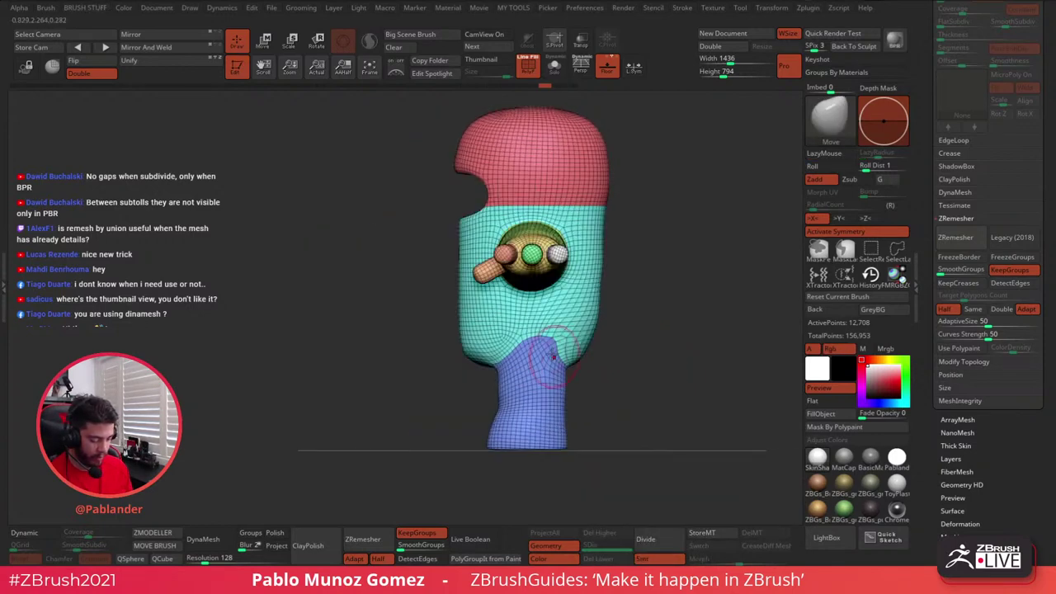
{"action": "key", "text": "shift"}
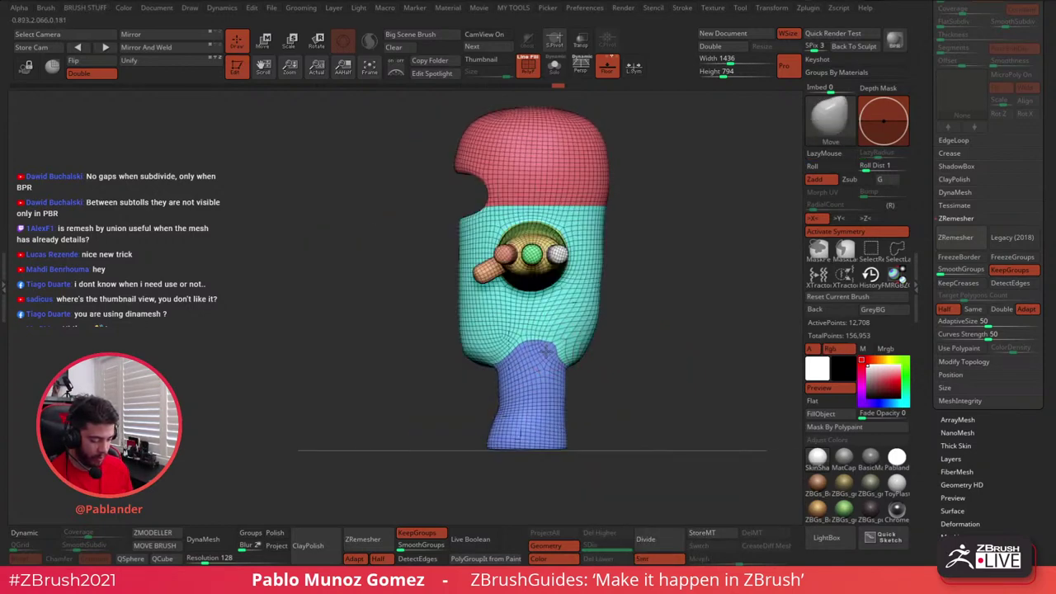
{"action": "left_click_drag", "start_coordinate": [528, 339], "coordinate": [528, 357]}
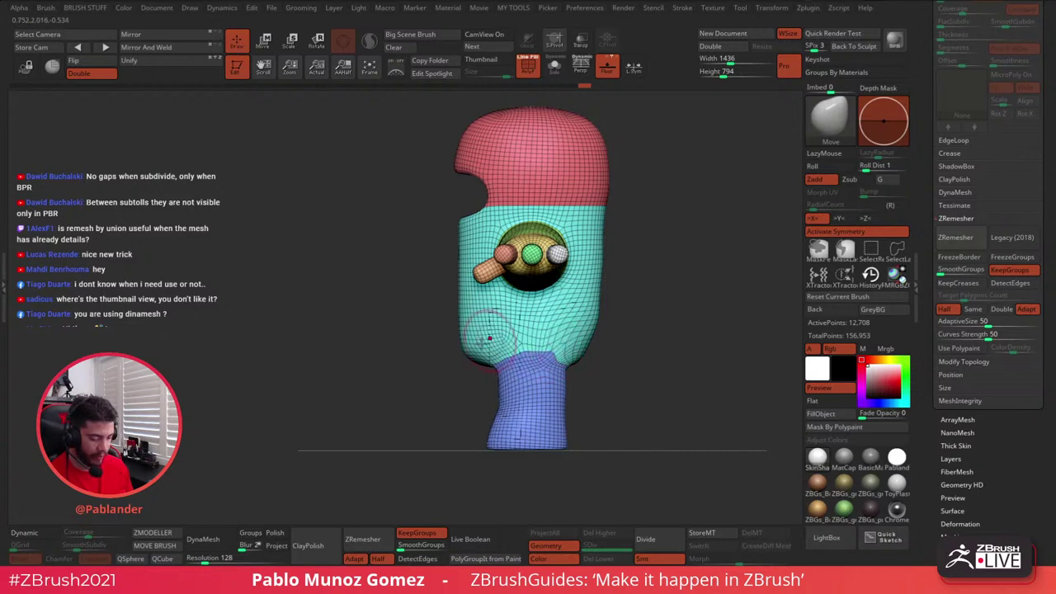
- Adjust the brush size and even out the boundary between leg and torso with Move and Smooth strokes
{"action": "key", "text": "space"}
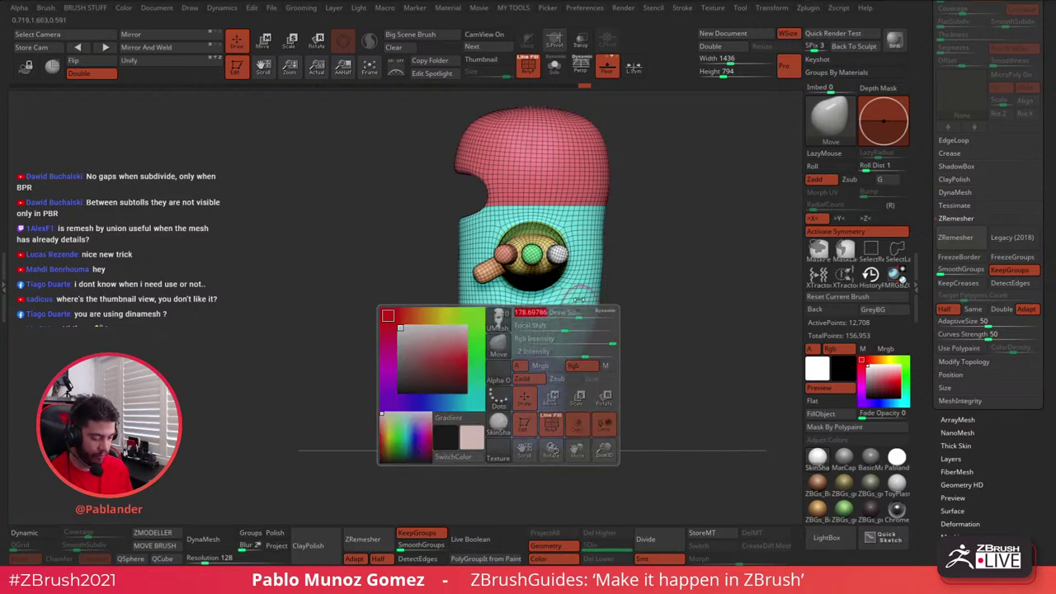
{"action": "mouse_move", "coordinate": [553, 352]}
{"action": "left_mouse_down", "text": "shift"}
{"action": "mouse_move", "coordinate": [517, 362]}
{"action": "mouse_move", "coordinate": [539, 355]}
{"action": "left_mouse_up", "text": "shift"}
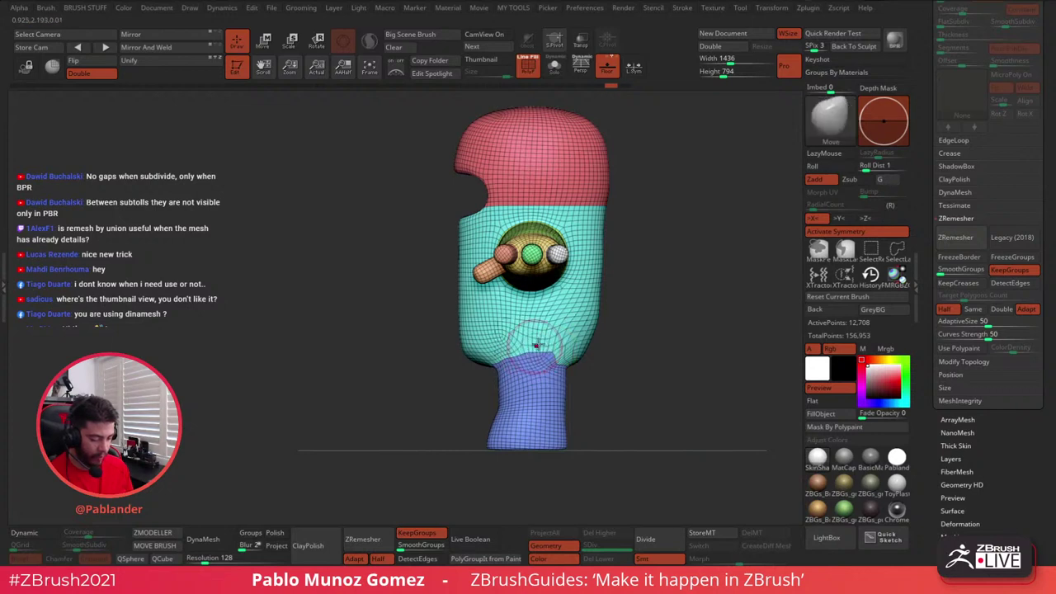
{"action": "key", "text": "space"}
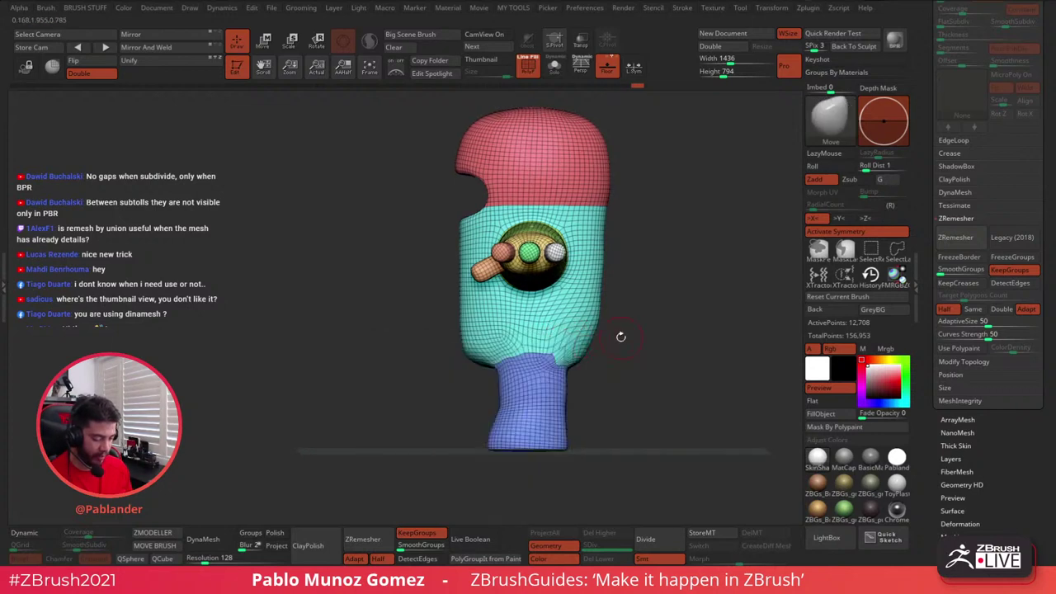
{"action": "mouse_move", "coordinate": [620, 335]}
{"action": "left_mouse_down"}
{"action": "mouse_move", "coordinate": [648, 325]}
{"action": "mouse_move", "coordinate": [554, 367]}
{"action": "left_mouse_up"}
{"action": "key", "text": "space"}
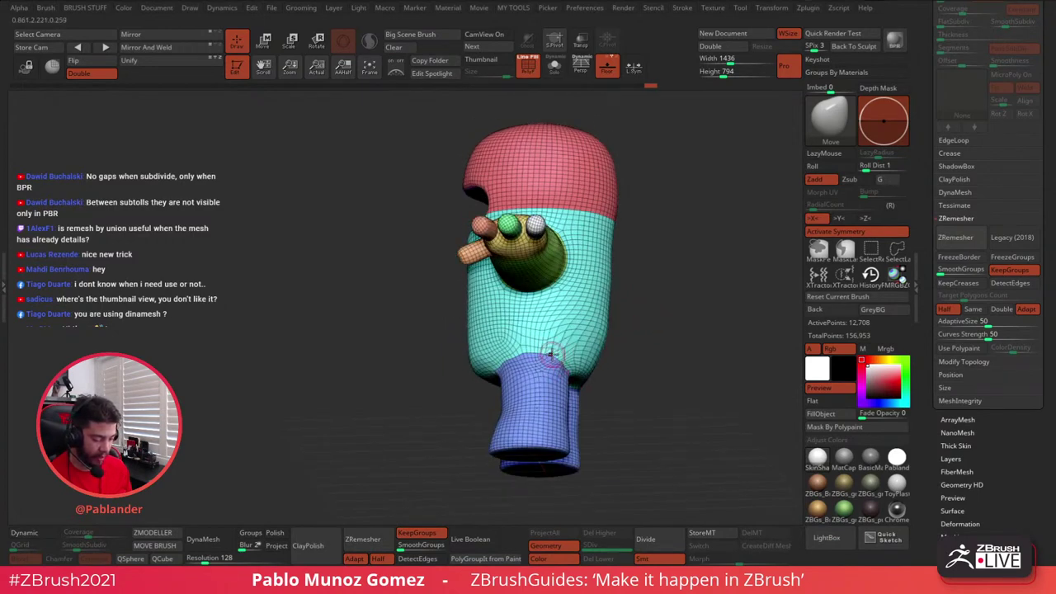
{"action": "left_click_drag", "start_coordinate": [653, 329], "coordinate": [561, 372]}
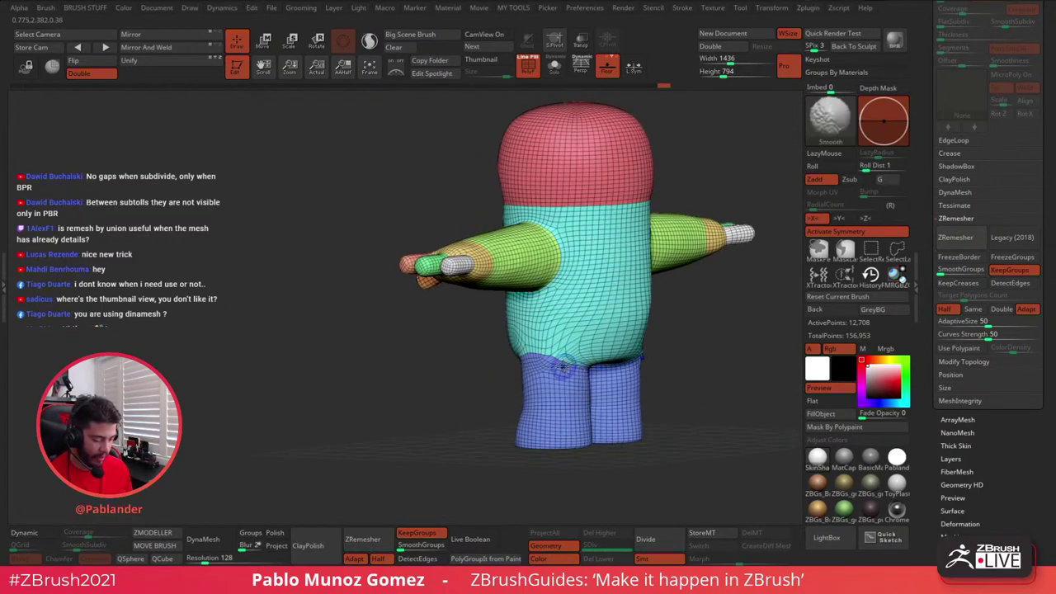
{"action": "left_click_drag", "start_coordinate": [686, 355], "coordinate": [562, 364]}
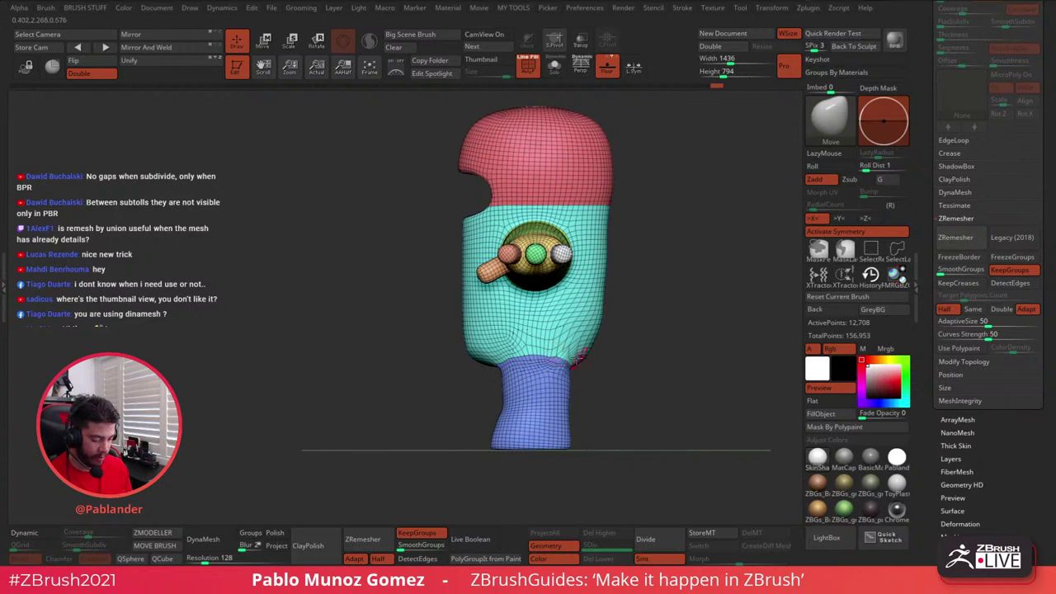
{"action": "mouse_move", "coordinate": [550, 361]}
{"action": "left_mouse_down", "text": "shift"}
{"action": "mouse_move", "coordinate": [566, 368]}
{"action": "mouse_move", "coordinate": [570, 346]}
{"action": "left_mouse_up", "text": "shift"}
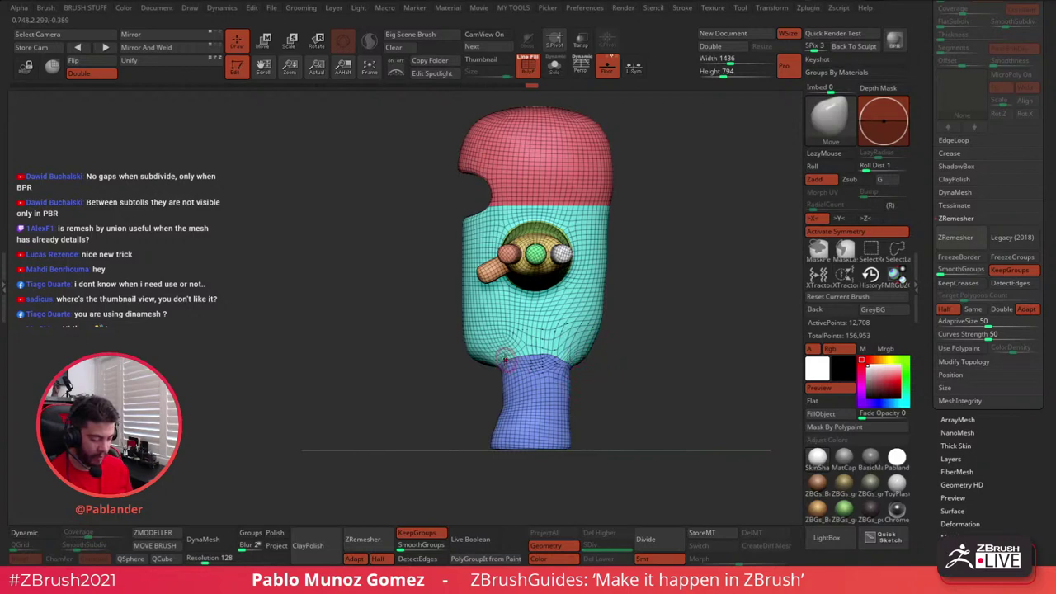
- Remesh the whole character with ZRemesher using Half, Adapt and KeepGroups, and inspect the new topology
{"action": "left_click_drag", "start_coordinate": [591, 363], "coordinate": [677, 365]}
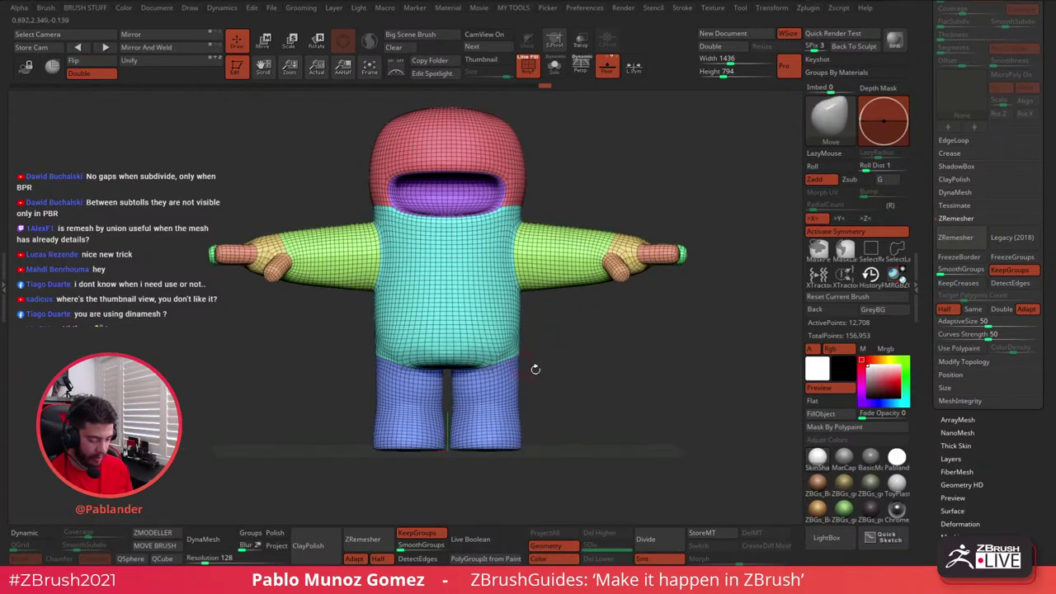
{"action": "right_click_drag", "start_coordinate": [535, 369], "coordinate": [631, 347]}
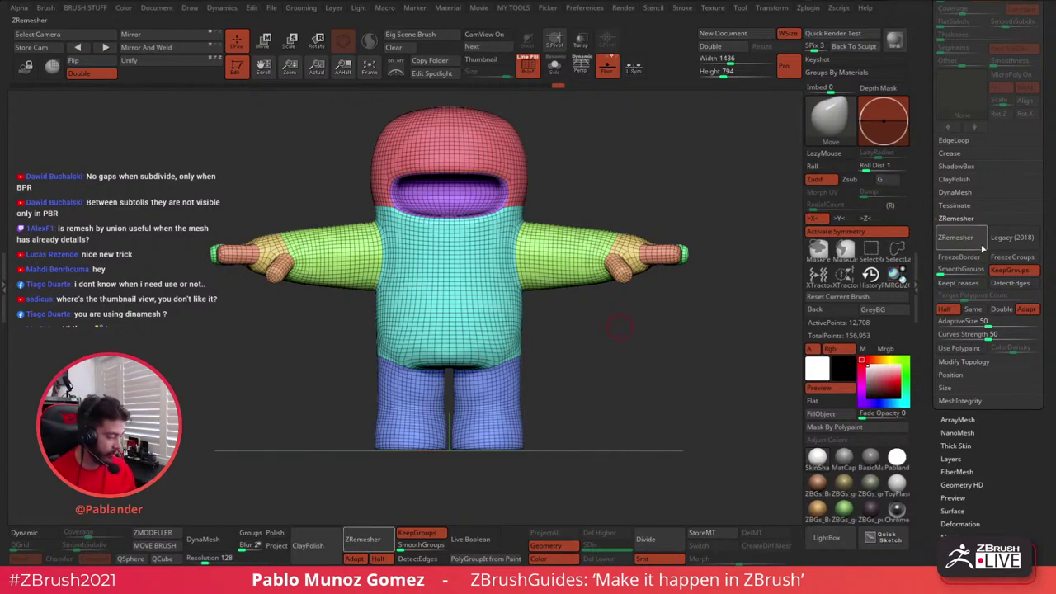
{"action": "left_click", "coordinate": [967, 238]}
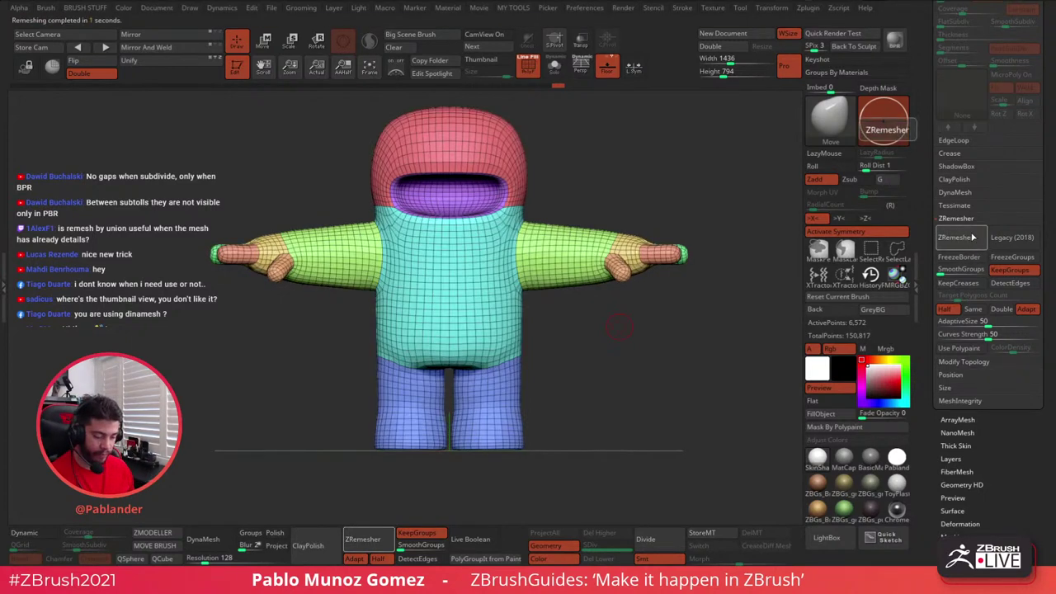
{"action": "left_click_drag", "start_coordinate": [688, 365], "coordinate": [652, 372]}
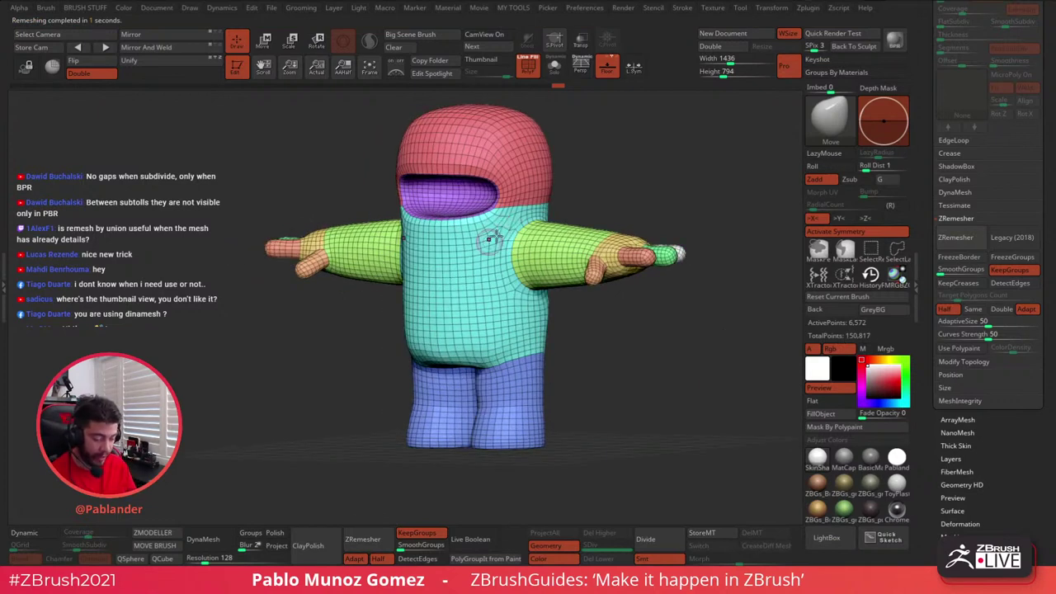
{"action": "key", "text": "shift"}
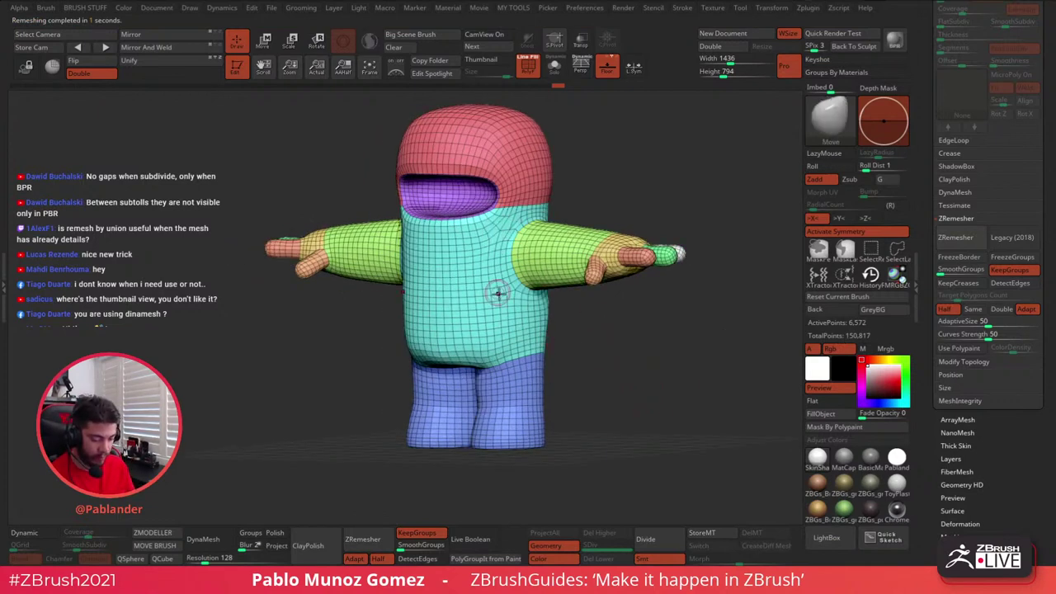
{"action": "mouse_move", "coordinate": [580, 323]}
{"action": "left_mouse_down", "text": "shift"}
{"action": "mouse_move", "coordinate": [660, 359]}
{"action": "mouse_move", "coordinate": [627, 365]}
{"action": "left_mouse_up", "text": "shift"}
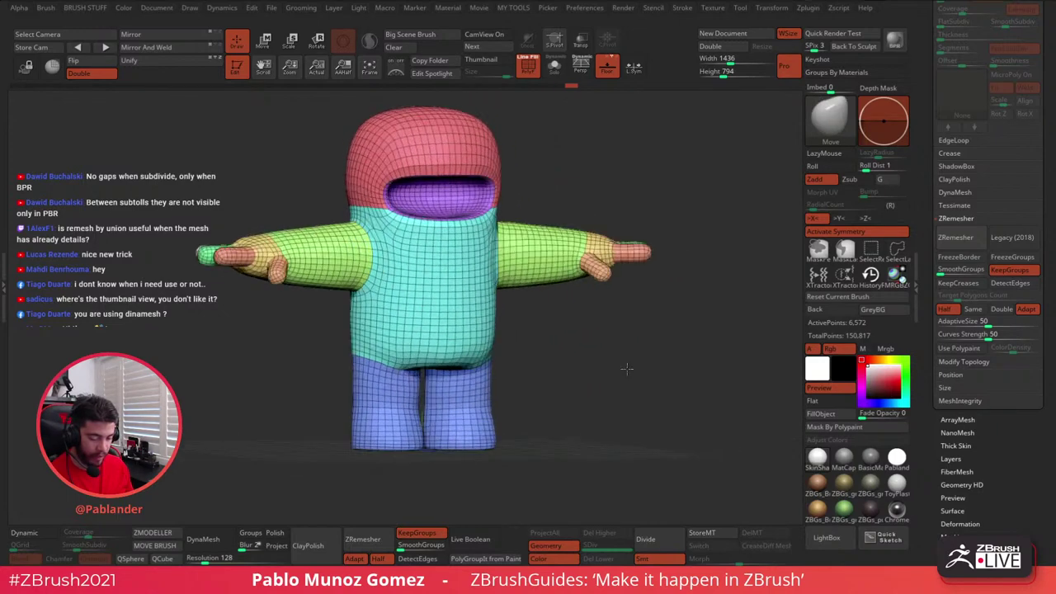
- Try another Half-density ZRemesher pass on the character twice, undoing it each time to compare the topology
{"action": "left_click", "coordinate": [972, 238]}
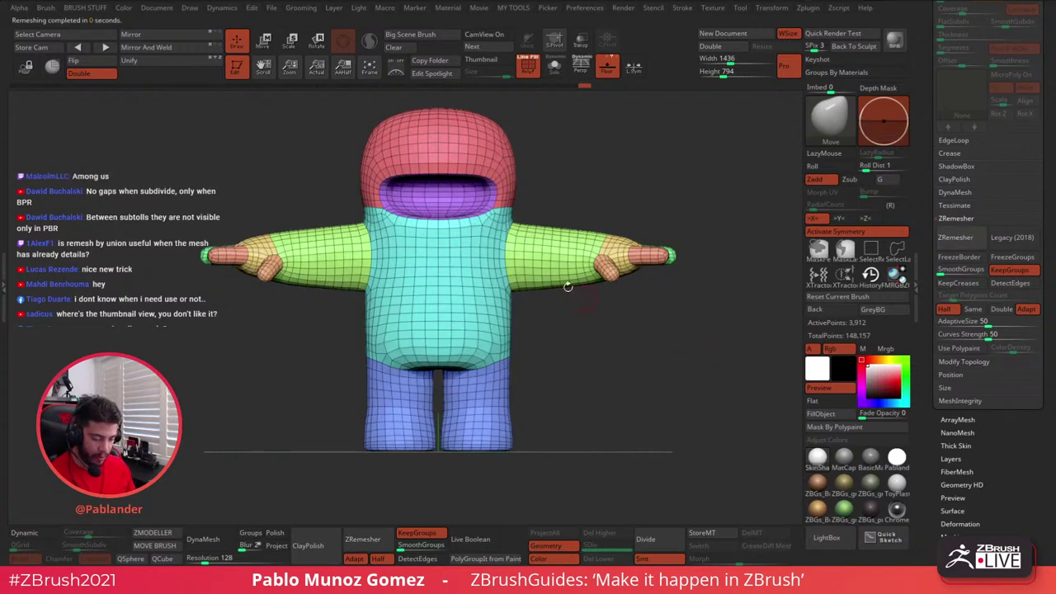
{"action": "key", "text": "shift"}
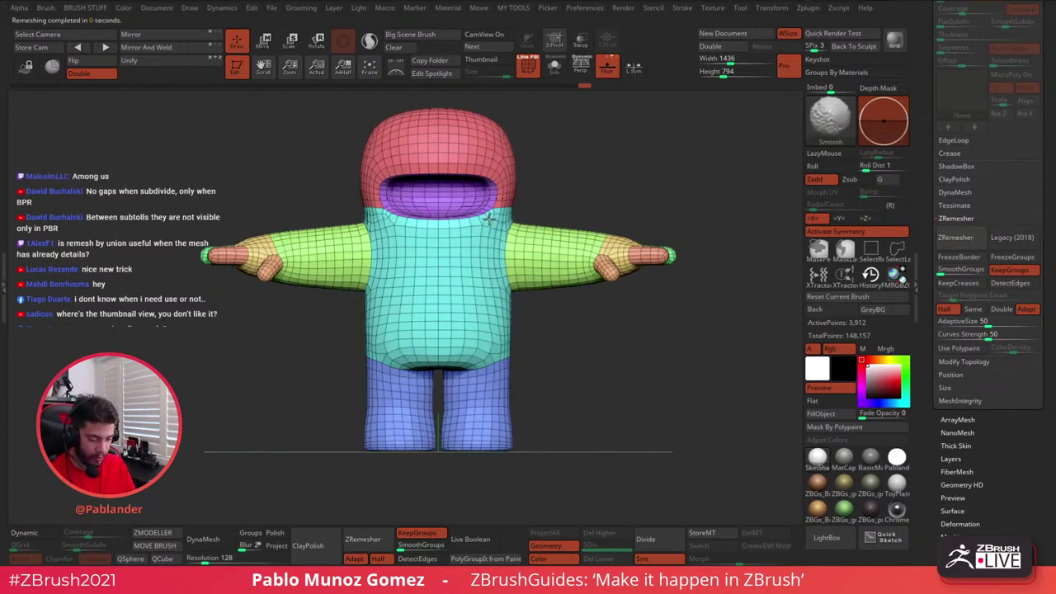
{"action": "mouse_move", "coordinate": [570, 213]}
{"action": "left_mouse_down"}
{"action": "mouse_move", "coordinate": [667, 184]}
{"action": "mouse_move", "coordinate": [641, 184]}
{"action": "left_mouse_up"}
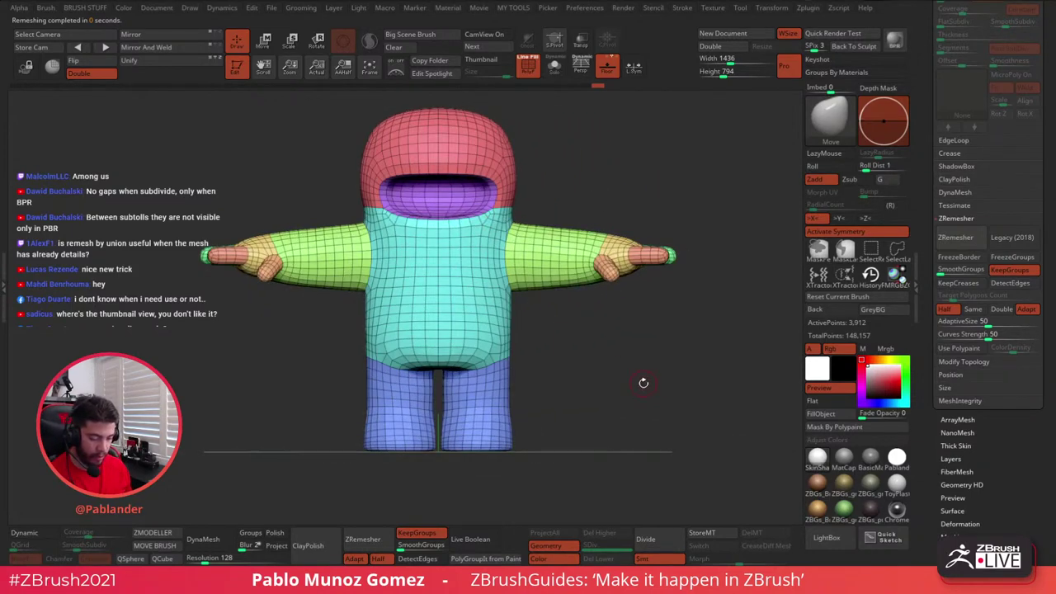
{"action": "key", "text": "ctrl+z"}
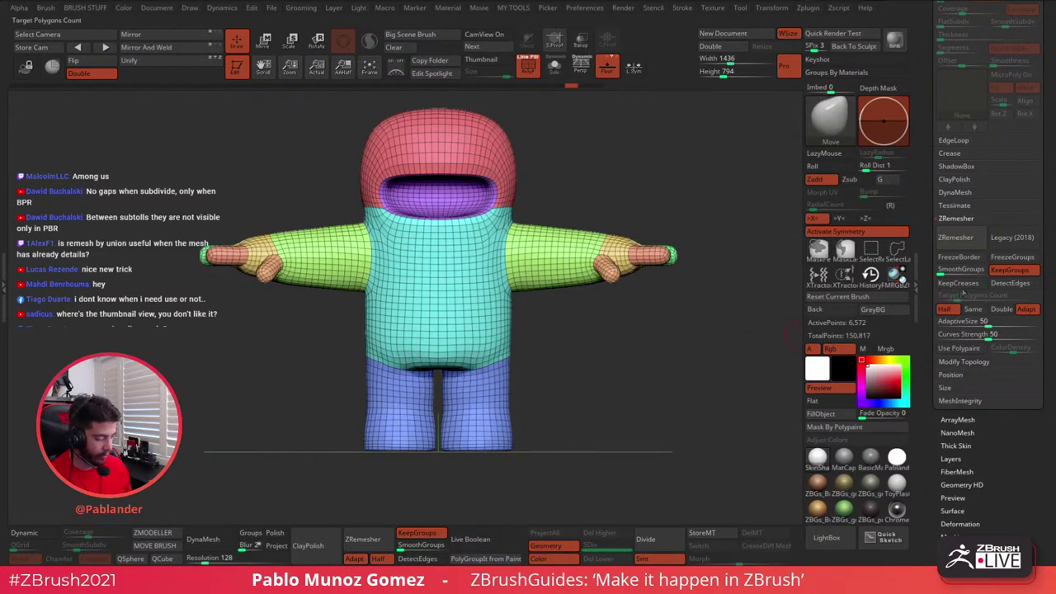
{"action": "left_click", "coordinate": [957, 238]}
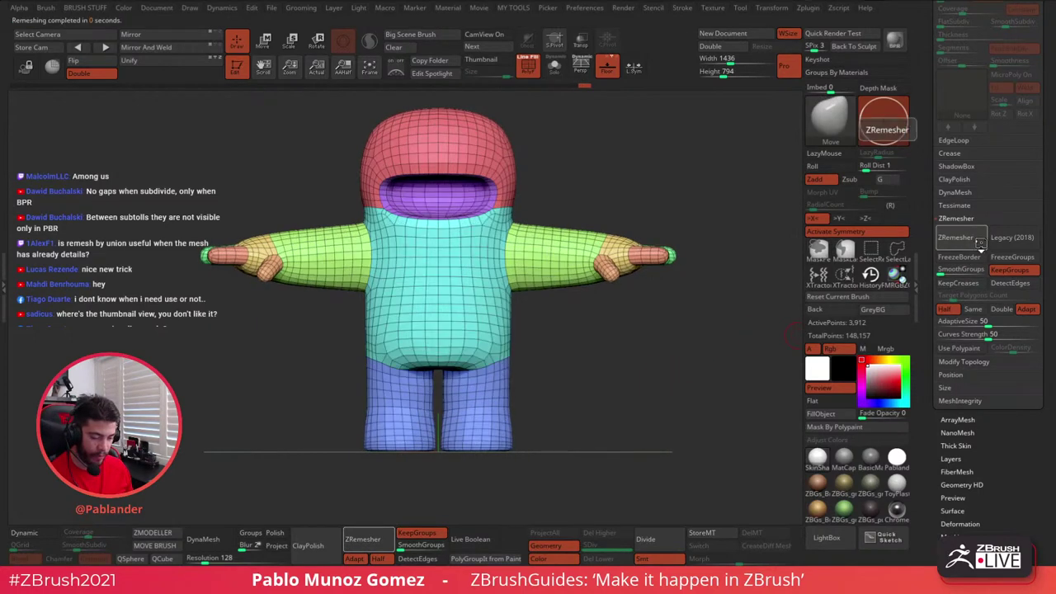
{"action": "key", "text": "ctrl+z"}
{"action": "left_click_drag", "start_coordinate": [639, 353], "coordinate": [652, 366], "text": "alt"}
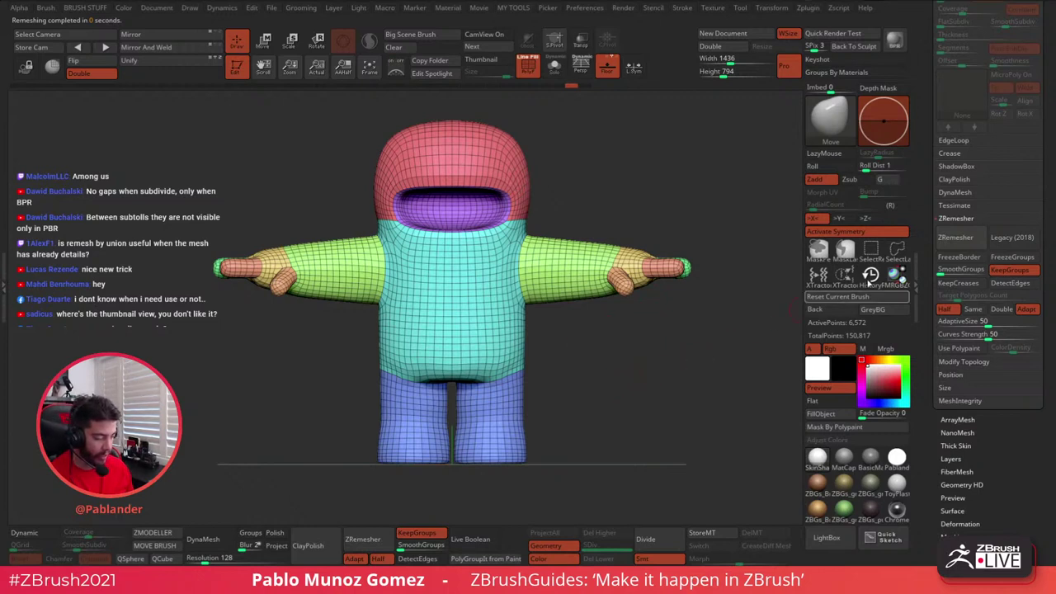
- Remesh the character with the Legacy (2018) ZRemesher option turned on and inspect the topology around the shoulders
{"action": "left_click", "coordinate": [1031, 244]}
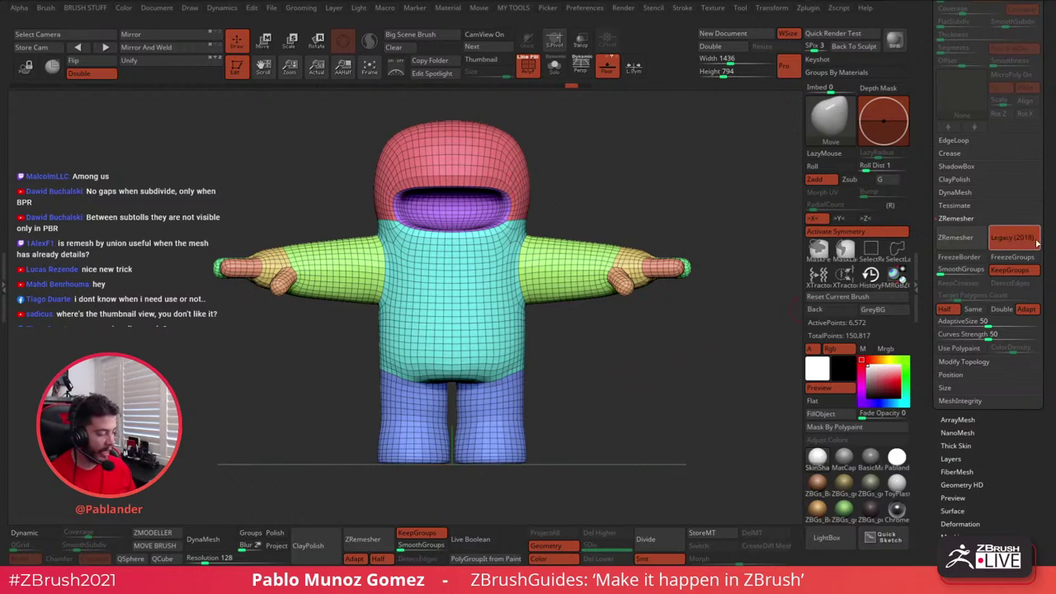
{"action": "left_click", "coordinate": [969, 237]}
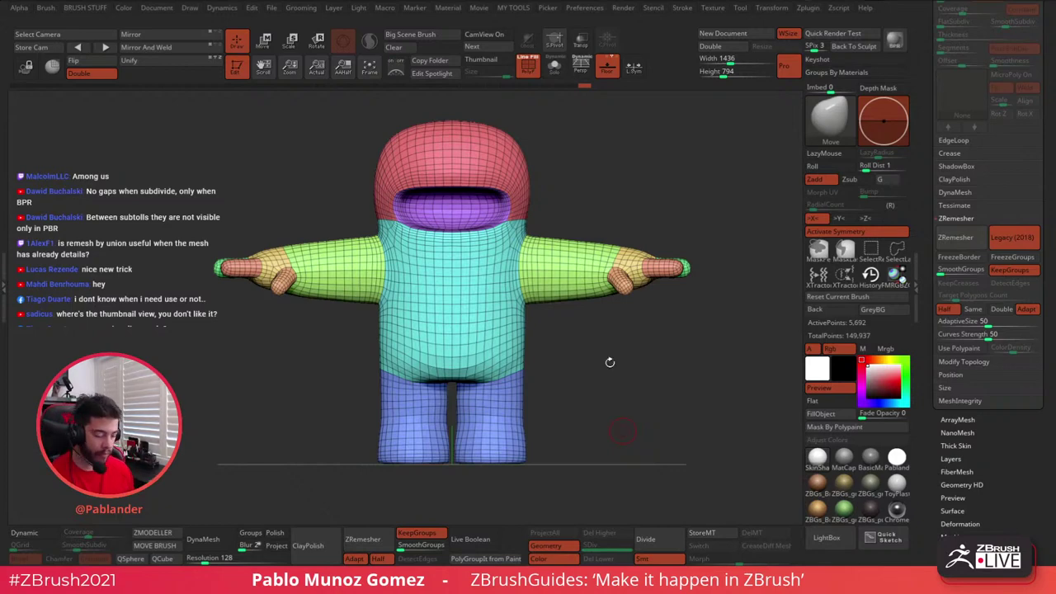
{"action": "left_click_drag", "start_coordinate": [609, 362], "coordinate": [564, 262]}
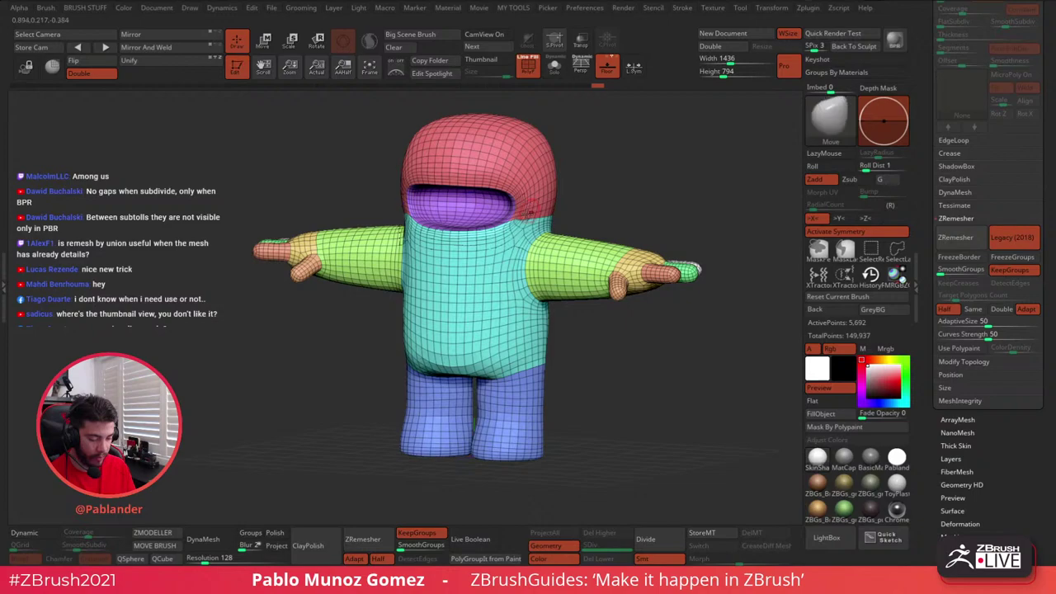
{"action": "right_click_drag", "start_coordinate": [515, 217], "coordinate": [543, 258], "text": "ctrl"}
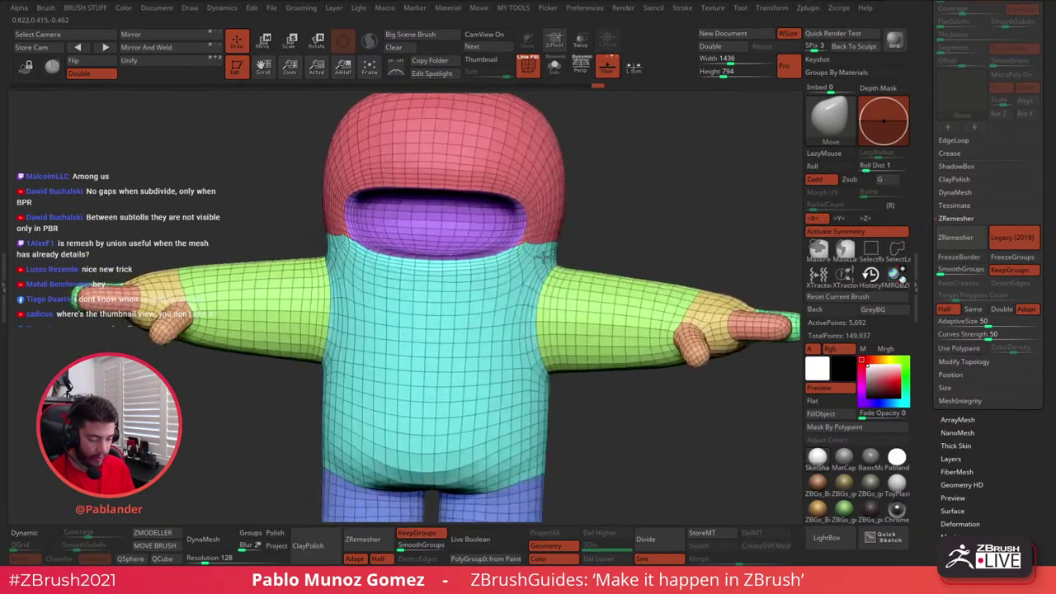
{"action": "left_click_drag", "start_coordinate": [539, 258], "coordinate": [533, 250]}
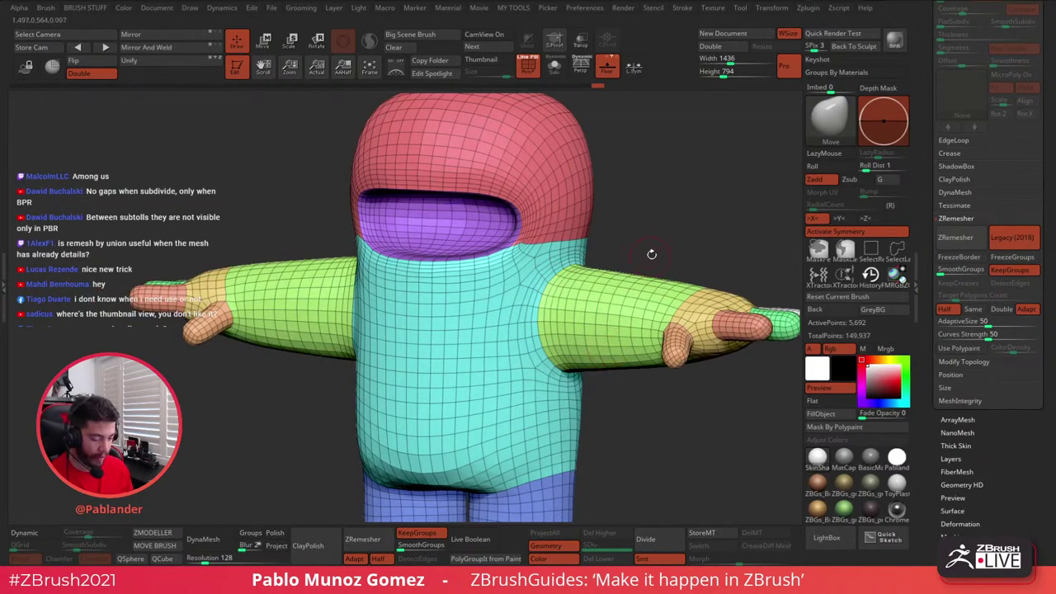
{"action": "right_click_drag", "start_coordinate": [644, 231], "coordinate": [626, 199], "text": "ctrl"}
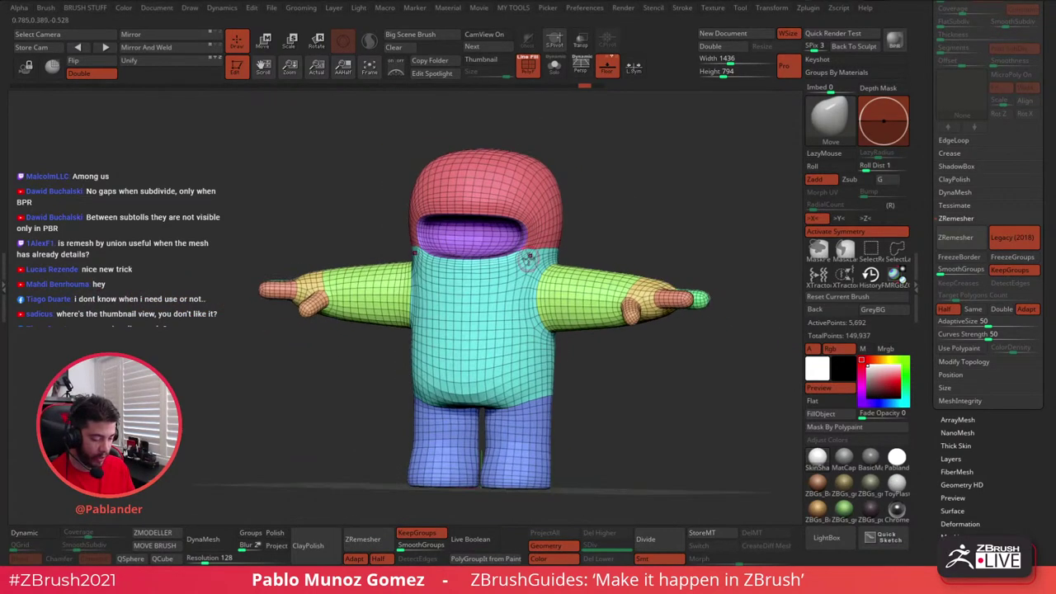
- Isolate the head and torso polygroups, merge them into a single polygroup, and show the whole character again
{"action": "left_click", "coordinate": [545, 230], "text": "ctrl+shift"}
{"action": "left_click", "coordinate": [545, 228], "text": "ctrl+shift"}
{"action": "left_click", "coordinate": [577, 224], "text": "ctrl+shift"}
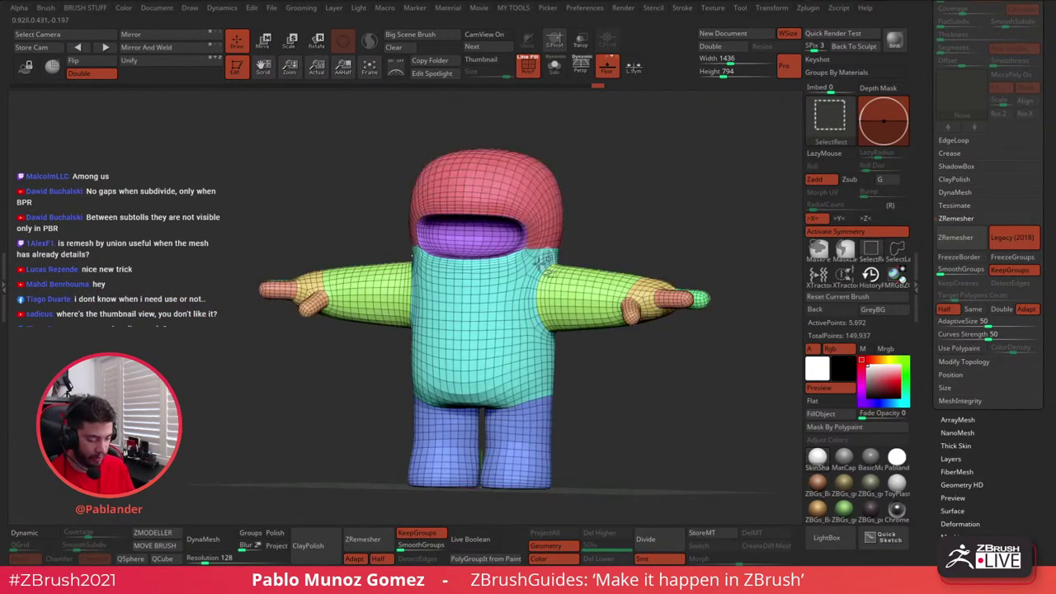
{"action": "left_click", "coordinate": [531, 279], "text": "ctrl+shift"}
{"action": "left_click_drag", "start_coordinate": [542, 224], "coordinate": [624, 217], "text": "ctrl+shift"}
{"action": "left_click", "coordinate": [550, 199], "text": "ctrl+shift"}
{"action": "key", "text": "ctrl+w"}
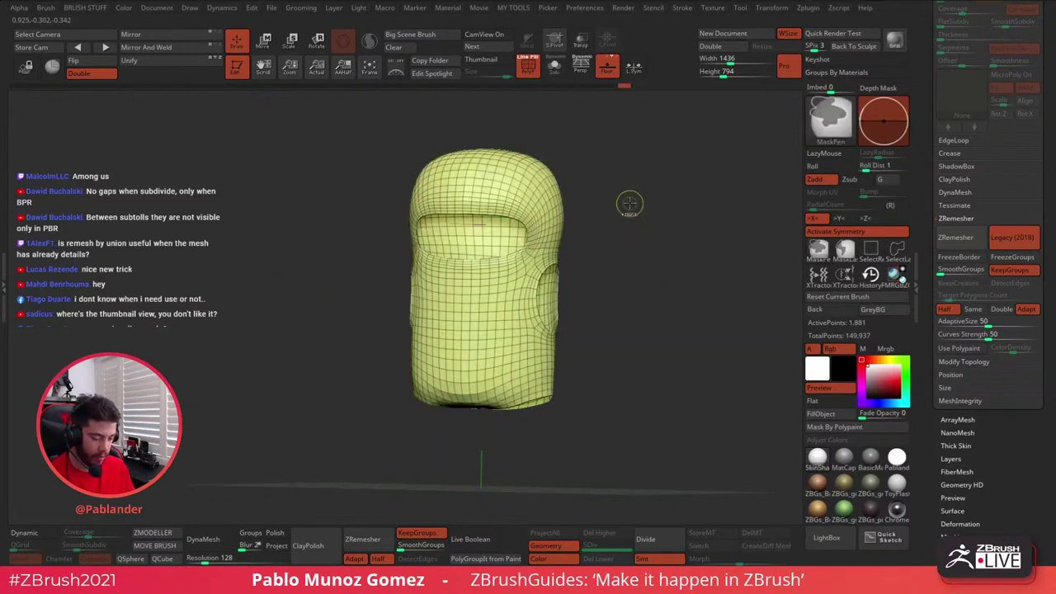
{"action": "left_click", "coordinate": [632, 204], "text": "ctrl"}
{"action": "left_click", "coordinate": [632, 216], "text": "ctrl"}
{"action": "left_click", "coordinate": [635, 217], "text": "ctrl+shift"}
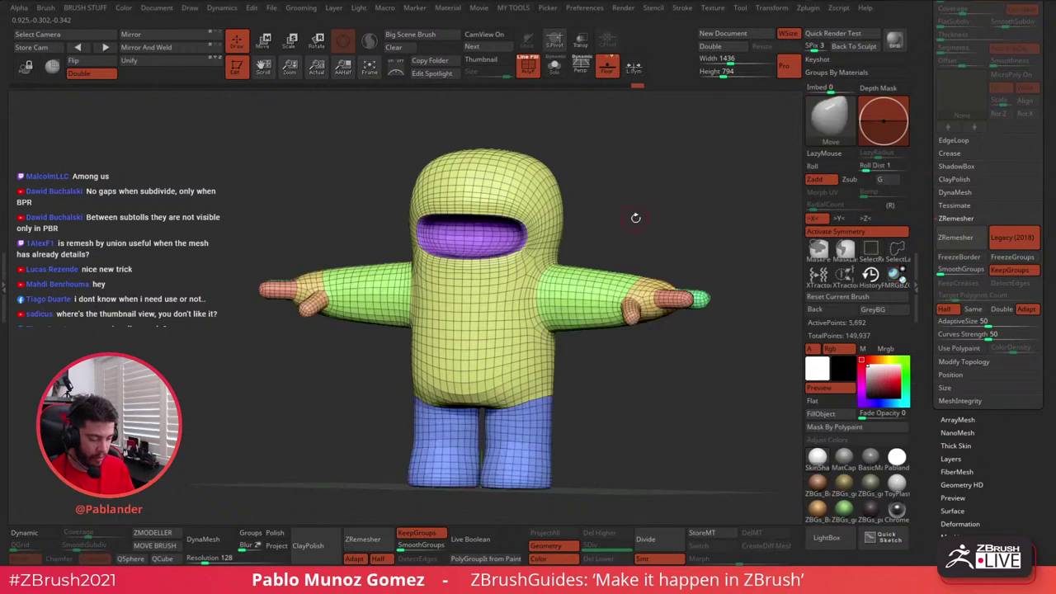
- Run ZRemesher with Legacy (2018), Half and KeepGroups on the regrouped character and inspect the topology from front and side
{"action": "left_click_drag", "start_coordinate": [622, 234], "coordinate": [591, 238]}
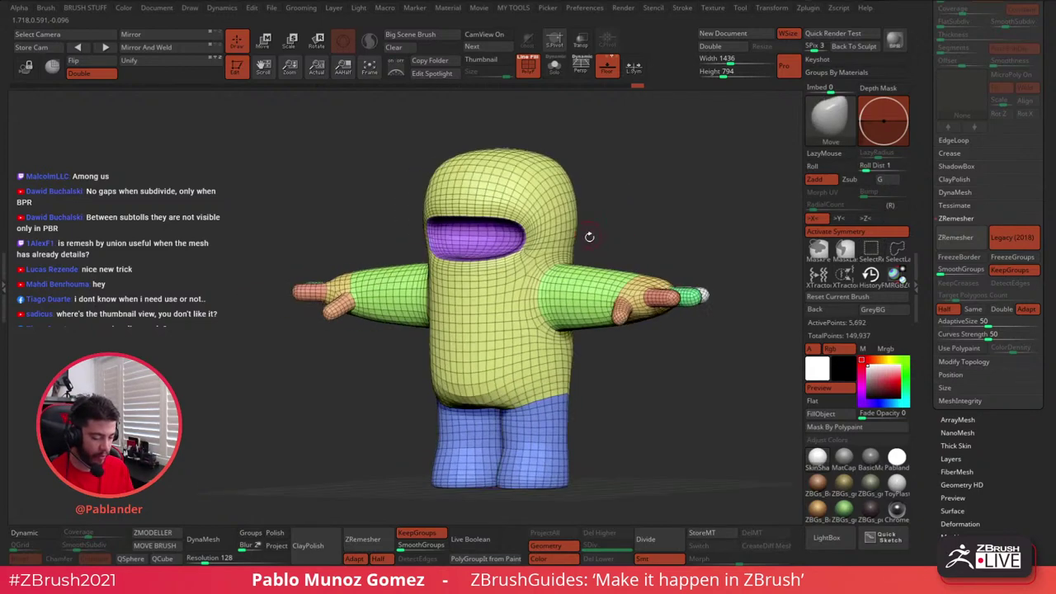
{"action": "left_click", "coordinate": [956, 236]}
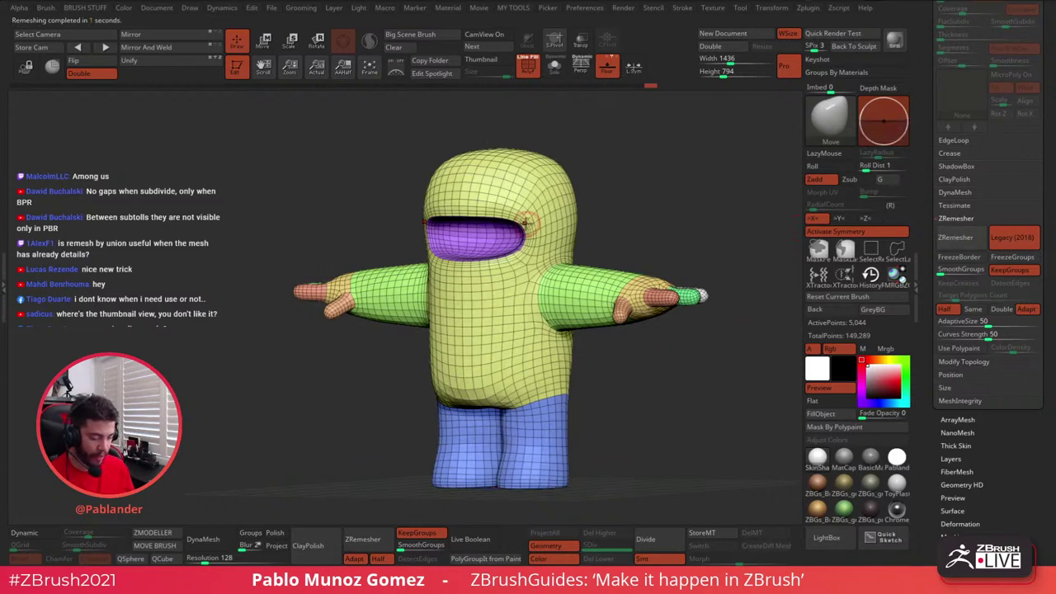
{"action": "scroll", "coordinate": [531, 268], "scroll_direction": "up", "scroll_amount": 3}
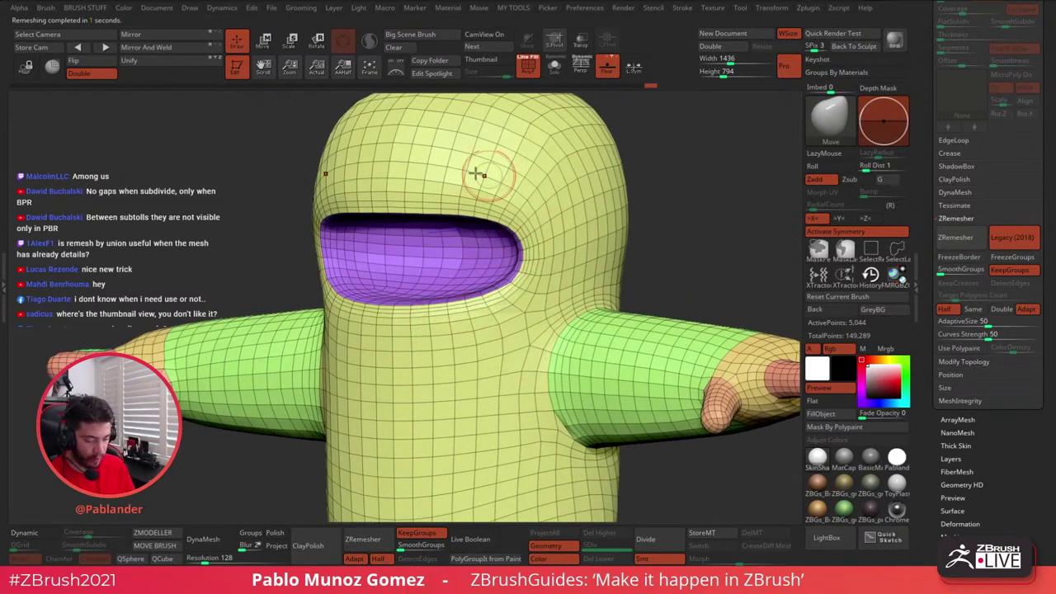
{"action": "right_click_drag", "start_coordinate": [571, 223], "coordinate": [618, 373], "text": "alt"}
{"action": "left_click_drag", "start_coordinate": [617, 373], "coordinate": [665, 401], "text": "shift"}
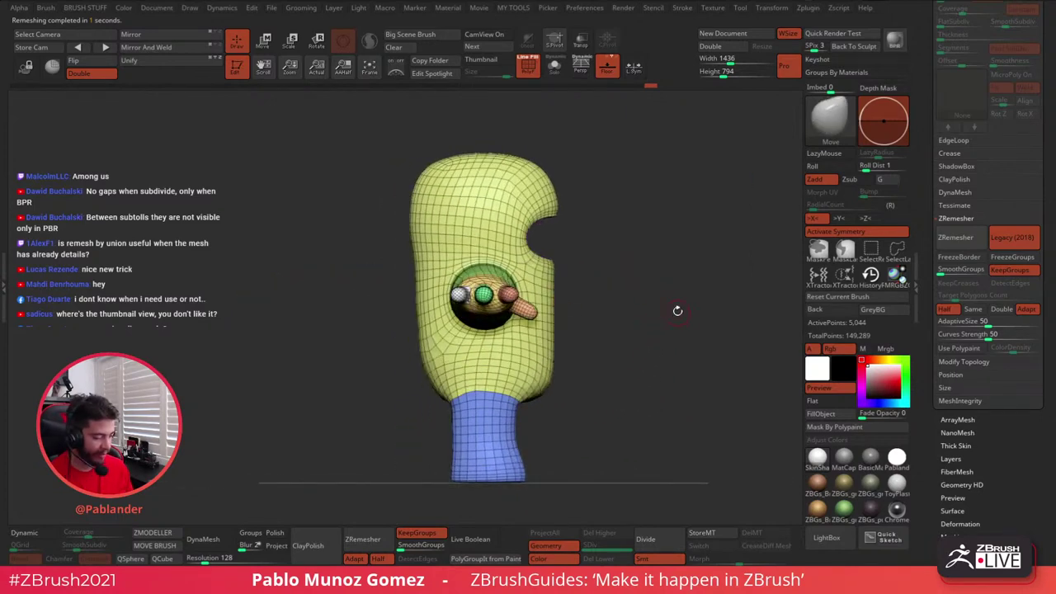
- Enlarge the Move brush and refine the body's silhouette along the back in side view
{"action": "left_click_drag", "start_coordinate": [661, 250], "coordinate": [640, 229]}
{"action": "key", "text": "space"}
{"action": "key", "text": "b"}
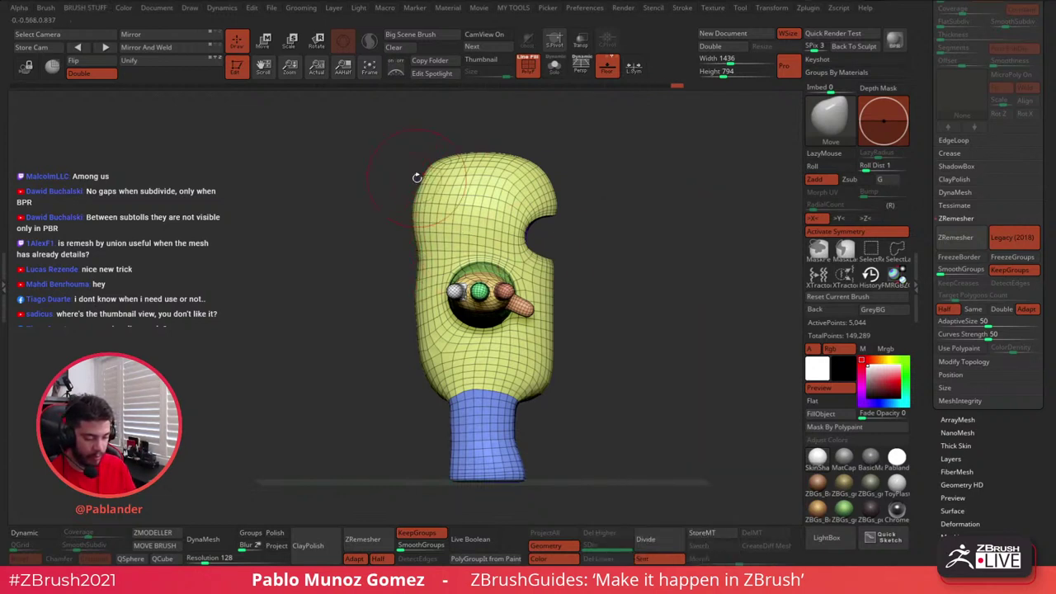
{"action": "mouse_move", "coordinate": [427, 170]}
{"action": "left_mouse_down", "text": "shift"}
{"action": "mouse_move", "coordinate": [425, 188]}
{"action": "mouse_move", "coordinate": [488, 157]}
{"action": "mouse_move", "coordinate": [491, 120]}
{"action": "mouse_move", "coordinate": [530, 98]}
{"action": "left_mouse_up", "text": "shift"}
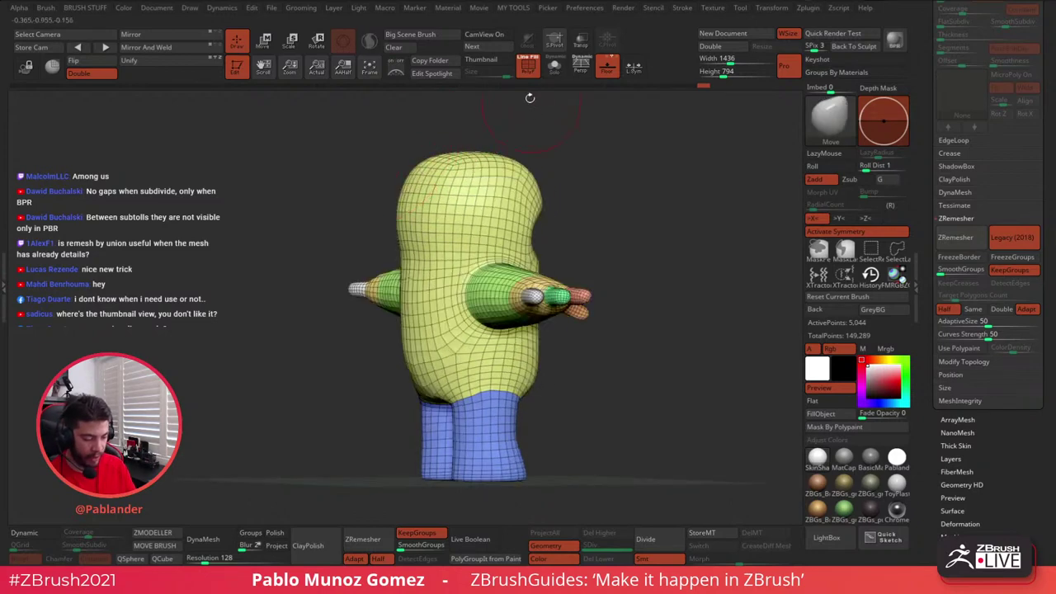
- Turn on perspective and reshape the lower torso and belly with the Move brush from front and side
{"action": "left_click", "coordinate": [582, 66]}
{"action": "mouse_move", "coordinate": [666, 195]}
{"action": "left_mouse_down"}
{"action": "mouse_move", "coordinate": [638, 194]}
{"action": "mouse_move", "coordinate": [585, 420]}
{"action": "mouse_move", "coordinate": [684, 375]}
{"action": "mouse_move", "coordinate": [591, 363]}
{"action": "left_mouse_up"}
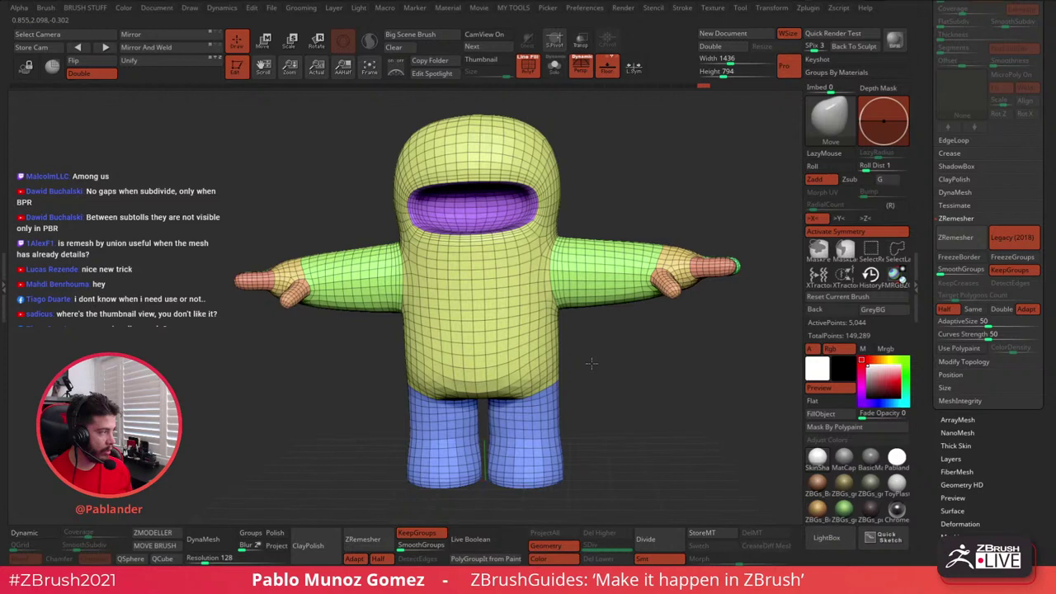
{"action": "left_click_drag", "start_coordinate": [590, 363], "coordinate": [643, 338]}
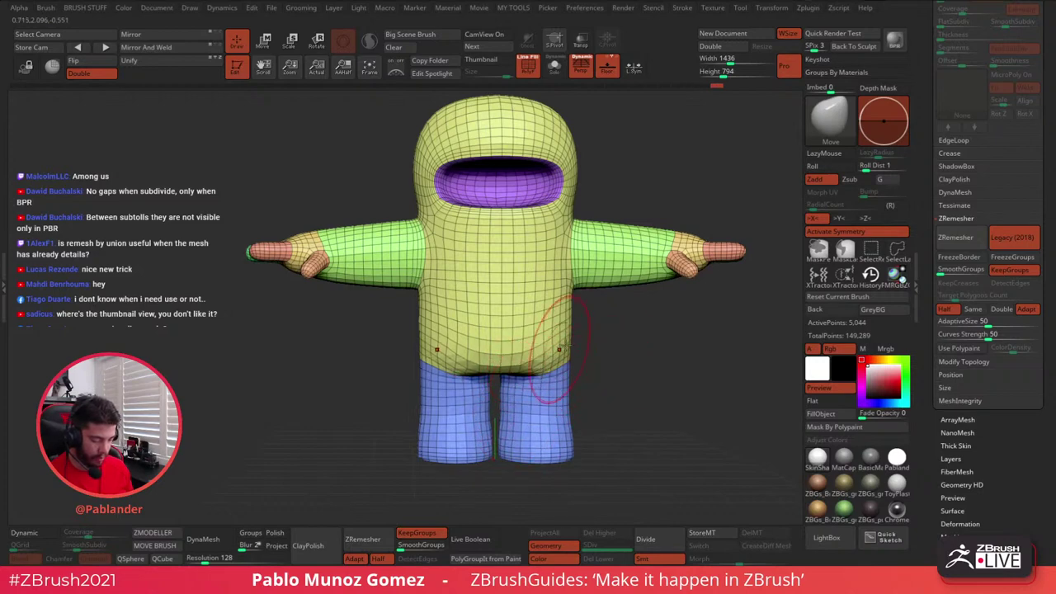
{"action": "mouse_move", "coordinate": [632, 341]}
{"action": "left_mouse_down"}
{"action": "mouse_move", "coordinate": [664, 355]}
{"action": "mouse_move", "coordinate": [639, 333]}
{"action": "left_mouse_up"}
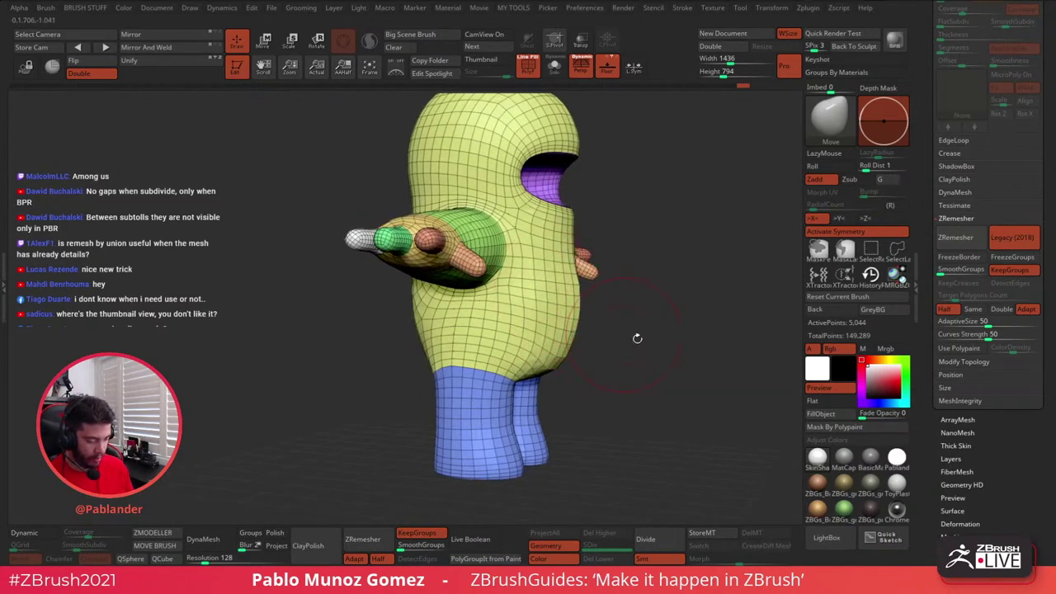
{"action": "left_click_drag", "start_coordinate": [637, 338], "coordinate": [587, 312]}
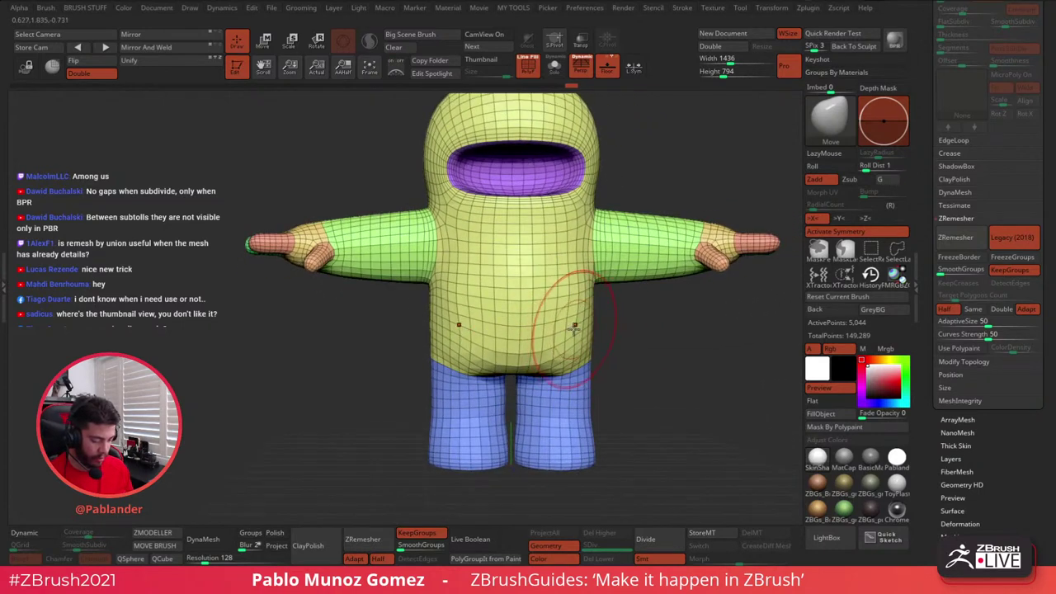
{"action": "left_click_drag", "start_coordinate": [572, 330], "coordinate": [576, 327]}
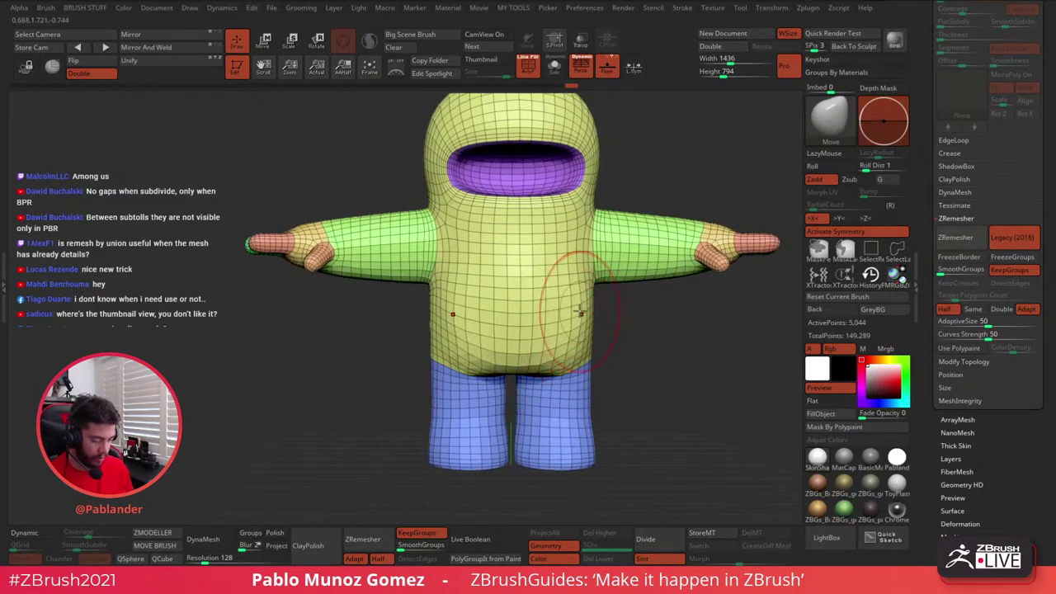
- Build up a rounder belly on the front of the torso with the Clay brush
{"action": "key", "text": "b"}
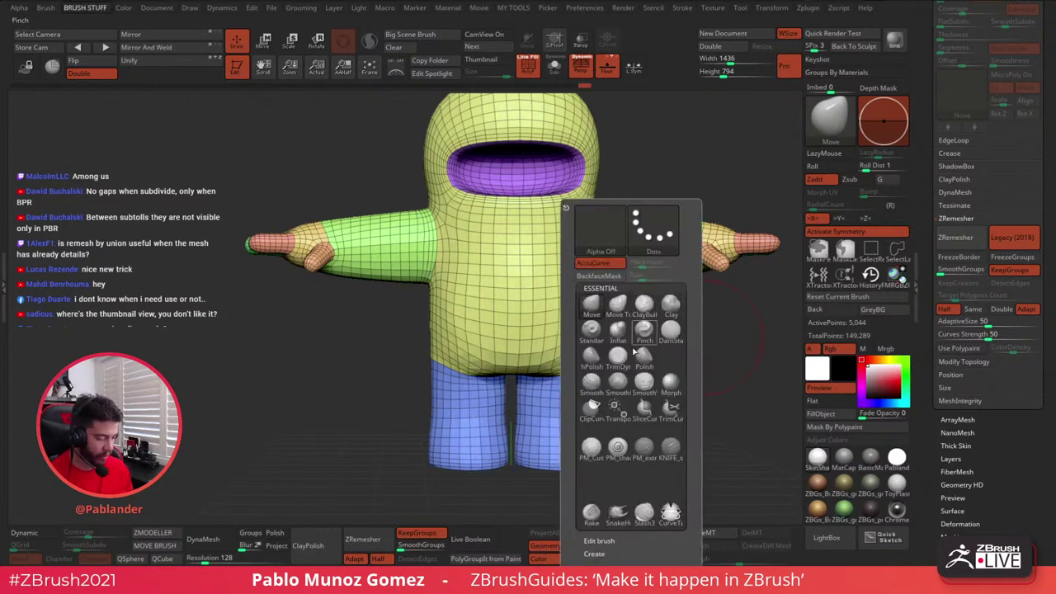
{"action": "left_click", "coordinate": [591, 311]}
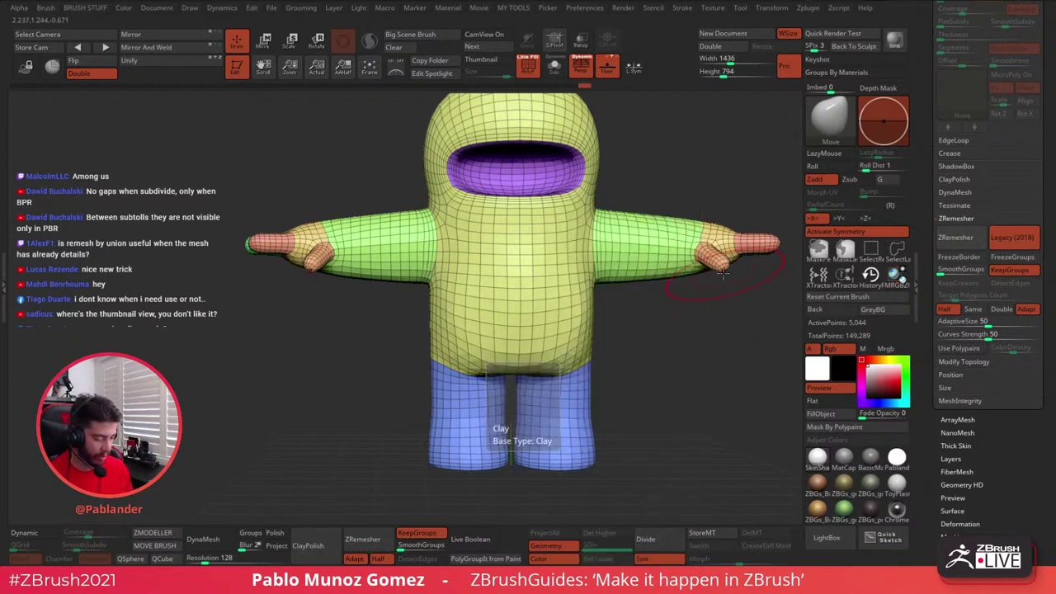
{"action": "left_click_drag", "start_coordinate": [578, 334], "coordinate": [565, 315]}
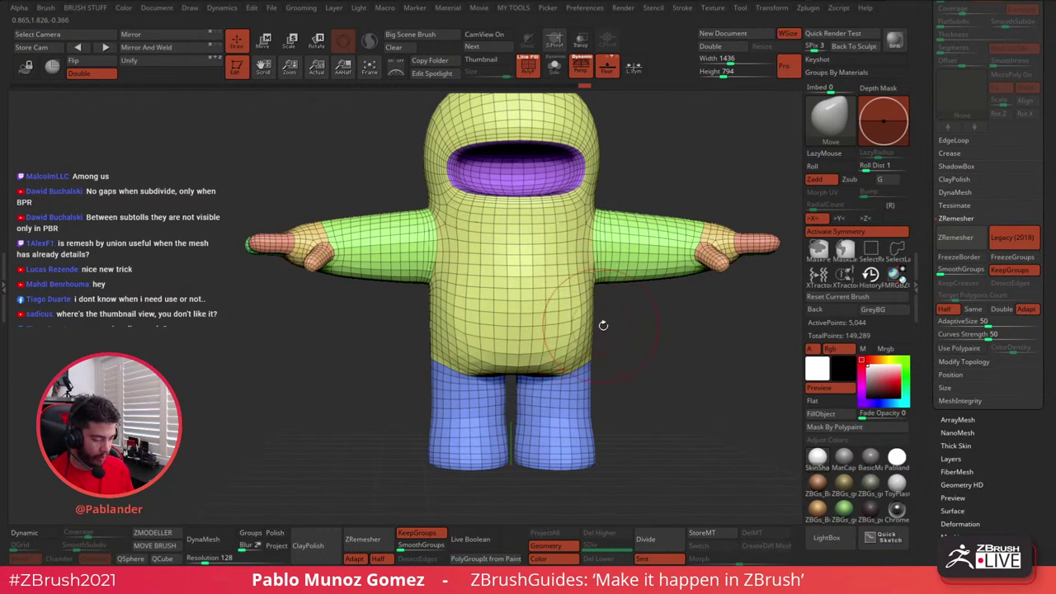
{"action": "key", "text": "b"}
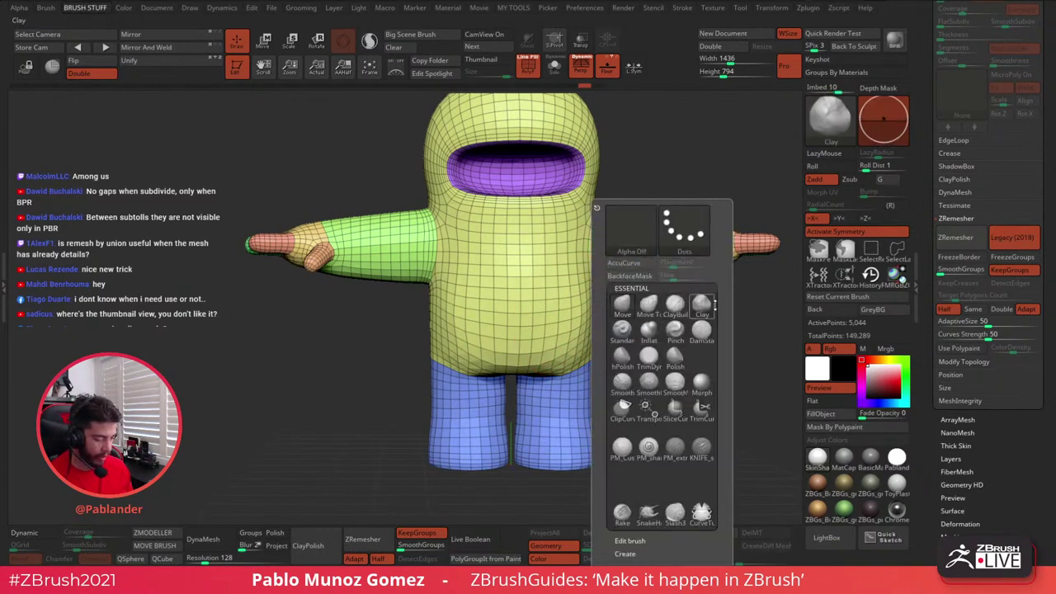
{"action": "left_click", "coordinate": [703, 305]}
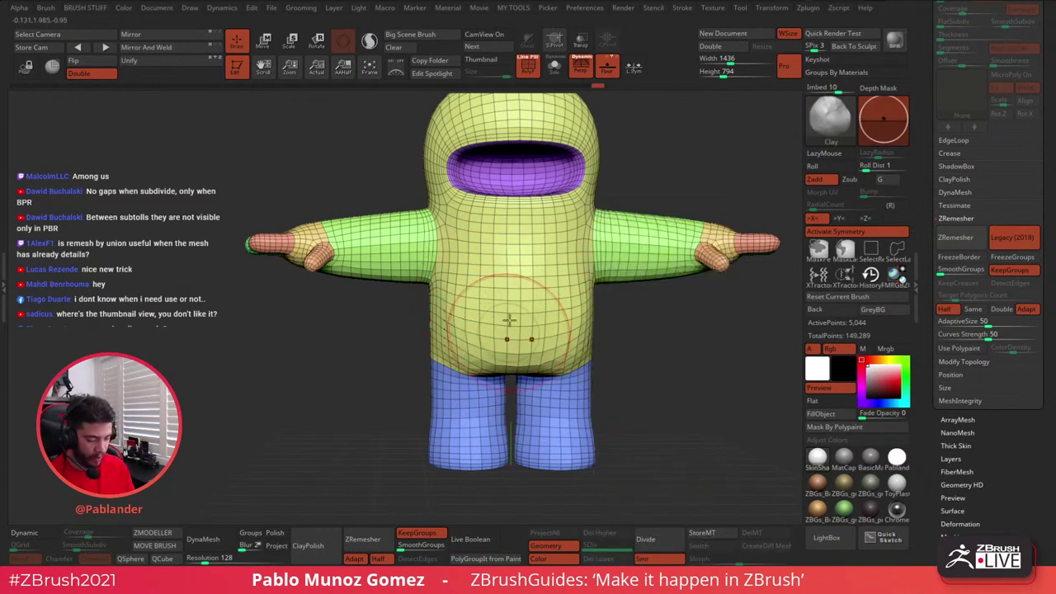
{"action": "left_click", "coordinate": [510, 320]}
{"action": "left_click_drag", "start_coordinate": [636, 335], "coordinate": [564, 293]}
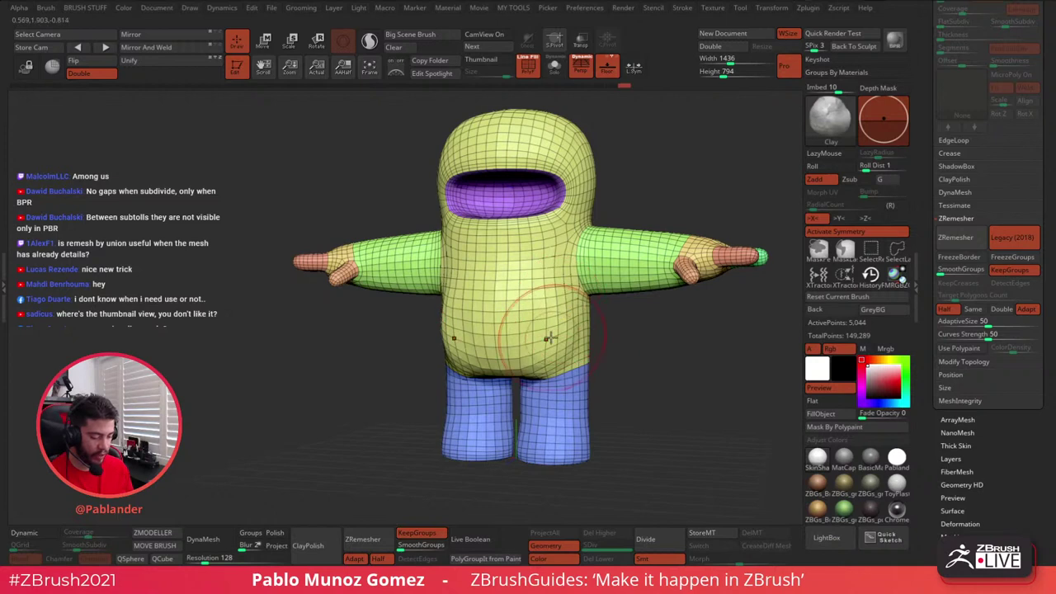
{"action": "right_click_drag", "start_coordinate": [554, 287], "coordinate": [581, 307]}
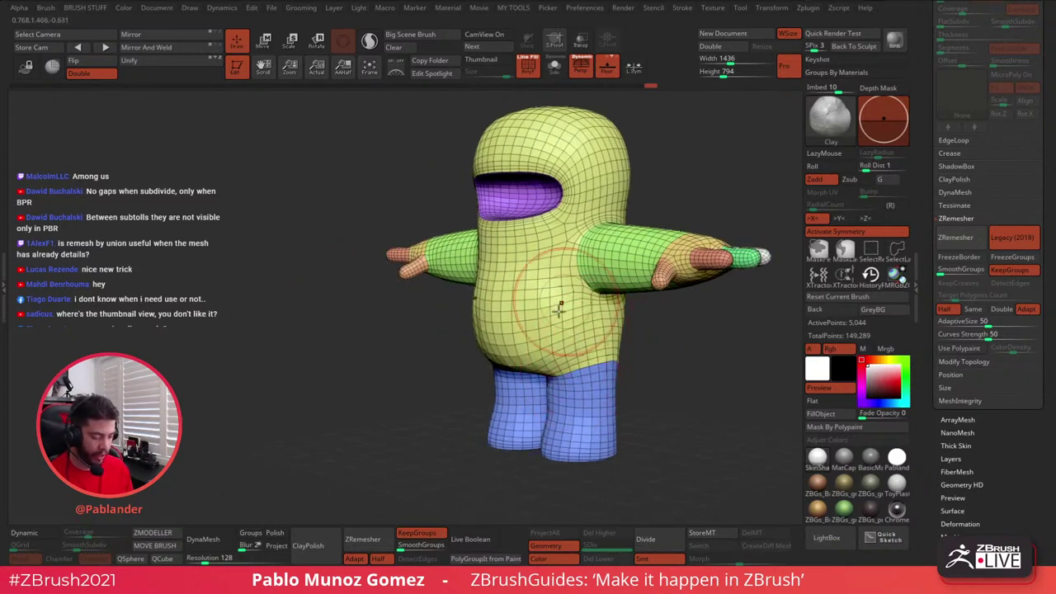
{"action": "right_click_drag", "start_coordinate": [517, 298], "coordinate": [485, 324]}
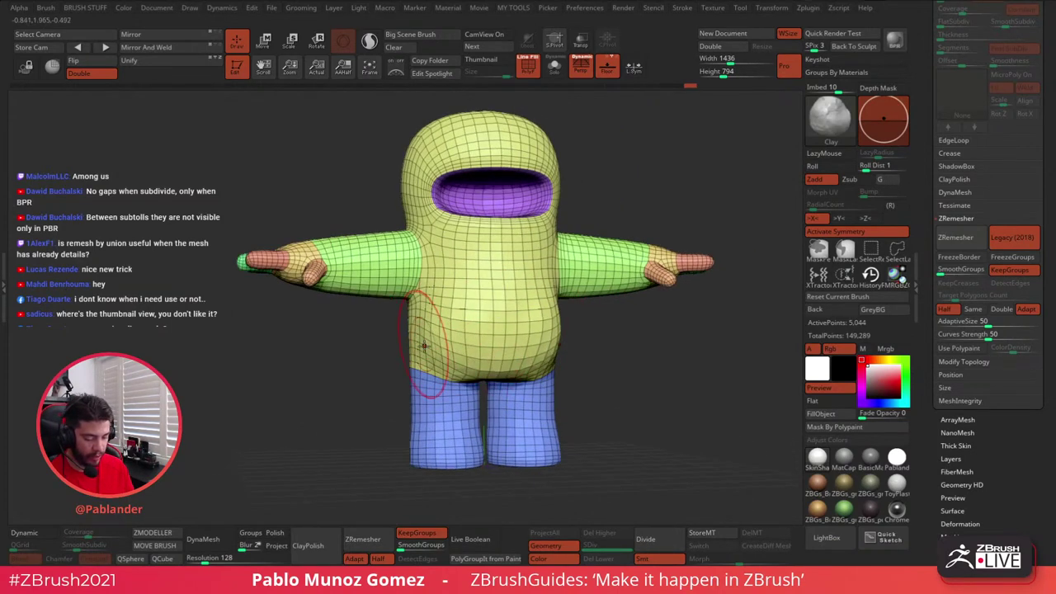
- Smooth the belly's lower edge above the legs and the side of the torso below the arm
{"action": "key", "text": "shift"}
{"action": "right_click_drag", "start_coordinate": [513, 358], "coordinate": [538, 360]}
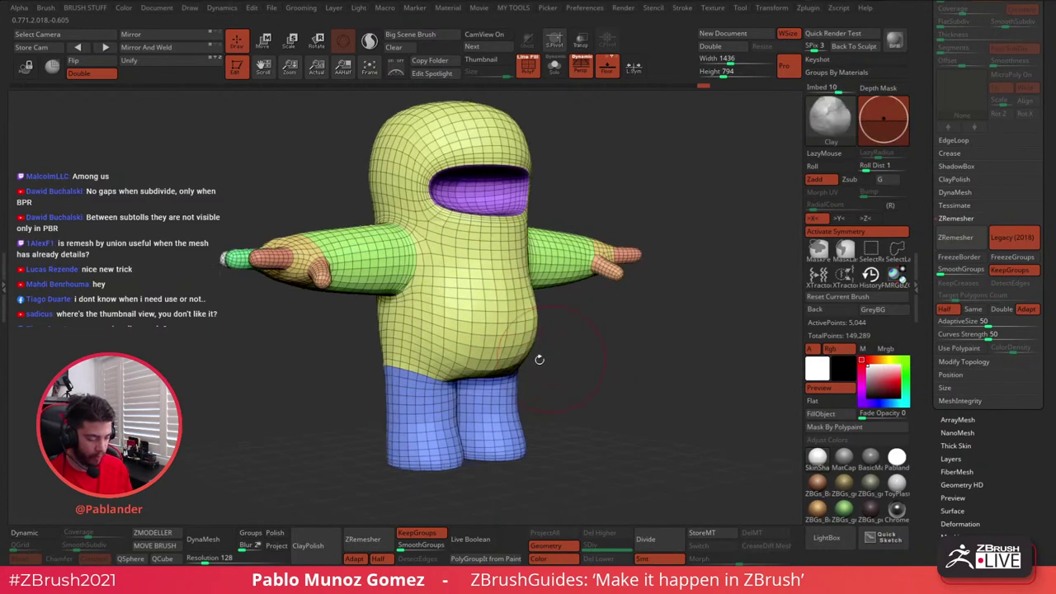
{"action": "key", "text": "shift"}
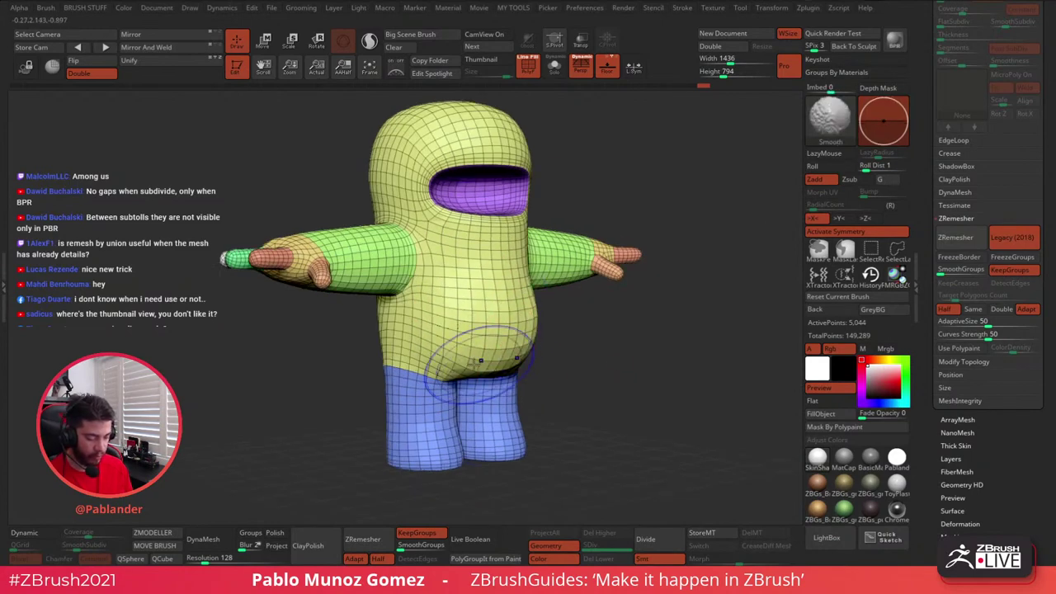
{"action": "mouse_move", "coordinate": [474, 363]}
{"action": "right_mouse_down", "text": "shift"}
{"action": "mouse_move", "coordinate": [596, 372]}
{"action": "mouse_move", "coordinate": [550, 302]}
{"action": "mouse_move", "coordinate": [473, 301]}
{"action": "mouse_move", "coordinate": [452, 341]}
{"action": "right_mouse_up", "text": "shift"}
{"action": "key", "text": "space"}
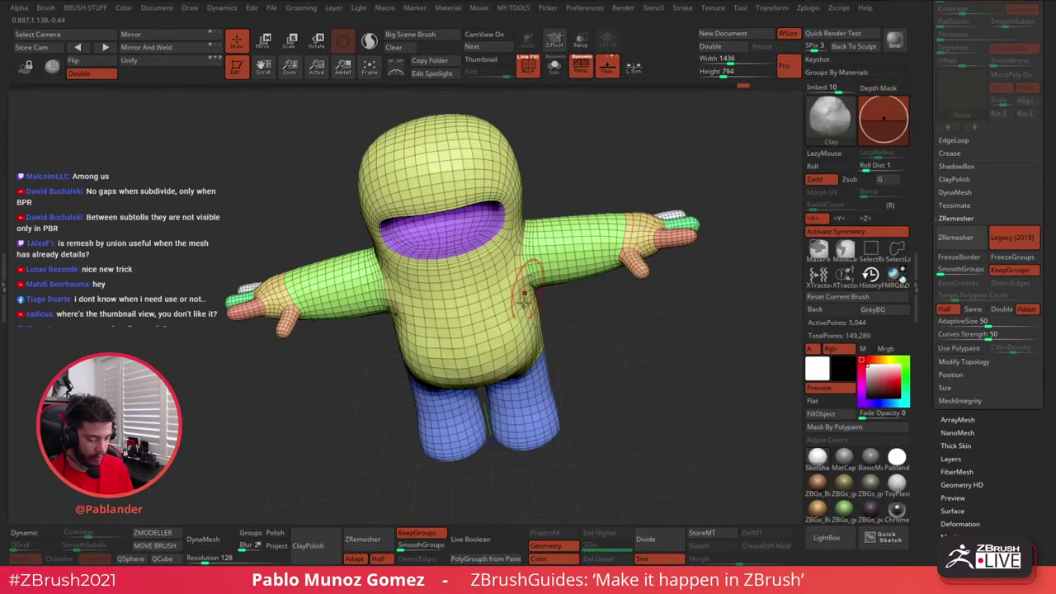
{"action": "right_click_drag", "start_coordinate": [525, 293], "coordinate": [573, 302], "text": "shift"}
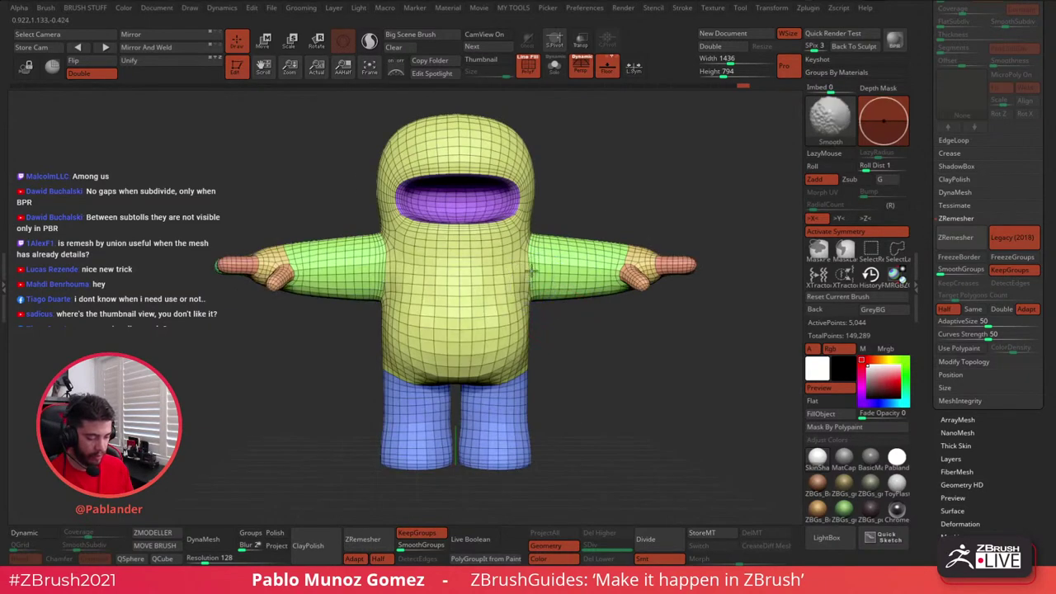
- Enlarge the Move brush, turn off perspective and adjust the side contour of the head in front view
{"action": "mouse_move", "coordinate": [587, 359]}
{"action": "right_mouse_down", "text": "ctrl"}
{"action": "mouse_move", "coordinate": [601, 368]}
{"action": "mouse_move", "coordinate": [503, 369]}
{"action": "mouse_move", "coordinate": [584, 373]}
{"action": "mouse_move", "coordinate": [589, 338]}
{"action": "mouse_move", "coordinate": [603, 332]}
{"action": "mouse_move", "coordinate": [587, 358]}
{"action": "mouse_move", "coordinate": [591, 320]}
{"action": "right_mouse_up", "text": "ctrl"}
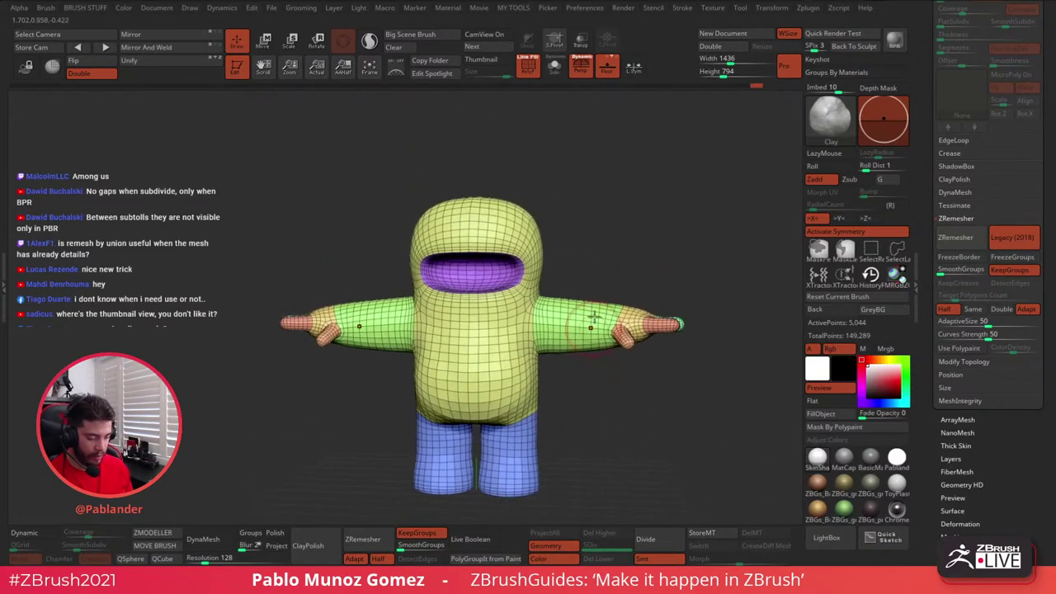
{"action": "key", "text": "b"}
{"action": "key", "text": "m"}
{"action": "key", "text": "v"}
{"action": "key", "text": "space"}
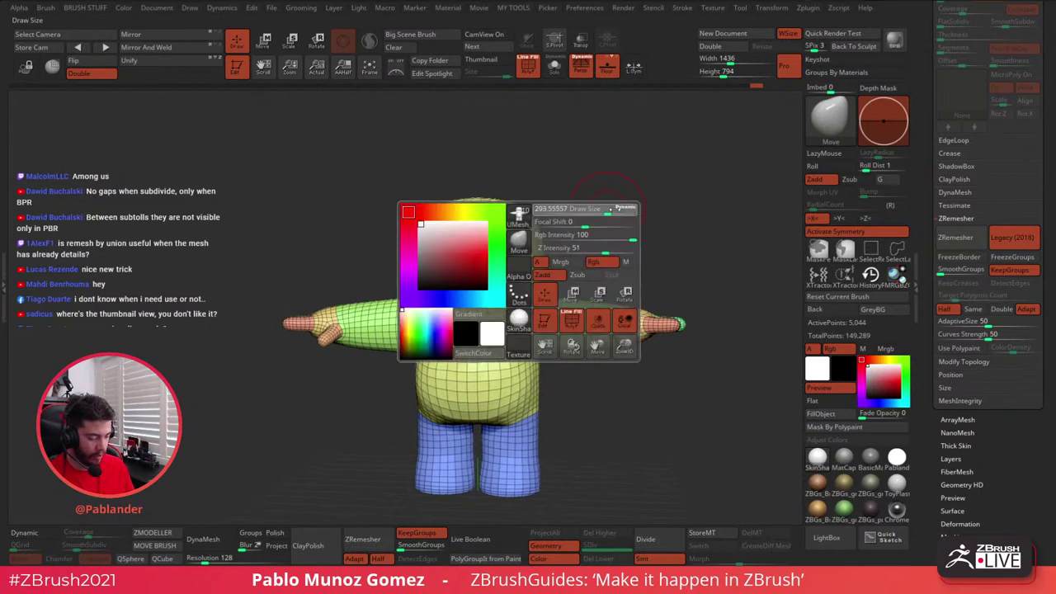
{"action": "left_click_drag", "start_coordinate": [600, 210], "coordinate": [621, 209]}
{"action": "right_click_drag", "start_coordinate": [619, 179], "coordinate": [591, 199]}
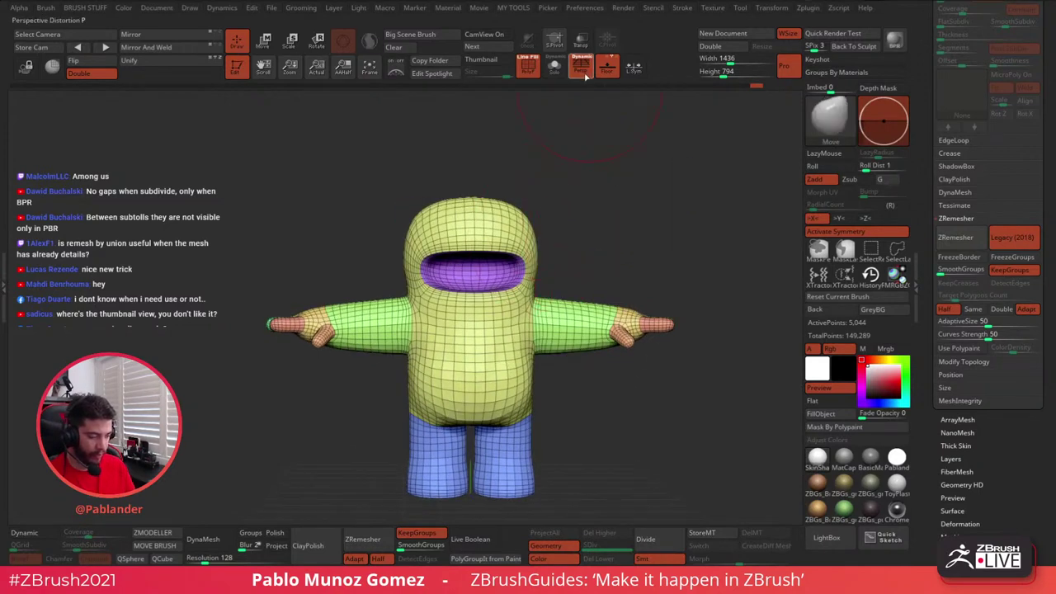
{"action": "right_click_drag", "start_coordinate": [538, 239], "coordinate": [538, 236]}
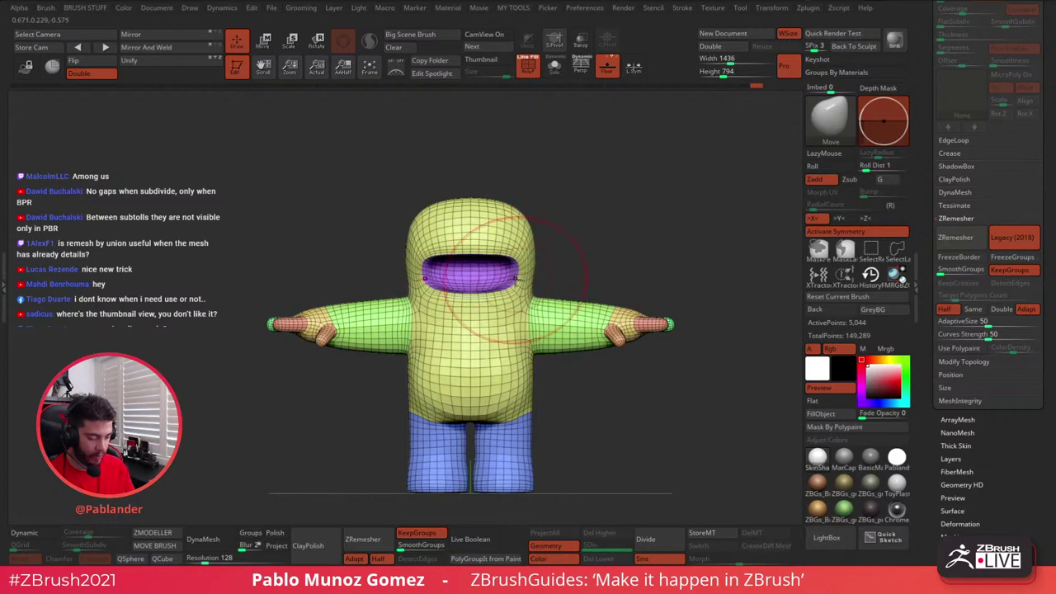
{"action": "mouse_move", "coordinate": [621, 241]}
{"action": "left_mouse_down"}
{"action": "mouse_move", "coordinate": [597, 236]}
{"action": "mouse_move", "coordinate": [611, 249]}
{"action": "left_mouse_up"}
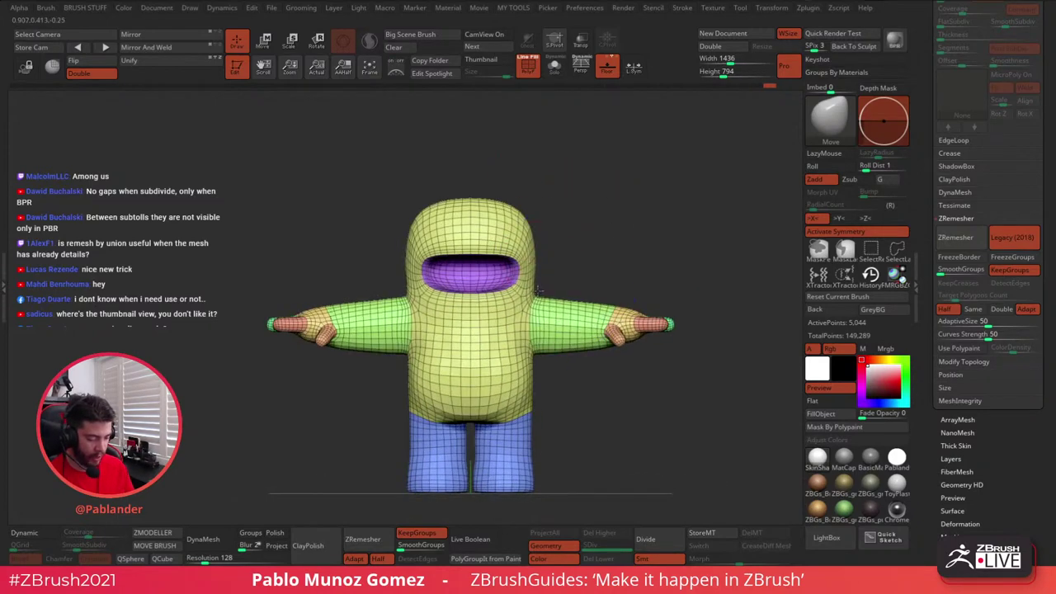
- Refine the back silhouette in side view and the body's side contour in rear view with the Move brush
{"action": "right_click_drag", "start_coordinate": [540, 290], "coordinate": [477, 294]}
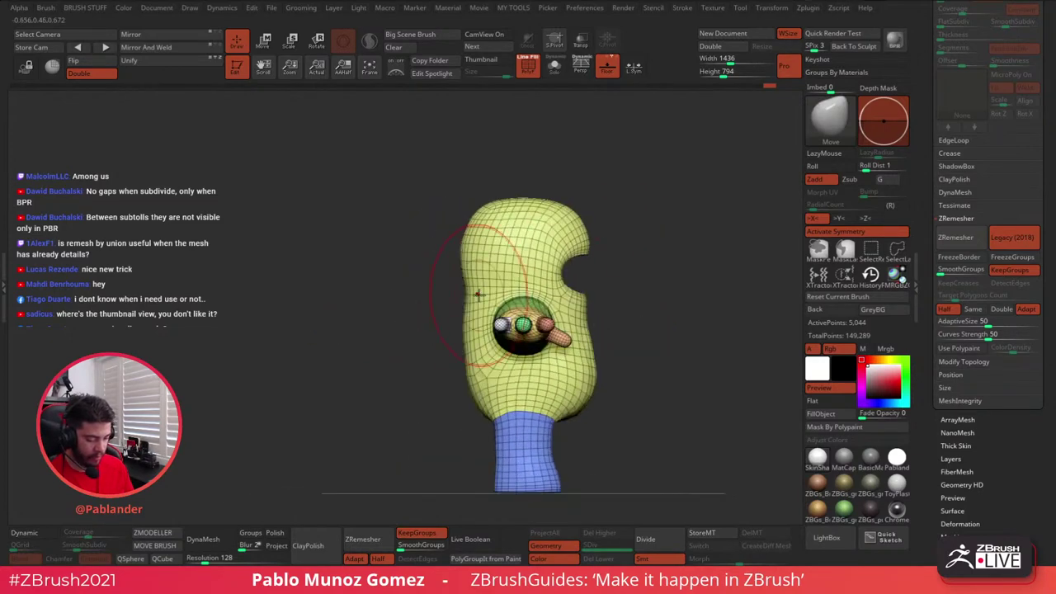
{"action": "left_click_drag", "start_coordinate": [467, 310], "coordinate": [474, 319]}
{"action": "left_click_drag", "start_coordinate": [614, 279], "coordinate": [681, 280]}
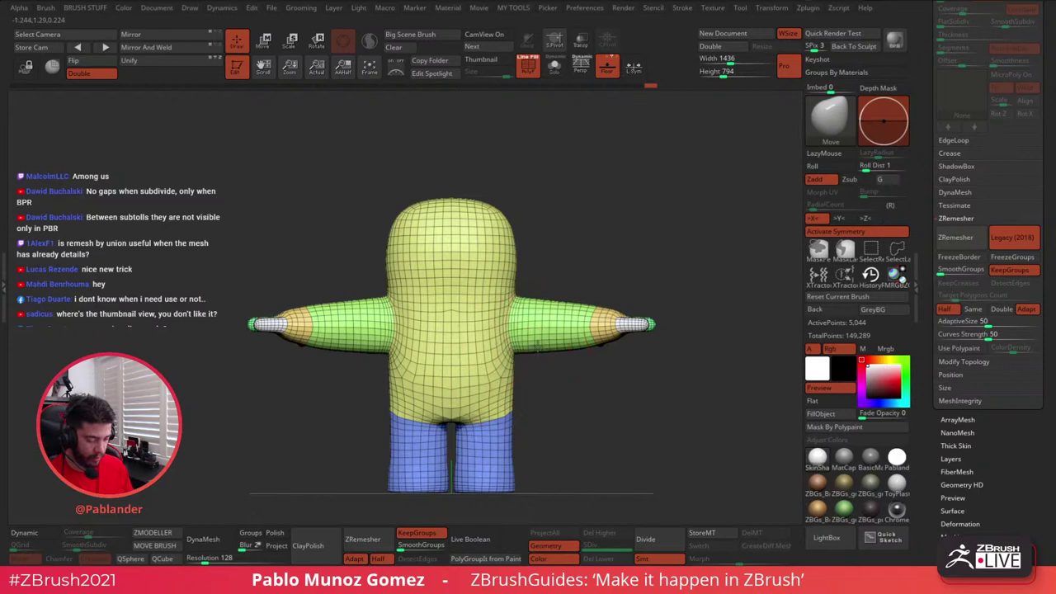
{"action": "left_click_drag", "start_coordinate": [587, 350], "coordinate": [571, 348]}
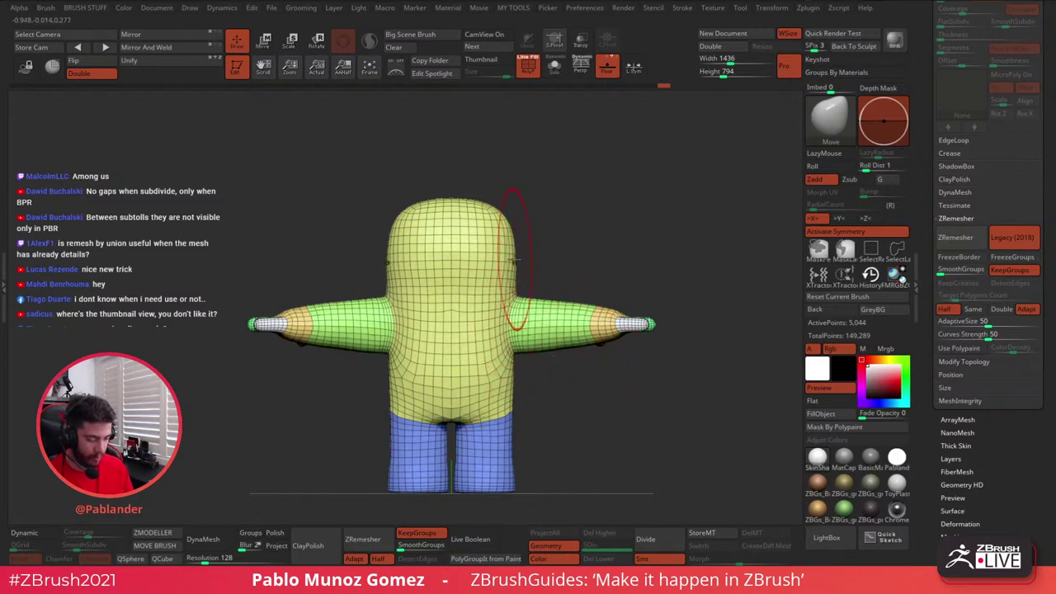
{"action": "mouse_move", "coordinate": [530, 240]}
{"action": "left_mouse_down"}
{"action": "mouse_move", "coordinate": [617, 226]}
{"action": "mouse_move", "coordinate": [662, 233]}
{"action": "mouse_move", "coordinate": [554, 256]}
{"action": "mouse_move", "coordinate": [674, 173]}
{"action": "left_mouse_up"}
- Reshape the outer corners of the visor opening in front view with a smaller Move brush
{"action": "key", "text": "space"}
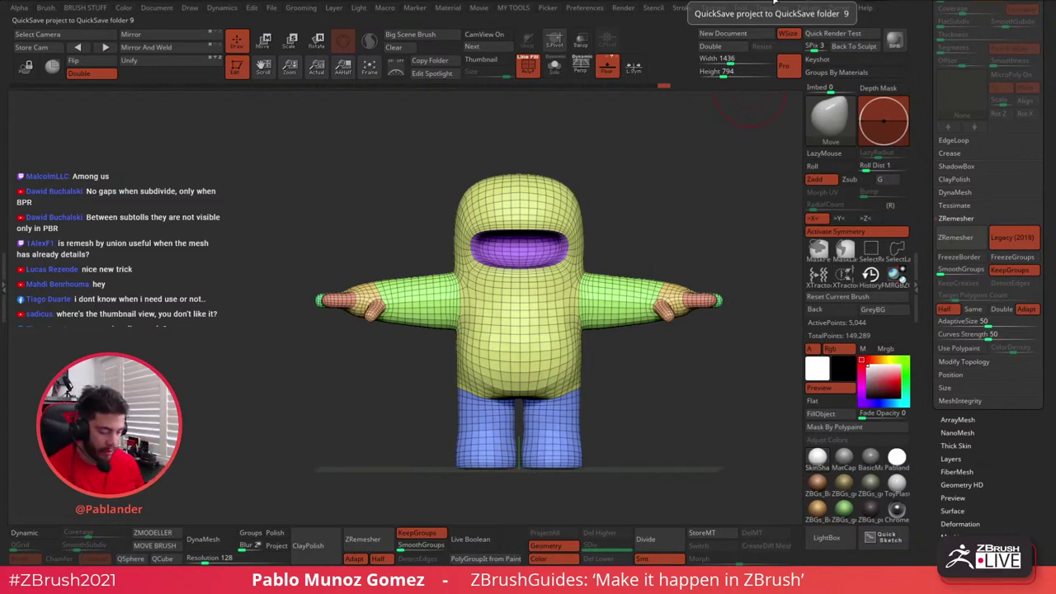
{"action": "left_click_drag", "start_coordinate": [619, 268], "coordinate": [549, 263], "text": "alt"}
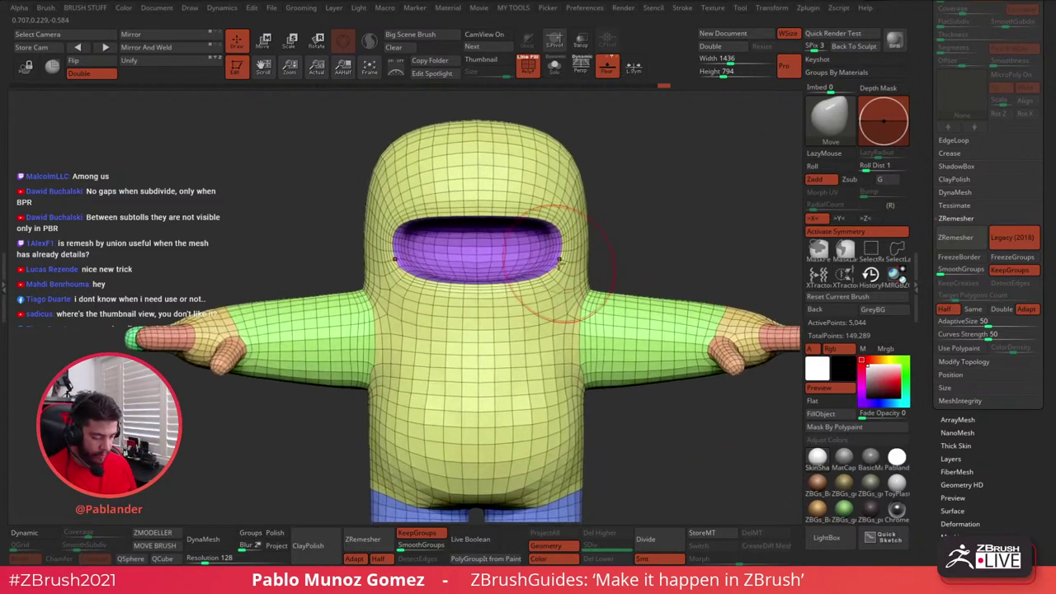
{"action": "key", "text": "space"}
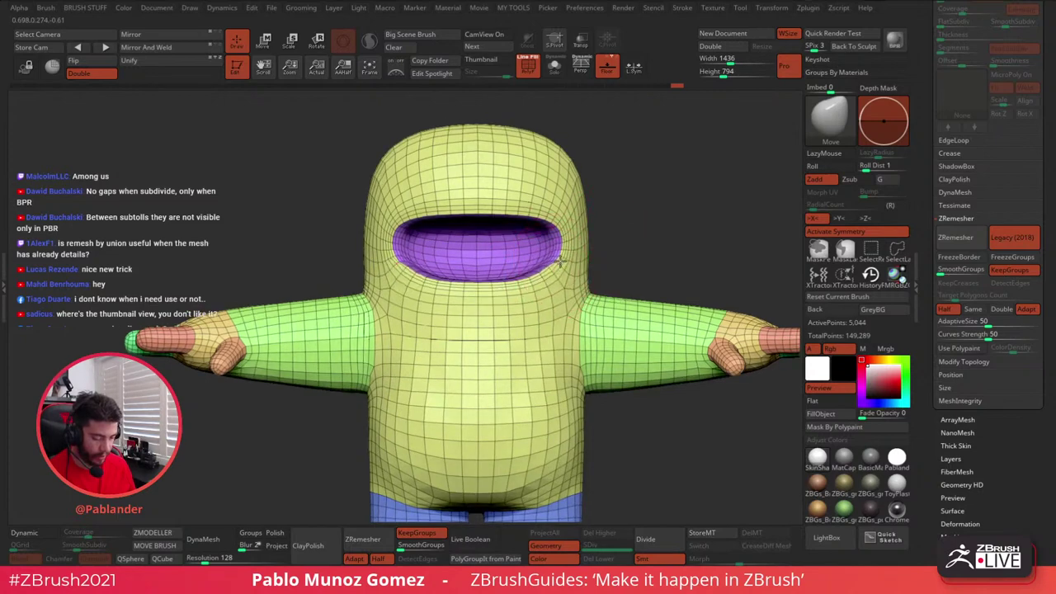
- Even out the upper and lower edges of the visor opening with the Move brush from three-quarter and front views
{"action": "key", "text": "space"}
{"action": "left_click_drag", "start_coordinate": [634, 195], "coordinate": [668, 198]}
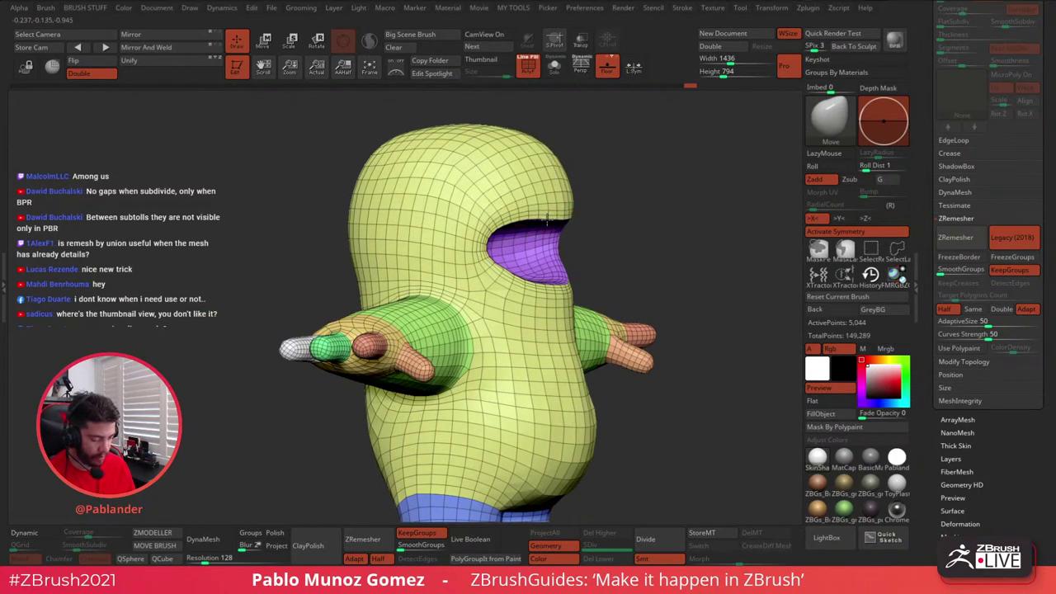
{"action": "left_click_drag", "start_coordinate": [473, 208], "coordinate": [498, 292]}
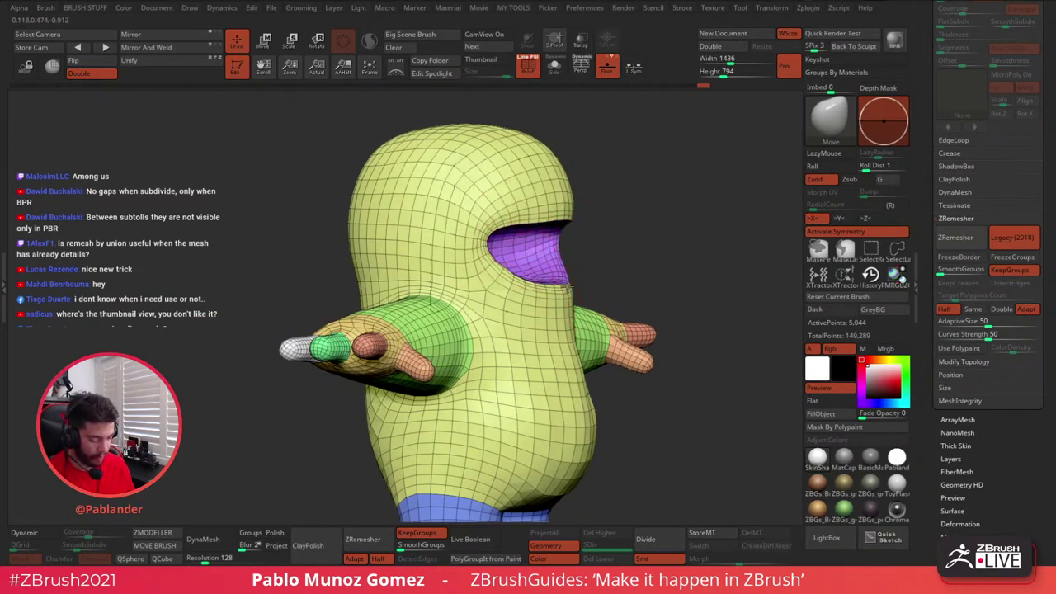
{"action": "left_click_drag", "start_coordinate": [672, 259], "coordinate": [628, 278], "text": "shift"}
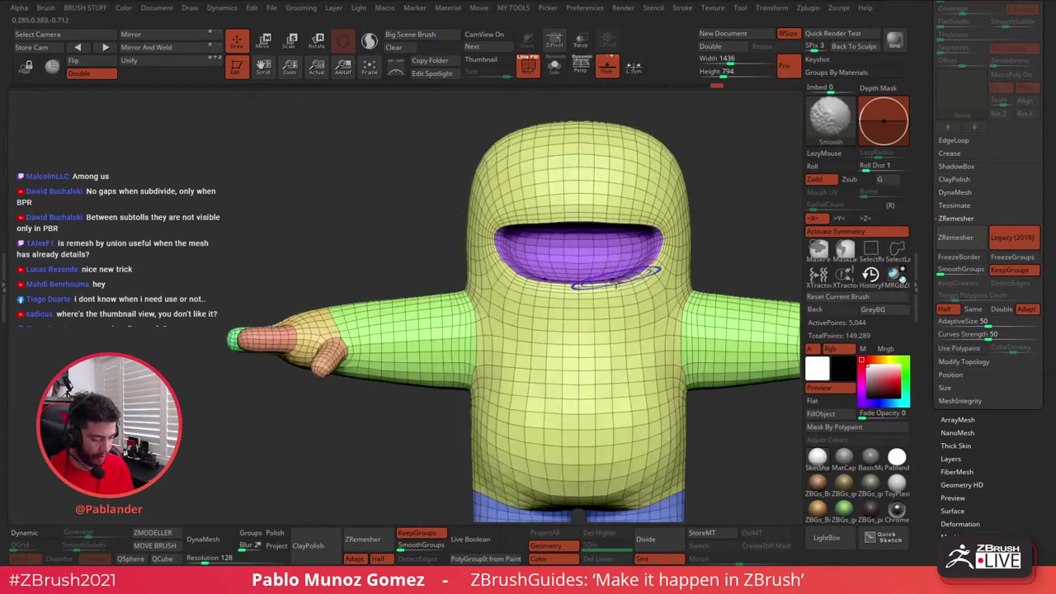
{"action": "left_click", "coordinate": [638, 279]}
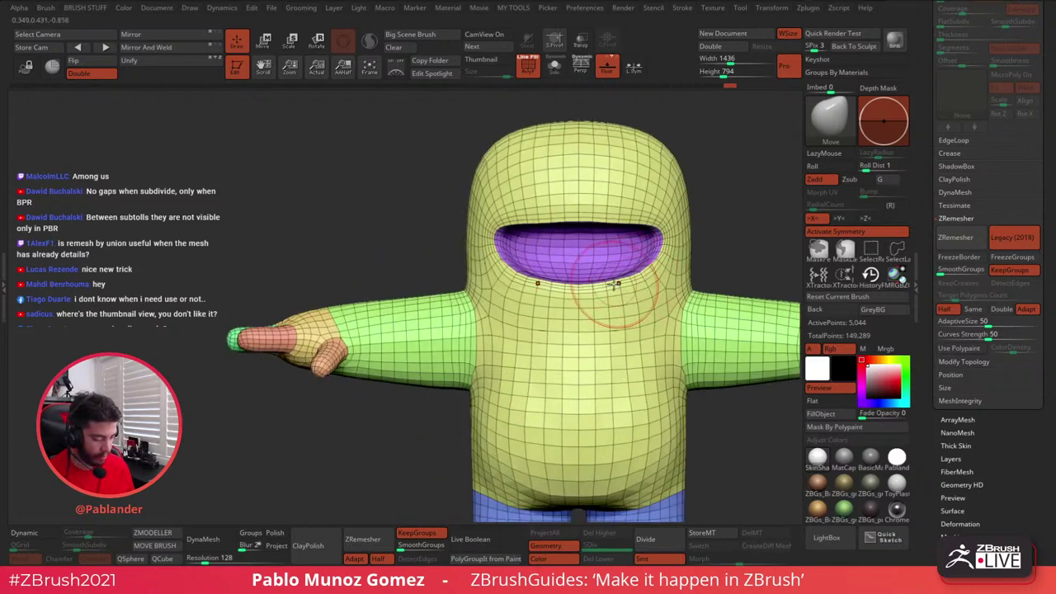
{"action": "left_click_drag", "start_coordinate": [564, 282], "coordinate": [592, 282]}
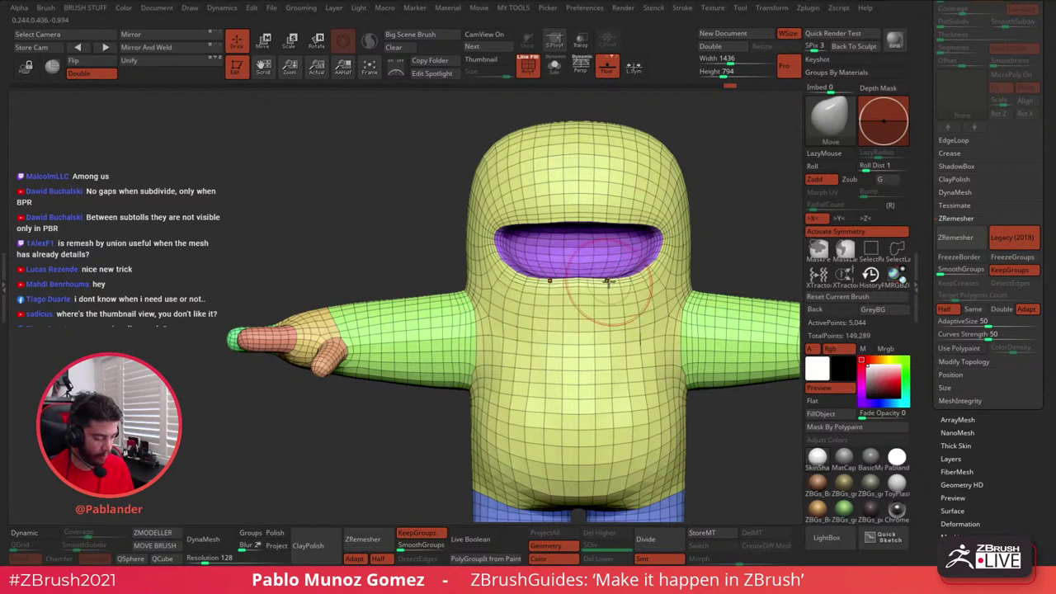
{"action": "left_click", "coordinate": [581, 221]}
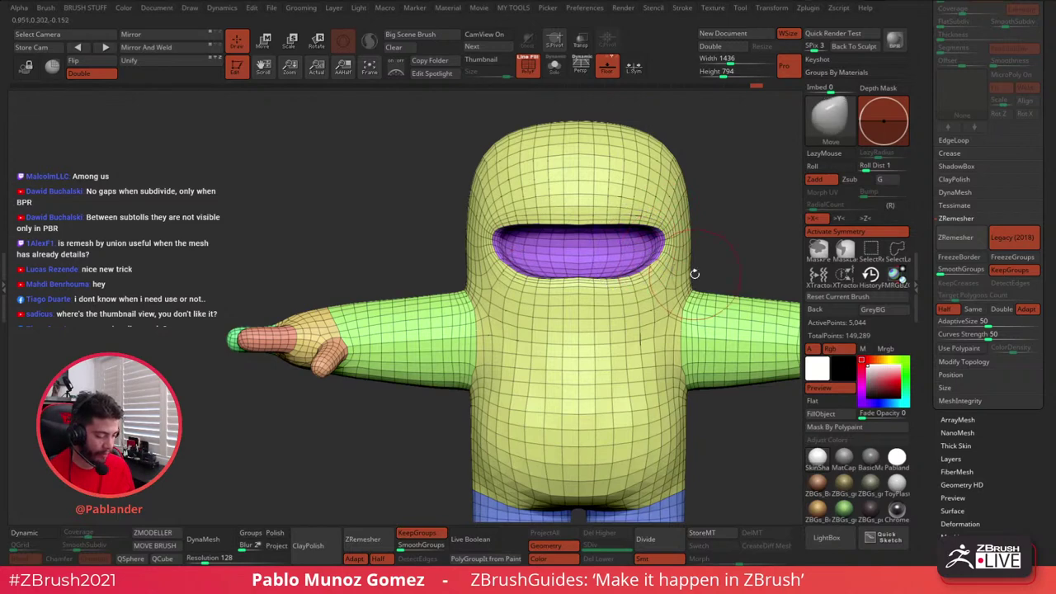
- Hide the palm and neighbouring finger polygroups to expose the stray polygroup at the base of the outermost finger
{"action": "key", "text": "f"}
{"action": "left_click_drag", "start_coordinate": [629, 239], "coordinate": [684, 298]}
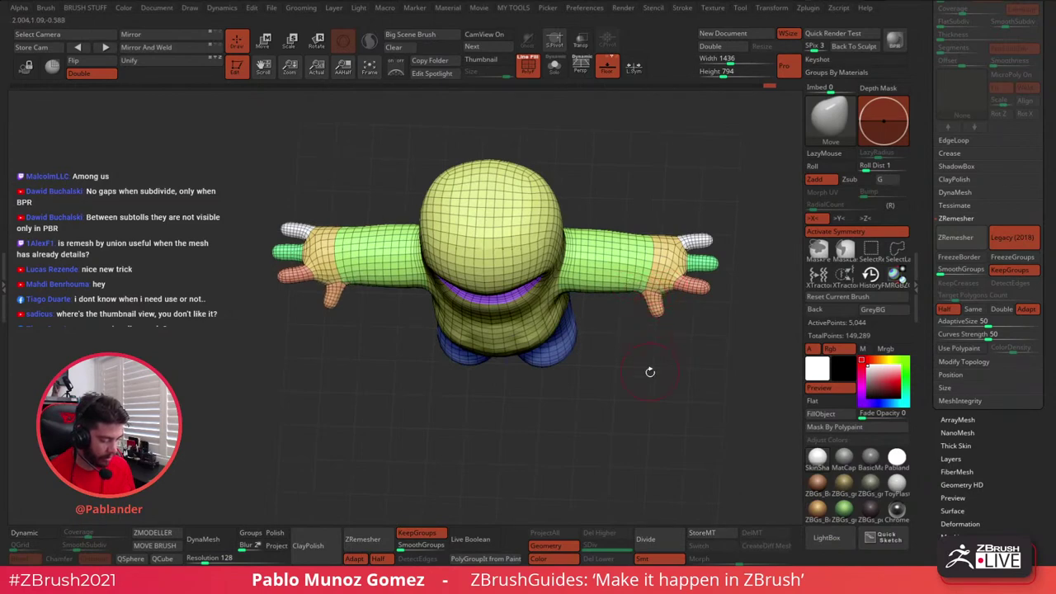
{"action": "left_click_drag", "start_coordinate": [651, 372], "coordinate": [601, 371], "text": "shift"}
{"action": "key", "text": "space"}
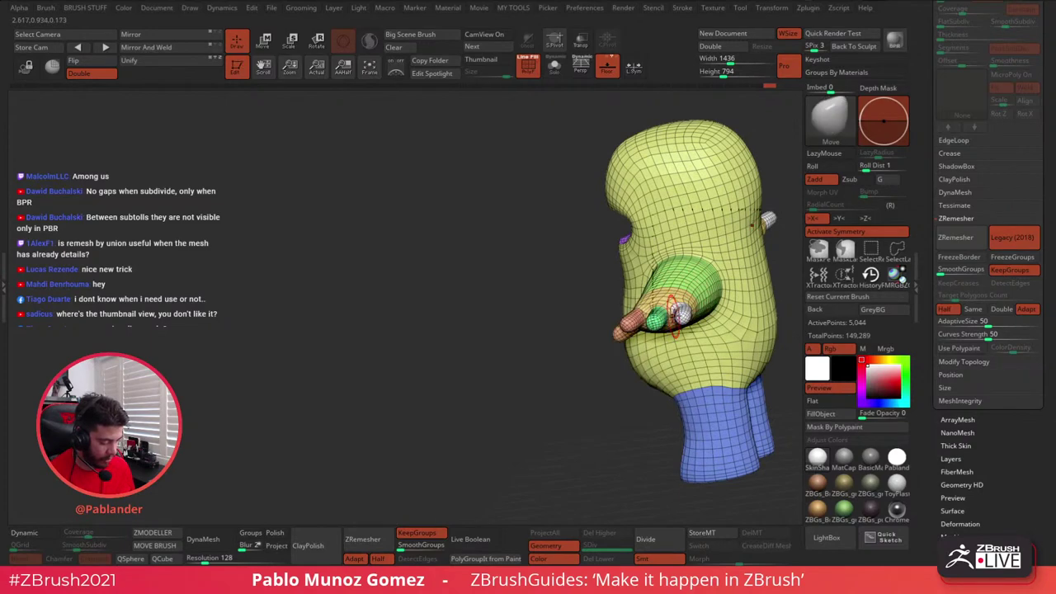
{"action": "right_click_drag", "start_coordinate": [674, 316], "coordinate": [615, 279]}
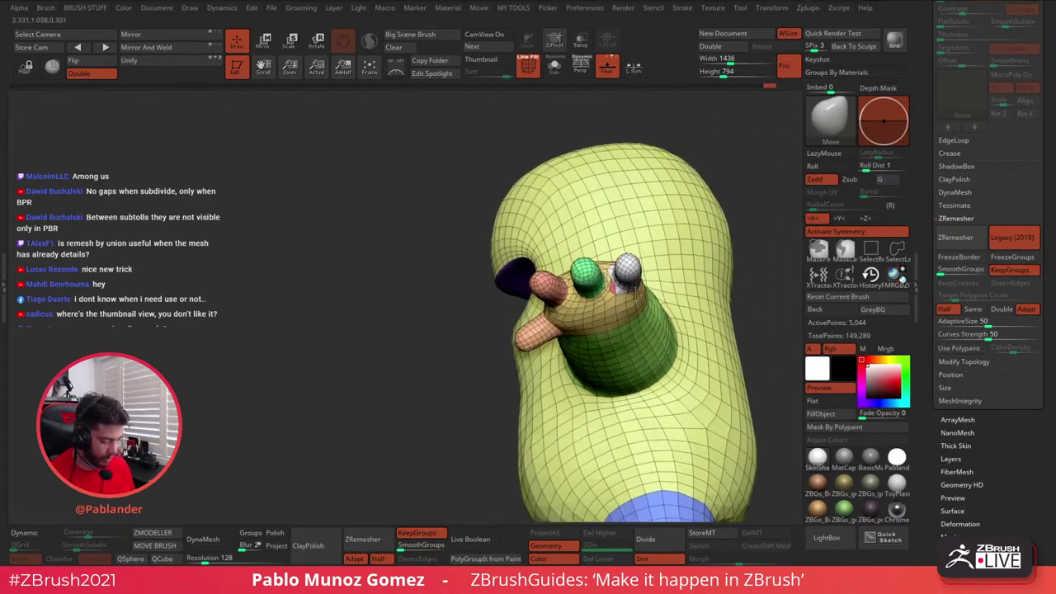
{"action": "left_click_drag", "start_coordinate": [631, 309], "coordinate": [642, 281]}
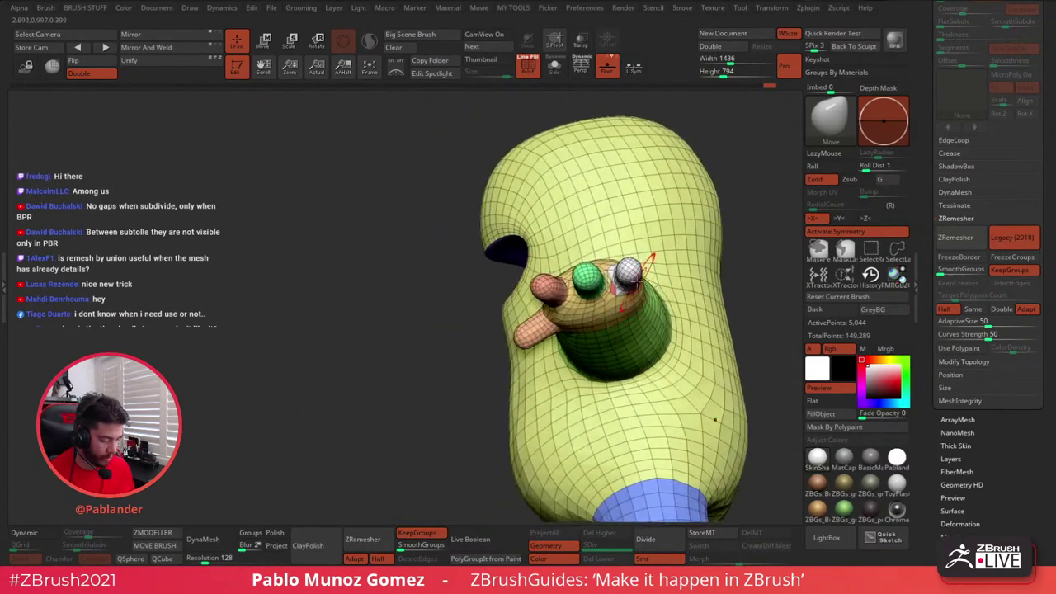
{"action": "left_click", "coordinate": [632, 274], "text": "ctrl+shift"}
{"action": "left_click", "coordinate": [724, 255], "text": "ctrl+shift"}
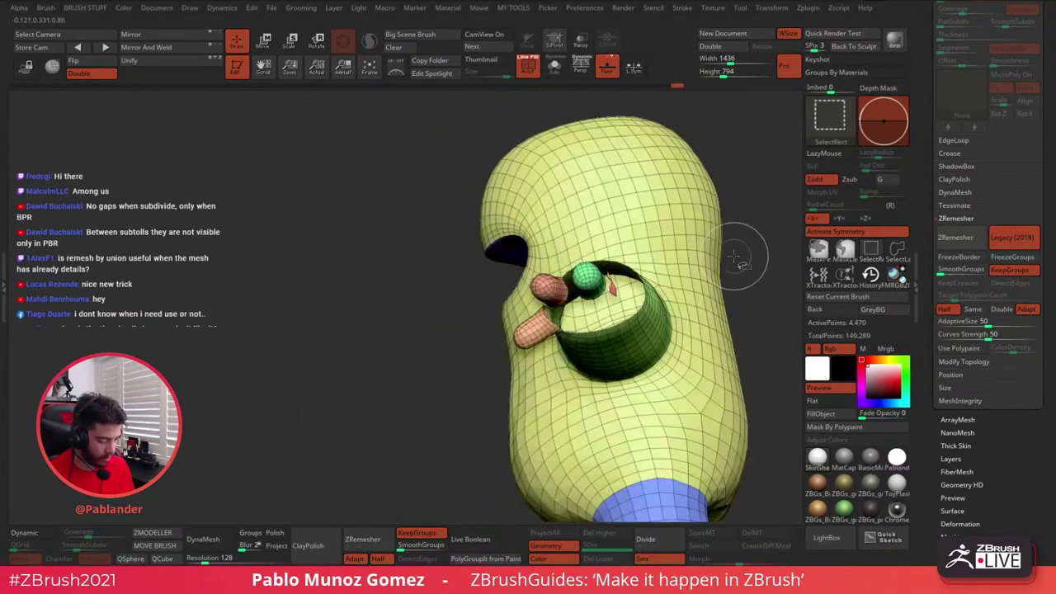
{"action": "left_click", "coordinate": [731, 254], "text": "ctrl+shift"}
{"action": "left_click", "coordinate": [704, 277], "text": "ctrl+shift"}
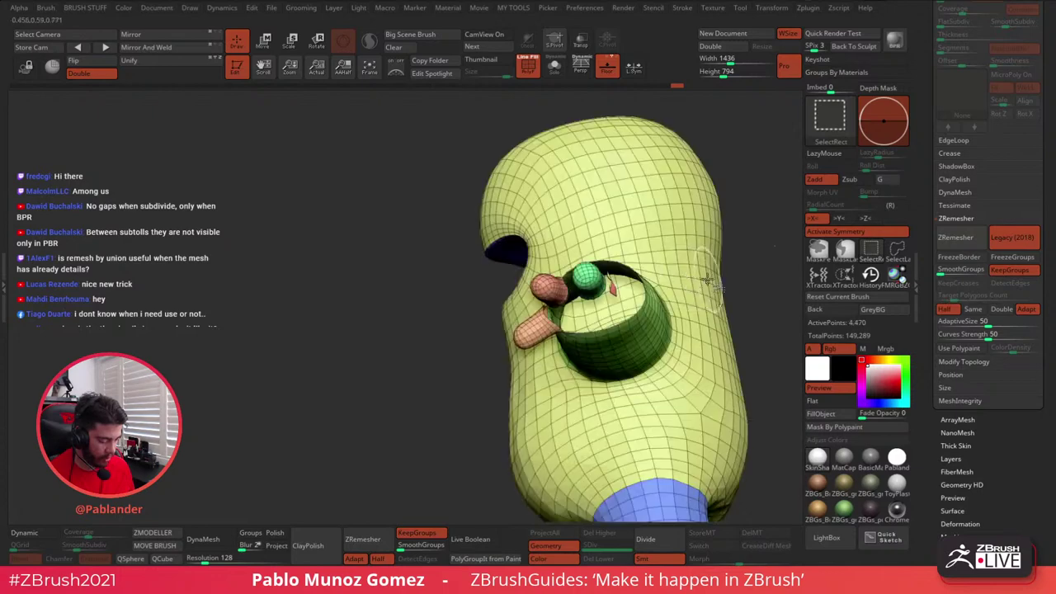
{"action": "left_click", "coordinate": [595, 282], "text": "ctrl+shift"}
- Invert the visibility to isolate the hand parts, and hide the fingers so only the palm polygroup is shown
{"action": "right_click_drag", "start_coordinate": [618, 304], "coordinate": [699, 373]}
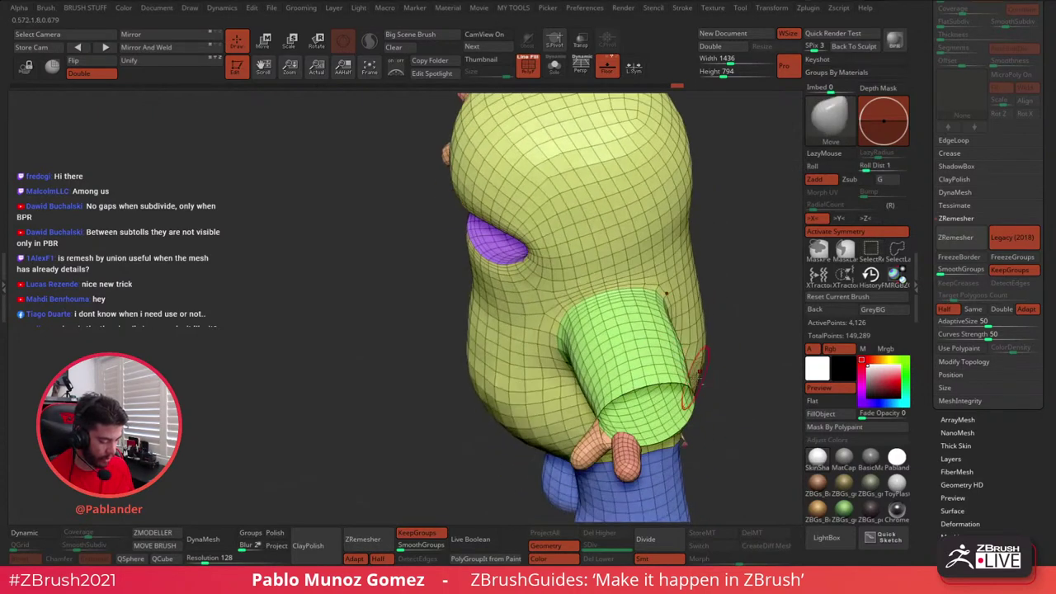
{"action": "left_click_drag", "start_coordinate": [697, 377], "coordinate": [625, 271]}
{"action": "left_click", "coordinate": [673, 301], "text": "ctrl+shift"}
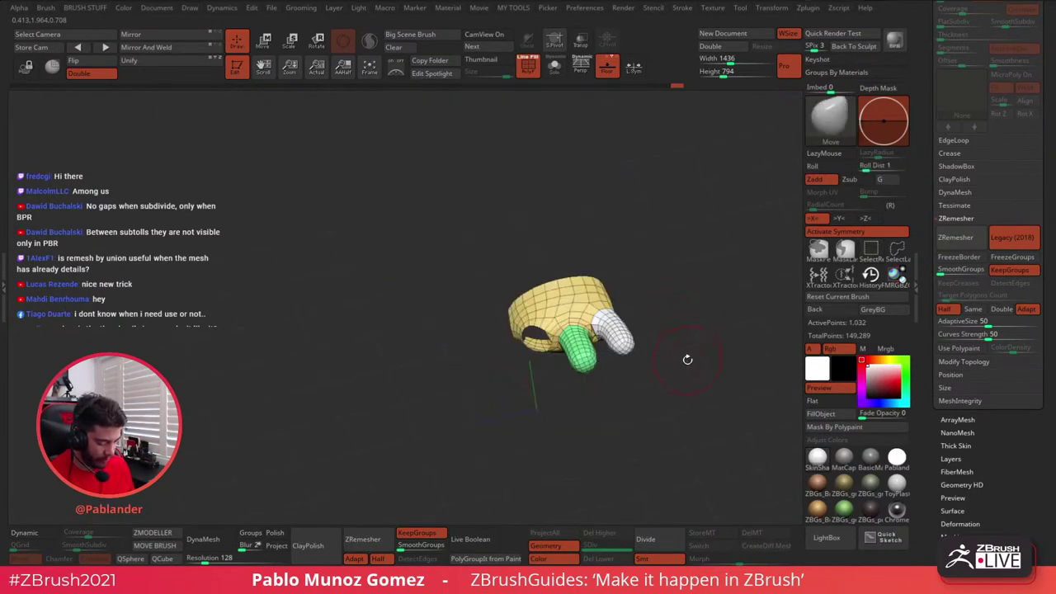
{"action": "left_click_drag", "start_coordinate": [679, 329], "coordinate": [673, 377]}
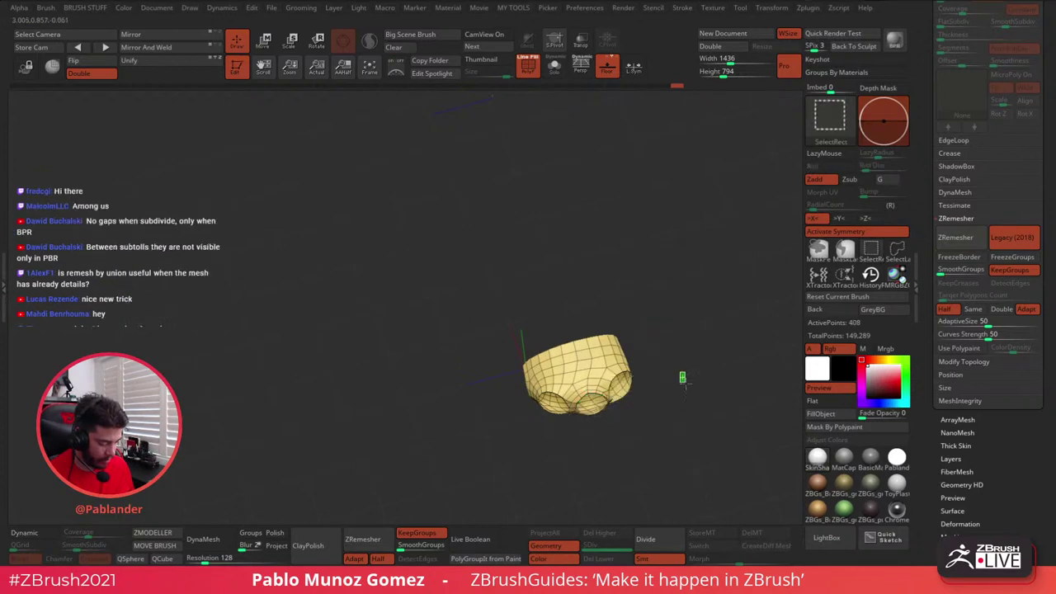
{"action": "left_click", "coordinate": [673, 377], "text": "ctrl+shift"}
{"action": "key", "text": "ctrl+shift"}
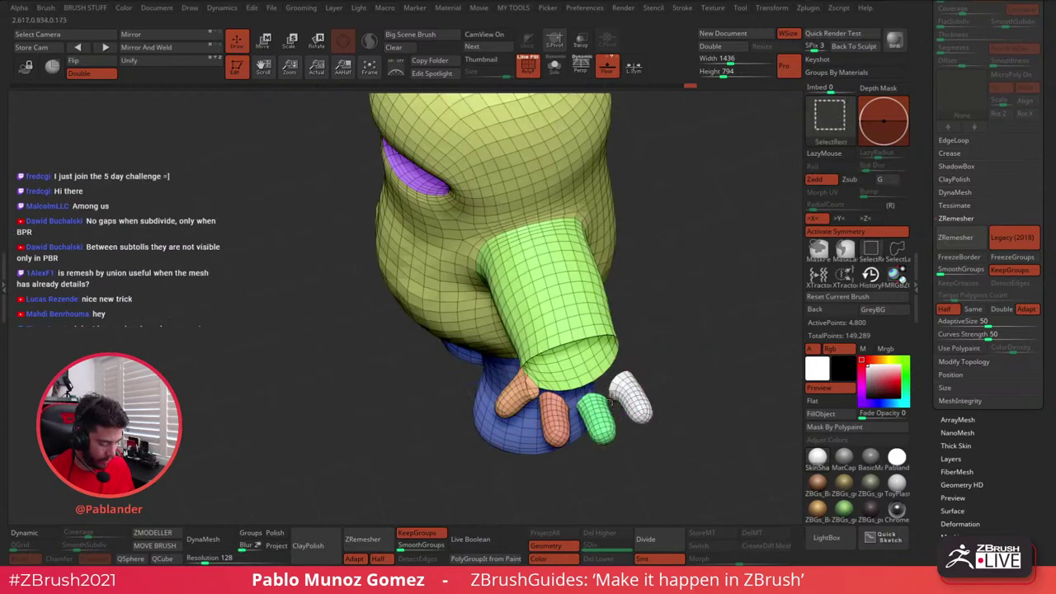
{"action": "left_click", "coordinate": [675, 384], "text": "ctrl+shift"}
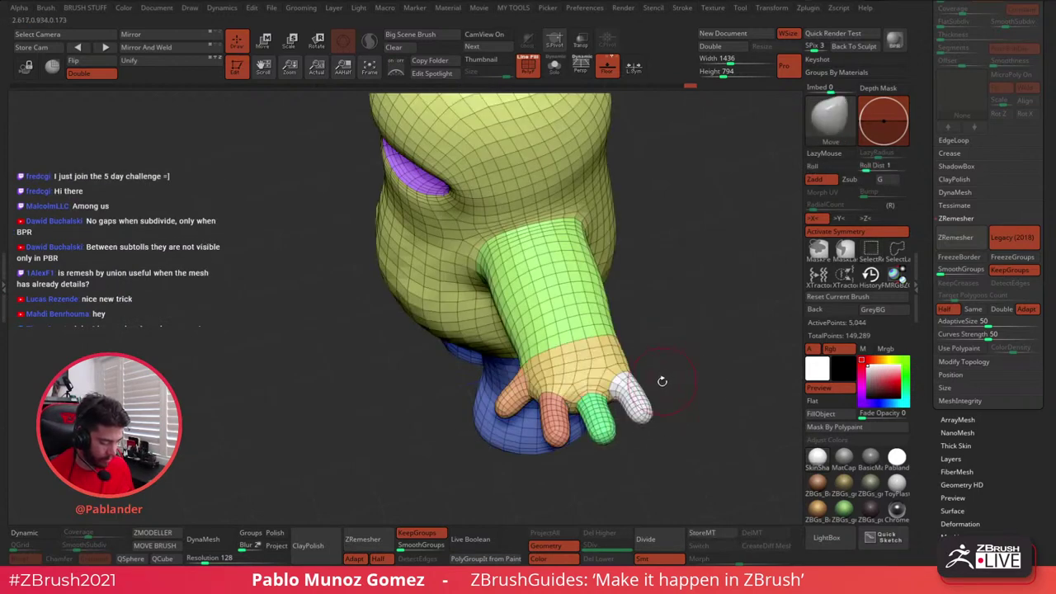
- Isolate the palm with its stray faces, merge them into one polygroup and unhide the whole model
{"action": "key", "text": "ctrl+z"}
{"action": "left_click", "coordinate": [702, 400], "text": "ctrl+shift"}
{"action": "key", "text": "ctrl+z"}
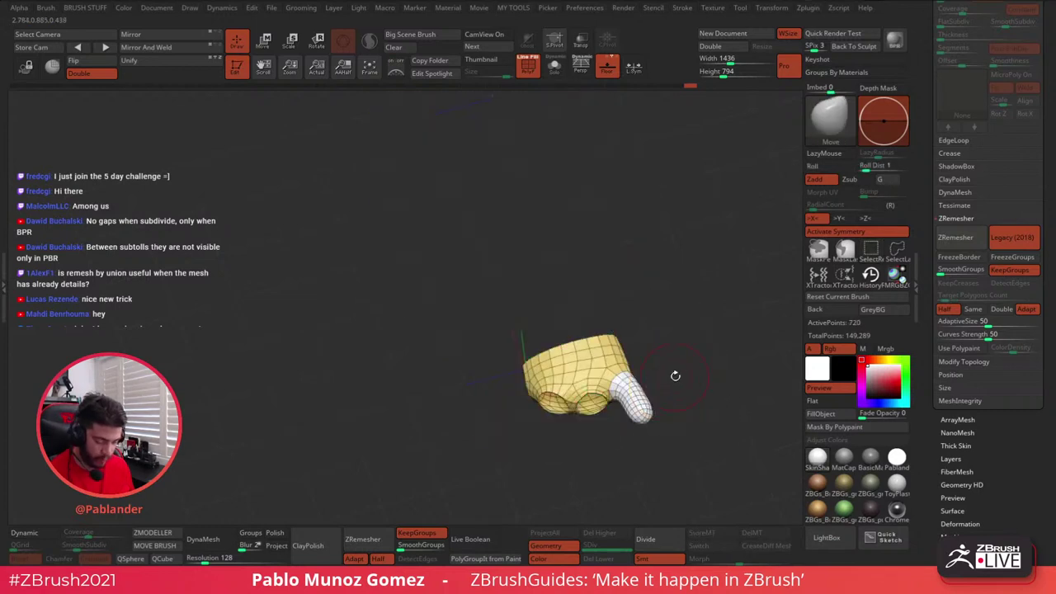
{"action": "left_click", "coordinate": [629, 411], "text": "ctrl+alt+shift"}
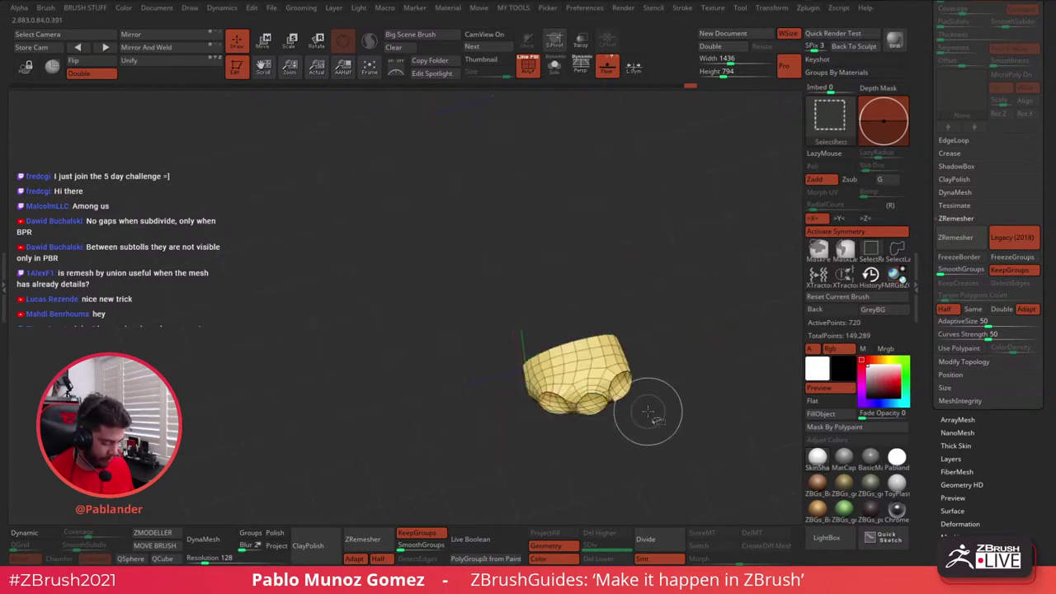
{"action": "mouse_move", "coordinate": [681, 402]}
{"action": "left_mouse_down"}
{"action": "mouse_move", "coordinate": [677, 349]}
{"action": "mouse_move", "coordinate": [677, 377]}
{"action": "mouse_move", "coordinate": [632, 325]}
{"action": "mouse_move", "coordinate": [635, 310]}
{"action": "mouse_move", "coordinate": [643, 336]}
{"action": "left_mouse_up"}
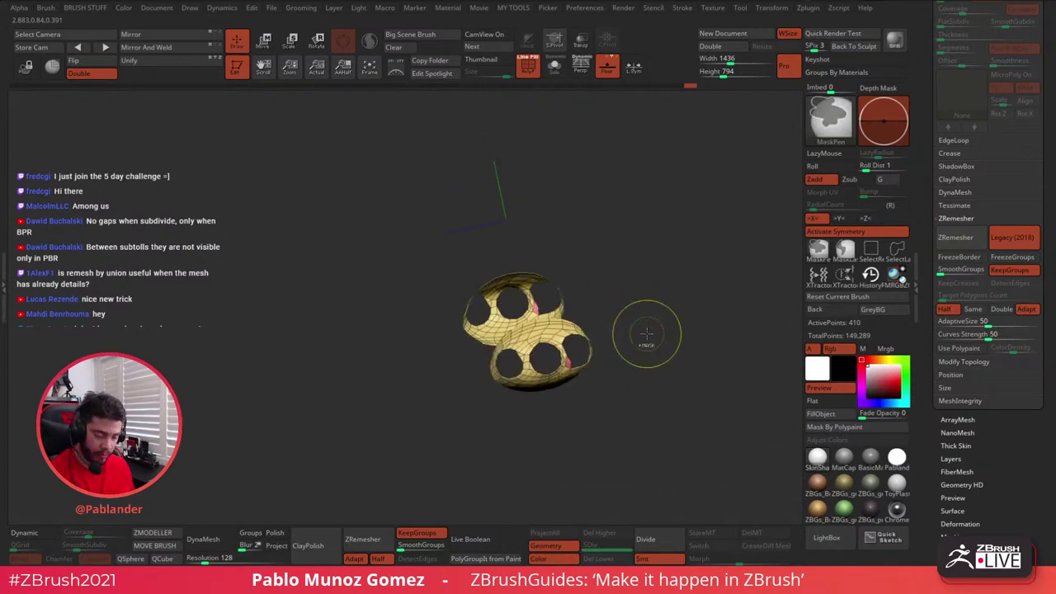
{"action": "left_click", "coordinate": [647, 331], "text": "ctrl+shift"}
{"action": "left_click_drag", "start_coordinate": [665, 314], "coordinate": [682, 349]}
- Switch ZRemesher from Half to Same polygon count and remesh the character with its polygroups kept
{"action": "left_click", "coordinate": [949, 309]}
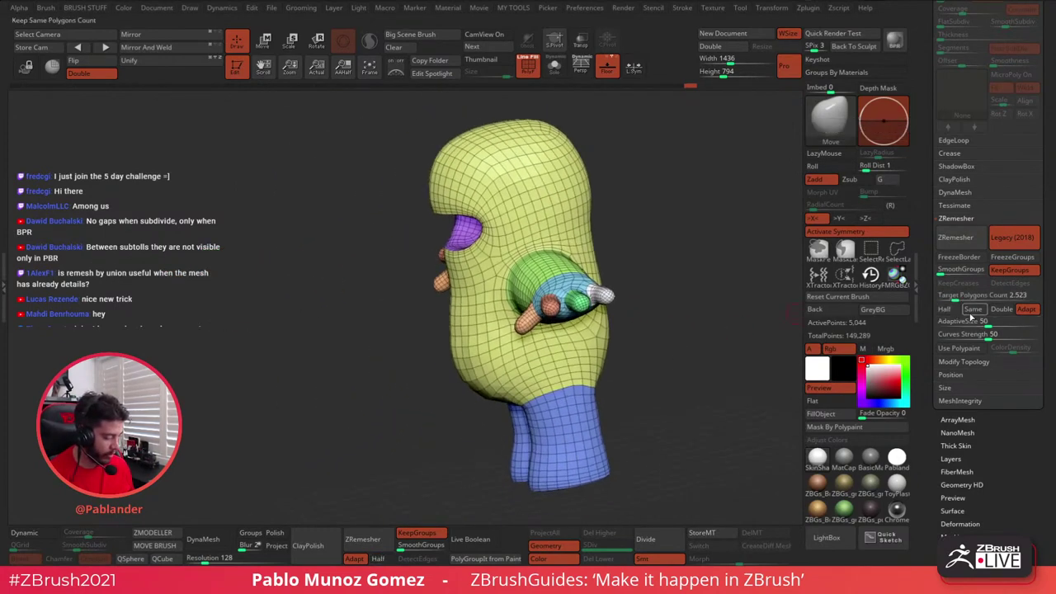
{"action": "left_click", "coordinate": [973, 310]}
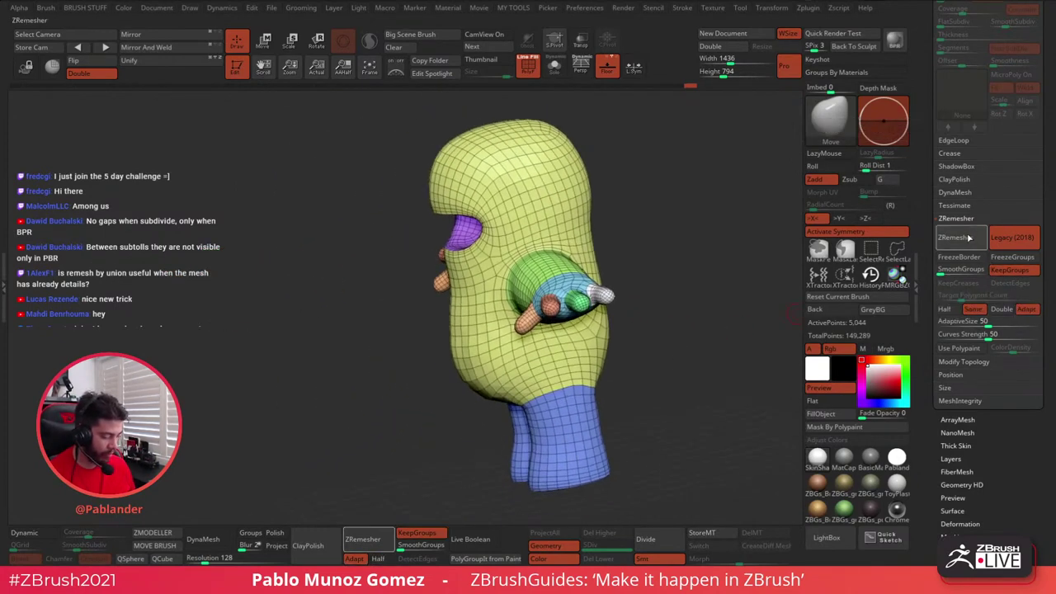
{"action": "left_click", "coordinate": [971, 237]}
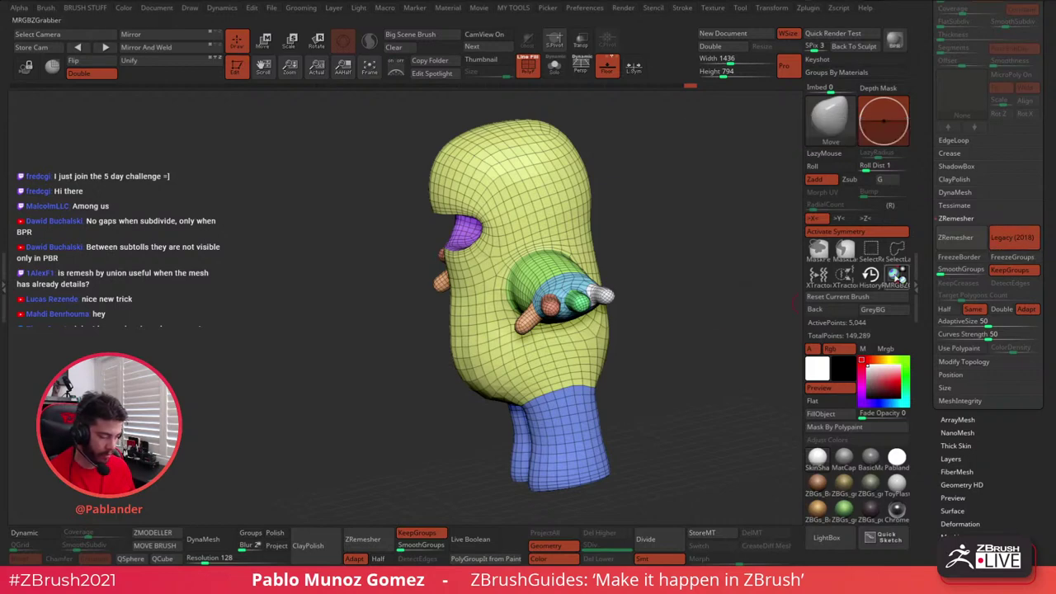
{"action": "left_click", "coordinate": [959, 239]}
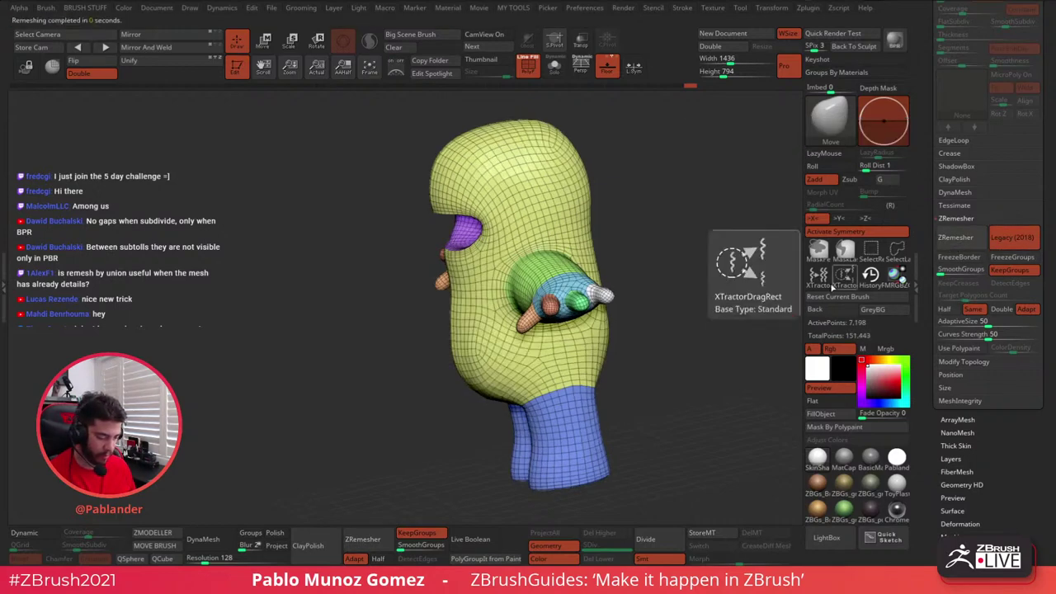
- Try remeshing the character at the same polygon count with ZRemesher's Legacy (2018) mode turned off, and undo the result
{"action": "left_click_drag", "start_coordinate": [776, 247], "coordinate": [678, 340]}
{"action": "left_click", "coordinate": [959, 240]}
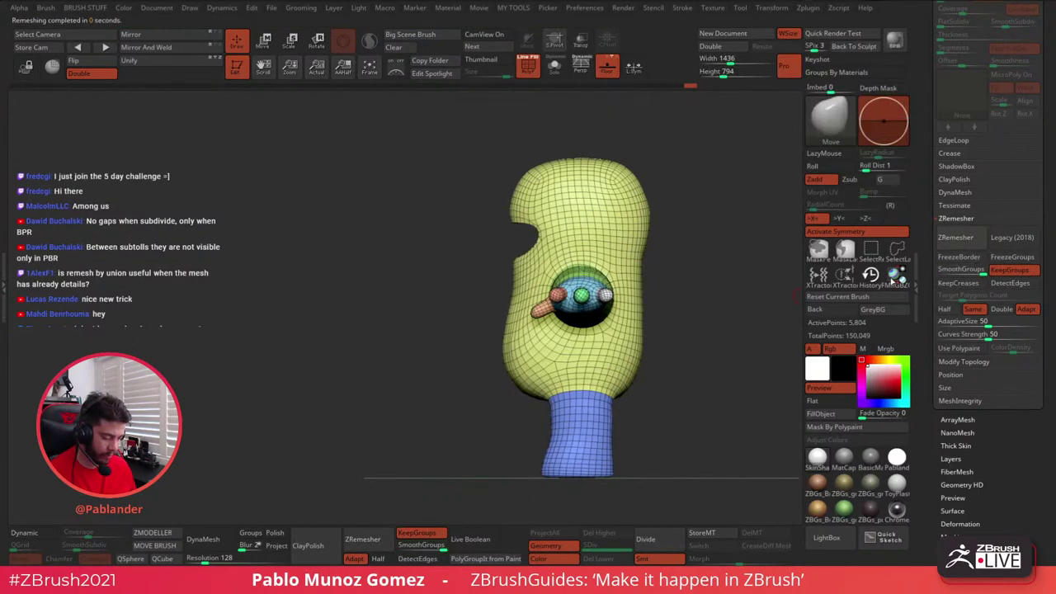
{"action": "left_click_drag", "start_coordinate": [664, 347], "coordinate": [703, 355]}
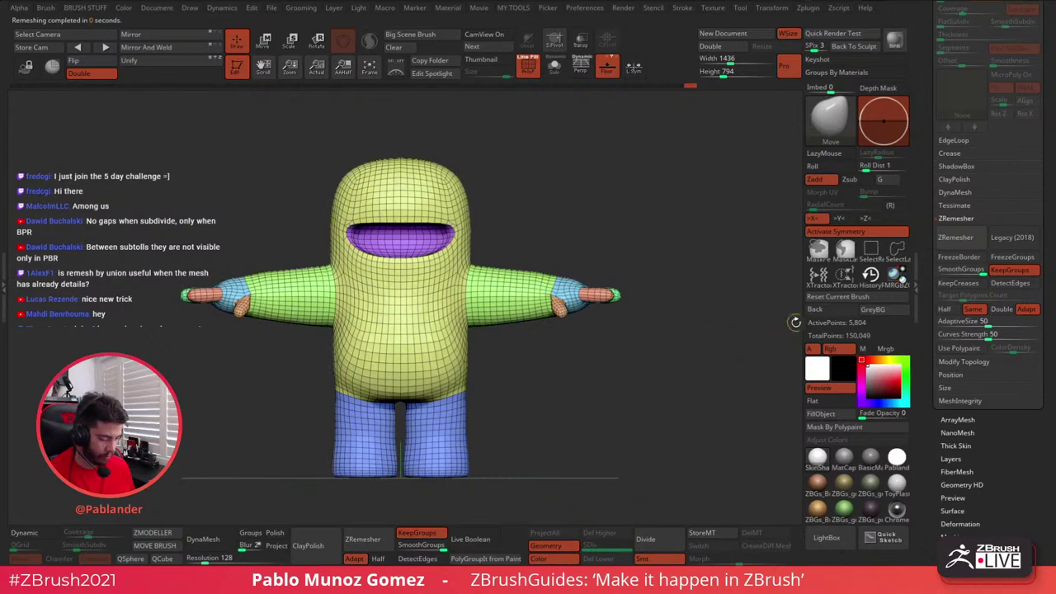
{"action": "key", "text": "ctrl+z"}
- Turn Legacy (2018) back on, lower SmoothGroups to 0 and remesh the character with its polygroups kept
{"action": "left_click", "coordinate": [1012, 238]}
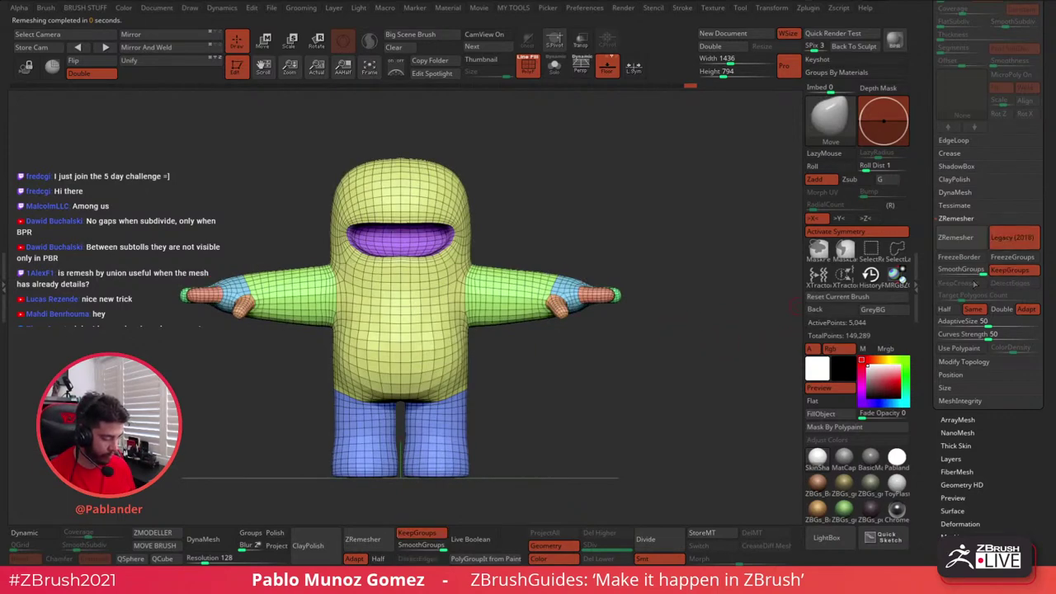
{"action": "left_click", "coordinate": [955, 238]}
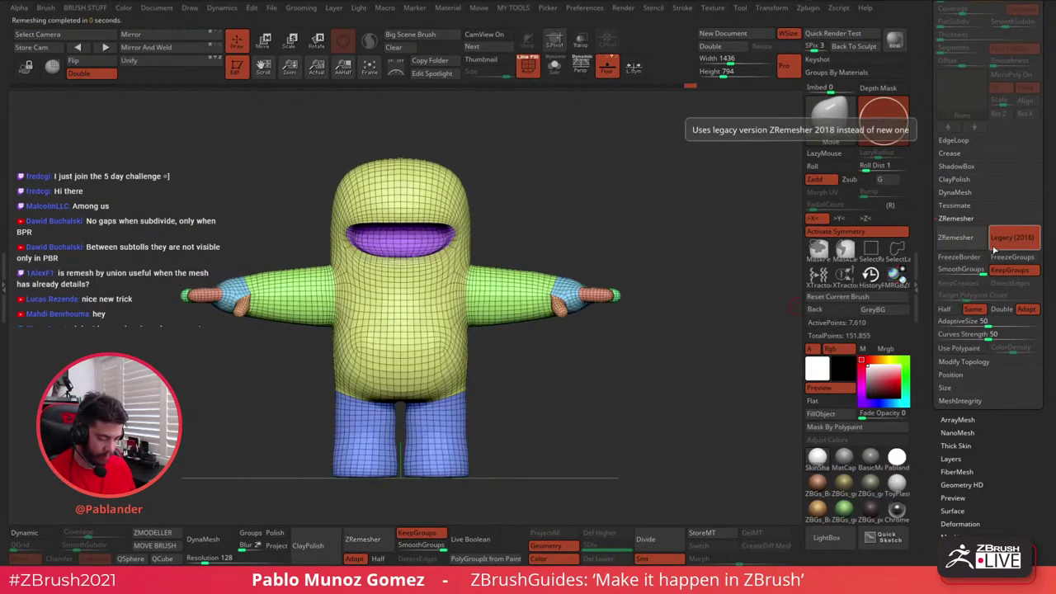
{"action": "key", "text": "ctrl+z"}
{"action": "left_click_drag", "start_coordinate": [980, 272], "coordinate": [925, 273]}
{"action": "left_click", "coordinate": [965, 239]}
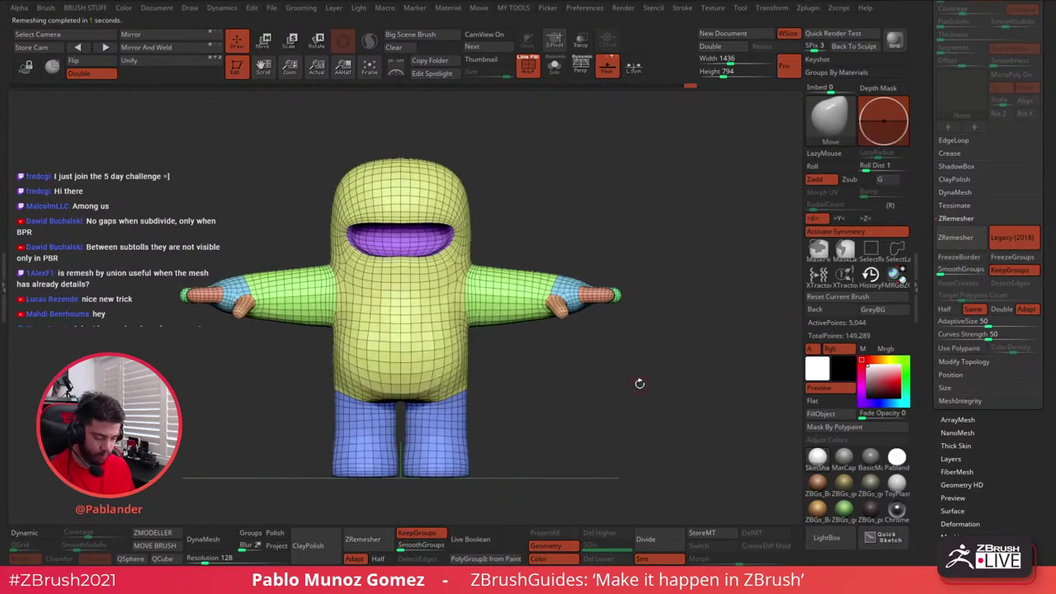
{"action": "mouse_move", "coordinate": [640, 383]}
{"action": "left_mouse_down"}
{"action": "mouse_move", "coordinate": [641, 434]}
{"action": "mouse_move", "coordinate": [654, 390]}
{"action": "mouse_move", "coordinate": [644, 282]}
{"action": "mouse_move", "coordinate": [651, 297]}
{"action": "mouse_move", "coordinate": [640, 286]}
{"action": "mouse_move", "coordinate": [682, 286]}
{"action": "mouse_move", "coordinate": [642, 370]}
{"action": "left_mouse_up"}
{"action": "left_click_drag", "start_coordinate": [607, 420], "coordinate": [612, 287]}
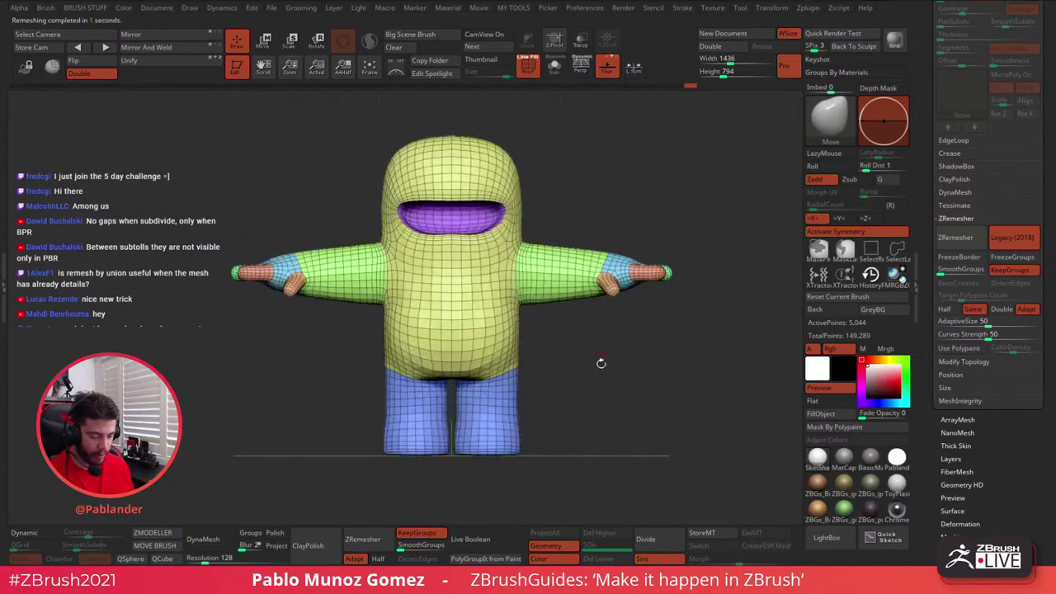
{"action": "left_click_drag", "start_coordinate": [583, 382], "coordinate": [592, 362], "text": "alt"}
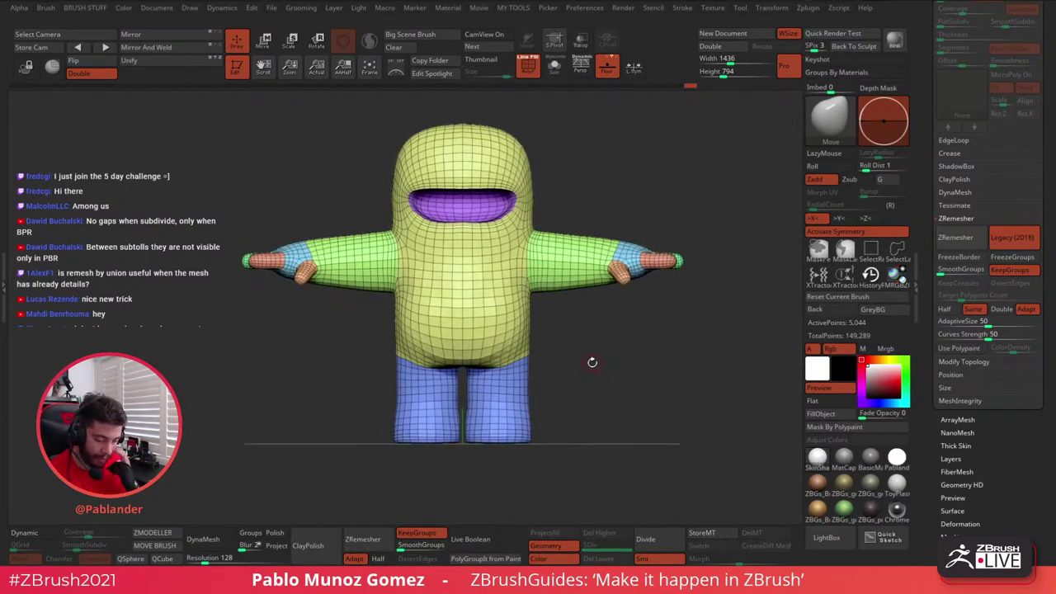
{"action": "key", "text": "space"}
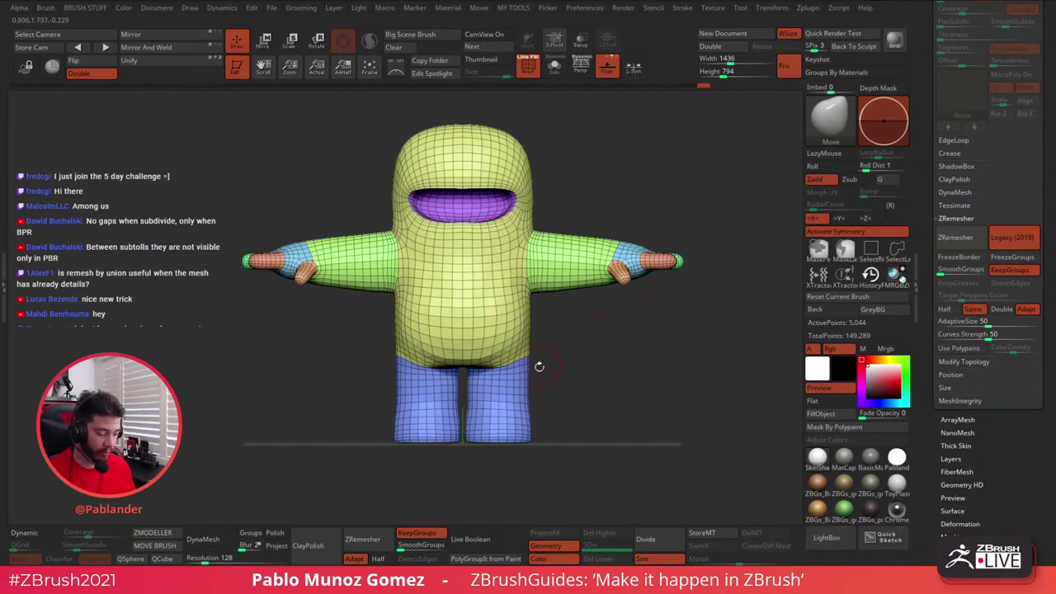
{"action": "key", "text": "space"}
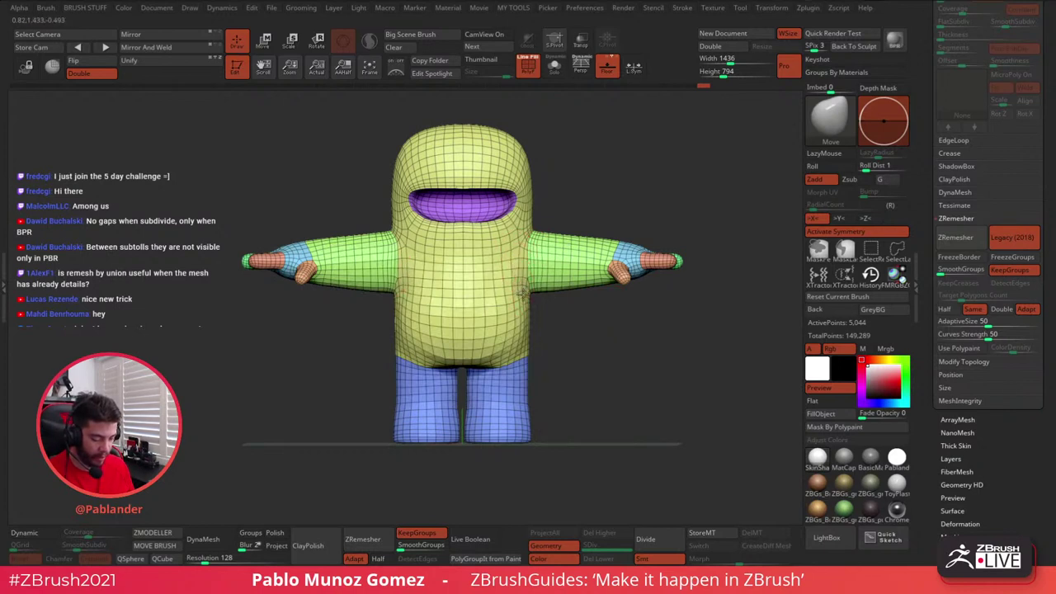
{"action": "left_click_drag", "start_coordinate": [605, 352], "coordinate": [624, 370], "text": "alt"}
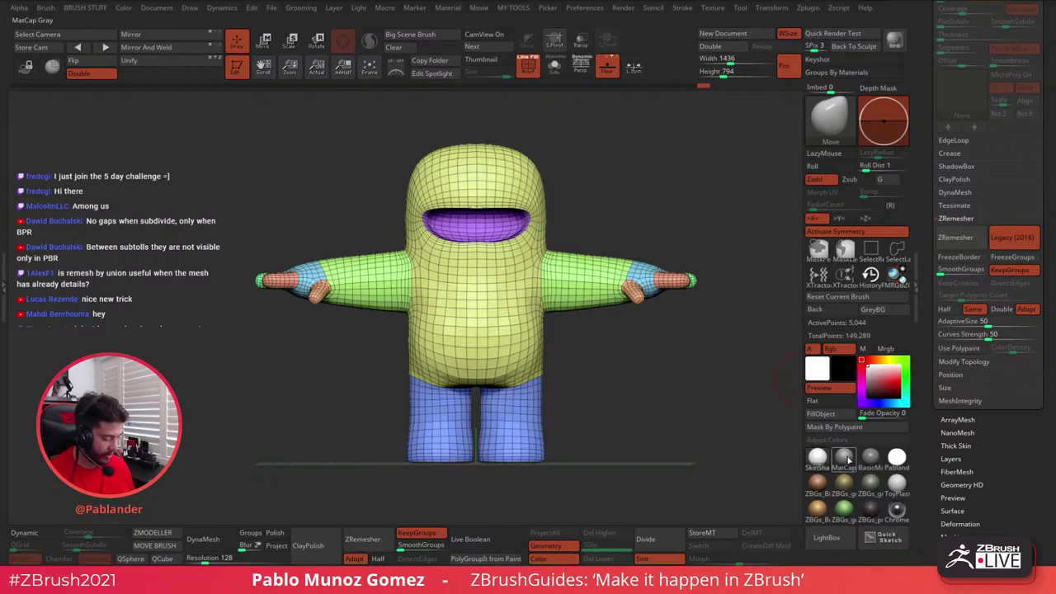
- Apply the MatCap Gray material and turn off the polyframe display to check the character's plain shape
{"action": "left_click", "coordinate": [848, 459]}
{"action": "left_click", "coordinate": [533, 68]}
{"action": "left_click_drag", "start_coordinate": [653, 180], "coordinate": [644, 184], "text": "alt"}
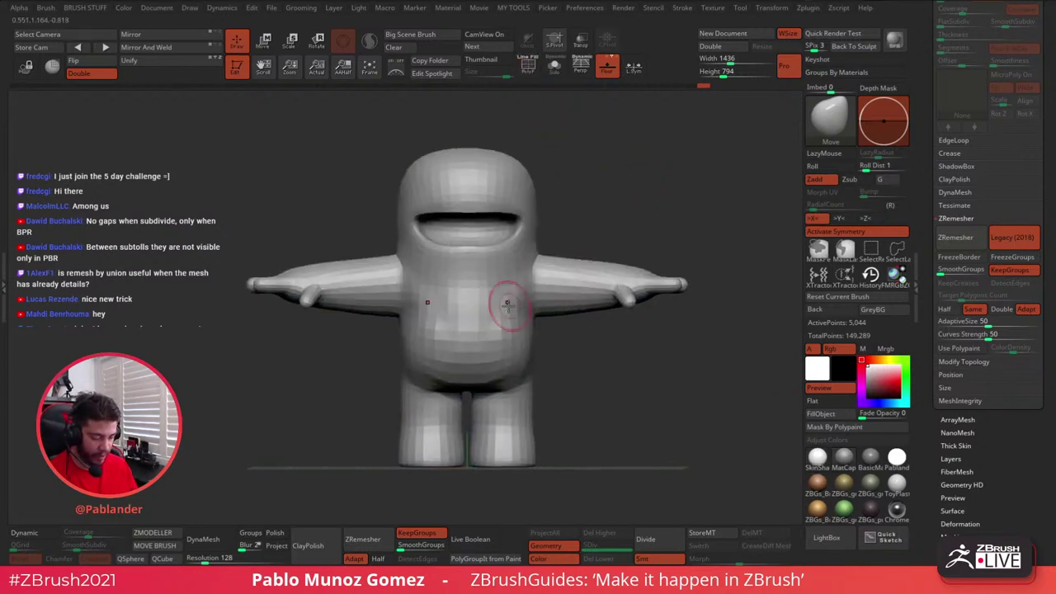
{"action": "key", "text": "shift"}
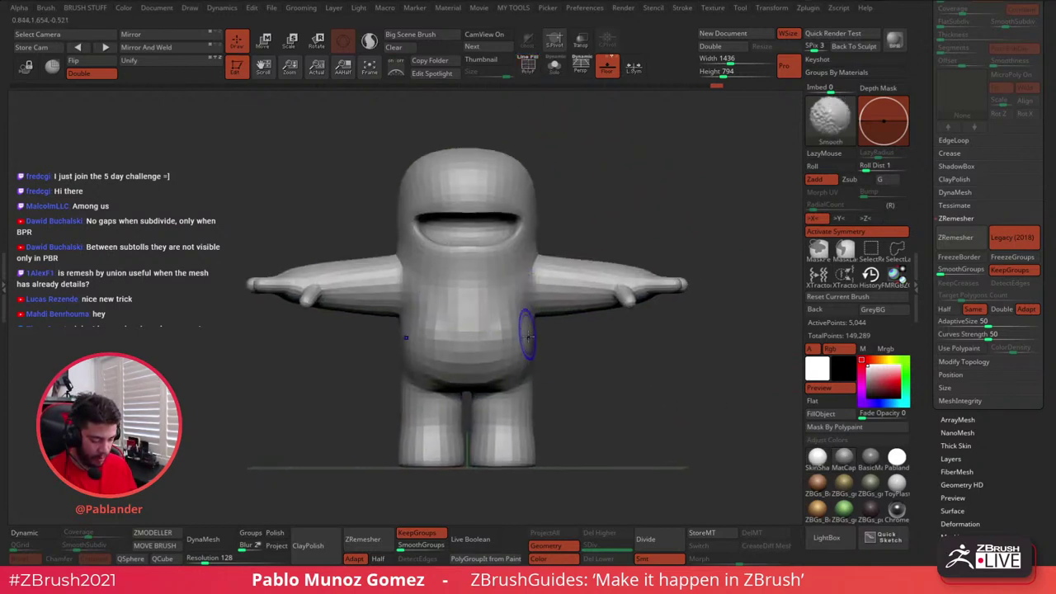
{"action": "left_click_drag", "start_coordinate": [572, 361], "coordinate": [618, 396], "text": "alt"}
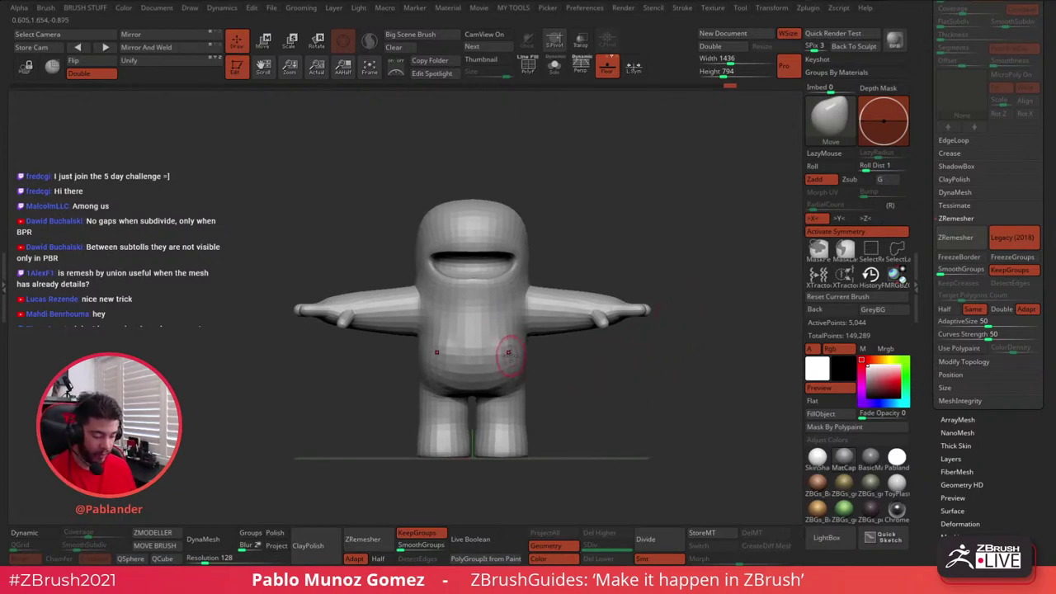
{"action": "mouse_move", "coordinate": [558, 365]}
{"action": "left_mouse_down"}
{"action": "mouse_move", "coordinate": [585, 378]}
{"action": "mouse_move", "coordinate": [525, 364]}
{"action": "mouse_move", "coordinate": [583, 386]}
{"action": "left_mouse_up"}
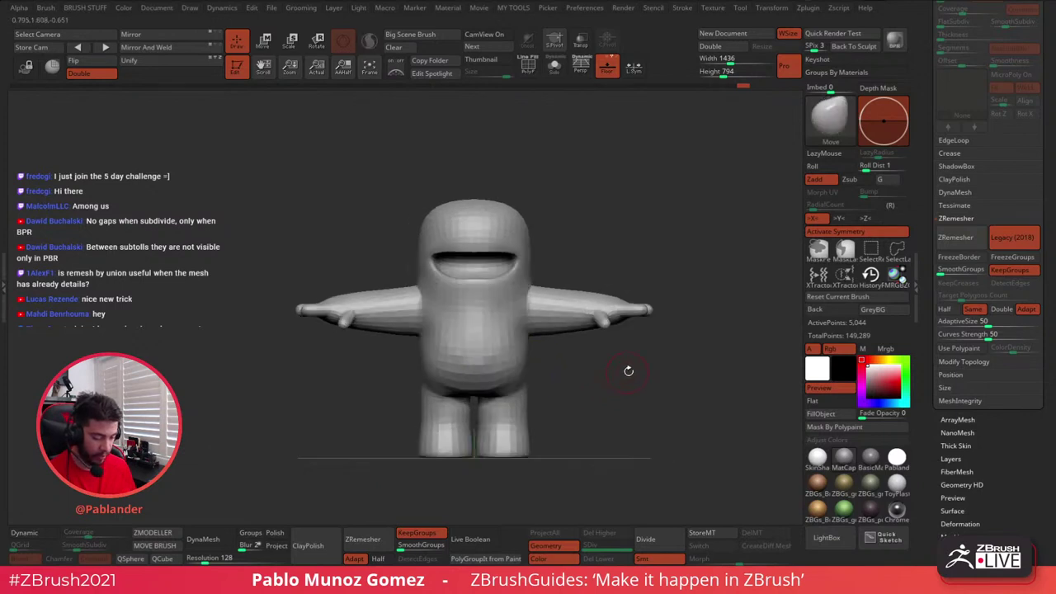
{"action": "left_click_drag", "start_coordinate": [733, 245], "coordinate": [717, 246], "text": "alt"}
- Append a Cylinder3D as a new subtool of the character
{"action": "left_click_drag", "start_coordinate": [931, 216], "coordinate": [931, 290]}
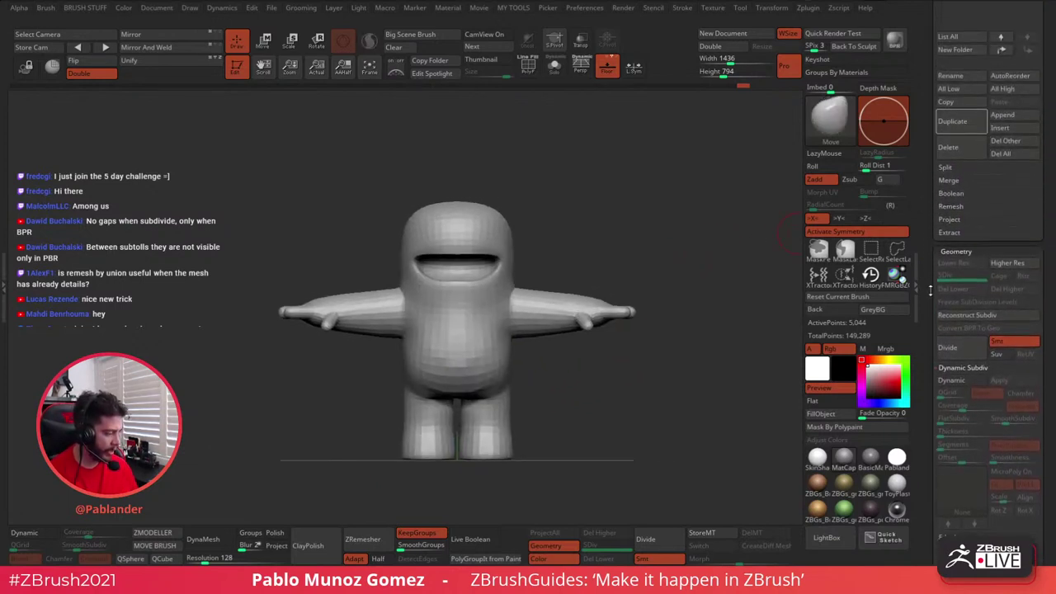
{"action": "scroll", "coordinate": [930, 289], "scroll_direction": "up", "scroll_amount": 5}
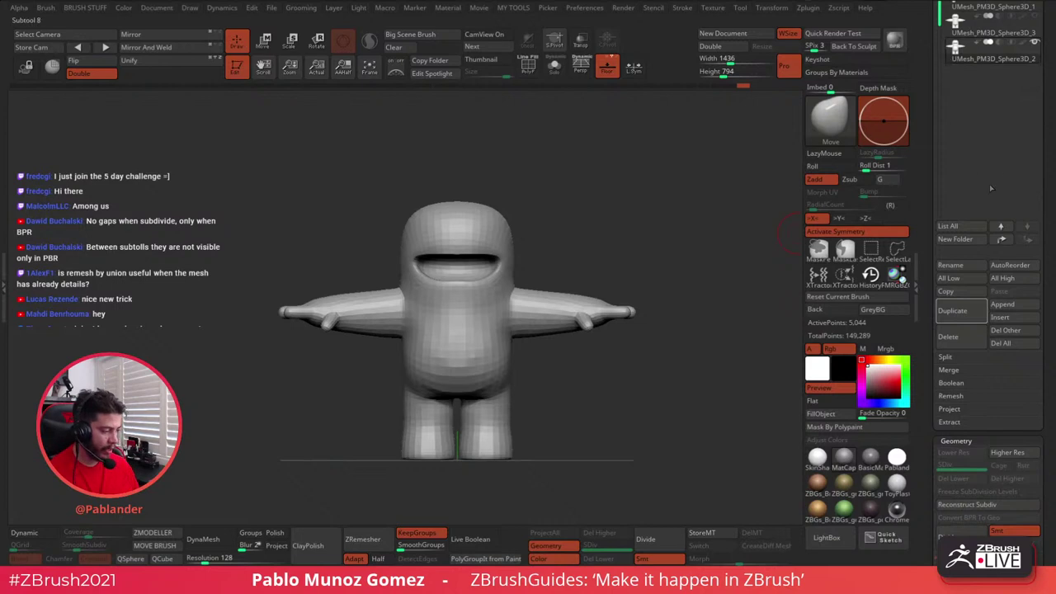
{"action": "scroll", "coordinate": [934, 198], "scroll_direction": "up", "scroll_amount": 3}
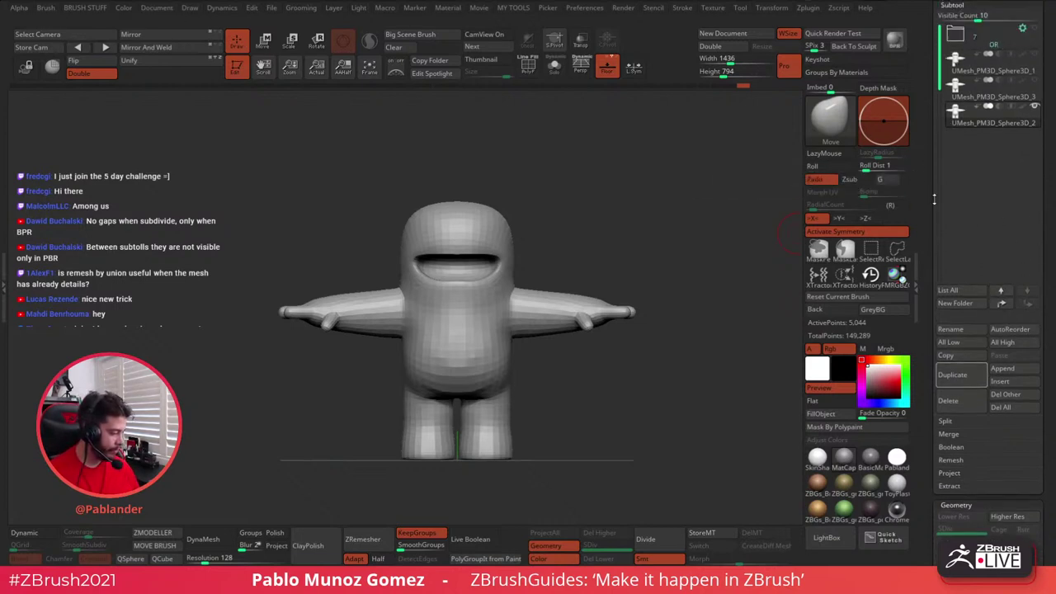
{"action": "left_click", "coordinate": [1017, 366]}
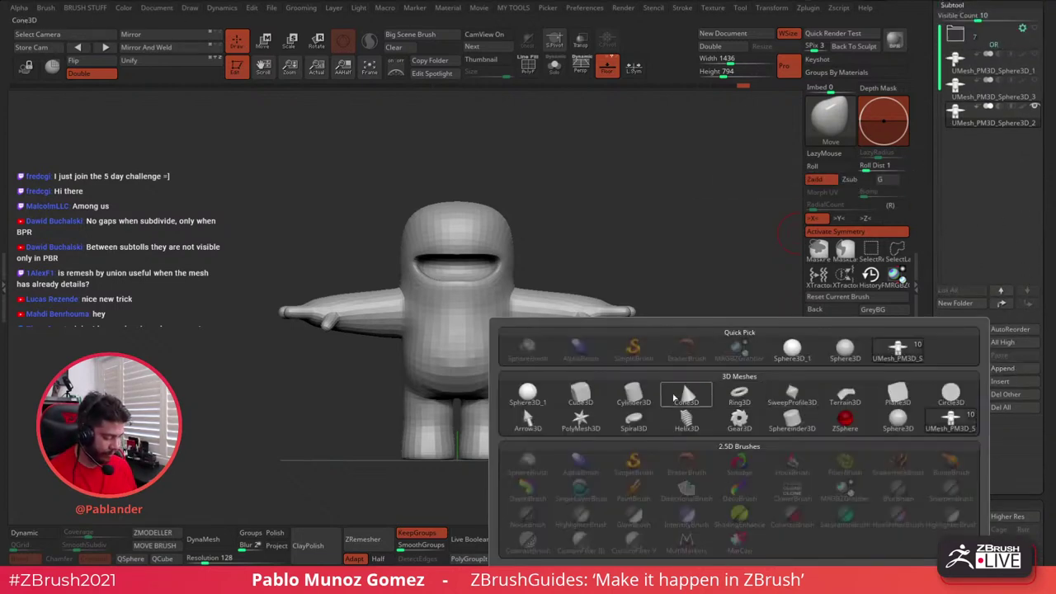
{"action": "left_click", "coordinate": [633, 400]}
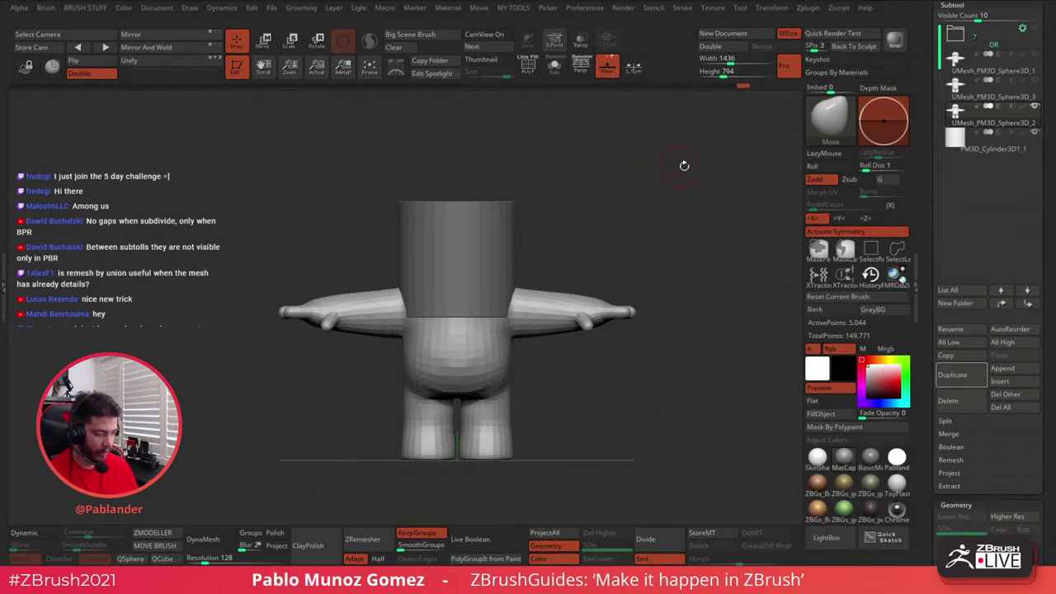
- Select the cylinder subtool, show it in Solo mode and turn on its polyframe display
{"action": "left_click", "coordinate": [555, 66]}
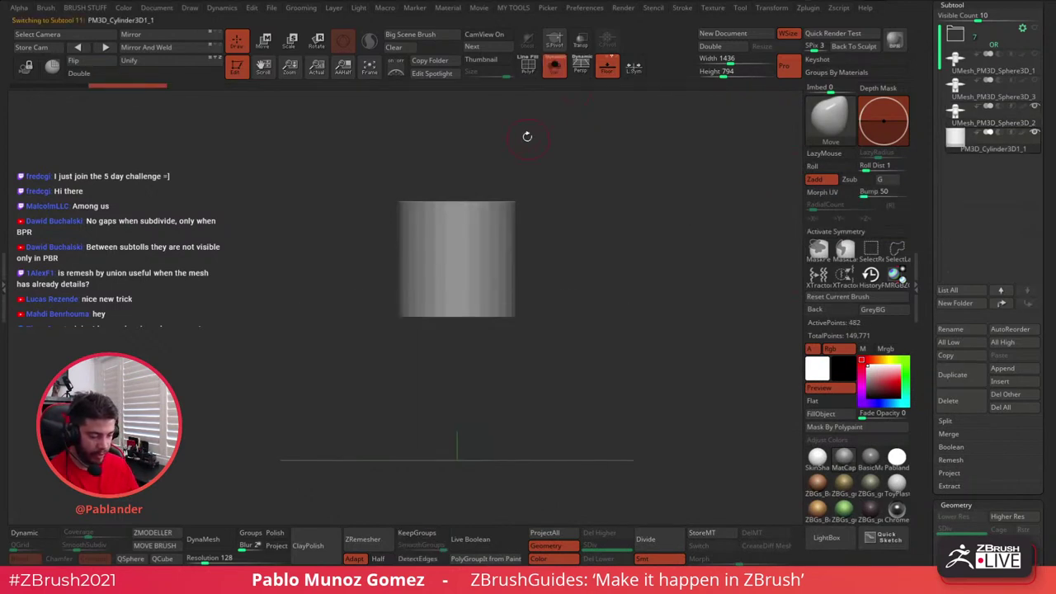
{"action": "left_click_drag", "start_coordinate": [538, 117], "coordinate": [553, 151]}
{"action": "key", "text": "shift+f"}
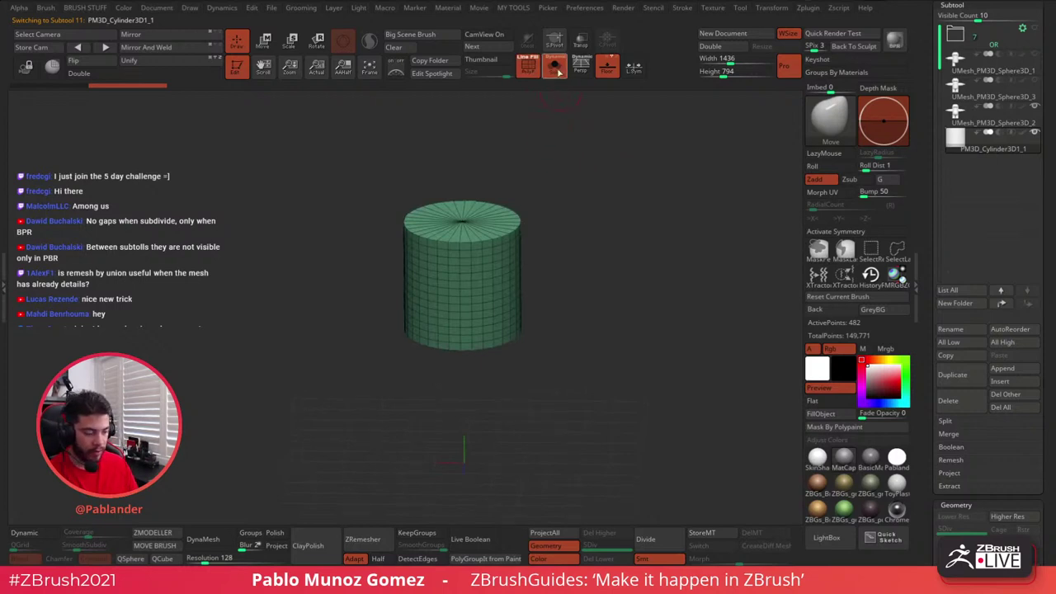
- Hide half of the cylinder and its end caps from the top view, and turn on double-sided display
{"action": "left_click_drag", "start_coordinate": [553, 149], "coordinate": [548, 281], "text": "shift"}
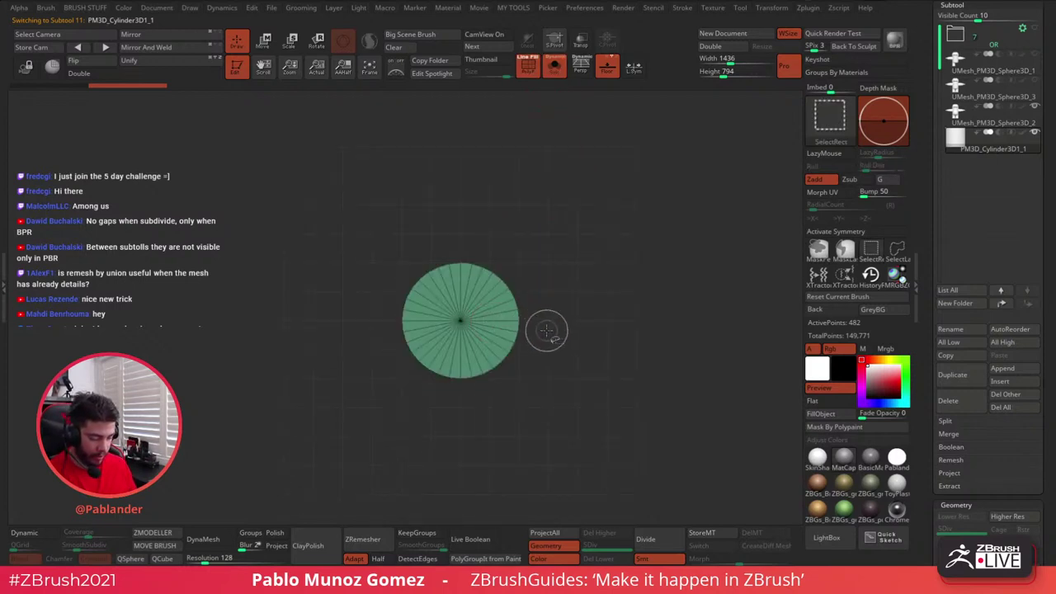
{"action": "left_click_drag", "start_coordinate": [382, 232], "coordinate": [546, 315], "text": "ctrl+shift"}
{"action": "left_click_drag", "start_coordinate": [435, 283], "coordinate": [479, 338], "text": "ctrl+alt+shift"}
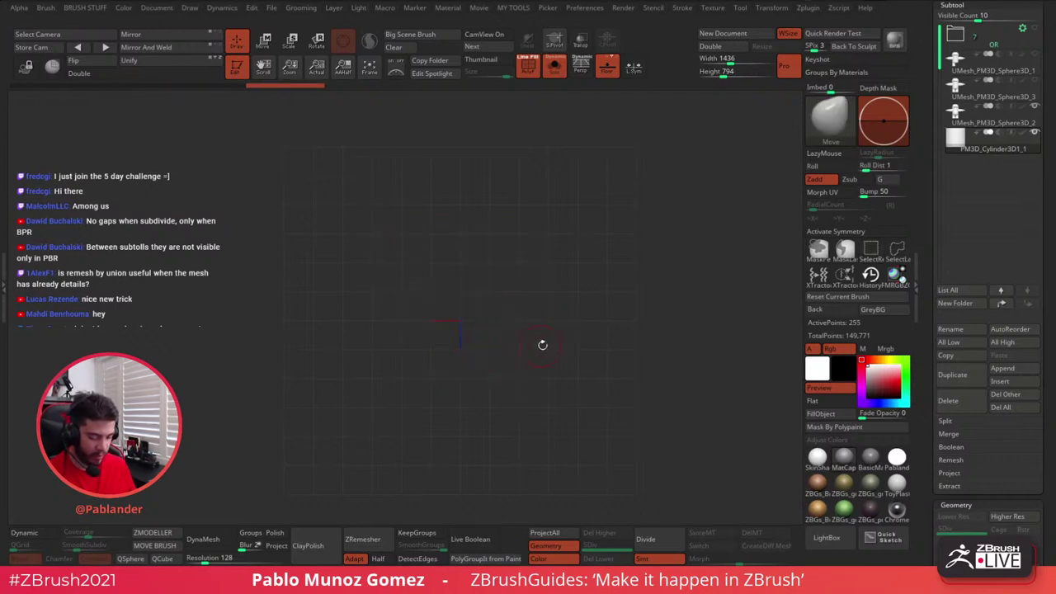
{"action": "left_click_drag", "start_coordinate": [565, 359], "coordinate": [528, 285]}
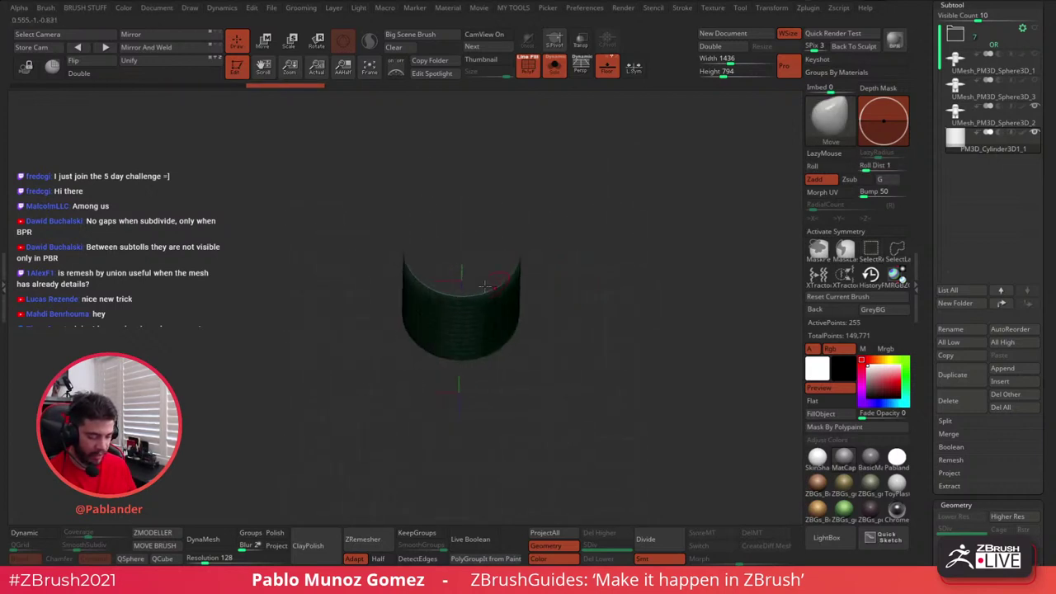
{"action": "left_click", "coordinate": [91, 72]}
- Isolate the upper band of the half cylinder from the front view and delete the hidden geometry
{"action": "left_click_drag", "start_coordinate": [545, 225], "coordinate": [576, 204]}
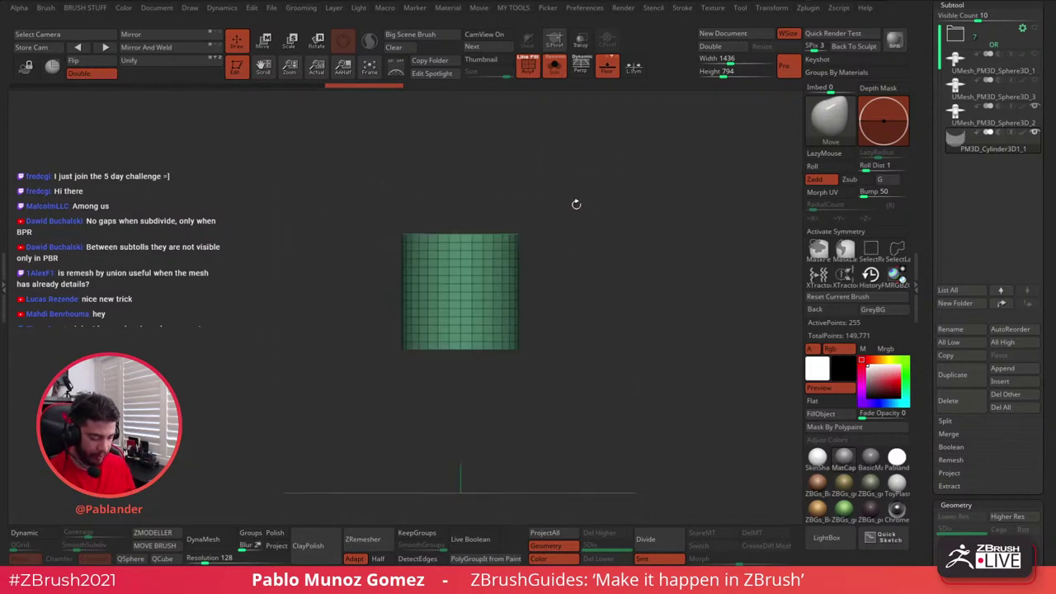
{"action": "key", "text": "2"}
{"action": "mouse_move", "coordinate": [357, 412]}
{"action": "left_mouse_down", "text": "ctrl+shift"}
{"action": "mouse_move", "coordinate": [523, 273]}
{"action": "mouse_move", "coordinate": [563, 261]}
{"action": "left_mouse_up", "text": "ctrl+shift"}
{"action": "key", "text": "2"}
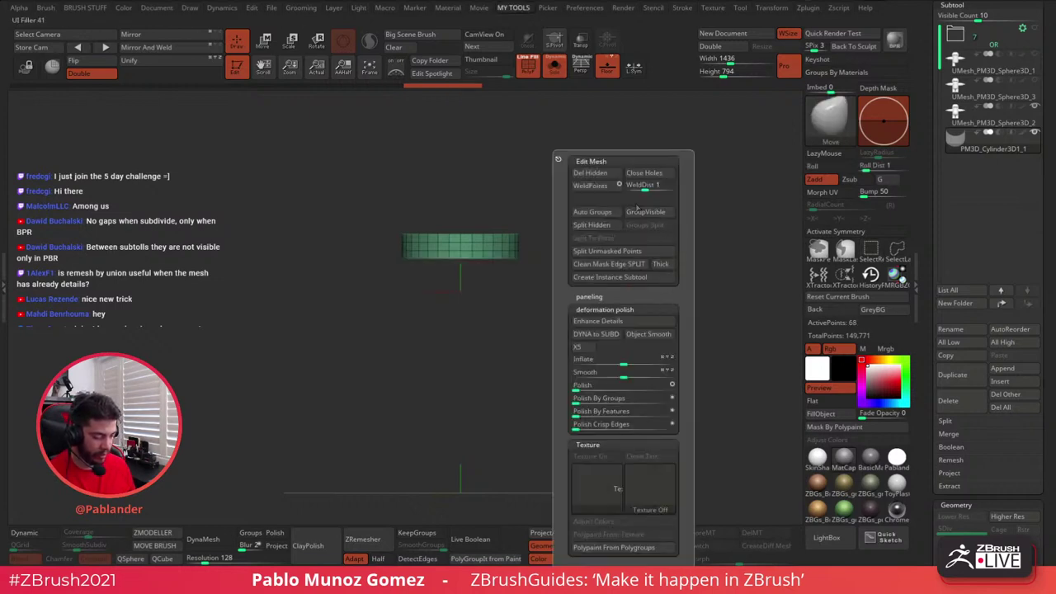
{"action": "left_click", "coordinate": [592, 173]}
{"action": "left_click_drag", "start_coordinate": [568, 280], "coordinate": [616, 298]}
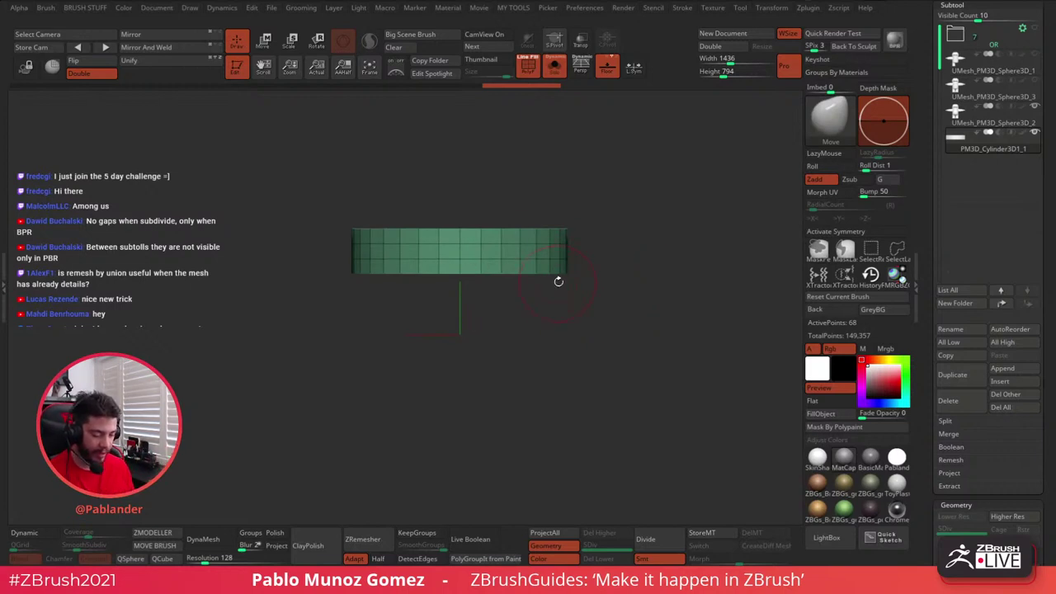
- Give the curved strip thickness using ZModeler's QMesh polygon action with the Polygroup All target
{"action": "left_click_drag", "start_coordinate": [558, 282], "coordinate": [526, 320]}
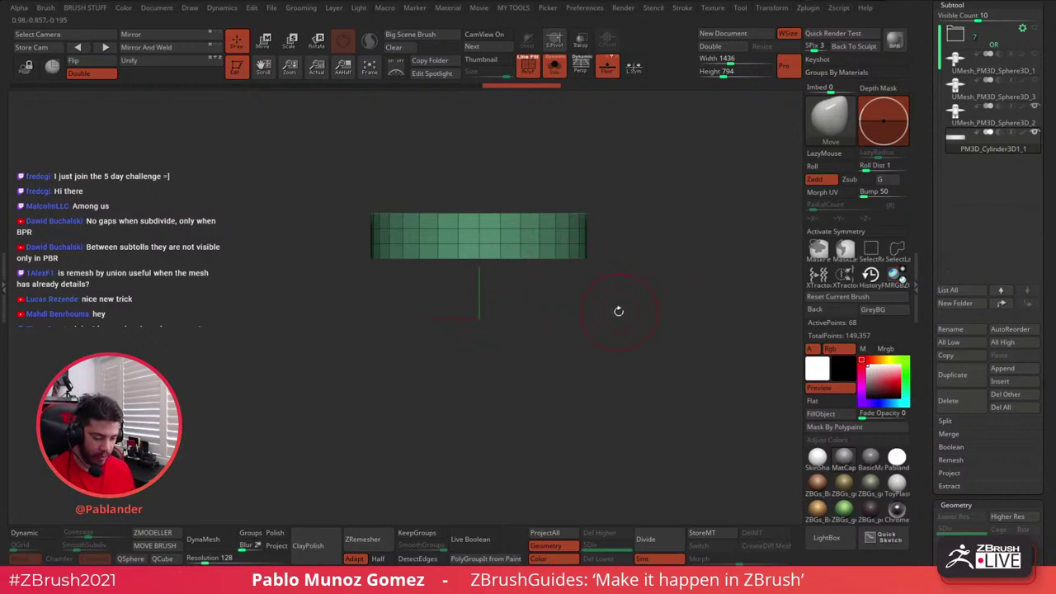
{"action": "left_click_drag", "start_coordinate": [634, 313], "coordinate": [634, 345]}
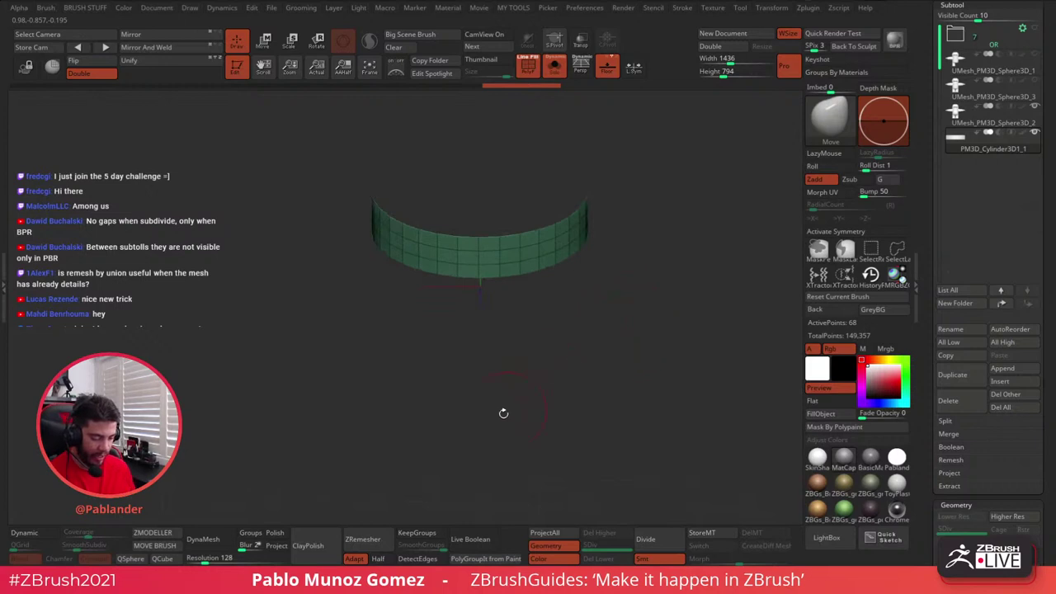
{"action": "left_click", "coordinate": [158, 534]}
{"action": "key", "text": "space"}
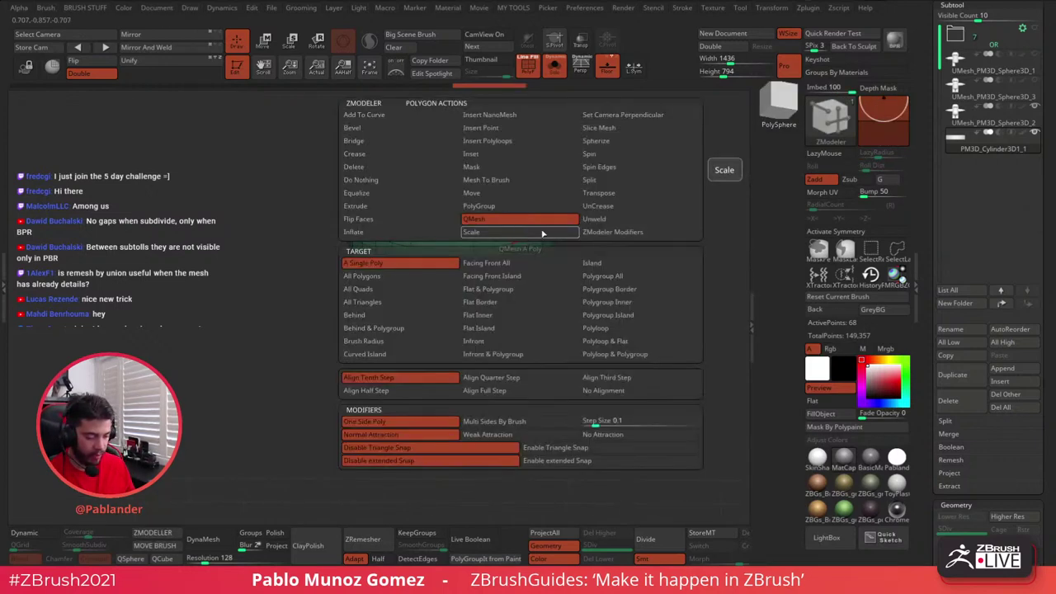
{"action": "left_click", "coordinate": [642, 277]}
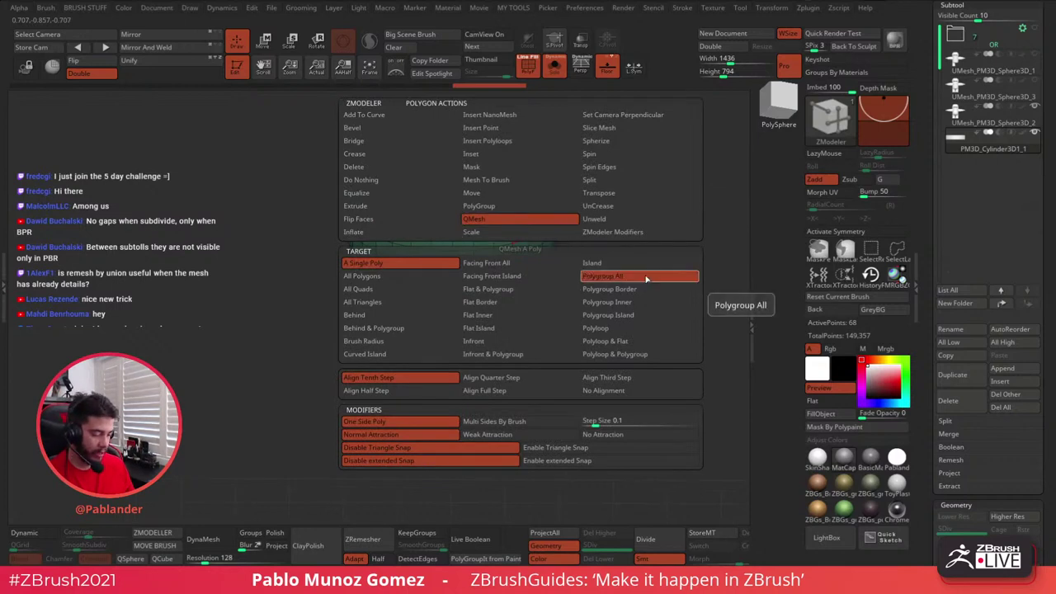
{"action": "left_click_drag", "start_coordinate": [521, 261], "coordinate": [541, 277]}
{"action": "left_click_drag", "start_coordinate": [570, 338], "coordinate": [554, 363]}
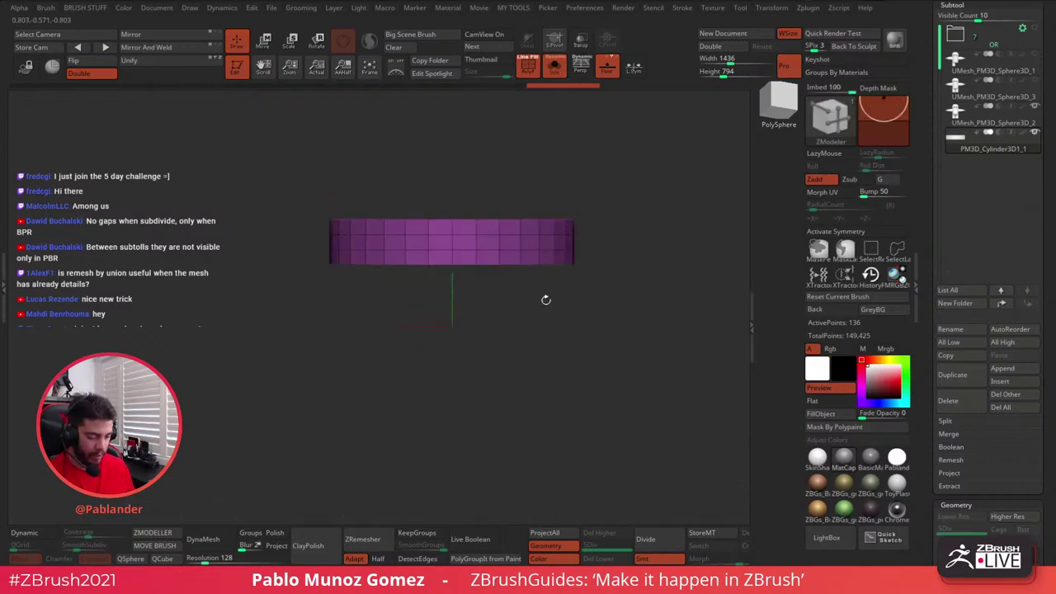
- Activate the Move gizmo and centre it on the curved strip with symmetry turned off
{"action": "key", "text": "x"}
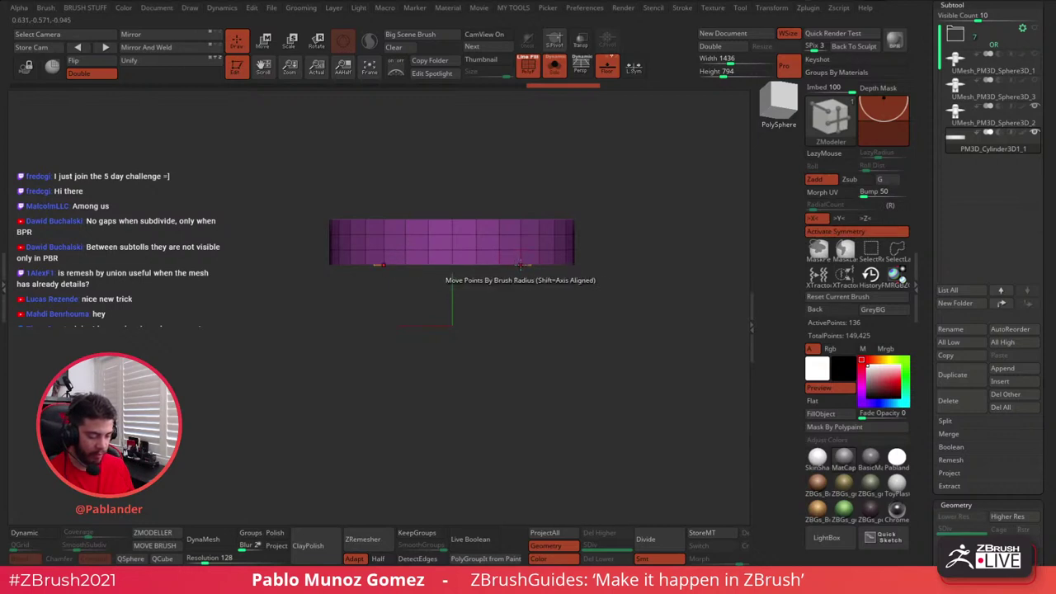
{"action": "left_click", "coordinate": [265, 43]}
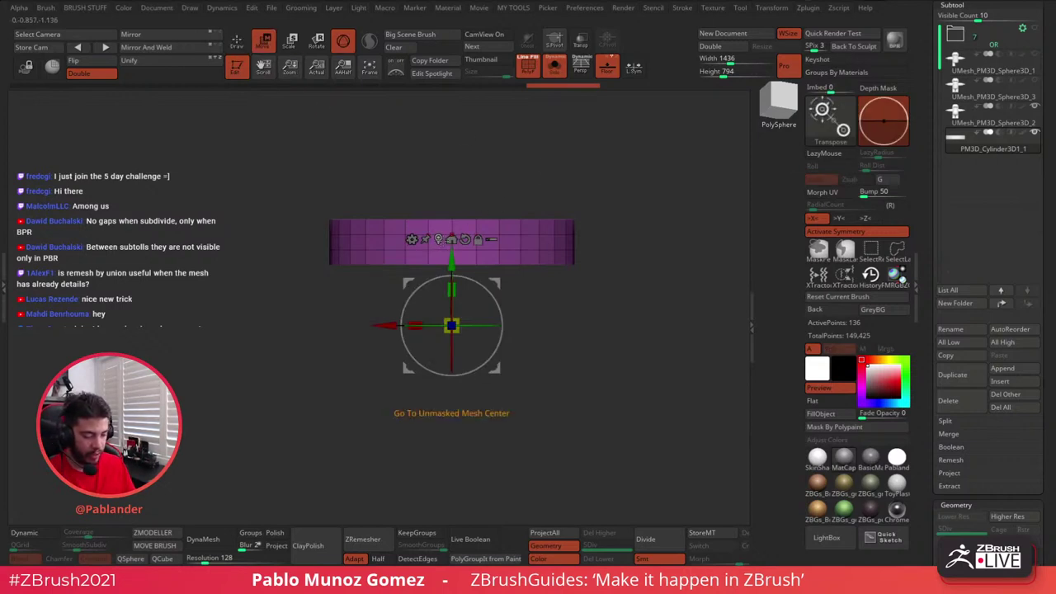
{"action": "left_click", "coordinate": [451, 239]}
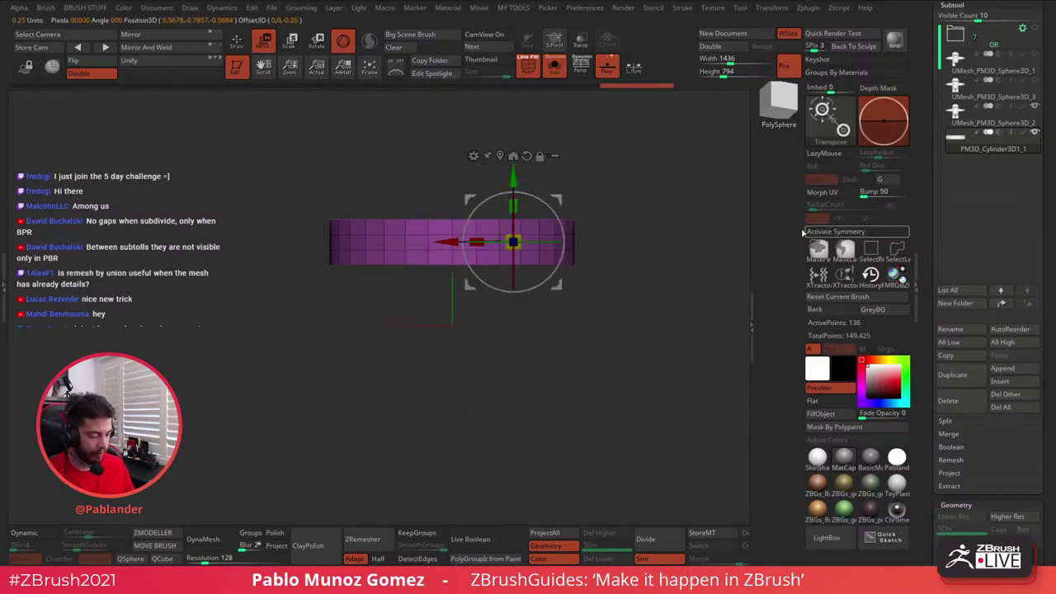
{"action": "left_click", "coordinate": [513, 156]}
{"action": "left_click_drag", "start_coordinate": [608, 163], "coordinate": [577, 108]}
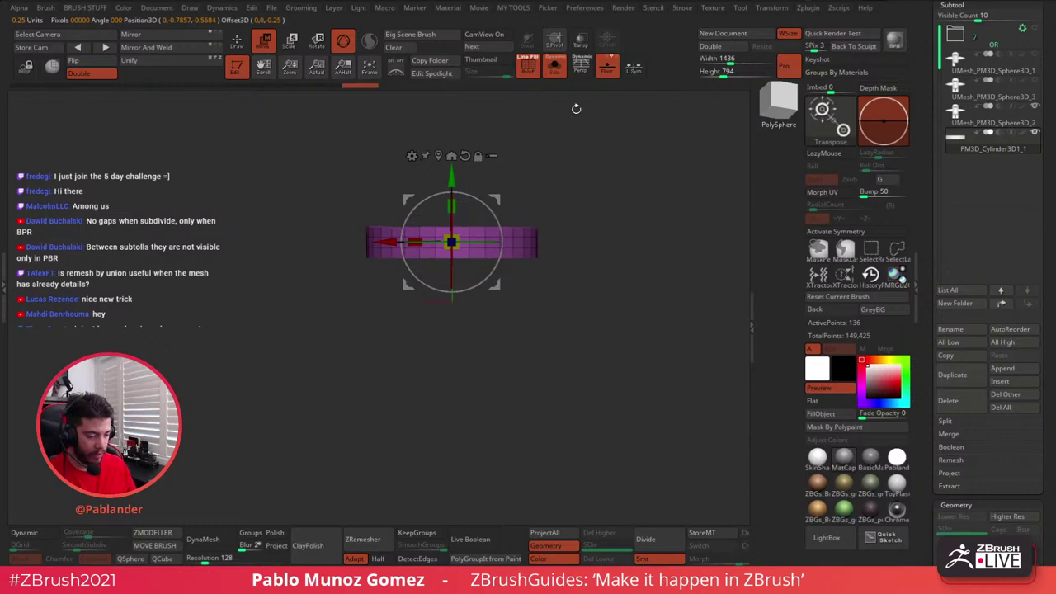
- Leave Solo mode, then scale and move the strip so it fits inside the character's mouth opening
{"action": "left_click", "coordinate": [555, 66]}
{"action": "left_click_drag", "start_coordinate": [454, 240], "coordinate": [438, 254]}
{"action": "left_click_drag", "start_coordinate": [451, 178], "coordinate": [451, 236]}
{"action": "left_click_drag", "start_coordinate": [452, 301], "coordinate": [451, 300]}
{"action": "right_click_drag", "start_coordinate": [575, 233], "coordinate": [595, 299], "text": "ctrl"}
{"action": "left_click_drag", "start_coordinate": [452, 235], "coordinate": [452, 228]}
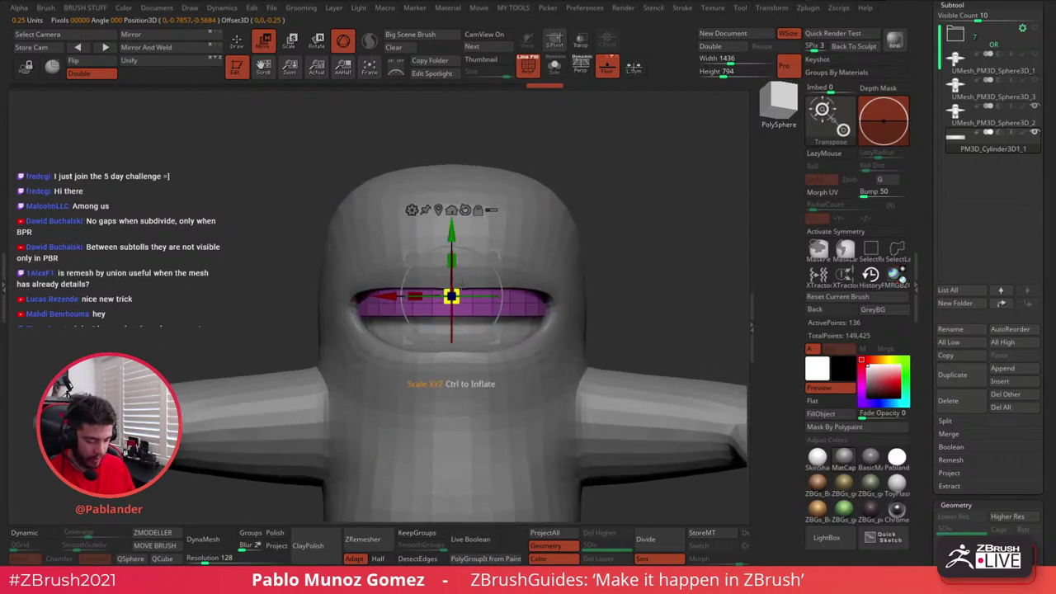
{"action": "left_click_drag", "start_coordinate": [452, 297], "coordinate": [451, 296]}
- Adjust the strip's depth inside the mouth using a view from below, and scale its width to about 0.96
{"action": "right_click_drag", "start_coordinate": [626, 246], "coordinate": [634, 214]}
{"action": "left_click_drag", "start_coordinate": [634, 214], "coordinate": [611, 170]}
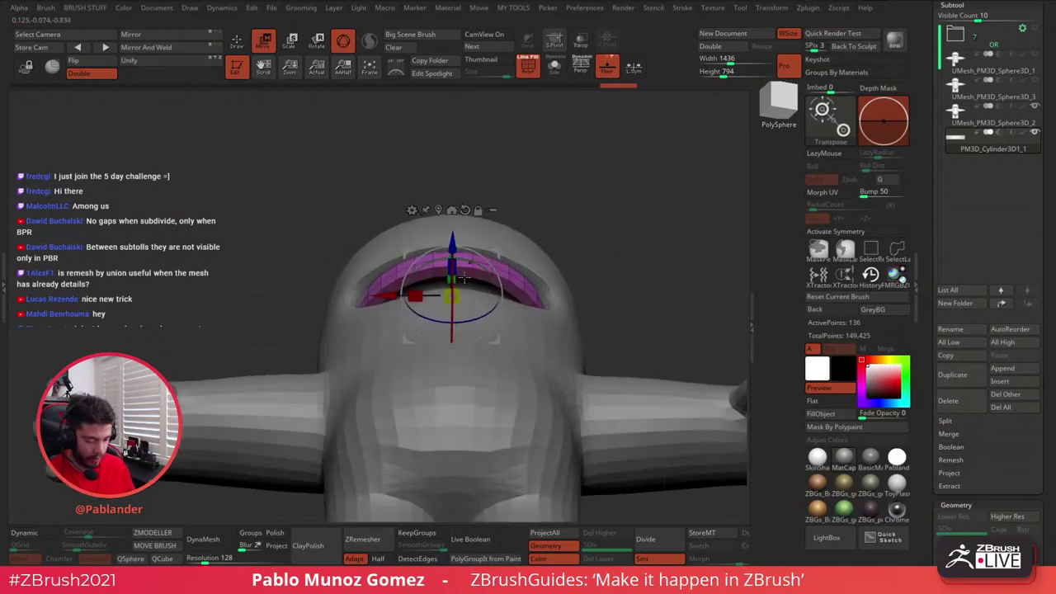
{"action": "left_click_drag", "start_coordinate": [453, 279], "coordinate": [452, 237]}
{"action": "left_click_drag", "start_coordinate": [578, 179], "coordinate": [591, 168]}
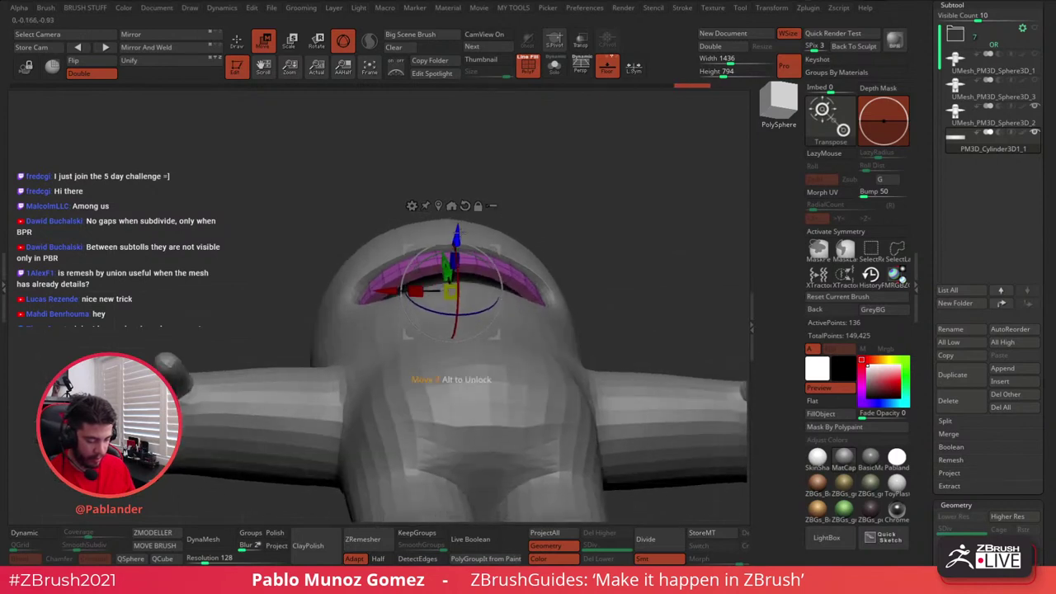
{"action": "right_click_drag", "start_coordinate": [459, 233], "coordinate": [596, 307]}
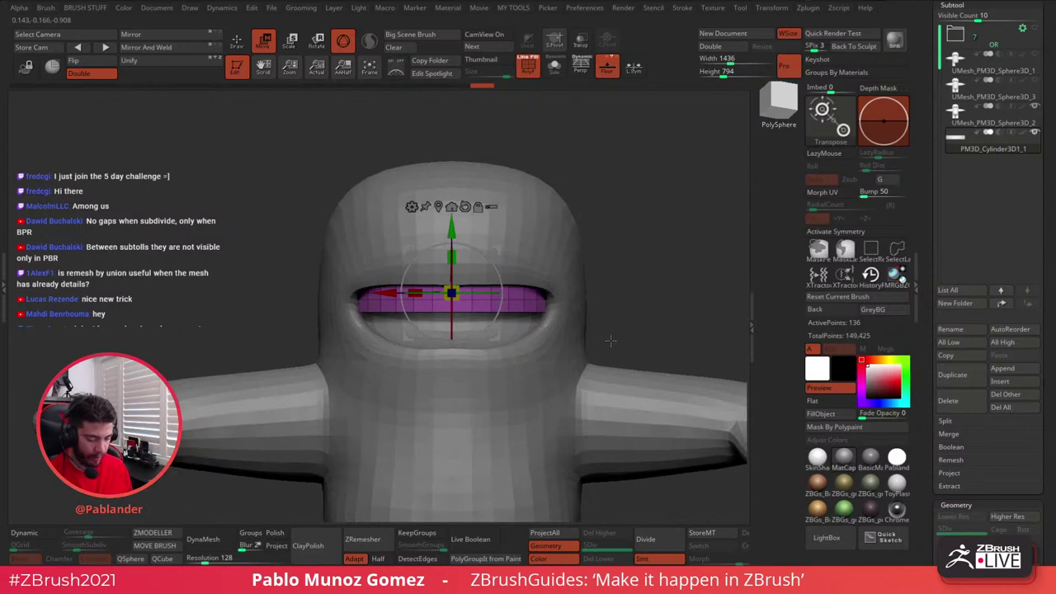
{"action": "left_click_drag", "start_coordinate": [413, 292], "coordinate": [418, 291]}
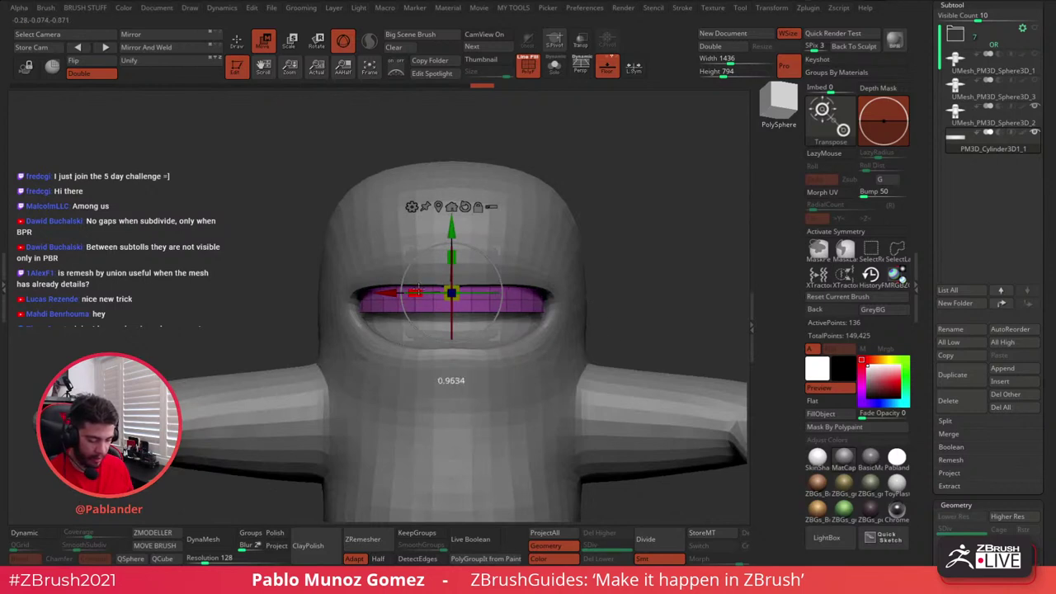
- Fine-tune the strip's height and depth so it sits just under the upper lip
{"action": "left_click_drag", "start_coordinate": [611, 282], "coordinate": [625, 271]}
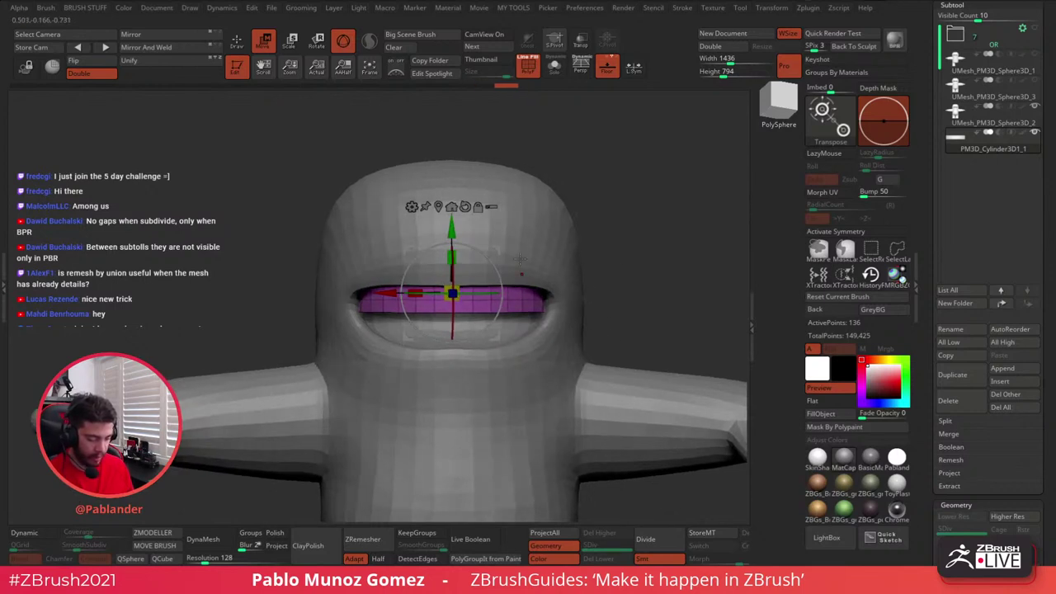
{"action": "left_click_drag", "start_coordinate": [451, 233], "coordinate": [451, 234]}
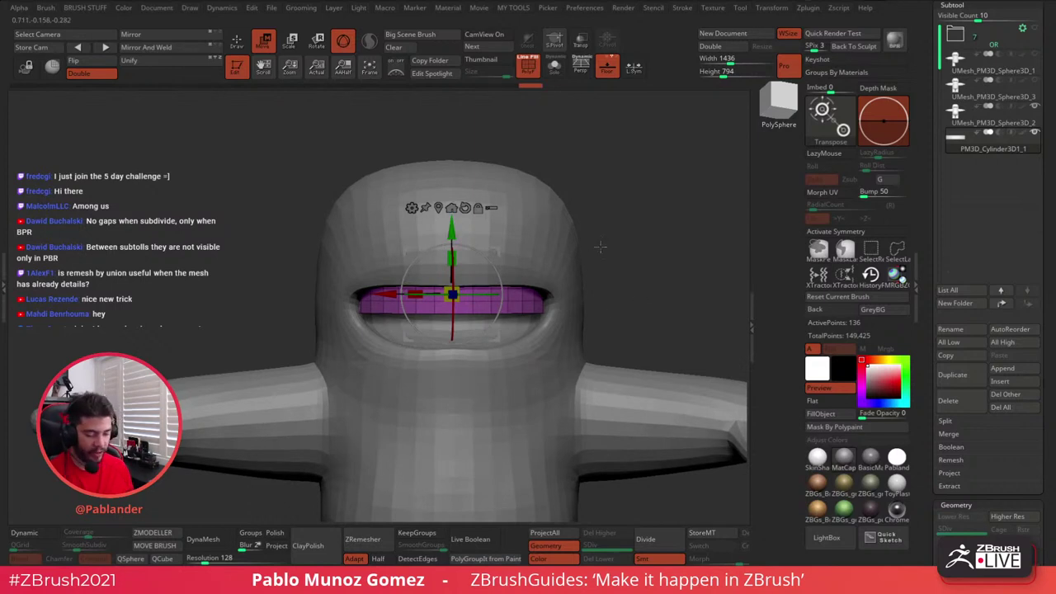
{"action": "left_click_drag", "start_coordinate": [625, 267], "coordinate": [623, 172]}
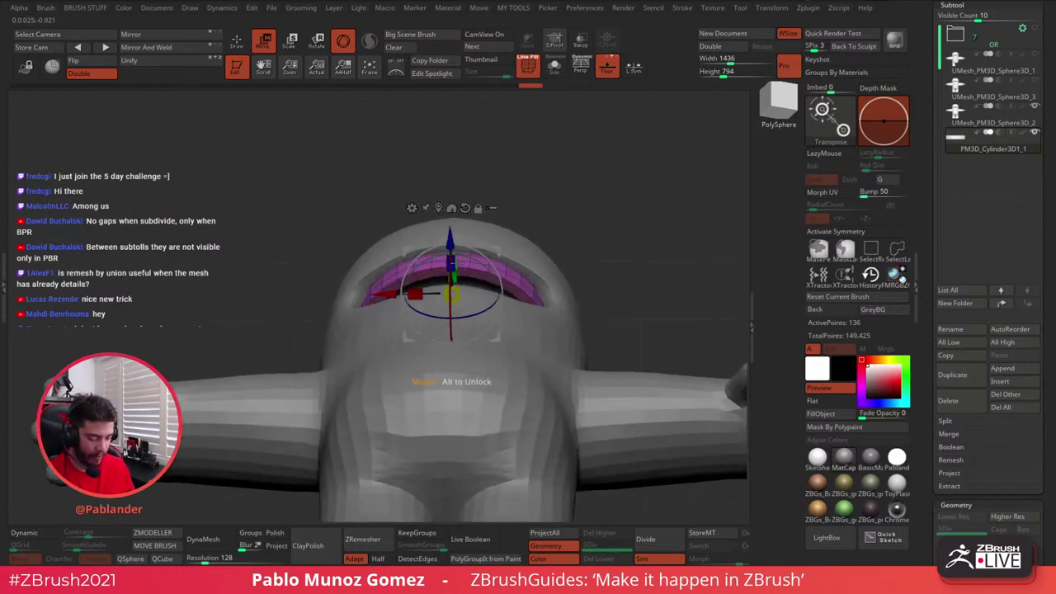
{"action": "left_click_drag", "start_coordinate": [452, 234], "coordinate": [452, 265]}
{"action": "left_click_drag", "start_coordinate": [600, 216], "coordinate": [593, 241]}
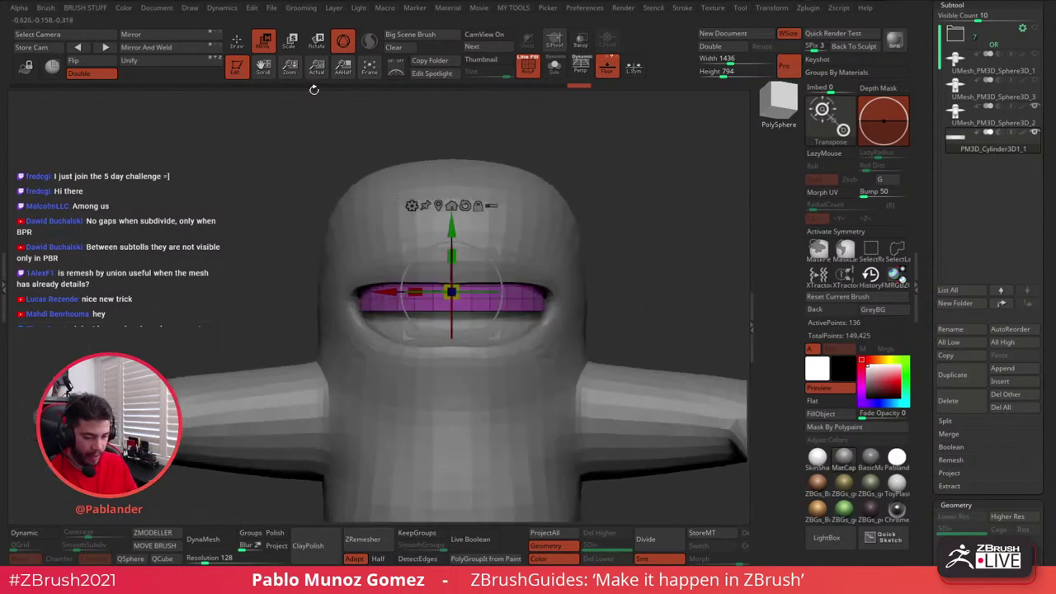
- Return to Draw mode with ZModeler, turn on X symmetry and show the strip alone in Solo mode
{"action": "key", "text": "q"}
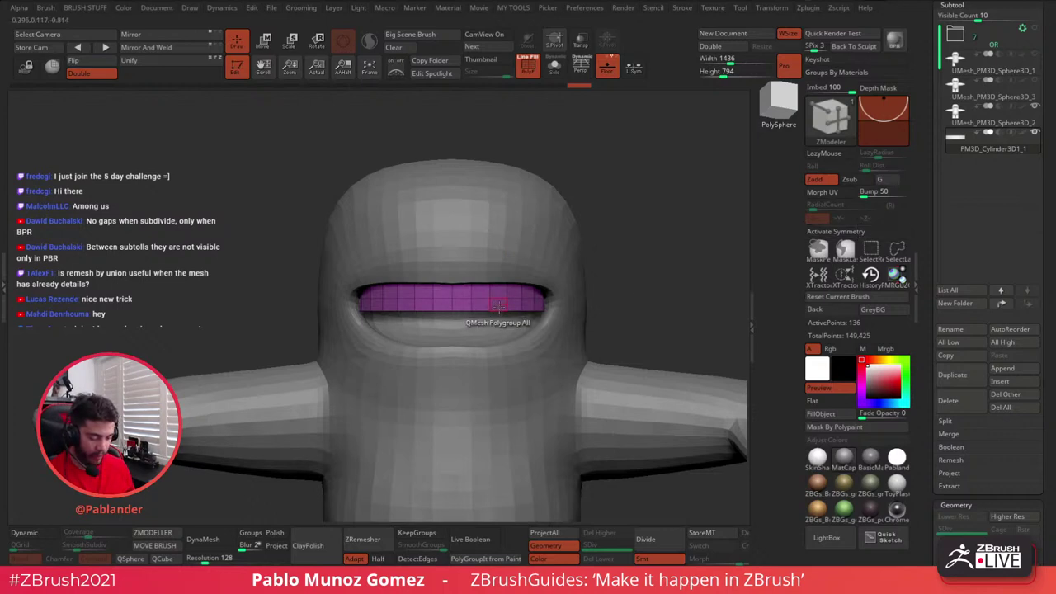
{"action": "key", "text": "x"}
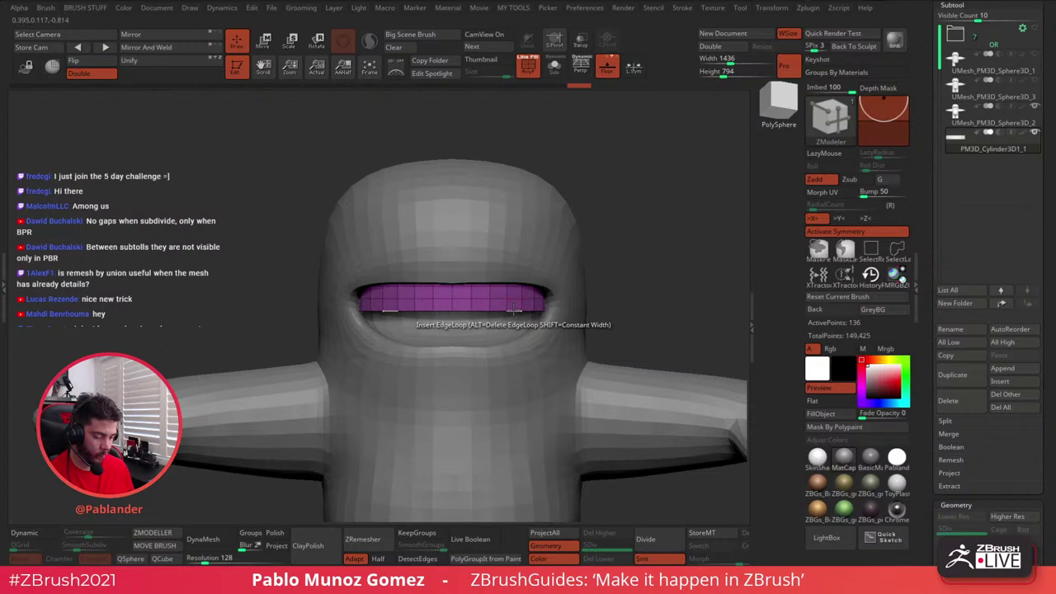
{"action": "left_click", "coordinate": [555, 69]}
{"action": "right_click_drag", "start_coordinate": [508, 346], "coordinate": [578, 319]}
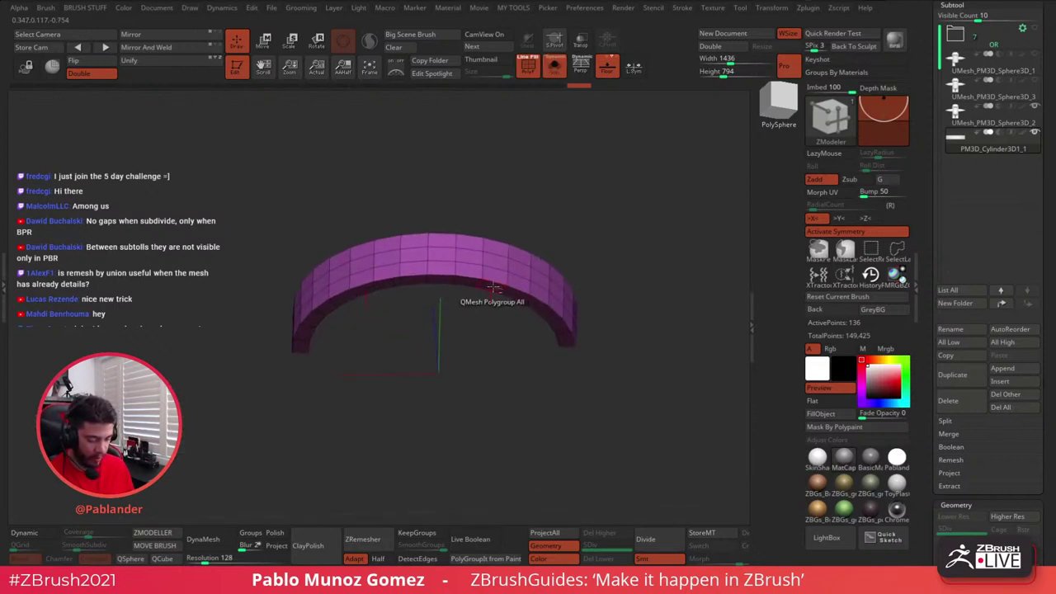
- Mark one polygon on each side of the strip's underside and QMesh it downward into a small block
{"action": "left_click", "coordinate": [489, 286], "text": "alt"}
{"action": "right_click_drag", "start_coordinate": [487, 309], "coordinate": [513, 384]}
{"action": "key", "text": "ctrl+z"}
{"action": "left_click", "coordinate": [511, 293], "text": "alt"}
{"action": "left_click_drag", "start_coordinate": [511, 293], "coordinate": [512, 310]}
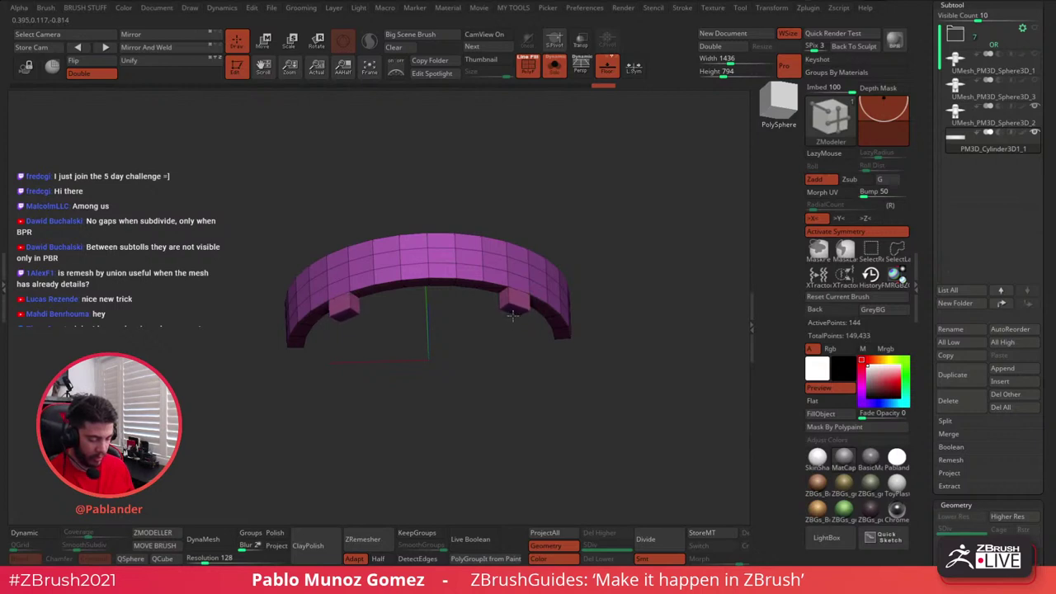
{"action": "mouse_move", "coordinate": [605, 243]}
{"action": "right_mouse_down"}
{"action": "mouse_move", "coordinate": [622, 288]}
{"action": "mouse_move", "coordinate": [622, 203]}
{"action": "mouse_move", "coordinate": [641, 239]}
{"action": "mouse_move", "coordinate": [625, 246]}
{"action": "right_mouse_up"}
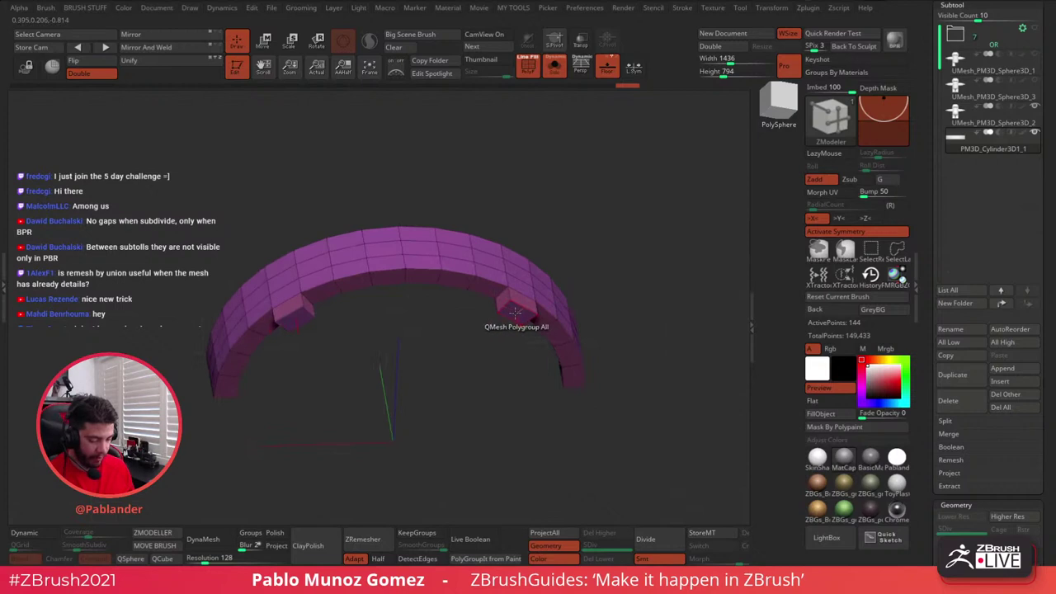
- Set ZModeler's polygon action to Scale with the Polygroup All target and mark the blocks' end faces
{"action": "key", "text": "space"}
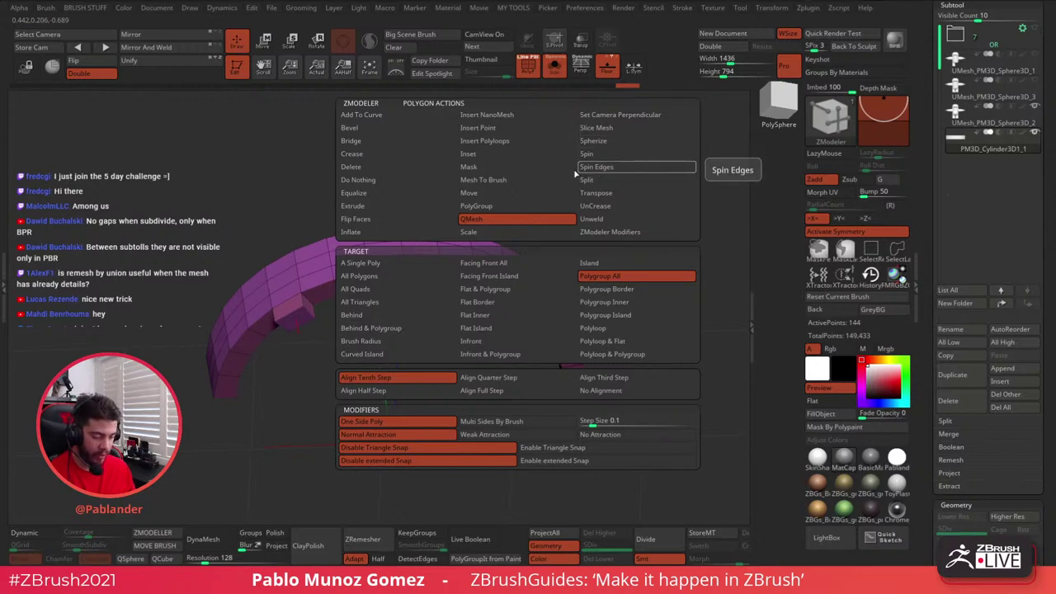
{"action": "left_click", "coordinate": [479, 232]}
{"action": "left_click", "coordinate": [416, 266]}
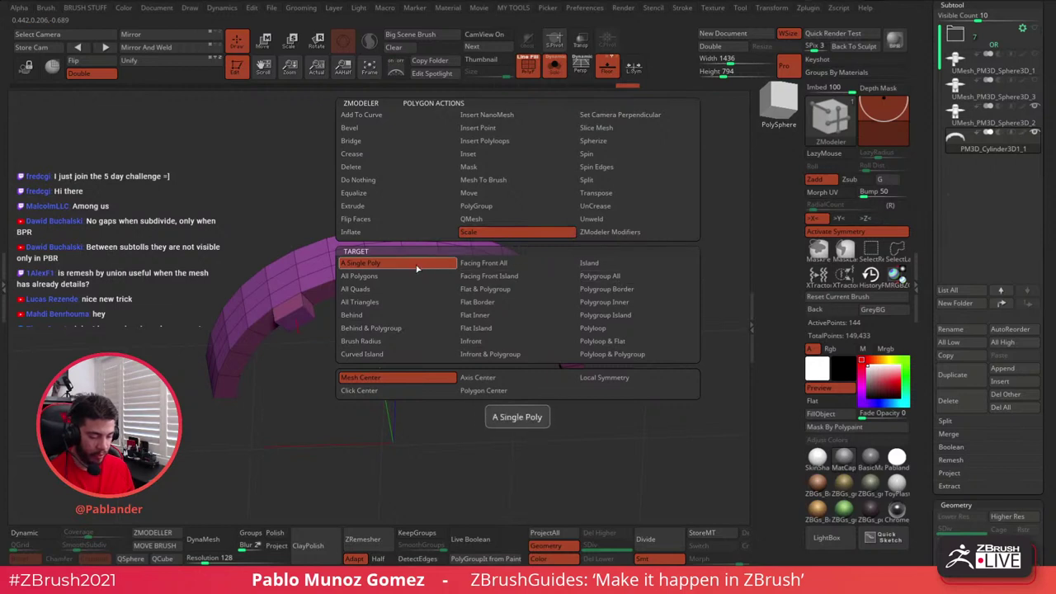
{"action": "left_click", "coordinate": [625, 282]}
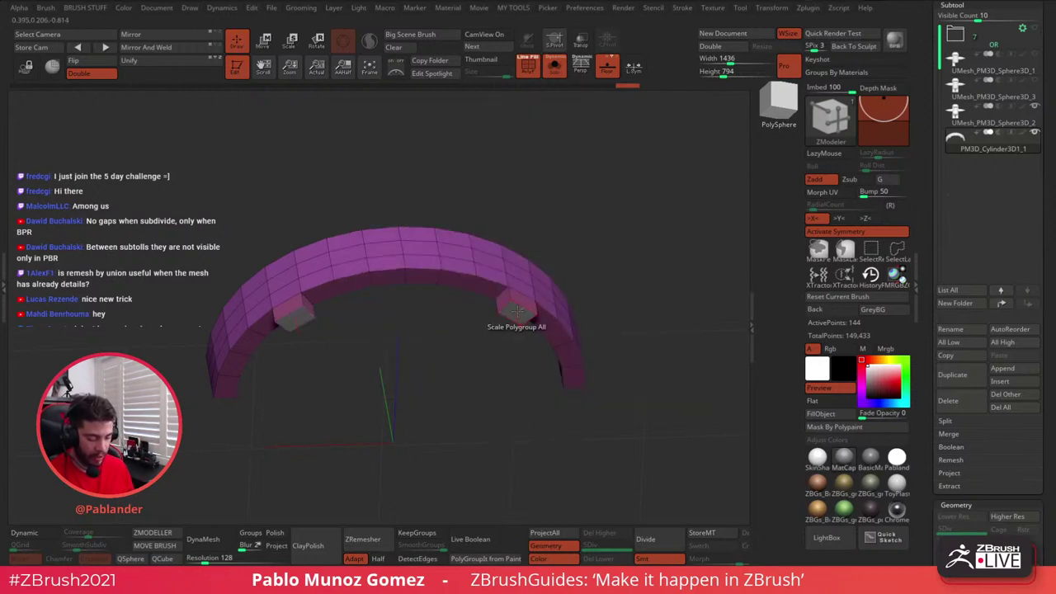
{"action": "left_click_drag", "start_coordinate": [515, 309], "coordinate": [611, 227]}
{"action": "left_click", "coordinate": [533, 315], "text": "alt"}
- Set the Scale action's centre to Click Center and taper the two blocks' end faces into pointed fangs
{"action": "key", "text": "space"}
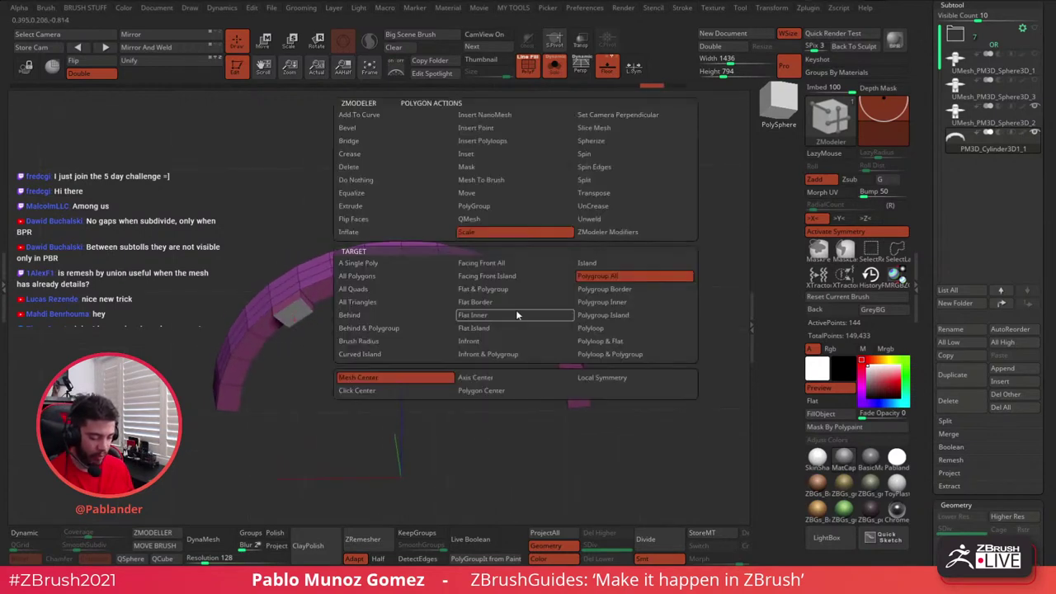
{"action": "left_click", "coordinate": [419, 391]}
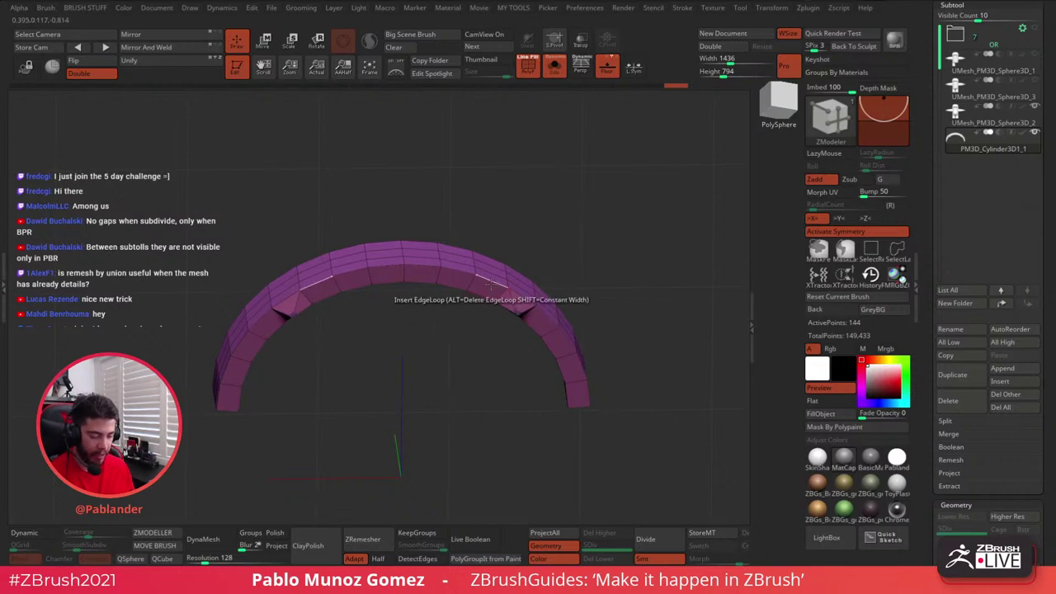
{"action": "key", "text": "space"}
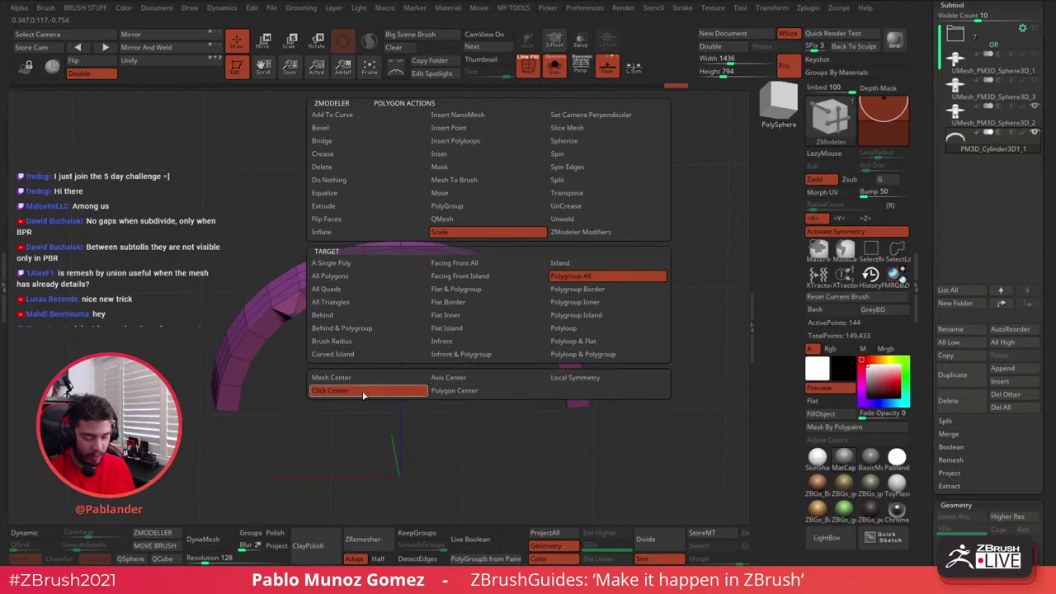
{"action": "left_click", "coordinate": [459, 466]}
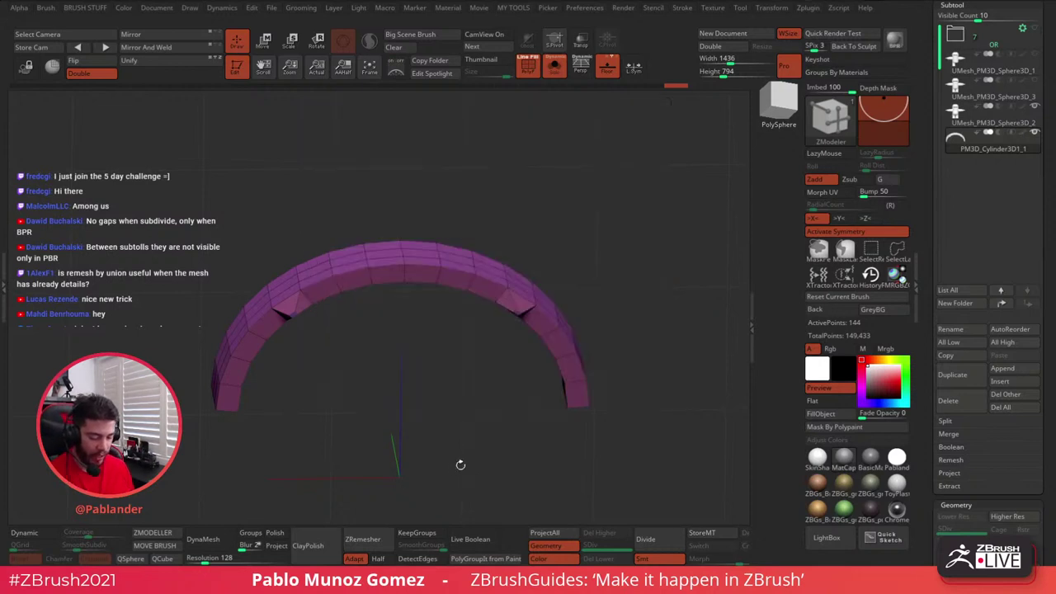
- Choose the Move brush and mask the whole strip except the two fang tips
{"action": "mouse_move", "coordinate": [642, 277]}
{"action": "left_mouse_down"}
{"action": "mouse_move", "coordinate": [610, 392]}
{"action": "mouse_move", "coordinate": [610, 283]}
{"action": "mouse_move", "coordinate": [561, 259]}
{"action": "mouse_move", "coordinate": [563, 267]}
{"action": "left_mouse_up"}
{"action": "key", "text": "b"}
{"action": "left_click", "coordinate": [539, 307]}
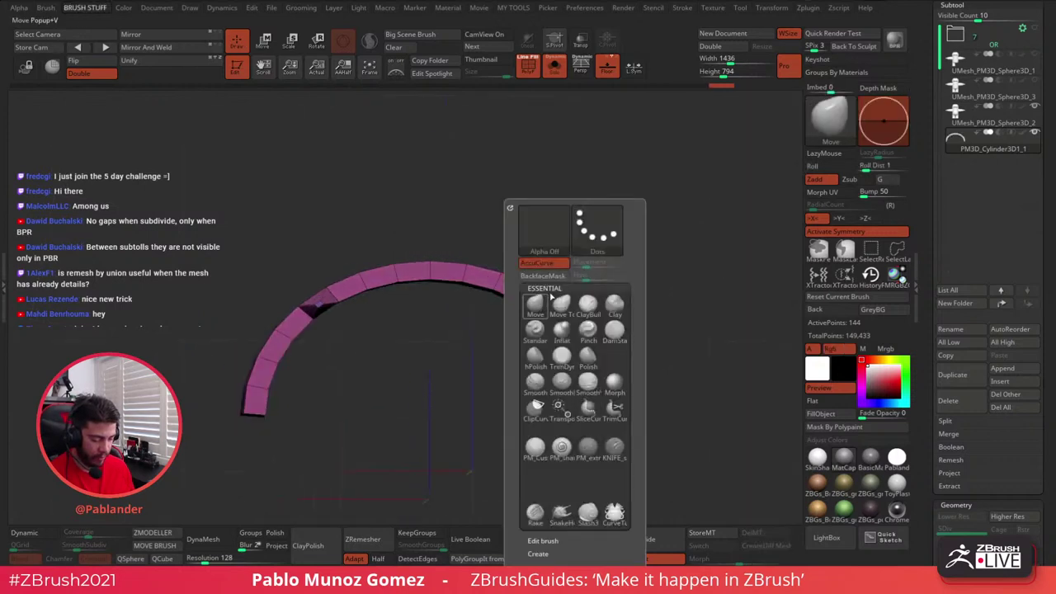
{"action": "left_click_drag", "start_coordinate": [659, 185], "coordinate": [609, 210], "text": "shift"}
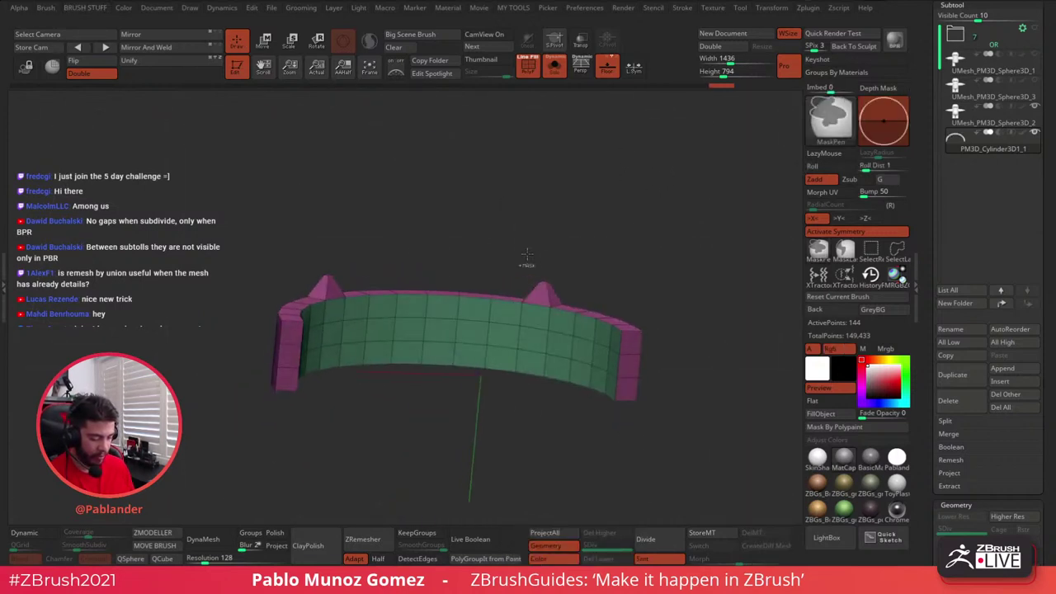
{"action": "left_click_drag", "start_coordinate": [526, 259], "coordinate": [569, 297], "text": "ctrl"}
{"action": "key", "text": "ctrl+z"}
{"action": "left_click_drag", "start_coordinate": [527, 248], "coordinate": [581, 292], "text": "ctrl"}
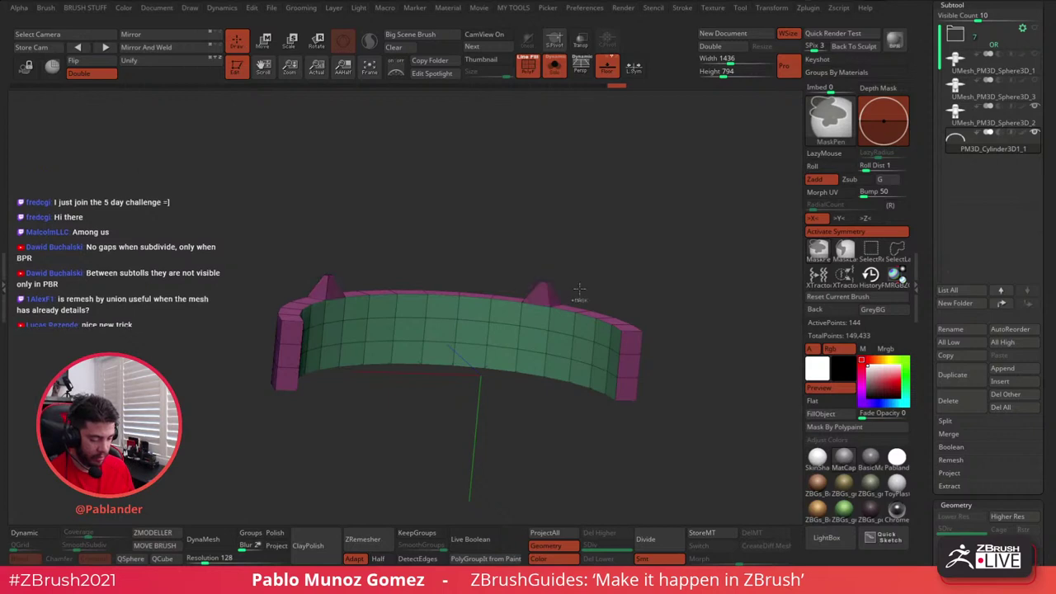
{"action": "left_click", "coordinate": [627, 214], "text": "ctrl"}
- Reposition the unmasked fang tips with the Move brush and clear the mask
{"action": "left_click_drag", "start_coordinate": [626, 213], "coordinate": [573, 269]}
{"action": "key", "text": "space"}
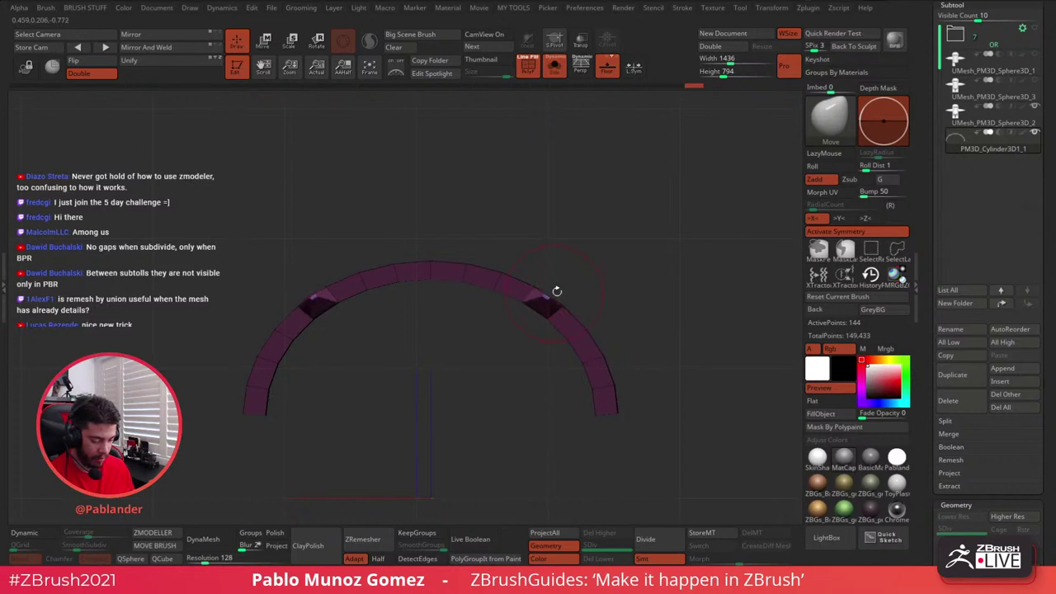
{"action": "left_click_drag", "start_coordinate": [615, 227], "coordinate": [614, 352], "text": "ctrl"}
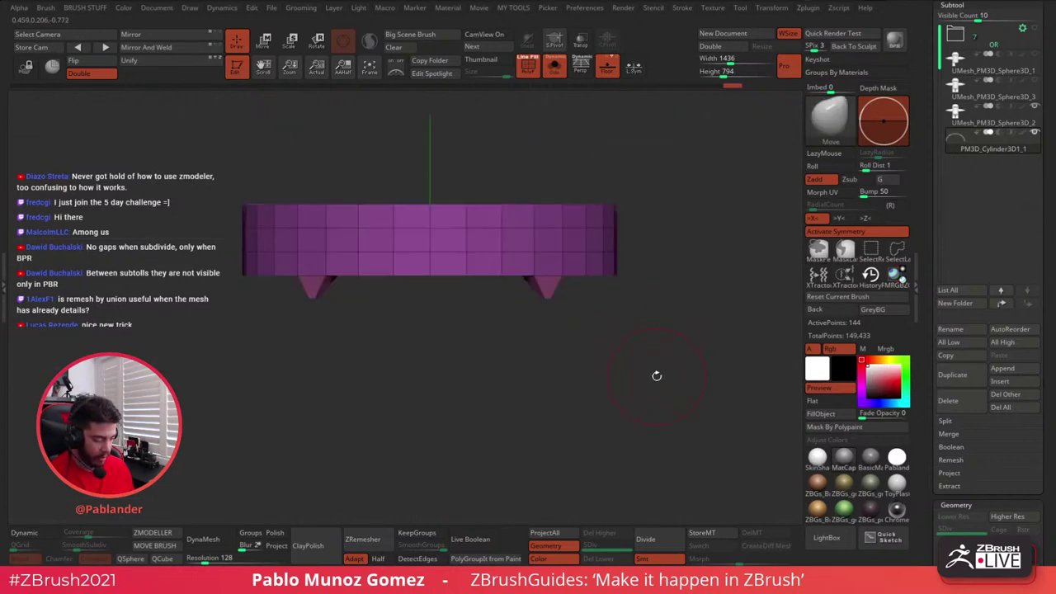
- Turn on Dynamic subdivision for the toothed strip and show it with the character, polyframe and Solo off
{"action": "left_click", "coordinate": [24, 532]}
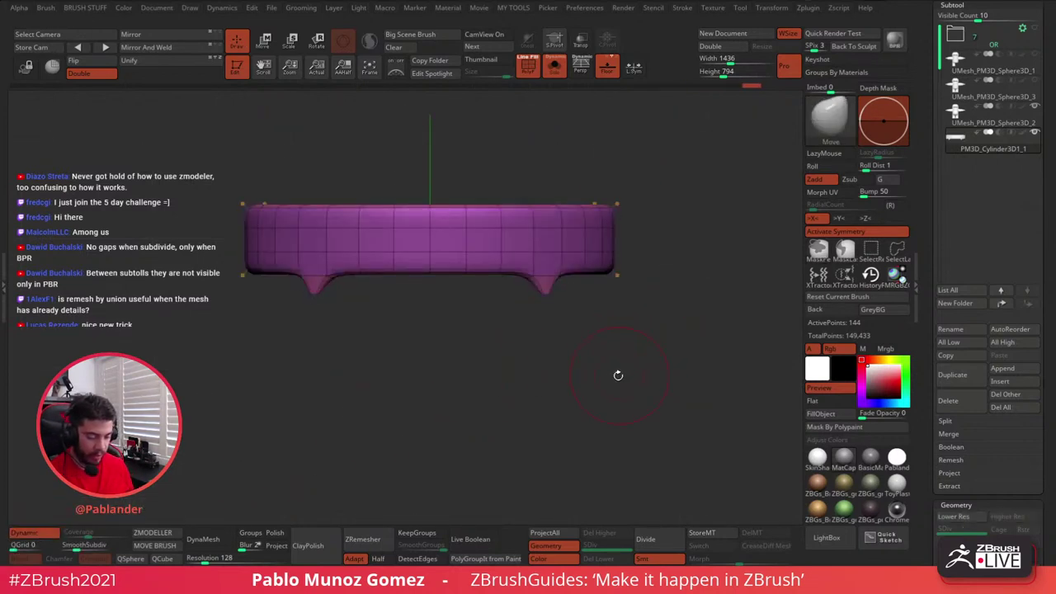
{"action": "left_click_drag", "start_coordinate": [607, 378], "coordinate": [622, 351]}
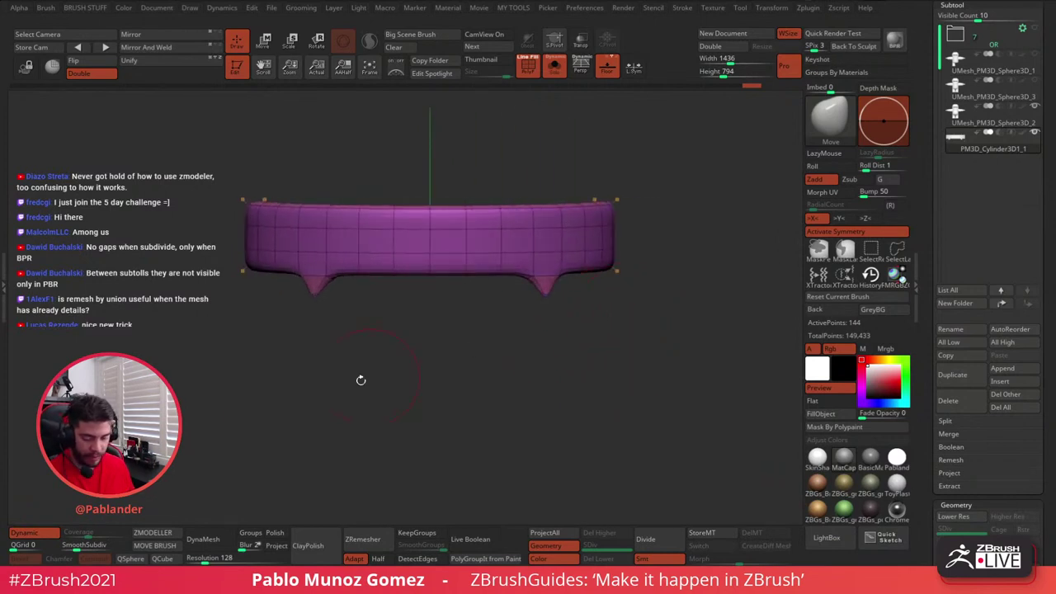
{"action": "left_click", "coordinate": [555, 66]}
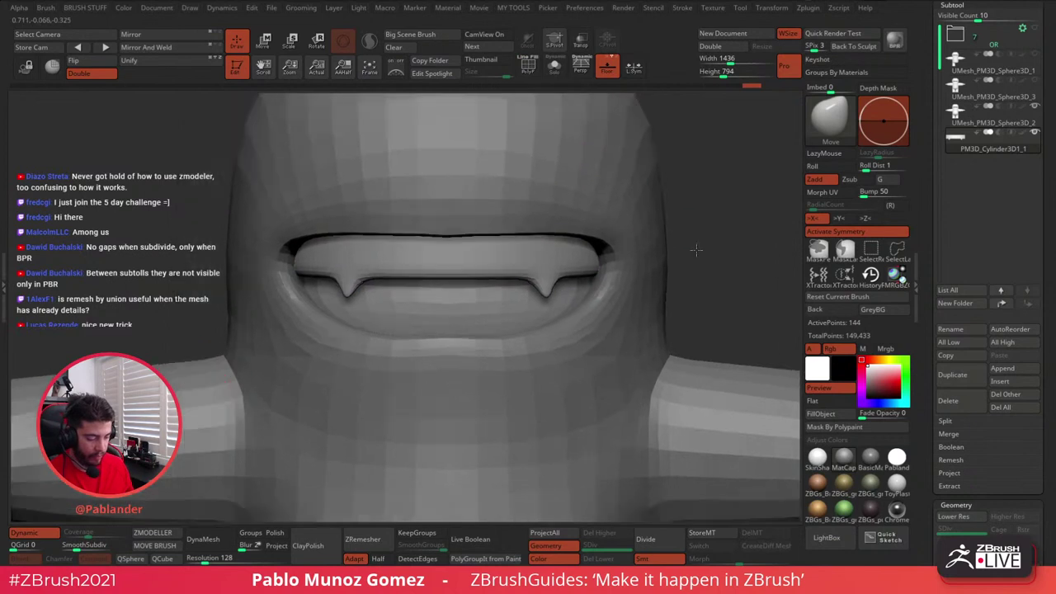
{"action": "right_click_drag", "start_coordinate": [697, 250], "coordinate": [641, 161], "text": "ctrl"}
{"action": "right_click_drag", "start_coordinate": [569, 287], "coordinate": [572, 334], "text": "ctrl"}
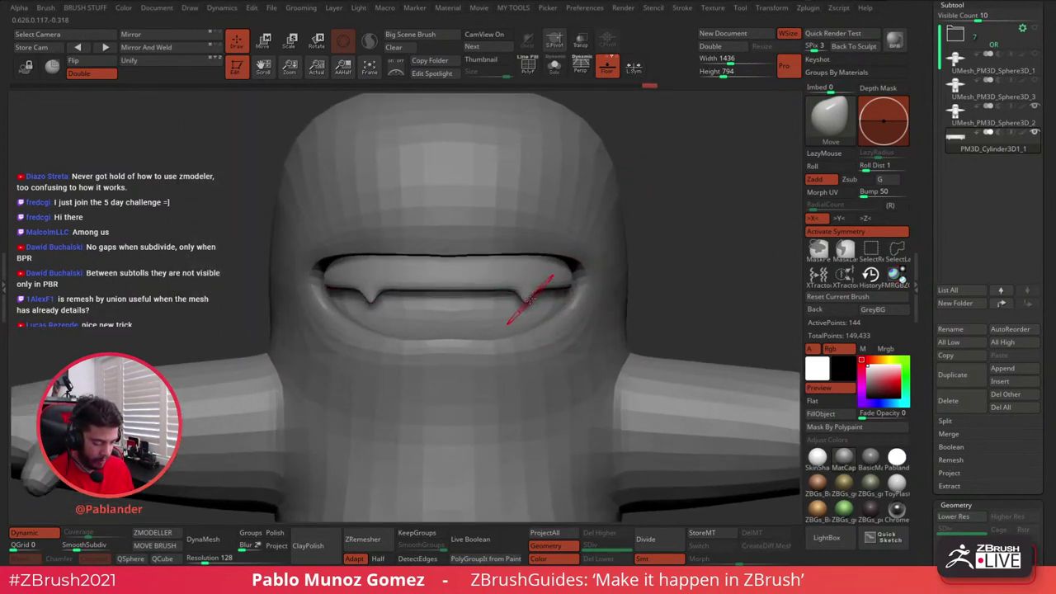
- Reshape the fangs symmetrically with the Move brush and smooth them where they join the strip
{"action": "key", "text": "space"}
{"action": "left_click_drag", "start_coordinate": [530, 297], "coordinate": [517, 297]}
{"action": "left_click_drag", "start_coordinate": [531, 285], "coordinate": [528, 284], "text": "shift"}
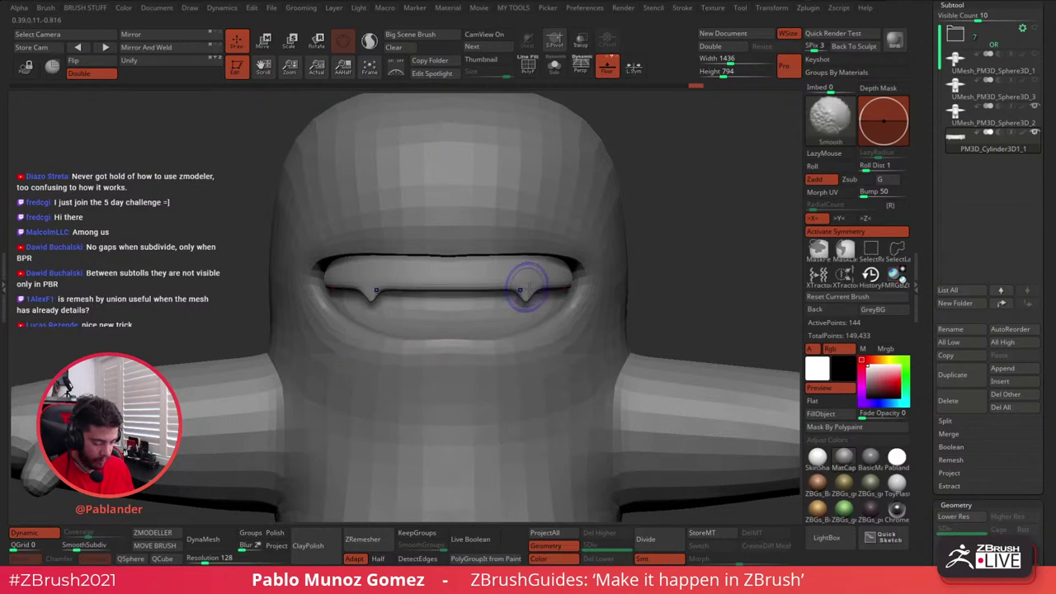
- Duplicate the fanged teeth strip and prepare the copy for transforming with symmetry turned off
{"action": "left_click_drag", "start_coordinate": [672, 236], "coordinate": [656, 227], "text": "alt"}
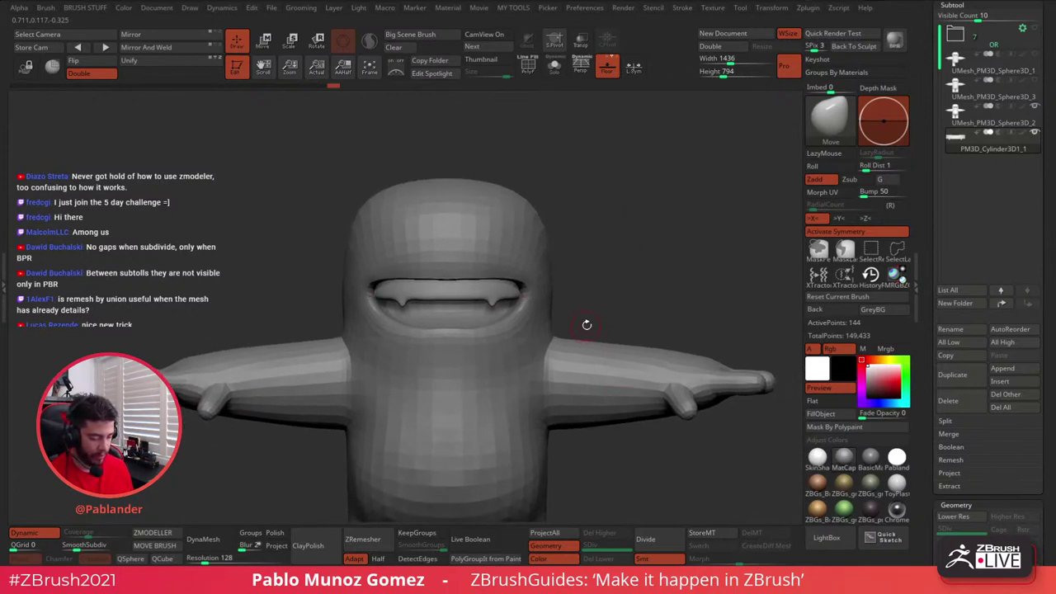
{"action": "left_click", "coordinate": [960, 378]}
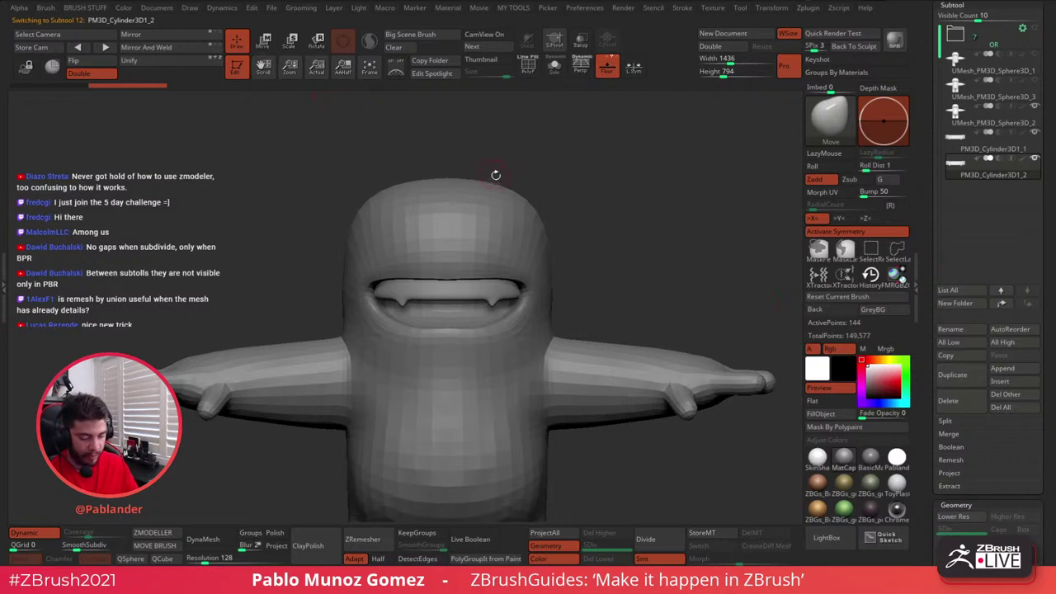
{"action": "left_click", "coordinate": [267, 48]}
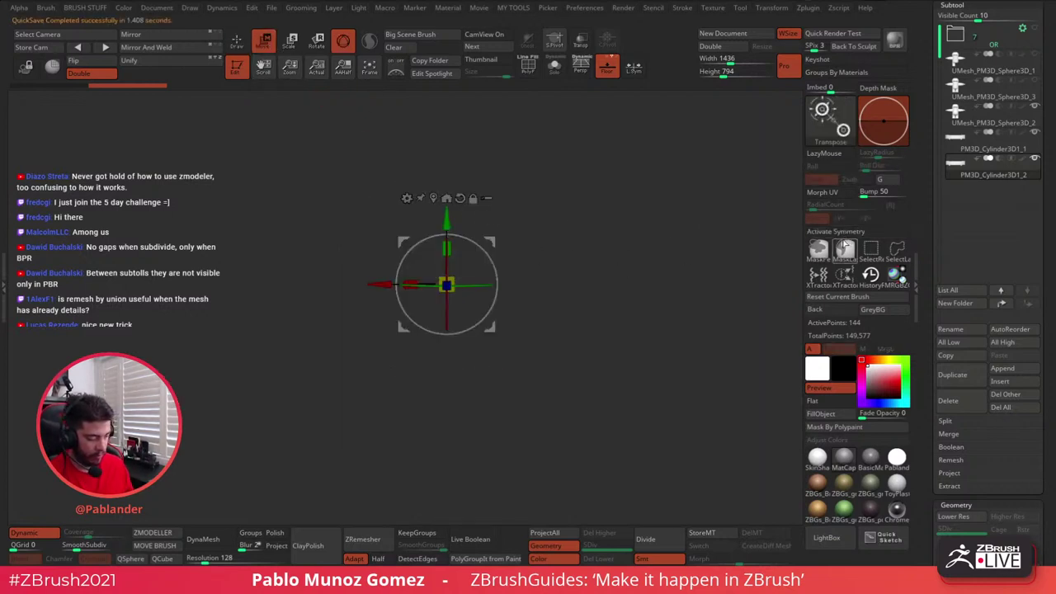
{"action": "left_click", "coordinate": [835, 232]}
- Lower the duplicated strip and rotate it 180 degrees so its fangs point upward
{"action": "left_click_drag", "start_coordinate": [447, 218], "coordinate": [446, 380]}
{"action": "left_click_drag", "start_coordinate": [567, 247], "coordinate": [693, 262]}
{"action": "left_click_drag", "start_coordinate": [493, 290], "coordinate": [506, 319]}
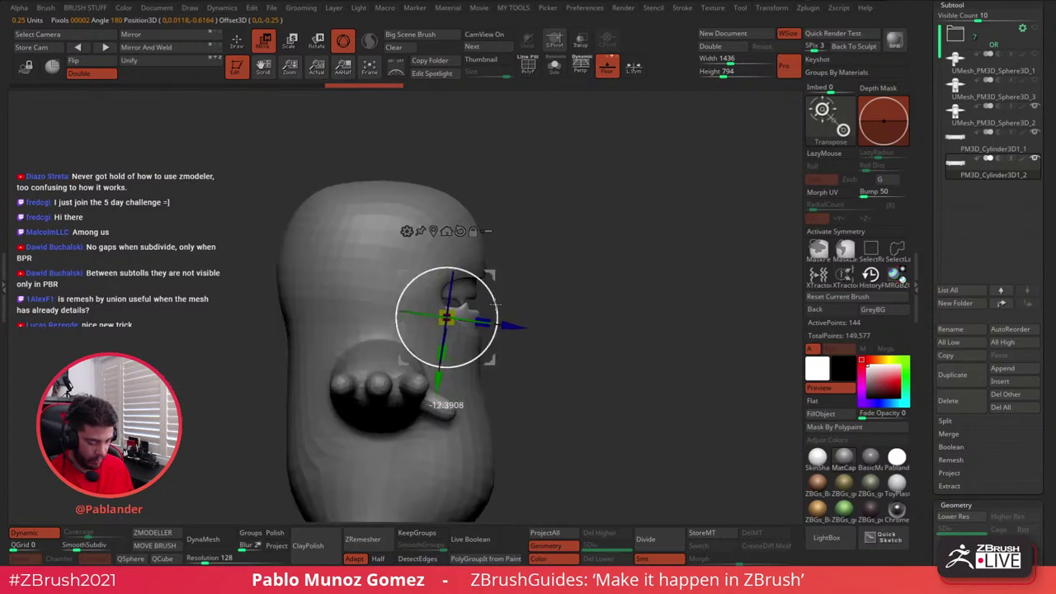
- Scale the flipped strip down slightly and raise it toward the upper teeth
{"action": "left_click_drag", "start_coordinate": [600, 252], "coordinate": [534, 271]}
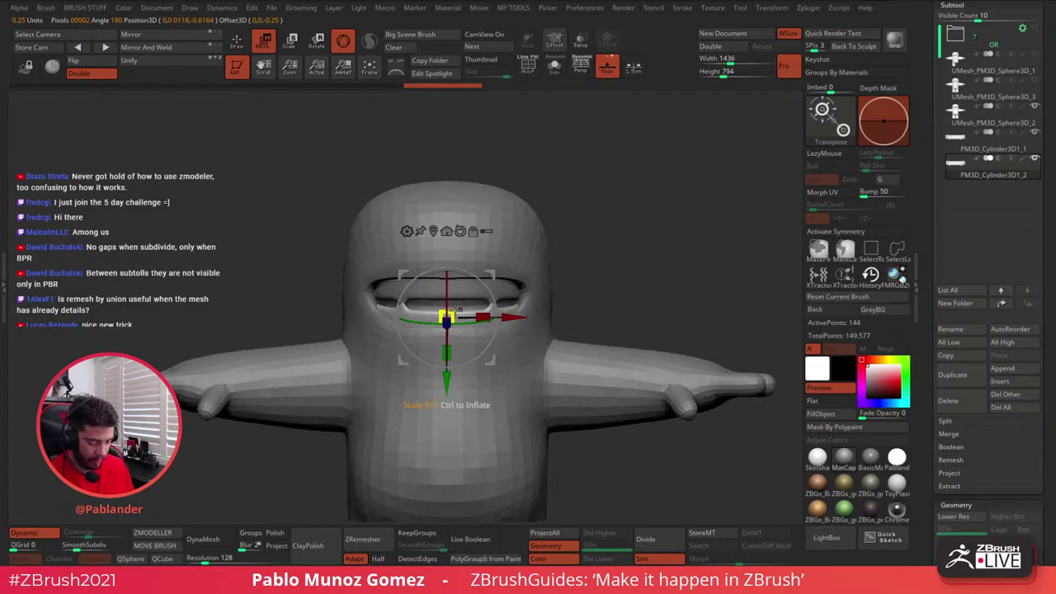
{"action": "left_click_drag", "start_coordinate": [446, 317], "coordinate": [445, 323]}
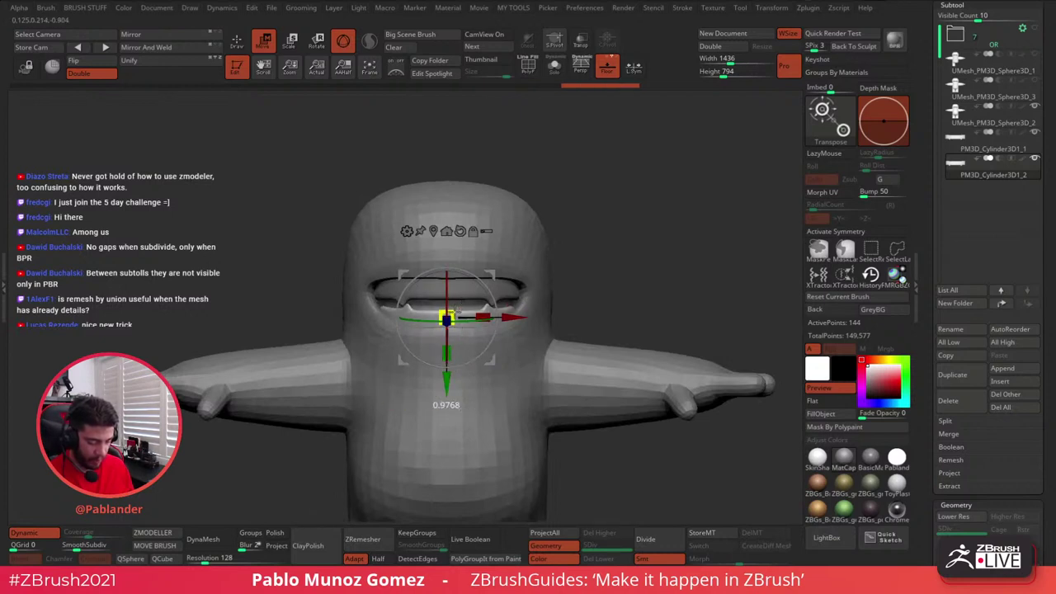
{"action": "left_click_drag", "start_coordinate": [456, 311], "coordinate": [454, 313]}
{"action": "left_click_drag", "start_coordinate": [447, 378], "coordinate": [446, 370]}
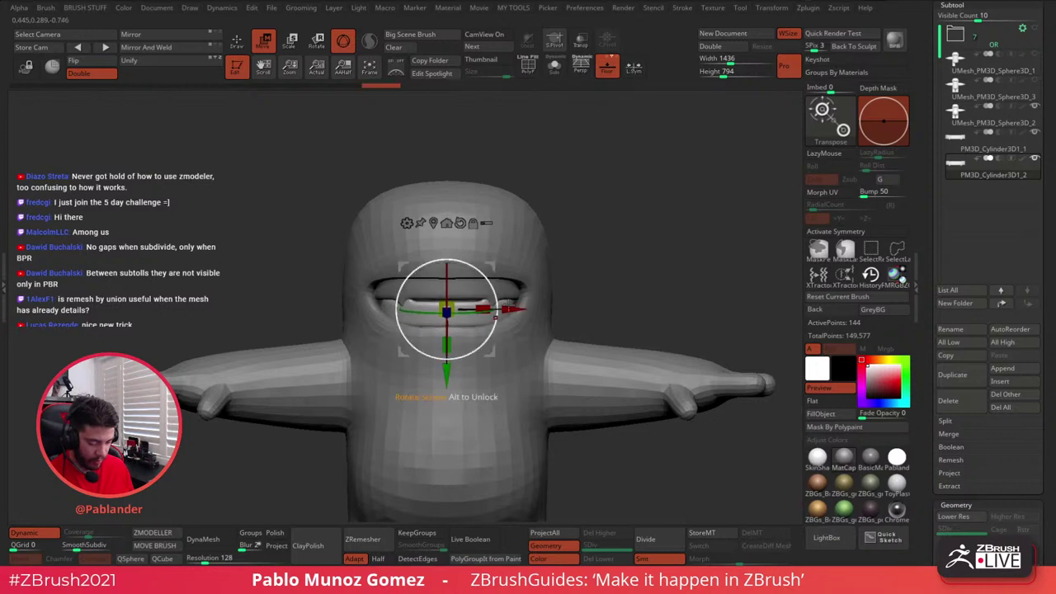
- Tilt the flipped strip and shift it in depth to fit inside the lower mouth
{"action": "left_click_drag", "start_coordinate": [495, 317], "coordinate": [640, 275]}
{"action": "left_click_drag", "start_coordinate": [498, 325], "coordinate": [494, 323]}
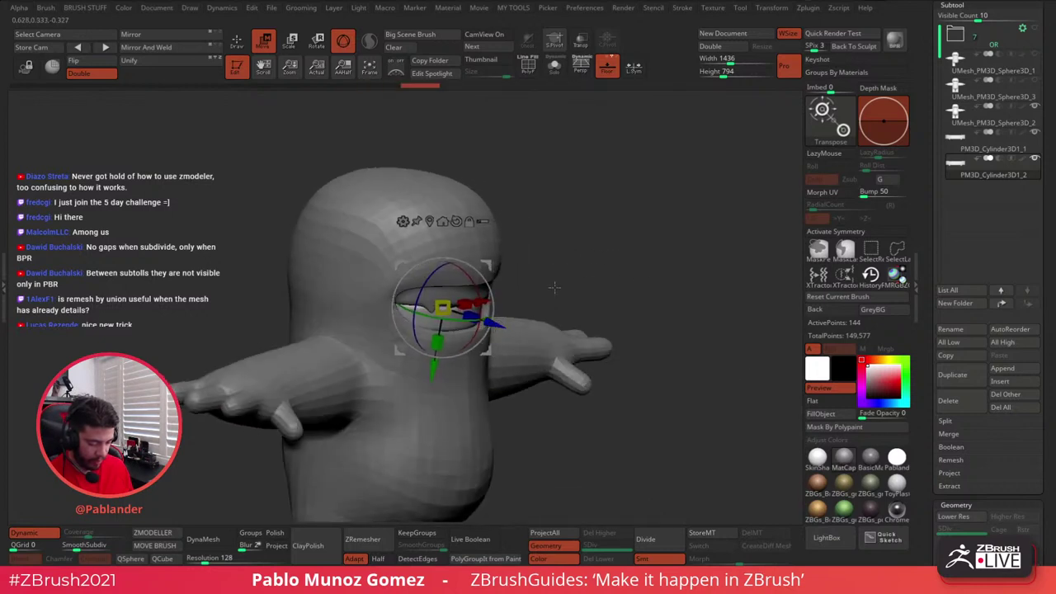
{"action": "left_click_drag", "start_coordinate": [627, 264], "coordinate": [589, 263]}
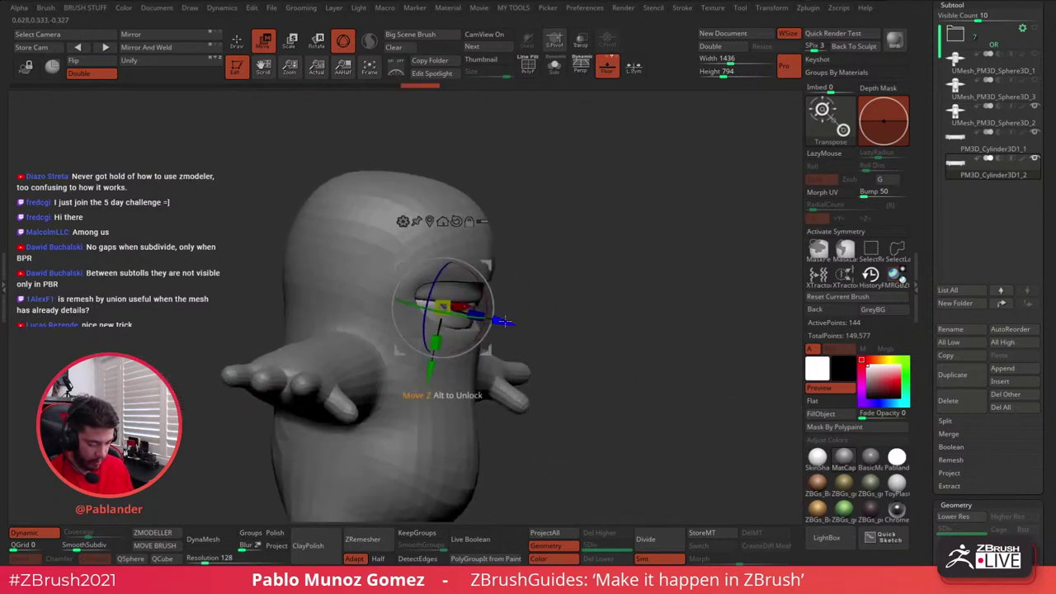
{"action": "left_click_drag", "start_coordinate": [505, 321], "coordinate": [509, 322]}
{"action": "left_click_drag", "start_coordinate": [615, 276], "coordinate": [566, 273]}
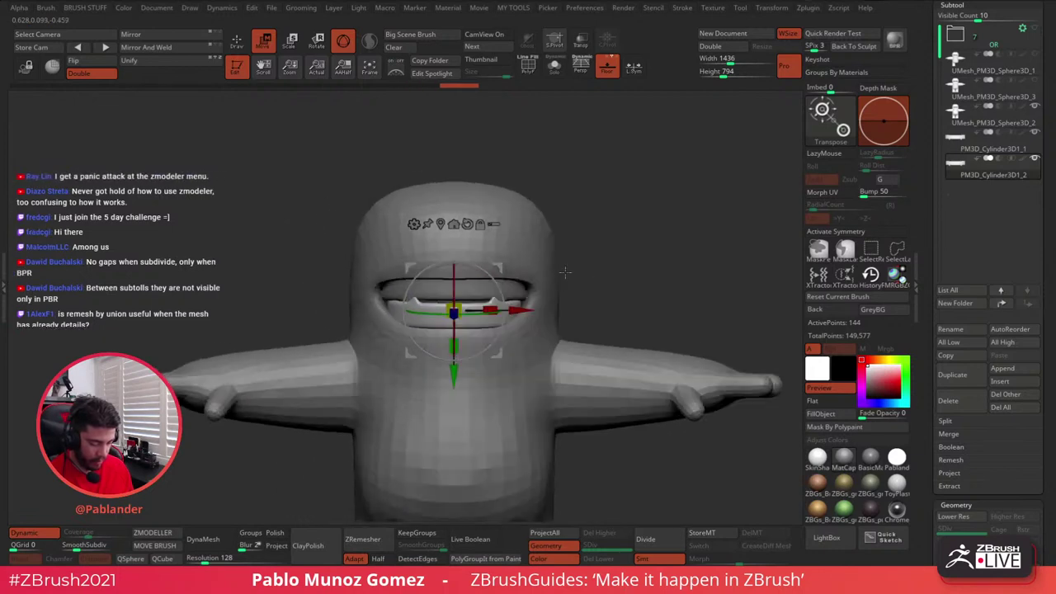
{"action": "right_click_drag", "start_coordinate": [610, 246], "coordinate": [610, 267], "text": "ctrl"}
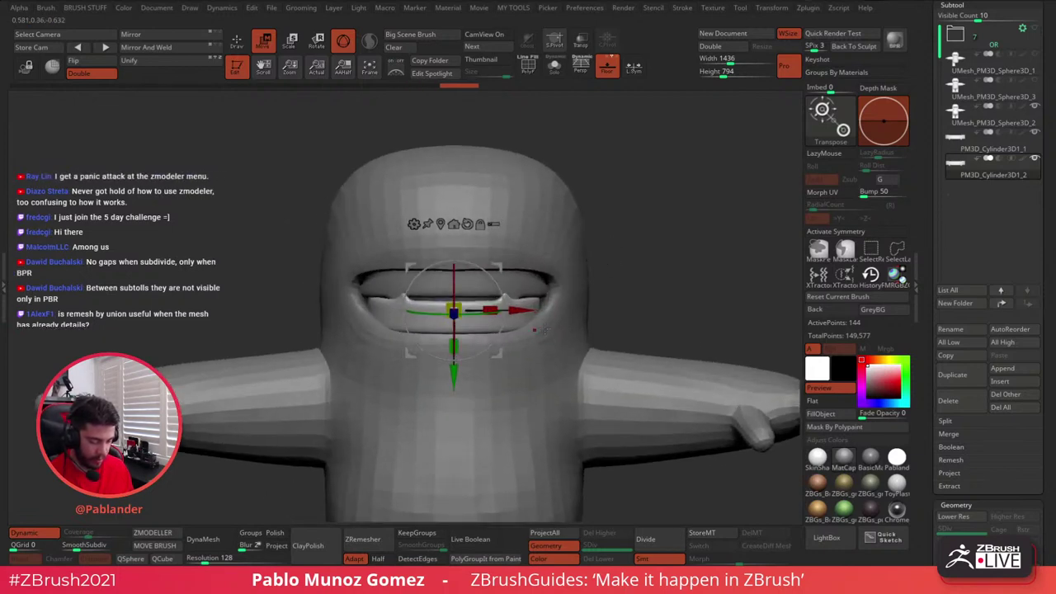
{"action": "left_click", "coordinate": [236, 39]}
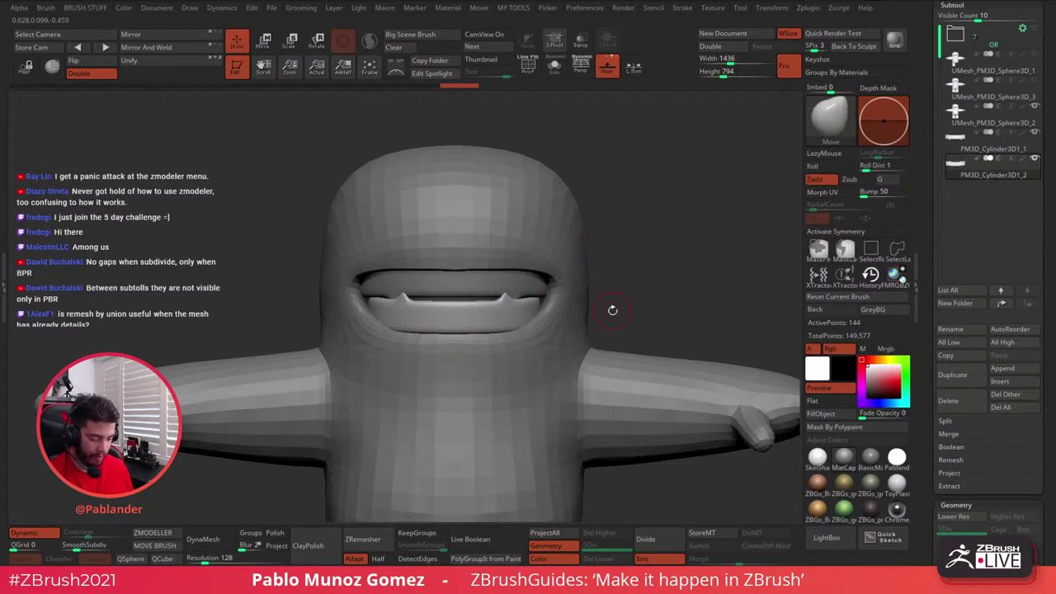
- Undo the duplicated strip's transformations and fang shaping, back to its plain fangless form
{"action": "key", "text": "ctrl+z"}
{"action": "key", "text": "ctrl+z"}
{"action": "key", "text": "ctrl+z"}
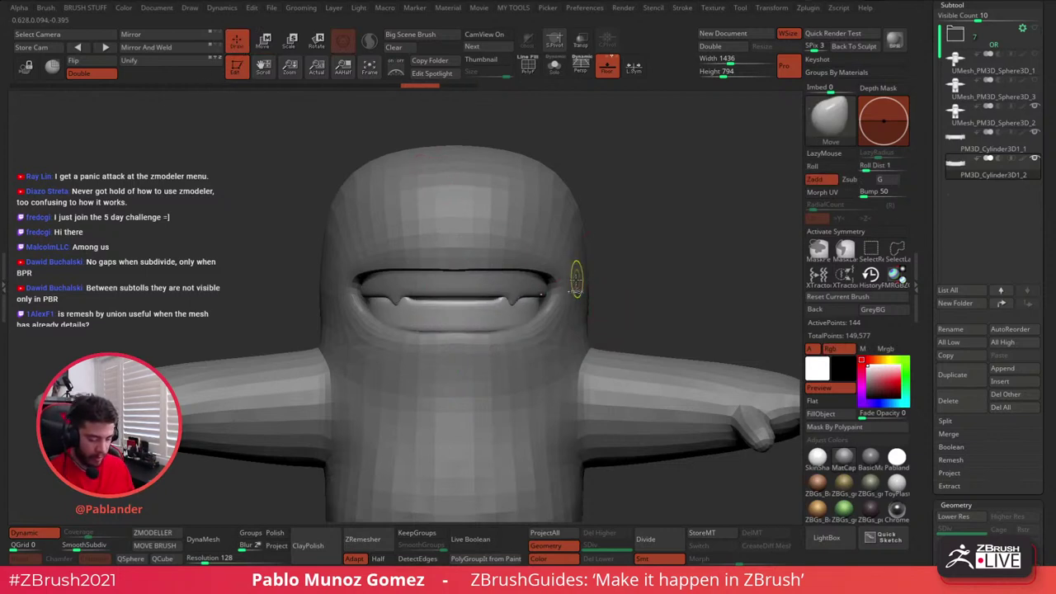
{"action": "key", "text": "ctrl+z"}
{"action": "key", "text": "ctrl+z"}
{"action": "key", "text": "ctrl+z"}
{"action": "key", "text": "ctrl+z"}
{"action": "key", "text": "ctrl+z"}
{"action": "key", "text": "ctrl+z"}
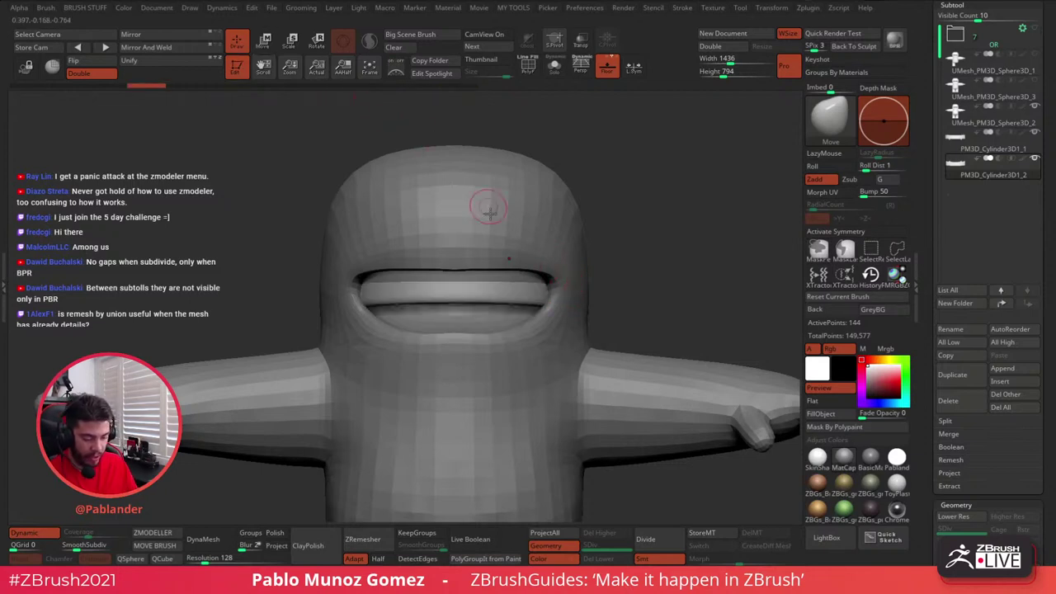
- Move the plain strip down beneath the upper teeth and tilt it to follow the lower lip
{"action": "key", "text": "w"}
{"action": "left_click_drag", "start_coordinate": [453, 334], "coordinate": [453, 385]}
{"action": "left_click_drag", "start_coordinate": [481, 283], "coordinate": [404, 399]}
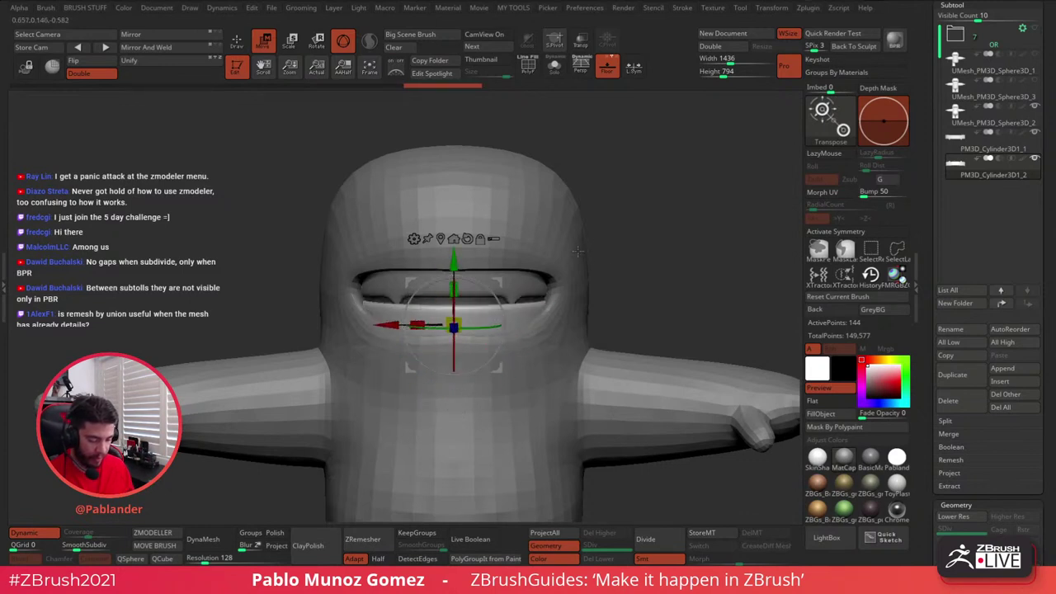
{"action": "left_click_drag", "start_coordinate": [607, 251], "coordinate": [664, 268]}
{"action": "left_click_drag", "start_coordinate": [491, 337], "coordinate": [483, 332]}
- Raise the lower strip slightly and shift it in depth by about 0.0275 to seat it in the mouth
{"action": "left_click_drag", "start_coordinate": [621, 264], "coordinate": [578, 259]}
{"action": "left_click_drag", "start_coordinate": [447, 256], "coordinate": [444, 244]}
{"action": "left_click_drag", "start_coordinate": [632, 219], "coordinate": [609, 176]}
{"action": "left_click_drag", "start_coordinate": [406, 289], "coordinate": [395, 282]}
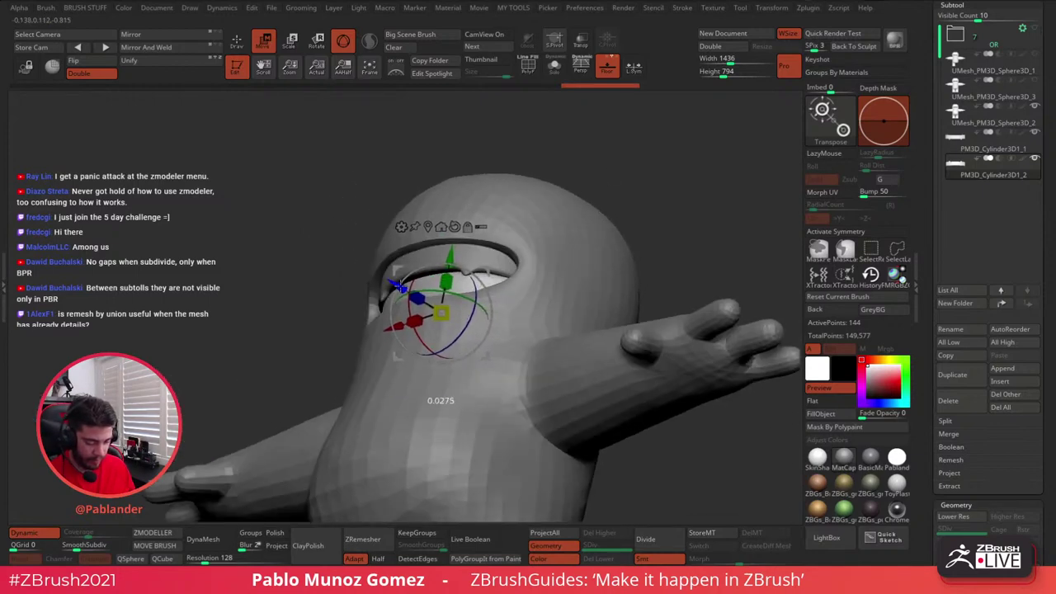
{"action": "left_click_drag", "start_coordinate": [608, 165], "coordinate": [660, 198]}
{"action": "left_click", "coordinate": [236, 42]}
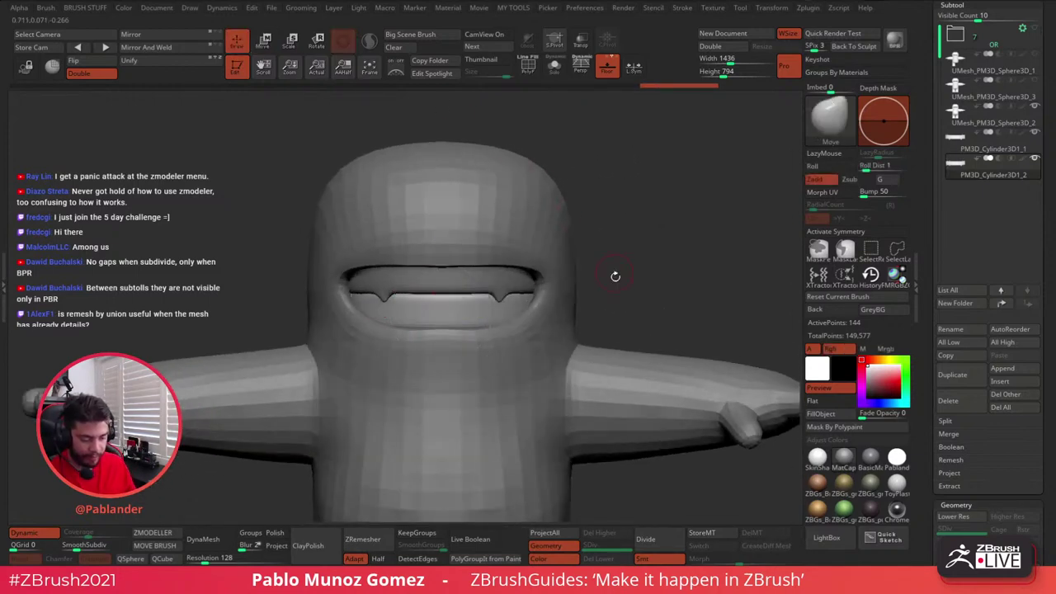
- Select the character's body and adjust the area around the mouth corners symmetrically with a large Move brush
{"action": "mouse_move", "coordinate": [613, 276]}
{"action": "left_mouse_down", "text": "alt"}
{"action": "mouse_move", "coordinate": [556, 246]}
{"action": "mouse_move", "coordinate": [608, 236]}
{"action": "mouse_move", "coordinate": [631, 244]}
{"action": "left_mouse_up", "text": "alt"}
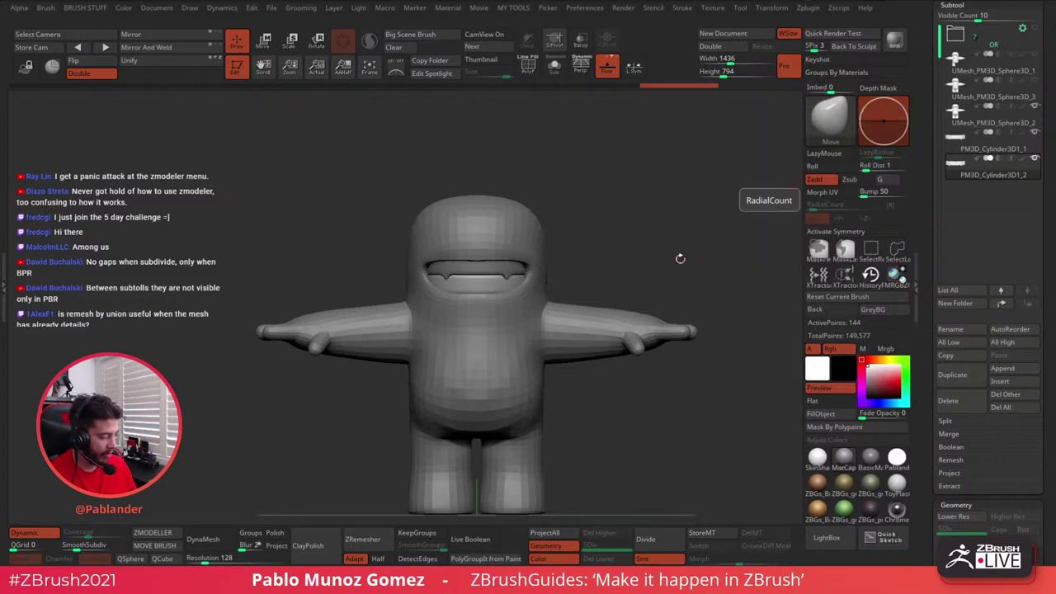
{"action": "left_click", "coordinate": [538, 262], "text": "alt"}
{"action": "key", "text": "space"}
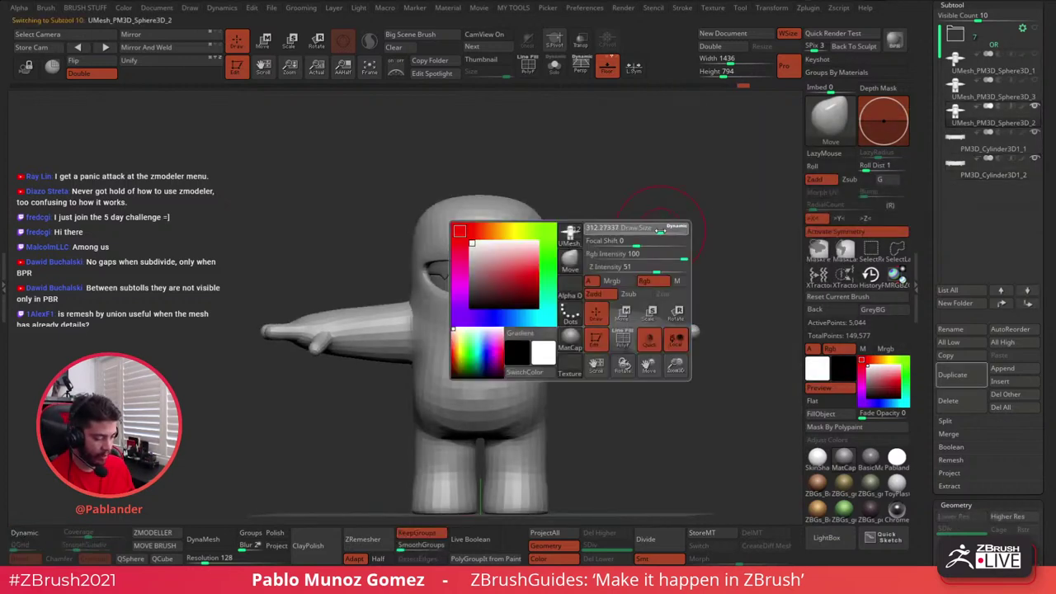
{"action": "left_click_drag", "start_coordinate": [619, 231], "coordinate": [635, 231], "text": "alt"}
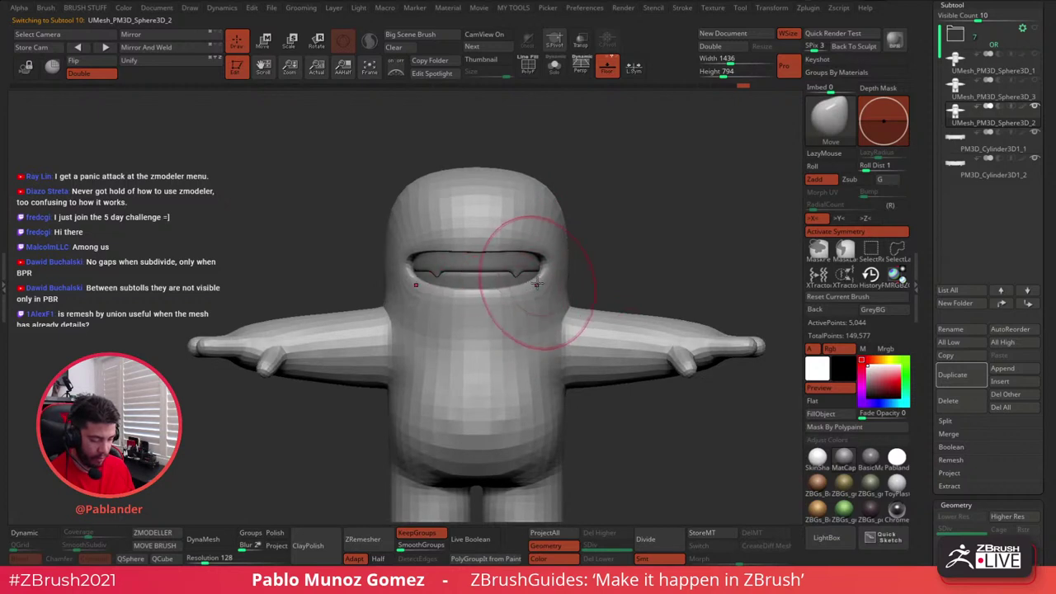
{"action": "key", "text": "space"}
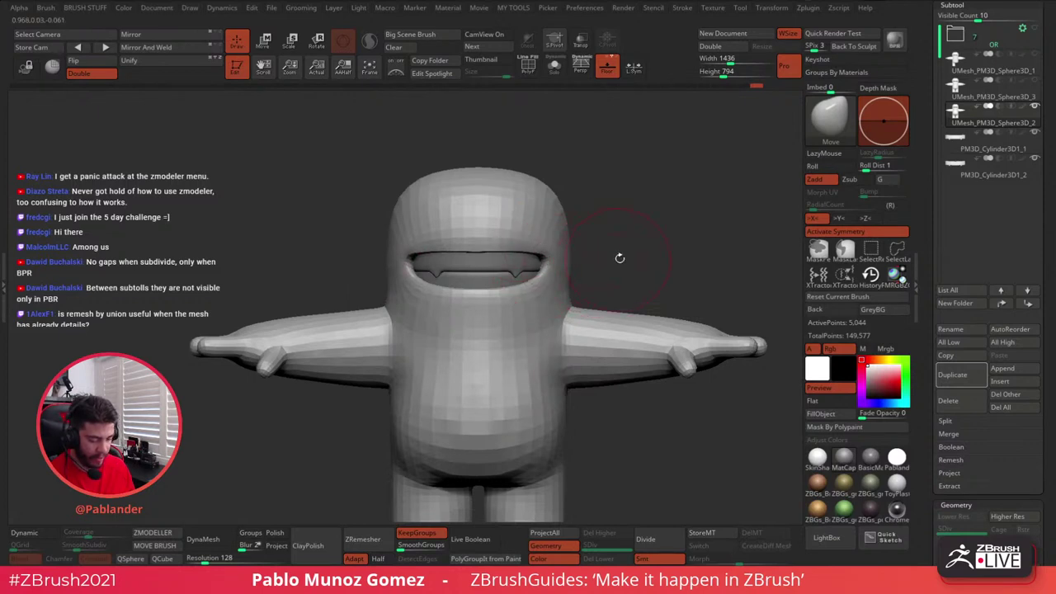
- Soften the character's head with the Smooth brush, keeping symmetry on
{"action": "mouse_move", "coordinate": [617, 255]}
{"action": "left_mouse_down"}
{"action": "mouse_move", "coordinate": [629, 204]}
{"action": "mouse_move", "coordinate": [550, 261]}
{"action": "left_mouse_up"}
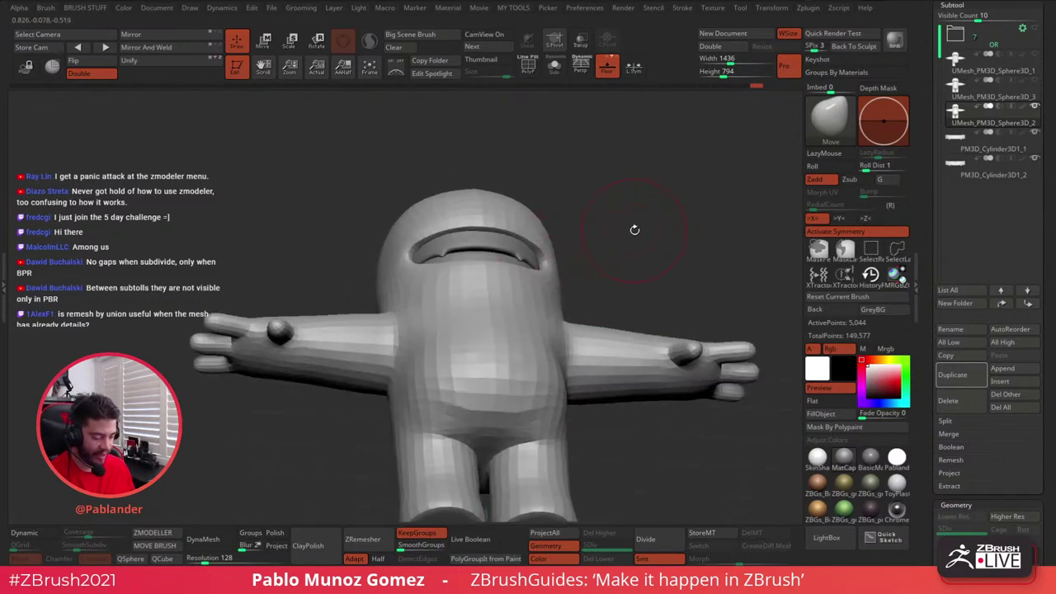
{"action": "left_click_drag", "start_coordinate": [635, 229], "coordinate": [614, 315], "text": "shift"}
{"action": "mouse_move", "coordinate": [620, 403]}
{"action": "left_mouse_down", "text": "alt"}
{"action": "mouse_move", "coordinate": [622, 417]}
{"action": "mouse_move", "coordinate": [621, 394]}
{"action": "mouse_move", "coordinate": [599, 385]}
{"action": "mouse_move", "coordinate": [674, 396]}
{"action": "mouse_move", "coordinate": [647, 393]}
{"action": "mouse_move", "coordinate": [630, 366]}
{"action": "left_mouse_up", "text": "alt"}
{"action": "left_click_drag", "start_coordinate": [481, 193], "coordinate": [500, 223], "text": "shift"}
{"action": "left_click_drag", "start_coordinate": [612, 208], "coordinate": [616, 208], "text": "shift"}
{"action": "key", "text": "space"}
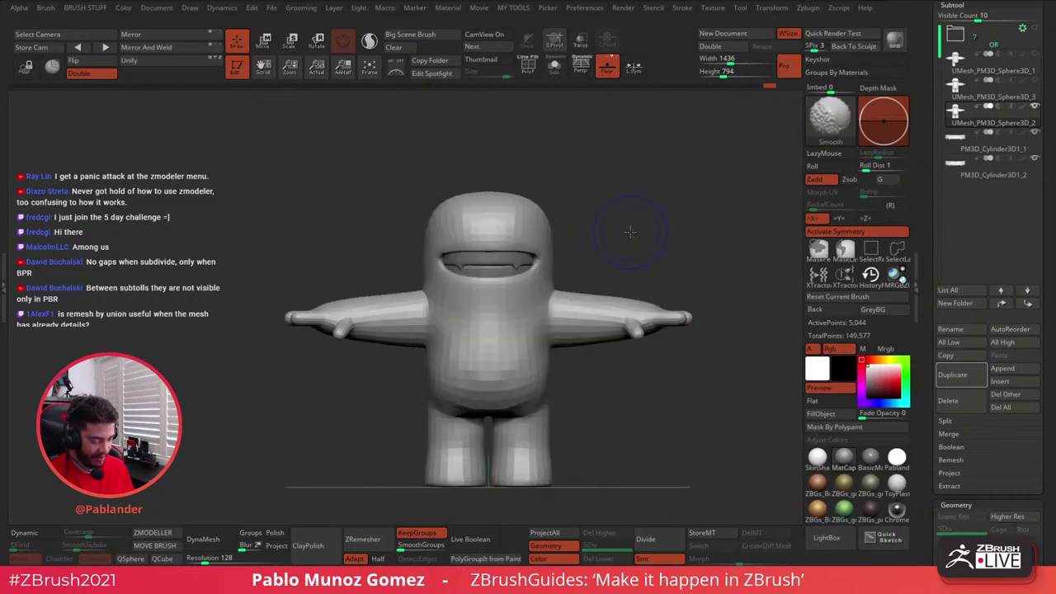
{"action": "key", "text": "space"}
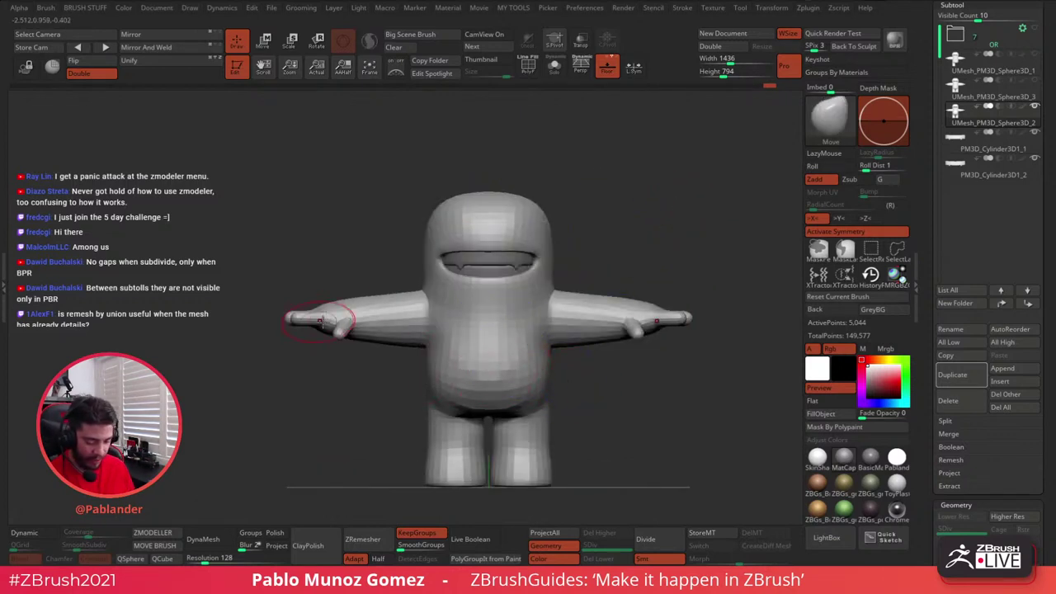
- Turn on Dynamic subdivision for the character's body
{"action": "mouse_move", "coordinate": [374, 255]}
{"action": "left_mouse_down"}
{"action": "mouse_move", "coordinate": [413, 272]}
{"action": "mouse_move", "coordinate": [405, 330]}
{"action": "left_mouse_up"}
{"action": "right_click_drag", "start_coordinate": [345, 319], "coordinate": [651, 361]}
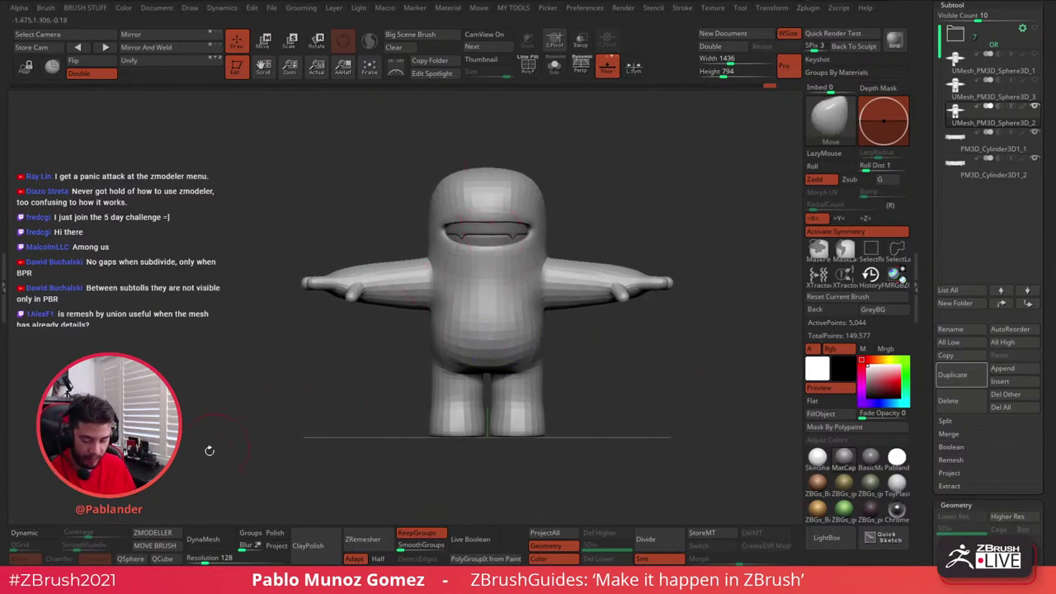
{"action": "left_click", "coordinate": [36, 533]}
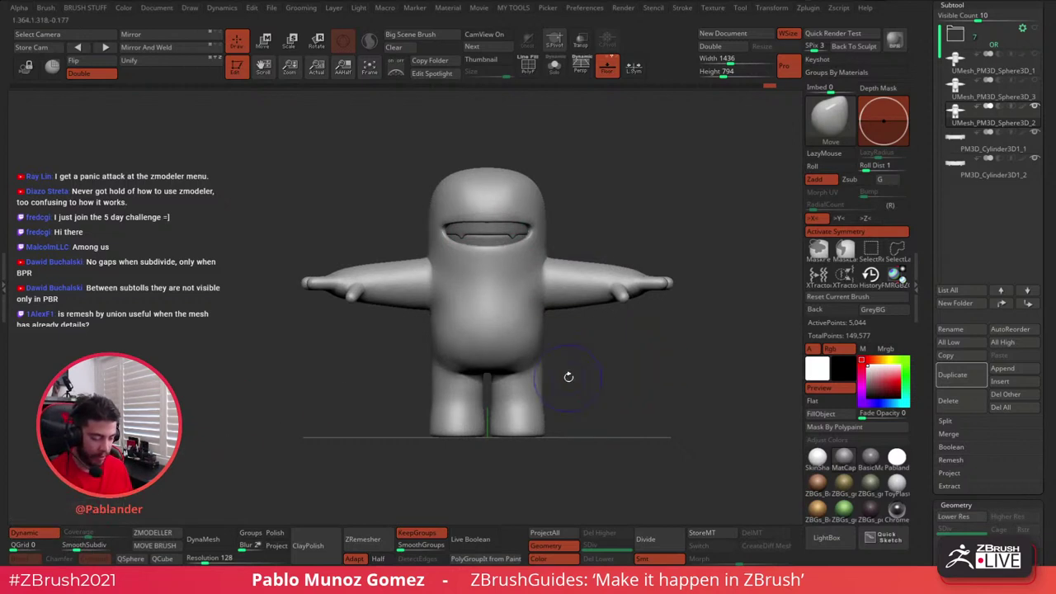
- Smooth both hips where the belly meets the legs
{"action": "key", "text": "shift"}
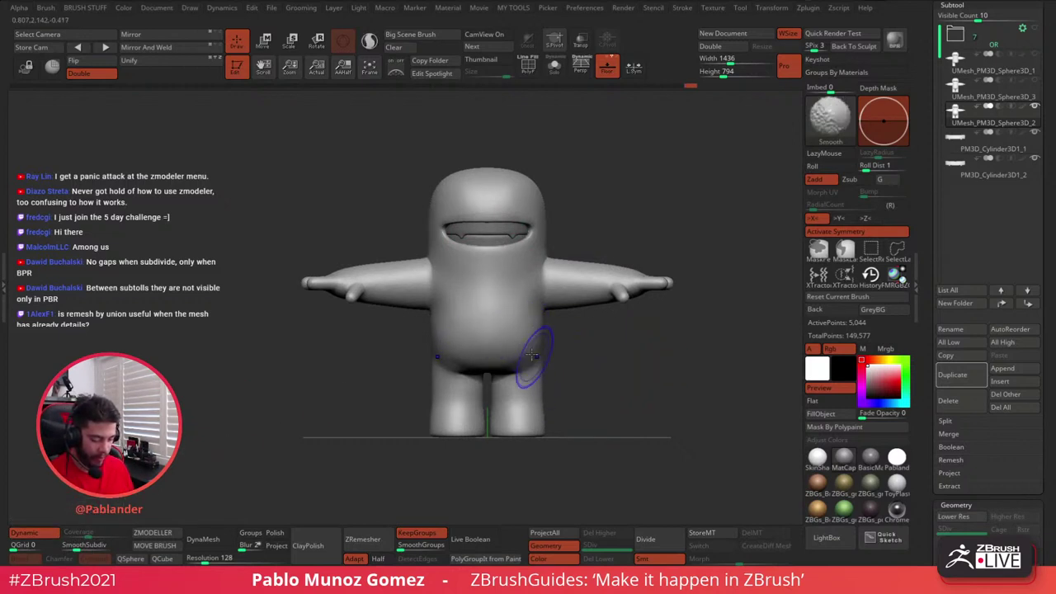
{"action": "mouse_move", "coordinate": [569, 354]}
{"action": "left_mouse_down"}
{"action": "mouse_move", "coordinate": [537, 353]}
{"action": "mouse_move", "coordinate": [559, 348]}
{"action": "left_mouse_up"}
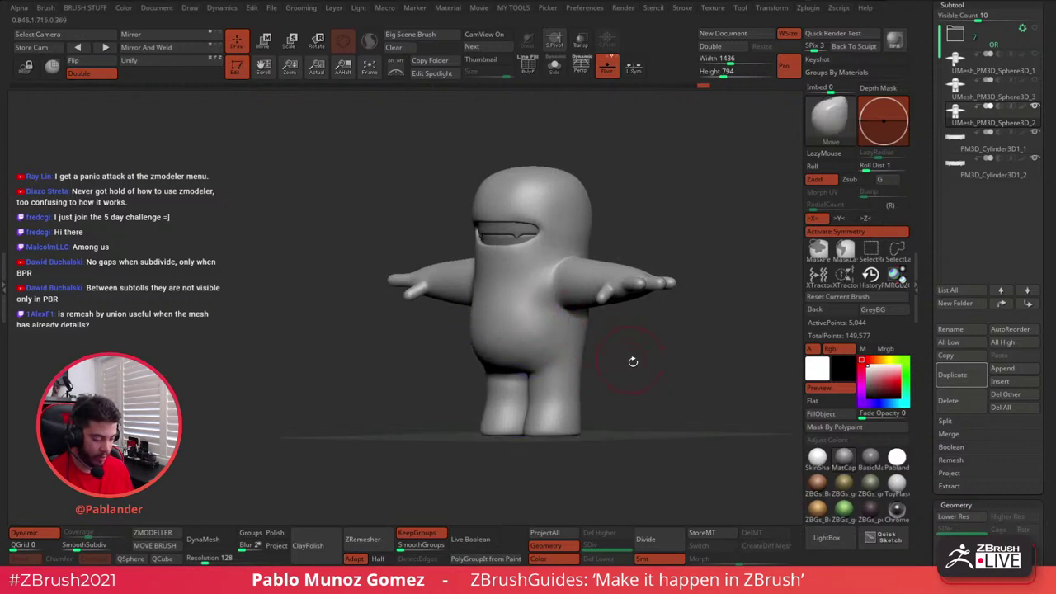
{"action": "mouse_move", "coordinate": [632, 359]}
{"action": "left_mouse_down"}
{"action": "mouse_move", "coordinate": [619, 370]}
{"action": "mouse_move", "coordinate": [637, 367]}
{"action": "left_mouse_up"}
{"action": "mouse_move", "coordinate": [697, 345]}
{"action": "left_mouse_down"}
{"action": "mouse_move", "coordinate": [590, 337]}
{"action": "mouse_move", "coordinate": [598, 379]}
{"action": "left_mouse_up"}
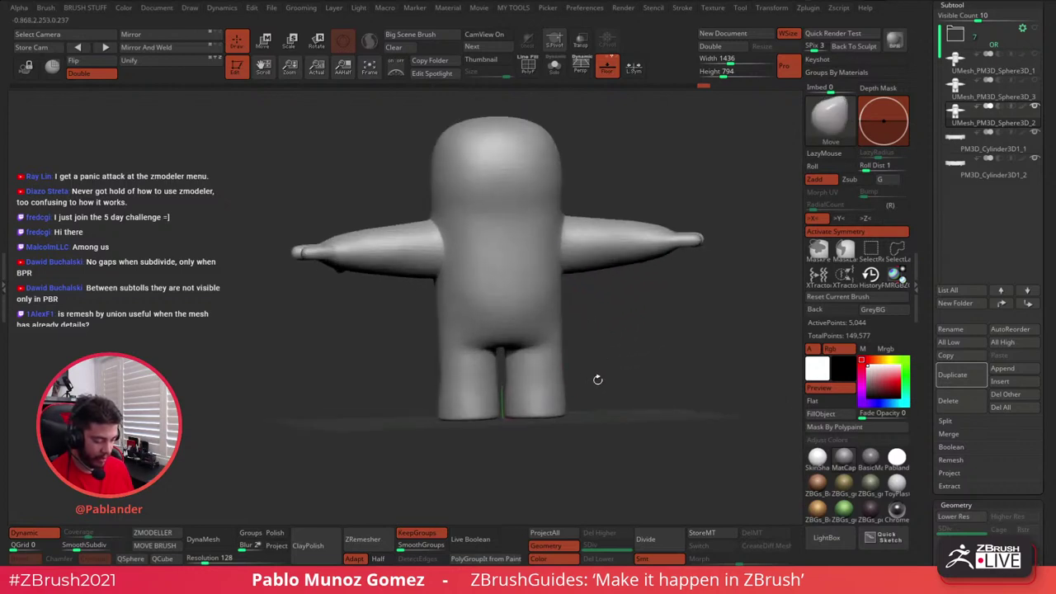
- Choose the Clay brush and build up the buttocks symmetrically on the back of the body
{"action": "key", "text": "b"}
{"action": "key", "text": "c"}
{"action": "key", "text": "l"}
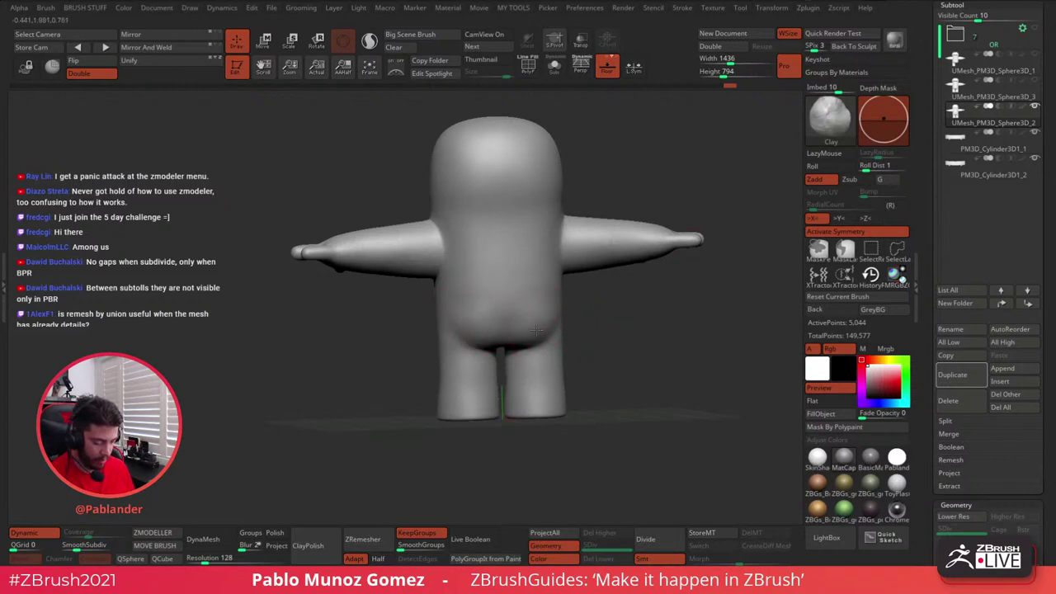
{"action": "left_click_drag", "start_coordinate": [585, 315], "coordinate": [564, 323]}
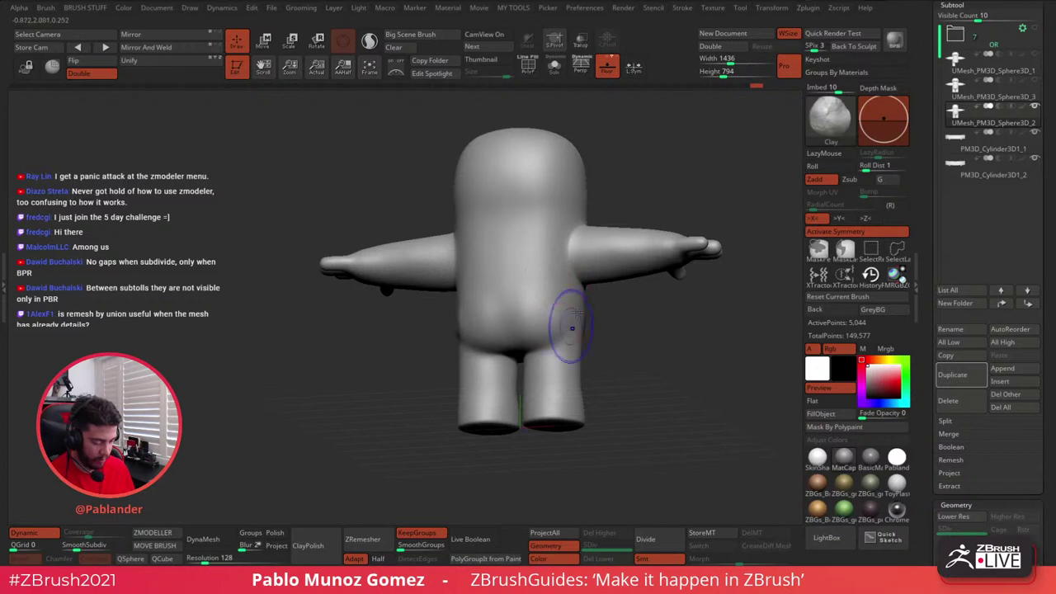
{"action": "left_click_drag", "start_coordinate": [602, 330], "coordinate": [601, 347], "text": "shift"}
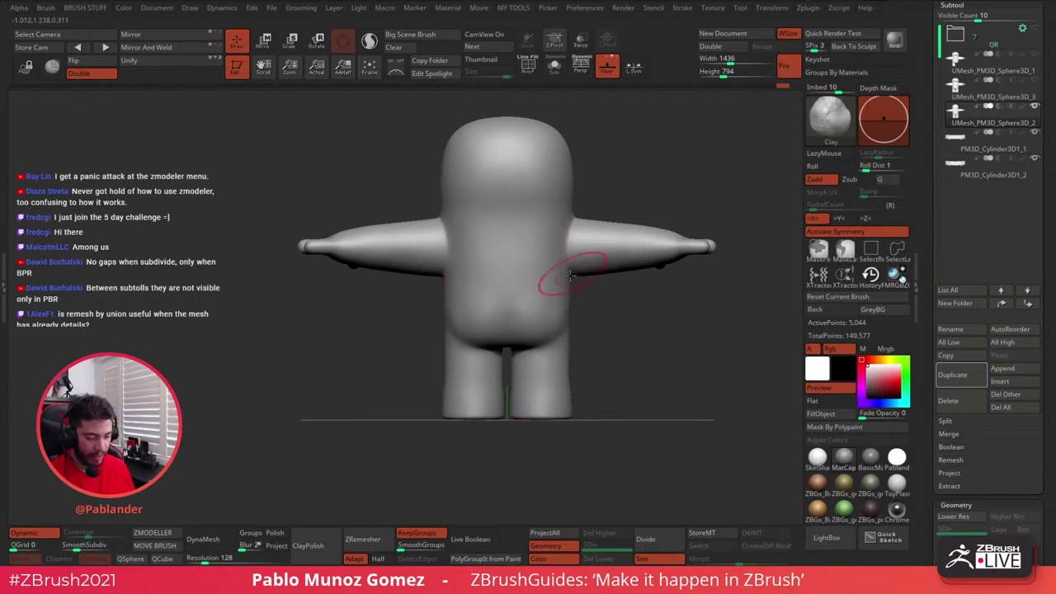
- Examine the body's topology by briefly switching the polyframe display on and off
{"action": "left_click", "coordinate": [529, 67]}
{"action": "left_click", "coordinate": [529, 68]}
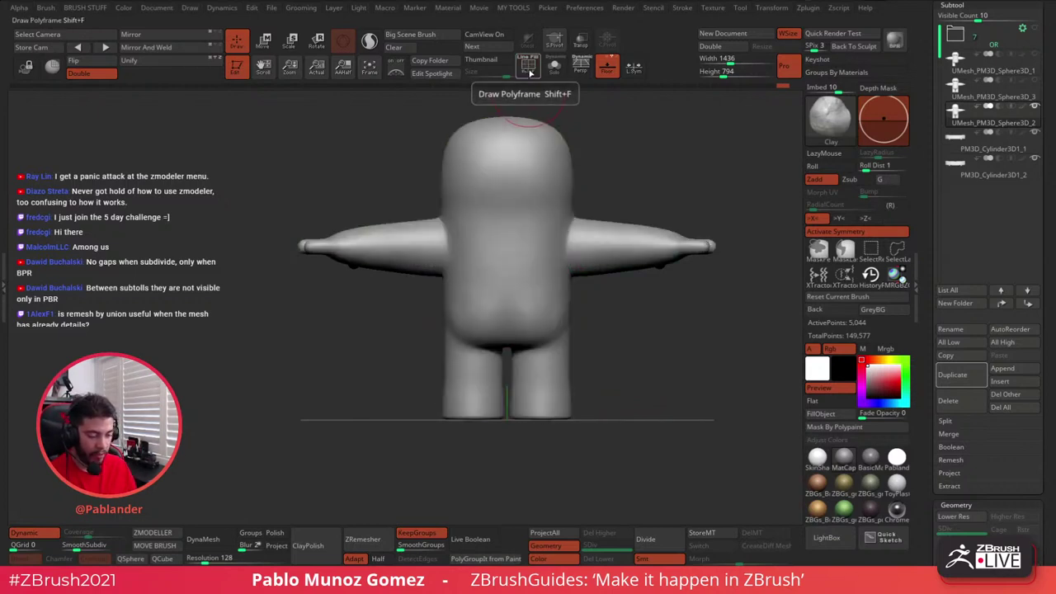
{"action": "left_click", "coordinate": [529, 67]}
{"action": "left_click", "coordinate": [529, 70]}
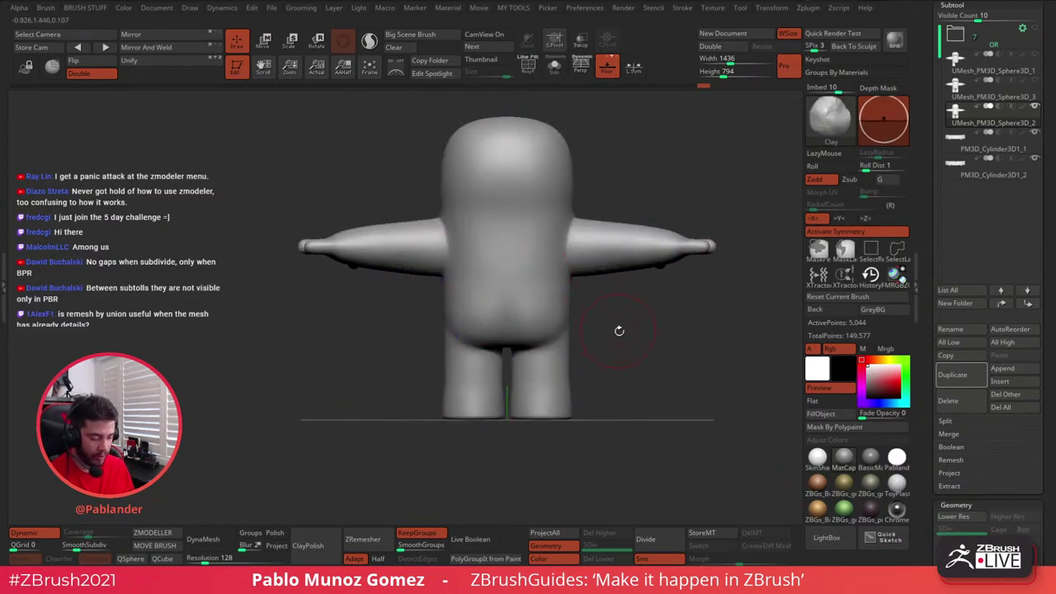
- Examine the body's shape and its hip and leg transitions from the back, three-quarter and front views
{"action": "left_click_drag", "start_coordinate": [619, 330], "coordinate": [570, 311]}
{"action": "left_click_drag", "start_coordinate": [648, 348], "coordinate": [608, 325]}
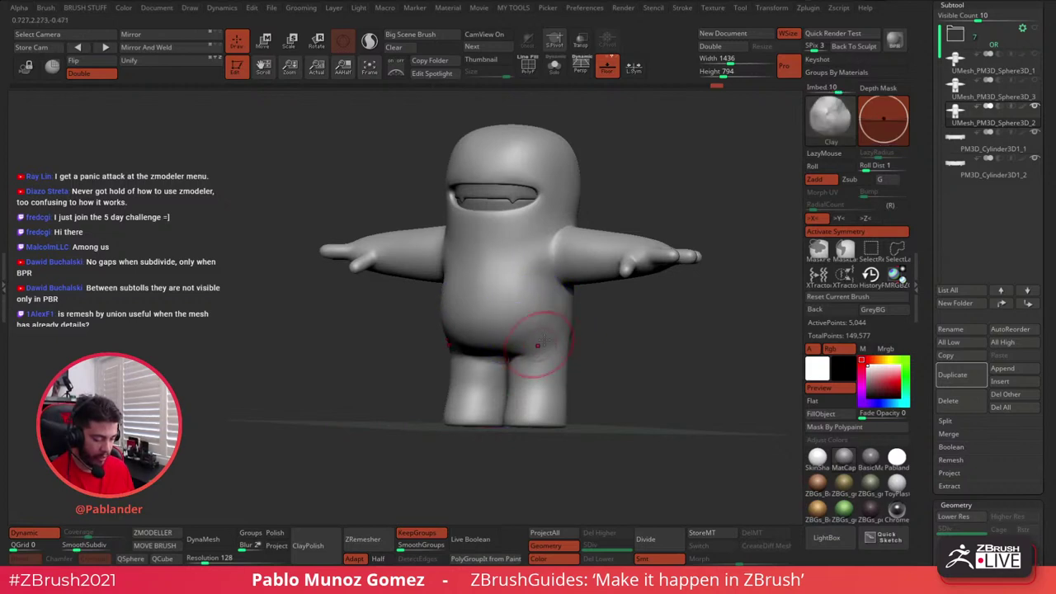
{"action": "key", "text": "shift"}
{"action": "left_click_drag", "start_coordinate": [605, 339], "coordinate": [622, 336], "text": "shift"}
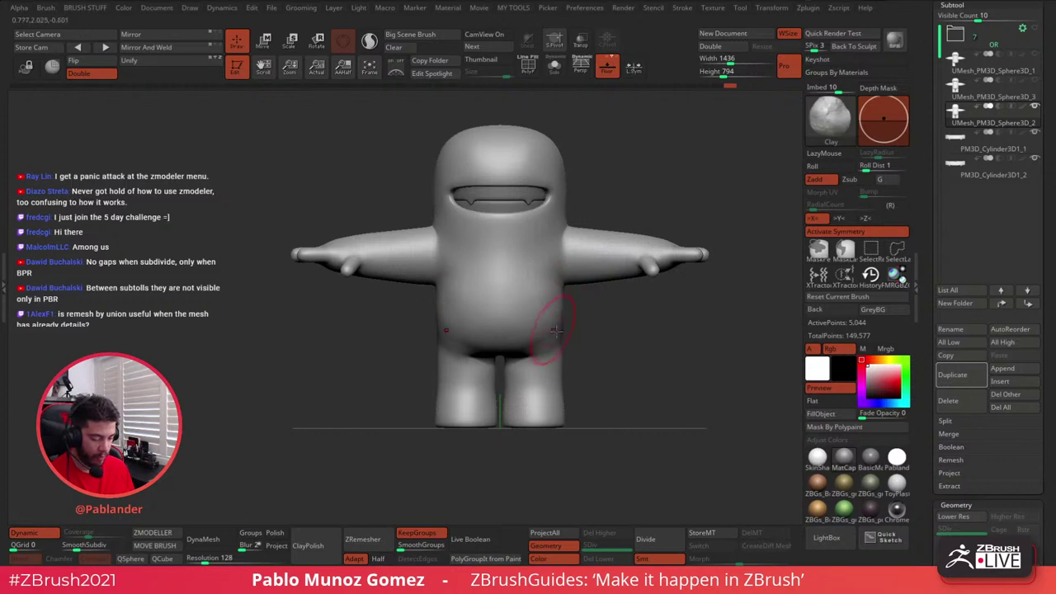
{"action": "left_click_drag", "start_coordinate": [591, 352], "coordinate": [499, 350]}
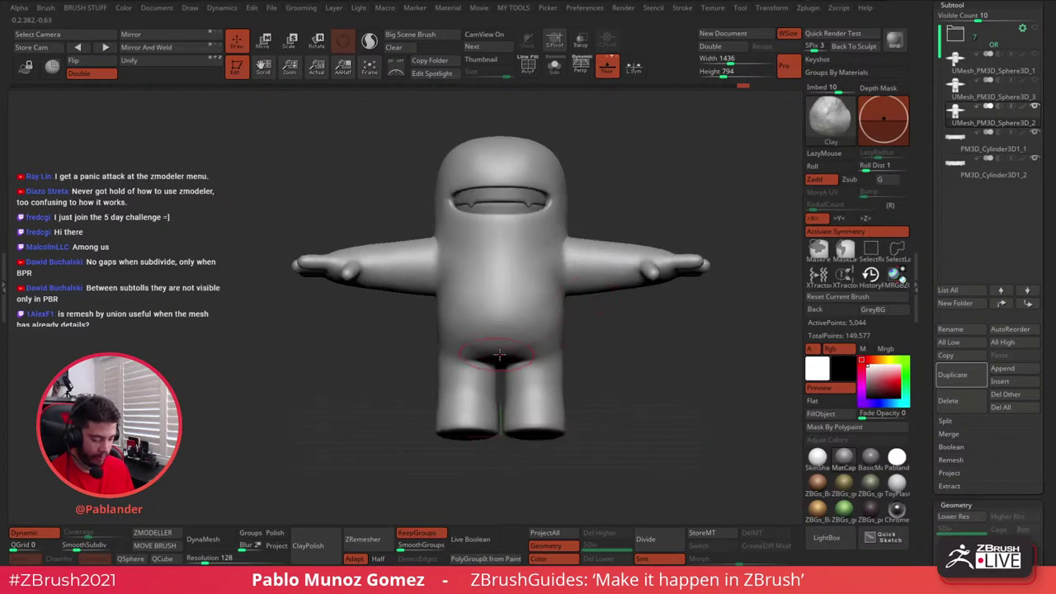
{"action": "mouse_move", "coordinate": [585, 321]}
{"action": "left_mouse_down", "text": "shift"}
{"action": "mouse_move", "coordinate": [583, 353]}
{"action": "mouse_move", "coordinate": [613, 349]}
{"action": "mouse_move", "coordinate": [611, 363]}
{"action": "left_mouse_up", "text": "shift"}
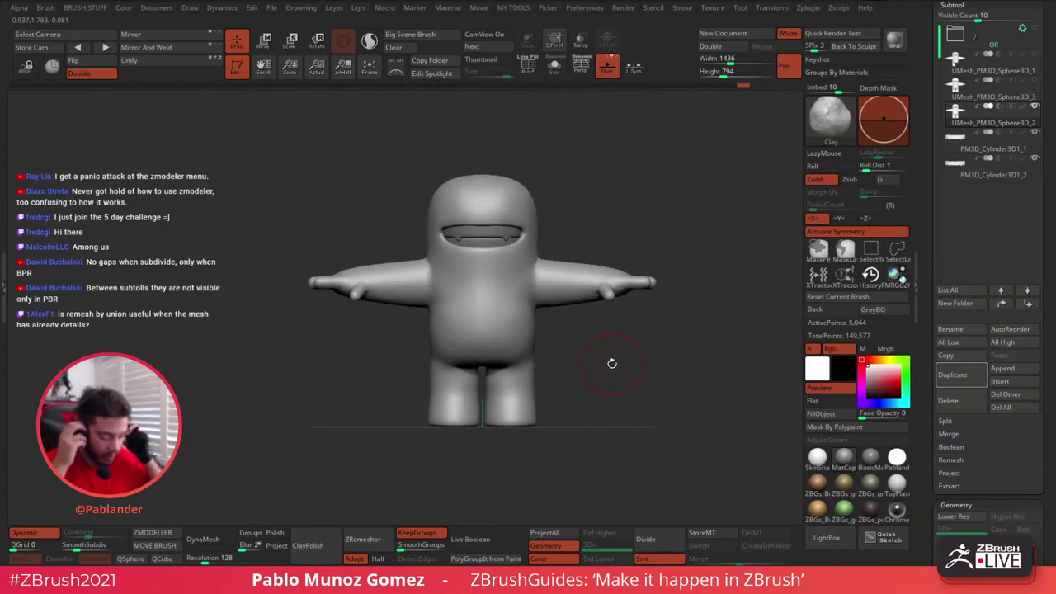
{"action": "mouse_move", "coordinate": [639, 356]}
{"action": "left_mouse_down"}
{"action": "mouse_move", "coordinate": [685, 358]}
{"action": "mouse_move", "coordinate": [587, 353]}
{"action": "mouse_move", "coordinate": [589, 322]}
{"action": "mouse_move", "coordinate": [607, 307]}
{"action": "left_mouse_up"}
{"action": "key", "text": "space"}
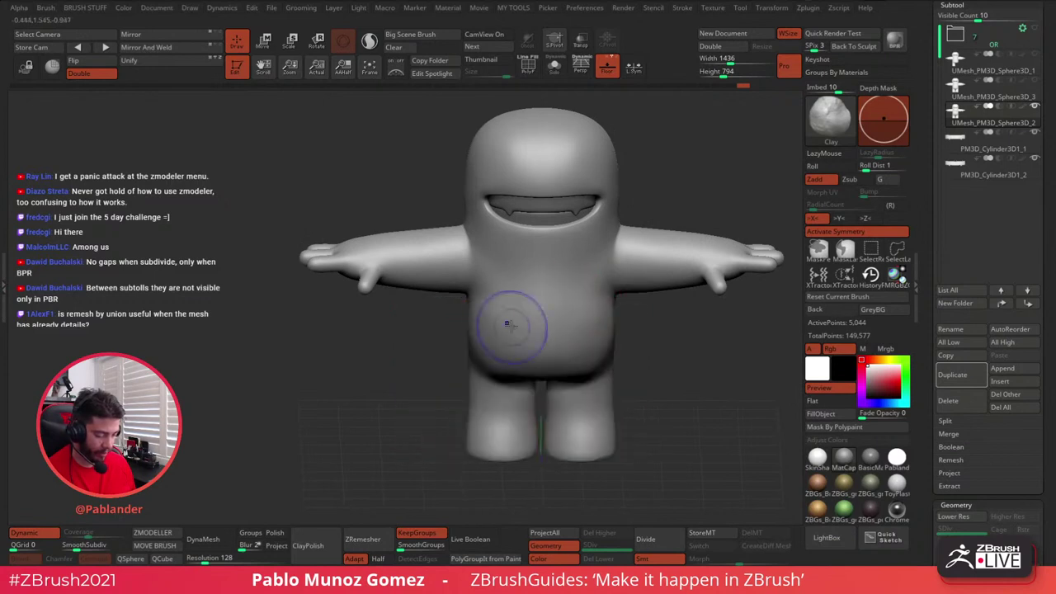
- Smooth the sides of the torso symmetrically between the arms and the hips
{"action": "mouse_move", "coordinate": [509, 323]}
{"action": "left_mouse_down", "text": "shift"}
{"action": "mouse_move", "coordinate": [495, 309]}
{"action": "mouse_move", "coordinate": [474, 321]}
{"action": "left_mouse_up", "text": "shift"}
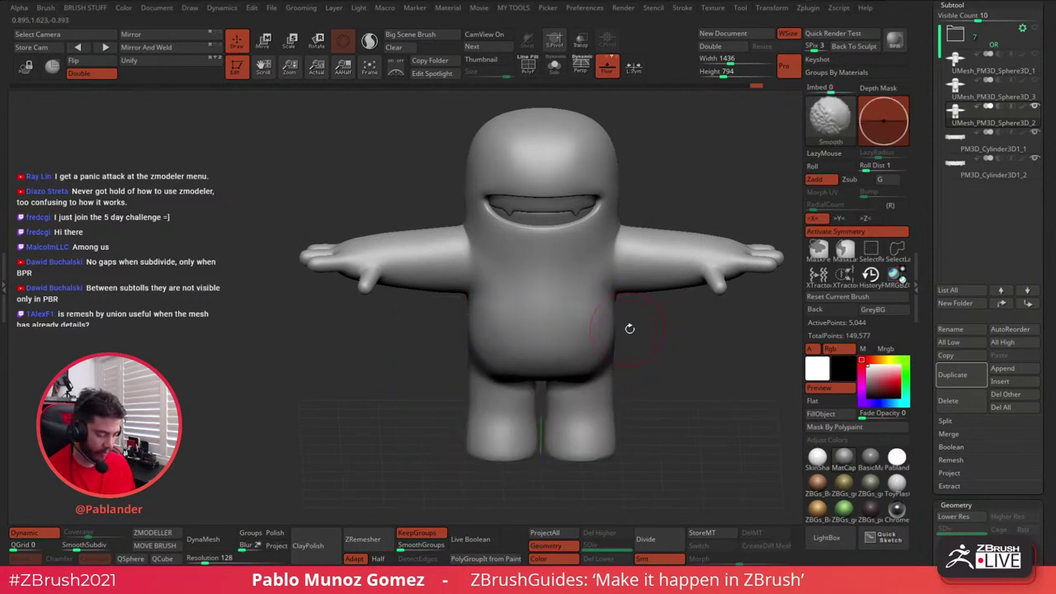
{"action": "right_click_drag", "start_coordinate": [639, 313], "coordinate": [606, 337]}
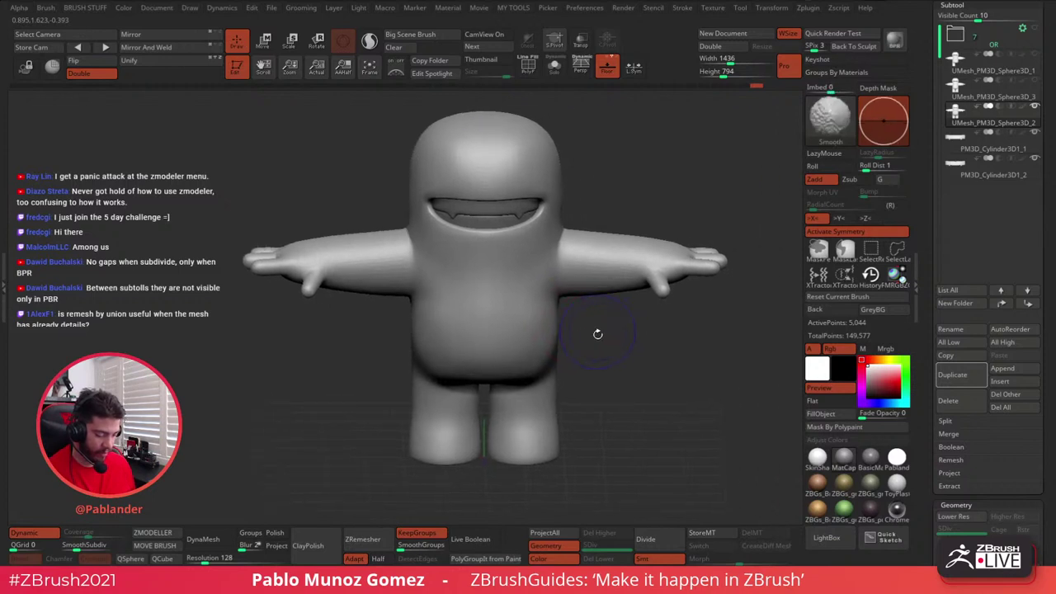
{"action": "left_click_drag", "start_coordinate": [599, 317], "coordinate": [553, 308], "text": "shift"}
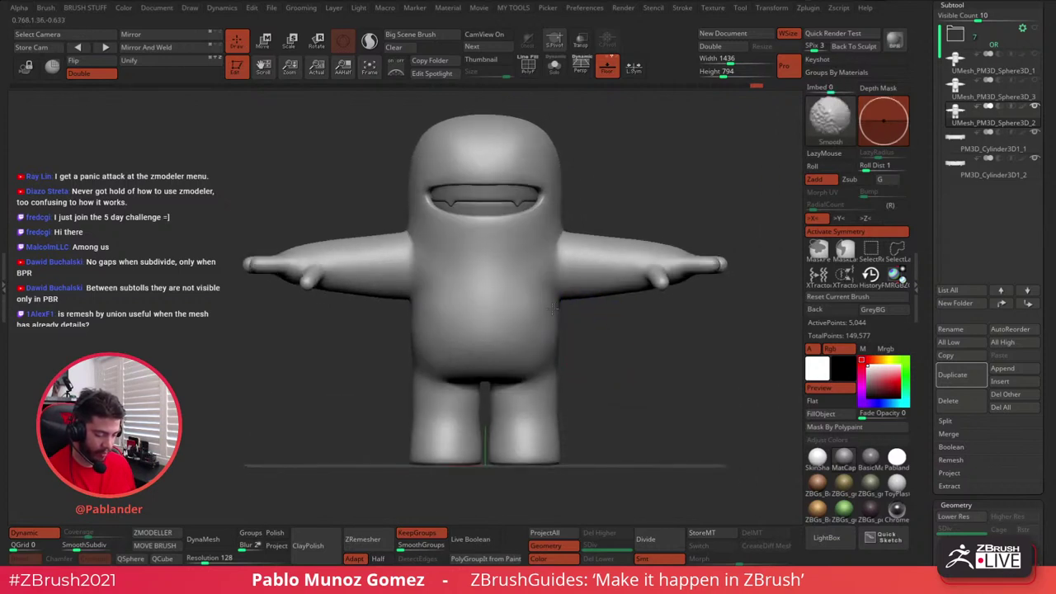
{"action": "right_click_drag", "start_coordinate": [628, 361], "coordinate": [621, 358]}
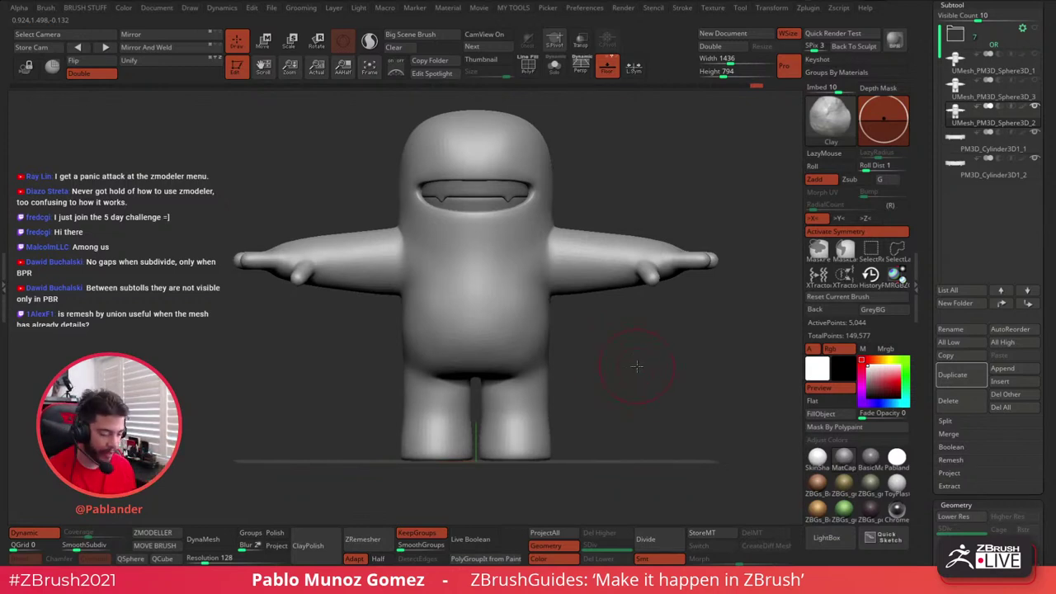
{"action": "right_click_drag", "start_coordinate": [637, 366], "coordinate": [627, 386], "text": "alt"}
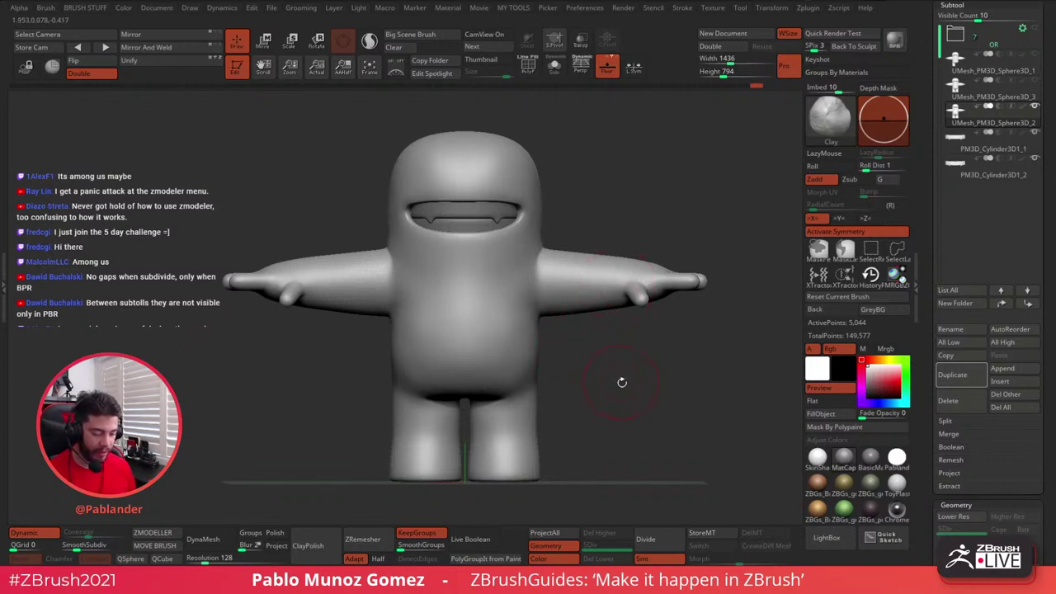
{"action": "left_click_drag", "start_coordinate": [620, 384], "coordinate": [630, 363]}
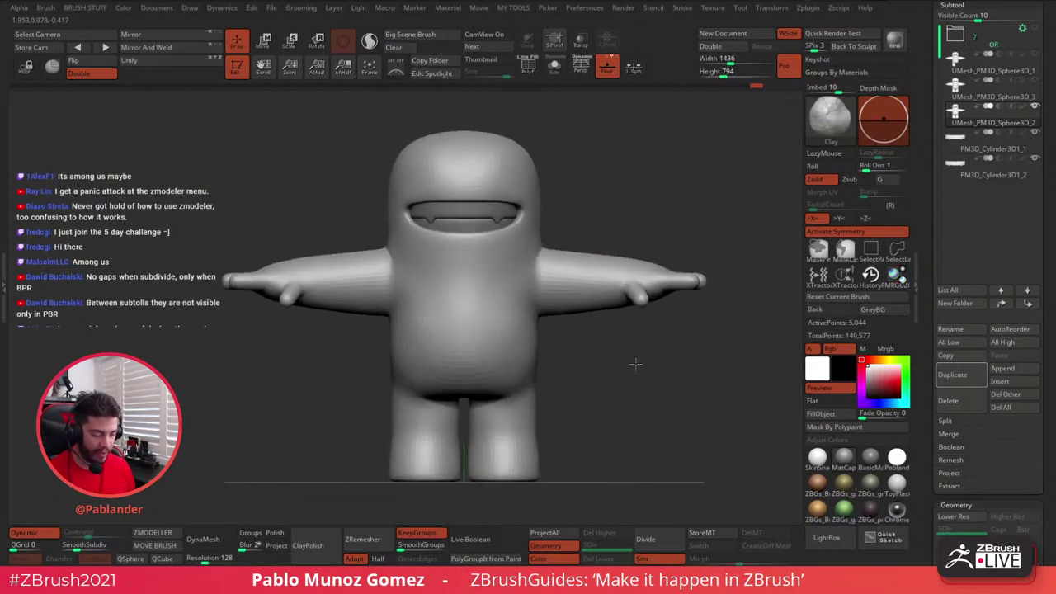
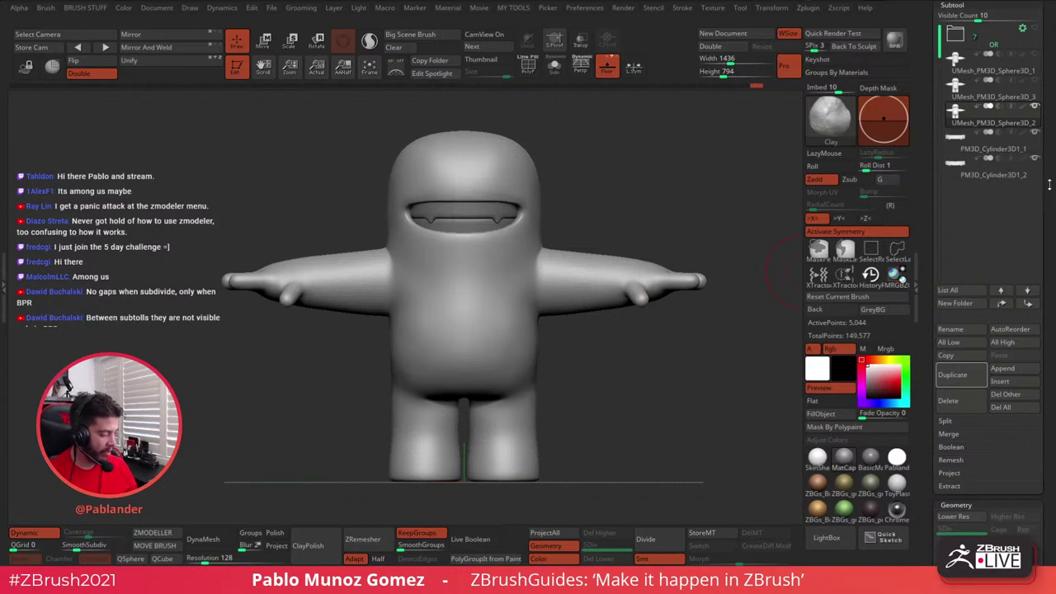
- Append a Sphere3D_1 mesh as a new subtool of the character
{"action": "left_click_drag", "start_coordinate": [1050, 184], "coordinate": [1049, 198]}
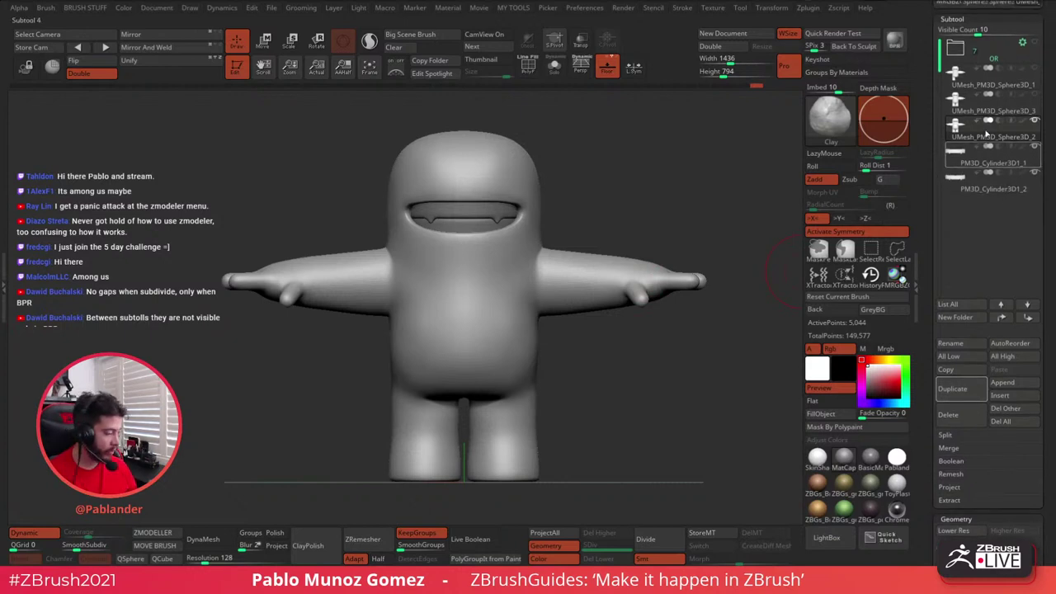
{"action": "left_click", "coordinate": [1020, 383]}
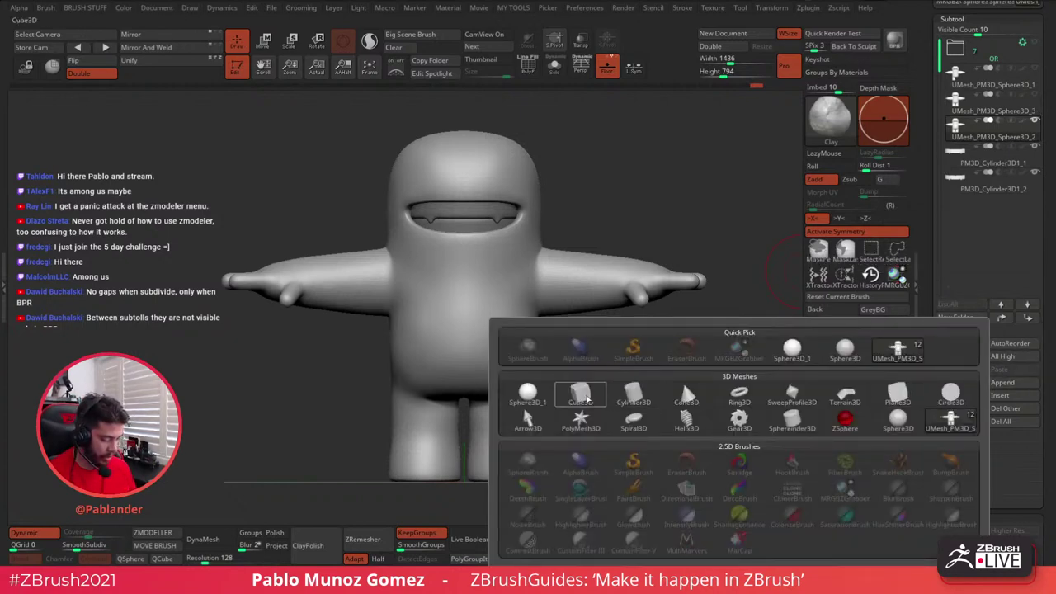
{"action": "left_click", "coordinate": [528, 394]}
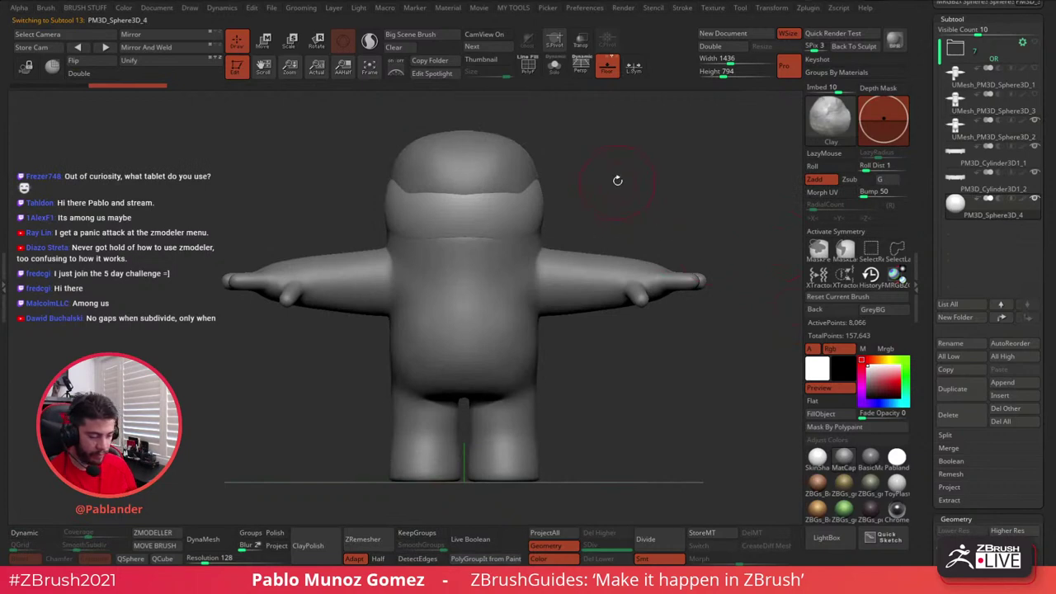
- Shrink the new sphere and place it as an eye on the front of the face, above one side of the mouth
{"action": "left_click_drag", "start_coordinate": [615, 179], "coordinate": [361, 99]}
{"action": "key", "text": "w"}
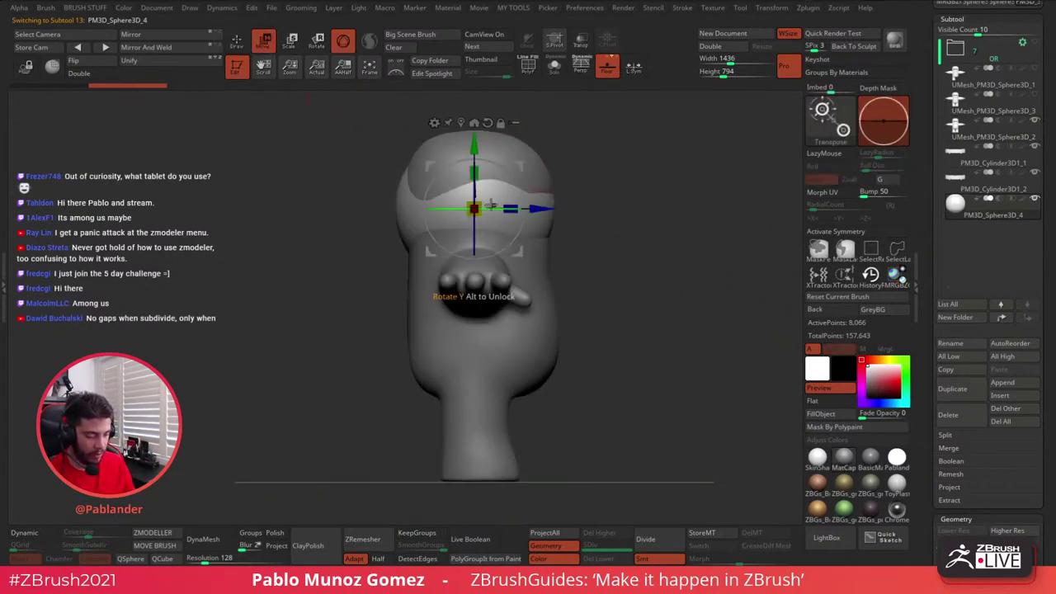
{"action": "left_click_drag", "start_coordinate": [490, 196], "coordinate": [573, 183]}
{"action": "left_click_drag", "start_coordinate": [598, 148], "coordinate": [584, 187]}
{"action": "left_click_drag", "start_coordinate": [640, 226], "coordinate": [602, 222]}
{"action": "right_click_drag", "start_coordinate": [646, 185], "coordinate": [627, 220], "text": "ctrl"}
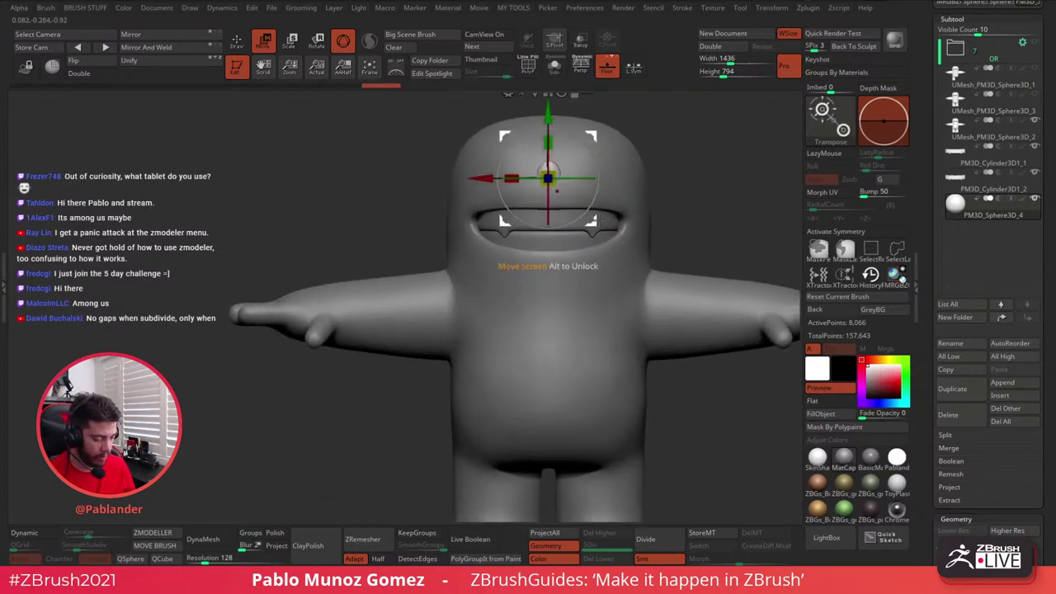
{"action": "left_click_drag", "start_coordinate": [591, 220], "coordinate": [538, 215]}
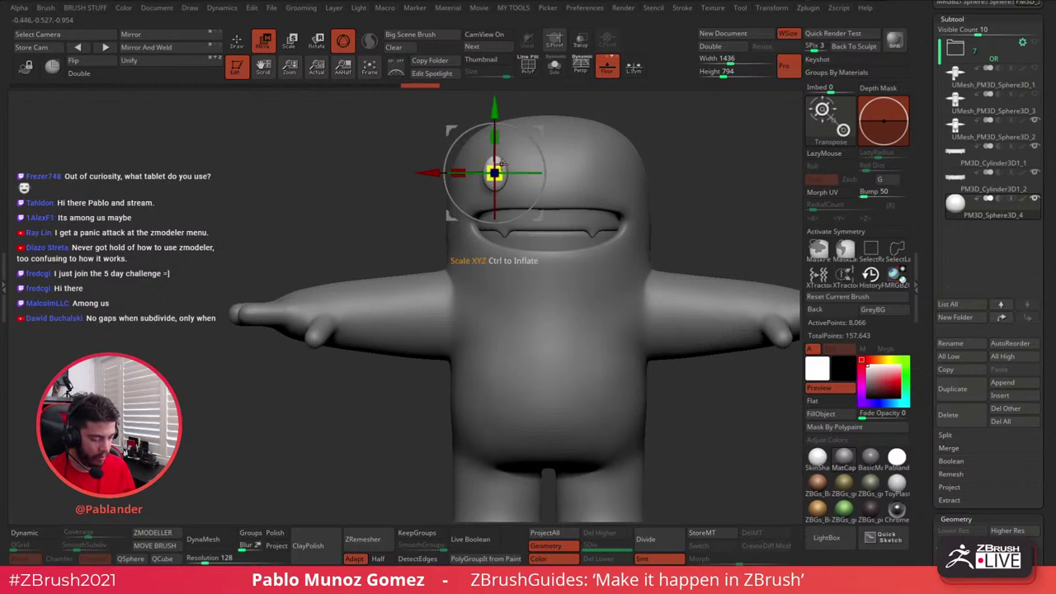
{"action": "left_click_drag", "start_coordinate": [503, 173], "coordinate": [495, 172]}
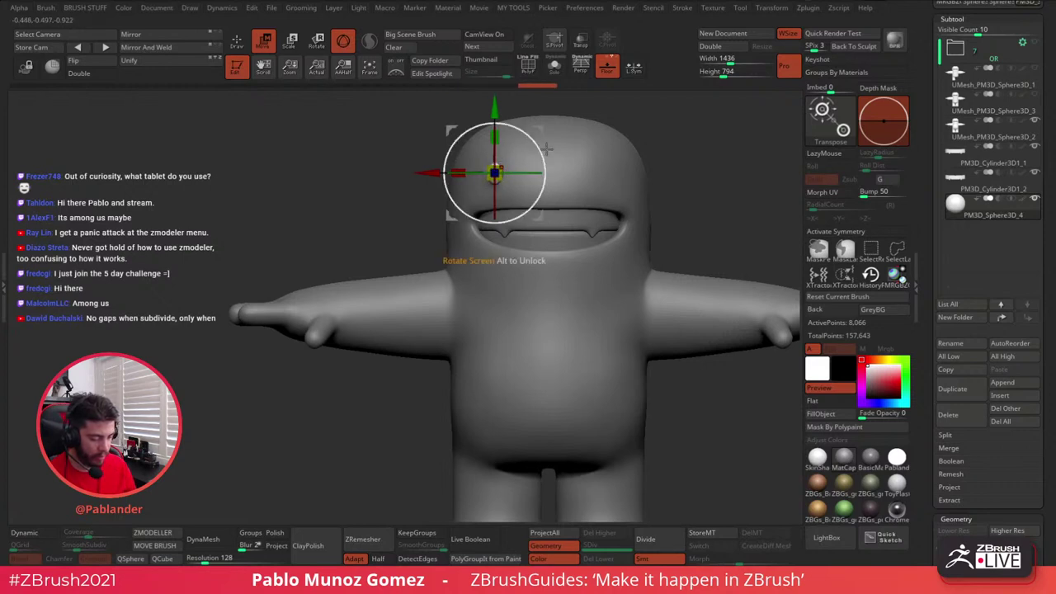
- Isolate the eye in Solo mode and thicken it from front to back
{"action": "right_click_drag", "start_coordinate": [547, 162], "coordinate": [517, 296], "text": "ctrl"}
{"action": "key", "text": "shift+alt+s"}
{"action": "right_click_drag", "start_coordinate": [519, 216], "coordinate": [620, 217], "text": "ctrl"}
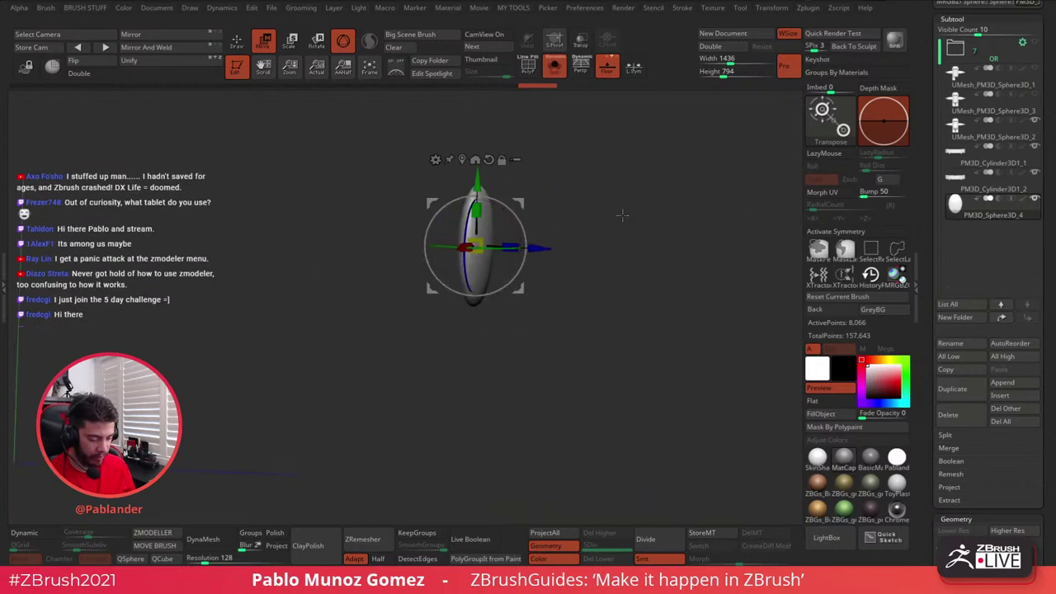
{"action": "left_click_drag", "start_coordinate": [512, 242], "coordinate": [529, 243]}
- Apply the Taper deformer to the eye, widening its upper and lower ends into a rounded capsule, and accept it
{"action": "left_click", "coordinate": [435, 160]}
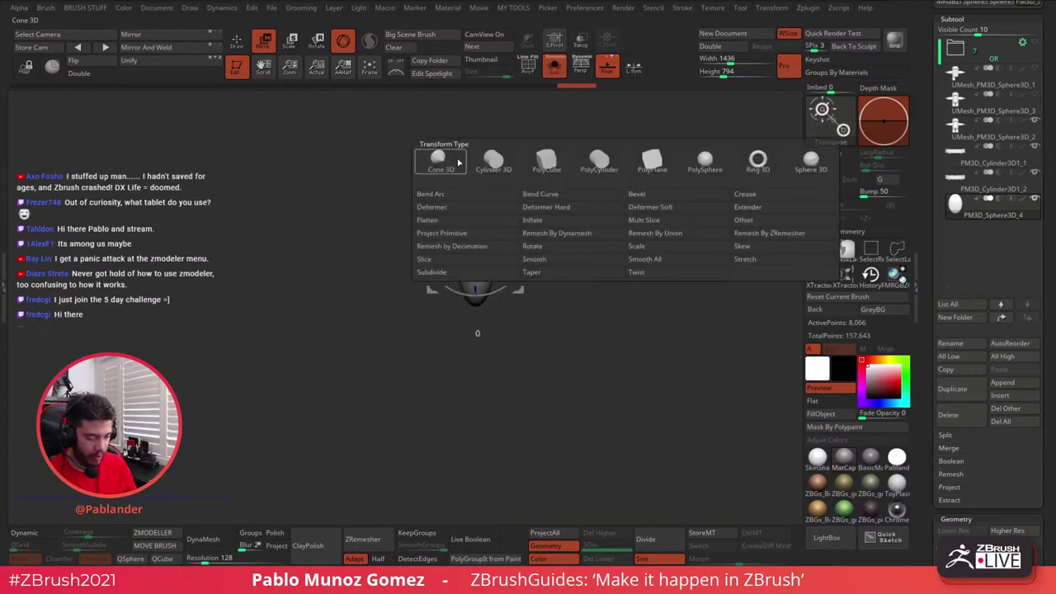
{"action": "left_click", "coordinate": [577, 274]}
{"action": "right_click_drag", "start_coordinate": [602, 287], "coordinate": [558, 294], "text": "shift"}
{"action": "left_click_drag", "start_coordinate": [476, 174], "coordinate": [477, 159]}
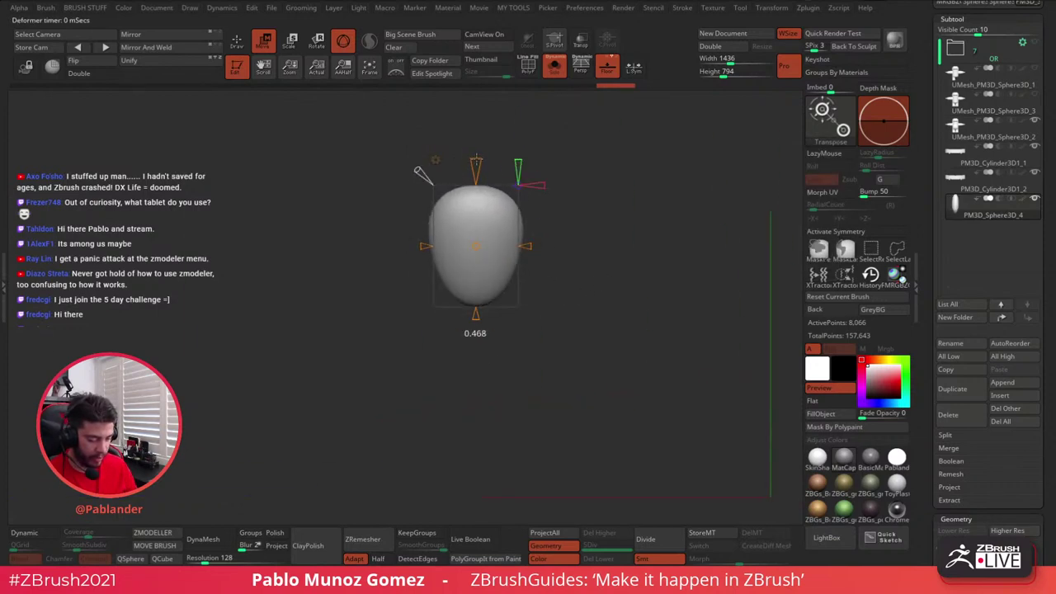
{"action": "left_click_drag", "start_coordinate": [475, 315], "coordinate": [474, 302]}
{"action": "left_click_drag", "start_coordinate": [476, 165], "coordinate": [416, 160]}
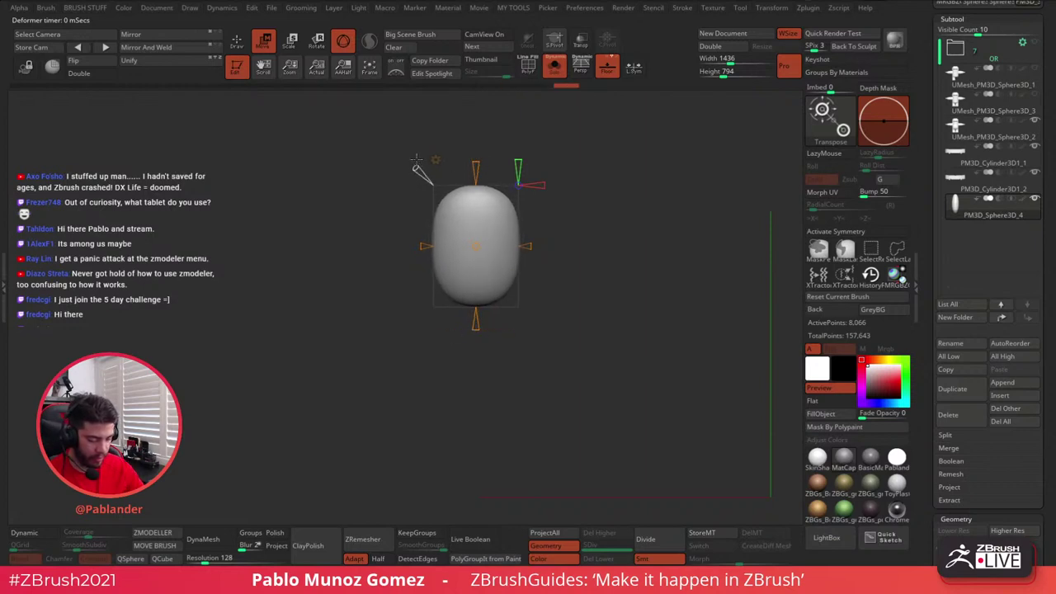
{"action": "left_click_drag", "start_coordinate": [555, 177], "coordinate": [633, 180], "text": "shift"}
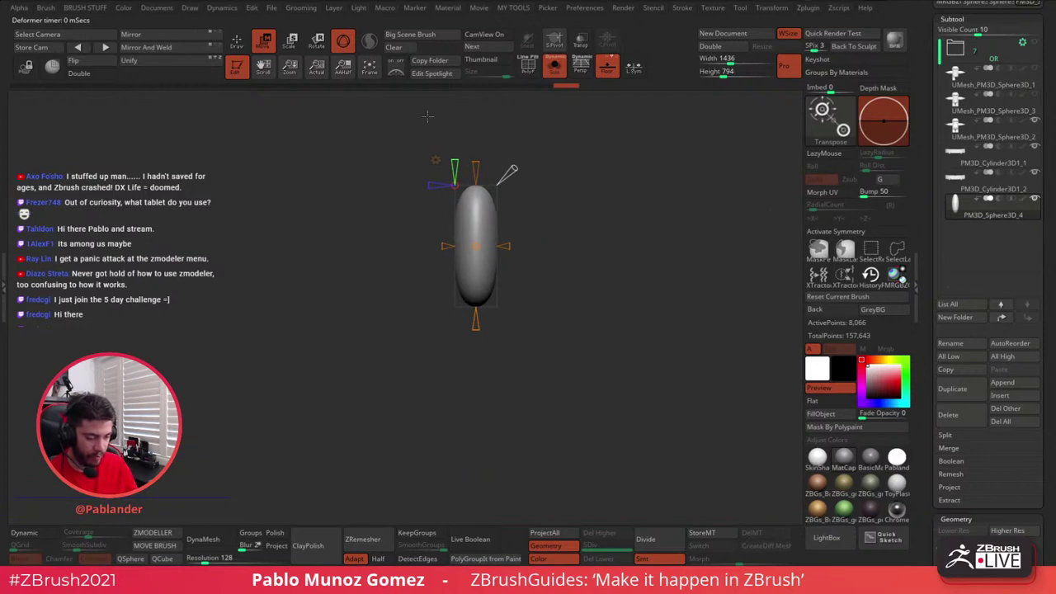
{"action": "left_click", "coordinate": [435, 160]}
{"action": "left_click", "coordinate": [627, 160]}
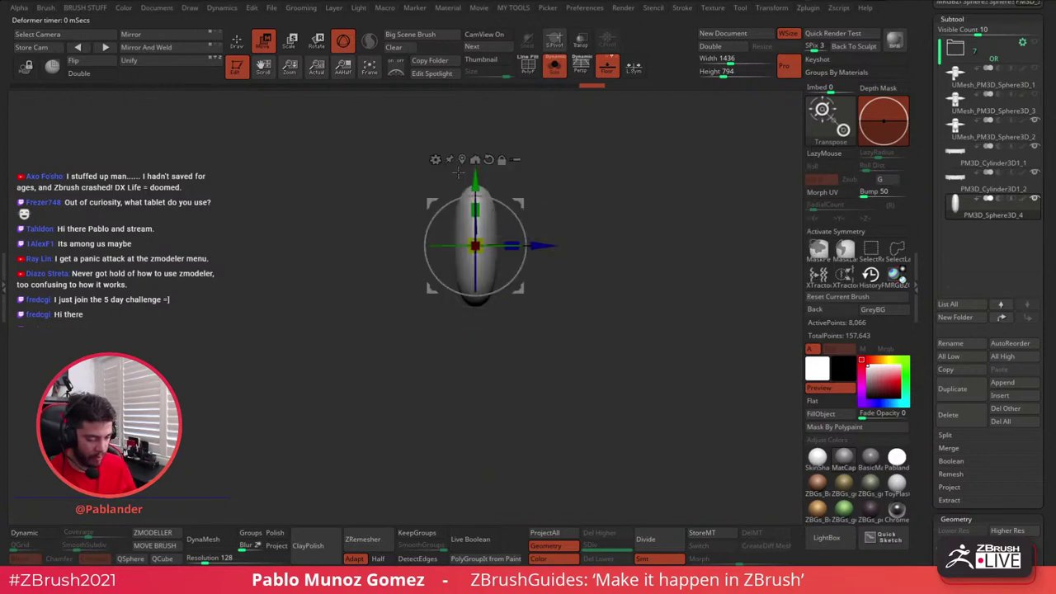
- Bend the eye slightly with the Bend Arc deformer to curve it, and accept the deformation
{"action": "left_click", "coordinate": [435, 160]}
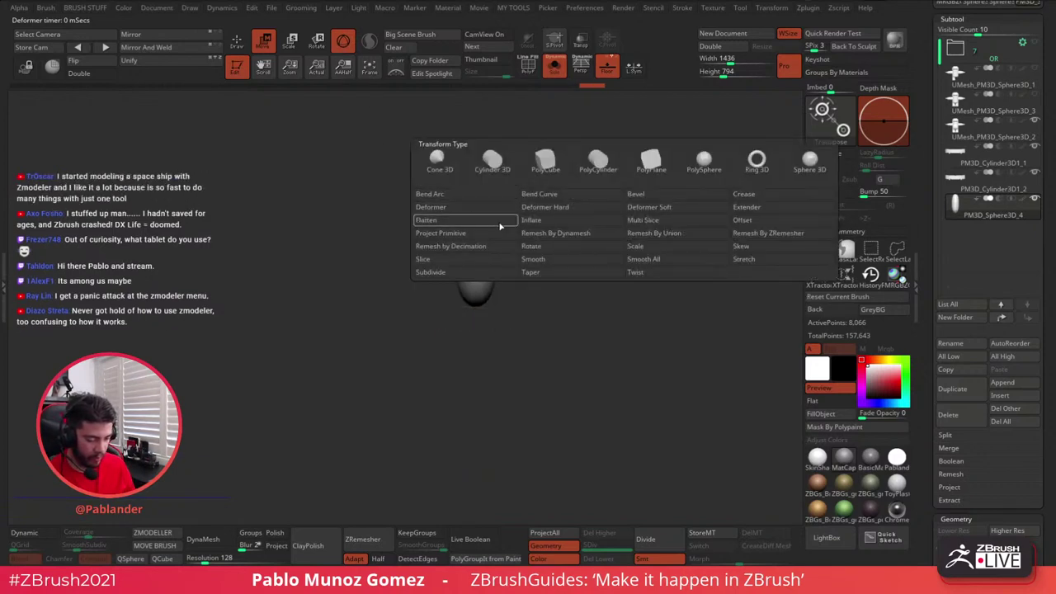
{"action": "left_click", "coordinate": [462, 195]}
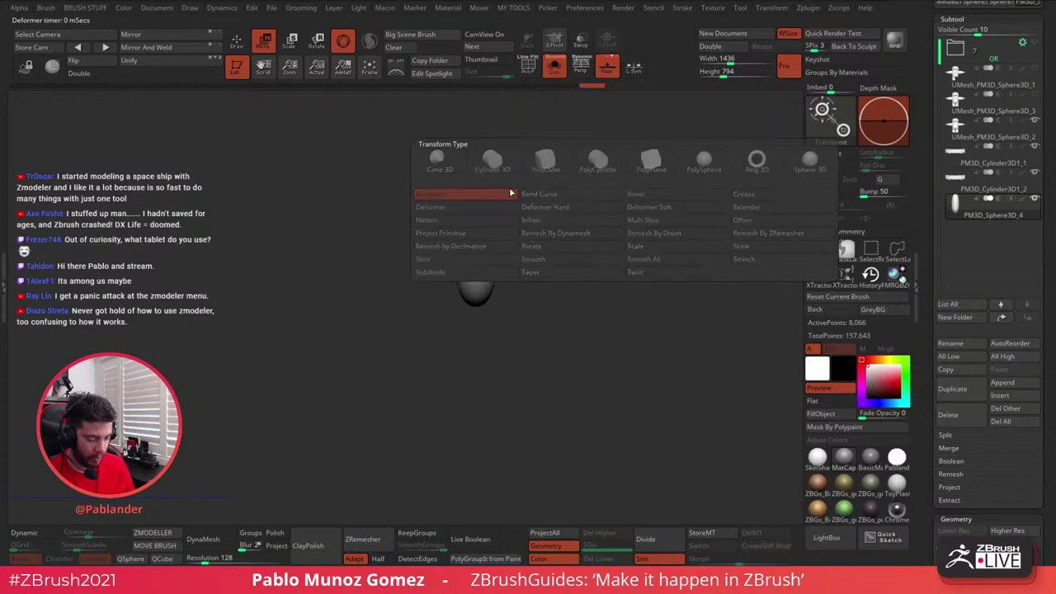
{"action": "left_click_drag", "start_coordinate": [503, 248], "coordinate": [473, 247]}
{"action": "left_click_drag", "start_coordinate": [578, 183], "coordinate": [570, 305], "text": "shift"}
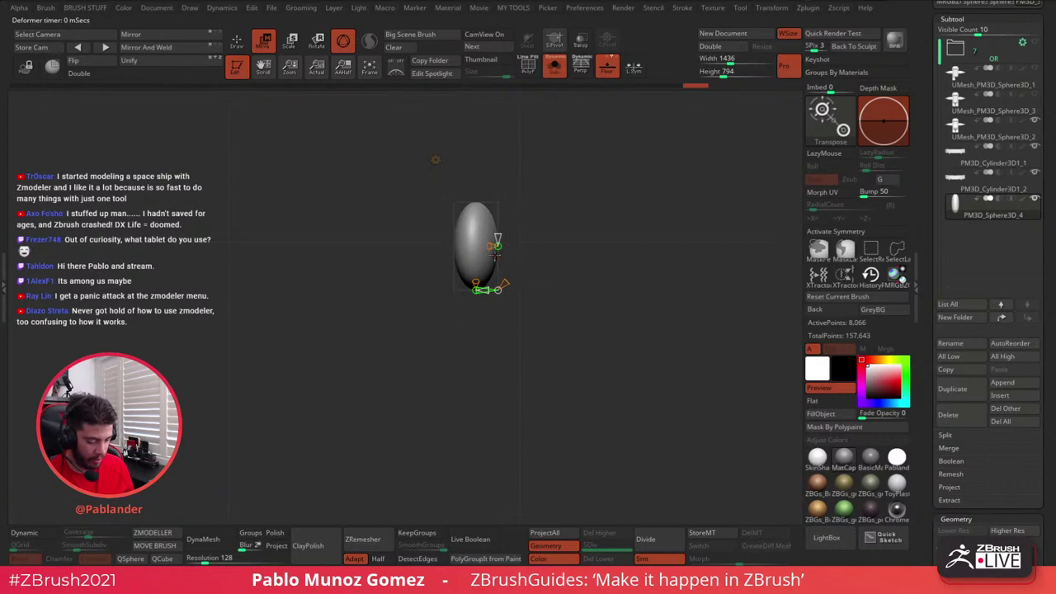
{"action": "left_click_drag", "start_coordinate": [496, 245], "coordinate": [475, 249]}
{"action": "left_click", "coordinate": [437, 161]}
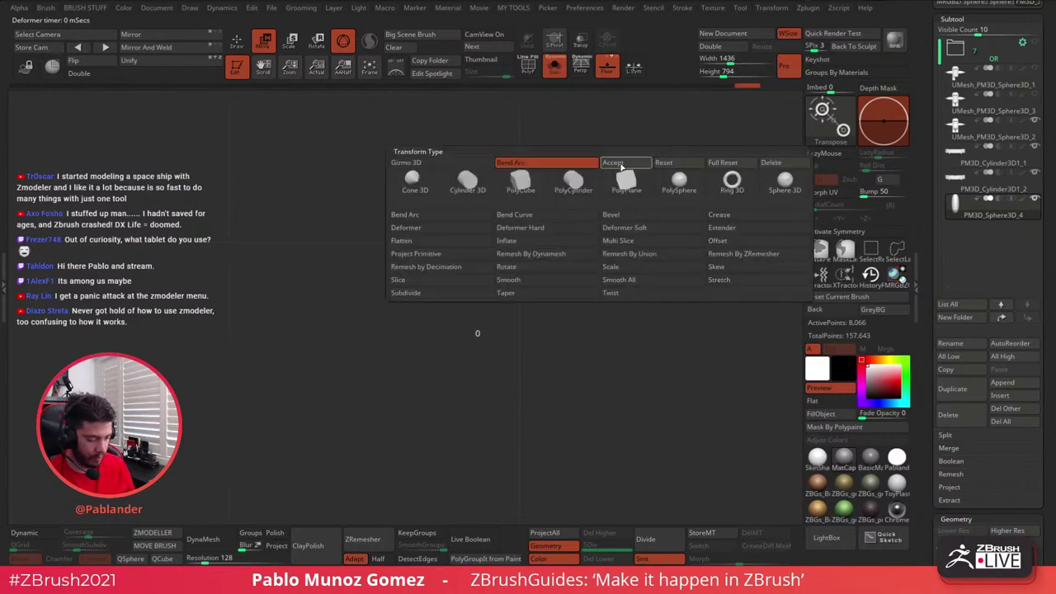
{"action": "left_click", "coordinate": [618, 163]}
- Leave Solo mode and apply Mirror And Weld to the eye to create a matching one on the other side of the face
{"action": "left_click_drag", "start_coordinate": [608, 294], "coordinate": [588, 232]}
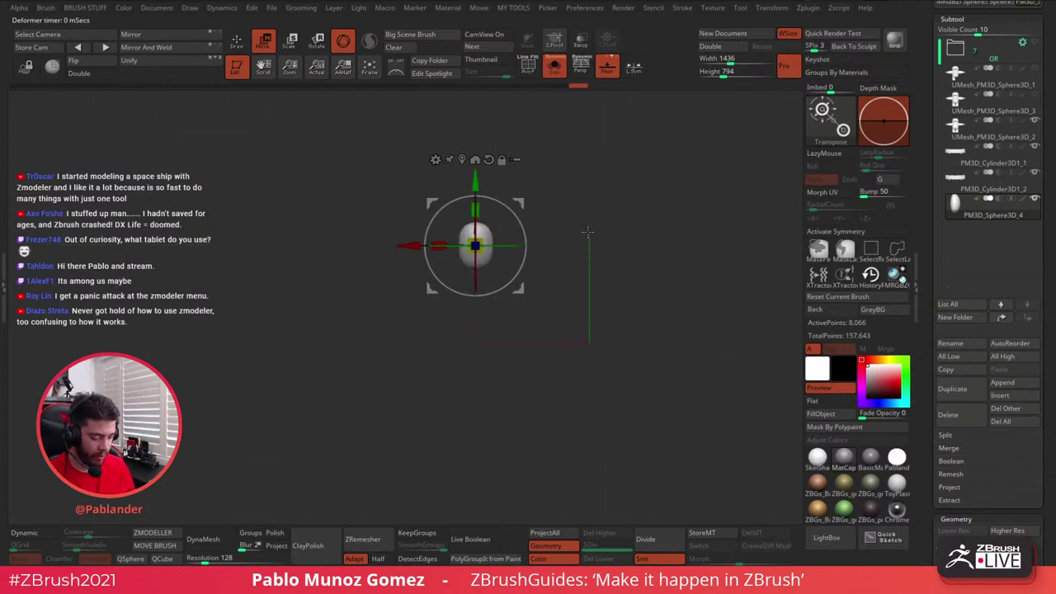
{"action": "left_click", "coordinate": [555, 66]}
{"action": "left_click_drag", "start_coordinate": [520, 200], "coordinate": [531, 216]}
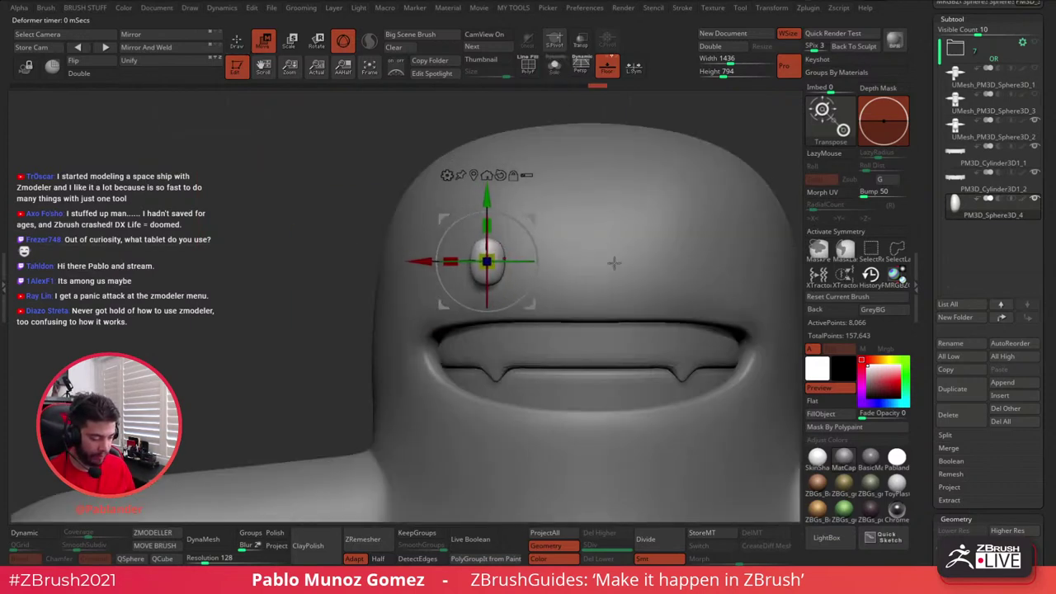
{"action": "right_click_drag", "start_coordinate": [658, 310], "coordinate": [604, 295], "text": "alt"}
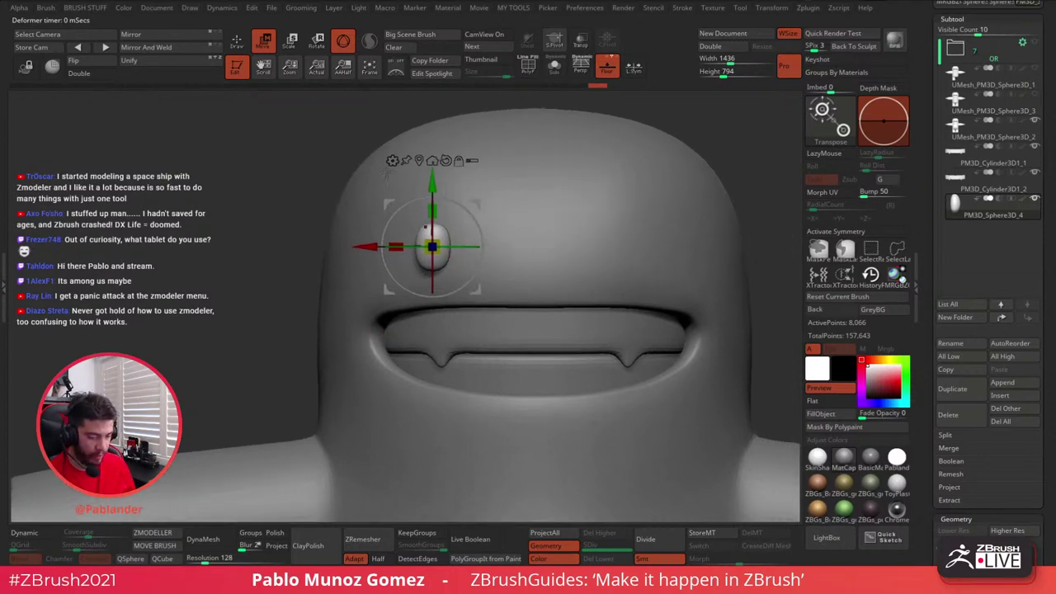
{"action": "left_click", "coordinate": [147, 47]}
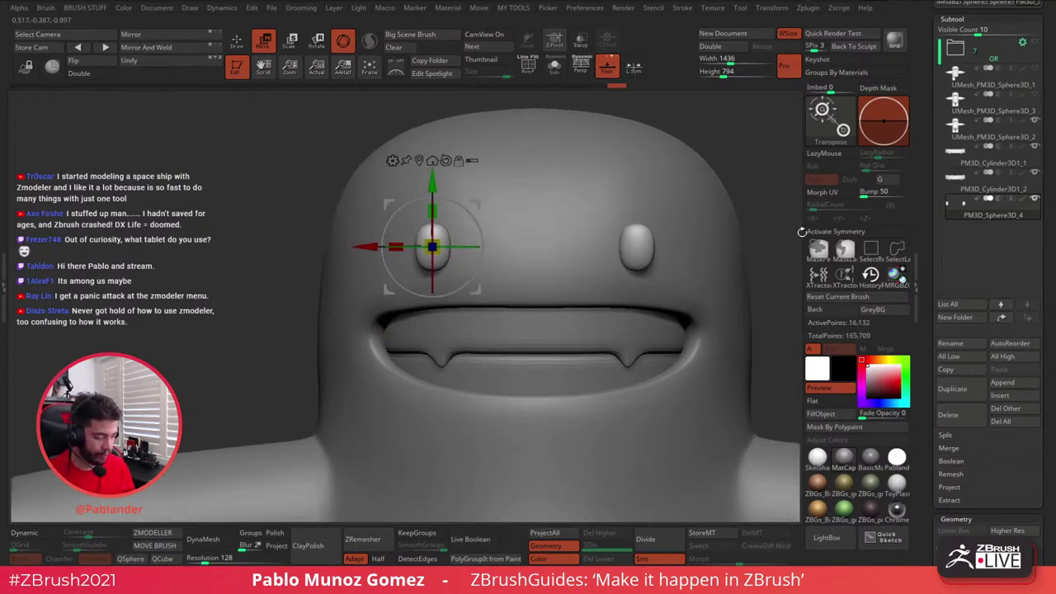
- Activate X symmetry and local symmetry for the pair of eyes, with the gizmo centred on one eye
{"action": "left_click", "coordinate": [834, 232]}
{"action": "left_click", "coordinate": [637, 246]}
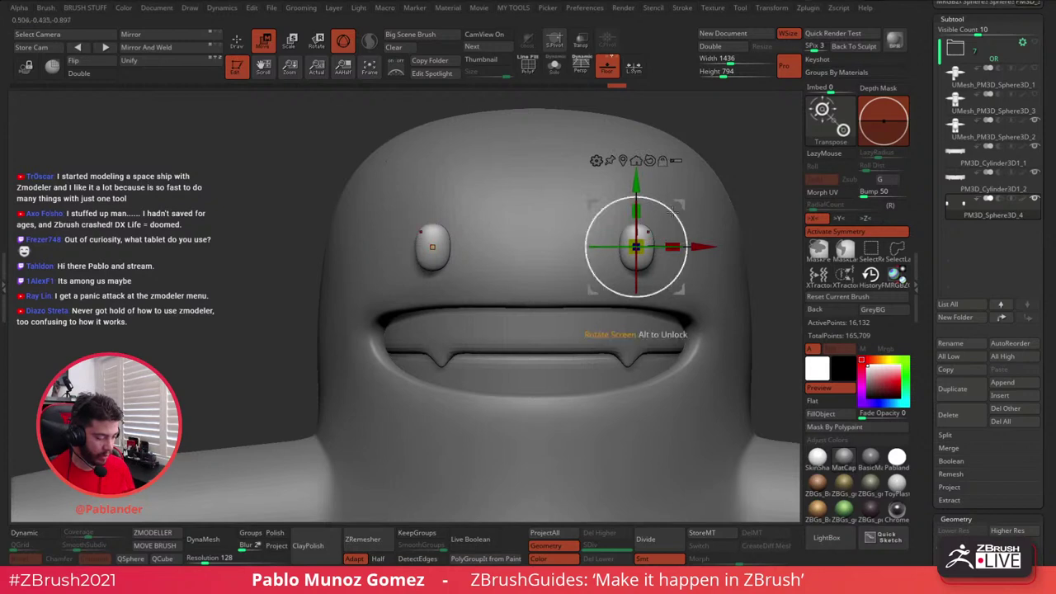
{"action": "left_click", "coordinate": [634, 66]}
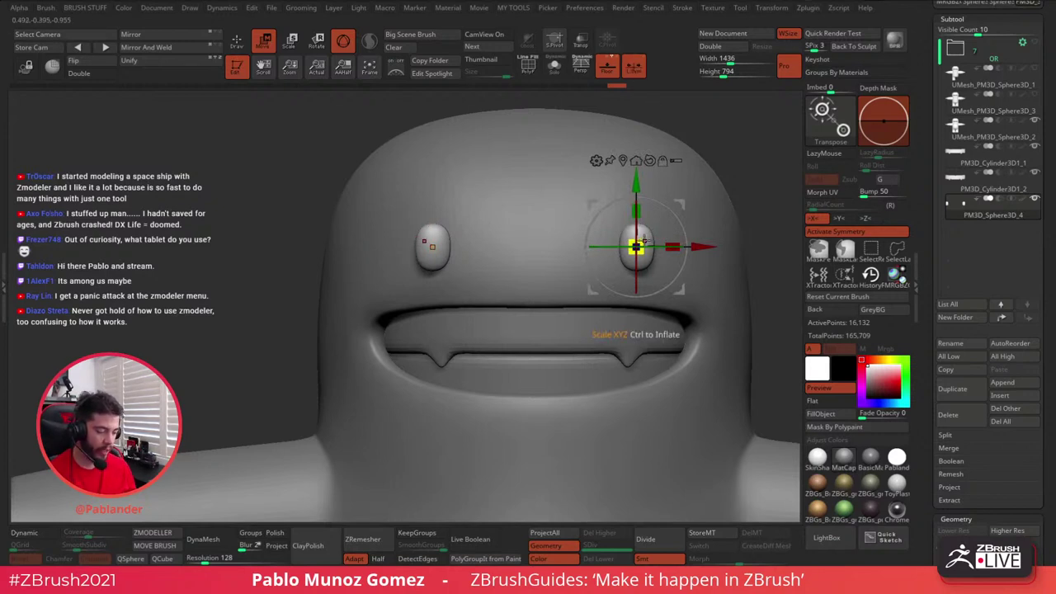
- Turn off local symmetry, try scaling the pair of eyes with the gizmo, and undo the change
{"action": "left_click", "coordinate": [637, 69]}
{"action": "left_click_drag", "start_coordinate": [696, 122], "coordinate": [655, 128], "text": "alt"}
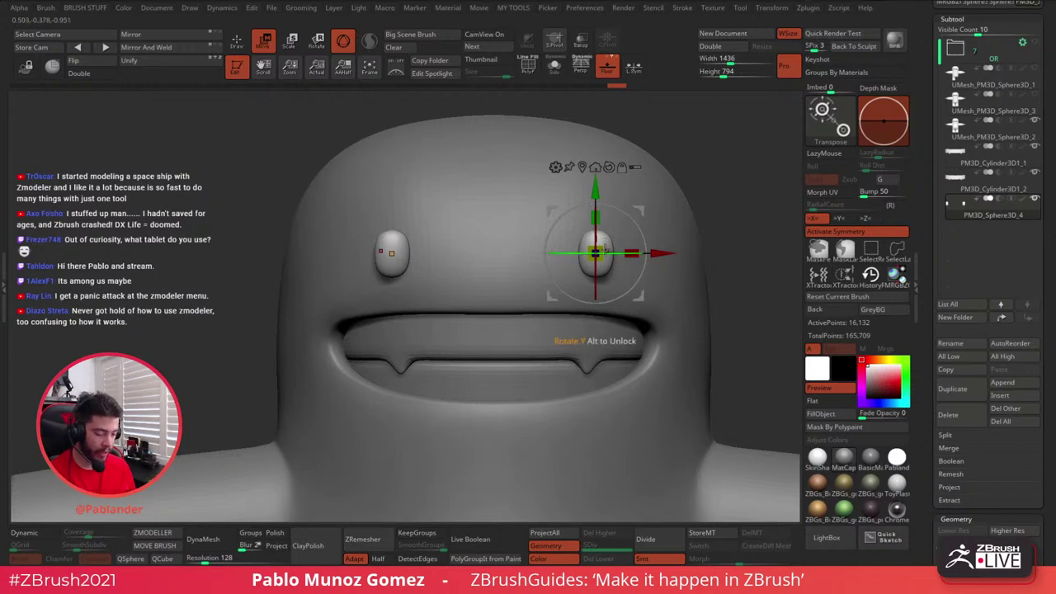
{"action": "left_click_drag", "start_coordinate": [596, 254], "coordinate": [615, 237]}
{"action": "key", "text": "ctrl+z"}
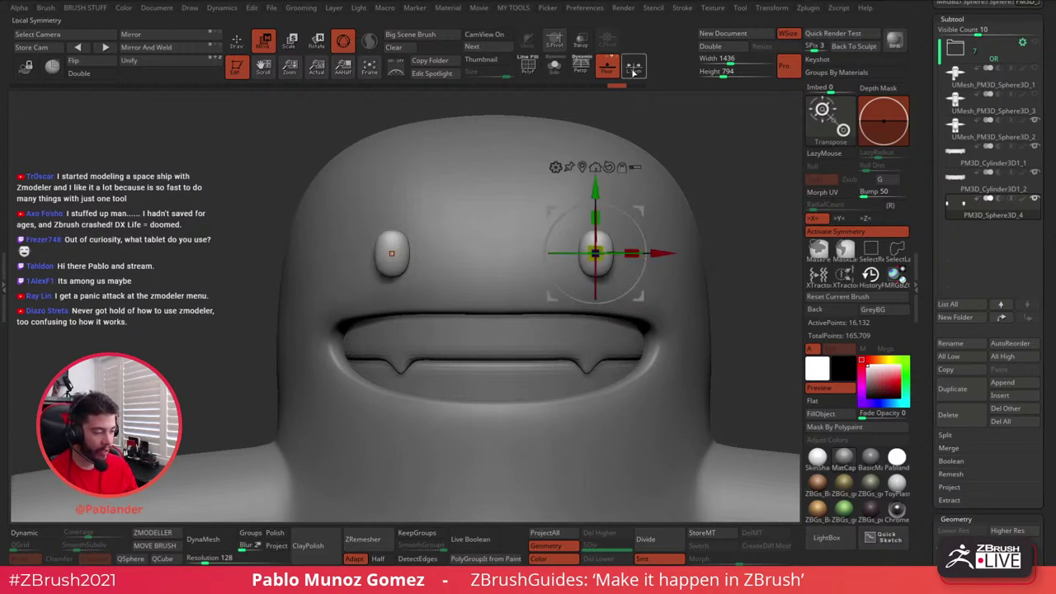
- Reactivate local symmetry and uniformly scale both eyes up by about 1.12 around their own centres
{"action": "left_click", "coordinate": [775, 10]}
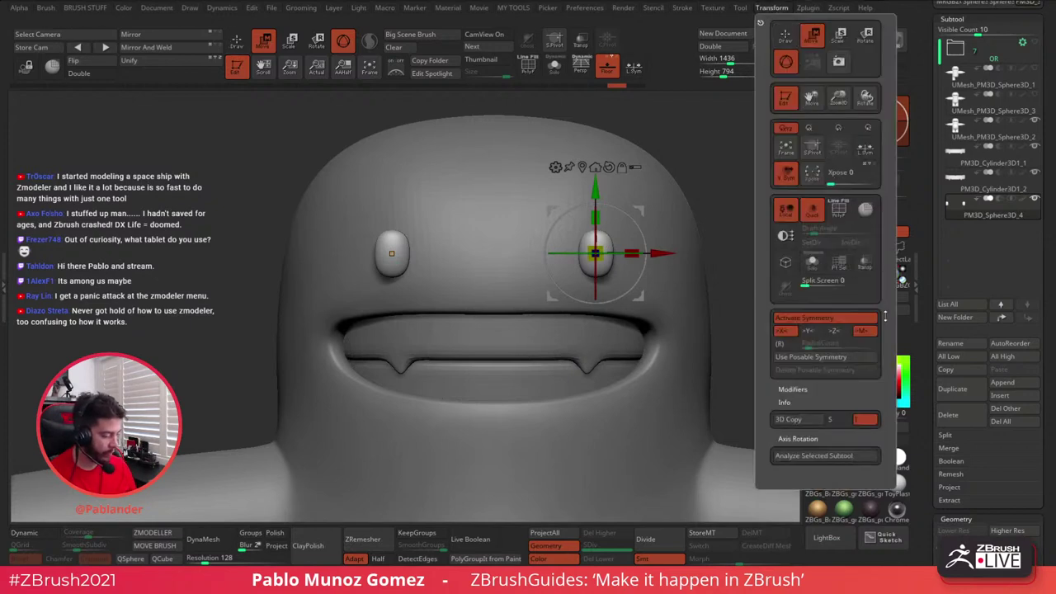
{"action": "left_click", "coordinate": [867, 150]}
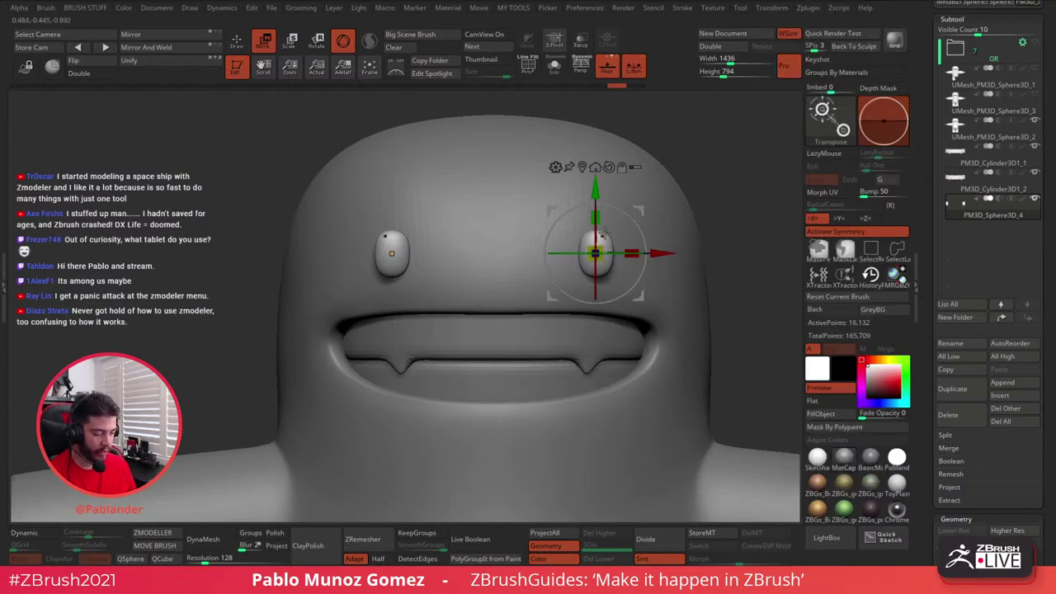
{"action": "left_click_drag", "start_coordinate": [603, 241], "coordinate": [611, 239]}
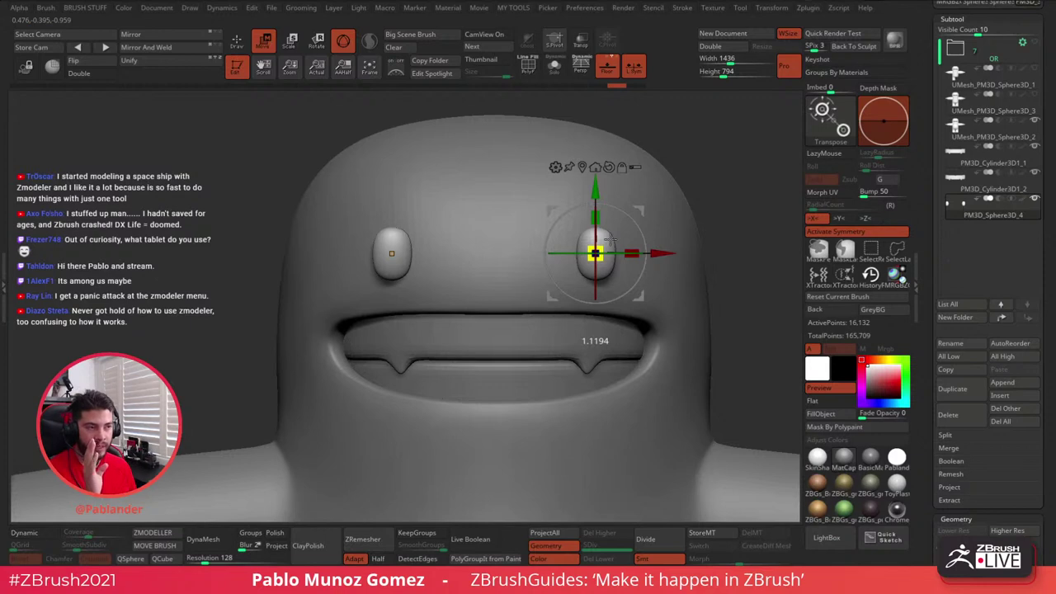
{"action": "left_click_drag", "start_coordinate": [611, 239], "coordinate": [600, 247]}
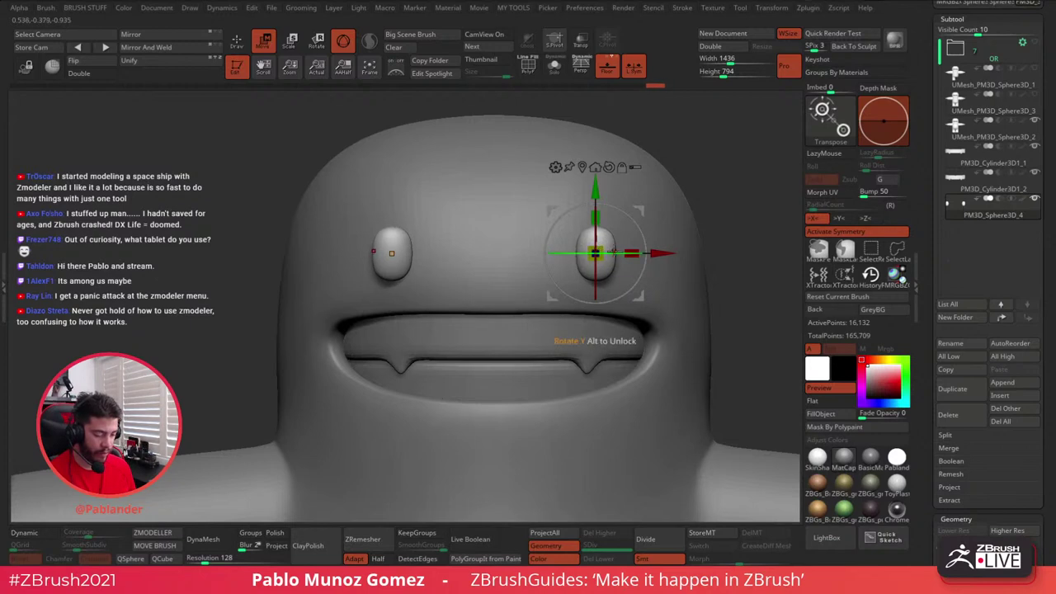
- Rotate both eyes slightly to follow the curvature of the head, checking their alignment from above and from the front
{"action": "left_click_drag", "start_coordinate": [728, 225], "coordinate": [726, 222]}
{"action": "left_click_drag", "start_coordinate": [696, 203], "coordinate": [648, 174], "text": "alt"}
{"action": "mouse_move", "coordinate": [611, 231]}
{"action": "left_mouse_down"}
{"action": "mouse_move", "coordinate": [591, 229]}
{"action": "mouse_move", "coordinate": [619, 223]}
{"action": "left_mouse_up"}
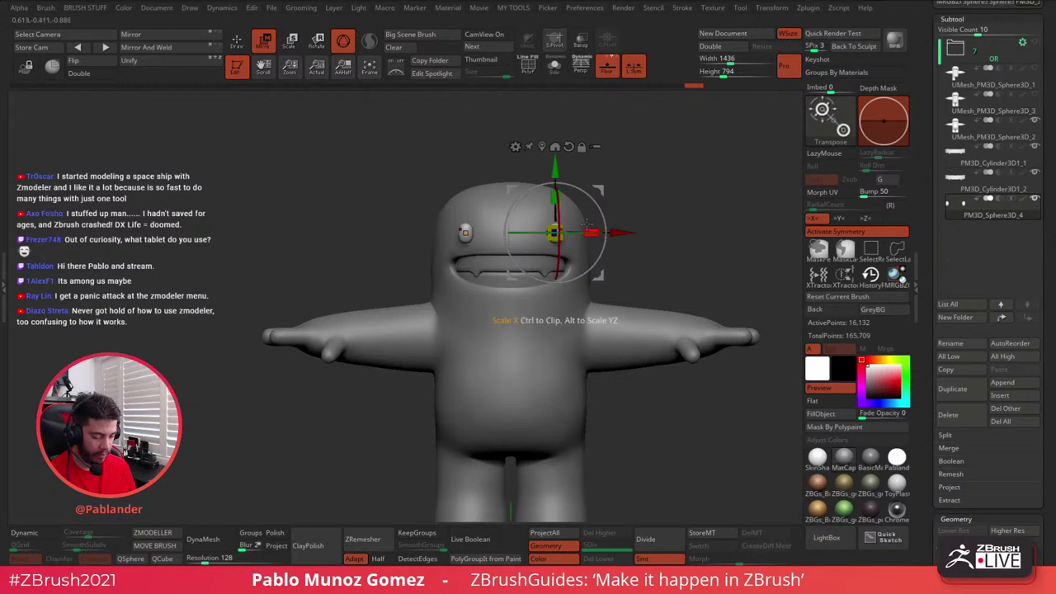
{"action": "mouse_move", "coordinate": [669, 179]}
{"action": "left_mouse_down"}
{"action": "mouse_move", "coordinate": [668, 269]}
{"action": "mouse_move", "coordinate": [611, 339]}
{"action": "left_mouse_up"}
{"action": "key", "text": "q"}
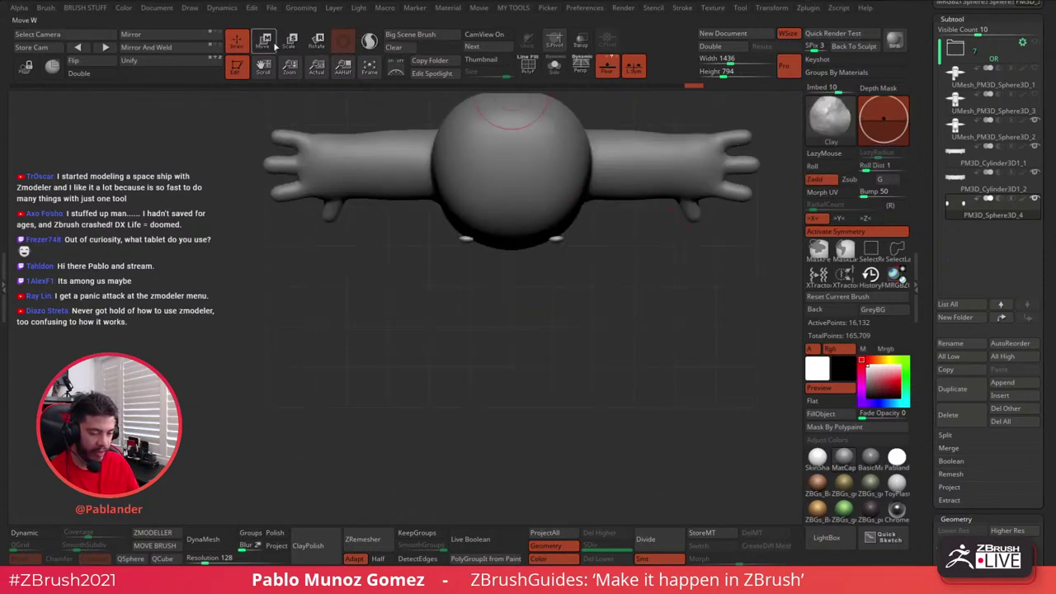
{"action": "left_click_drag", "start_coordinate": [557, 239], "coordinate": [575, 295]}
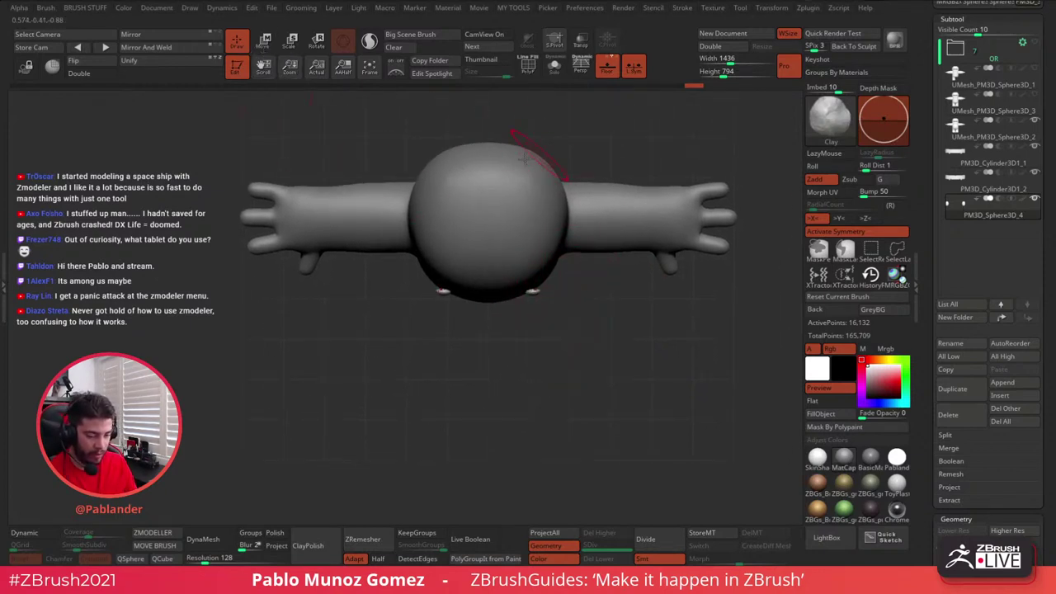
{"action": "key", "text": "w"}
{"action": "left_click_drag", "start_coordinate": [576, 334], "coordinate": [576, 342]}
{"action": "left_click_drag", "start_coordinate": [620, 405], "coordinate": [592, 191]}
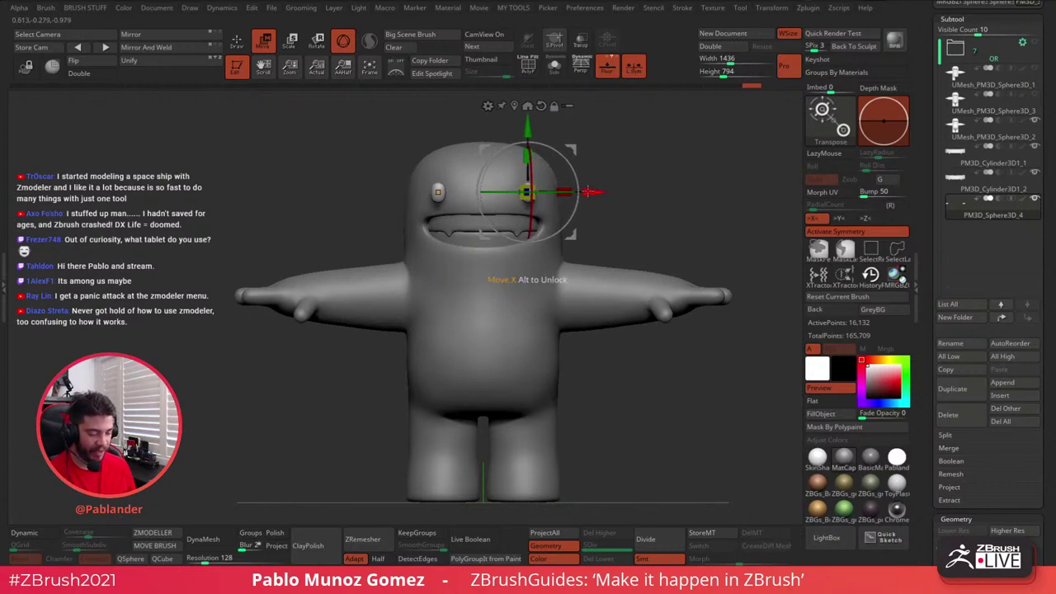
- Move both eyes along X so they sit moderately closer together above the mouth
{"action": "left_click_drag", "start_coordinate": [591, 192], "coordinate": [573, 192]}
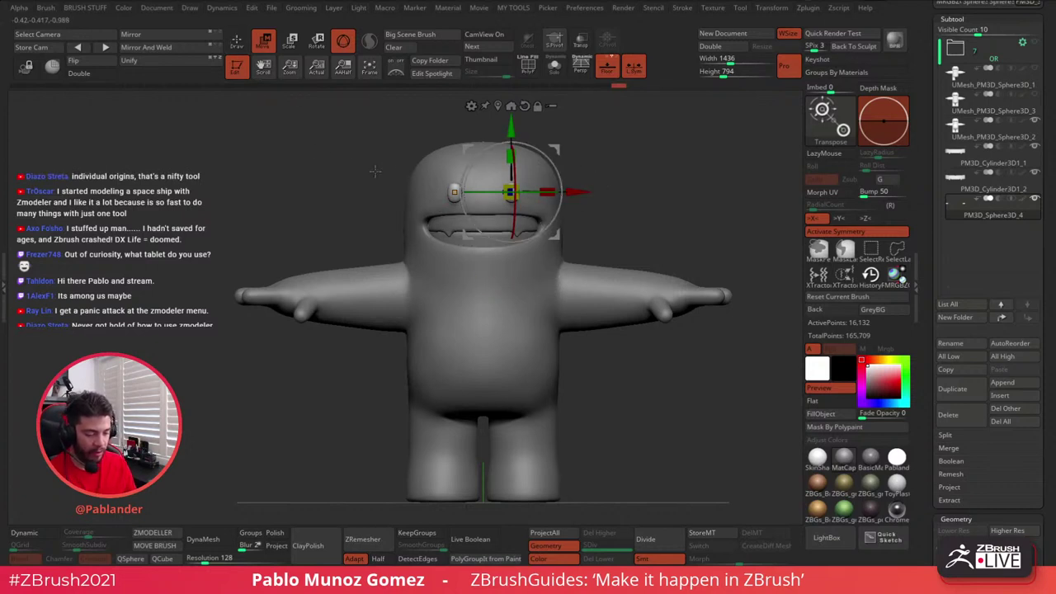
{"action": "left_click", "coordinate": [236, 40]}
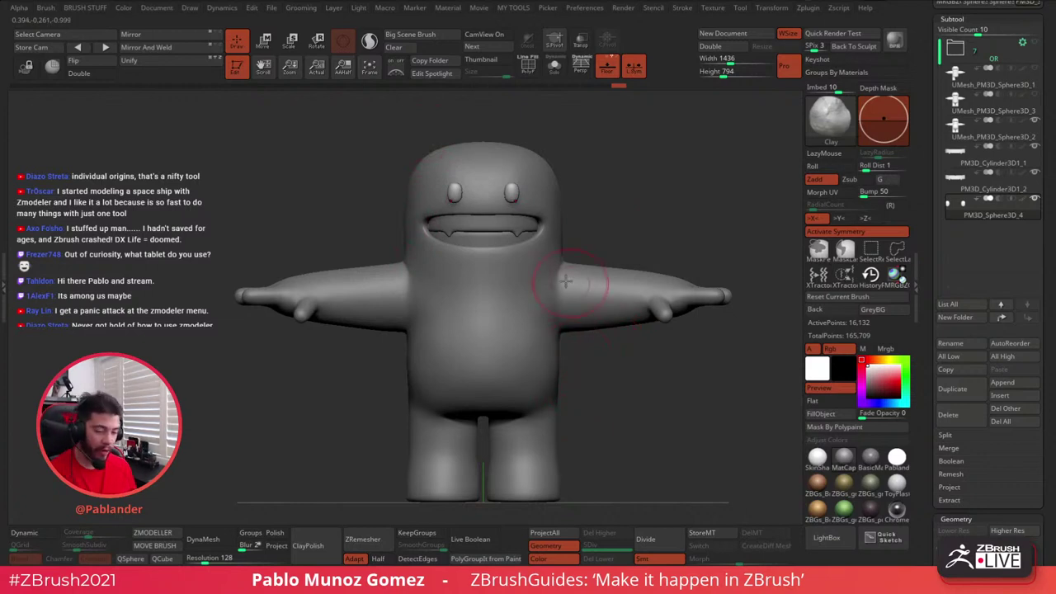
{"action": "key", "text": "w"}
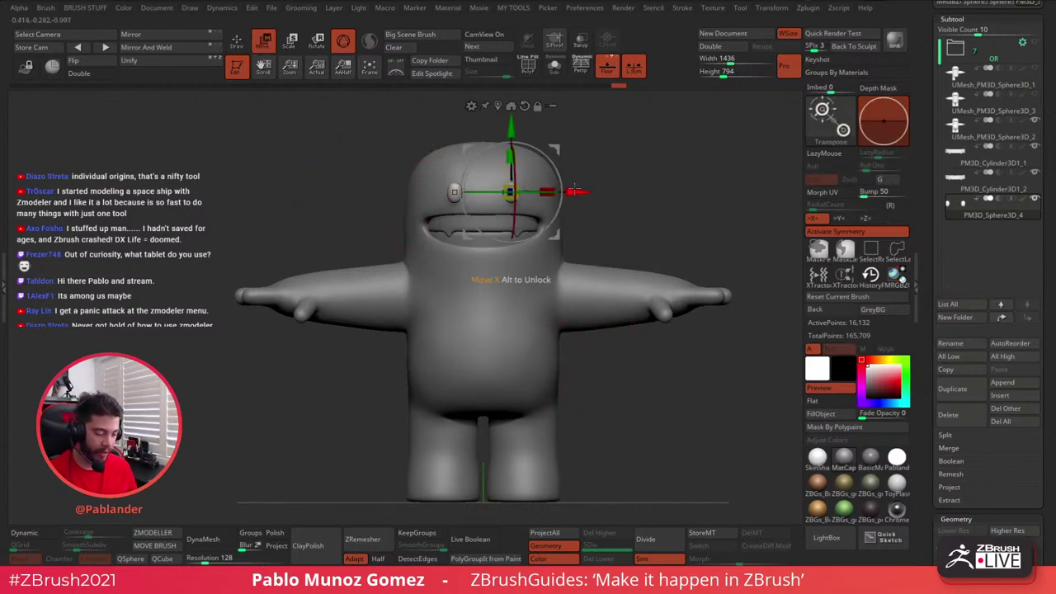
{"action": "left_click_drag", "start_coordinate": [575, 191], "coordinate": [604, 359]}
{"action": "left_click_drag", "start_coordinate": [513, 129], "coordinate": [504, 207]}
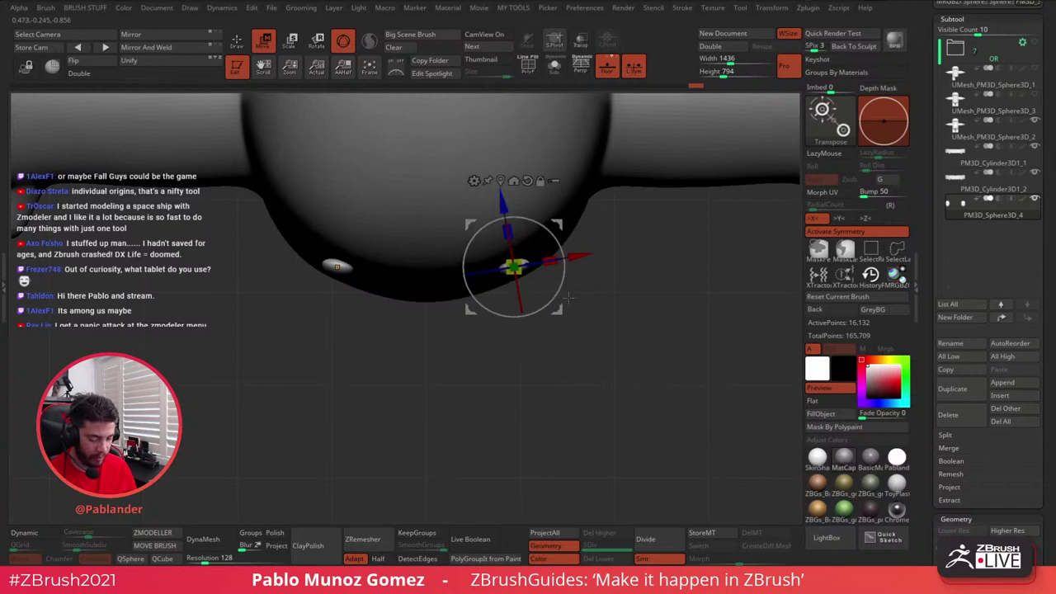
- Push both eyes slightly deeper into the head along Z and check the face from the front
{"action": "left_click_drag", "start_coordinate": [619, 338], "coordinate": [561, 286]}
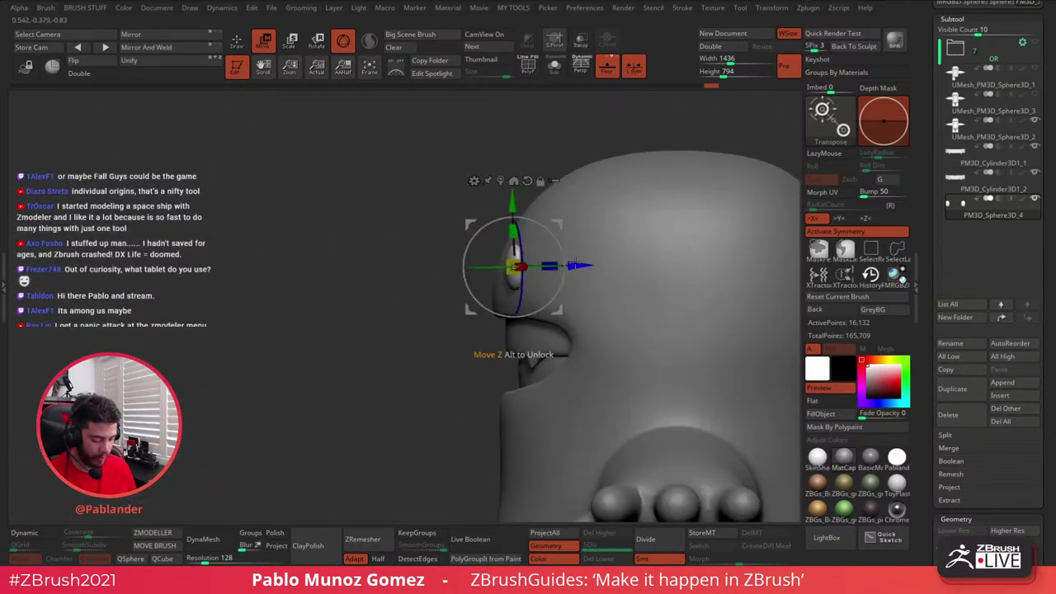
{"action": "left_click_drag", "start_coordinate": [577, 262], "coordinate": [568, 241]}
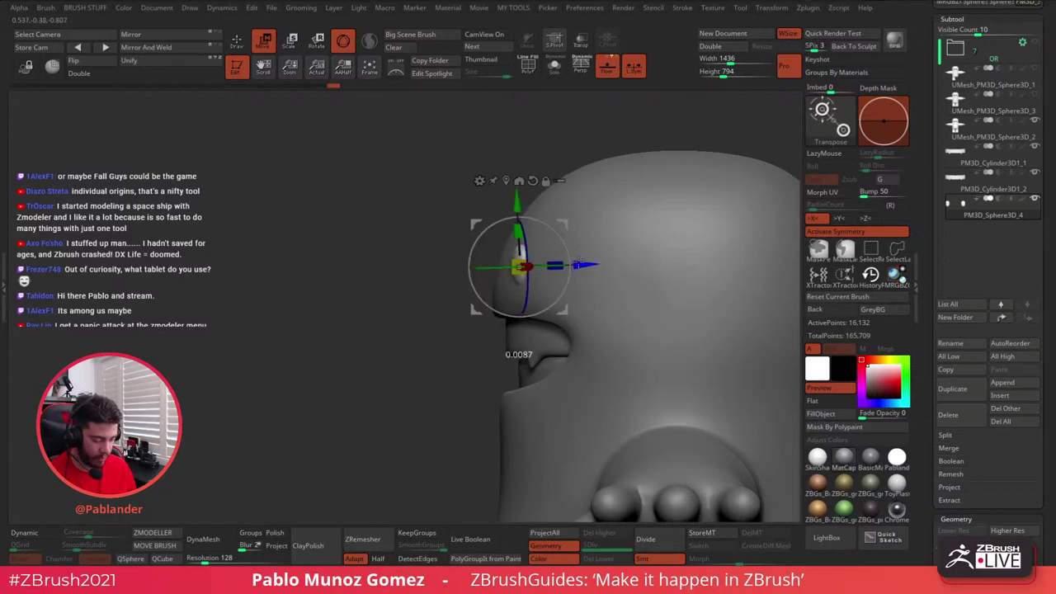
{"action": "key", "text": "q"}
{"action": "left_click_drag", "start_coordinate": [340, 214], "coordinate": [511, 334]}
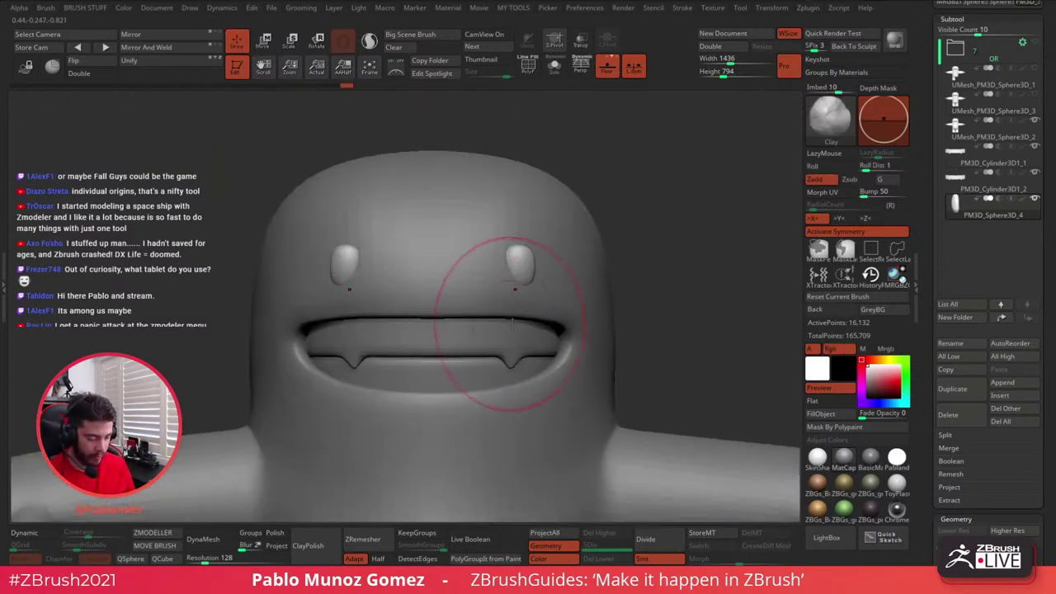
{"action": "mouse_move", "coordinate": [567, 308]}
{"action": "right_mouse_down", "text": "alt"}
{"action": "mouse_move", "coordinate": [585, 276]}
{"action": "mouse_move", "coordinate": [615, 258]}
{"action": "right_mouse_up", "text": "alt"}
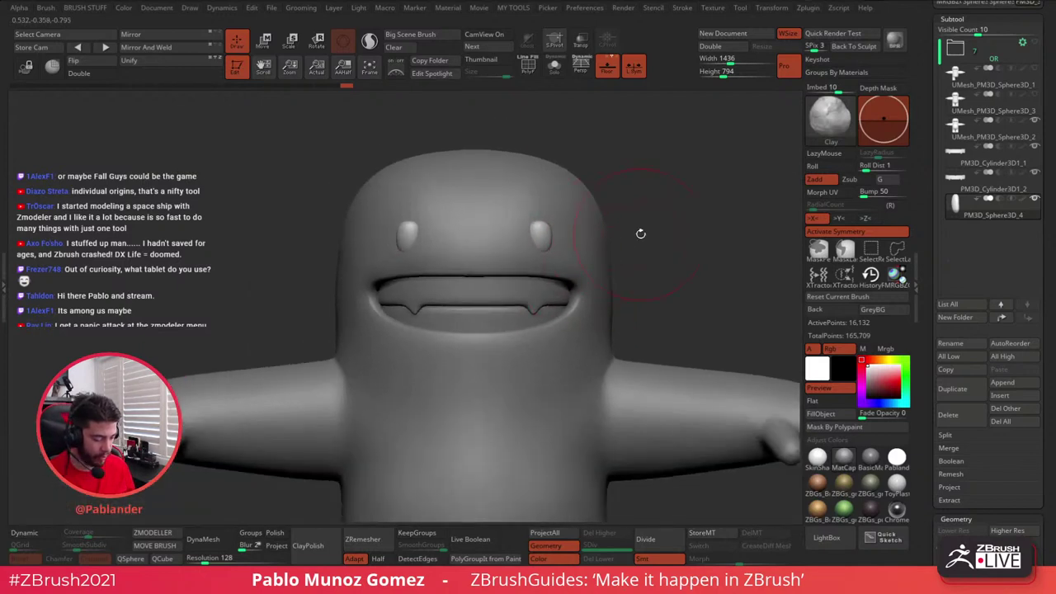
- Duplicate the body subtool UMesh_PM3D_Sphere3D_2 and hide the original, keeping the copy active
{"action": "left_click", "coordinate": [991, 82]}
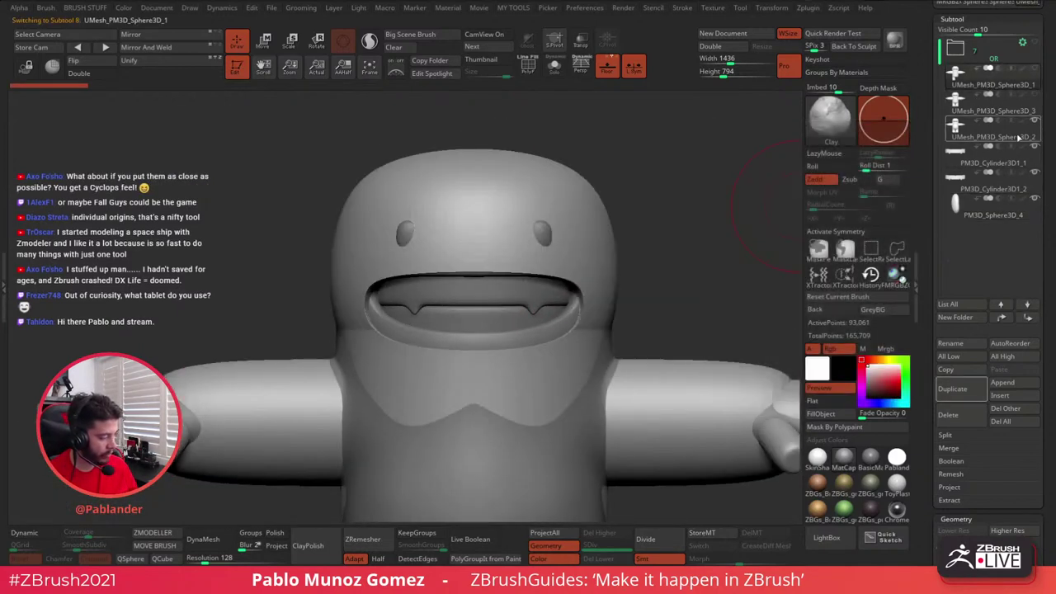
{"action": "left_click", "coordinate": [1002, 137]}
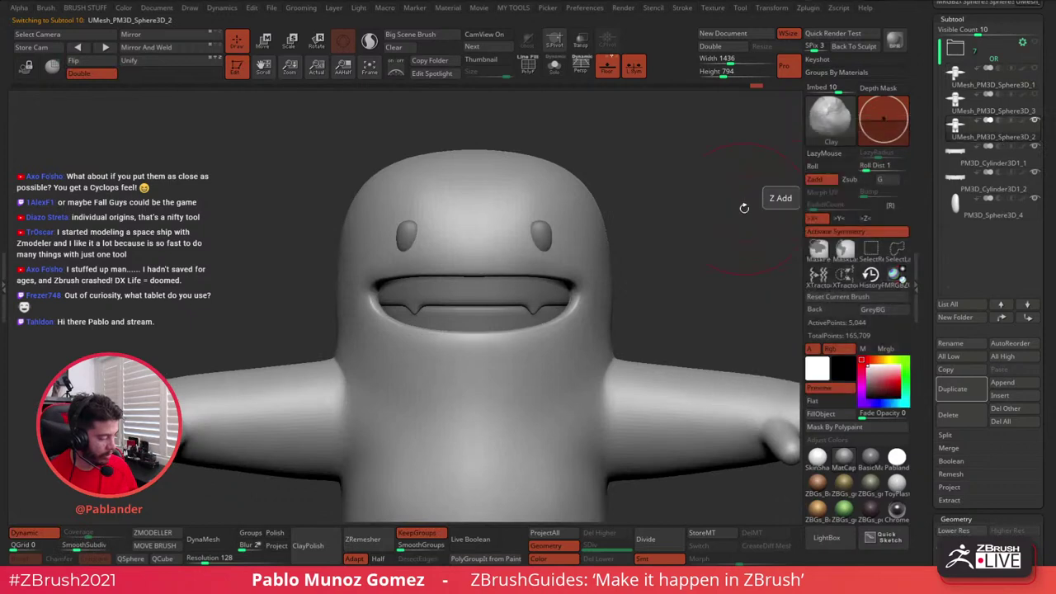
{"action": "left_click", "coordinate": [1036, 121]}
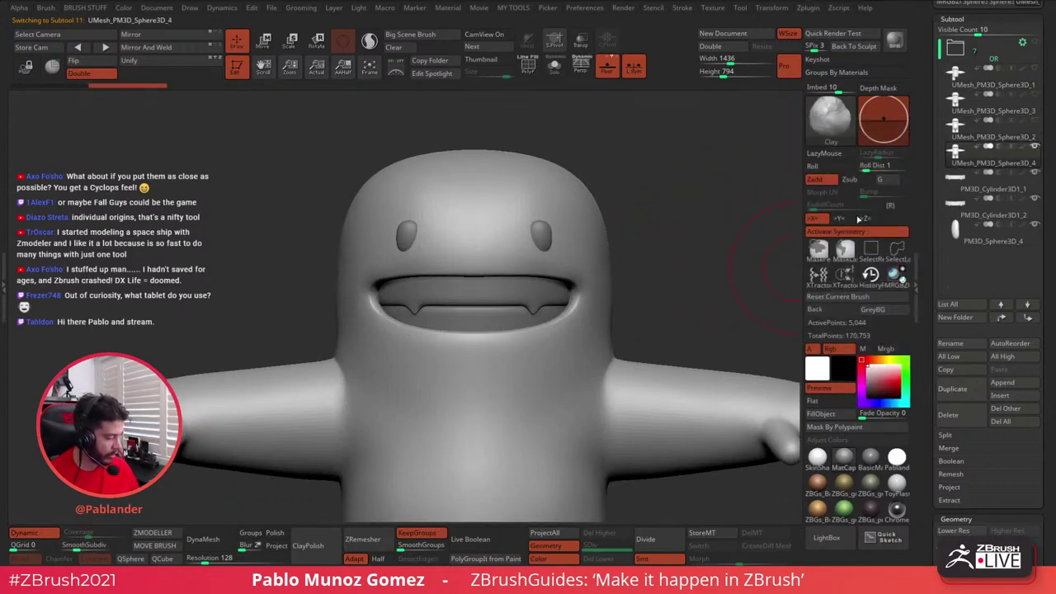
- Adjust the eyes slightly with the Move brush and reselect the duplicated body subtool
{"action": "key", "text": "b"}
{"action": "left_click", "coordinate": [569, 295]}
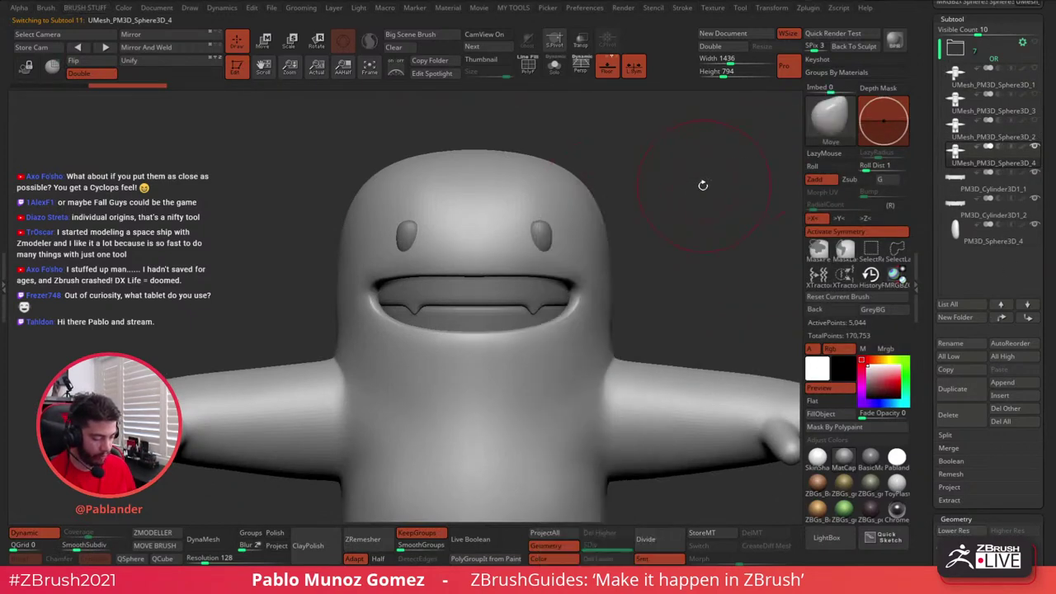
{"action": "key", "text": "space"}
{"action": "left_click", "coordinate": [540, 235], "text": "alt"}
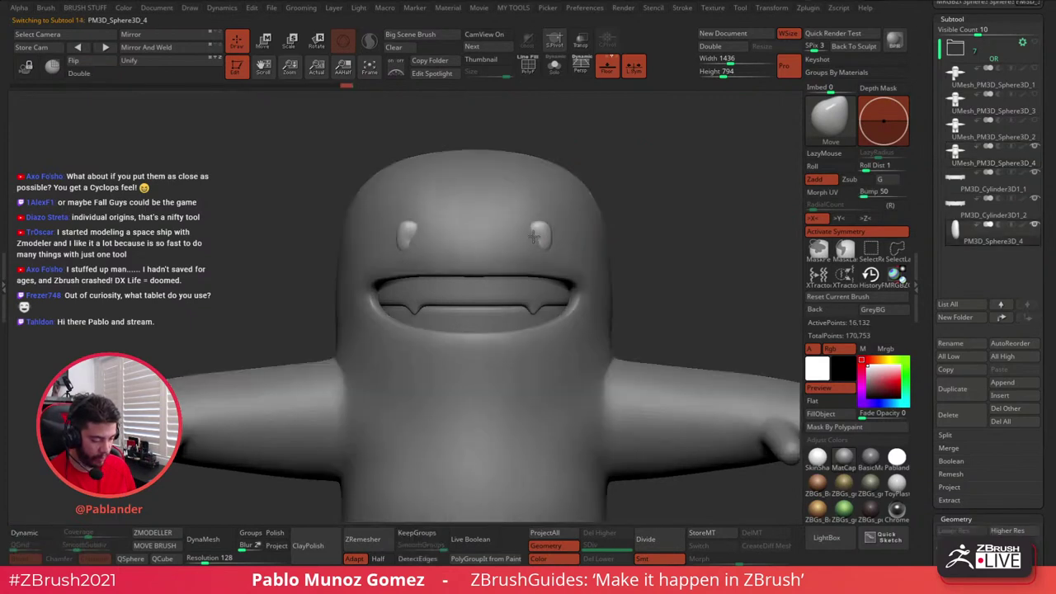
{"action": "left_click", "coordinate": [567, 251], "text": "alt"}
{"action": "left_click_drag", "start_coordinate": [533, 244], "coordinate": [530, 236]}
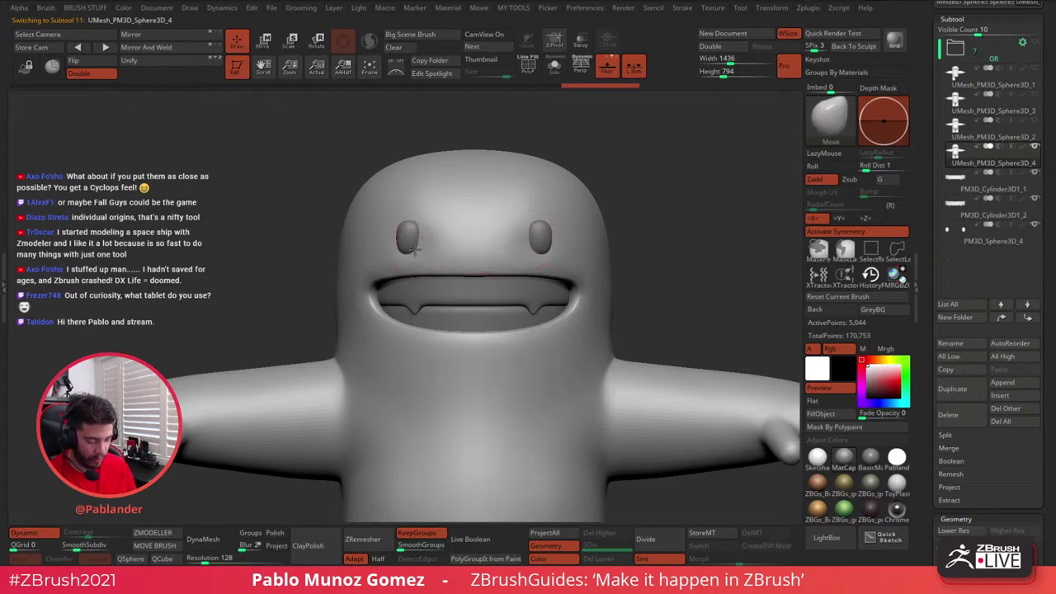
{"action": "left_click_drag", "start_coordinate": [611, 191], "coordinate": [628, 191]}
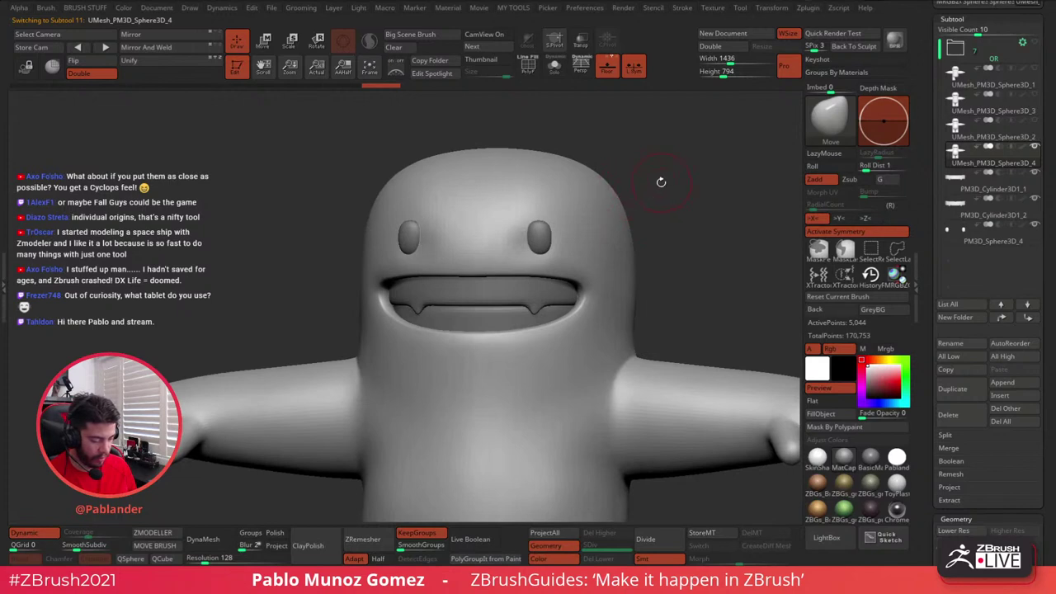
{"action": "key", "text": "b"}
{"action": "key", "text": "s"}
{"action": "key", "text": "t"}
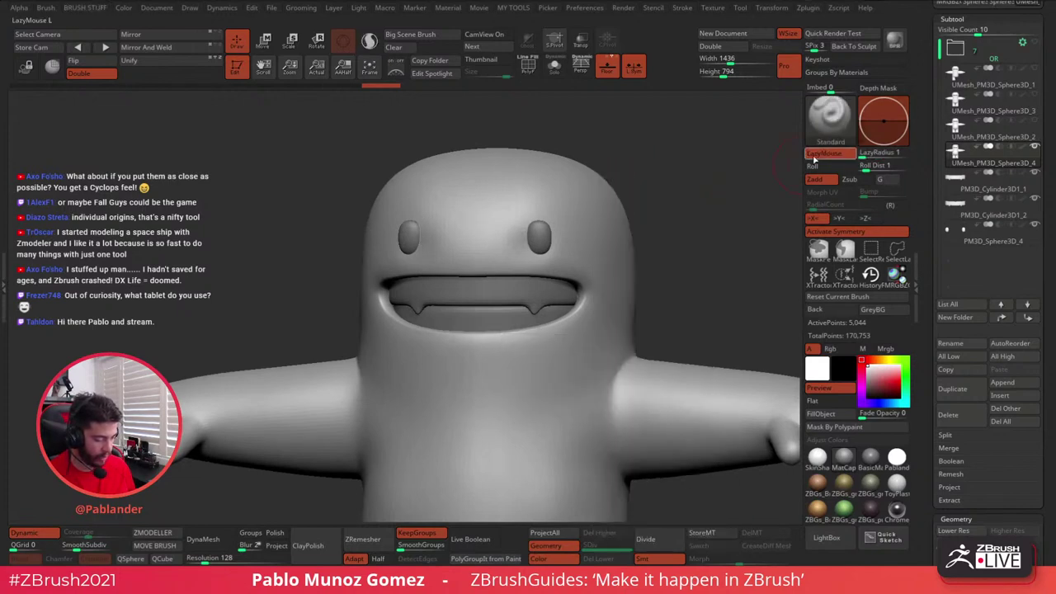
{"action": "right_click", "coordinate": [611, 262]}
{"action": "left_click_drag", "start_coordinate": [689, 191], "coordinate": [677, 190]}
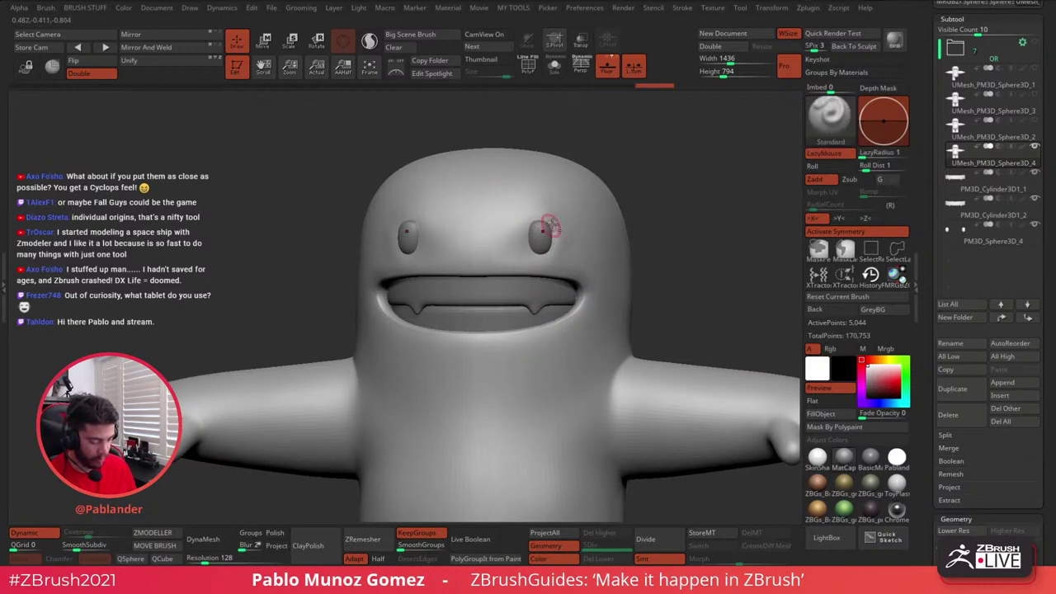
- Turn off Dynamic subdivision, display the polyframe, and nudge the duplicated body's polygons around the eyes with the Move brush
{"action": "left_click", "coordinate": [60, 537]}
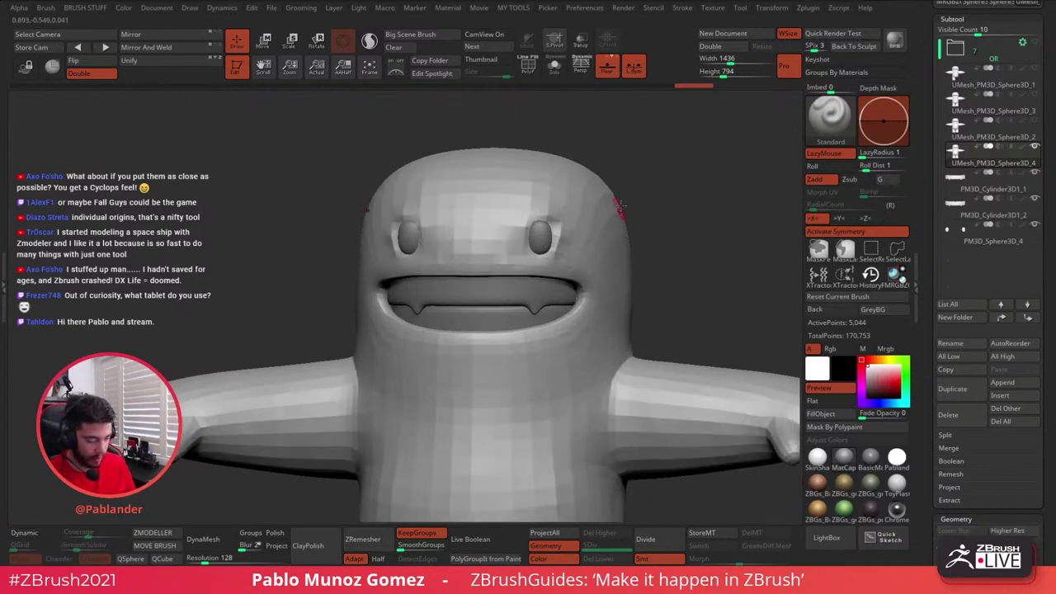
{"action": "left_click", "coordinate": [528, 64]}
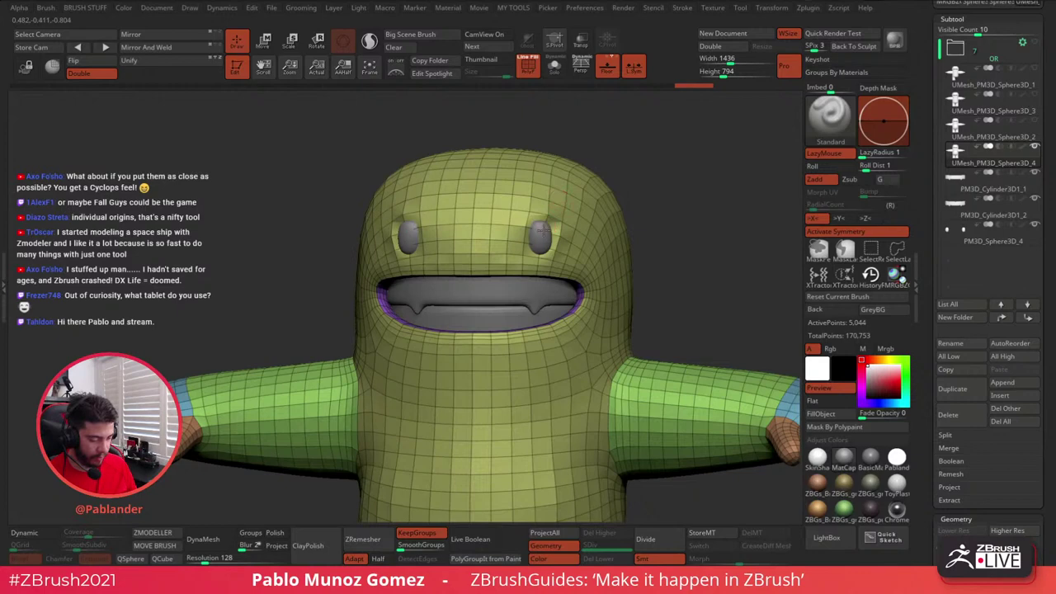
{"action": "key", "text": "b"}
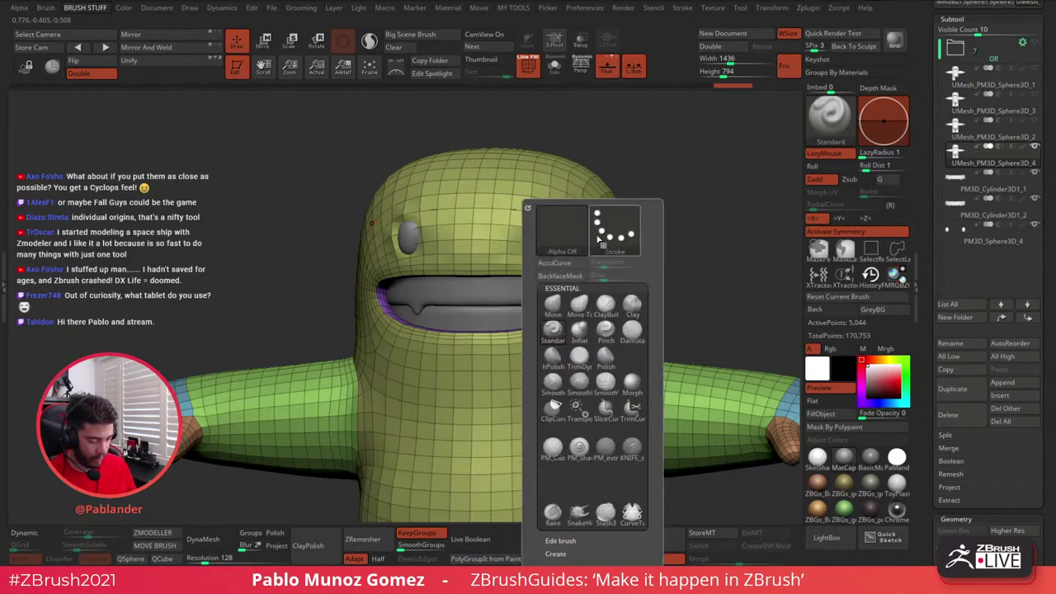
{"action": "left_click", "coordinate": [553, 307]}
{"action": "mouse_move", "coordinate": [708, 157]}
{"action": "left_mouse_down"}
{"action": "mouse_move", "coordinate": [655, 191]}
{"action": "mouse_move", "coordinate": [566, 218]}
{"action": "left_mouse_up"}
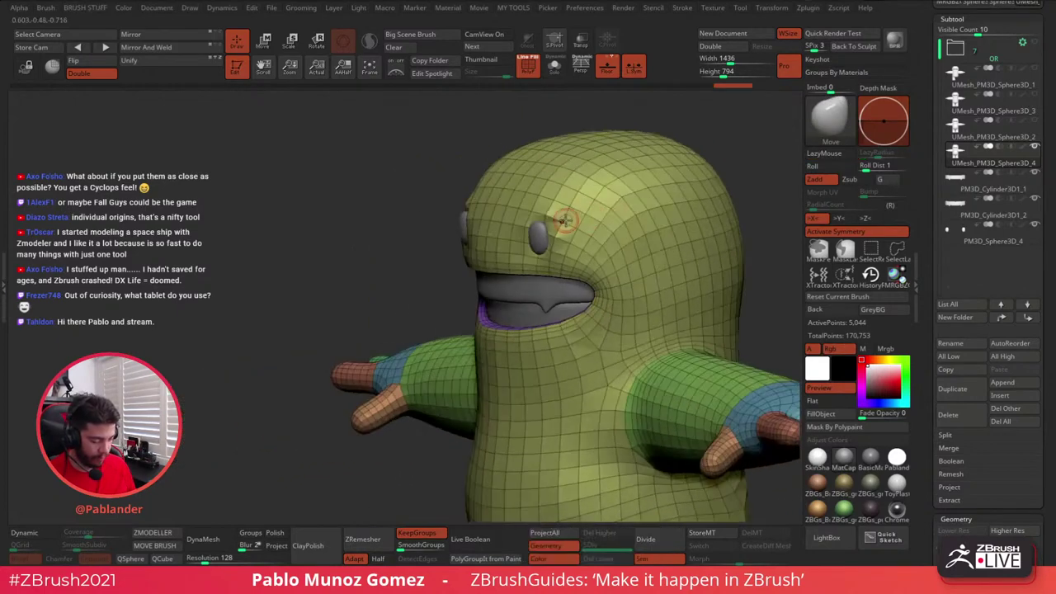
{"action": "right_click_drag", "start_coordinate": [552, 223], "coordinate": [562, 218]}
{"action": "key", "text": "ctrl+shift+z"}
{"action": "key", "text": "ctrl+shift+z"}
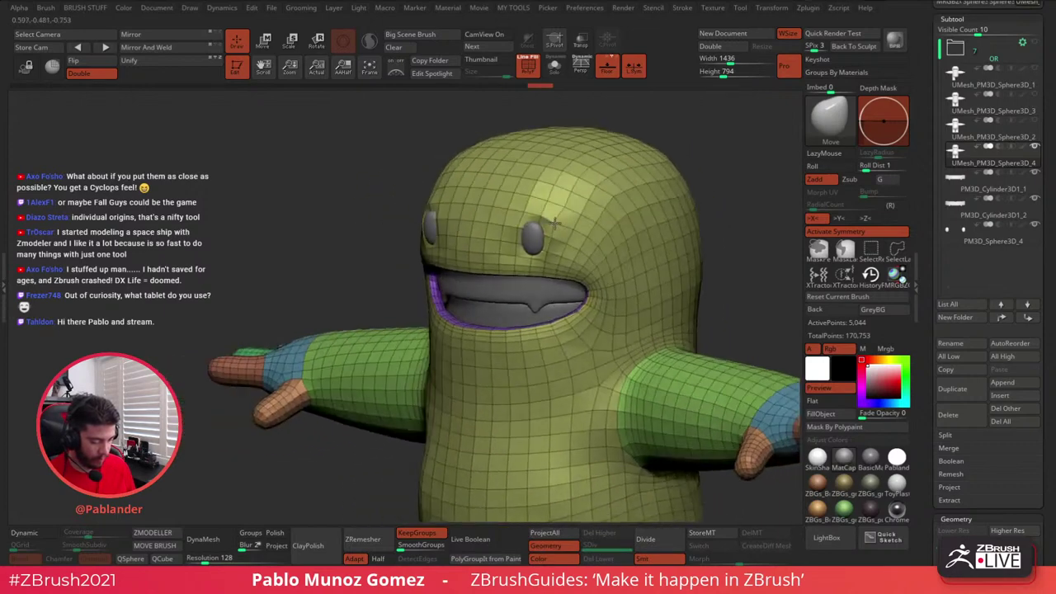
{"action": "key", "text": "ctrl+shift+z"}
{"action": "key", "text": "ctrl+shift+z"}
{"action": "key", "text": "ctrl+shift+z"}
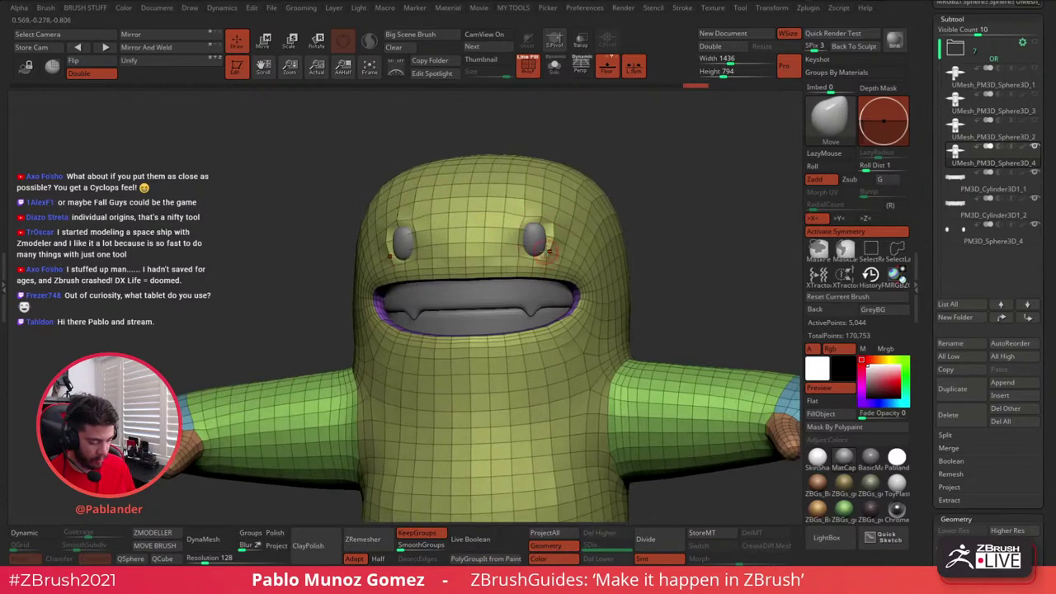
- Turn Dynamic subdivision back on for the body and hide the polyframe
{"action": "key", "text": "d"}
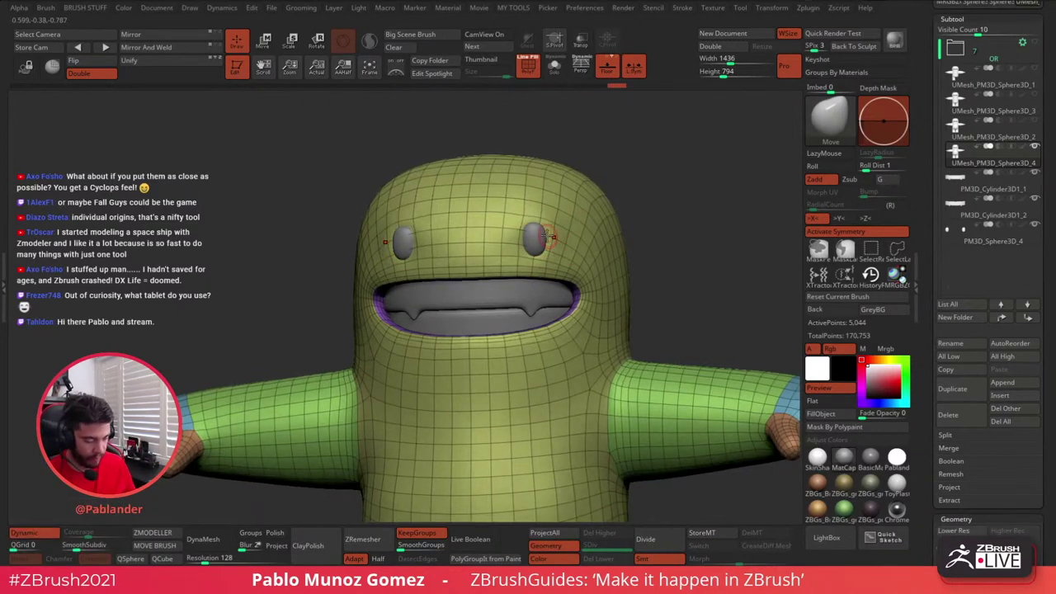
{"action": "right_click_drag", "start_coordinate": [534, 233], "coordinate": [552, 250]}
{"action": "left_click", "coordinate": [530, 67]}
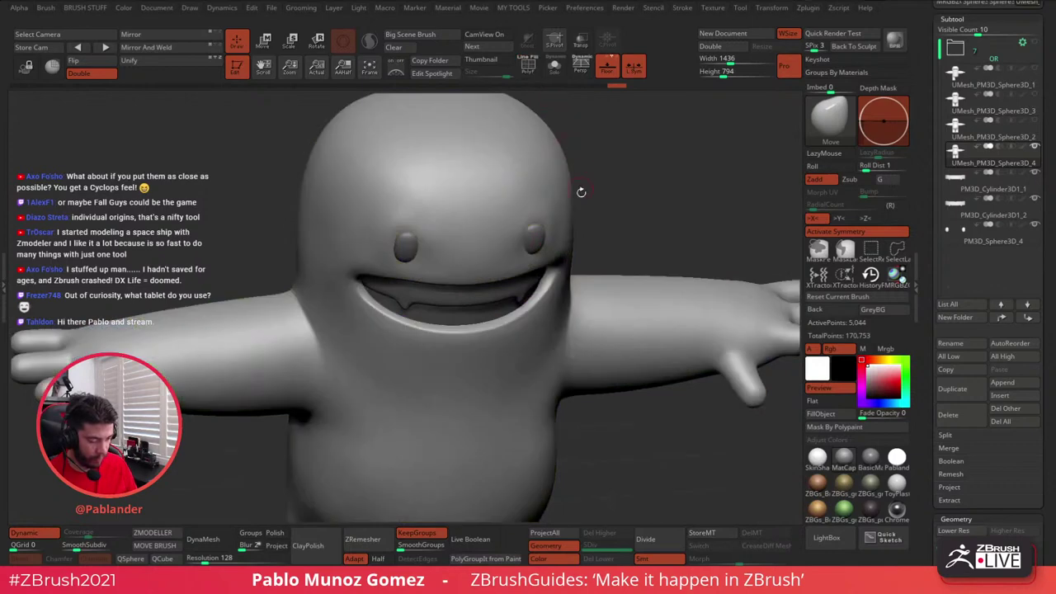
{"action": "right_click_drag", "start_coordinate": [581, 192], "coordinate": [566, 205], "text": "ctrl"}
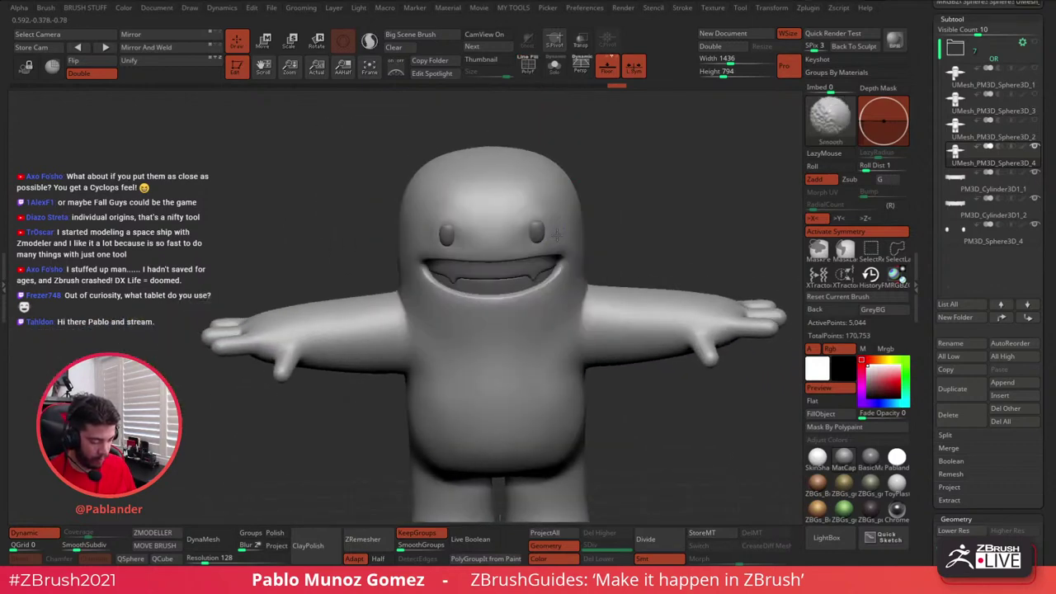
{"action": "right_click_drag", "start_coordinate": [634, 236], "coordinate": [626, 217], "text": "ctrl"}
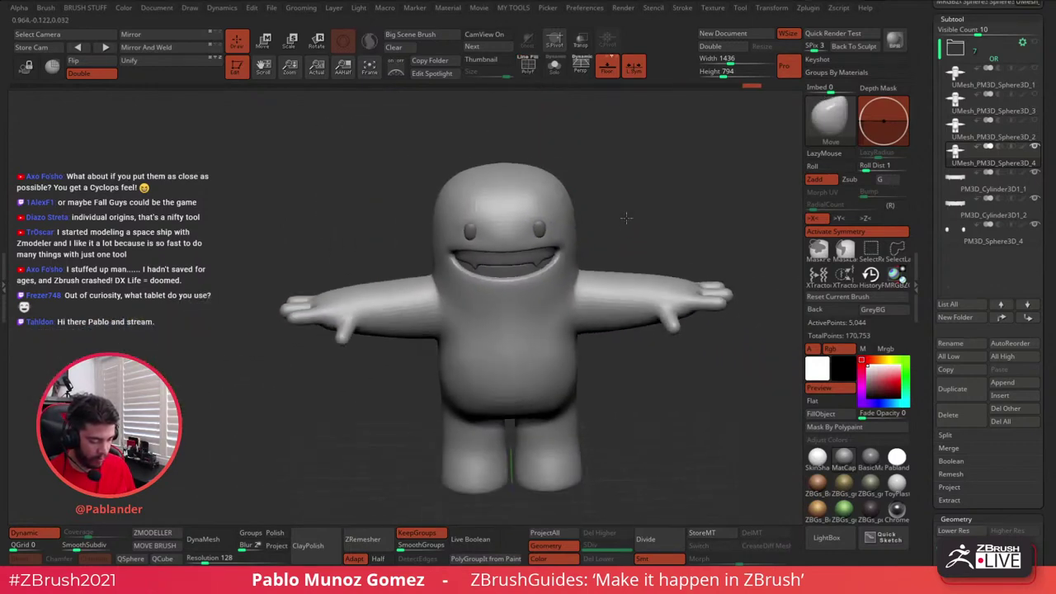
{"action": "left_click_drag", "start_coordinate": [626, 218], "coordinate": [601, 371], "text": "alt"}
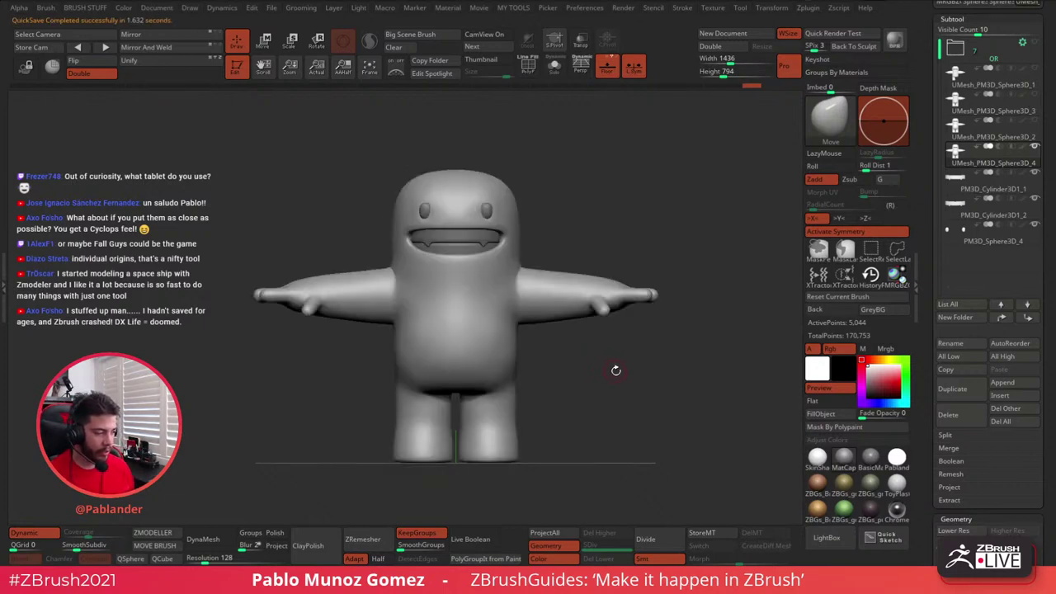
{"action": "left_click_drag", "start_coordinate": [602, 373], "coordinate": [589, 349], "text": "alt"}
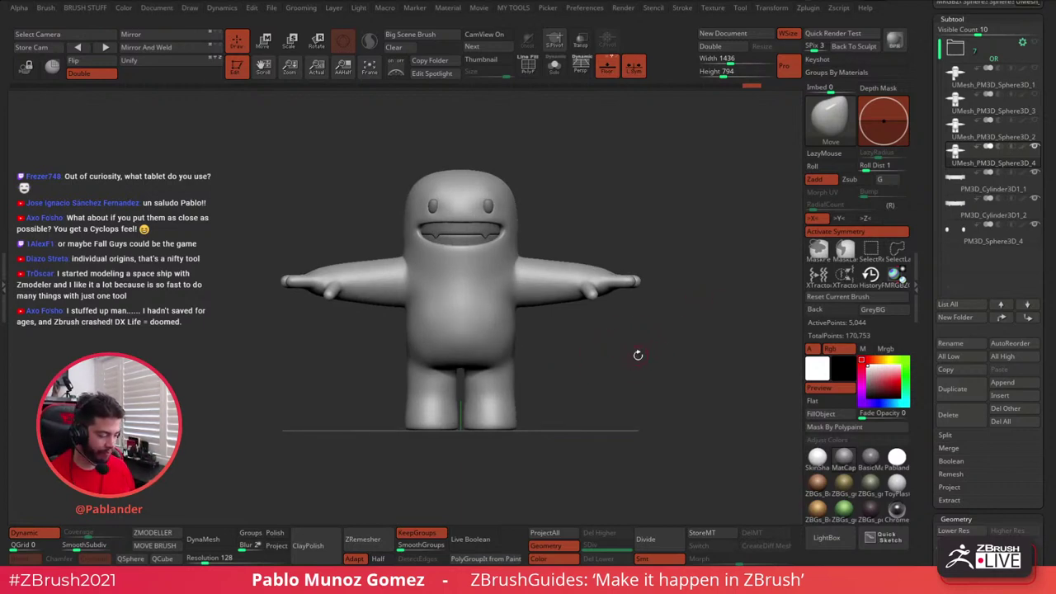
{"action": "left_click_drag", "start_coordinate": [639, 355], "coordinate": [594, 387]}
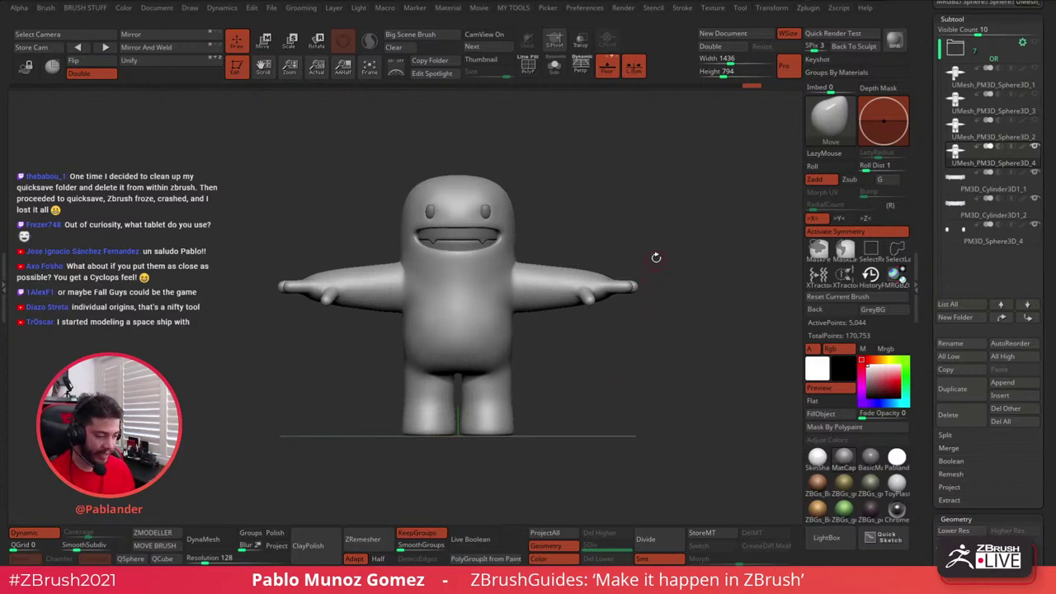
- Append a Cylinder3D subtool, scale it down uniformly, and move it up above the character's head
{"action": "scroll", "coordinate": [1053, 283], "scroll_direction": "down", "scroll_amount": 2}
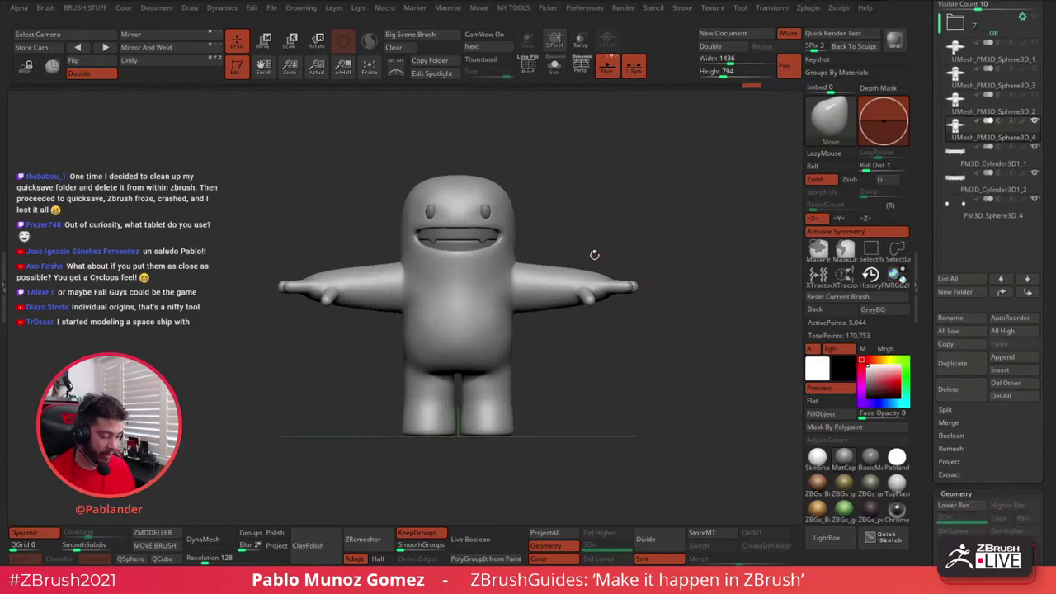
{"action": "left_click", "coordinate": [1017, 357]}
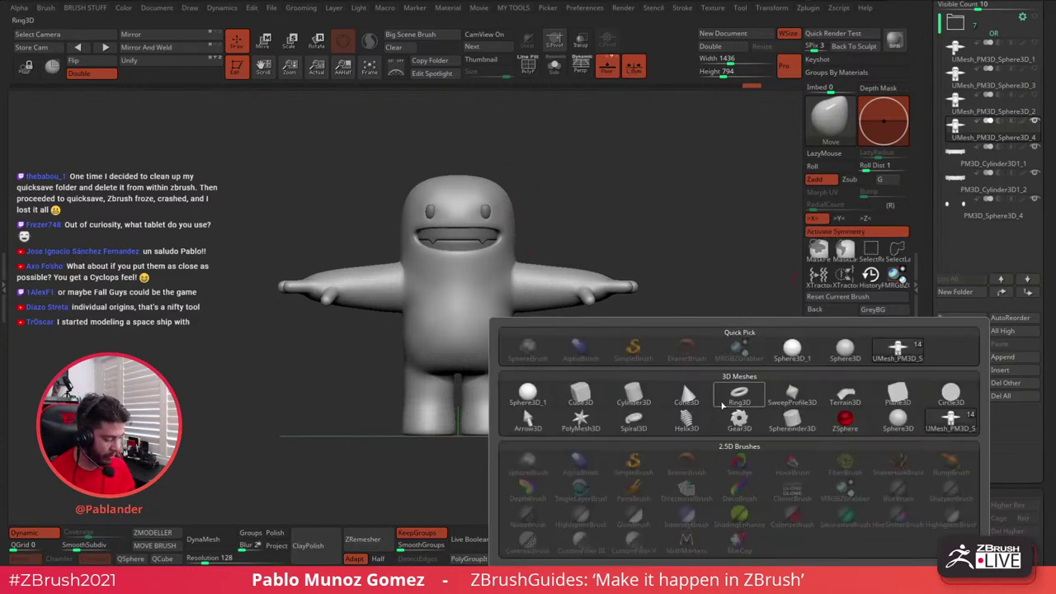
{"action": "left_click", "coordinate": [642, 395]}
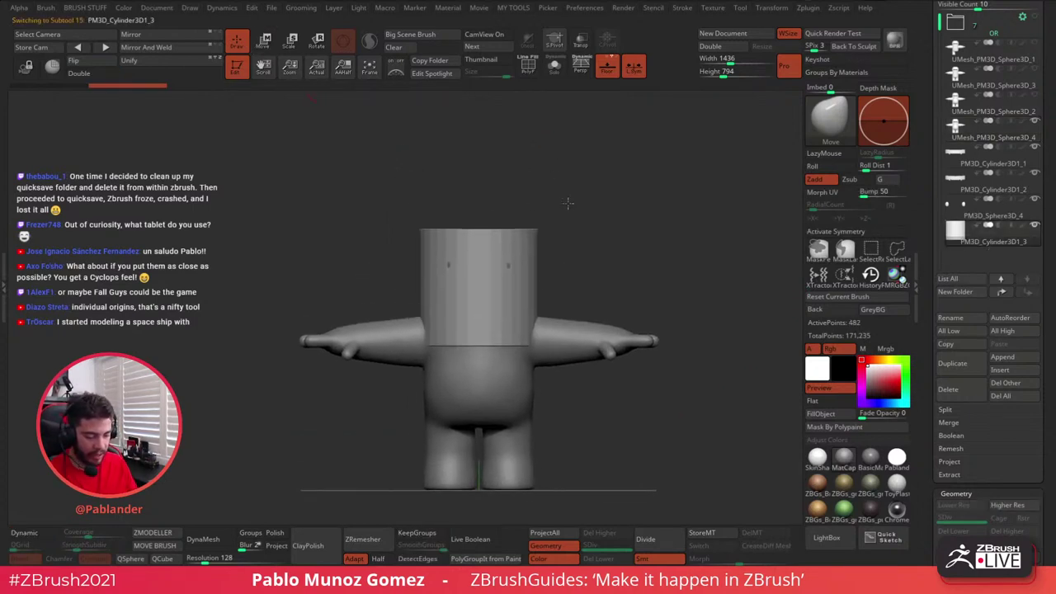
{"action": "left_click", "coordinate": [265, 41]}
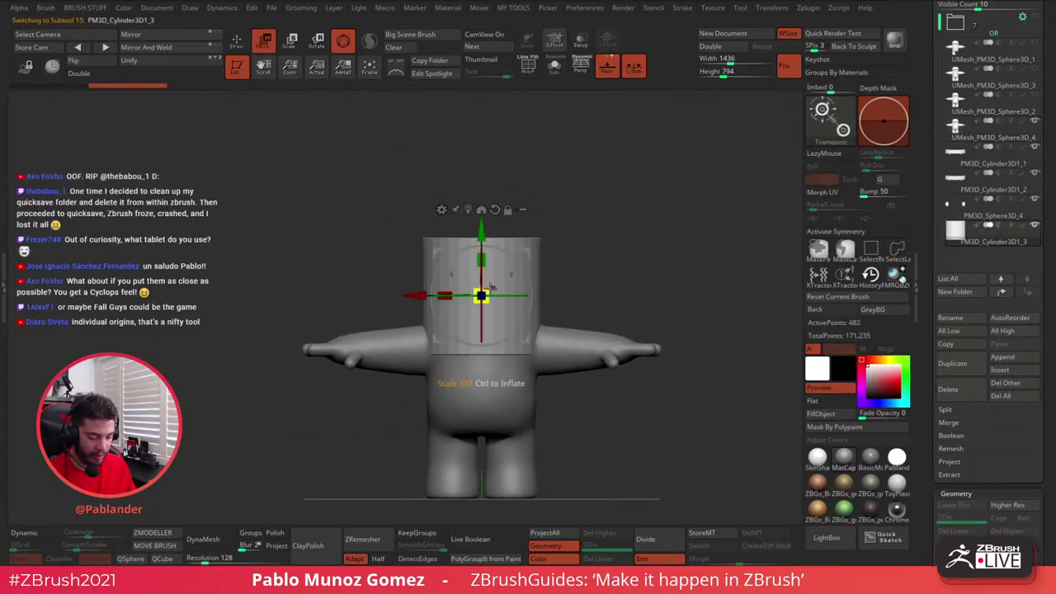
{"action": "left_click_drag", "start_coordinate": [484, 292], "coordinate": [478, 314]}
{"action": "left_click_drag", "start_coordinate": [481, 235], "coordinate": [548, 153]}
{"action": "left_click_drag", "start_coordinate": [586, 210], "coordinate": [617, 222]}
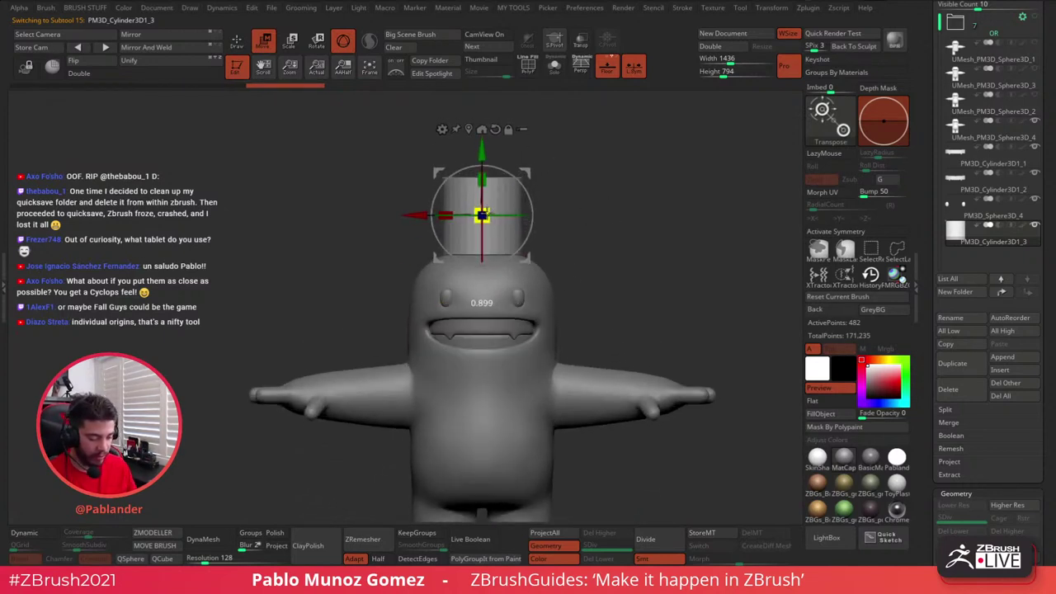
- Taper the cylinder to a point with the Taper deformer, accept it, and stretch the cone taller
{"action": "left_click", "coordinate": [443, 128]}
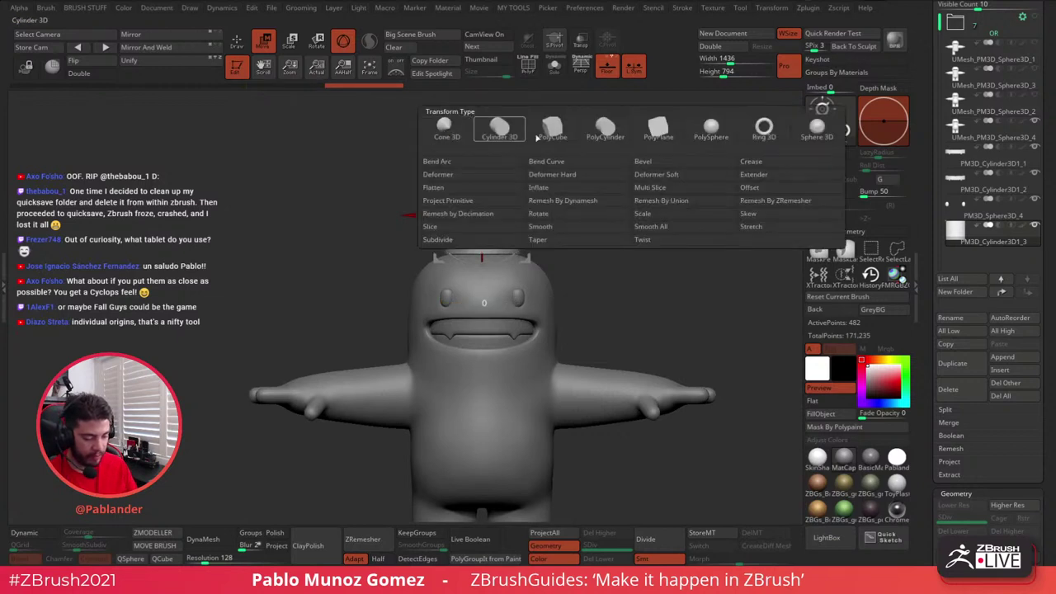
{"action": "left_click", "coordinate": [579, 243]}
{"action": "left_click_drag", "start_coordinate": [483, 170], "coordinate": [485, 207]}
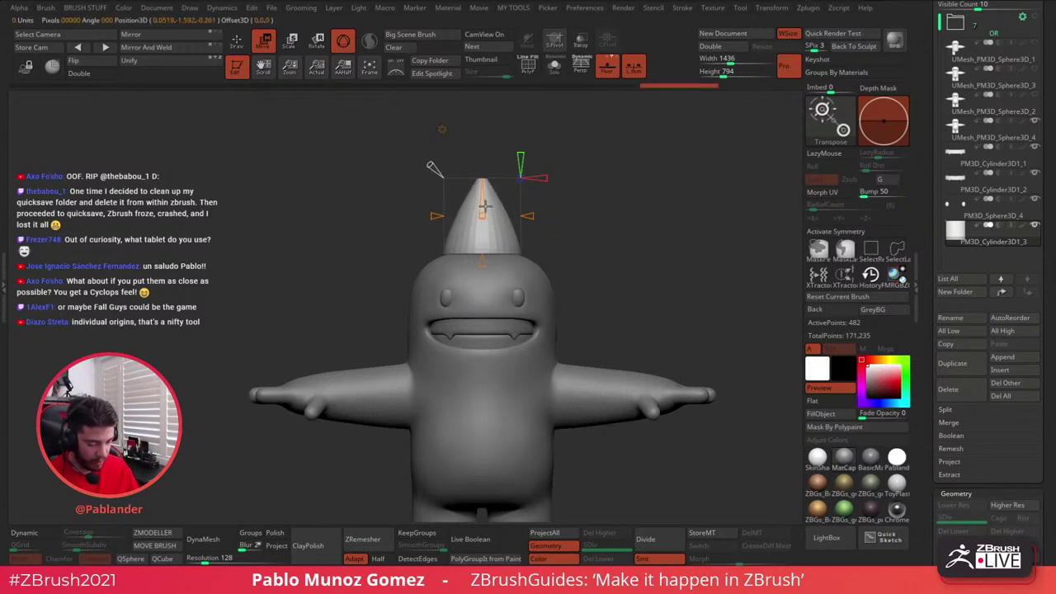
{"action": "left_click", "coordinate": [443, 131]}
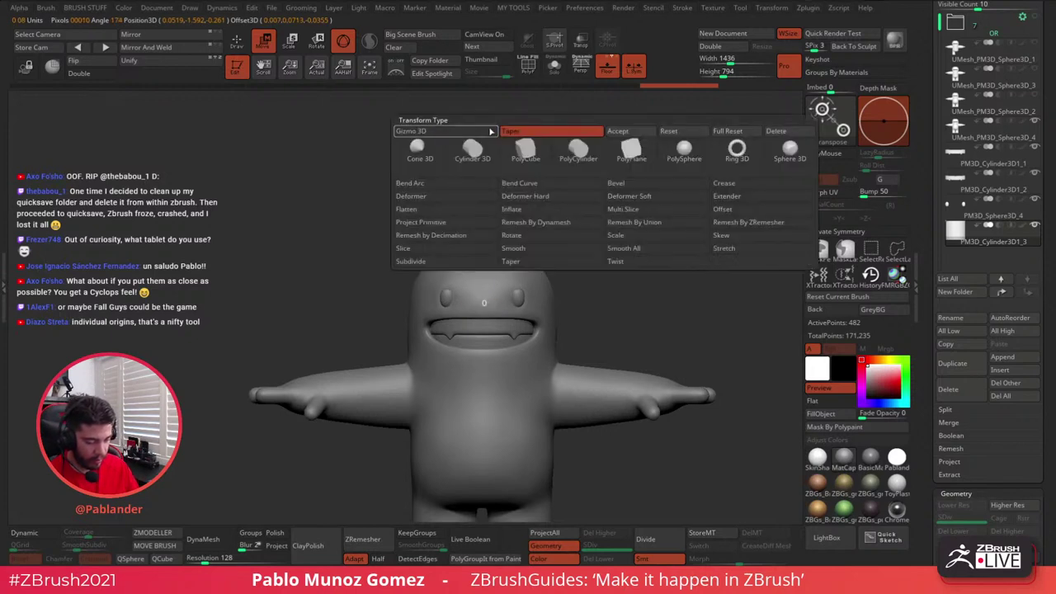
{"action": "left_click", "coordinate": [567, 134]}
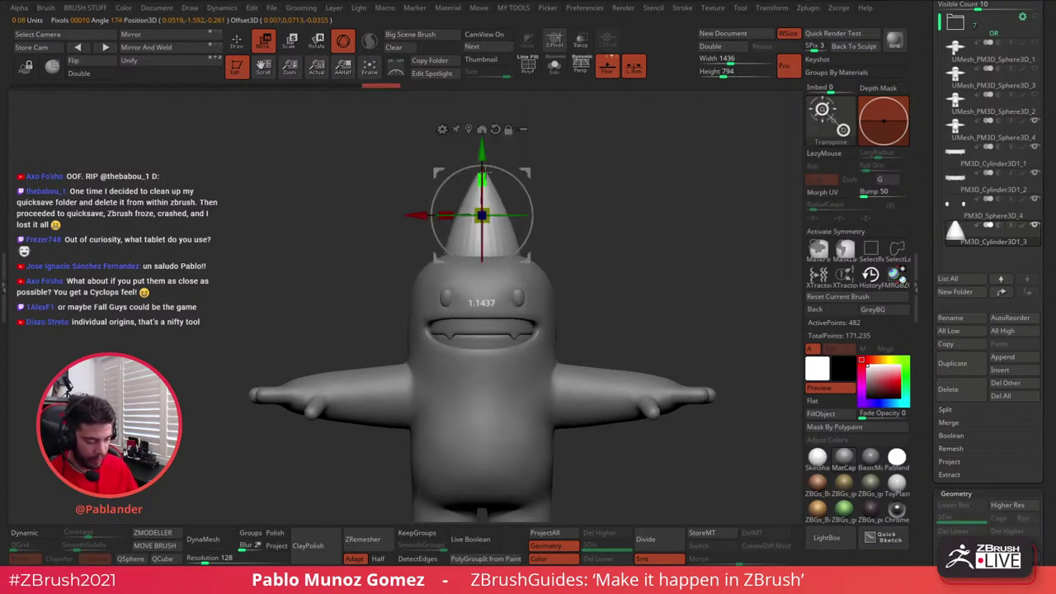
{"action": "left_click_drag", "start_coordinate": [483, 176], "coordinate": [488, 162]}
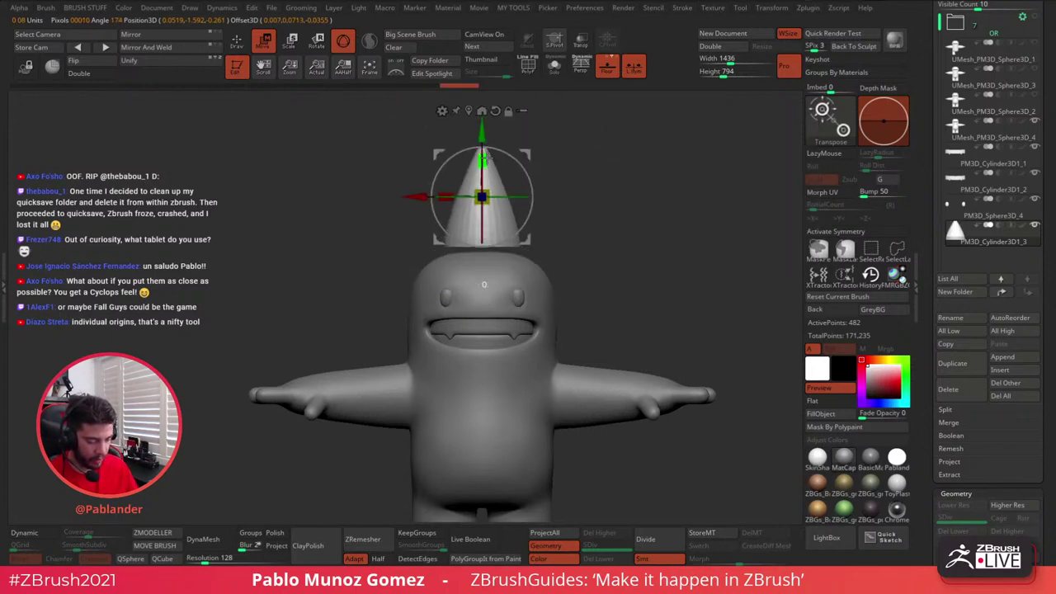
- Curve the cone into a horn with the Bend Arc deformer, accept it, and turn on Dynamic subdivision
{"action": "left_click", "coordinate": [443, 111]}
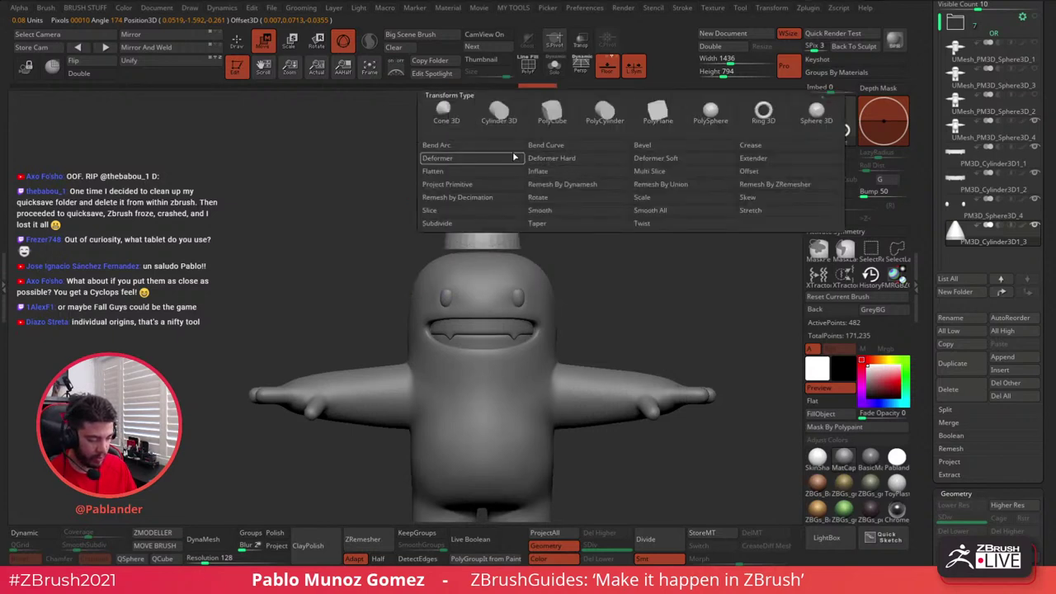
{"action": "left_click", "coordinate": [482, 145]}
{"action": "left_click_drag", "start_coordinate": [444, 195], "coordinate": [470, 198]}
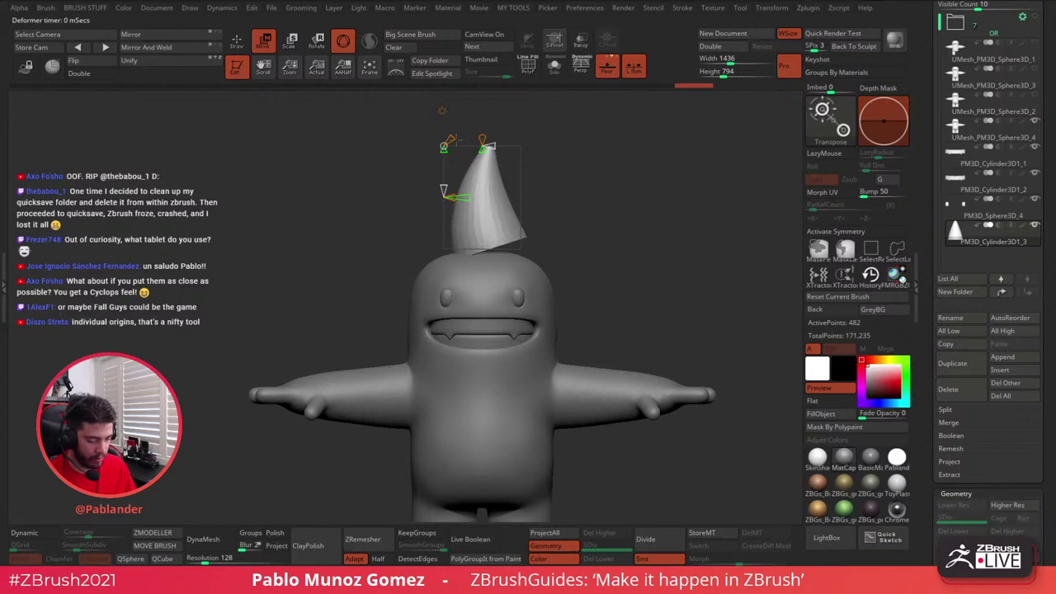
{"action": "left_click", "coordinate": [442, 110]}
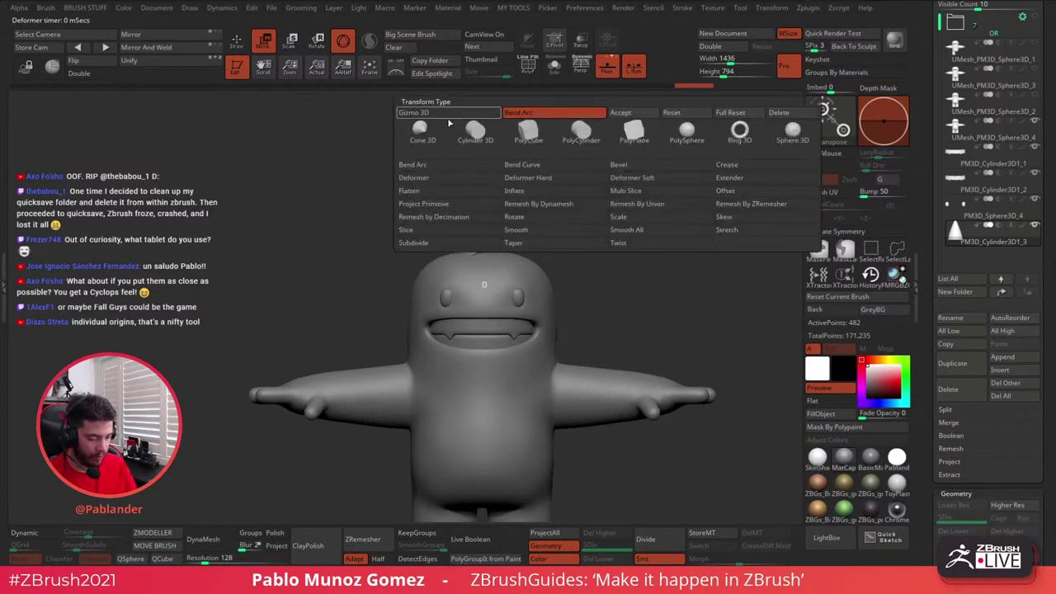
{"action": "left_click", "coordinate": [637, 116]}
{"action": "left_click", "coordinate": [33, 533]}
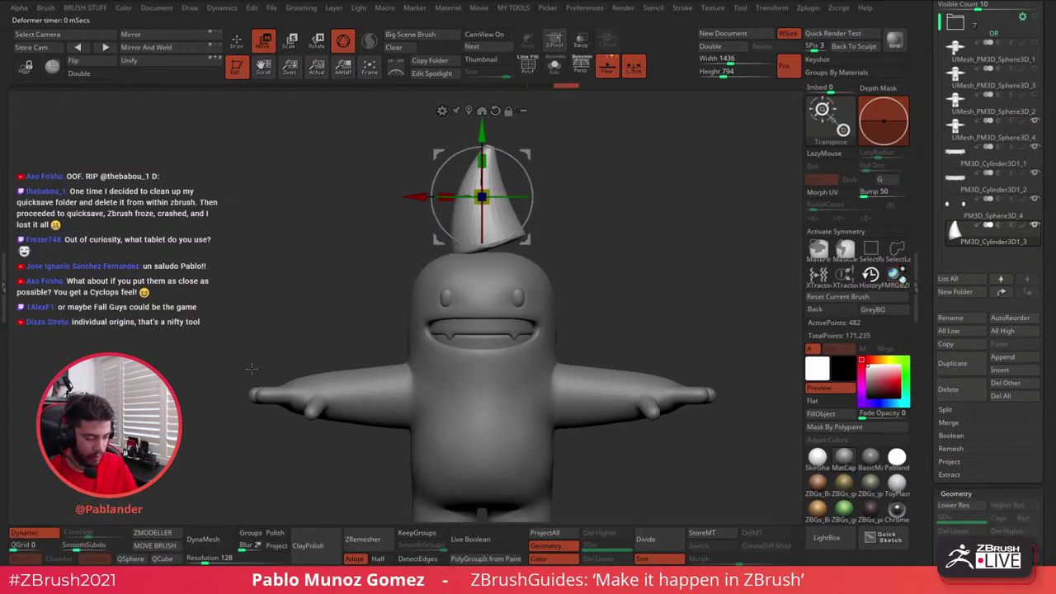
- Shrink the horn and position it tilted against one side of the character's head
{"action": "left_click_drag", "start_coordinate": [482, 197], "coordinate": [487, 215]}
{"action": "left_click_drag", "start_coordinate": [525, 155], "coordinate": [462, 215]}
{"action": "left_click_drag", "start_coordinate": [545, 196], "coordinate": [453, 217]}
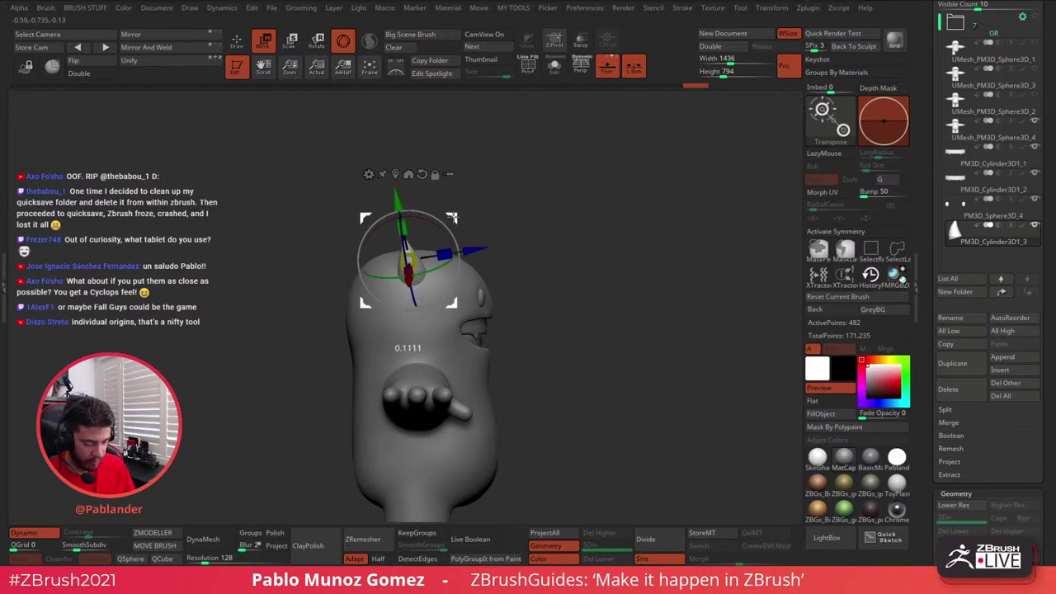
{"action": "left_click_drag", "start_coordinate": [582, 190], "coordinate": [538, 192], "text": "shift"}
{"action": "left_click_drag", "start_coordinate": [453, 217], "coordinate": [454, 217]}
{"action": "left_click_drag", "start_coordinate": [525, 220], "coordinate": [530, 206], "text": "alt"}
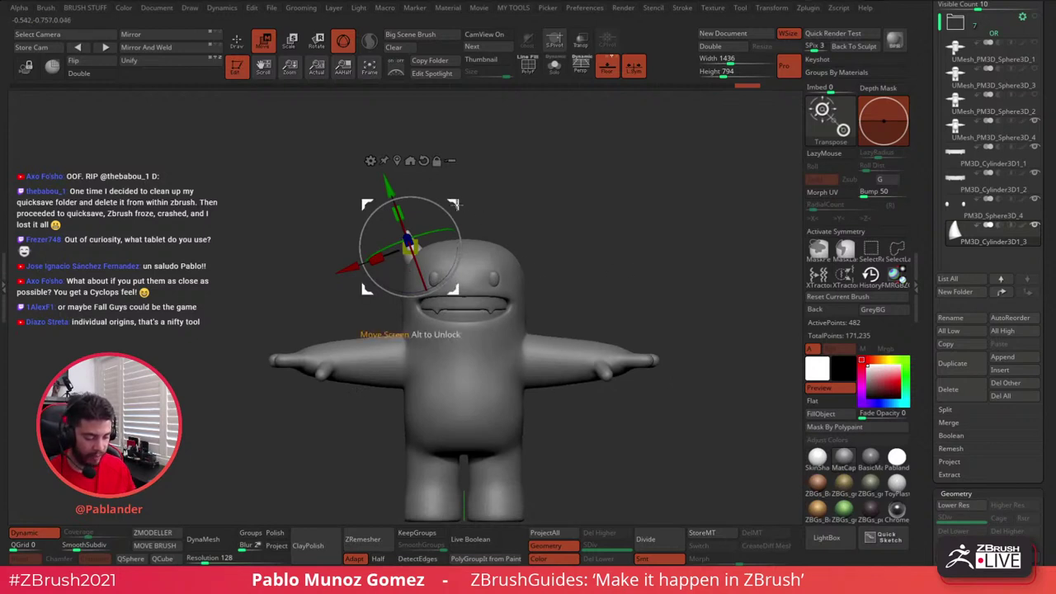
- Mirror And Weld the horn to the other side of the head with Local Symmetry off, then re-enable Local Symmetry
{"action": "left_click", "coordinate": [183, 48]}
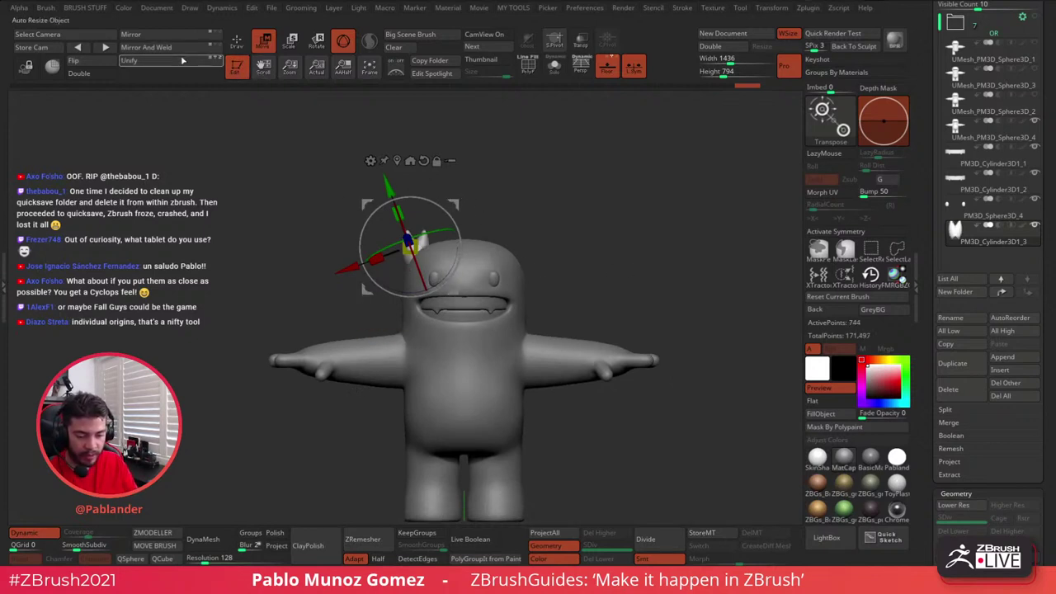
{"action": "left_click", "coordinate": [634, 66]}
{"action": "key", "text": "ctrl+z"}
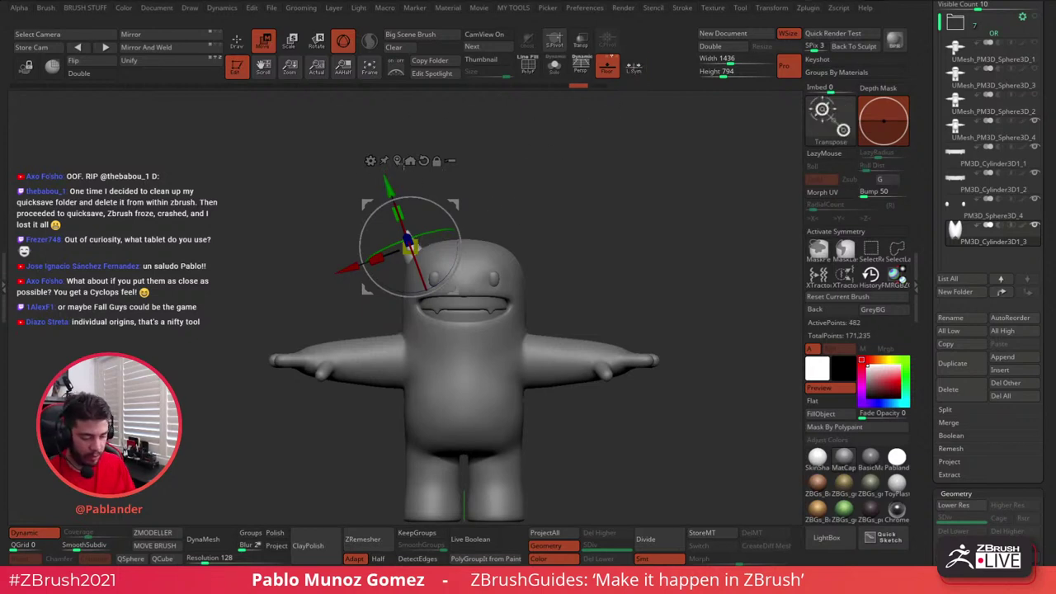
{"action": "left_click", "coordinate": [175, 48]}
{"action": "left_click", "coordinate": [632, 67]}
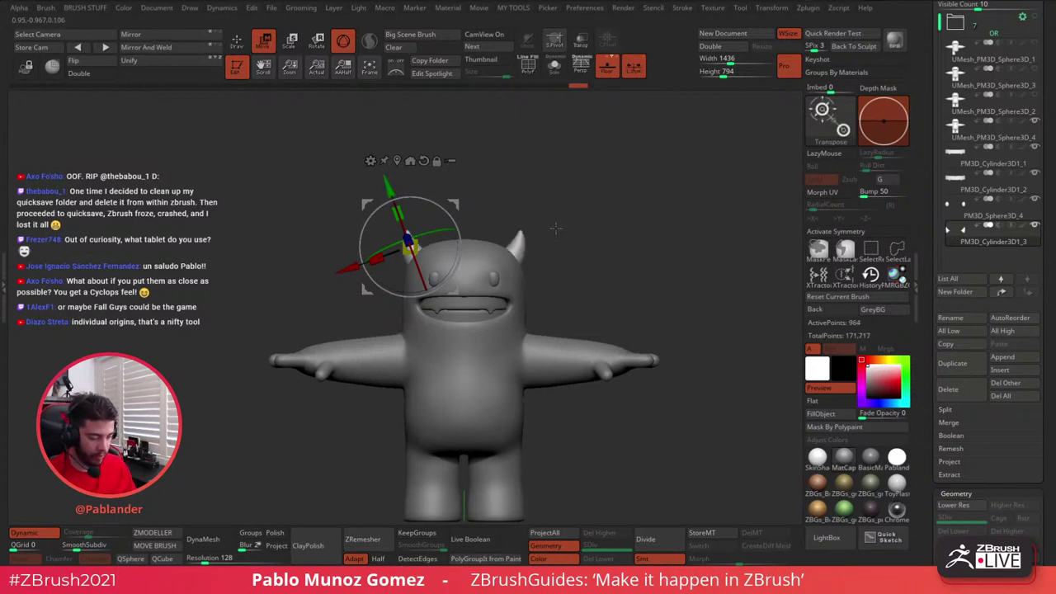
- Turn on X symmetry, raise both horns to the upper sides of the head, and return to Draw mode
{"action": "key", "text": "x"}
{"action": "left_click", "coordinate": [519, 247]}
{"action": "left_click_drag", "start_coordinate": [581, 231], "coordinate": [596, 256], "text": "alt"}
{"action": "left_click_drag", "start_coordinate": [607, 218], "coordinate": [594, 192], "text": "alt"}
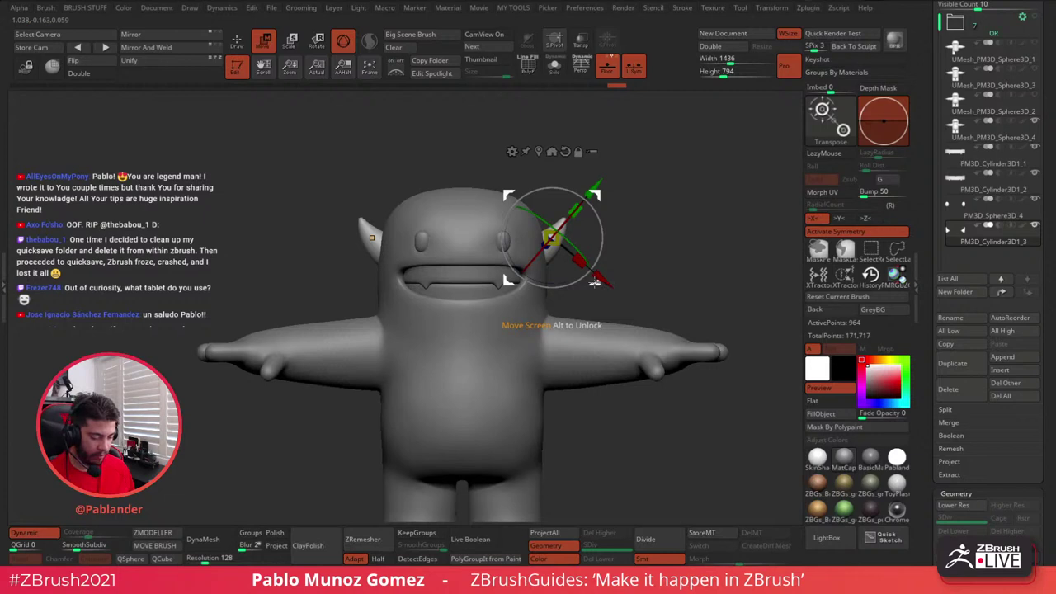
{"action": "left_click_drag", "start_coordinate": [594, 282], "coordinate": [585, 249]}
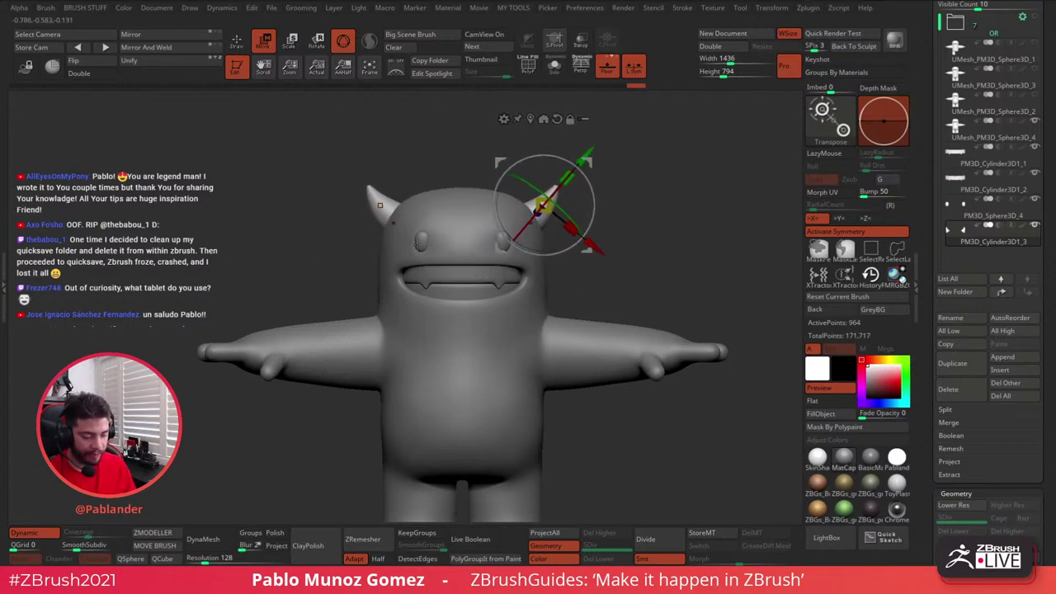
{"action": "key", "text": "q"}
{"action": "key", "text": "f"}
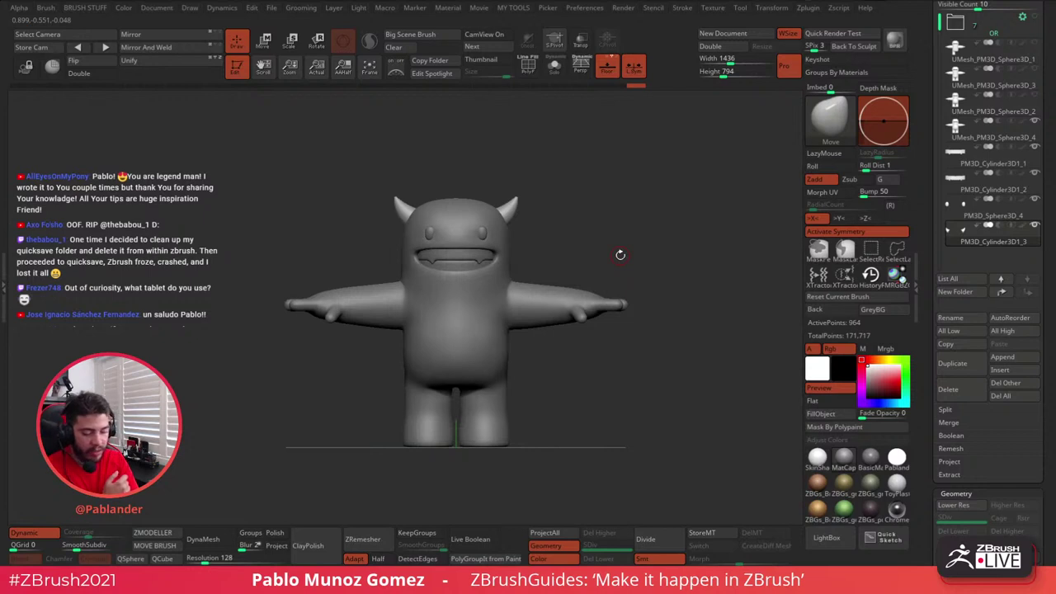
{"action": "left_click_drag", "start_coordinate": [587, 231], "coordinate": [636, 209]}
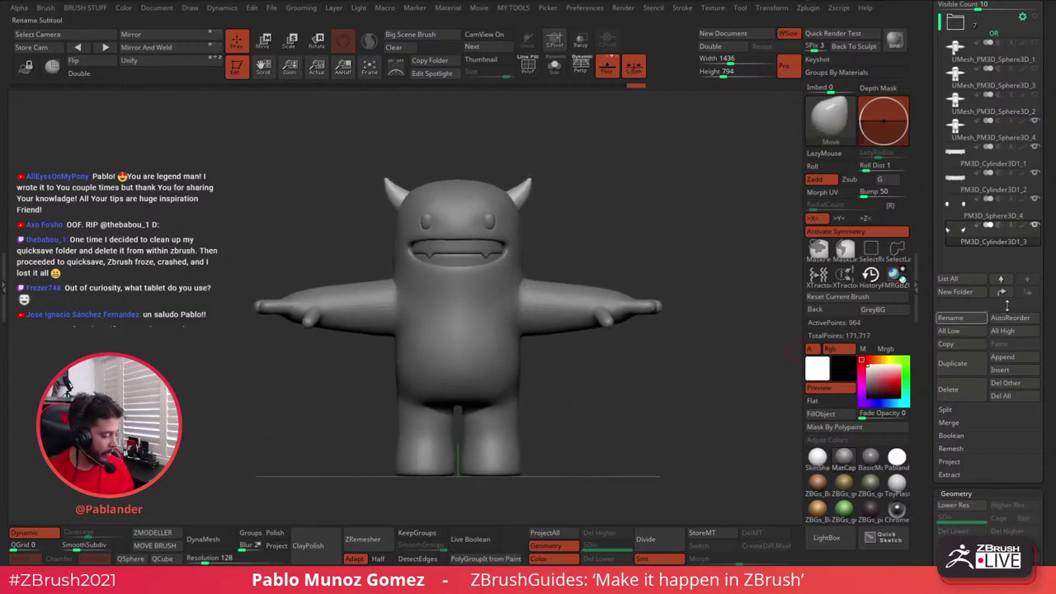
- Append another Cylinder3D subtool, select it, and isolate it in Solo mode
{"action": "left_click", "coordinate": [1018, 357]}
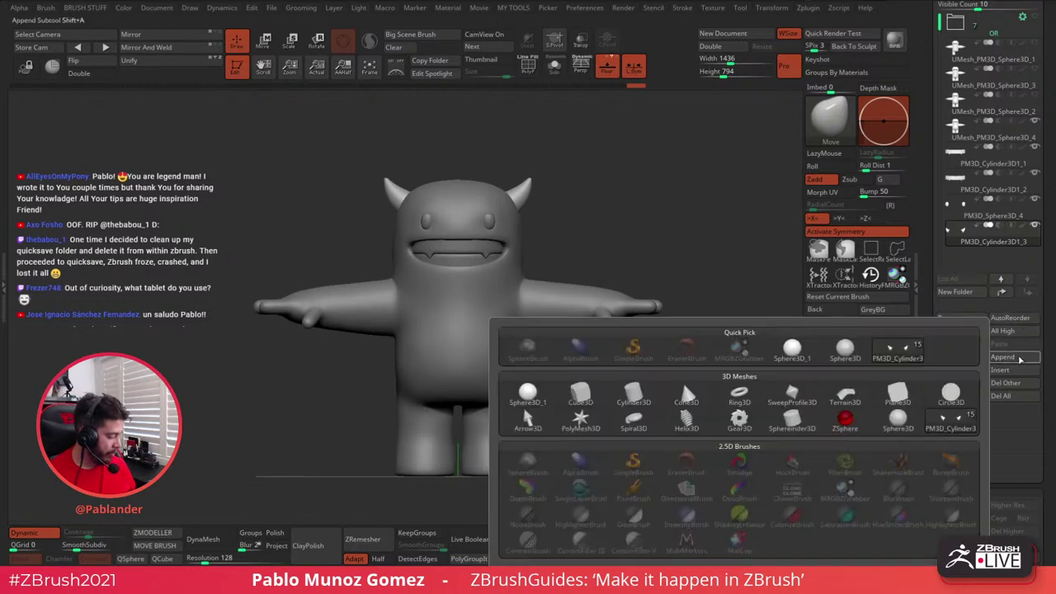
{"action": "left_click", "coordinate": [633, 393]}
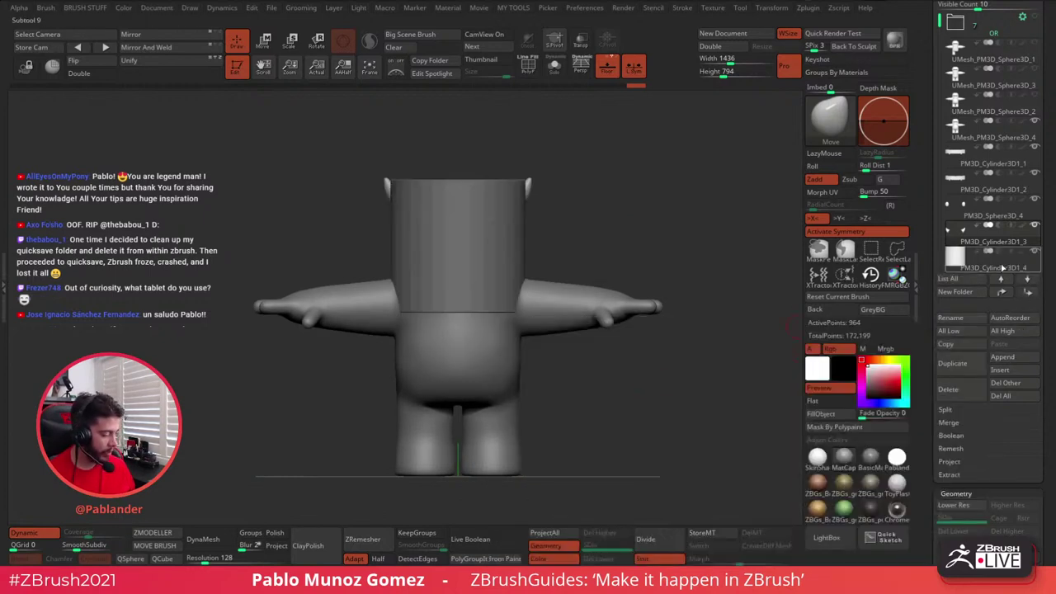
{"action": "left_click", "coordinate": [1003, 268]}
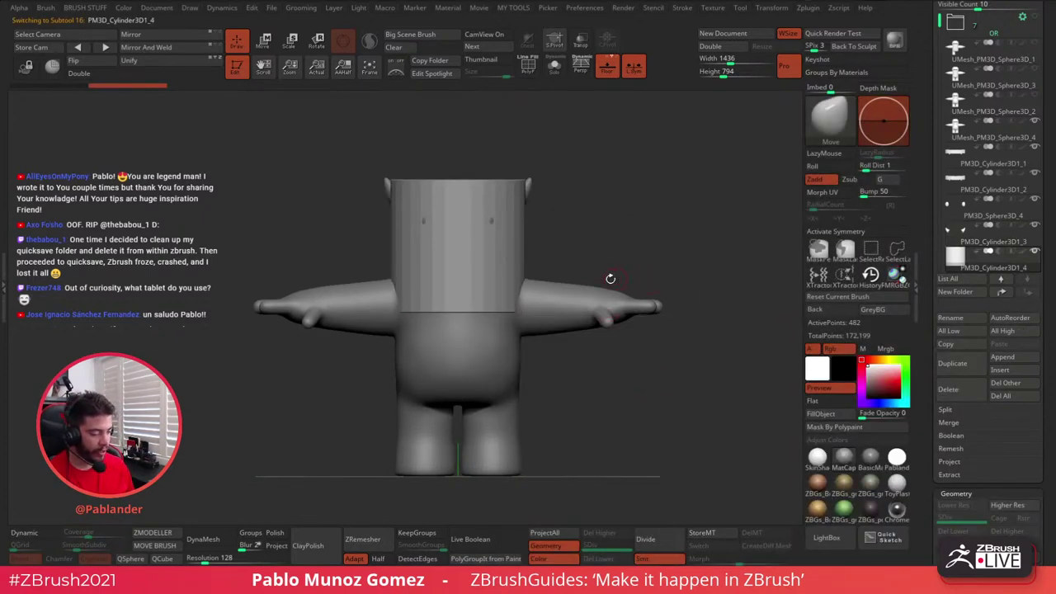
{"action": "left_click", "coordinate": [554, 66]}
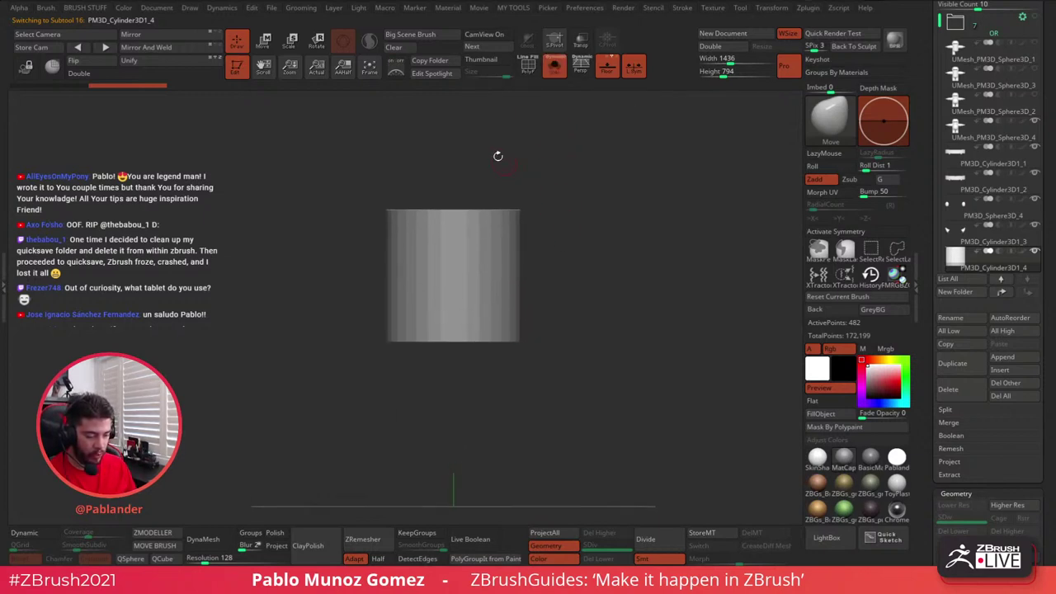
- Stretch the new cylinder vertically and return to Draw mode
{"action": "key", "text": "w"}
{"action": "left_click_drag", "start_coordinate": [454, 239], "coordinate": [458, 213]}
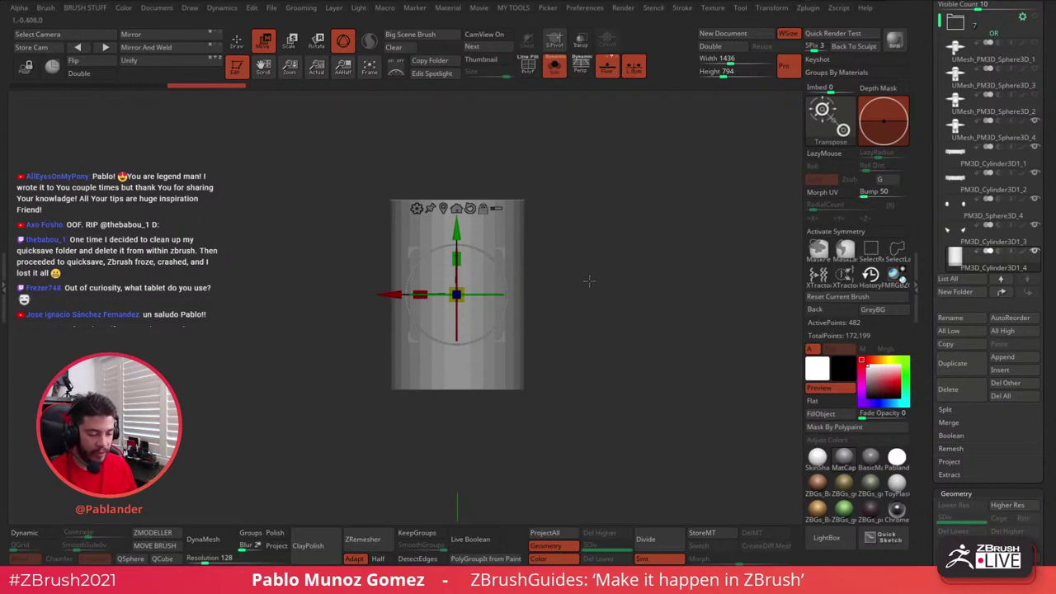
{"action": "mouse_move", "coordinate": [589, 282]}
{"action": "left_mouse_down"}
{"action": "mouse_move", "coordinate": [607, 316]}
{"action": "mouse_move", "coordinate": [620, 254]}
{"action": "mouse_move", "coordinate": [608, 243]}
{"action": "mouse_move", "coordinate": [624, 332]}
{"action": "mouse_move", "coordinate": [593, 303]}
{"action": "mouse_move", "coordinate": [622, 235]}
{"action": "mouse_move", "coordinate": [622, 261]}
{"action": "left_mouse_up"}
{"action": "key", "text": "q"}
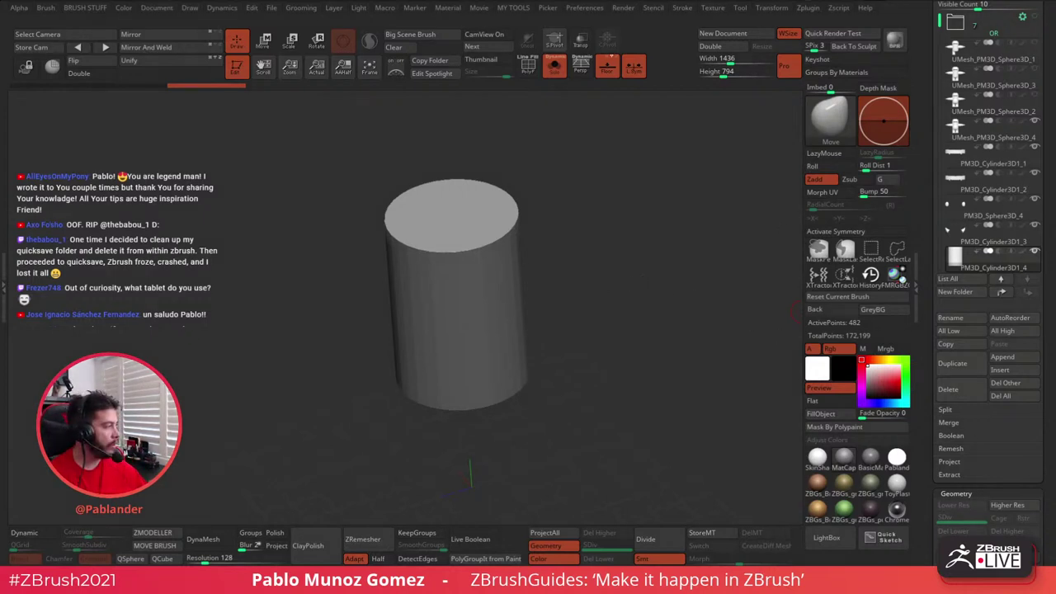
- Sketch a leaf-shaped panel wrapping around the cylinder's side with the screen-annotation pen, after dismissing the update notice
{"action": "left_click_drag", "start_coordinate": [986, 228], "coordinate": [777, 106]}
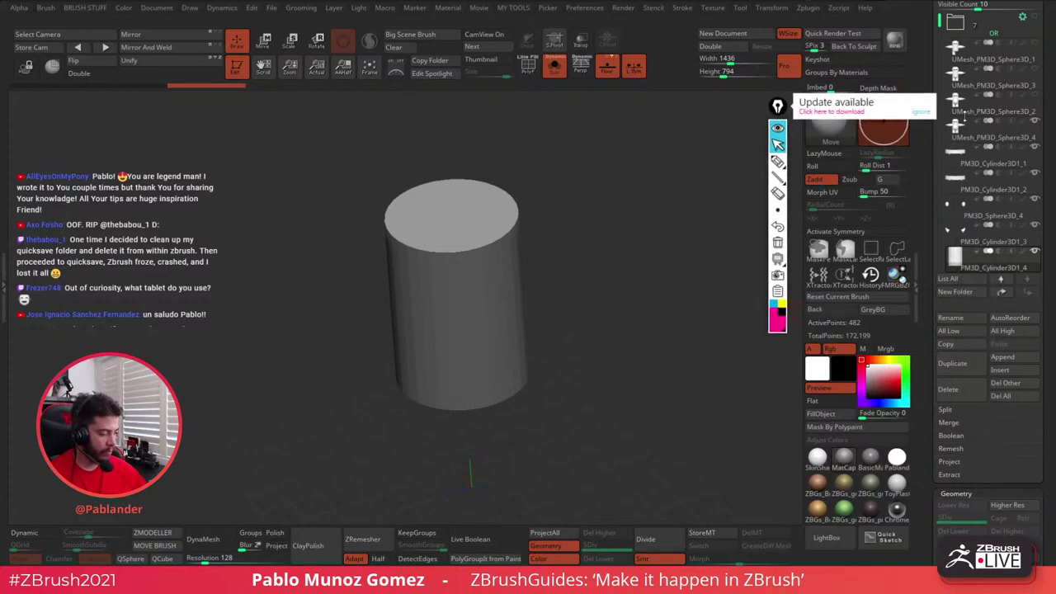
{"action": "left_click", "coordinate": [923, 112]}
{"action": "mouse_move", "coordinate": [781, 162]}
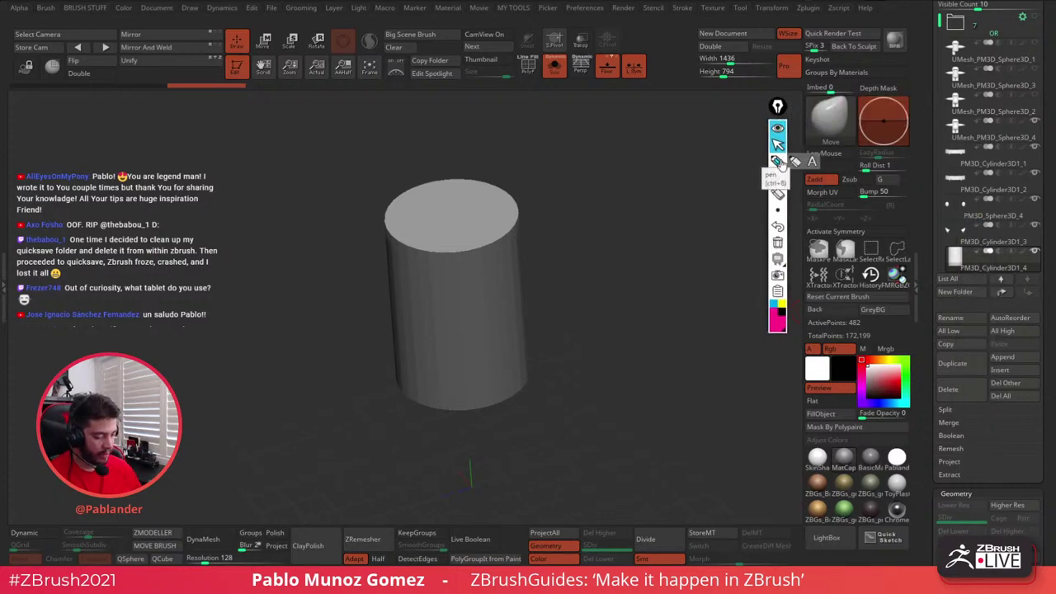
{"action": "left_click", "coordinate": [779, 130]}
{"action": "left_click", "coordinate": [776, 132]}
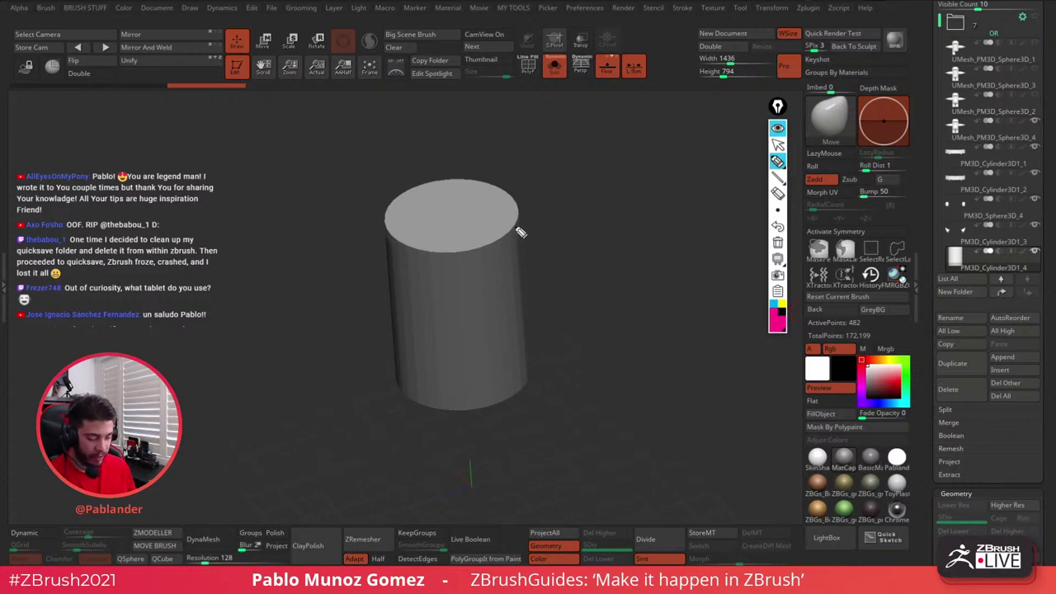
{"action": "mouse_move", "coordinate": [513, 232]}
{"action": "left_mouse_down"}
{"action": "mouse_move", "coordinate": [465, 327]}
{"action": "mouse_move", "coordinate": [472, 356]}
{"action": "left_mouse_up"}
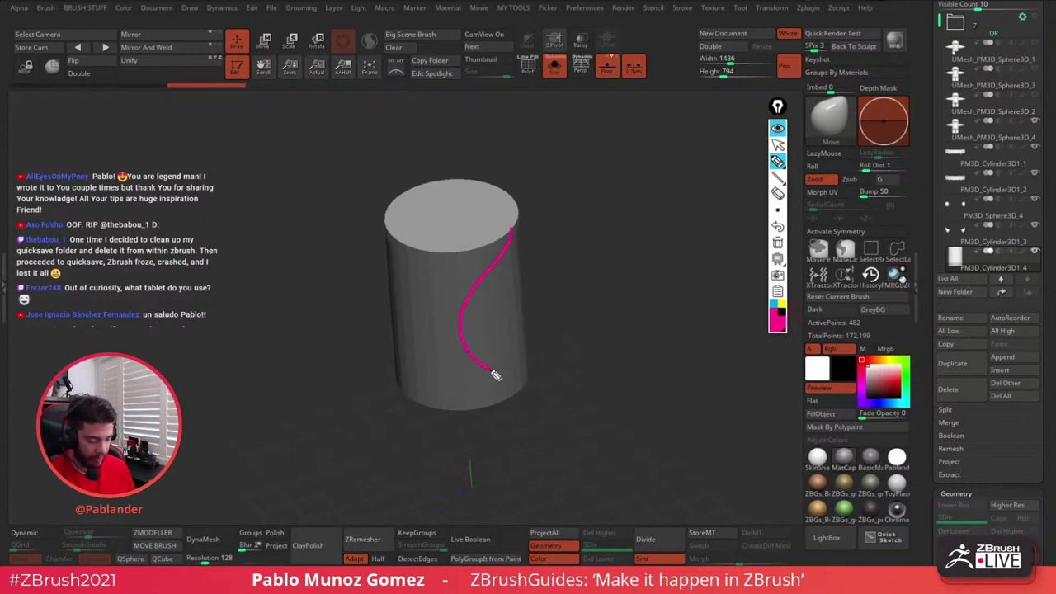
{"action": "left_click_drag", "start_coordinate": [524, 391], "coordinate": [531, 369]}
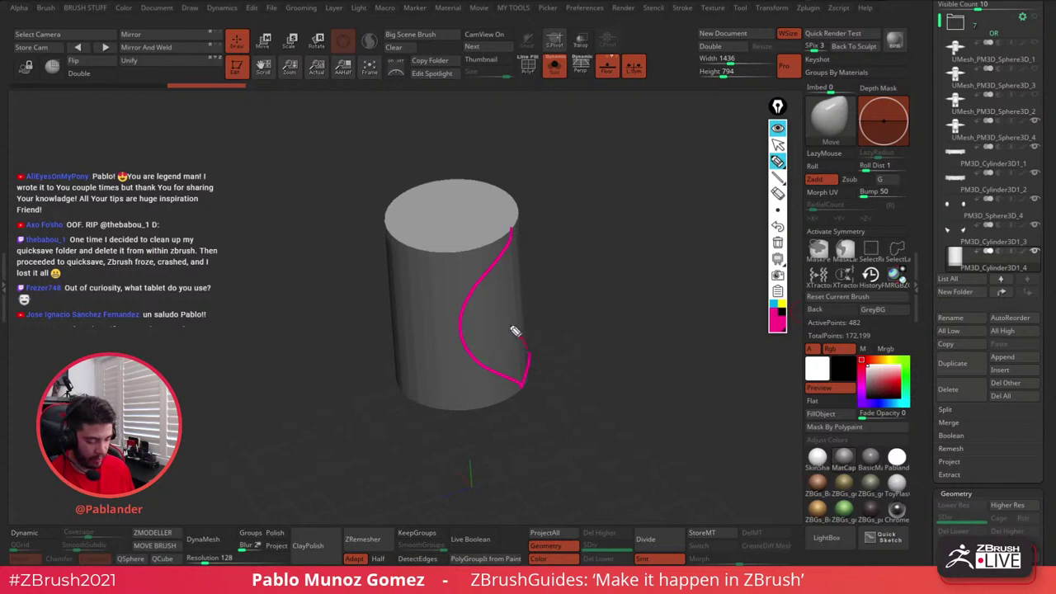
{"action": "left_click_drag", "start_coordinate": [496, 315], "coordinate": [487, 274]}
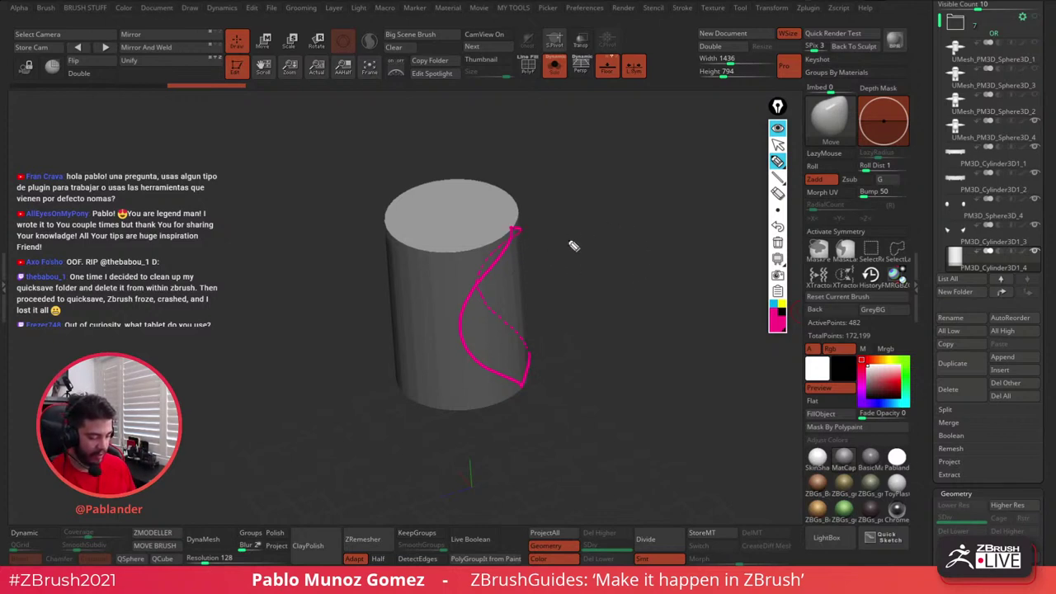
- Sketch the panel's pointed oval front view, its curved cross-section and its thin angled view beside the cylinder
{"action": "mouse_move", "coordinate": [627, 188]}
{"action": "left_mouse_down"}
{"action": "mouse_move", "coordinate": [608, 243]}
{"action": "mouse_move", "coordinate": [640, 278]}
{"action": "left_mouse_up"}
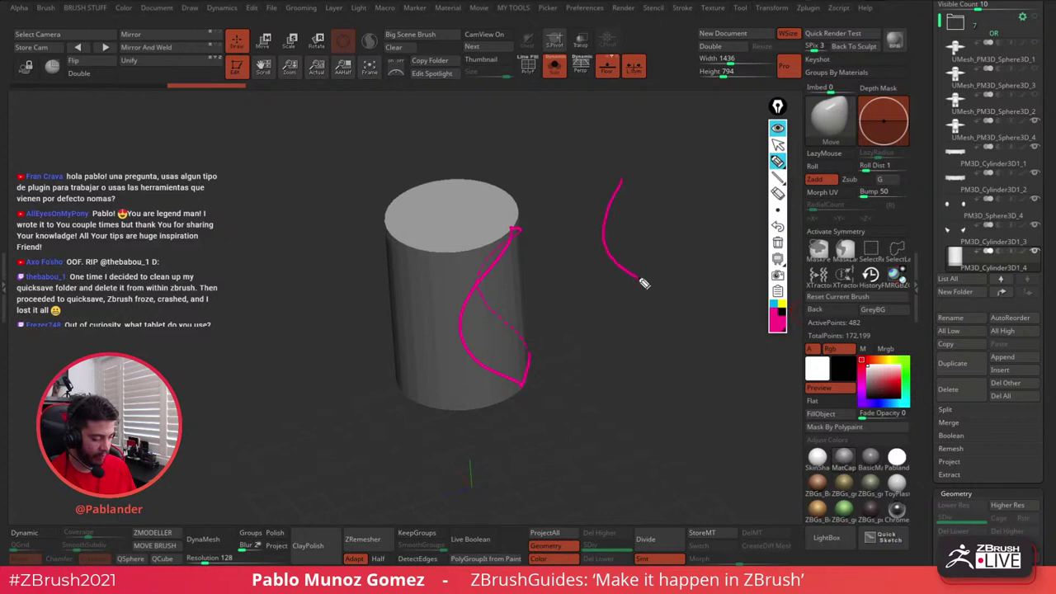
{"action": "mouse_move", "coordinate": [630, 180]}
{"action": "left_mouse_down"}
{"action": "mouse_move", "coordinate": [667, 247]}
{"action": "mouse_move", "coordinate": [650, 286]}
{"action": "mouse_move", "coordinate": [640, 281]}
{"action": "left_mouse_up"}
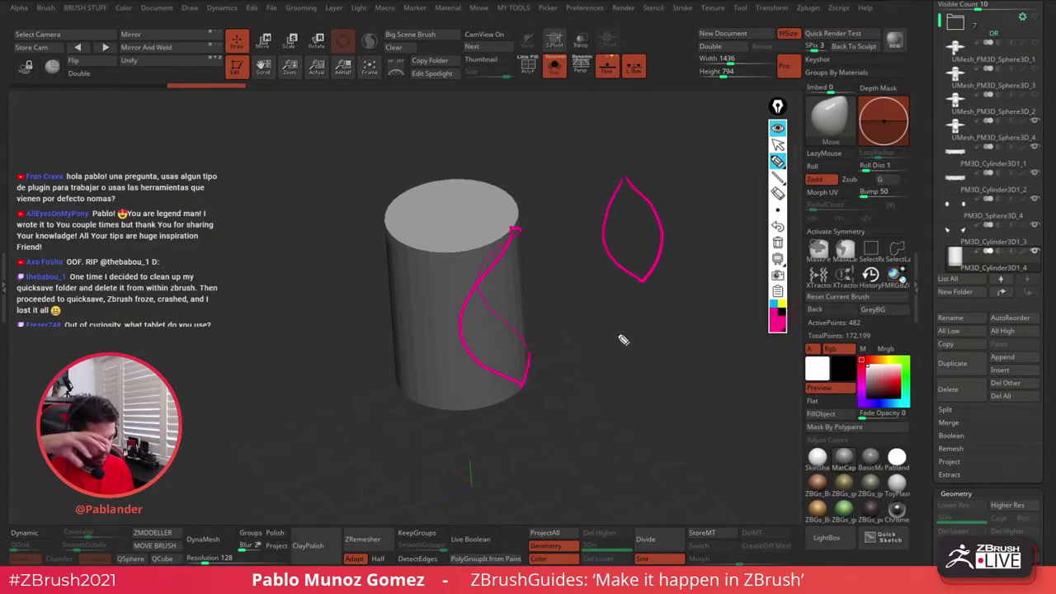
{"action": "mouse_move", "coordinate": [611, 337]}
{"action": "left_mouse_down"}
{"action": "mouse_move", "coordinate": [641, 358]}
{"action": "mouse_move", "coordinate": [663, 341]}
{"action": "left_mouse_up"}
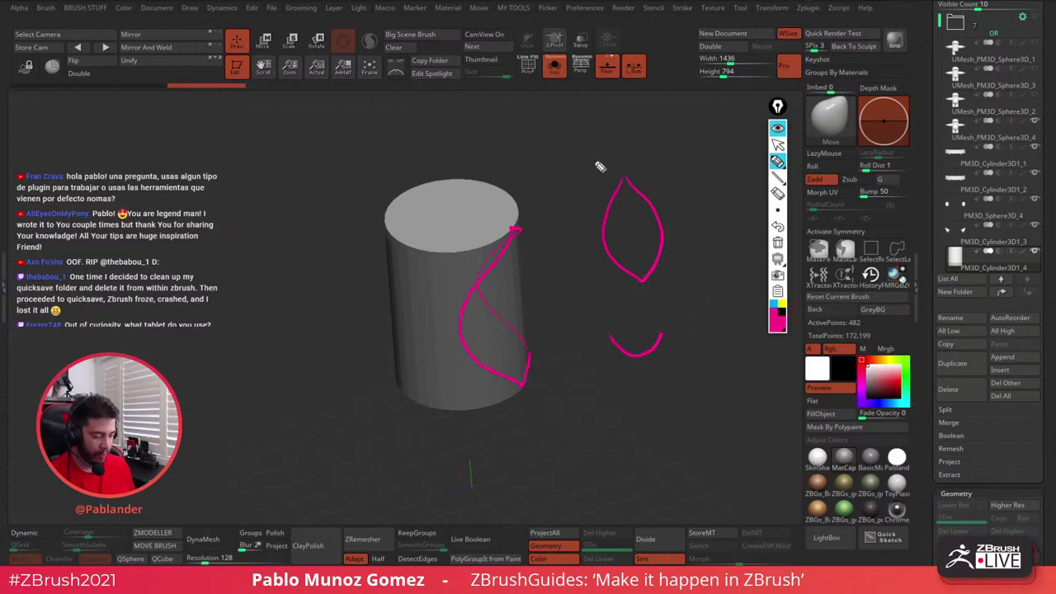
{"action": "mouse_move", "coordinate": [543, 151]}
{"action": "left_mouse_down"}
{"action": "mouse_move", "coordinate": [633, 122]}
{"action": "mouse_move", "coordinate": [573, 165]}
{"action": "mouse_move", "coordinate": [535, 167]}
{"action": "left_mouse_up"}
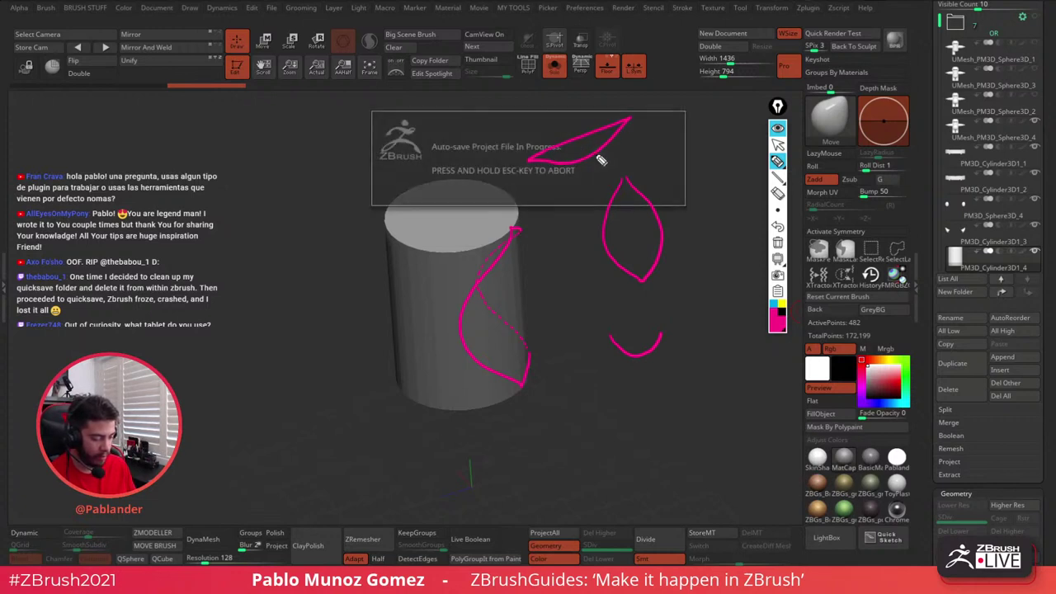
{"action": "left_click_drag", "start_coordinate": [603, 159], "coordinate": [658, 113]}
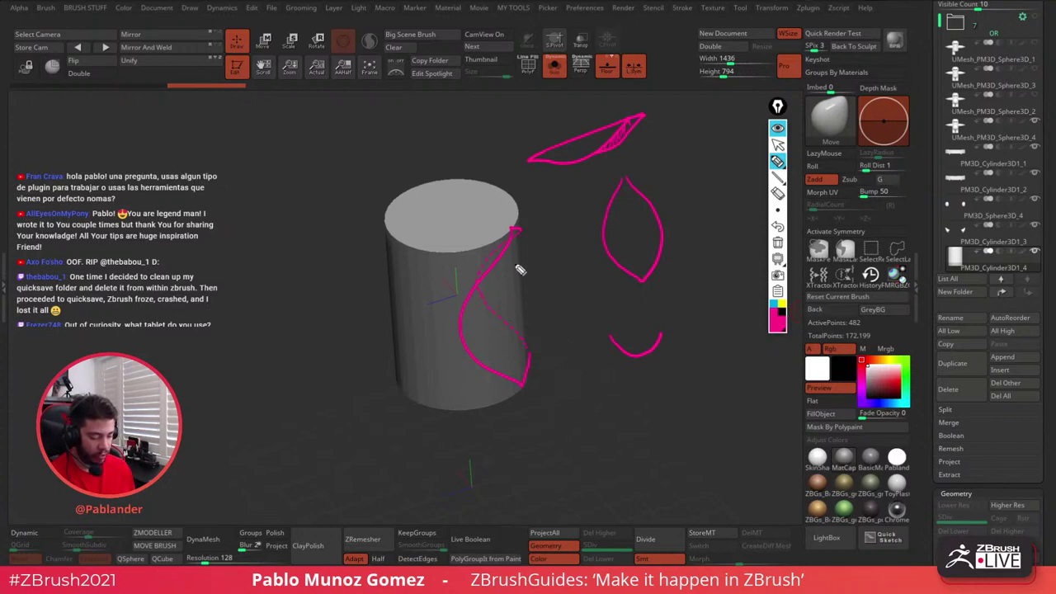
- Hatch the panel area and add an outward arrow on the sketch, clear all annotations and hide the annotation tools
{"action": "left_click_drag", "start_coordinate": [525, 246], "coordinate": [488, 360]}
{"action": "left_click_drag", "start_coordinate": [534, 313], "coordinate": [560, 312]}
{"action": "left_click_drag", "start_coordinate": [549, 307], "coordinate": [550, 318]}
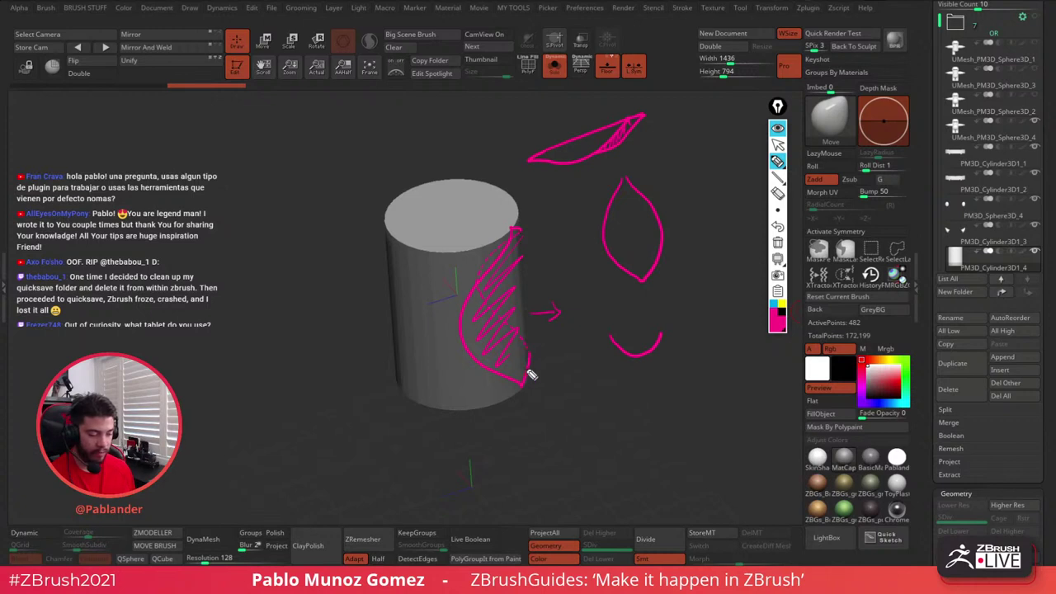
{"action": "left_click", "coordinate": [778, 243]}
{"action": "left_click", "coordinate": [778, 128]}
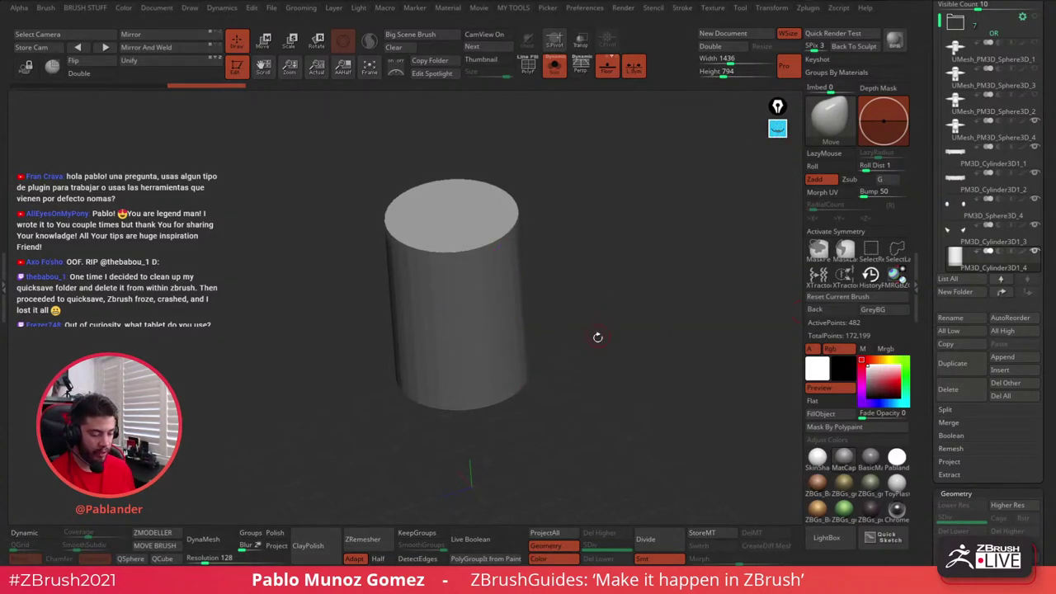
- Divide the cylinder three times and delete its lower subdivision levels
{"action": "left_click_drag", "start_coordinate": [598, 337], "coordinate": [466, 424], "text": "shift"}
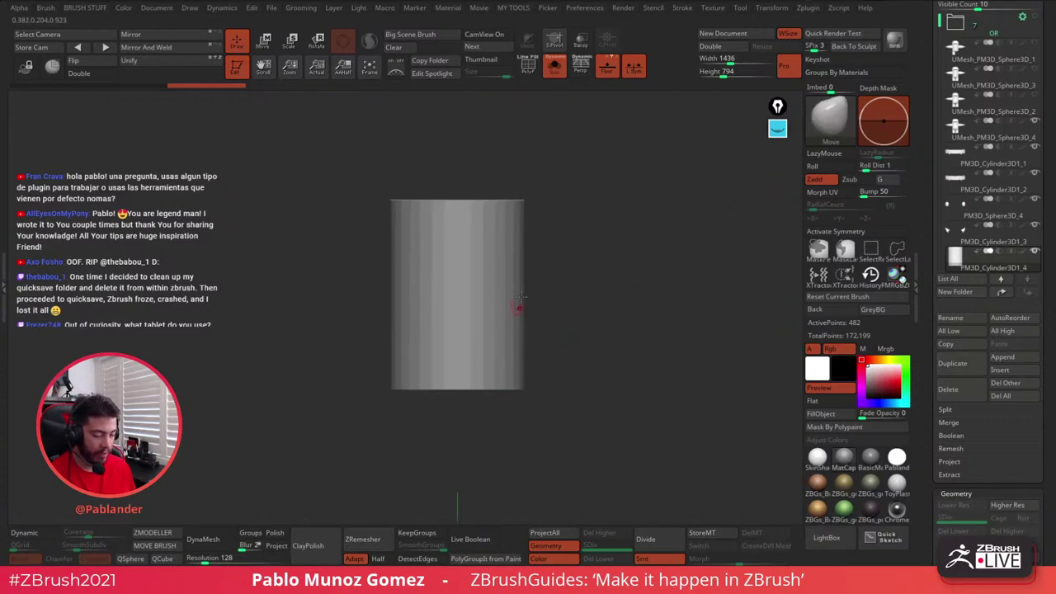
{"action": "mouse_move", "coordinate": [465, 217]}
{"action": "left_mouse_down", "text": "ctrl"}
{"action": "mouse_move", "coordinate": [495, 303]}
{"action": "mouse_move", "coordinate": [488, 224]}
{"action": "left_mouse_up", "text": "ctrl"}
{"action": "key", "text": "ctrl+z"}
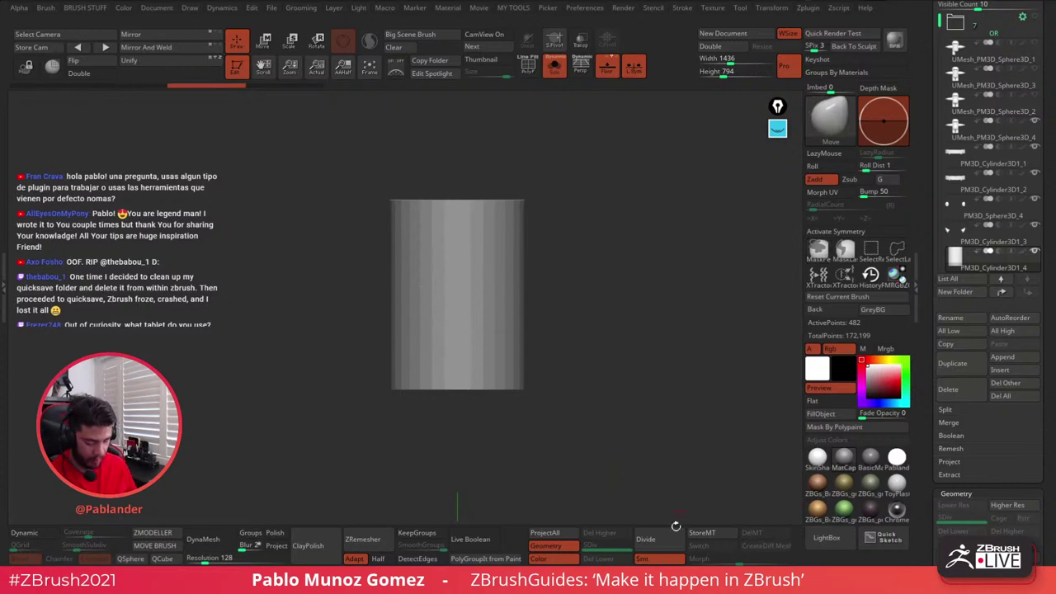
{"action": "left_click", "coordinate": [647, 539]}
{"action": "left_click", "coordinate": [647, 540]}
{"action": "left_click", "coordinate": [647, 540]}
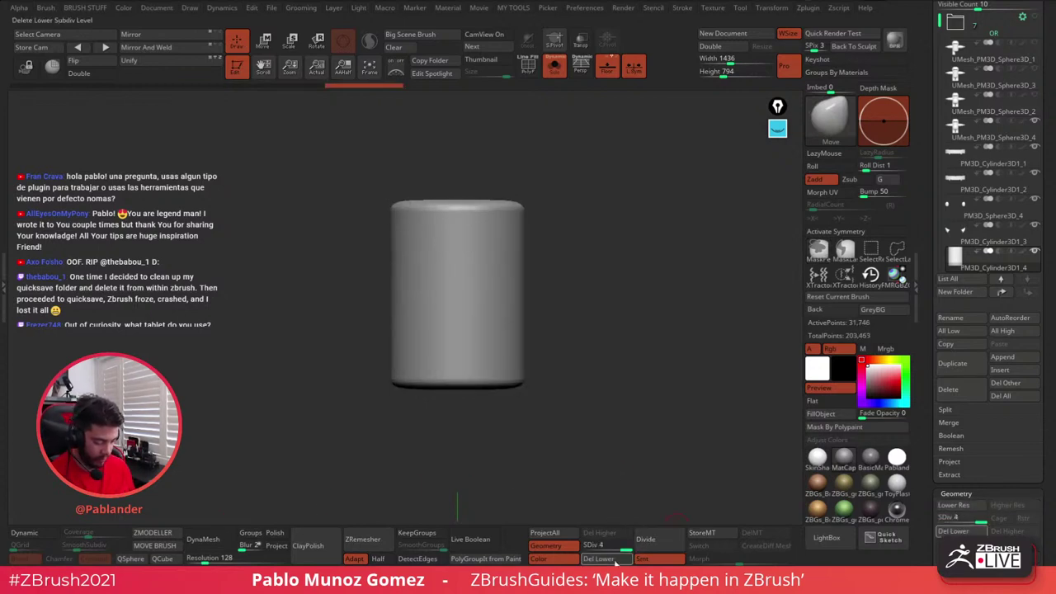
{"action": "key", "text": "space"}
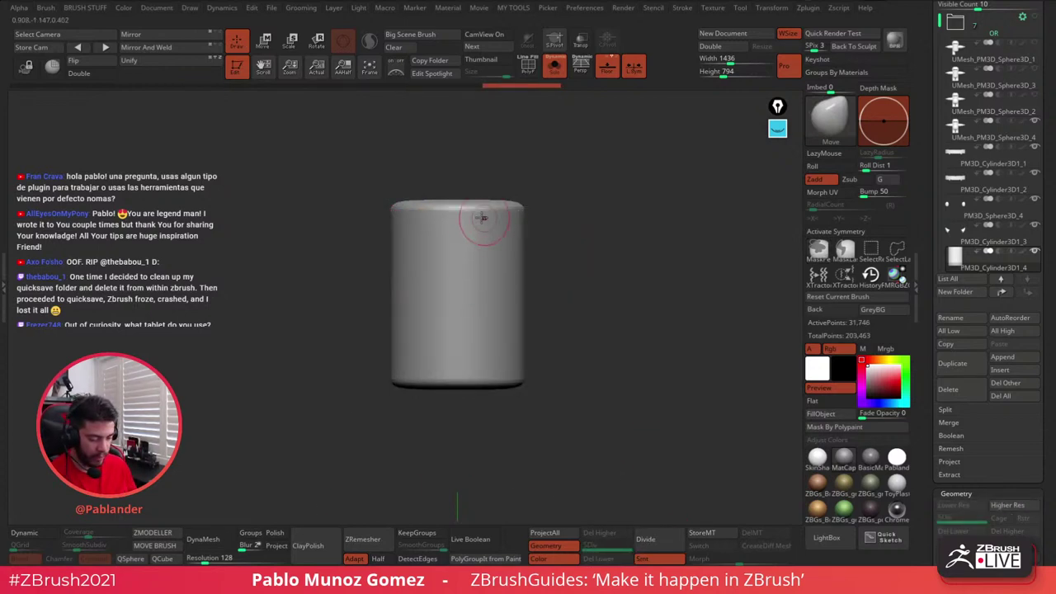
- Paint a tall oval mask on the cylinder's front and widen it around both sides
{"action": "mouse_move", "coordinate": [453, 213]}
{"action": "left_mouse_down", "text": "ctrl"}
{"action": "mouse_move", "coordinate": [417, 272]}
{"action": "mouse_move", "coordinate": [479, 363]}
{"action": "mouse_move", "coordinate": [451, 231]}
{"action": "mouse_move", "coordinate": [505, 273]}
{"action": "mouse_move", "coordinate": [462, 383]}
{"action": "mouse_move", "coordinate": [404, 299]}
{"action": "mouse_move", "coordinate": [449, 216]}
{"action": "left_mouse_up", "text": "ctrl"}
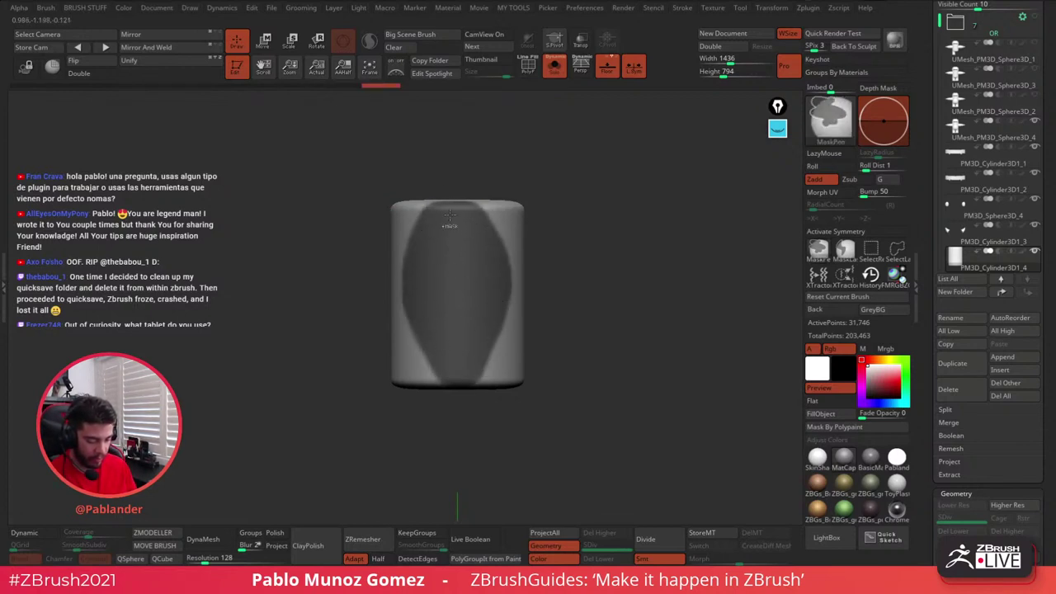
{"action": "left_click_drag", "start_coordinate": [551, 234], "coordinate": [610, 281]}
{"action": "mouse_move", "coordinate": [440, 207]}
{"action": "left_mouse_down", "text": "ctrl"}
{"action": "mouse_move", "coordinate": [420, 227]}
{"action": "mouse_move", "coordinate": [401, 339]}
{"action": "mouse_move", "coordinate": [419, 368]}
{"action": "left_mouse_up", "text": "ctrl"}
{"action": "left_click_drag", "start_coordinate": [636, 289], "coordinate": [520, 264]}
{"action": "mouse_move", "coordinate": [477, 230]}
{"action": "left_mouse_down", "text": "ctrl"}
{"action": "mouse_move", "coordinate": [504, 255]}
{"action": "mouse_move", "coordinate": [486, 373]}
{"action": "left_mouse_up", "text": "ctrl"}
{"action": "mouse_move", "coordinate": [577, 280]}
{"action": "left_mouse_down"}
{"action": "mouse_move", "coordinate": [667, 293]}
{"action": "mouse_move", "coordinate": [613, 321]}
{"action": "left_mouse_up"}
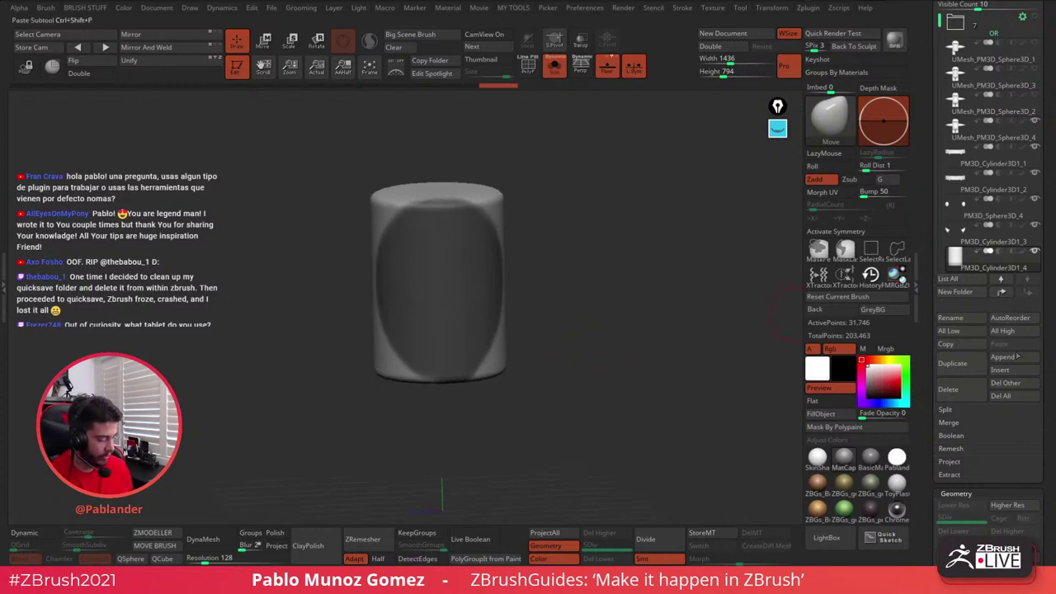
- Extract the masked area with 0.02 thickness, accept it as a new subtool, and inspect it with Solo off and on
{"action": "left_click", "coordinate": [949, 475]}
{"action": "scroll", "coordinate": [1028, 346], "scroll_direction": "down", "scroll_amount": 5}
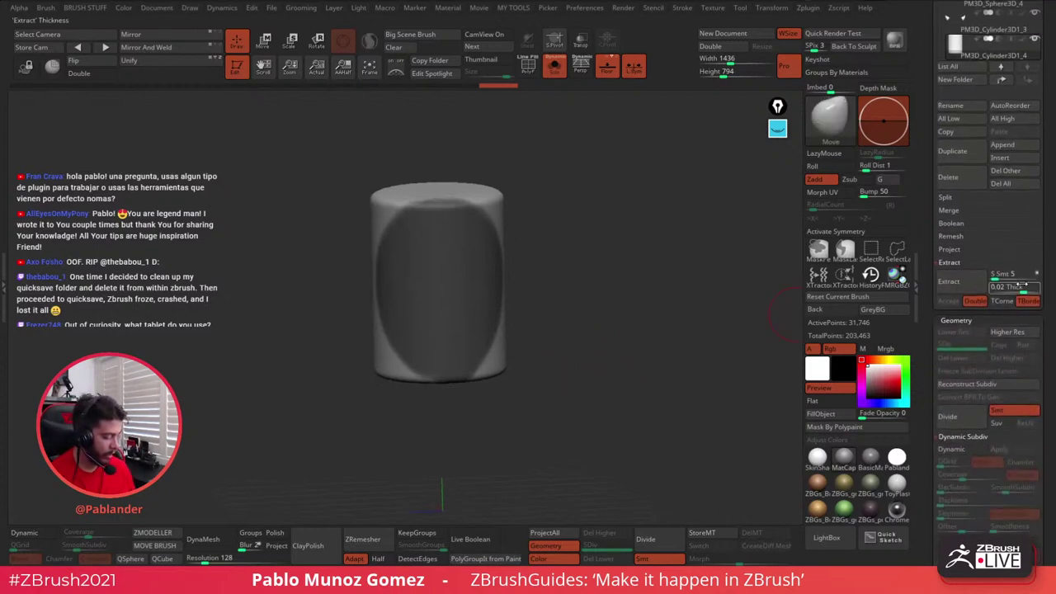
{"action": "left_click", "coordinate": [949, 281]}
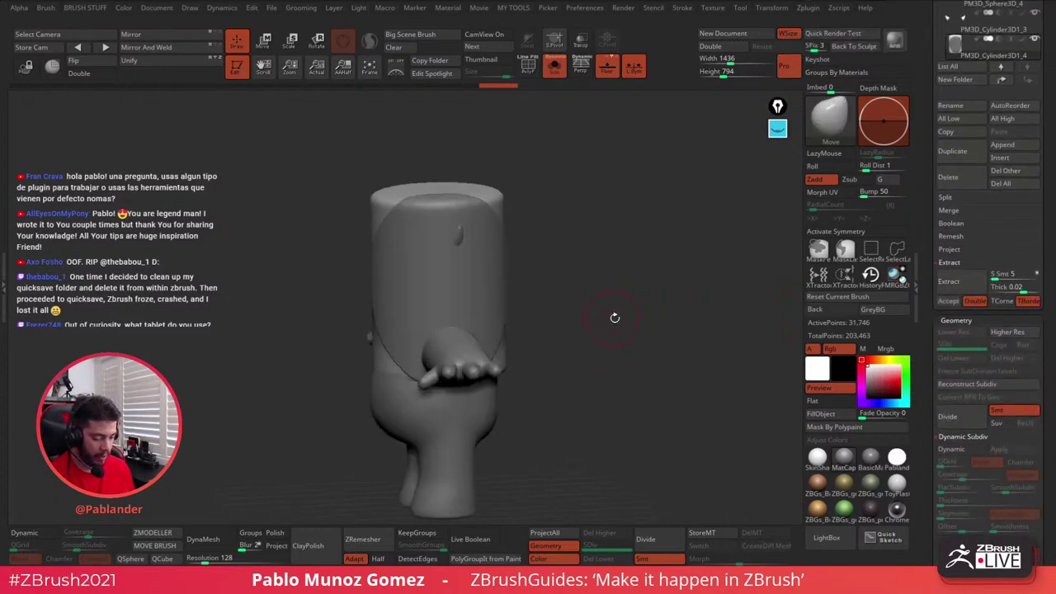
{"action": "left_click", "coordinate": [949, 300]}
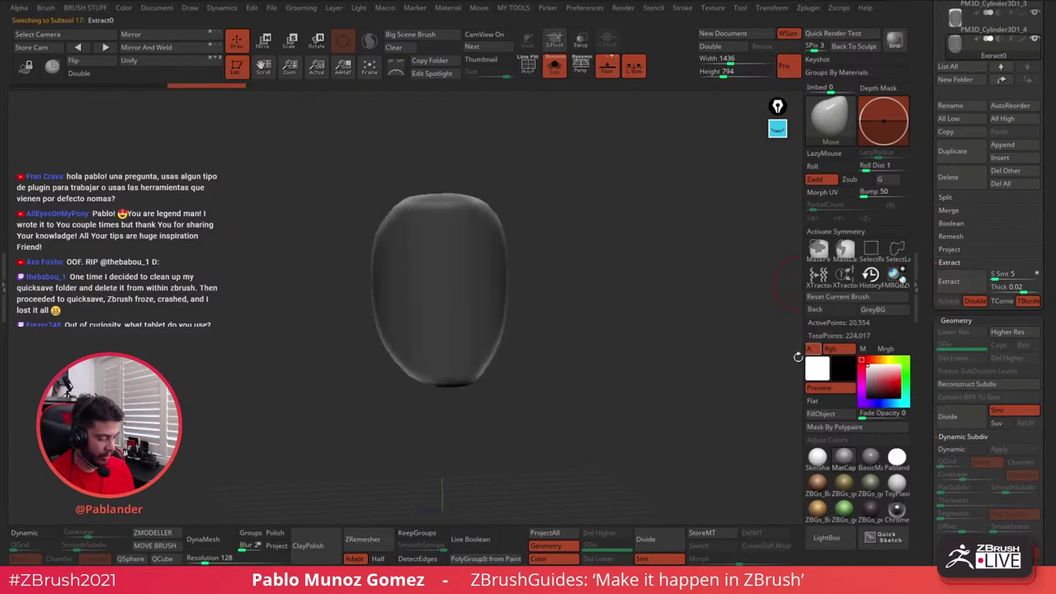
{"action": "left_click_drag", "start_coordinate": [660, 345], "coordinate": [698, 342]}
{"action": "left_click", "coordinate": [554, 66]}
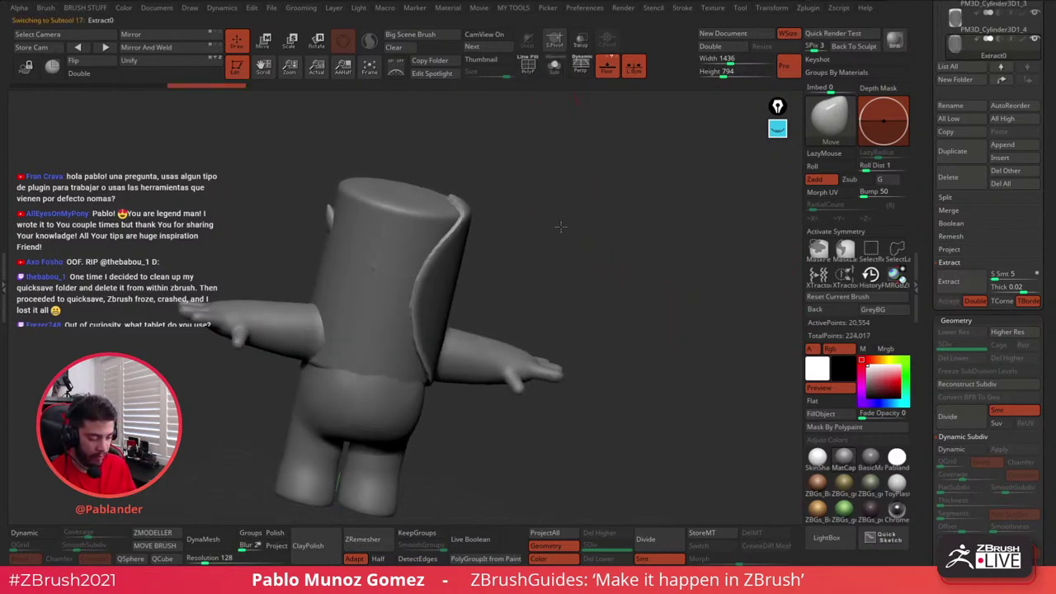
{"action": "left_click", "coordinate": [554, 66]}
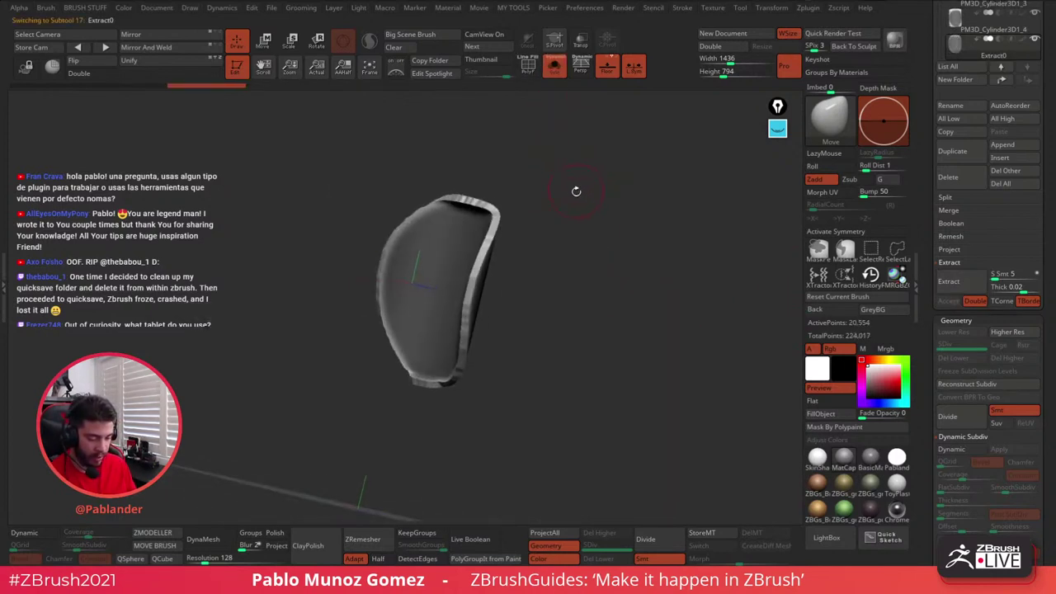
{"action": "mouse_move", "coordinate": [581, 177]}
{"action": "left_mouse_down"}
{"action": "mouse_move", "coordinate": [603, 230]}
{"action": "mouse_move", "coordinate": [576, 239]}
{"action": "mouse_move", "coordinate": [604, 262]}
{"action": "left_mouse_up"}
- Delete the extracted panel subtool and clear the mask from the cylinder
{"action": "left_click_drag", "start_coordinate": [929, 130], "coordinate": [926, 166]}
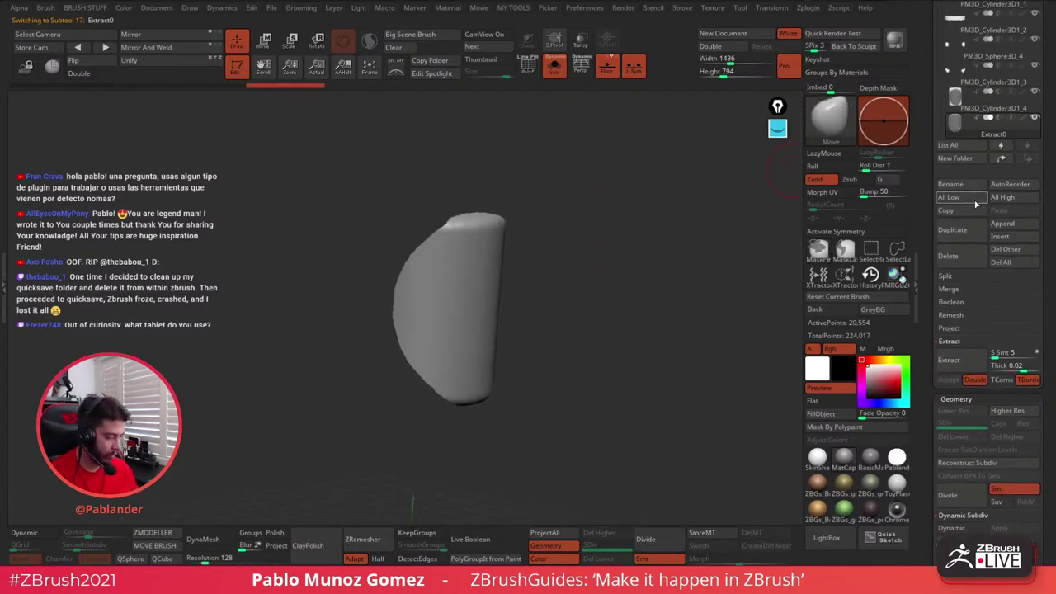
{"action": "left_click", "coordinate": [949, 257]}
{"action": "left_click", "coordinate": [859, 279]}
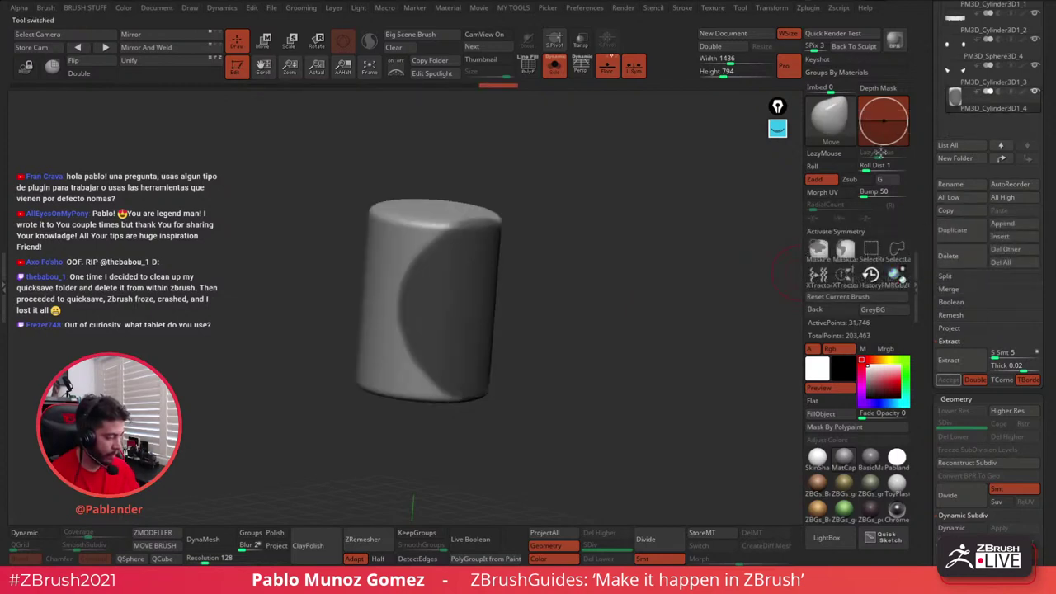
{"action": "left_click_drag", "start_coordinate": [581, 203], "coordinate": [620, 257], "text": "ctrl"}
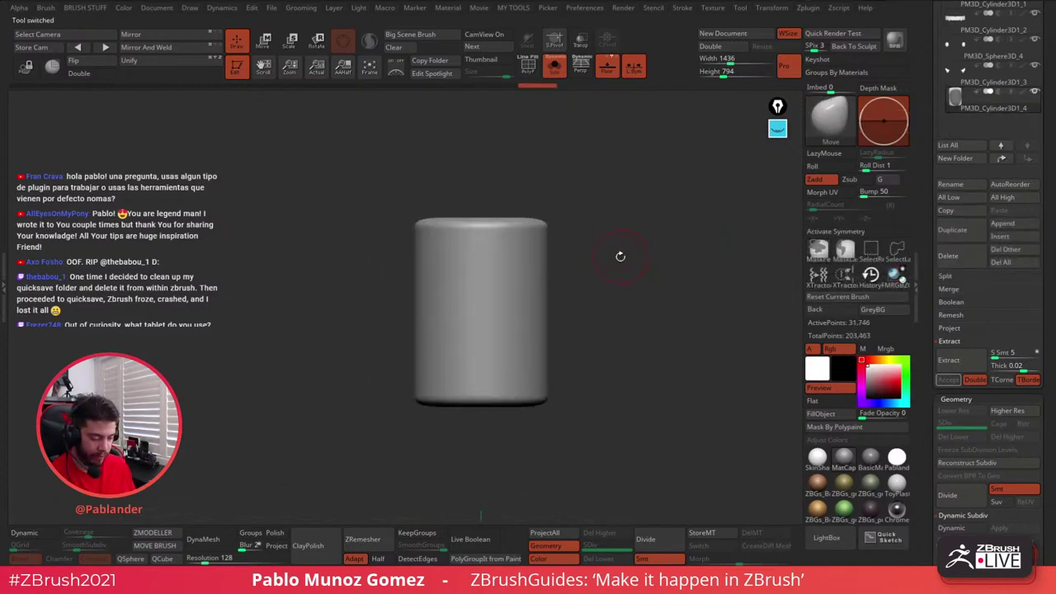
- Stretch the cylinder vertically to make it taller and turn on the polyframe display
{"action": "key", "text": "w"}
{"action": "left_click_drag", "start_coordinate": [483, 250], "coordinate": [487, 254]}
{"action": "key", "text": "q"}
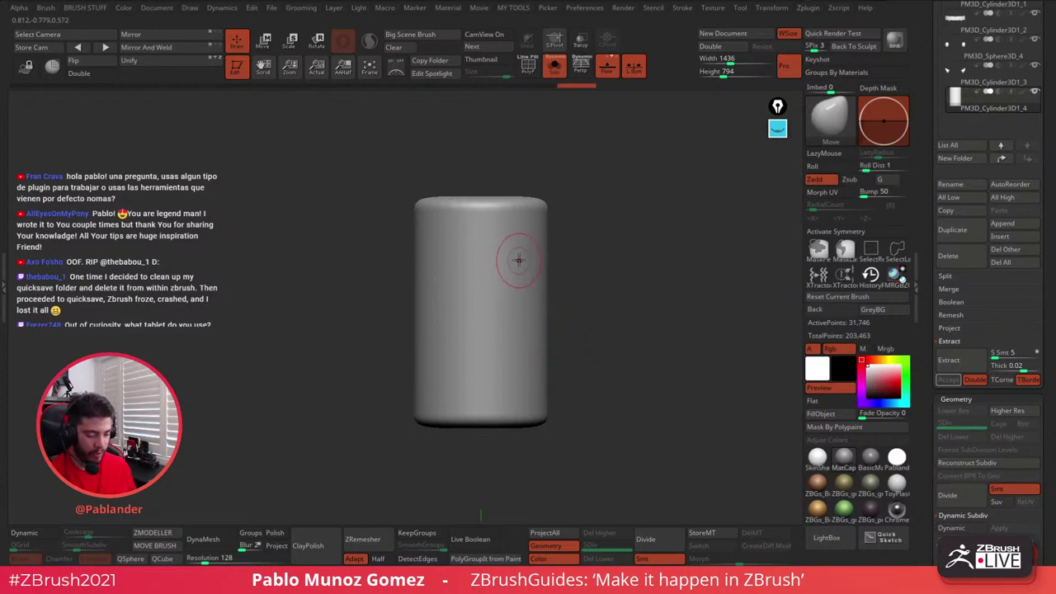
{"action": "key", "text": "shift+f"}
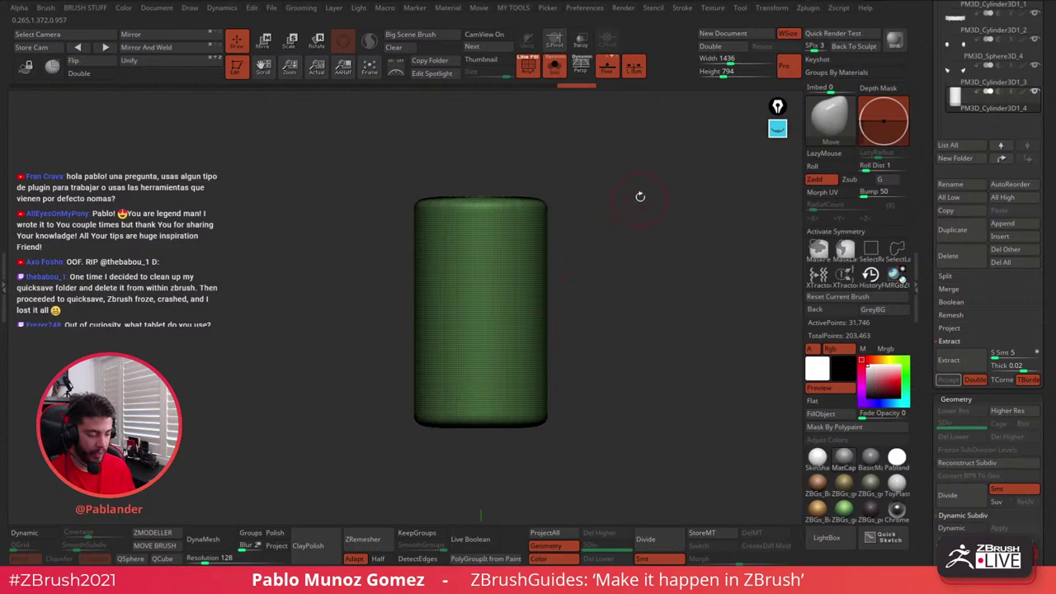
- Set MaskLasso as the brush used for masking
{"action": "key", "text": "space"}
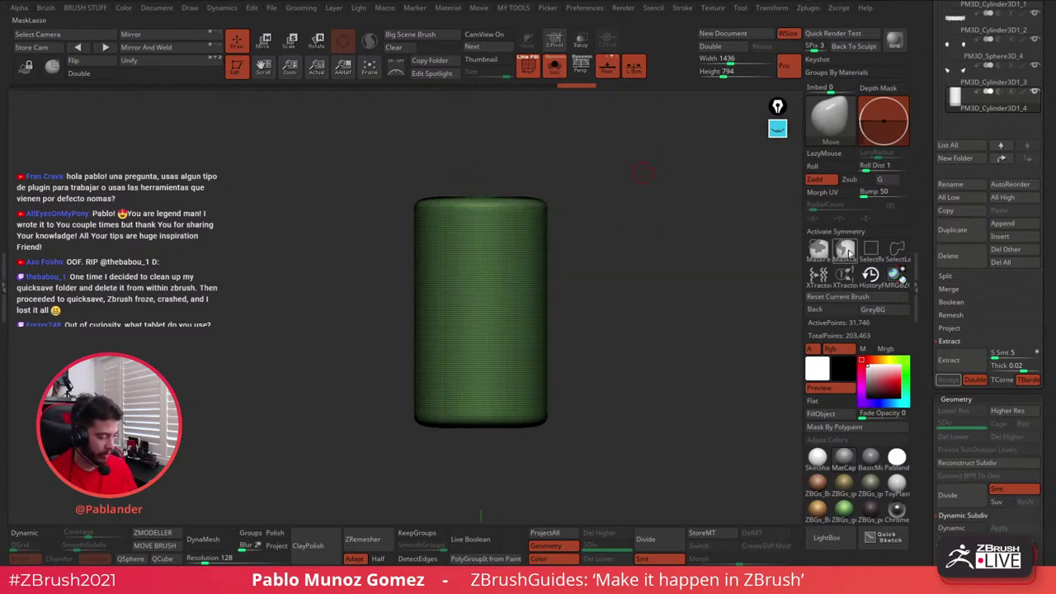
{"action": "left_click", "coordinate": [845, 250]}
{"action": "left_click", "coordinate": [844, 272]}
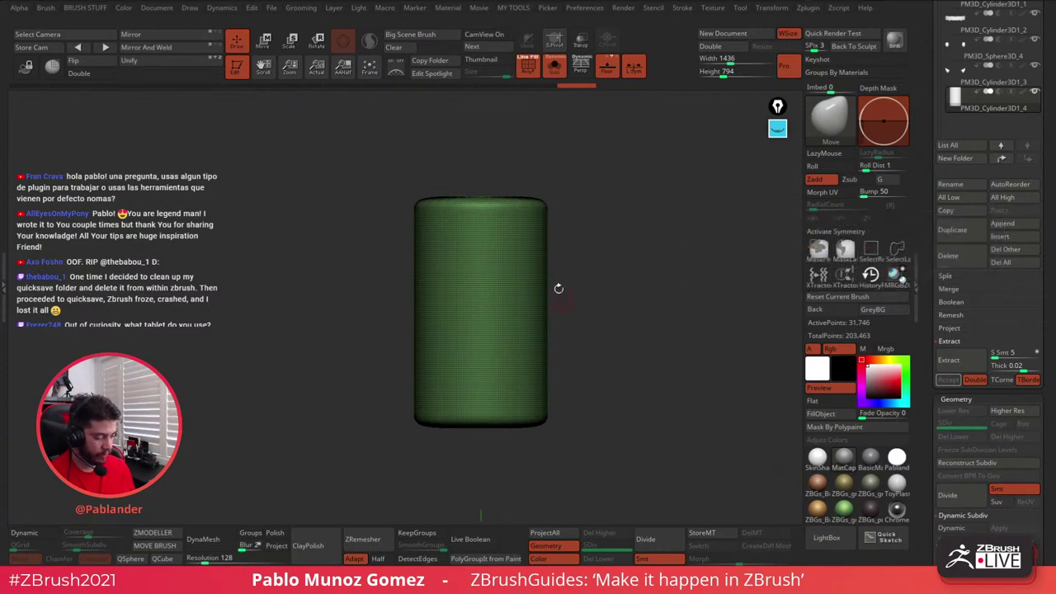
{"action": "left_click_drag", "start_coordinate": [536, 155], "coordinate": [633, 190], "text": "ctrl"}
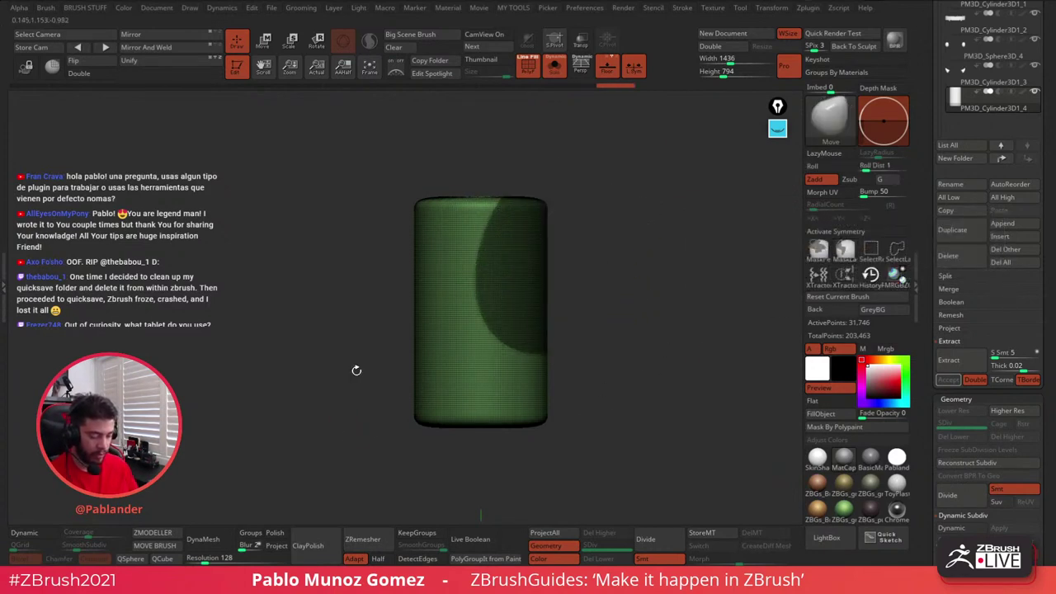
{"action": "key", "text": "ctrl+a"}
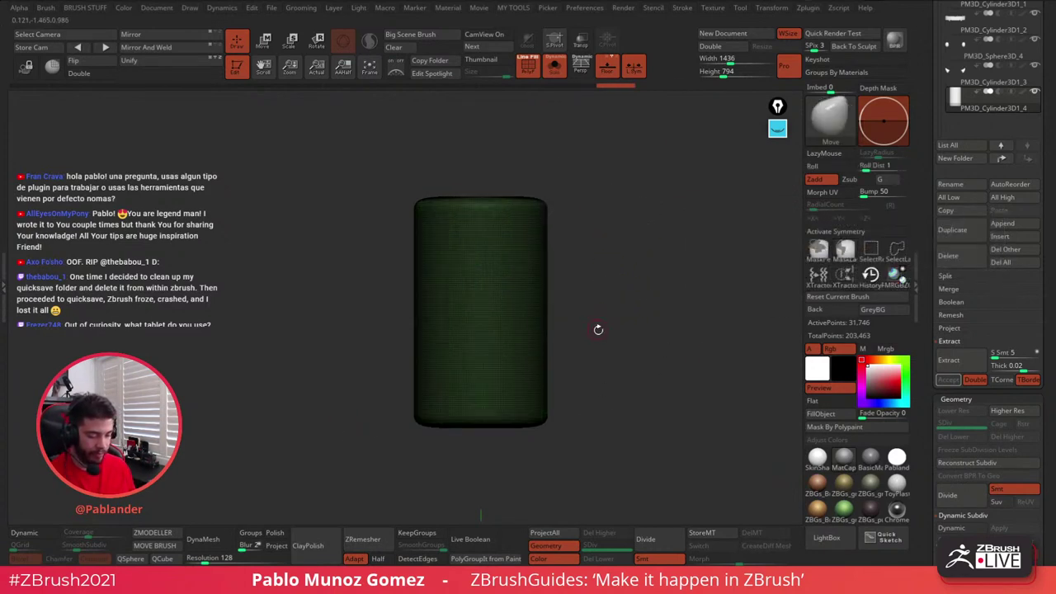
{"action": "left_click_drag", "start_coordinate": [605, 246], "coordinate": [568, 294], "text": "ctrl"}
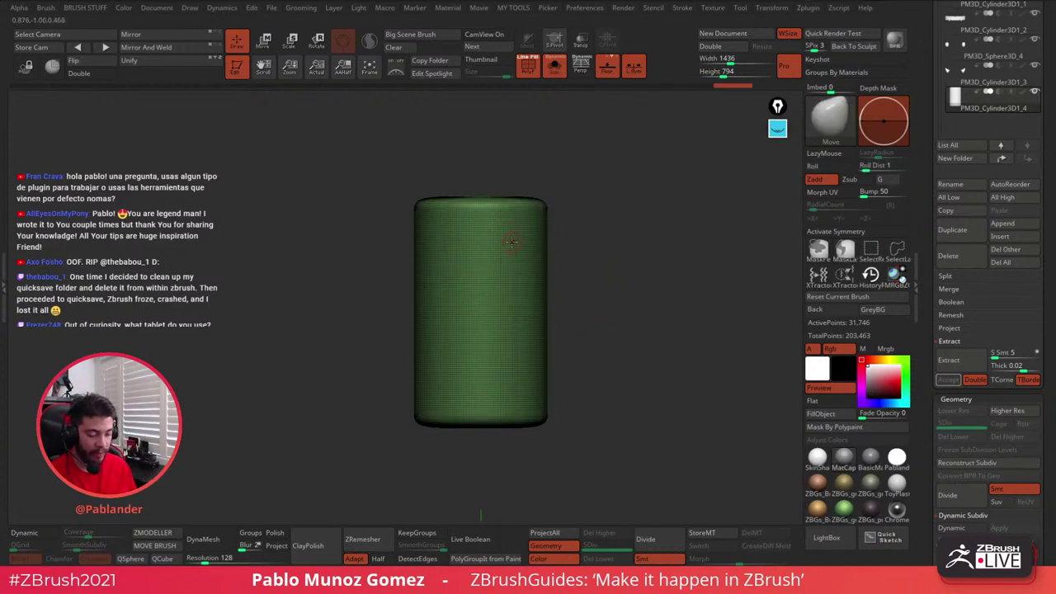
- Subdivide the cylinder once, delete its lower subdivision level and hide the wireframe lines
{"action": "left_click", "coordinate": [645, 538]}
{"action": "left_click", "coordinate": [600, 560]}
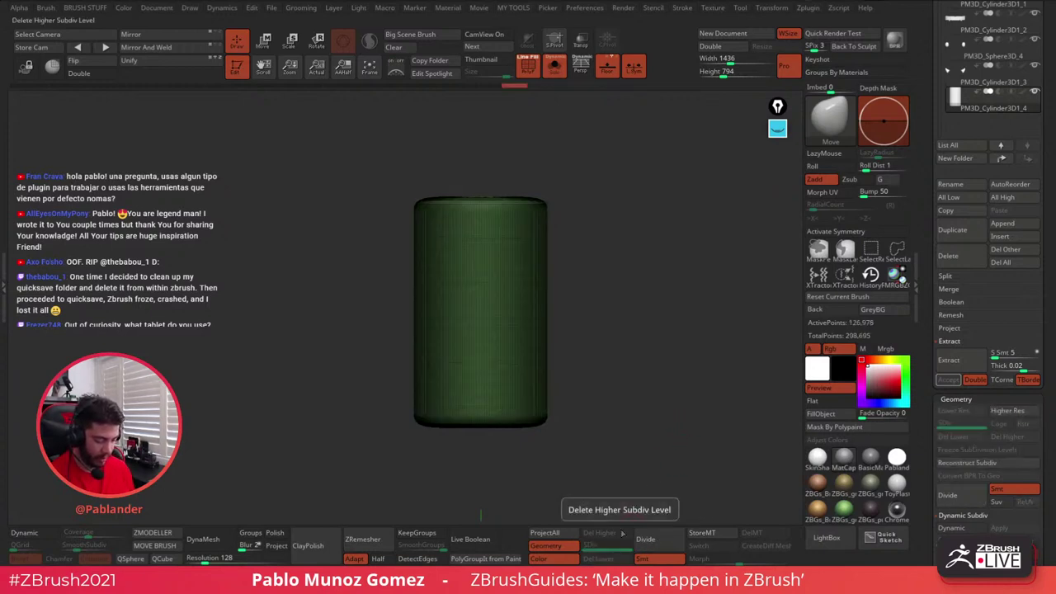
{"action": "left_click", "coordinate": [525, 62]}
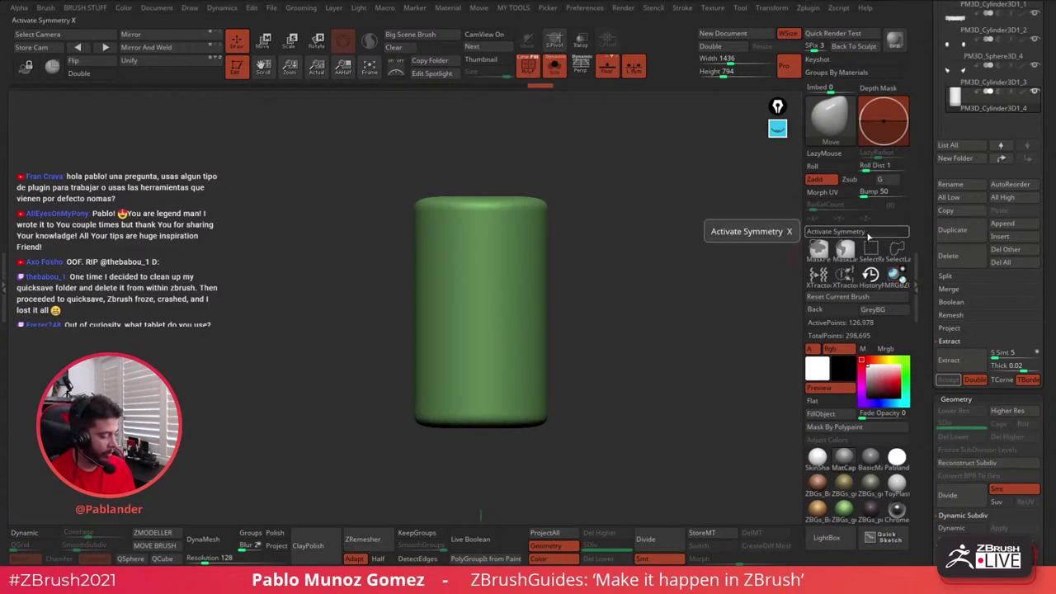
- Activate X symmetry and try a diamond-shaped lasso mask over the cylinder's front
{"action": "left_click", "coordinate": [825, 232]}
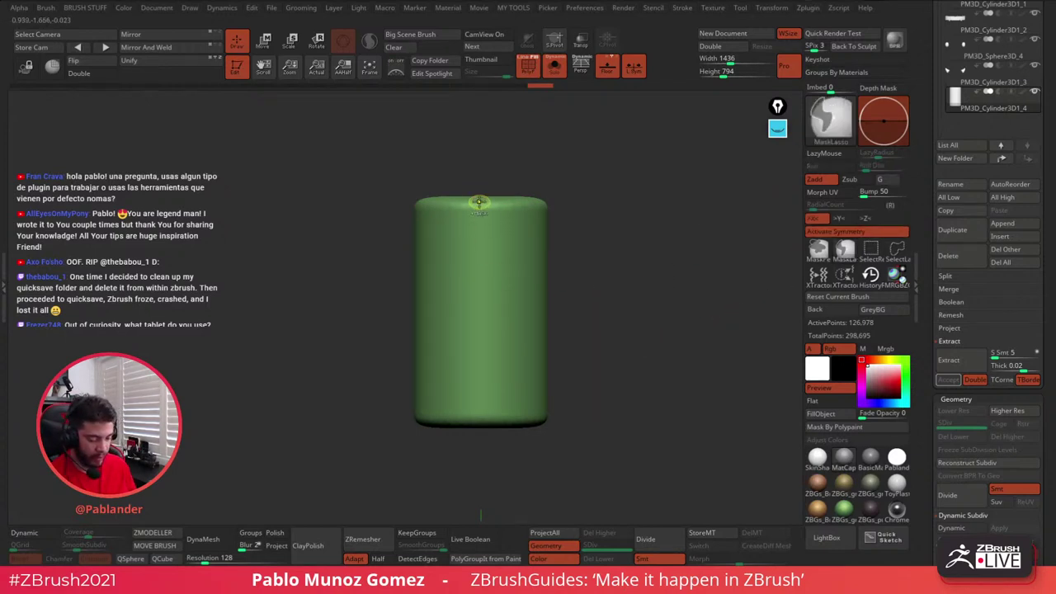
{"action": "mouse_move", "coordinate": [469, 211]}
{"action": "left_mouse_down", "text": "ctrl"}
{"action": "mouse_move", "coordinate": [415, 267]}
{"action": "mouse_move", "coordinate": [408, 334]}
{"action": "mouse_move", "coordinate": [421, 381]}
{"action": "mouse_move", "coordinate": [452, 419]}
{"action": "mouse_move", "coordinate": [487, 432]}
{"action": "mouse_move", "coordinate": [526, 373]}
{"action": "mouse_move", "coordinate": [477, 208]}
{"action": "left_mouse_up", "text": "ctrl"}
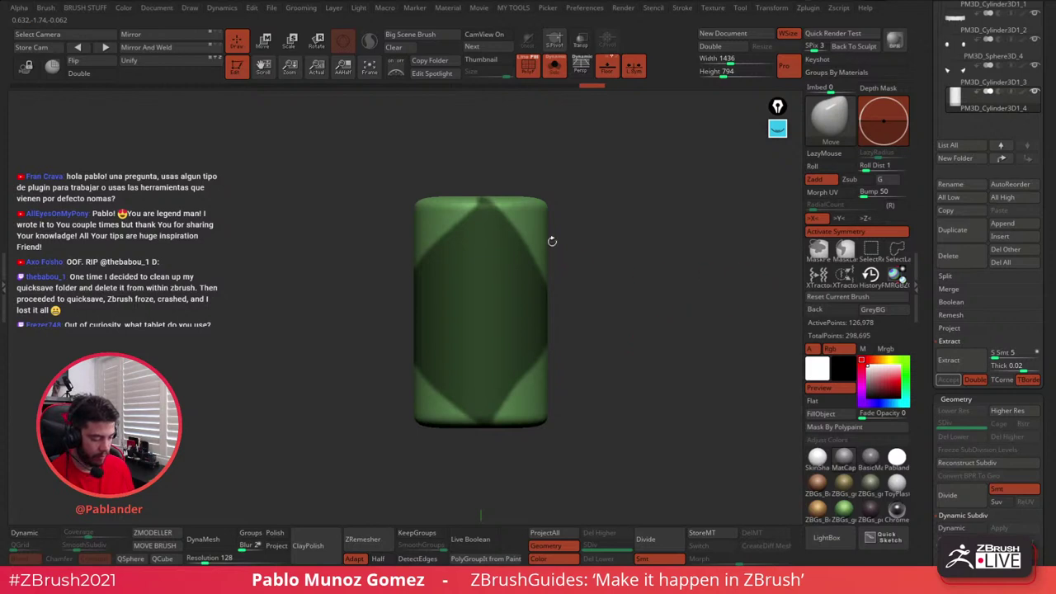
{"action": "left_click_drag", "start_coordinate": [589, 210], "coordinate": [563, 255]}
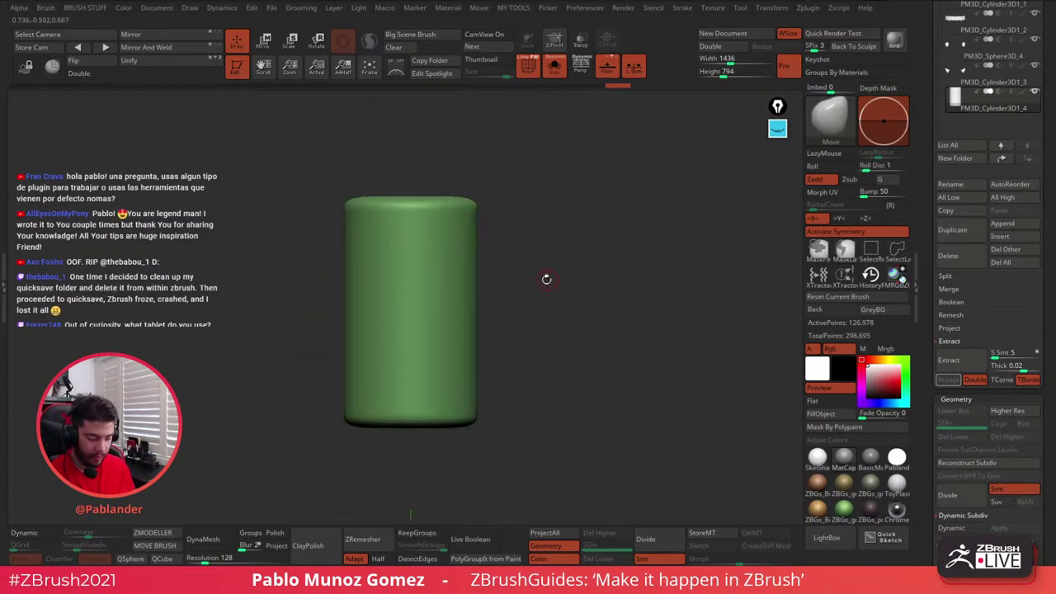
- Lasso-mask a tall, rounded panel shape on the cylinder with symmetry, keeping the mask on the front half only
{"action": "right_click_drag", "start_coordinate": [545, 278], "coordinate": [639, 250], "text": "alt"}
{"action": "key", "text": "ctrl"}
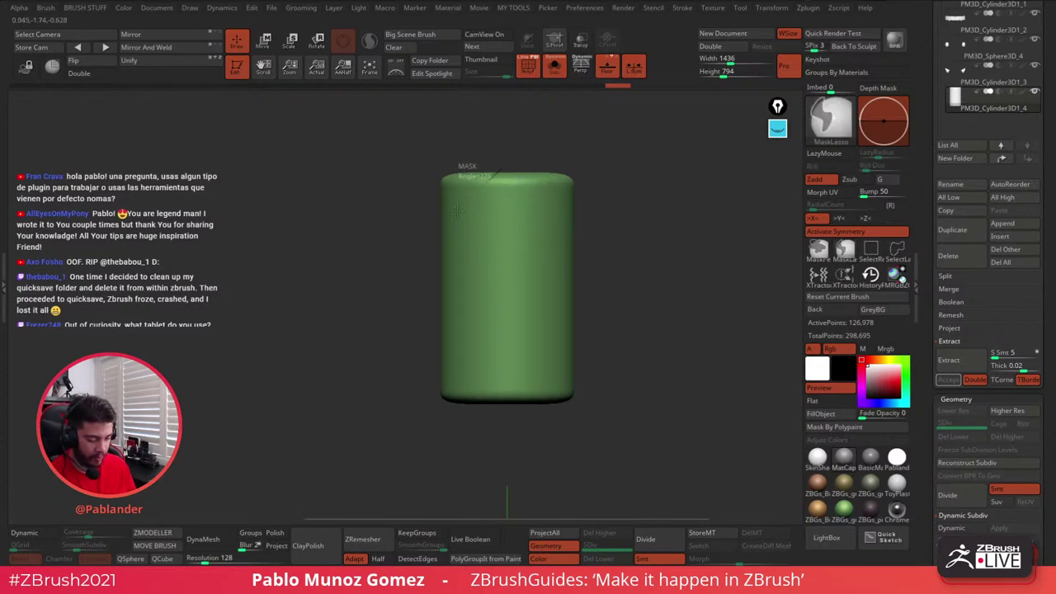
{"action": "mouse_move", "coordinate": [457, 210]}
{"action": "left_mouse_down", "text": "ctrl"}
{"action": "mouse_move", "coordinate": [433, 318]}
{"action": "mouse_move", "coordinate": [507, 416]}
{"action": "mouse_move", "coordinate": [553, 363]}
{"action": "left_mouse_up", "text": "ctrl"}
{"action": "mouse_move", "coordinate": [622, 316]}
{"action": "left_mouse_down"}
{"action": "mouse_move", "coordinate": [650, 323]}
{"action": "mouse_move", "coordinate": [640, 325]}
{"action": "mouse_move", "coordinate": [677, 304]}
{"action": "mouse_move", "coordinate": [678, 267]}
{"action": "mouse_move", "coordinate": [631, 267]}
{"action": "left_mouse_up"}
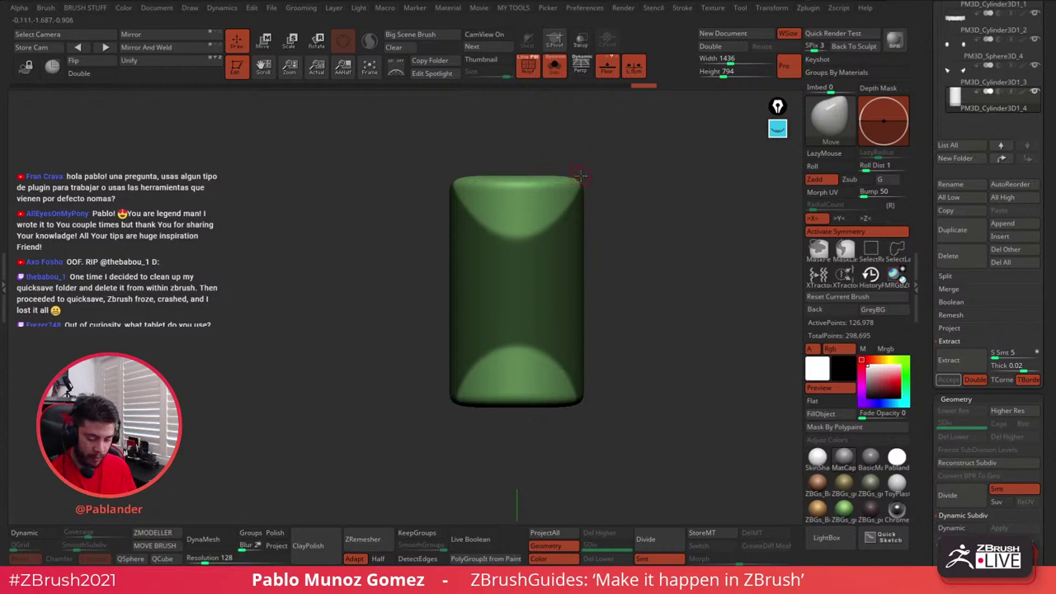
{"action": "key", "text": "ctrl"}
{"action": "mouse_move", "coordinate": [580, 171]}
{"action": "left_mouse_down", "text": "ctrl"}
{"action": "mouse_move", "coordinate": [523, 273]}
{"action": "mouse_move", "coordinate": [538, 330]}
{"action": "mouse_move", "coordinate": [523, 466]}
{"action": "mouse_move", "coordinate": [351, 247]}
{"action": "mouse_move", "coordinate": [561, 116]}
{"action": "mouse_move", "coordinate": [579, 165]}
{"action": "left_mouse_up", "text": "ctrl"}
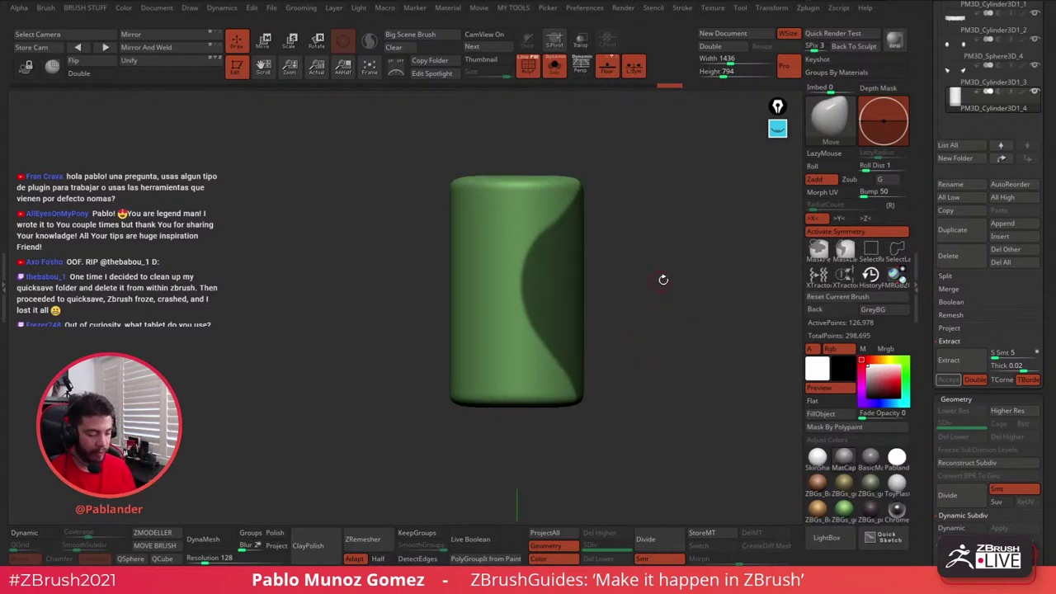
- Switch to the MaskPen brush and clean up the mask's pointed lower edge near the base of the cylinder
{"action": "left_click_drag", "start_coordinate": [663, 279], "coordinate": [613, 278]}
{"action": "left_click_drag", "start_coordinate": [585, 314], "coordinate": [618, 273]}
{"action": "left_click", "coordinate": [820, 252]}
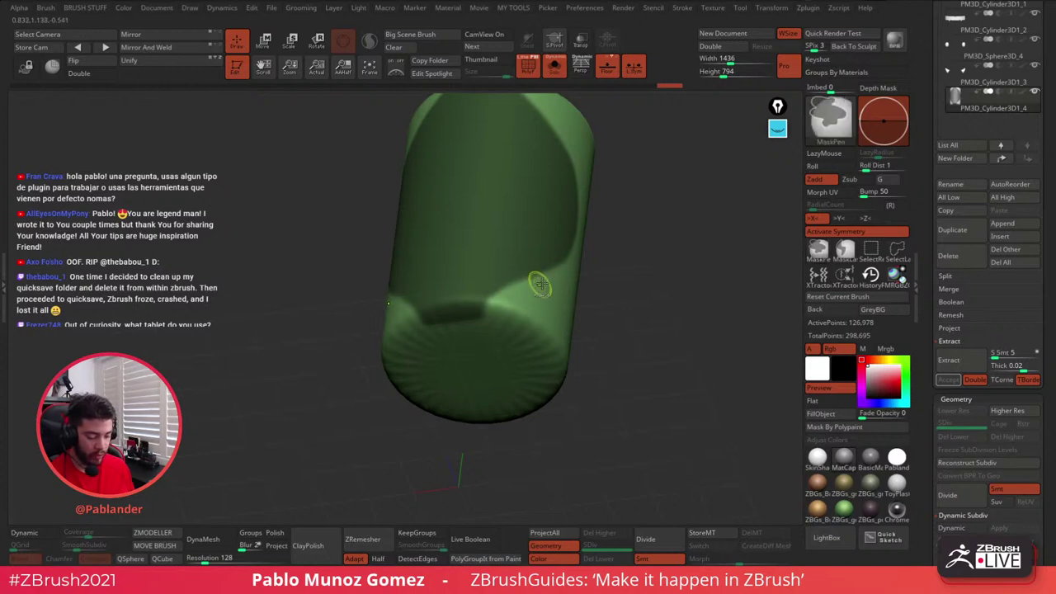
{"action": "key", "text": "ctrl"}
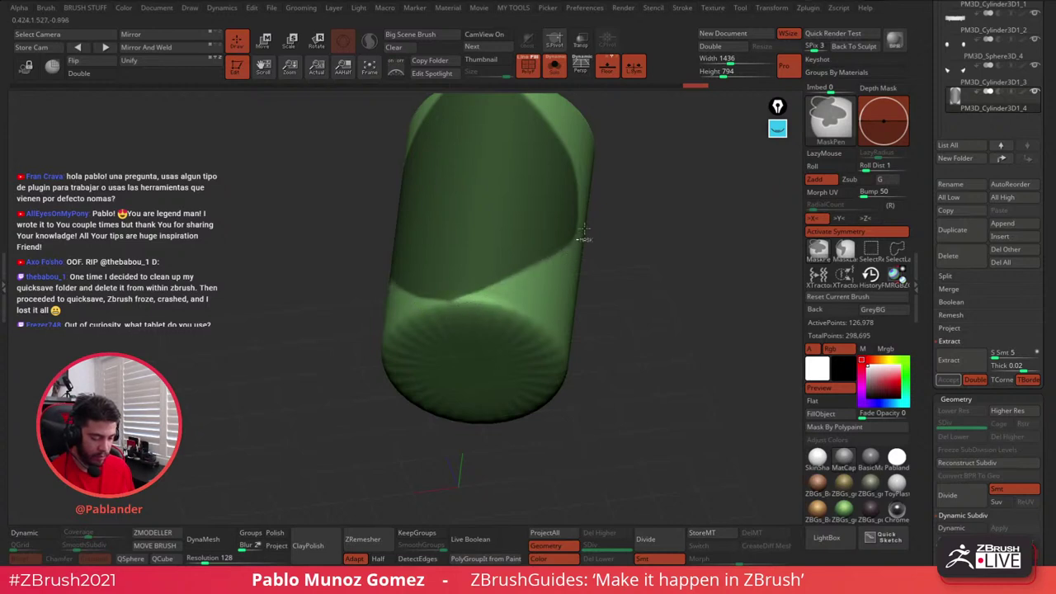
{"action": "left_click_drag", "start_coordinate": [583, 235], "coordinate": [631, 303]}
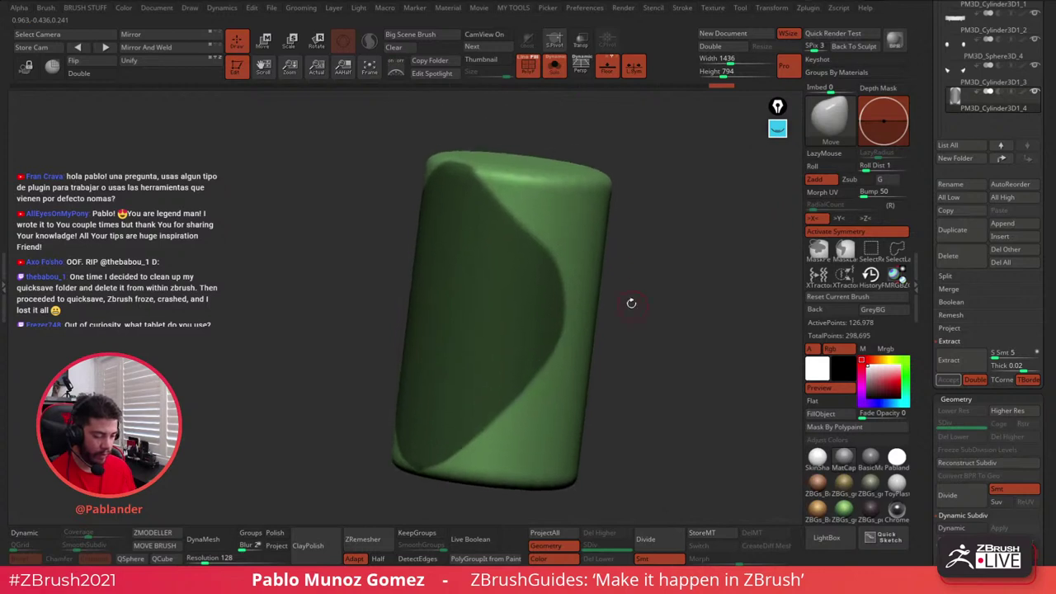
- Refine the mask's upper tip and curved side outline with the MaskPen brush
{"action": "right_click_drag", "start_coordinate": [511, 191], "coordinate": [488, 163]}
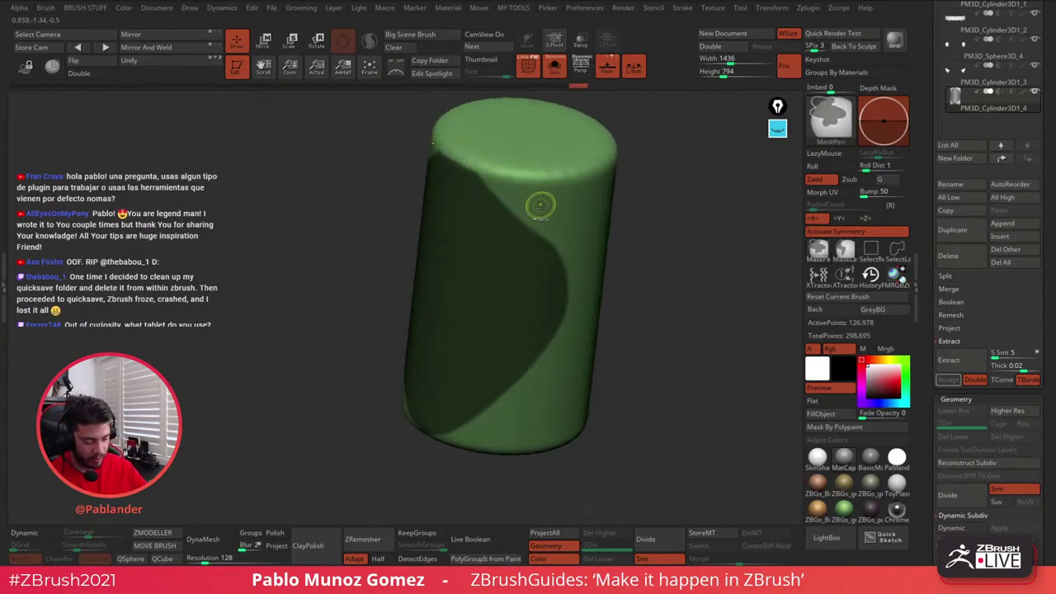
{"action": "left_click_drag", "start_coordinate": [648, 222], "coordinate": [636, 203], "text": "shift"}
{"action": "key", "text": "ctrl"}
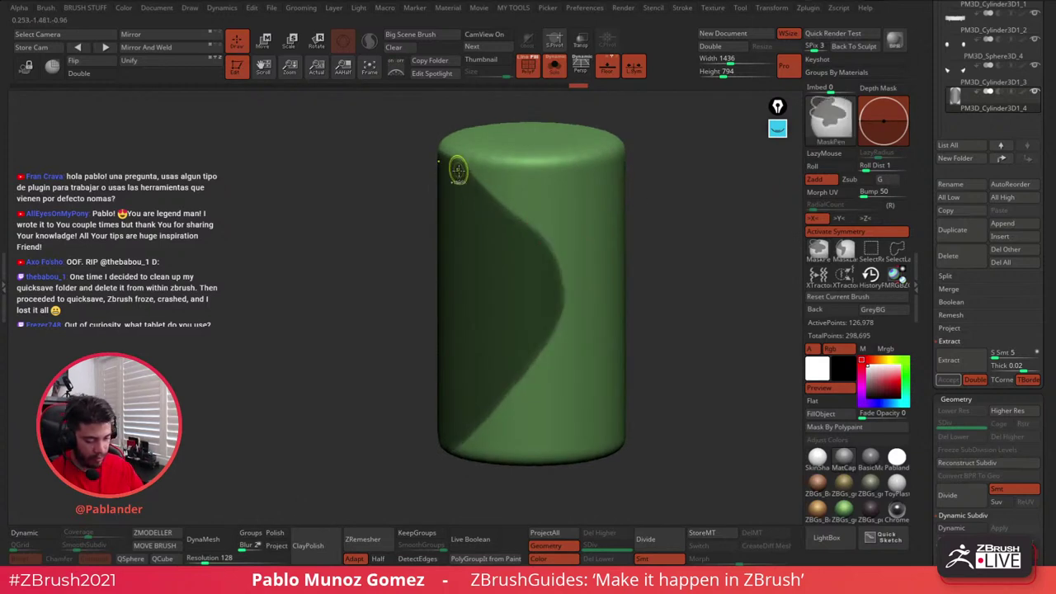
{"action": "key", "text": "ctrl"}
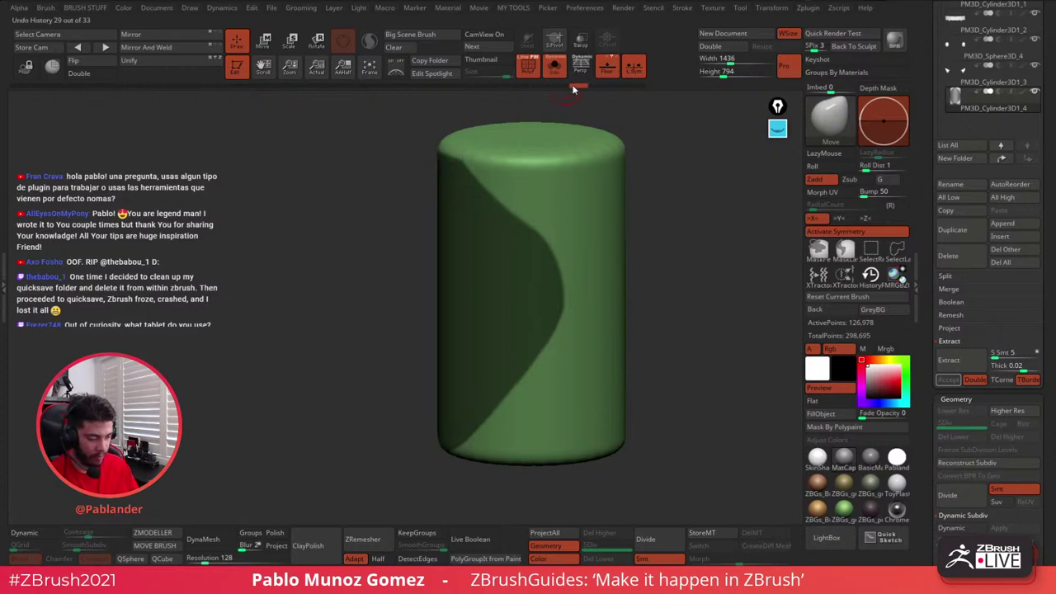
{"action": "key", "text": "ctrl"}
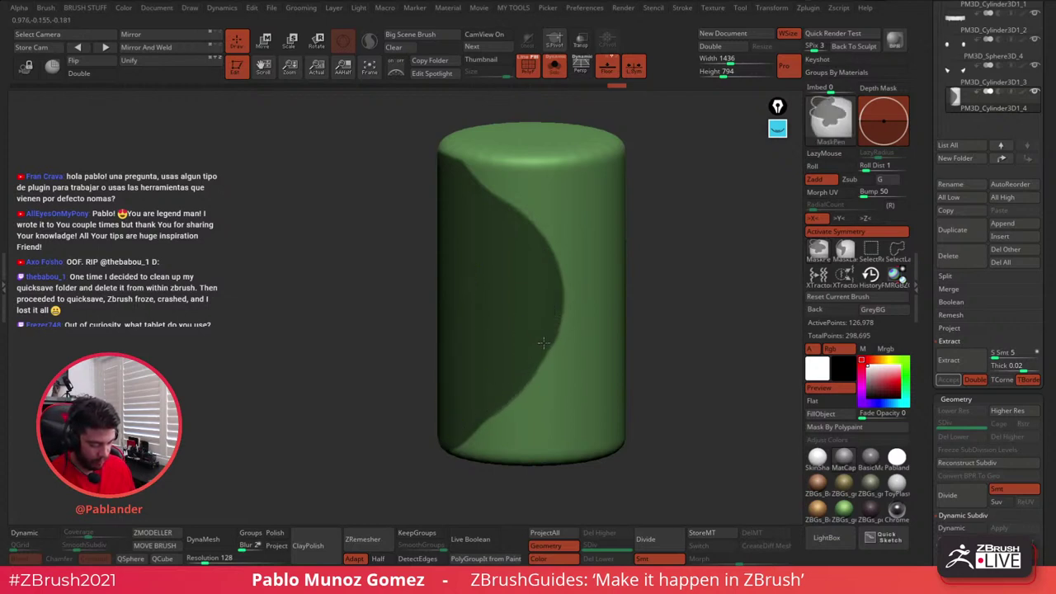
- Assign a new polygroup to the masked front panel and clear the mask
{"action": "mouse_move", "coordinate": [621, 313]}
{"action": "left_mouse_down"}
{"action": "mouse_move", "coordinate": [652, 284]}
{"action": "mouse_move", "coordinate": [666, 291]}
{"action": "mouse_move", "coordinate": [655, 325]}
{"action": "mouse_move", "coordinate": [619, 325]}
{"action": "left_mouse_up"}
{"action": "left_click_drag", "start_coordinate": [619, 325], "coordinate": [537, 367]}
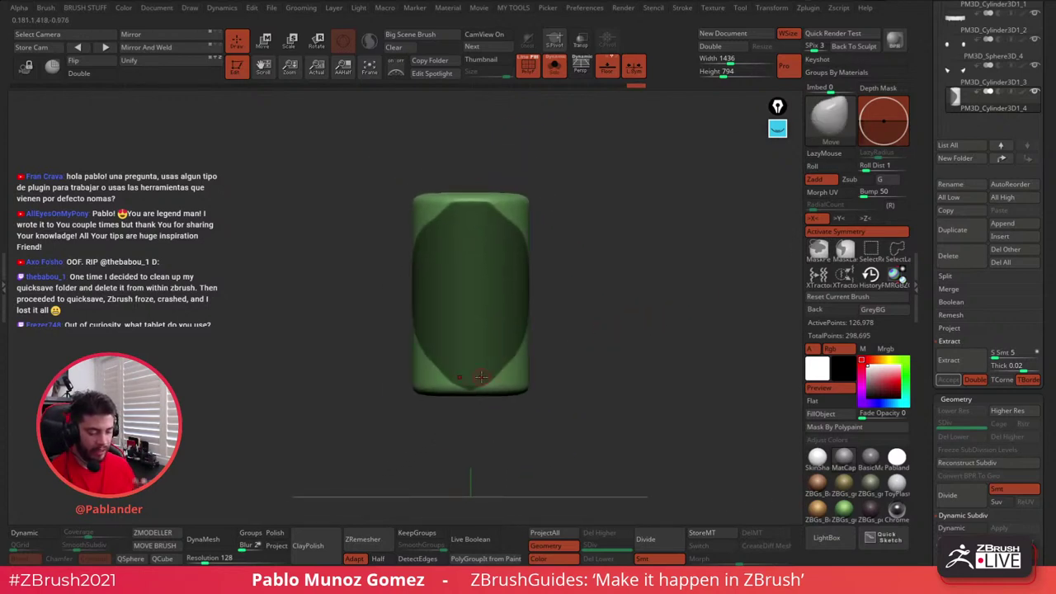
{"action": "left_click_drag", "start_coordinate": [619, 343], "coordinate": [607, 348]}
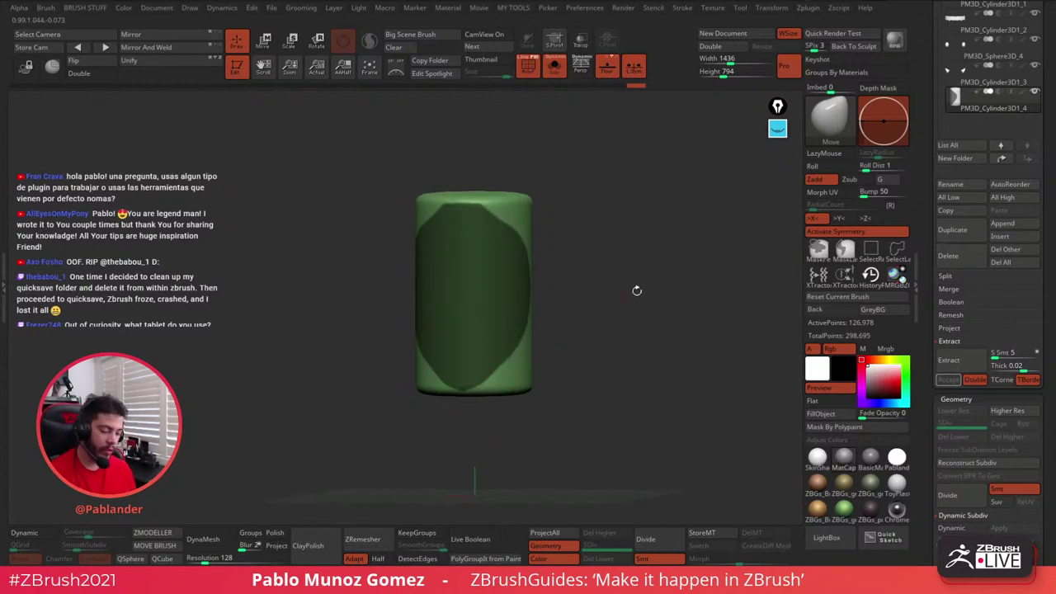
{"action": "left_click_drag", "start_coordinate": [637, 291], "coordinate": [634, 337]}
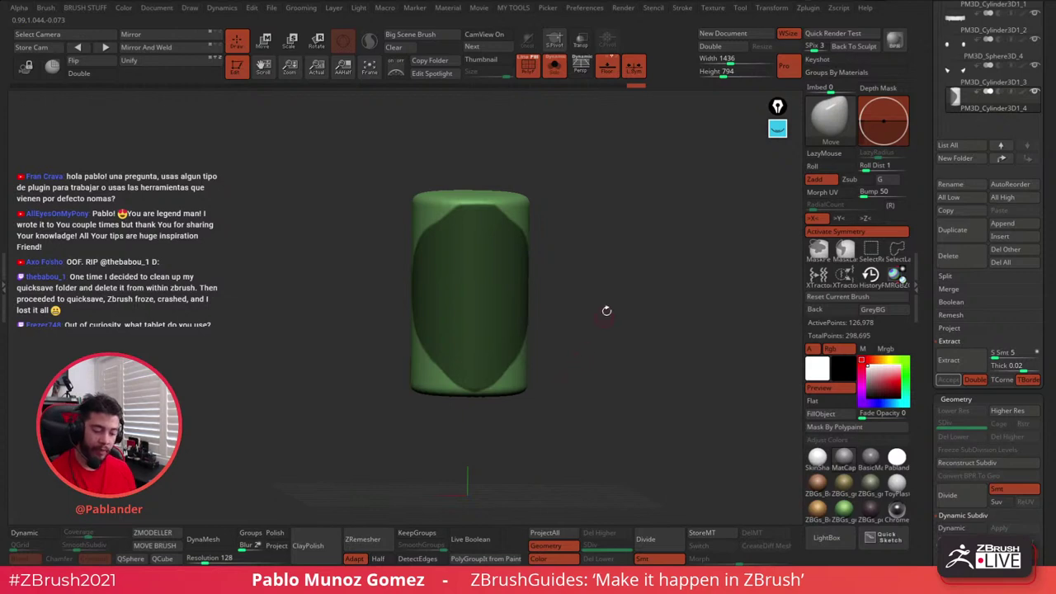
{"action": "left_click_drag", "start_coordinate": [689, 239], "coordinate": [435, 247]}
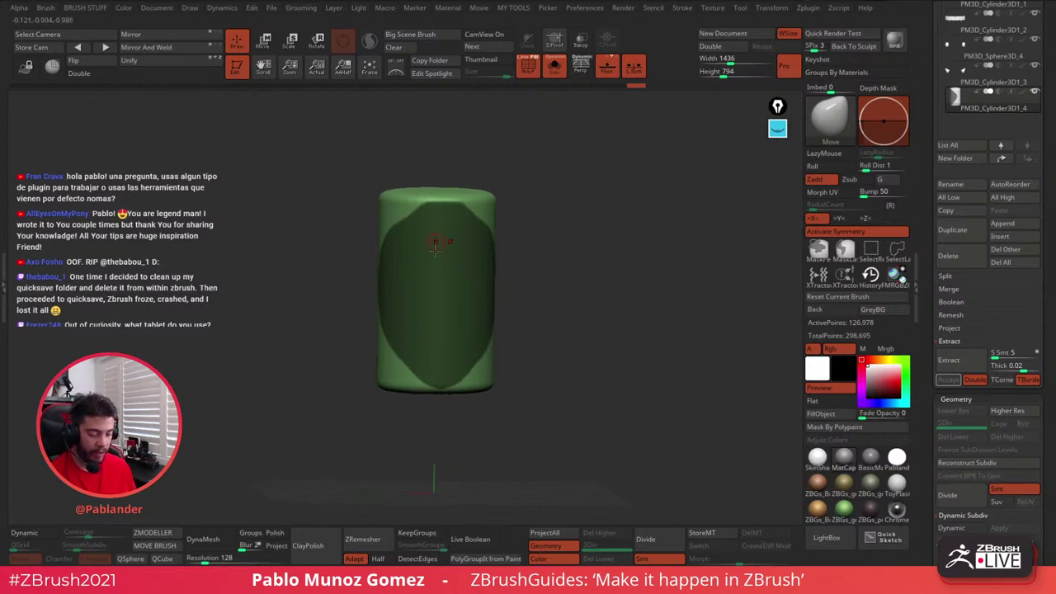
{"action": "right_click", "coordinate": [637, 253]}
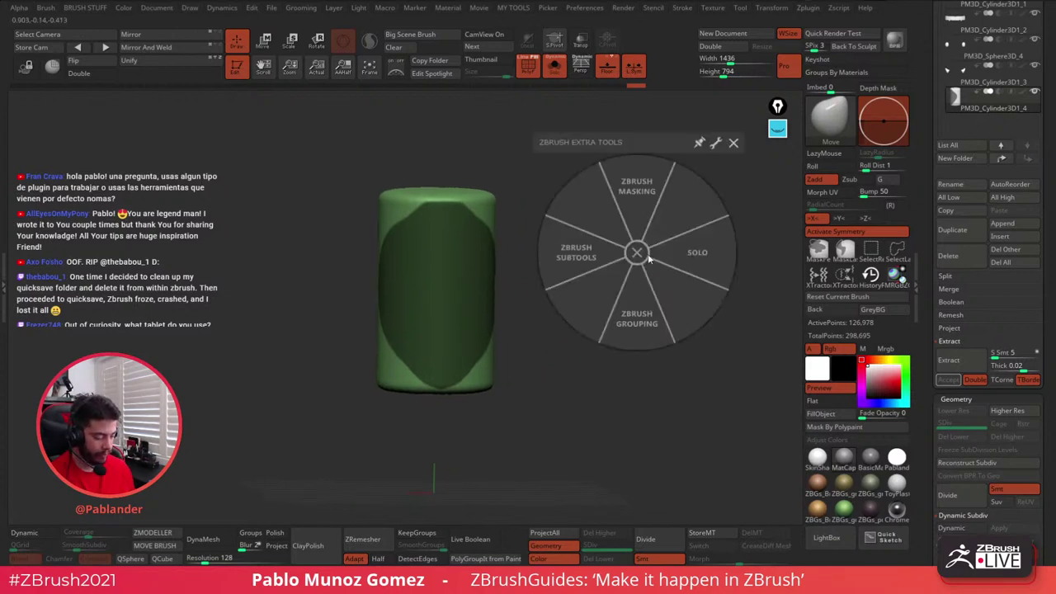
{"action": "left_click", "coordinate": [637, 322]}
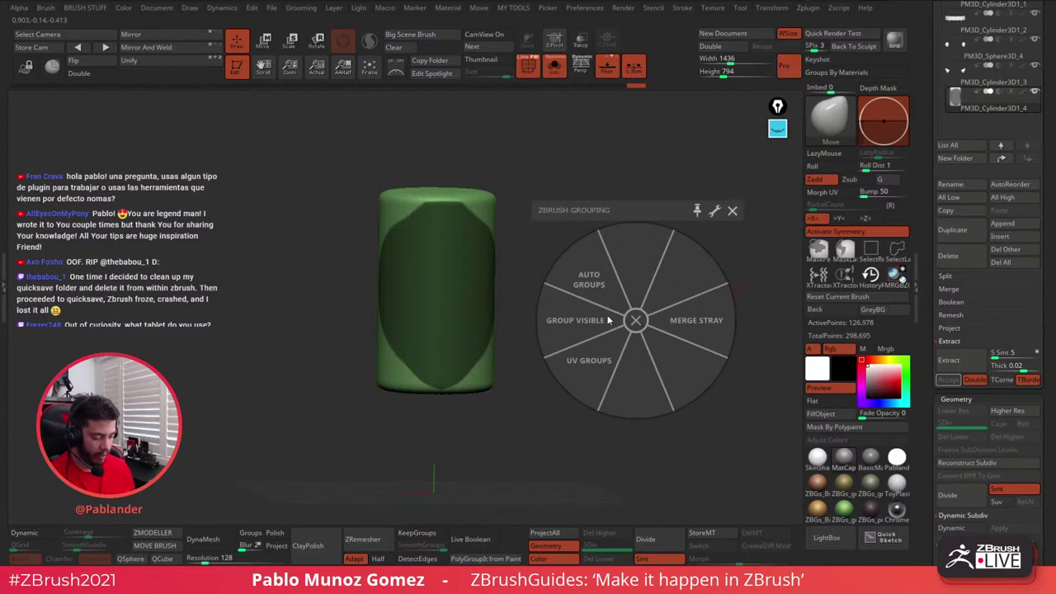
{"action": "left_click", "coordinate": [553, 456]}
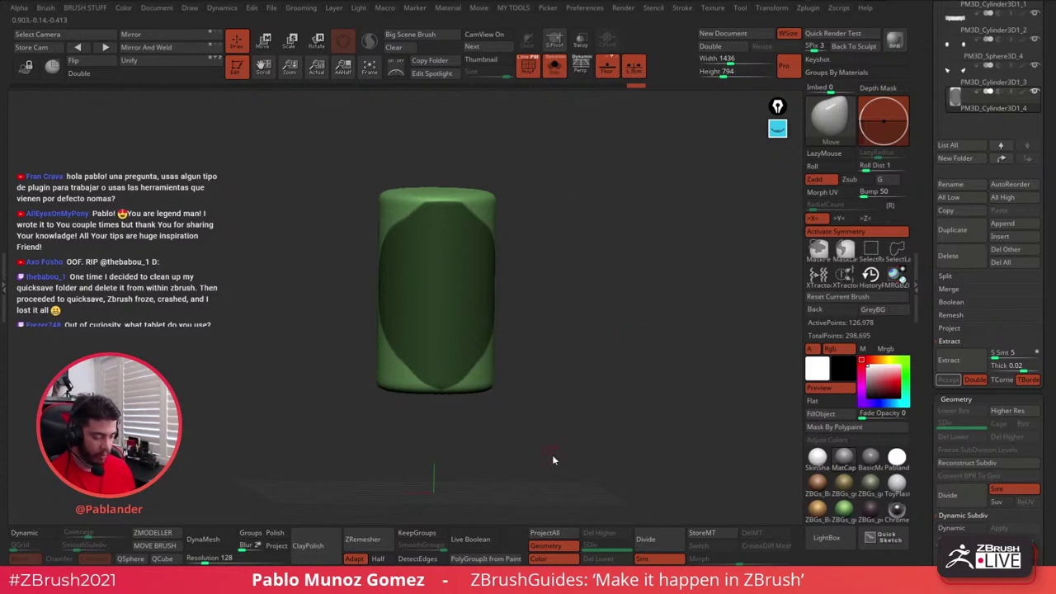
{"action": "left_click", "coordinate": [597, 299], "text": "ctrl"}
- Hide the surrounding green polygroup so only the yellow front panel is isolated
{"action": "right_click_drag", "start_coordinate": [442, 229], "coordinate": [457, 249], "text": "alt"}
{"action": "left_click_drag", "start_coordinate": [573, 258], "coordinate": [601, 291]}
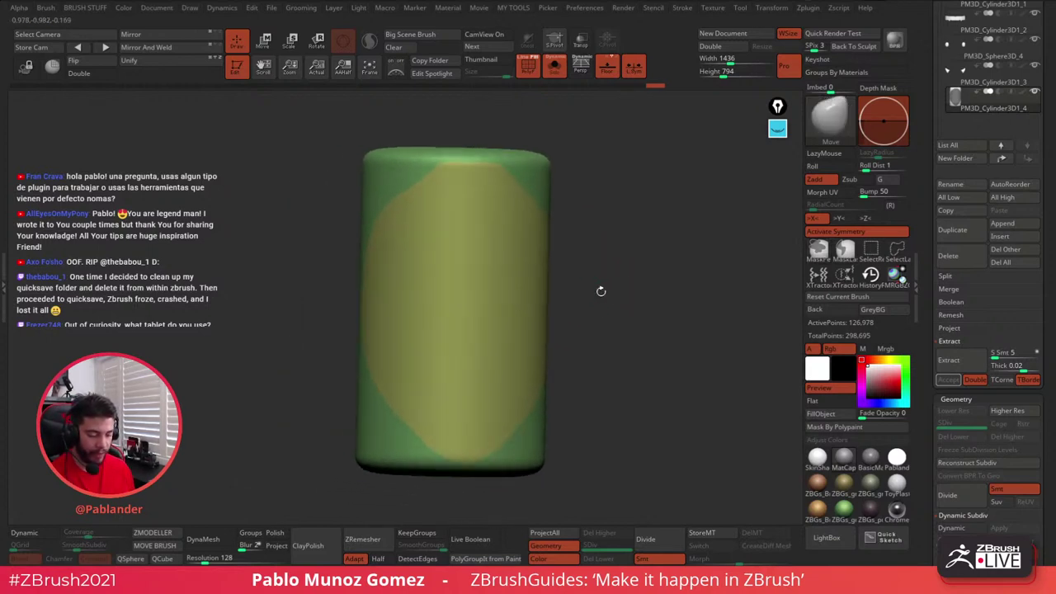
{"action": "right_click_drag", "start_coordinate": [525, 326], "coordinate": [443, 259], "text": "alt"}
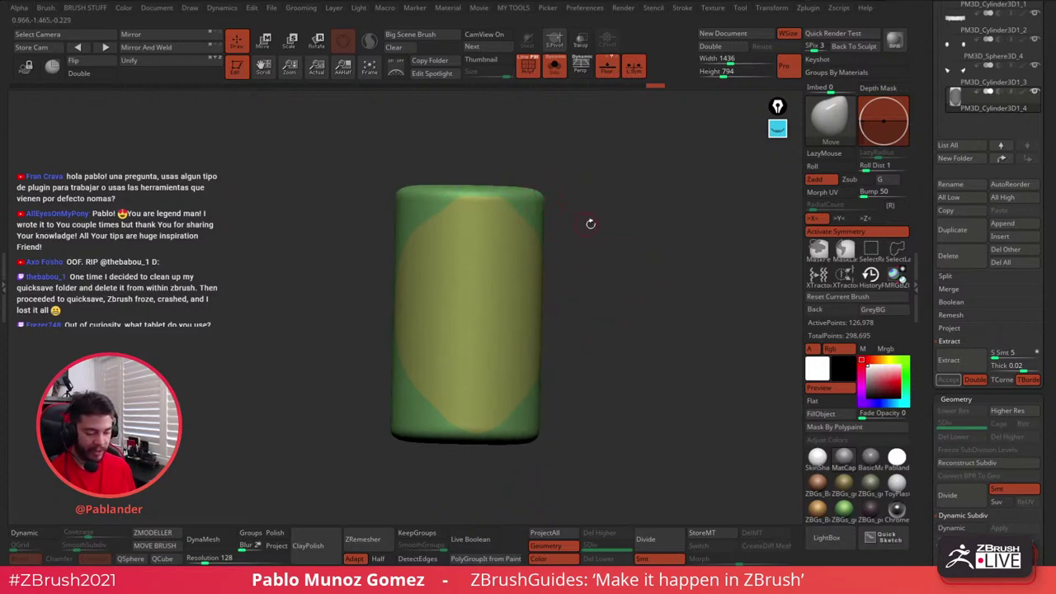
{"action": "key", "text": "ctrl+shift"}
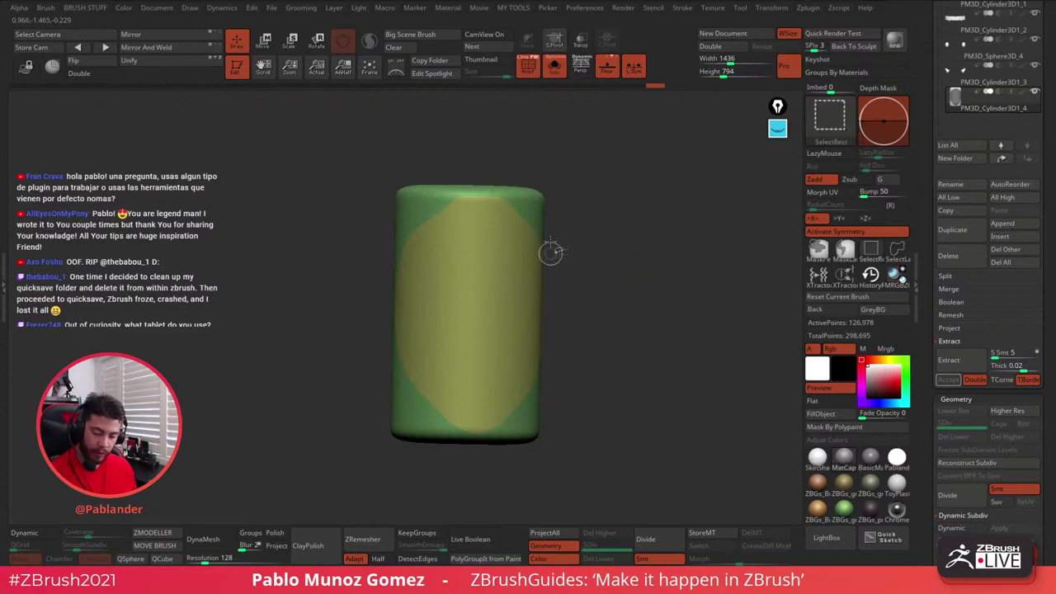
{"action": "left_click", "coordinate": [525, 195], "text": "ctrl+shift"}
{"action": "left_click", "coordinate": [617, 247], "text": "ctrl+shift"}
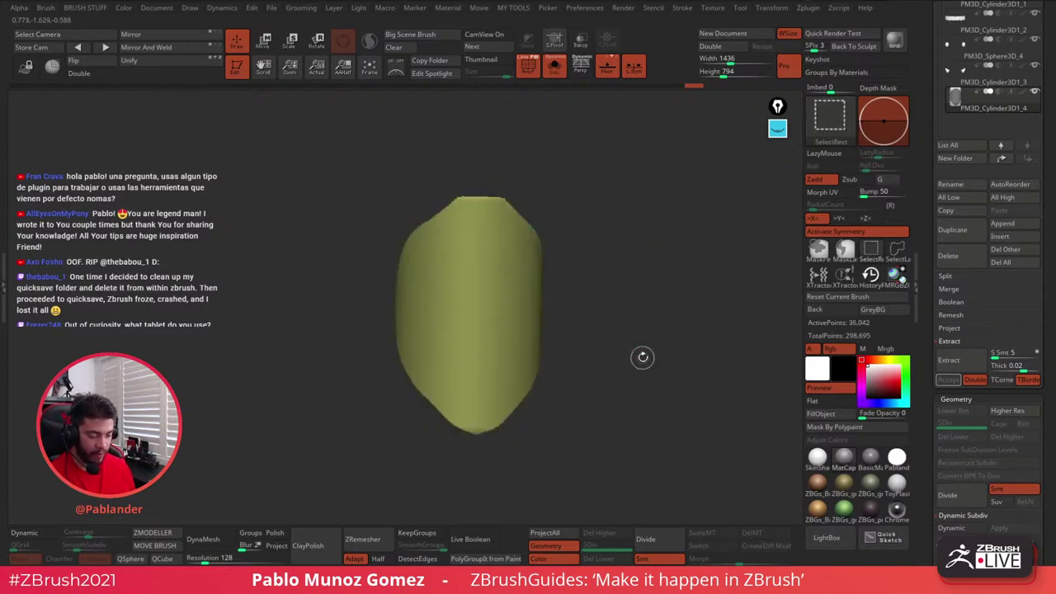
- Delete the hidden part of the mesh and turn on double-sided display for the panel
{"action": "key", "text": "2"}
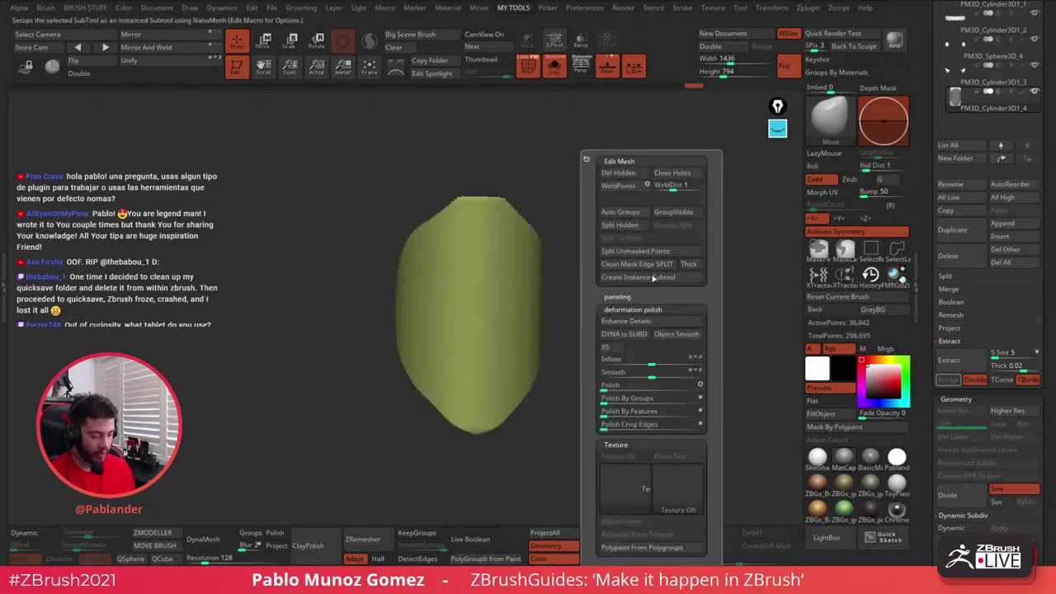
{"action": "left_click", "coordinate": [629, 174]}
{"action": "left_click", "coordinate": [79, 72]}
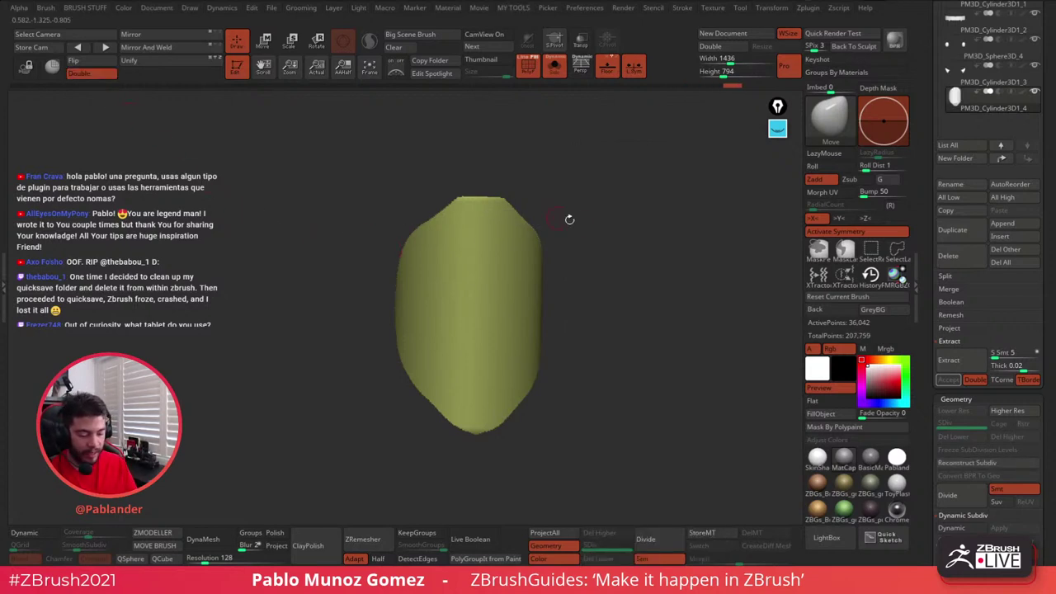
- Smooth the jagged border of the curved panel by applying the Polish By Groups deformation at 100
{"action": "mouse_move", "coordinate": [568, 217]}
{"action": "left_mouse_down"}
{"action": "mouse_move", "coordinate": [658, 288]}
{"action": "mouse_move", "coordinate": [670, 283]}
{"action": "mouse_move", "coordinate": [613, 280]}
{"action": "mouse_move", "coordinate": [600, 251]}
{"action": "mouse_move", "coordinate": [625, 245]}
{"action": "mouse_move", "coordinate": [614, 251]}
{"action": "left_mouse_up"}
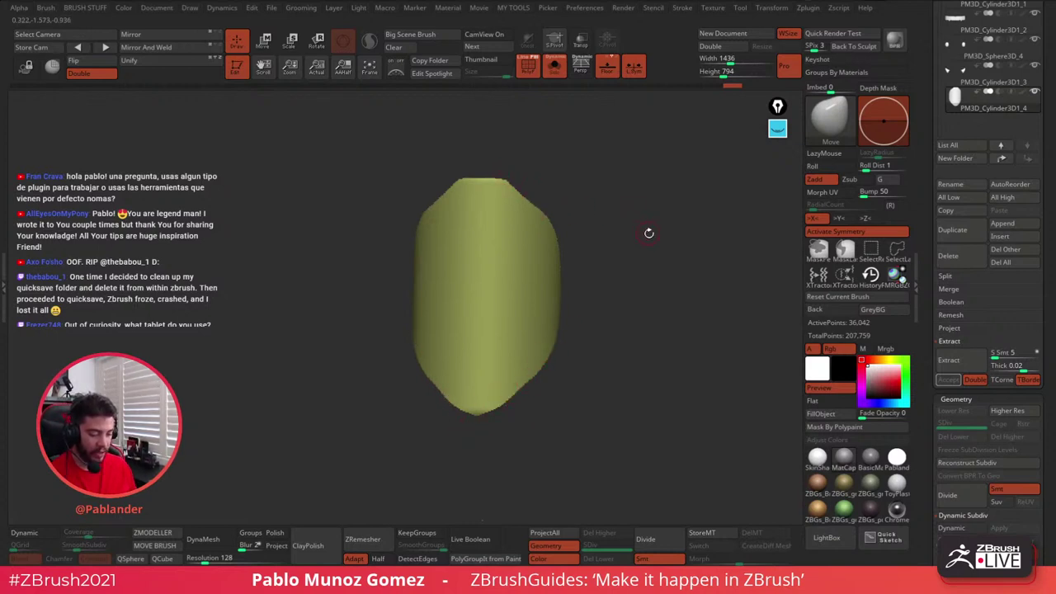
{"action": "left_click_drag", "start_coordinate": [638, 224], "coordinate": [643, 201]}
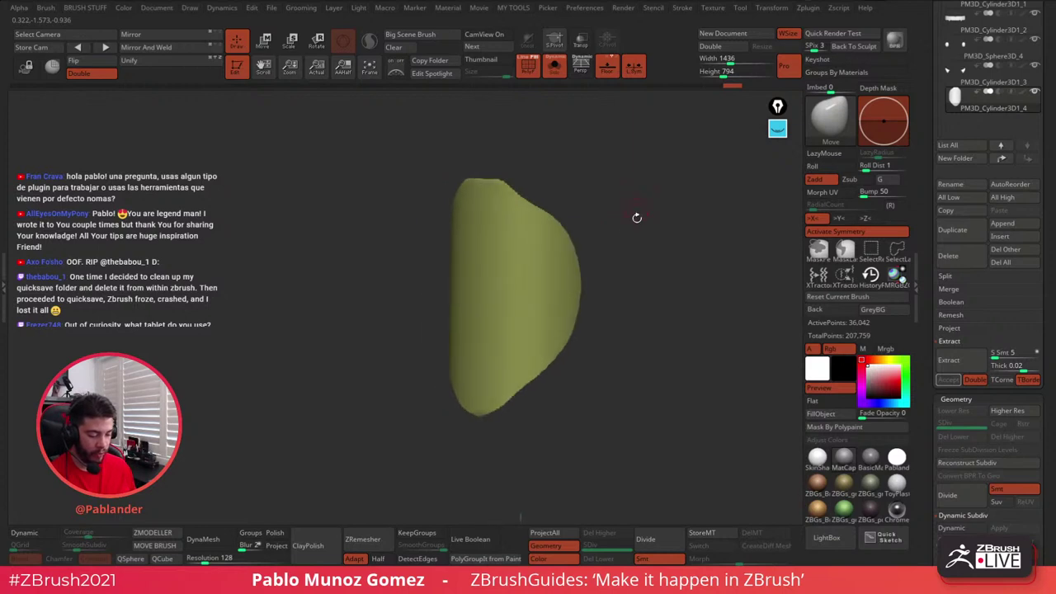
{"action": "left_click_drag", "start_coordinate": [926, 297], "coordinate": [936, 158]}
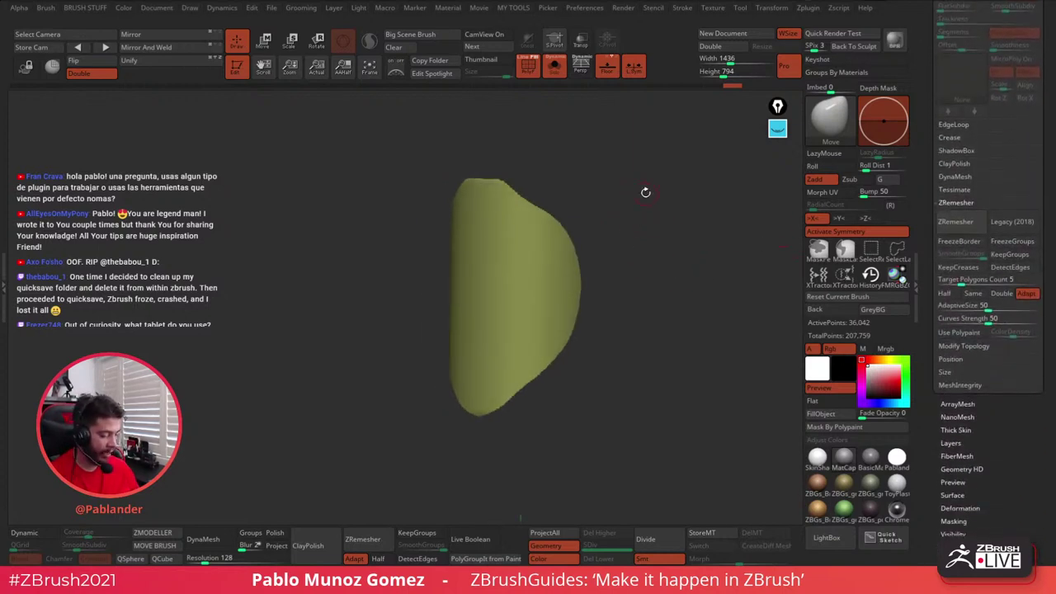
{"action": "key", "text": "space"}
{"action": "left_click_drag", "start_coordinate": [995, 396], "coordinate": [1008, 332]}
{"action": "left_click", "coordinate": [973, 280]}
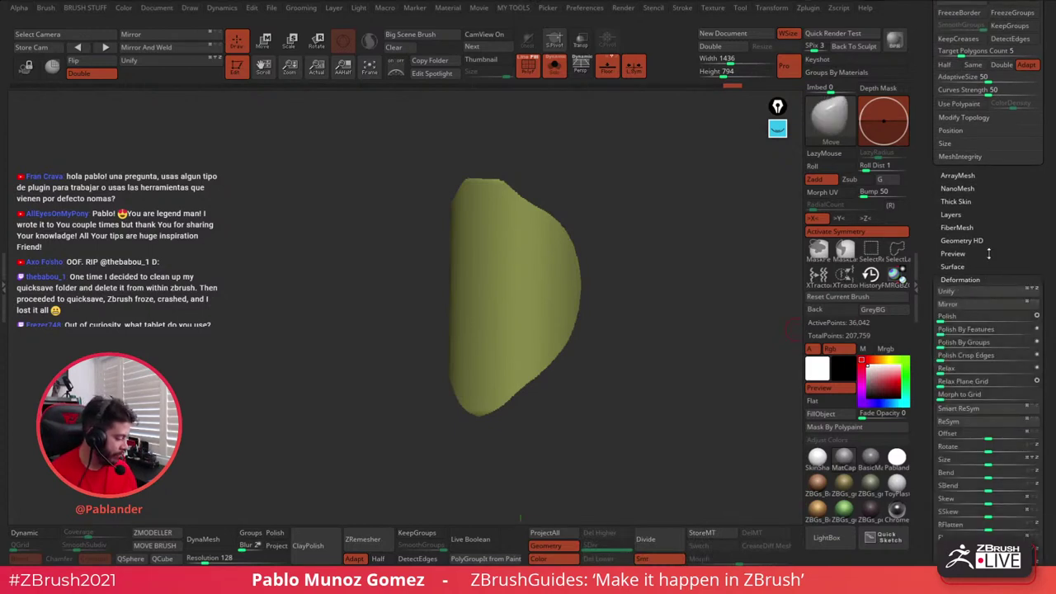
{"action": "left_click_drag", "start_coordinate": [1027, 245], "coordinate": [1027, 45]}
{"action": "left_click_drag", "start_coordinate": [929, 322], "coordinate": [942, 296]}
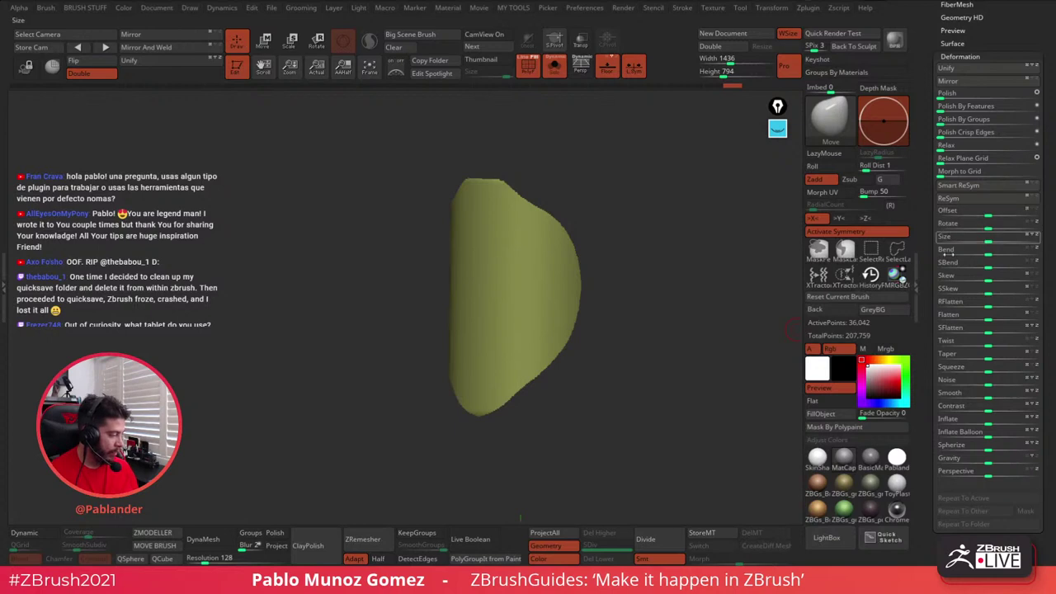
{"action": "left_click_drag", "start_coordinate": [926, 353], "coordinate": [926, 409]}
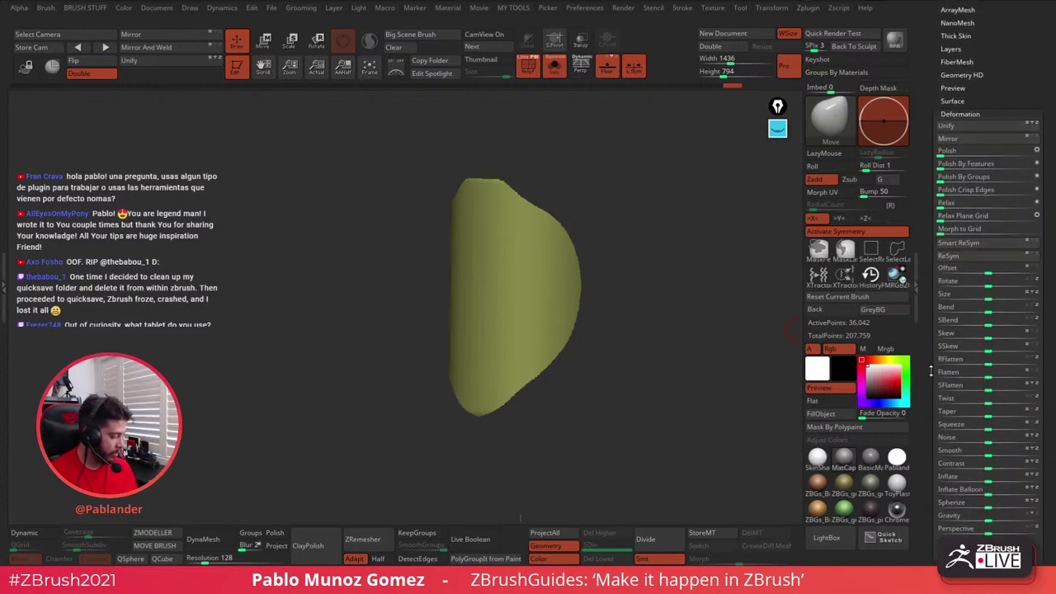
{"action": "left_click", "coordinate": [947, 177]}
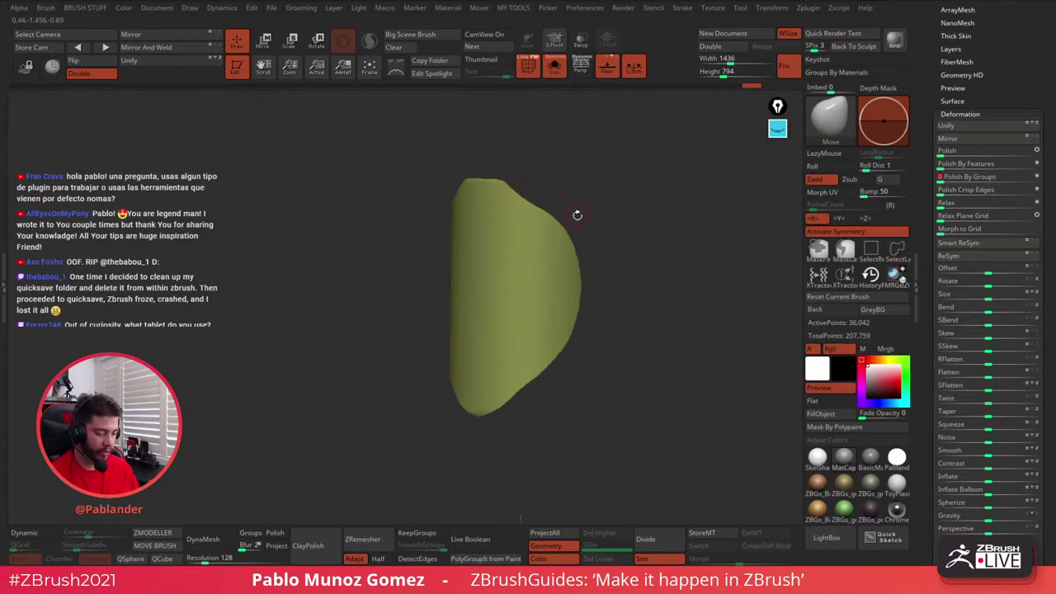
{"action": "right_click_drag", "start_coordinate": [590, 223], "coordinate": [602, 372], "text": "ctrl"}
{"action": "mouse_move", "coordinate": [603, 316]}
{"action": "right_mouse_down", "text": "alt"}
{"action": "mouse_move", "coordinate": [602, 290]}
{"action": "mouse_move", "coordinate": [602, 304]}
{"action": "right_mouse_up", "text": "alt"}
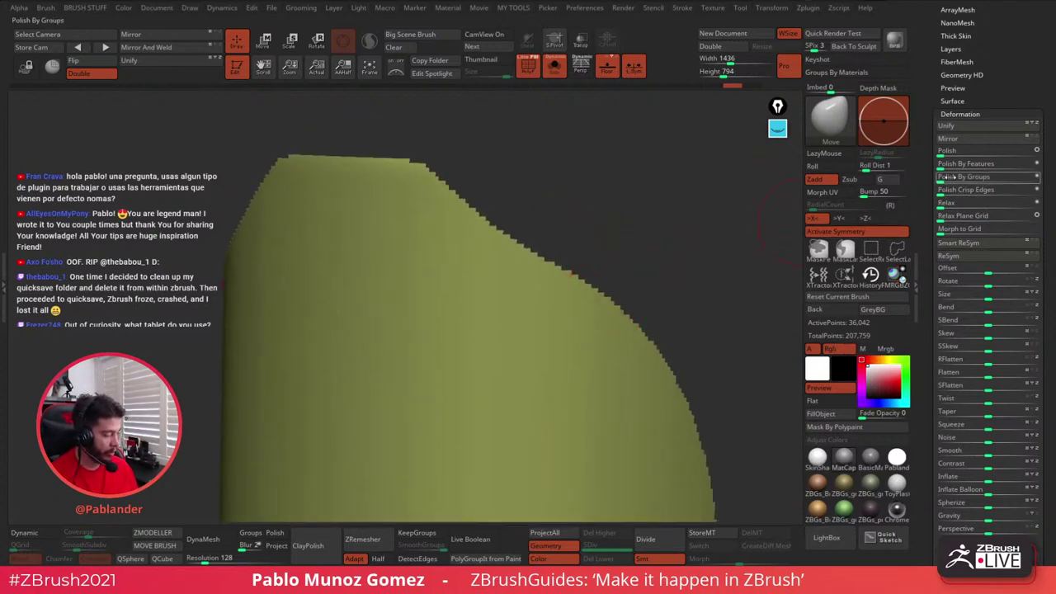
{"action": "left_click_drag", "start_coordinate": [949, 177], "coordinate": [1032, 177]}
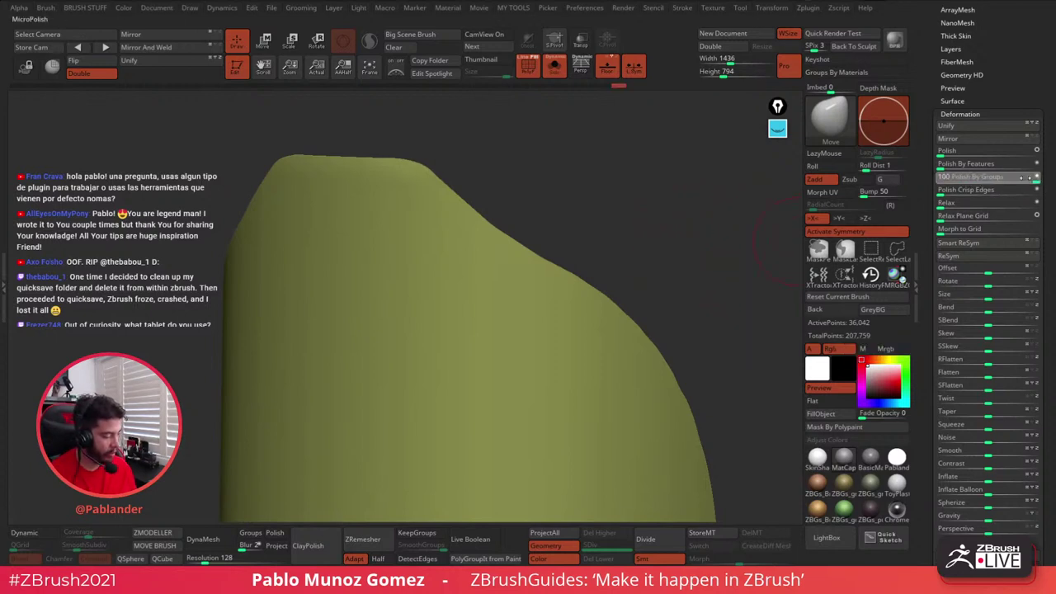
{"action": "left_click_drag", "start_coordinate": [995, 173], "coordinate": [1050, 173]}
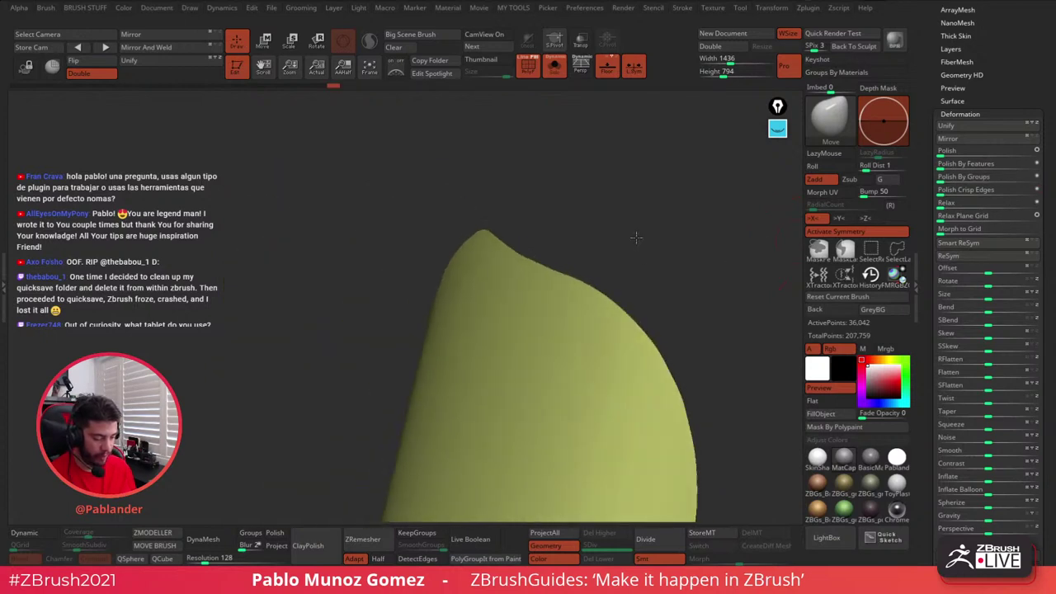
- Pull the panel's lower end into a sharper point with the Move brush and X symmetry
{"action": "left_click_drag", "start_coordinate": [603, 204], "coordinate": [591, 355]}
{"action": "key", "text": "b"}
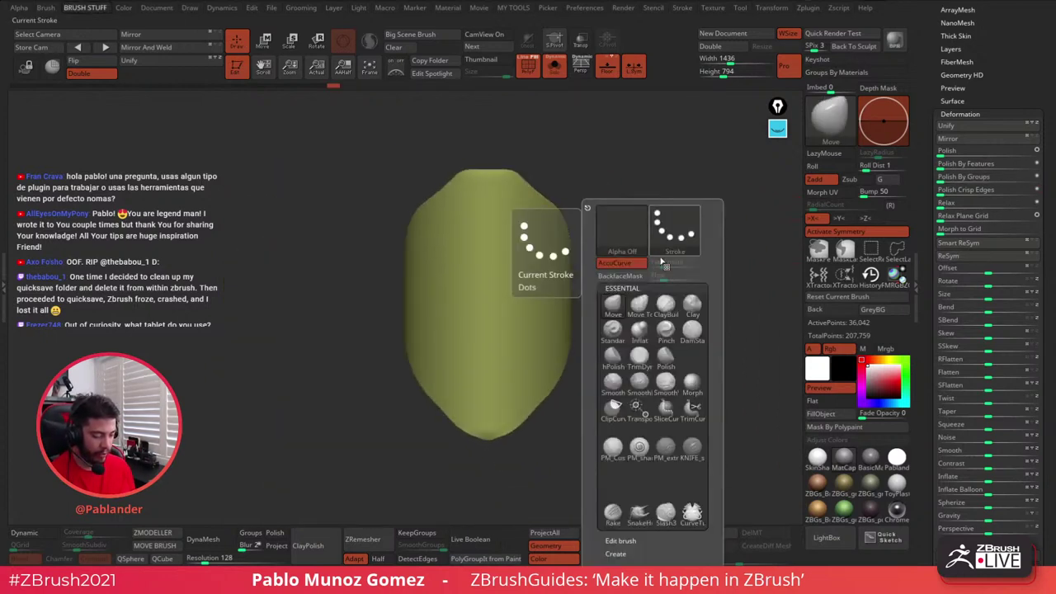
{"action": "key", "text": "space"}
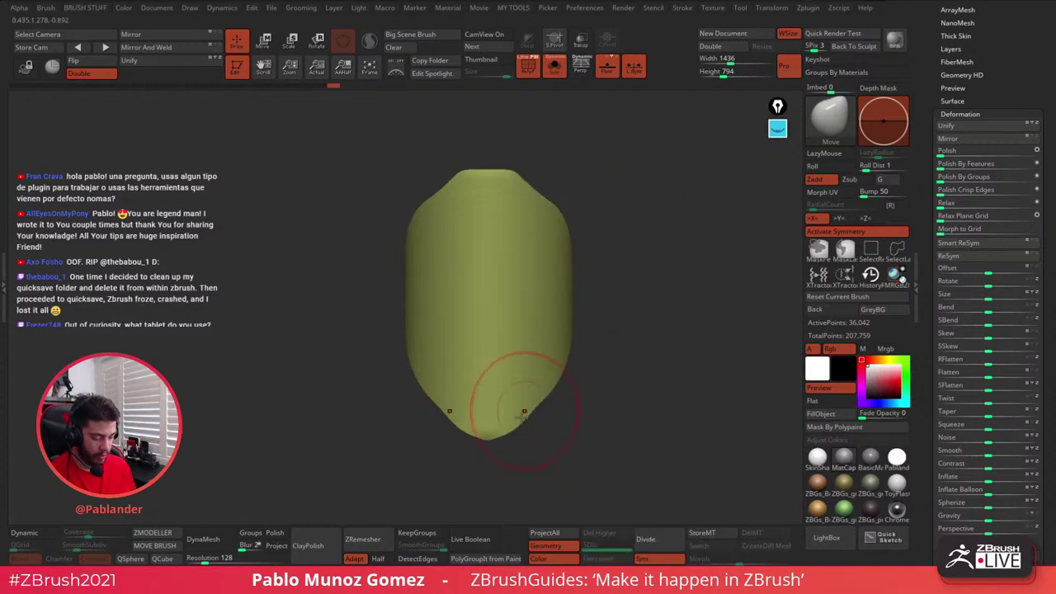
{"action": "mouse_move", "coordinate": [521, 416]}
{"action": "left_mouse_down"}
{"action": "mouse_move", "coordinate": [488, 456]}
{"action": "mouse_move", "coordinate": [525, 419]}
{"action": "left_mouse_up"}
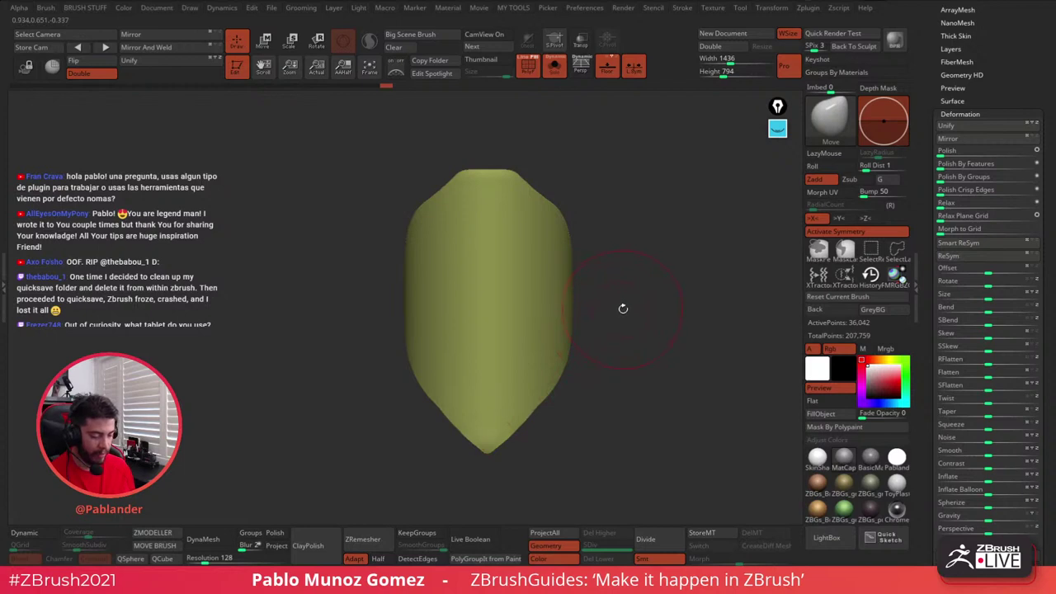
{"action": "left_click_drag", "start_coordinate": [623, 309], "coordinate": [606, 275]}
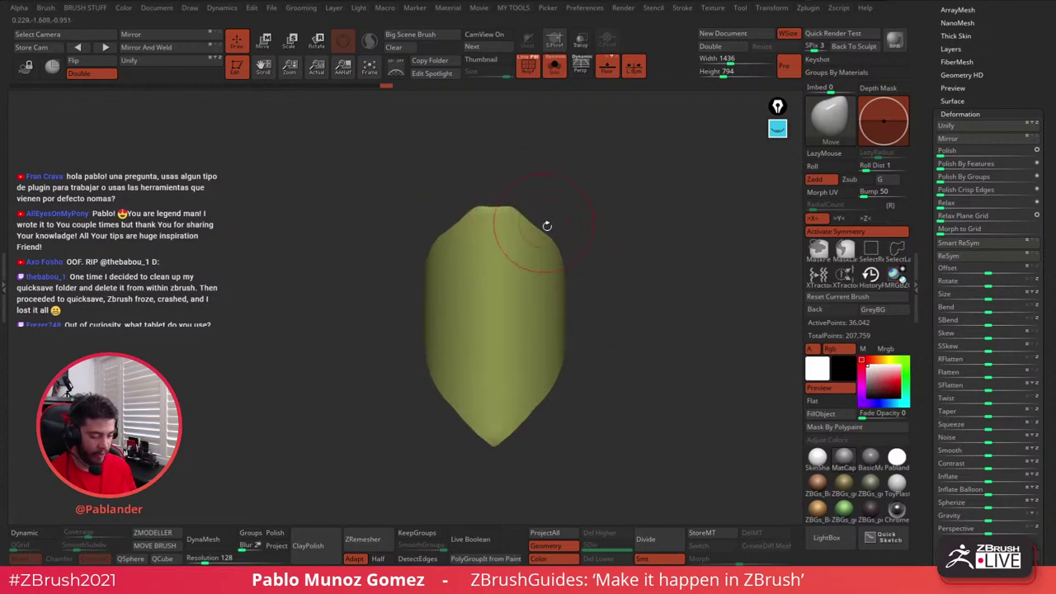
{"action": "left_click_drag", "start_coordinate": [561, 238], "coordinate": [636, 264]}
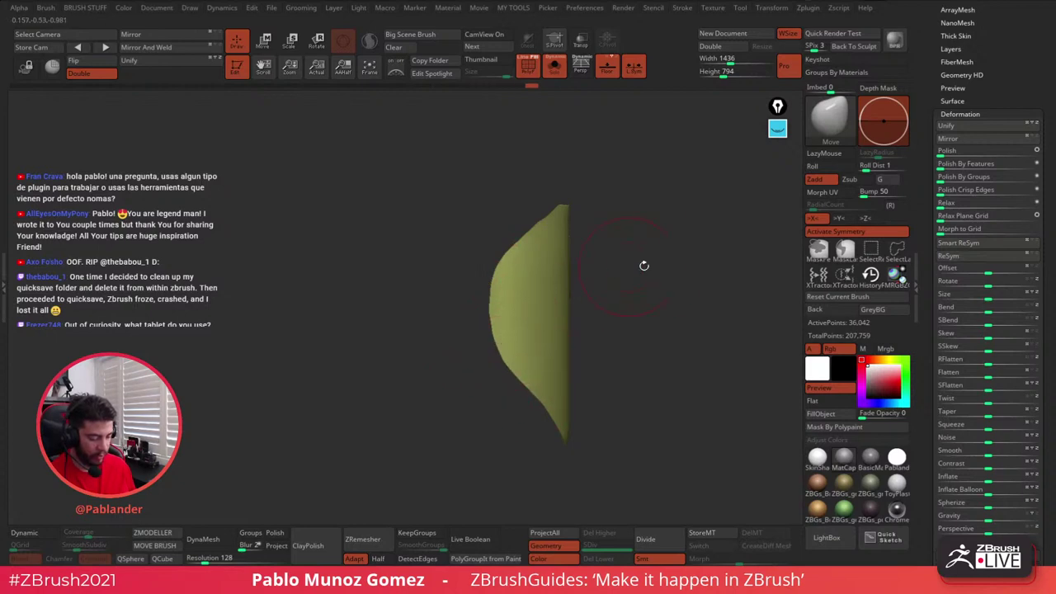
{"action": "left_click_drag", "start_coordinate": [643, 264], "coordinate": [601, 280]}
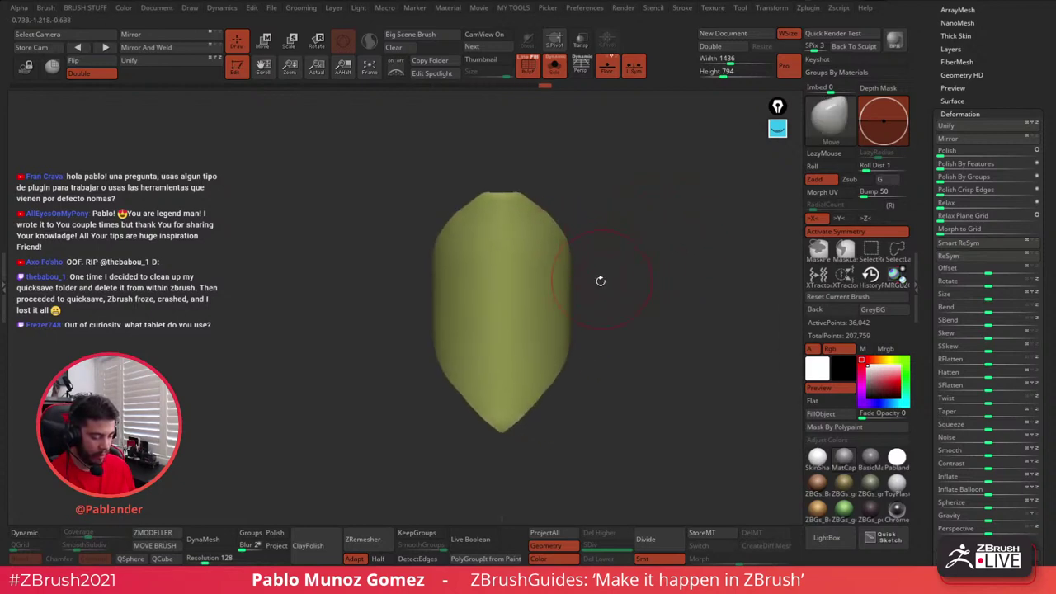
- Taper the panel toward its upper end with a gizmo deformer and accept the deformation
{"action": "left_click", "coordinate": [264, 40]}
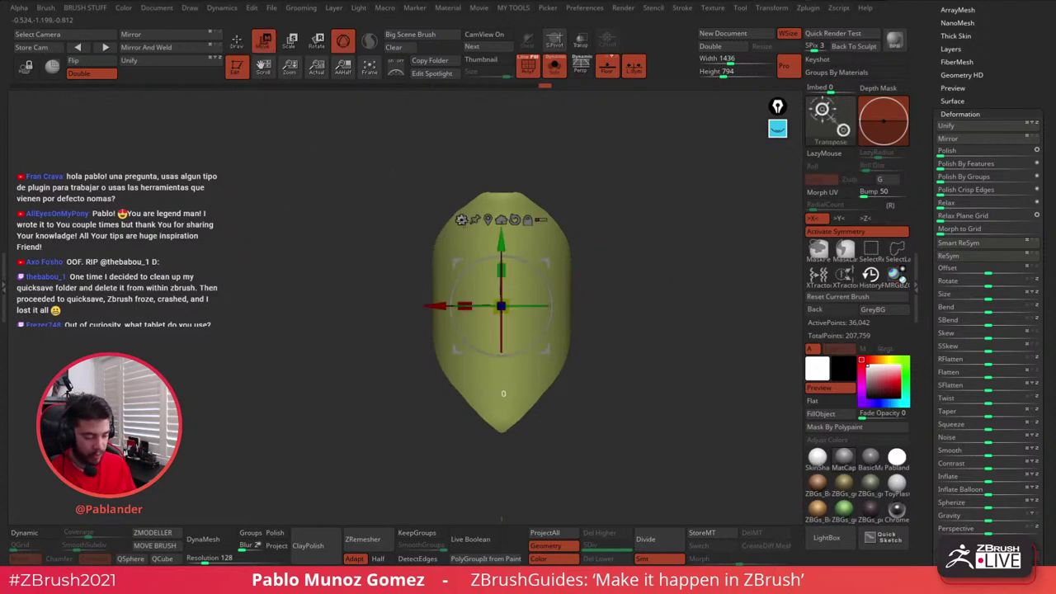
{"action": "left_click", "coordinate": [462, 219]}
{"action": "left_click", "coordinate": [578, 333]}
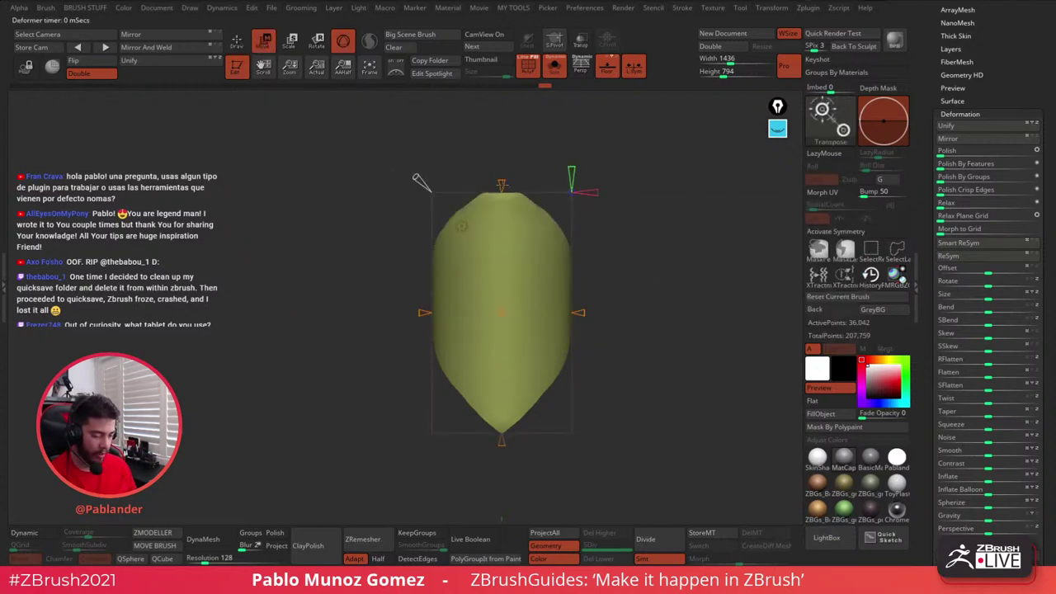
{"action": "left_click_drag", "start_coordinate": [502, 183], "coordinate": [506, 225]}
{"action": "left_click_drag", "start_coordinate": [619, 230], "coordinate": [685, 231]}
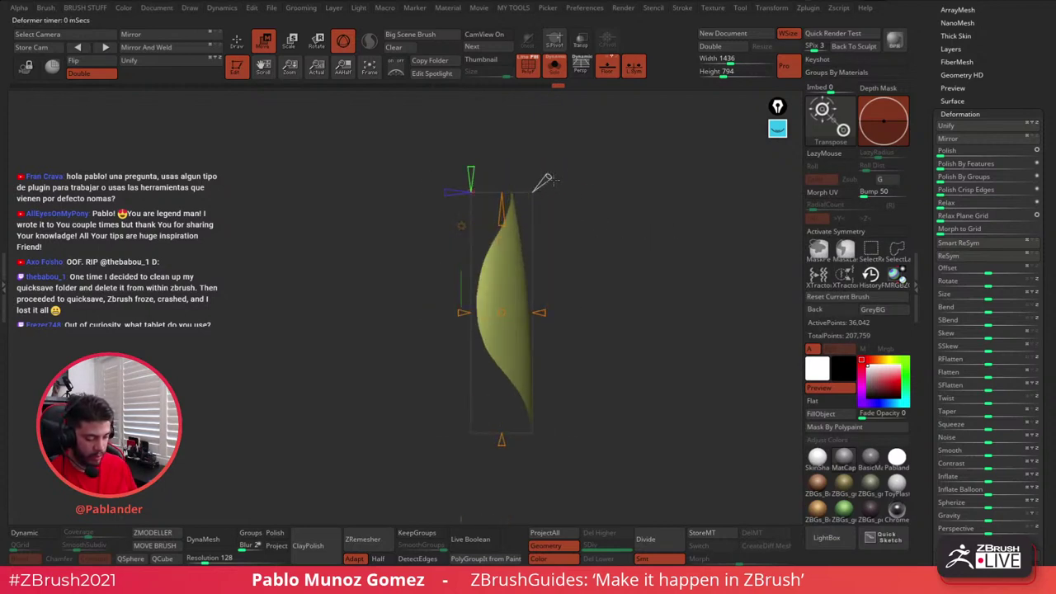
{"action": "left_click_drag", "start_coordinate": [554, 181], "coordinate": [426, 185]}
{"action": "left_click_drag", "start_coordinate": [644, 251], "coordinate": [612, 270]}
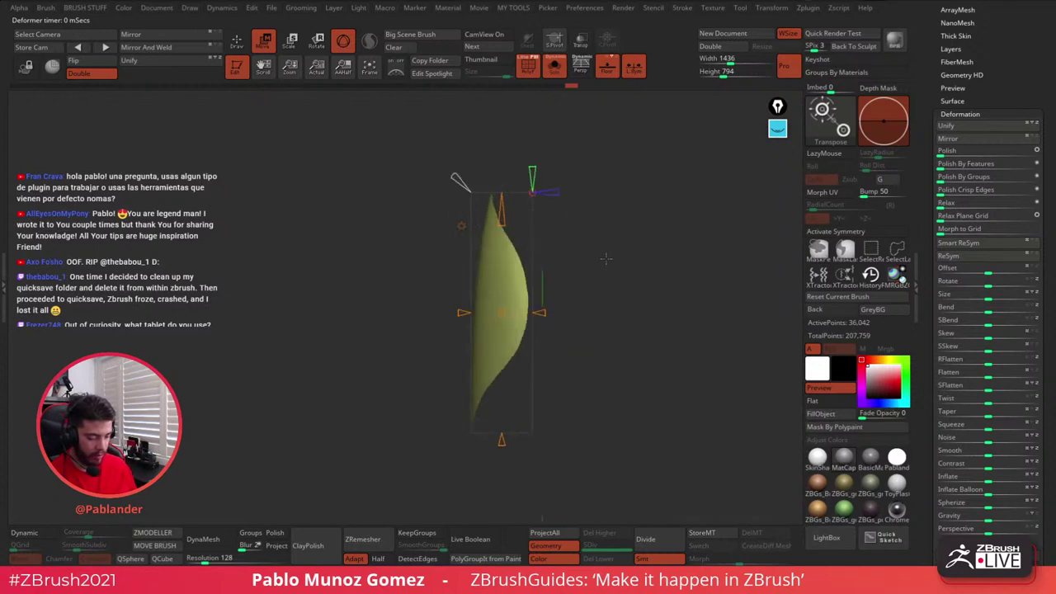
{"action": "left_click", "coordinate": [462, 224]}
{"action": "left_click", "coordinate": [631, 245]}
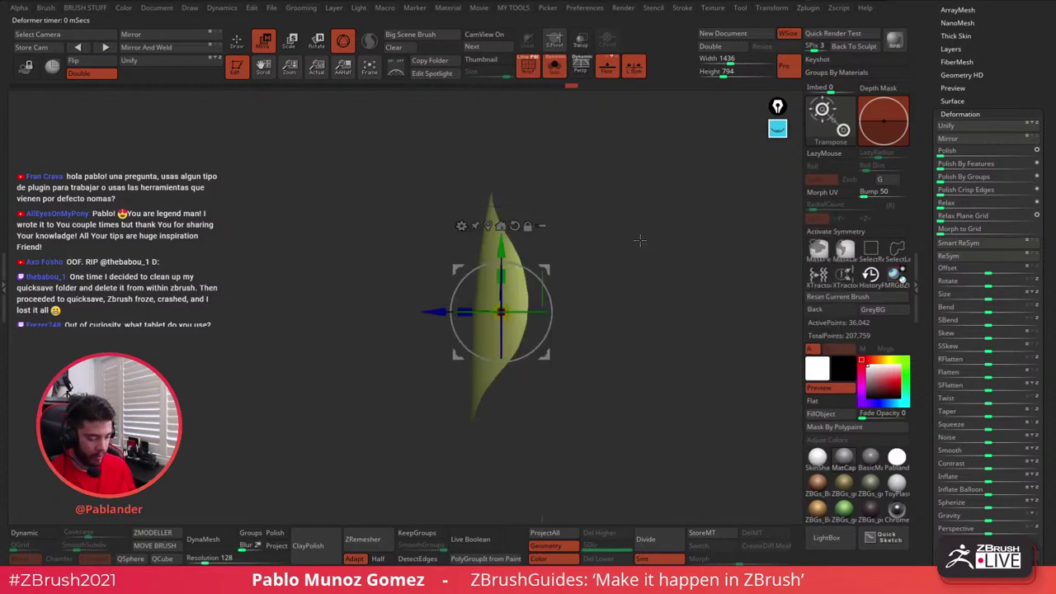
- Adjust the curve of the panel's side edge near the upper end with the Move brush
{"action": "left_click_drag", "start_coordinate": [631, 245], "coordinate": [619, 276]}
{"action": "mouse_move", "coordinate": [460, 164]}
{"action": "left_mouse_down"}
{"action": "mouse_move", "coordinate": [625, 213]}
{"action": "mouse_move", "coordinate": [464, 230]}
{"action": "left_mouse_up"}
{"action": "left_click", "coordinate": [238, 43]}
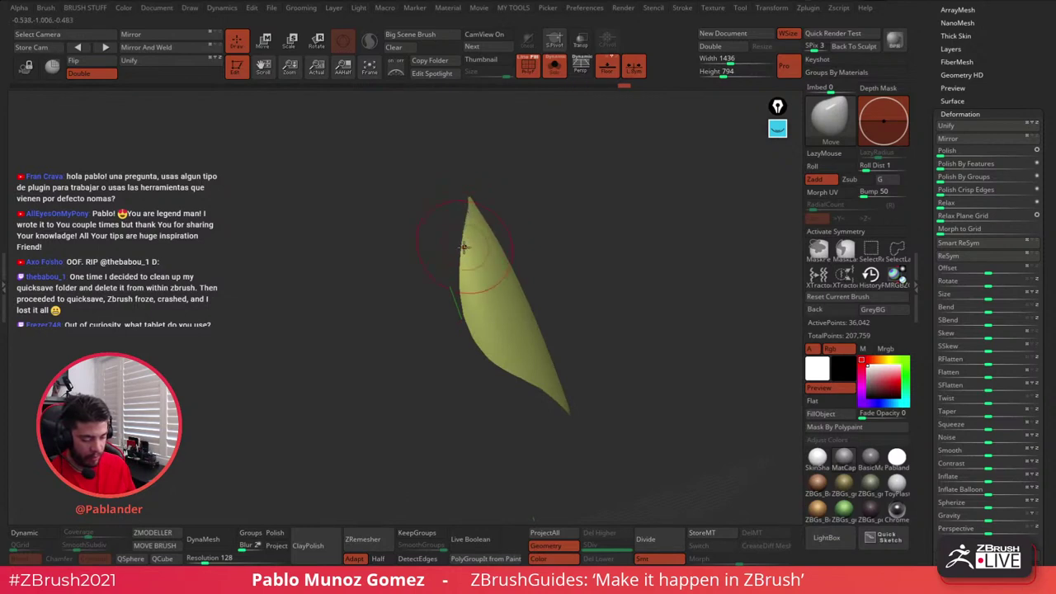
{"action": "left_click_drag", "start_coordinate": [461, 269], "coordinate": [456, 274]}
{"action": "left_click_drag", "start_coordinate": [521, 225], "coordinate": [567, 216]}
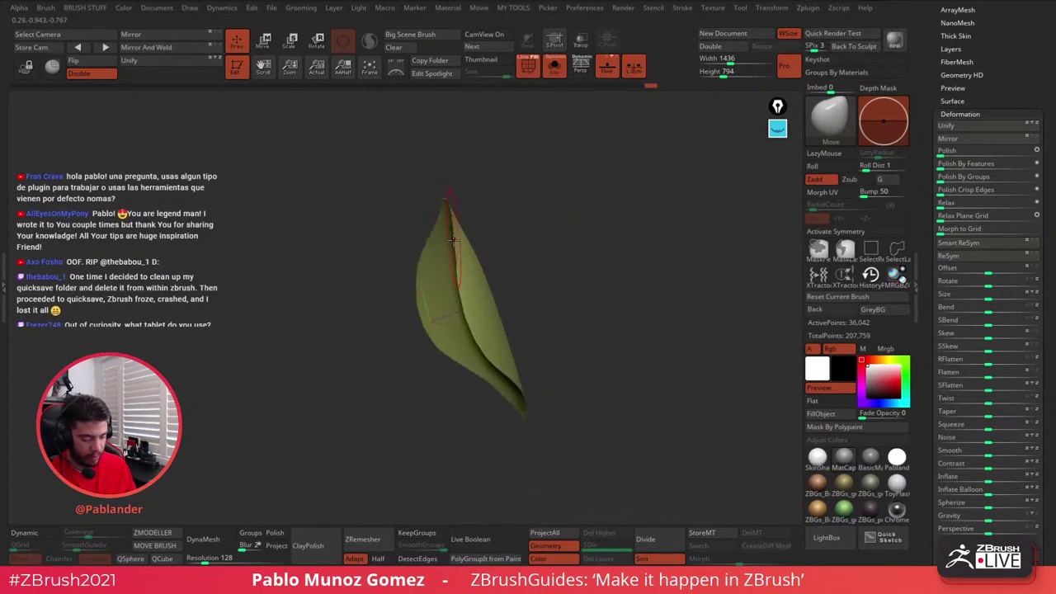
{"action": "left_click_drag", "start_coordinate": [460, 266], "coordinate": [456, 262]}
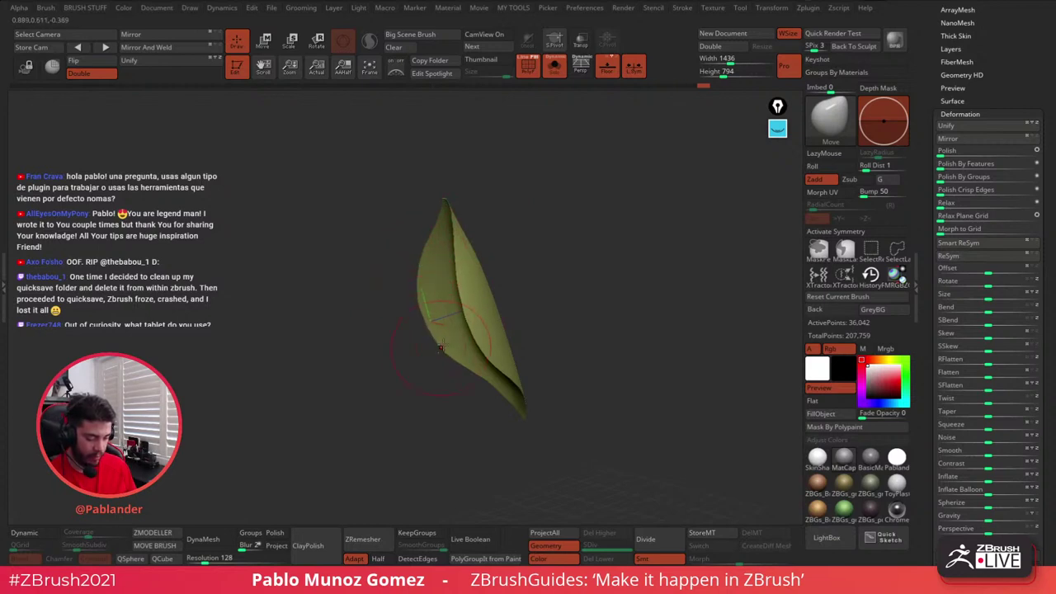
- Mirror and weld the panel so both sides match, and activate X symmetry
{"action": "mouse_move", "coordinate": [441, 348]}
{"action": "right_mouse_down"}
{"action": "mouse_move", "coordinate": [564, 355]}
{"action": "mouse_move", "coordinate": [602, 306]}
{"action": "right_mouse_up"}
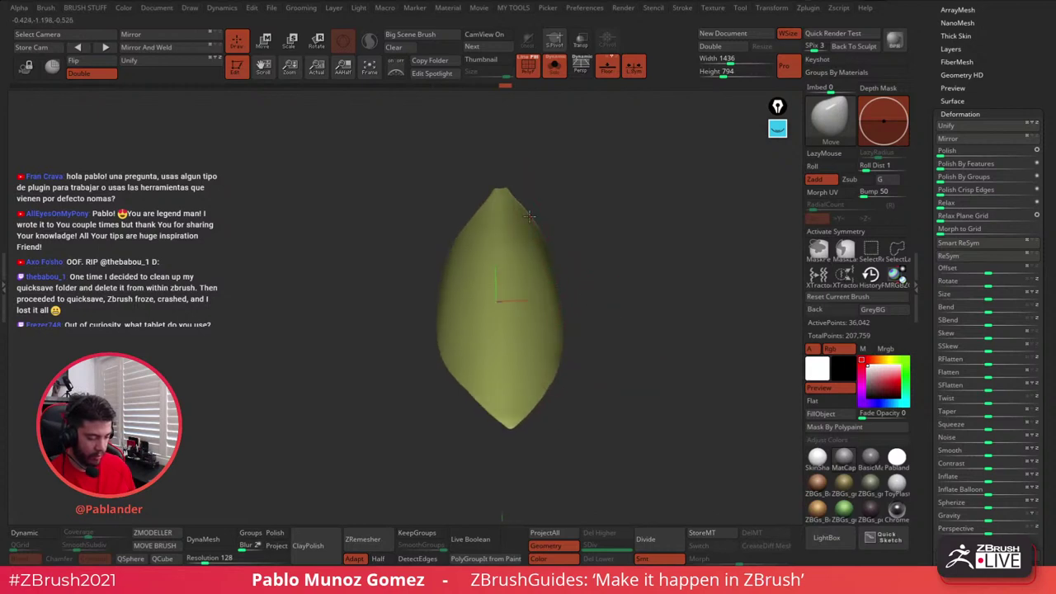
{"action": "right_click_drag", "start_coordinate": [660, 283], "coordinate": [660, 292]}
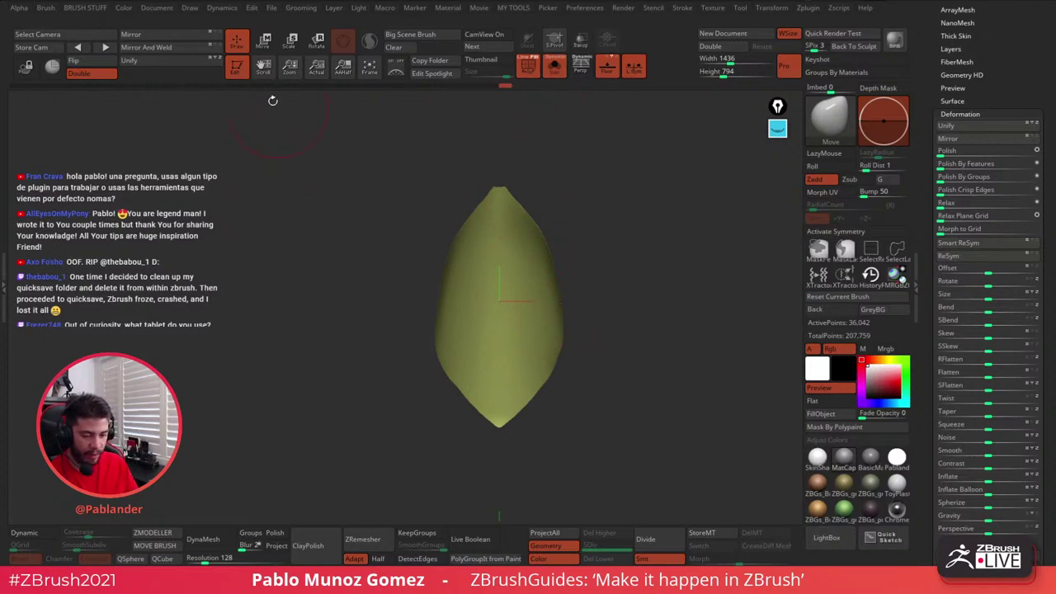
{"action": "left_click", "coordinate": [172, 51]}
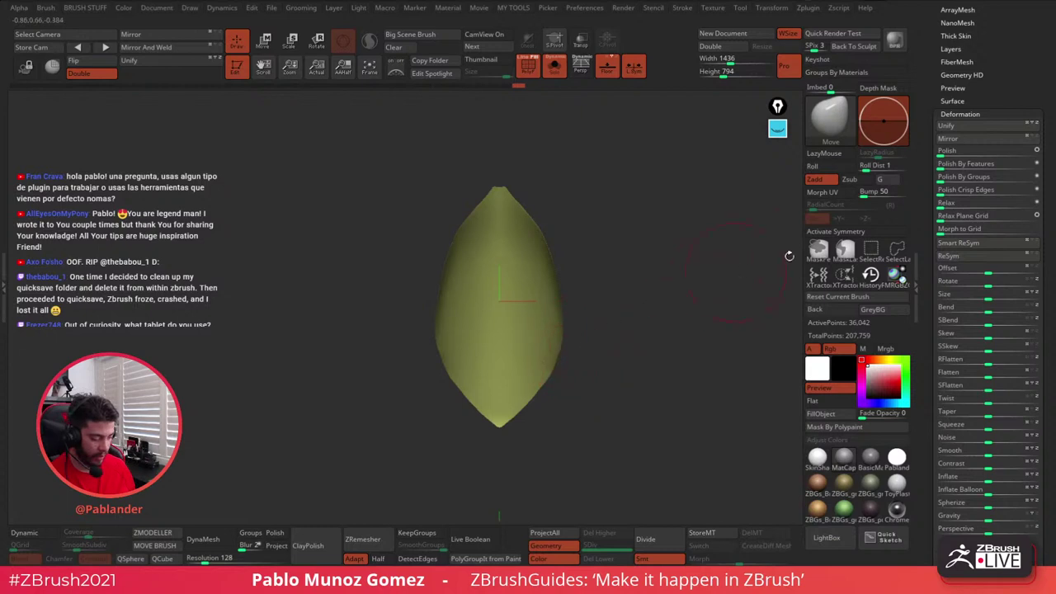
{"action": "key", "text": "x"}
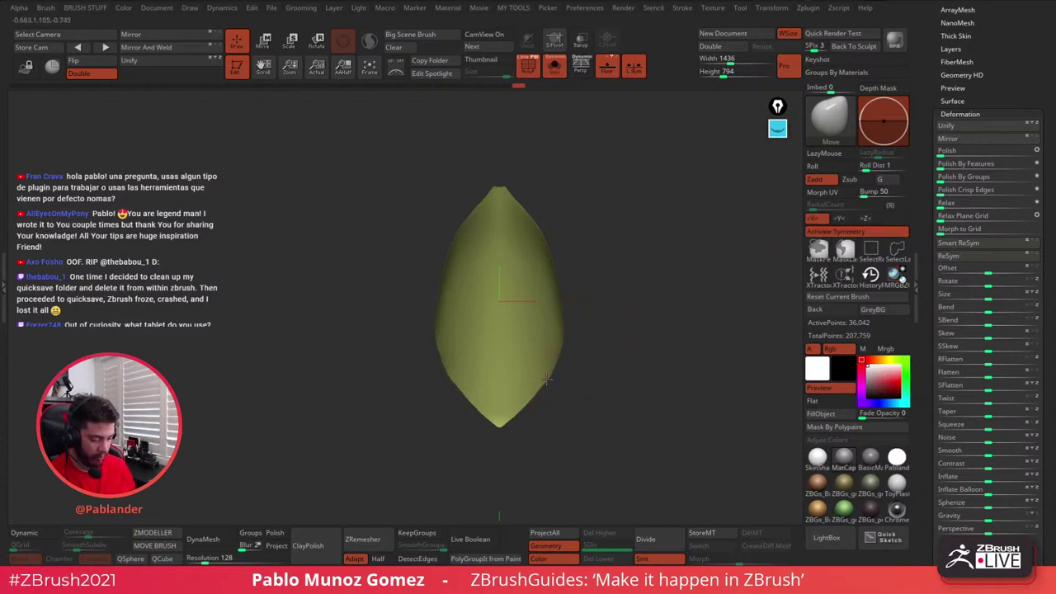
- Reshape the panel's lower side outline symmetrically with the Move brush and smooth it with Polish By Groups
{"action": "mouse_move", "coordinate": [579, 351]}
{"action": "left_mouse_down"}
{"action": "mouse_move", "coordinate": [612, 330]}
{"action": "mouse_move", "coordinate": [525, 367]}
{"action": "left_mouse_up"}
{"action": "mouse_move", "coordinate": [610, 360]}
{"action": "left_mouse_down"}
{"action": "mouse_move", "coordinate": [727, 338]}
{"action": "mouse_move", "coordinate": [604, 334]}
{"action": "left_mouse_up"}
{"action": "left_click_drag", "start_coordinate": [689, 277], "coordinate": [659, 300]}
{"action": "left_click_drag", "start_coordinate": [582, 328], "coordinate": [614, 318]}
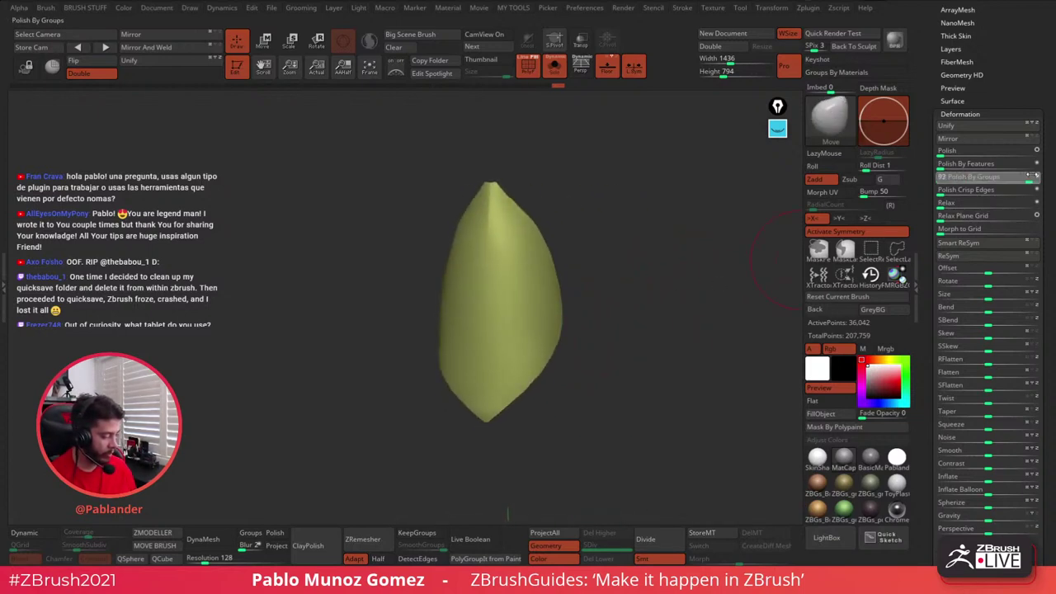
{"action": "key", "text": "shift"}
- Check the panel's wireframe from an angle and turn off the polyframe display
{"action": "mouse_move", "coordinate": [652, 272]}
{"action": "left_mouse_down"}
{"action": "mouse_move", "coordinate": [661, 290]}
{"action": "mouse_move", "coordinate": [651, 284]}
{"action": "left_mouse_up"}
{"action": "left_click", "coordinate": [525, 62]}
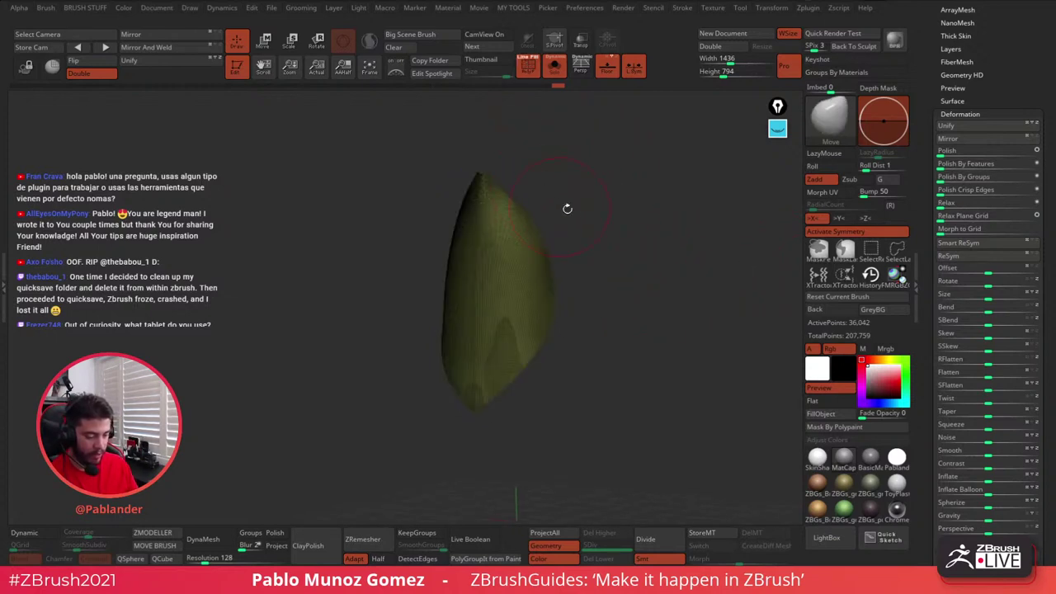
{"action": "left_click_drag", "start_coordinate": [566, 208], "coordinate": [646, 241]}
{"action": "key", "text": "shift+f"}
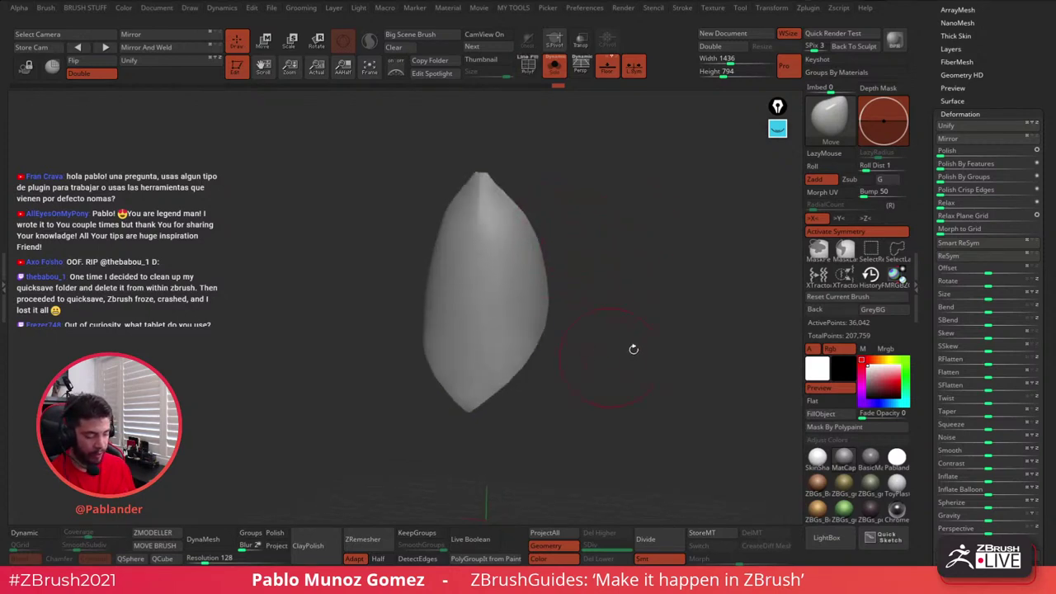
- Turn on the ZRemesher Half option for the panel and display its polyframe
{"action": "scroll", "coordinate": [985, 94], "scroll_direction": "up", "scroll_amount": 10}
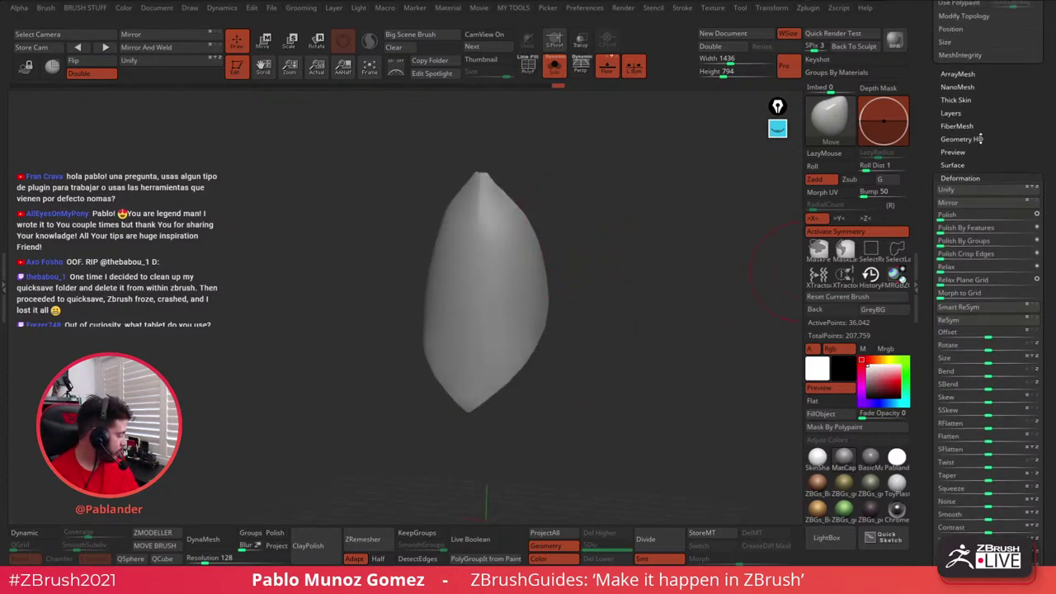
{"action": "scroll", "coordinate": [965, 208], "scroll_direction": "up", "scroll_amount": 15}
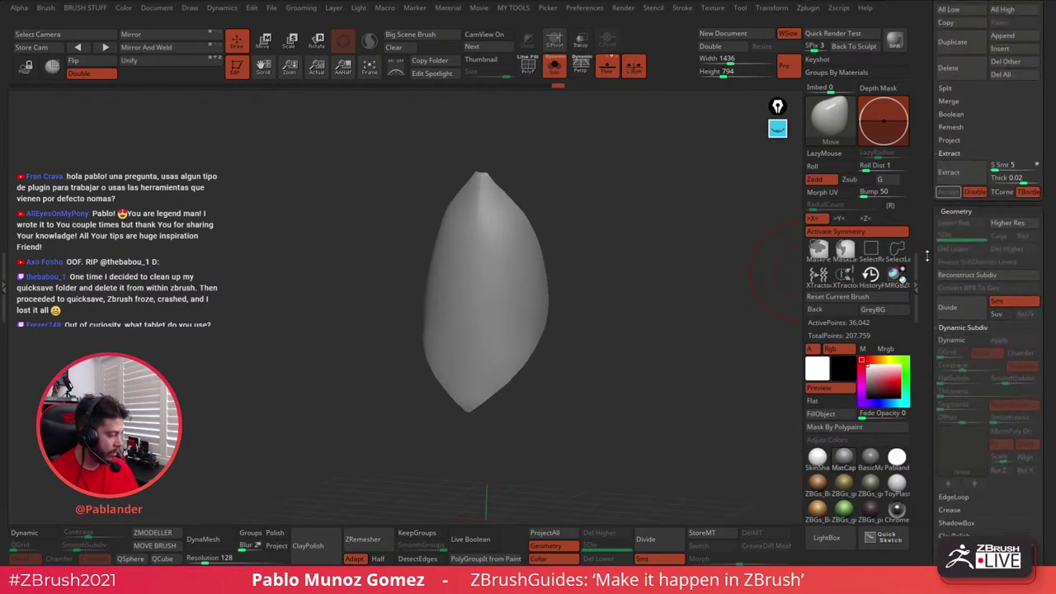
{"action": "scroll", "coordinate": [920, 285], "scroll_direction": "up", "scroll_amount": 3}
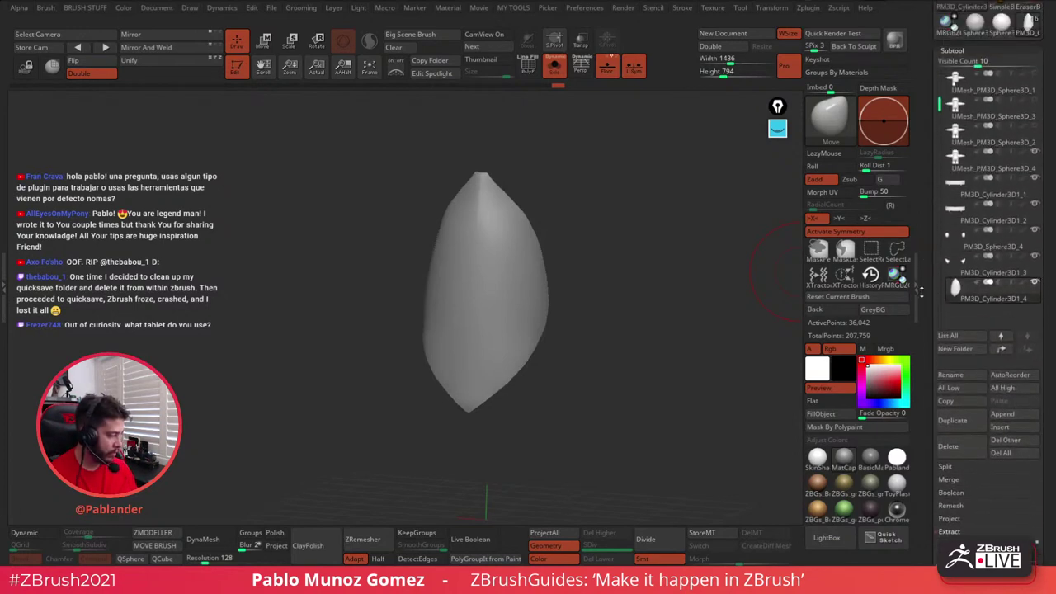
{"action": "scroll", "coordinate": [922, 287], "scroll_direction": "down", "scroll_amount": 12}
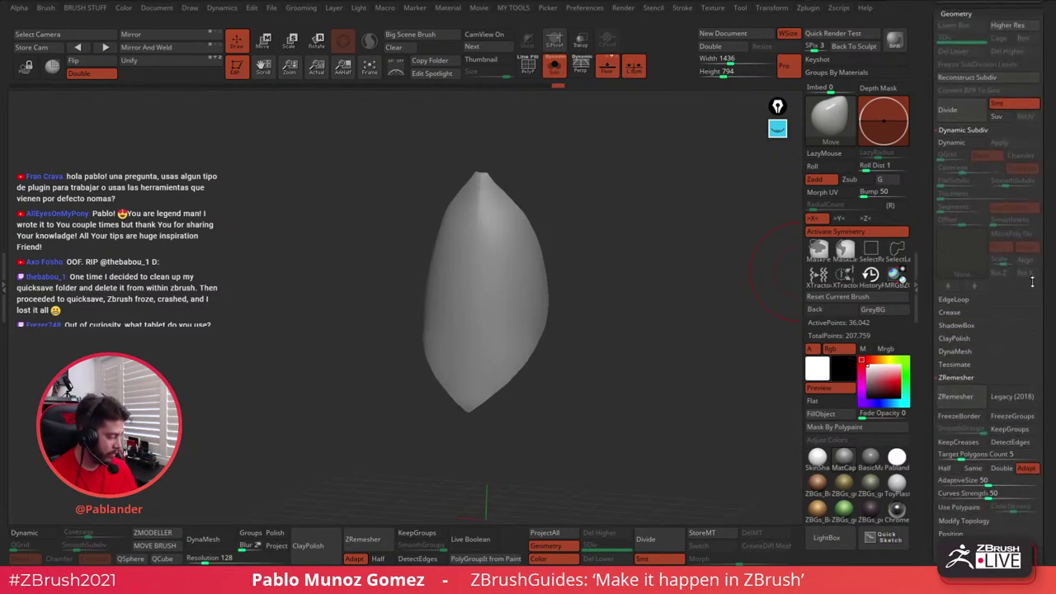
{"action": "scroll", "coordinate": [1031, 282], "scroll_direction": "down", "scroll_amount": 4}
{"action": "left_click_drag", "start_coordinate": [657, 385], "coordinate": [685, 346]}
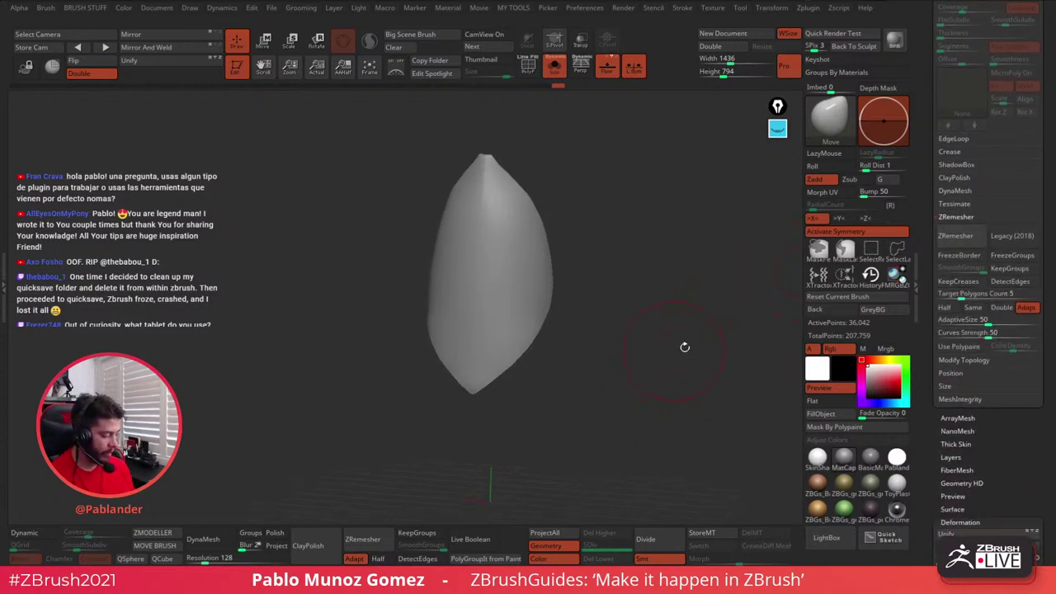
{"action": "left_click_drag", "start_coordinate": [761, 269], "coordinate": [680, 318], "text": "shift"}
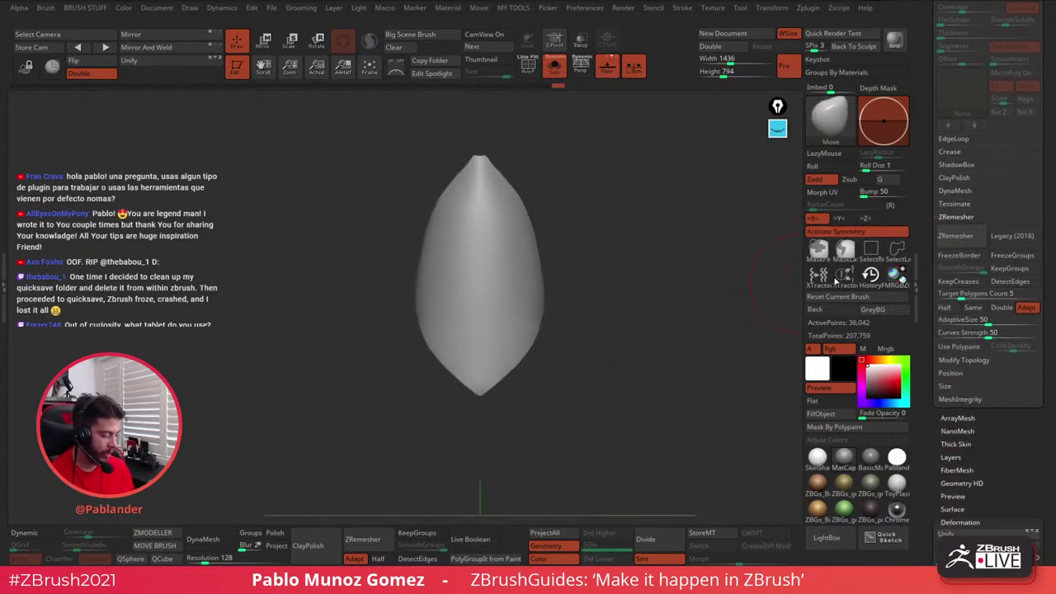
{"action": "left_click", "coordinate": [953, 307]}
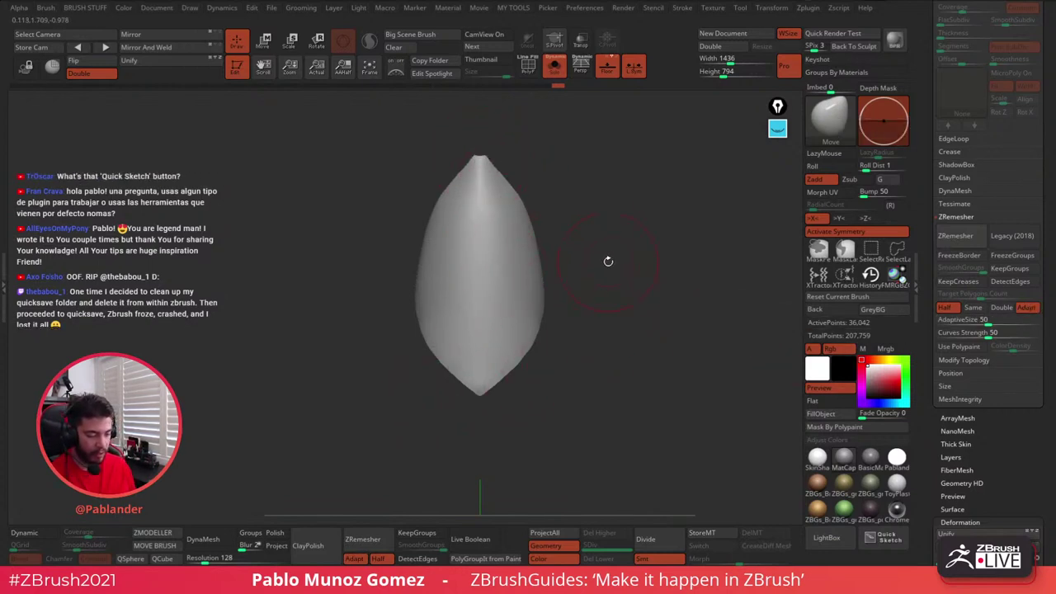
{"action": "left_click", "coordinate": [529, 69]}
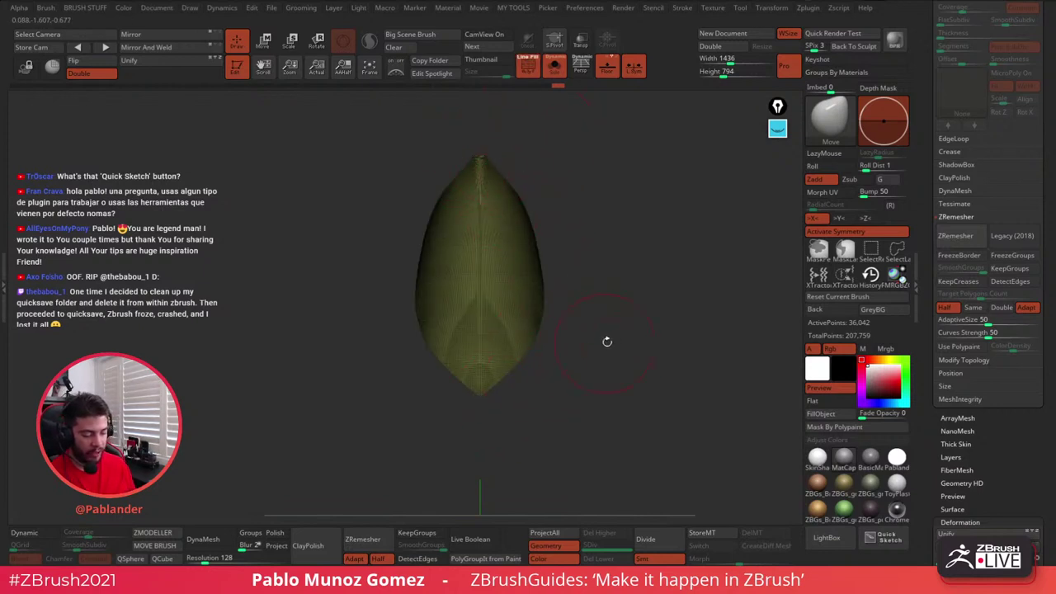
{"action": "left_click_drag", "start_coordinate": [606, 341], "coordinate": [593, 351]}
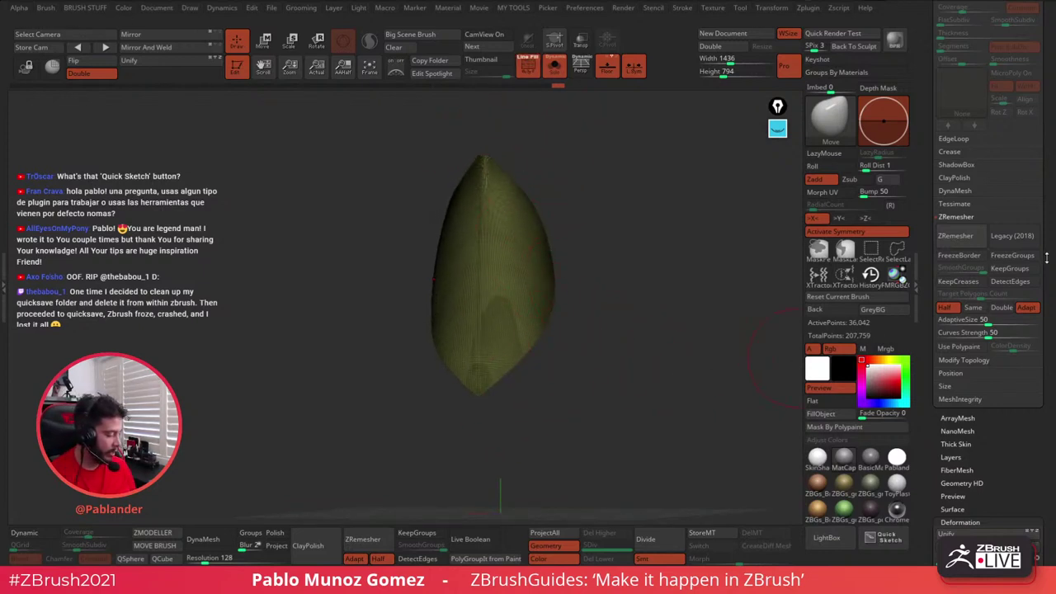
- Remesh the panel with ZRemesher using a target polygon count of 1 and the Half option off
{"action": "left_click", "coordinate": [959, 307]}
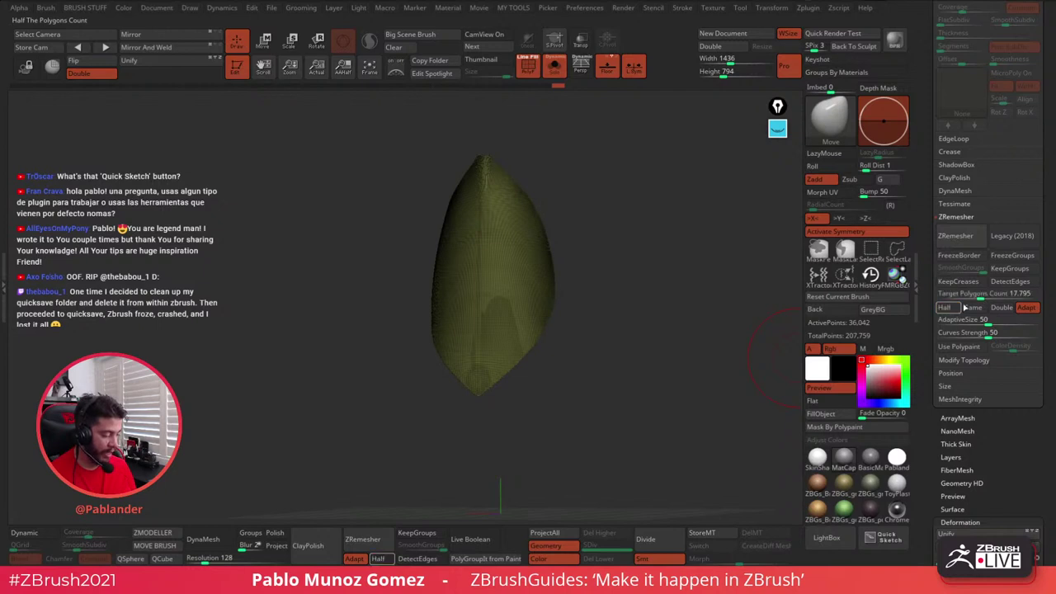
{"action": "left_click", "coordinate": [982, 295]}
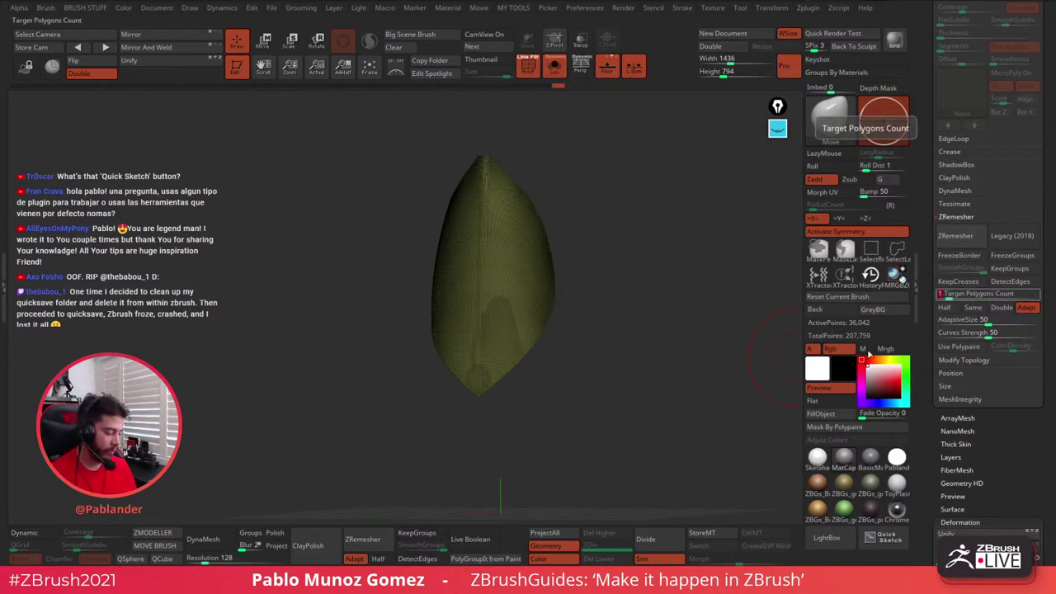
{"action": "type", "text": "1"}
{"action": "key", "text": "Return"}
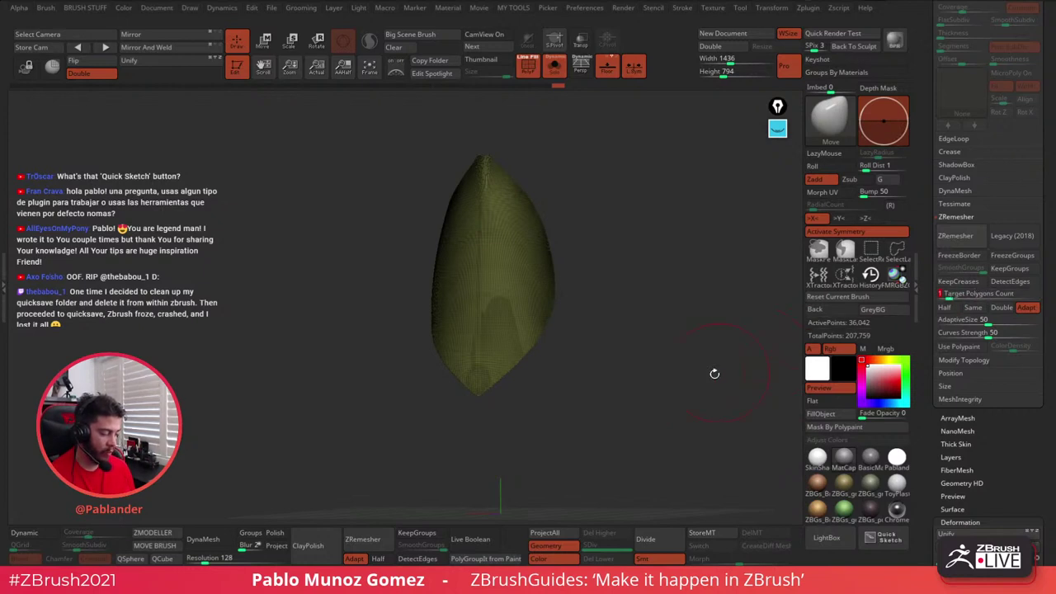
{"action": "left_click", "coordinate": [969, 234]}
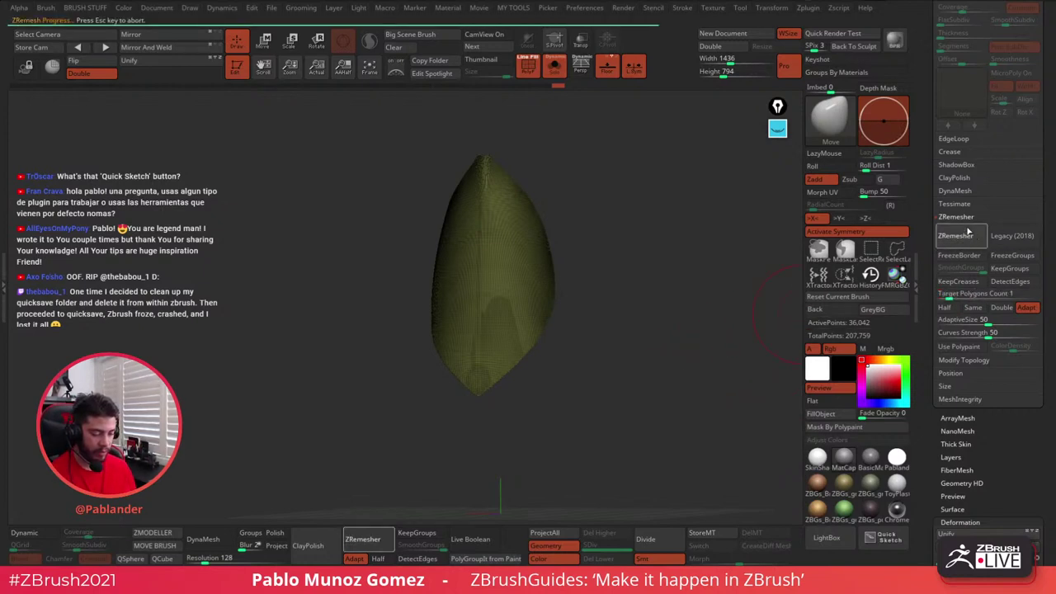
{"action": "mouse_move", "coordinate": [638, 385]}
{"action": "left_mouse_down"}
{"action": "mouse_move", "coordinate": [605, 385]}
{"action": "mouse_move", "coordinate": [632, 382]}
{"action": "left_mouse_up"}
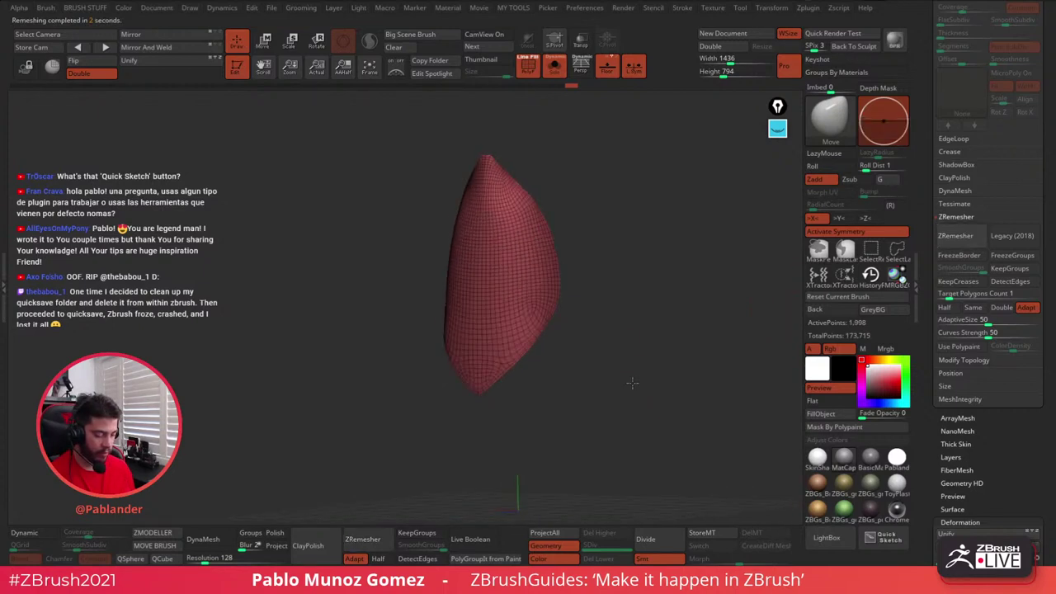
- Reduce the panel's mesh with ZRemesher at Half, once with the current algorithm and once with Legacy (2018)
{"action": "left_click", "coordinate": [955, 311]}
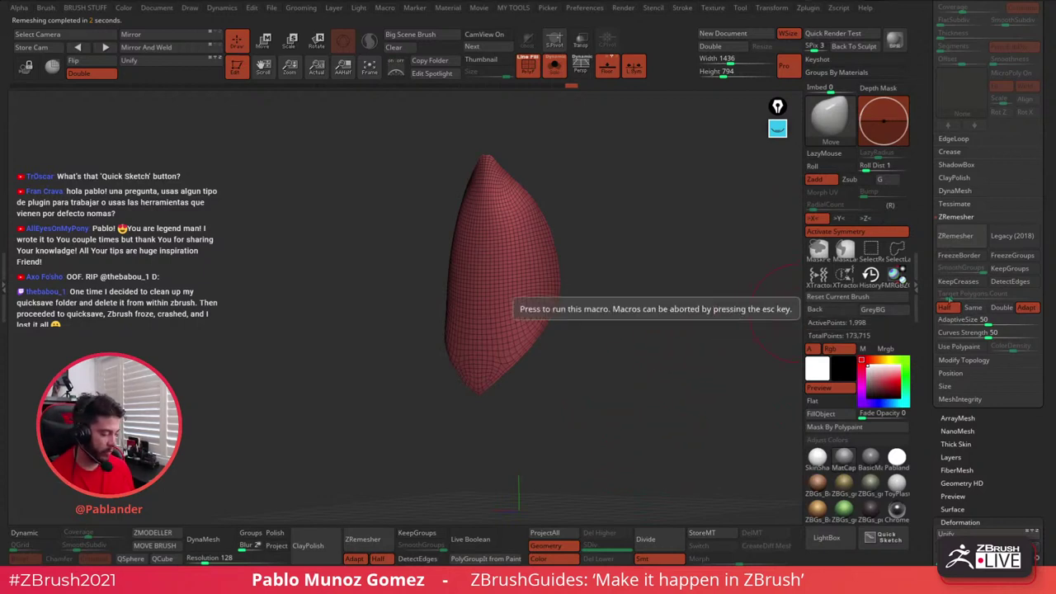
{"action": "left_click", "coordinate": [956, 236]}
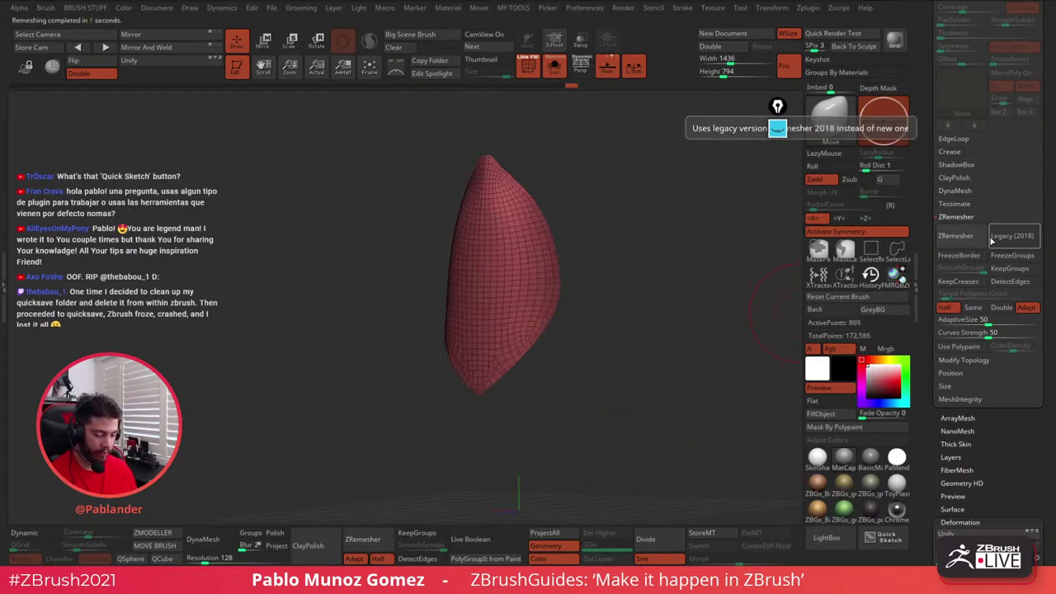
{"action": "left_click", "coordinate": [1017, 238]}
{"action": "left_click", "coordinate": [964, 236]}
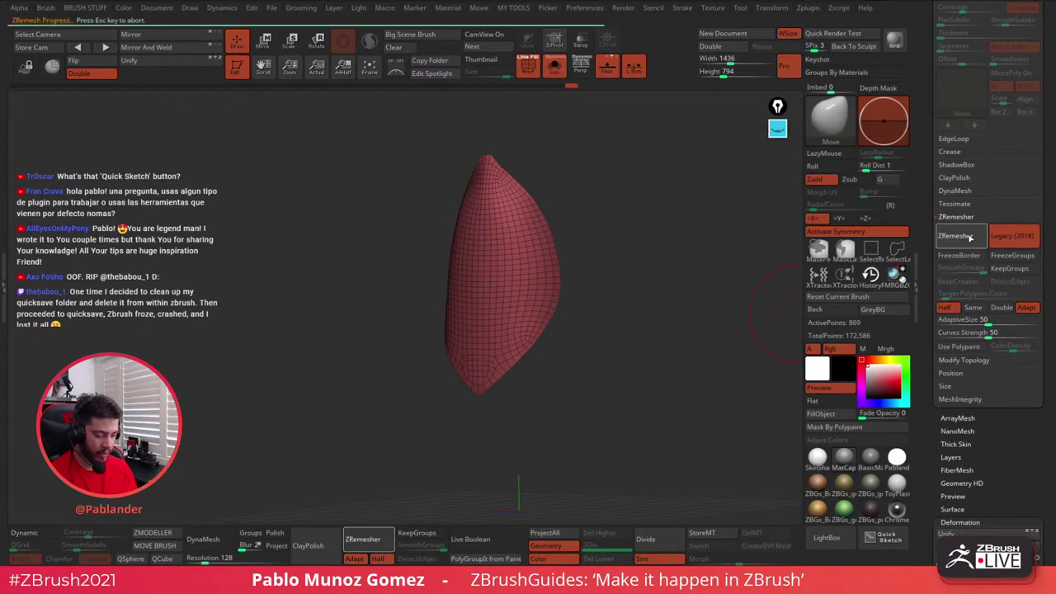
{"action": "left_click_drag", "start_coordinate": [630, 262], "coordinate": [570, 174]}
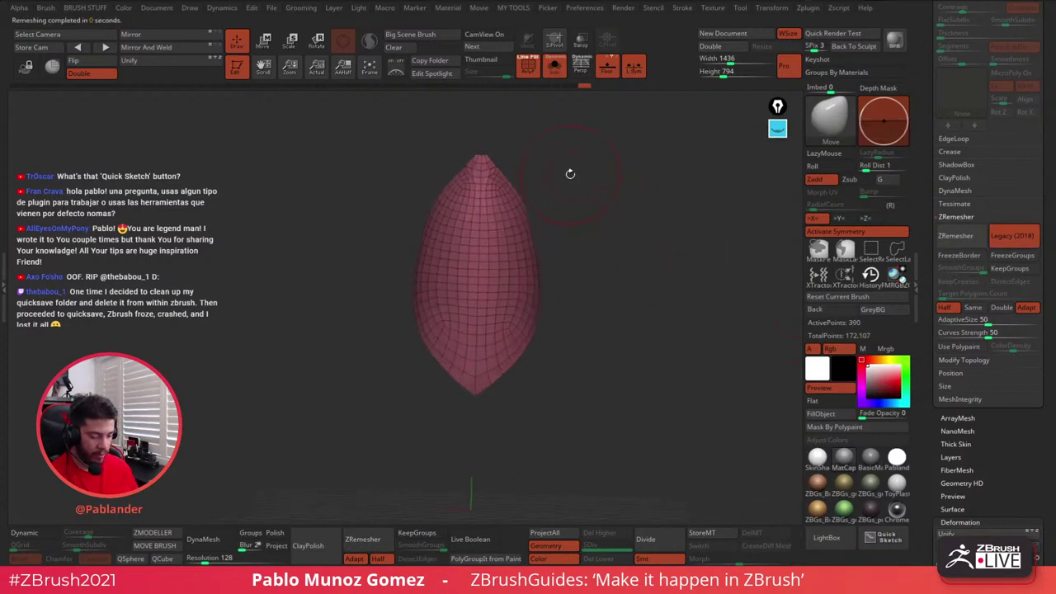
- Reduce the Draw Size and refine the panel's narrow upper tip with the Move and Smooth brushes
{"action": "key", "text": "space"}
{"action": "key", "text": "space"}
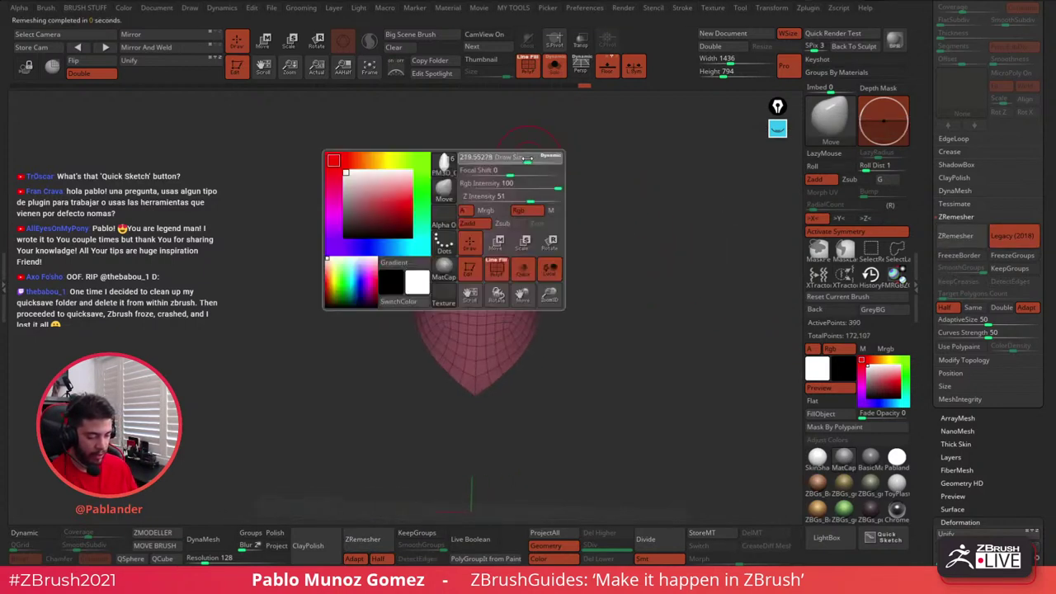
{"action": "mouse_move", "coordinate": [489, 154]}
{"action": "right_mouse_down"}
{"action": "mouse_move", "coordinate": [507, 151]}
{"action": "mouse_move", "coordinate": [492, 152]}
{"action": "right_mouse_up"}
{"action": "key", "text": "shift"}
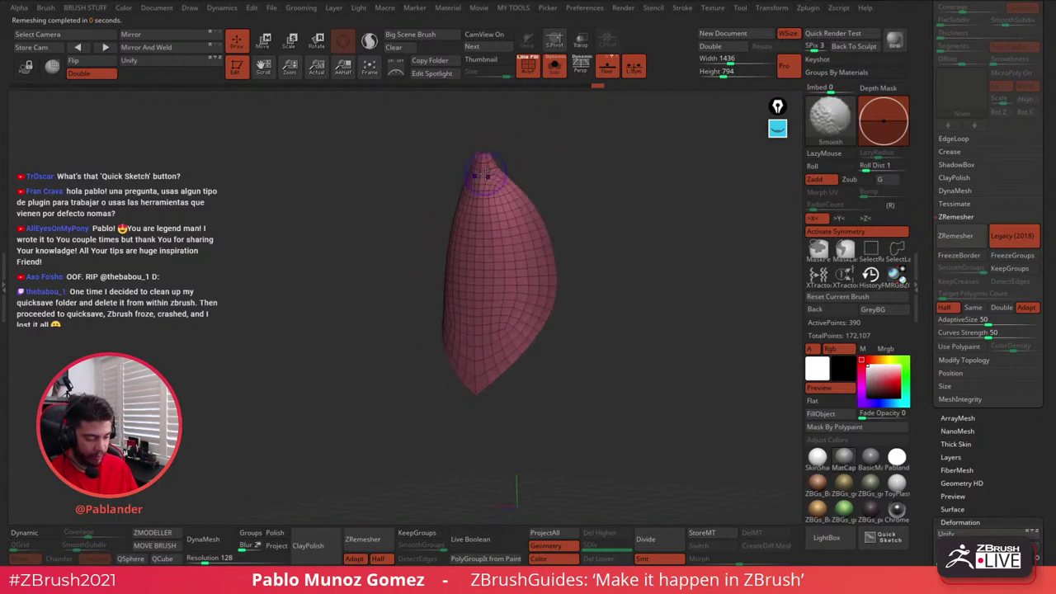
{"action": "left_click_drag", "start_coordinate": [495, 167], "coordinate": [518, 174]}
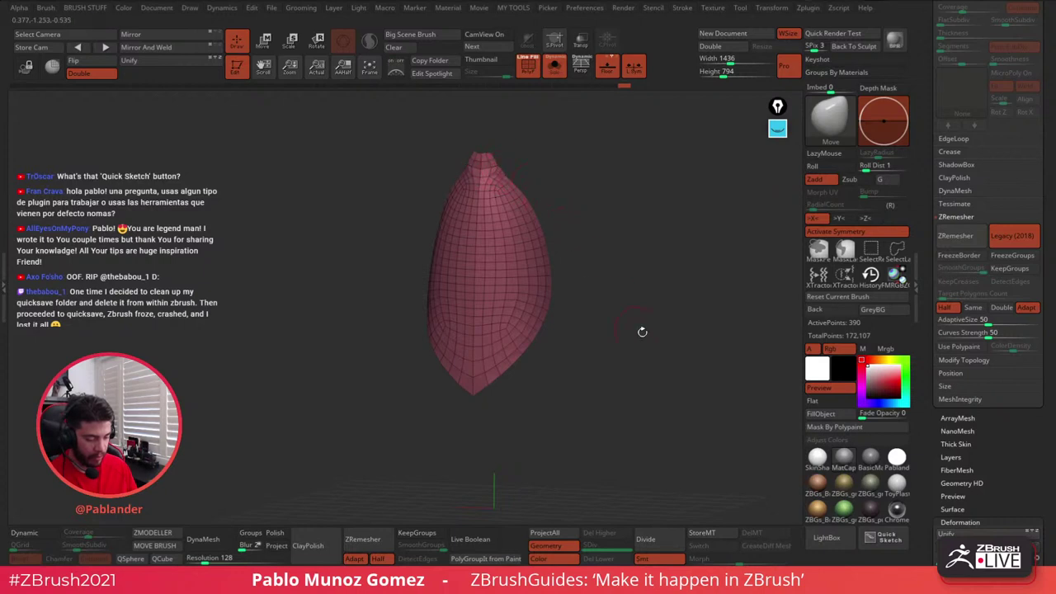
- Remesh the panel once more at Half with Legacy (2018) and smooth its upper end and side surface
{"action": "left_click", "coordinate": [976, 239]}
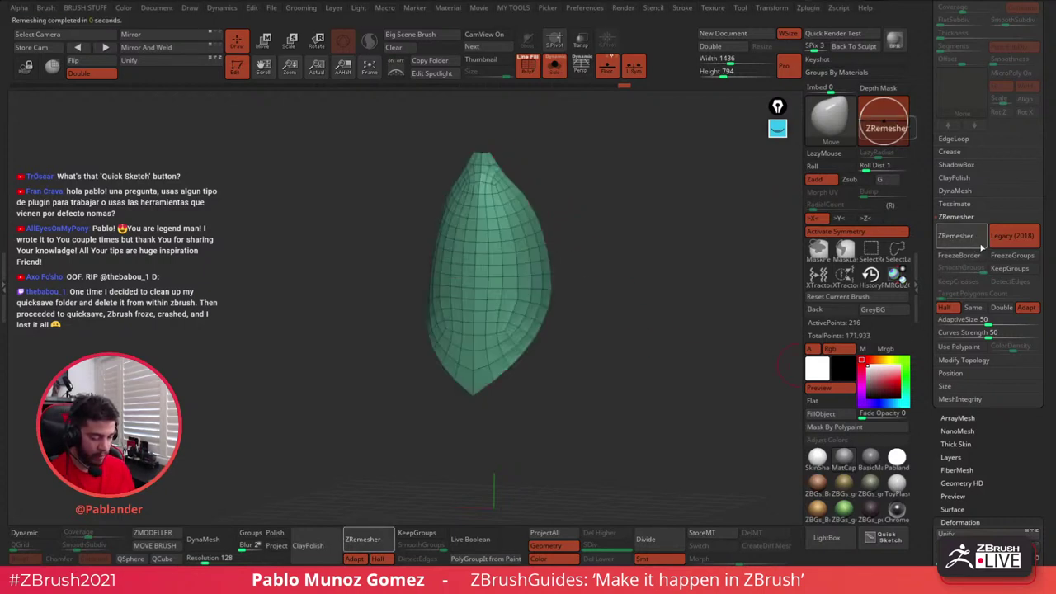
{"action": "mouse_move", "coordinate": [498, 183]}
{"action": "left_mouse_down", "text": "shift"}
{"action": "mouse_move", "coordinate": [505, 190]}
{"action": "mouse_move", "coordinate": [503, 171]}
{"action": "left_mouse_up", "text": "shift"}
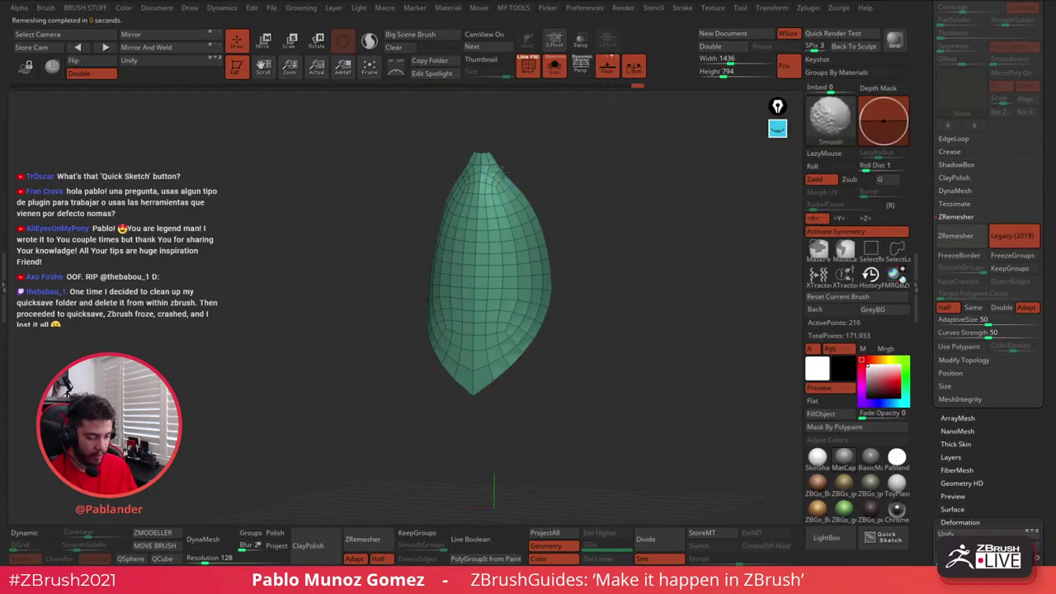
{"action": "left_click_drag", "start_coordinate": [507, 228], "coordinate": [515, 300], "text": "shift"}
{"action": "mouse_move", "coordinate": [590, 272]}
{"action": "left_mouse_down"}
{"action": "mouse_move", "coordinate": [651, 265]}
{"action": "mouse_move", "coordinate": [578, 252]}
{"action": "left_mouse_up"}
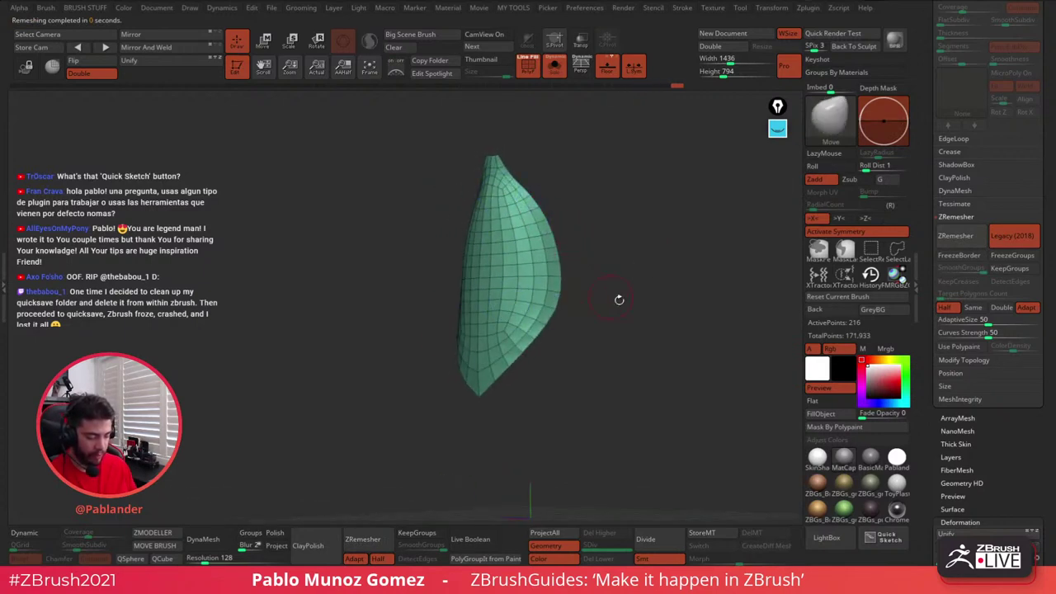
- Check the low-poly panel's shape from both sides and switch to the ZModeler brush
{"action": "left_click_drag", "start_coordinate": [619, 300], "coordinate": [675, 316]}
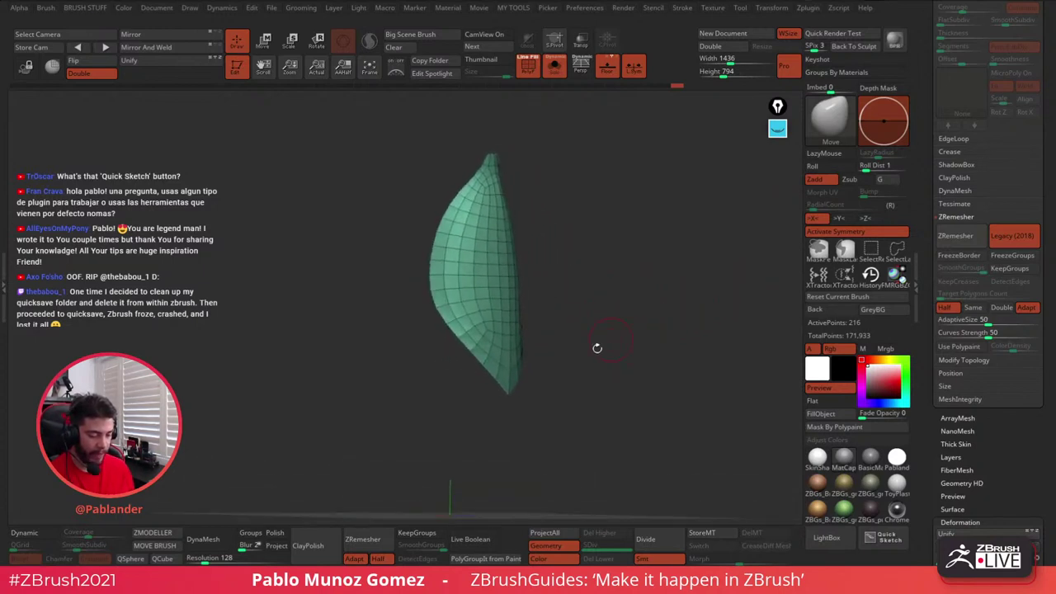
{"action": "left_click_drag", "start_coordinate": [558, 288], "coordinate": [596, 287]}
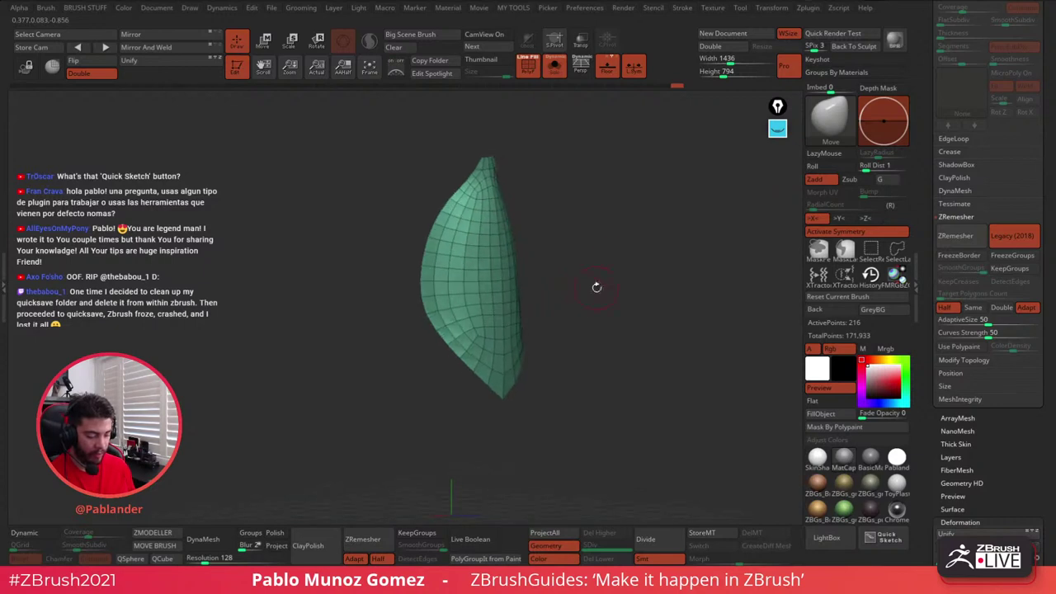
{"action": "left_click", "coordinate": [154, 532]}
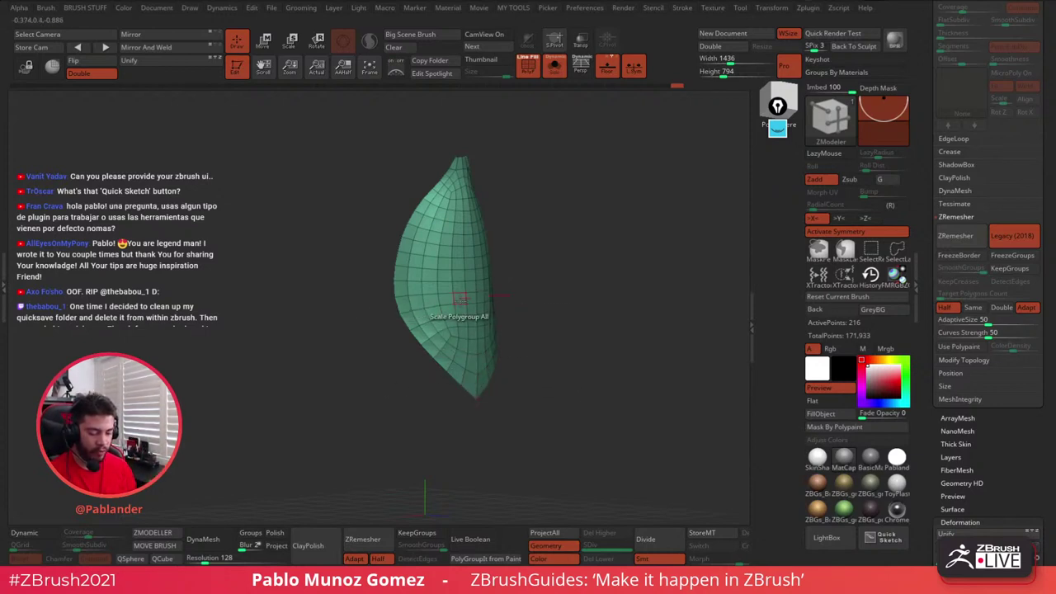
{"action": "left_click_drag", "start_coordinate": [581, 355], "coordinate": [565, 346]}
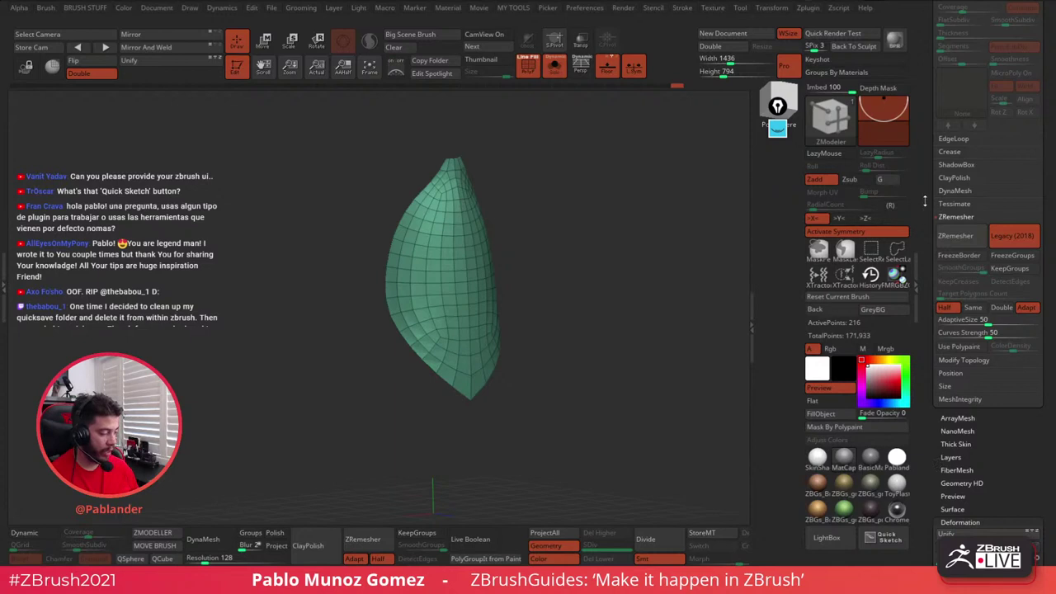
- Enable Dynamic Subdiv on the panel with a thickness of 0.11352 and hide the polyframe
{"action": "scroll", "coordinate": [925, 200], "scroll_direction": "up", "scroll_amount": 5}
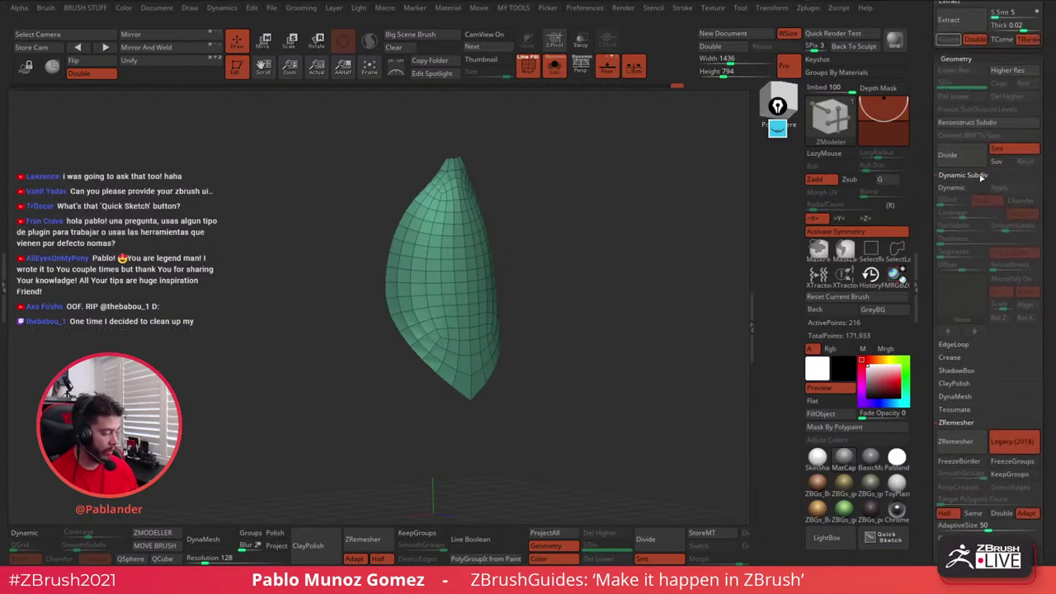
{"action": "left_click", "coordinate": [951, 188]}
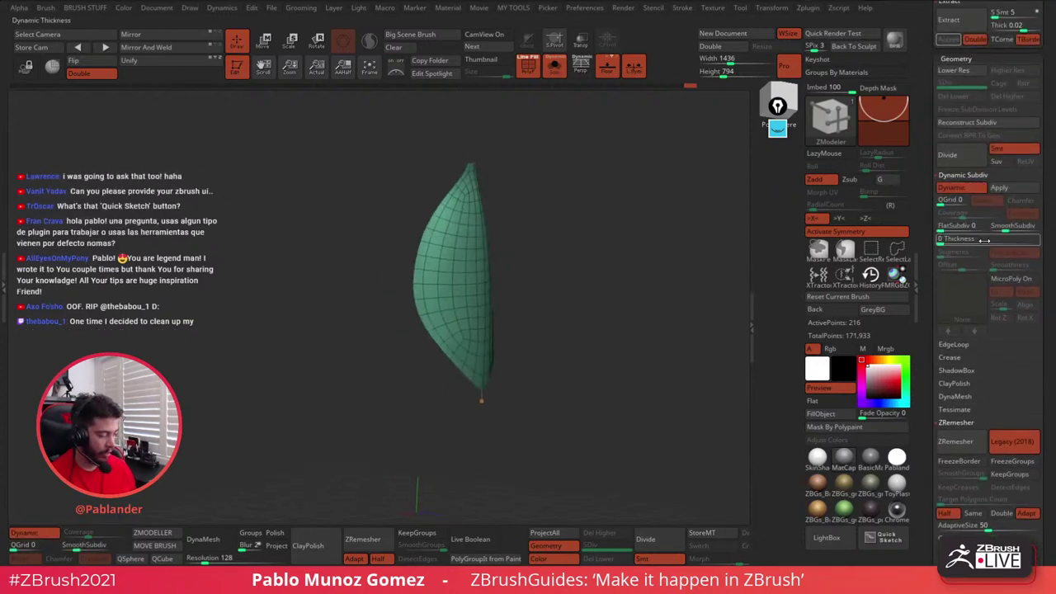
{"action": "left_click_drag", "start_coordinate": [946, 240], "coordinate": [1000, 239]}
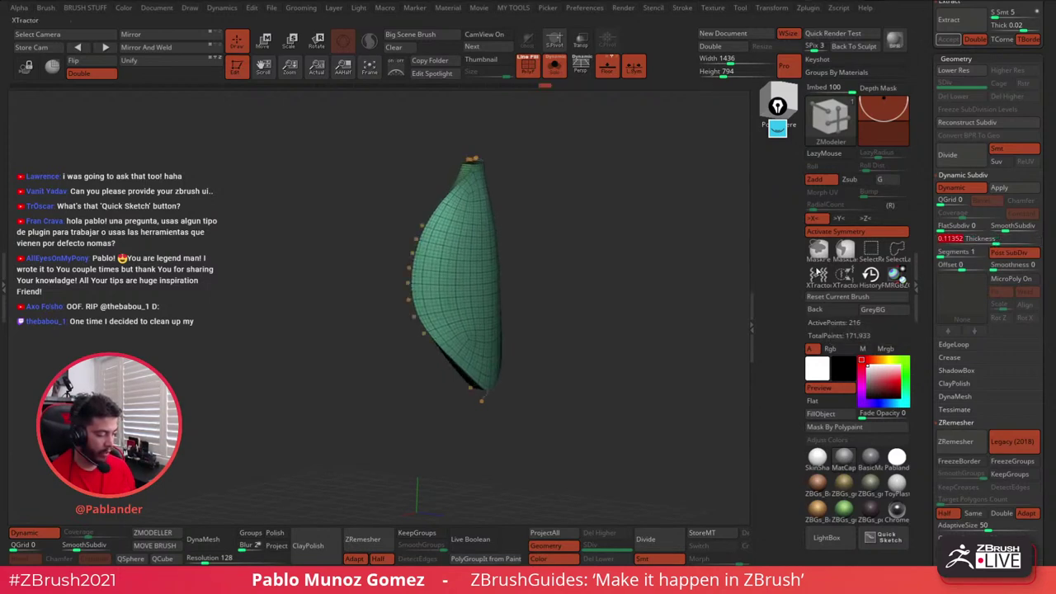
{"action": "left_click", "coordinate": [538, 74]}
{"action": "left_click_drag", "start_coordinate": [587, 156], "coordinate": [620, 321]}
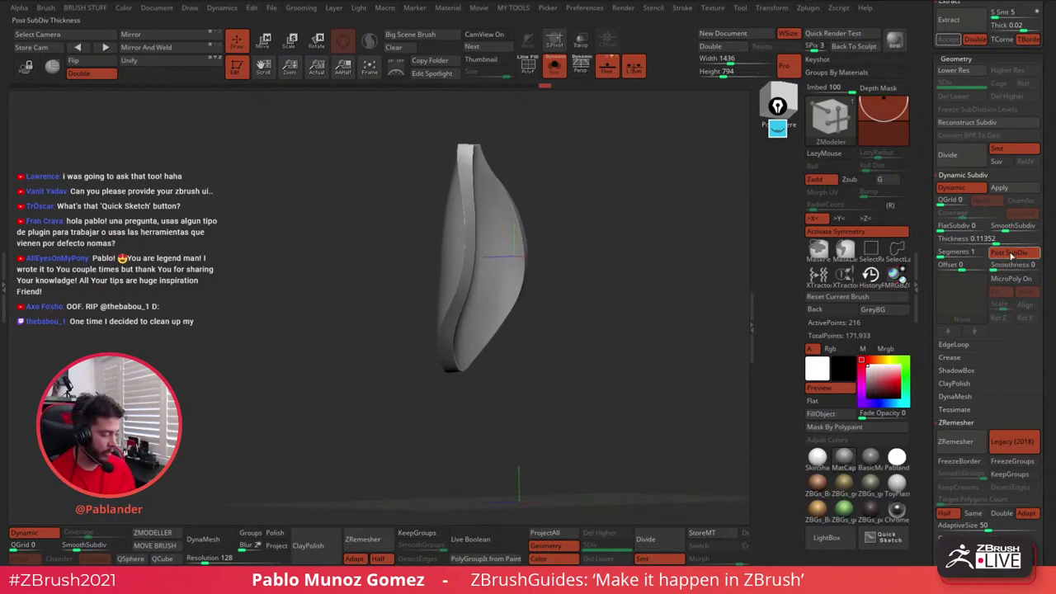
- Round the panel's edges by turning off Post SubDiv, setting Smoothness to 37 and Thickness to 0.10479
{"action": "left_click", "coordinate": [1010, 253]}
{"action": "left_click_drag", "start_coordinate": [995, 265], "coordinate": [1006, 265]}
{"action": "mouse_move", "coordinate": [711, 343]}
{"action": "left_mouse_down"}
{"action": "mouse_move", "coordinate": [641, 351]}
{"action": "mouse_move", "coordinate": [698, 356]}
{"action": "left_mouse_up"}
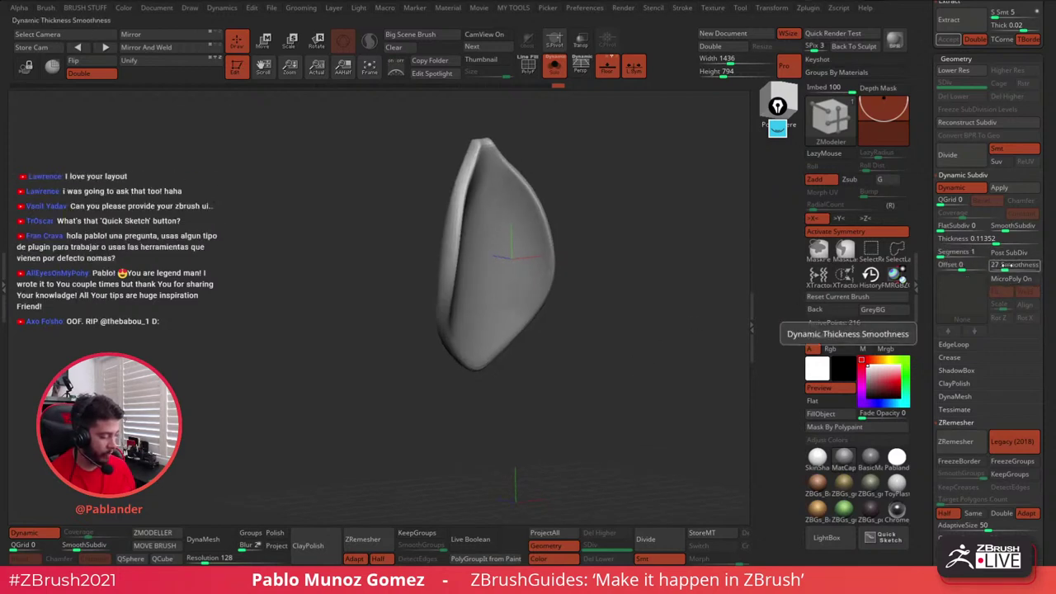
{"action": "mouse_move", "coordinate": [996, 265]}
{"action": "left_mouse_down"}
{"action": "mouse_move", "coordinate": [1012, 266]}
{"action": "mouse_move", "coordinate": [993, 240]}
{"action": "left_mouse_up"}
{"action": "left_click_drag", "start_coordinate": [636, 399], "coordinate": [586, 383]}
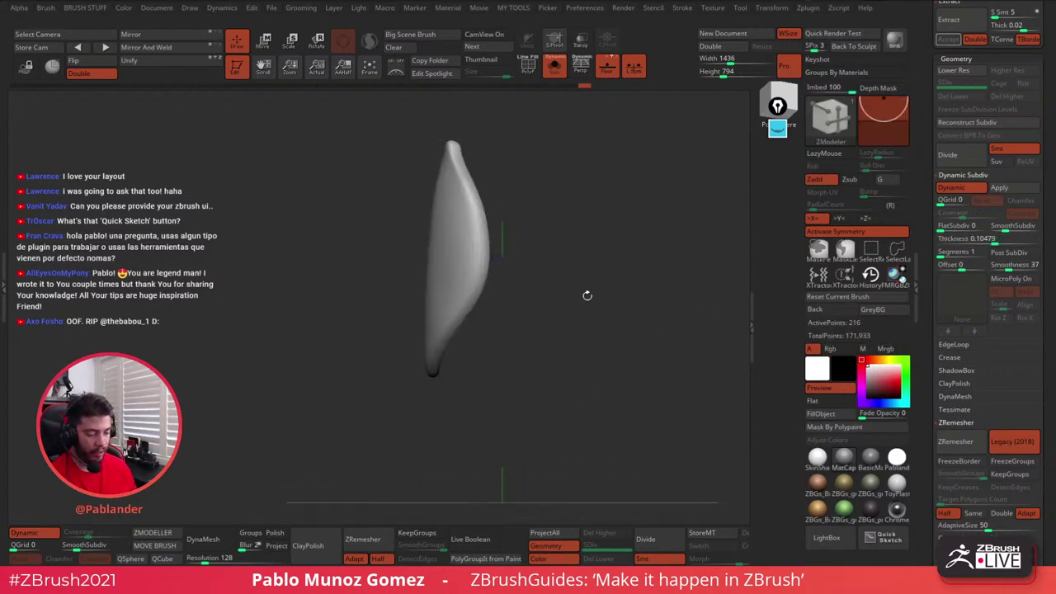
{"action": "scroll", "coordinate": [918, 233], "scroll_direction": "up", "scroll_amount": 10}
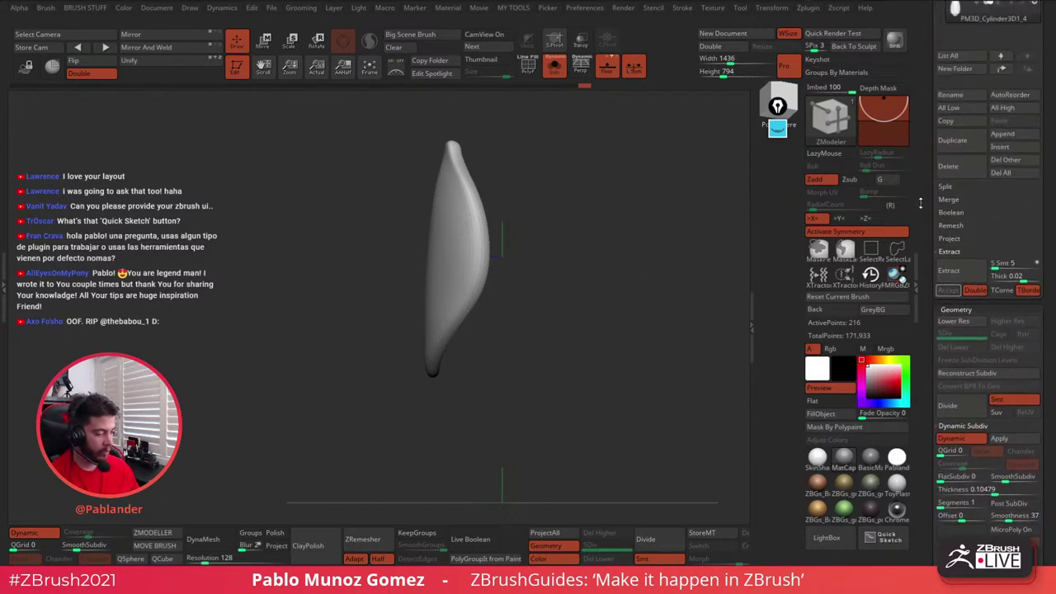
- Display the panel with the whole character instead of isolated, seen from the front with the transform gizmo active
{"action": "scroll", "coordinate": [918, 233], "scroll_direction": "up", "scroll_amount": 6}
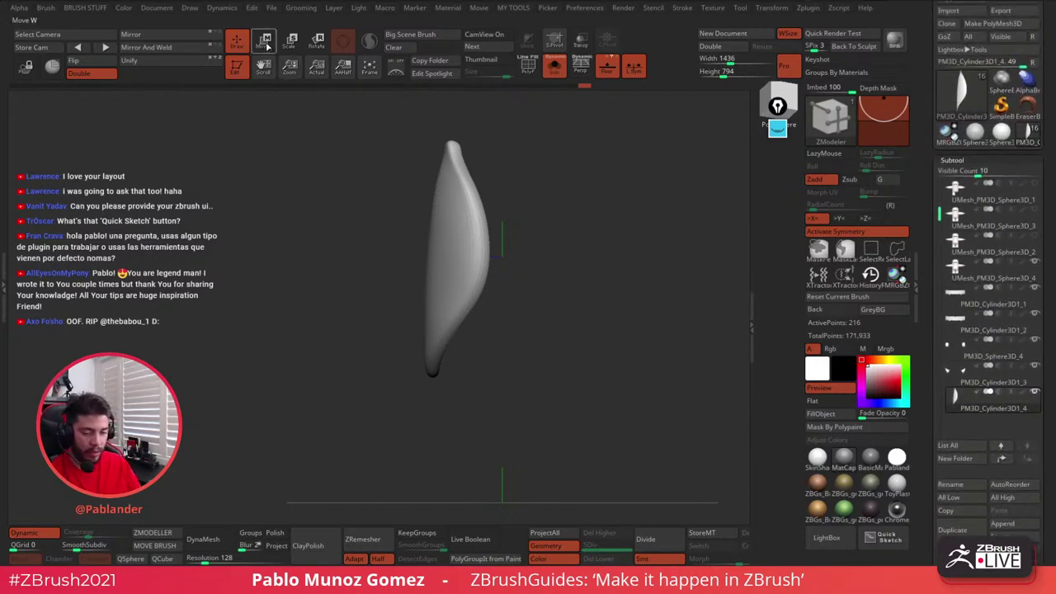
{"action": "key", "text": "w"}
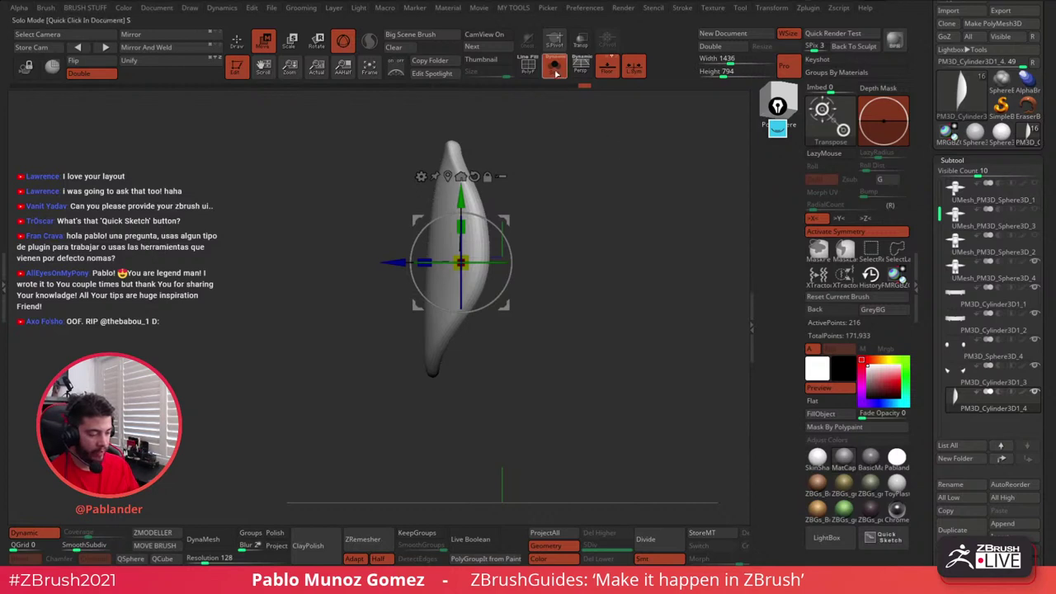
{"action": "left_click", "coordinate": [664, 110], "text": "ctrl+shift"}
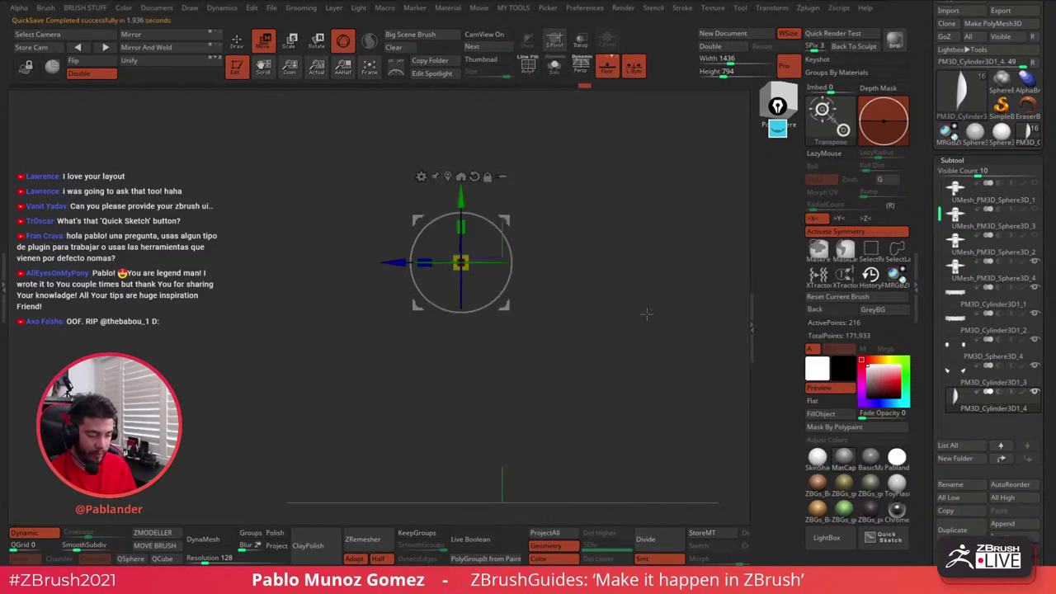
{"action": "left_click_drag", "start_coordinate": [612, 209], "coordinate": [661, 198]}
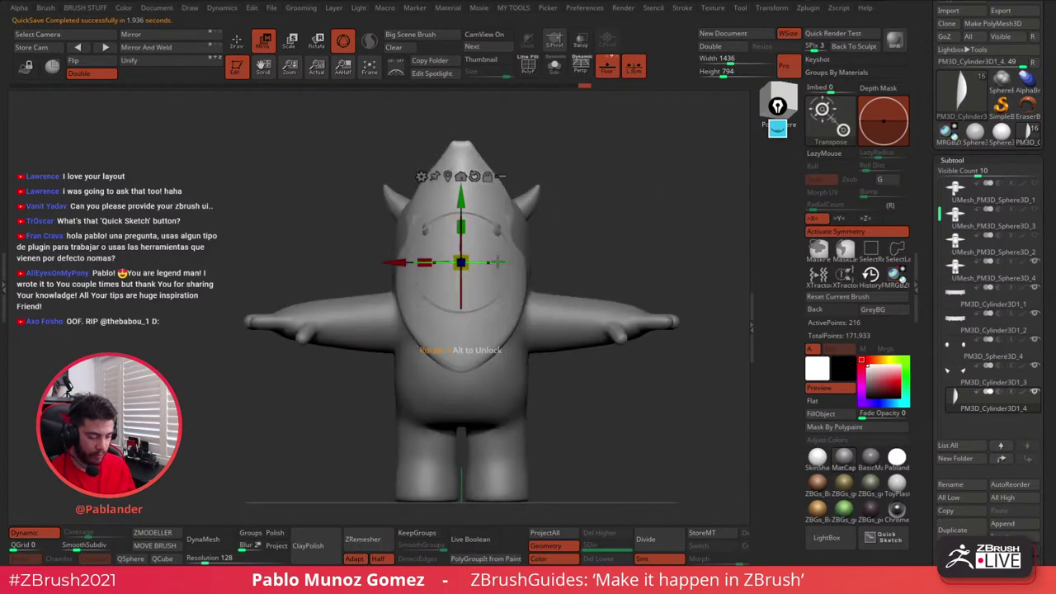
{"action": "mouse_move", "coordinate": [613, 399]}
{"action": "left_mouse_down"}
{"action": "mouse_move", "coordinate": [639, 412]}
{"action": "mouse_move", "coordinate": [626, 399]}
{"action": "left_mouse_up"}
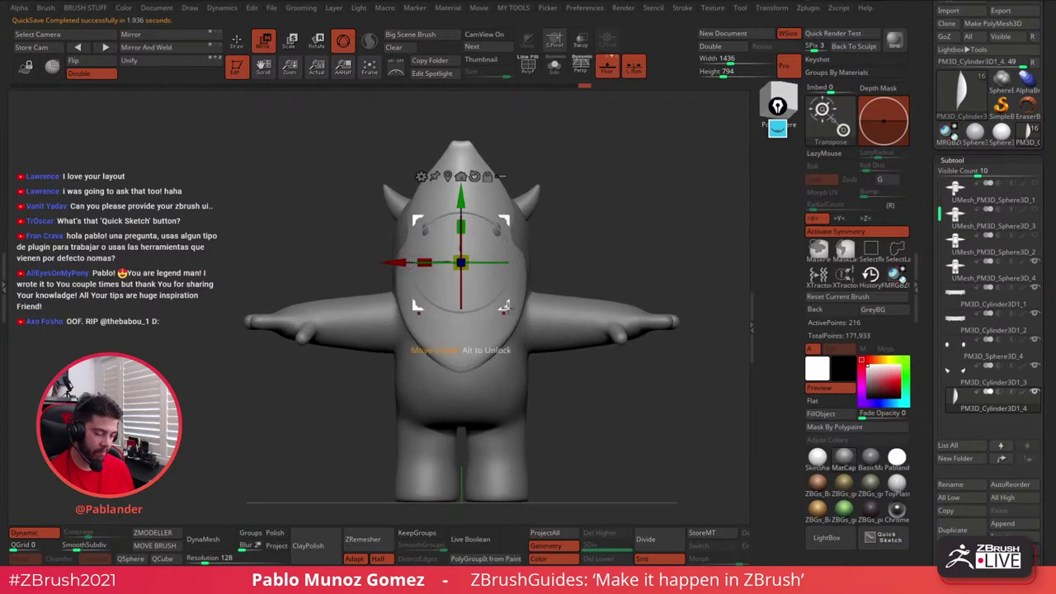
- Turn off symmetry and move the panel sideways off the body to beside the character's head
{"action": "left_click_drag", "start_coordinate": [581, 260], "coordinate": [648, 257]}
{"action": "left_click_drag", "start_coordinate": [496, 263], "coordinate": [491, 263]}
{"action": "left_click_drag", "start_coordinate": [491, 264], "coordinate": [496, 266]}
{"action": "left_click", "coordinate": [855, 233]}
{"action": "left_click_drag", "start_coordinate": [645, 243], "coordinate": [628, 241], "text": "shift"}
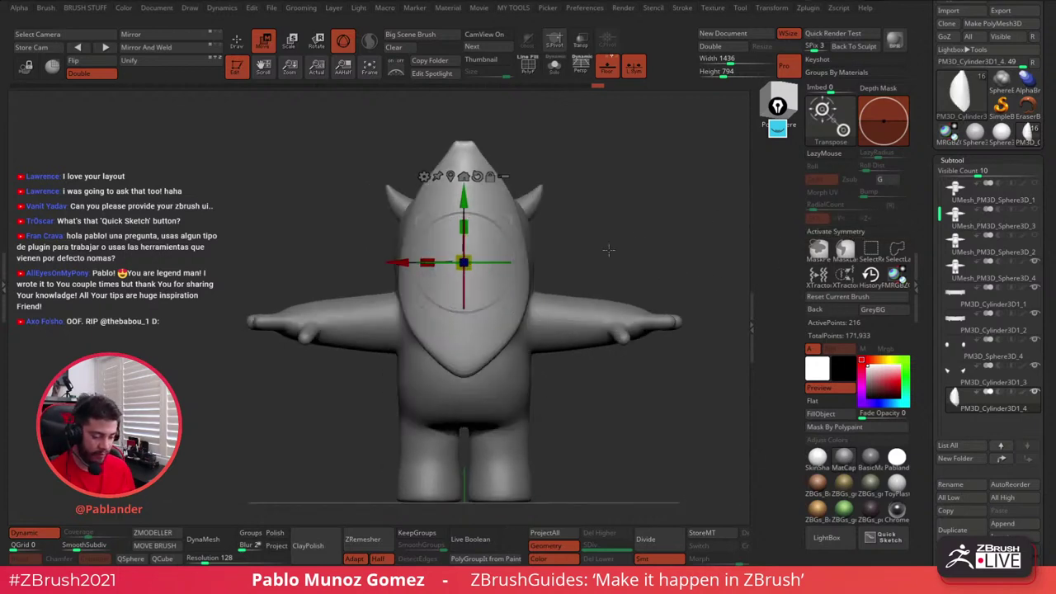
{"action": "left_click_drag", "start_coordinate": [508, 222], "coordinate": [412, 205]}
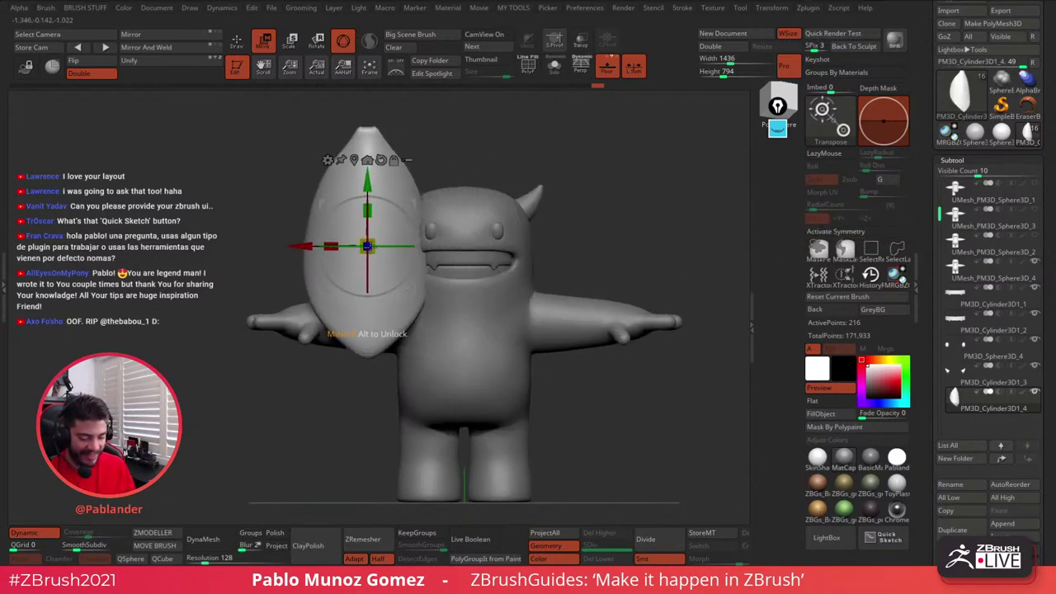
- Scale the panel down to ear size and rotate it so it tilts beside the character's head
{"action": "key", "text": "q"}
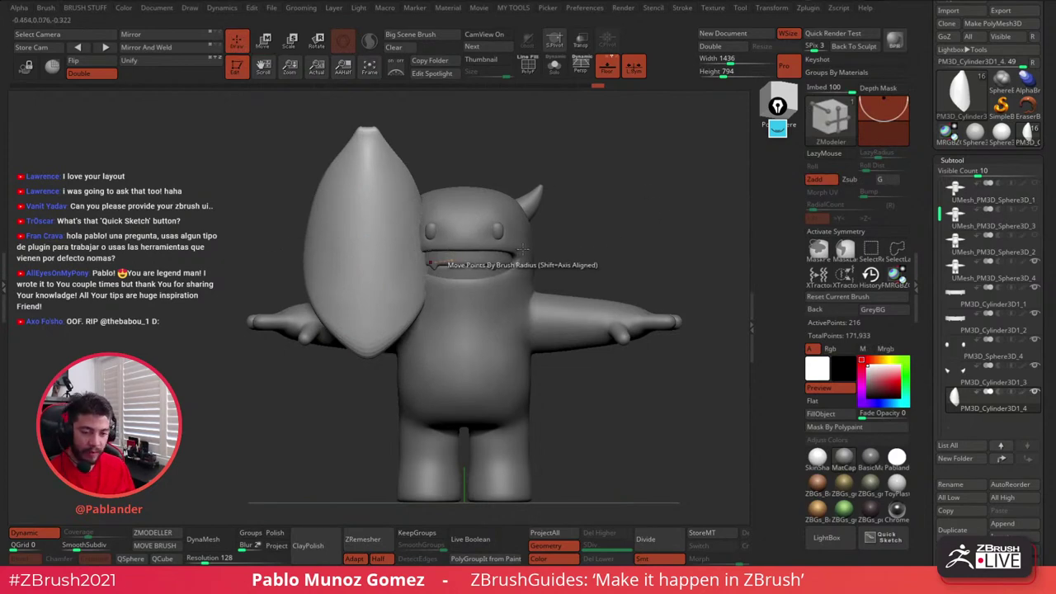
{"action": "key", "text": "b"}
{"action": "key", "text": "m"}
{"action": "key", "text": "v"}
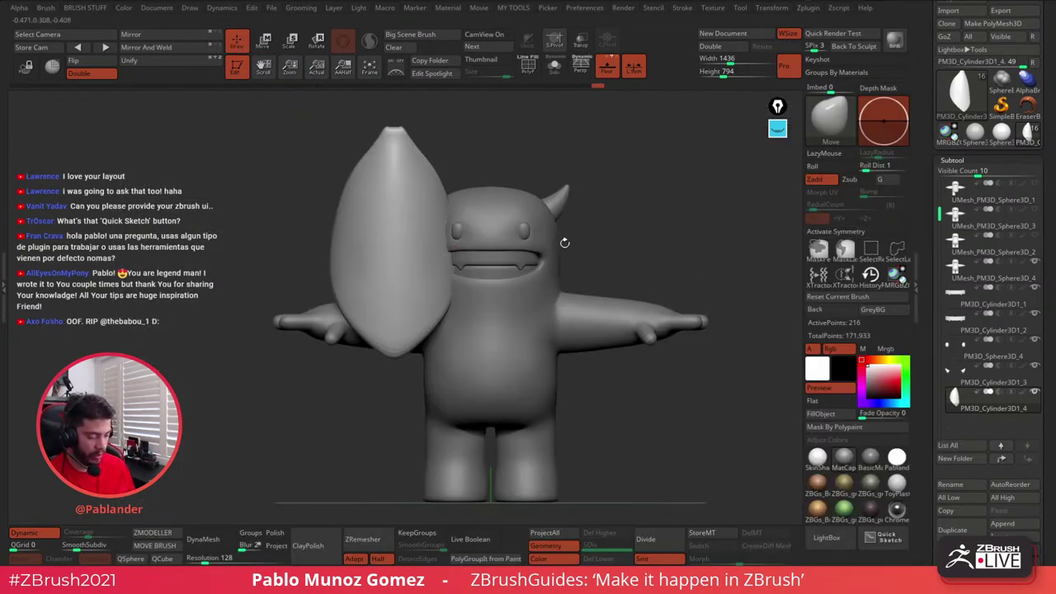
{"action": "key", "text": "w"}
{"action": "left_click_drag", "start_coordinate": [394, 245], "coordinate": [278, 279]}
{"action": "left_click_drag", "start_coordinate": [442, 234], "coordinate": [442, 259]}
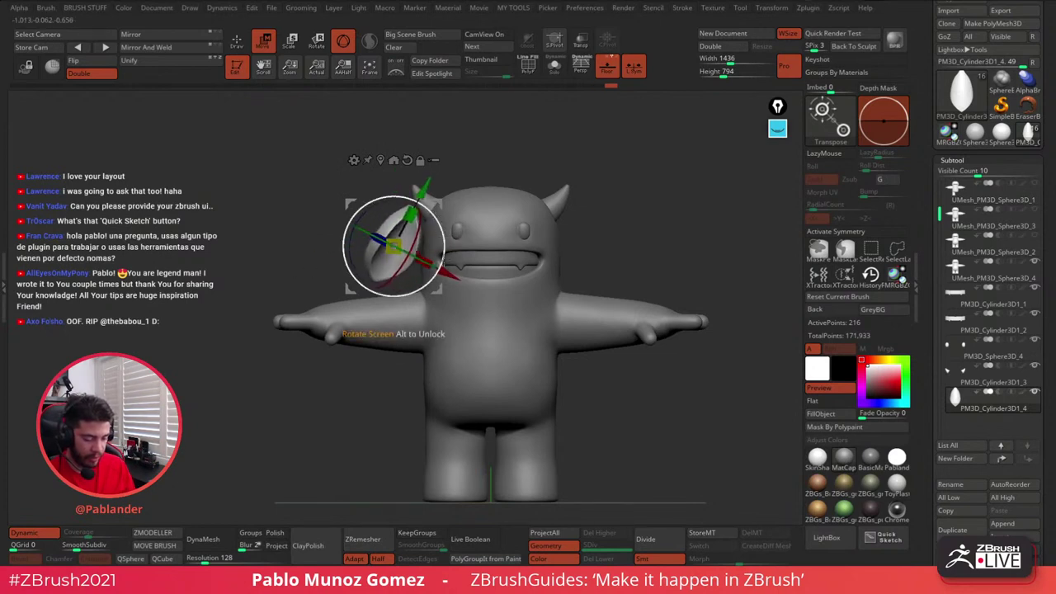
- Set the ear panel's Dynamic Subdiv thickness to 0.04468 and its Offset to 100
{"action": "scroll", "coordinate": [1015, 168], "scroll_direction": "down", "scroll_amount": 10}
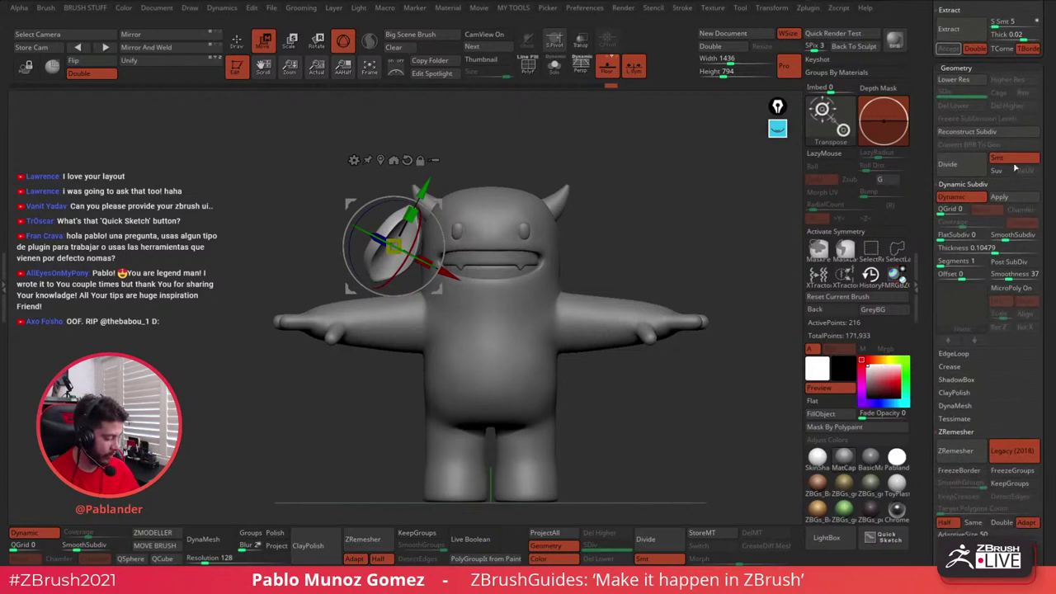
{"action": "right_click_drag", "start_coordinate": [653, 229], "coordinate": [653, 275], "text": "ctrl"}
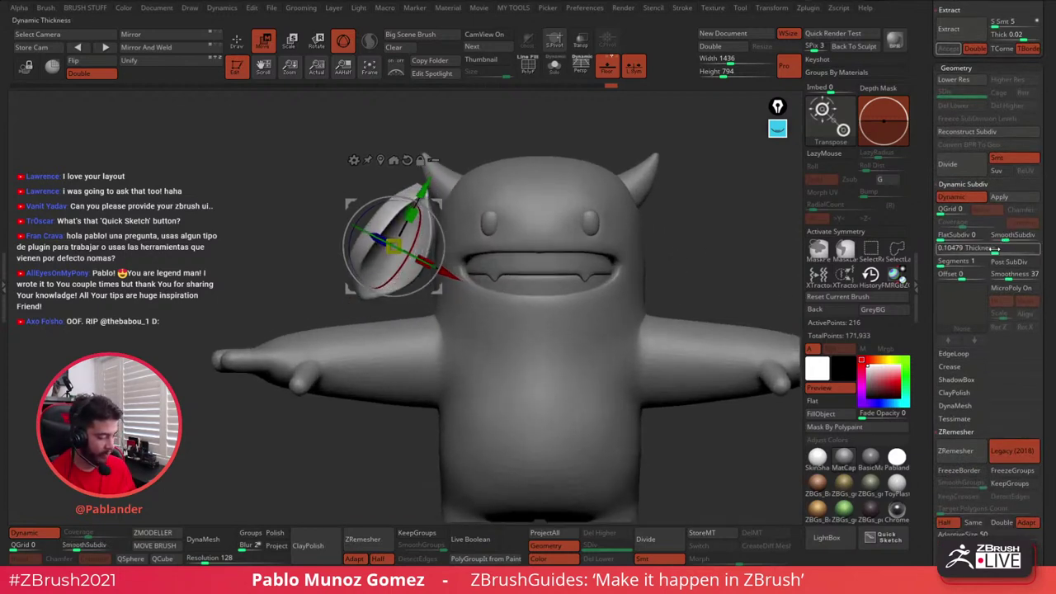
{"action": "mouse_move", "coordinate": [990, 249]}
{"action": "left_mouse_down"}
{"action": "mouse_move", "coordinate": [973, 248]}
{"action": "mouse_move", "coordinate": [992, 248]}
{"action": "left_mouse_up"}
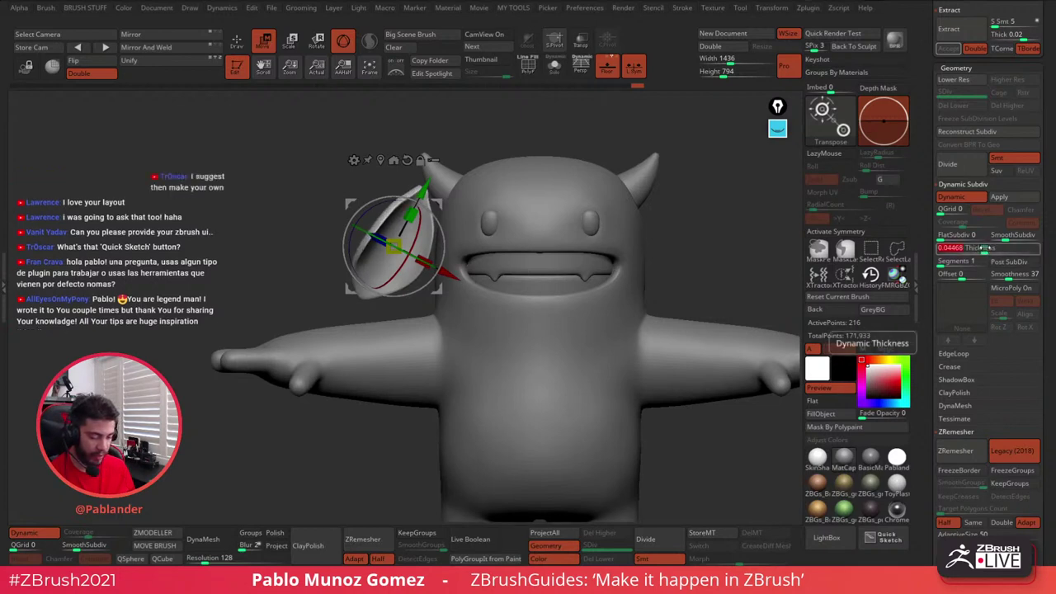
{"action": "left_click_drag", "start_coordinate": [703, 306], "coordinate": [717, 241]}
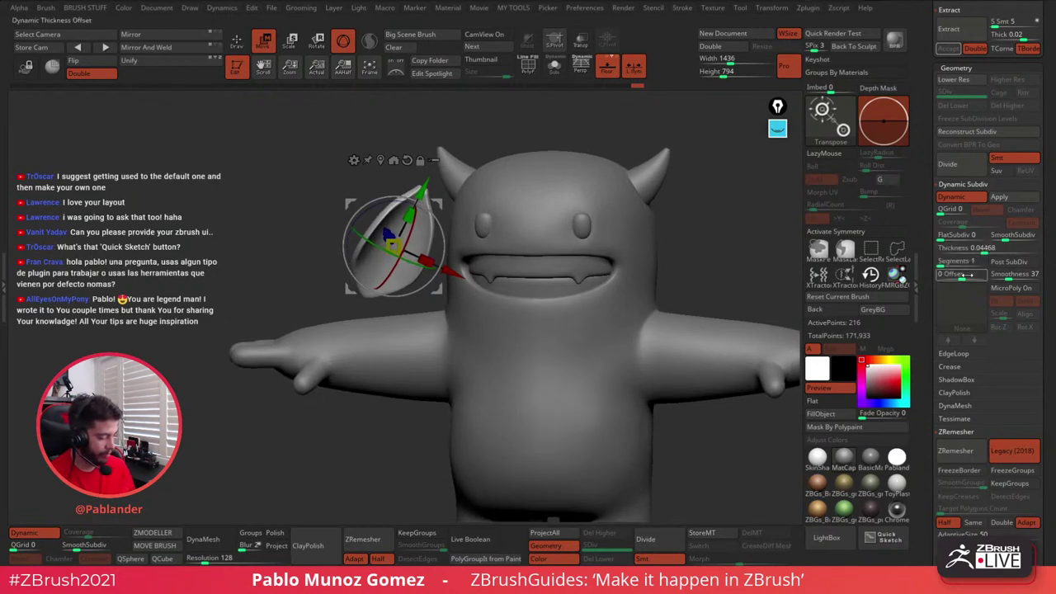
{"action": "left_click_drag", "start_coordinate": [964, 278], "coordinate": [982, 276]}
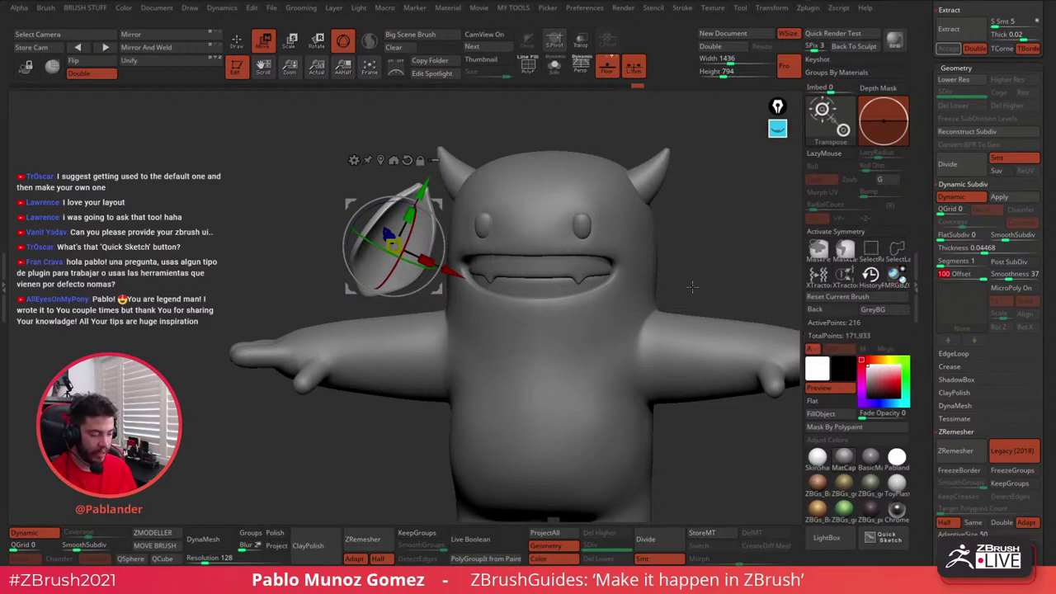
{"action": "left_click_drag", "start_coordinate": [701, 231], "coordinate": [752, 240]}
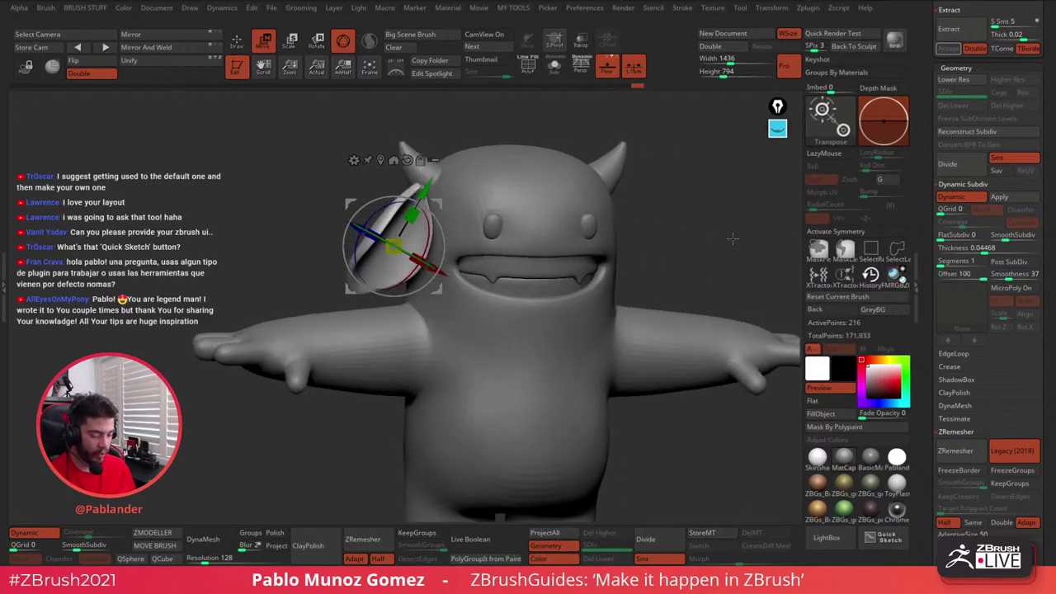
- Isolate the ear panel and compare its inner side with thickness offsets of -42, 0 and 100
{"action": "left_click", "coordinate": [560, 74]}
{"action": "left_click_drag", "start_coordinate": [528, 248], "coordinate": [480, 284]}
{"action": "mouse_move", "coordinate": [664, 350]}
{"action": "left_mouse_down"}
{"action": "mouse_move", "coordinate": [632, 358]}
{"action": "mouse_move", "coordinate": [677, 339]}
{"action": "left_mouse_up"}
{"action": "left_click_drag", "start_coordinate": [970, 276], "coordinate": [963, 276]}
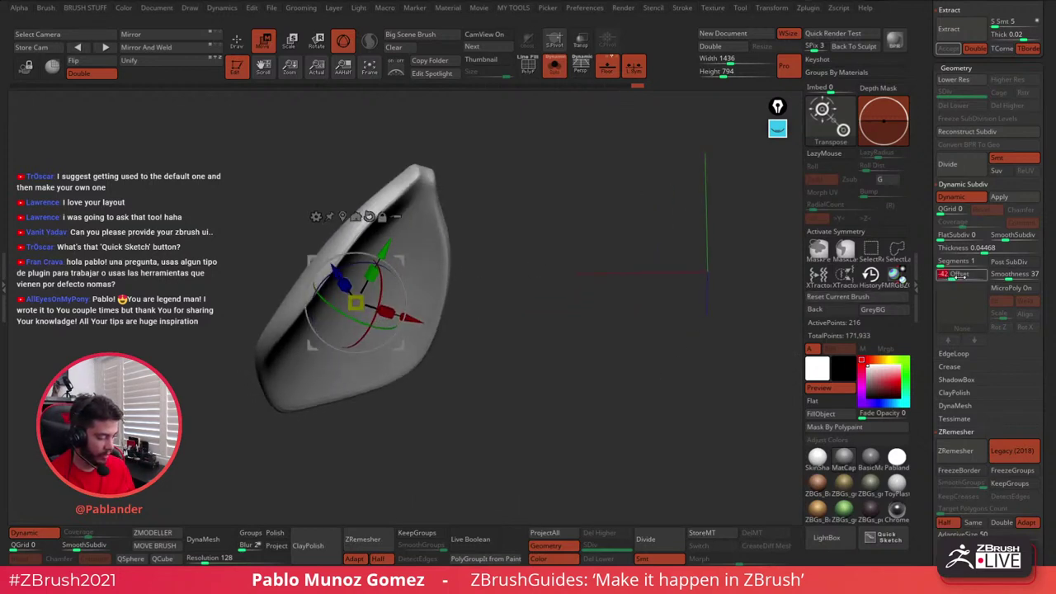
{"action": "left_click", "coordinate": [962, 275]}
{"action": "type", "text": "0"}
{"action": "key", "text": "Return"}
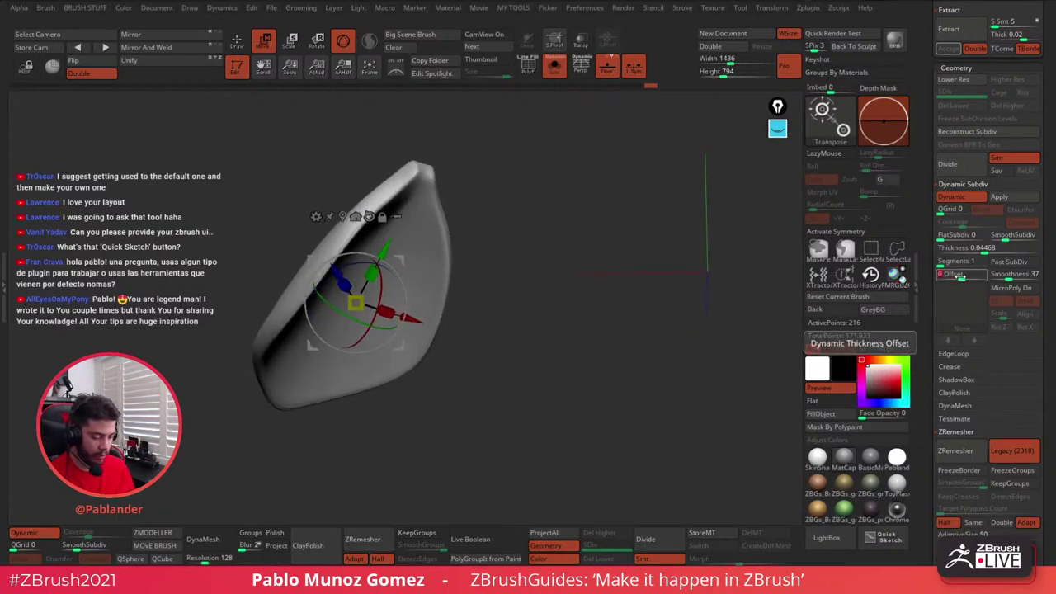
{"action": "left_click_drag", "start_coordinate": [963, 276], "coordinate": [987, 275]}
{"action": "left_click", "coordinate": [957, 276]}
{"action": "type", "text": "0"}
{"action": "key", "text": "Return"}
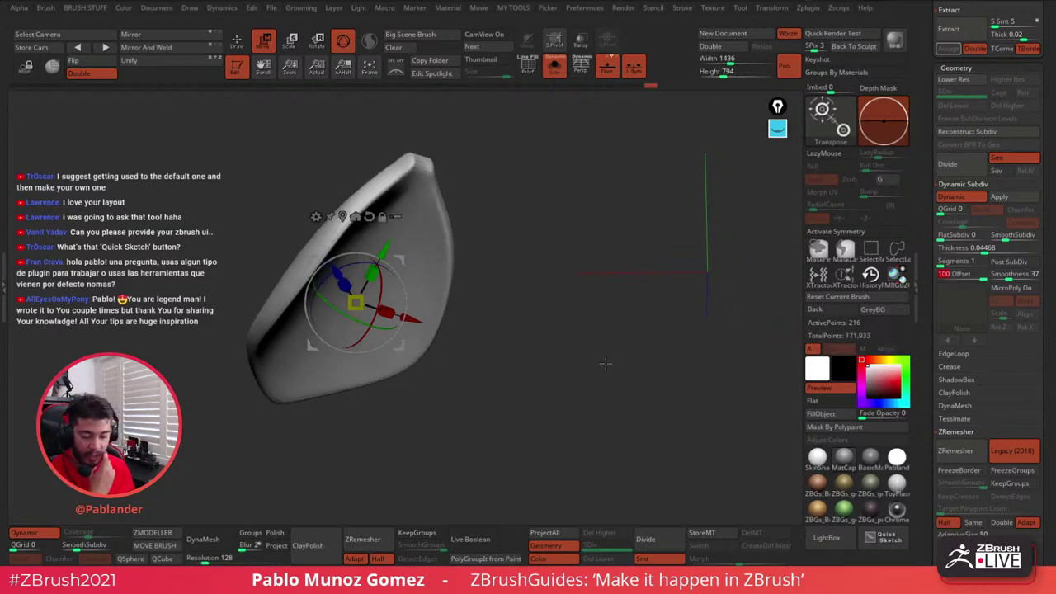
- Annotate the screen with a pink surface line, blue and yellow thickness outlines on either side, and a circle around the Thickness setting
{"action": "left_click", "coordinate": [777, 128]}
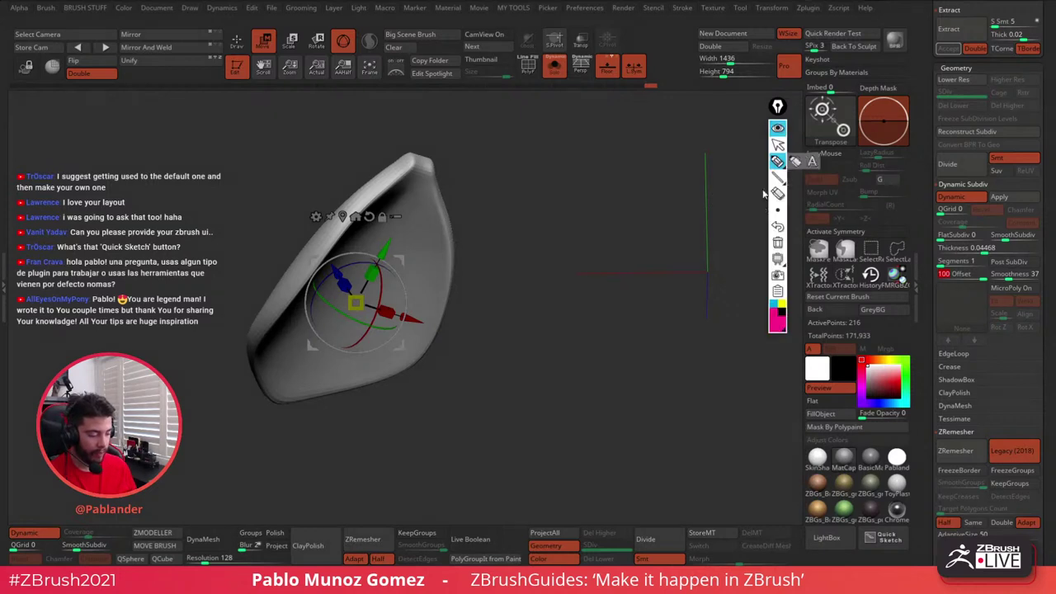
{"action": "left_click_drag", "start_coordinate": [556, 177], "coordinate": [557, 322]}
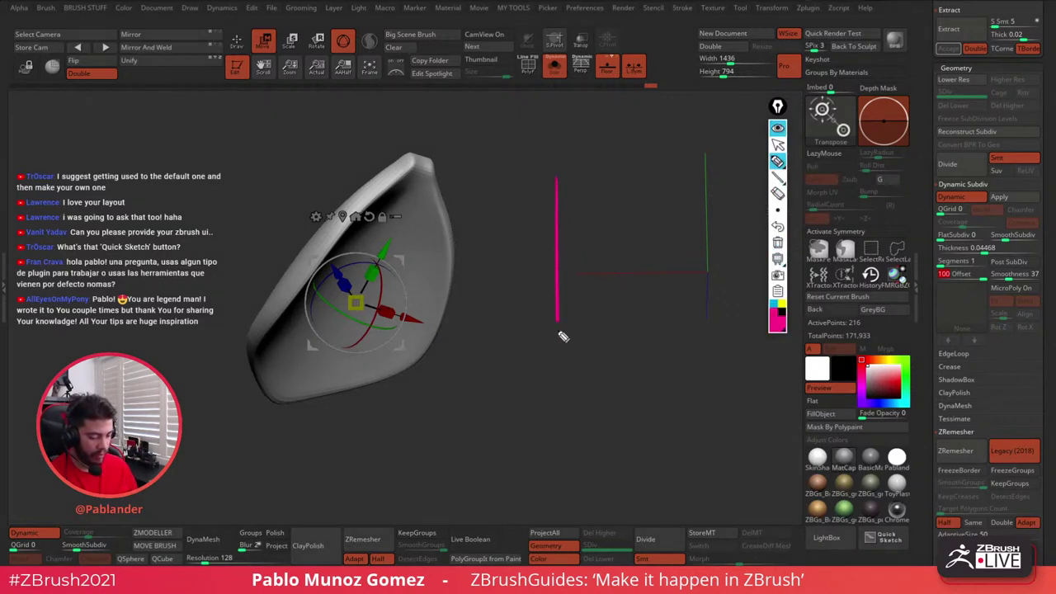
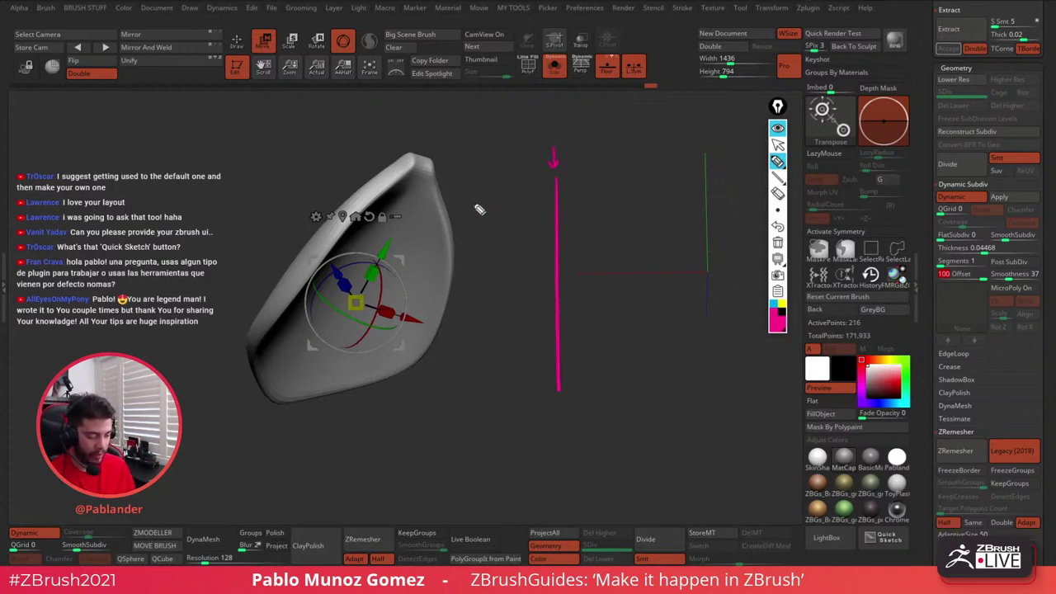
{"action": "left_click", "coordinate": [774, 303]}
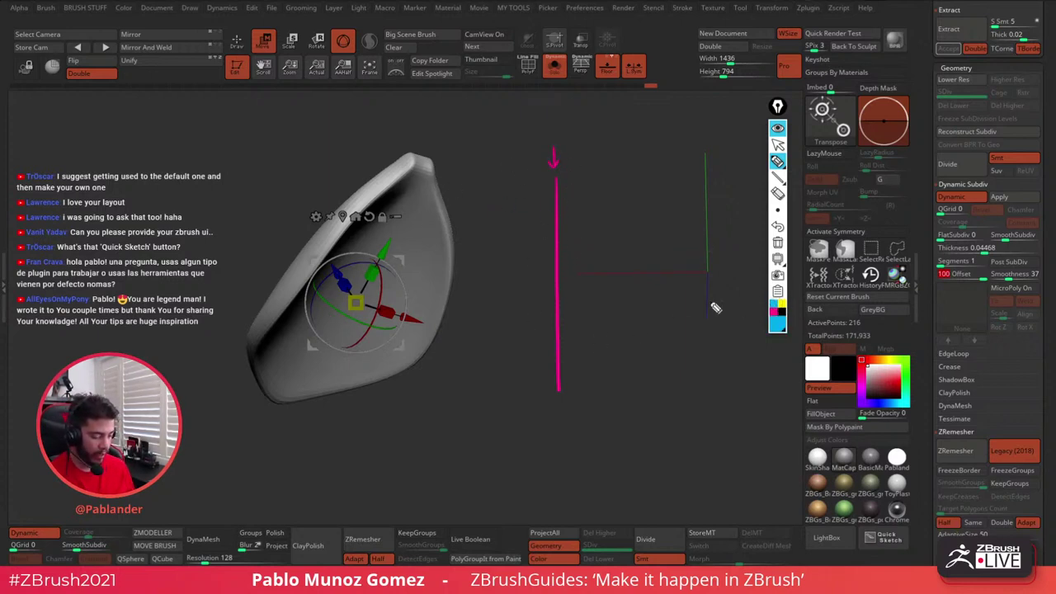
{"action": "left_click_drag", "start_coordinate": [1036, 252], "coordinate": [1007, 237]}
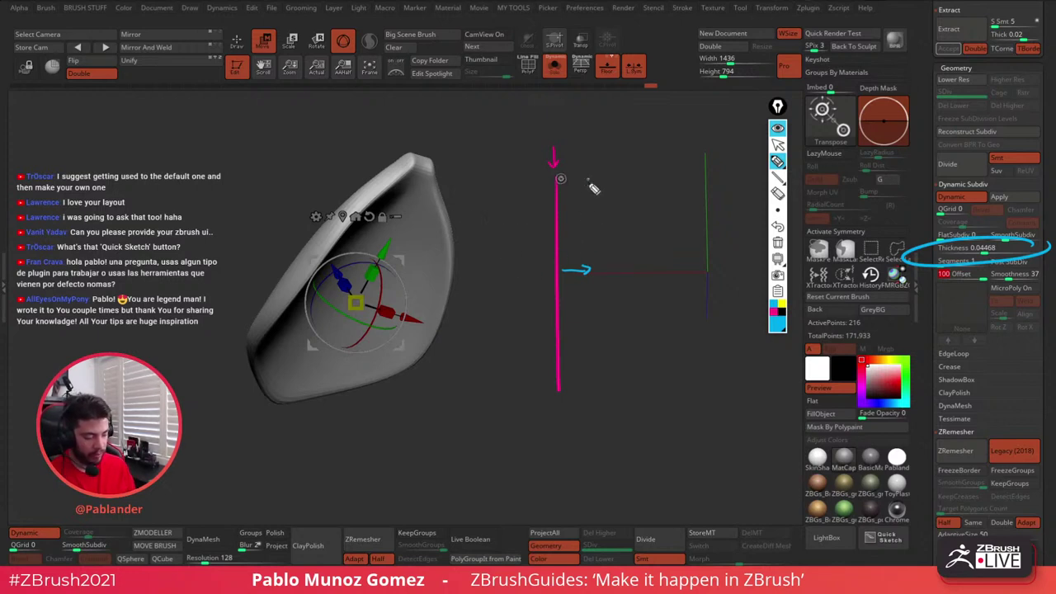
{"action": "left_click_drag", "start_coordinate": [589, 178], "coordinate": [597, 358]}
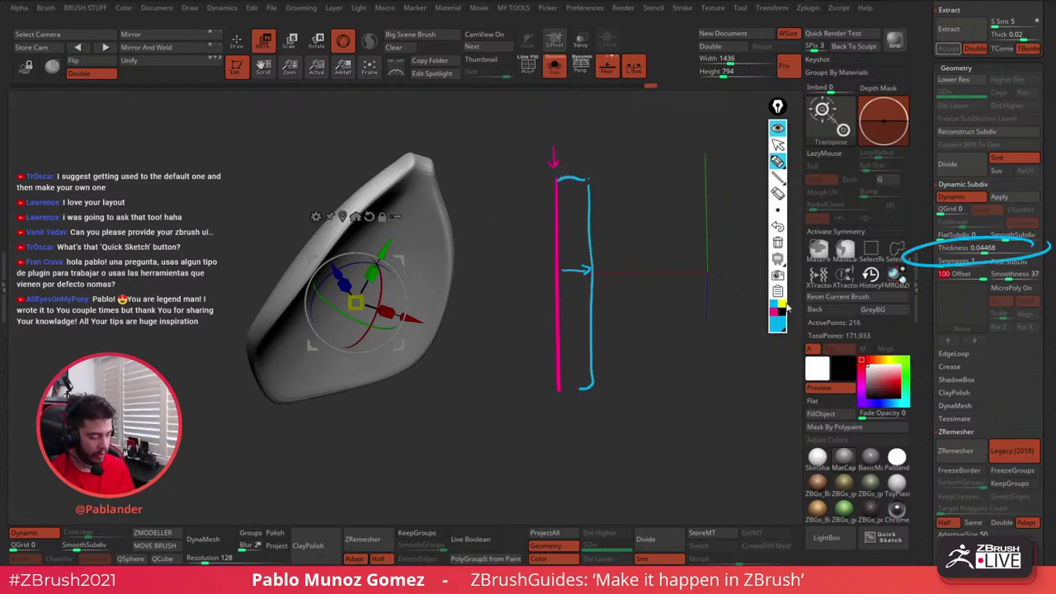
{"action": "left_click_drag", "start_coordinate": [528, 252], "coordinate": [540, 388]}
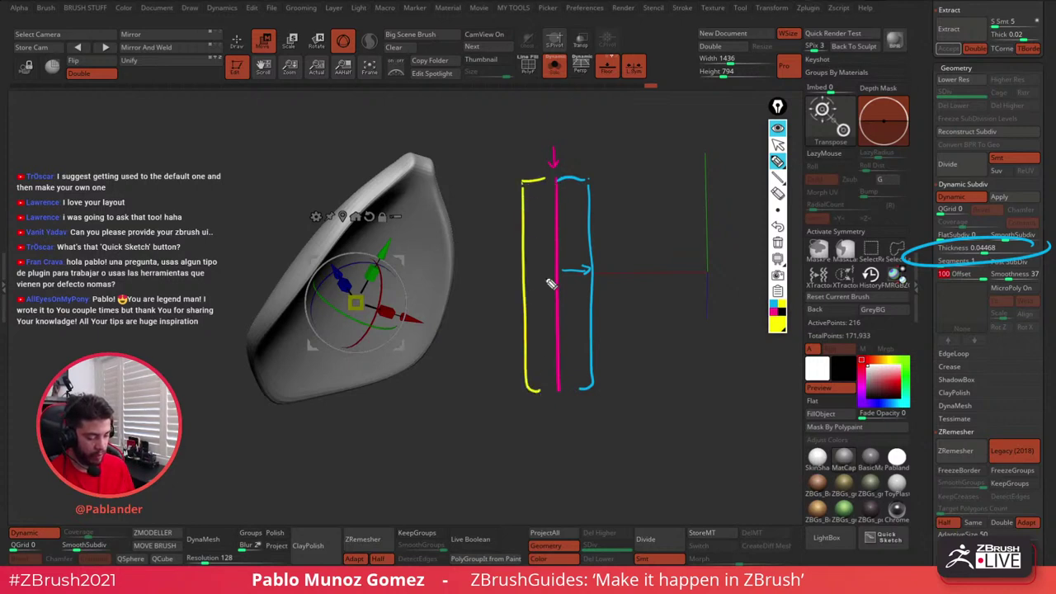
{"action": "left_click", "coordinate": [778, 144]}
- Bring the whole character back into view, and shrink, tilt and shift the ear panel closer to the head
{"action": "left_click", "coordinate": [237, 41]}
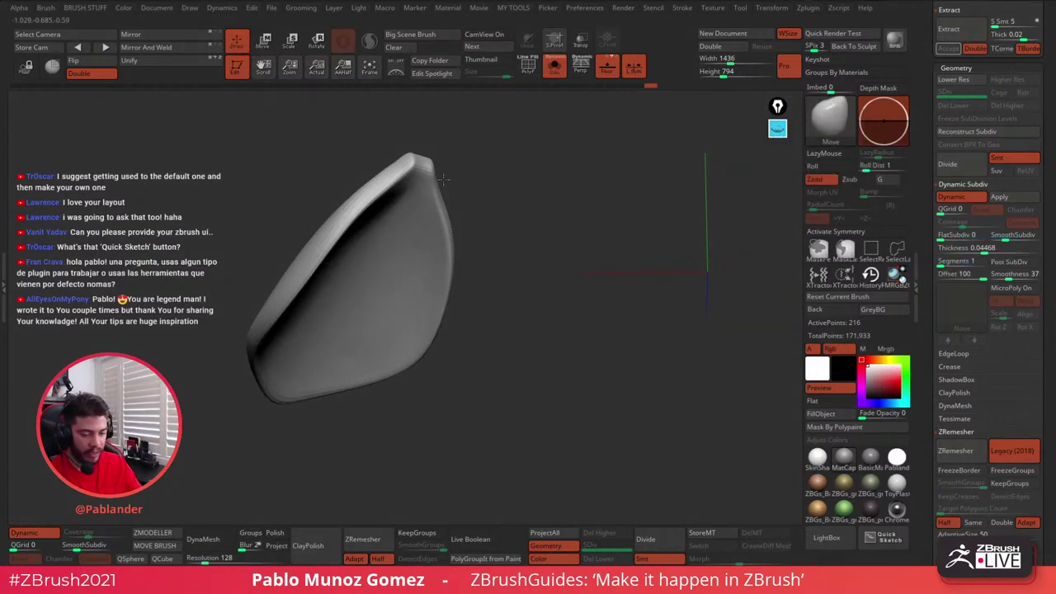
{"action": "left_click_drag", "start_coordinate": [653, 312], "coordinate": [597, 269]}
{"action": "left_click", "coordinate": [554, 64]}
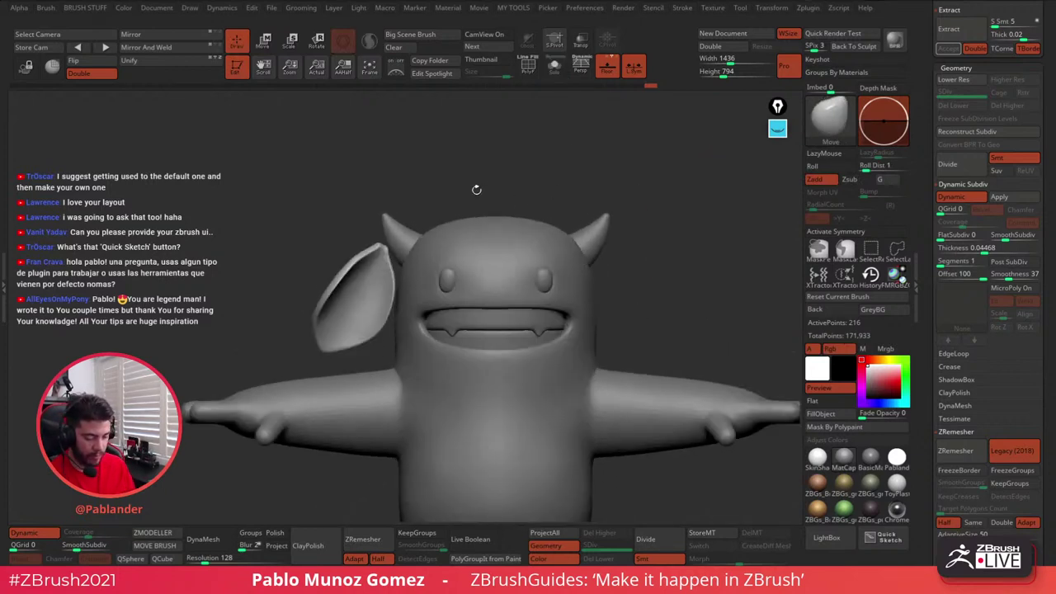
{"action": "key", "text": "w"}
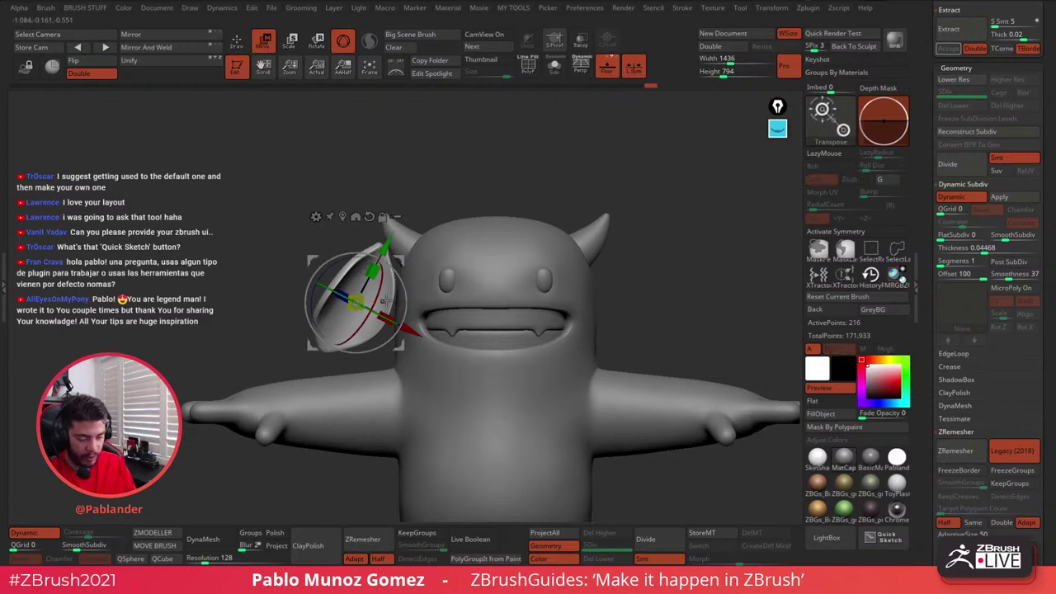
{"action": "left_click_drag", "start_coordinate": [361, 298], "coordinate": [341, 307]}
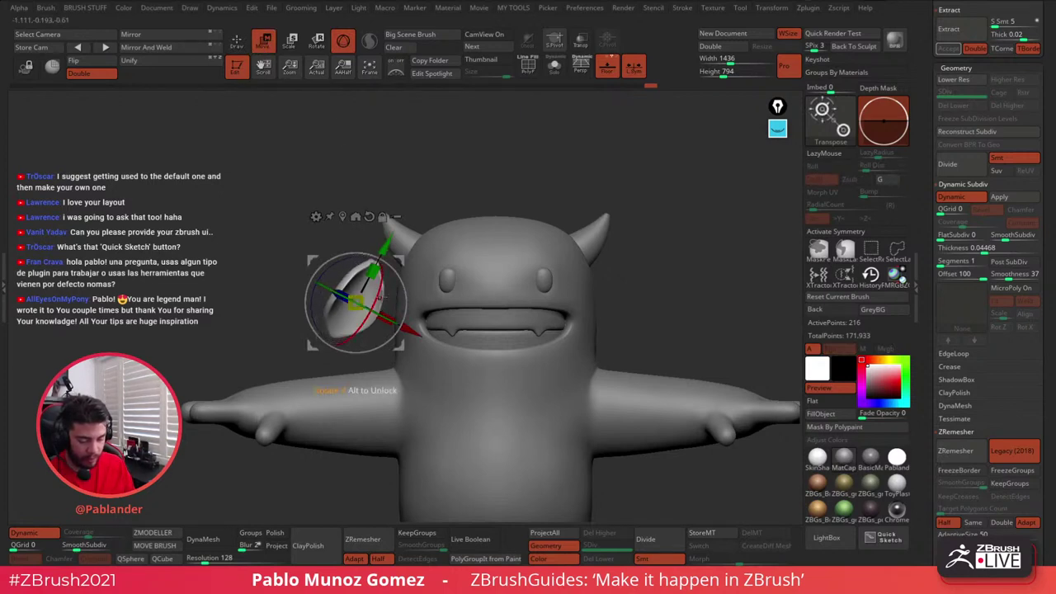
{"action": "left_click_drag", "start_coordinate": [389, 267], "coordinate": [398, 278]}
{"action": "left_click_drag", "start_coordinate": [371, 313], "coordinate": [383, 323]}
{"action": "left_click_drag", "start_coordinate": [402, 262], "coordinate": [424, 260]}
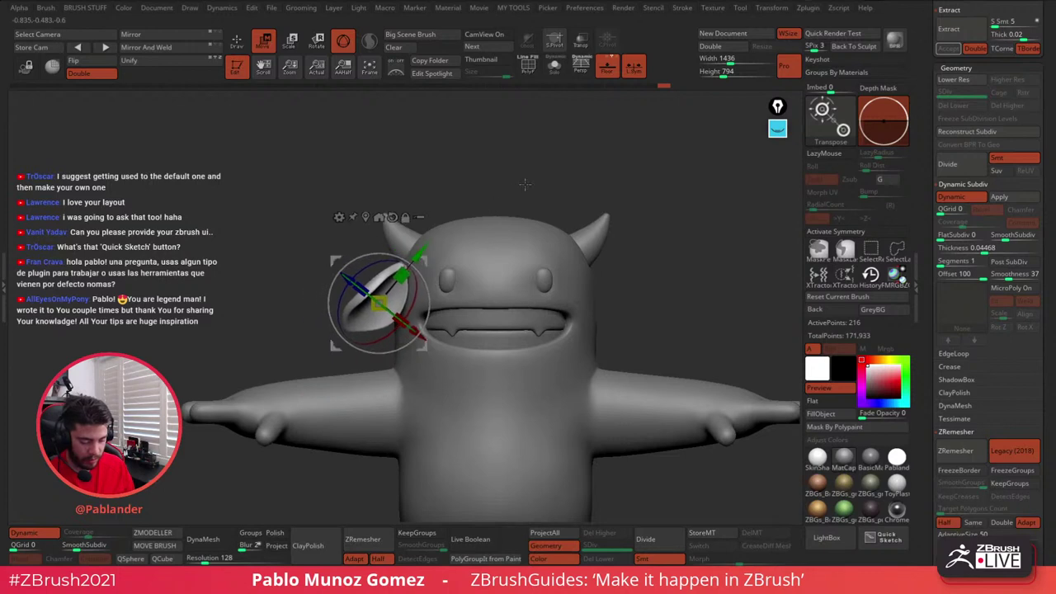
- Reposition and angle the ear panel so its narrow end meets the side of the head below the horn
{"action": "left_click_drag", "start_coordinate": [462, 189], "coordinate": [556, 189], "text": "shift"}
{"action": "left_click_drag", "start_coordinate": [430, 260], "coordinate": [340, 301]}
{"action": "left_click_drag", "start_coordinate": [567, 225], "coordinate": [521, 221]}
{"action": "key", "text": "space"}
{"action": "mouse_move", "coordinate": [341, 267]}
{"action": "left_mouse_down"}
{"action": "mouse_move", "coordinate": [340, 295]}
{"action": "mouse_move", "coordinate": [329, 264]}
{"action": "left_mouse_up"}
{"action": "key", "text": "q"}
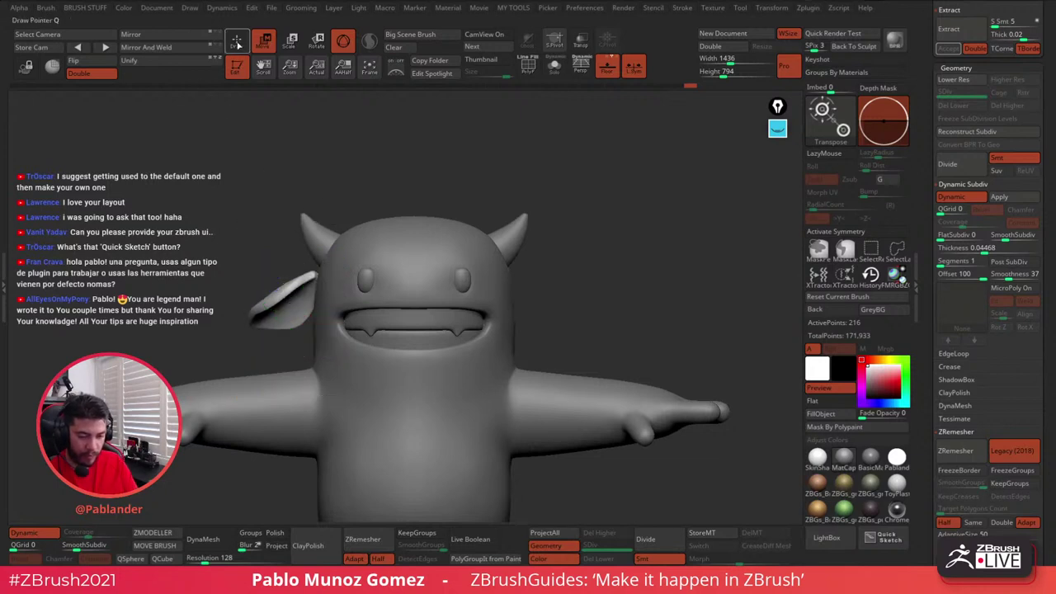
- Reduce the ear panel's Dynamic Subdiv thickness to 0.03639
{"action": "left_click_drag", "start_coordinate": [484, 200], "coordinate": [579, 170], "text": "alt"}
{"action": "key", "text": "w"}
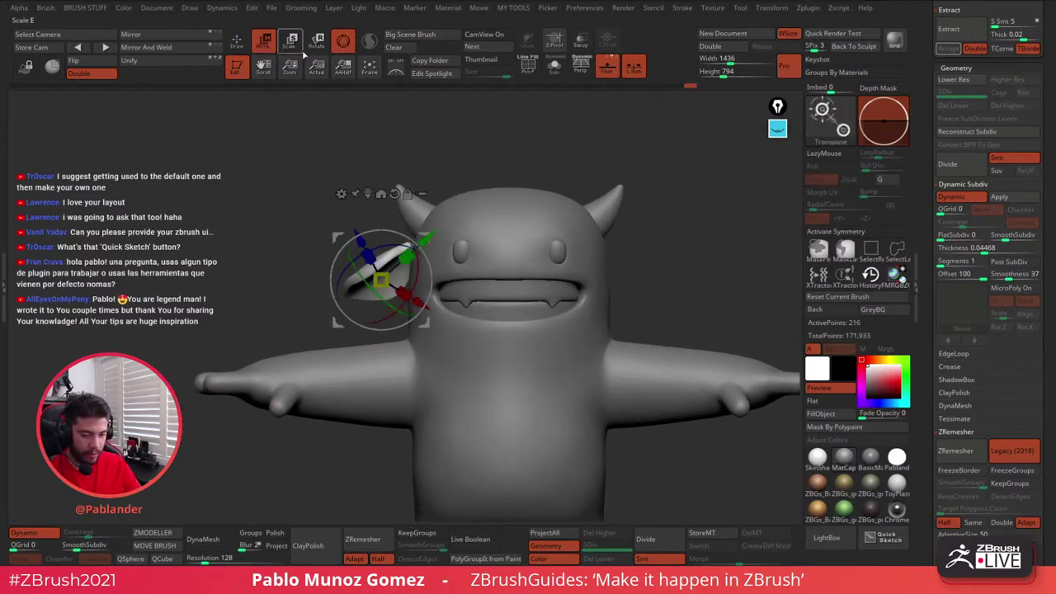
{"action": "left_click", "coordinate": [980, 248]}
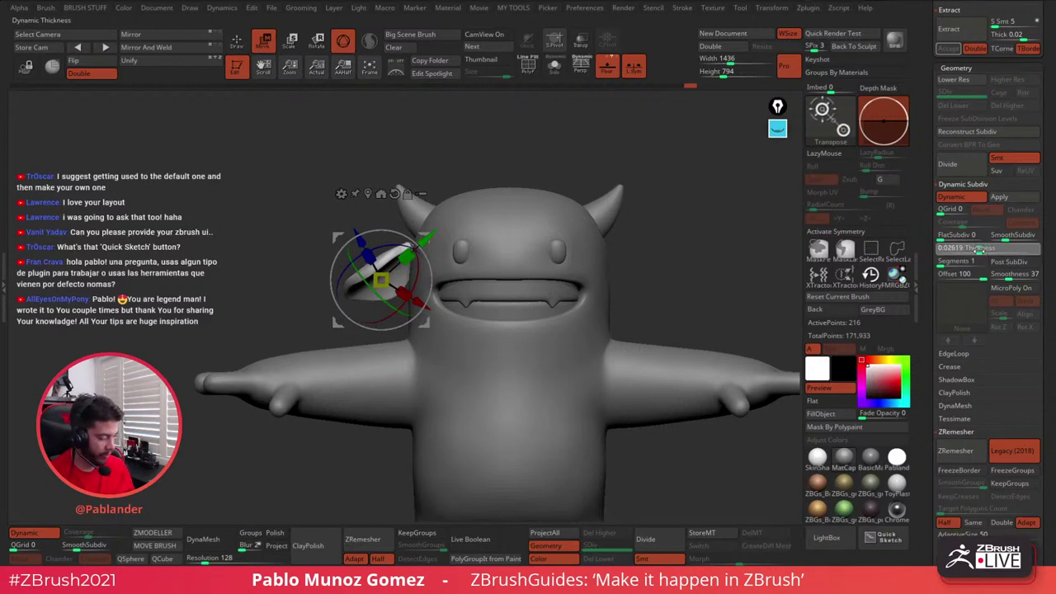
{"action": "left_click_drag", "start_coordinate": [980, 248], "coordinate": [982, 249]}
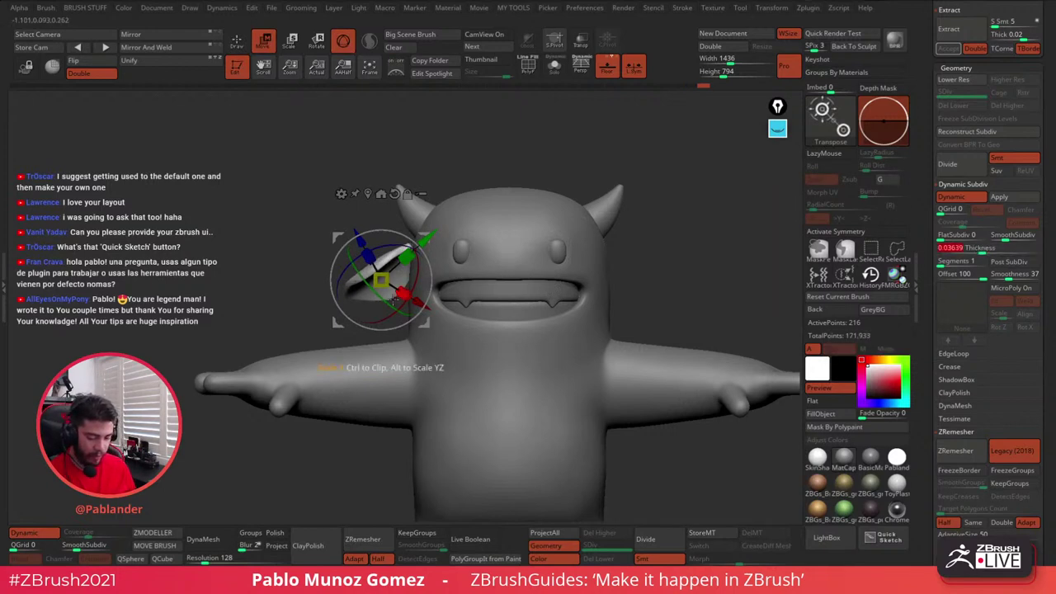
- Bend the ear panel lengthwise and sideways with the Bend Arc deformer and accept the deformation
{"action": "left_click_drag", "start_coordinate": [380, 294], "coordinate": [384, 300]}
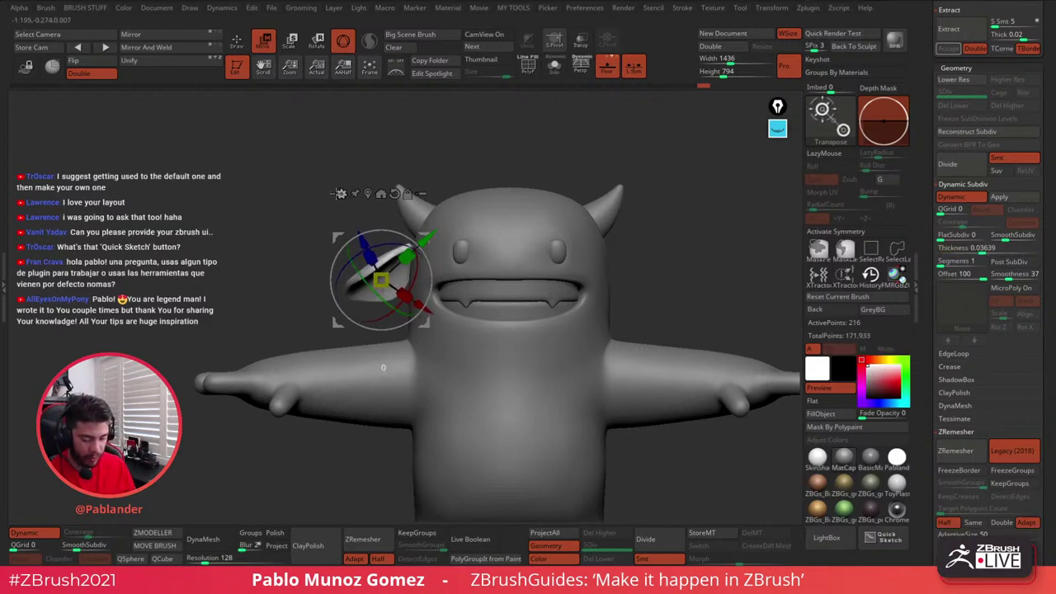
{"action": "left_click", "coordinate": [342, 193]}
{"action": "left_click", "coordinate": [377, 226]}
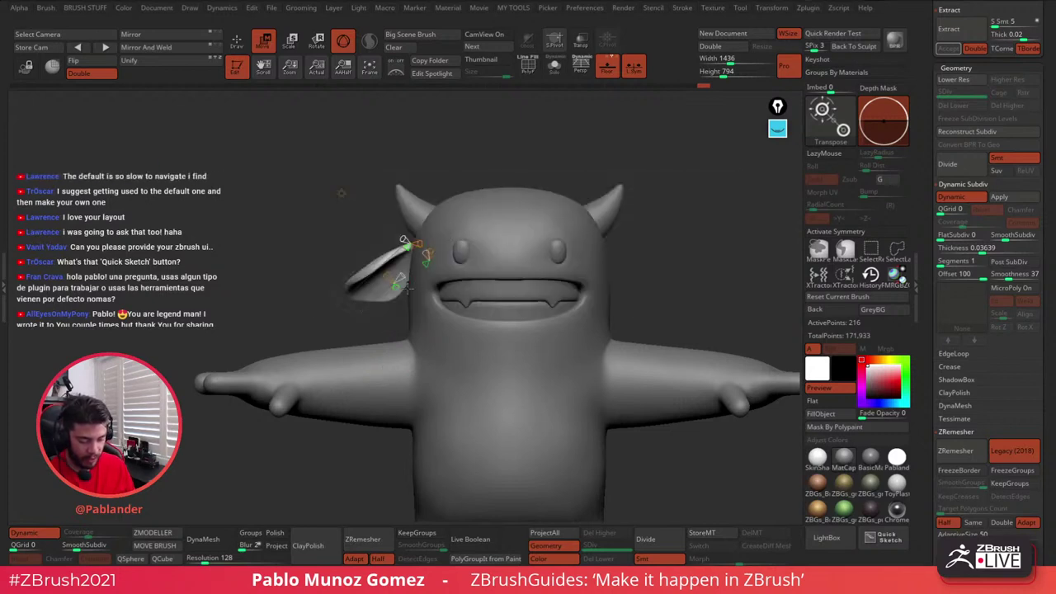
{"action": "left_click_drag", "start_coordinate": [396, 285], "coordinate": [418, 317]}
{"action": "left_click_drag", "start_coordinate": [417, 165], "coordinate": [522, 182]}
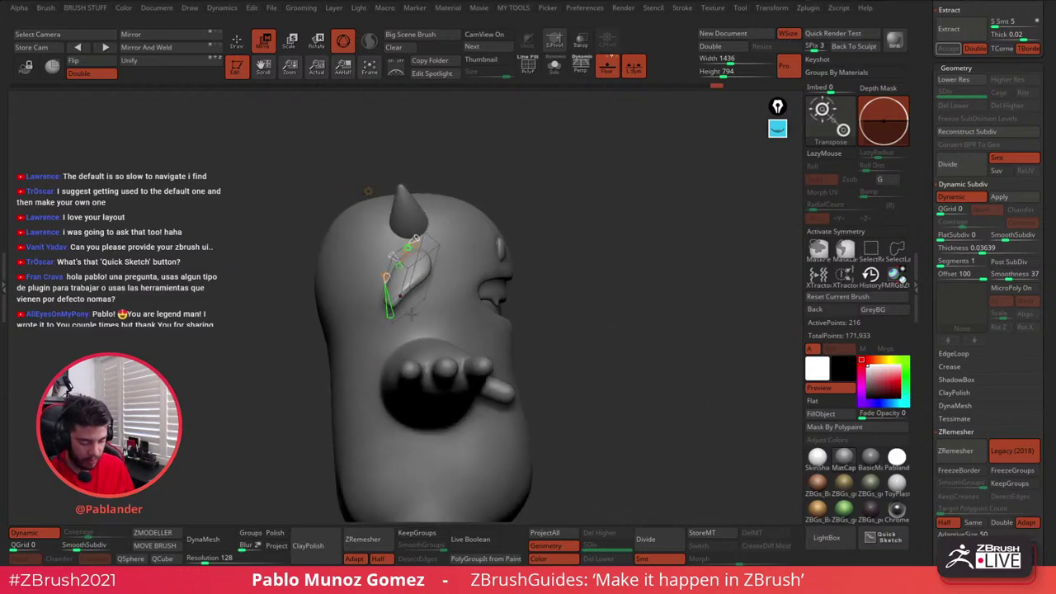
{"action": "left_click_drag", "start_coordinate": [390, 313], "coordinate": [397, 326]}
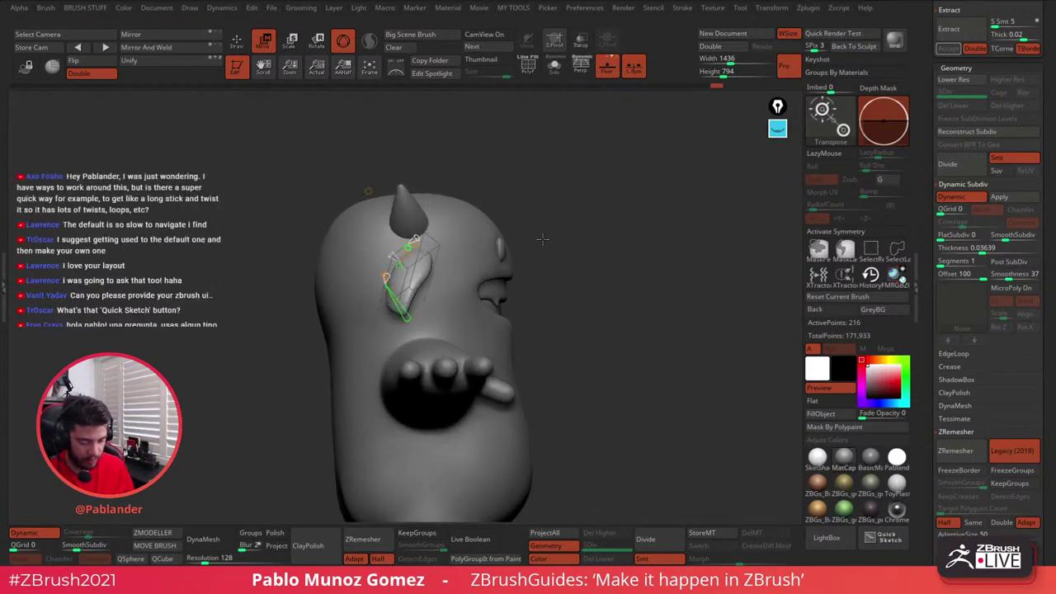
{"action": "left_click_drag", "start_coordinate": [543, 239], "coordinate": [555, 218], "text": "shift"}
{"action": "left_click_drag", "start_coordinate": [443, 316], "coordinate": [417, 308]}
{"action": "left_click", "coordinate": [369, 191]}
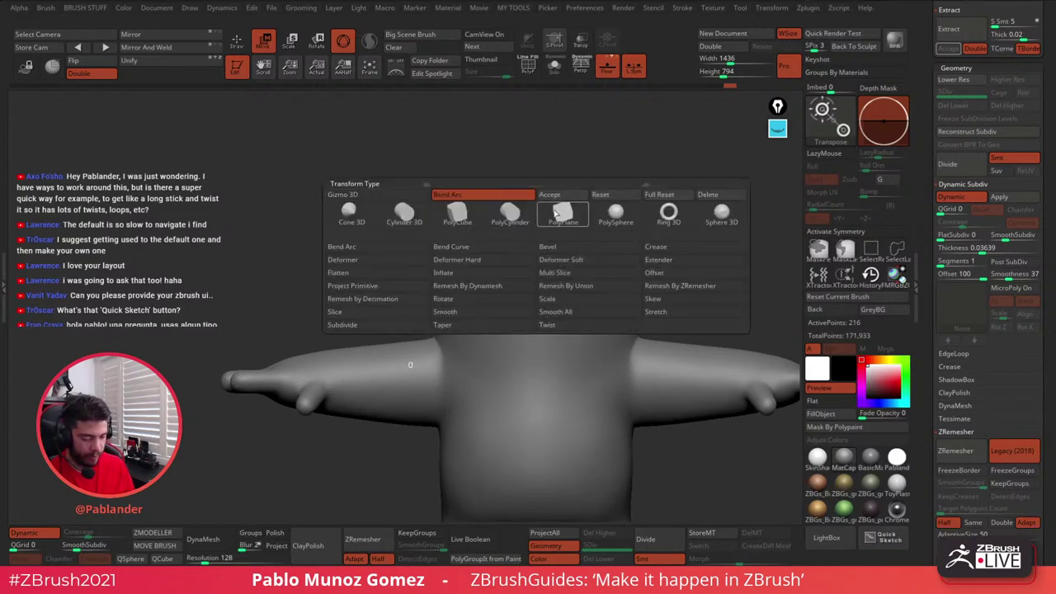
{"action": "left_click", "coordinate": [560, 195]}
- Pull the ear's outer edge into a more curved, drooping shape with the Move brush
{"action": "key", "text": "q"}
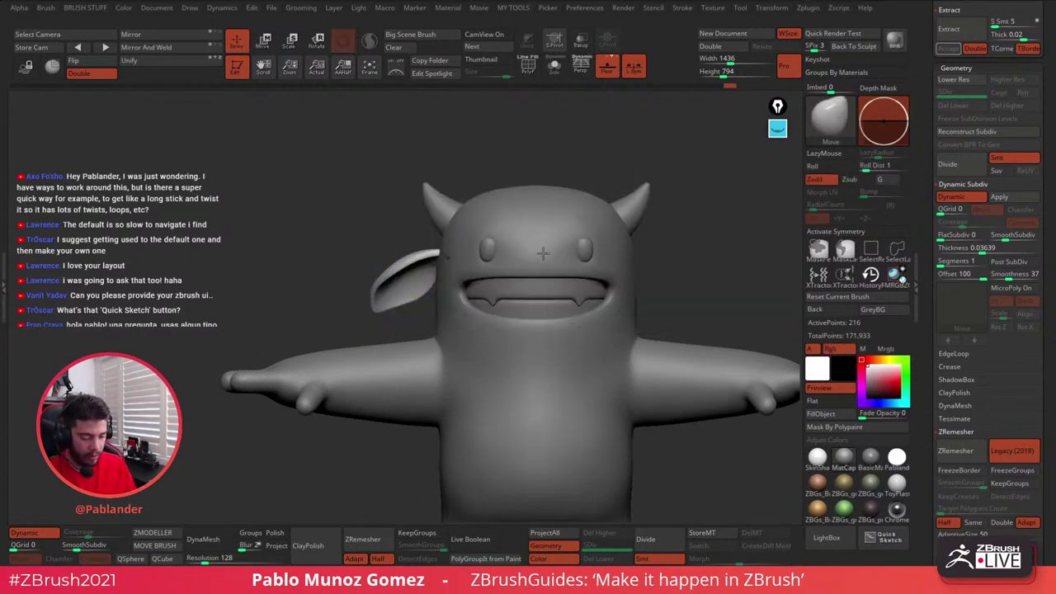
{"action": "key", "text": "b"}
{"action": "key", "text": "space"}
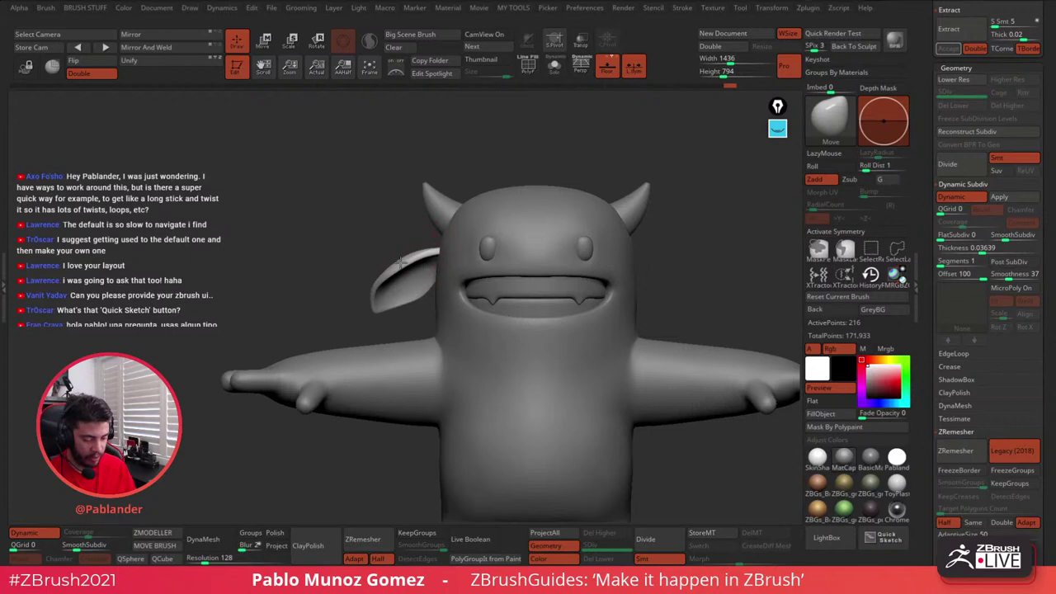
{"action": "left_click_drag", "start_coordinate": [400, 262], "coordinate": [373, 305]}
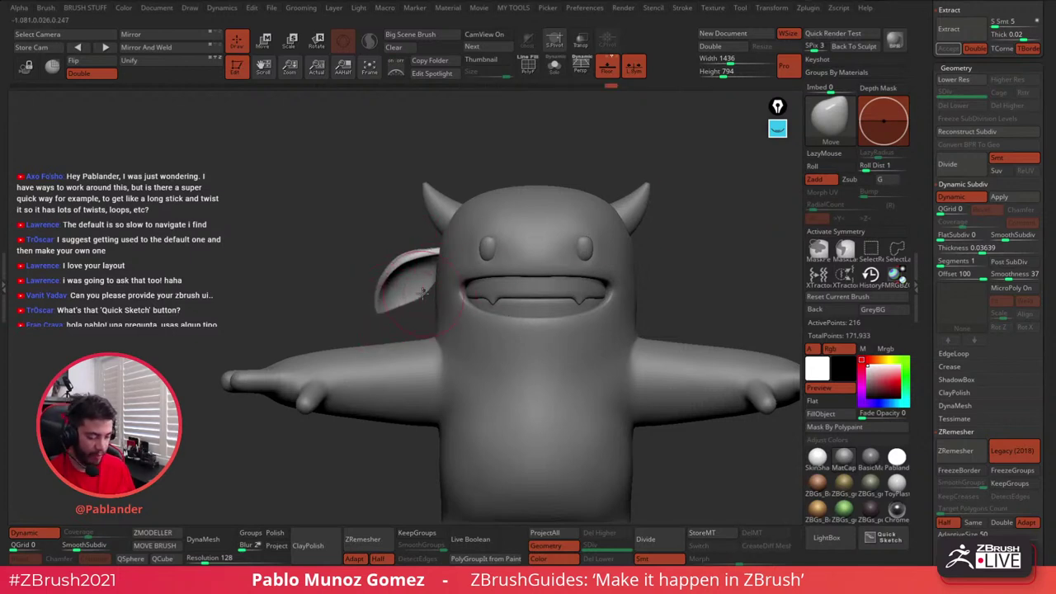
- Reposition and slightly rotate the drooping ear so its narrow end sits against the head just below the horn
{"action": "left_click", "coordinate": [264, 41]}
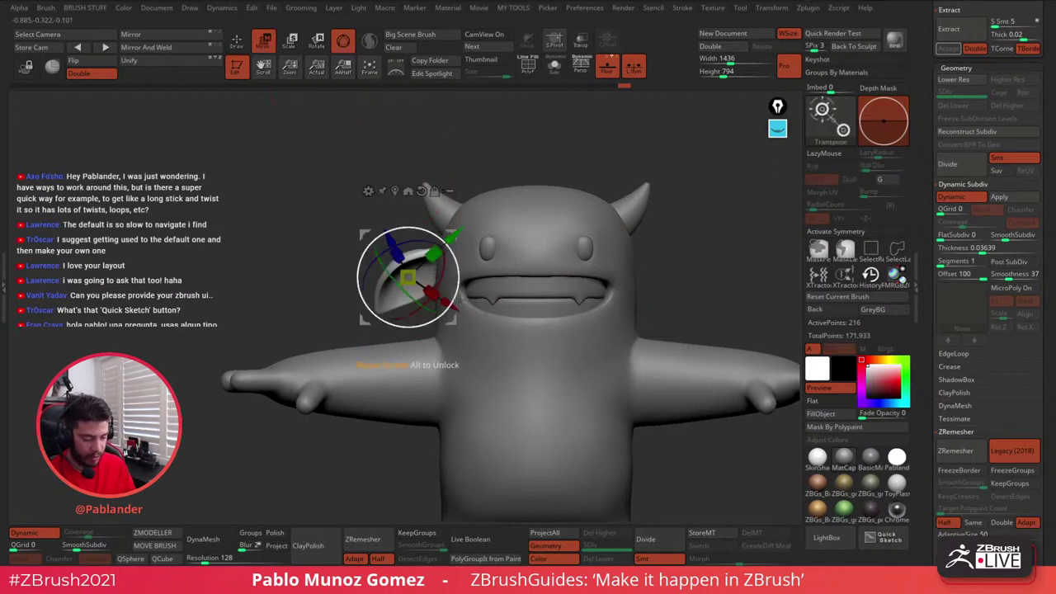
{"action": "left_click_drag", "start_coordinate": [457, 322], "coordinate": [450, 309]}
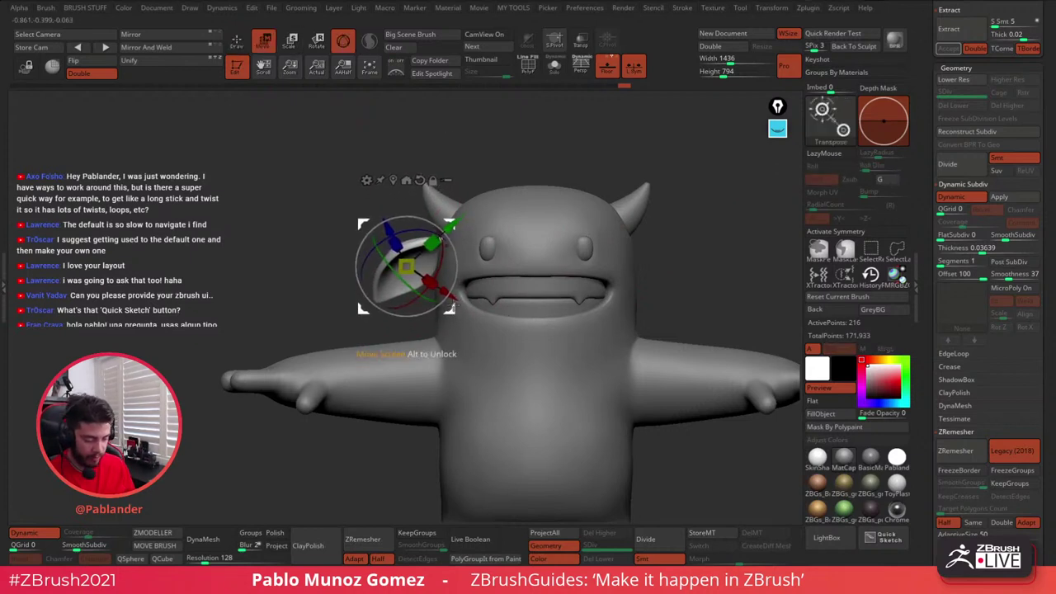
{"action": "left_click_drag", "start_coordinate": [347, 244], "coordinate": [522, 250]}
{"action": "left_click_drag", "start_coordinate": [460, 225], "coordinate": [449, 224]}
{"action": "left_click_drag", "start_coordinate": [660, 169], "coordinate": [548, 181]}
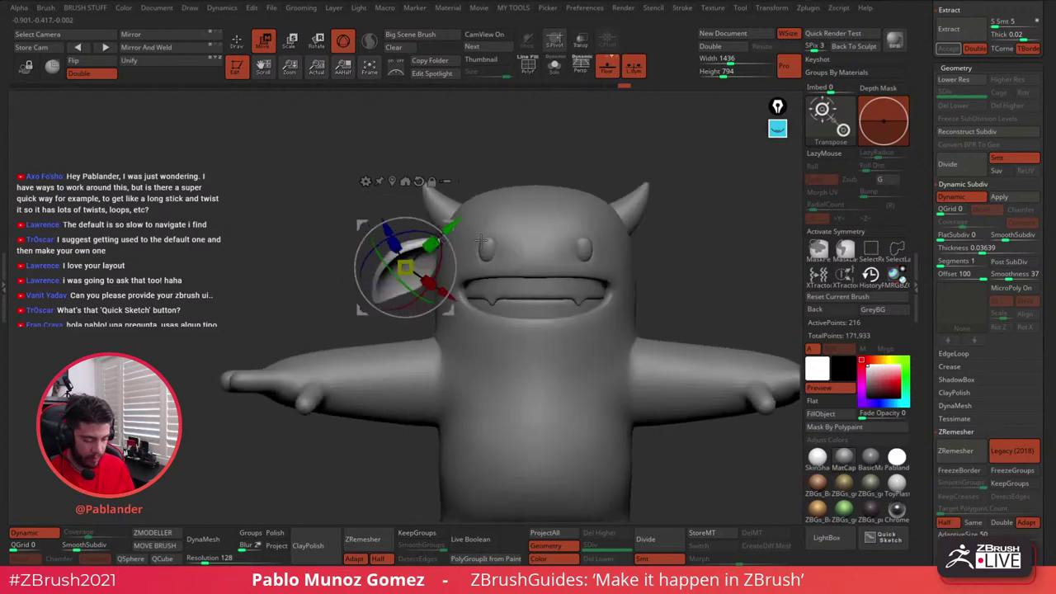
{"action": "left_click_drag", "start_coordinate": [456, 229], "coordinate": [454, 227]}
{"action": "left_click_drag", "start_coordinate": [634, 236], "coordinate": [594, 245], "text": "alt"}
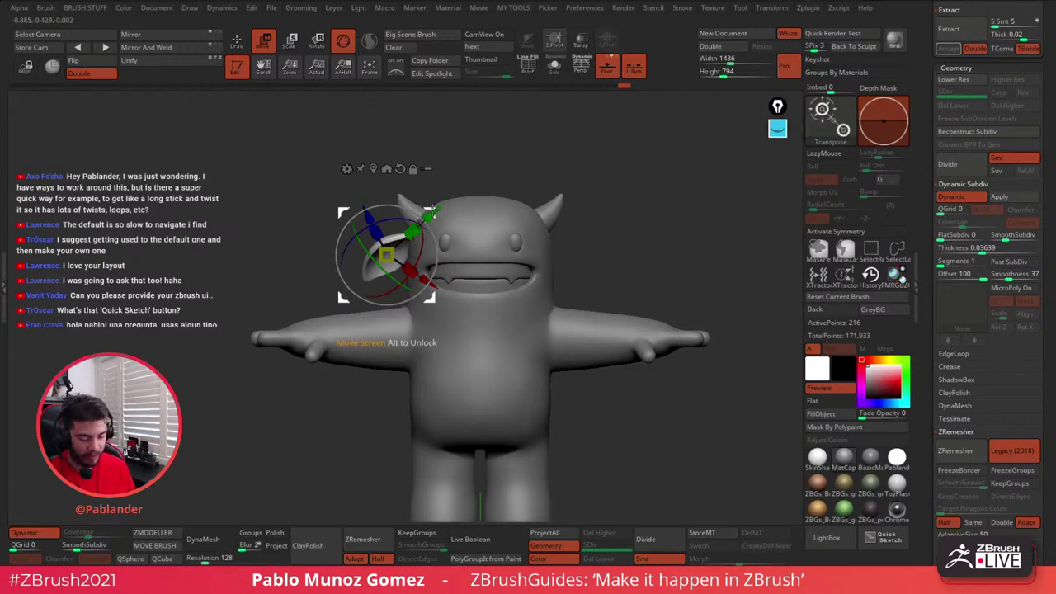
- Duplicate the ear subtool, move the copy to the opposite side of the head and rotate it to point outward
{"action": "scroll", "coordinate": [961, 222], "scroll_direction": "up", "scroll_amount": 5}
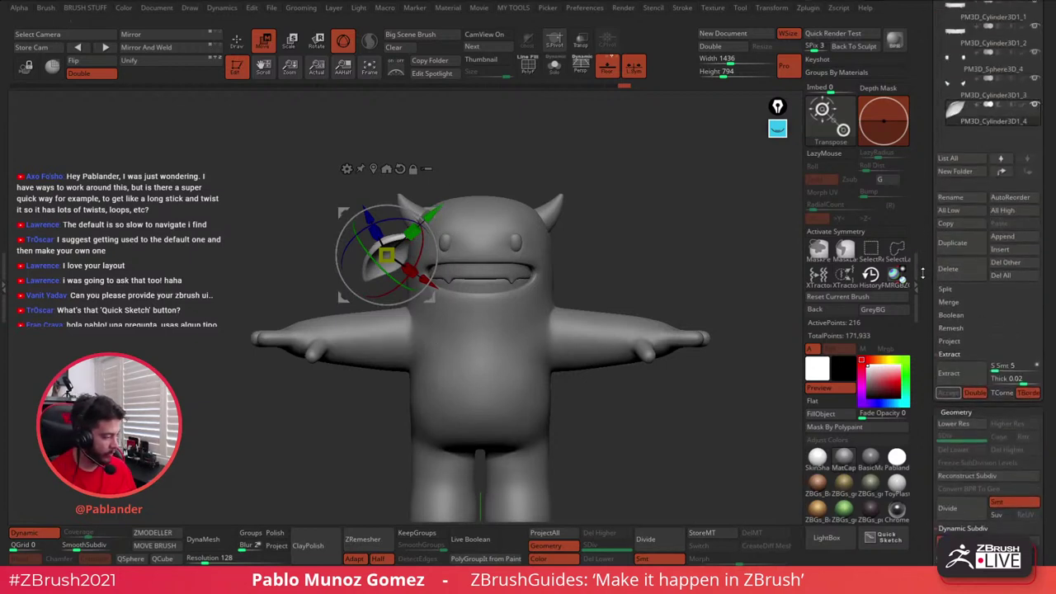
{"action": "left_click", "coordinate": [961, 246]}
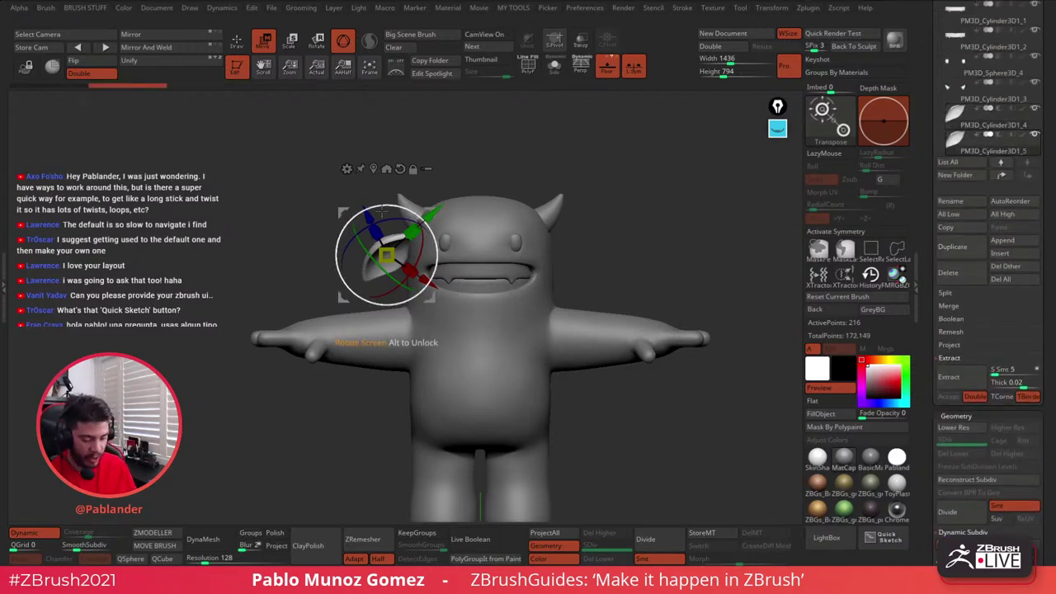
{"action": "left_click_drag", "start_coordinate": [386, 256], "coordinate": [634, 201]}
{"action": "left_click_drag", "start_coordinate": [611, 155], "coordinate": [662, 244]}
{"action": "left_click_drag", "start_coordinate": [677, 157], "coordinate": [616, 195]}
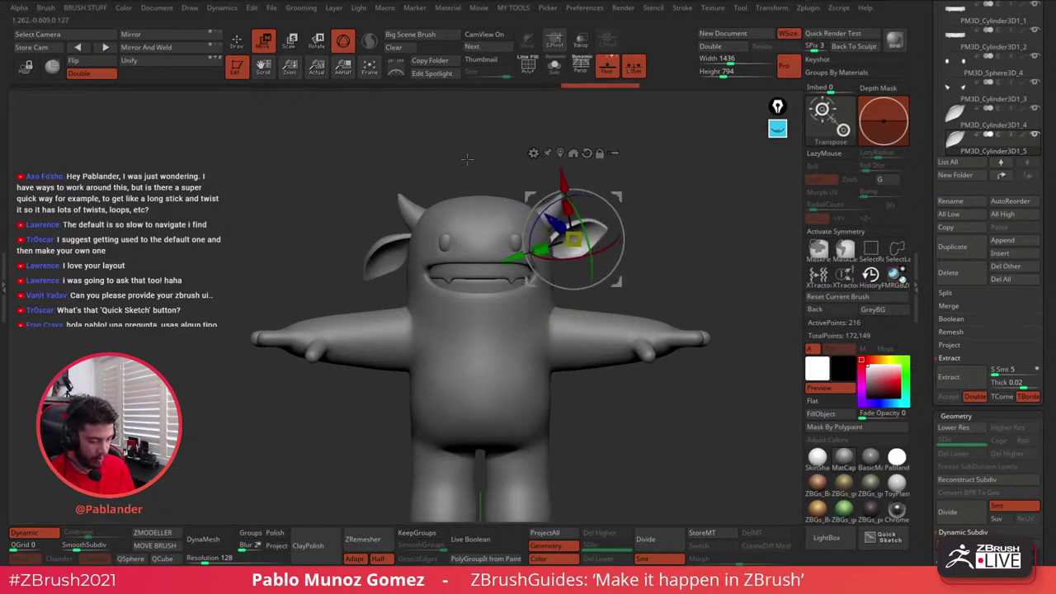
- Hide the original ear and pull the duplicate's tip upward with the Move brush
{"action": "left_click", "coordinate": [238, 41]}
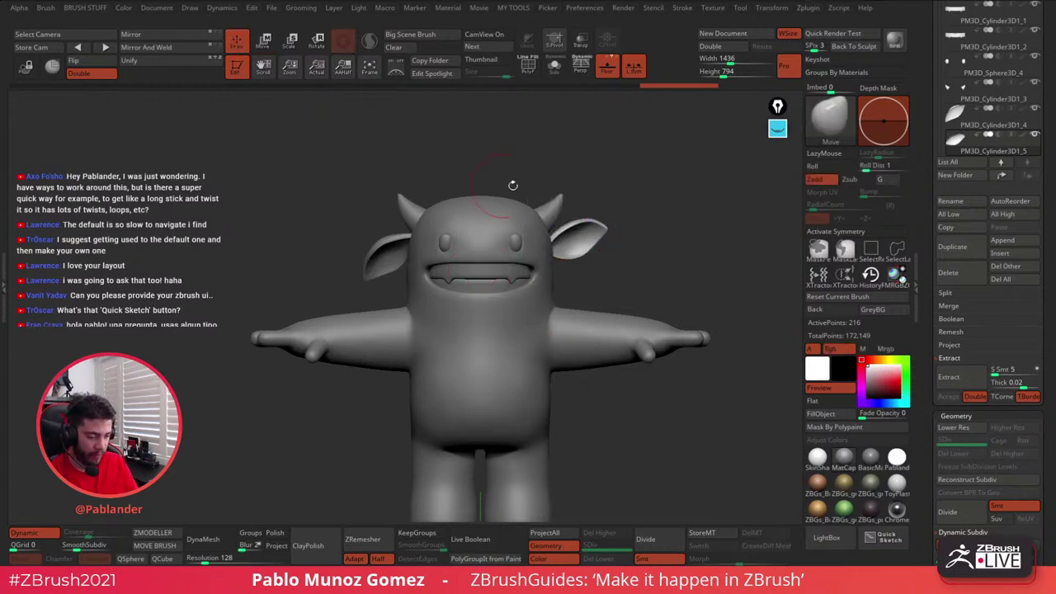
{"action": "left_click", "coordinate": [1035, 109]}
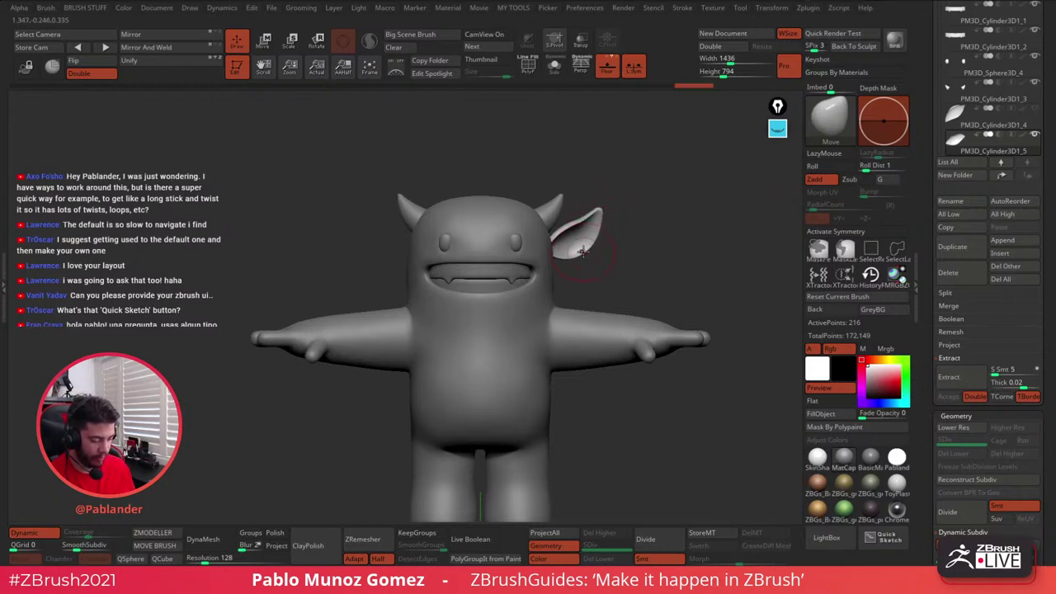
{"action": "left_click_drag", "start_coordinate": [643, 230], "coordinate": [619, 229]}
- Rotate and shift the duplicate ear so its base meets the side of the head beside the horn
{"action": "key", "text": "w"}
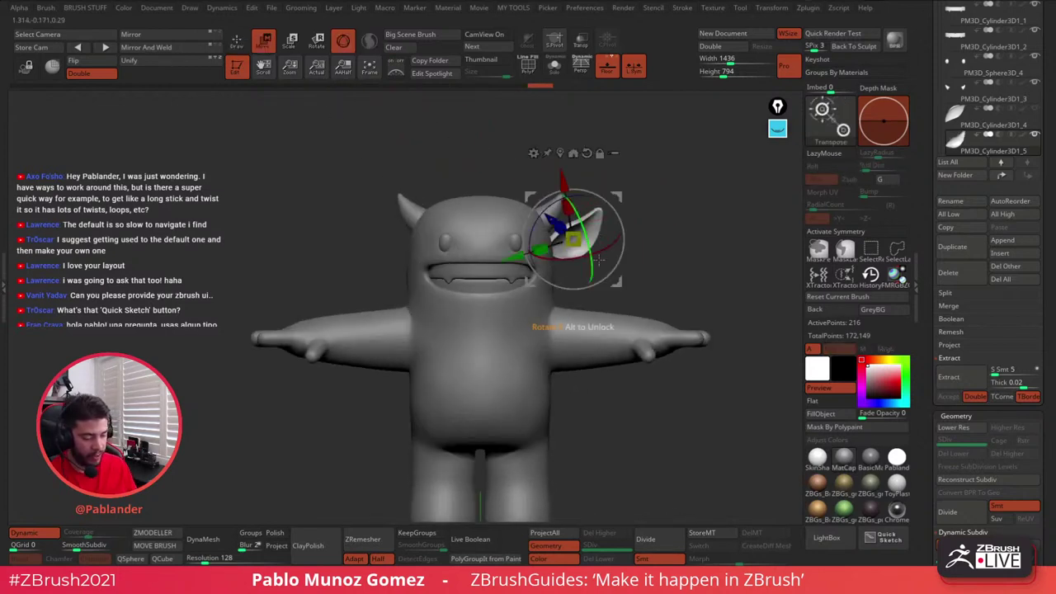
{"action": "left_click_drag", "start_coordinate": [607, 245], "coordinate": [620, 234]}
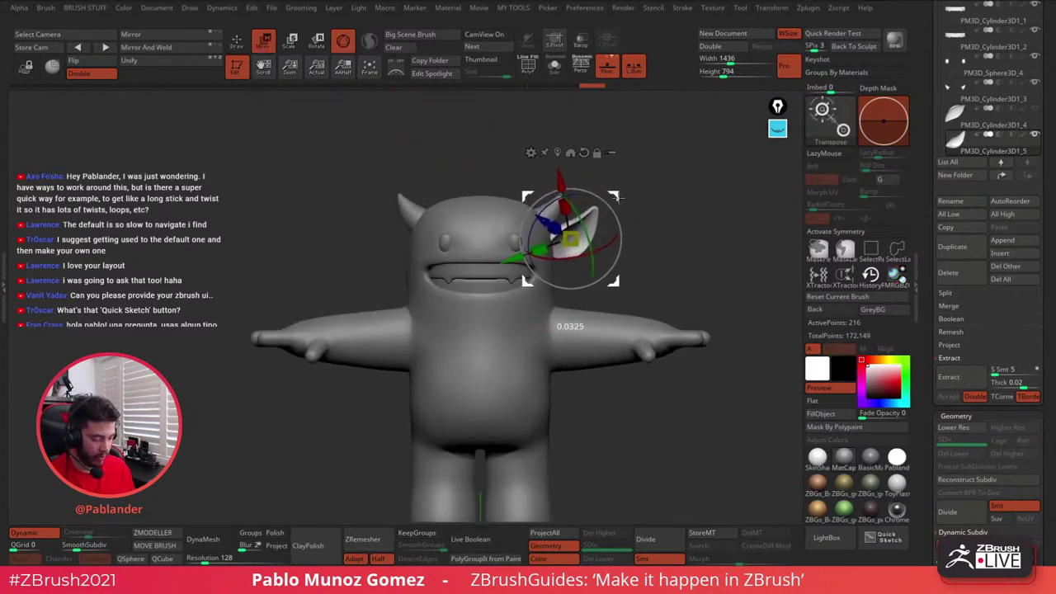
{"action": "left_click_drag", "start_coordinate": [686, 192], "coordinate": [660, 187]}
{"action": "right_click_drag", "start_coordinate": [660, 188], "coordinate": [647, 193]}
{"action": "left_click_drag", "start_coordinate": [619, 194], "coordinate": [677, 182]}
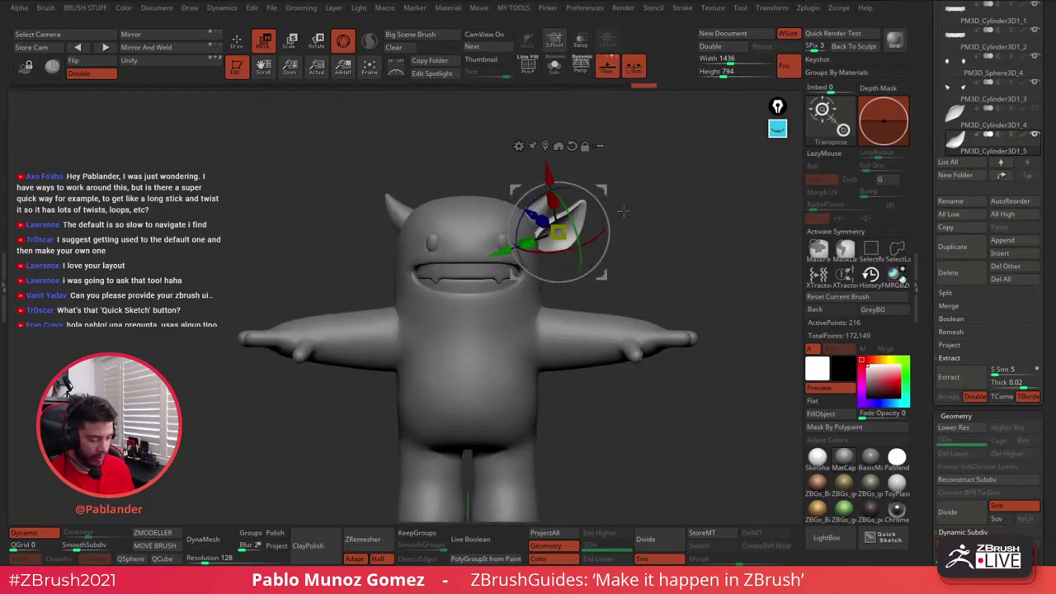
{"action": "mouse_move", "coordinate": [604, 192]}
{"action": "left_mouse_down"}
{"action": "mouse_move", "coordinate": [608, 210]}
{"action": "mouse_move", "coordinate": [608, 192]}
{"action": "left_mouse_up"}
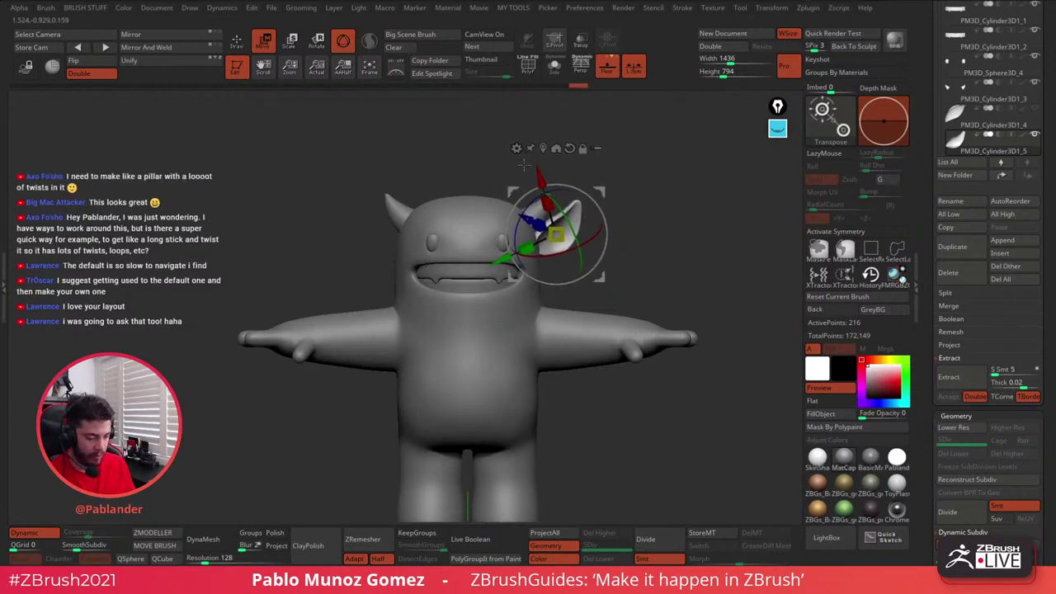
- Refine the duplicate ear's base and lower edge with the Move brush, giving it a curved, pointed outline
{"action": "key", "text": "q"}
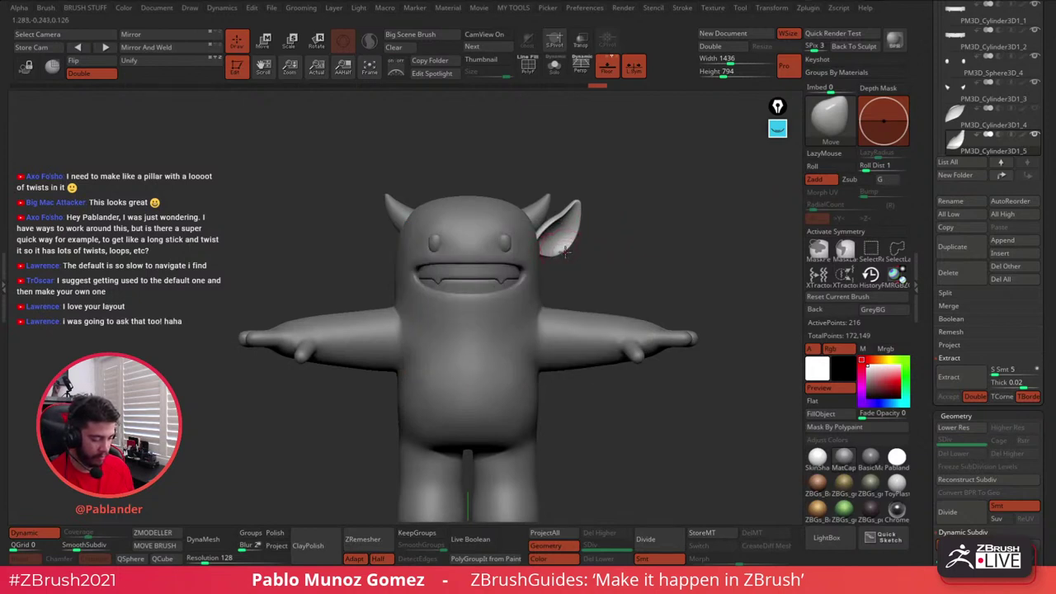
{"action": "mouse_move", "coordinate": [616, 235]}
{"action": "left_mouse_down", "text": "alt"}
{"action": "mouse_move", "coordinate": [634, 287]}
{"action": "mouse_move", "coordinate": [598, 246]}
{"action": "left_mouse_up", "text": "alt"}
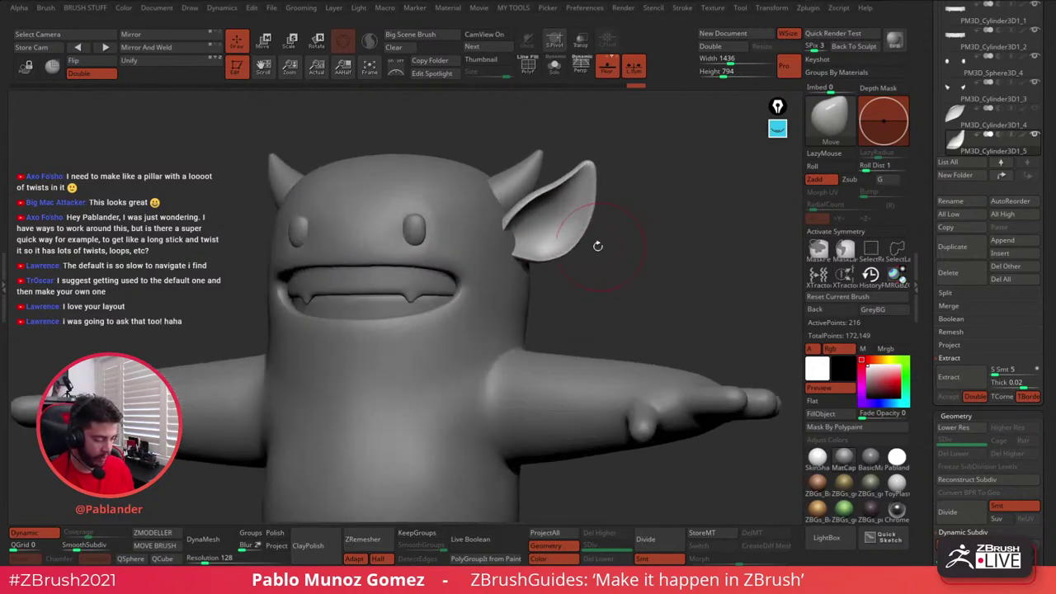
{"action": "left_click", "coordinate": [512, 233], "text": "alt"}
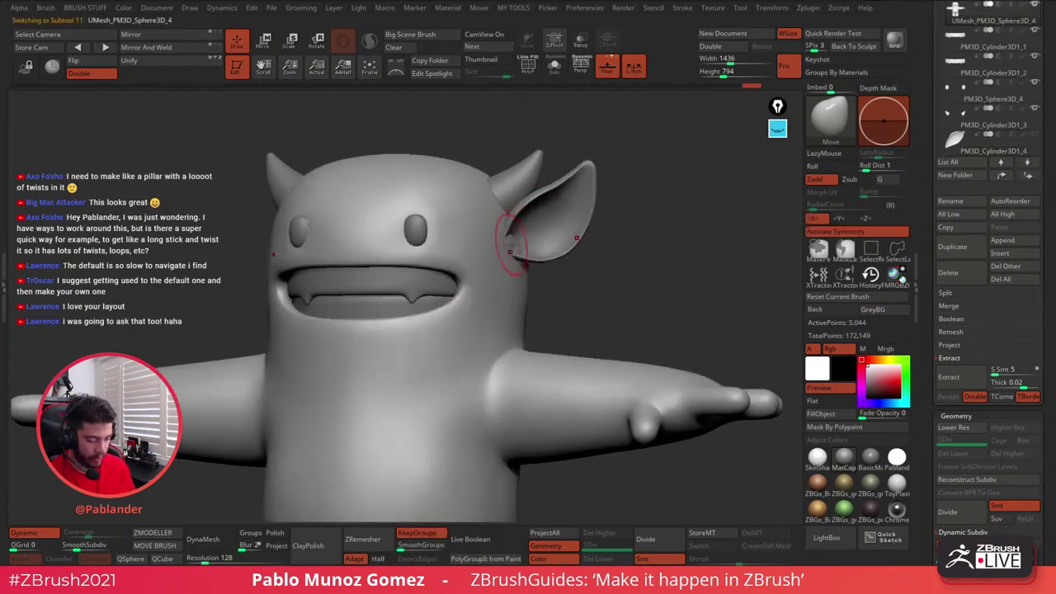
{"action": "left_click", "coordinate": [536, 227], "text": "alt"}
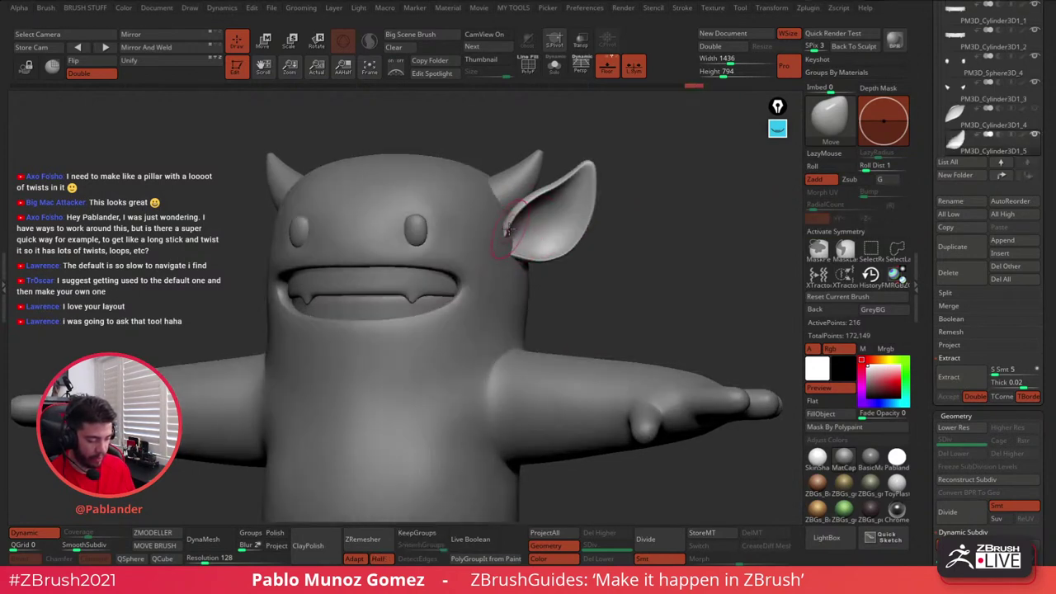
{"action": "left_click_drag", "start_coordinate": [619, 239], "coordinate": [647, 252]}
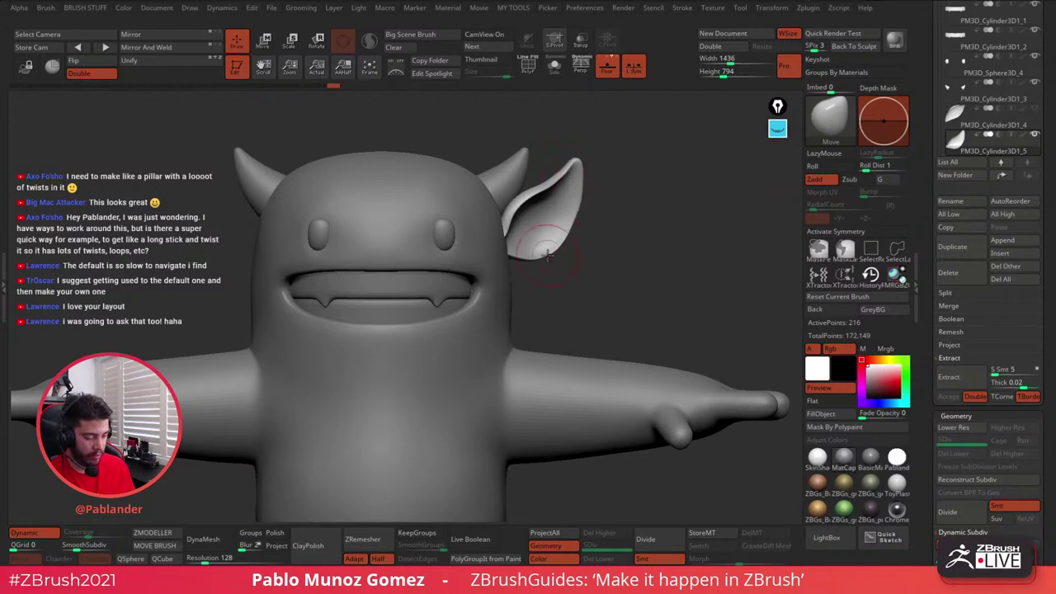
{"action": "key", "text": "shift"}
{"action": "mouse_move", "coordinate": [551, 244]}
{"action": "left_mouse_down"}
{"action": "mouse_move", "coordinate": [561, 233]}
{"action": "mouse_move", "coordinate": [540, 257]}
{"action": "left_mouse_up"}
{"action": "key", "text": "f"}
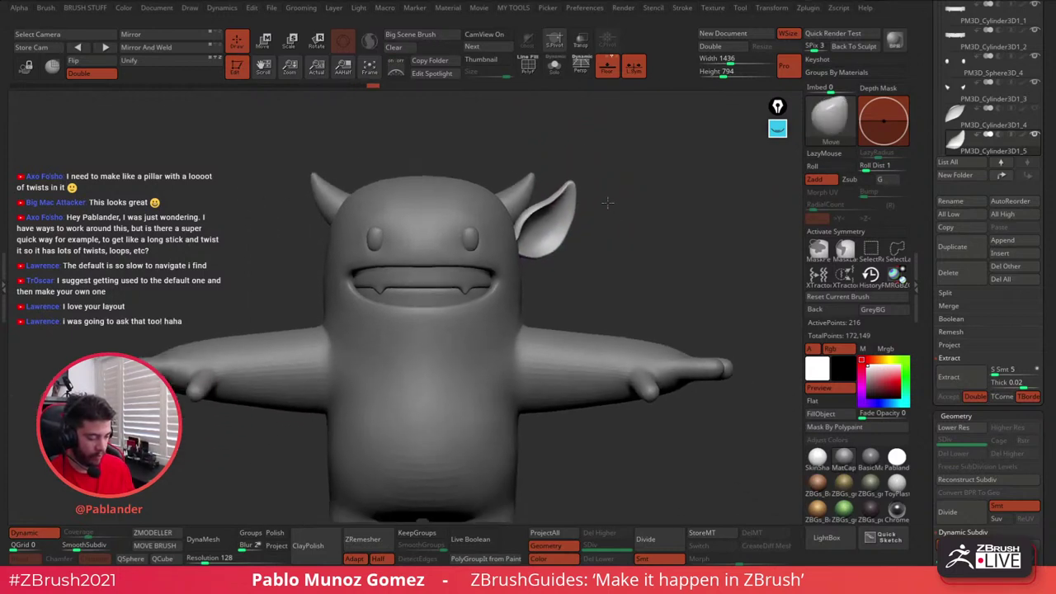
- Adjust the pointed ear's angle and placement on the head from the side, underneath and front
{"action": "mouse_move", "coordinate": [617, 224]}
{"action": "left_mouse_down"}
{"action": "mouse_move", "coordinate": [641, 190]}
{"action": "mouse_move", "coordinate": [608, 236]}
{"action": "left_mouse_up"}
{"action": "left_click", "coordinate": [263, 41]}
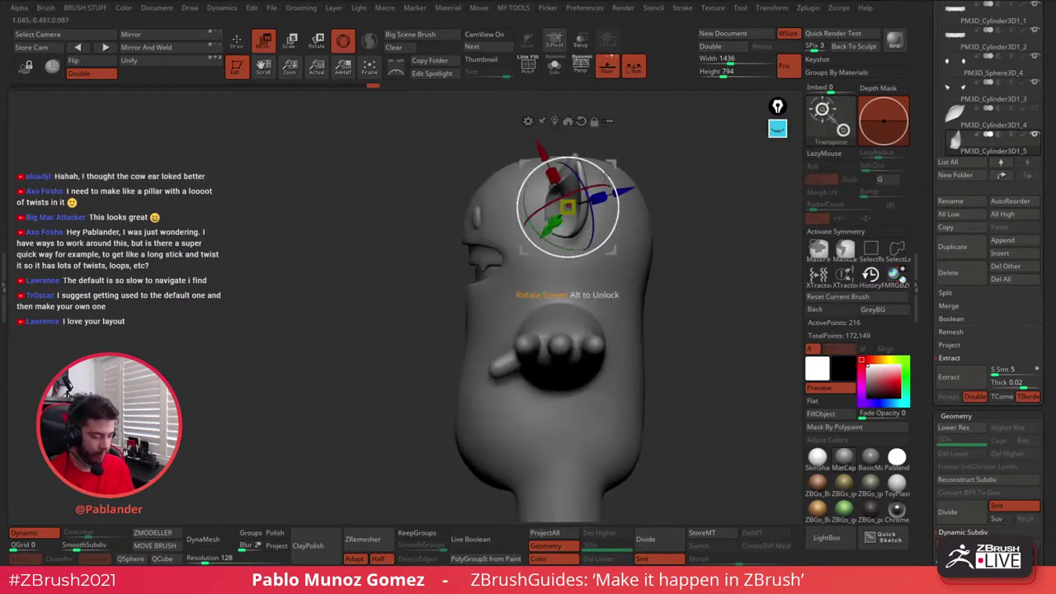
{"action": "left_click_drag", "start_coordinate": [625, 165], "coordinate": [622, 248]}
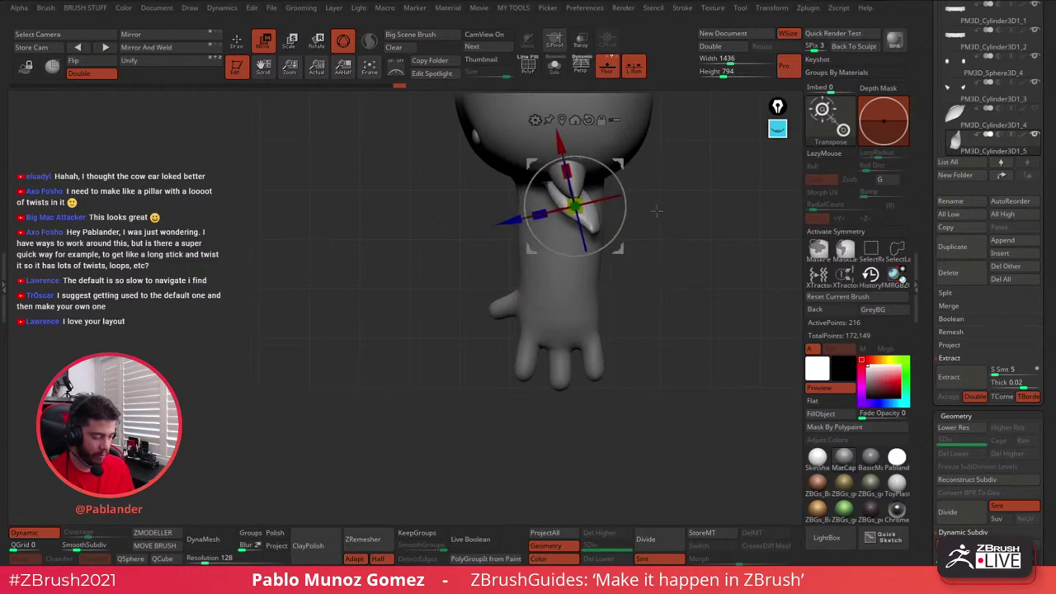
{"action": "left_click_drag", "start_coordinate": [645, 288], "coordinate": [684, 231]}
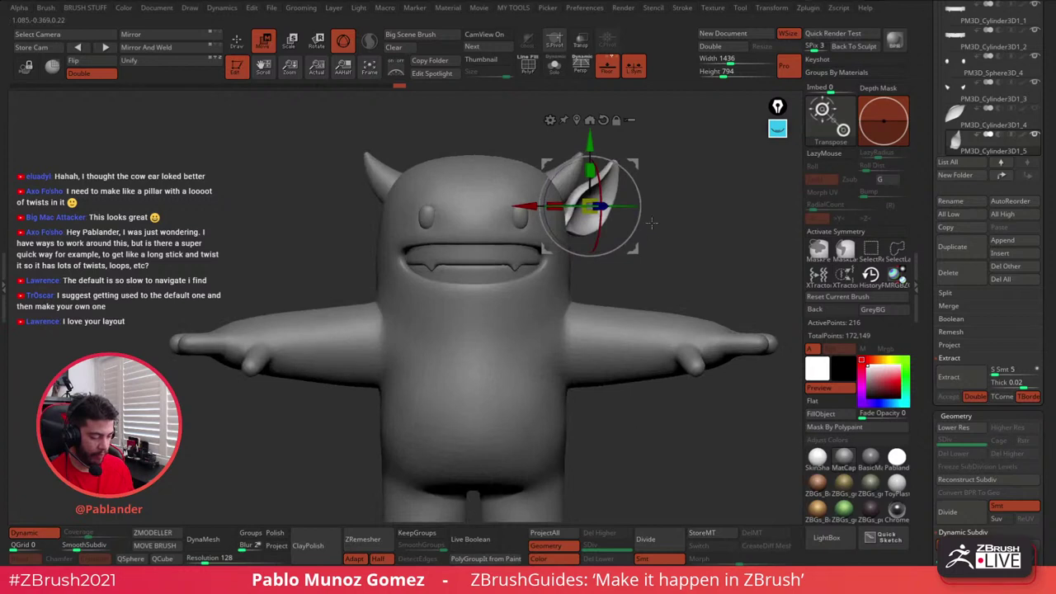
{"action": "left_click_drag", "start_coordinate": [662, 181], "coordinate": [588, 307]}
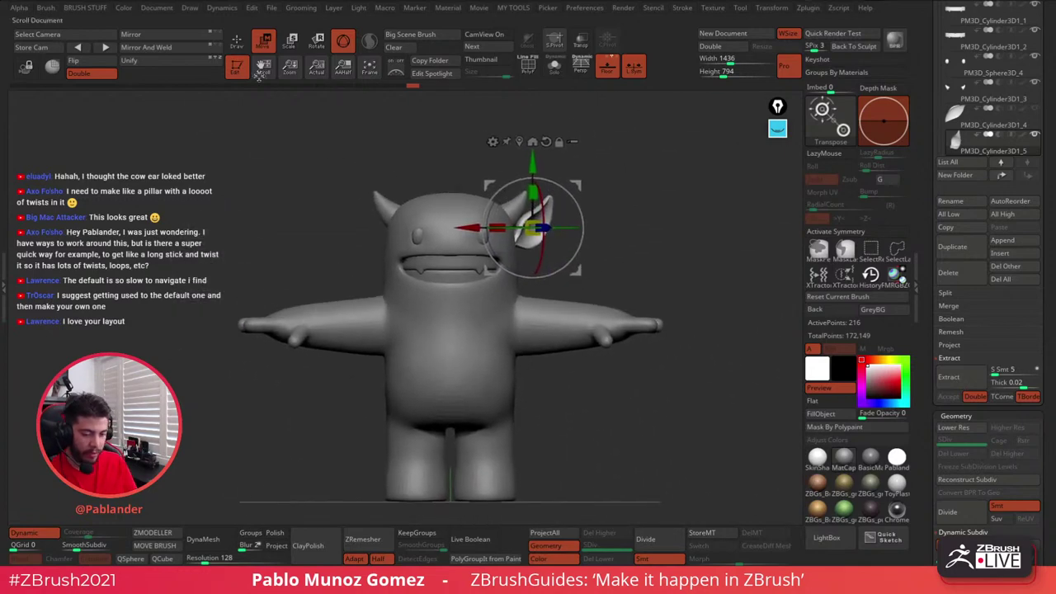
- Mirror the pointed ear to the opposite side of the head and use Mirror And Weld to create a matching pair
{"action": "key", "text": "q"}
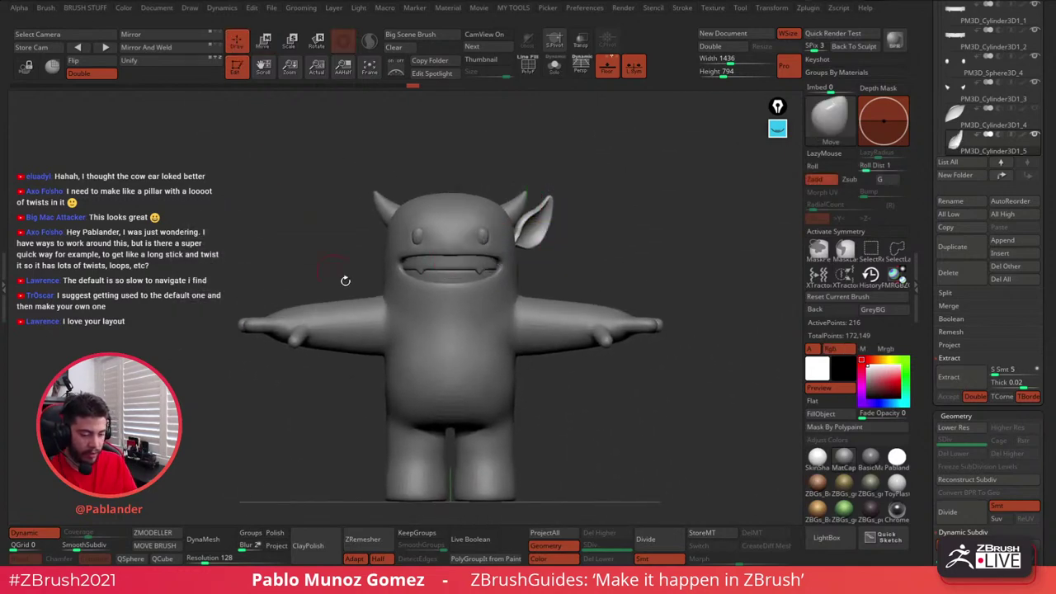
{"action": "left_click", "coordinate": [163, 48]}
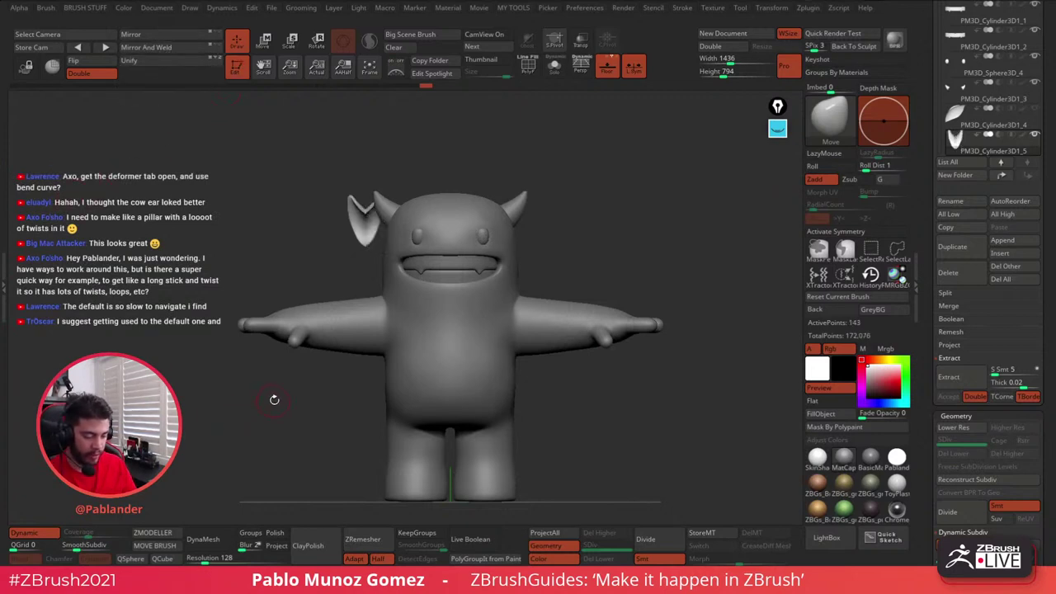
{"action": "key", "text": "ctrl+z"}
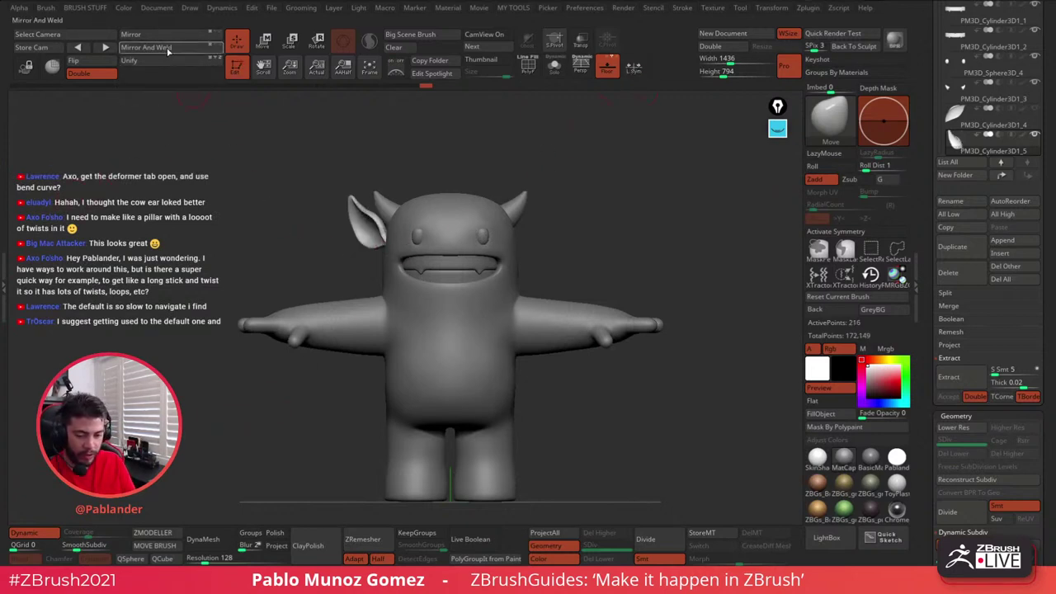
{"action": "left_click", "coordinate": [168, 48]}
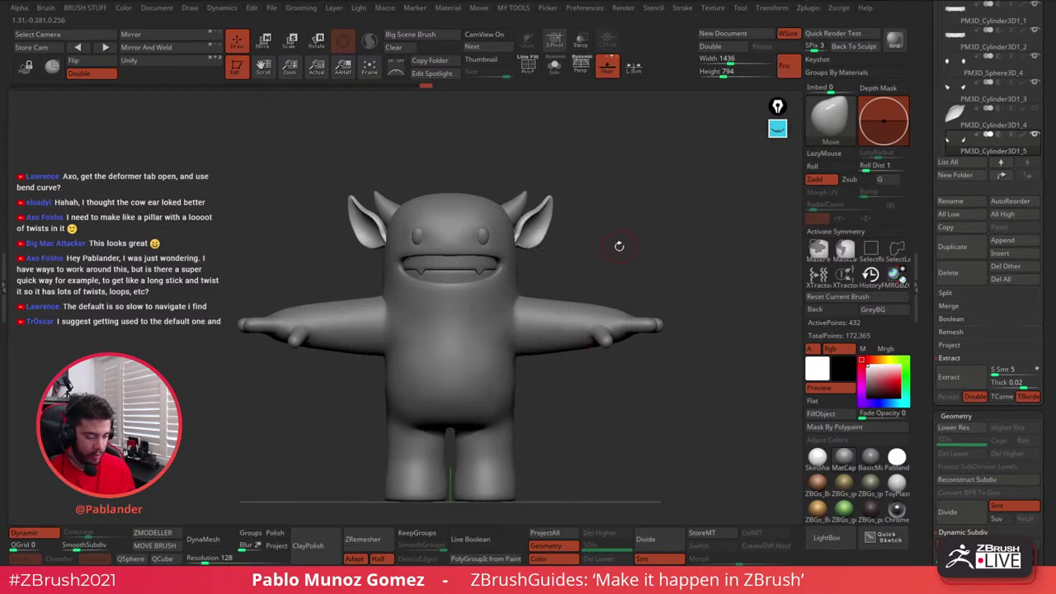
- Activate symmetry with Local Symmetry on the pointed ears and tilt and shift the pair outward on the head
{"action": "key", "text": "w"}
{"action": "right_click_drag", "start_coordinate": [621, 209], "coordinate": [626, 230], "text": "ctrl"}
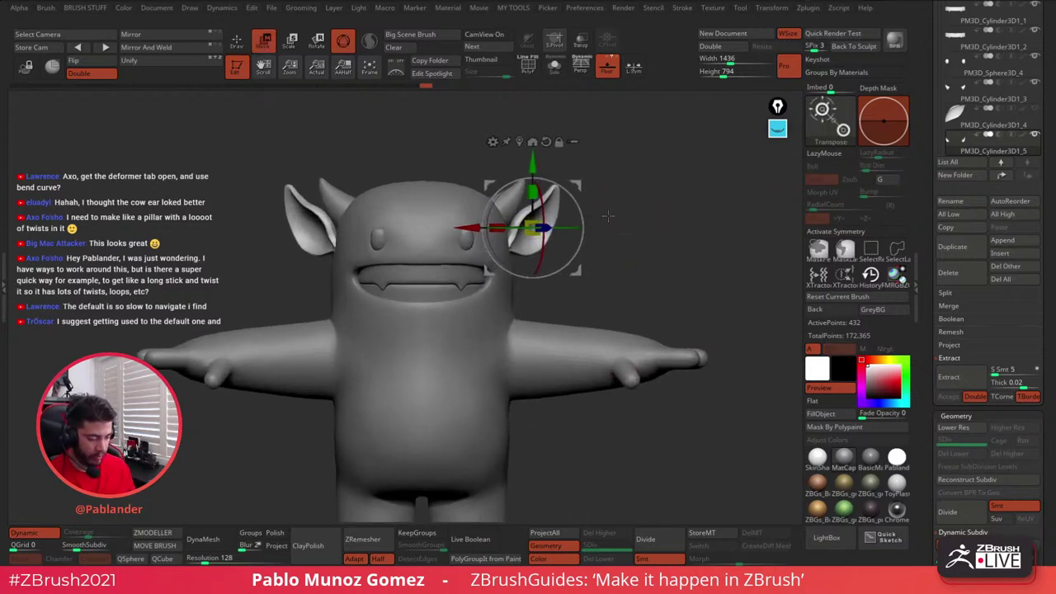
{"action": "left_click", "coordinate": [835, 232]}
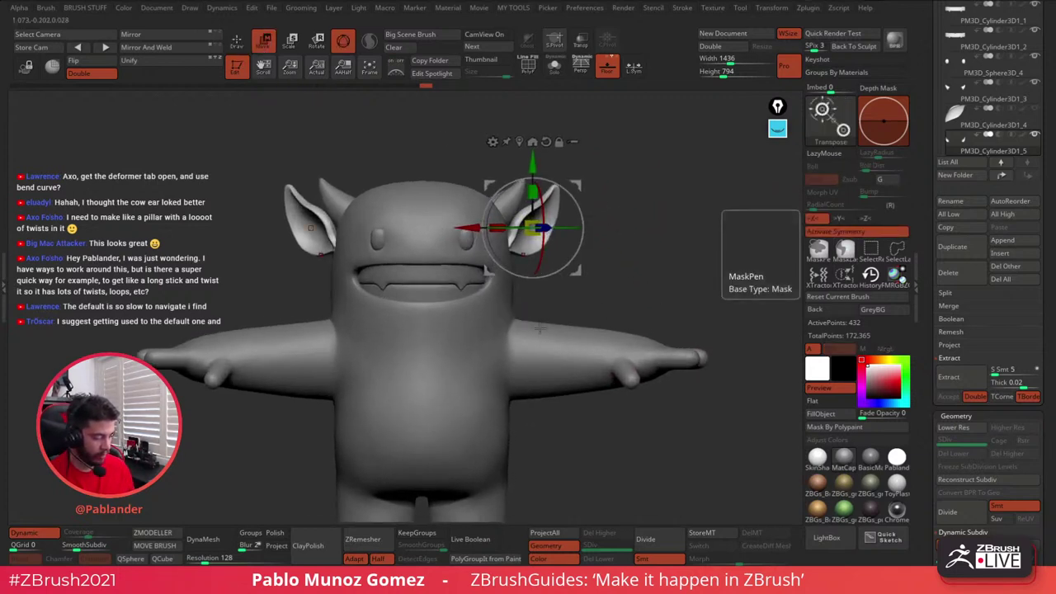
{"action": "left_click", "coordinate": [634, 68]}
{"action": "left_click_drag", "start_coordinate": [534, 229], "coordinate": [580, 187]}
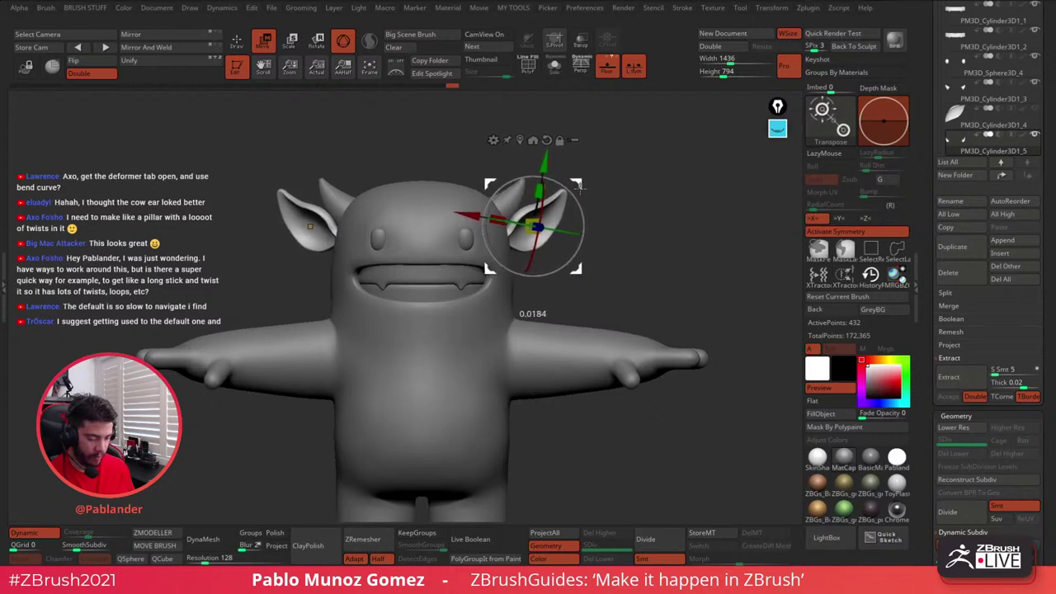
{"action": "left_click", "coordinate": [244, 46]}
{"action": "mouse_move", "coordinate": [583, 252]}
{"action": "left_mouse_down", "text": "alt"}
{"action": "mouse_move", "coordinate": [561, 257]}
{"action": "mouse_move", "coordinate": [573, 253]}
{"action": "left_mouse_up", "text": "alt"}
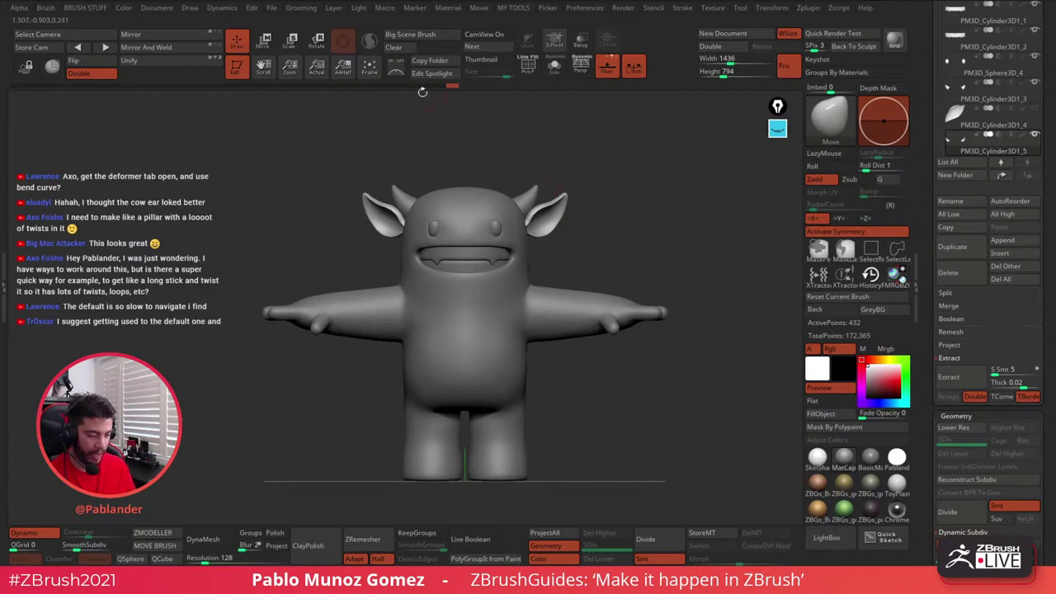
- Scale the mirrored ears up slightly and fine-tune their placement against the sides of the head
{"action": "key", "text": "w"}
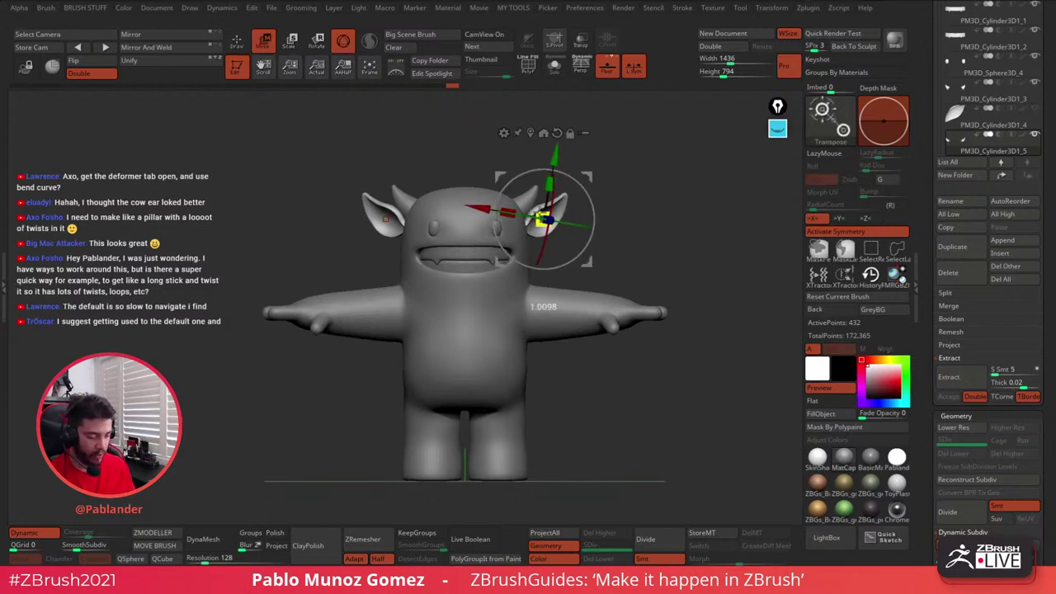
{"action": "mouse_move", "coordinate": [542, 219]}
{"action": "left_mouse_down"}
{"action": "mouse_move", "coordinate": [517, 159]}
{"action": "mouse_move", "coordinate": [543, 199]}
{"action": "left_mouse_up"}
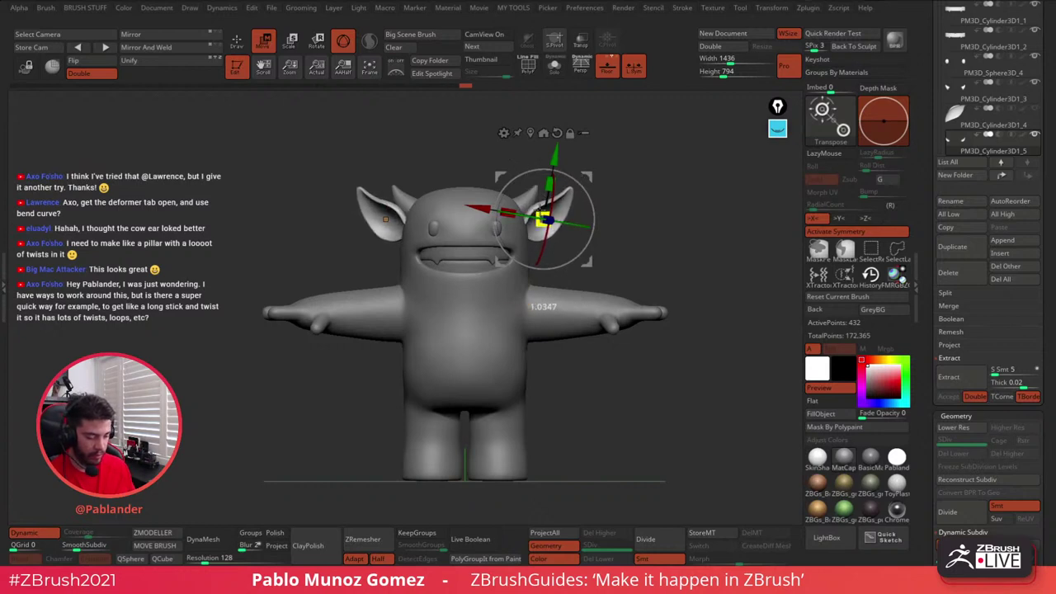
{"action": "left_click_drag", "start_coordinate": [651, 184], "coordinate": [583, 222]}
{"action": "left_click_drag", "start_coordinate": [637, 201], "coordinate": [661, 195]}
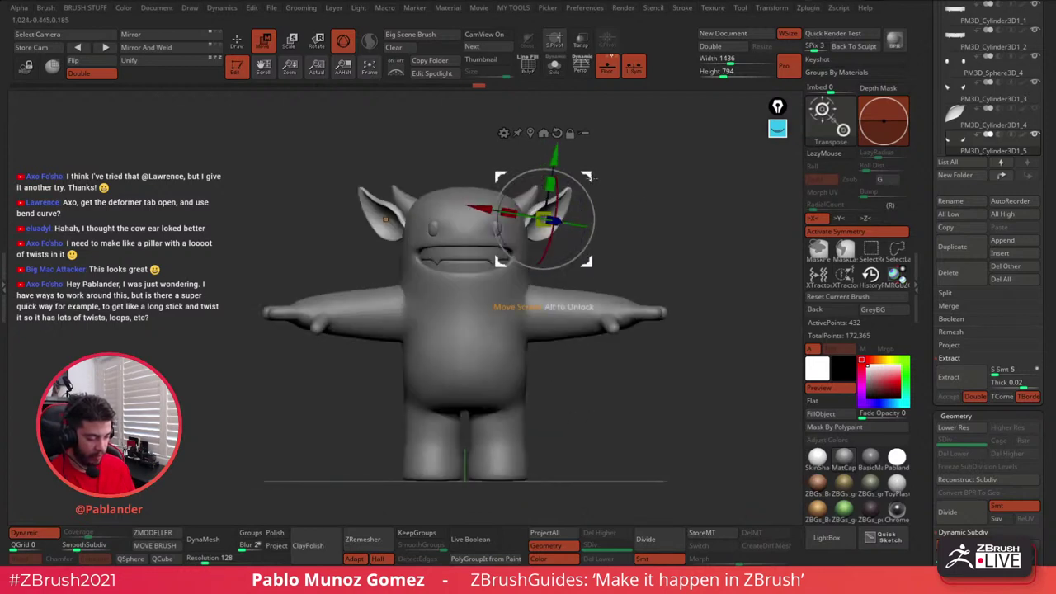
{"action": "left_click_drag", "start_coordinate": [591, 178], "coordinate": [593, 178]}
{"action": "mouse_move", "coordinate": [661, 181]}
{"action": "left_mouse_down"}
{"action": "mouse_move", "coordinate": [589, 179]}
{"action": "mouse_move", "coordinate": [647, 184]}
{"action": "mouse_move", "coordinate": [640, 189]}
{"action": "left_mouse_up"}
{"action": "key", "text": "q"}
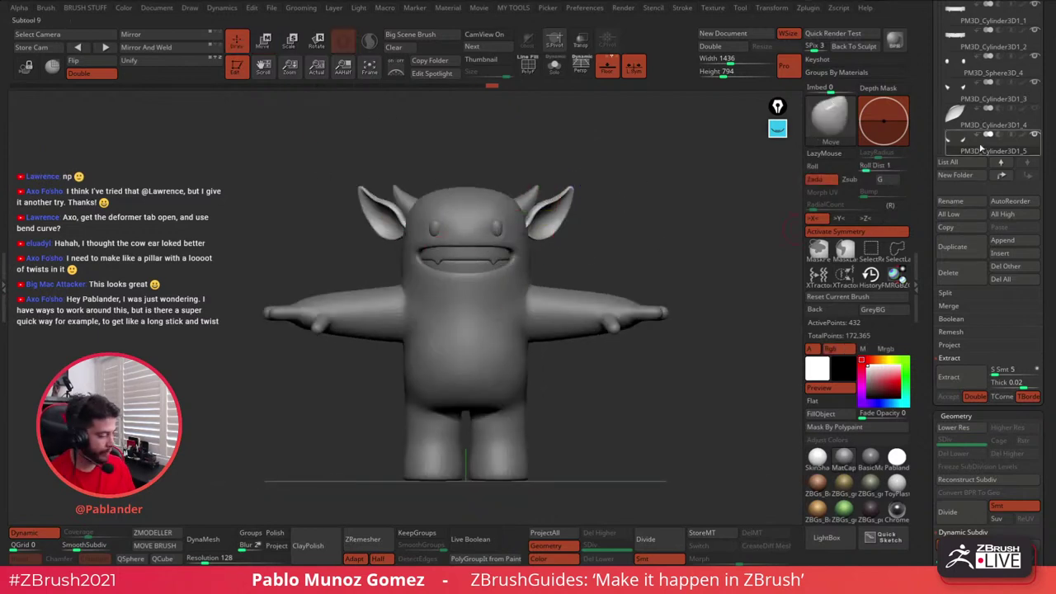
- Move the unused single ear PM3D_Cylinder3D1_4 and the older body subtools into the OR folder
{"action": "left_click_drag", "start_coordinate": [922, 135], "coordinate": [926, 199]}
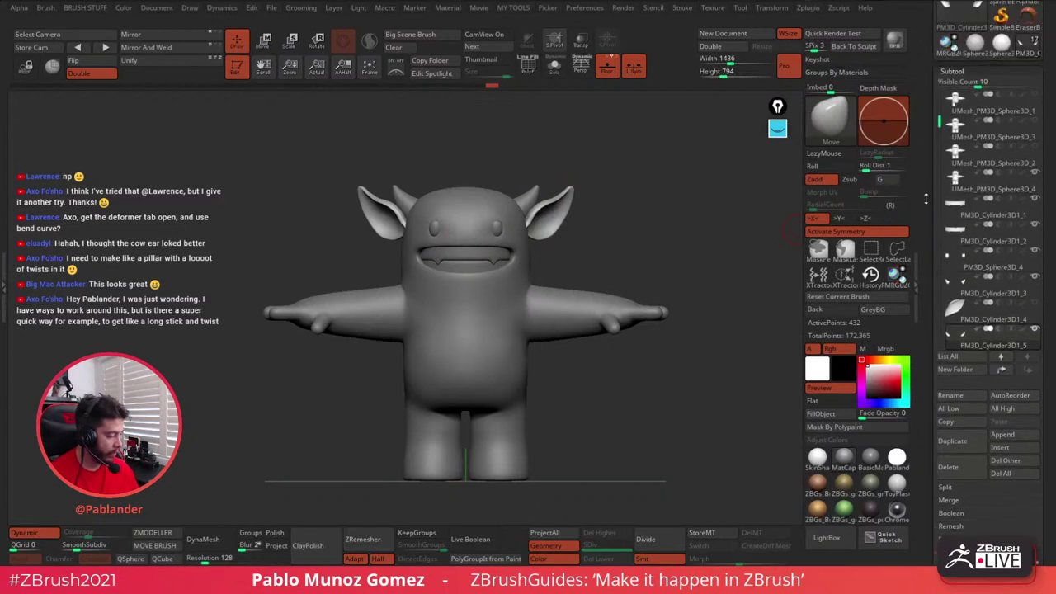
{"action": "left_click_drag", "start_coordinate": [1003, 318], "coordinate": [1010, 111]}
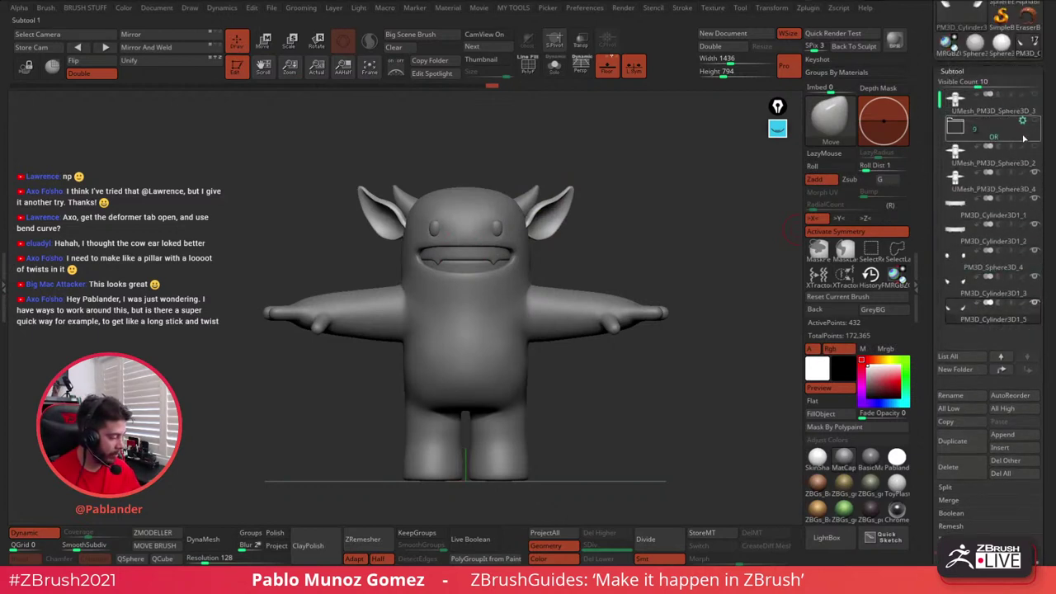
{"action": "left_click", "coordinate": [1003, 104]}
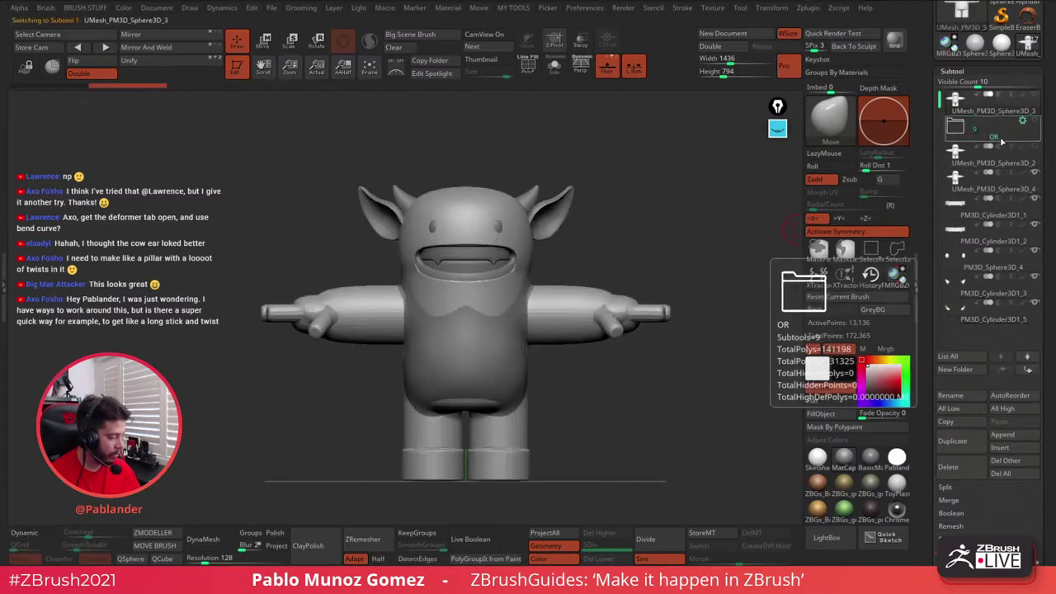
{"action": "left_click_drag", "start_coordinate": [1006, 126], "coordinate": [1010, 111]}
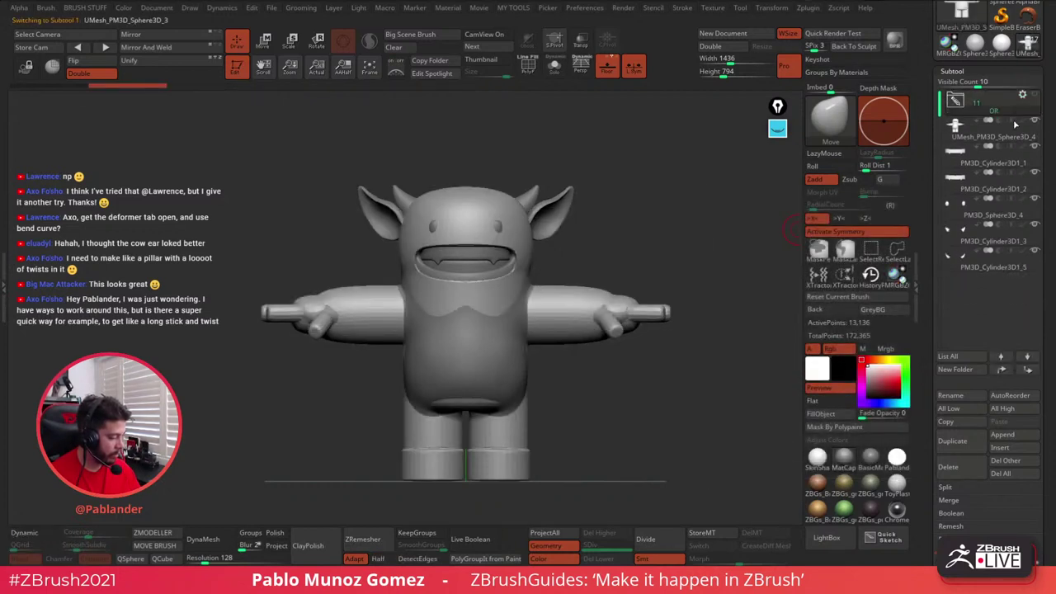
- Select the horns subtool PM3D_Cylinder3D1_3 and rotate the horns symmetrically, working from the front, side and above
{"action": "left_click", "coordinate": [1002, 239]}
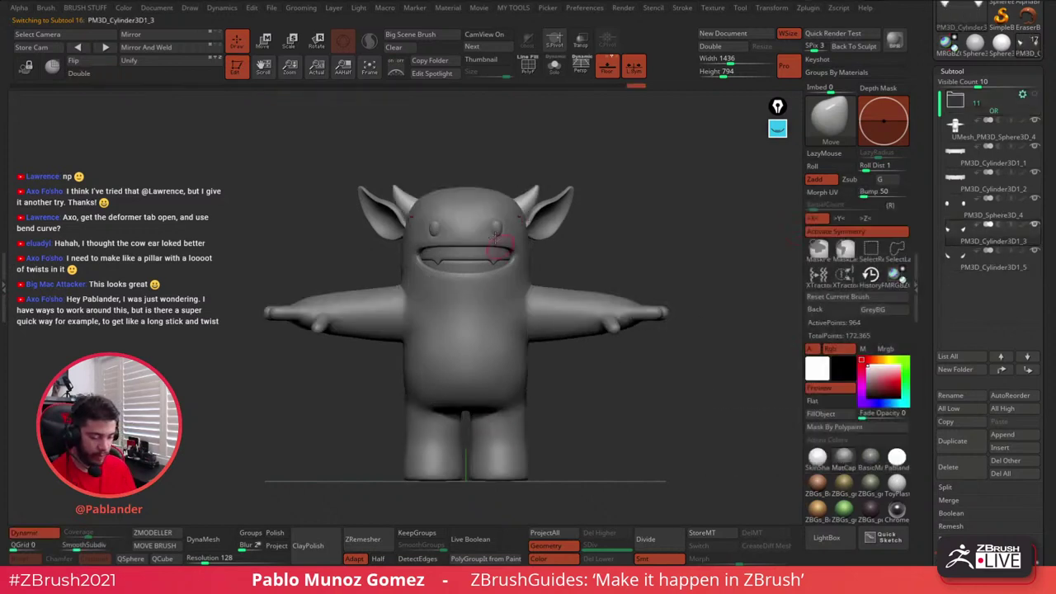
{"action": "key", "text": "w"}
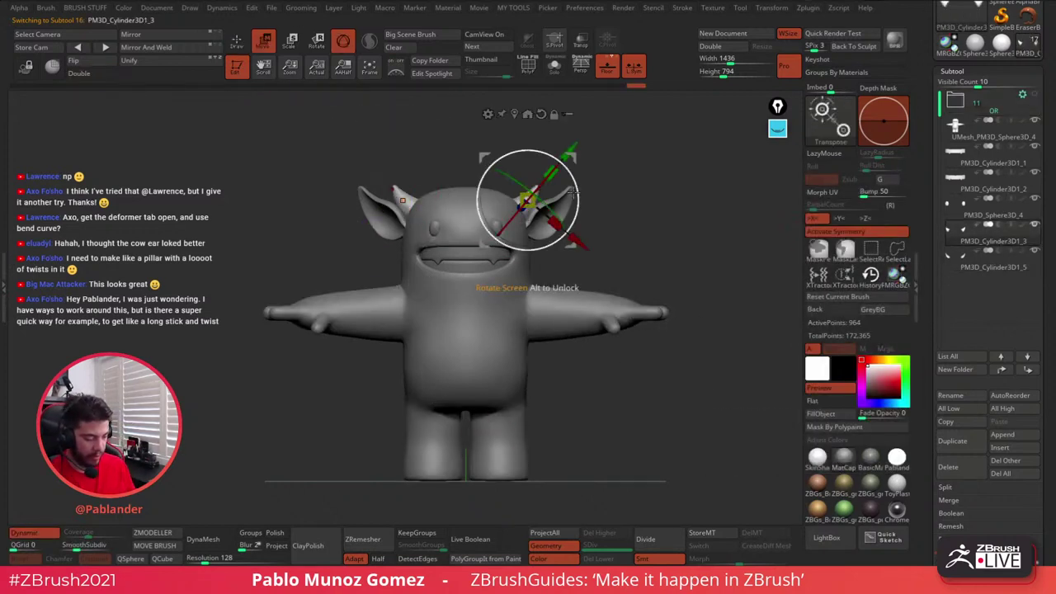
{"action": "left_click_drag", "start_coordinate": [577, 192], "coordinate": [643, 201]}
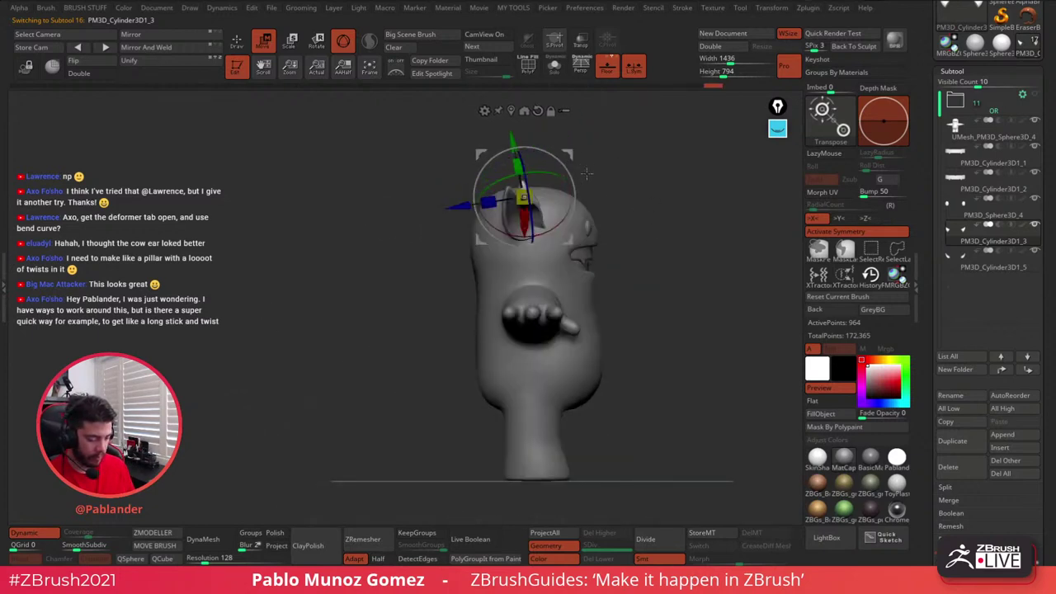
{"action": "left_click_drag", "start_coordinate": [586, 173], "coordinate": [586, 278]}
{"action": "left_click_drag", "start_coordinate": [555, 236], "coordinate": [573, 216]}
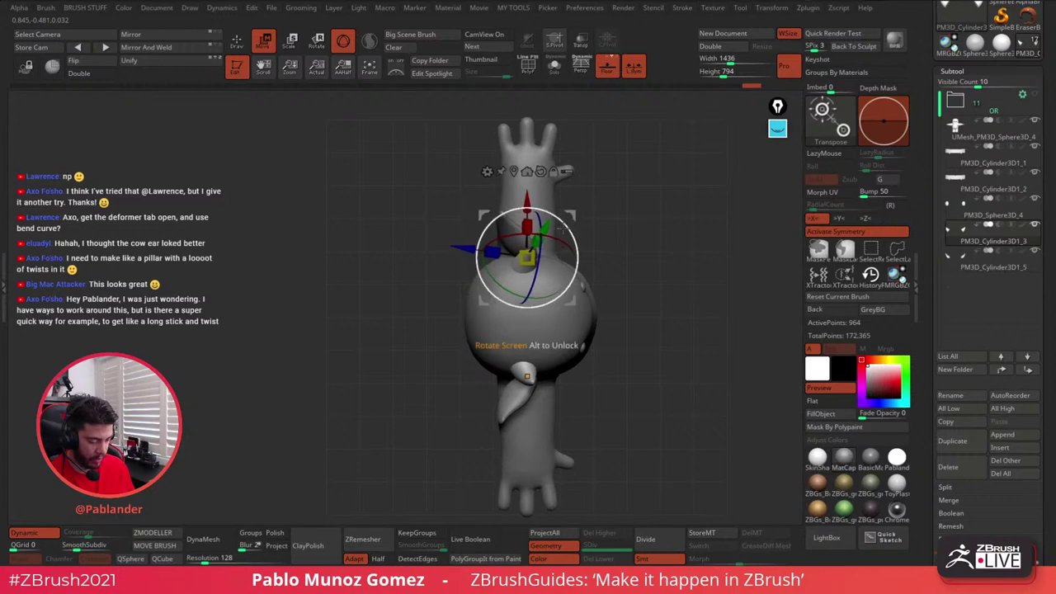
{"action": "left_click_drag", "start_coordinate": [633, 301], "coordinate": [699, 267]}
{"action": "left_click_drag", "start_coordinate": [622, 261], "coordinate": [651, 318]}
- Shift the horns on top of the head so they stand more upright, clear of the ears
{"action": "left_click_drag", "start_coordinate": [545, 288], "coordinate": [480, 239]}
{"action": "left_click_drag", "start_coordinate": [644, 202], "coordinate": [615, 220]}
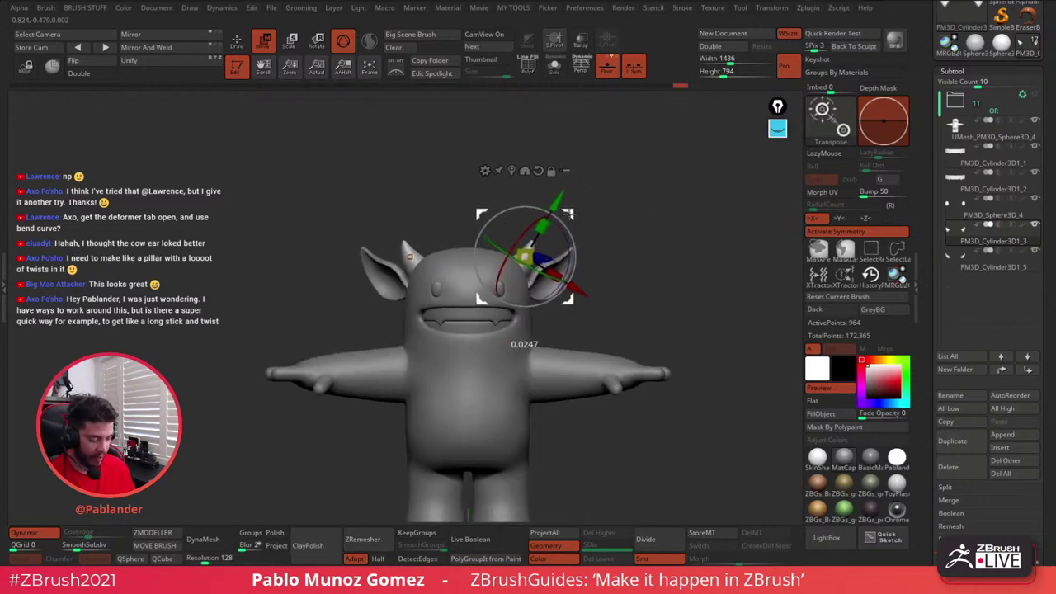
{"action": "left_click_drag", "start_coordinate": [578, 178], "coordinate": [600, 361]}
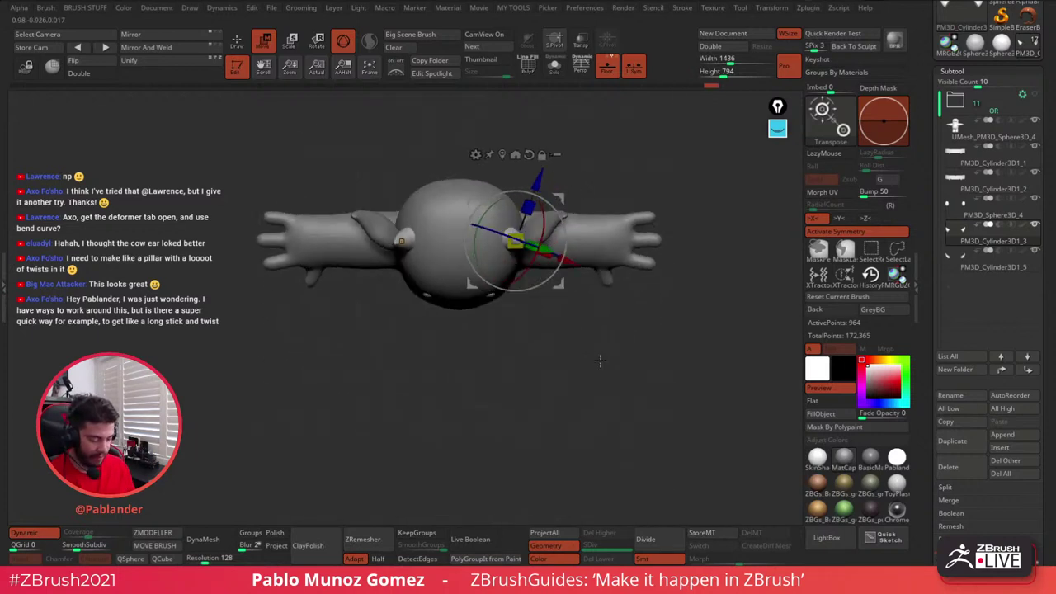
{"action": "left_click_drag", "start_coordinate": [561, 198], "coordinate": [560, 192]}
{"action": "left_click_drag", "start_coordinate": [581, 330], "coordinate": [582, 245]}
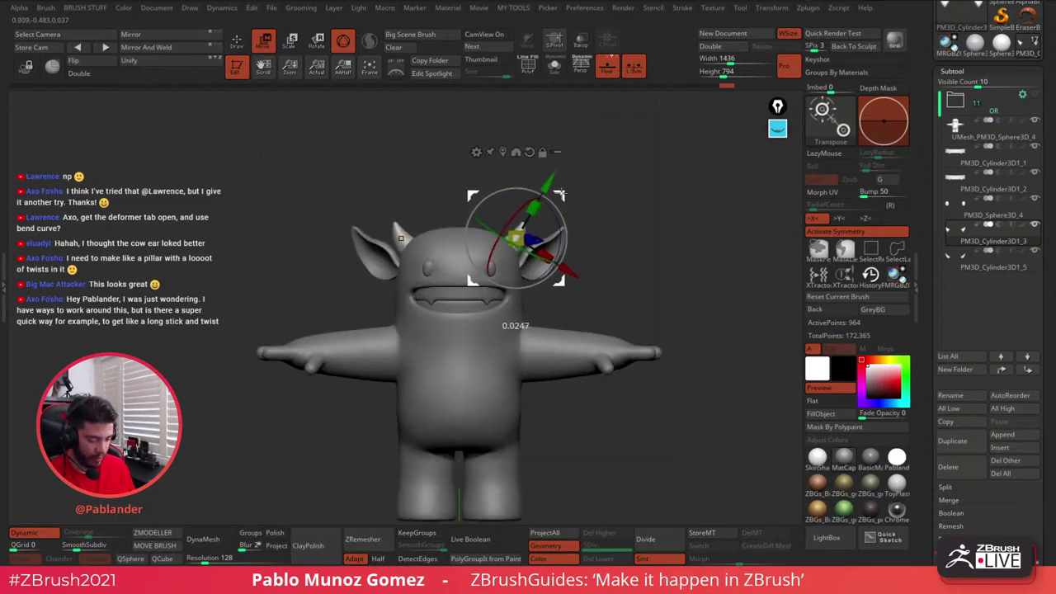
{"action": "key", "text": "q"}
{"action": "key", "text": "f"}
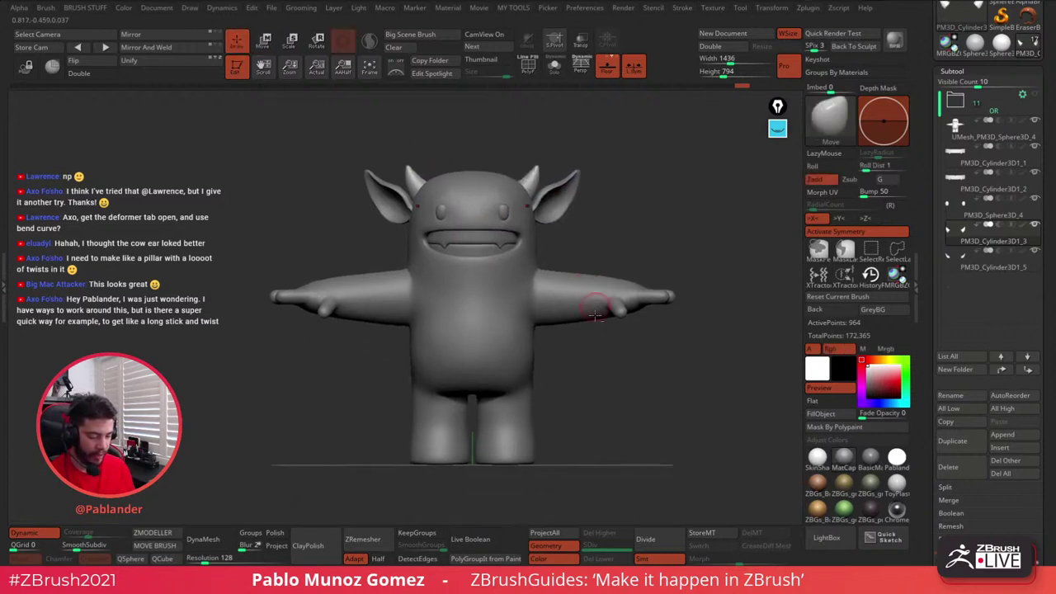
- Turn on perspective and examine the whole character, then the horns and ears up close
{"action": "left_click_drag", "start_coordinate": [584, 338], "coordinate": [613, 245]}
{"action": "mouse_move", "coordinate": [613, 245]}
{"action": "left_mouse_down"}
{"action": "mouse_move", "coordinate": [606, 278]}
{"action": "mouse_move", "coordinate": [604, 234]}
{"action": "left_mouse_up"}
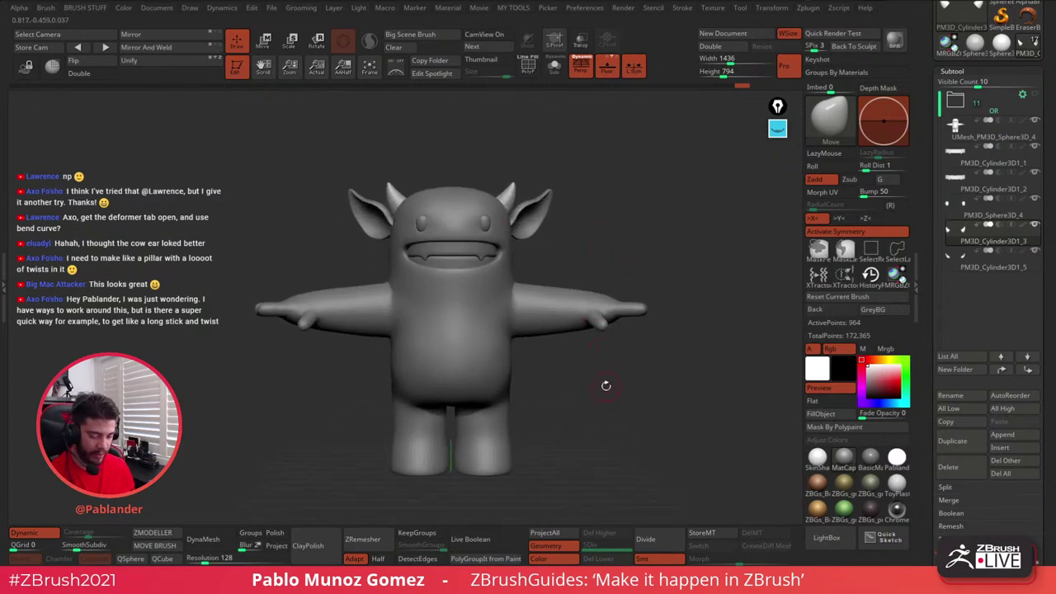
{"action": "left_click_drag", "start_coordinate": [608, 378], "coordinate": [616, 365], "text": "alt"}
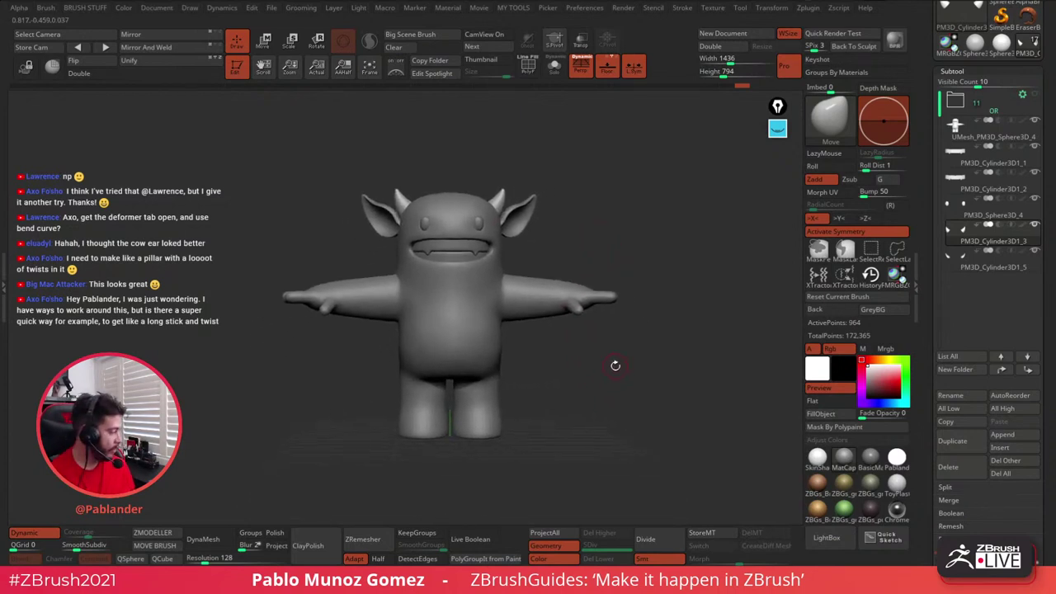
{"action": "mouse_move", "coordinate": [620, 401]}
{"action": "left_mouse_down"}
{"action": "mouse_move", "coordinate": [570, 414]}
{"action": "mouse_move", "coordinate": [611, 404]}
{"action": "left_mouse_up"}
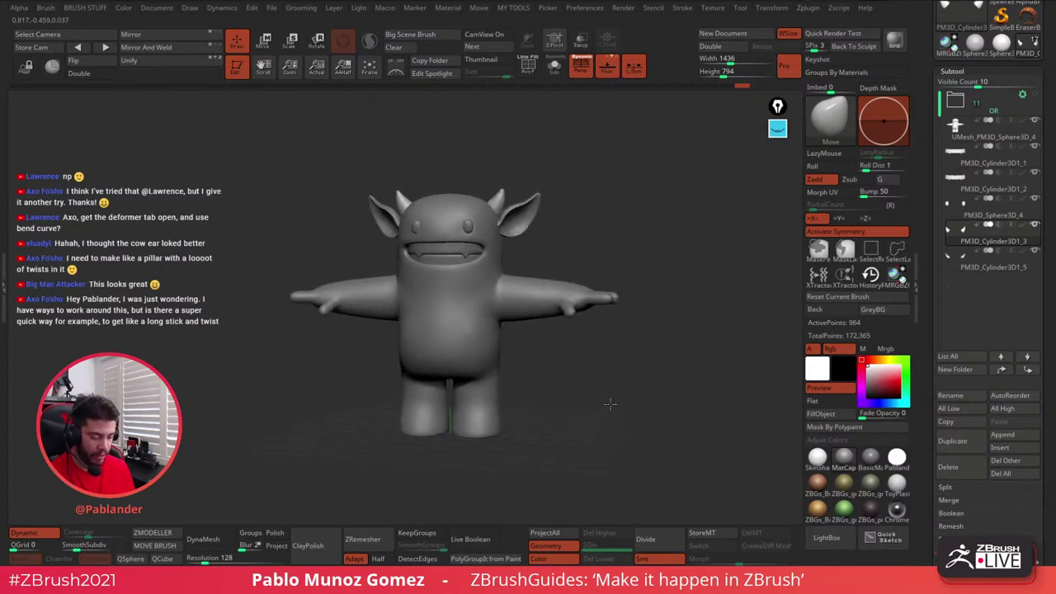
{"action": "right_click_drag", "start_coordinate": [517, 214], "coordinate": [540, 297], "text": "ctrl"}
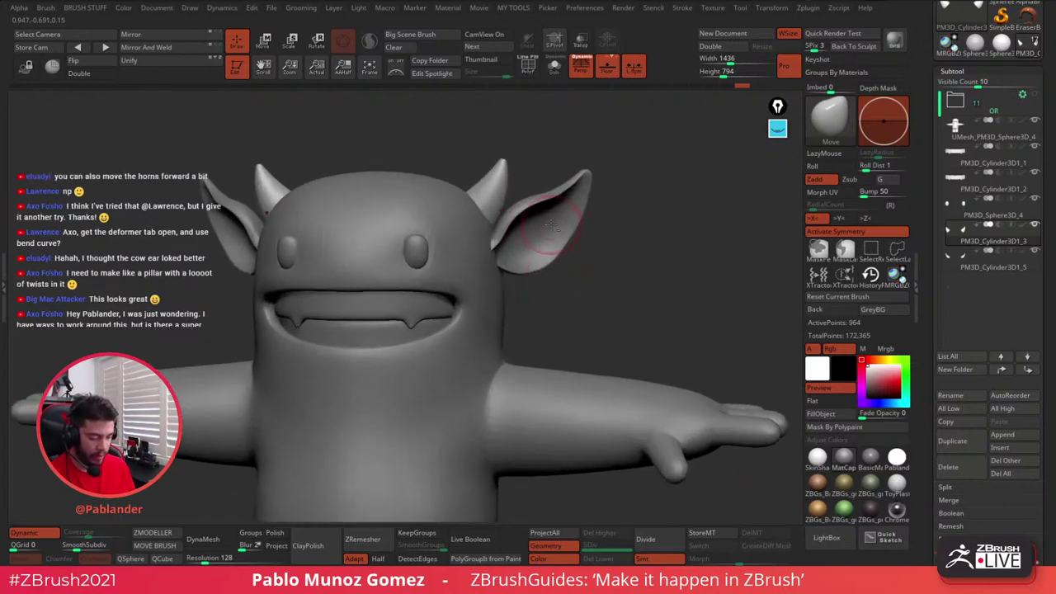
- Select the ears subtool and turn off its Dynamic Subdiv, inspecting the base panel alone and on the character
{"action": "right_click_drag", "start_coordinate": [550, 226], "coordinate": [613, 211]}
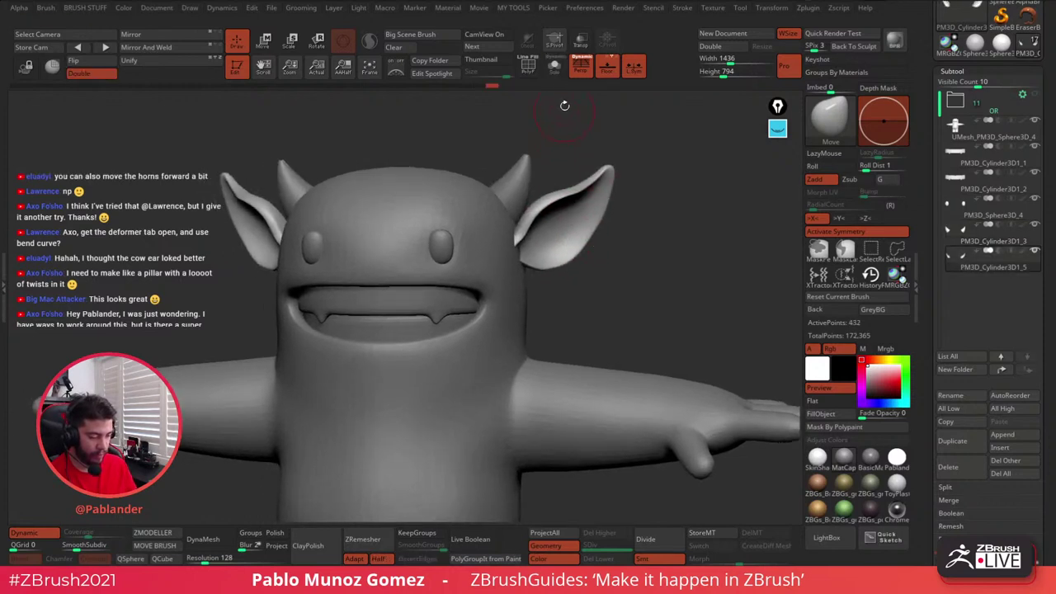
{"action": "left_click", "coordinate": [555, 68]}
{"action": "scroll", "coordinate": [950, 161], "scroll_direction": "down", "scroll_amount": 10}
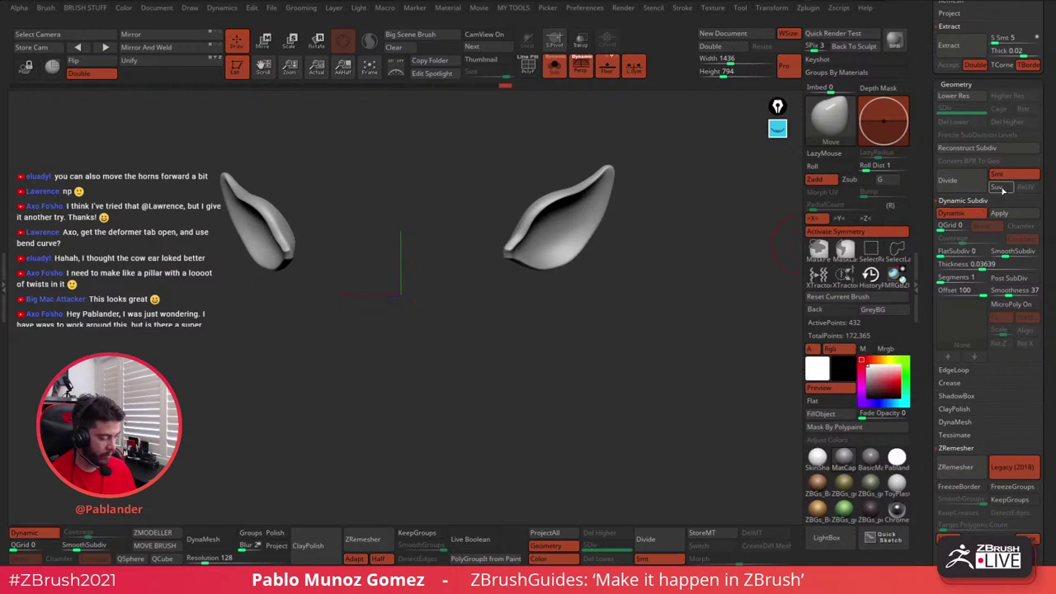
{"action": "left_click", "coordinate": [971, 215]}
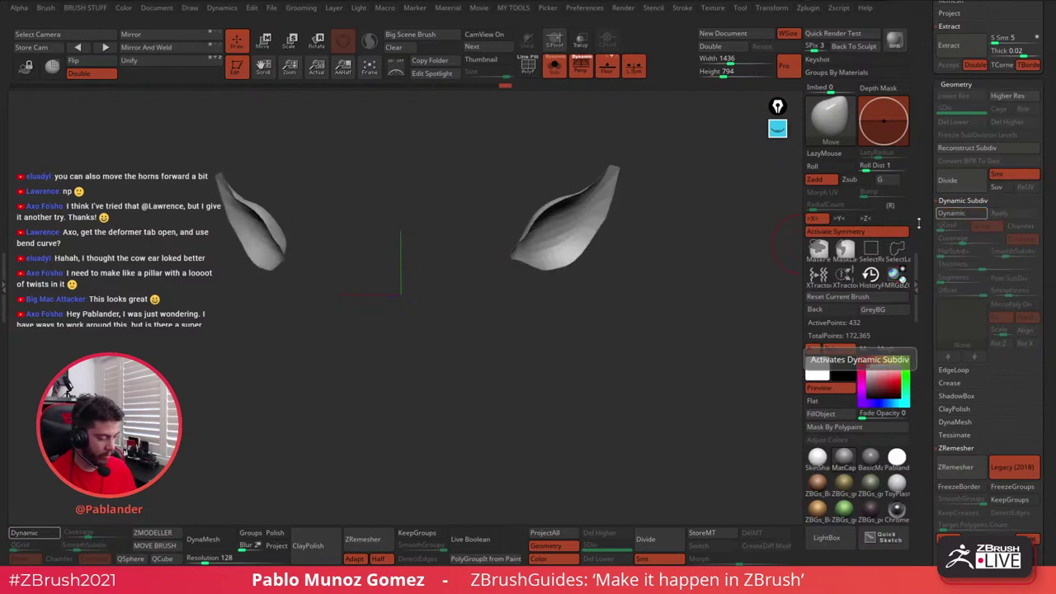
{"action": "left_click", "coordinate": [555, 66]}
{"action": "left_click_drag", "start_coordinate": [683, 203], "coordinate": [663, 196]}
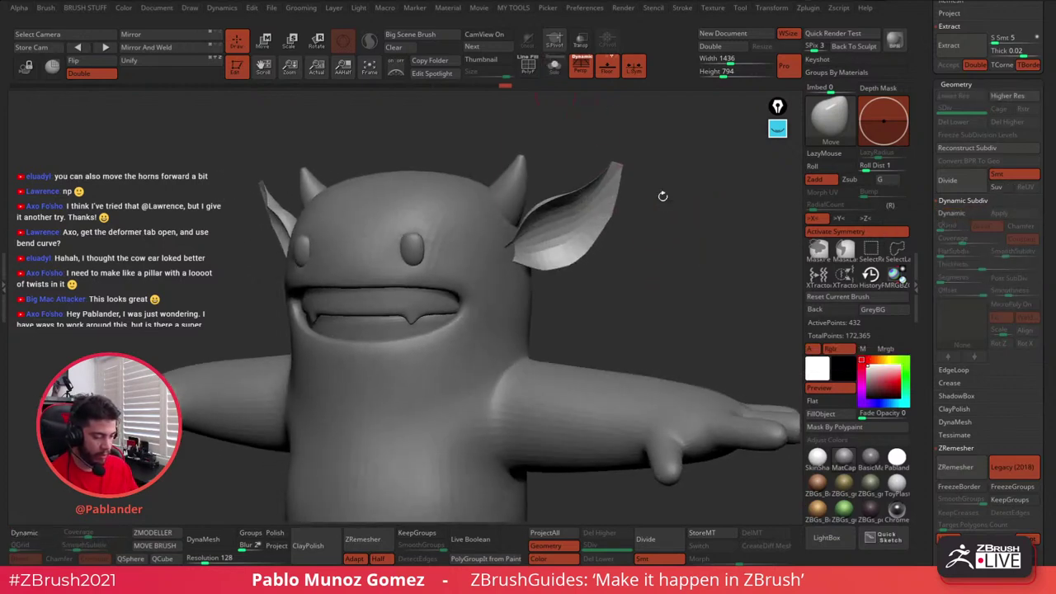
- With only the ears shown in wireframe, turn Dynamic Subdiv back on and set SmoothSubdiv to 0
{"action": "left_click", "coordinate": [529, 66]}
{"action": "left_click", "coordinate": [555, 66]}
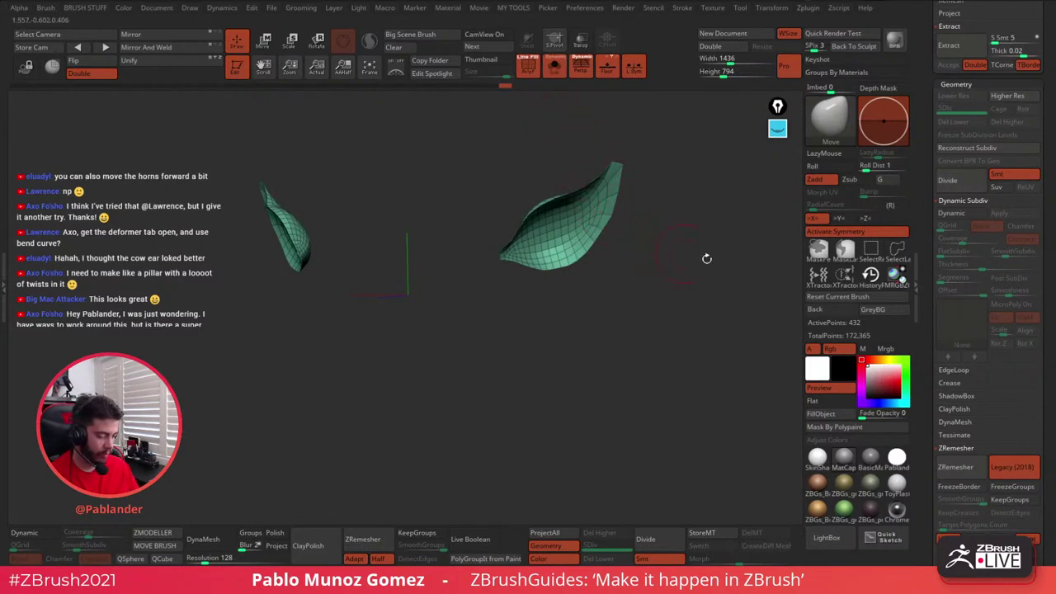
{"action": "left_click", "coordinate": [950, 212]}
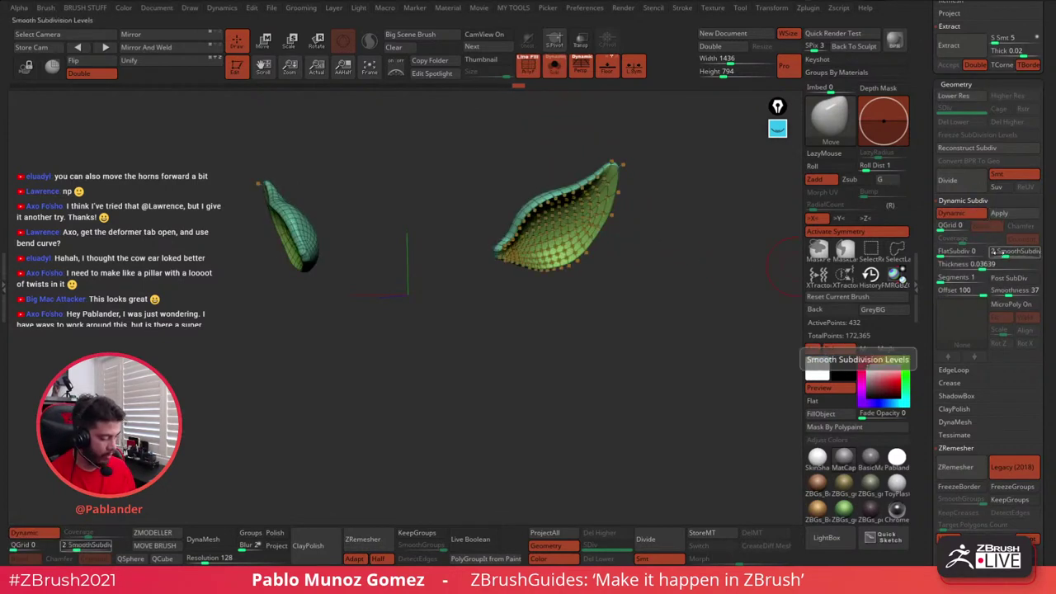
{"action": "left_click", "coordinate": [1003, 252]}
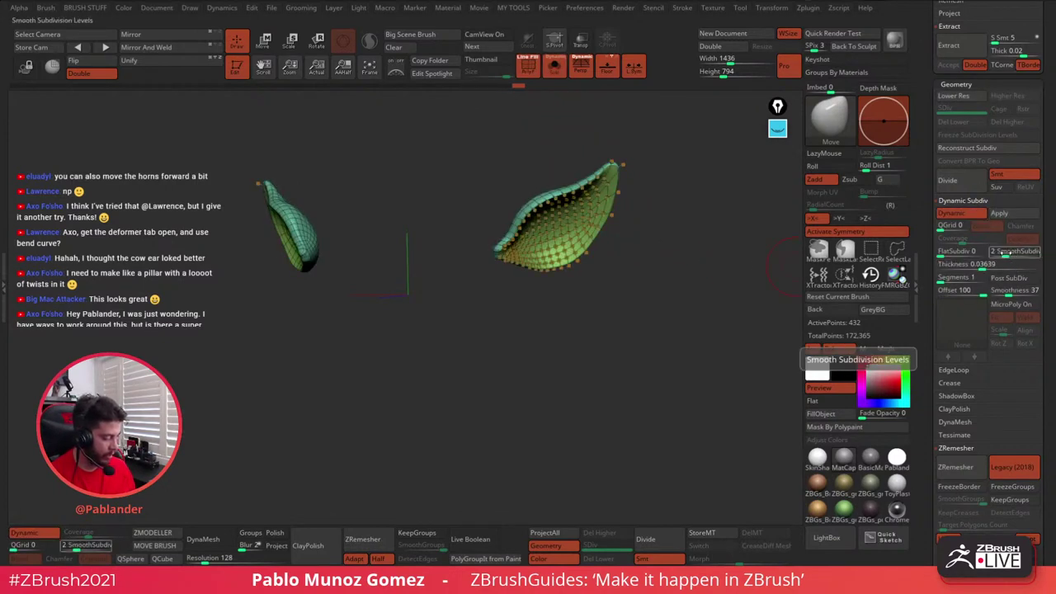
{"action": "left_click_drag", "start_coordinate": [1003, 252], "coordinate": [989, 252]}
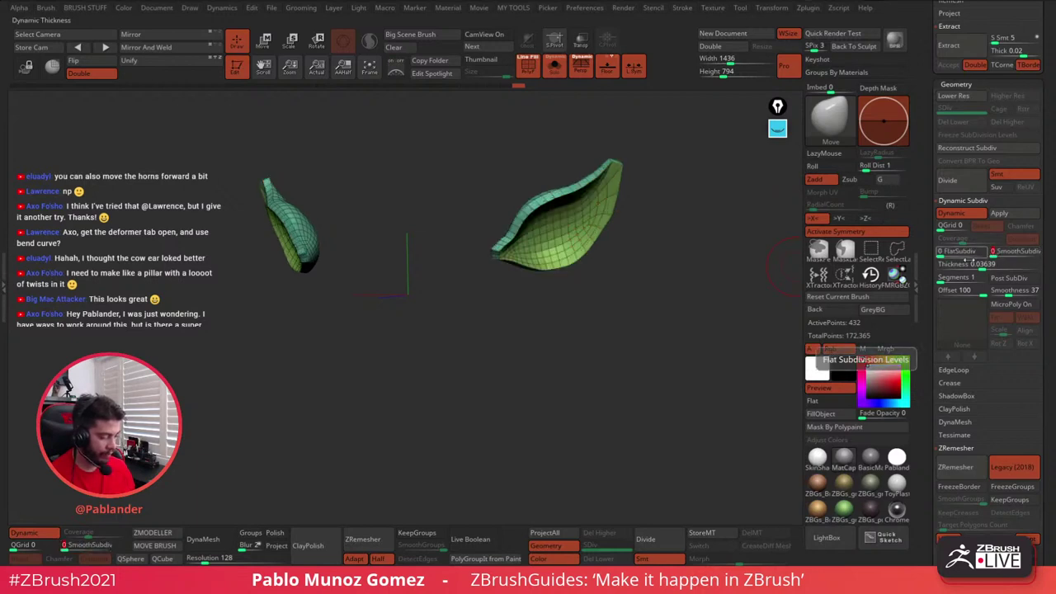
- Toggle Dynamic Subdiv on the isolated ears to compare the thickened and single-sided meshes, leaving it off
{"action": "mouse_move", "coordinate": [627, 333]}
{"action": "left_mouse_down"}
{"action": "mouse_move", "coordinate": [566, 381]}
{"action": "mouse_move", "coordinate": [606, 382]}
{"action": "mouse_move", "coordinate": [605, 359]}
{"action": "mouse_move", "coordinate": [618, 358]}
{"action": "mouse_move", "coordinate": [595, 332]}
{"action": "mouse_move", "coordinate": [609, 342]}
{"action": "left_mouse_up"}
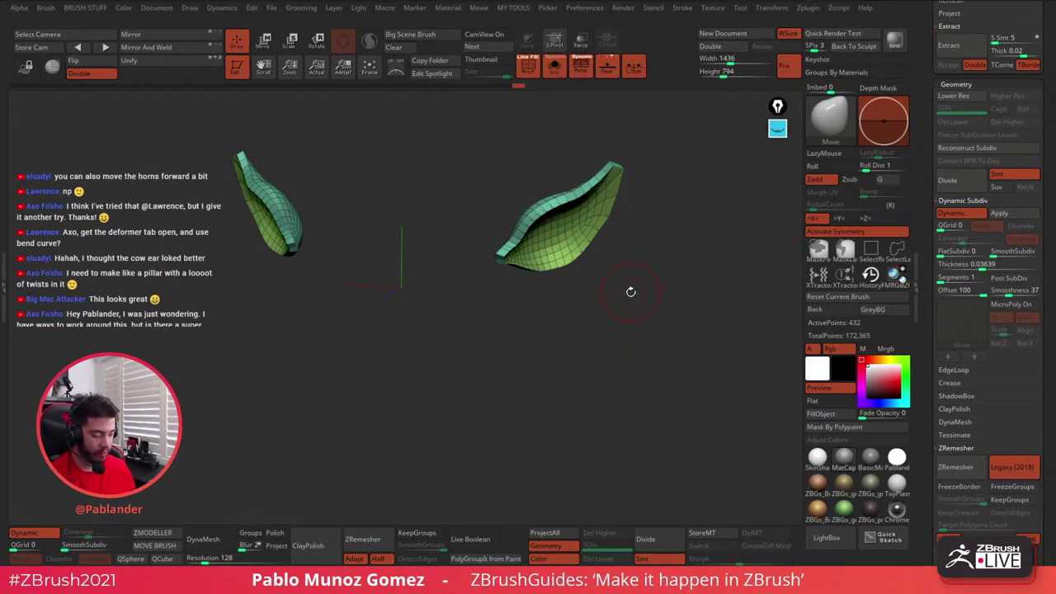
{"action": "left_click", "coordinate": [967, 215]}
{"action": "left_click", "coordinate": [967, 214]}
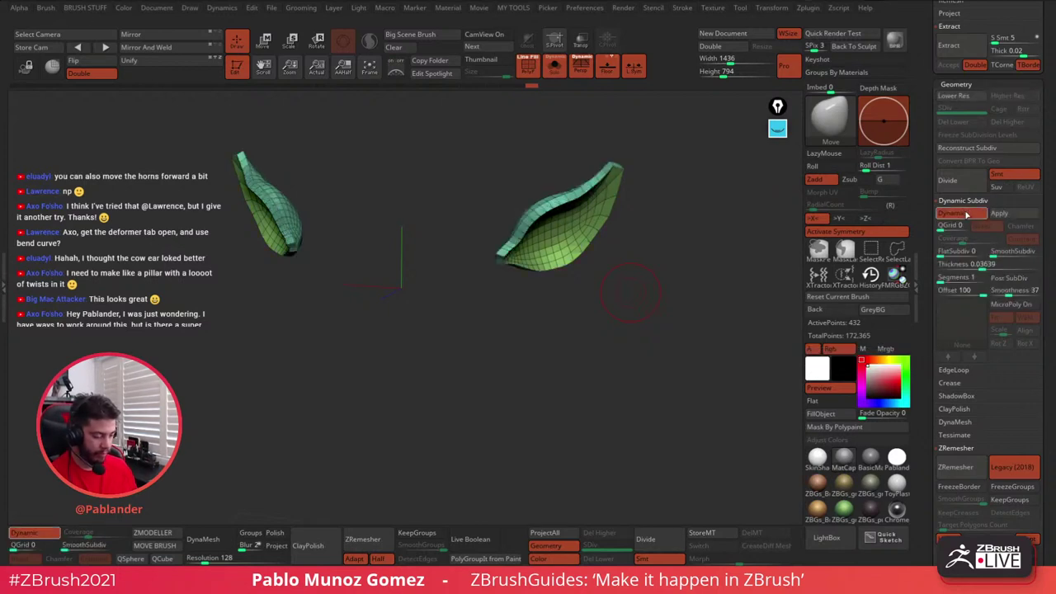
{"action": "left_click", "coordinate": [967, 215]}
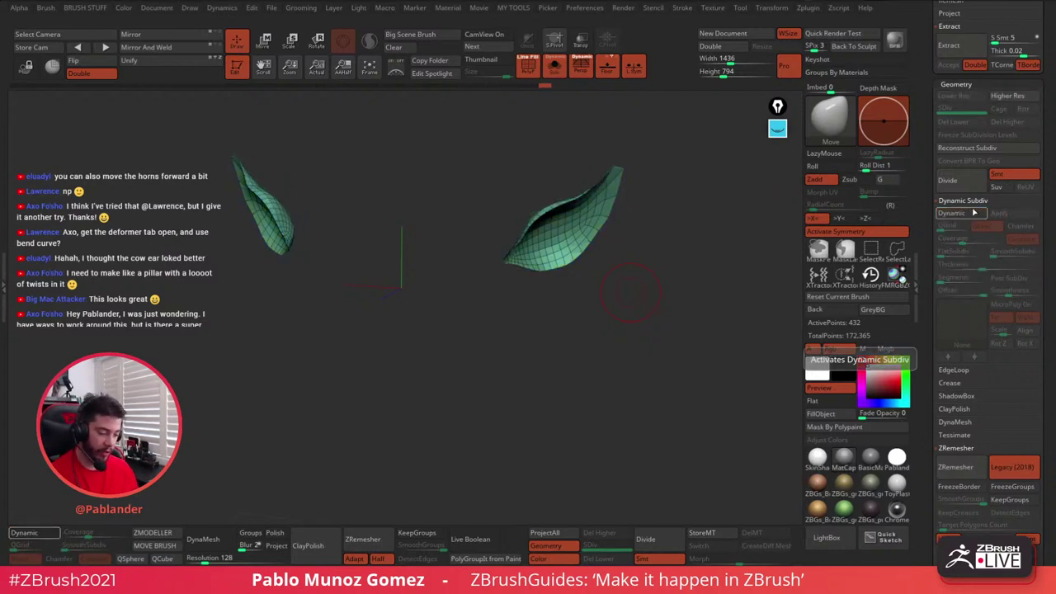
- Turn Dynamic Subdiv on for the ears with SmoothSubdiv at 0 and apply the dynamic thickness as real geometry
{"action": "left_click", "coordinate": [970, 214]}
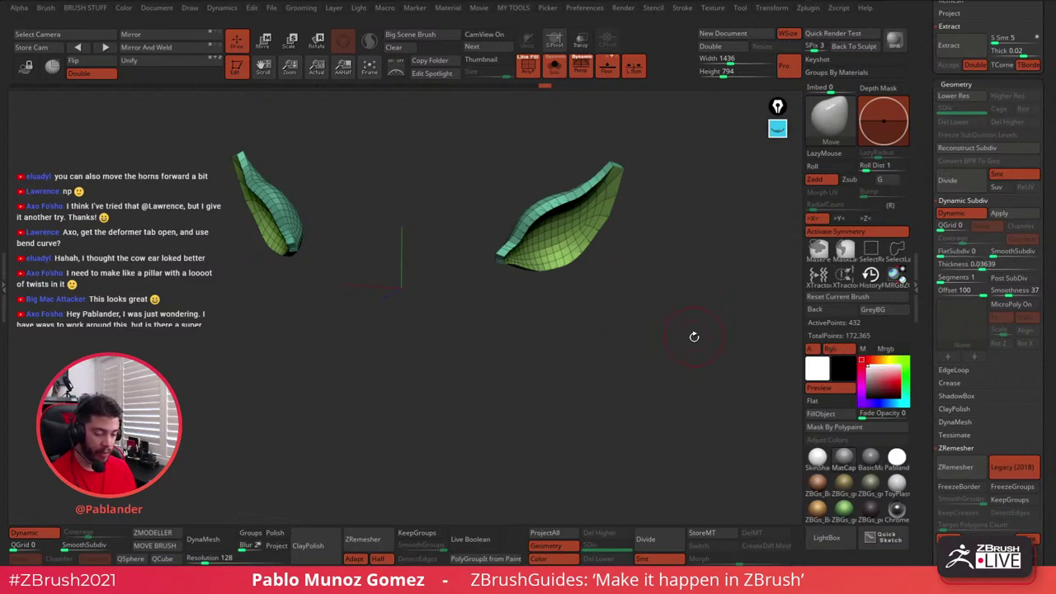
{"action": "mouse_move", "coordinate": [994, 251]}
{"action": "left_mouse_down"}
{"action": "mouse_move", "coordinate": [1022, 250]}
{"action": "mouse_move", "coordinate": [991, 254]}
{"action": "left_mouse_up"}
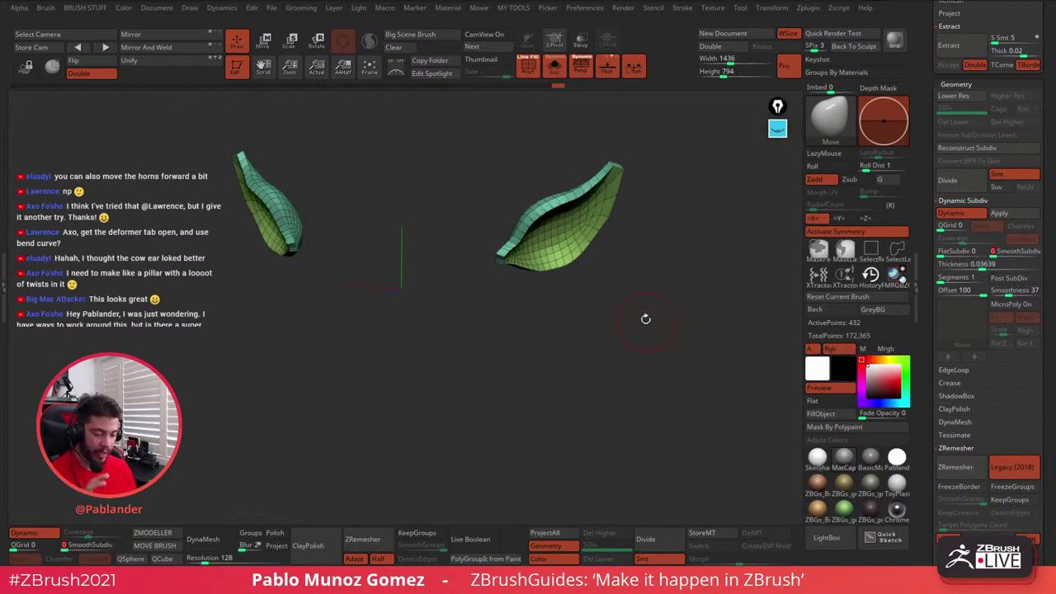
{"action": "left_click_drag", "start_coordinate": [646, 319], "coordinate": [628, 328]}
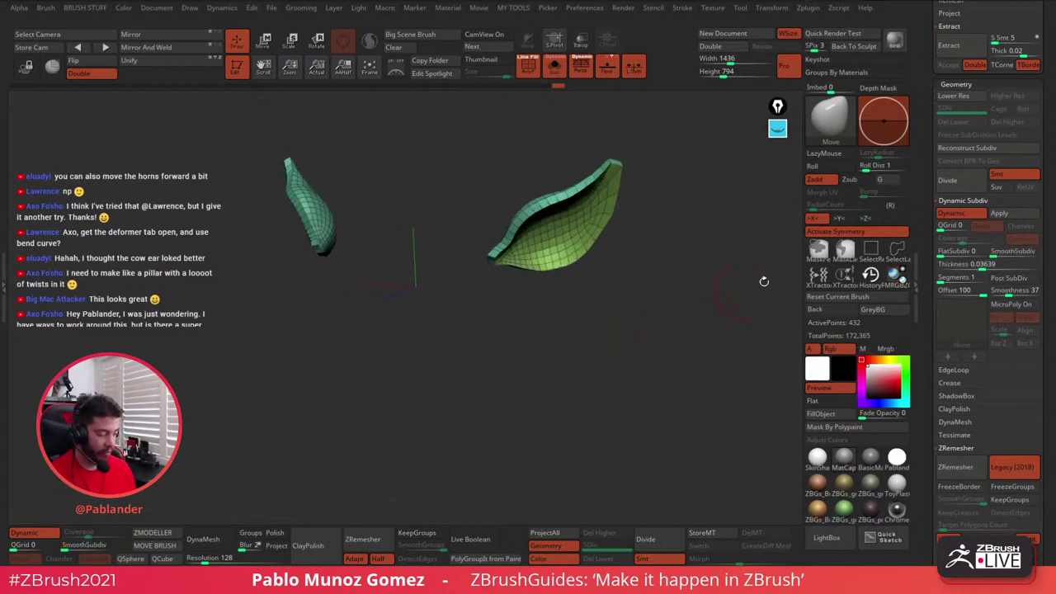
{"action": "left_click", "coordinate": [953, 213]}
{"action": "left_click", "coordinate": [949, 217]}
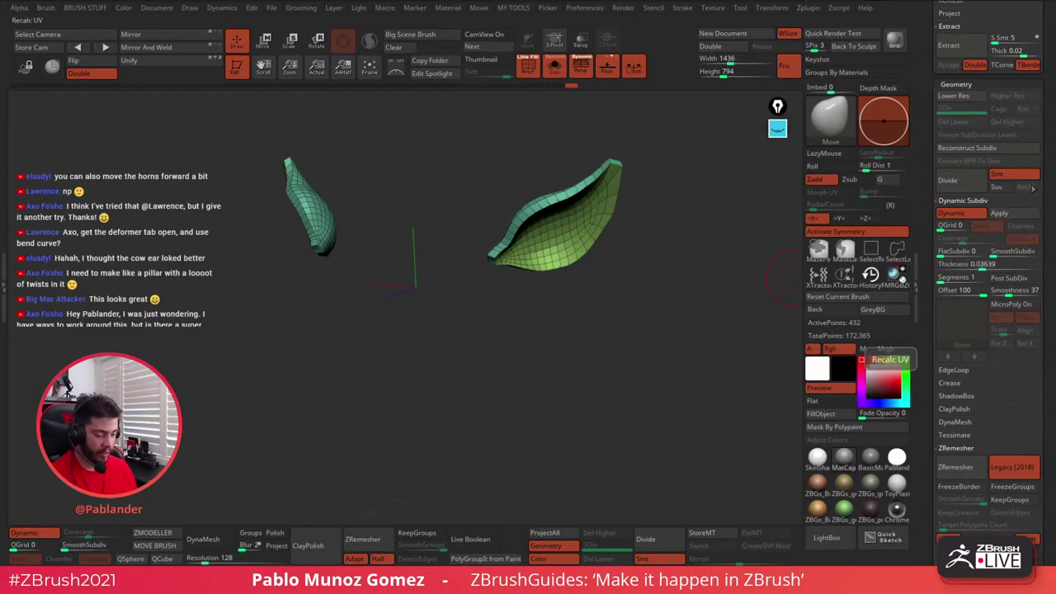
{"action": "left_click", "coordinate": [1015, 215]}
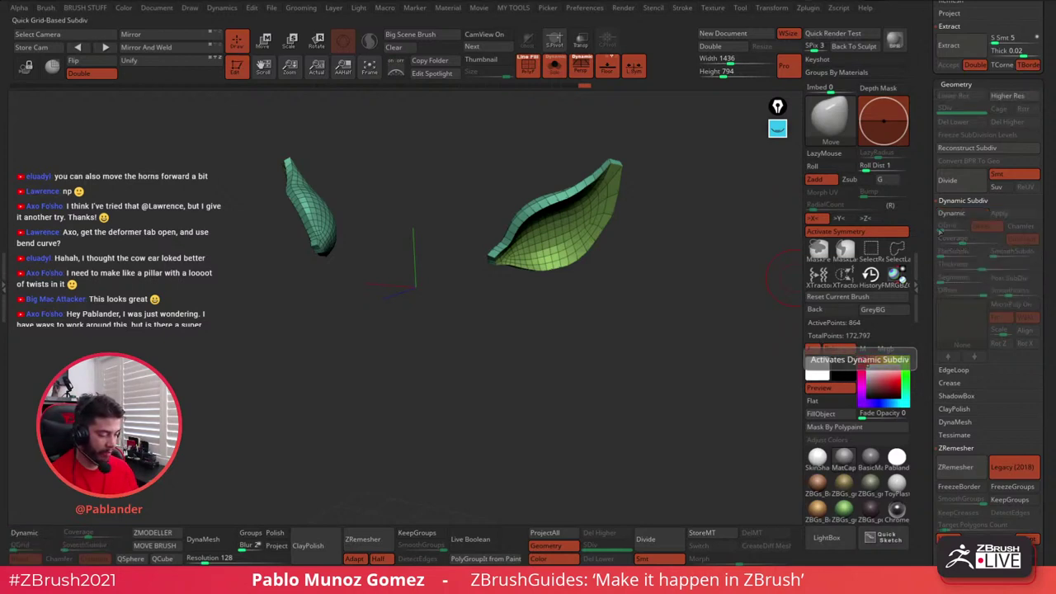
- Try smoothing the ears' thickened mesh near the tip, and undo the smoothing
{"action": "mouse_move", "coordinate": [609, 172]}
{"action": "left_mouse_down", "text": "shift"}
{"action": "mouse_move", "coordinate": [533, 219]}
{"action": "mouse_move", "coordinate": [559, 204]}
{"action": "mouse_move", "coordinate": [596, 239]}
{"action": "mouse_move", "coordinate": [602, 206]}
{"action": "left_mouse_up", "text": "shift"}
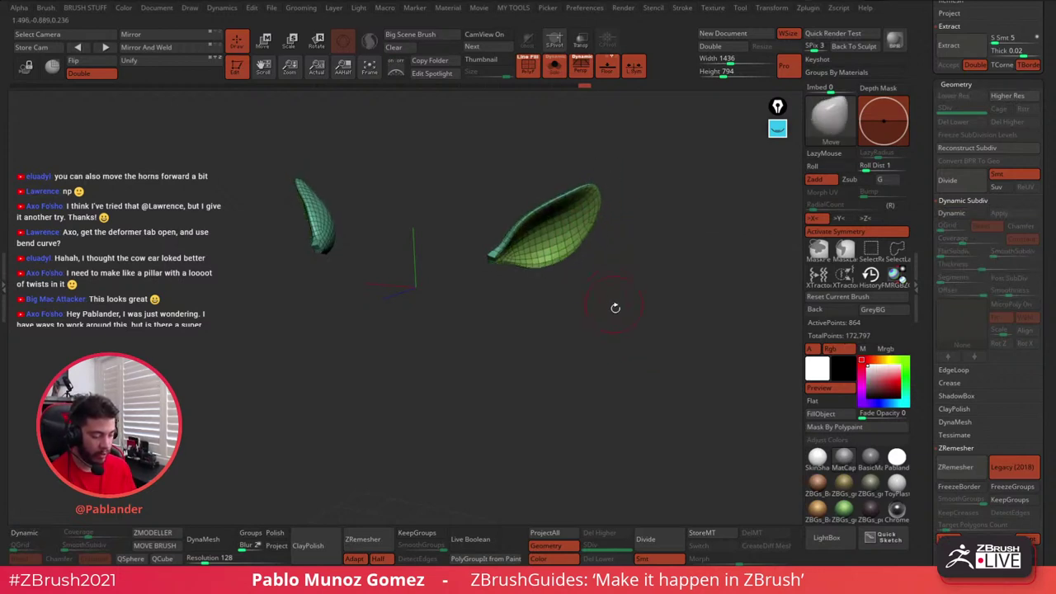
{"action": "key", "text": "ctrl+z"}
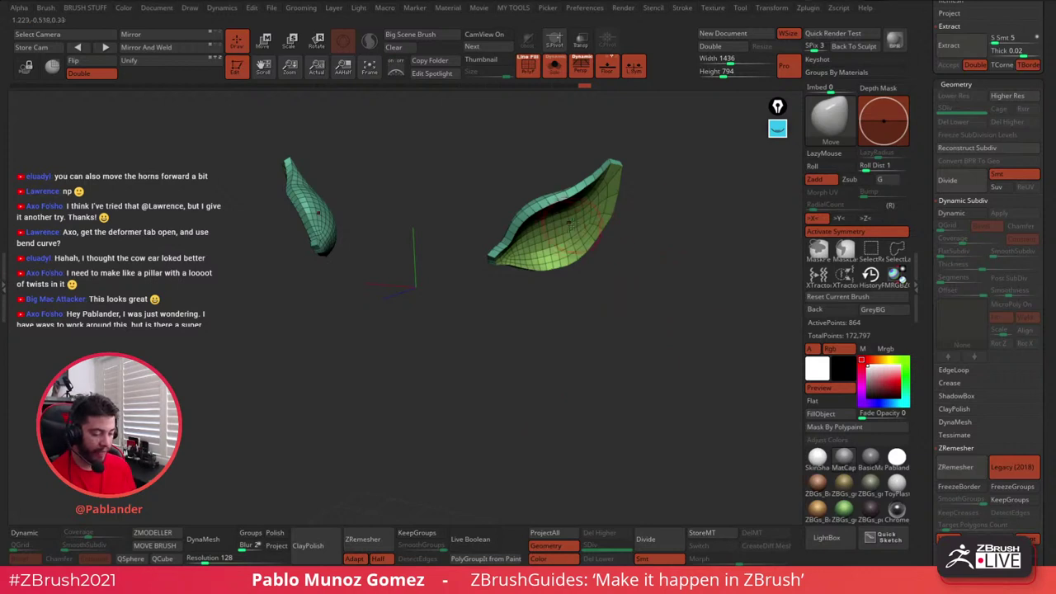
- Turn Dynamic Subdiv back on for the ears with Thickness 0 and SmoothSubdiv 2, and show the whole character without wireframe
{"action": "left_click", "coordinate": [964, 214]}
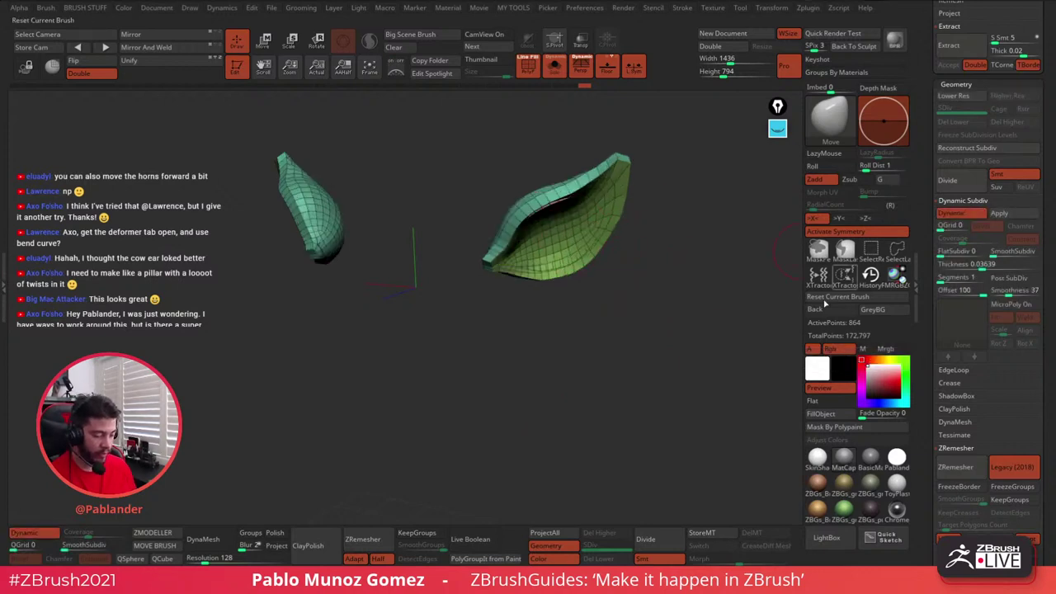
{"action": "mouse_move", "coordinate": [992, 259]}
{"action": "left_mouse_down"}
{"action": "mouse_move", "coordinate": [939, 264]}
{"action": "mouse_move", "coordinate": [1005, 252]}
{"action": "left_mouse_up"}
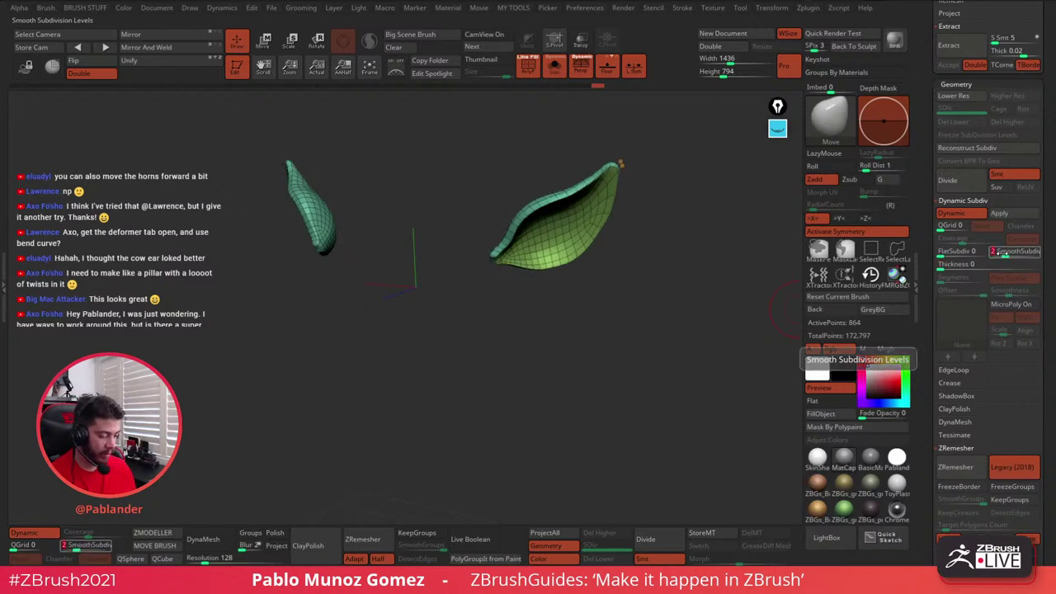
{"action": "left_click", "coordinate": [558, 71]}
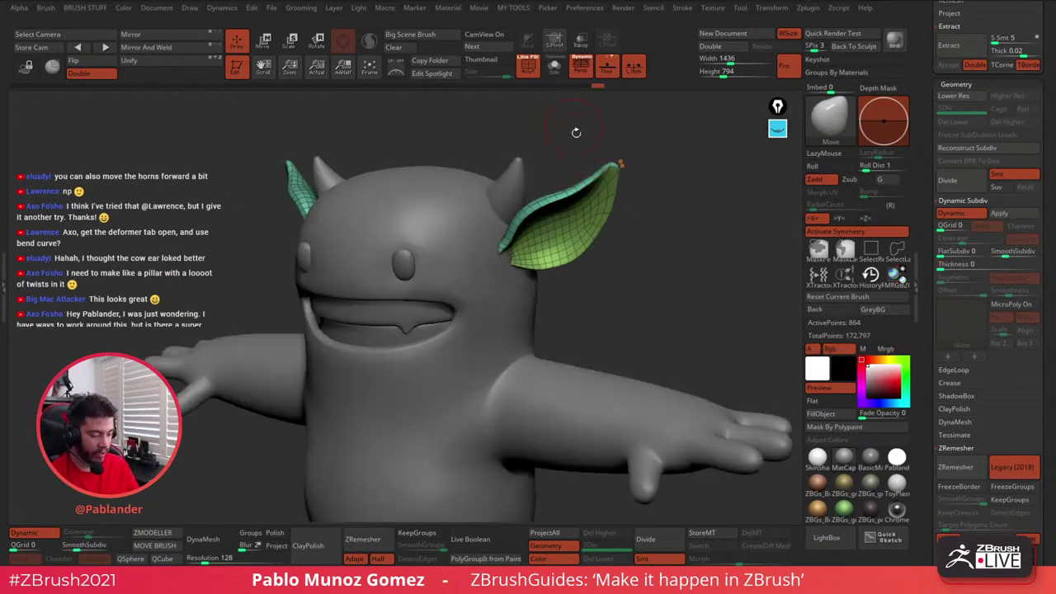
{"action": "left_click_drag", "start_coordinate": [670, 237], "coordinate": [672, 243]}
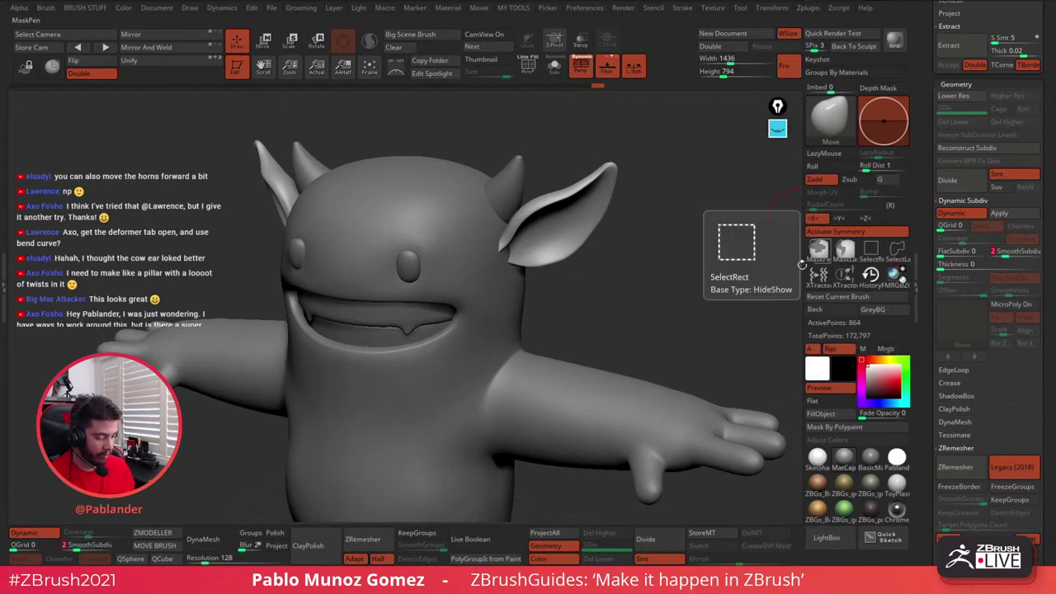
{"action": "left_click_drag", "start_coordinate": [701, 233], "coordinate": [641, 228]}
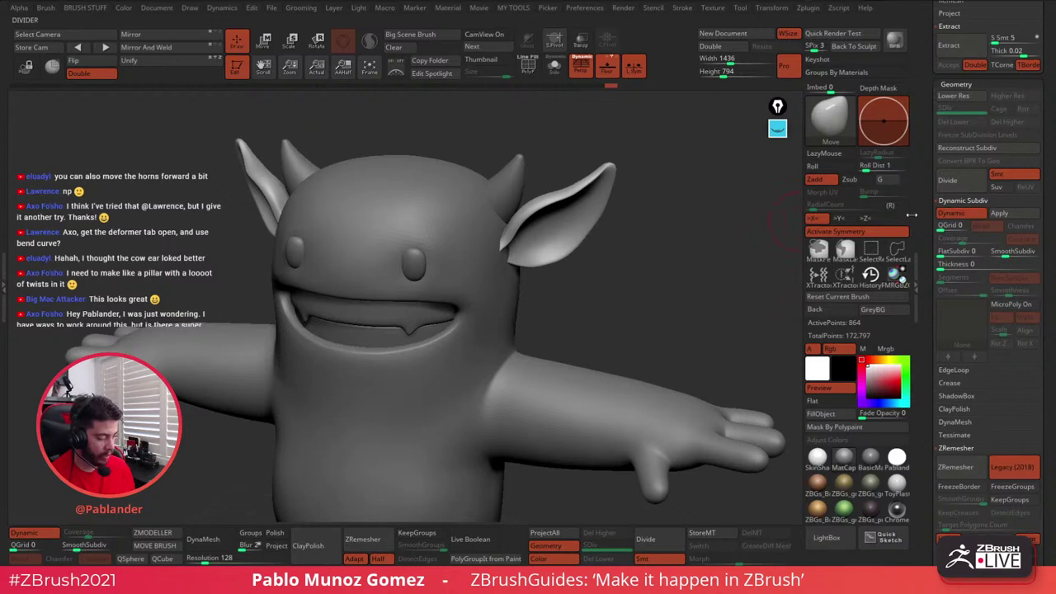
- Turn off Dynamic Subdiv and smooth the ears' base mesh from the tip along the rim and inner surface
{"action": "left_click", "coordinate": [945, 213]}
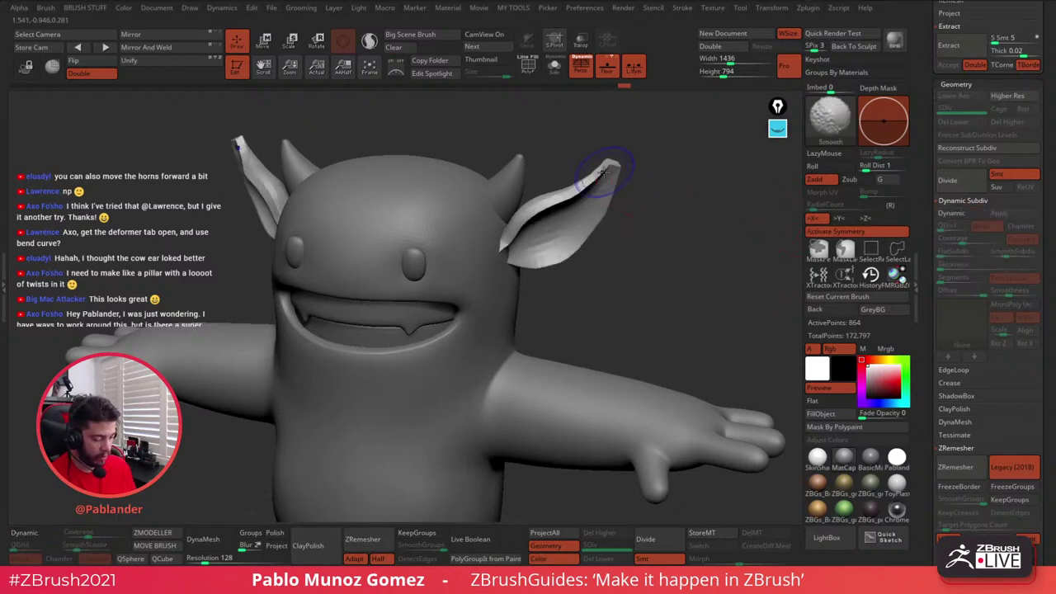
{"action": "left_click_drag", "start_coordinate": [615, 174], "coordinate": [514, 234], "text": "shift"}
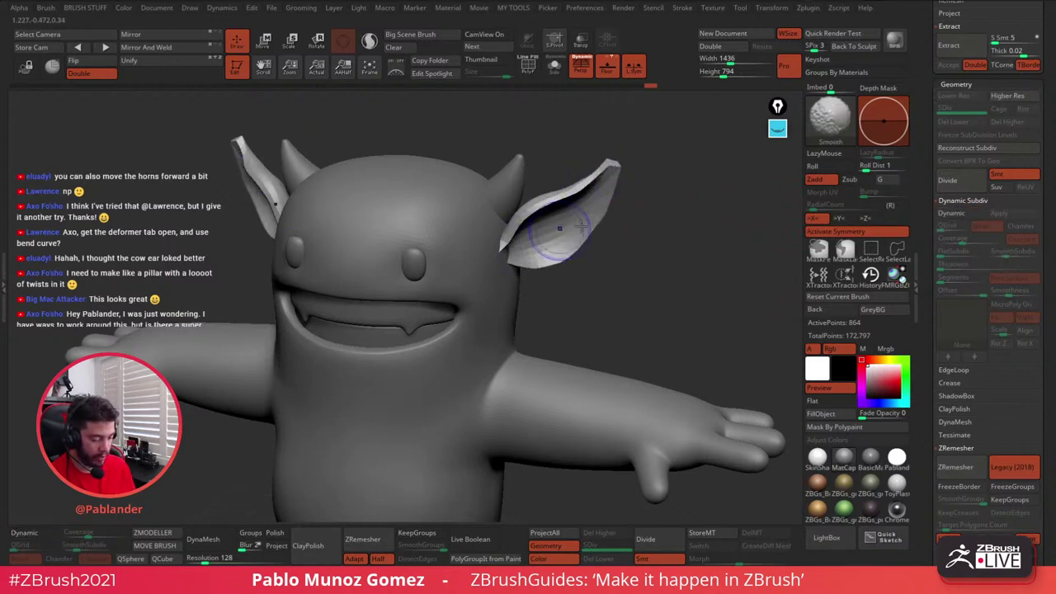
{"action": "mouse_move", "coordinate": [683, 220]}
{"action": "left_mouse_down"}
{"action": "mouse_move", "coordinate": [672, 175]}
{"action": "mouse_move", "coordinate": [675, 200]}
{"action": "left_mouse_up"}
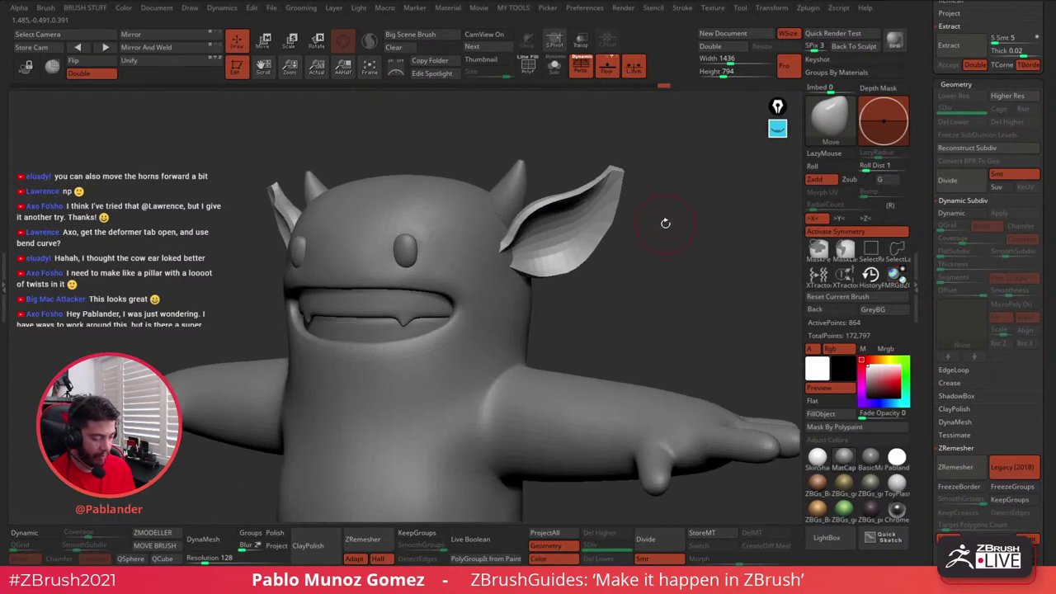
- Isolate the ears in wireframe and bevel their rim edge loop with ZModeler's Bevel edge action
{"action": "left_click", "coordinate": [554, 66]}
{"action": "left_click", "coordinate": [528, 67]}
{"action": "left_click_drag", "start_coordinate": [652, 132], "coordinate": [636, 252]}
{"action": "left_click", "coordinate": [153, 532]}
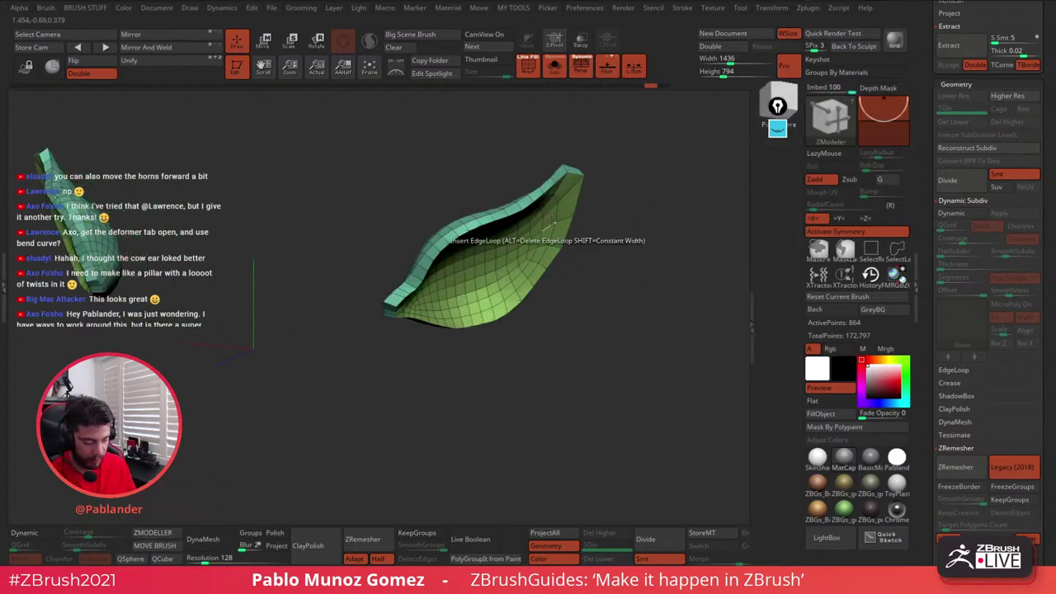
{"action": "key", "text": "space"}
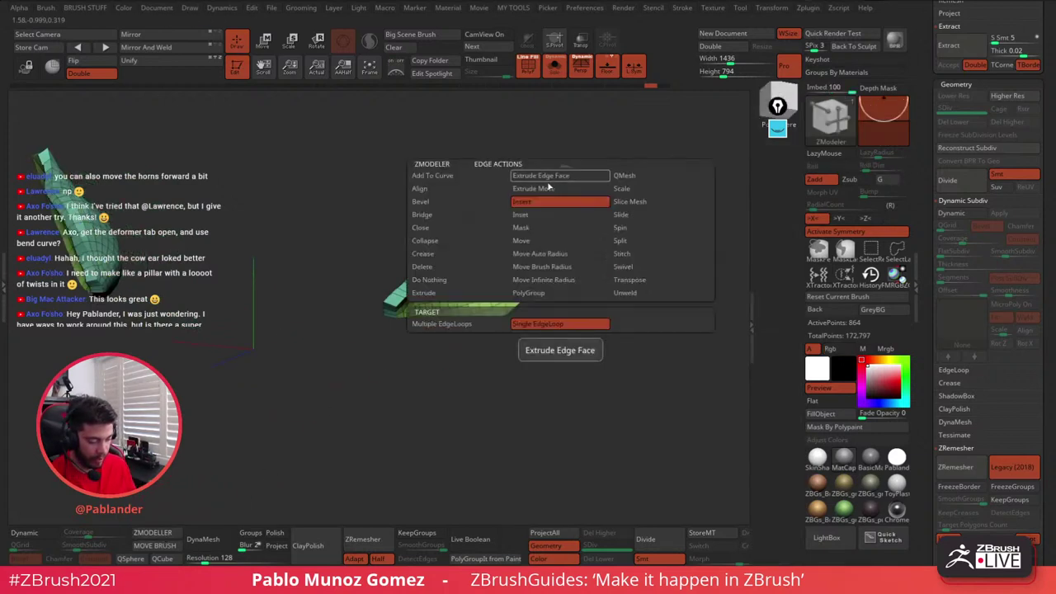
{"action": "left_click", "coordinate": [457, 203]}
{"action": "left_click_drag", "start_coordinate": [625, 171], "coordinate": [609, 154]}
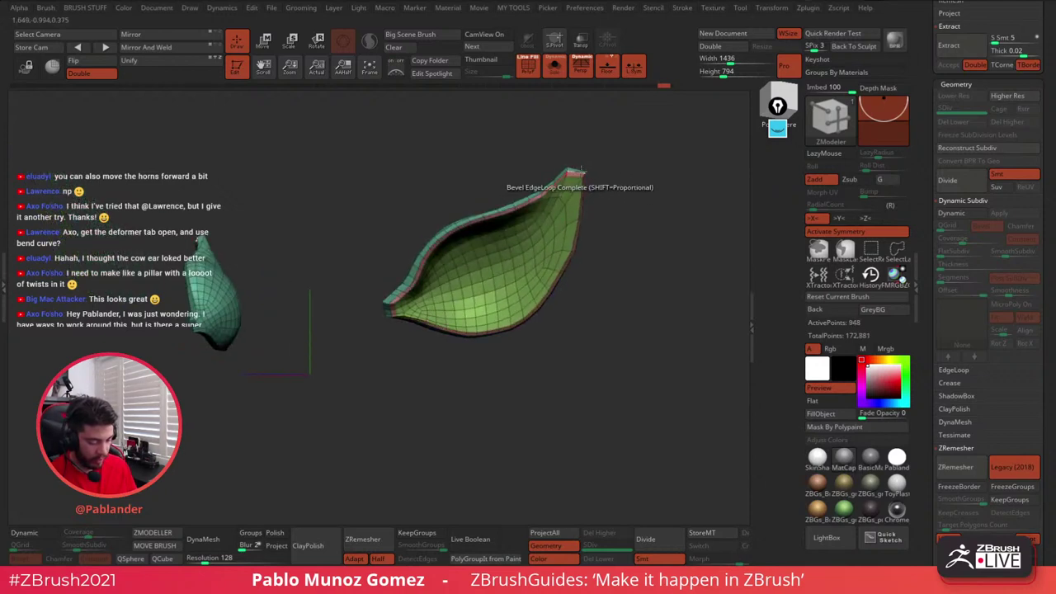
- Show the whole character without wireframe and turn Dynamic Subdiv back on for the beveled ears
{"action": "mouse_move", "coordinate": [647, 188]}
{"action": "left_mouse_down"}
{"action": "mouse_move", "coordinate": [624, 195]}
{"action": "mouse_move", "coordinate": [641, 212]}
{"action": "mouse_move", "coordinate": [629, 185]}
{"action": "left_mouse_up"}
{"action": "left_click", "coordinate": [533, 71]}
{"action": "left_click", "coordinate": [554, 70]}
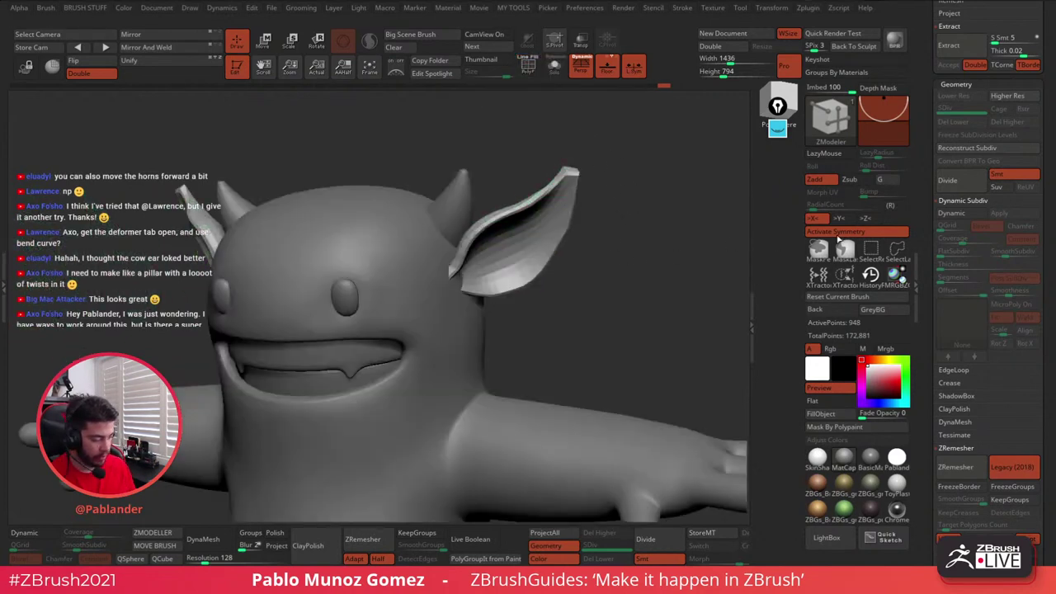
{"action": "left_click", "coordinate": [956, 214]}
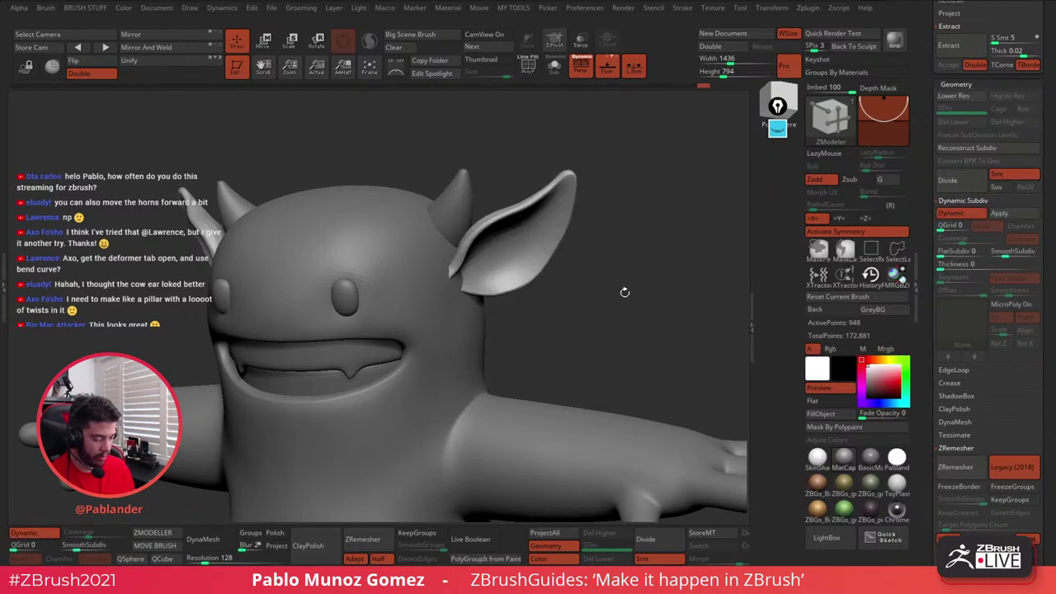
{"action": "mouse_move", "coordinate": [625, 314]}
{"action": "left_mouse_down", "text": "alt"}
{"action": "mouse_move", "coordinate": [608, 273]}
{"action": "mouse_move", "coordinate": [627, 259]}
{"action": "left_mouse_up", "text": "alt"}
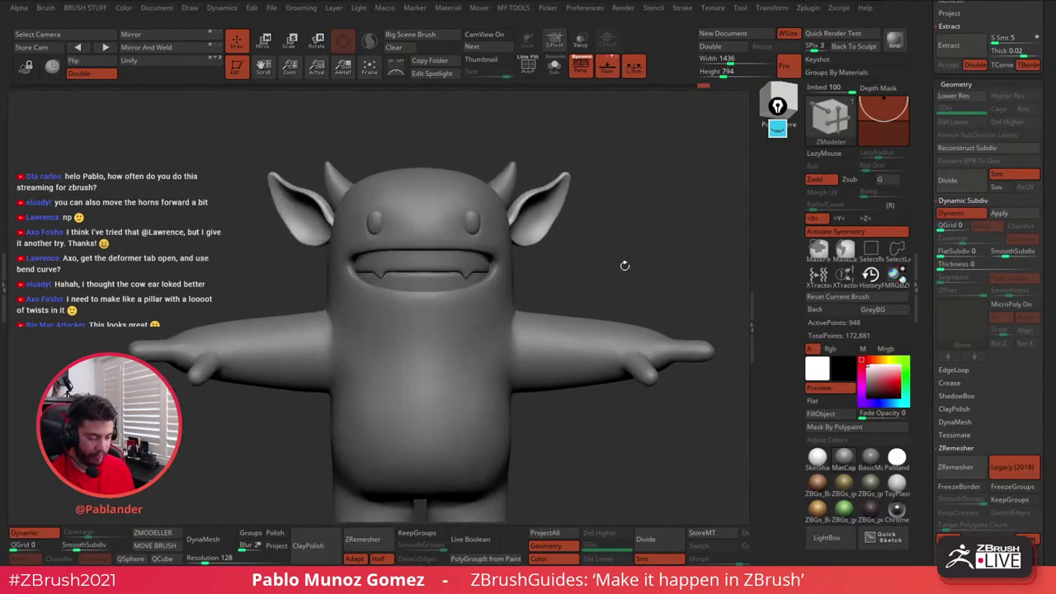
- Reshape the ears symmetrically with the Move brush, adjusting the tips and lower edges and checking them from the front and side
{"action": "key", "text": "space"}
{"action": "left_click", "coordinate": [609, 304]}
{"action": "key", "text": "space"}
{"action": "left_click_drag", "start_coordinate": [680, 198], "coordinate": [731, 202]}
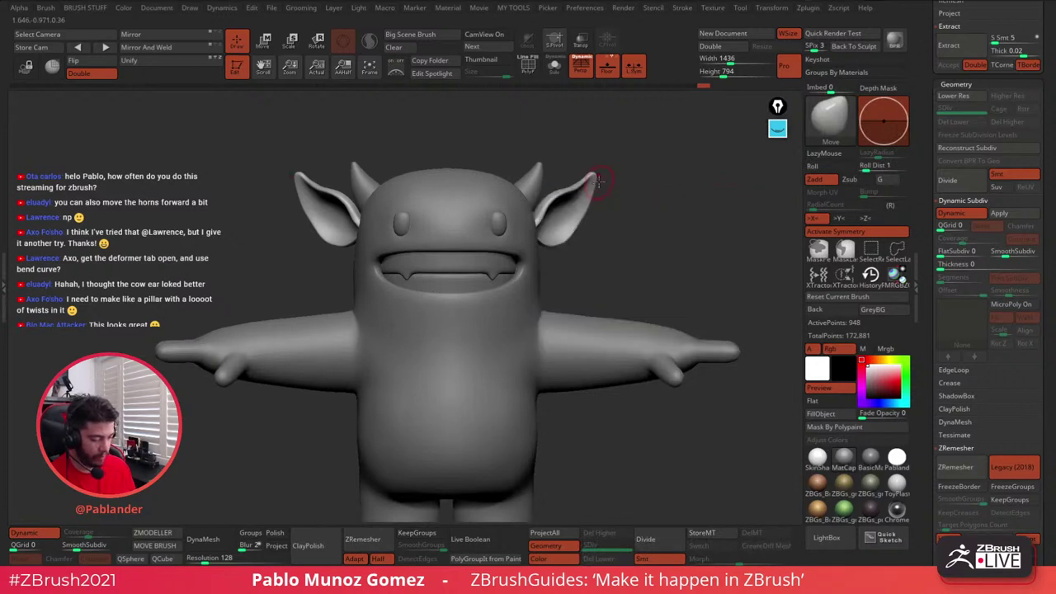
{"action": "mouse_move", "coordinate": [599, 177]}
{"action": "left_mouse_down"}
{"action": "mouse_move", "coordinate": [582, 220]}
{"action": "mouse_move", "coordinate": [549, 247]}
{"action": "left_mouse_up"}
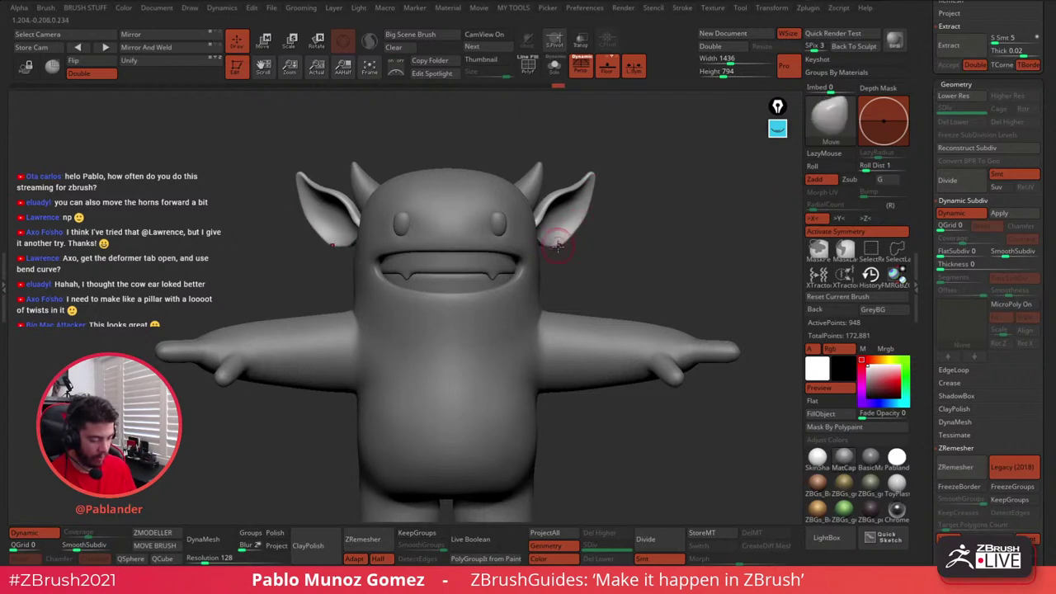
{"action": "left_click_drag", "start_coordinate": [641, 239], "coordinate": [525, 231]}
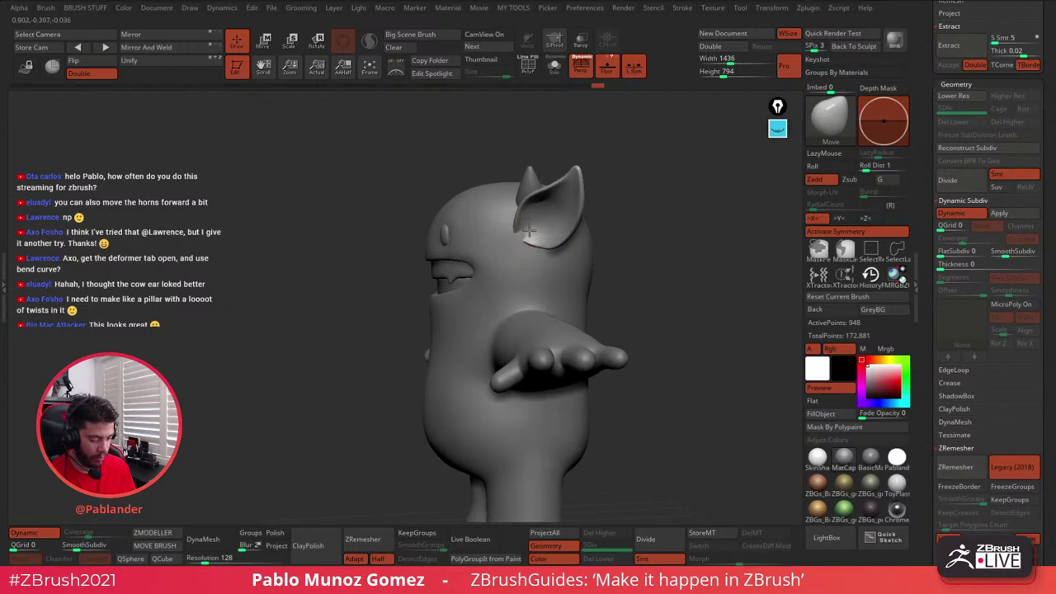
{"action": "left_click_drag", "start_coordinate": [604, 213], "coordinate": [685, 221]}
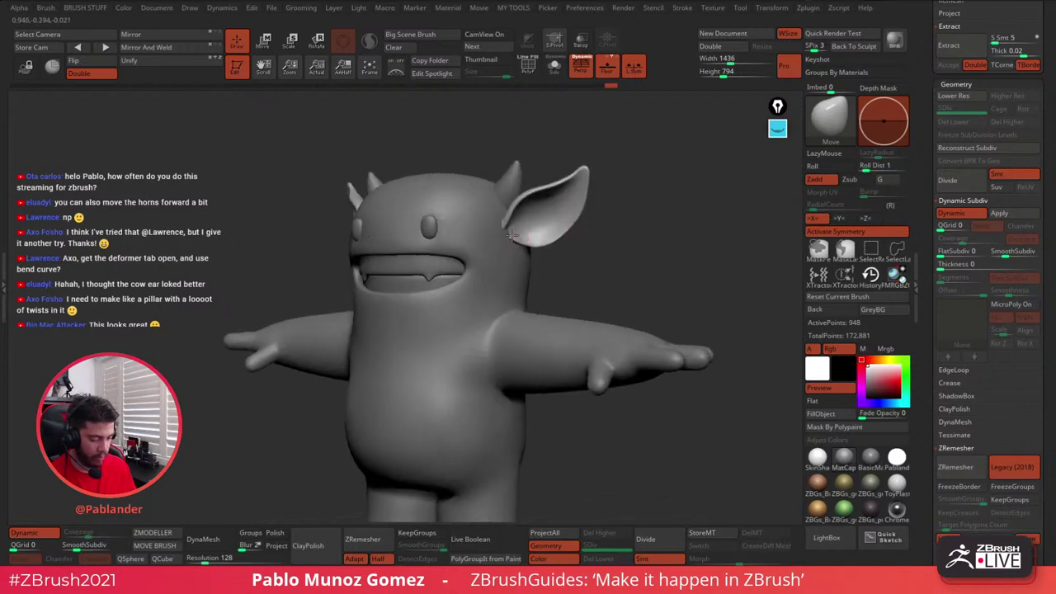
{"action": "left_click_drag", "start_coordinate": [601, 231], "coordinate": [618, 208], "text": "shift"}
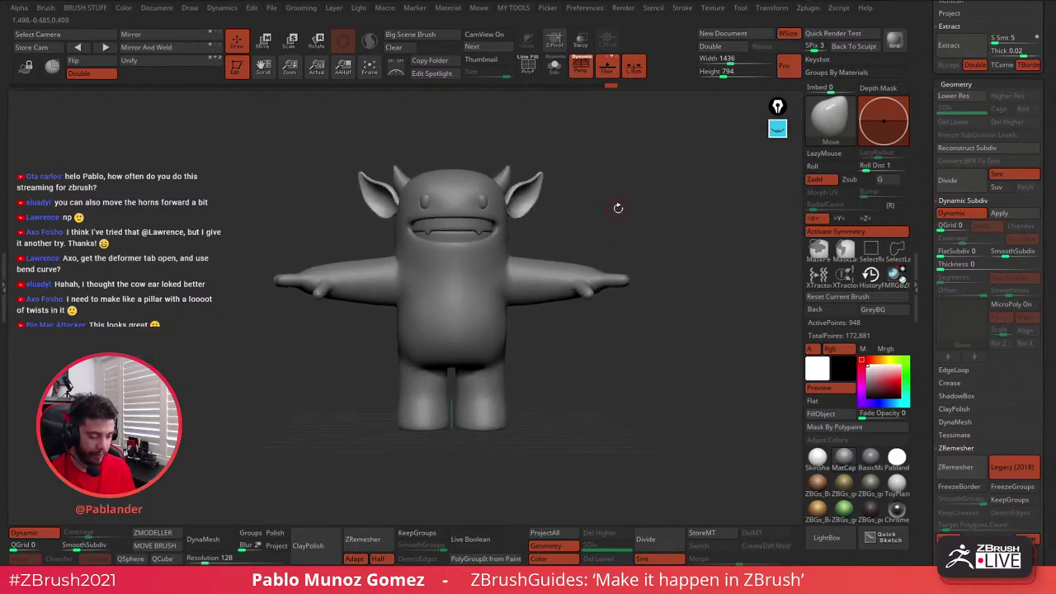
- Refine the ears' outline and lower edges with the Move brush, judging the proportions on the full character from the front
{"action": "mouse_move", "coordinate": [585, 177]}
{"action": "left_mouse_down", "text": "alt"}
{"action": "mouse_move", "coordinate": [593, 201]}
{"action": "mouse_move", "coordinate": [540, 191]}
{"action": "left_mouse_up", "text": "alt"}
{"action": "right_click", "coordinate": [594, 200]}
{"action": "left_click_drag", "start_coordinate": [543, 240], "coordinate": [537, 246]}
{"action": "left_click_drag", "start_coordinate": [608, 248], "coordinate": [618, 196]}
{"action": "left_click_drag", "start_coordinate": [641, 264], "coordinate": [670, 283], "text": "shift"}
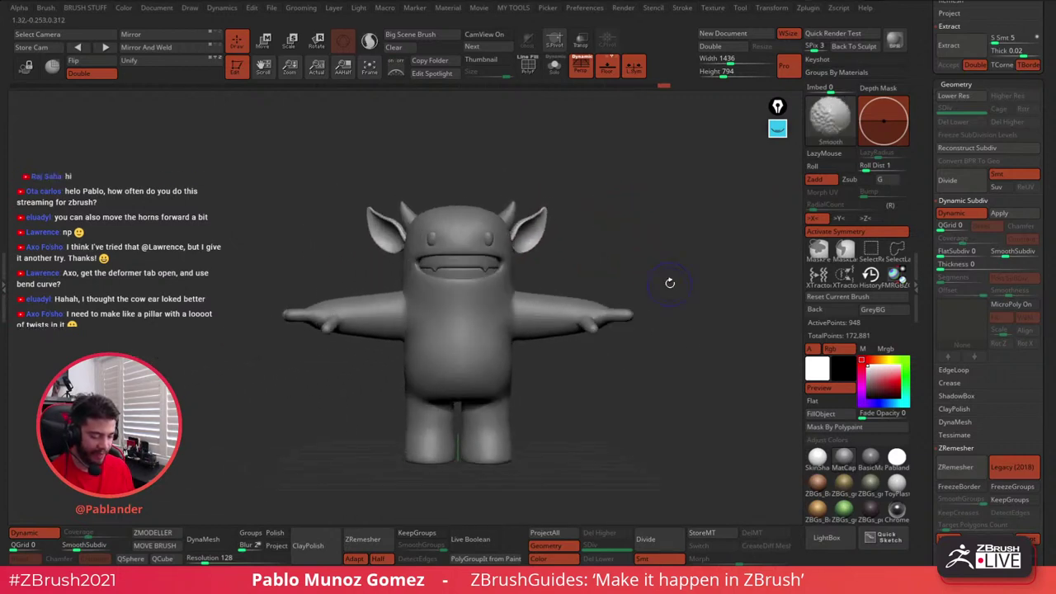
{"action": "left_click_drag", "start_coordinate": [644, 340], "coordinate": [671, 290], "text": "alt"}
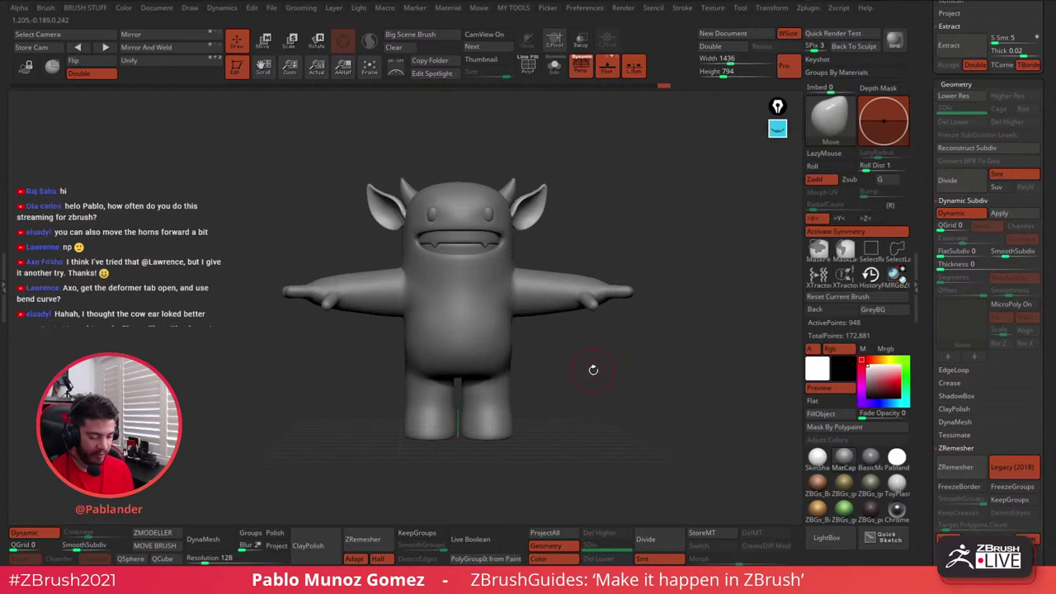
{"action": "left_click_drag", "start_coordinate": [621, 364], "coordinate": [599, 374]}
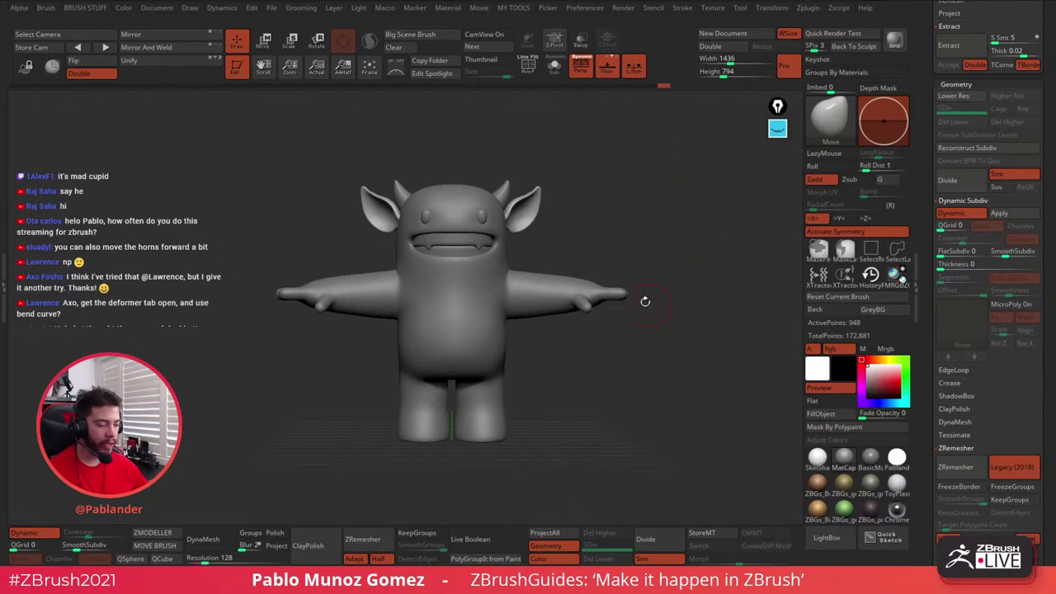
- Look over the ZBrush Compositor plugin's window and close it, then bring up the ZWrap plugin's options
{"action": "left_click", "coordinate": [815, 14]}
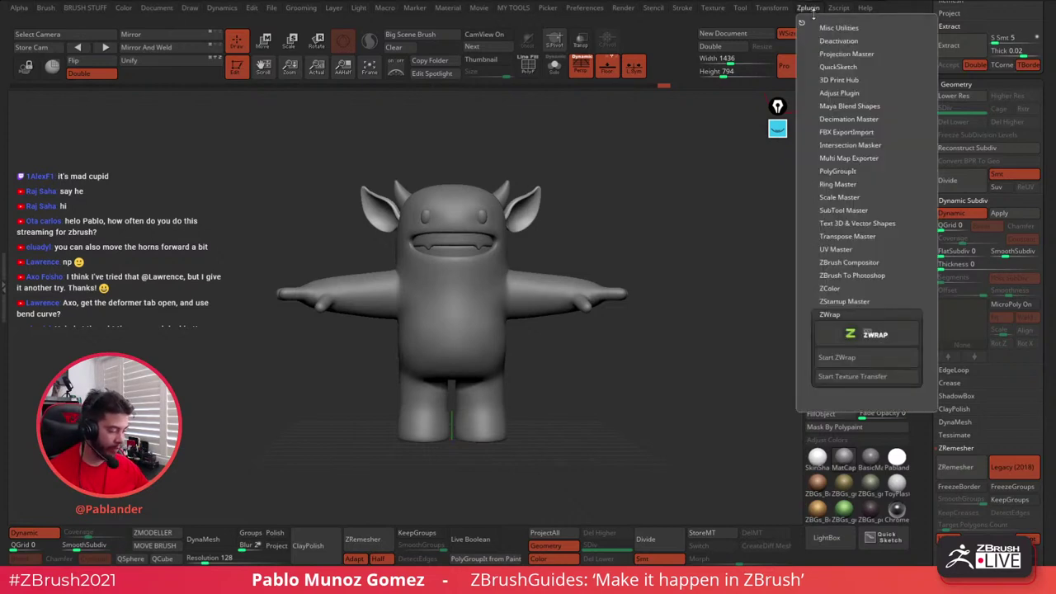
{"action": "left_click", "coordinate": [854, 263]}
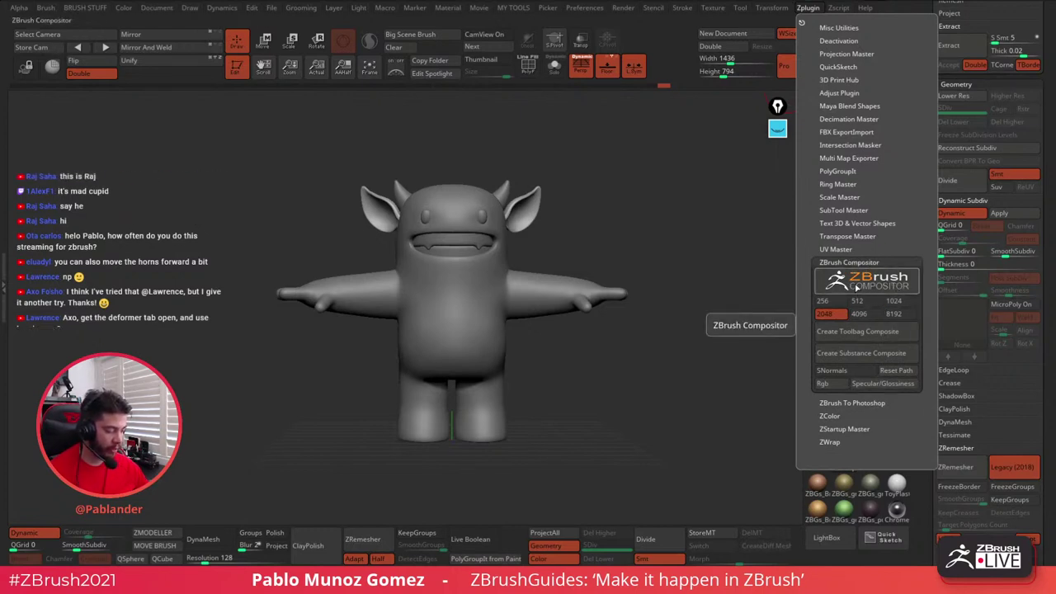
{"action": "left_click", "coordinate": [883, 284]}
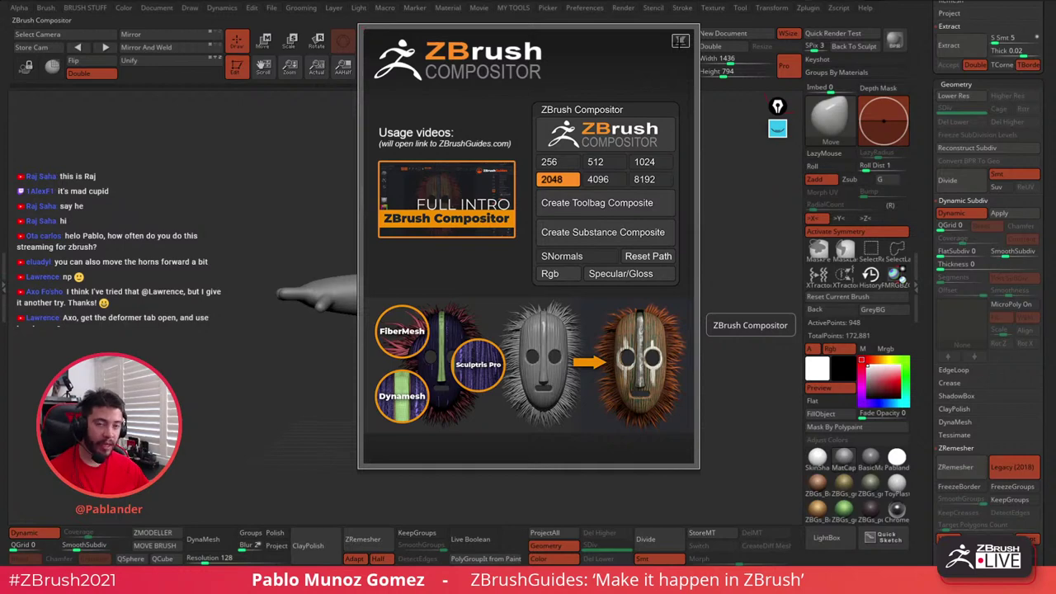
{"action": "left_click", "coordinate": [681, 41]}
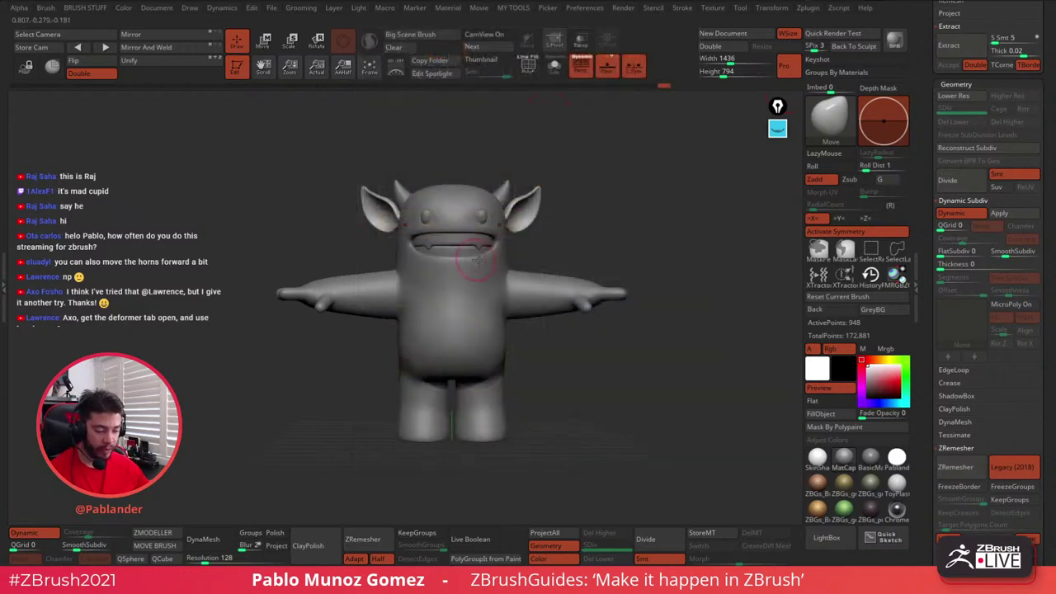
{"action": "left_click", "coordinate": [808, 8]}
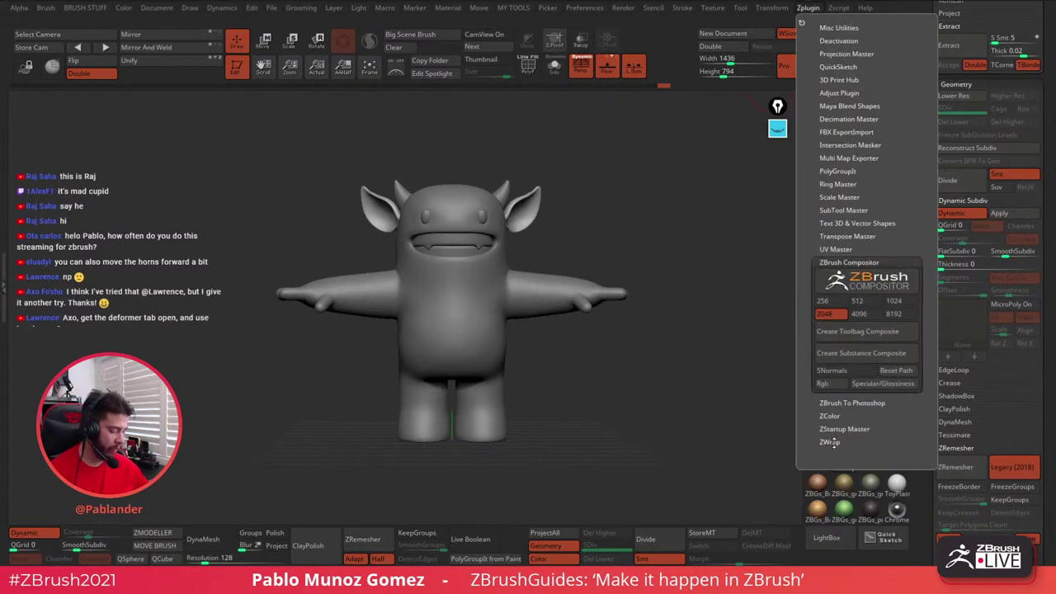
{"action": "left_click", "coordinate": [808, 7]}
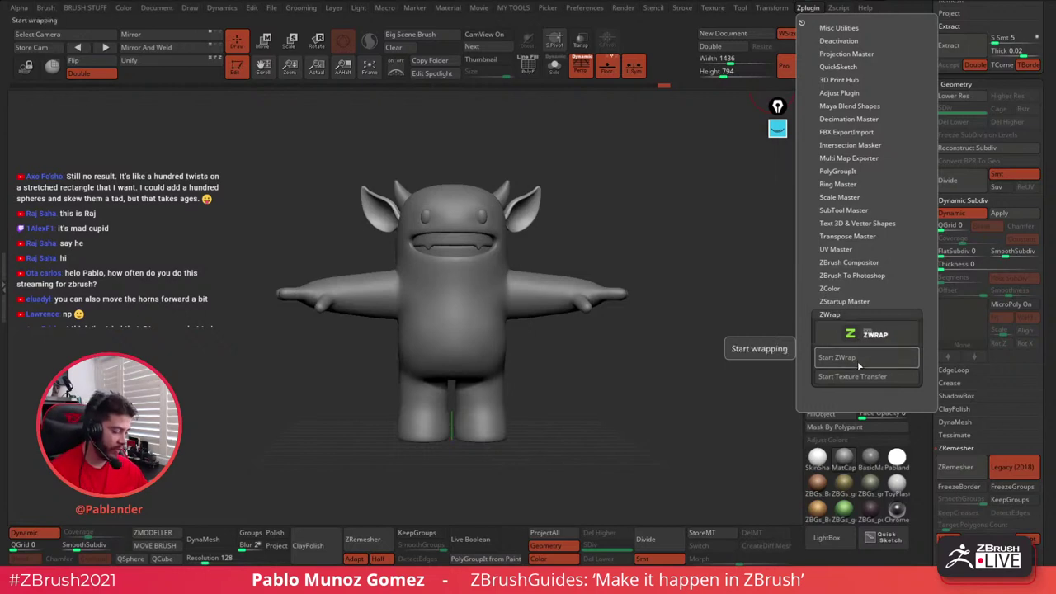
- Leave the ZWrap options and switch the active tool to a Cylinder3D primitive displayed with its wireframe
{"action": "left_click", "coordinate": [860, 312]}
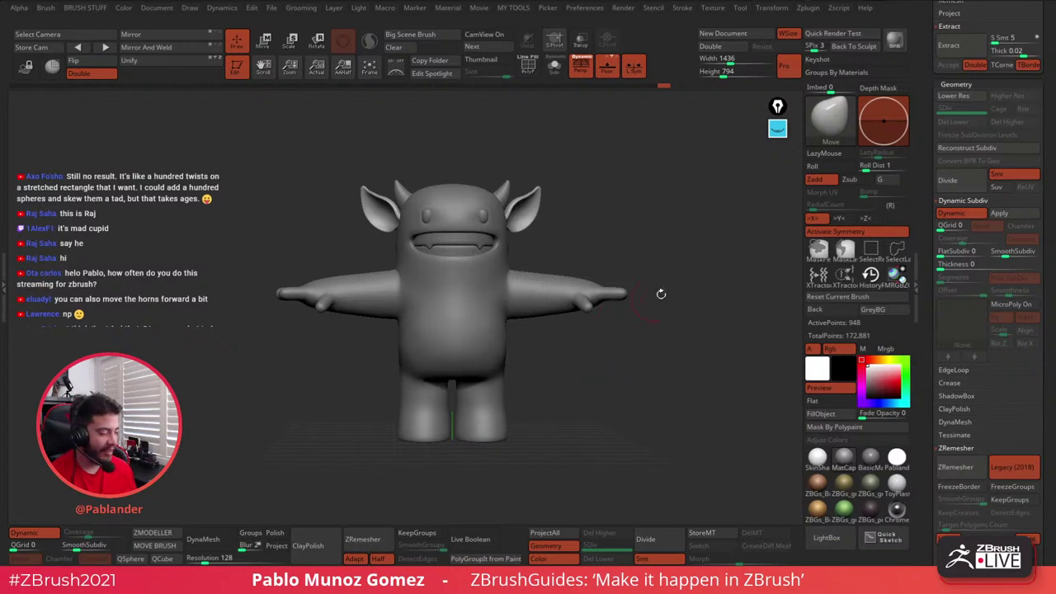
{"action": "left_click_drag", "start_coordinate": [924, 95], "coordinate": [923, 346]}
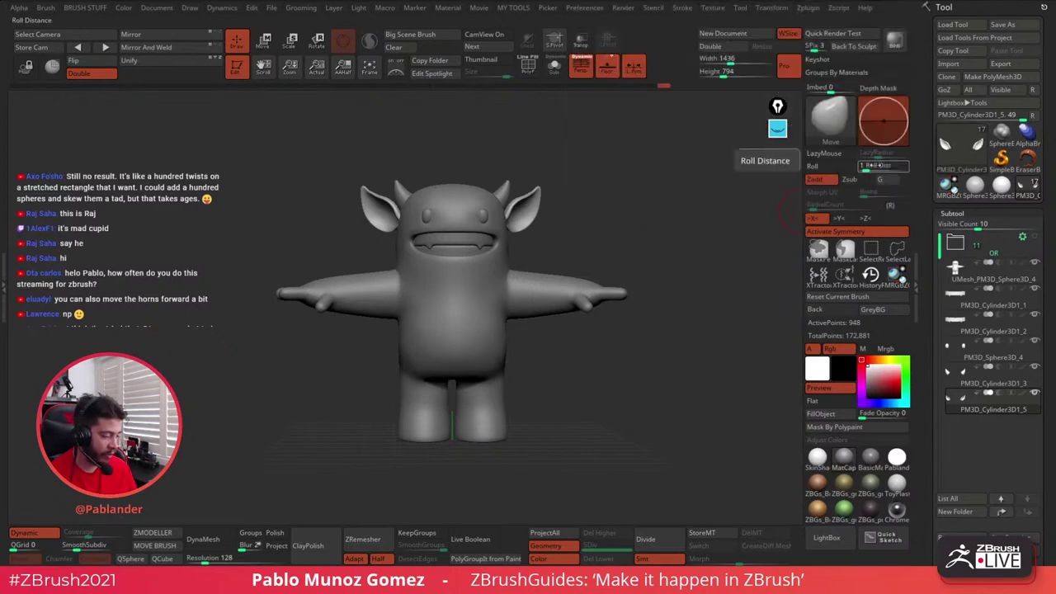
{"action": "left_click", "coordinate": [967, 143]}
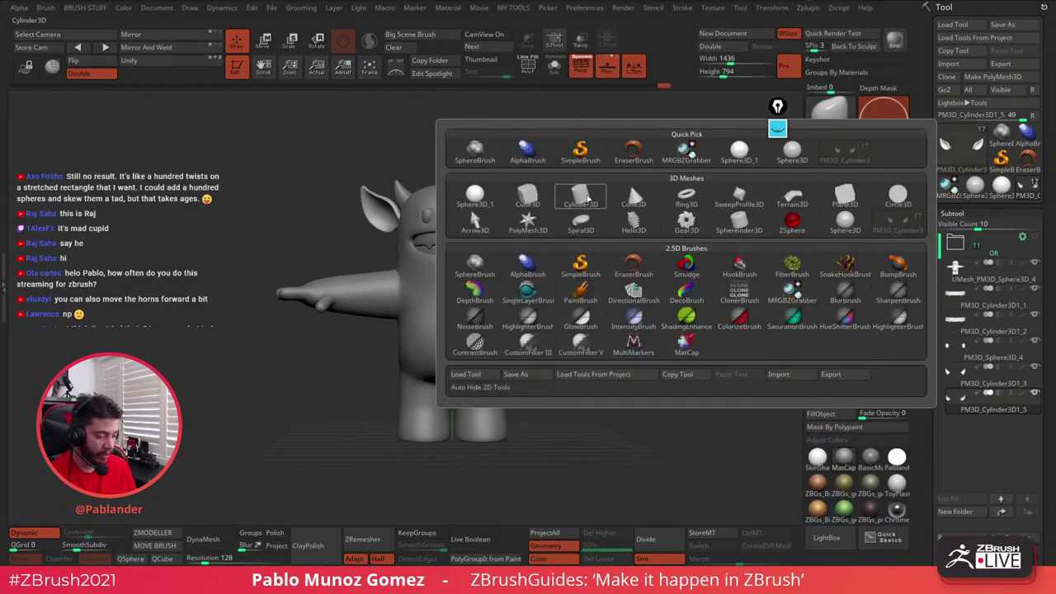
{"action": "left_click", "coordinate": [581, 196]}
{"action": "left_click", "coordinate": [533, 73]}
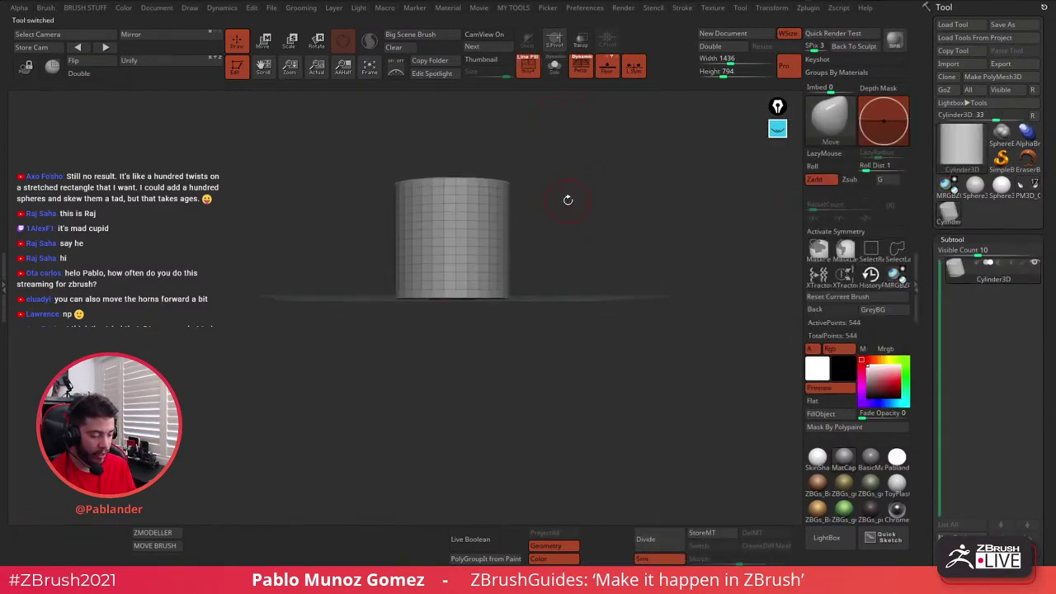
{"action": "left_click_drag", "start_coordinate": [566, 200], "coordinate": [511, 234]}
- Initialize the cylinder primitive with HDivide 71 and VDivide 49 for a denser grid of polygons
{"action": "scroll", "coordinate": [981, 221], "scroll_direction": "down", "scroll_amount": 15}
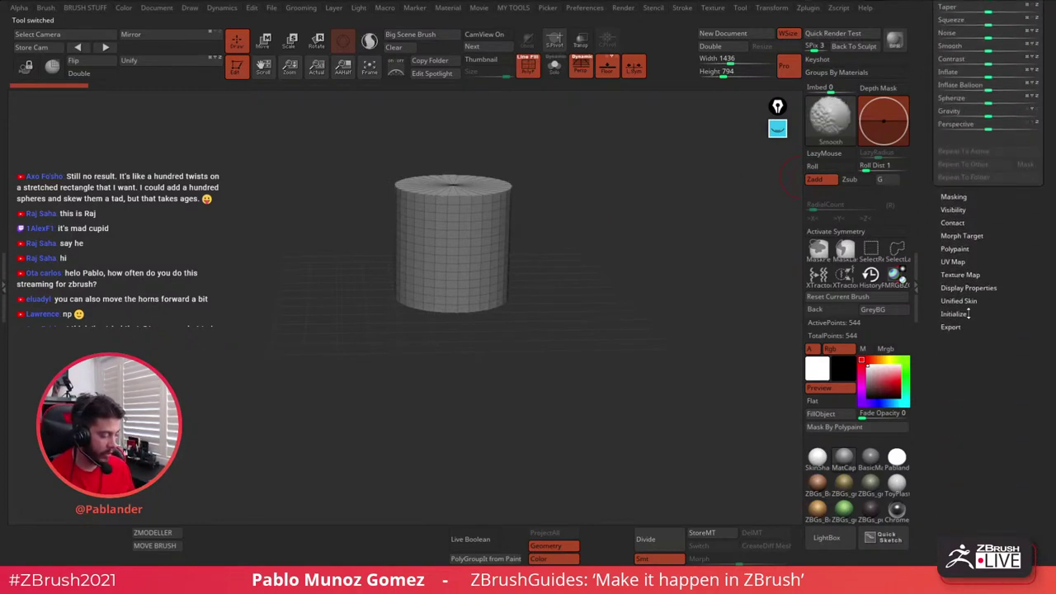
{"action": "left_click", "coordinate": [955, 314]}
{"action": "scroll", "coordinate": [977, 306], "scroll_direction": "down", "scroll_amount": 2}
{"action": "left_click_drag", "start_coordinate": [957, 280], "coordinate": [951, 280]}
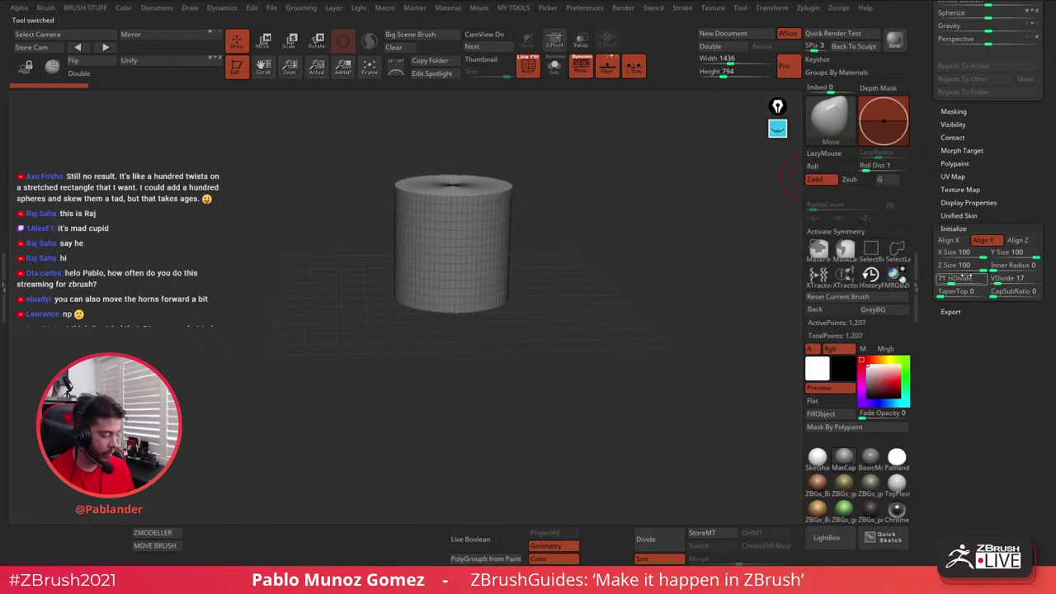
{"action": "left_click_drag", "start_coordinate": [1017, 280], "coordinate": [998, 279]}
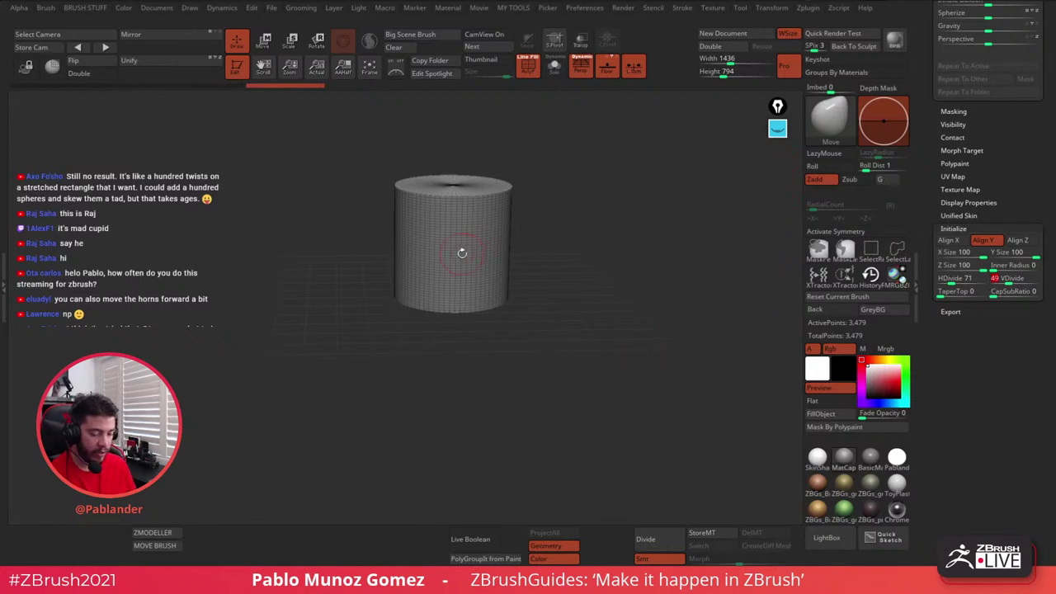
{"action": "mouse_move", "coordinate": [566, 270]}
{"action": "left_mouse_down"}
{"action": "mouse_move", "coordinate": [563, 238]}
{"action": "mouse_move", "coordinate": [577, 279]}
{"action": "left_mouse_up"}
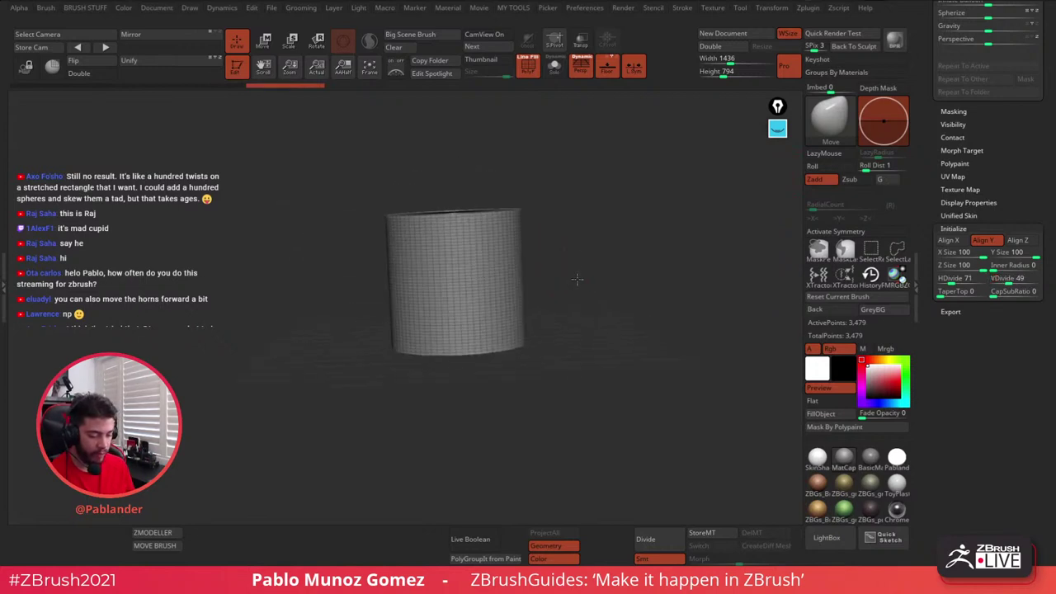
- Convert the dense cylinder primitive into an editable PolyMesh3D
{"action": "left_click_drag", "start_coordinate": [965, 154], "coordinate": [965, 495]}
{"action": "left_click_drag", "start_coordinate": [940, 120], "coordinate": [949, 174]}
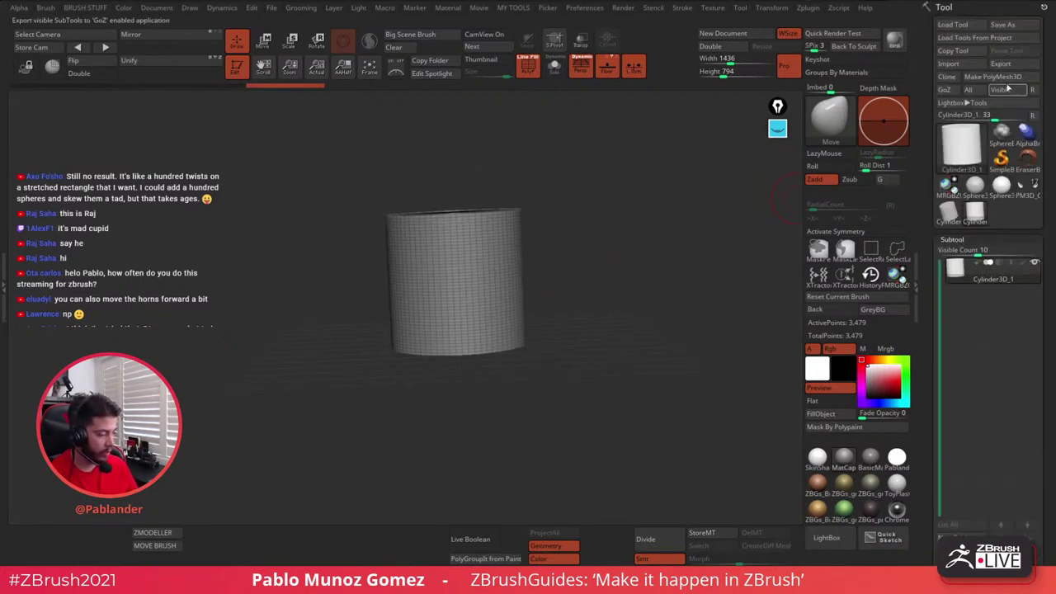
{"action": "left_click", "coordinate": [1021, 79]}
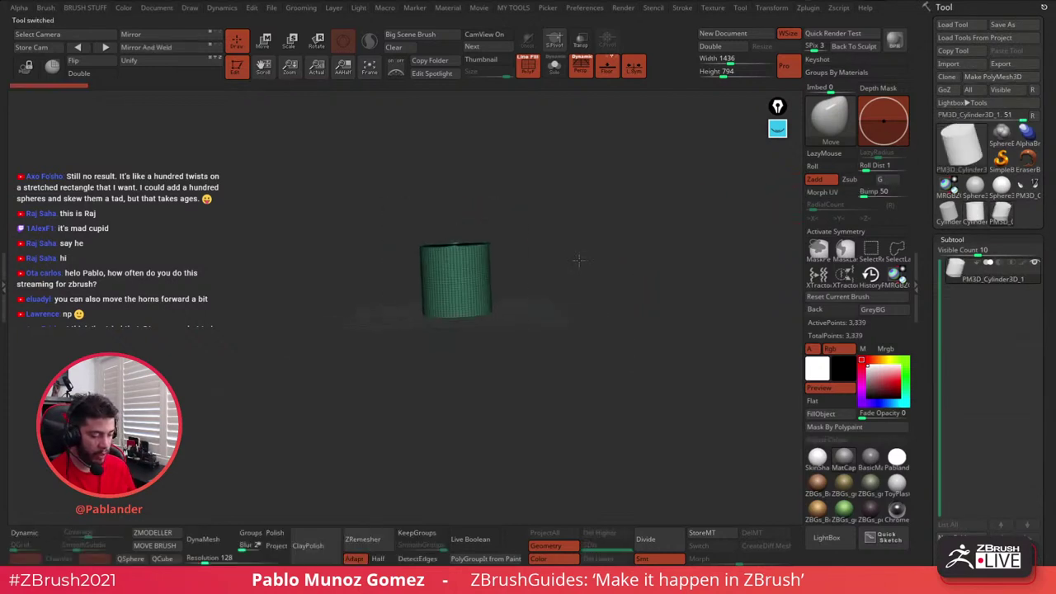
- Scale the cylinder along its Y axis with the gizmo, forming a tall, narrow column
{"action": "key", "text": "w"}
{"action": "left_click_drag", "start_coordinate": [451, 213], "coordinate": [468, 159]}
{"action": "left_click_drag", "start_coordinate": [457, 245], "coordinate": [459, 239]}
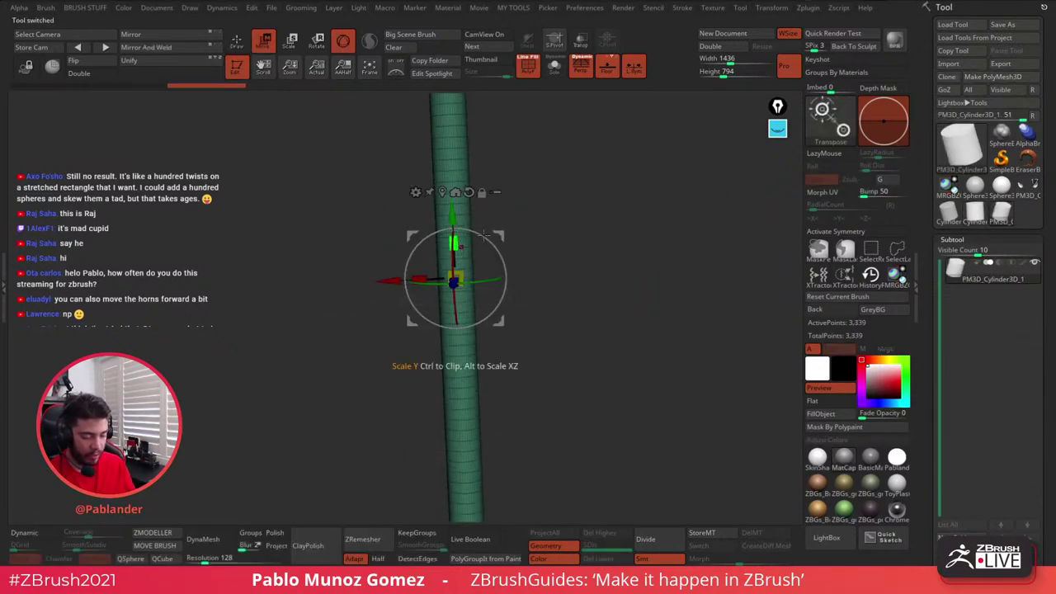
{"action": "right_click_drag", "start_coordinate": [513, 227], "coordinate": [536, 202], "text": "ctrl"}
{"action": "left_click_drag", "start_coordinate": [454, 245], "coordinate": [455, 275]}
{"action": "mouse_move", "coordinate": [536, 230]}
{"action": "right_mouse_down"}
{"action": "mouse_move", "coordinate": [545, 248]}
{"action": "mouse_move", "coordinate": [544, 213]}
{"action": "mouse_move", "coordinate": [539, 223]}
{"action": "right_mouse_up"}
- Apply a Twist deformer to the column, twisting it from both ends, and return to Draw mode
{"action": "left_click", "coordinate": [416, 192]}
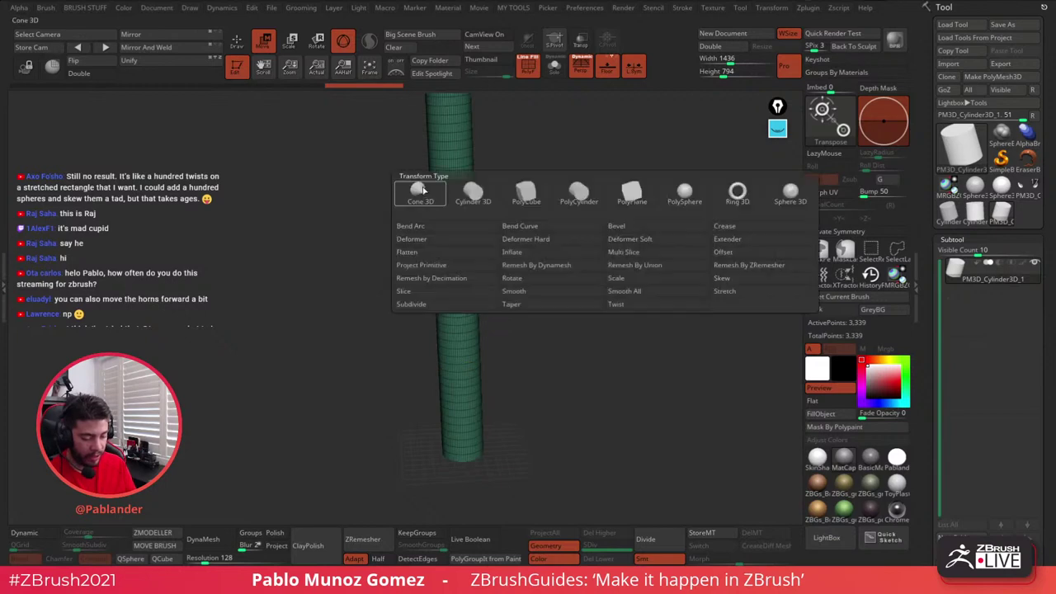
{"action": "left_click", "coordinate": [659, 306]}
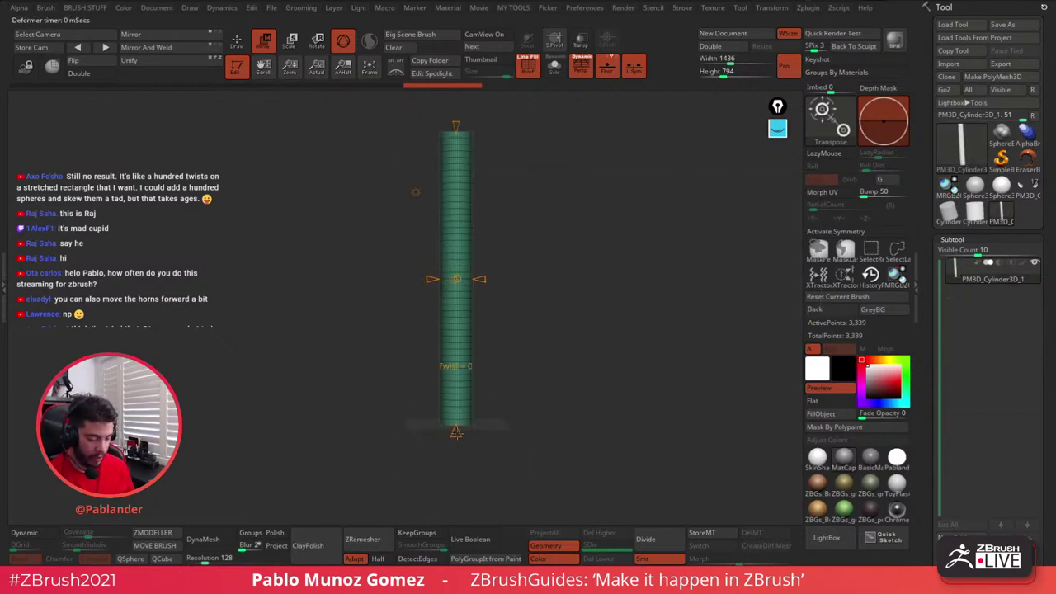
{"action": "left_click_drag", "start_coordinate": [456, 432], "coordinate": [456, 468]}
{"action": "left_click_drag", "start_coordinate": [504, 314], "coordinate": [519, 425], "text": "alt"}
{"action": "left_click_drag", "start_coordinate": [518, 214], "coordinate": [512, 410], "text": "alt"}
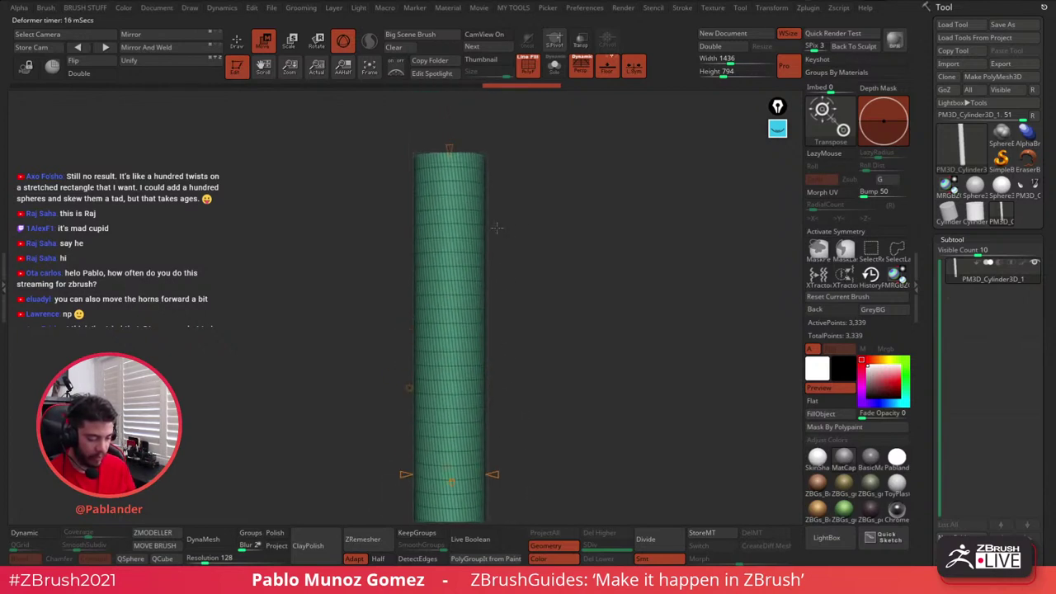
{"action": "left_click_drag", "start_coordinate": [448, 146], "coordinate": [452, 227]}
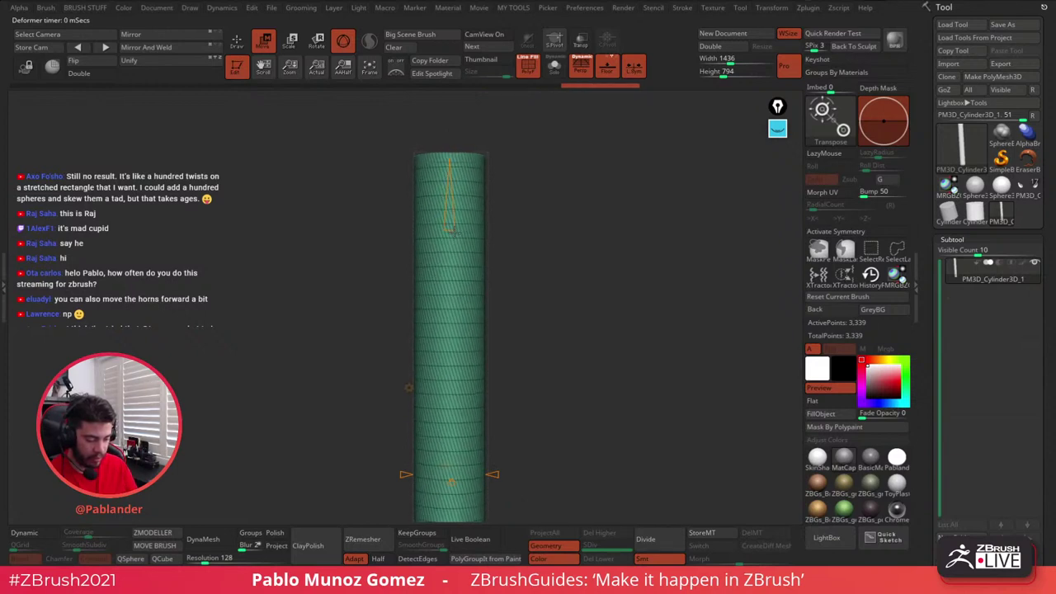
{"action": "left_click", "coordinate": [239, 42]}
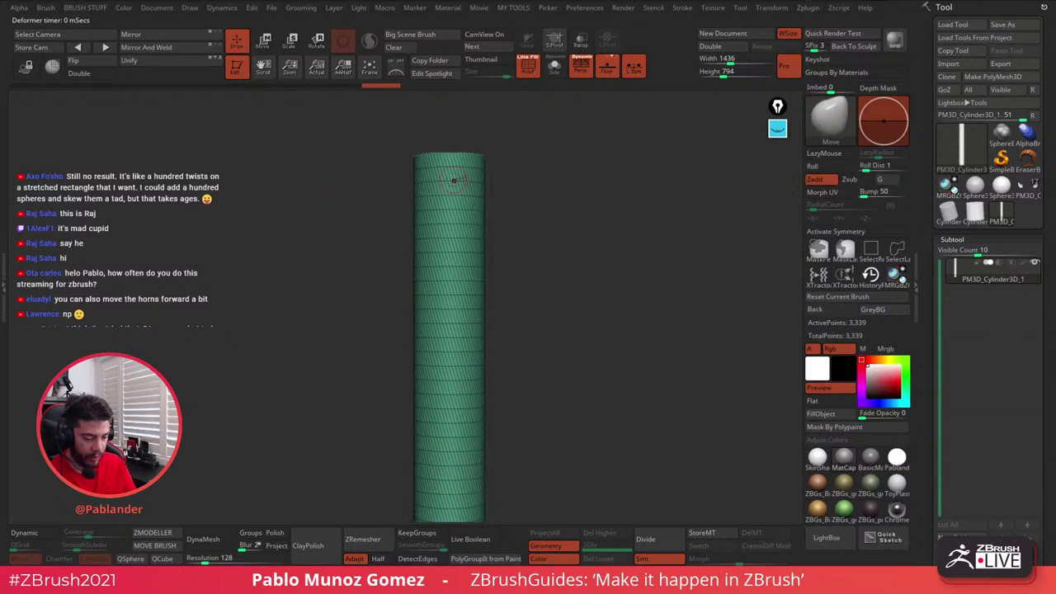
- Activate radial symmetry around only the Y axis for the twisted column, with a radial count of 14
{"action": "right_click_drag", "start_coordinate": [459, 179], "coordinate": [526, 235]}
{"action": "left_click_drag", "start_coordinate": [526, 235], "coordinate": [534, 258]}
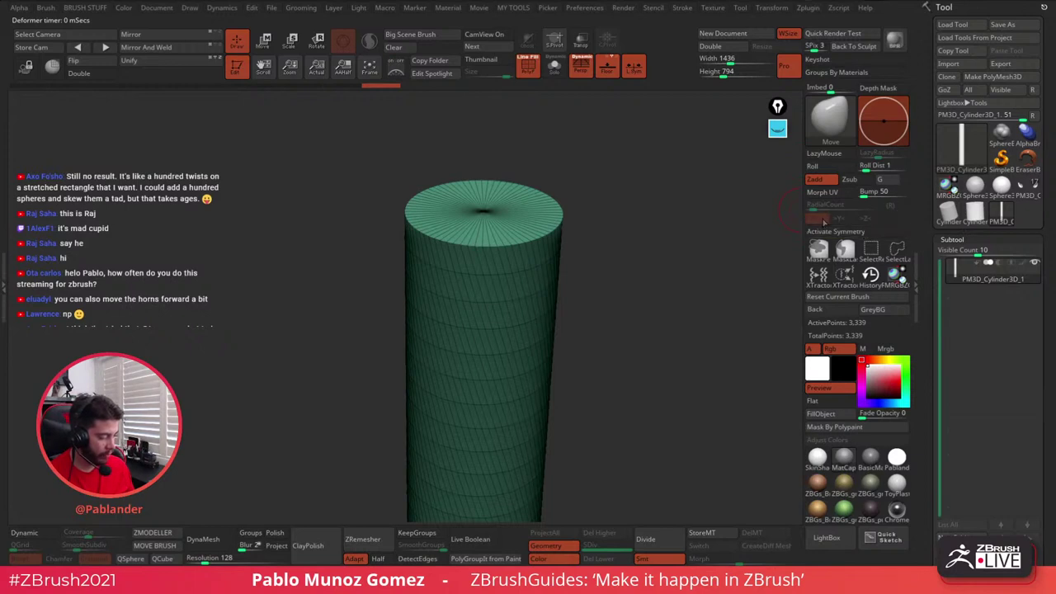
{"action": "left_click", "coordinate": [862, 233]}
{"action": "left_click", "coordinate": [815, 218]}
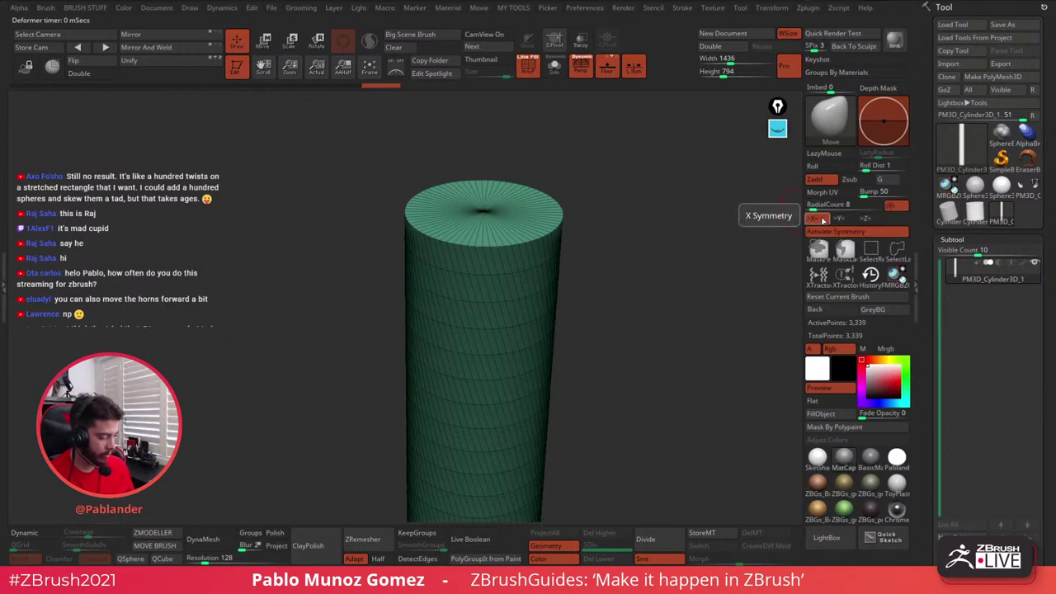
{"action": "left_click", "coordinate": [839, 218]}
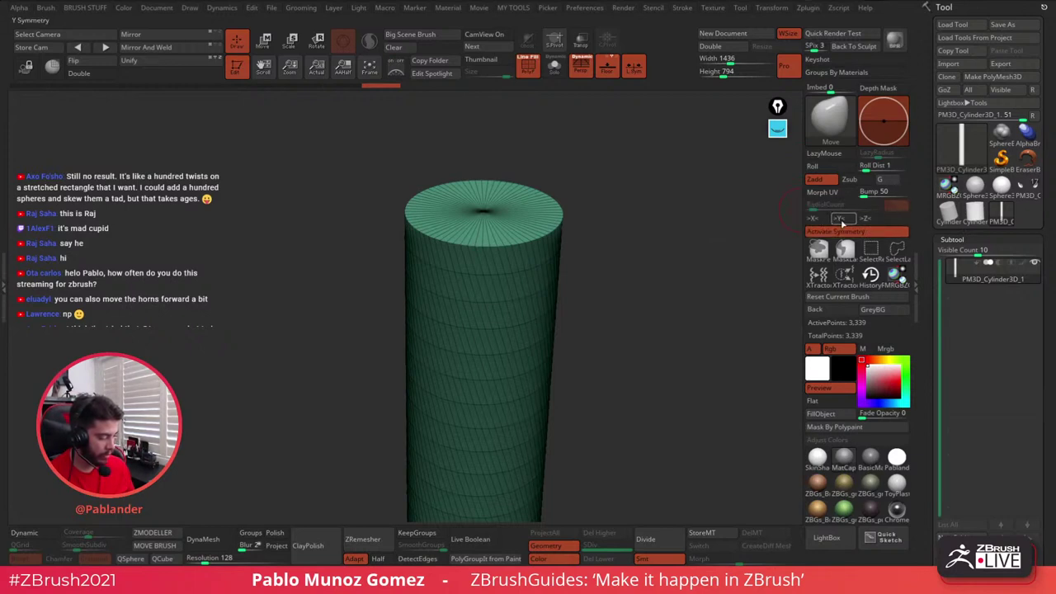
{"action": "left_click_drag", "start_coordinate": [815, 208], "coordinate": [818, 208]}
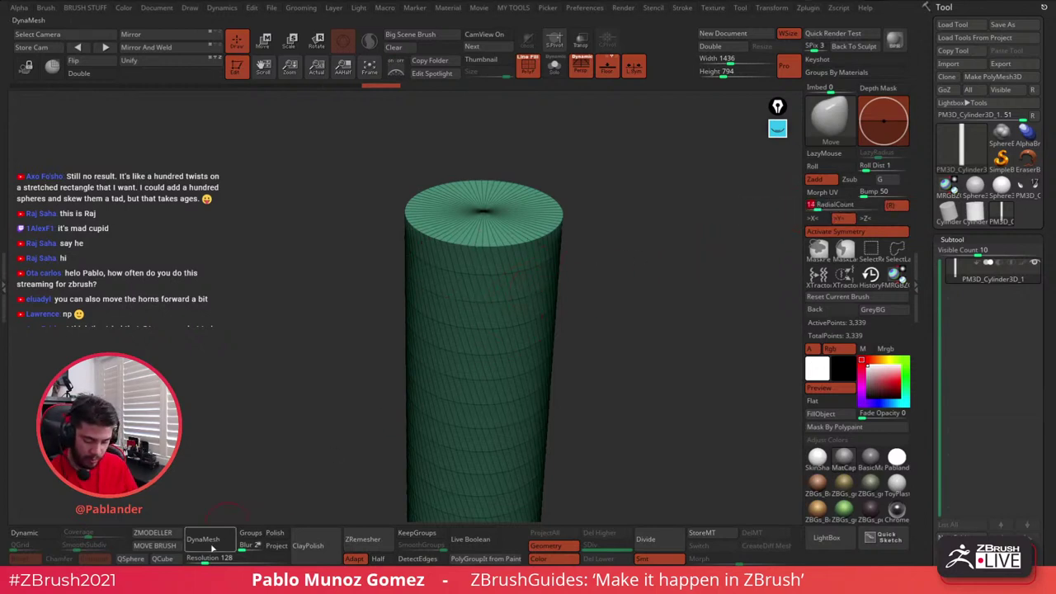
- Try the ZModeler brush on the polygons along the column's side with radial symmetry active
{"action": "left_click", "coordinate": [161, 534]}
{"action": "left_click", "coordinate": [480, 265]}
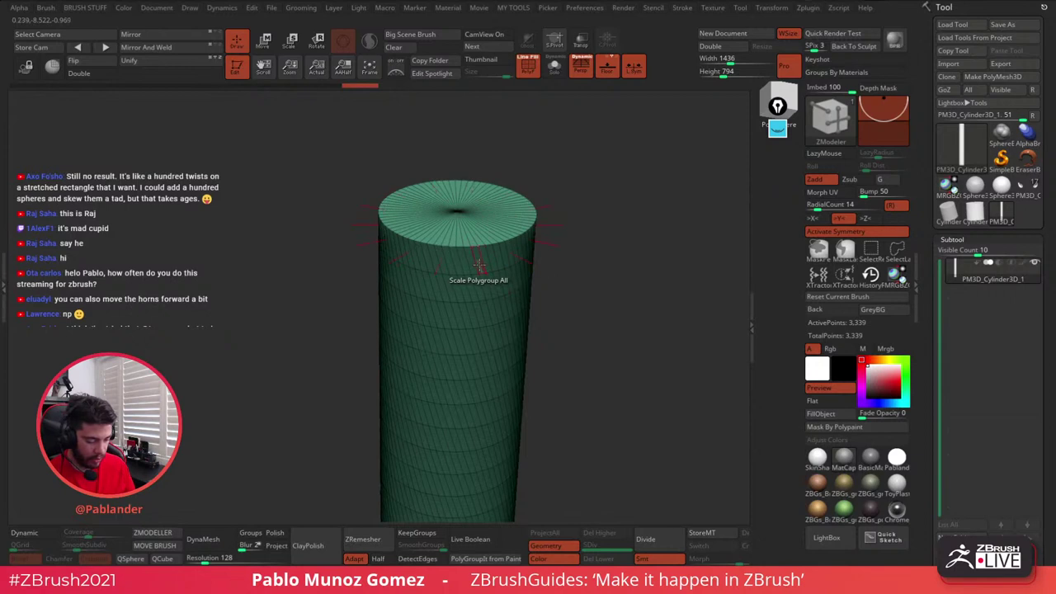
{"action": "left_click", "coordinate": [481, 265]}
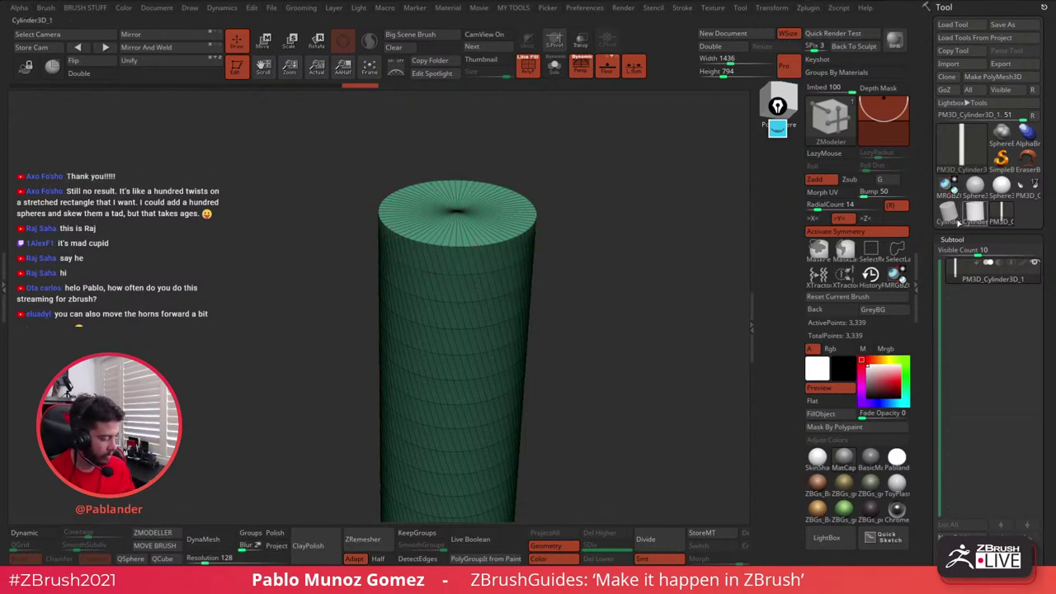
{"action": "left_click", "coordinate": [483, 255]}
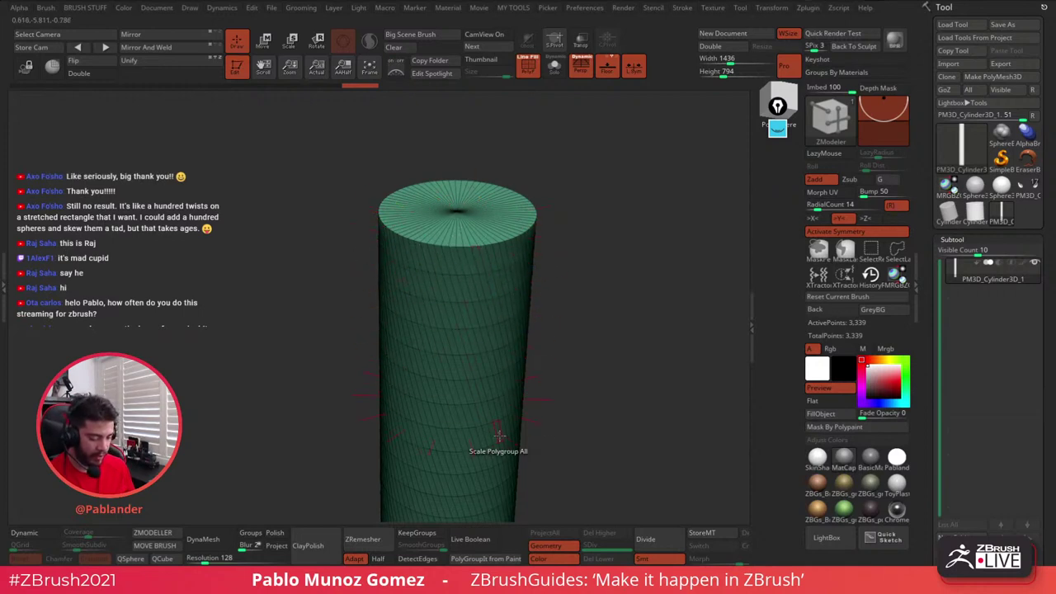
{"action": "left_click", "coordinate": [476, 275]}
- Turn off Y-axis radial symmetry and check the whole twisted column
{"action": "left_click", "coordinate": [842, 232]}
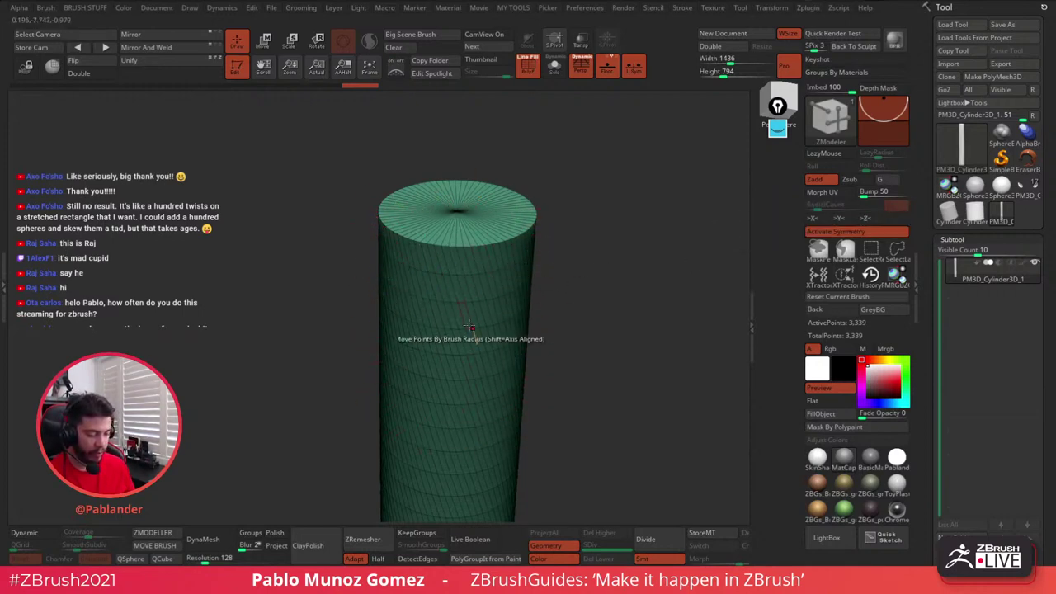
{"action": "left_click_drag", "start_coordinate": [547, 348], "coordinate": [510, 310], "text": "alt"}
{"action": "left_click_drag", "start_coordinate": [514, 355], "coordinate": [518, 271], "text": "alt"}
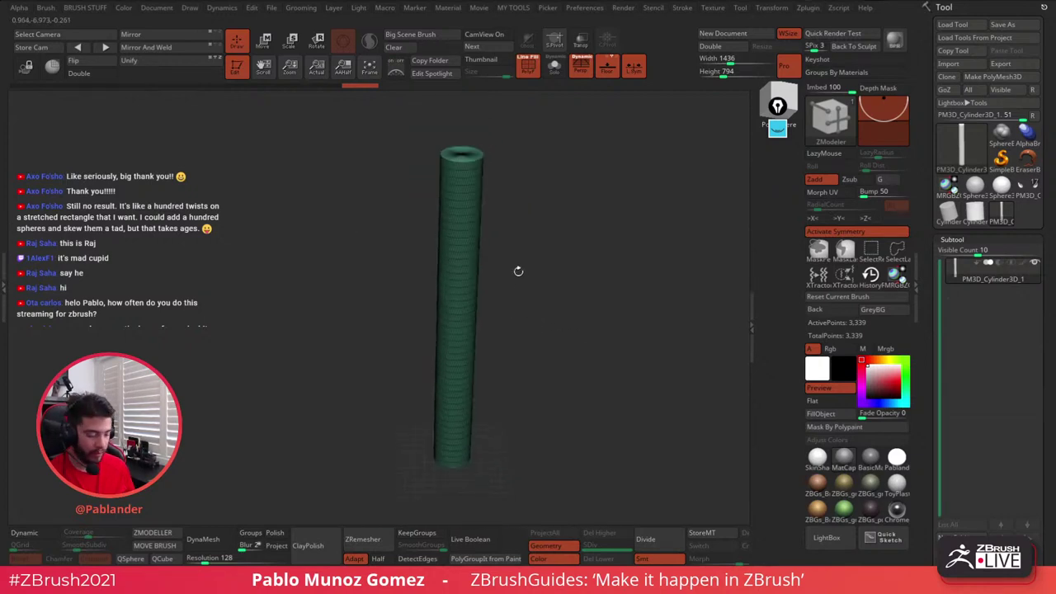
- Switch back to the character model, hide its wireframe and select the Move brush
{"action": "left_click", "coordinate": [1028, 189]}
{"action": "mouse_move", "coordinate": [577, 289]}
{"action": "left_mouse_down", "text": "shift"}
{"action": "mouse_move", "coordinate": [537, 300]}
{"action": "mouse_move", "coordinate": [548, 367]}
{"action": "left_mouse_up", "text": "shift"}
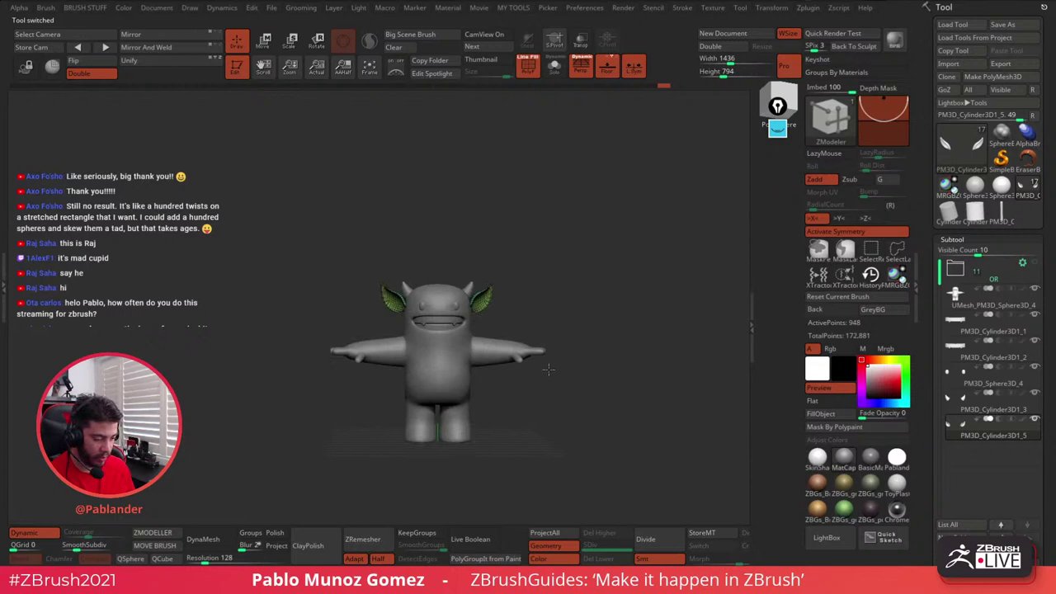
{"action": "key", "text": "b"}
{"action": "key", "text": "m"}
{"action": "key", "text": "v"}
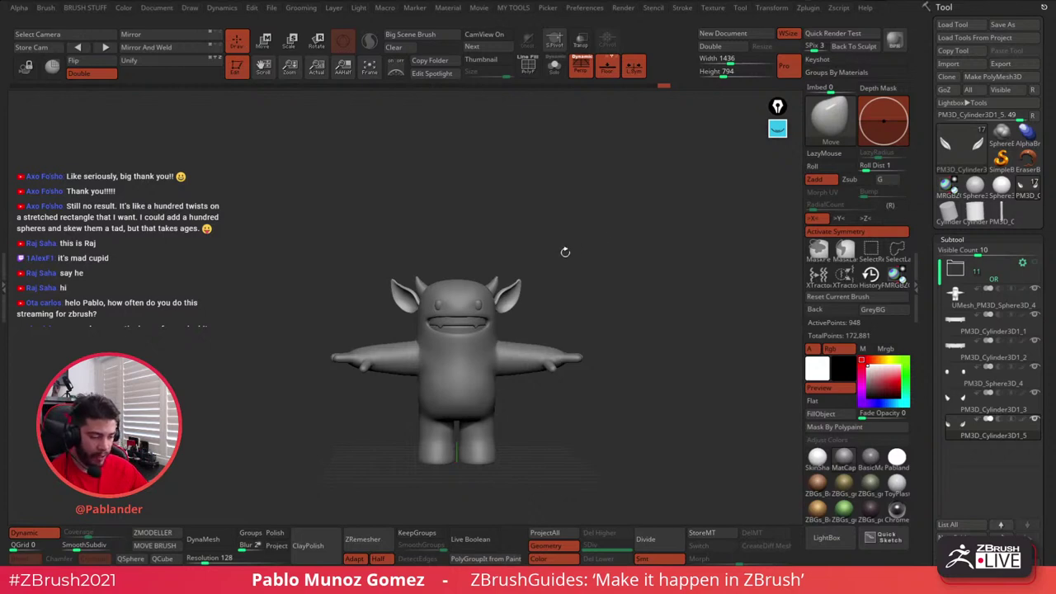
{"action": "mouse_move", "coordinate": [596, 250]}
{"action": "left_mouse_down", "text": "alt"}
{"action": "mouse_move", "coordinate": [618, 278]}
{"action": "mouse_move", "coordinate": [604, 255]}
{"action": "left_mouse_up", "text": "alt"}
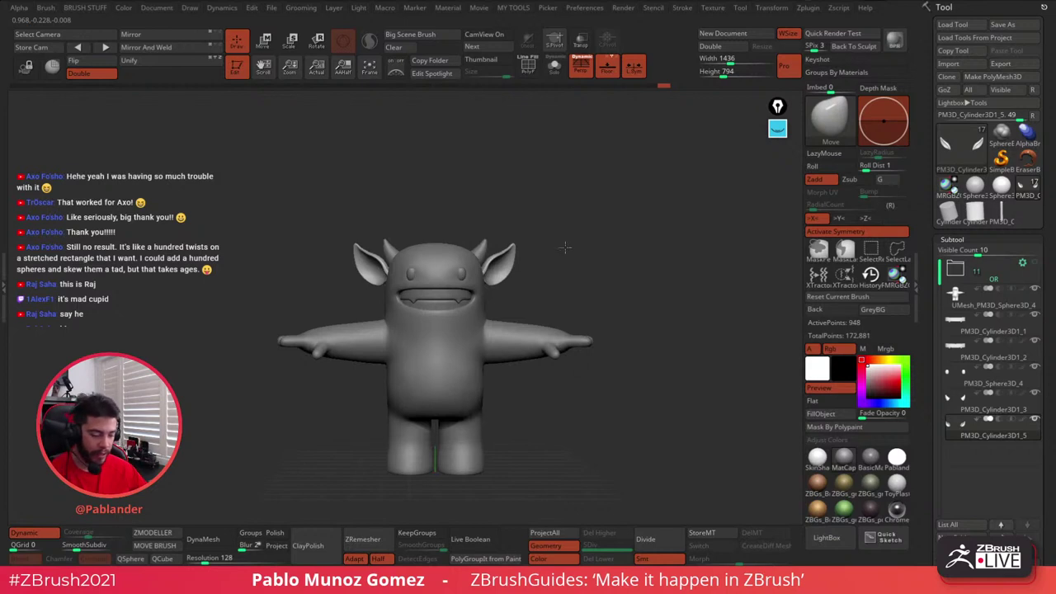
{"action": "left_click_drag", "start_coordinate": [607, 302], "coordinate": [602, 360]}
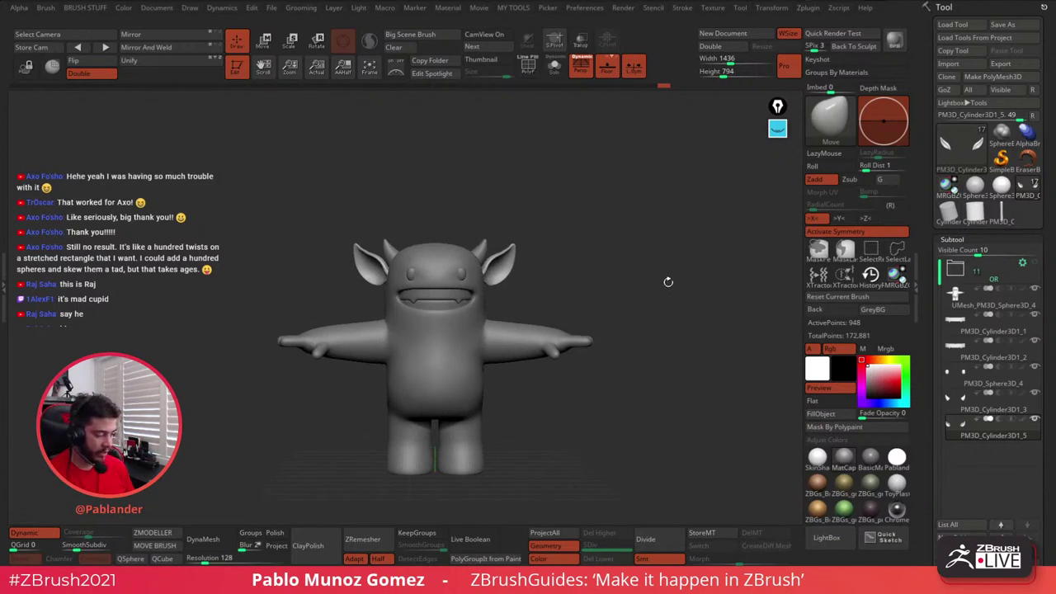
- Select the Standard brush and preview the character with the SkinShade4 material
{"action": "key", "text": "b"}
{"action": "left_click", "coordinate": [613, 333]}
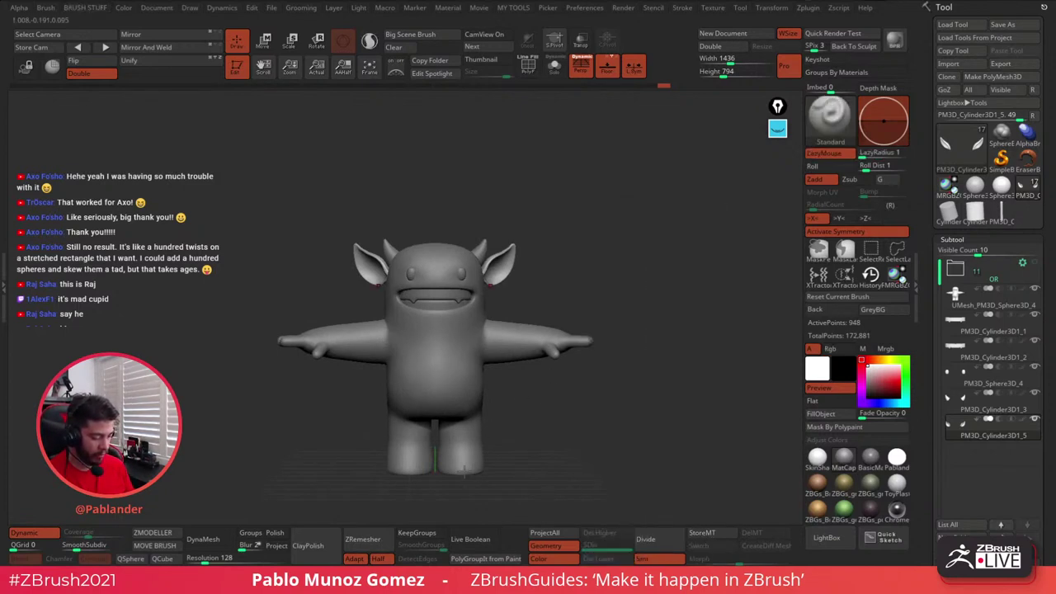
{"action": "mouse_move", "coordinate": [605, 248]}
{"action": "left_mouse_down"}
{"action": "mouse_move", "coordinate": [613, 236]}
{"action": "mouse_move", "coordinate": [667, 242]}
{"action": "mouse_move", "coordinate": [636, 256]}
{"action": "mouse_move", "coordinate": [637, 244]}
{"action": "left_mouse_up"}
{"action": "key", "text": "space"}
{"action": "key", "text": "space"}
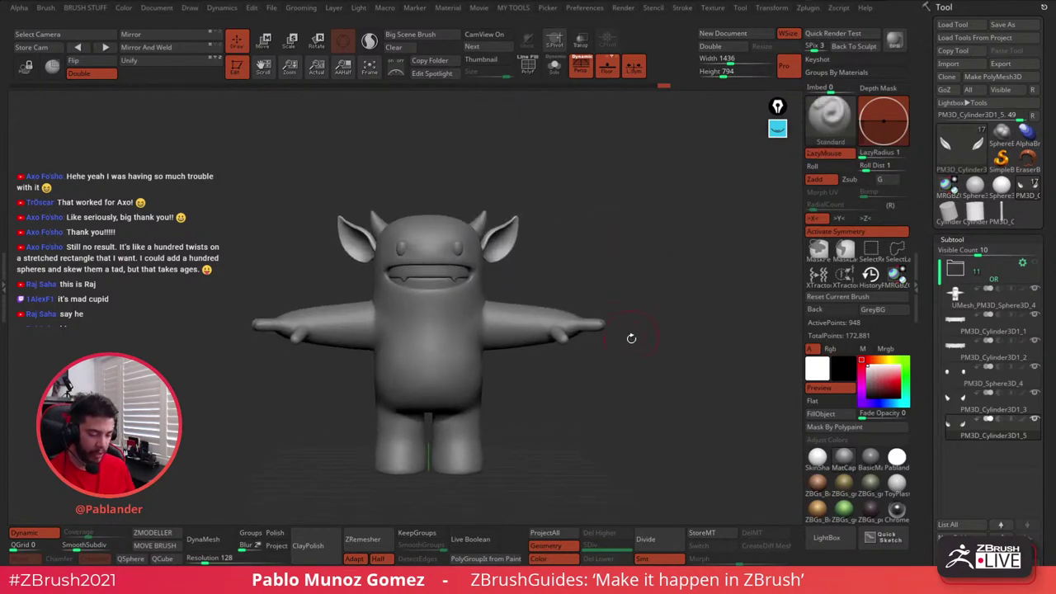
{"action": "left_click_drag", "start_coordinate": [619, 391], "coordinate": [610, 355]}
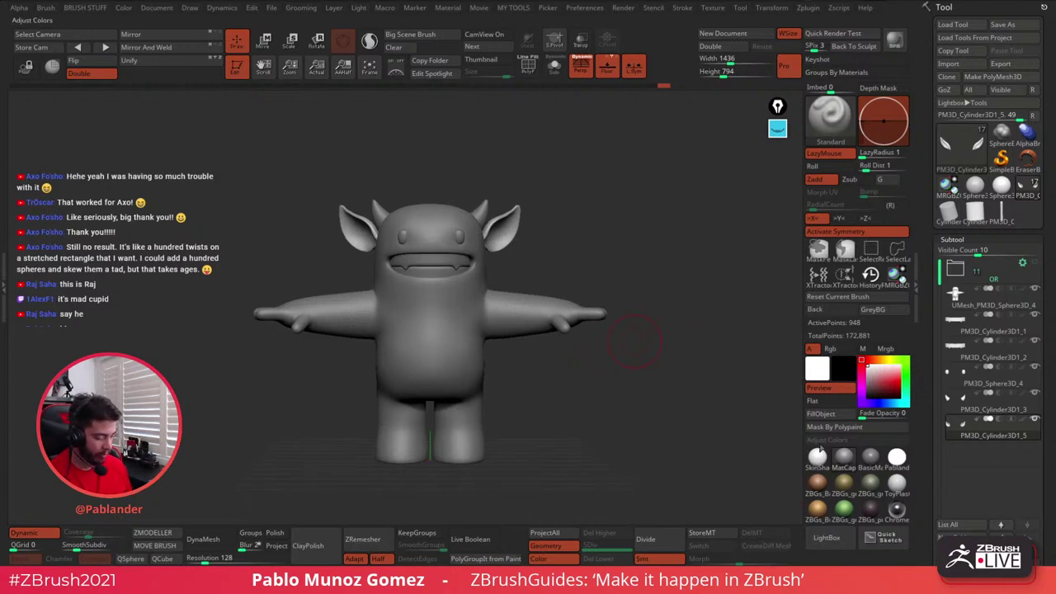
{"action": "mouse_move", "coordinate": [822, 467]}
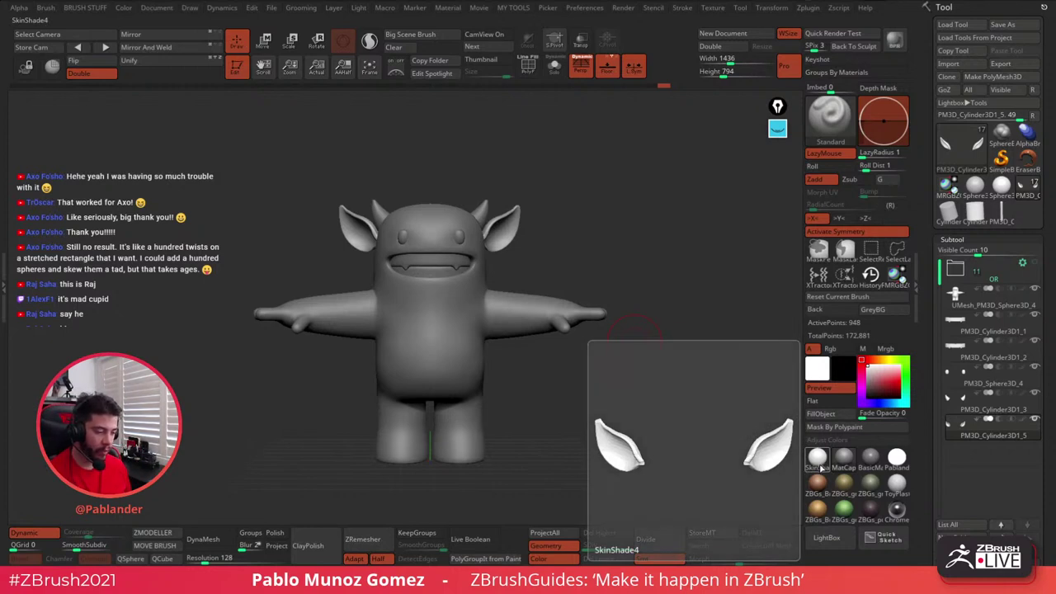
{"action": "left_click", "coordinate": [822, 467]}
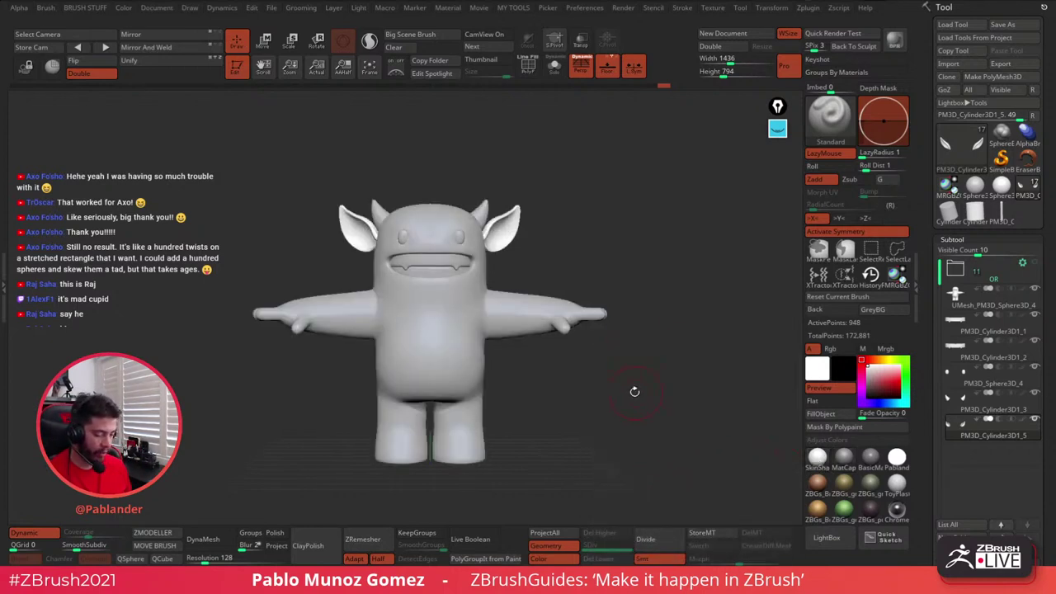
{"action": "left_click_drag", "start_coordinate": [618, 352], "coordinate": [644, 342]}
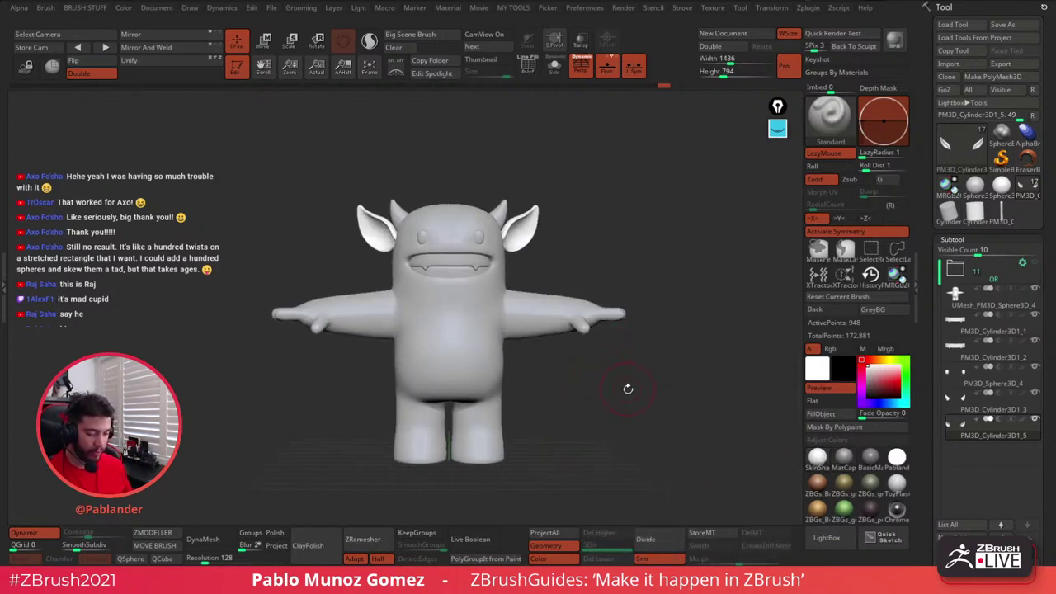
- Select the character's body subtool and fill it with a deep red
{"action": "left_click_drag", "start_coordinate": [628, 389], "coordinate": [636, 387]}
{"action": "left_click", "coordinate": [983, 301]}
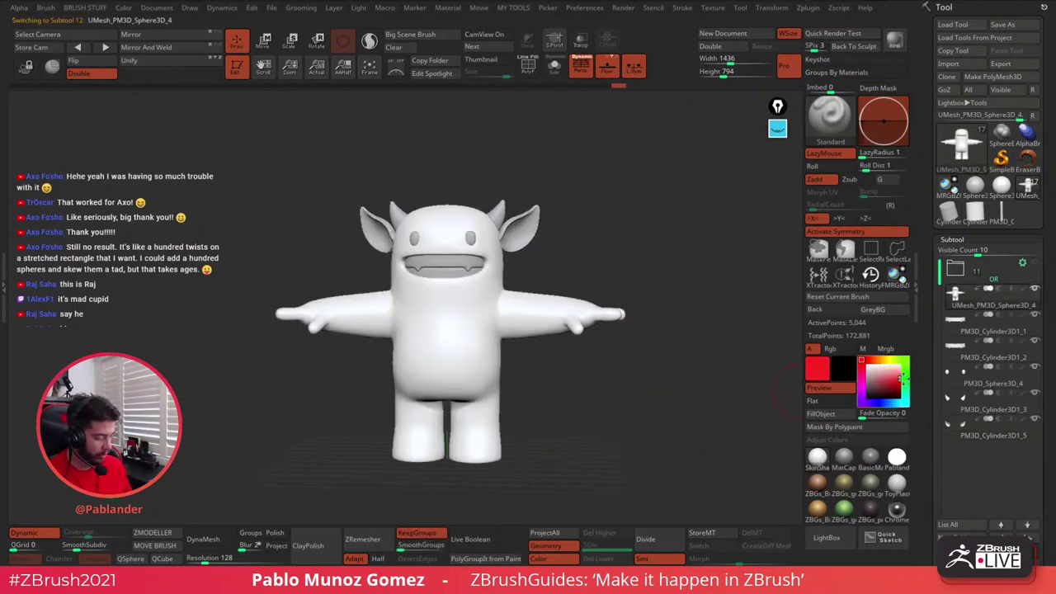
{"action": "left_click", "coordinate": [863, 360]}
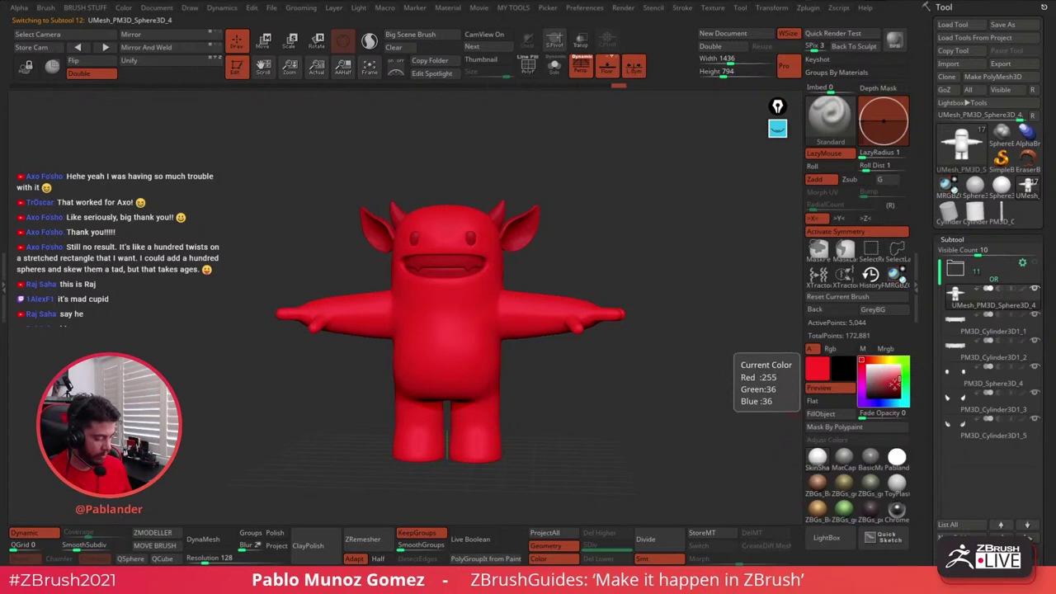
{"action": "left_click", "coordinate": [895, 381]}
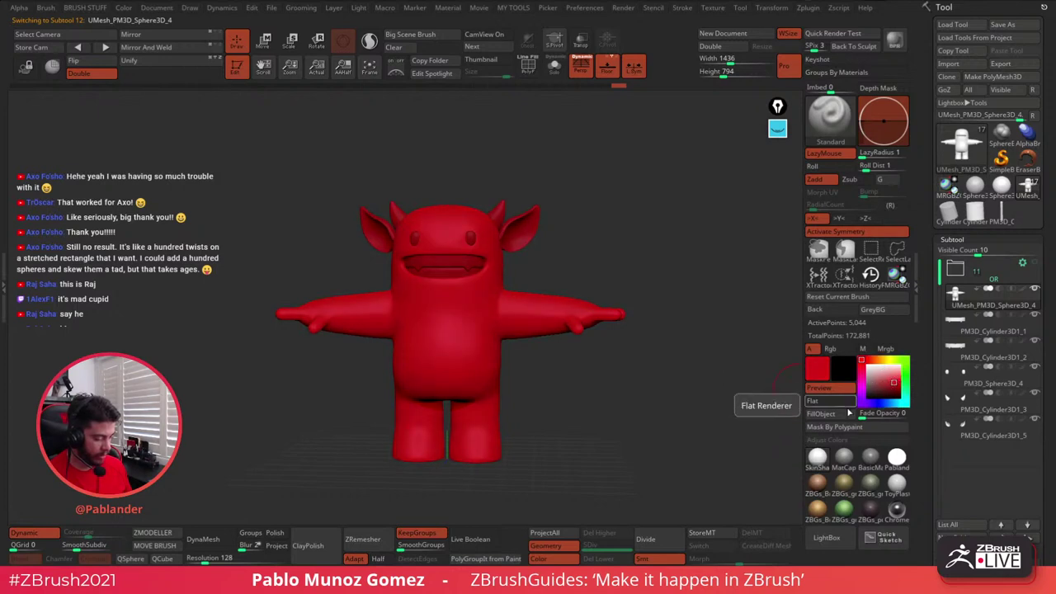
- Fill the upper and lower teeth subtools with a pale beige-grey color
{"action": "left_click", "coordinate": [993, 330]}
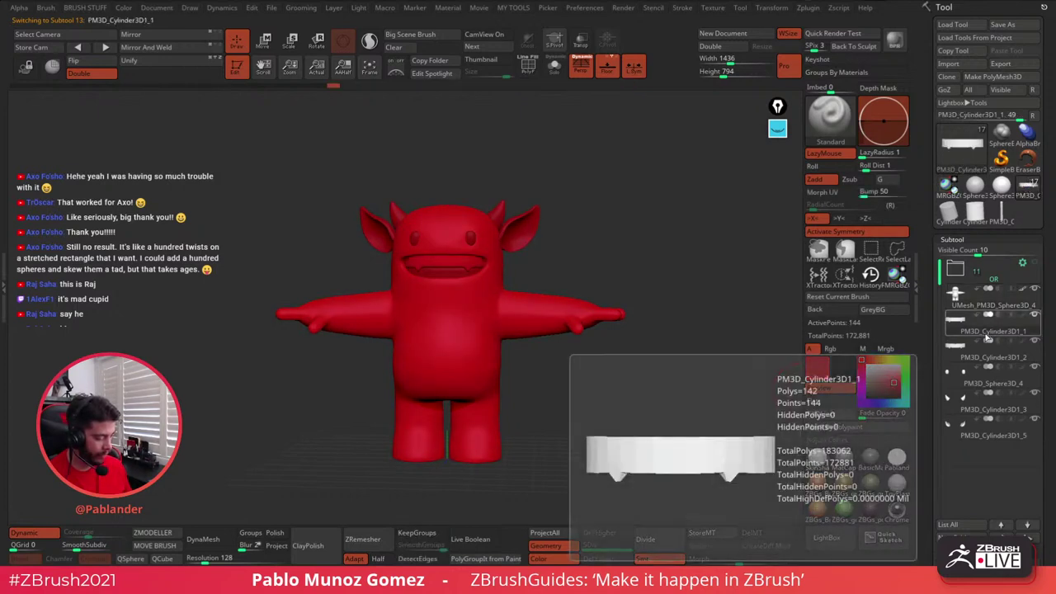
{"action": "left_click", "coordinate": [888, 363]}
{"action": "left_click_drag", "start_coordinate": [889, 375], "coordinate": [869, 373]}
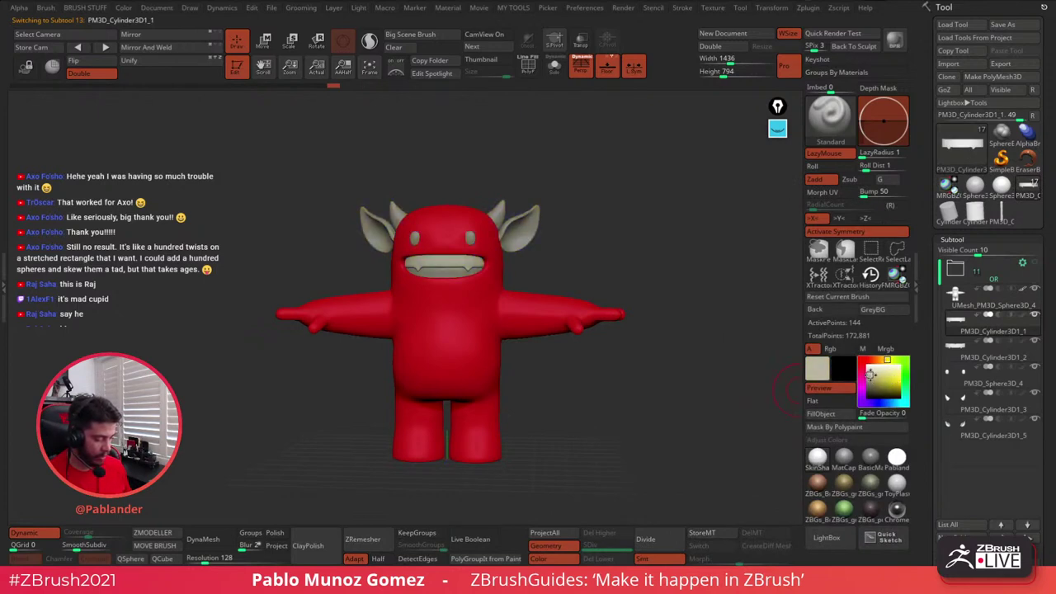
{"action": "left_click", "coordinate": [838, 417]}
{"action": "left_click", "coordinate": [967, 356]}
{"action": "left_click", "coordinate": [832, 418]}
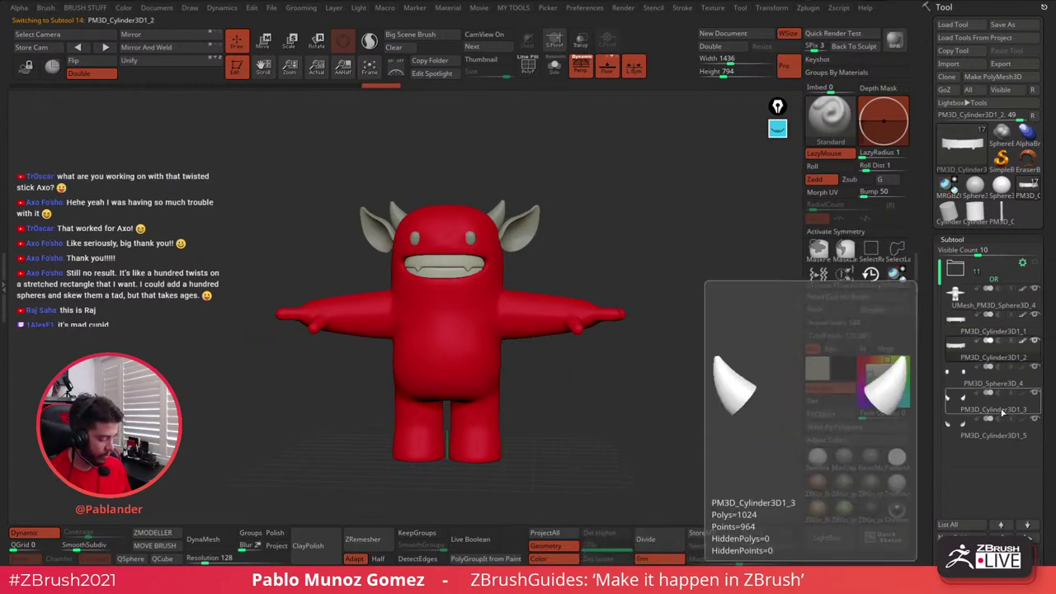
- Fill the ears subtool with the red sampled from the body
{"action": "left_click", "coordinate": [985, 435]}
{"action": "left_click_drag", "start_coordinate": [885, 401], "coordinate": [478, 342]}
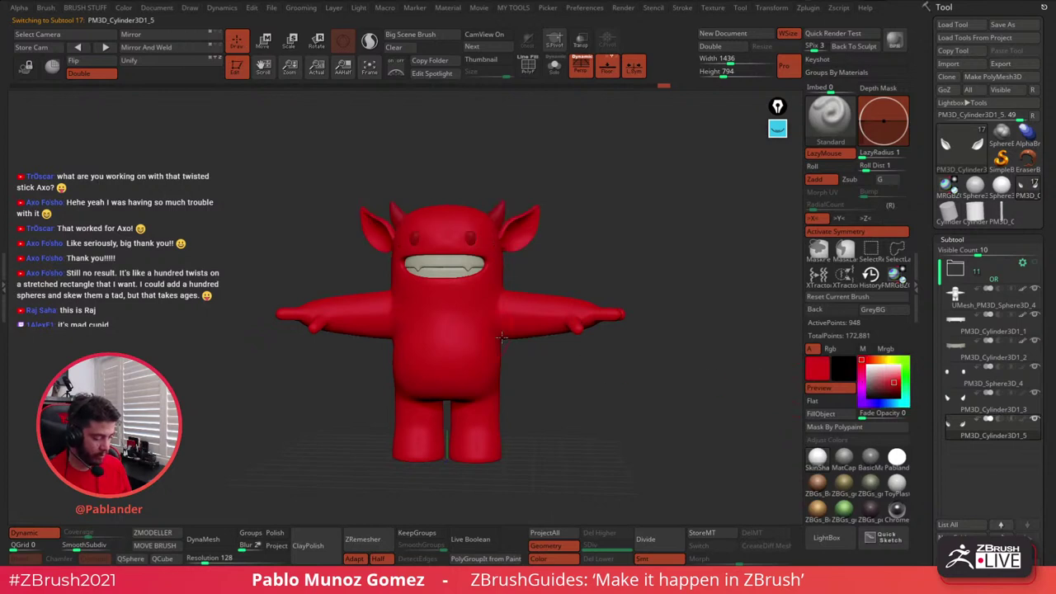
{"action": "left_click", "coordinate": [838, 417]}
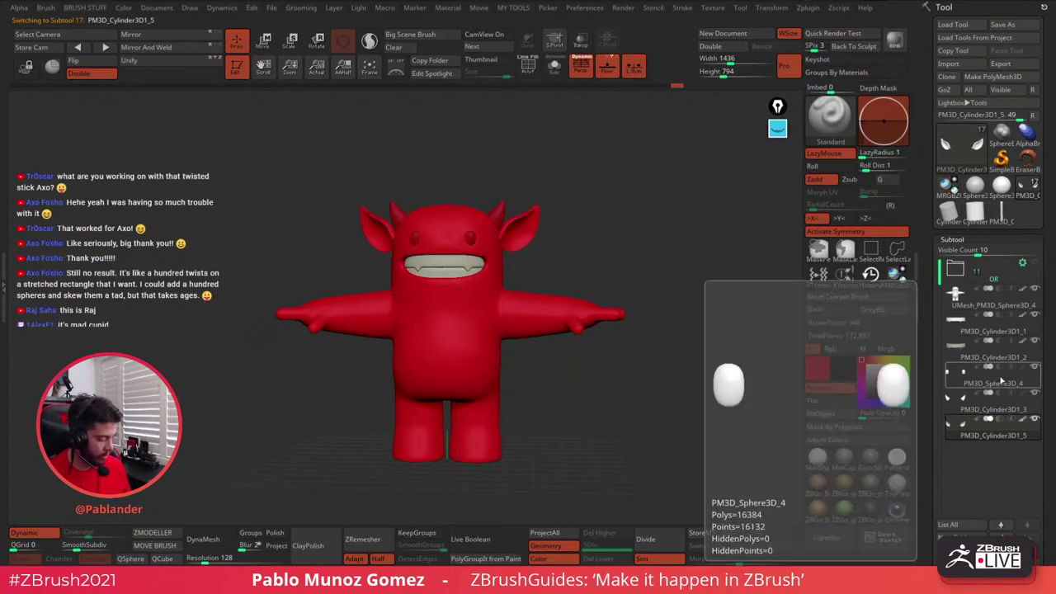
- Fill the eyes subtool, PM3D_Sphere3D_4, with black
{"action": "left_click", "coordinate": [994, 383]}
{"action": "left_click", "coordinate": [867, 398]}
{"action": "left_click", "coordinate": [823, 413]}
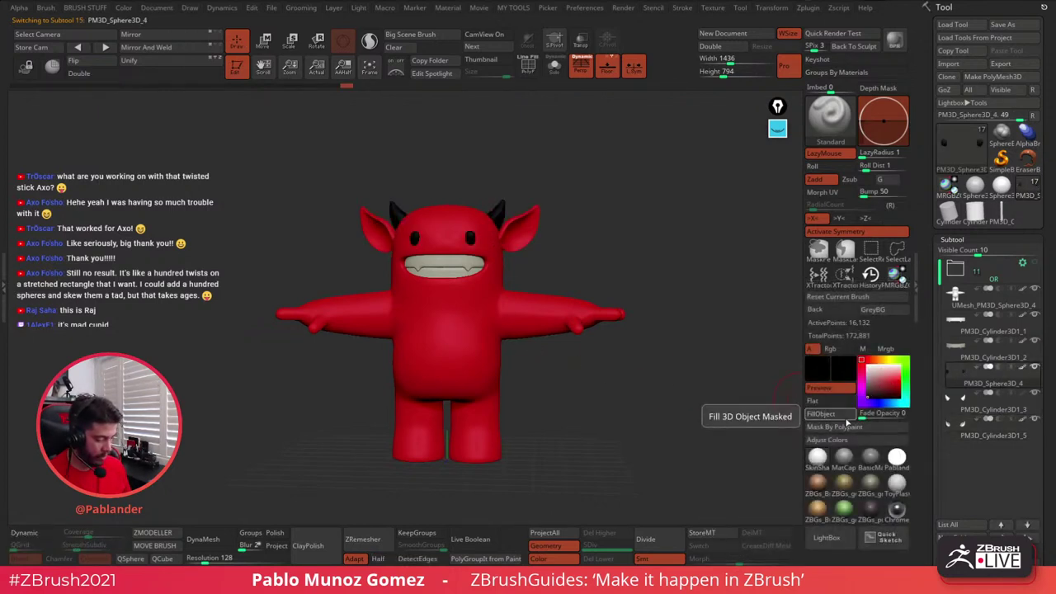
- Color the horns subtool dark brownish grey after trying lighter grey and brown tones
{"action": "left_click", "coordinate": [987, 410]}
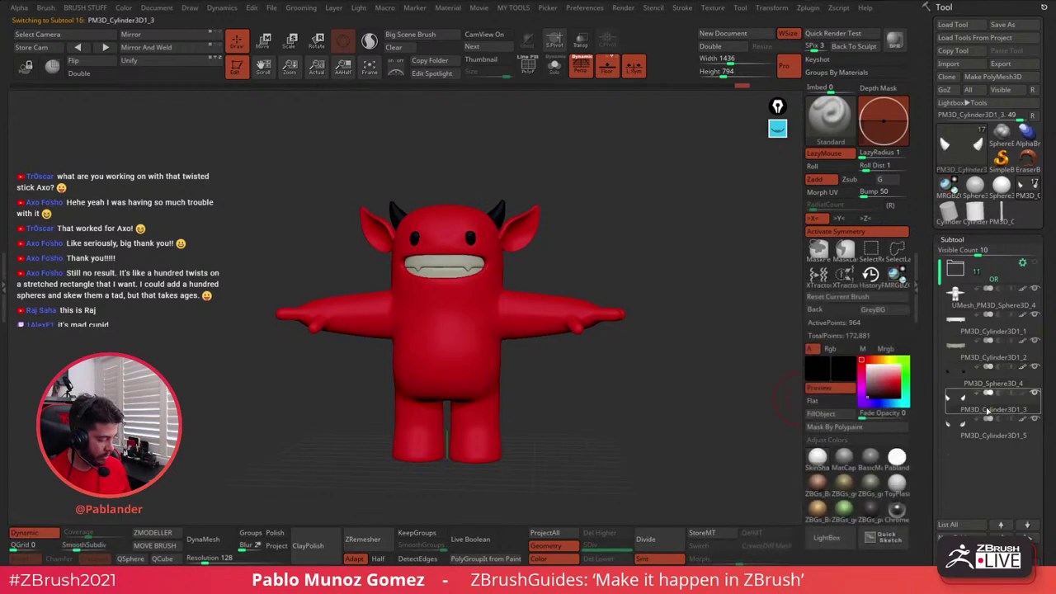
{"action": "left_click", "coordinate": [872, 388]}
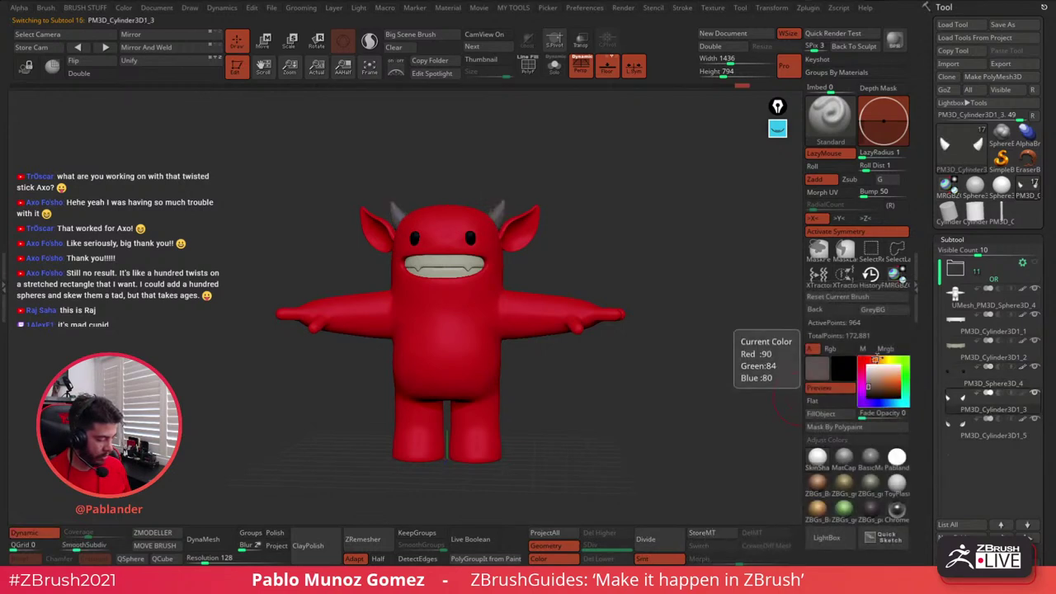
{"action": "left_click", "coordinate": [883, 387]}
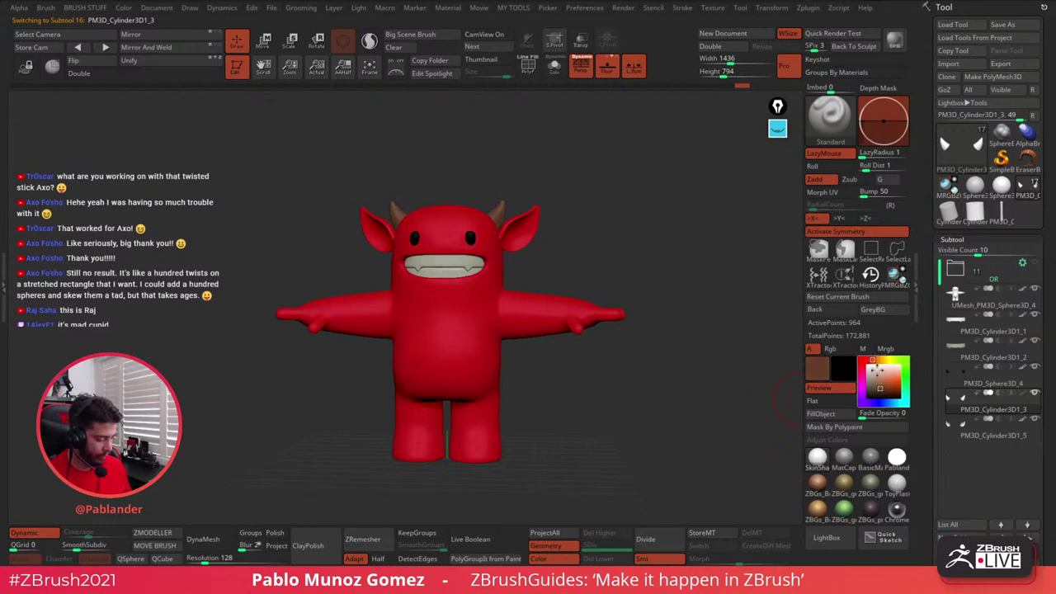
{"action": "left_click", "coordinate": [874, 392]}
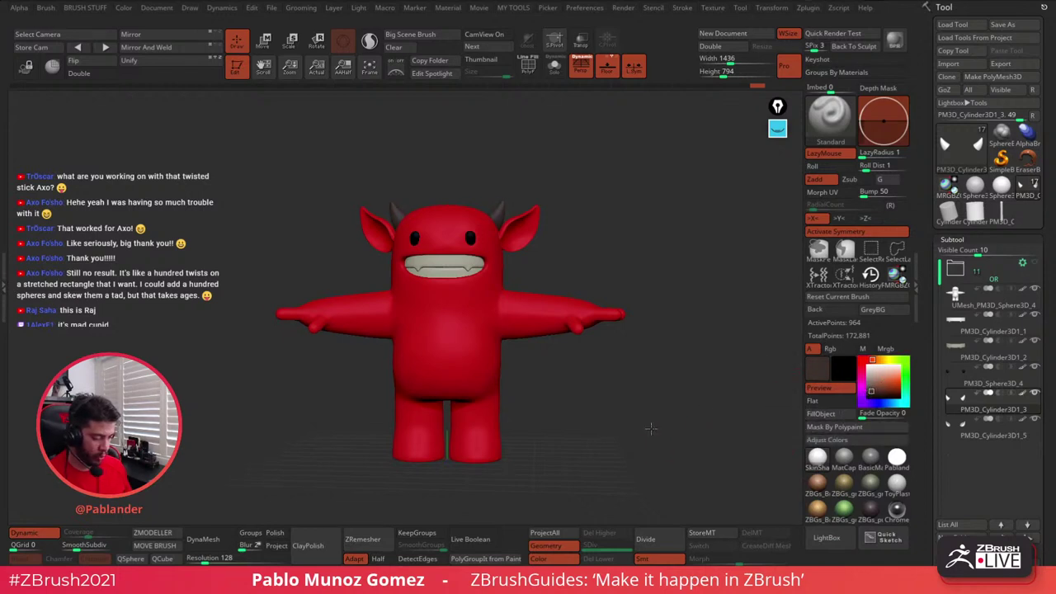
- Set the Standard brush up for color-only painting by disabling LazyMouse and Zadd and enabling Rgb
{"action": "mouse_move", "coordinate": [619, 332]}
{"action": "left_mouse_down"}
{"action": "mouse_move", "coordinate": [660, 347]}
{"action": "mouse_move", "coordinate": [623, 349]}
{"action": "left_mouse_up"}
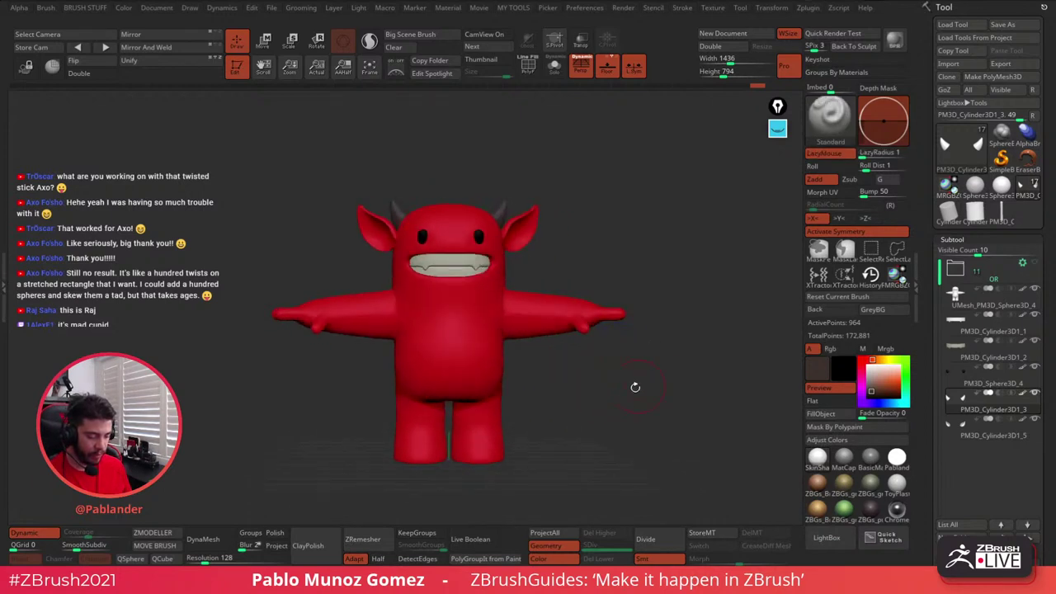
{"action": "left_click_drag", "start_coordinate": [635, 387], "coordinate": [611, 396]}
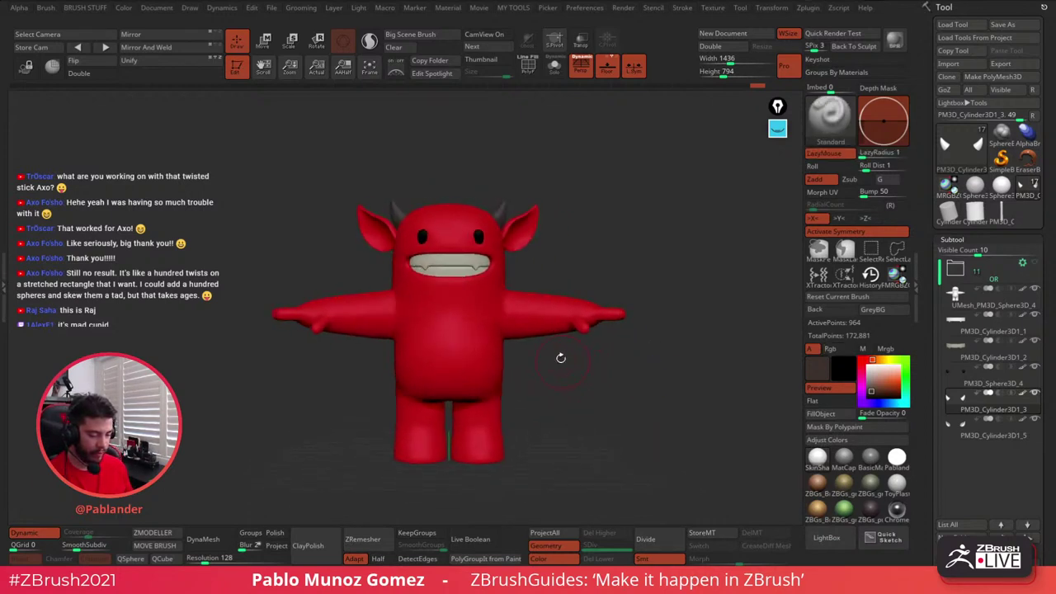
{"action": "left_click_drag", "start_coordinate": [559, 358], "coordinate": [591, 375], "text": "alt"}
{"action": "left_click", "coordinate": [825, 153]}
{"action": "left_click", "coordinate": [814, 179]}
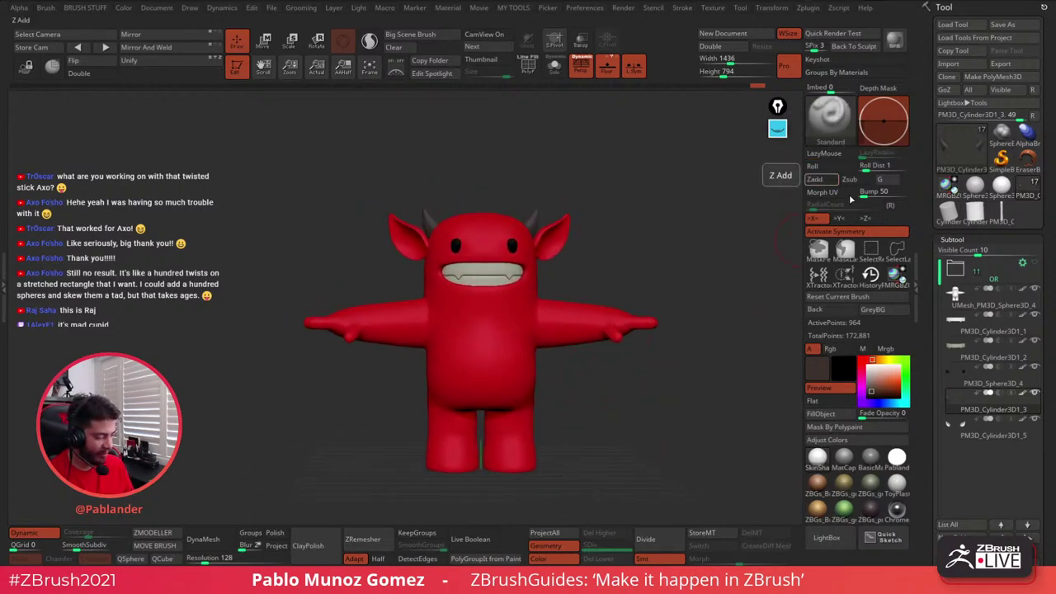
{"action": "left_click", "coordinate": [830, 348]}
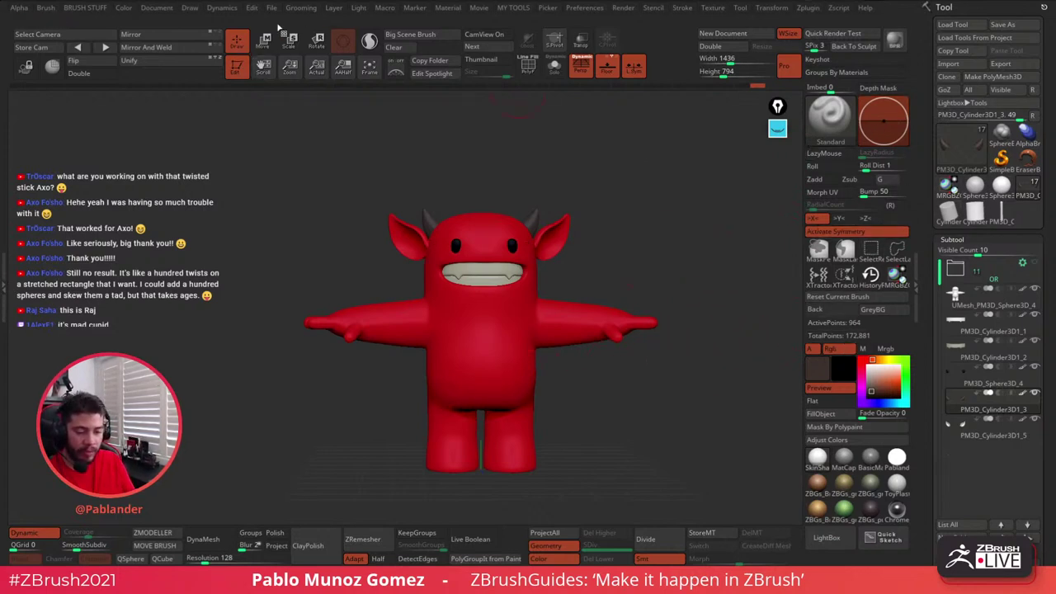
{"action": "left_click", "coordinate": [191, 8]}
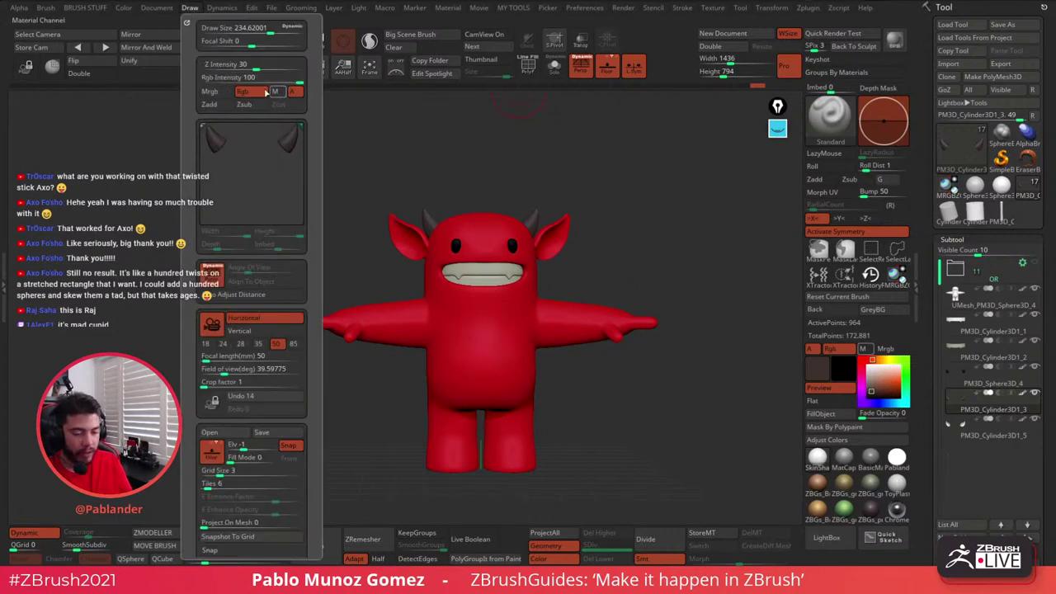
{"action": "left_click", "coordinate": [683, 8]}
{"action": "left_click", "coordinate": [712, 186]}
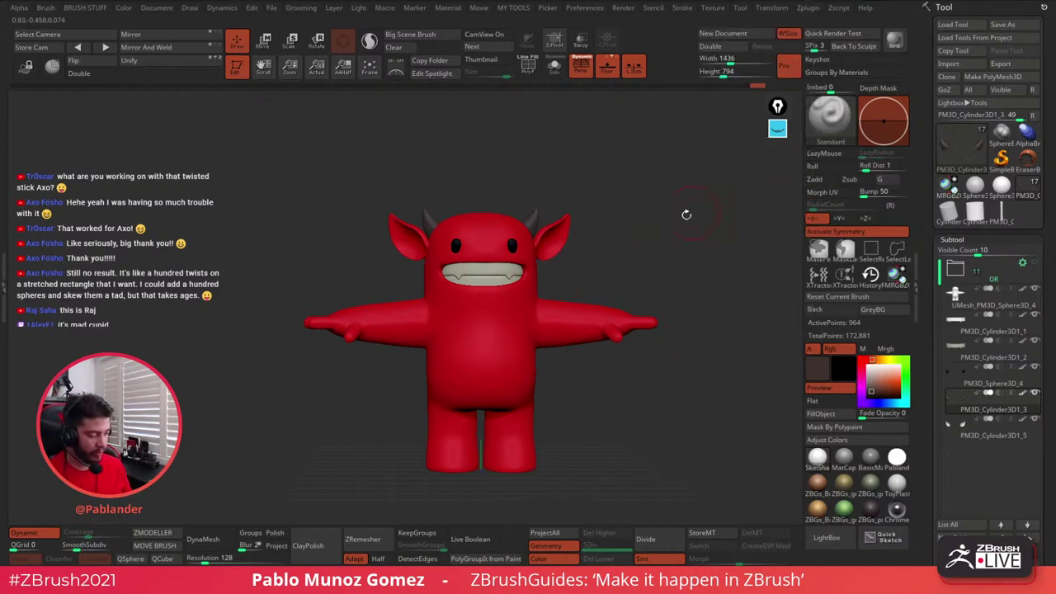
- Lower the brush's Rgb Intensity, sample the body's red and darken it as the painting color
{"action": "key", "text": "space"}
{"action": "left_click_drag", "start_coordinate": [621, 216], "coordinate": [602, 252]}
{"action": "key", "text": "space"}
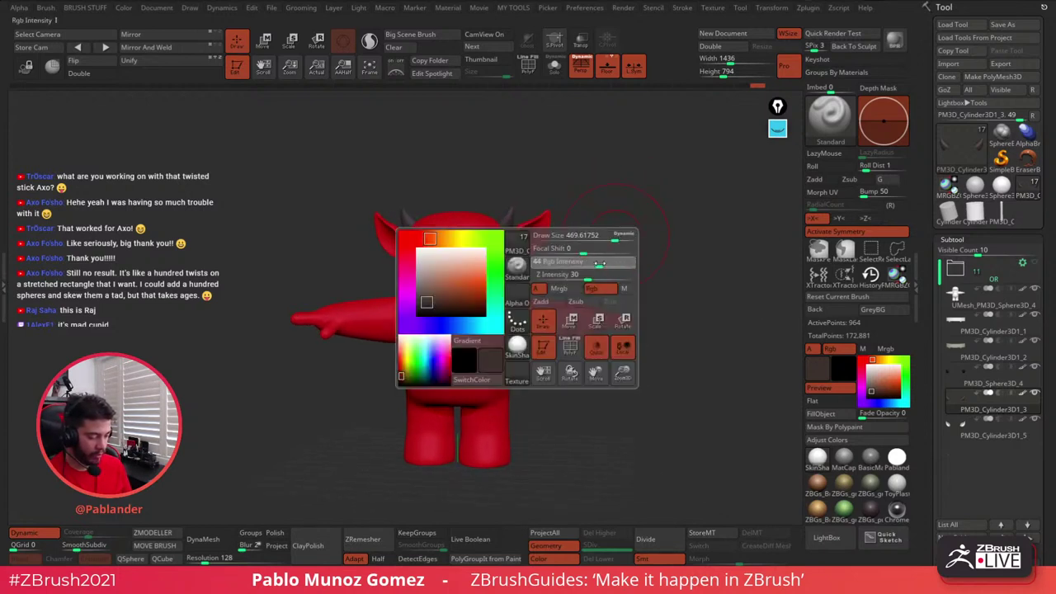
{"action": "key", "text": "c"}
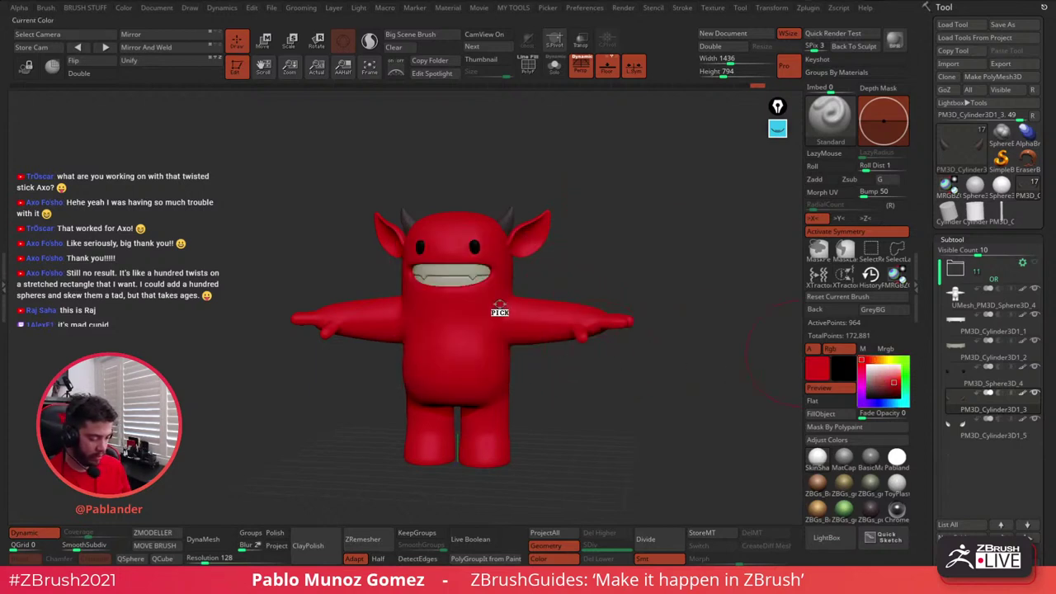
{"action": "left_click", "coordinate": [888, 388]}
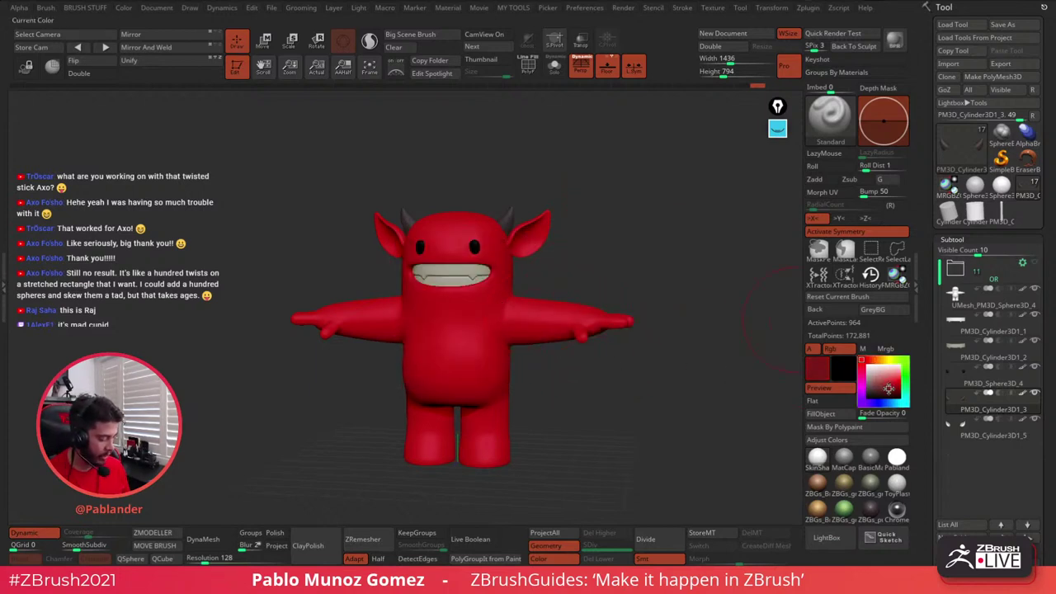
- Make the body the active subtool and paint soft dark red shading onto the lower legs, front and back
{"action": "mouse_move", "coordinate": [526, 426]}
{"action": "left_mouse_down", "text": "alt"}
{"action": "mouse_move", "coordinate": [564, 376]}
{"action": "mouse_move", "coordinate": [535, 433]}
{"action": "left_mouse_up", "text": "alt"}
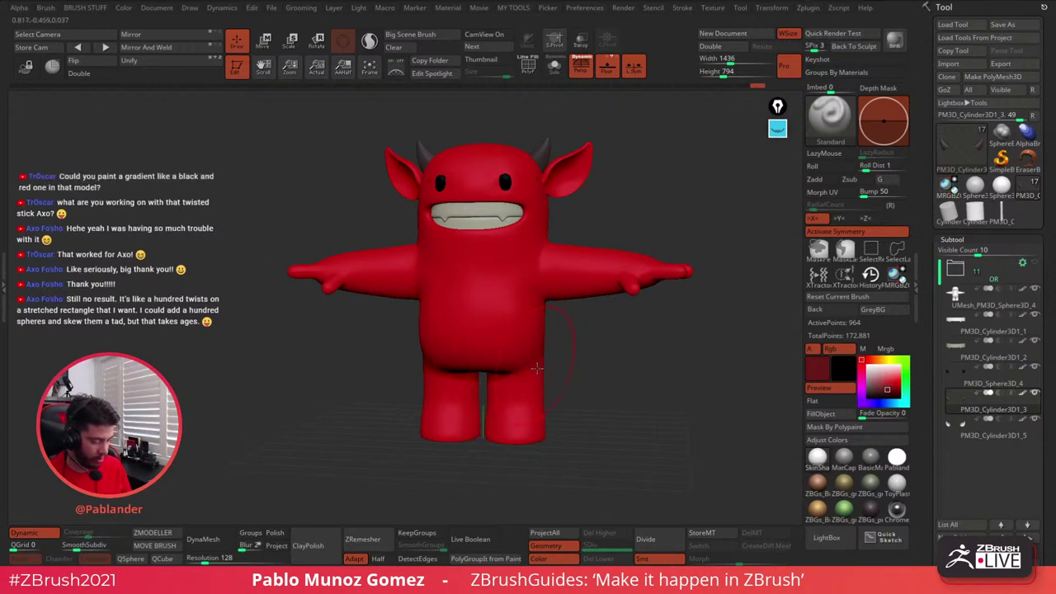
{"action": "left_click", "coordinate": [514, 285], "text": "alt"}
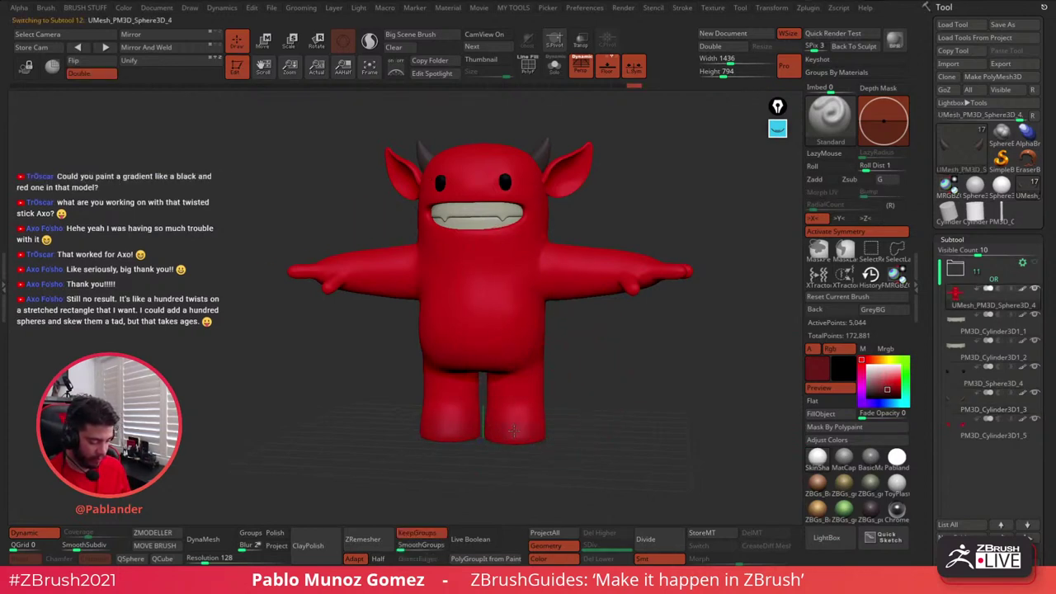
{"action": "right_click_drag", "start_coordinate": [541, 417], "coordinate": [476, 417]}
{"action": "key", "text": "space"}
{"action": "left_click_drag", "start_coordinate": [569, 393], "coordinate": [577, 390]}
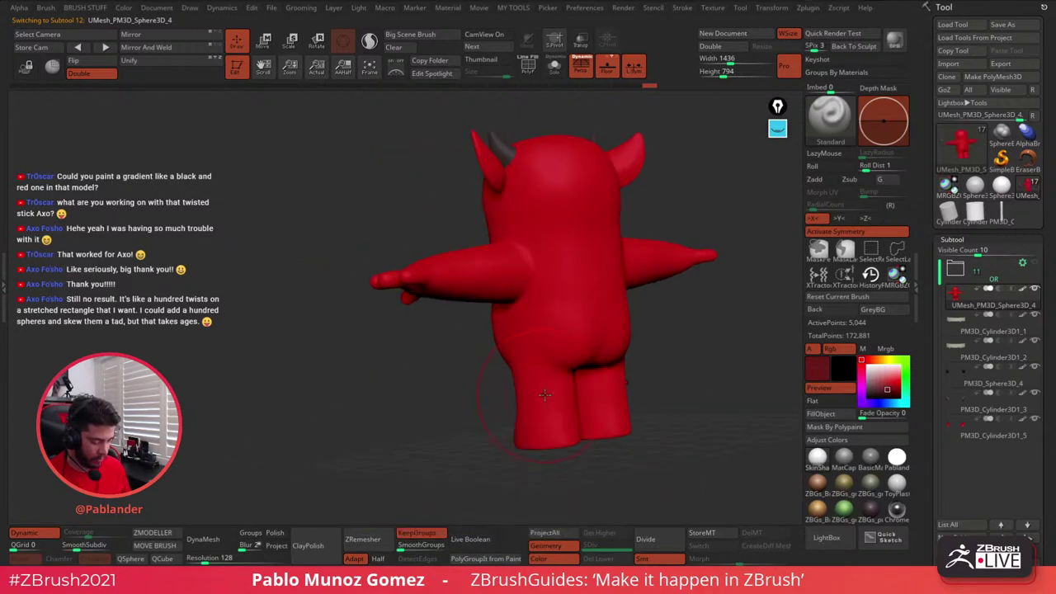
{"action": "key", "text": "space"}
{"action": "left_click_drag", "start_coordinate": [542, 385], "coordinate": [551, 386]}
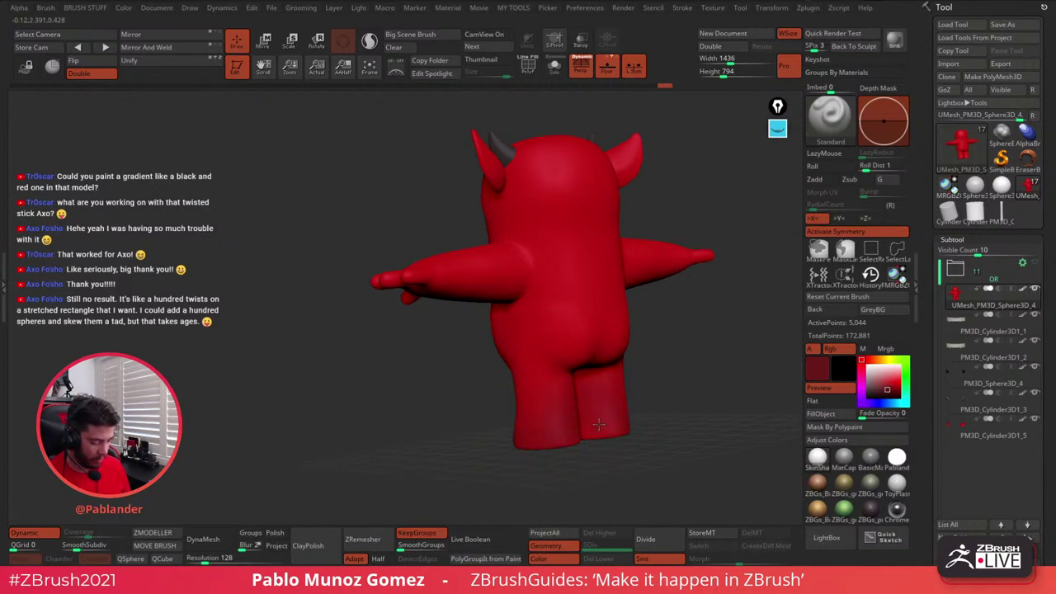
{"action": "left_click_drag", "start_coordinate": [483, 397], "coordinate": [660, 420]}
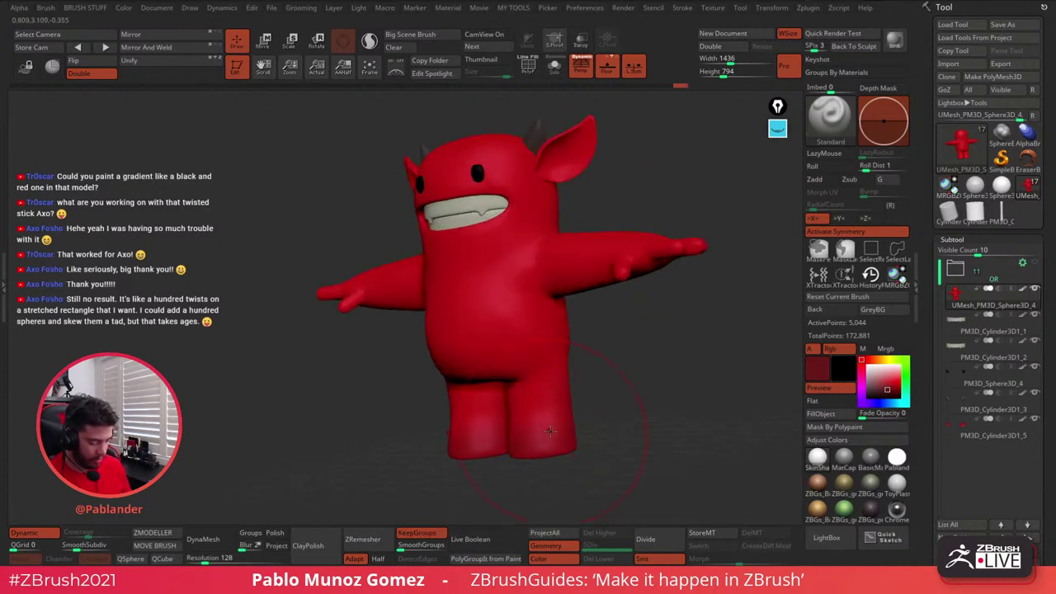
- Paint soft dark red shading onto the character's hands and fingers with X symmetry
{"action": "left_click_drag", "start_coordinate": [509, 430], "coordinate": [719, 291]}
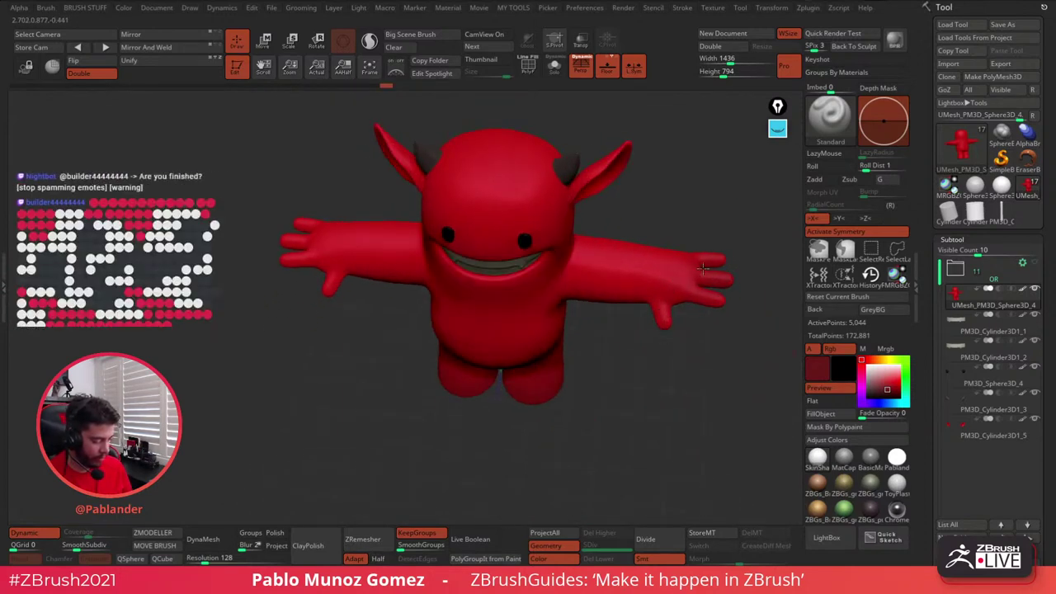
{"action": "left_click_drag", "start_coordinate": [693, 321], "coordinate": [707, 266]}
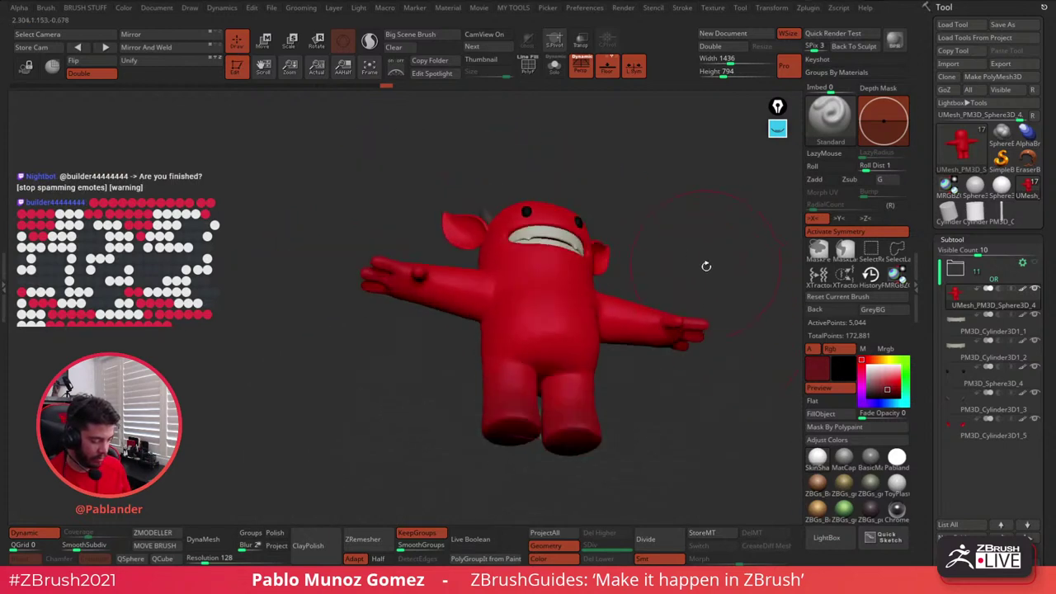
{"action": "left_click_drag", "start_coordinate": [670, 333], "coordinate": [679, 297], "text": "shift"}
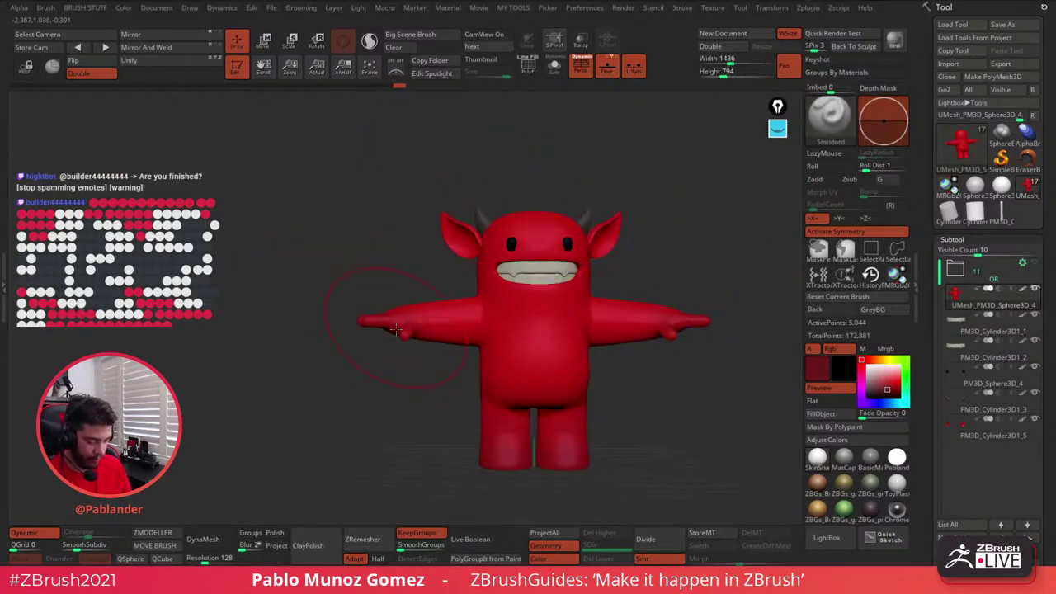
- Make the ears the active subtool and choose a bright, saturated red as the painting color
{"action": "mouse_move", "coordinate": [632, 273]}
{"action": "left_mouse_down", "text": "alt"}
{"action": "mouse_move", "coordinate": [580, 311]}
{"action": "mouse_move", "coordinate": [582, 353]}
{"action": "mouse_move", "coordinate": [587, 229]}
{"action": "mouse_move", "coordinate": [606, 239]}
{"action": "mouse_move", "coordinate": [570, 269]}
{"action": "mouse_move", "coordinate": [566, 246]}
{"action": "mouse_move", "coordinate": [528, 245]}
{"action": "left_mouse_up", "text": "alt"}
{"action": "key", "text": "space"}
{"action": "left_click", "coordinate": [544, 238], "text": "alt"}
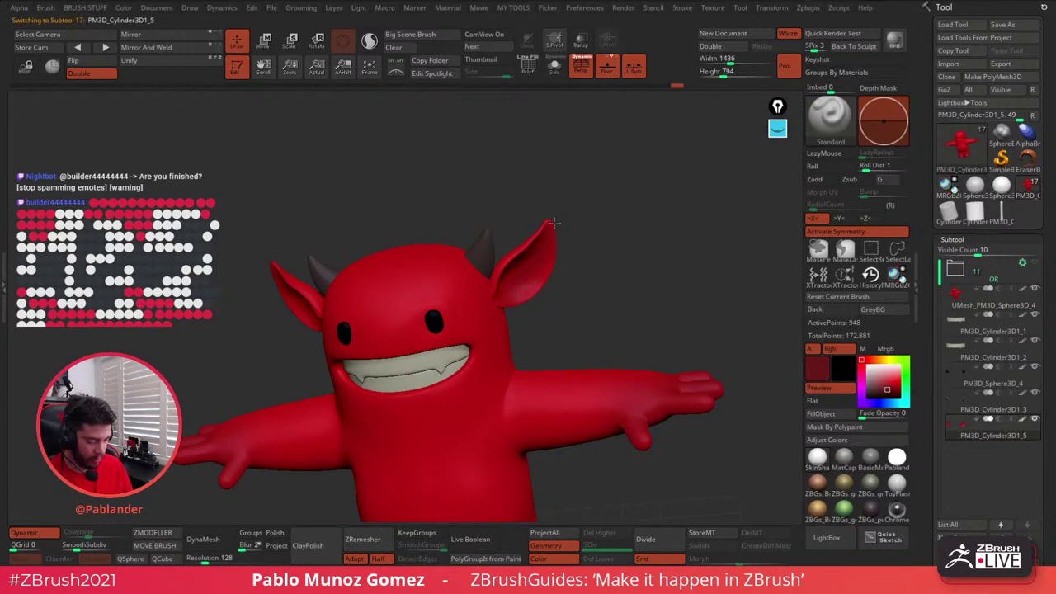
{"action": "left_click", "coordinate": [897, 380]}
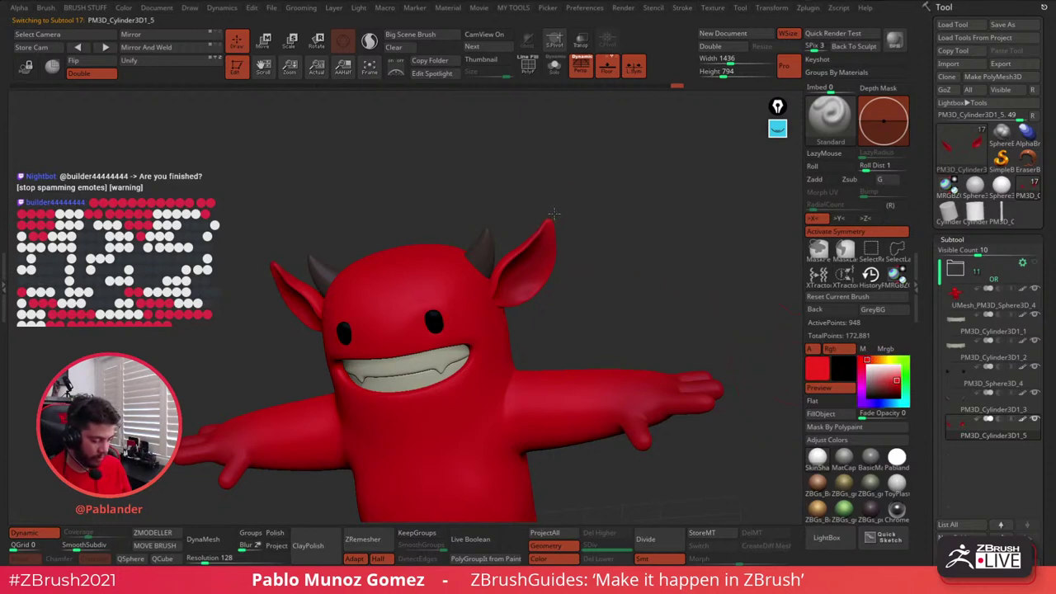
{"action": "left_click", "coordinate": [870, 357]}
{"action": "left_click", "coordinate": [906, 380]}
{"action": "left_click_drag", "start_coordinate": [872, 358], "coordinate": [867, 359]}
{"action": "left_click", "coordinate": [900, 381]}
- Paint the tips and outer rims of both ears with the bright red, checking them from several angles
{"action": "key", "text": "space"}
{"action": "mouse_move", "coordinate": [602, 207]}
{"action": "left_mouse_down"}
{"action": "mouse_move", "coordinate": [561, 207]}
{"action": "mouse_move", "coordinate": [561, 228]}
{"action": "mouse_move", "coordinate": [546, 228]}
{"action": "mouse_move", "coordinate": [559, 273]}
{"action": "left_mouse_up"}
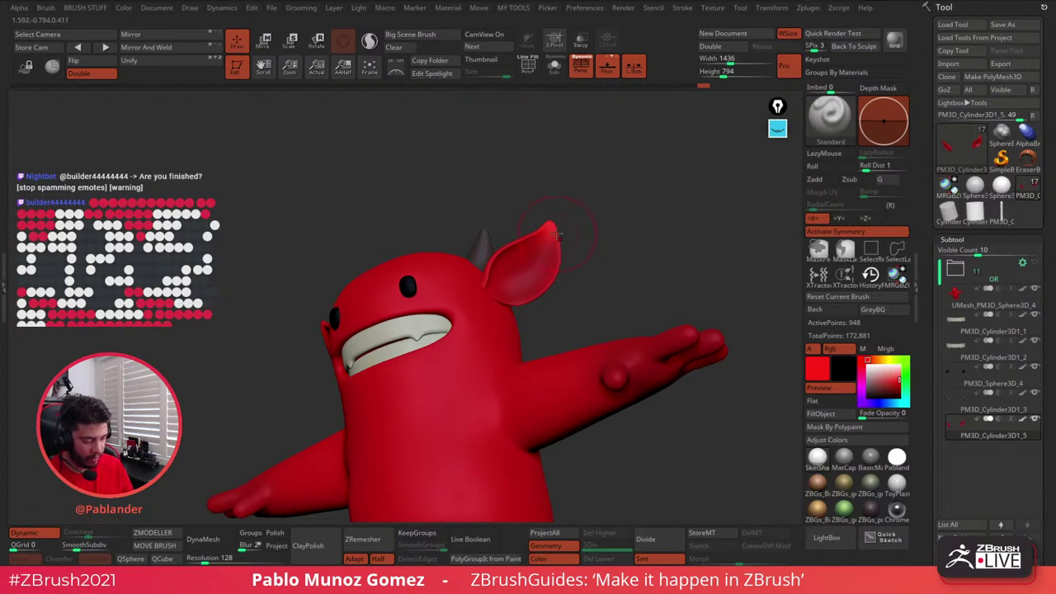
{"action": "left_click_drag", "start_coordinate": [541, 228], "coordinate": [528, 238]}
{"action": "left_click_drag", "start_coordinate": [605, 205], "coordinate": [548, 325]}
{"action": "left_click_drag", "start_coordinate": [619, 280], "coordinate": [636, 250], "text": "alt"}
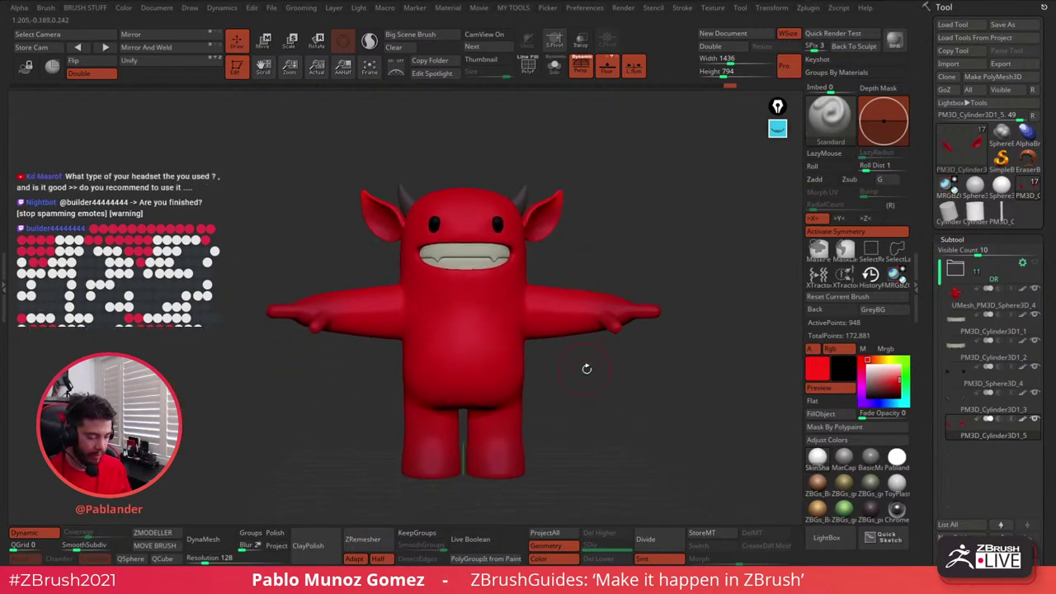
{"action": "key", "text": "space"}
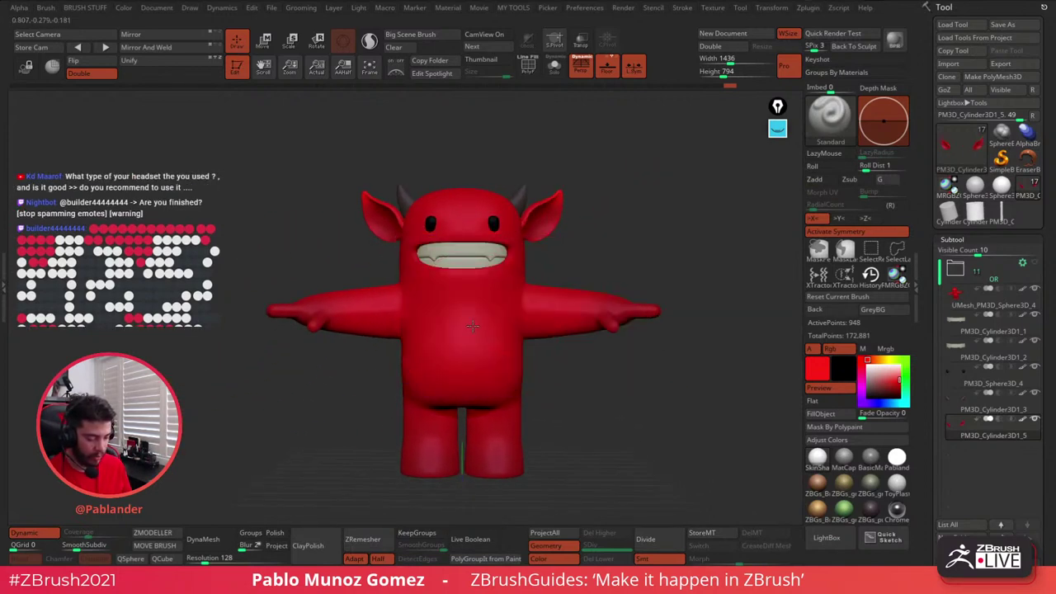
- Make the body the active subtool and paint soft bright red over its back with a resized brush
{"action": "key", "text": "space"}
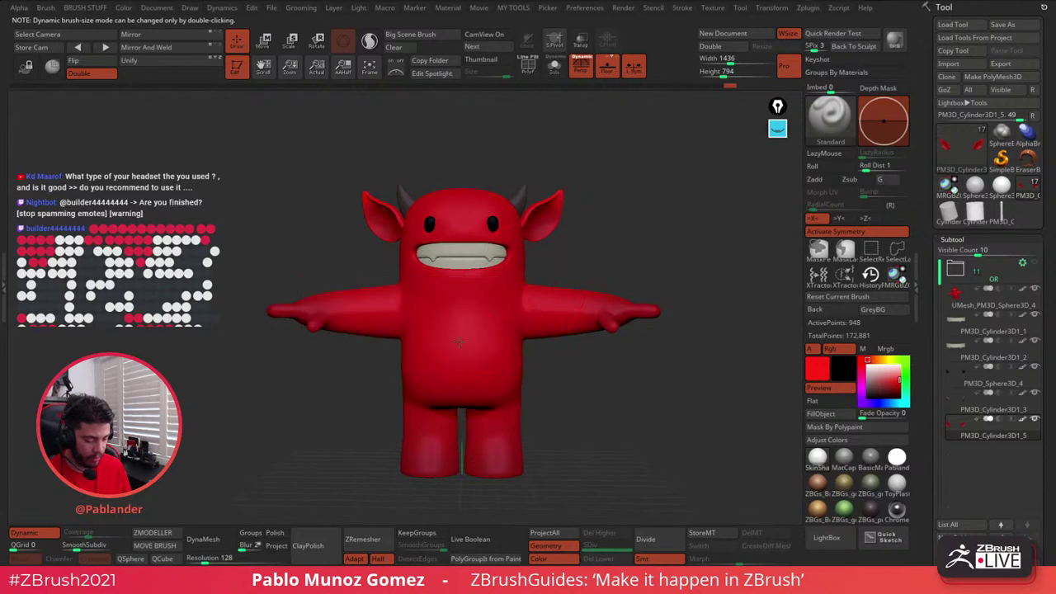
{"action": "left_click", "coordinate": [461, 339], "text": "alt"}
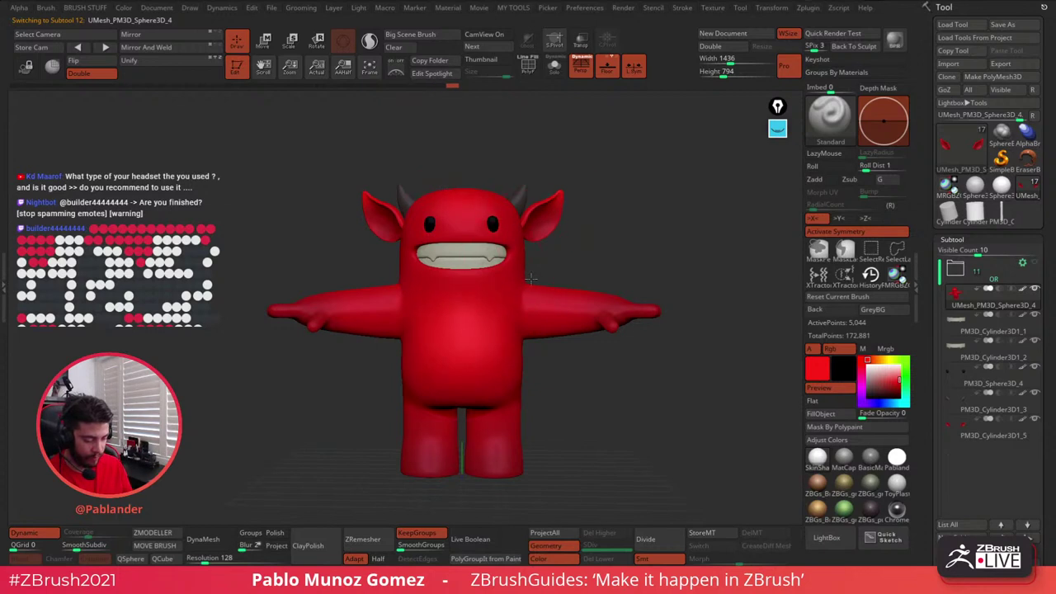
{"action": "left_click_drag", "start_coordinate": [530, 279], "coordinate": [598, 252]}
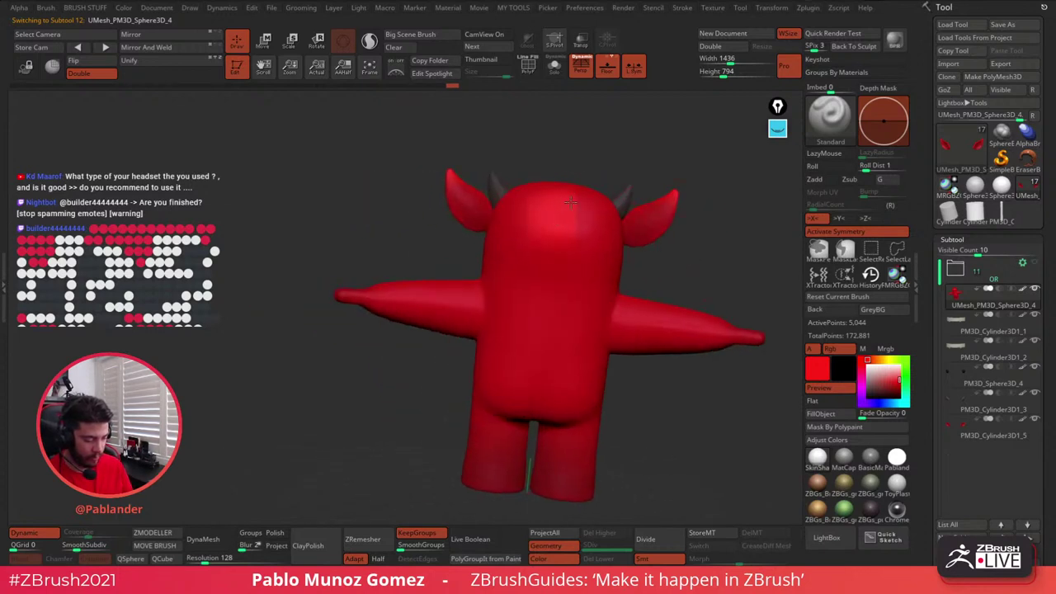
{"action": "left_click_drag", "start_coordinate": [570, 201], "coordinate": [540, 283]}
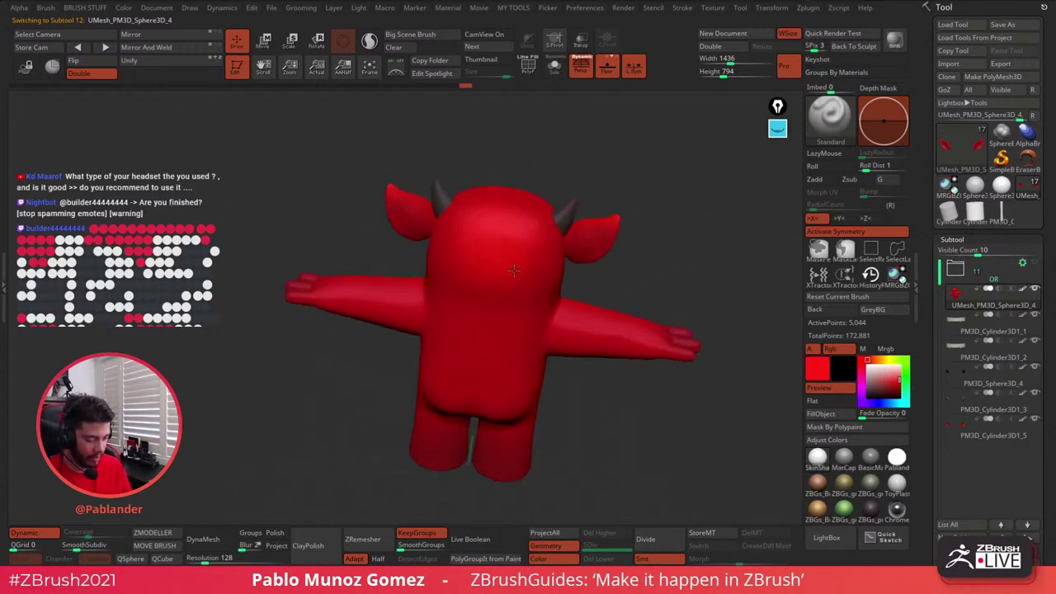
{"action": "right_click_drag", "start_coordinate": [520, 340], "coordinate": [568, 343]}
{"action": "left_click_drag", "start_coordinate": [567, 341], "coordinate": [599, 332]}
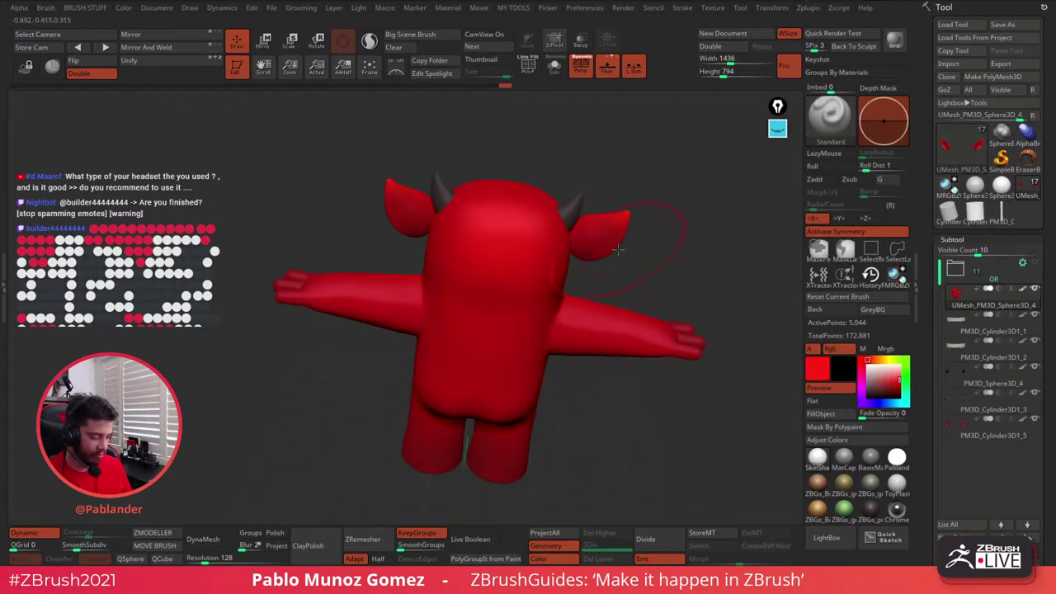
{"action": "left_click_drag", "start_coordinate": [617, 249], "coordinate": [587, 364]}
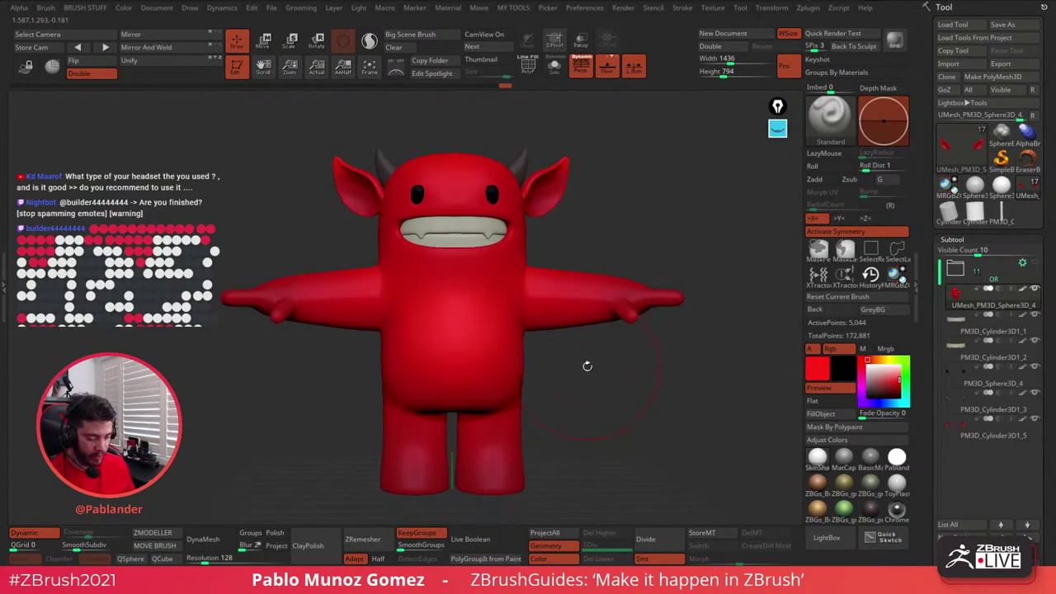
- Show only the body with its polygroups and mask everything except the mouth interior polygroup
{"action": "right_click_drag", "start_coordinate": [495, 231], "coordinate": [488, 277], "text": "ctrl"}
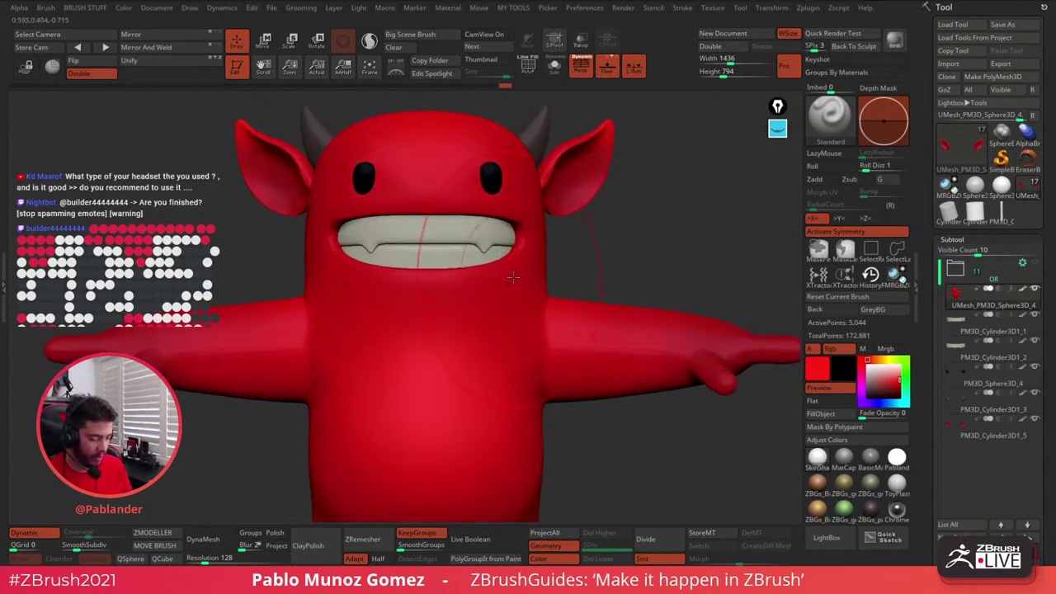
{"action": "left_click", "coordinate": [554, 67]}
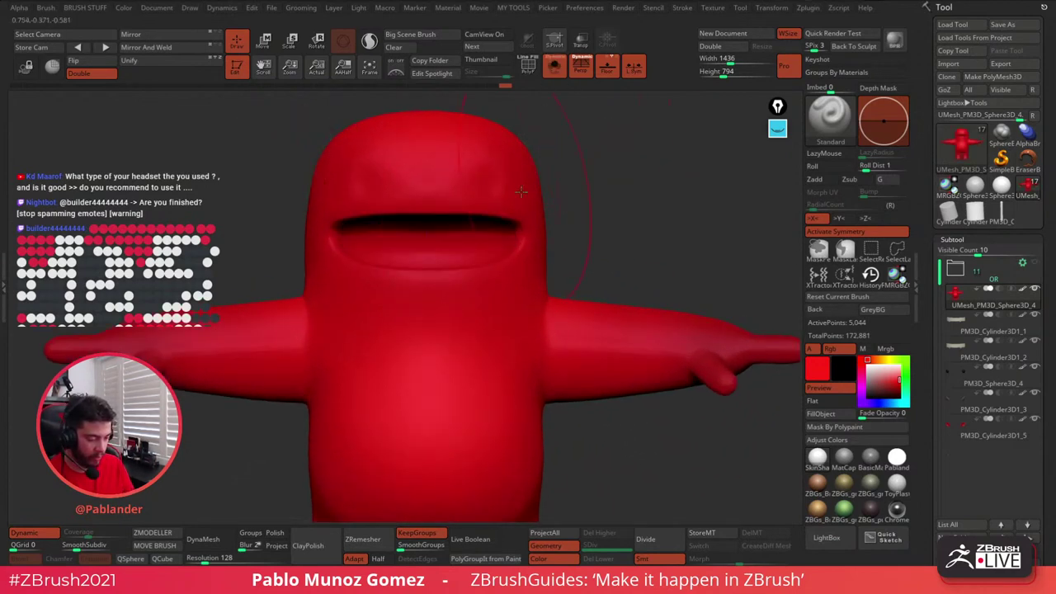
{"action": "left_click", "coordinate": [528, 67]}
{"action": "left_click", "coordinate": [469, 238], "text": "ctrl+shift"}
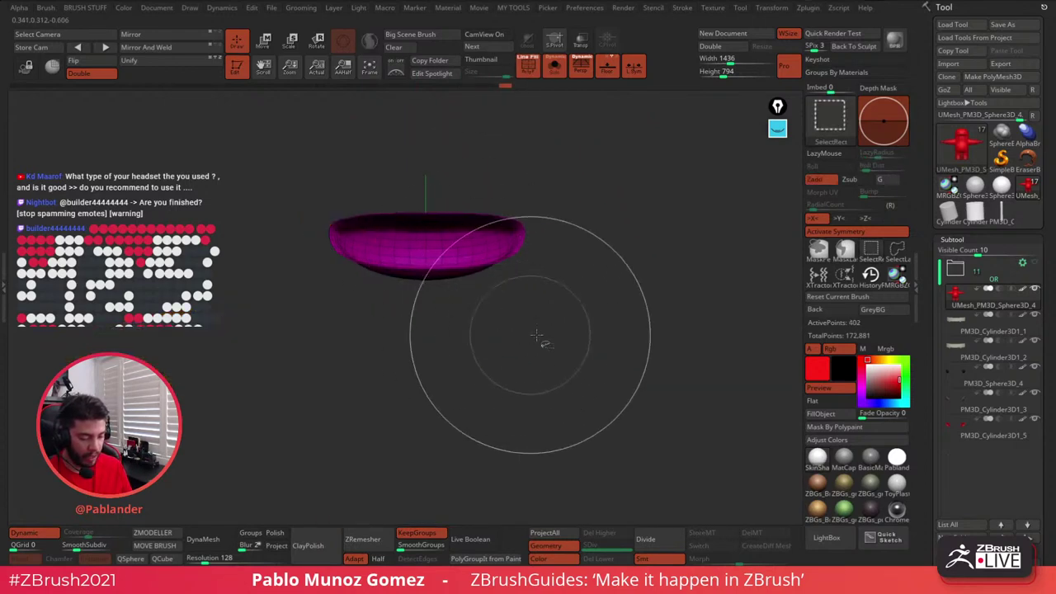
{"action": "left_click", "coordinate": [623, 254], "text": "ctrl"}
{"action": "left_click", "coordinate": [640, 284], "text": "ctrl+shift"}
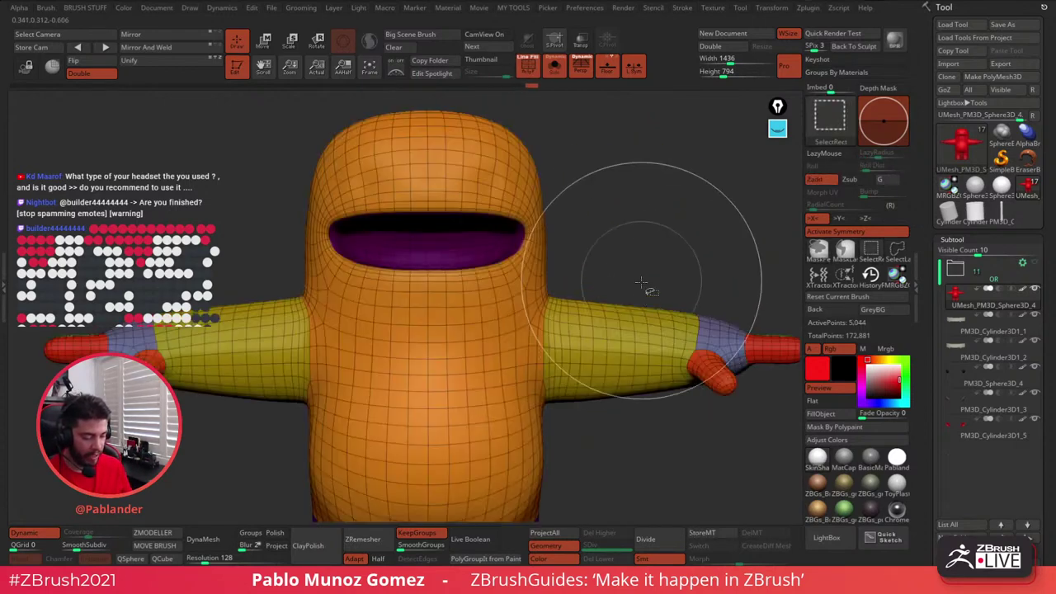
{"action": "left_click", "coordinate": [636, 240], "text": "ctrl"}
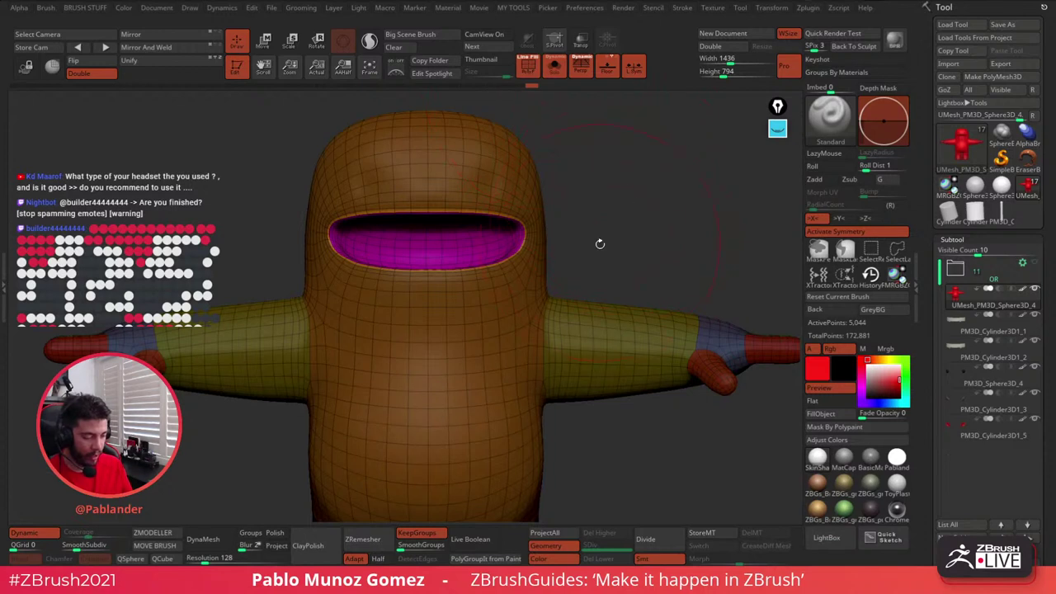
- Sharpen and shrink the body mask around the edge of the mouth opening
{"action": "right_click", "coordinate": [632, 194]}
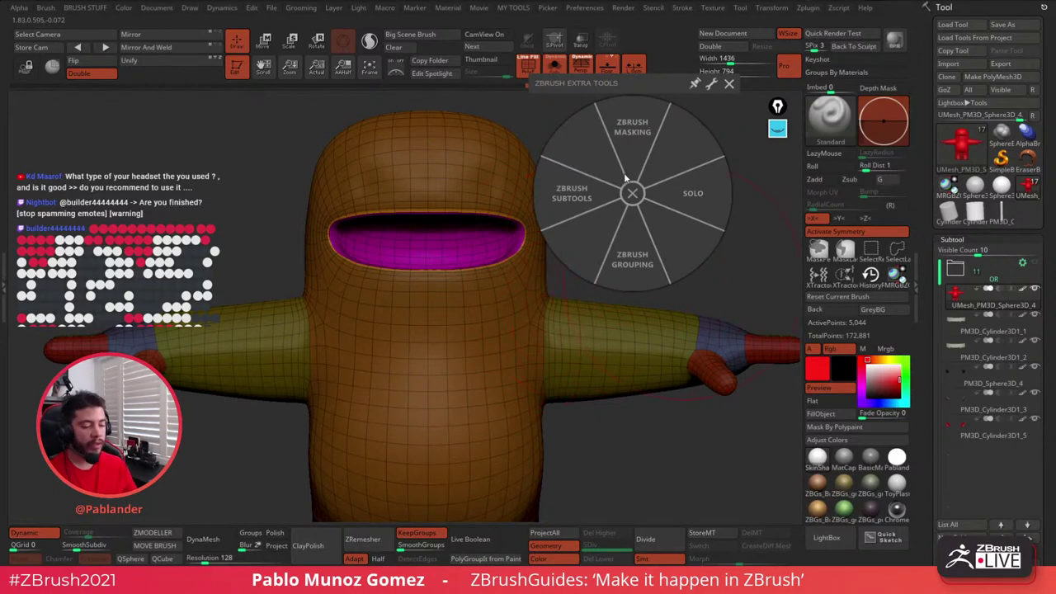
{"action": "left_click", "coordinate": [640, 134]}
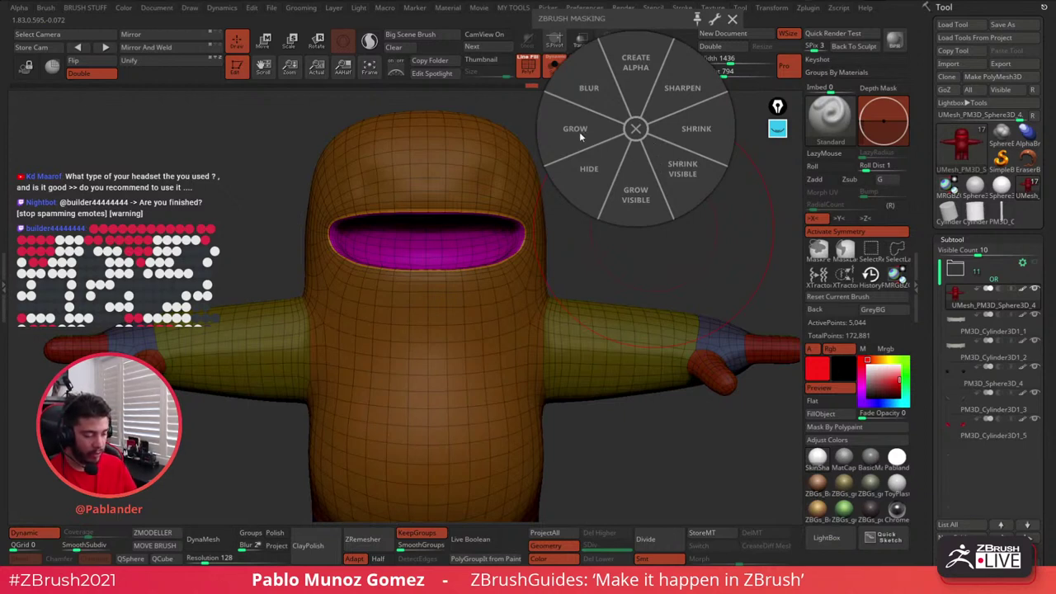
{"action": "left_click", "coordinate": [703, 95]}
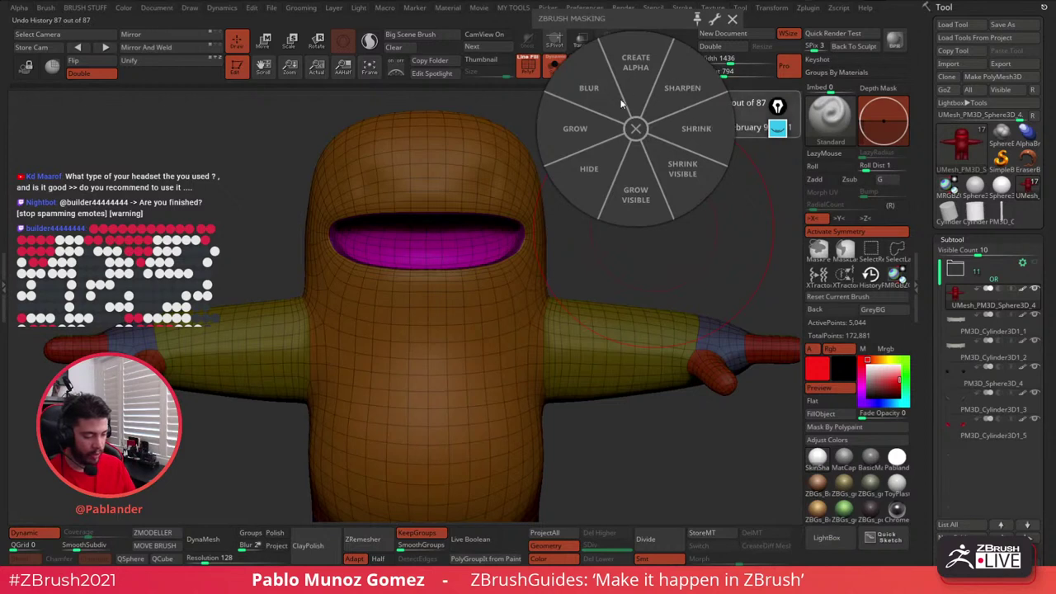
{"action": "left_click", "coordinate": [696, 127]}
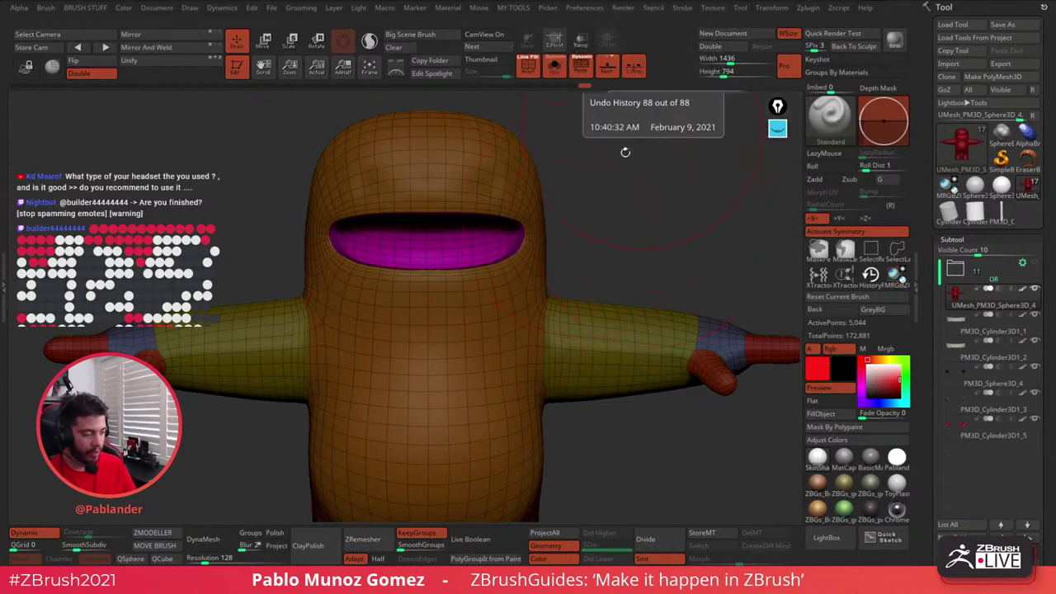
- Look through the body's masking settings, including the blur, sharpen, grow and shrink options
{"action": "scroll", "coordinate": [949, 313], "scroll_direction": "down", "scroll_amount": 10}
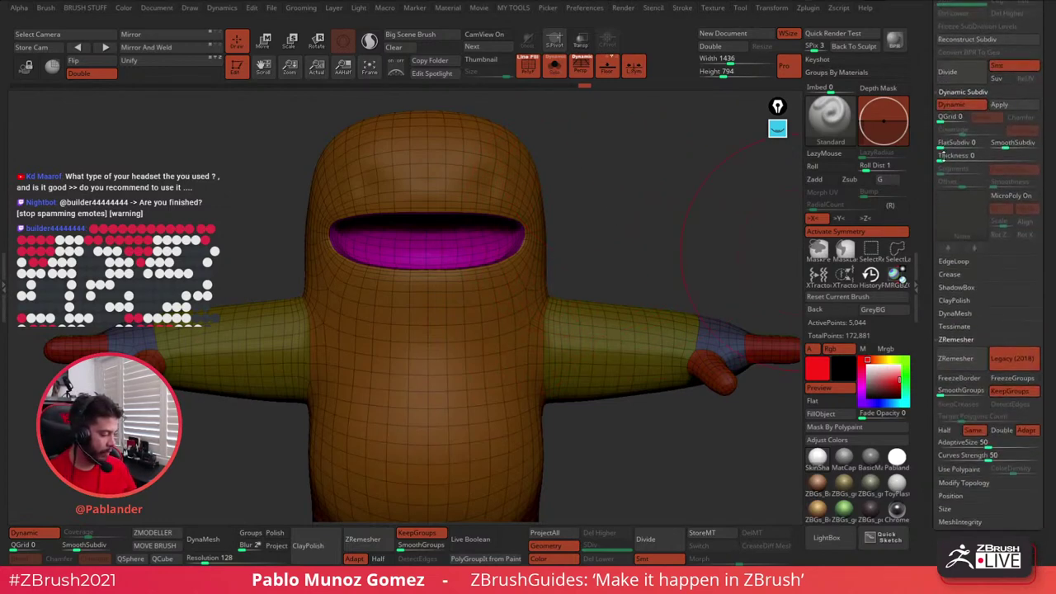
{"action": "scroll", "coordinate": [987, 198], "scroll_direction": "down", "scroll_amount": 8}
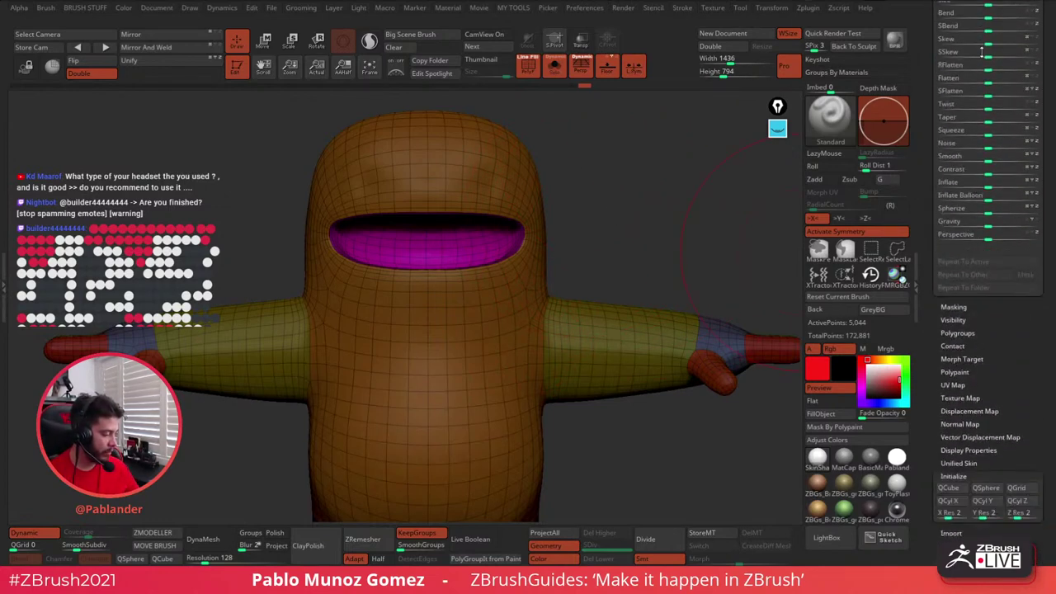
{"action": "scroll", "coordinate": [993, 252], "scroll_direction": "down", "scroll_amount": 6}
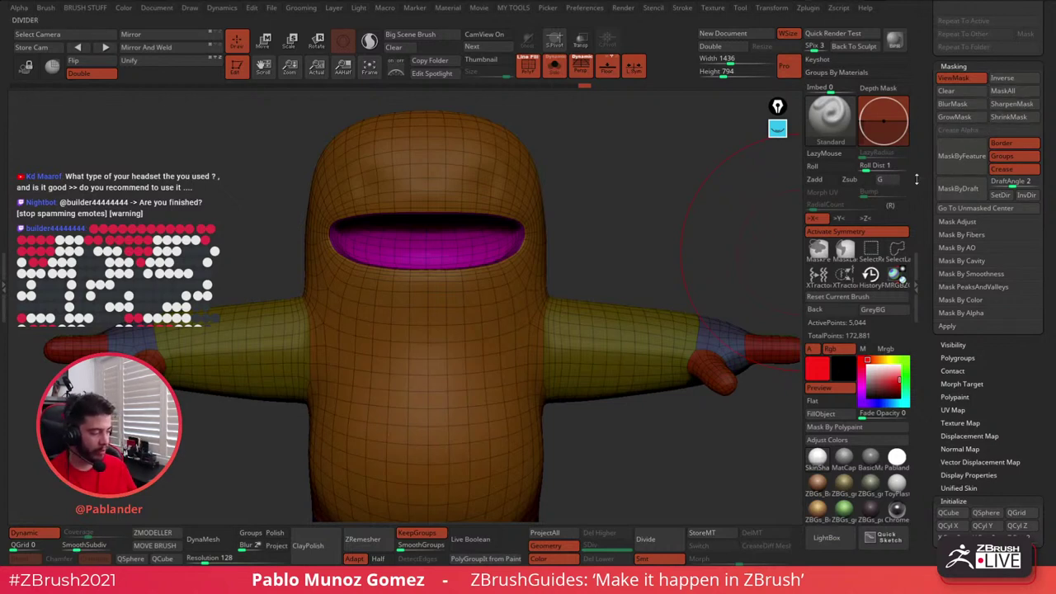
{"action": "right_click", "coordinate": [626, 189]}
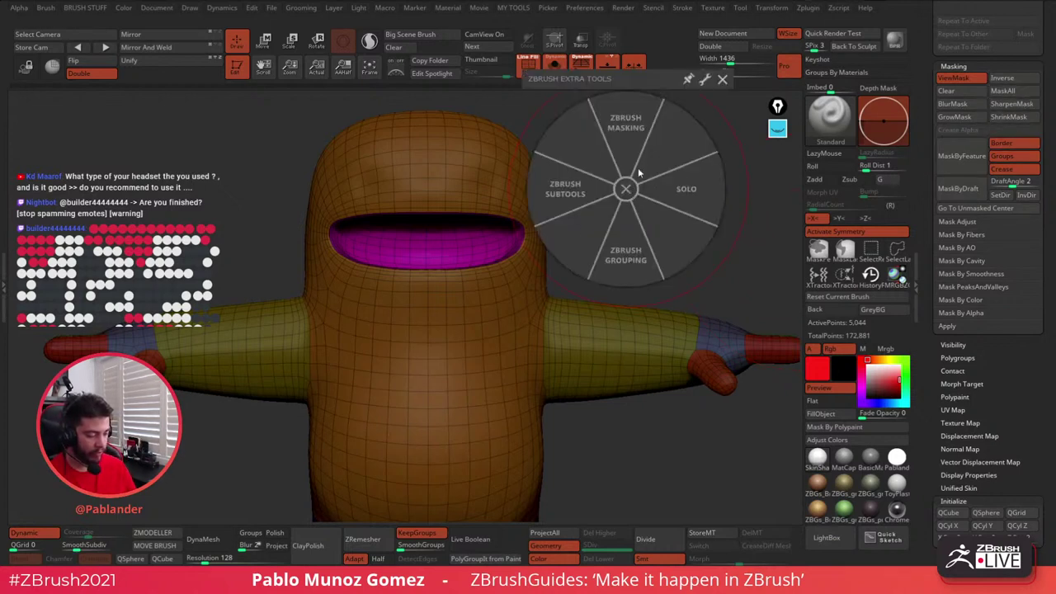
{"action": "left_click", "coordinate": [628, 193]}
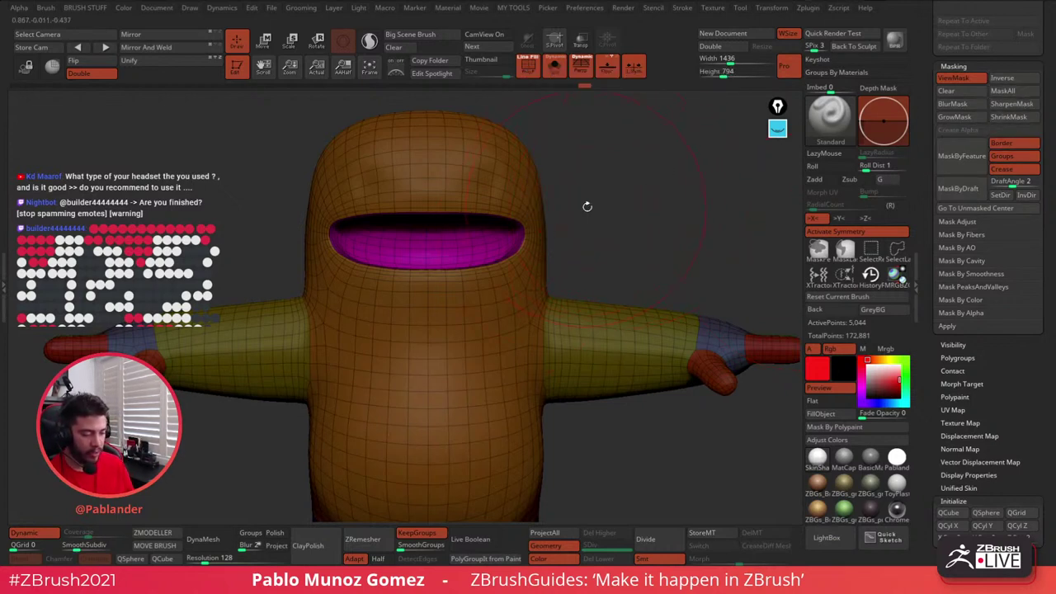
- Hide the polygroup wireframe, choose a near-black color and paint the unmasked mouth interior from several angles
{"action": "left_click", "coordinate": [529, 73]}
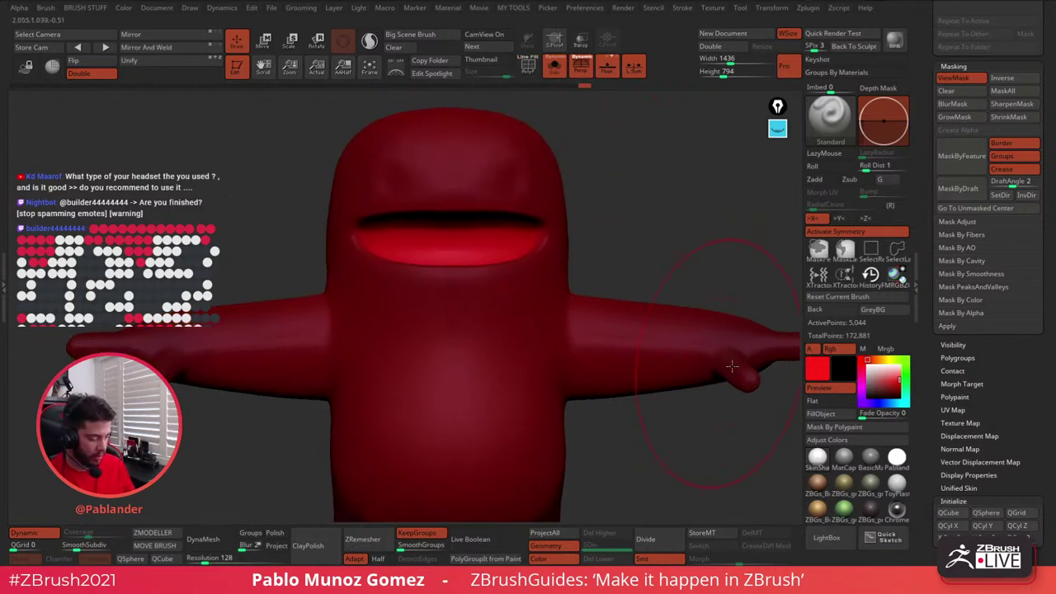
{"action": "left_click_drag", "start_coordinate": [880, 394], "coordinate": [870, 394]}
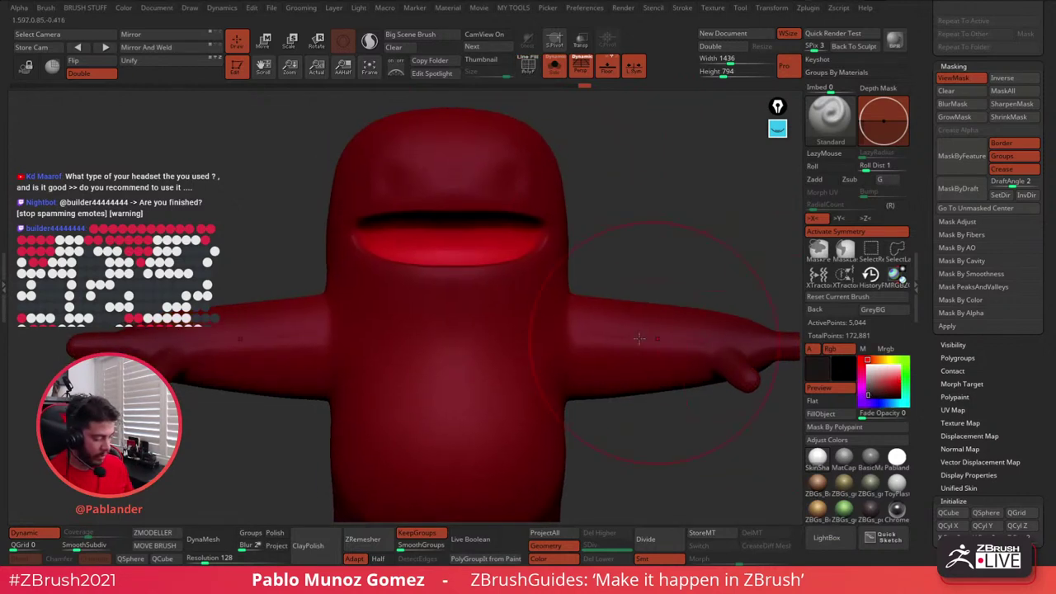
{"action": "left_click_drag", "start_coordinate": [447, 237], "coordinate": [517, 223]}
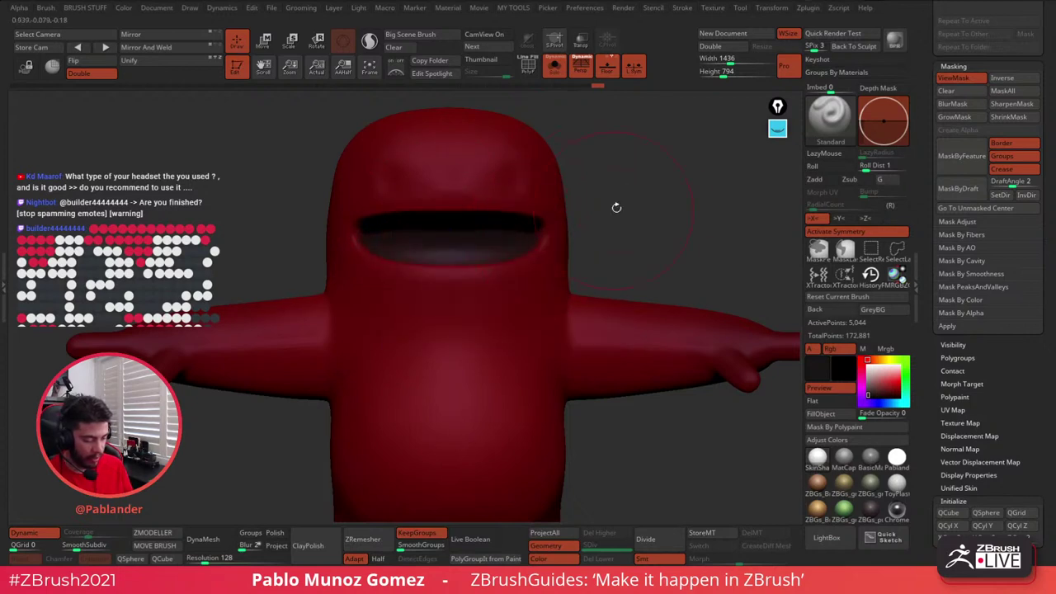
{"action": "left_click_drag", "start_coordinate": [615, 206], "coordinate": [450, 202]}
{"action": "mouse_move", "coordinate": [582, 190]}
{"action": "left_mouse_down"}
{"action": "mouse_move", "coordinate": [622, 201]}
{"action": "mouse_move", "coordinate": [693, 252]}
{"action": "left_mouse_up"}
{"action": "left_click_drag", "start_coordinate": [465, 252], "coordinate": [454, 244]}
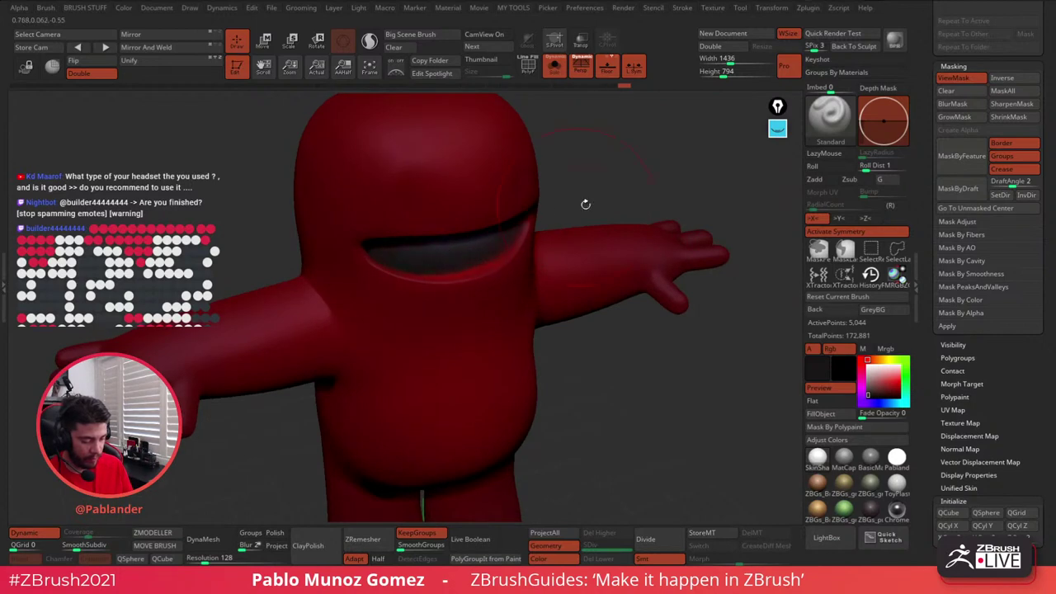
- Turn off Solo to show all of the character's parts and hide the mask display on the body
{"action": "left_click_drag", "start_coordinate": [529, 241], "coordinate": [508, 204]}
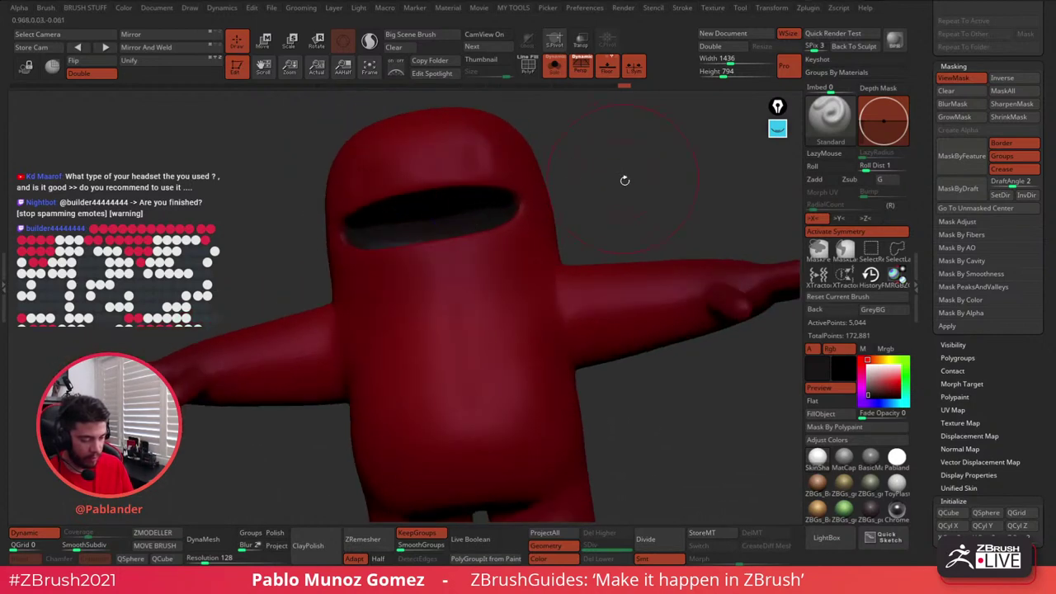
{"action": "key", "text": "ctrl+z"}
{"action": "left_click", "coordinate": [554, 67]}
{"action": "left_click_drag", "start_coordinate": [636, 130], "coordinate": [619, 200], "text": "shift"}
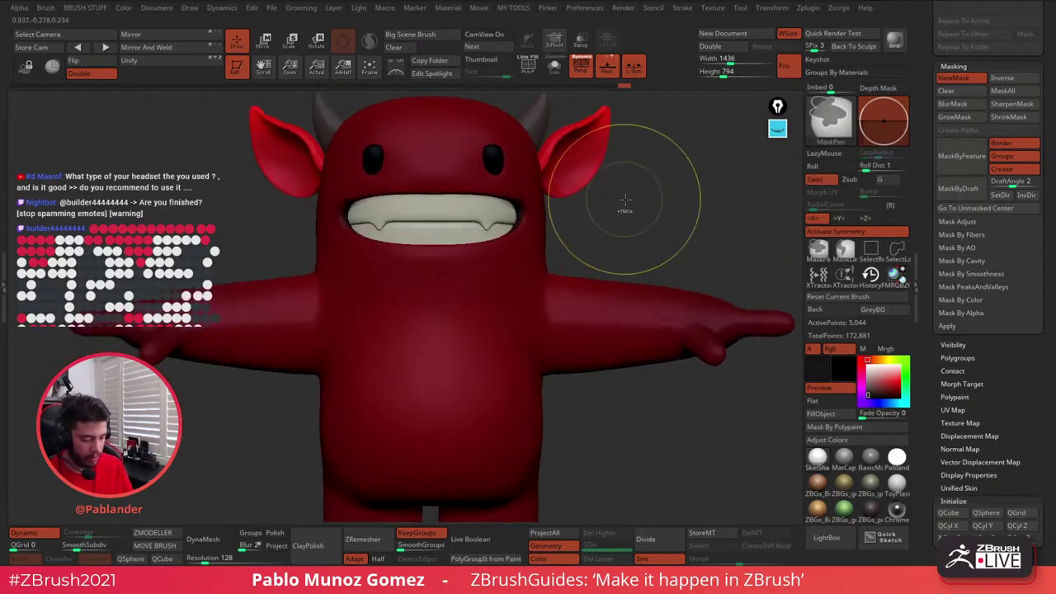
{"action": "key", "text": "ctrl+h"}
{"action": "left_click_drag", "start_coordinate": [628, 270], "coordinate": [632, 236], "text": "alt"}
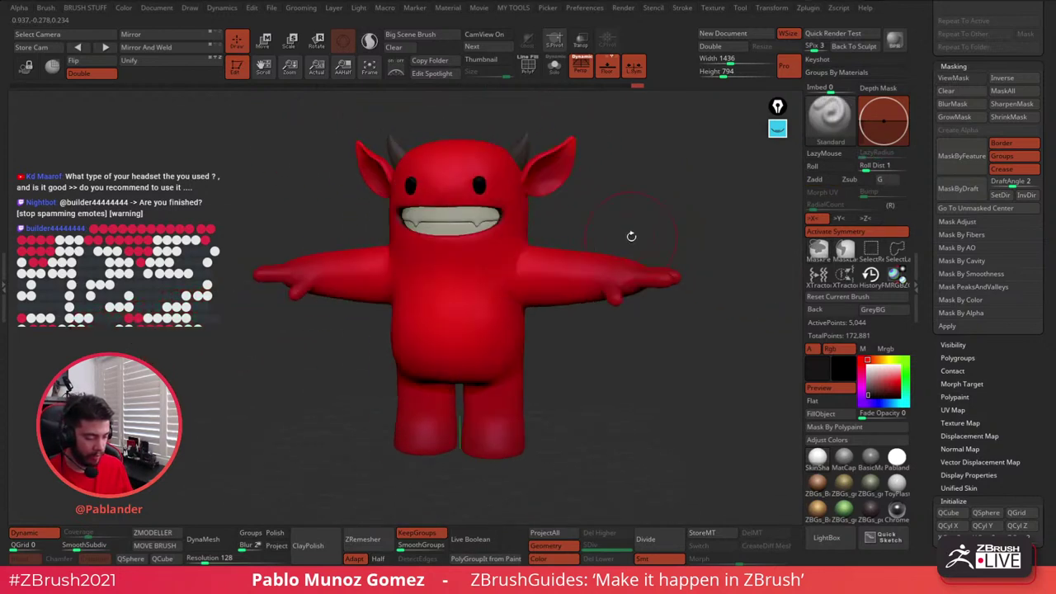
- Examine the character's face, mouth and overall proportions from the front and from slightly angled views
{"action": "left_click_drag", "start_coordinate": [531, 214], "coordinate": [500, 232], "text": "alt"}
{"action": "key", "text": "space"}
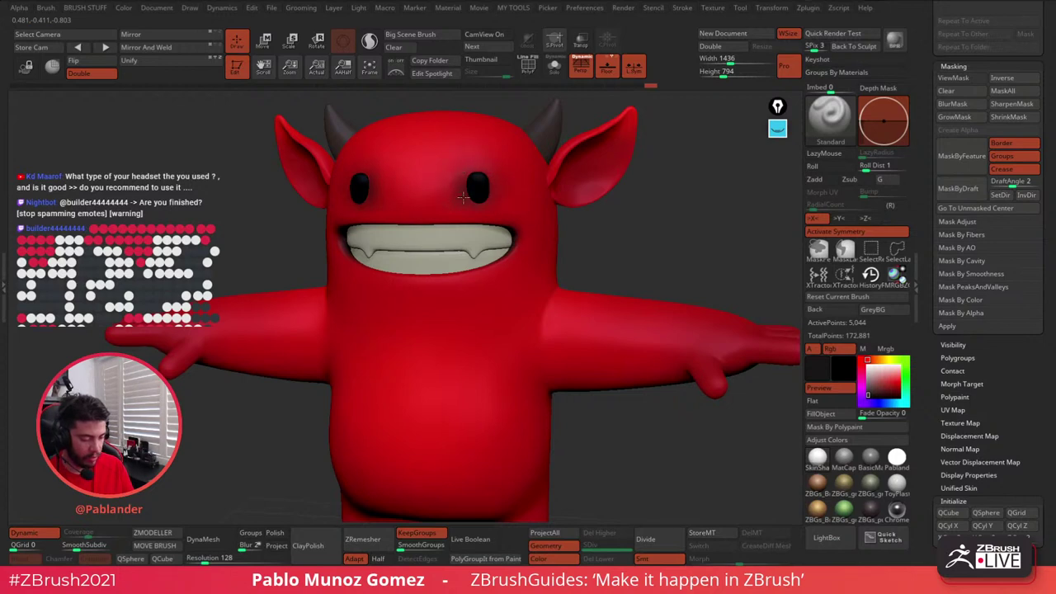
{"action": "left_click_drag", "start_coordinate": [622, 222], "coordinate": [644, 226]}
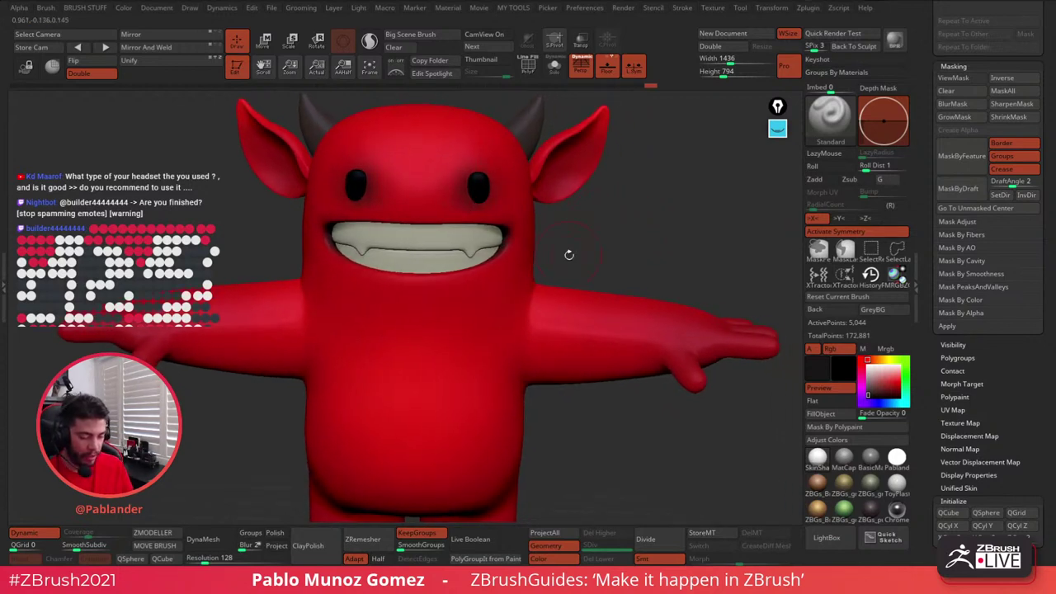
{"action": "key", "text": "f"}
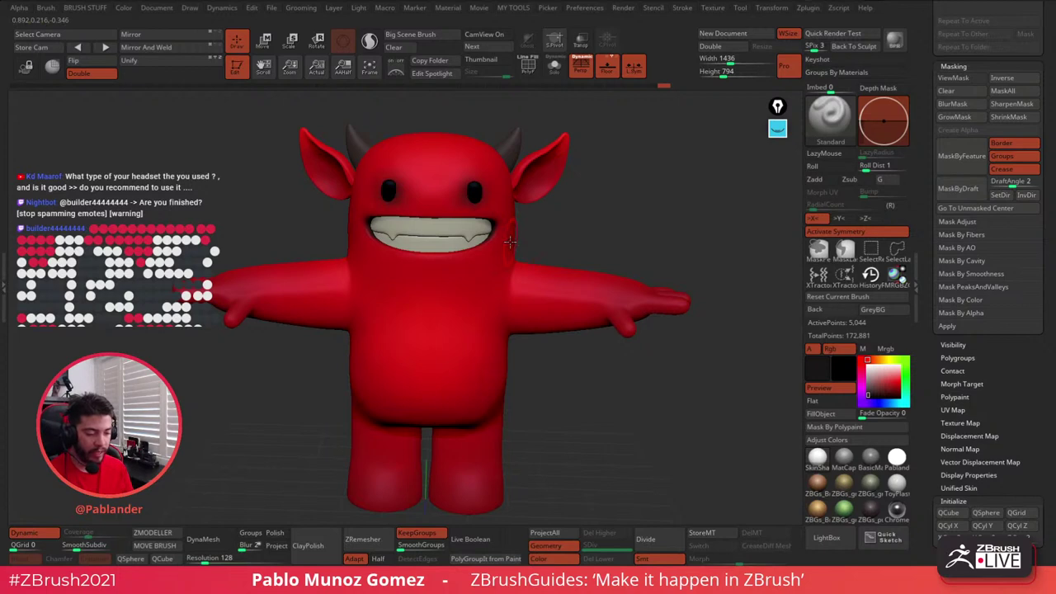
{"action": "left_click_drag", "start_coordinate": [603, 196], "coordinate": [609, 209], "text": "shift"}
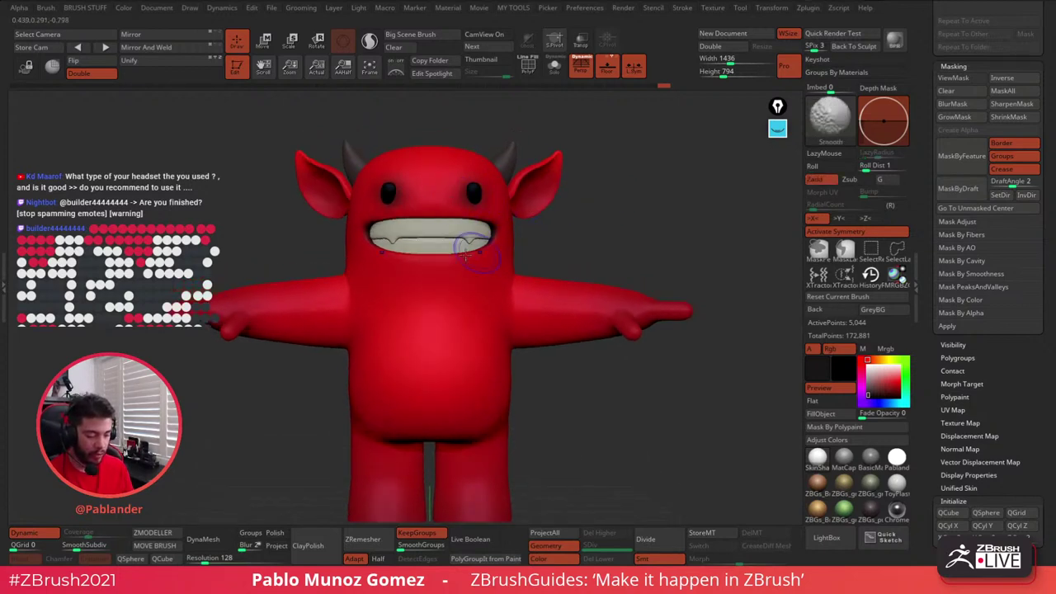
{"action": "key", "text": "shift"}
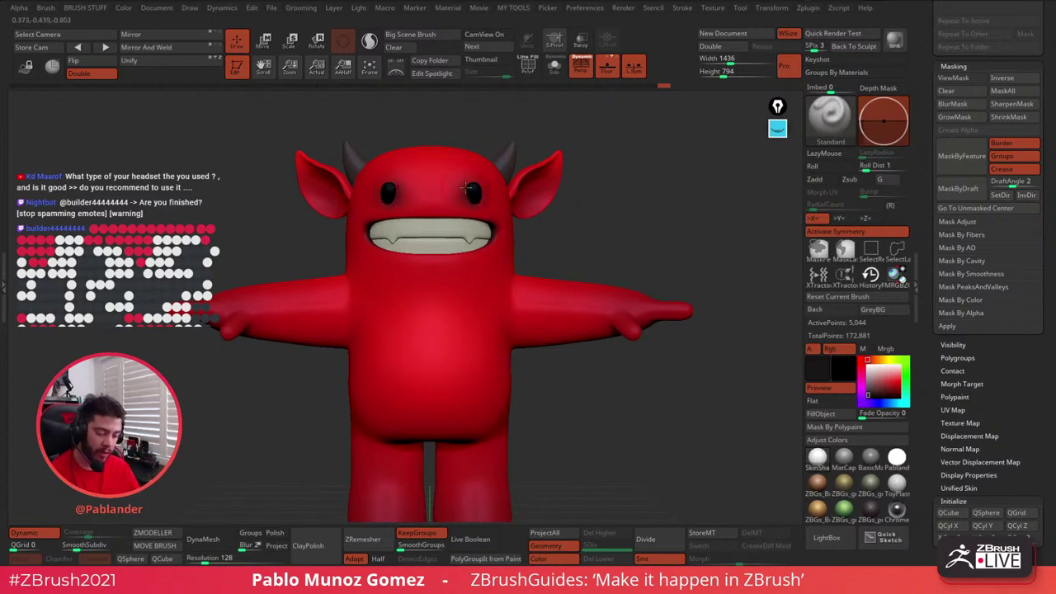
{"action": "mouse_move", "coordinate": [589, 216]}
{"action": "left_mouse_down"}
{"action": "mouse_move", "coordinate": [588, 226]}
{"action": "mouse_move", "coordinate": [584, 198]}
{"action": "mouse_move", "coordinate": [657, 203]}
{"action": "mouse_move", "coordinate": [622, 203]}
{"action": "mouse_move", "coordinate": [608, 217]}
{"action": "mouse_move", "coordinate": [611, 193]}
{"action": "left_mouse_up"}
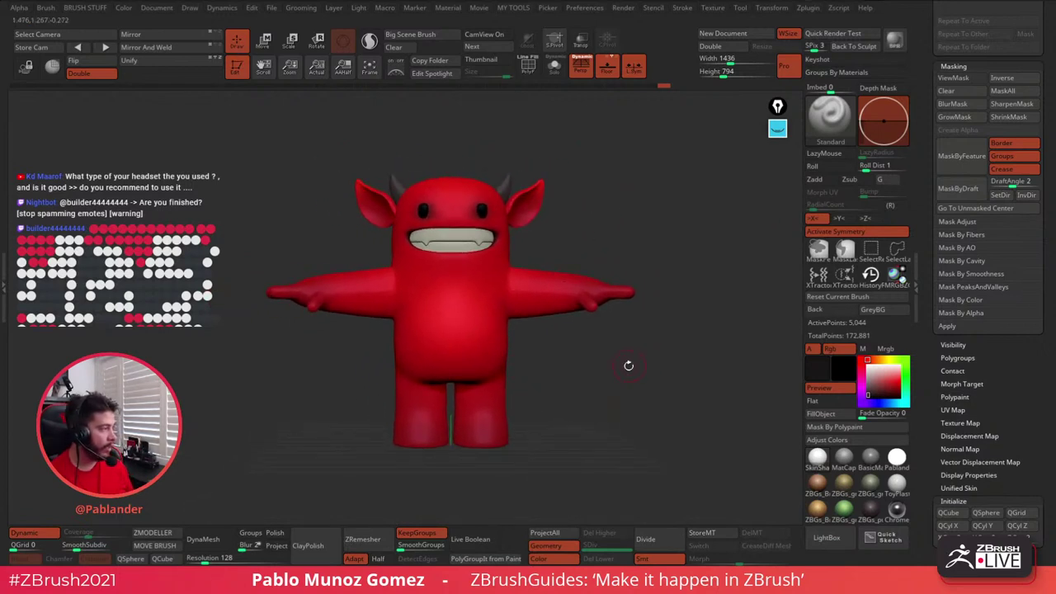
{"action": "left_click_drag", "start_coordinate": [630, 366], "coordinate": [621, 398], "text": "alt"}
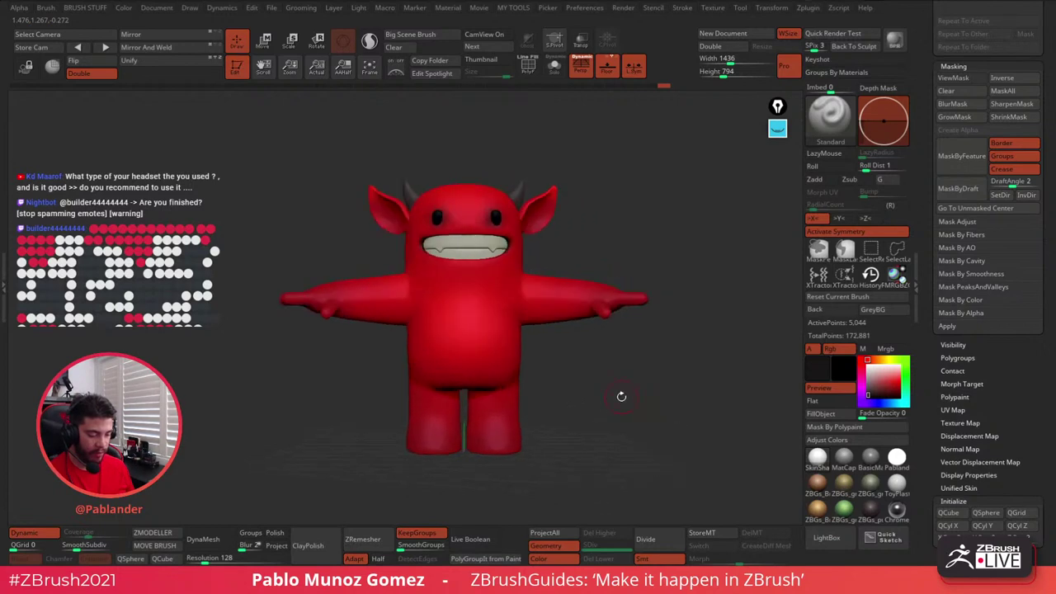
- Turn off the floor grid and the perspective display
{"action": "key", "text": "shift+p"}
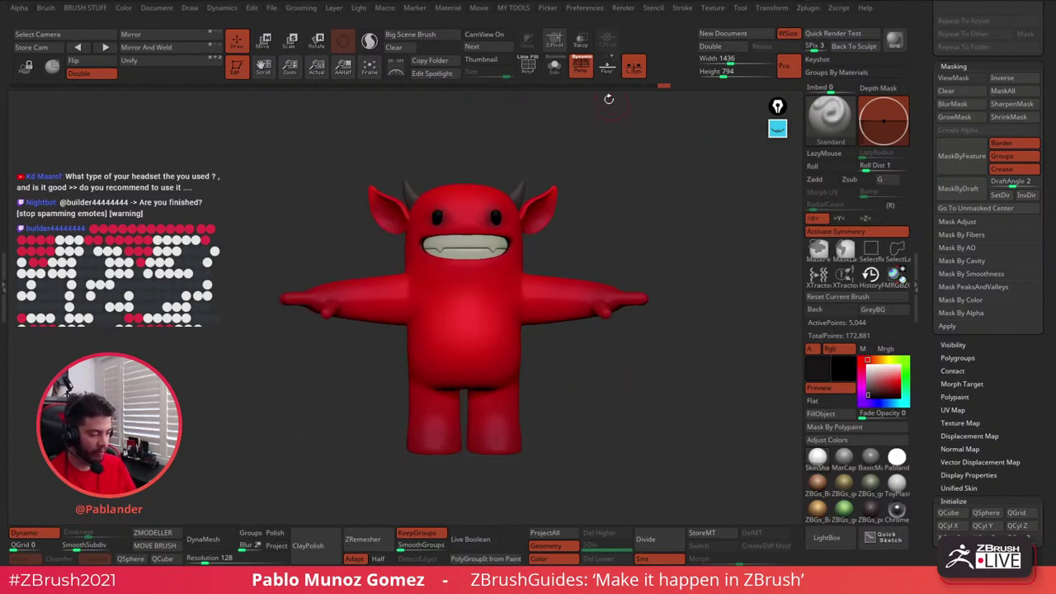
{"action": "key", "text": "p"}
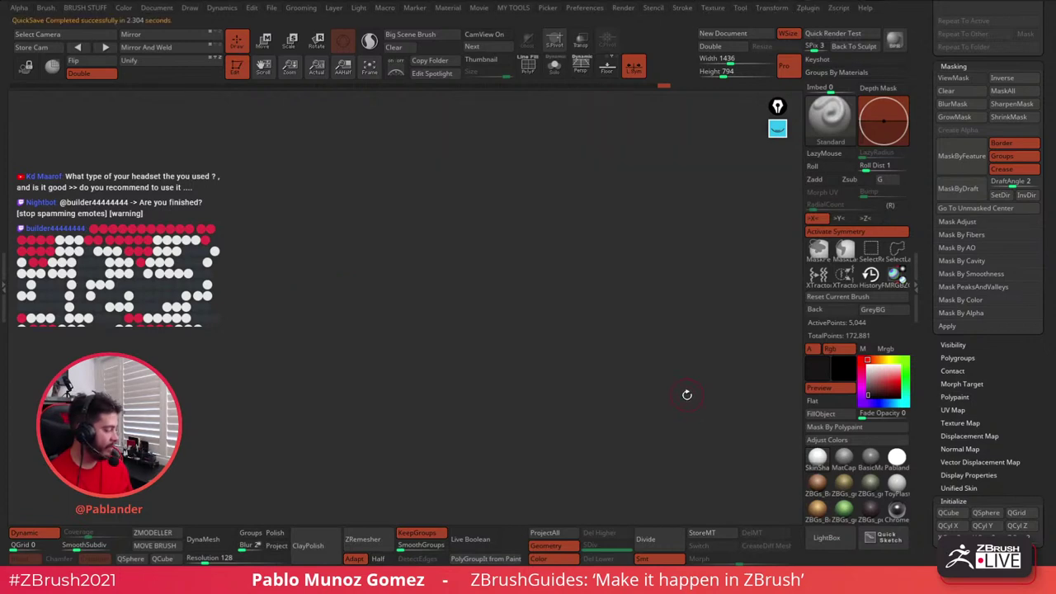
{"action": "left_click_drag", "start_coordinate": [679, 396], "coordinate": [663, 400], "text": "alt"}
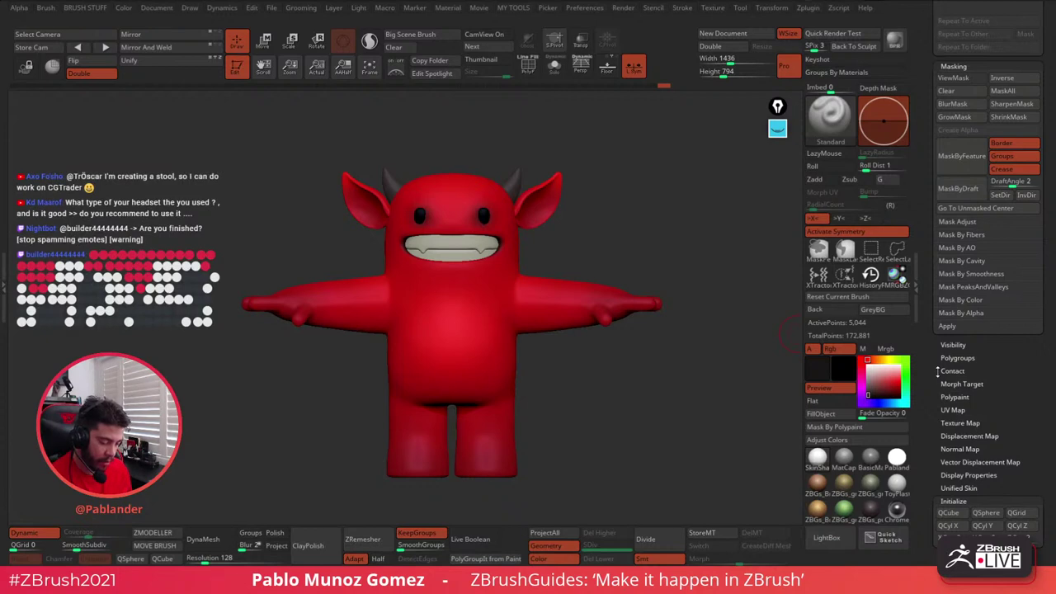
- Duplicate the body subtool and move the copy to the end of the subtool list
{"action": "scroll", "coordinate": [939, 372], "scroll_direction": "up", "scroll_amount": 10}
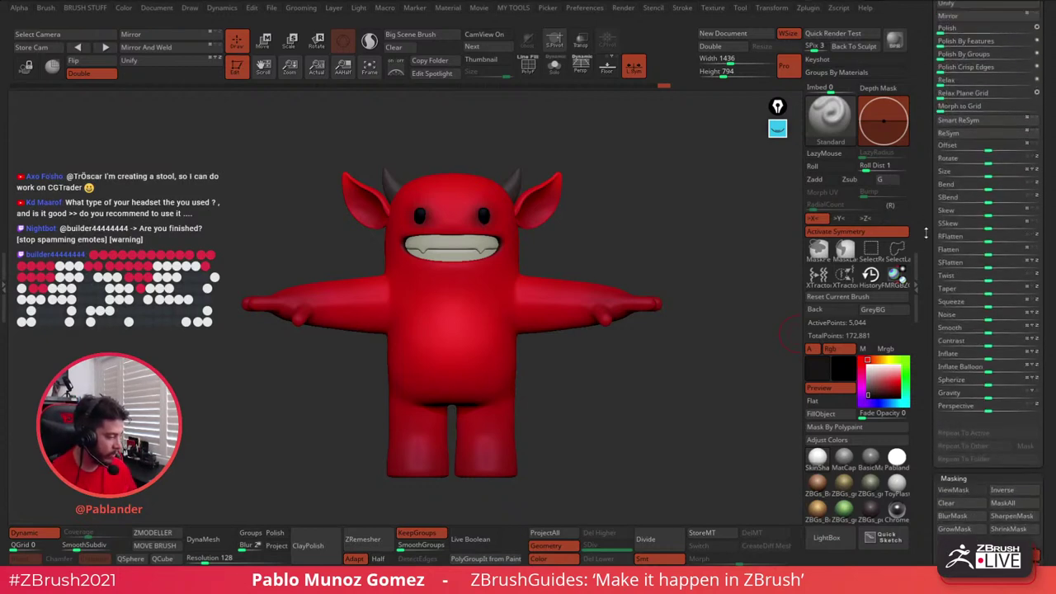
{"action": "scroll", "coordinate": [926, 347], "scroll_direction": "up", "scroll_amount": 10}
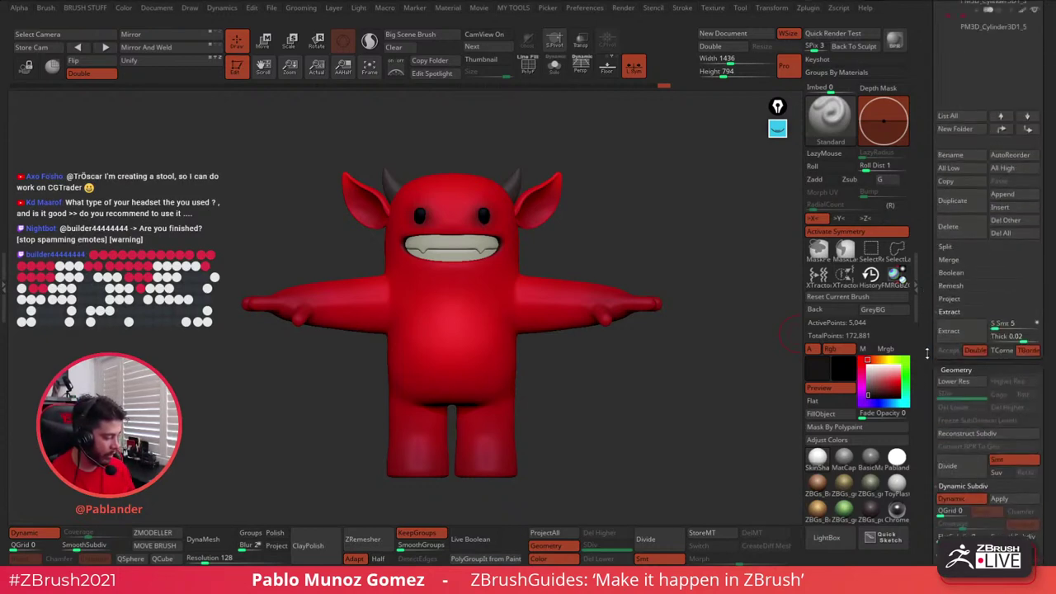
{"action": "scroll", "coordinate": [927, 391], "scroll_direction": "down", "scroll_amount": 2}
{"action": "scroll", "coordinate": [941, 392], "scroll_direction": "down", "scroll_amount": 2}
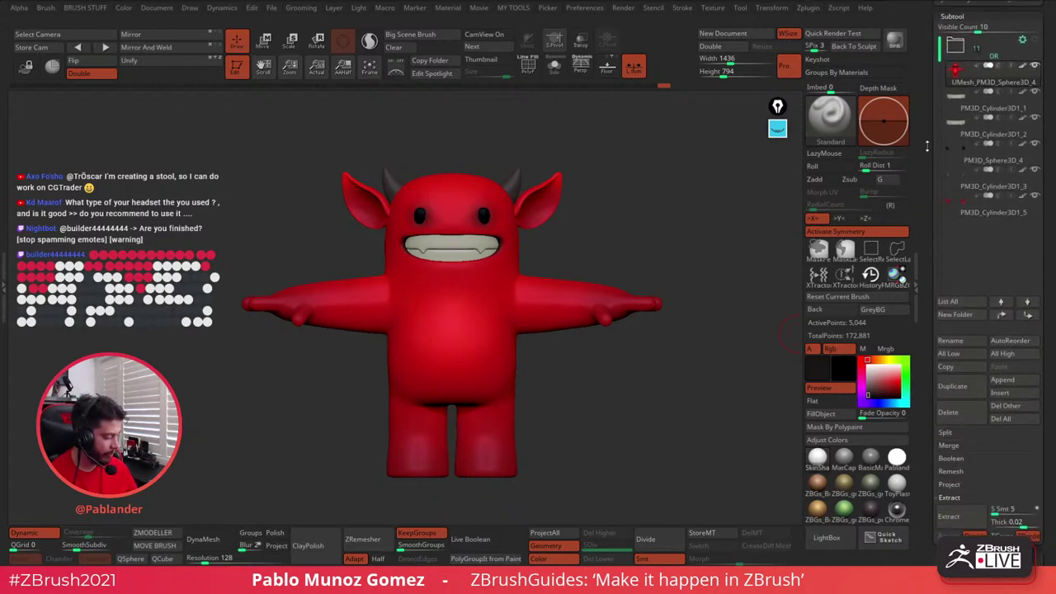
{"action": "left_click", "coordinate": [957, 387]}
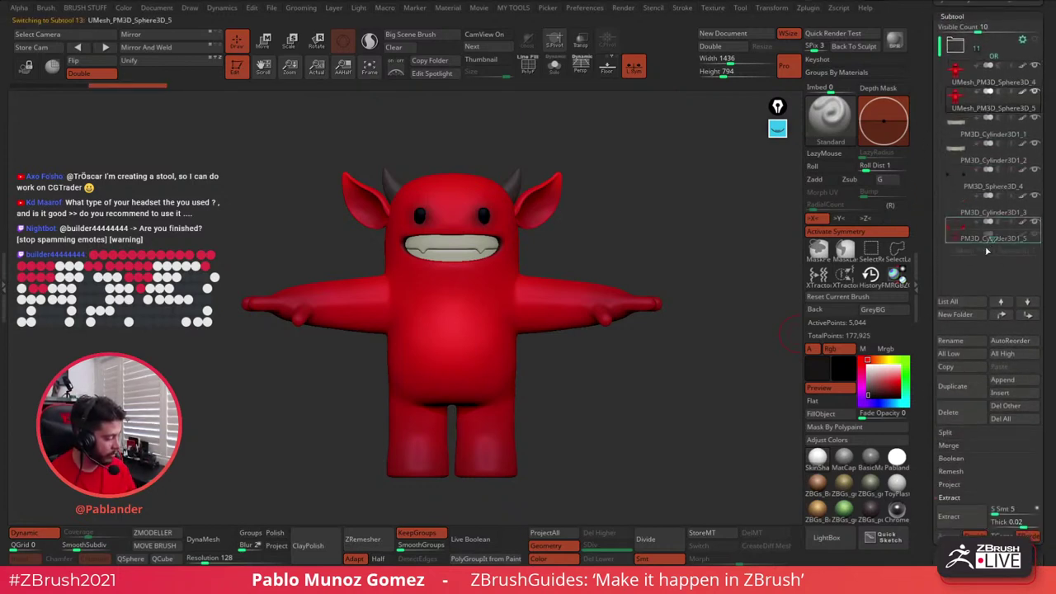
{"action": "left_click_drag", "start_coordinate": [987, 251], "coordinate": [987, 248]}
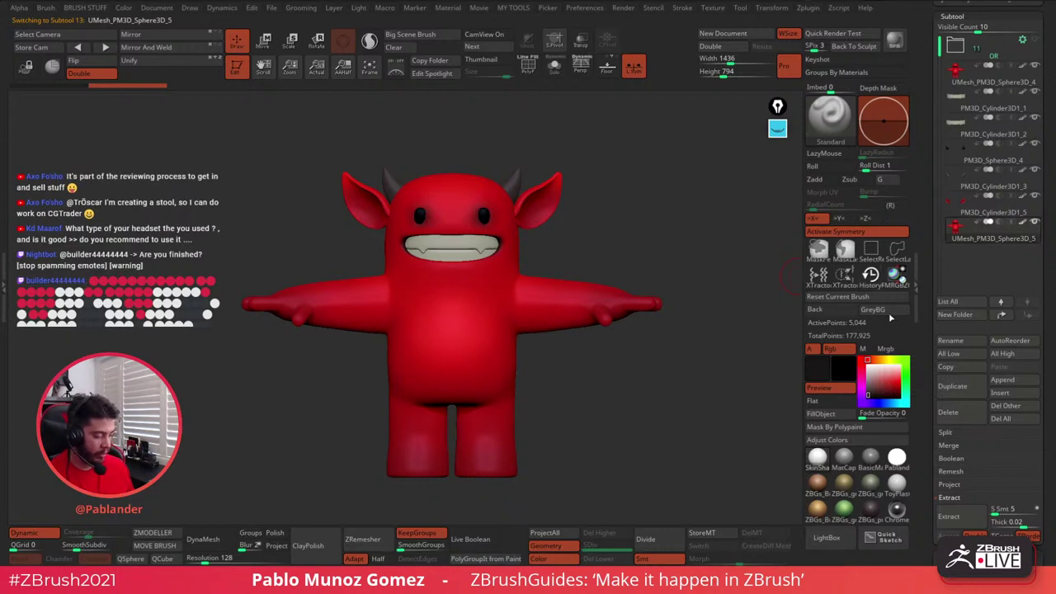
- Isolate the duplicated body with Solo and fill it with white and the MatCap material
{"action": "left_click", "coordinate": [858, 401]}
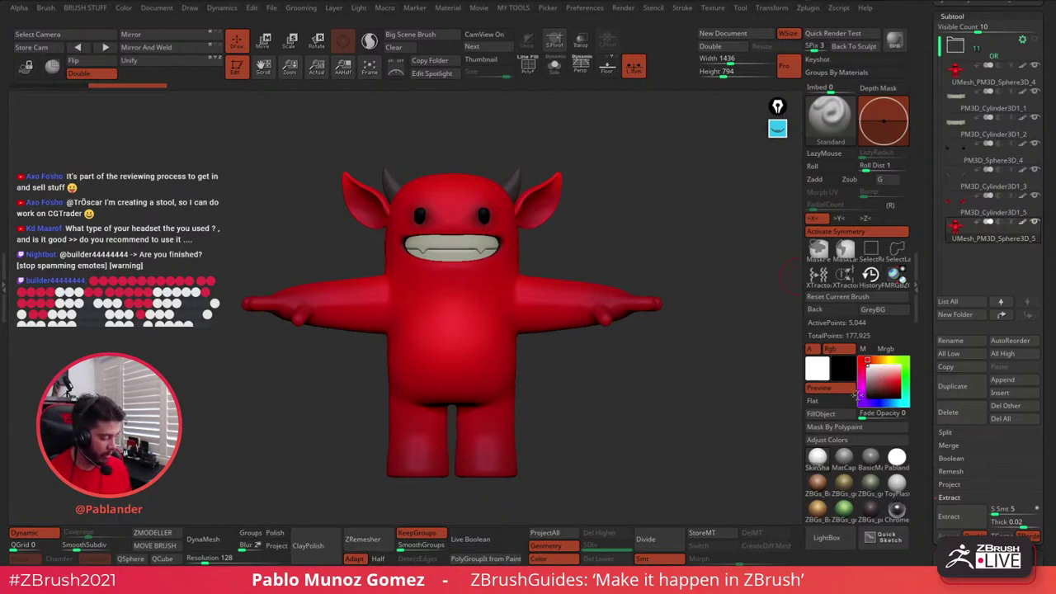
{"action": "left_click", "coordinate": [844, 458]}
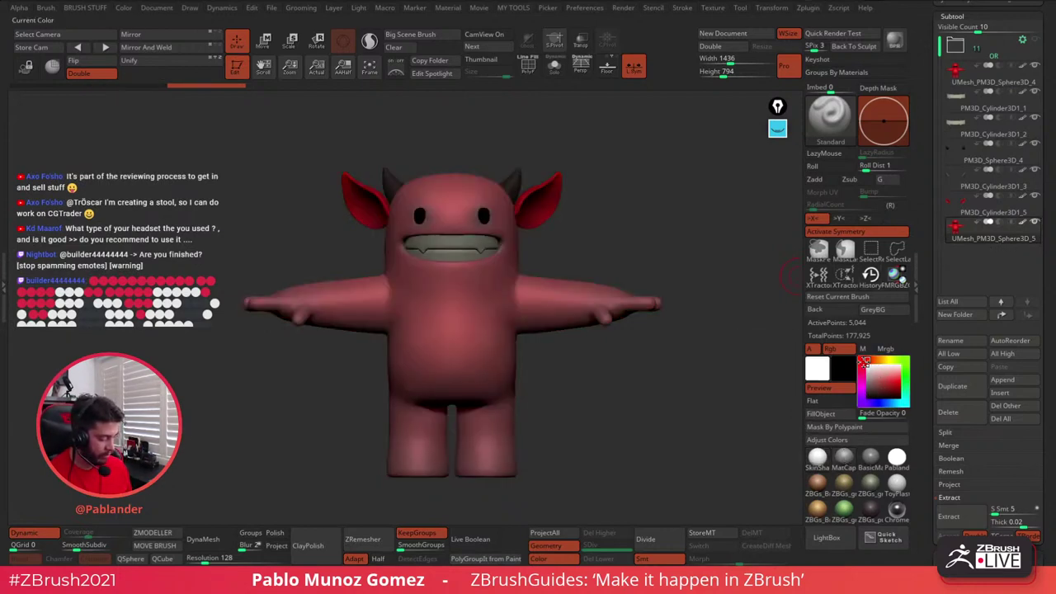
{"action": "left_click", "coordinate": [555, 66]}
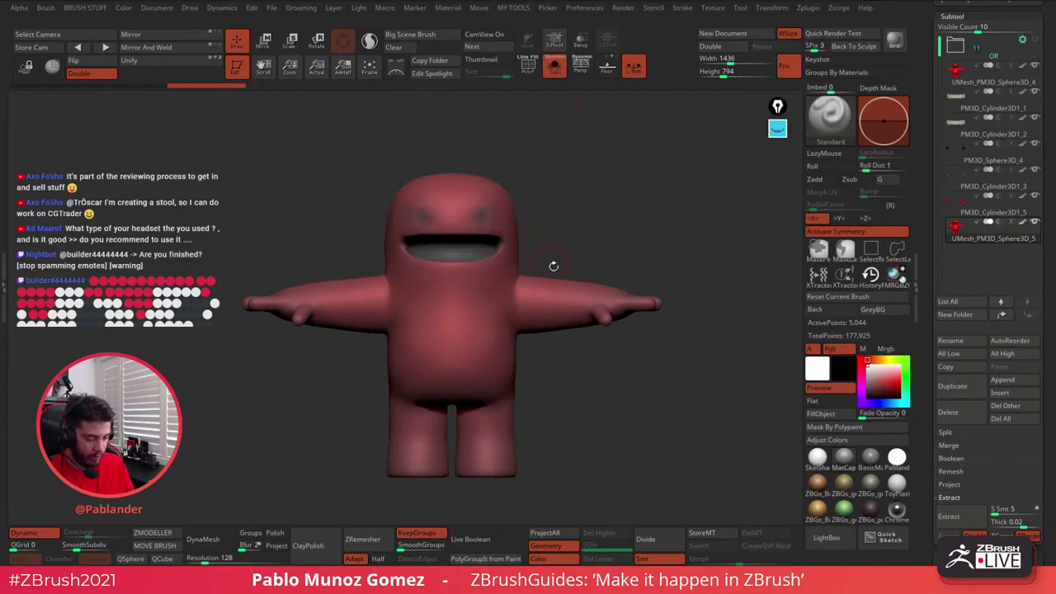
{"action": "left_click_drag", "start_coordinate": [590, 254], "coordinate": [611, 219], "text": "alt"}
{"action": "left_click", "coordinate": [835, 414]}
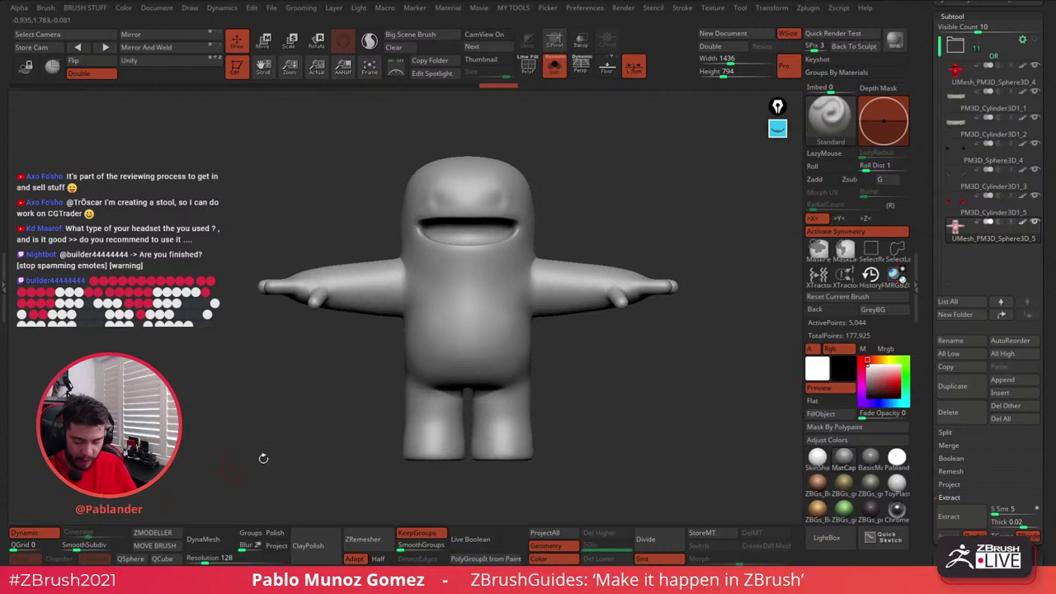
- Apply the dynamic subdivision on the duplicated body as real subdivision levels and turn off X symmetry
{"action": "left_click_drag", "start_coordinate": [928, 370], "coordinate": [928, 8]}
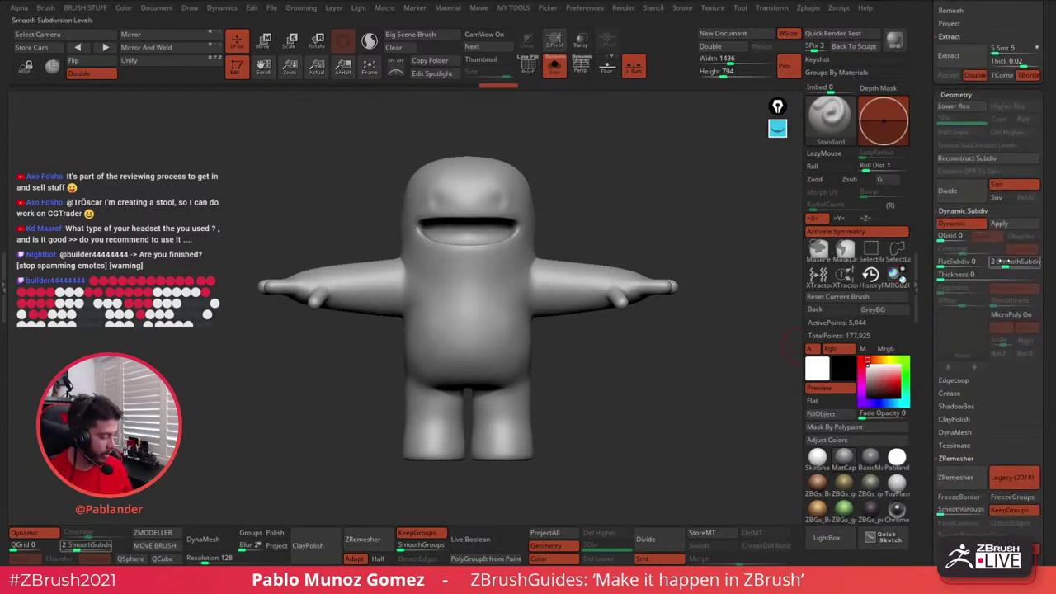
{"action": "left_click", "coordinate": [1015, 227]}
{"action": "scroll", "coordinate": [927, 343], "scroll_direction": "up", "scroll_amount": 10}
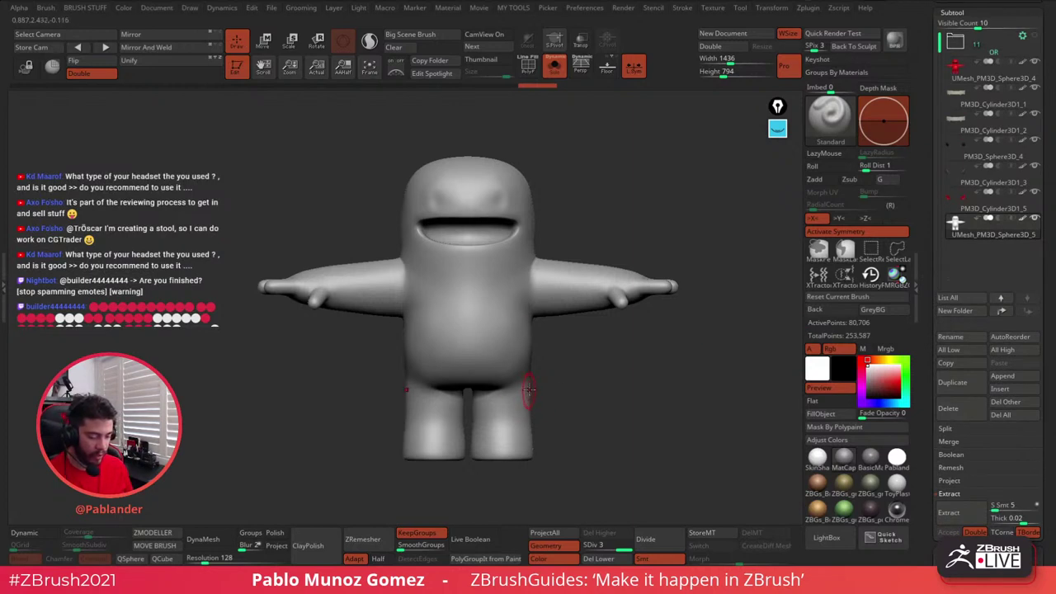
{"action": "key", "text": "x"}
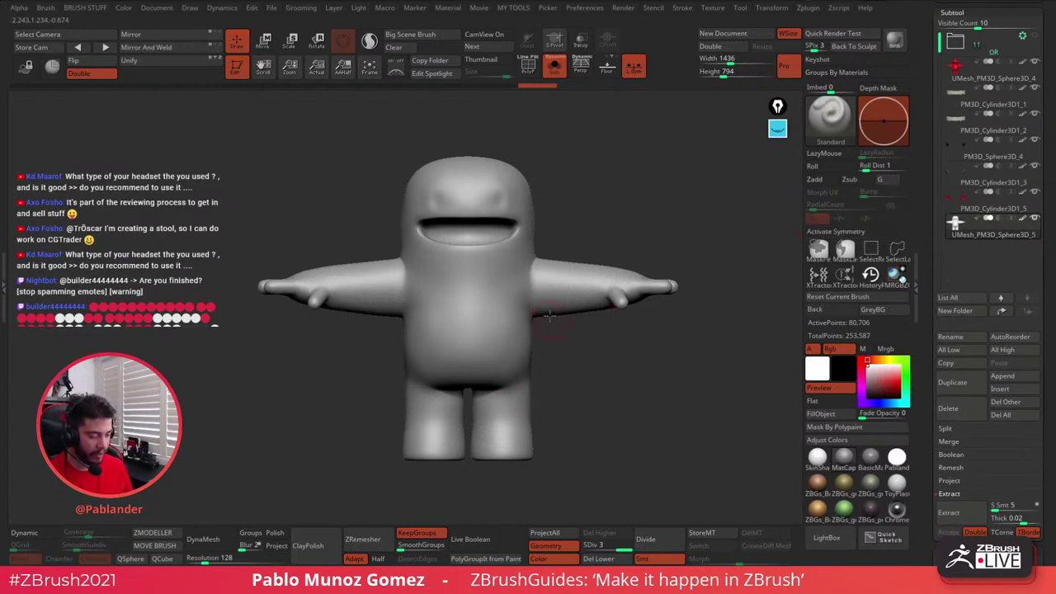
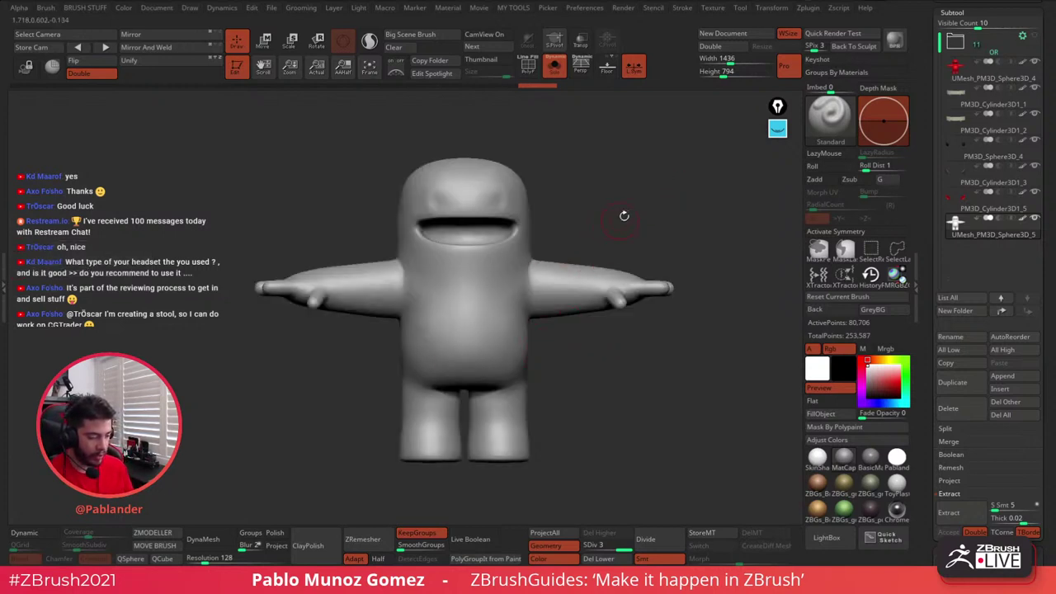
- Draw a Topology brush curve diagonally across the front of the torso from the hip to the opposite shoulder
{"action": "key", "text": "space"}
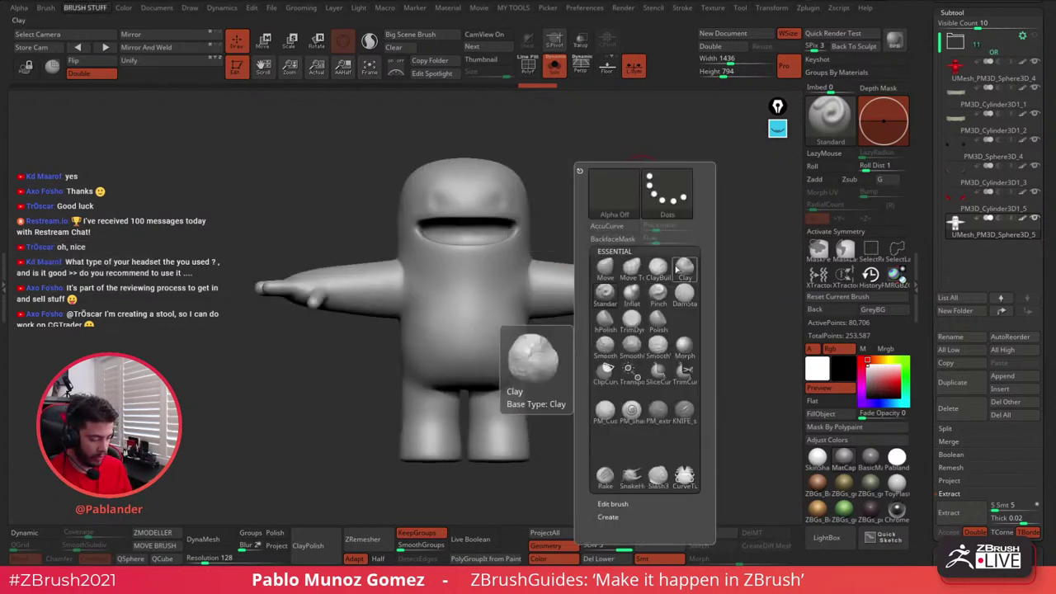
{"action": "left_click", "coordinate": [829, 115]}
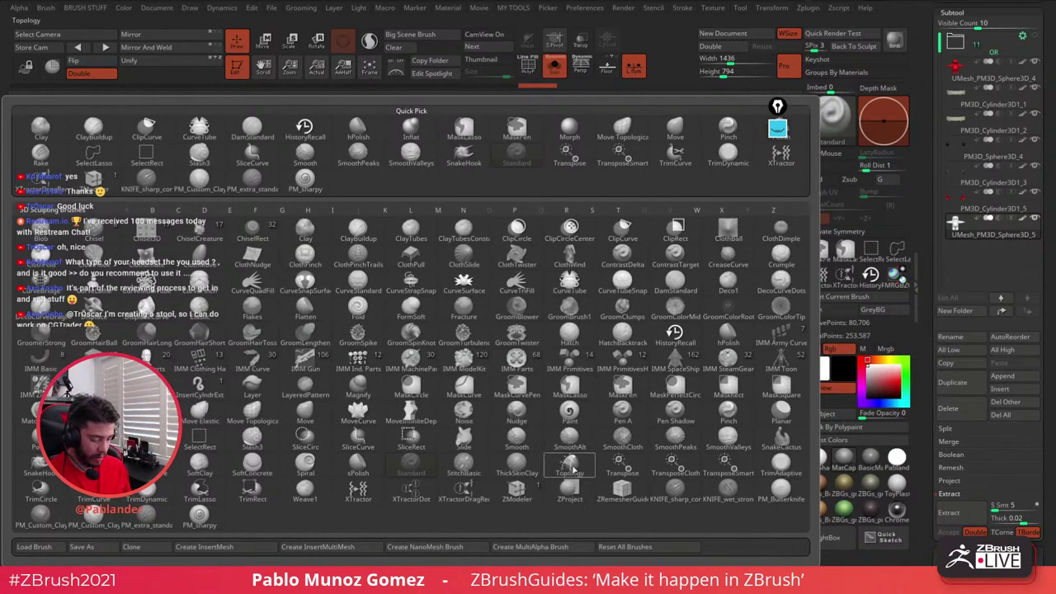
{"action": "left_click", "coordinate": [570, 466]}
{"action": "key", "text": "space"}
{"action": "left_click", "coordinate": [603, 196]}
{"action": "mouse_move", "coordinate": [603, 198]}
{"action": "right_mouse_down", "text": "ctrl"}
{"action": "mouse_move", "coordinate": [624, 214]}
{"action": "mouse_move", "coordinate": [596, 206]}
{"action": "mouse_move", "coordinate": [587, 214]}
{"action": "right_mouse_up", "text": "ctrl"}
{"action": "key", "text": "space"}
{"action": "left_click", "coordinate": [624, 214]}
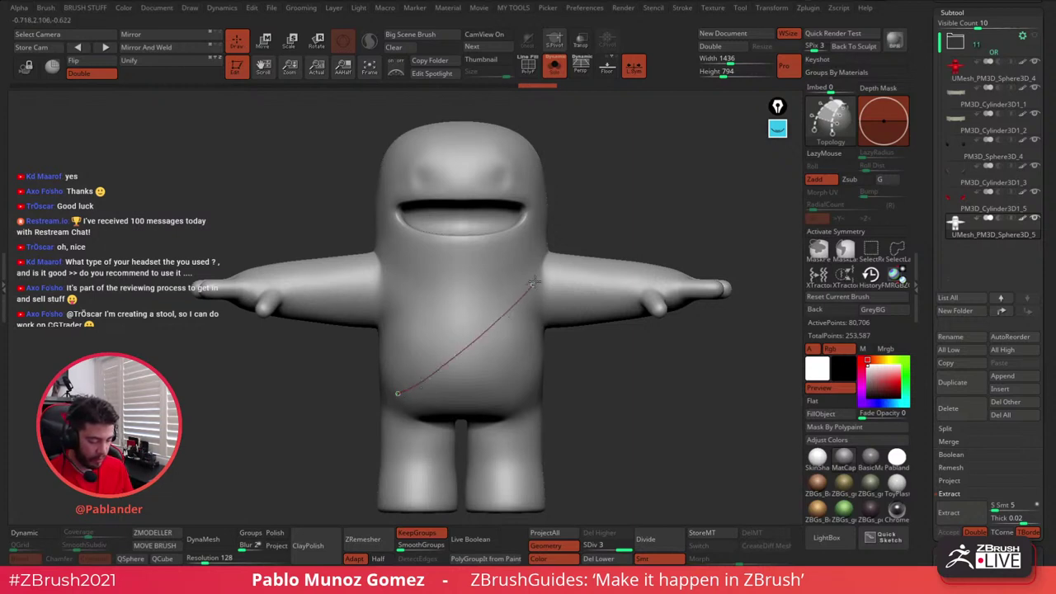
{"action": "left_click_drag", "start_coordinate": [549, 260], "coordinate": [549, 262], "text": "ctrl+shift"}
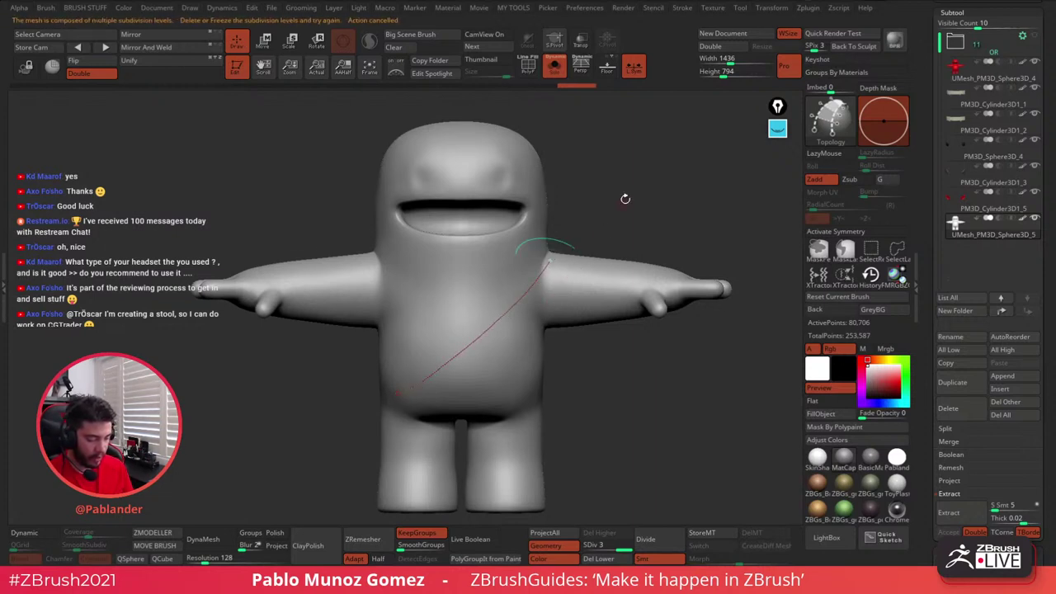
- Continue the Topology curve over the top of the shoulder toward the back
{"action": "left_click_drag", "start_coordinate": [625, 199], "coordinate": [499, 301]}
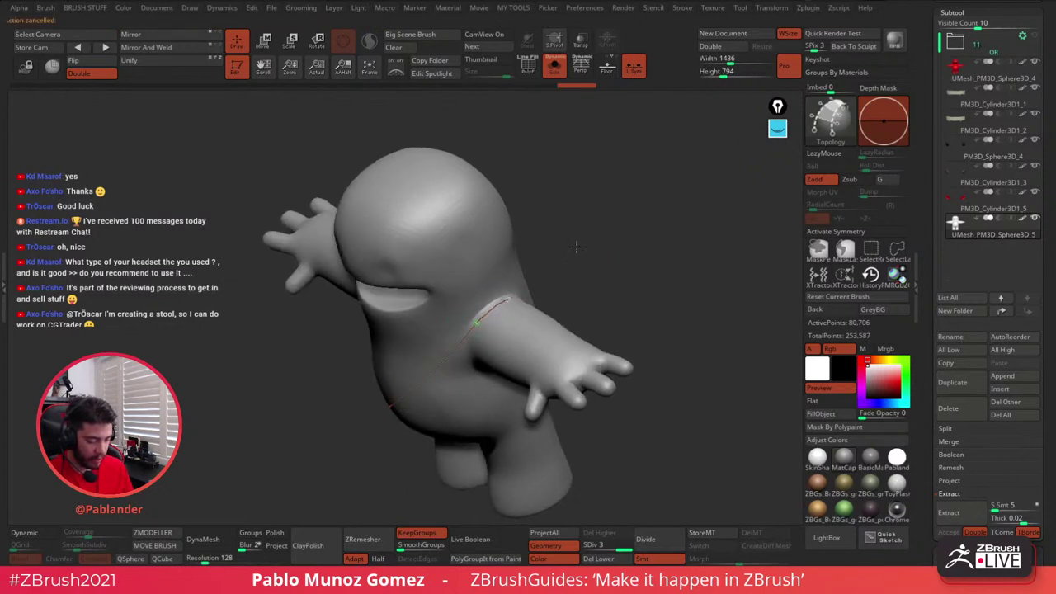
{"action": "left_click_drag", "start_coordinate": [577, 247], "coordinate": [528, 303]}
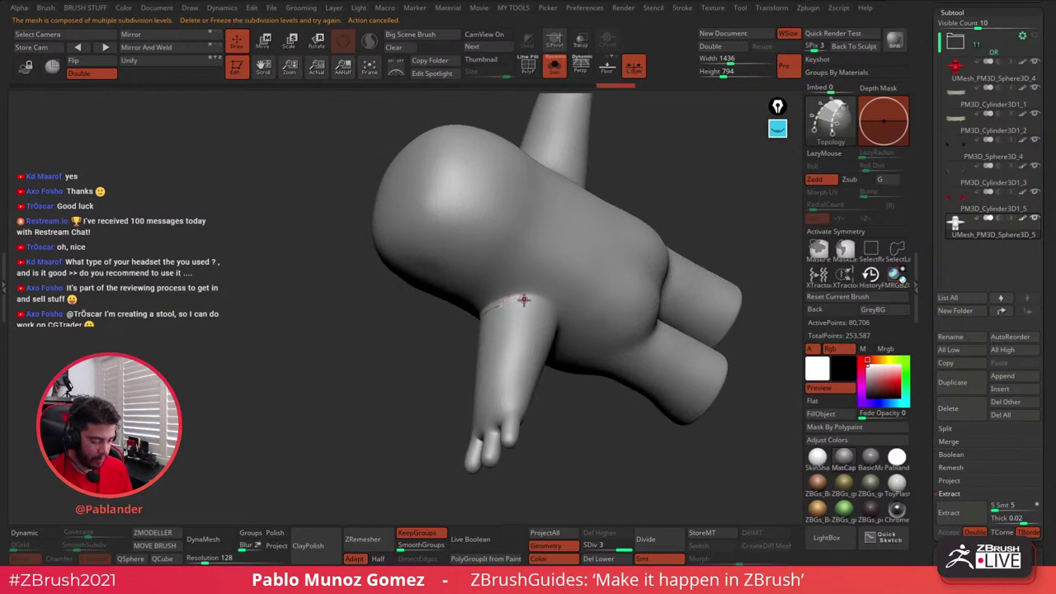
{"action": "mouse_move", "coordinate": [524, 300]}
{"action": "right_mouse_down", "text": "ctrl"}
{"action": "mouse_move", "coordinate": [557, 330]}
{"action": "mouse_move", "coordinate": [499, 346]}
{"action": "right_mouse_up", "text": "ctrl"}
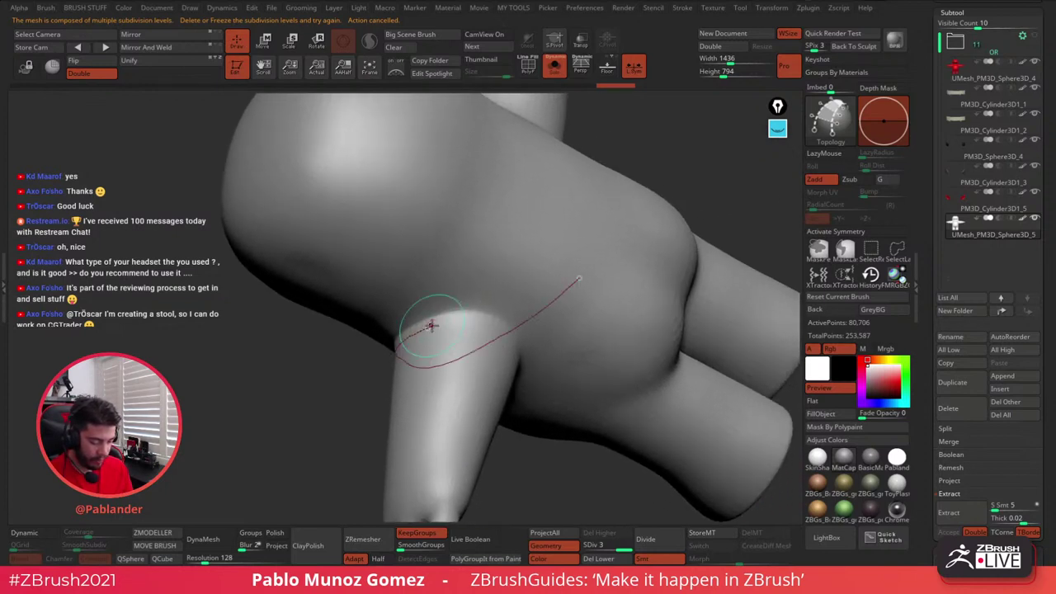
{"action": "left_click_drag", "start_coordinate": [431, 326], "coordinate": [494, 314]}
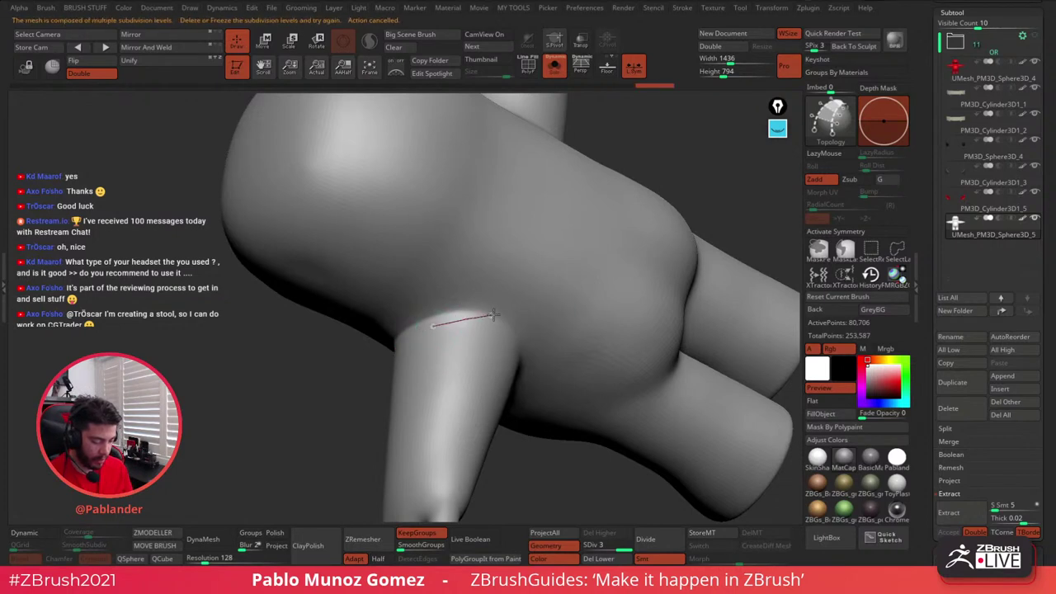
{"action": "key", "text": "ctrl+z"}
{"action": "key", "text": "ctrl+z"}
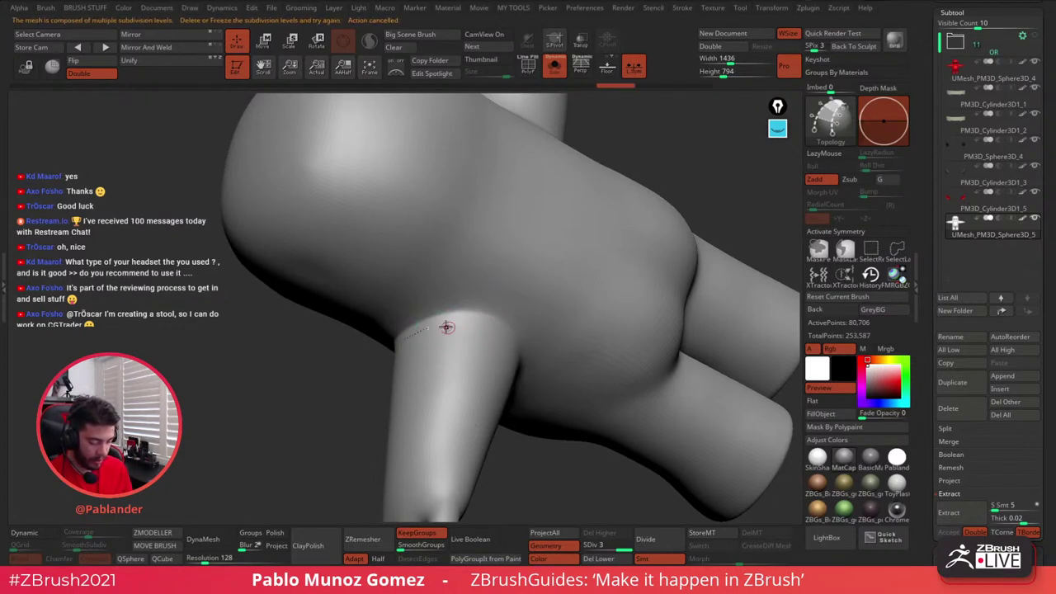
- Continue the first Topology curve from the shoulder top diagonally across the back toward the opposite hip
{"action": "right_click_drag", "start_coordinate": [430, 328], "coordinate": [479, 410], "text": "ctrl"}
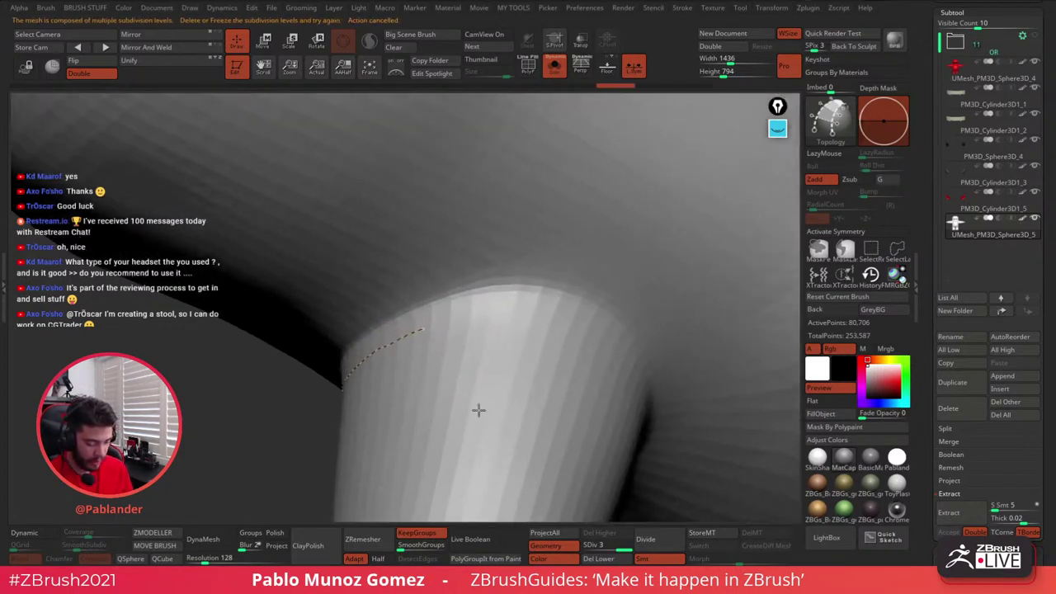
{"action": "mouse_move", "coordinate": [465, 329]}
{"action": "left_mouse_down"}
{"action": "mouse_move", "coordinate": [424, 330]}
{"action": "mouse_move", "coordinate": [442, 326]}
{"action": "left_mouse_up"}
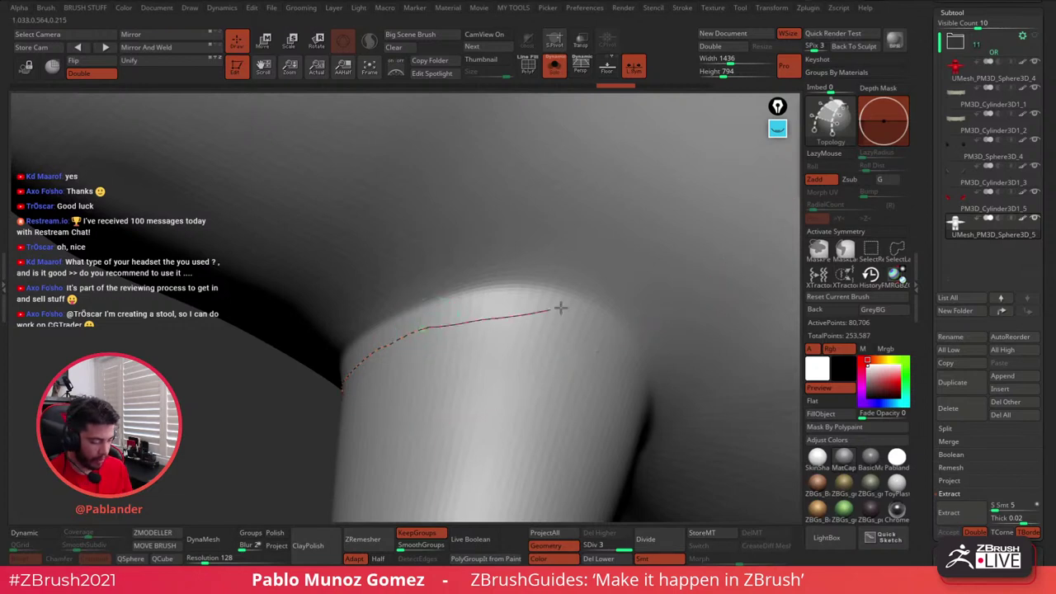
{"action": "left_click_drag", "start_coordinate": [686, 270], "coordinate": [685, 271]}
{"action": "mouse_move", "coordinate": [649, 338]}
{"action": "right_mouse_down", "text": "ctrl"}
{"action": "mouse_move", "coordinate": [651, 242]}
{"action": "mouse_move", "coordinate": [523, 306]}
{"action": "mouse_move", "coordinate": [543, 331]}
{"action": "right_mouse_up", "text": "ctrl"}
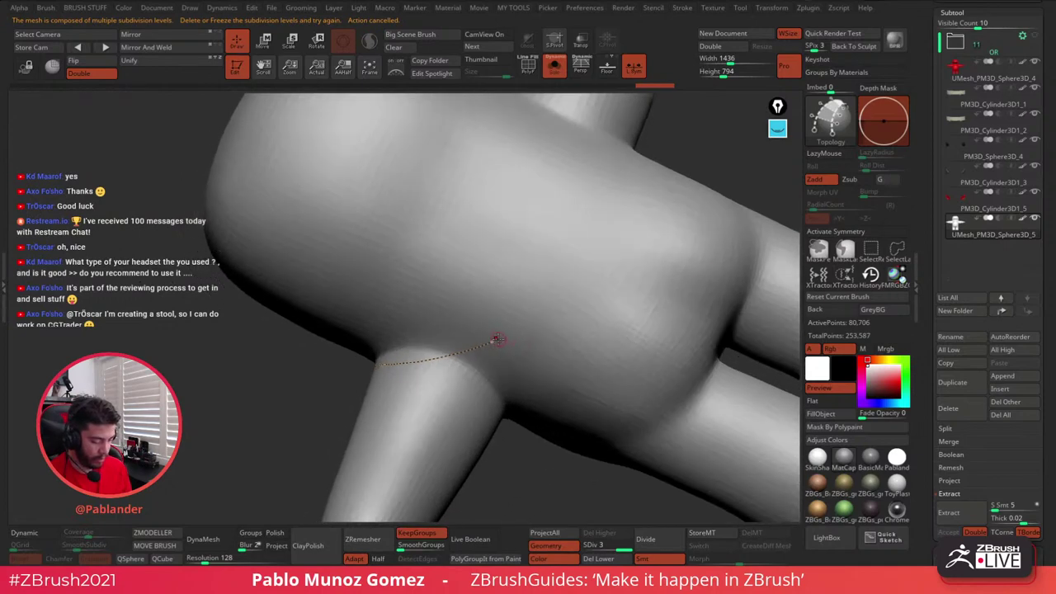
{"action": "left_click_drag", "start_coordinate": [495, 340], "coordinate": [612, 298]}
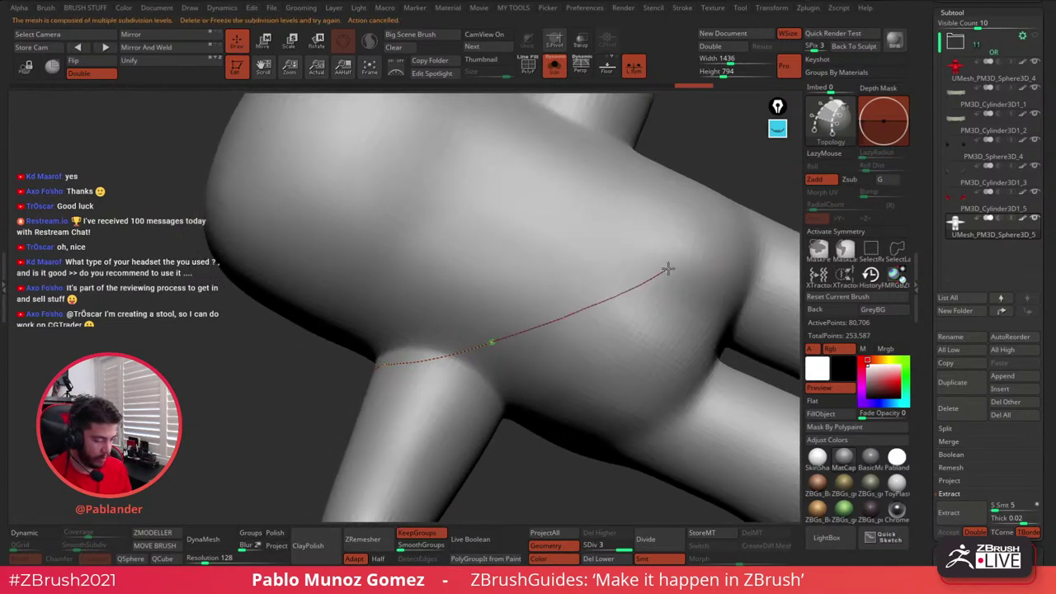
{"action": "left_click_drag", "start_coordinate": [668, 269], "coordinate": [667, 271]}
- Redraw the last stretch of the first Topology curve around the side of the hip, joining it to the front end
{"action": "mouse_move", "coordinate": [658, 294]}
{"action": "right_mouse_down"}
{"action": "mouse_move", "coordinate": [646, 281]}
{"action": "mouse_move", "coordinate": [545, 380]}
{"action": "mouse_move", "coordinate": [488, 349]}
{"action": "right_mouse_up"}
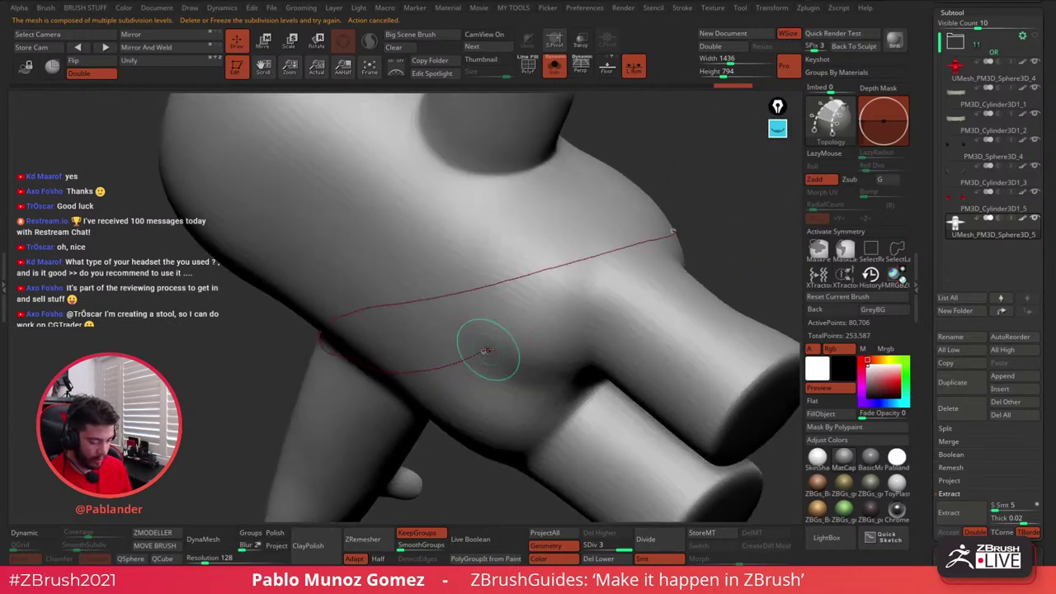
{"action": "left_click_drag", "start_coordinate": [487, 350], "coordinate": [551, 319]}
{"action": "left_click_drag", "start_coordinate": [640, 264], "coordinate": [649, 257]}
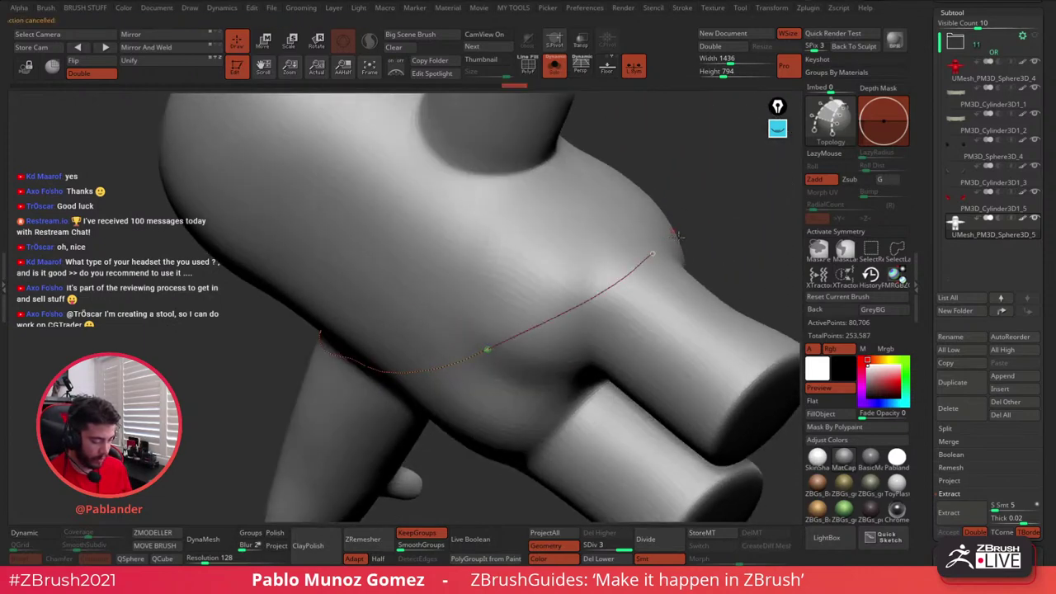
{"action": "mouse_move", "coordinate": [680, 244]}
{"action": "right_mouse_down"}
{"action": "mouse_move", "coordinate": [650, 300]}
{"action": "mouse_move", "coordinate": [642, 272]}
{"action": "mouse_move", "coordinate": [556, 347]}
{"action": "mouse_move", "coordinate": [498, 344]}
{"action": "right_mouse_up"}
{"action": "left_click_drag", "start_coordinate": [493, 349], "coordinate": [560, 302]}
{"action": "key", "text": "ctrl+z"}
{"action": "key", "text": "ctrl+z"}
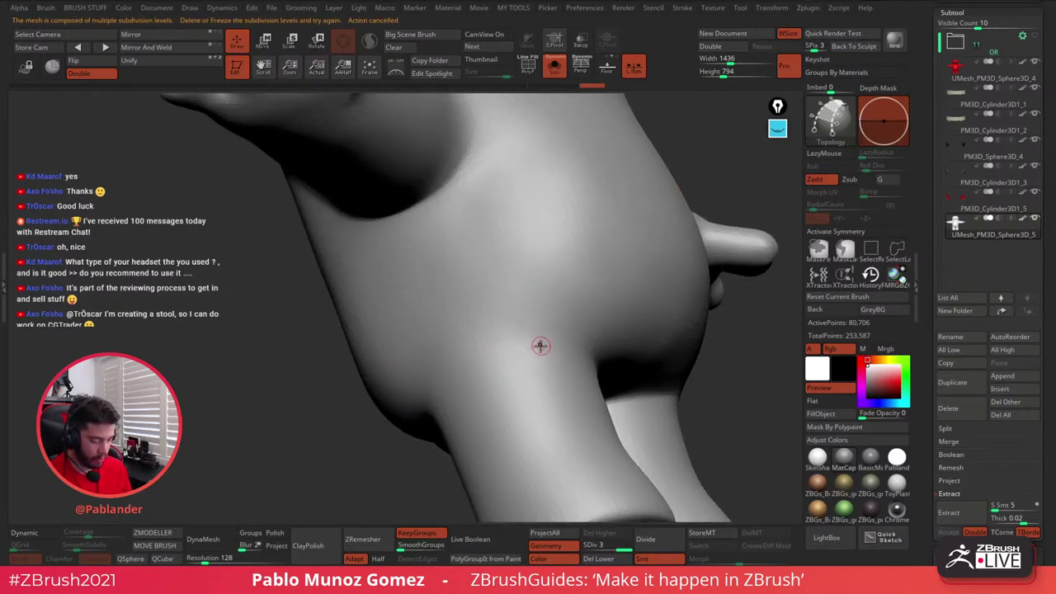
{"action": "left_click_drag", "start_coordinate": [490, 351], "coordinate": [505, 341]}
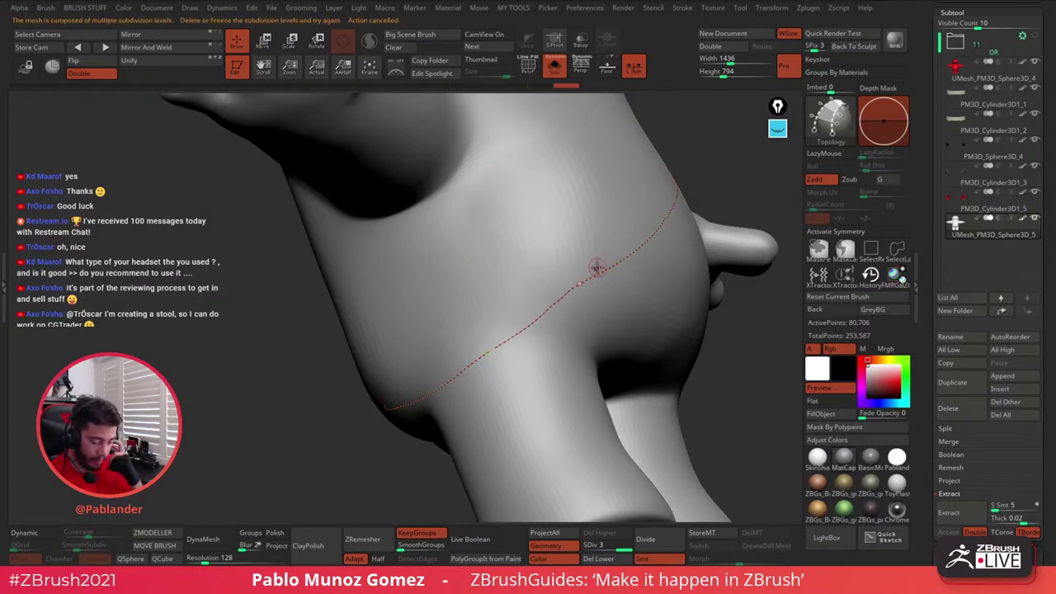
- Draw a second Topology curve above the first one, diagonally across the front of the torso up to the shoulder
{"action": "right_click_drag", "start_coordinate": [596, 266], "coordinate": [459, 350]}
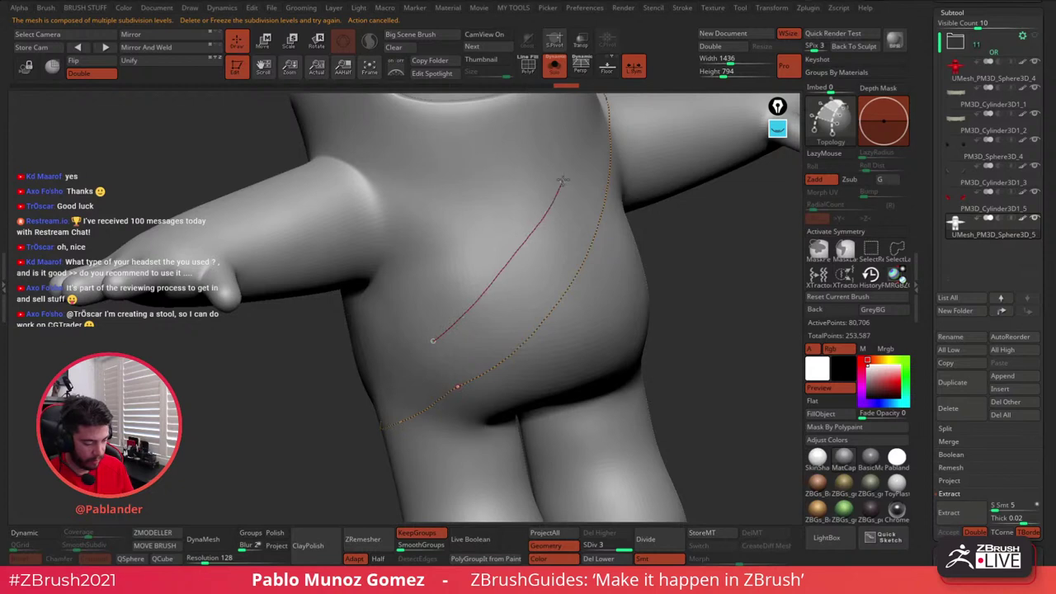
{"action": "left_click_drag", "start_coordinate": [562, 180], "coordinate": [565, 176]}
{"action": "mouse_move", "coordinate": [603, 281]}
{"action": "right_mouse_down"}
{"action": "mouse_move", "coordinate": [605, 231]}
{"action": "mouse_move", "coordinate": [533, 341]}
{"action": "right_mouse_up"}
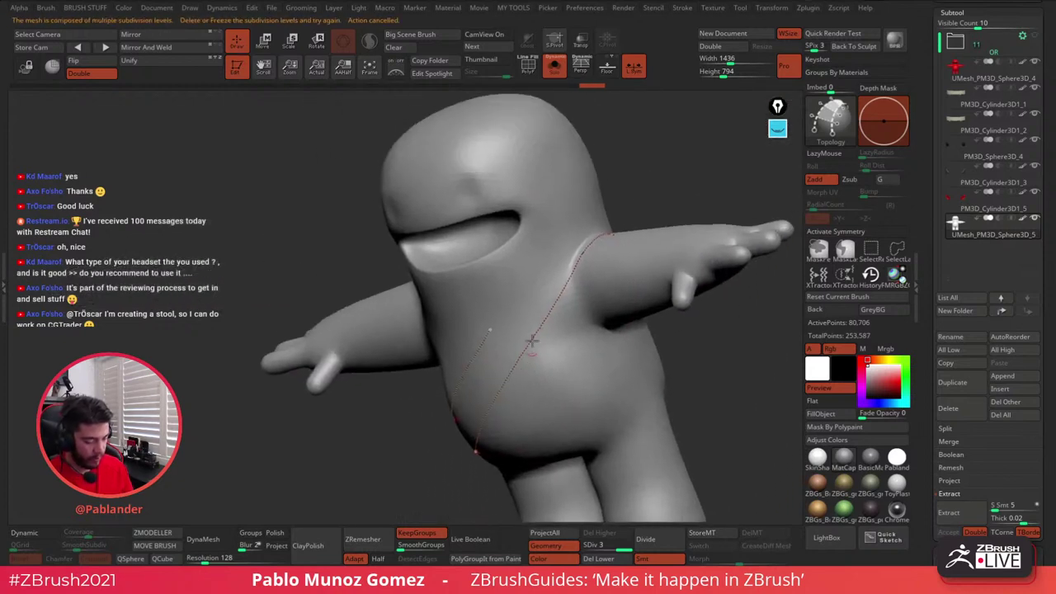
{"action": "left_click_drag", "start_coordinate": [491, 329], "coordinate": [506, 298]}
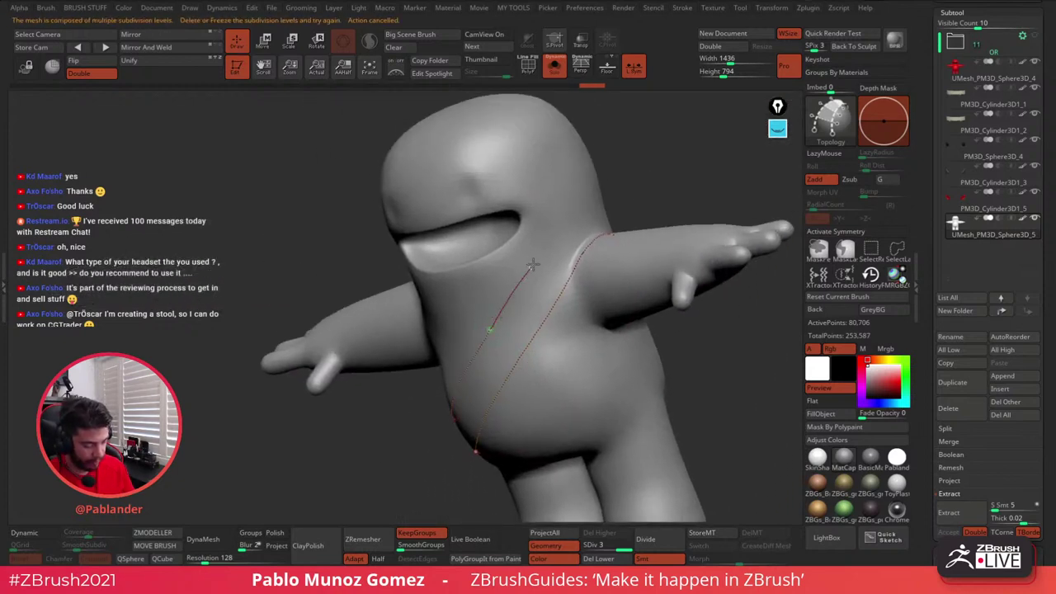
{"action": "left_click_drag", "start_coordinate": [589, 213], "coordinate": [591, 215]}
- Continue the second Topology curve from the shoulder diagonally across the back, parallel to the first
{"action": "right_click_drag", "start_coordinate": [592, 215], "coordinate": [506, 345]}
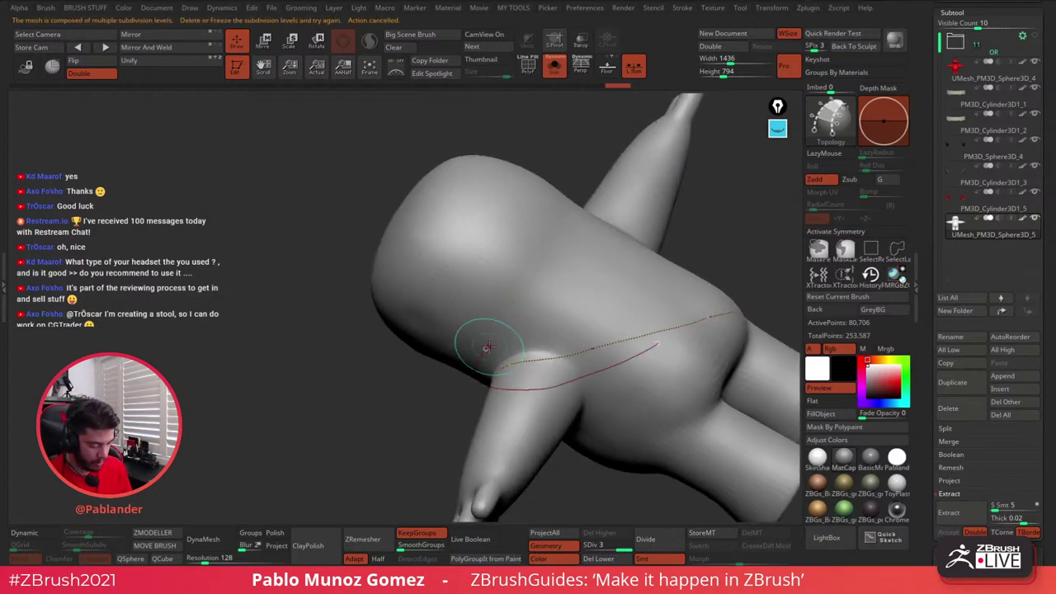
{"action": "left_click_drag", "start_coordinate": [487, 348], "coordinate": [518, 333]}
{"action": "left_click_drag", "start_coordinate": [668, 295], "coordinate": [668, 296]}
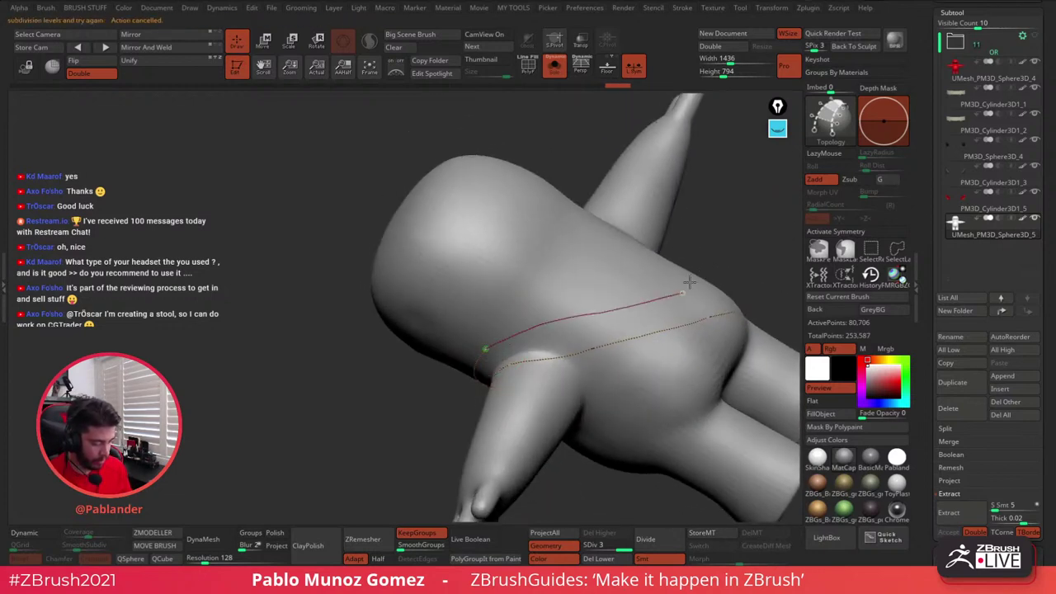
- Close the second Topology curve around the side of the hip, joining it to its front end
{"action": "right_click_drag", "start_coordinate": [668, 296], "coordinate": [528, 378]}
{"action": "right_click_drag", "start_coordinate": [525, 337], "coordinate": [521, 370], "text": "ctrl"}
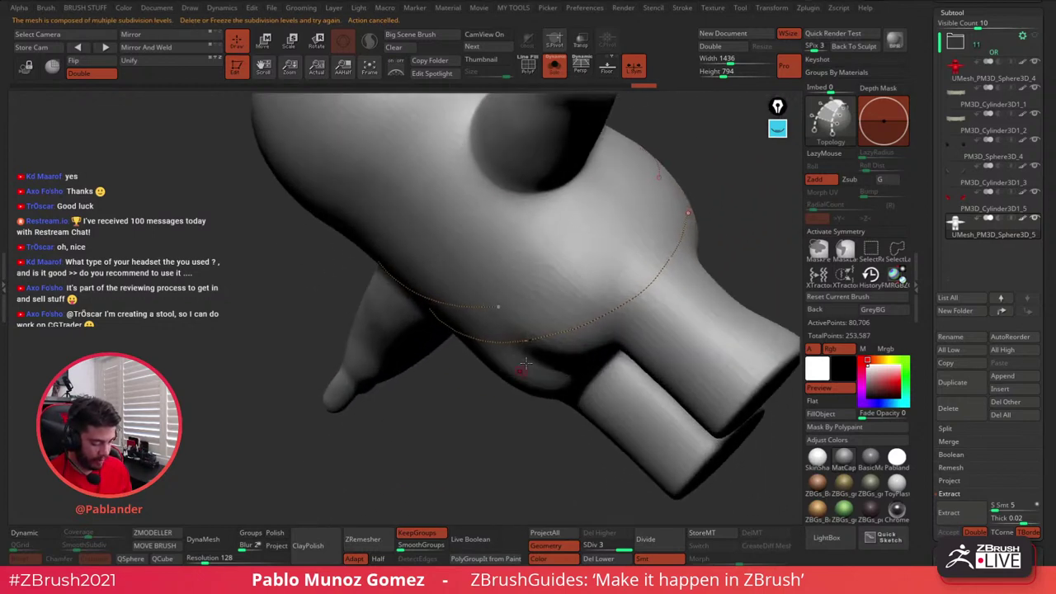
{"action": "right_click_drag", "start_coordinate": [556, 316], "coordinate": [491, 373], "text": "alt"}
{"action": "left_click_drag", "start_coordinate": [441, 361], "coordinate": [440, 361]}
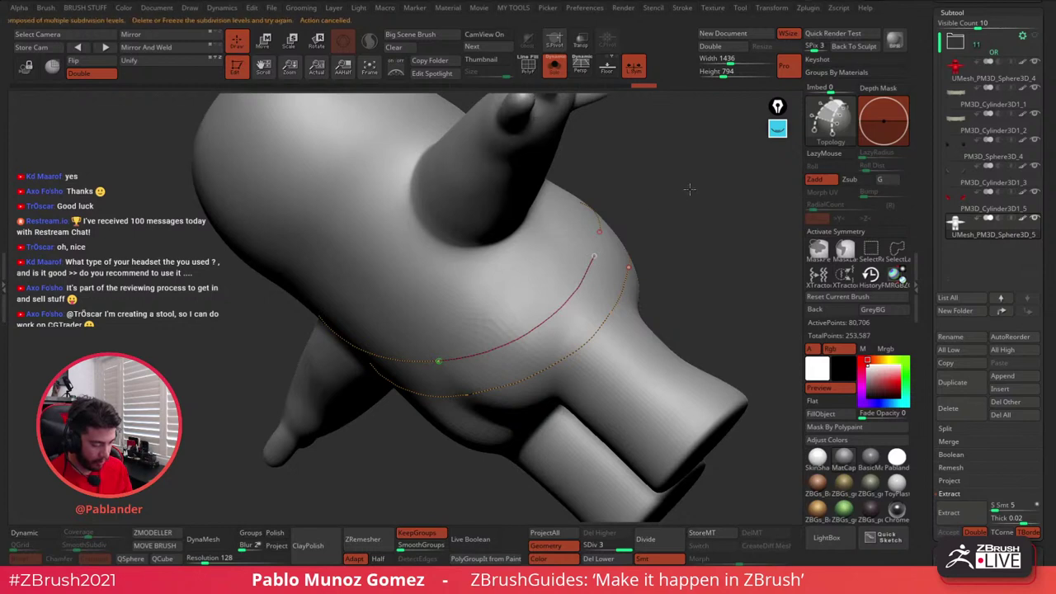
{"action": "right_click_drag", "start_coordinate": [594, 255], "coordinate": [554, 289]}
{"action": "left_click_drag", "start_coordinate": [554, 292], "coordinate": [562, 280]}
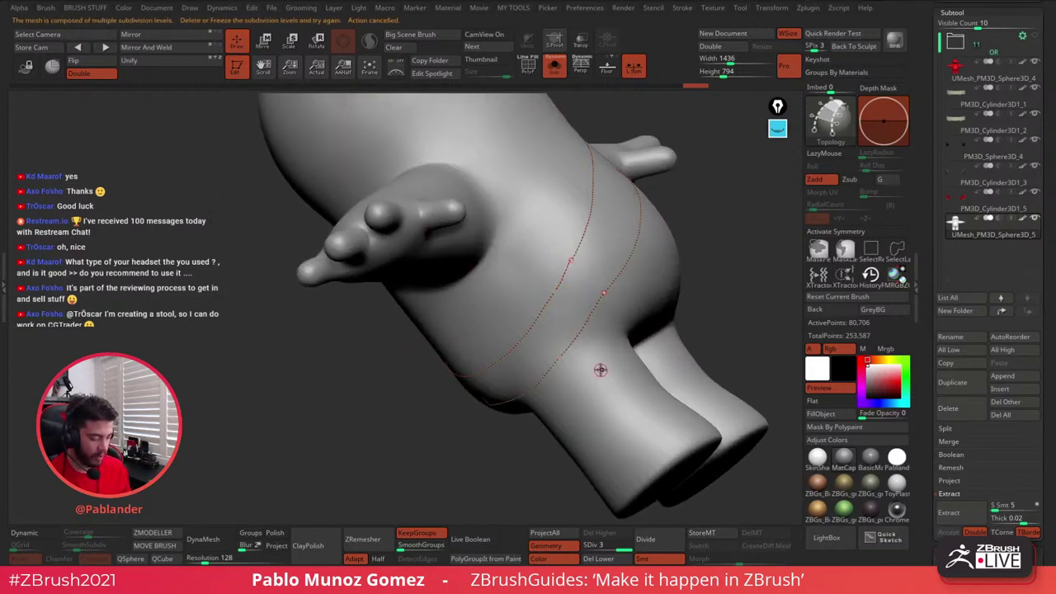
- Draw evenly spaced short Topology curves crossing both strap curves on the front, from the belly up to the shoulder
{"action": "right_click_drag", "start_coordinate": [599, 368], "coordinate": [534, 373]}
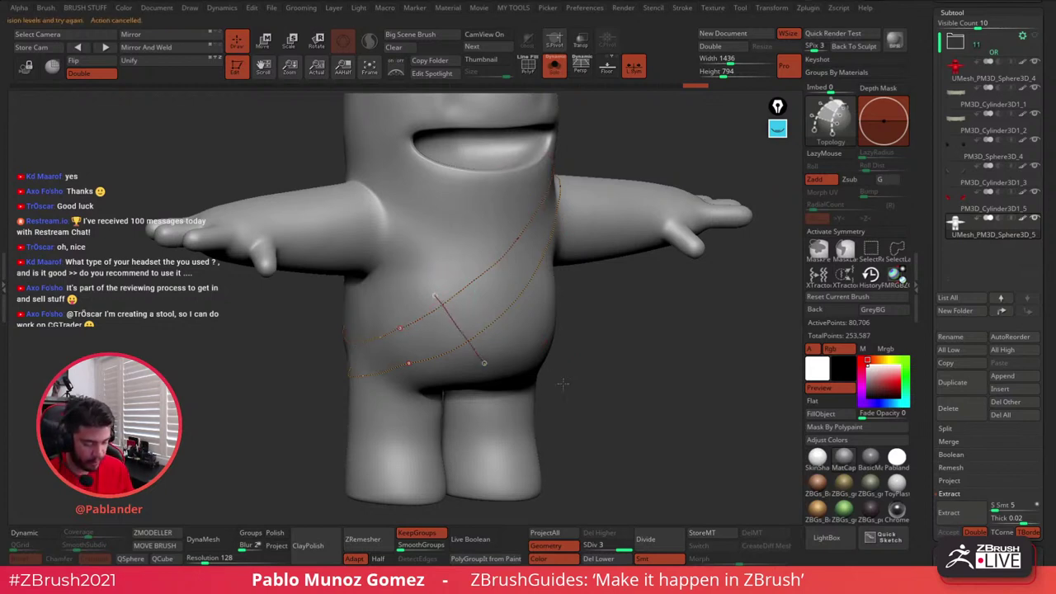
{"action": "right_click_drag", "start_coordinate": [575, 365], "coordinate": [567, 363]}
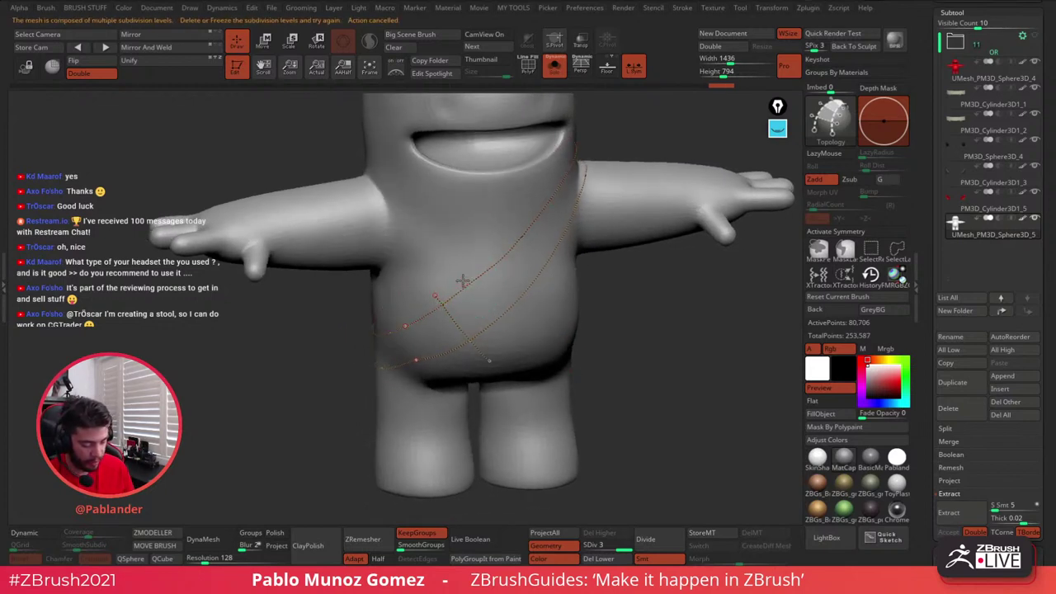
{"action": "left_click_drag", "start_coordinate": [463, 281], "coordinate": [511, 341]}
{"action": "right_click_drag", "start_coordinate": [609, 312], "coordinate": [574, 345]}
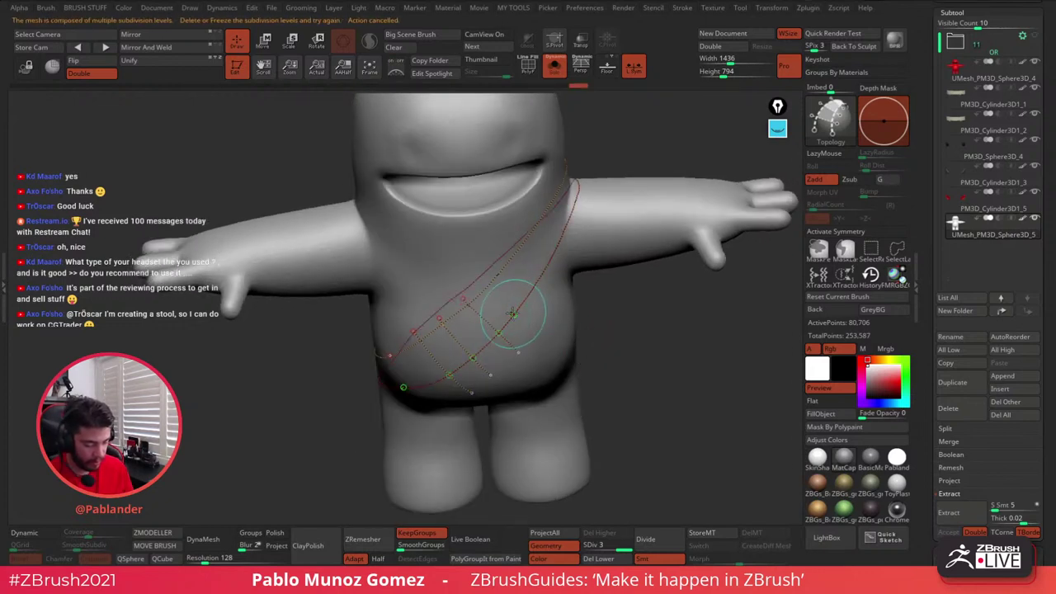
{"action": "left_click_drag", "start_coordinate": [480, 284], "coordinate": [529, 321]}
{"action": "left_click_drag", "start_coordinate": [492, 262], "coordinate": [545, 300]}
{"action": "mouse_move", "coordinate": [577, 279]}
{"action": "right_mouse_down", "text": "alt"}
{"action": "mouse_move", "coordinate": [540, 329]}
{"action": "mouse_move", "coordinate": [474, 337]}
{"action": "right_mouse_up", "text": "alt"}
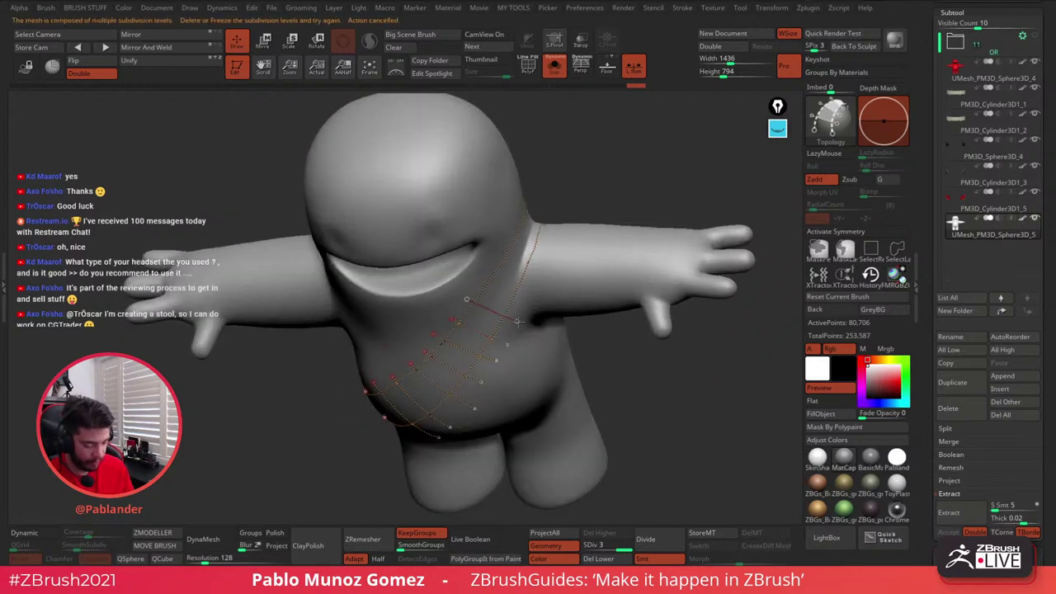
{"action": "left_click_drag", "start_coordinate": [480, 282], "coordinate": [528, 301]}
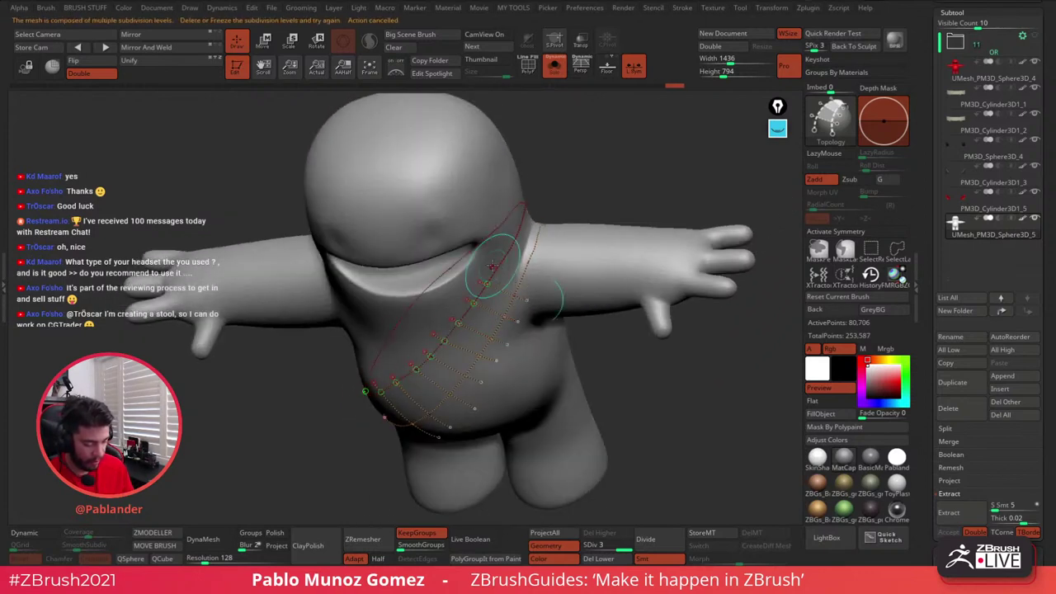
{"action": "mouse_move", "coordinate": [494, 266]}
{"action": "left_mouse_down"}
{"action": "mouse_move", "coordinate": [537, 281]}
{"action": "mouse_move", "coordinate": [523, 256]}
{"action": "mouse_move", "coordinate": [544, 262]}
{"action": "left_mouse_up"}
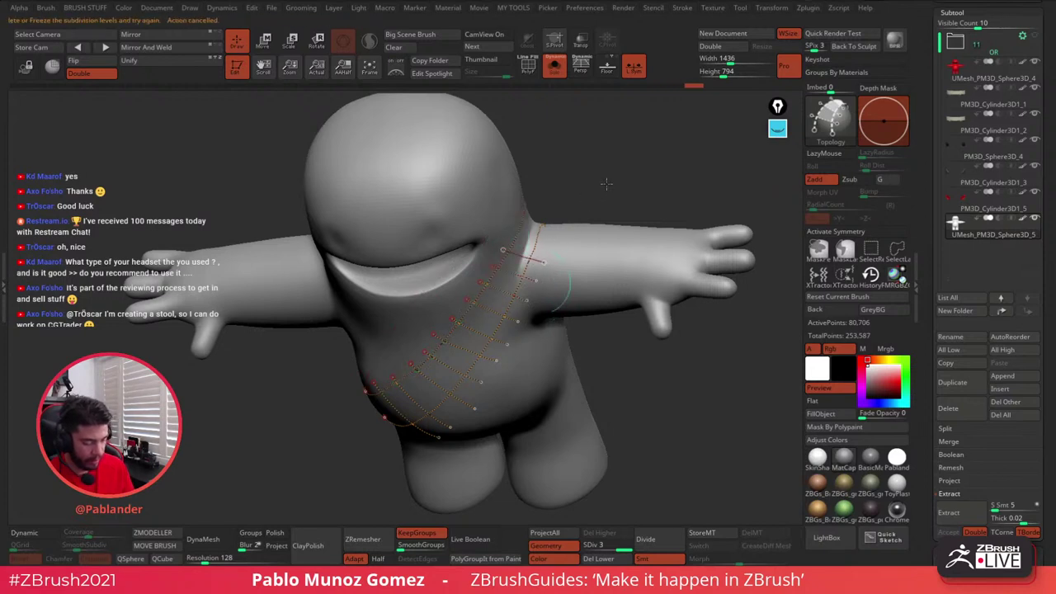
- Add short Topology cross curves between the strap edges over the shoulder and across the upper back
{"action": "left_click_drag", "start_coordinate": [606, 173], "coordinate": [611, 231]}
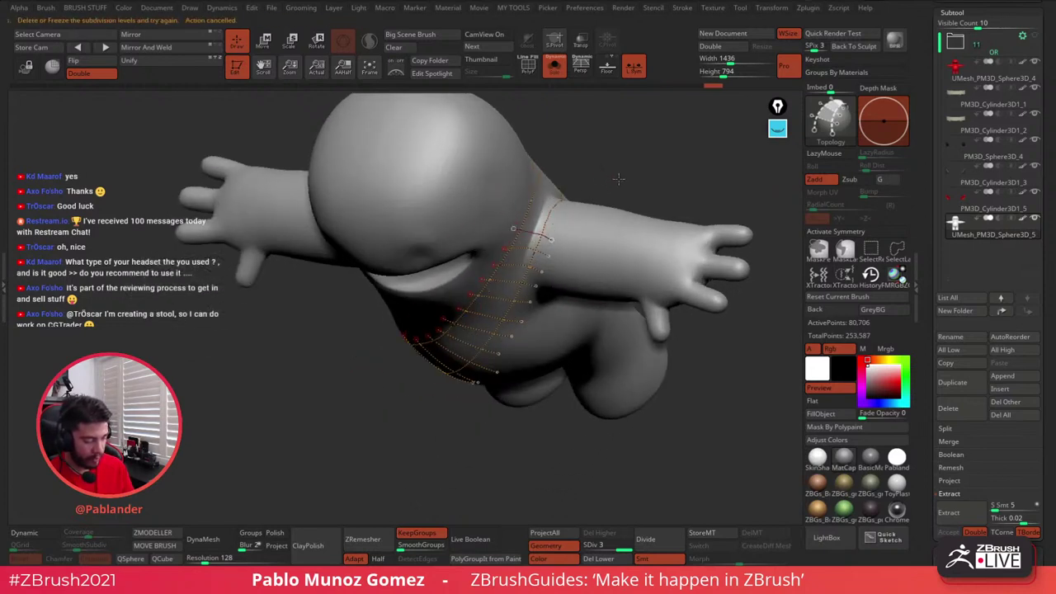
{"action": "right_click_drag", "start_coordinate": [594, 189], "coordinate": [512, 280]}
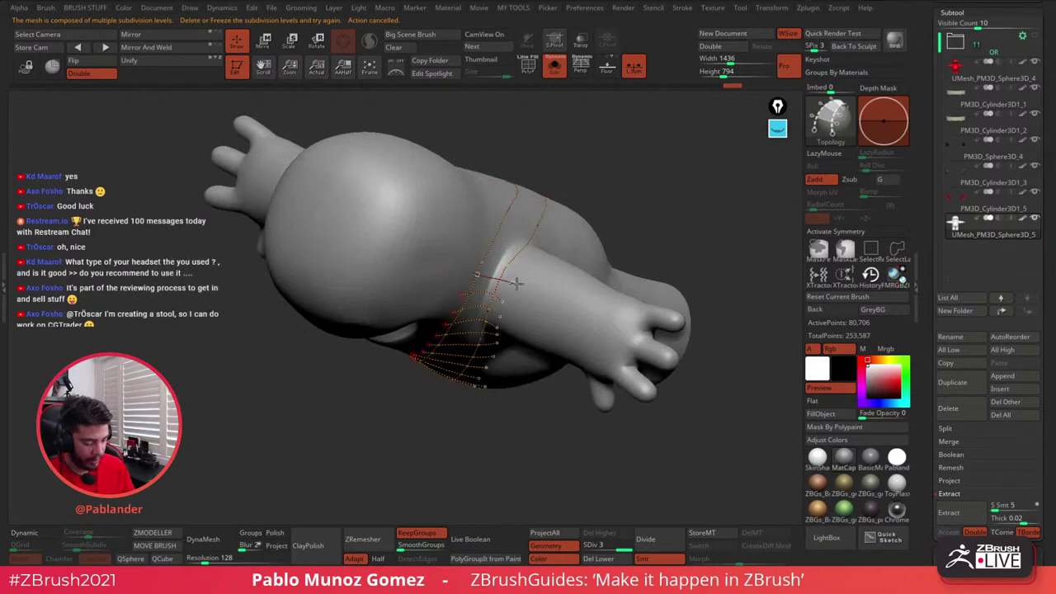
{"action": "left_click_drag", "start_coordinate": [480, 248], "coordinate": [520, 267]}
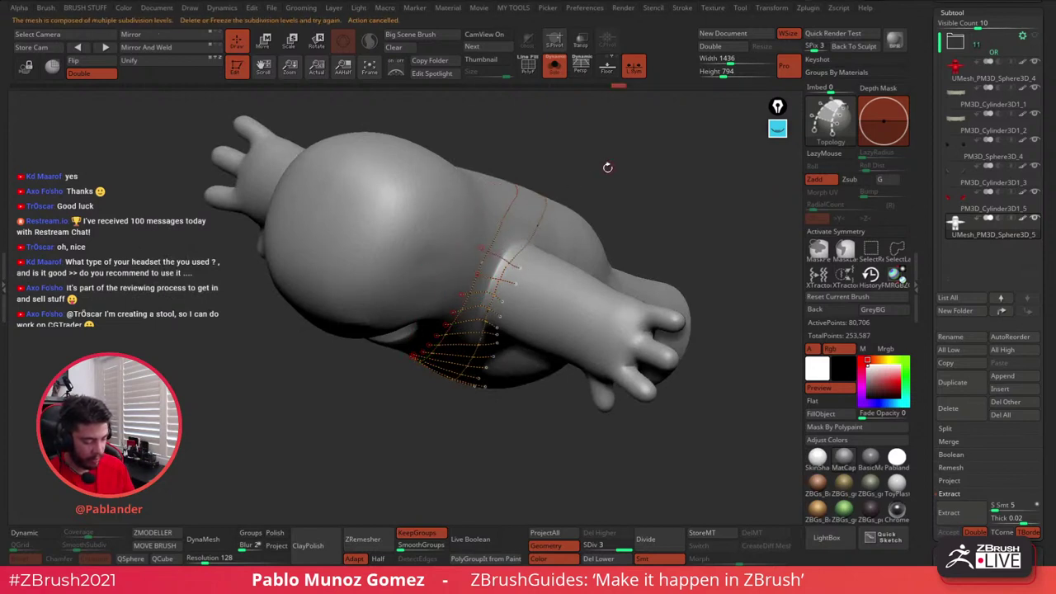
{"action": "right_click_drag", "start_coordinate": [607, 167], "coordinate": [465, 284]}
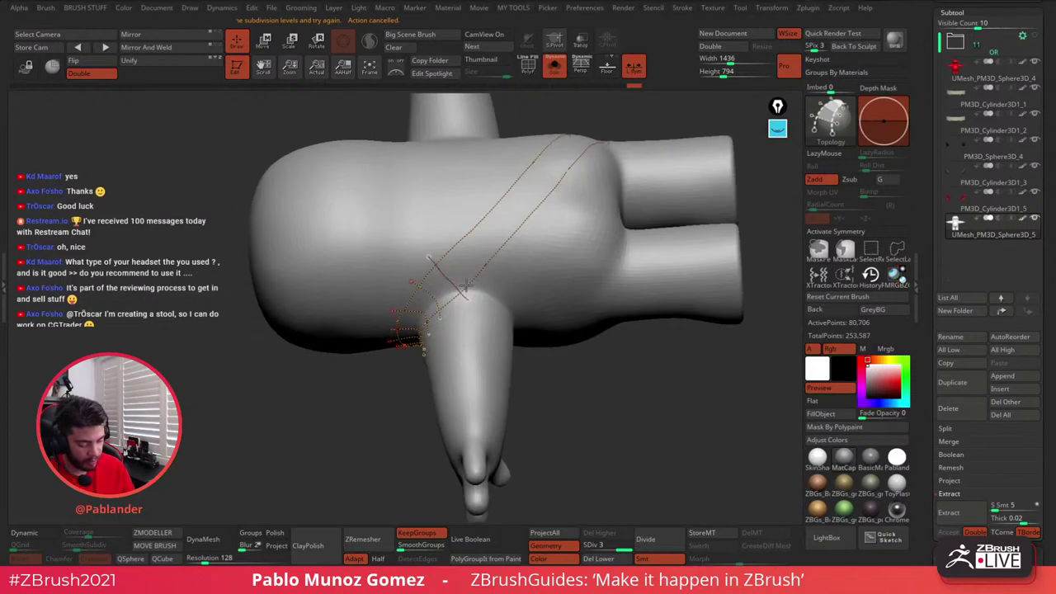
{"action": "left_click_drag", "start_coordinate": [450, 241], "coordinate": [487, 277]}
{"action": "left_click_drag", "start_coordinate": [470, 222], "coordinate": [509, 259]}
{"action": "left_click_drag", "start_coordinate": [488, 206], "coordinate": [532, 232]}
{"action": "mouse_move", "coordinate": [592, 189]}
{"action": "right_mouse_down", "text": "alt"}
{"action": "mouse_move", "coordinate": [551, 256]}
{"action": "mouse_move", "coordinate": [493, 274]}
{"action": "right_mouse_up", "text": "alt"}
{"action": "left_click_drag", "start_coordinate": [487, 277], "coordinate": [498, 288]}
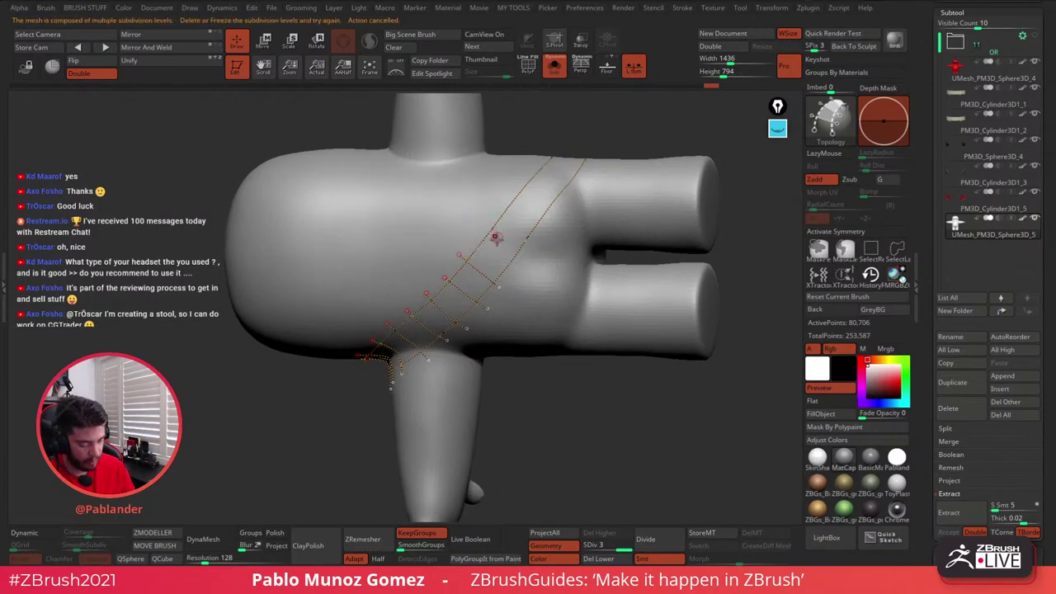
- Add the remaining Topology cross curves over the lower back and around the side of the hip
{"action": "right_click_drag", "start_coordinate": [495, 236], "coordinate": [511, 223]}
{"action": "left_click_drag", "start_coordinate": [474, 237], "coordinate": [521, 272]}
{"action": "left_click_drag", "start_coordinate": [493, 215], "coordinate": [543, 246]}
{"action": "left_click_drag", "start_coordinate": [511, 193], "coordinate": [568, 215]}
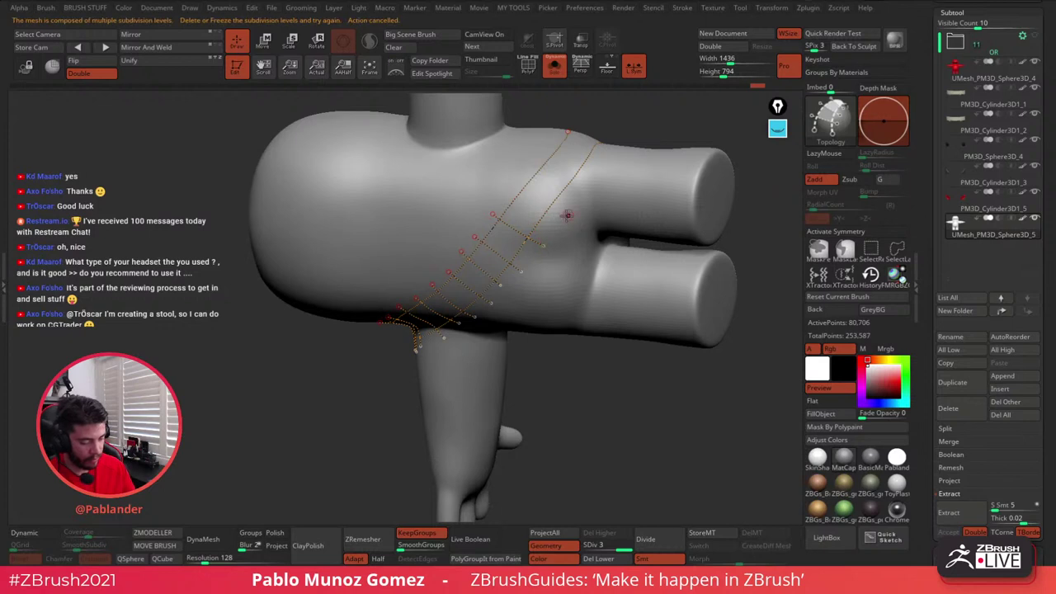
{"action": "right_click_drag", "start_coordinate": [551, 222], "coordinate": [556, 290]}
{"action": "left_click_drag", "start_coordinate": [529, 246], "coordinate": [534, 251]}
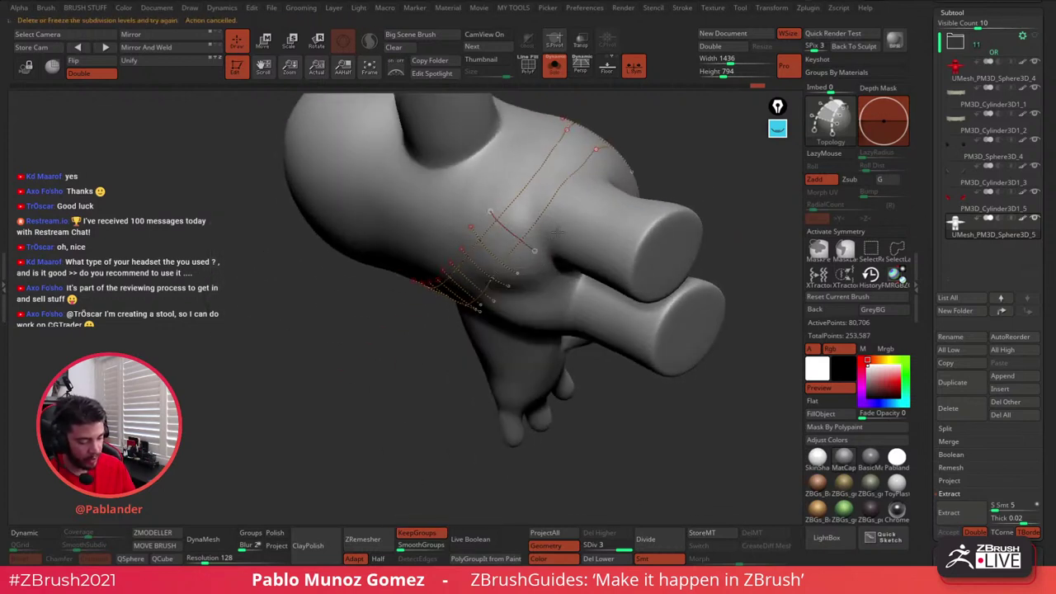
{"action": "right_click_drag", "start_coordinate": [526, 213], "coordinate": [522, 161]}
{"action": "right_click_drag", "start_coordinate": [572, 200], "coordinate": [576, 282]}
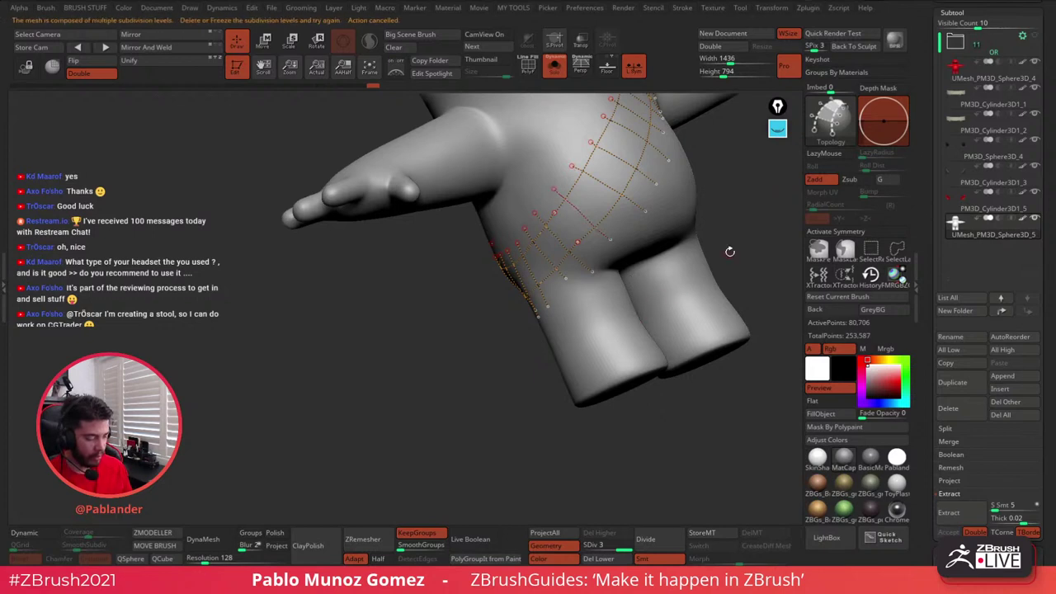
- Try to generate the strap mesh from the Topology curve grid, undo it, and try again
{"action": "right_click_drag", "start_coordinate": [603, 236], "coordinate": [648, 244]}
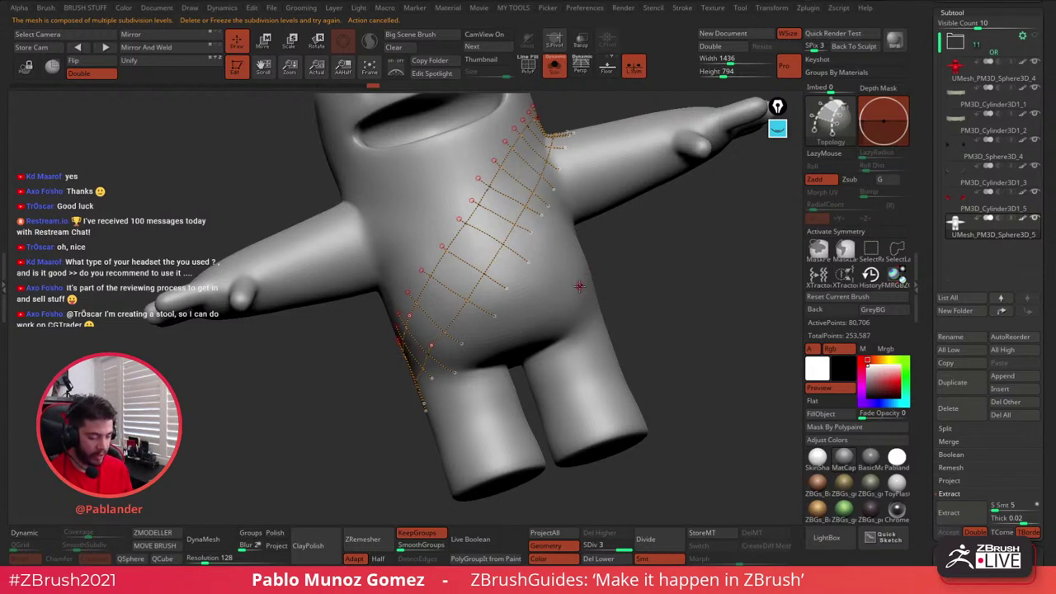
{"action": "left_click", "coordinate": [580, 287]}
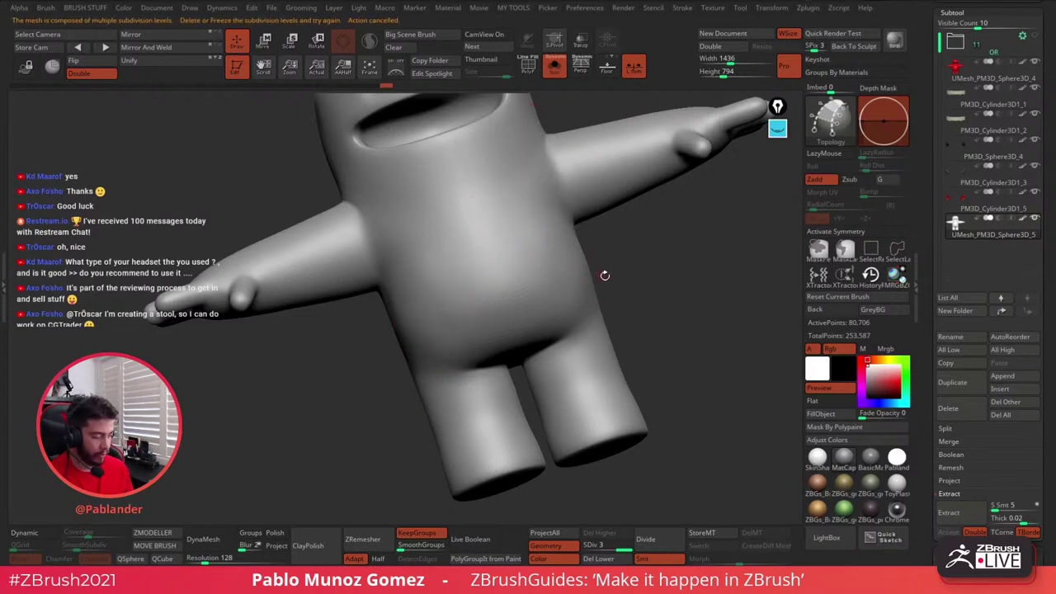
{"action": "left_click_drag", "start_coordinate": [641, 239], "coordinate": [613, 179], "text": "shift"}
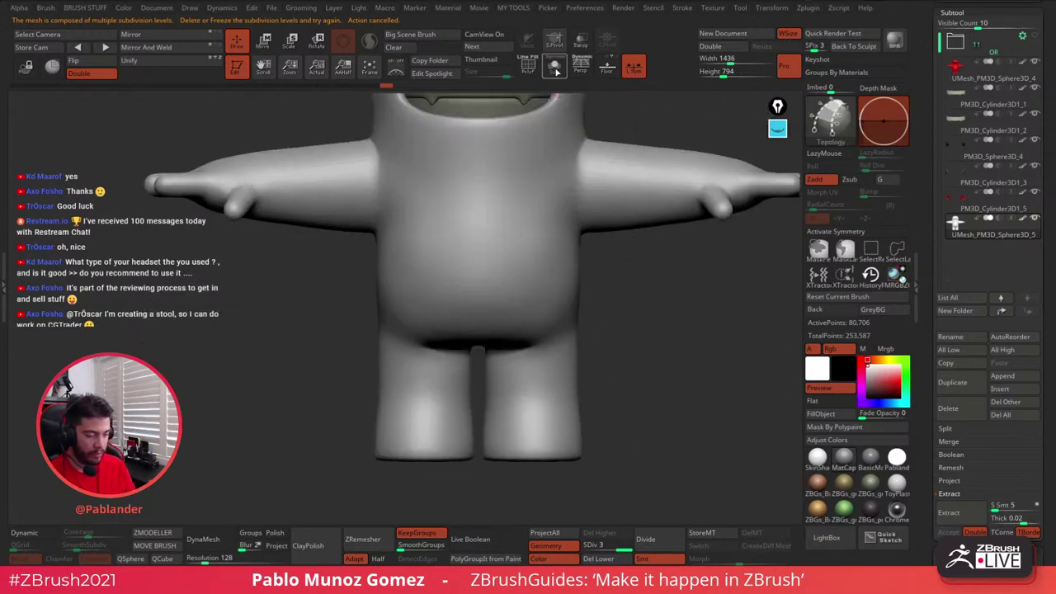
{"action": "left_click_drag", "start_coordinate": [620, 257], "coordinate": [596, 304], "text": "alt"}
{"action": "key", "text": "ctrl+z"}
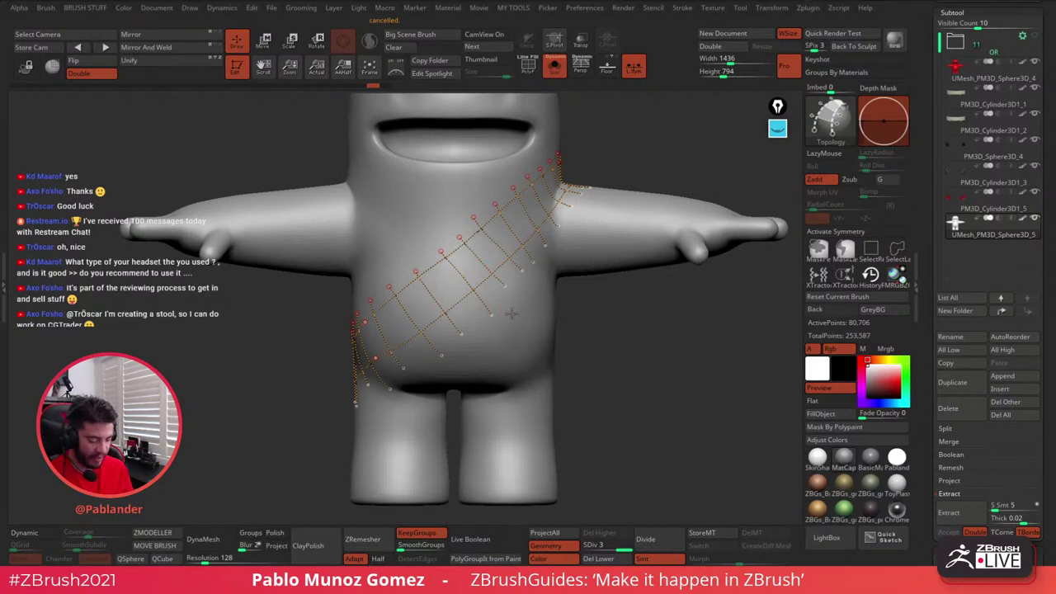
{"action": "left_click", "coordinate": [532, 351]}
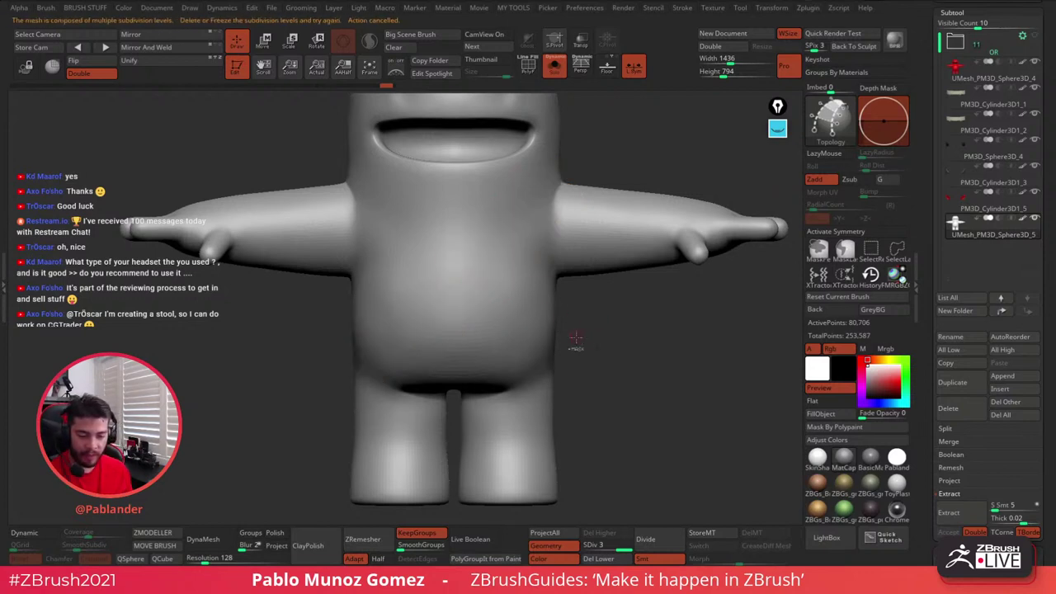
- Restore the Topology curve grid, delete the body's lower subdivision levels, and generate the strap mesh from the curves
{"action": "key", "text": "ctrl+z"}
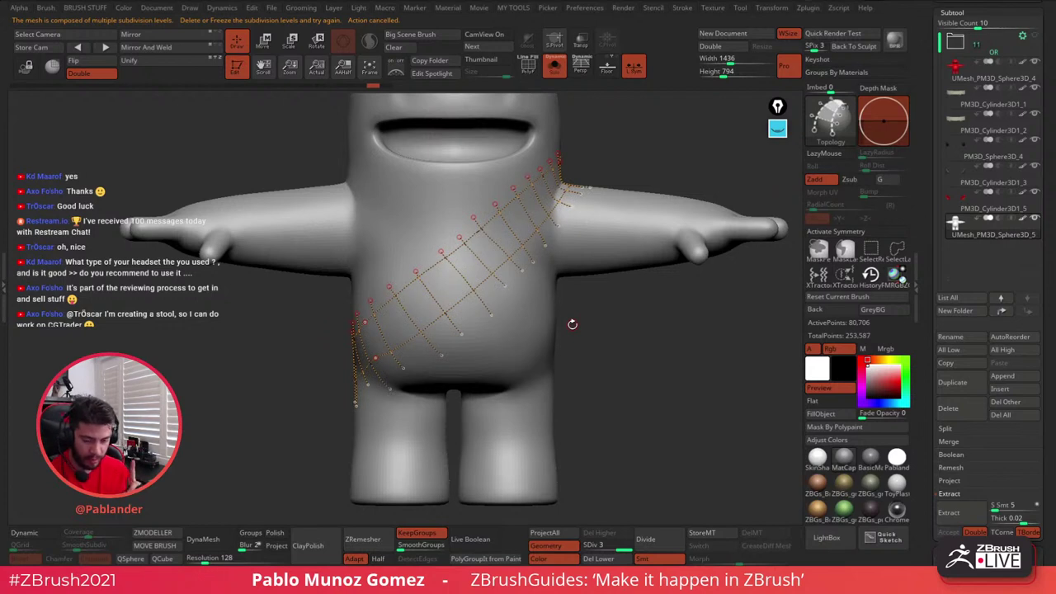
{"action": "left_click", "coordinate": [613, 561]}
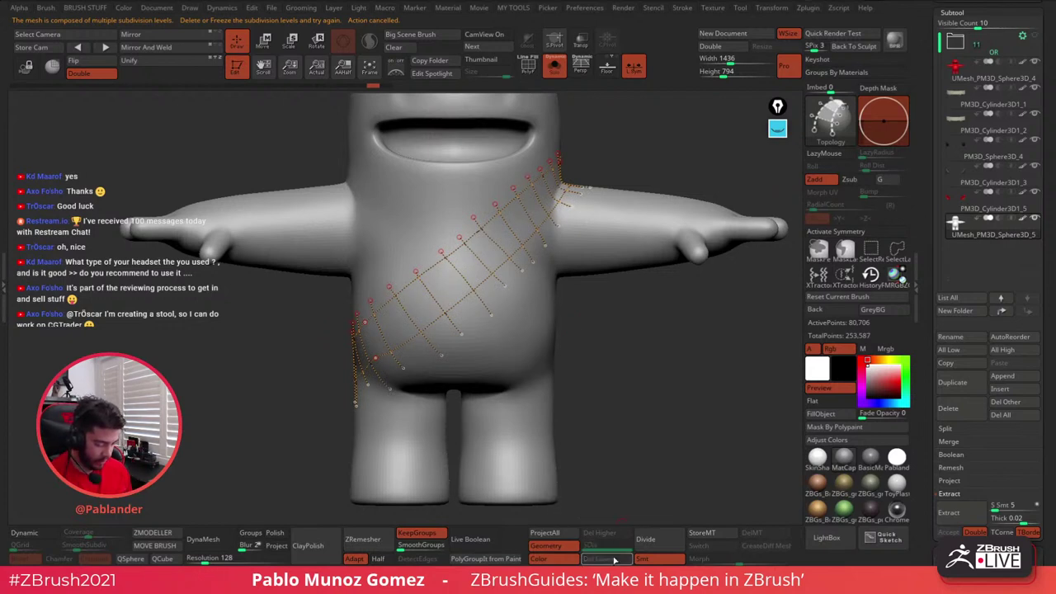
{"action": "left_click", "coordinate": [529, 320]}
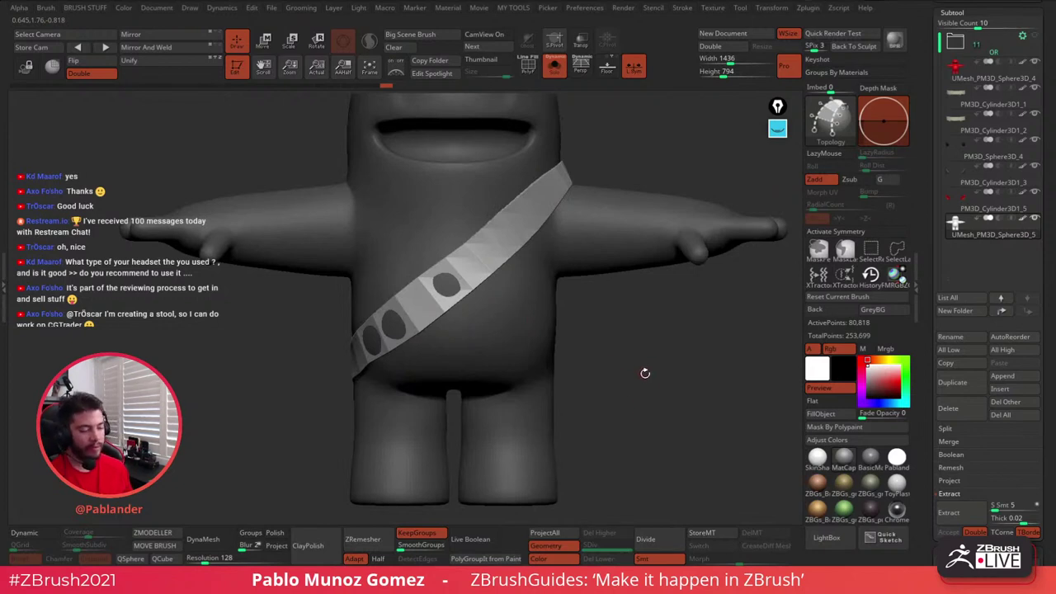
- Inspect the generated strap's polygons and its coverage around the front and back of the body with the wireframe shown
{"action": "left_click_drag", "start_coordinate": [645, 376], "coordinate": [639, 369]}
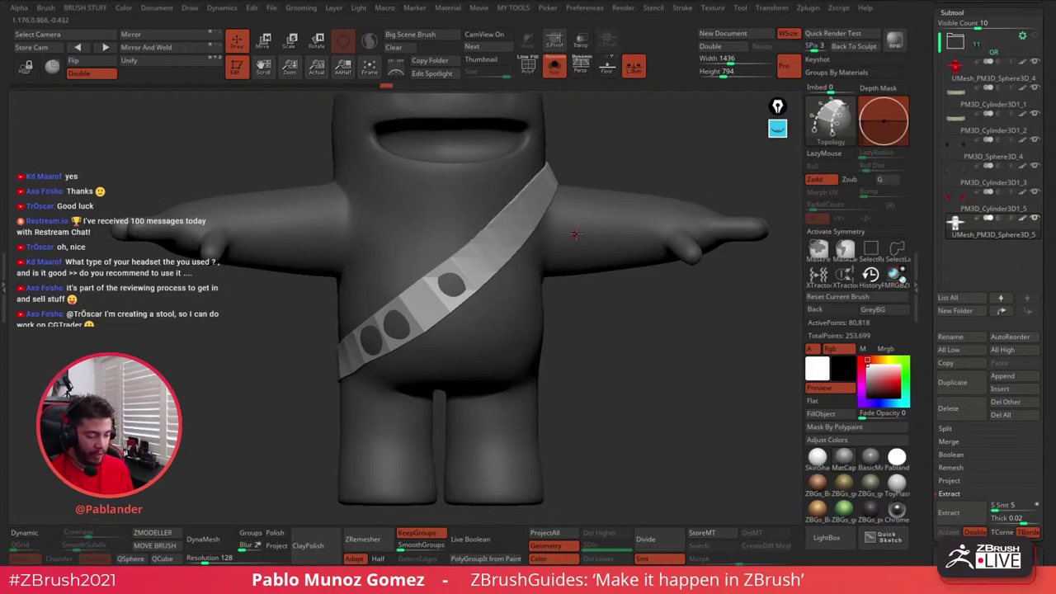
{"action": "key", "text": "shift+f"}
{"action": "left_click_drag", "start_coordinate": [608, 337], "coordinate": [680, 336]}
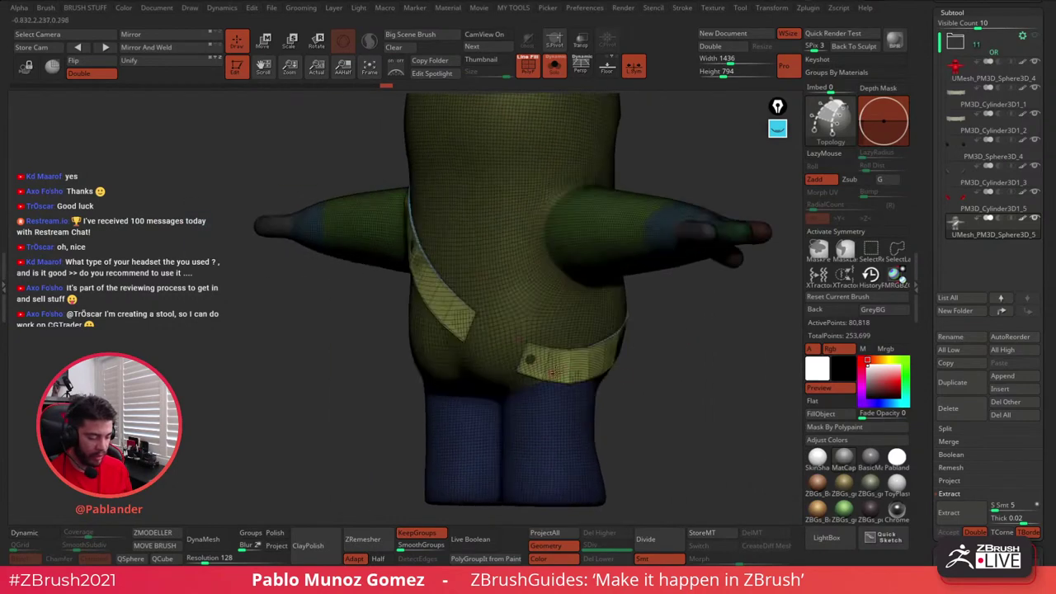
{"action": "left_click_drag", "start_coordinate": [708, 371], "coordinate": [632, 370]}
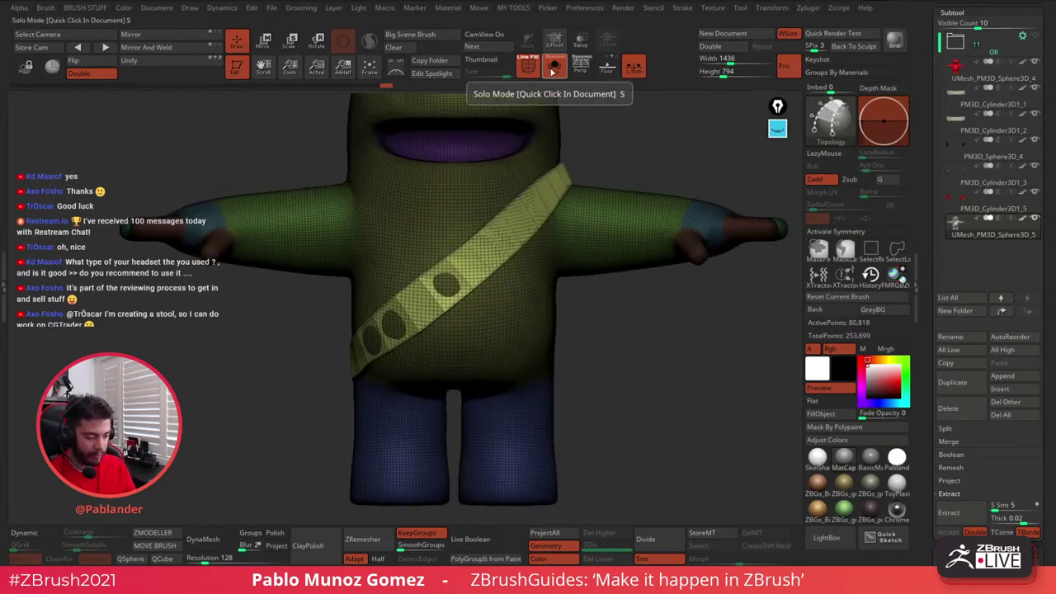
{"action": "left_click", "coordinate": [554, 69]}
{"action": "left_click", "coordinate": [554, 69]}
{"action": "key", "text": "shift+f"}
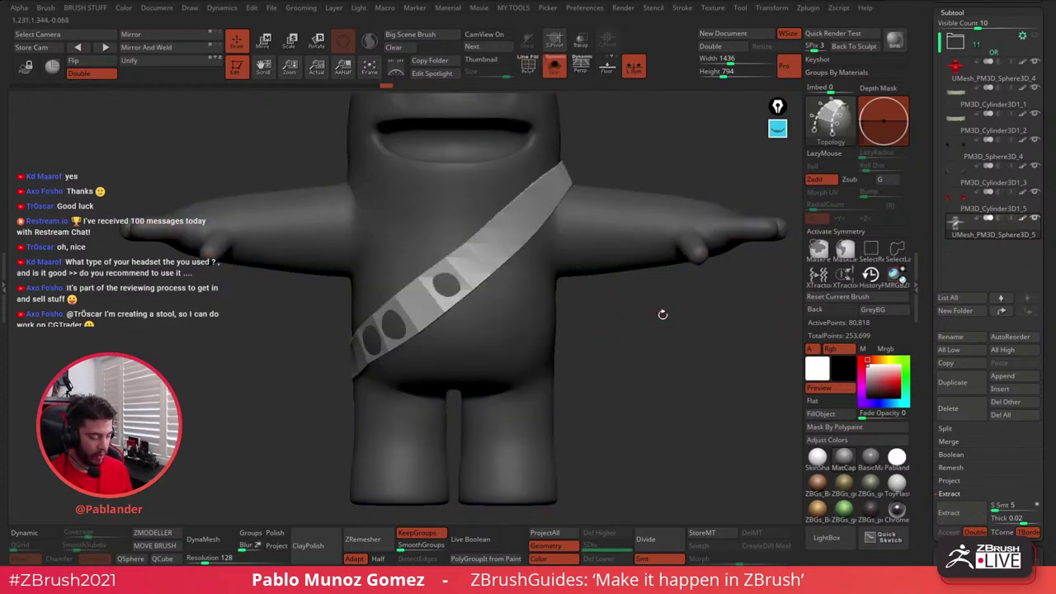
- Split the masked points so the strap is separated from the duplicated body, and delete the duplicated body subtool
{"action": "left_click", "coordinate": [945, 428]}
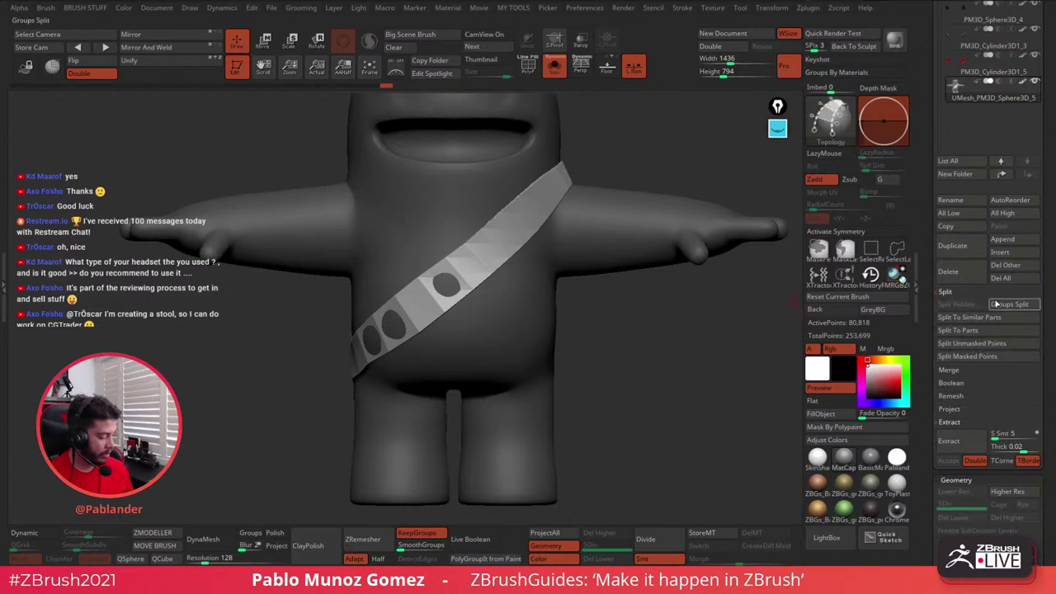
{"action": "left_click", "coordinate": [974, 357]}
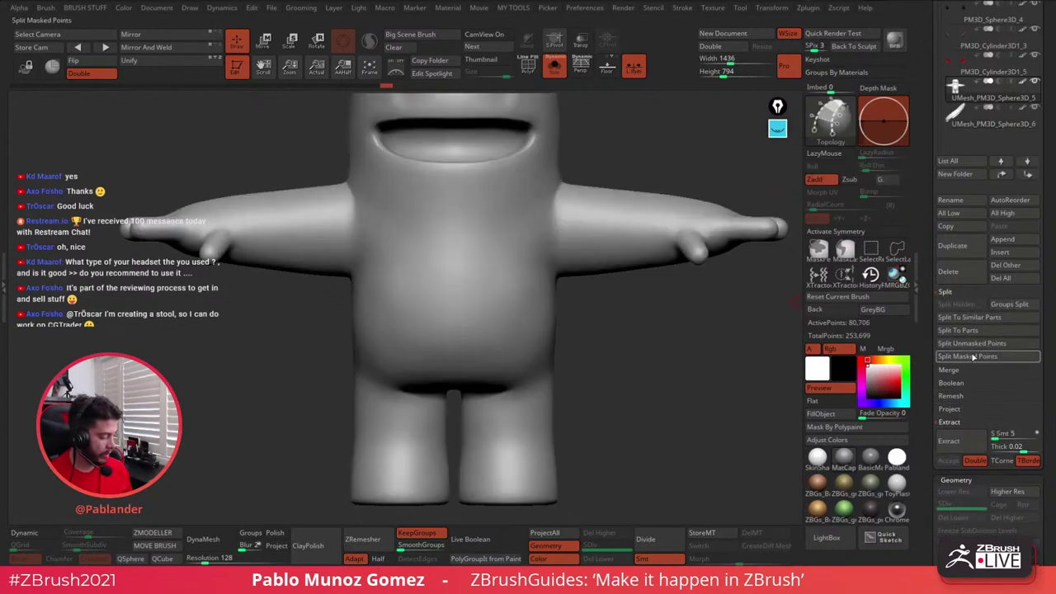
{"action": "left_click_drag", "start_coordinate": [977, 344], "coordinate": [978, 369]}
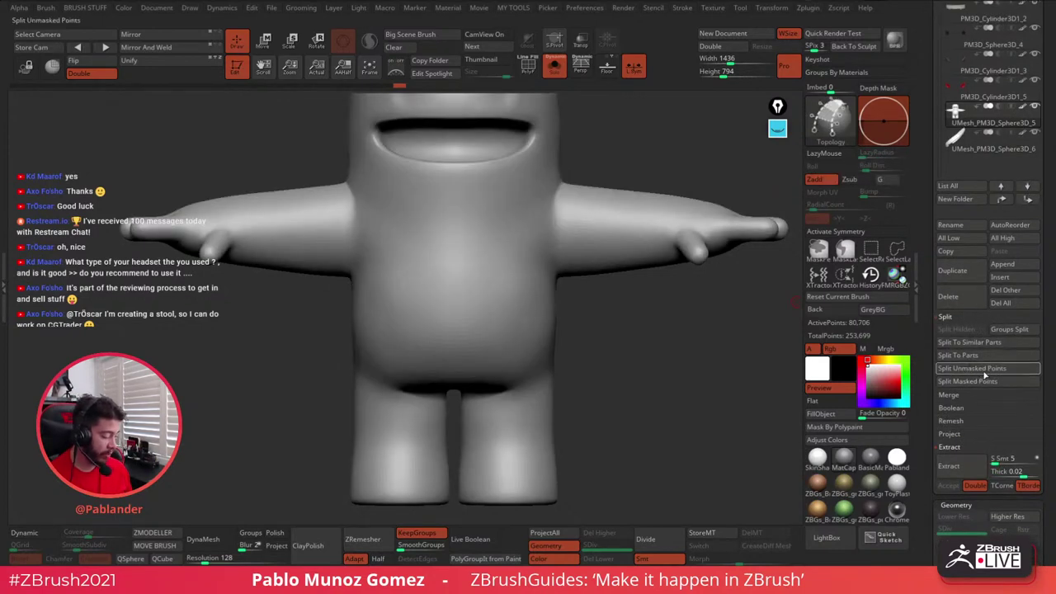
{"action": "scroll", "coordinate": [1003, 162], "scroll_direction": "up", "scroll_amount": 1}
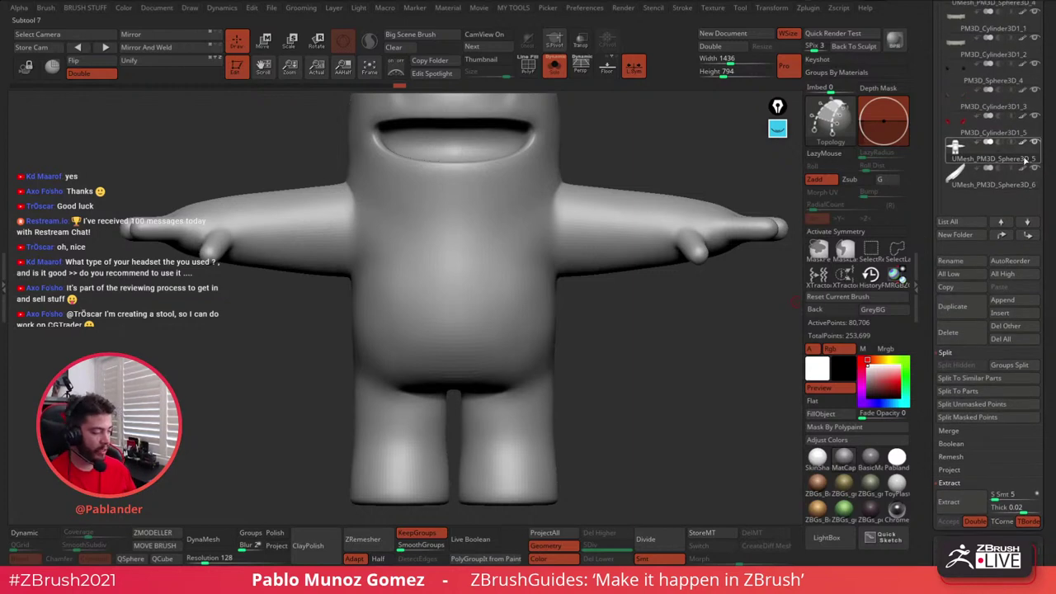
{"action": "left_click", "coordinate": [961, 334]}
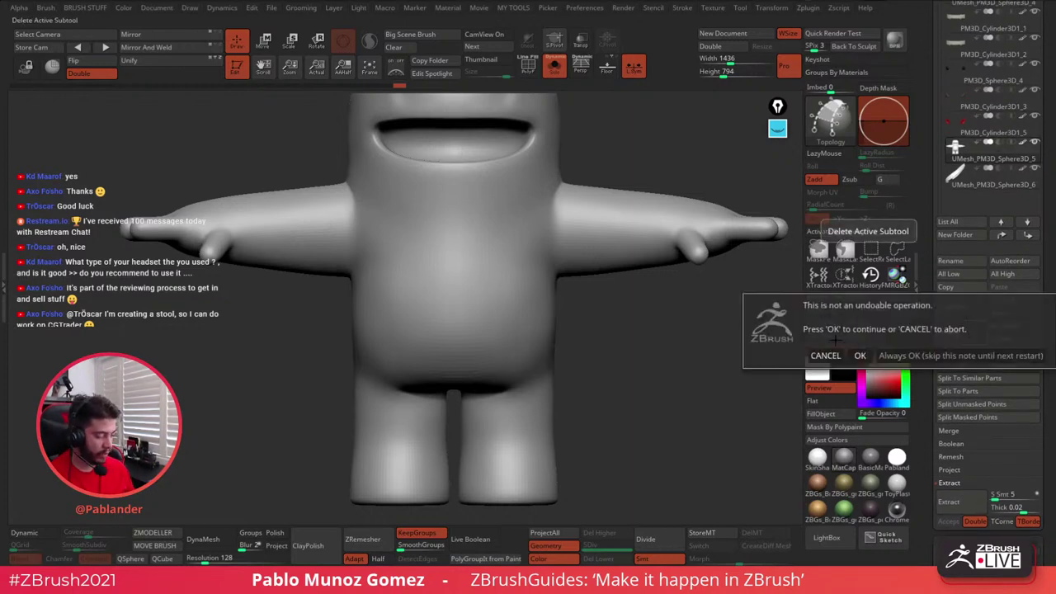
{"action": "left_click", "coordinate": [859, 355]}
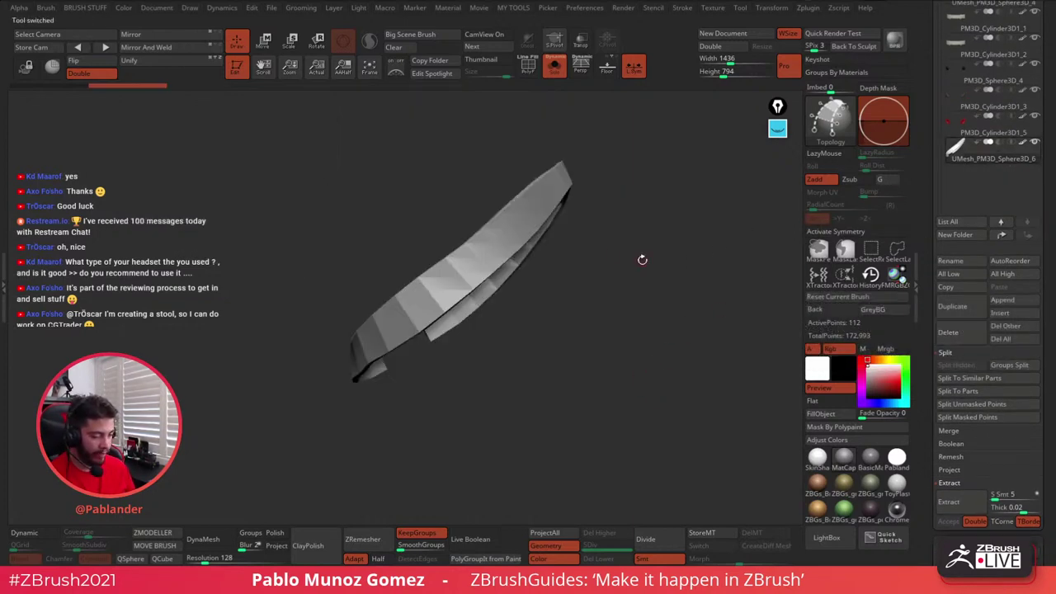
- Show the strap's wireframe and remove its end-cap faces with the ZModeler polygon Delete action
{"action": "left_click_drag", "start_coordinate": [642, 260], "coordinate": [587, 159]}
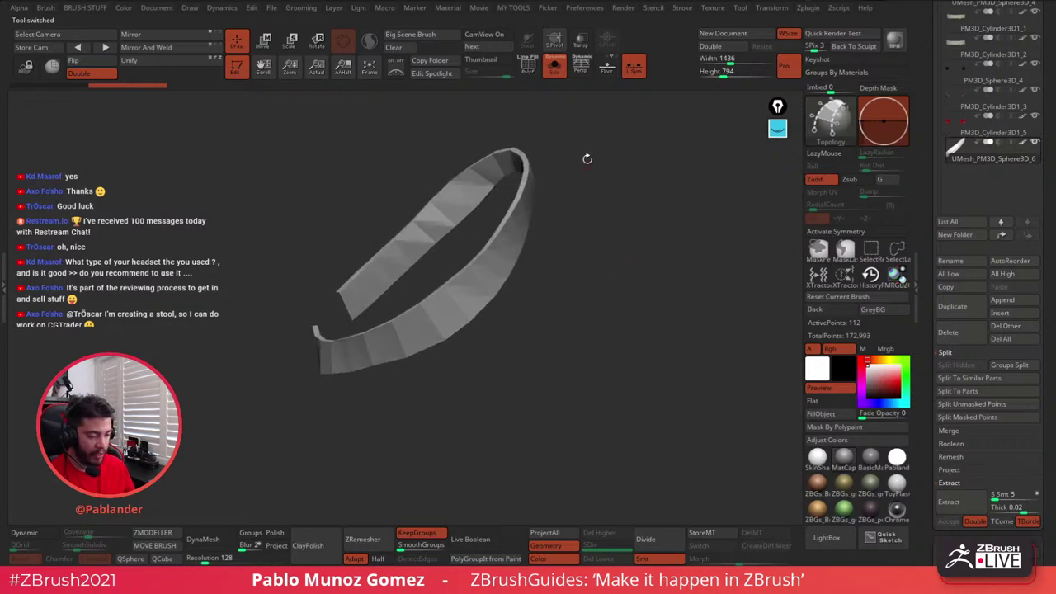
{"action": "left_click", "coordinate": [553, 72]}
{"action": "left_click", "coordinate": [554, 71]}
{"action": "left_click", "coordinate": [528, 71]}
{"action": "left_click_drag", "start_coordinate": [556, 224], "coordinate": [612, 205]}
{"action": "left_click_drag", "start_coordinate": [500, 288], "coordinate": [470, 312], "text": "alt"}
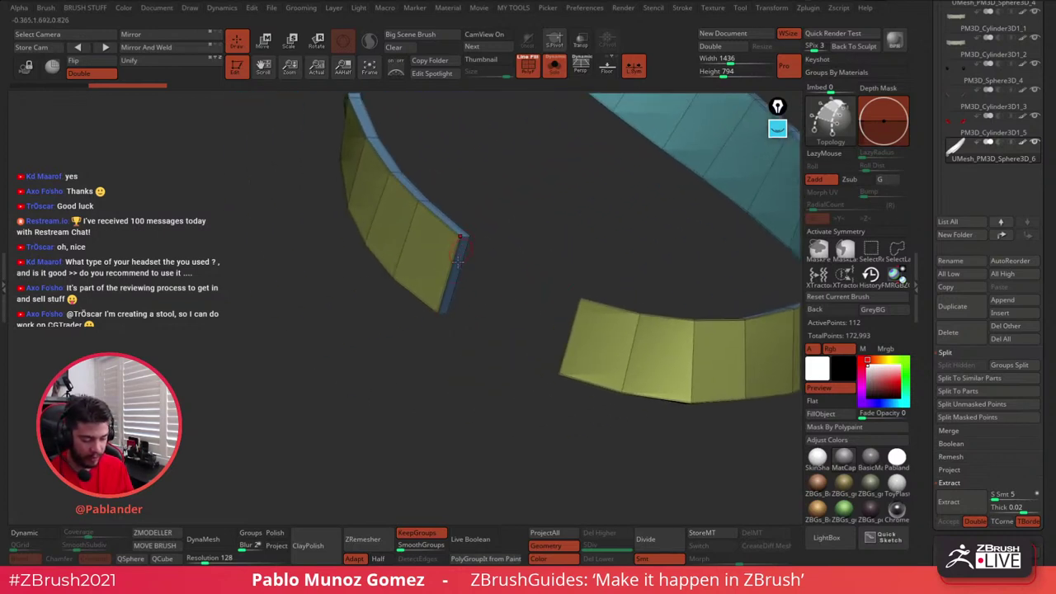
{"action": "left_click", "coordinate": [152, 533]}
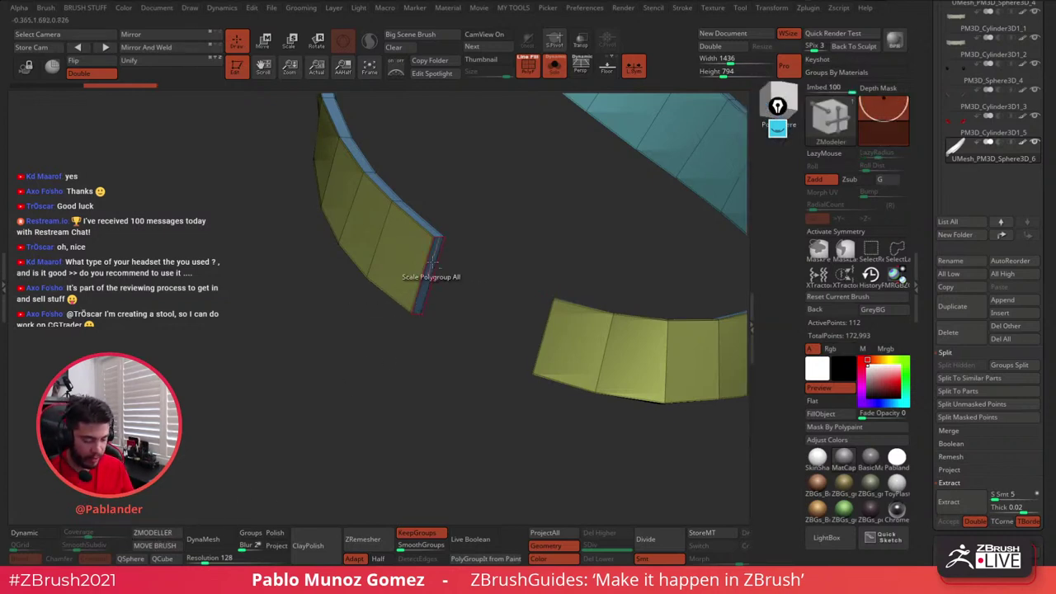
{"action": "left_click_drag", "start_coordinate": [493, 239], "coordinate": [563, 280]}
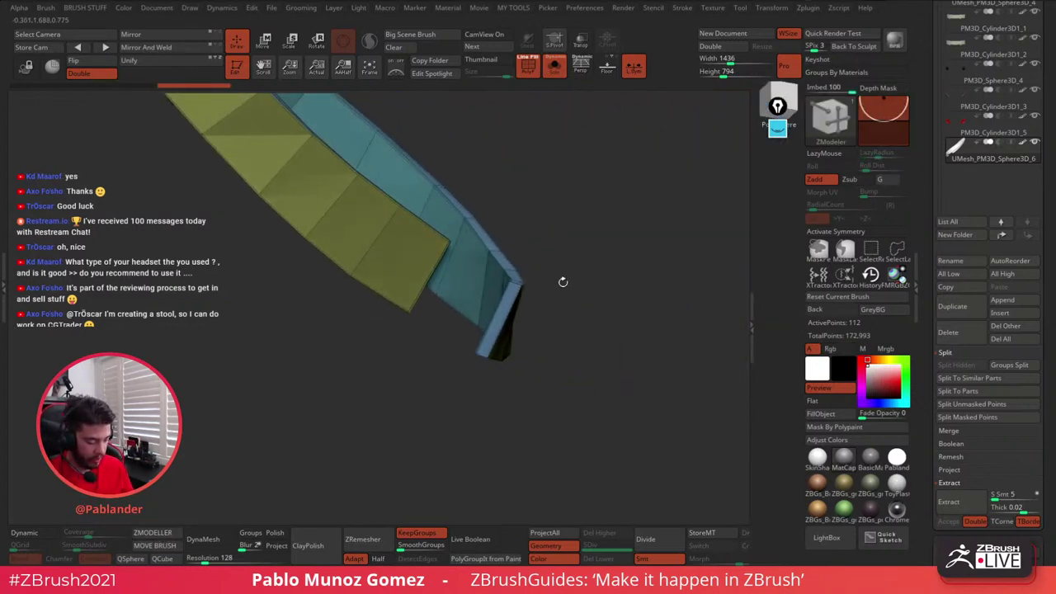
{"action": "key", "text": "space"}
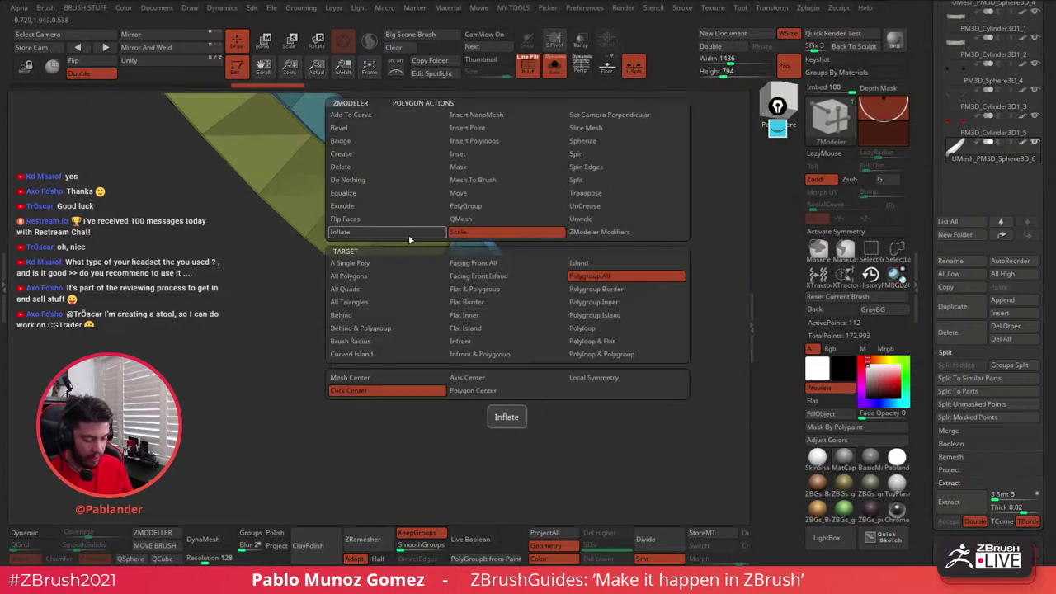
{"action": "left_click", "coordinate": [352, 169]}
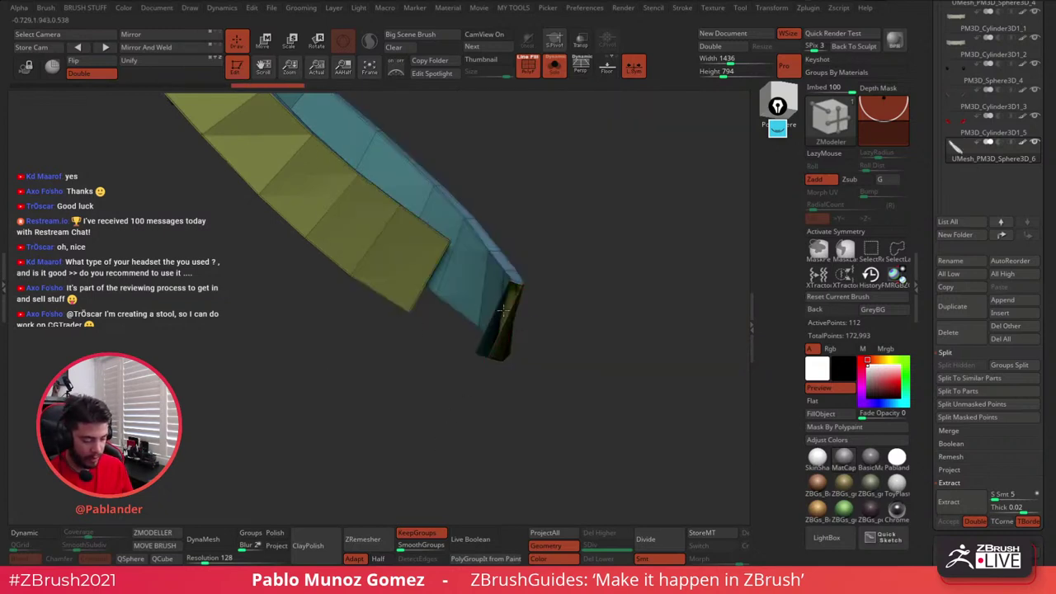
- Close the gap between the strap's open ends with the ZModeler edge action Bridge, targeting Two Holes
{"action": "left_click_drag", "start_coordinate": [619, 305], "coordinate": [461, 359]}
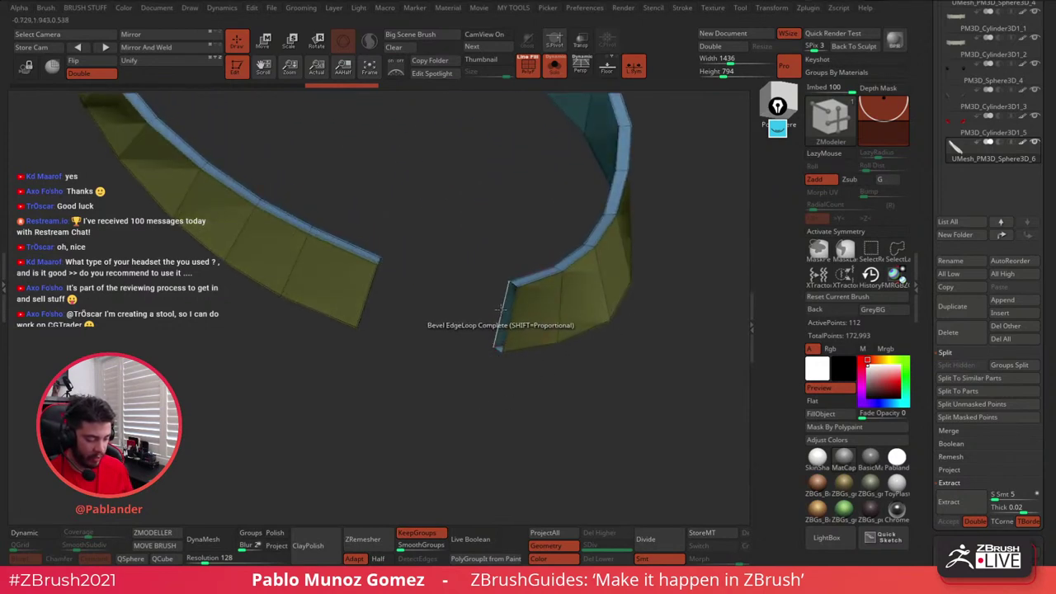
{"action": "key", "text": "space"}
{"action": "left_click", "coordinate": [387, 245]}
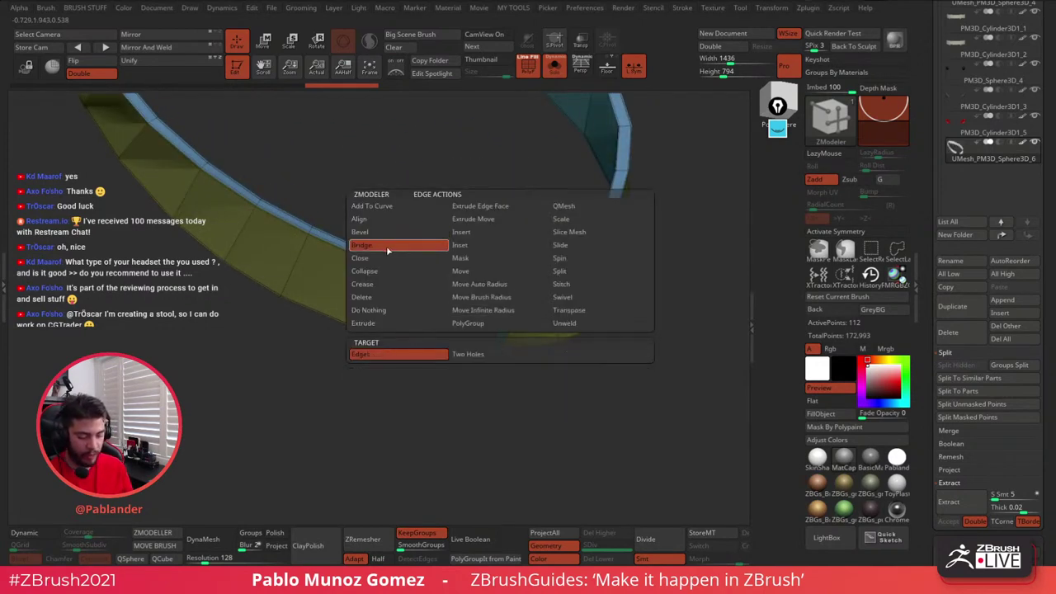
{"action": "left_click", "coordinate": [476, 358]}
{"action": "left_click", "coordinate": [396, 454]}
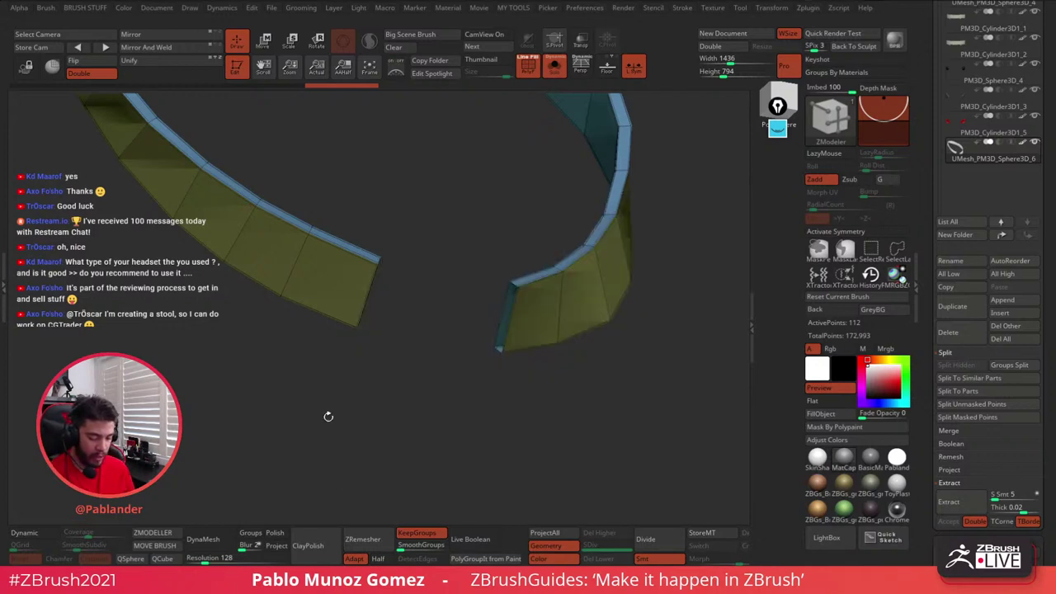
{"action": "left_click_drag", "start_coordinate": [326, 417], "coordinate": [474, 325]}
{"action": "left_click", "coordinate": [502, 312]}
{"action": "mouse_move", "coordinate": [440, 389]}
{"action": "left_mouse_down"}
{"action": "mouse_move", "coordinate": [419, 371]}
{"action": "mouse_move", "coordinate": [424, 387]}
{"action": "mouse_move", "coordinate": [448, 378]}
{"action": "left_mouse_up"}
{"action": "left_click", "coordinate": [379, 306]}
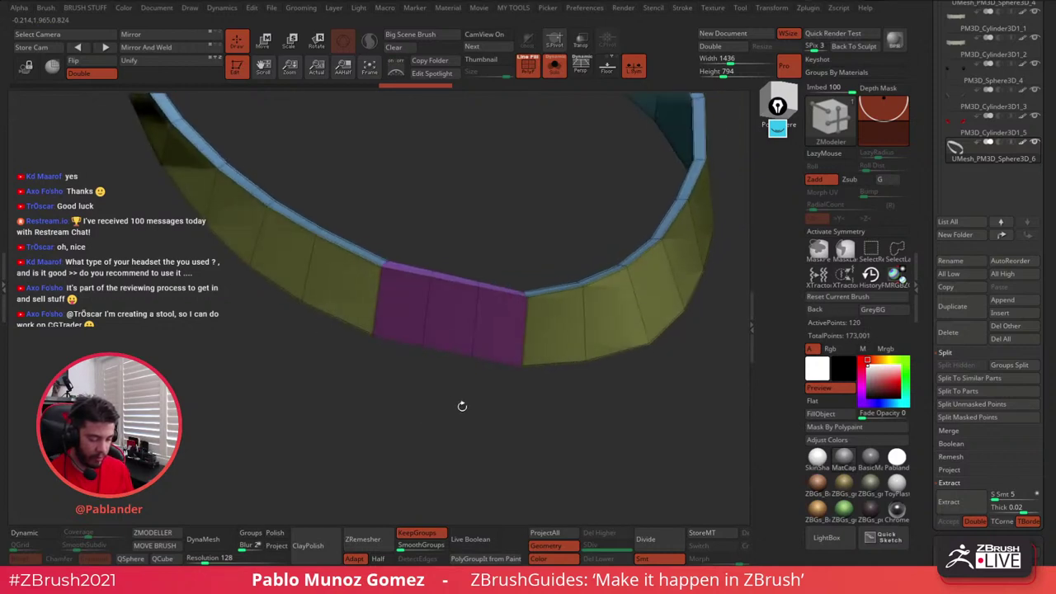
- Remove all edge creases from the strap with UnCreaseAll
{"action": "scroll", "coordinate": [940, 297], "scroll_direction": "down", "scroll_amount": 5}
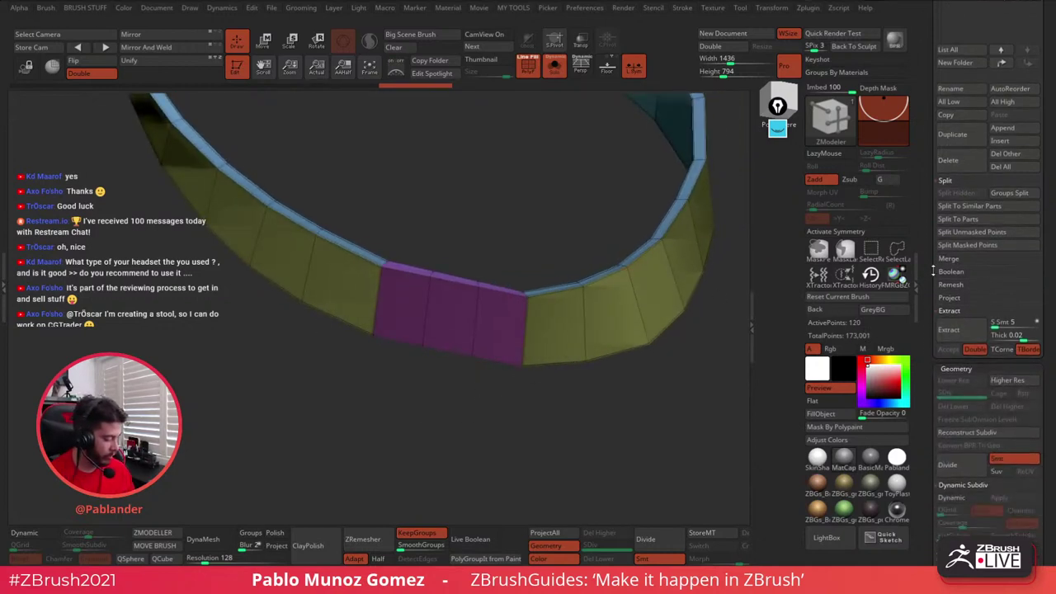
{"action": "scroll", "coordinate": [933, 312], "scroll_direction": "down", "scroll_amount": 3}
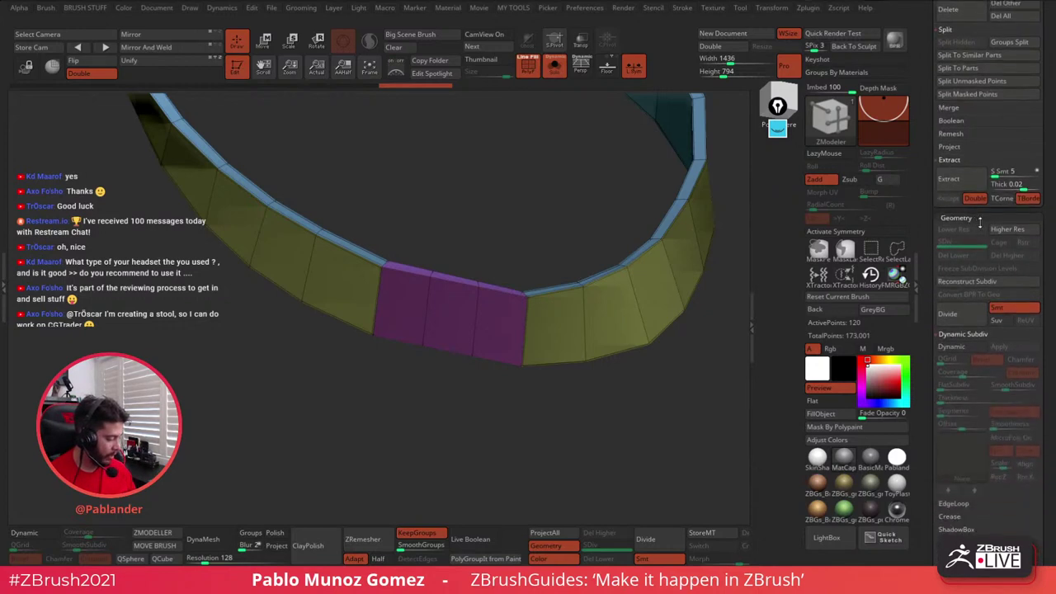
{"action": "scroll", "coordinate": [937, 280], "scroll_direction": "down", "scroll_amount": 3}
{"action": "scroll", "coordinate": [941, 289], "scroll_direction": "down", "scroll_amount": 4}
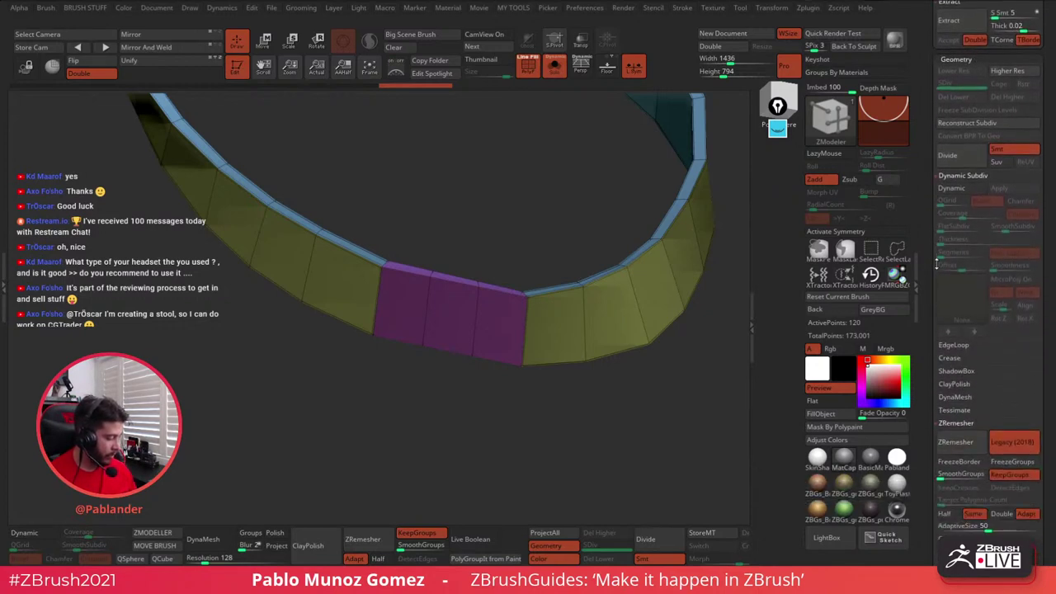
{"action": "key", "text": "shift"}
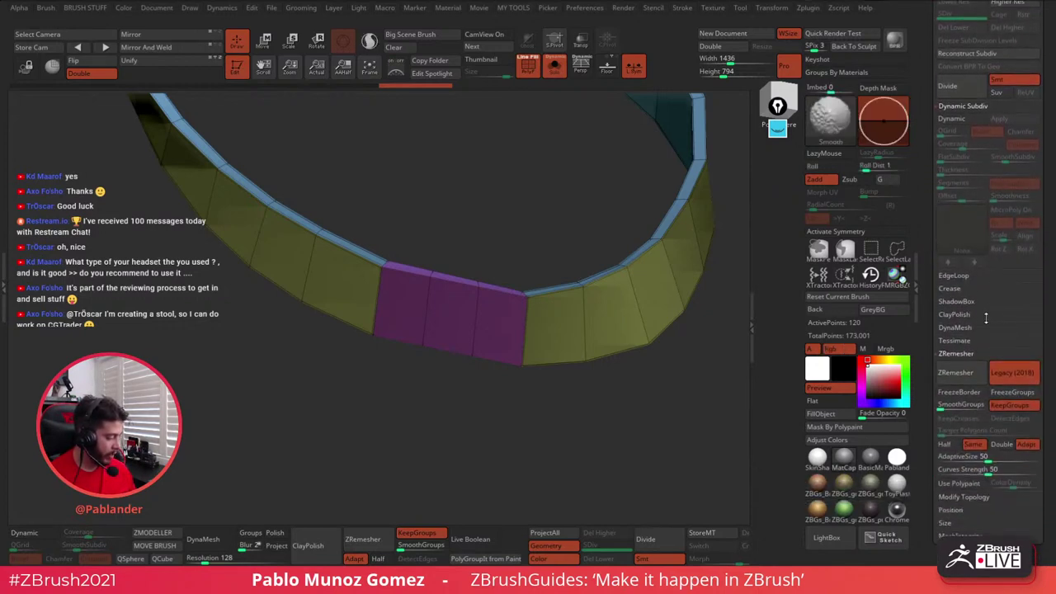
{"action": "left_click", "coordinate": [950, 288]}
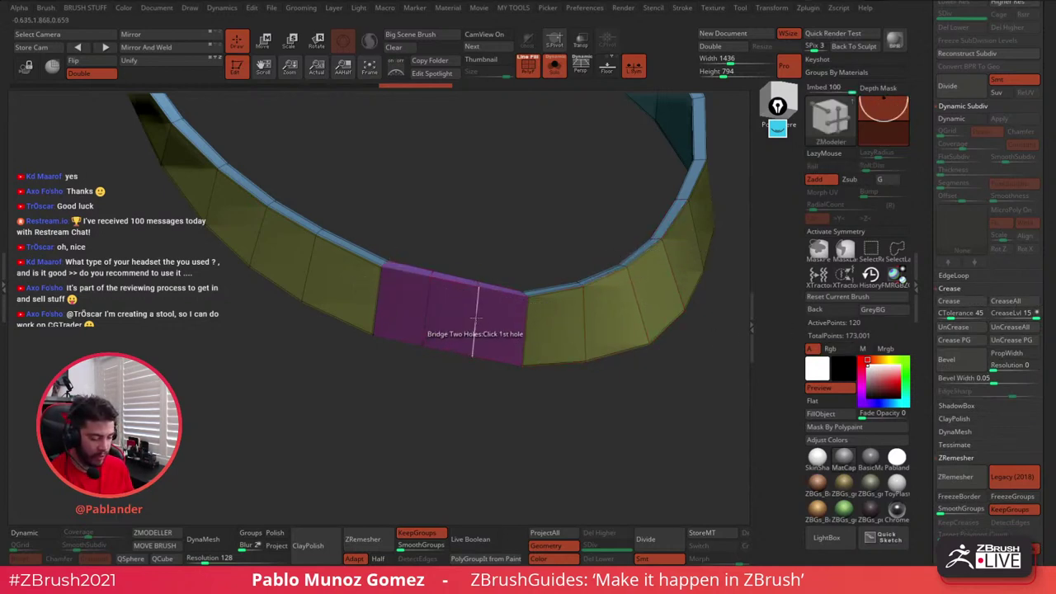
{"action": "left_click", "coordinate": [1018, 328]}
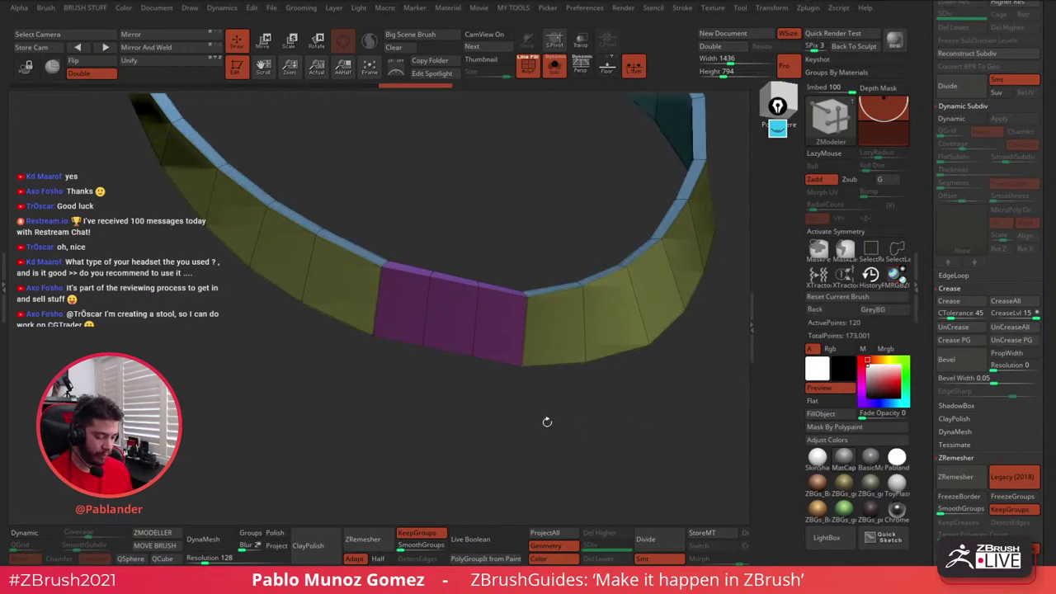
- Mask the middle segment of the strap's bridged section and invert the mask so only that segment can be moved
{"action": "left_click_drag", "start_coordinate": [529, 432], "coordinate": [526, 448]}
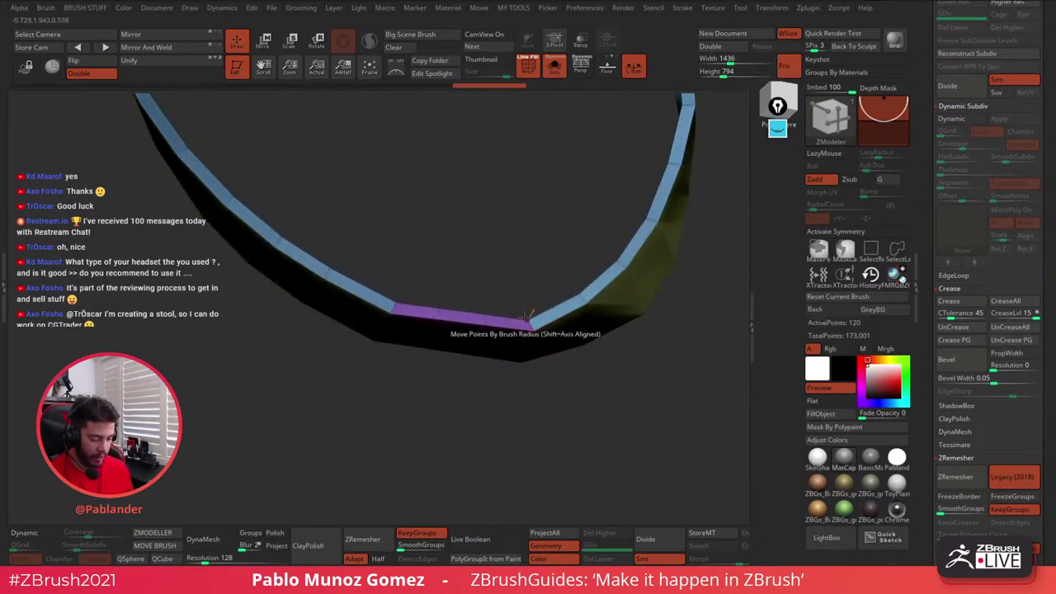
{"action": "left_click_drag", "start_coordinate": [528, 303], "coordinate": [499, 293]}
{"action": "key", "text": "space"}
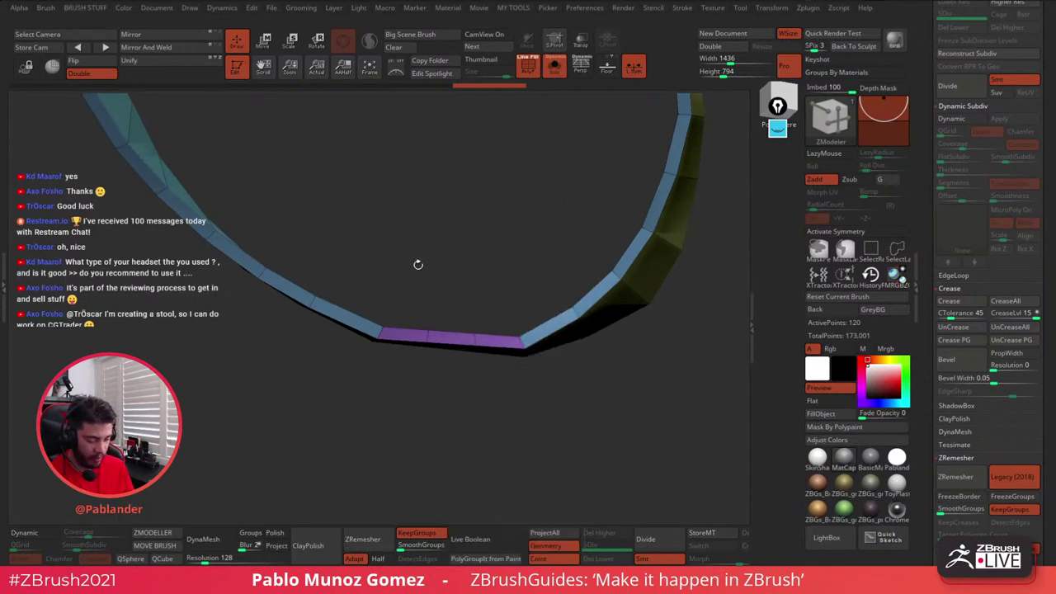
{"action": "left_click_drag", "start_coordinate": [418, 264], "coordinate": [437, 269]}
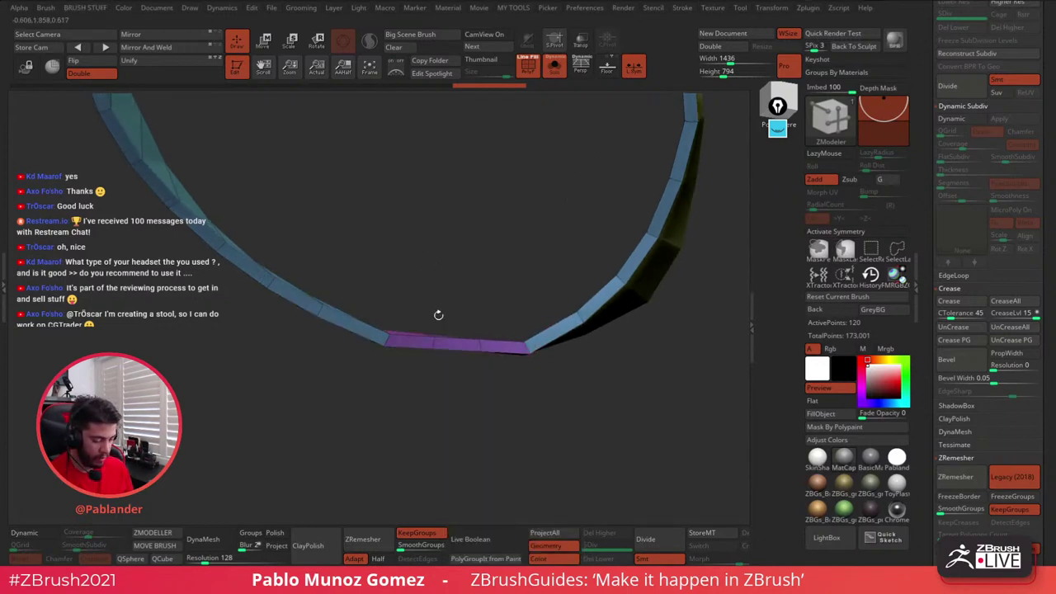
{"action": "mouse_move", "coordinate": [415, 353]}
{"action": "left_mouse_down", "text": "ctrl"}
{"action": "mouse_move", "coordinate": [455, 391]}
{"action": "mouse_move", "coordinate": [487, 297]}
{"action": "left_mouse_up", "text": "ctrl"}
{"action": "left_click_drag", "start_coordinate": [416, 405], "coordinate": [501, 254], "text": "ctrl"}
{"action": "left_click", "coordinate": [500, 264], "text": "ctrl"}
{"action": "left_click_drag", "start_coordinate": [407, 272], "coordinate": [490, 399], "text": "ctrl"}
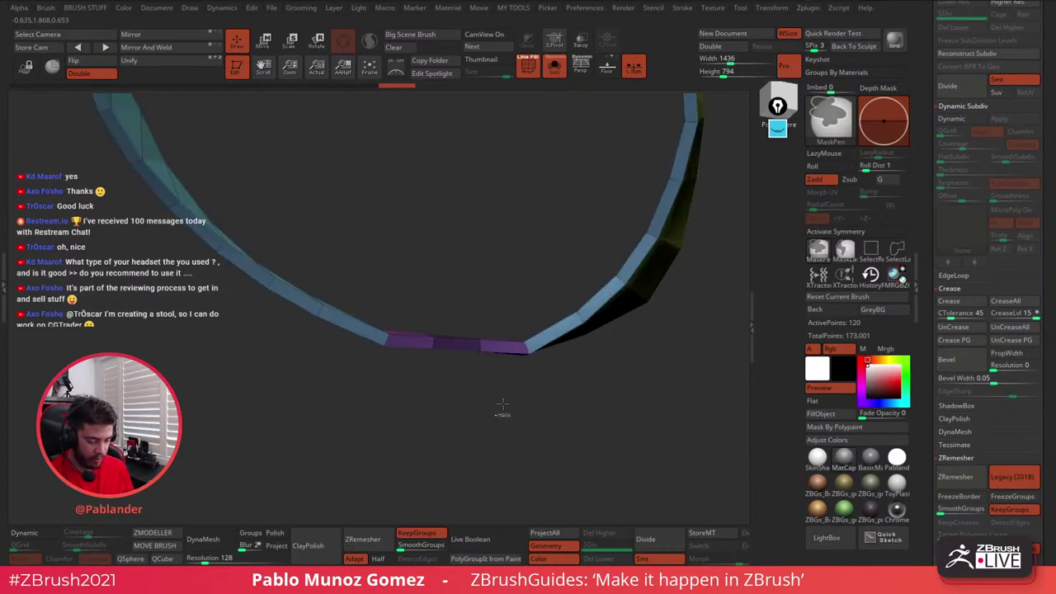
{"action": "left_click", "coordinate": [508, 420], "text": "ctrl"}
{"action": "key", "text": "w"}
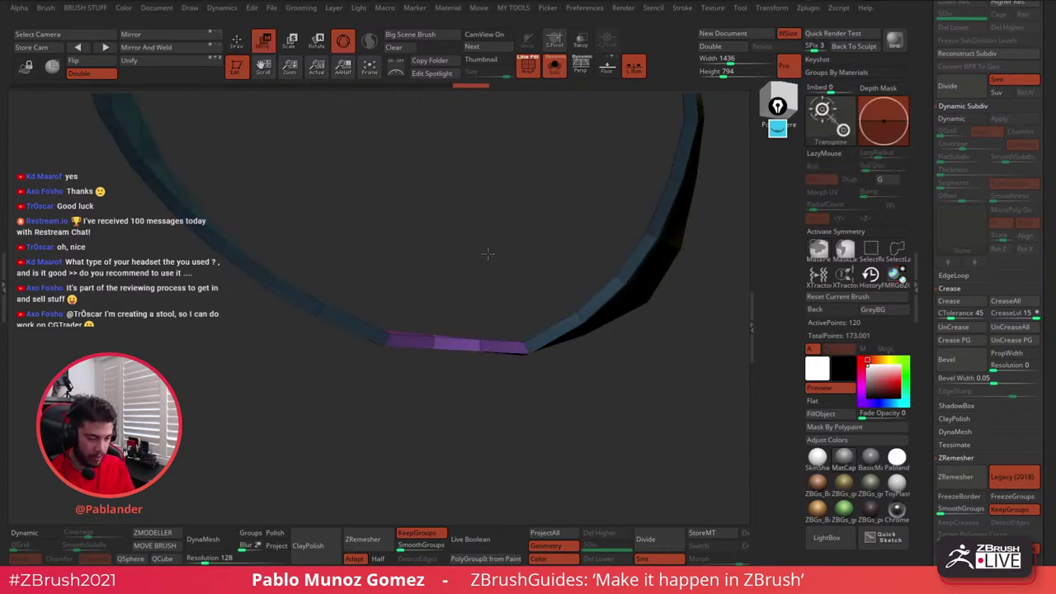
- Reposition the unmasked bridge segment slightly with the Move gizmo to round out the strap's flat area, and return to Draw mode
{"action": "key", "text": "f"}
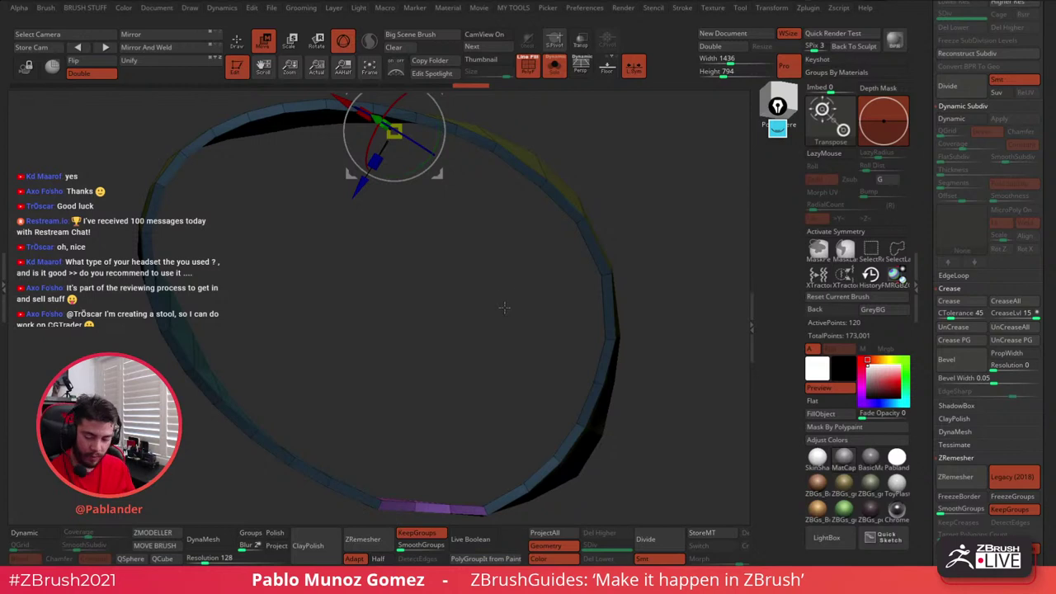
{"action": "left_click_drag", "start_coordinate": [504, 308], "coordinate": [500, 370], "text": "alt"}
{"action": "left_click", "coordinate": [403, 147]}
{"action": "left_click_drag", "start_coordinate": [496, 322], "coordinate": [486, 367], "text": "alt"}
{"action": "left_click_drag", "start_coordinate": [507, 415], "coordinate": [490, 298]}
{"action": "left_click_drag", "start_coordinate": [485, 366], "coordinate": [483, 369]}
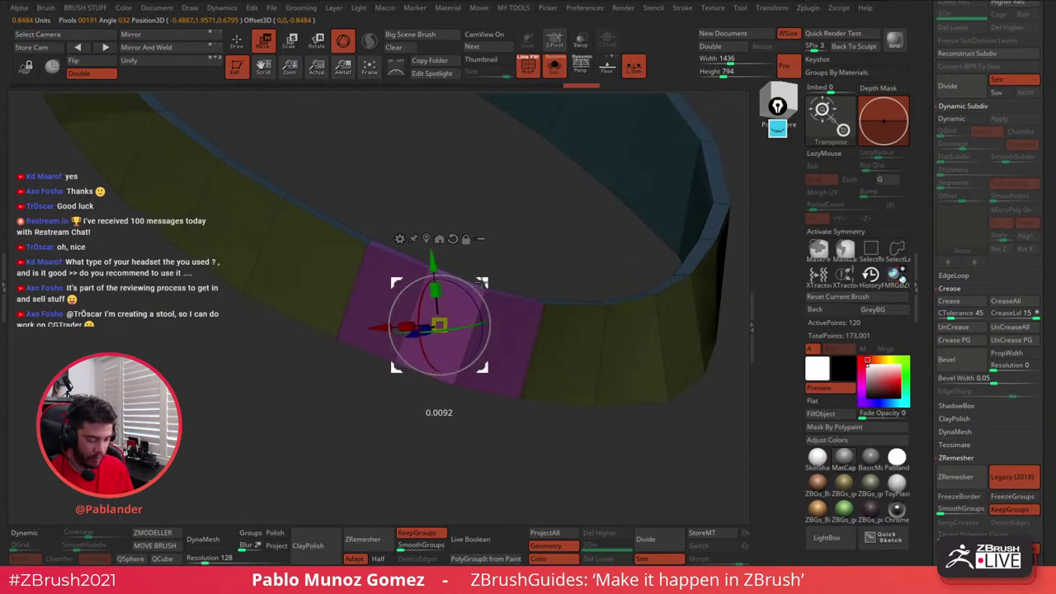
{"action": "left_click", "coordinate": [246, 40]}
- Assign separate polygroups to the strap's inner face loop and its adjoining rim with the ZModeler edge action PolyGroup
{"action": "mouse_move", "coordinate": [312, 143]}
{"action": "left_mouse_down", "text": "alt"}
{"action": "mouse_move", "coordinate": [660, 269]}
{"action": "mouse_move", "coordinate": [637, 297]}
{"action": "mouse_move", "coordinate": [636, 363]}
{"action": "mouse_move", "coordinate": [625, 370]}
{"action": "mouse_move", "coordinate": [585, 309]}
{"action": "left_mouse_up", "text": "alt"}
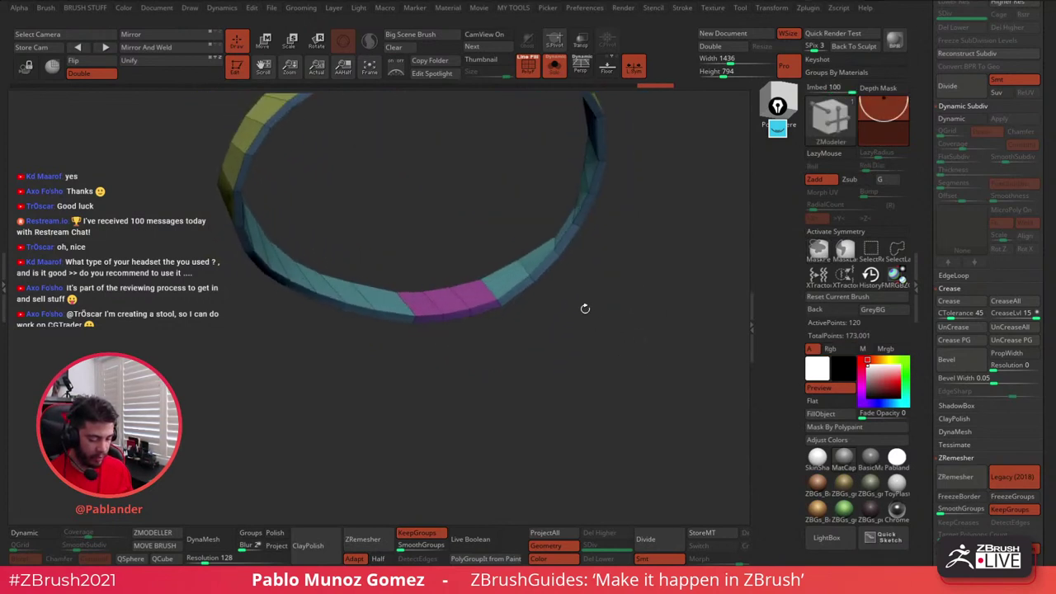
{"action": "left_click_drag", "start_coordinate": [505, 311], "coordinate": [559, 357]}
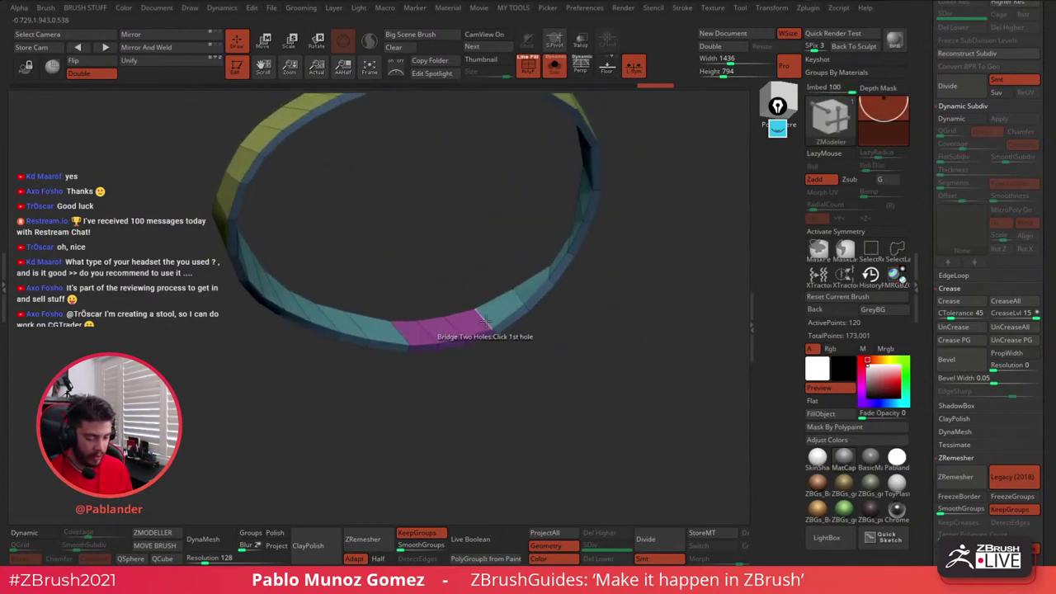
{"action": "key", "text": "space"}
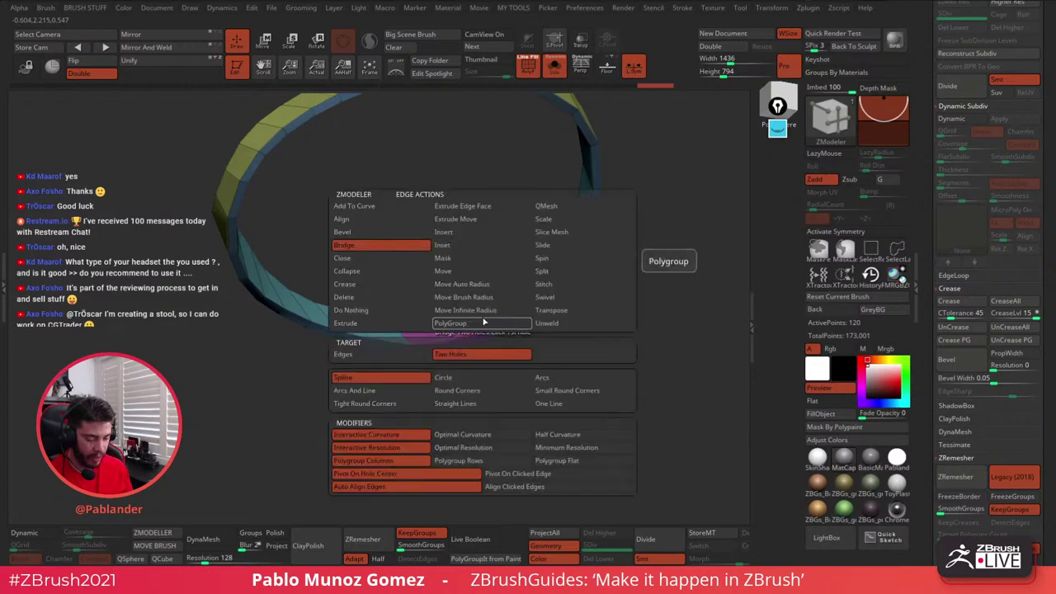
{"action": "left_click", "coordinate": [486, 323]}
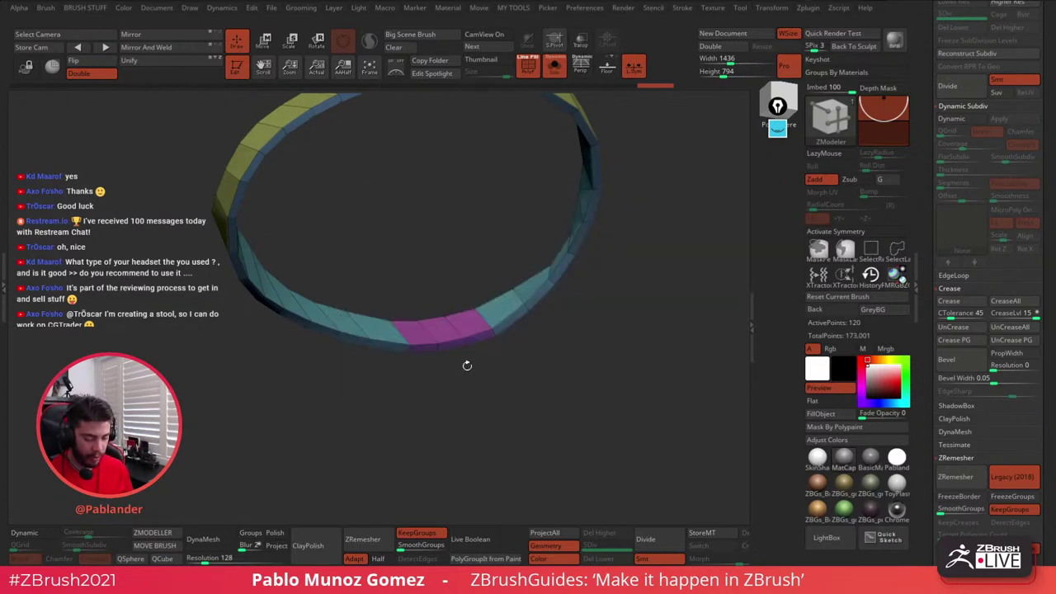
{"action": "left_click", "coordinate": [463, 335]}
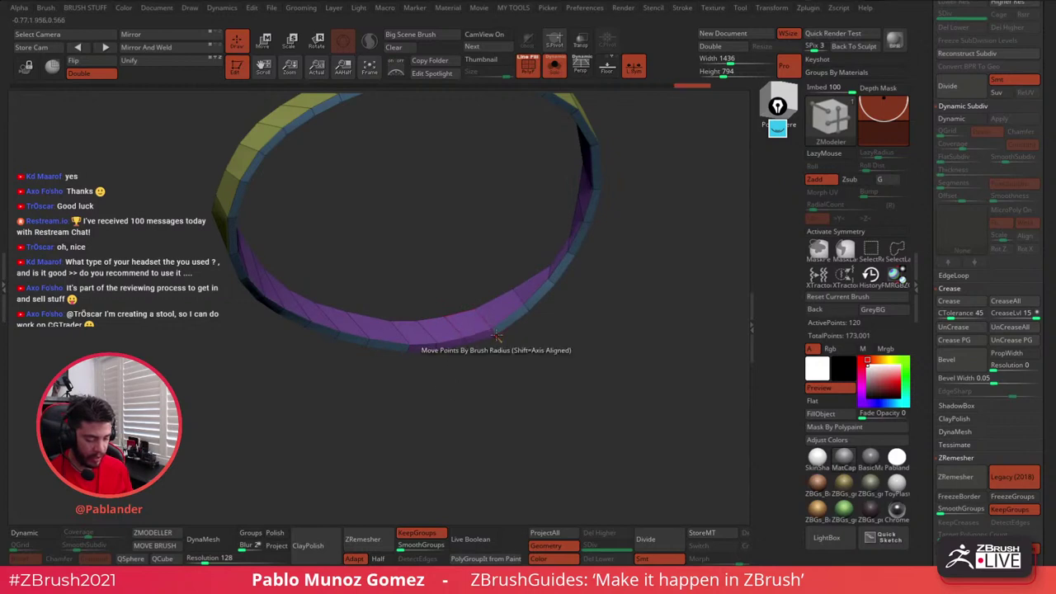
{"action": "left_click", "coordinate": [495, 333]}
{"action": "left_click", "coordinate": [493, 331]}
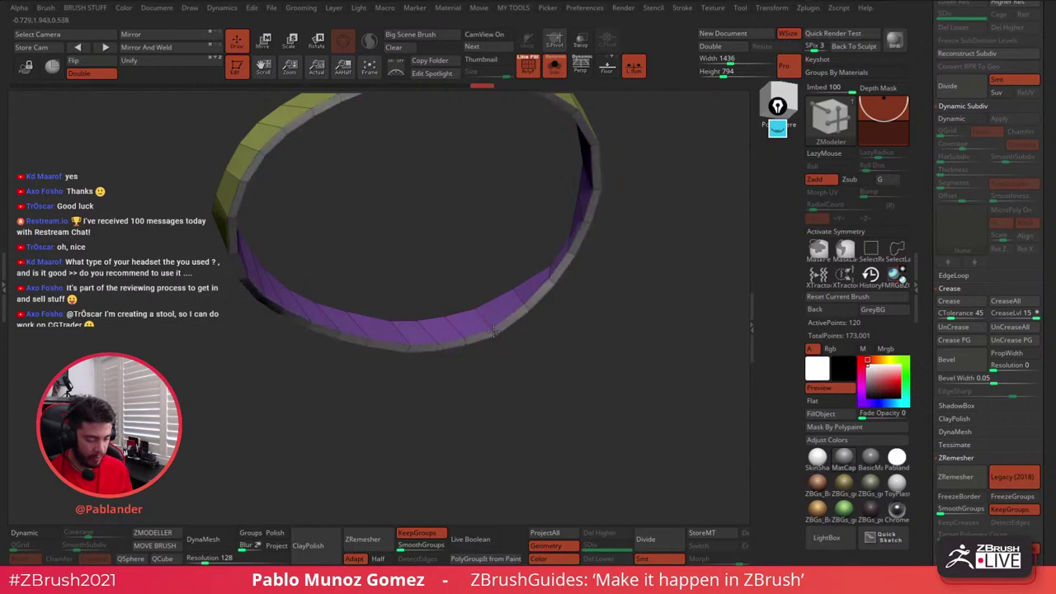
- Give the strap's outer face loop and opposite rim their own polygroups, and turn off Solo to show the whole character
{"action": "left_click_drag", "start_coordinate": [549, 314], "coordinate": [567, 200]}
{"action": "left_click", "coordinate": [487, 355]}
{"action": "left_click", "coordinate": [488, 354]}
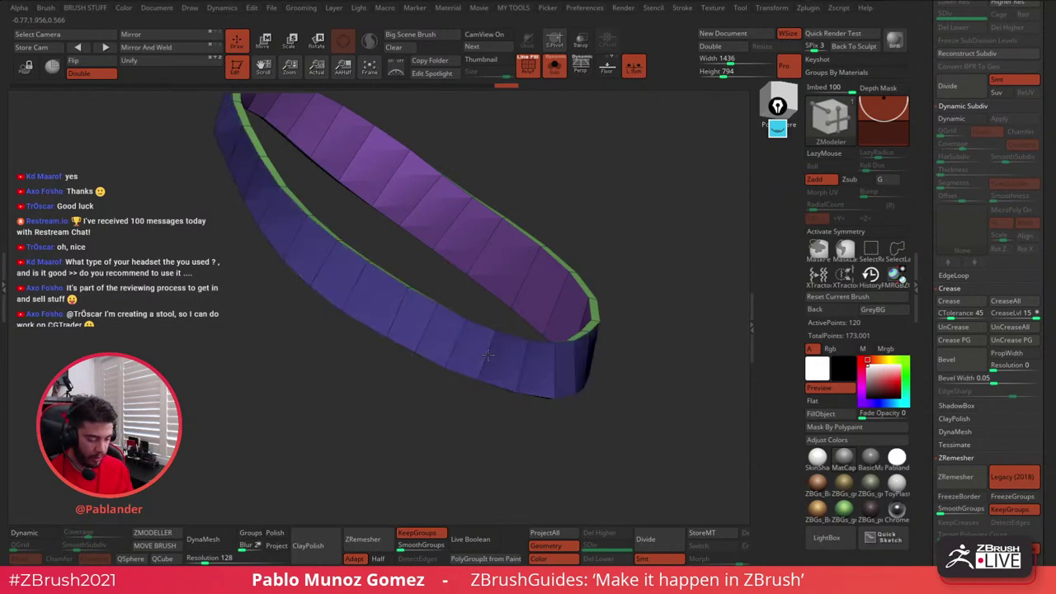
{"action": "right_click_drag", "start_coordinate": [484, 376], "coordinate": [578, 153]}
{"action": "left_click", "coordinate": [564, 295]}
{"action": "left_click", "coordinate": [564, 296]}
{"action": "left_click", "coordinate": [555, 66]}
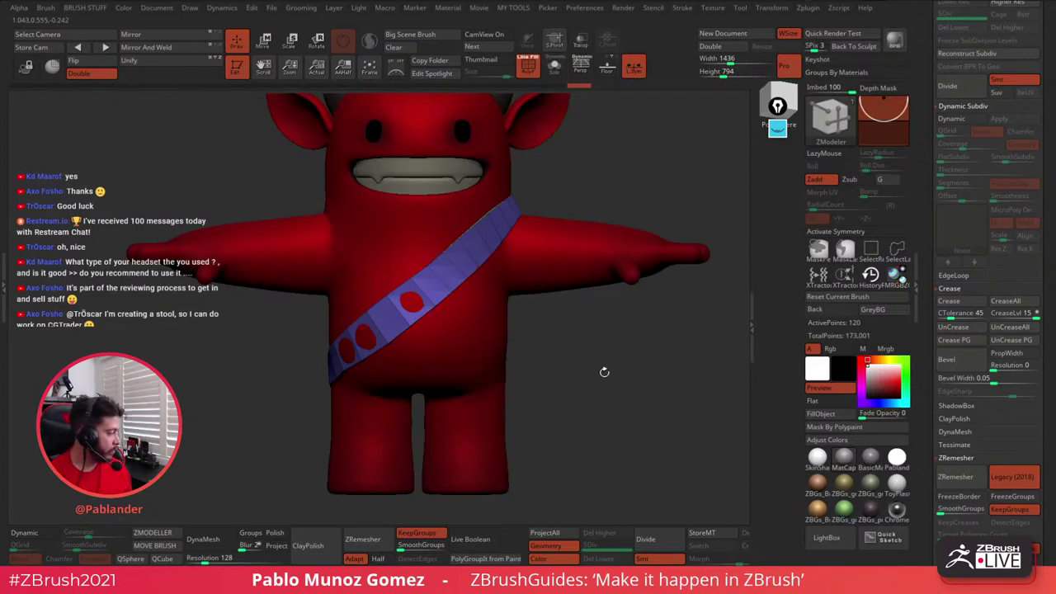
{"action": "mouse_move", "coordinate": [599, 375]}
{"action": "right_mouse_down", "text": "alt"}
{"action": "mouse_move", "coordinate": [577, 353]}
{"action": "mouse_move", "coordinate": [589, 357]}
{"action": "right_mouse_up", "text": "alt"}
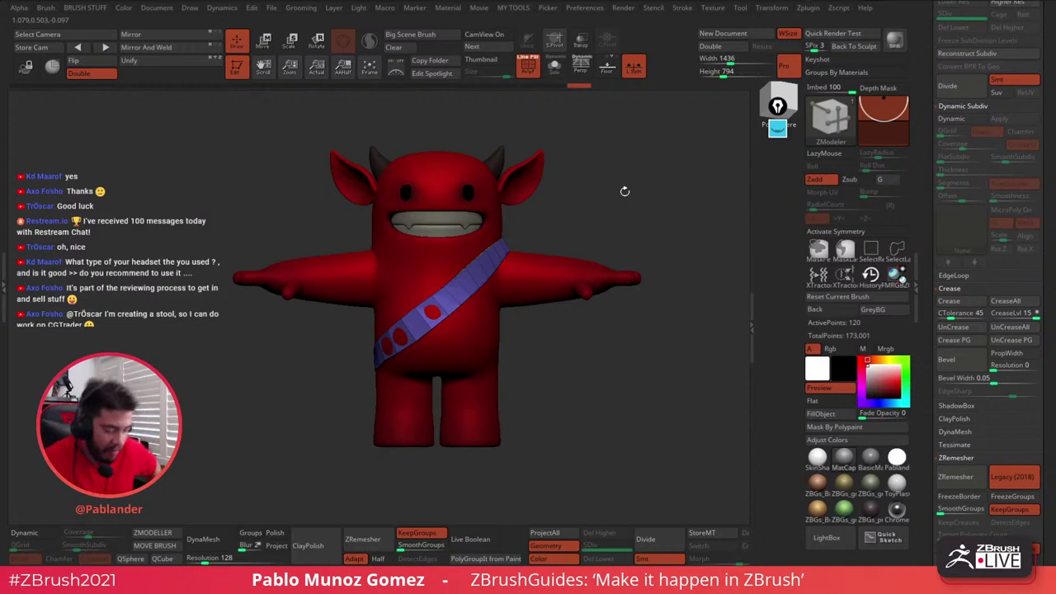
- Select the Move brush, display the floor grid and adjust the brush's Draw Size for reshaping the strap
{"action": "key", "text": "b"}
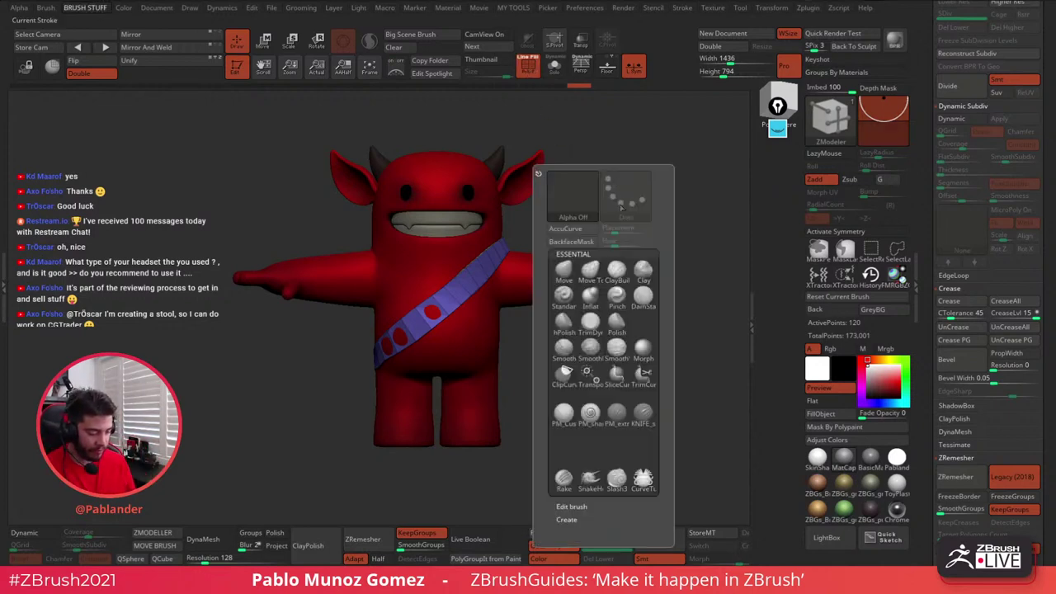
{"action": "key", "text": "m"}
{"action": "key", "text": "v"}
{"action": "key", "text": "space"}
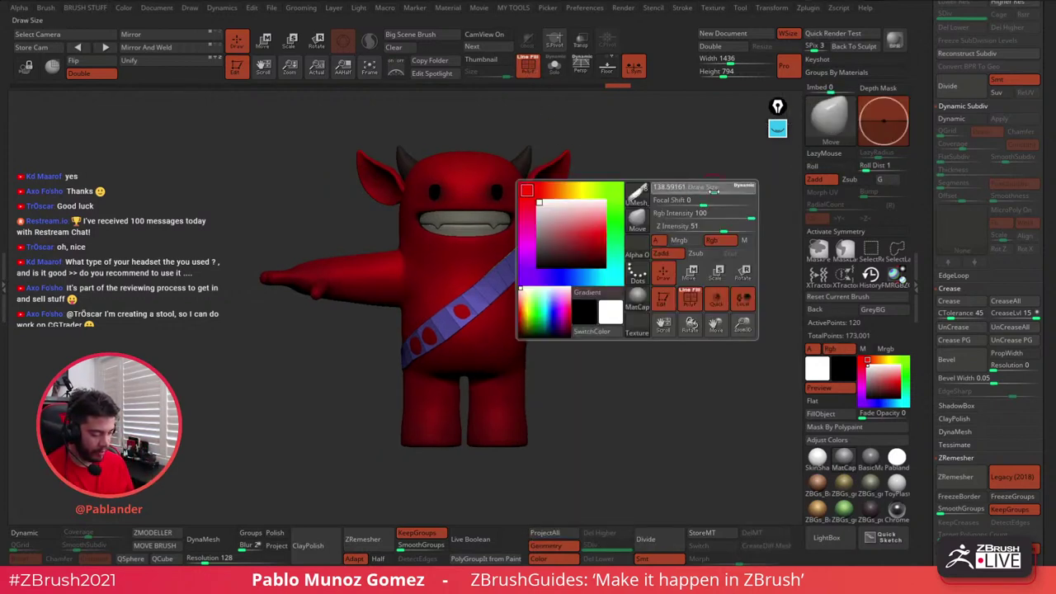
{"action": "left_click_drag", "start_coordinate": [636, 264], "coordinate": [629, 299]}
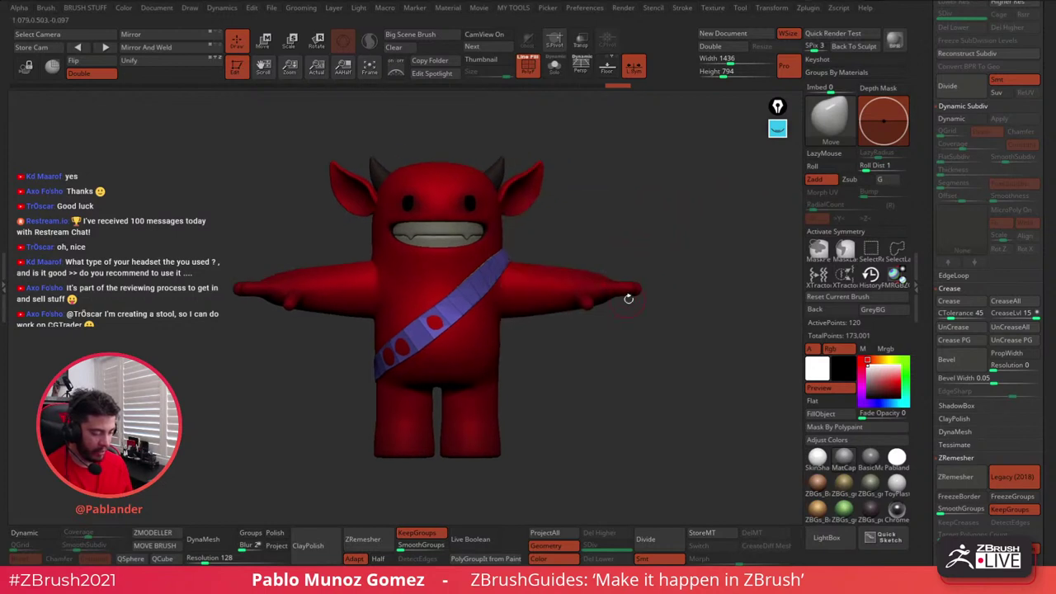
{"action": "key", "text": "space"}
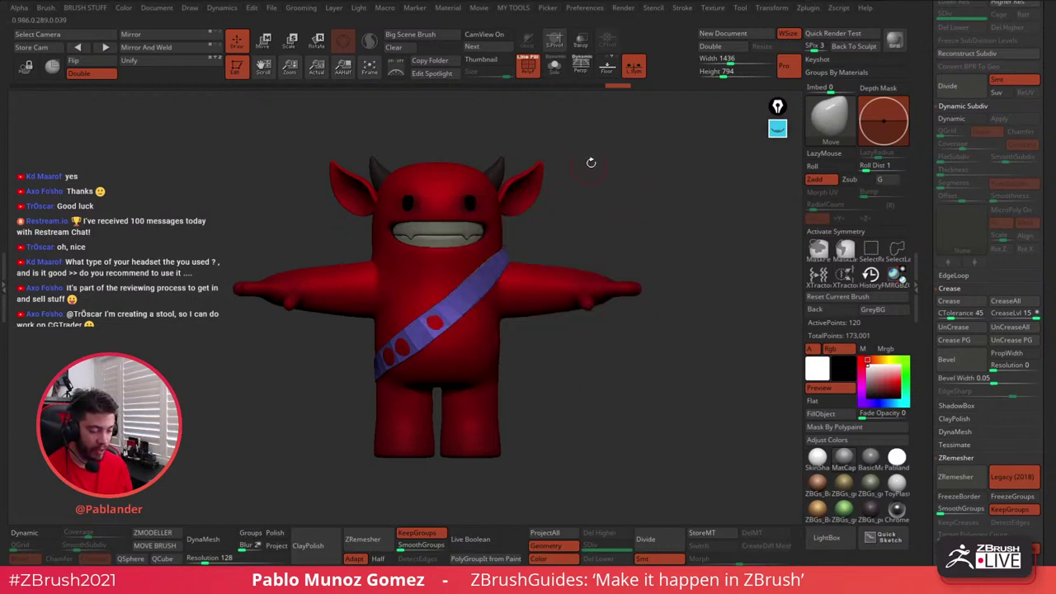
{"action": "key", "text": "shift+p"}
{"action": "left_click_drag", "start_coordinate": [561, 358], "coordinate": [570, 382]}
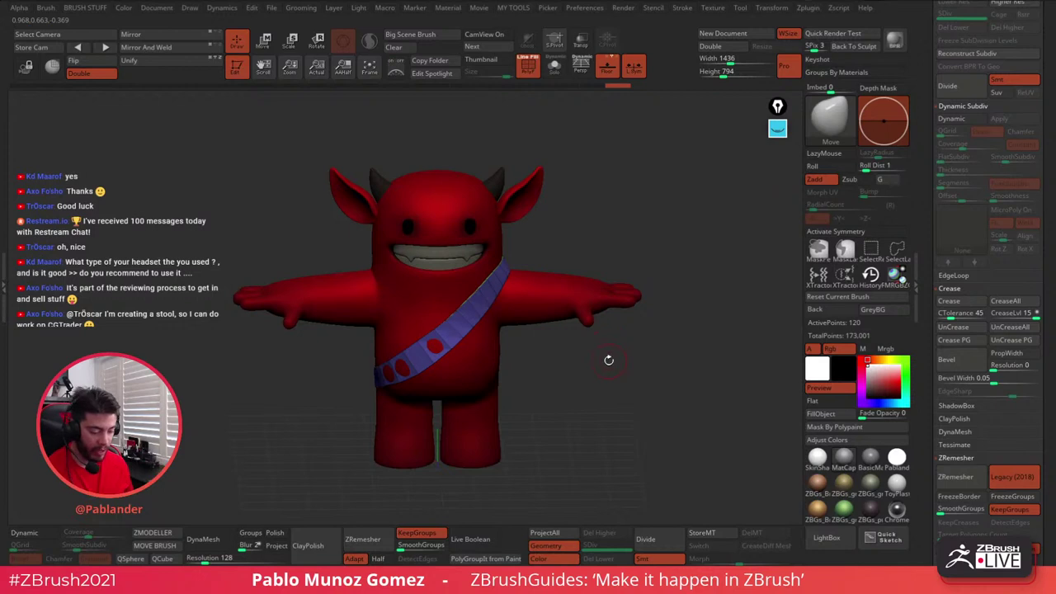
{"action": "key", "text": "space"}
{"action": "left_click_drag", "start_coordinate": [622, 227], "coordinate": [628, 227]}
{"action": "mouse_move", "coordinate": [545, 376]}
{"action": "left_mouse_down", "text": "alt"}
{"action": "mouse_move", "coordinate": [568, 336]}
{"action": "mouse_move", "coordinate": [465, 303]}
{"action": "left_mouse_up", "text": "alt"}
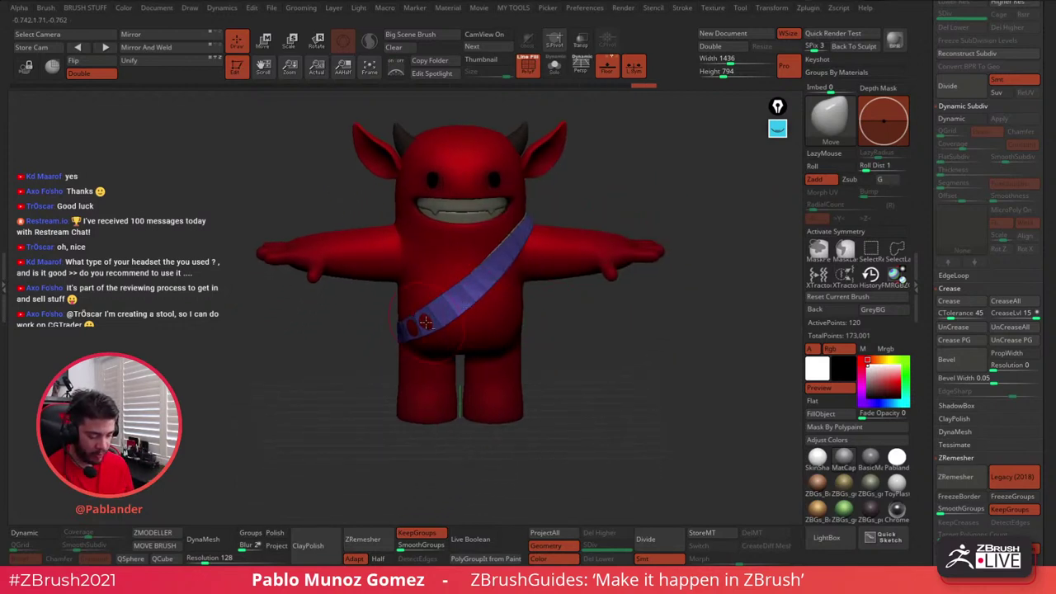
- Pull the strap's front clear of the belly with the Move brush, and enlarge Draw Size to about 444 for its side
{"action": "left_click_drag", "start_coordinate": [417, 329], "coordinate": [442, 314]}
{"action": "key", "text": "ctrl+z"}
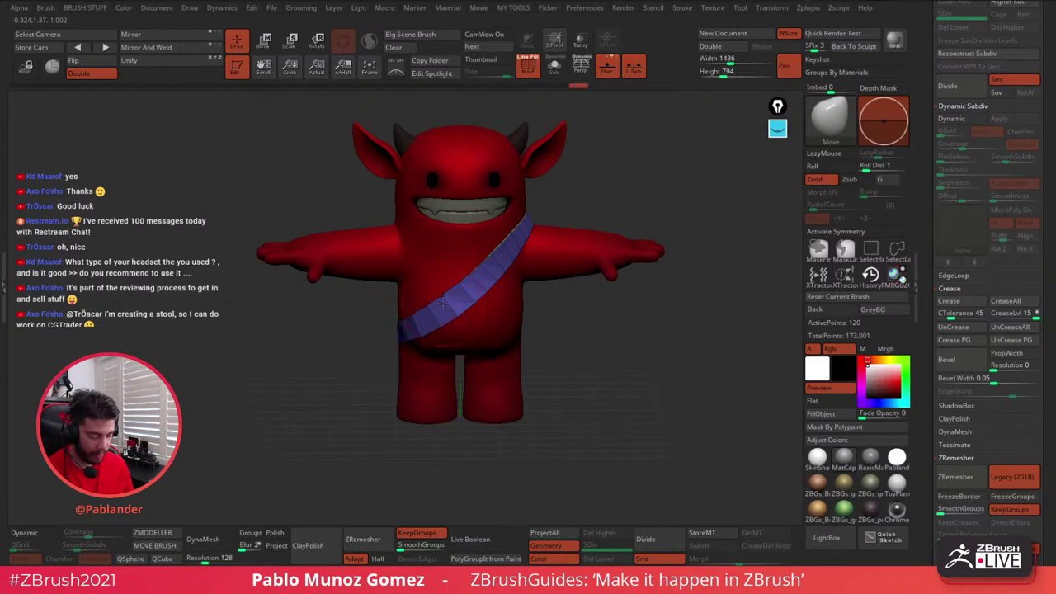
{"action": "right_click_drag", "start_coordinate": [464, 289], "coordinate": [484, 297]}
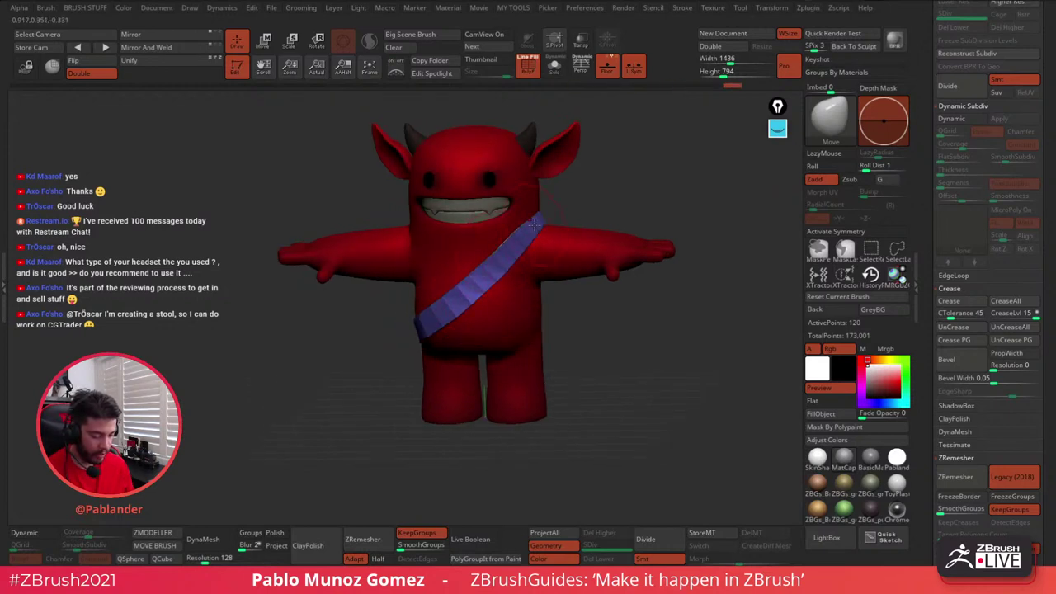
{"action": "right_click_drag", "start_coordinate": [515, 237], "coordinate": [540, 346]}
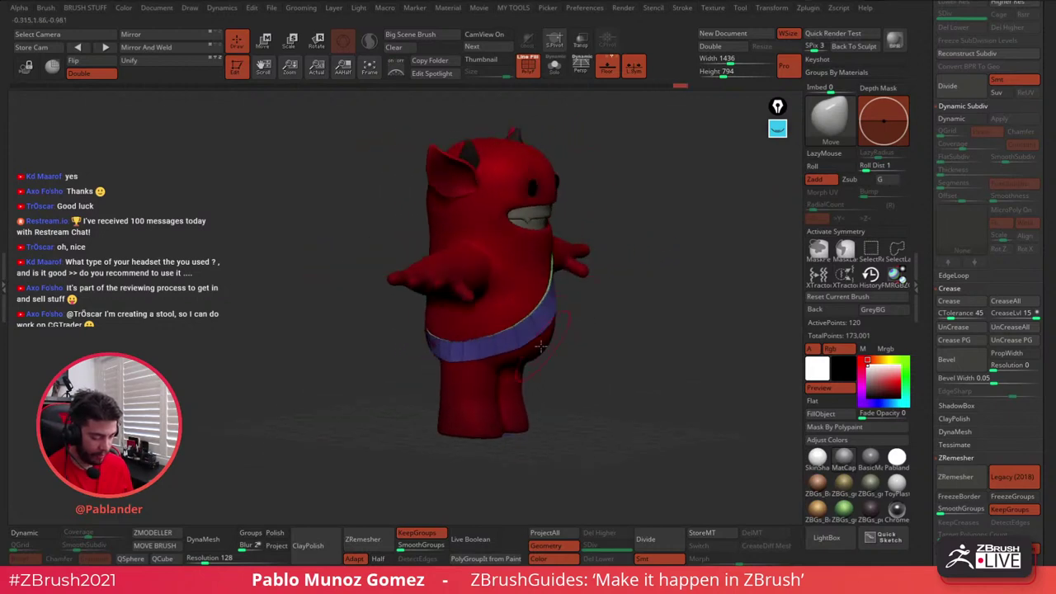
{"action": "right_click_drag", "start_coordinate": [460, 350], "coordinate": [387, 349]}
{"action": "key", "text": "space"}
{"action": "left_click", "coordinate": [460, 340]}
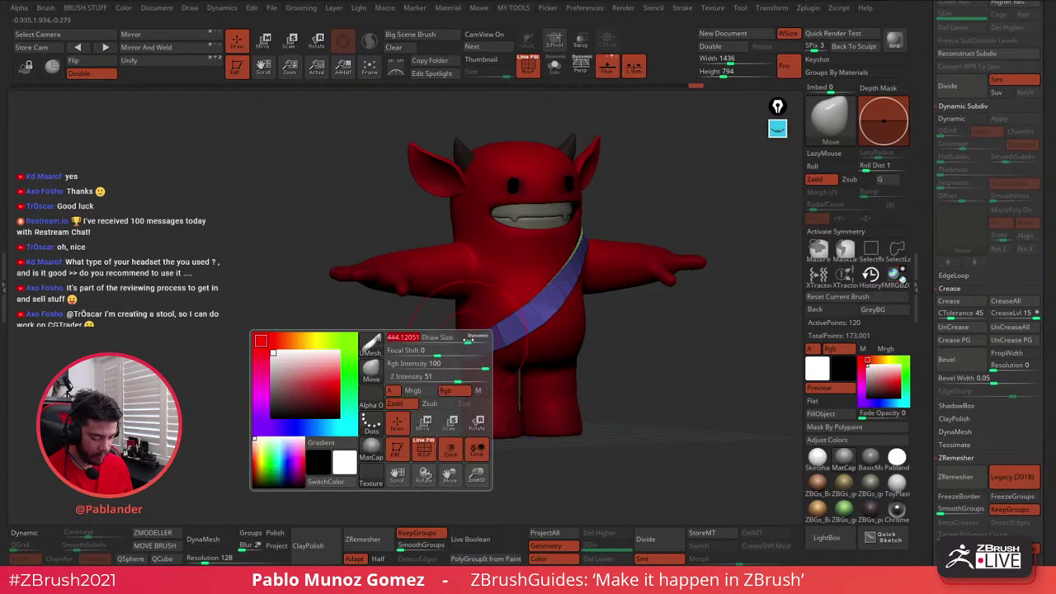
- Resize the Move brush and pull the strap's back section outward so it sits over the monster's back
{"action": "mouse_move", "coordinate": [458, 350]}
{"action": "right_mouse_down"}
{"action": "mouse_move", "coordinate": [459, 363]}
{"action": "mouse_move", "coordinate": [548, 347]}
{"action": "mouse_move", "coordinate": [570, 323]}
{"action": "right_mouse_up"}
{"action": "key", "text": "space"}
{"action": "left_click", "coordinate": [518, 335]}
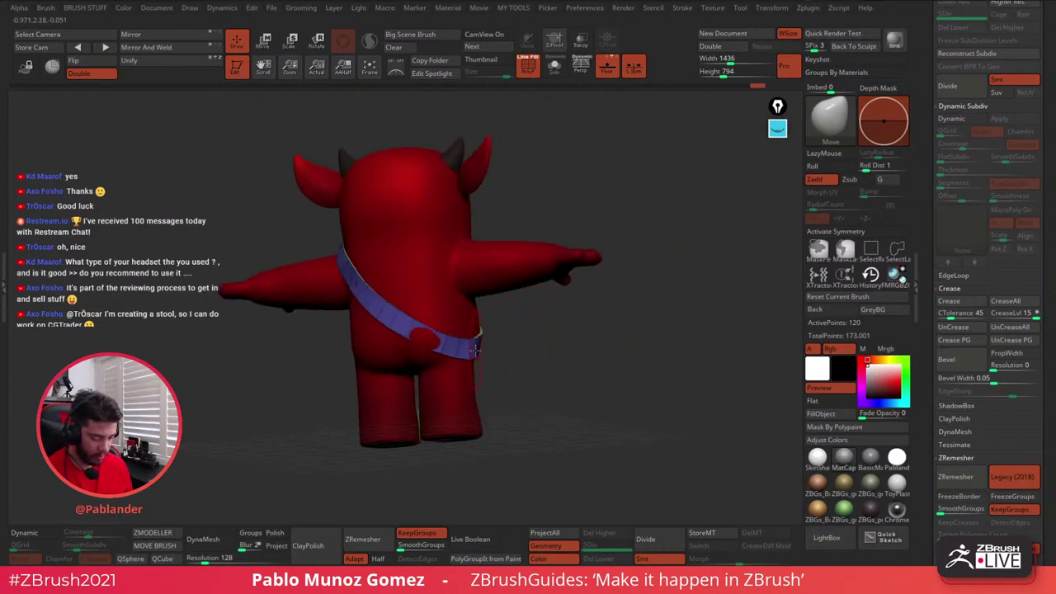
{"action": "right_click_drag", "start_coordinate": [459, 314], "coordinate": [489, 320], "text": "shift"}
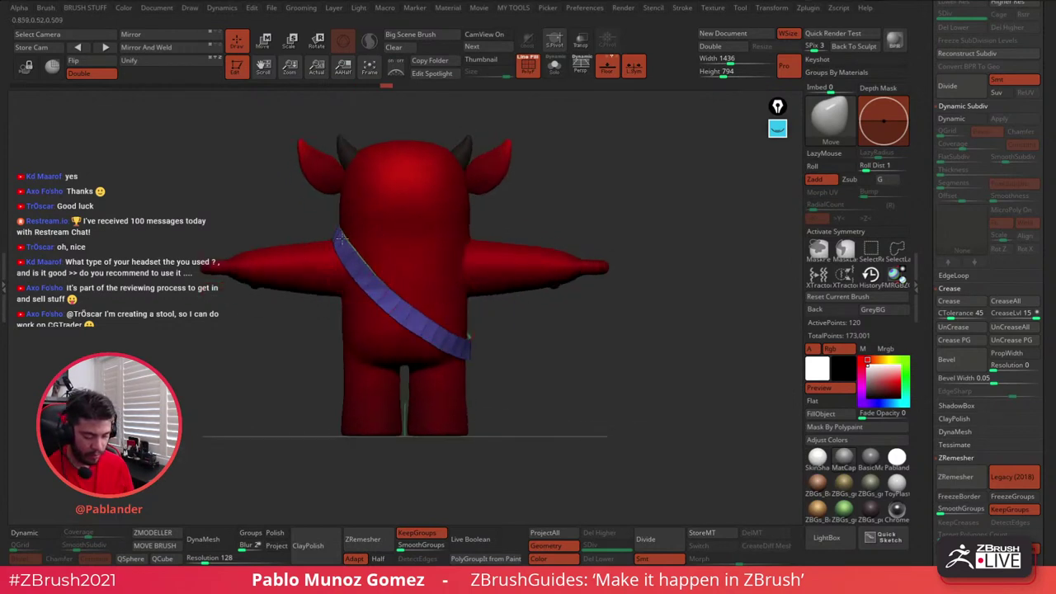
{"action": "right_click_drag", "start_coordinate": [496, 340], "coordinate": [552, 294], "text": "alt"}
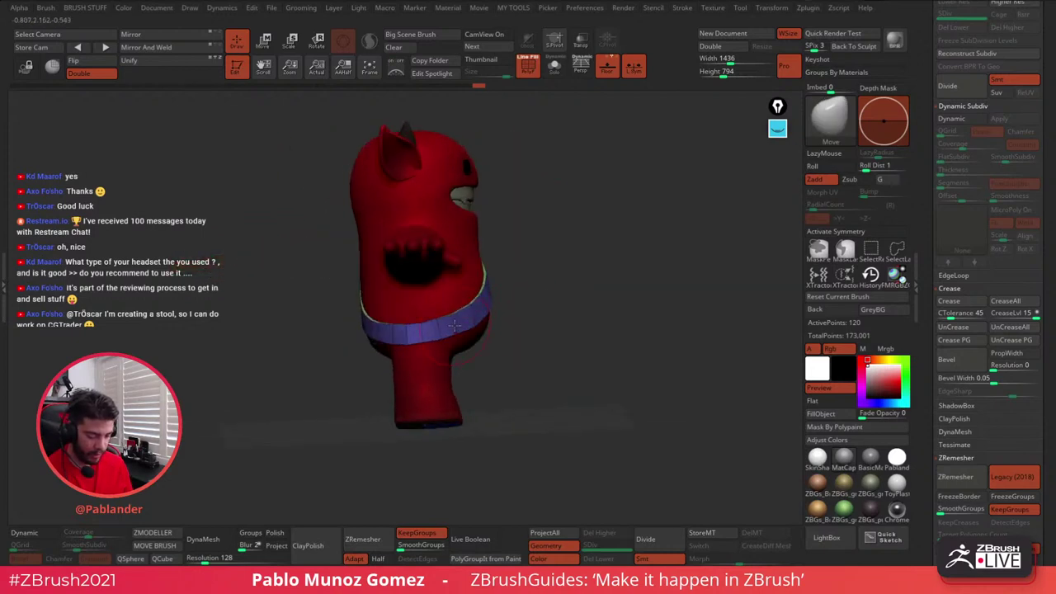
- Refine the strap's fit across the chest and over the shoulder with the Move brush
{"action": "right_click_drag", "start_coordinate": [615, 273], "coordinate": [610, 322]}
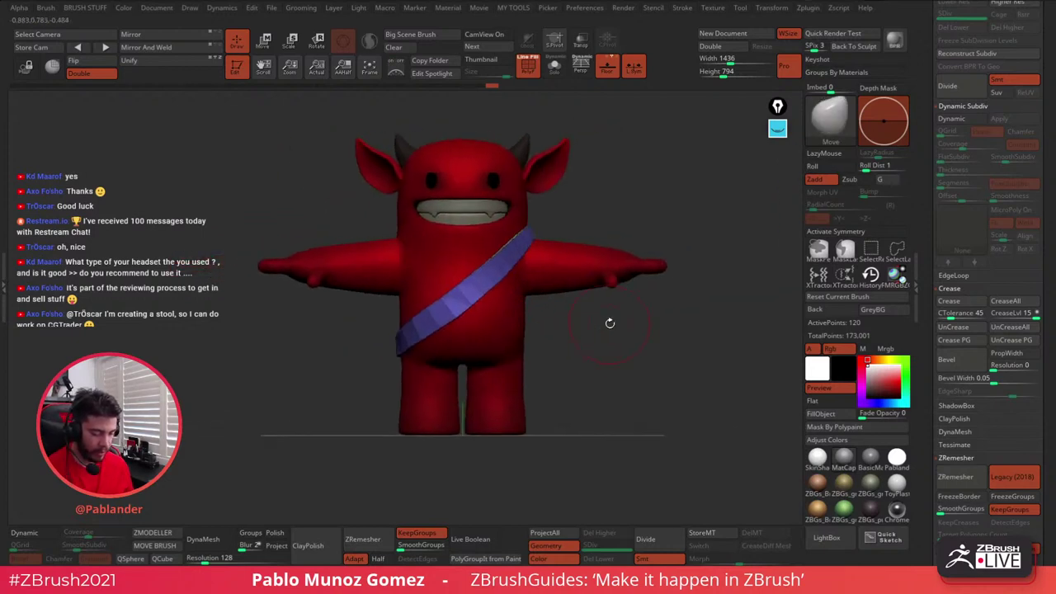
{"action": "right_click", "coordinate": [512, 273]}
{"action": "right_click_drag", "start_coordinate": [511, 274], "coordinate": [510, 259]}
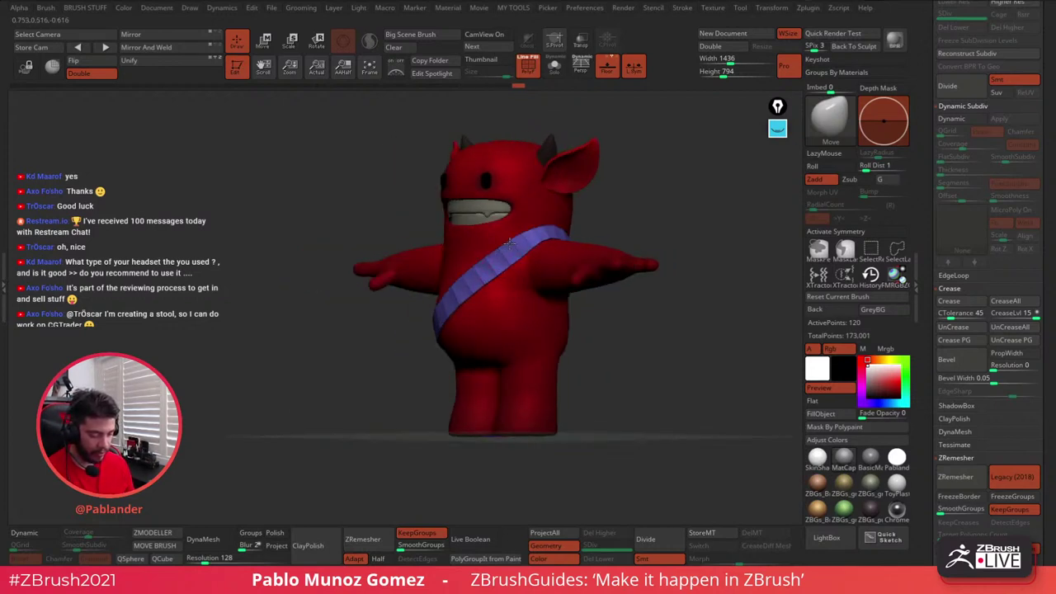
{"action": "right_click_drag", "start_coordinate": [509, 243], "coordinate": [540, 259]}
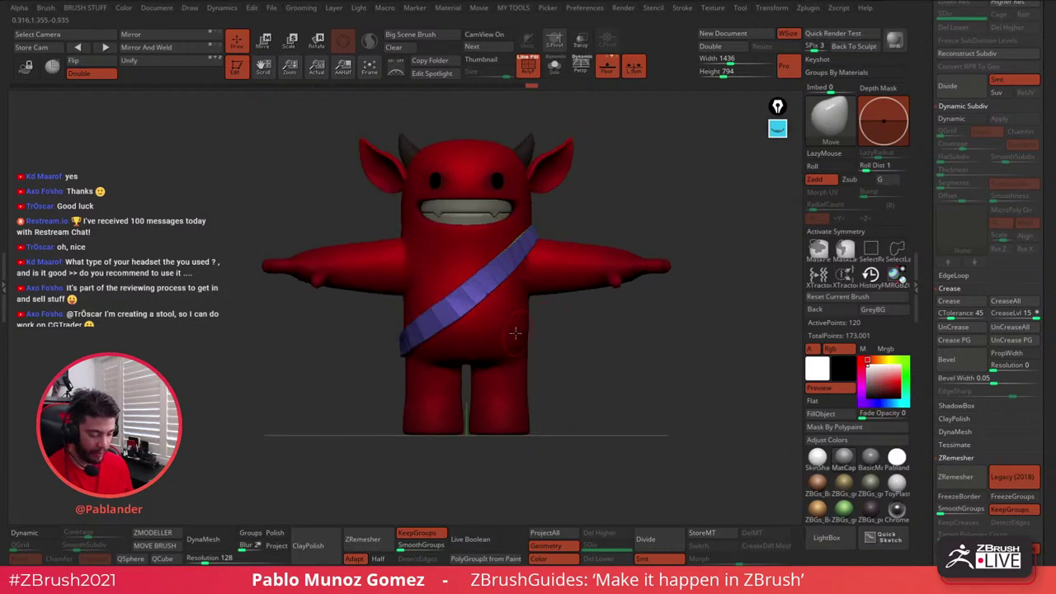
- Turn on Dynamic Subdiv for the strap and hide its PolyFrame display
{"action": "right_click_drag", "start_coordinate": [434, 330], "coordinate": [576, 382], "text": "ctrl"}
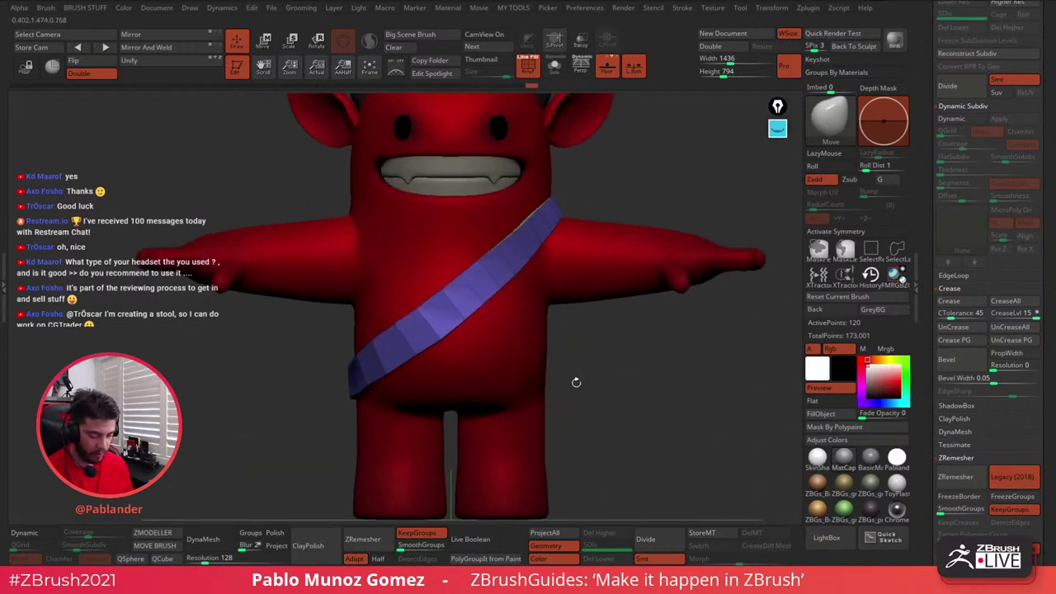
{"action": "left_click", "coordinate": [49, 535]}
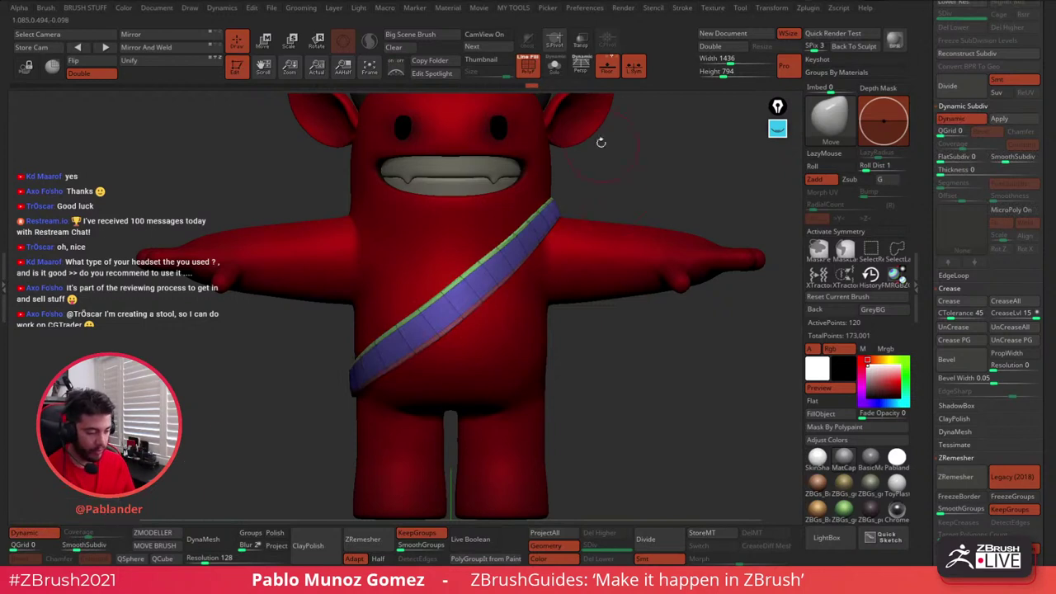
{"action": "left_click", "coordinate": [529, 68]}
{"action": "right_click_drag", "start_coordinate": [636, 339], "coordinate": [635, 347]}
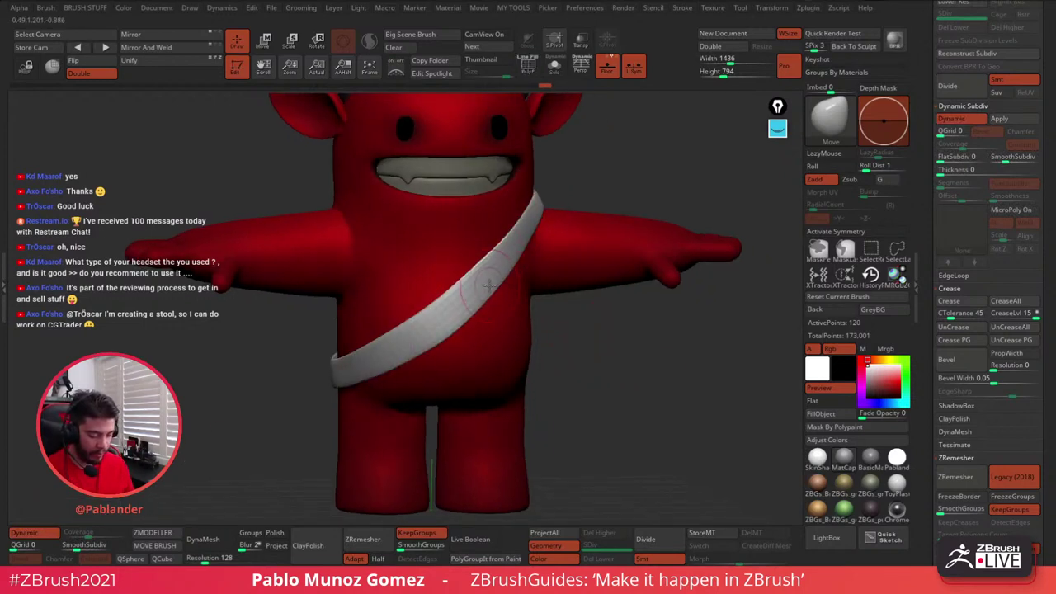
- Isolate the strap with Solo and insert single central edge loops along its outer and inner faces with ZModeler
{"action": "mouse_move", "coordinate": [489, 285]}
{"action": "right_mouse_down"}
{"action": "mouse_move", "coordinate": [486, 352]}
{"action": "mouse_move", "coordinate": [498, 271]}
{"action": "right_mouse_up"}
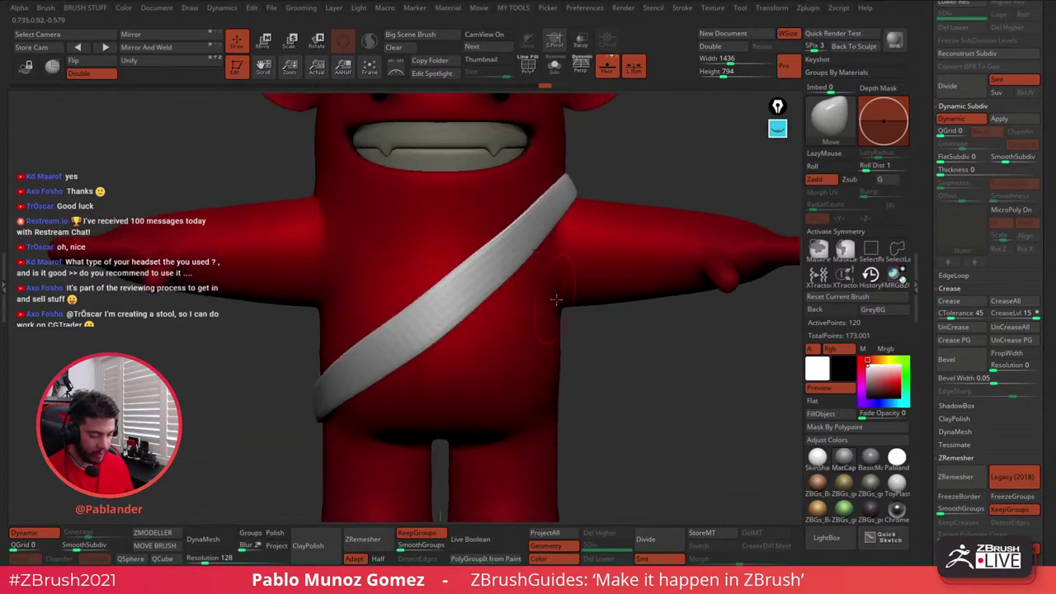
{"action": "right_click_drag", "start_coordinate": [626, 366], "coordinate": [644, 345], "text": "alt"}
{"action": "left_click", "coordinate": [554, 66]}
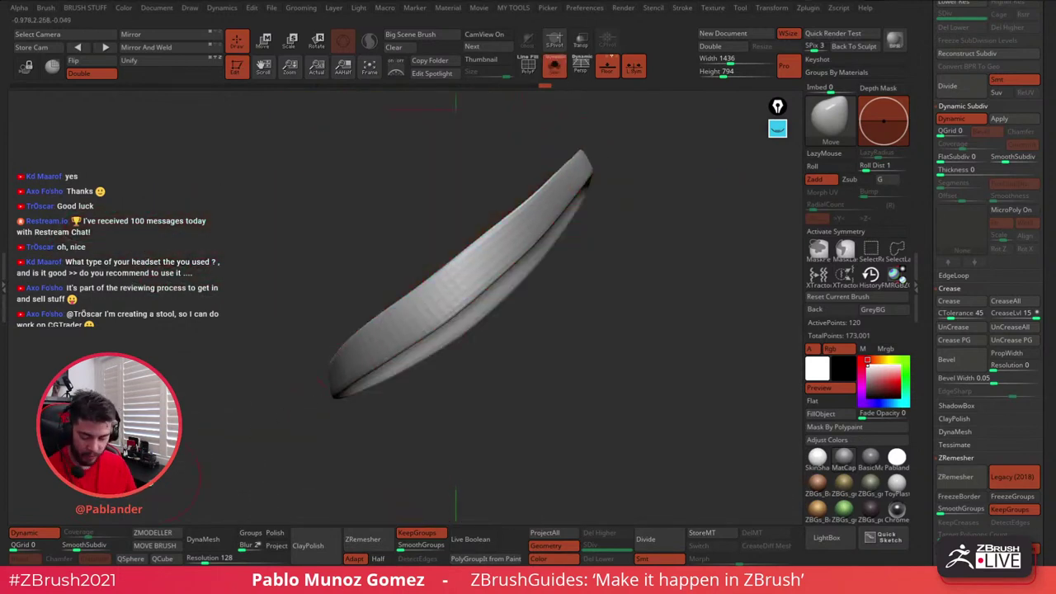
{"action": "left_click", "coordinate": [159, 532]}
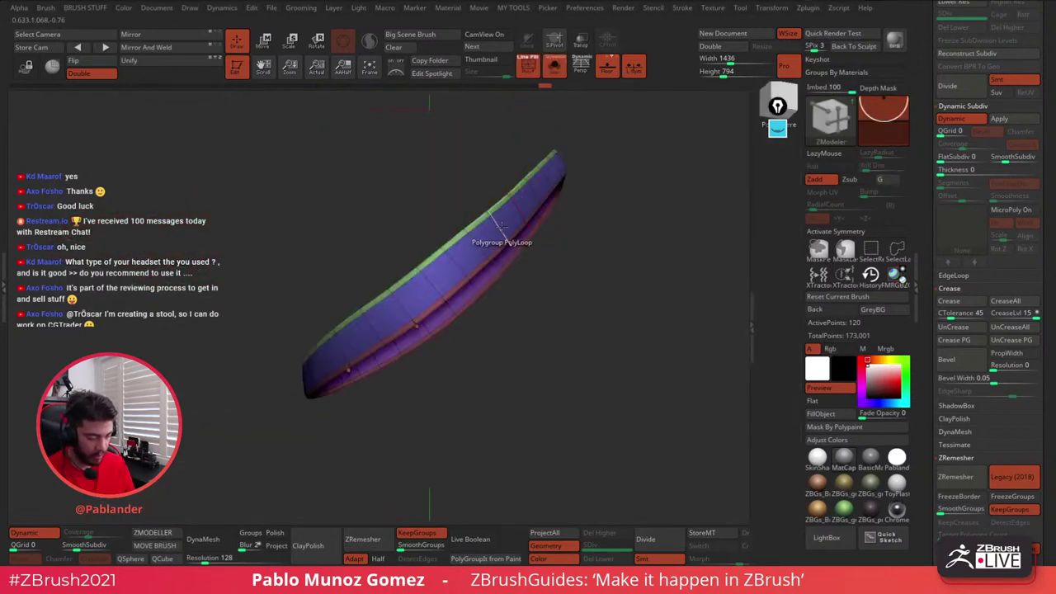
{"action": "key", "text": "space"}
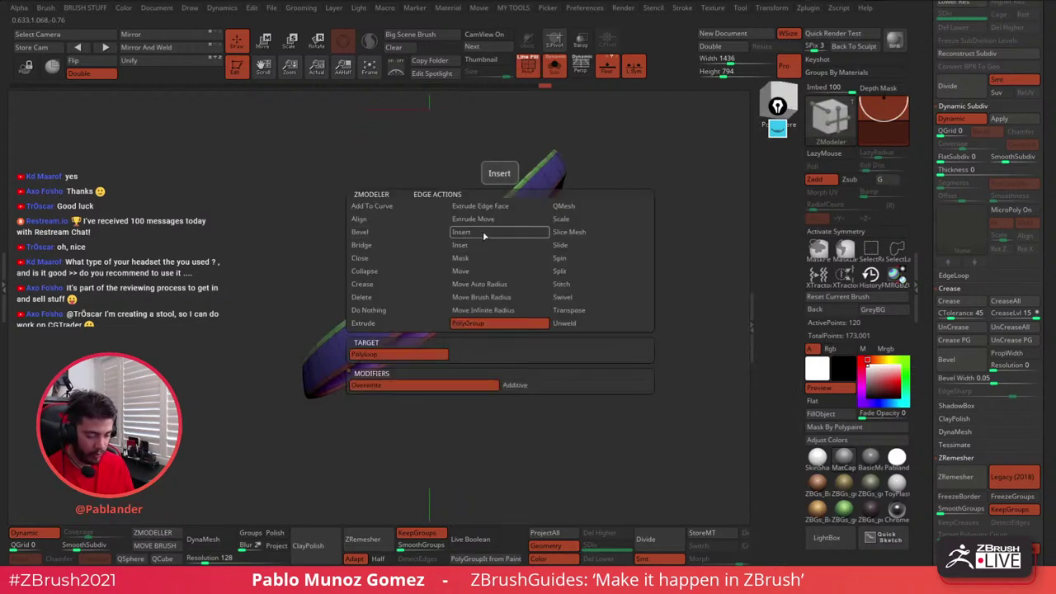
{"action": "left_click", "coordinate": [496, 233]}
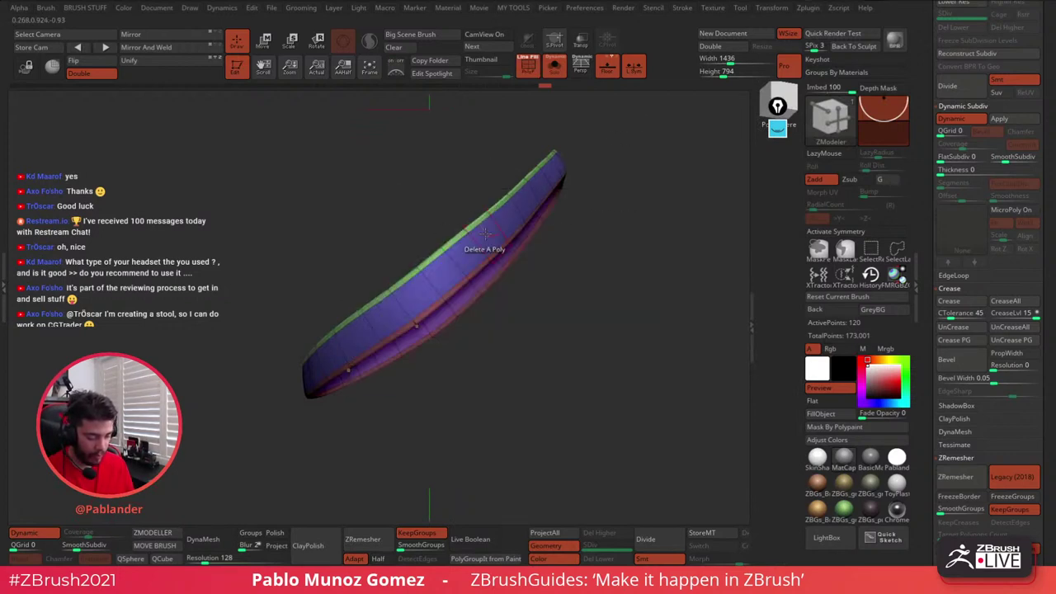
{"action": "left_click", "coordinate": [478, 242]}
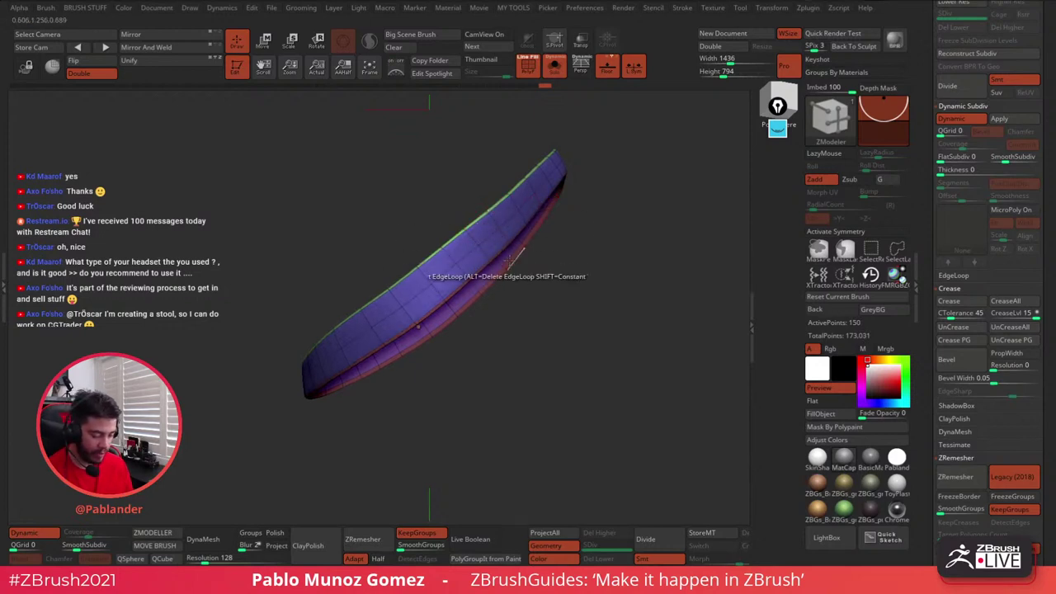
{"action": "left_click_drag", "start_coordinate": [531, 301], "coordinate": [508, 269]}
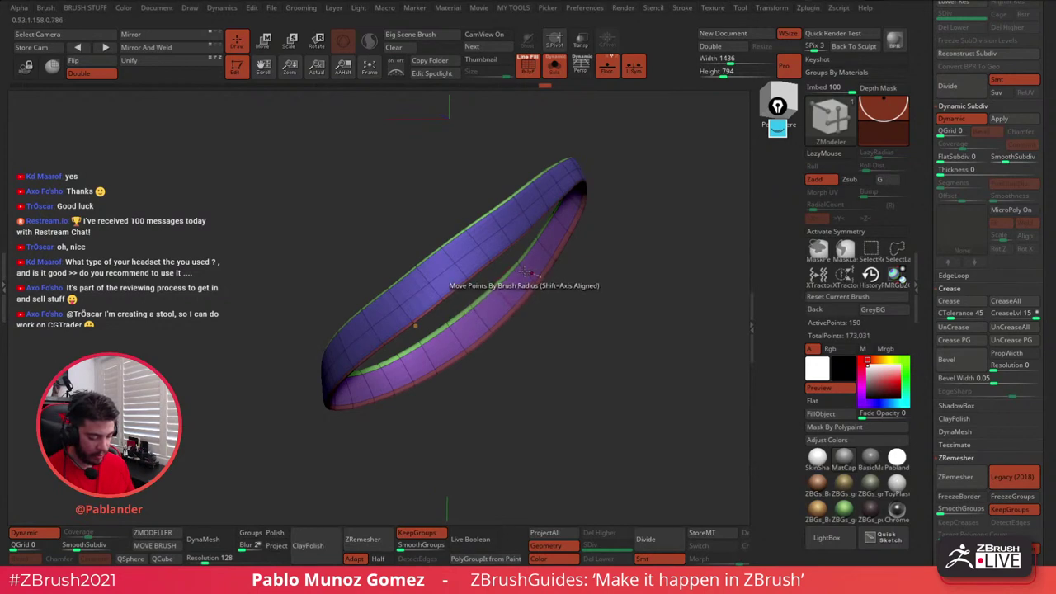
{"action": "right_click_drag", "start_coordinate": [529, 273], "coordinate": [547, 325]}
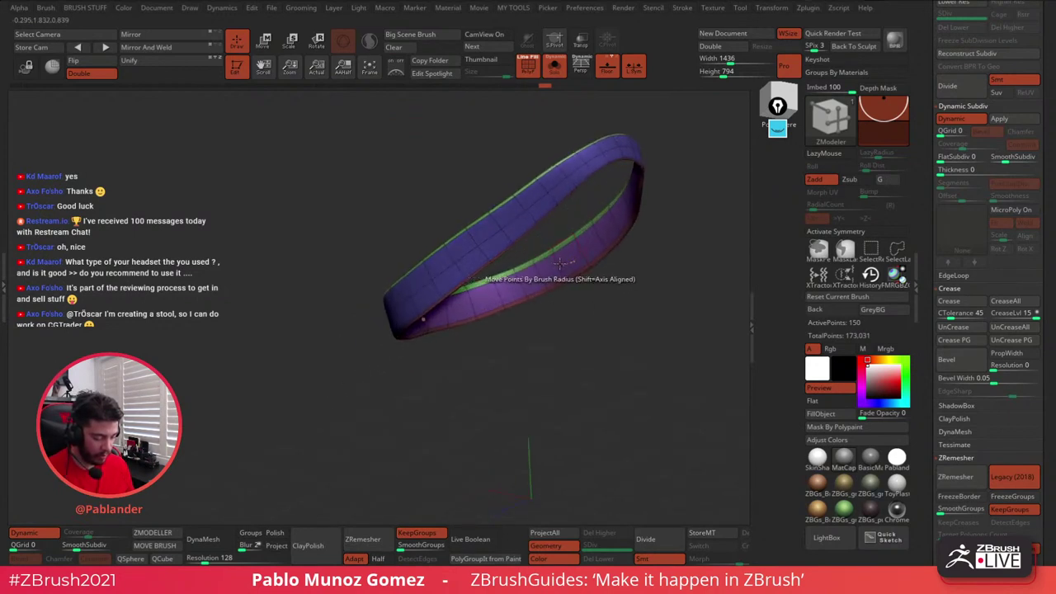
{"action": "right_click_drag", "start_coordinate": [567, 330], "coordinate": [544, 231]}
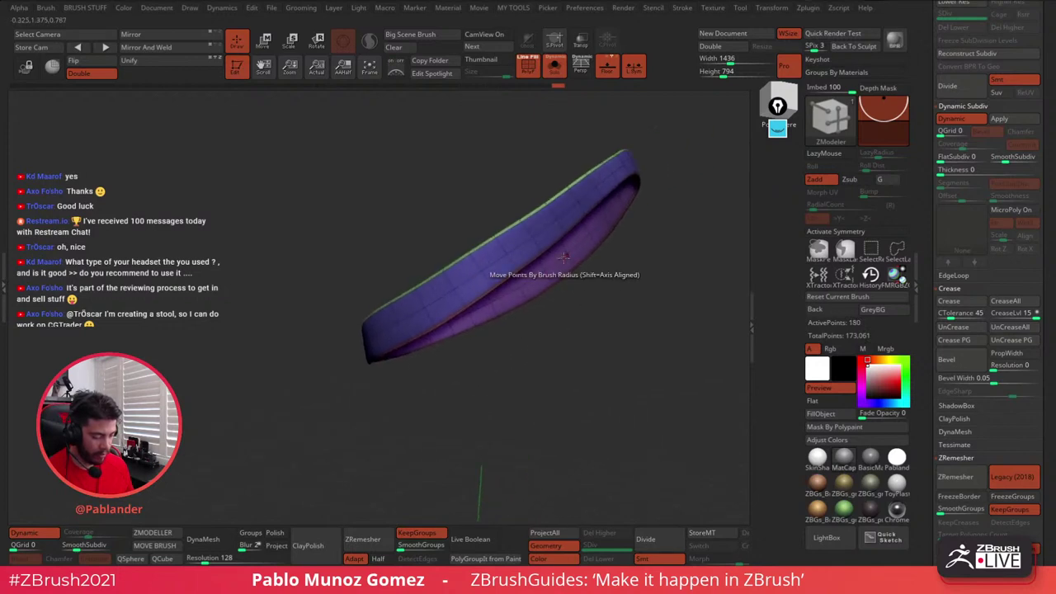
- Bevel the central edge loops on the strap's outer and inner faces using ZModeler, with Dynamic Subdiv off only while beveling
{"action": "key", "text": "space"}
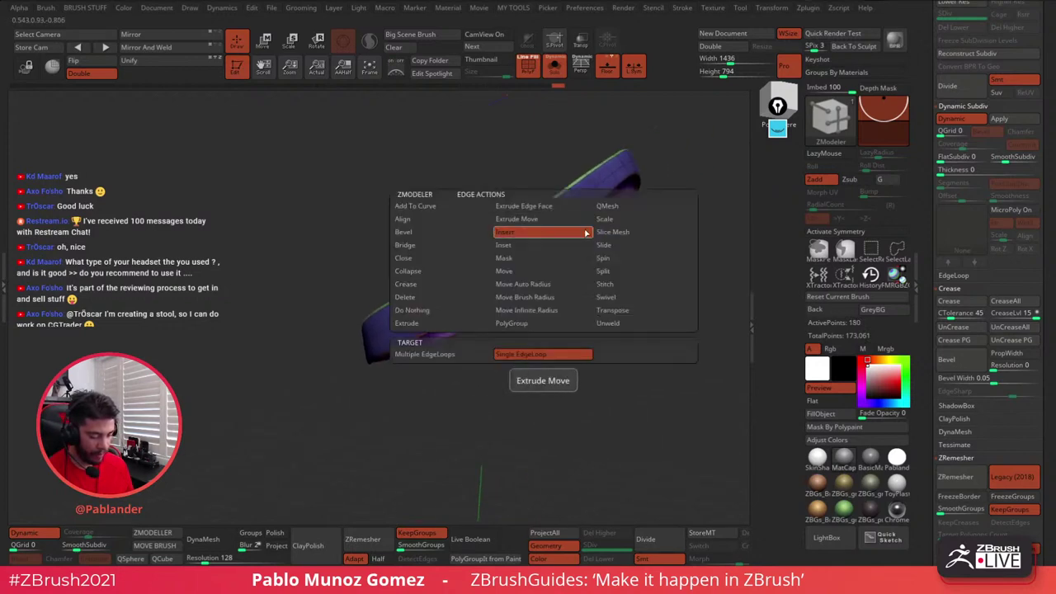
{"action": "left_click", "coordinate": [442, 231]}
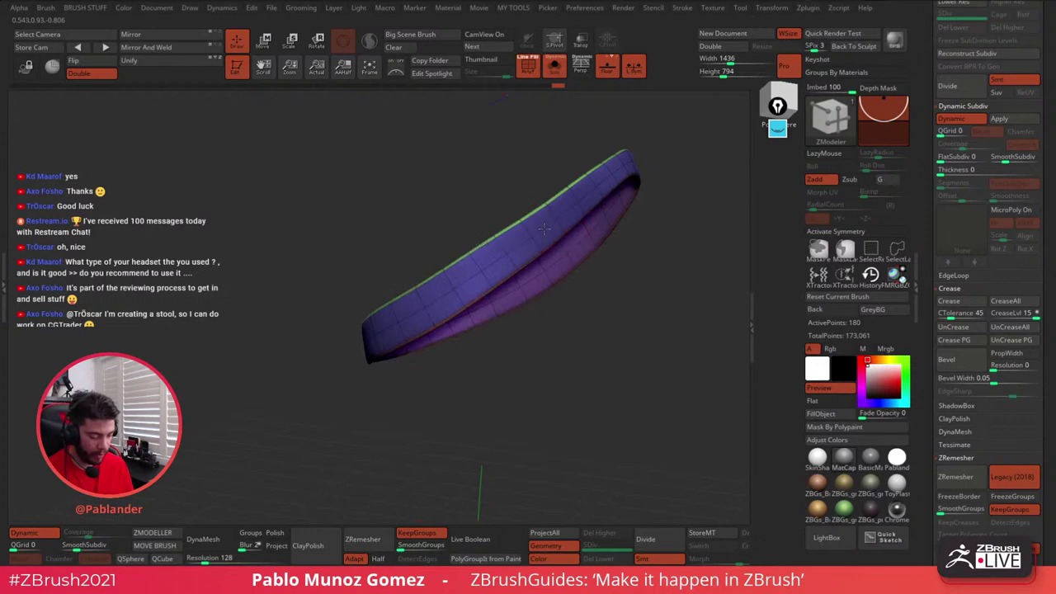
{"action": "left_click_drag", "start_coordinate": [551, 247], "coordinate": [553, 241]}
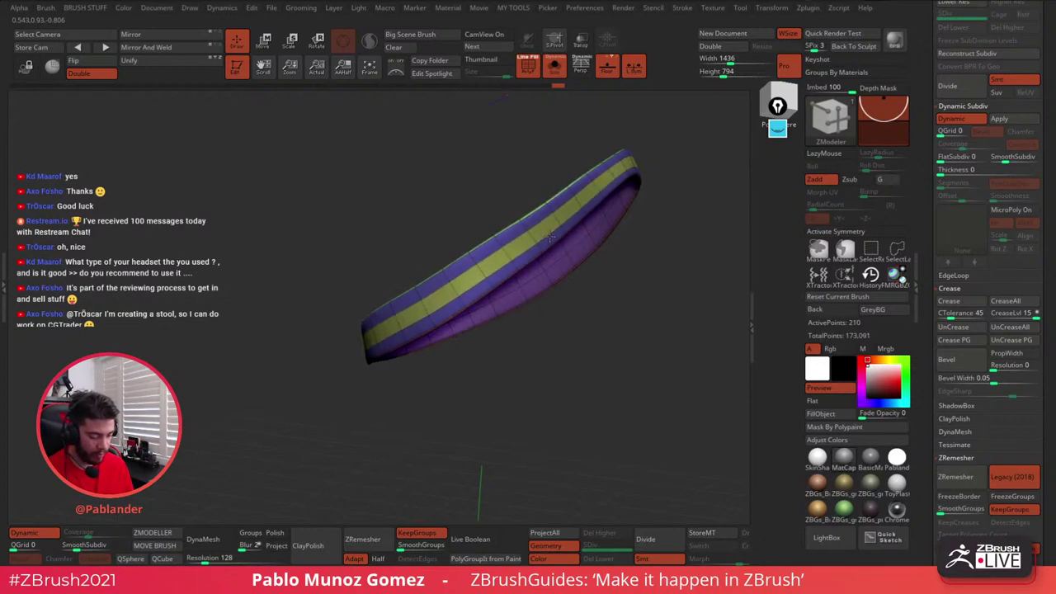
{"action": "left_click", "coordinate": [48, 535]}
{"action": "left_click", "coordinate": [48, 535]}
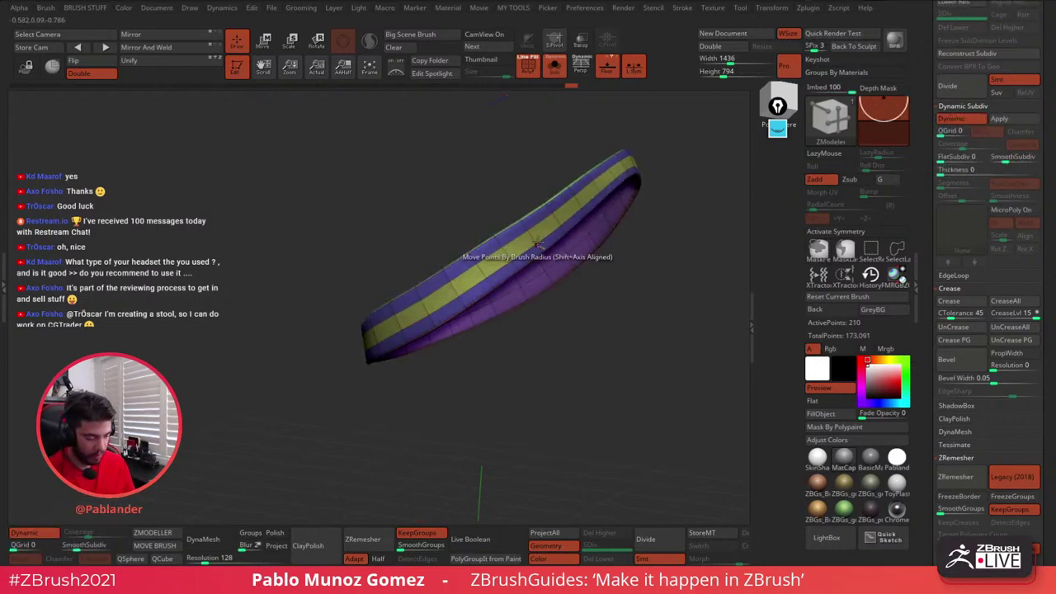
{"action": "left_click", "coordinate": [41, 528]}
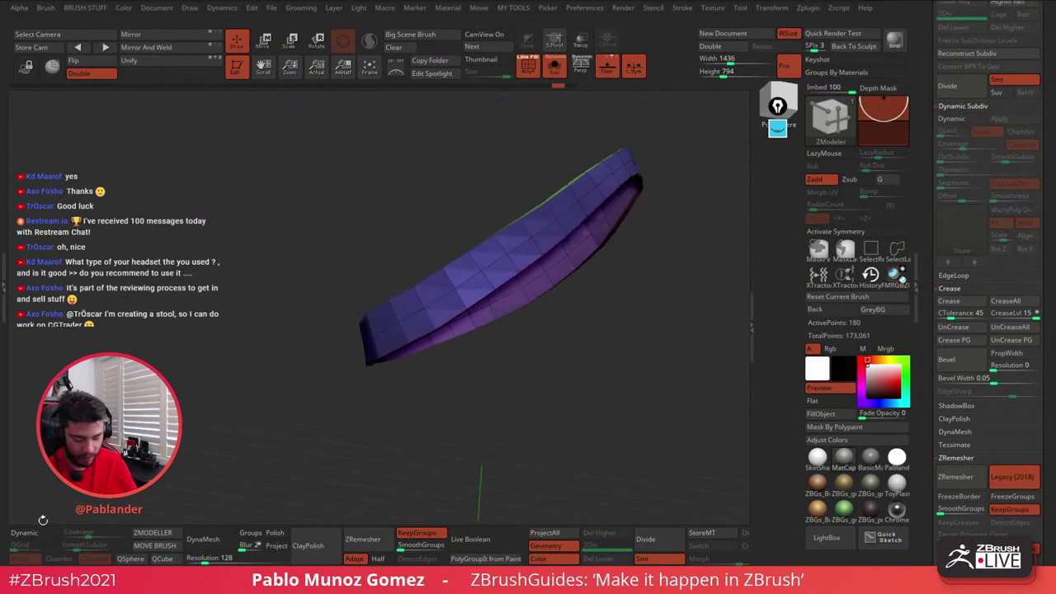
{"action": "left_click", "coordinate": [529, 260]}
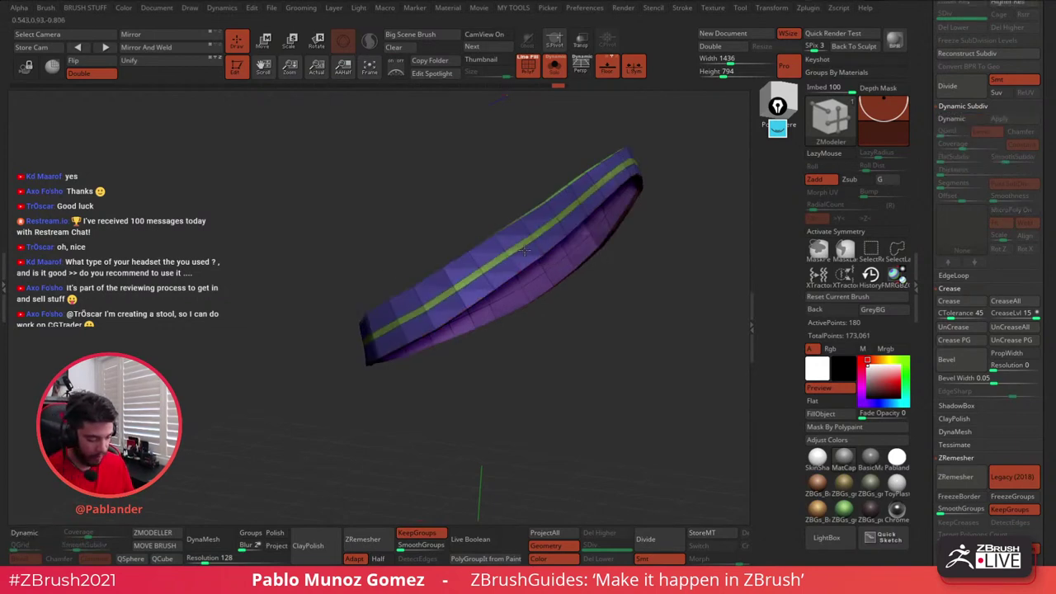
{"action": "left_click", "coordinate": [541, 288]}
{"action": "left_click", "coordinate": [33, 533]}
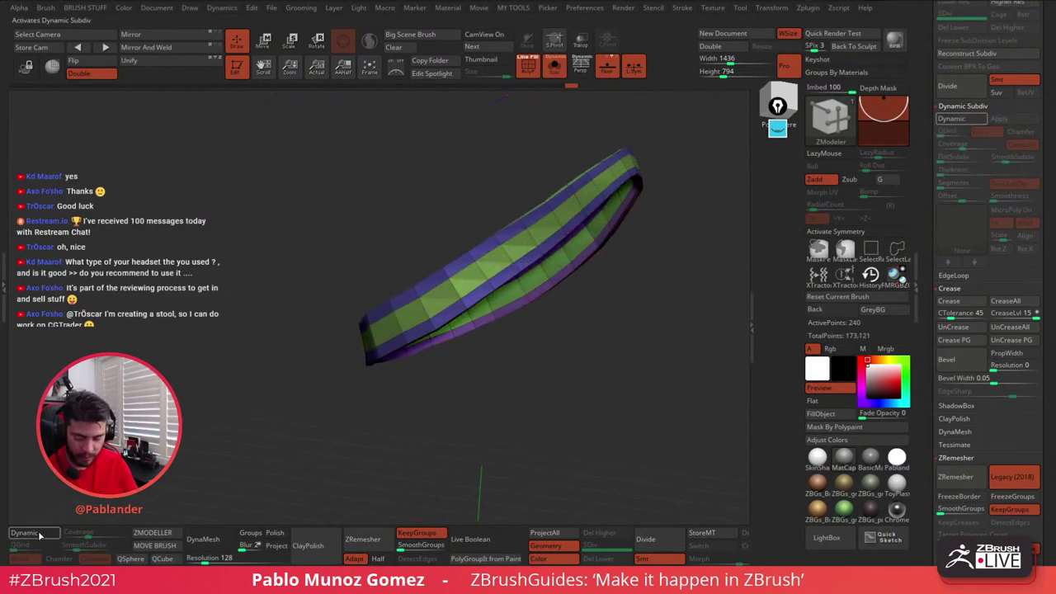
- Turn off Solo and PolyFrame, and check how the strap sits on the whole monster
{"action": "left_click", "coordinate": [554, 66]}
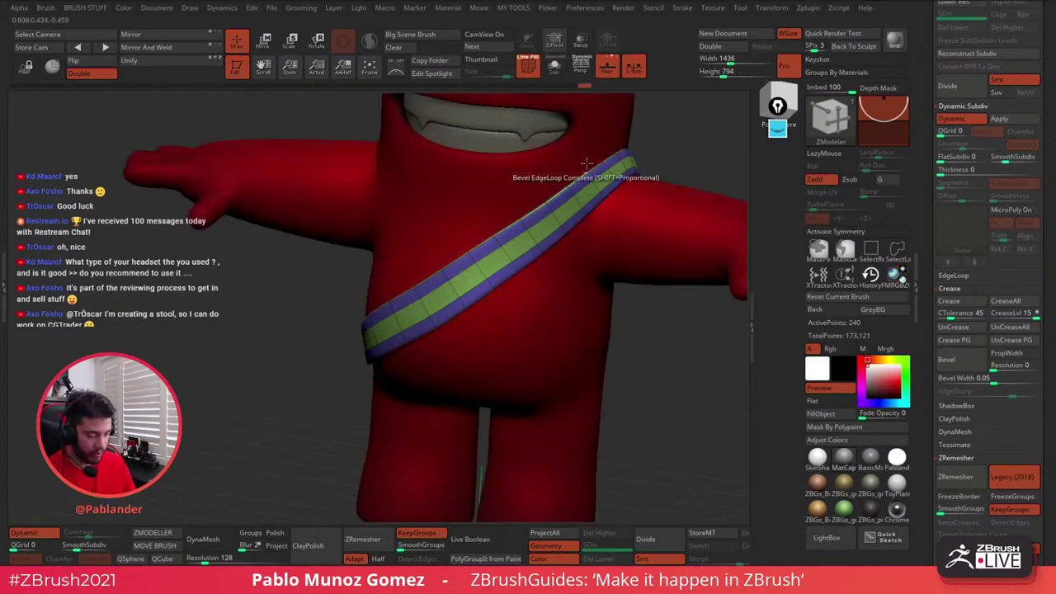
{"action": "left_click", "coordinate": [528, 66]}
{"action": "mouse_move", "coordinate": [578, 347]}
{"action": "left_mouse_down"}
{"action": "mouse_move", "coordinate": [638, 338]}
{"action": "mouse_move", "coordinate": [578, 340]}
{"action": "left_mouse_up"}
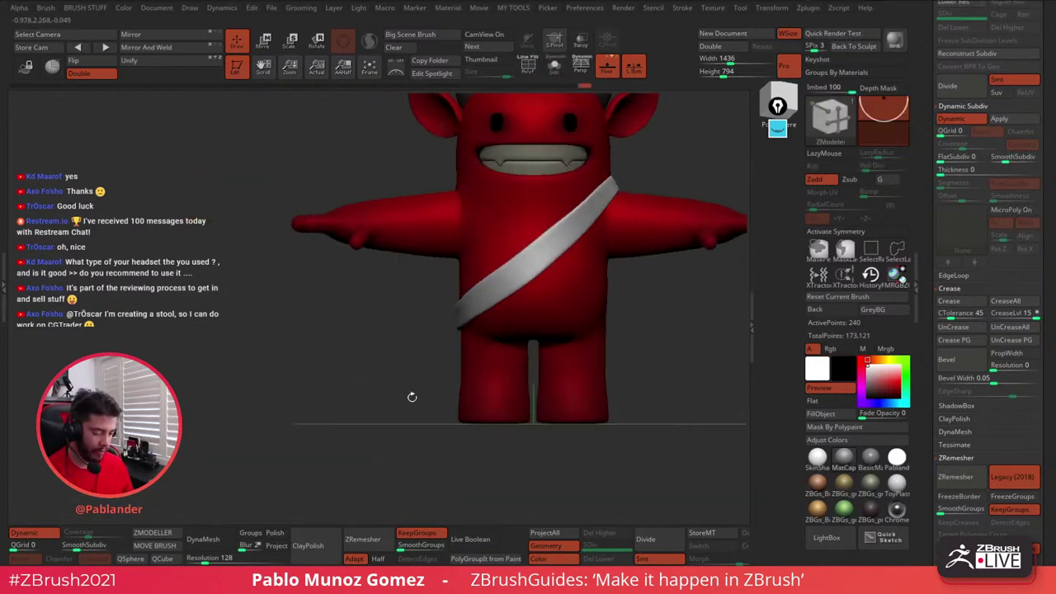
{"action": "left_click_drag", "start_coordinate": [411, 396], "coordinate": [479, 385]}
{"action": "left_click_drag", "start_coordinate": [675, 338], "coordinate": [596, 362]}
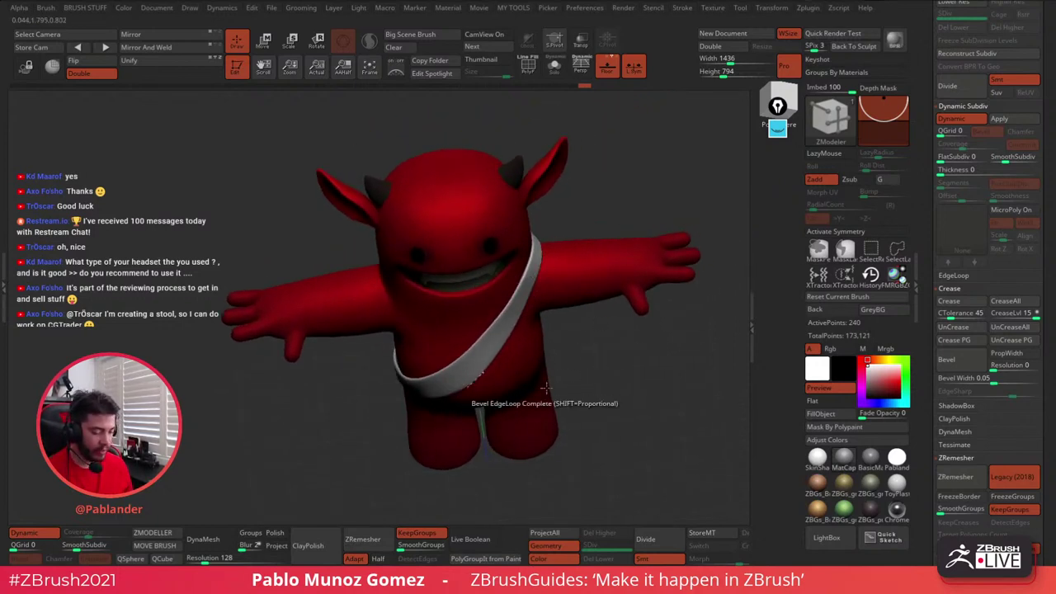
{"action": "scroll", "coordinate": [1051, 303], "scroll_direction": "down", "scroll_amount": 1}
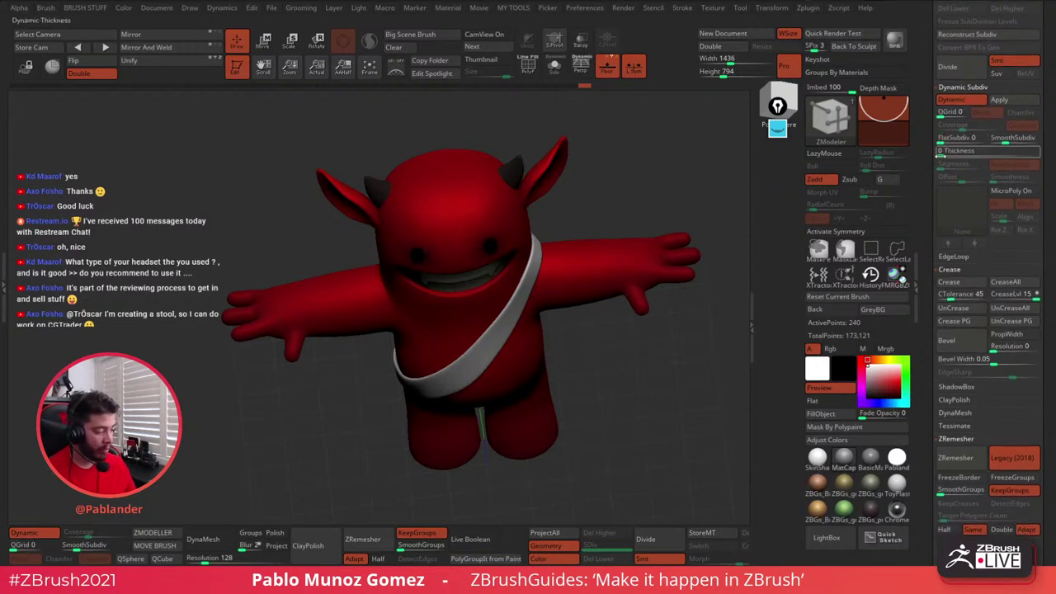
{"action": "left_click_drag", "start_coordinate": [627, 387], "coordinate": [556, 288]}
{"action": "mouse_move", "coordinate": [573, 345]}
{"action": "left_mouse_down"}
{"action": "mouse_move", "coordinate": [625, 360]}
{"action": "mouse_move", "coordinate": [599, 351]}
{"action": "mouse_move", "coordinate": [624, 335]}
{"action": "left_mouse_up"}
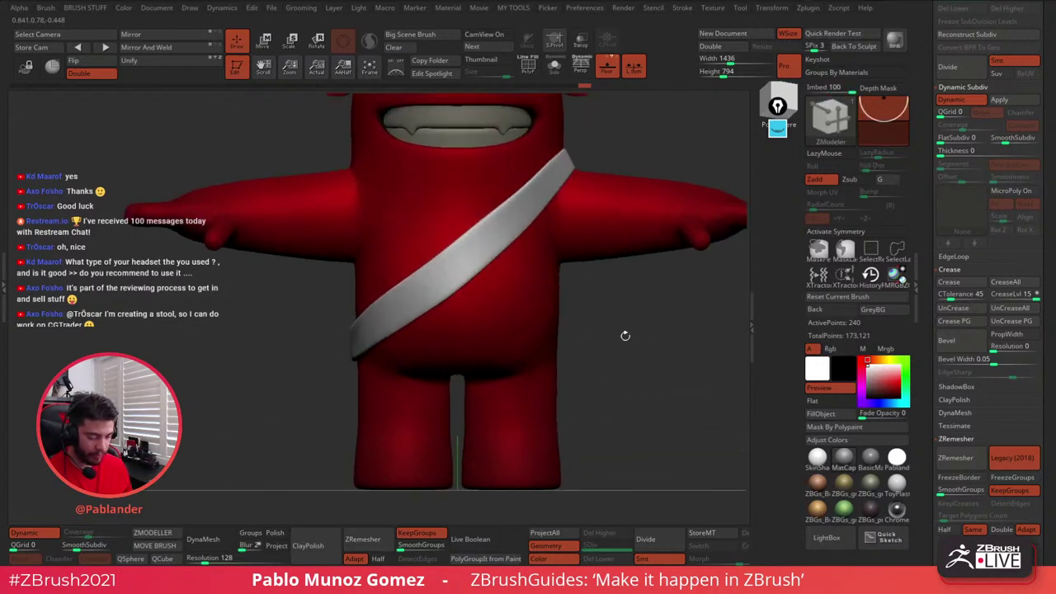
- Switch to the Move brush and set the strap's SmoothSubdiv to 3
{"action": "key", "text": "b"}
{"action": "left_click", "coordinate": [604, 331]}
{"action": "right_click", "coordinate": [669, 293]}
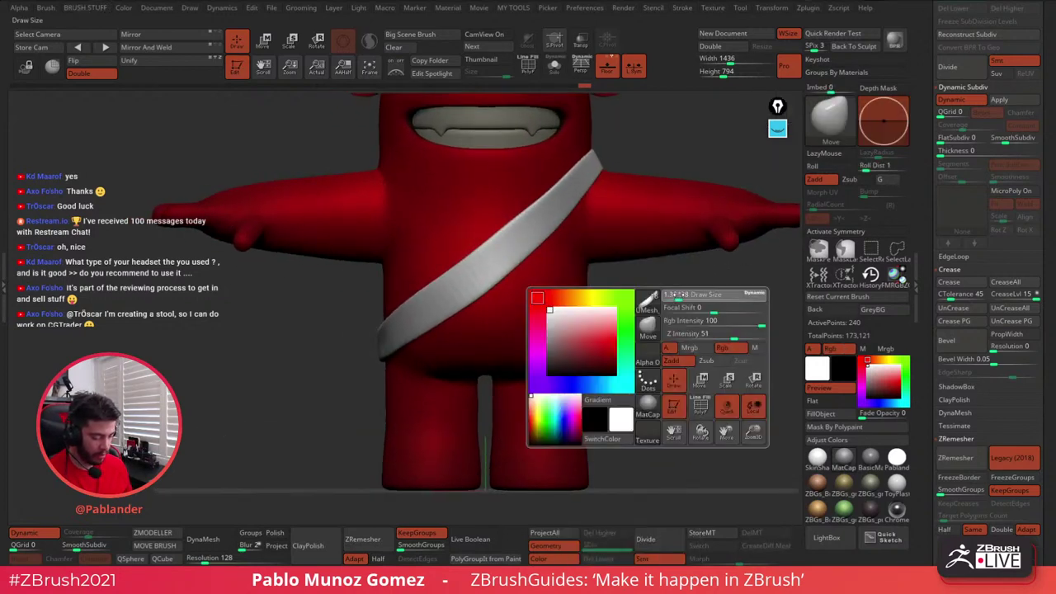
{"action": "left_click_drag", "start_coordinate": [1005, 141], "coordinate": [1008, 141]}
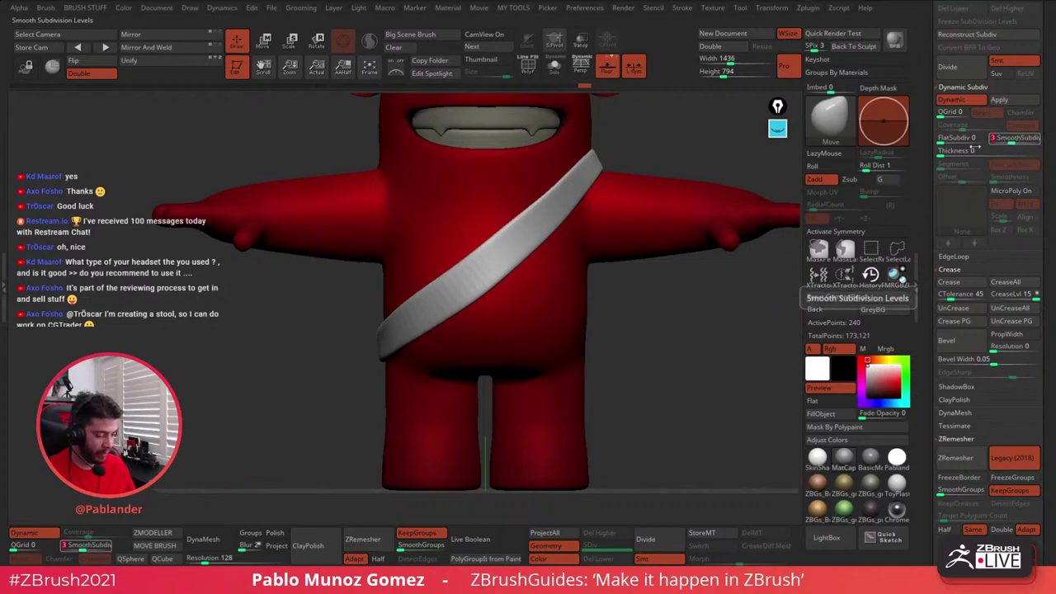
- Resize the Move brush and reshape the strap where it wraps around the monster's side below the arm
{"action": "key", "text": "space"}
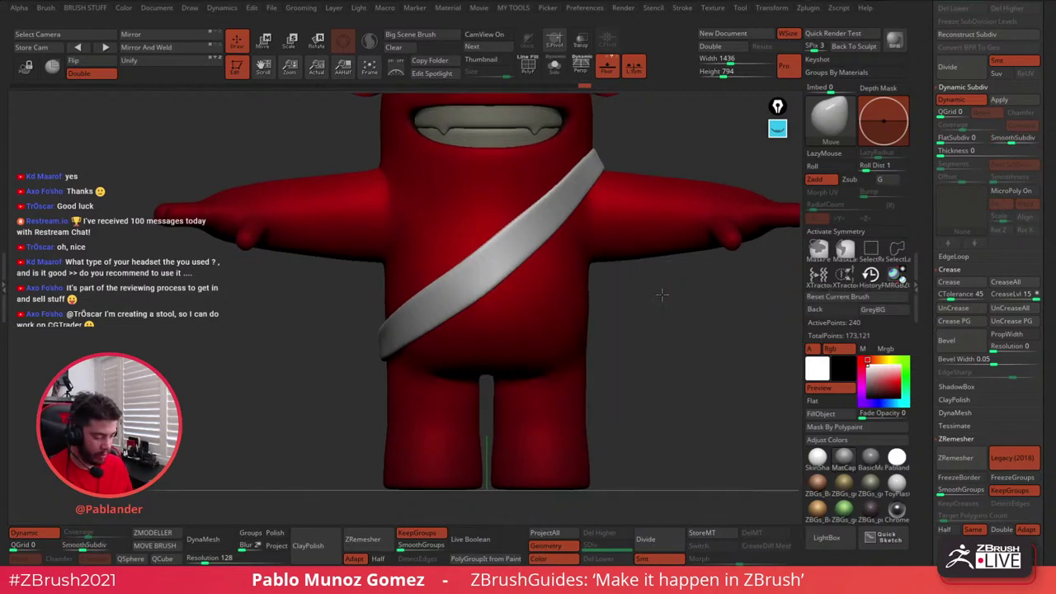
{"action": "right_click", "coordinate": [665, 295]}
{"action": "left_click_drag", "start_coordinate": [665, 296], "coordinate": [680, 296]}
{"action": "right_click_drag", "start_coordinate": [381, 331], "coordinate": [578, 346]}
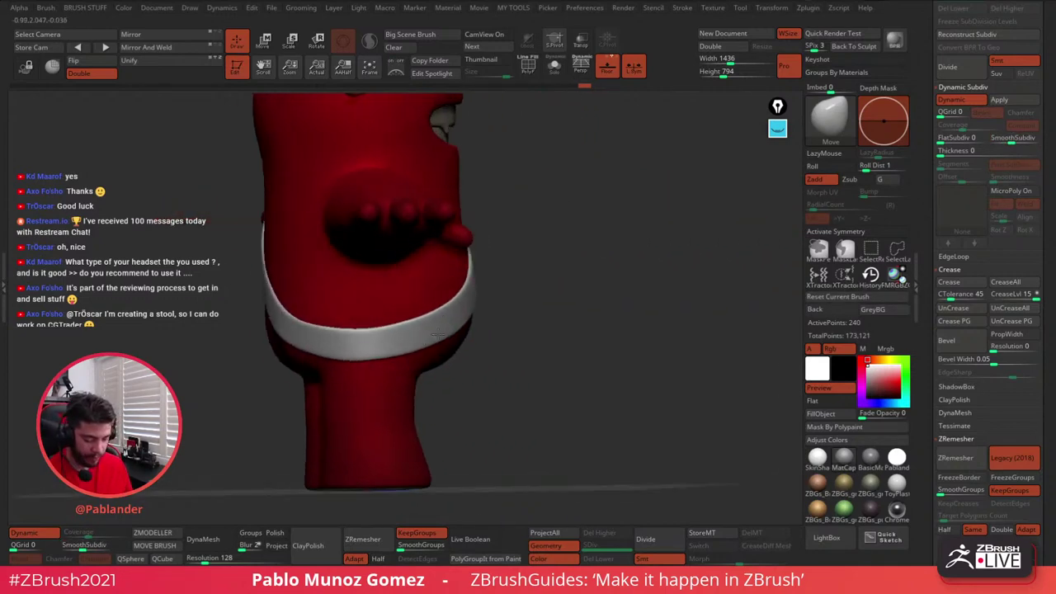
{"action": "right_click", "coordinate": [345, 396]}
{"action": "right_click_drag", "start_coordinate": [516, 302], "coordinate": [574, 298], "text": "alt"}
{"action": "left_click_drag", "start_coordinate": [441, 332], "coordinate": [382, 310]}
- Refine the strap's fit across the back and chest with the Move brush, and adjust Draw Size to about 342
{"action": "right_click_drag", "start_coordinate": [381, 311], "coordinate": [289, 312]}
{"action": "right_click_drag", "start_coordinate": [418, 312], "coordinate": [487, 313]}
{"action": "right_click_drag", "start_coordinate": [462, 350], "coordinate": [514, 343], "text": "shift"}
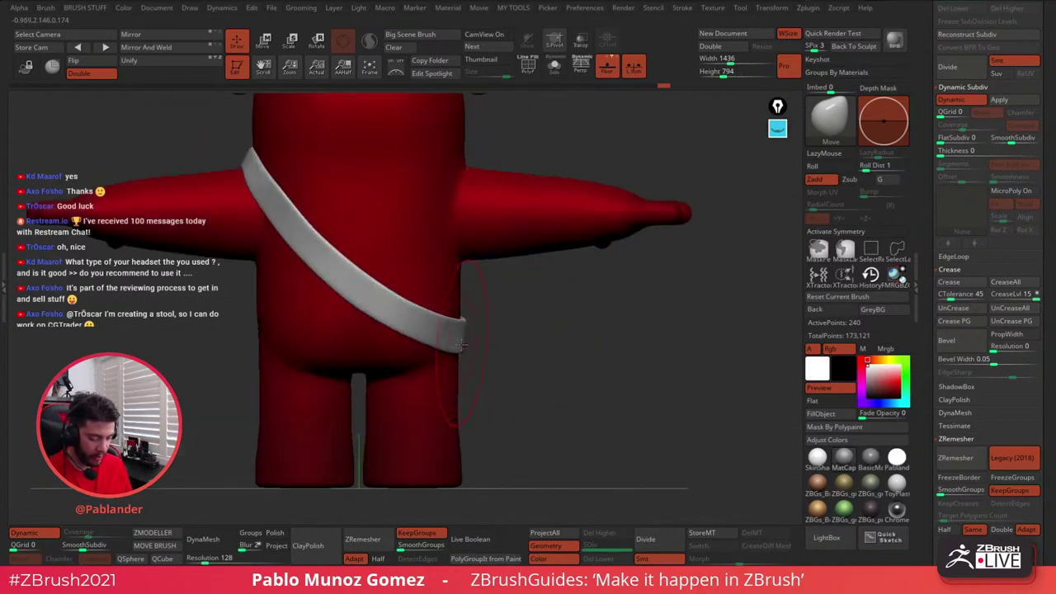
{"action": "right_click_drag", "start_coordinate": [438, 306], "coordinate": [583, 286]}
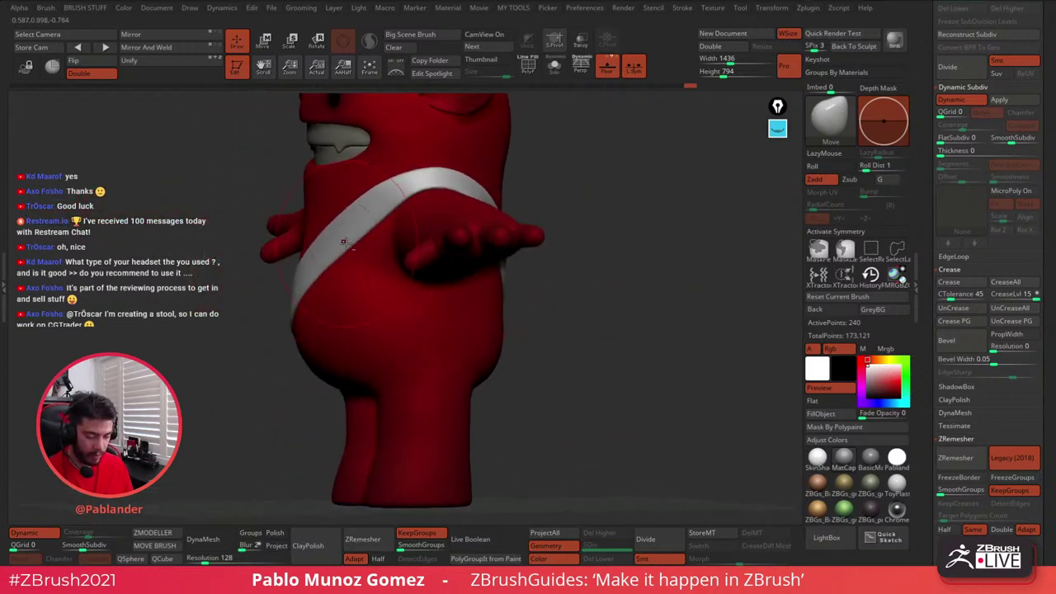
{"action": "right_click_drag", "start_coordinate": [307, 285], "coordinate": [461, 310]}
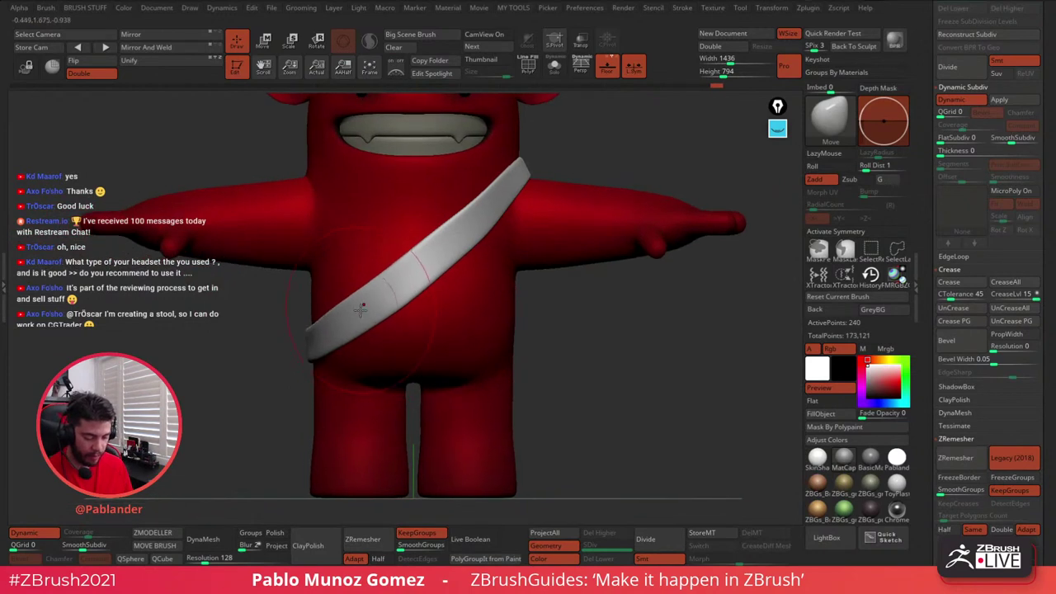
{"action": "key", "text": "space"}
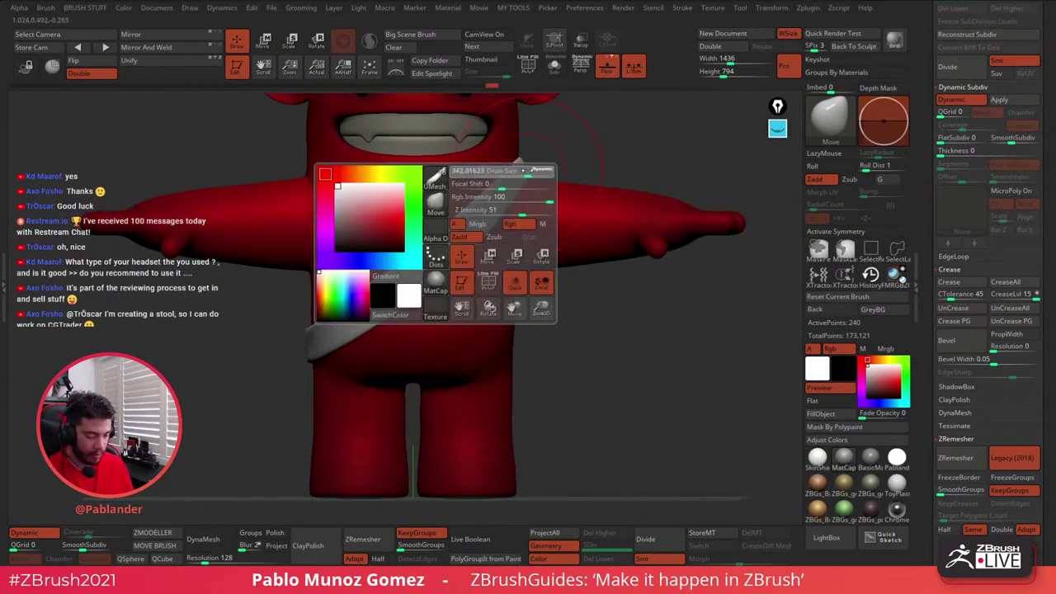
{"action": "right_click_drag", "start_coordinate": [590, 152], "coordinate": [607, 172]}
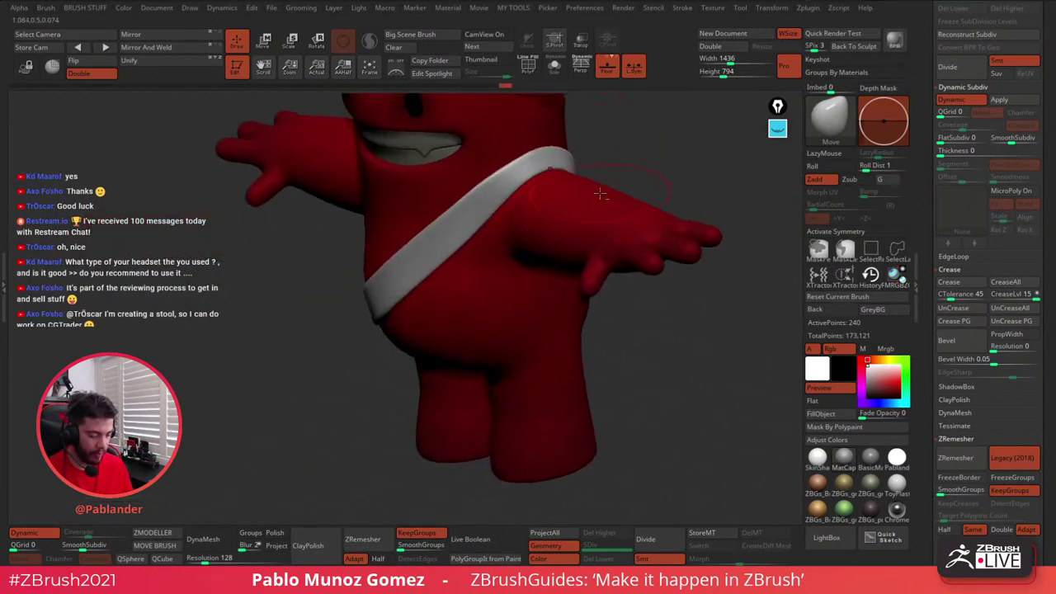
- Switch to the DamStandard brush, reduce its Draw Size and refine the strap where it crosses the shoulder
{"action": "key", "text": "b"}
{"action": "key", "text": "d"}
{"action": "key", "text": "s"}
{"action": "key", "text": "space"}
{"action": "left_click_drag", "start_coordinate": [642, 180], "coordinate": [619, 181]}
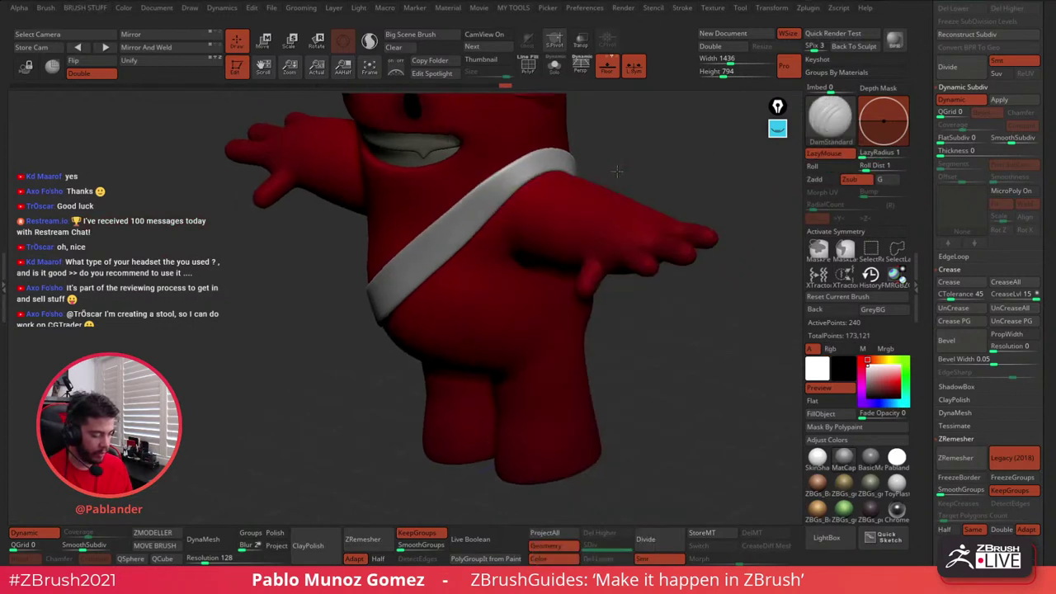
{"action": "mouse_move", "coordinate": [619, 172]}
{"action": "right_mouse_down"}
{"action": "mouse_move", "coordinate": [596, 224]}
{"action": "mouse_move", "coordinate": [560, 203]}
{"action": "mouse_move", "coordinate": [522, 215]}
{"action": "mouse_move", "coordinate": [551, 211]}
{"action": "right_mouse_up"}
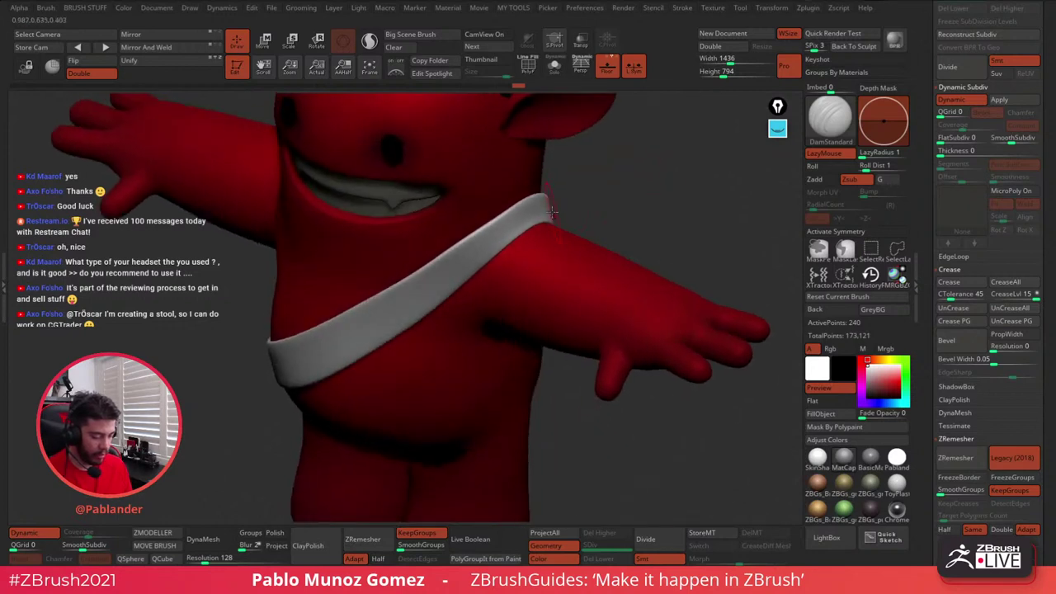
{"action": "right_click_drag", "start_coordinate": [536, 250], "coordinate": [593, 355], "text": "shift"}
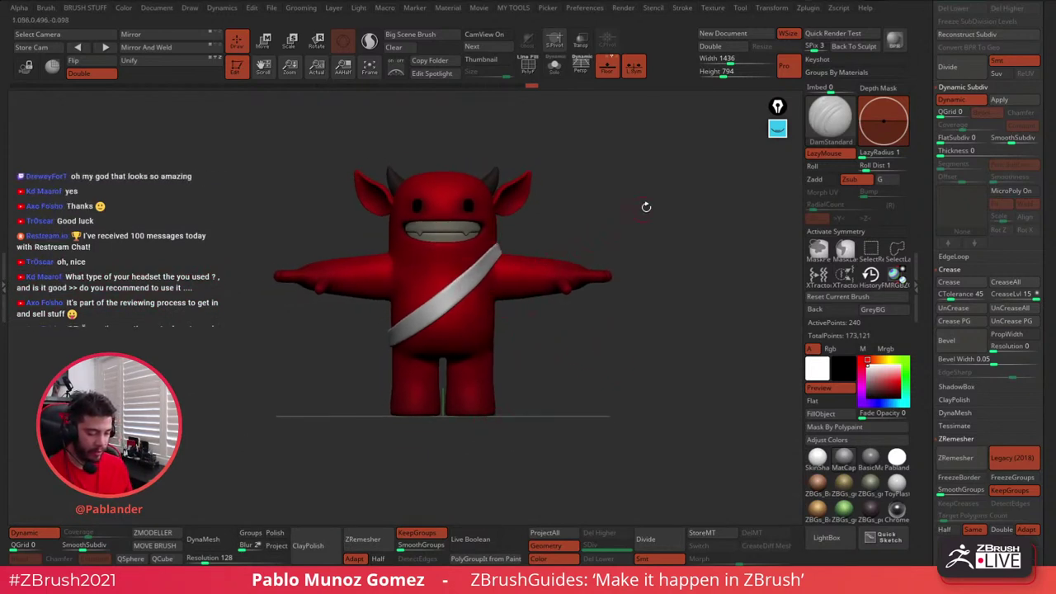
{"action": "left_click_drag", "start_coordinate": [646, 207], "coordinate": [625, 220]}
{"action": "left_click_drag", "start_coordinate": [671, 260], "coordinate": [636, 275], "text": "alt"}
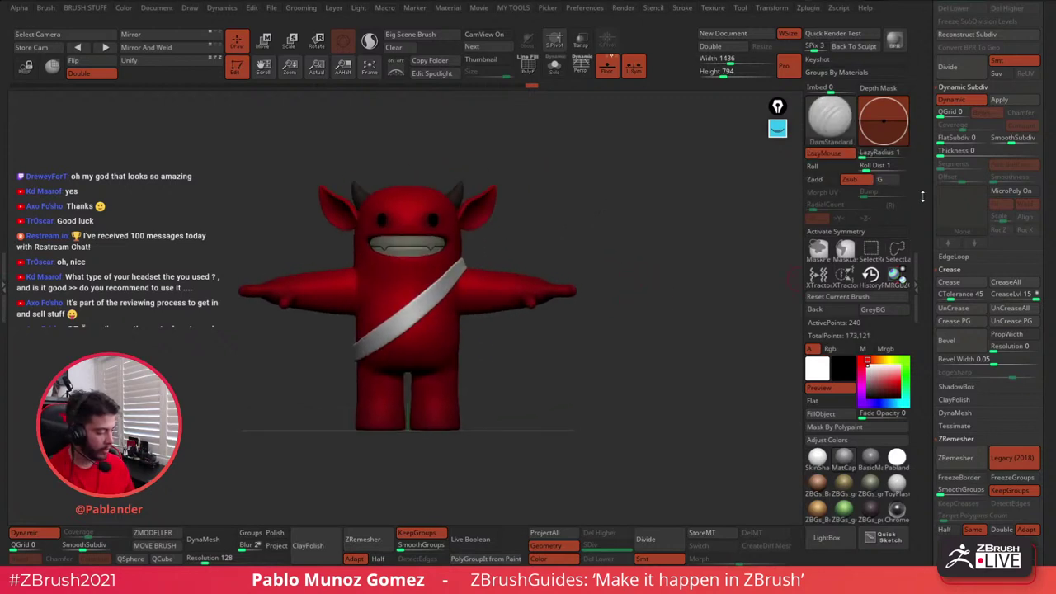
{"action": "left_click_drag", "start_coordinate": [922, 195], "coordinate": [917, 336]}
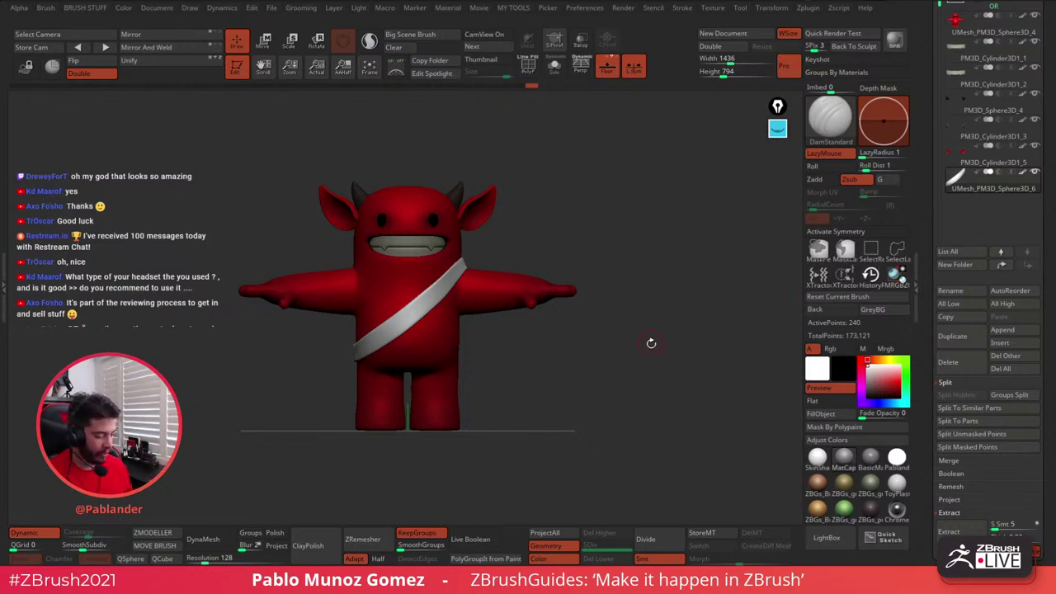
{"action": "right_click_drag", "start_coordinate": [651, 344], "coordinate": [655, 370], "text": "alt"}
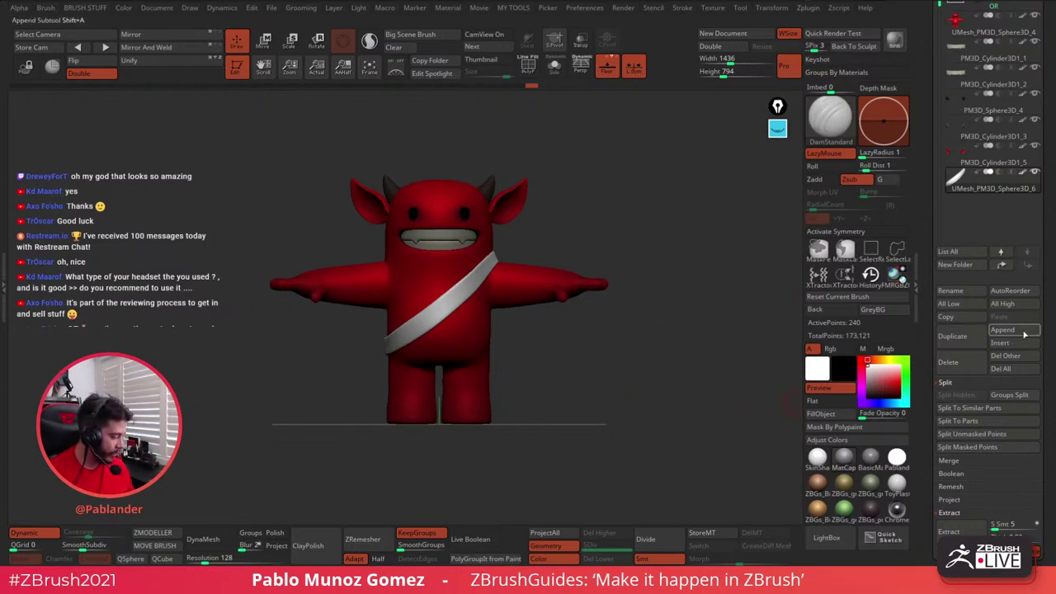
{"action": "left_click", "coordinate": [1022, 332]}
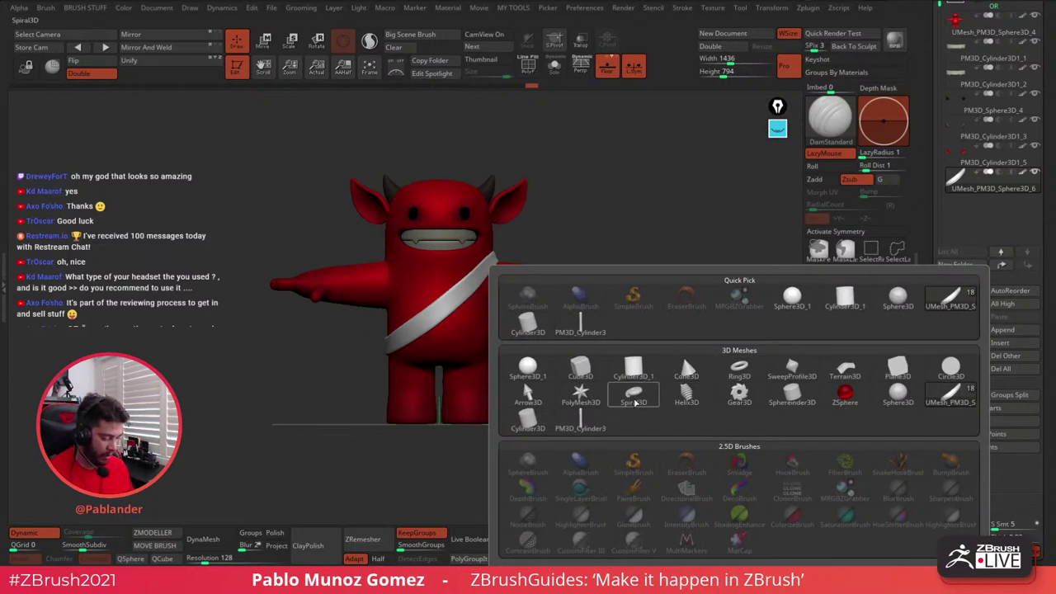
{"action": "left_click", "coordinate": [634, 368]}
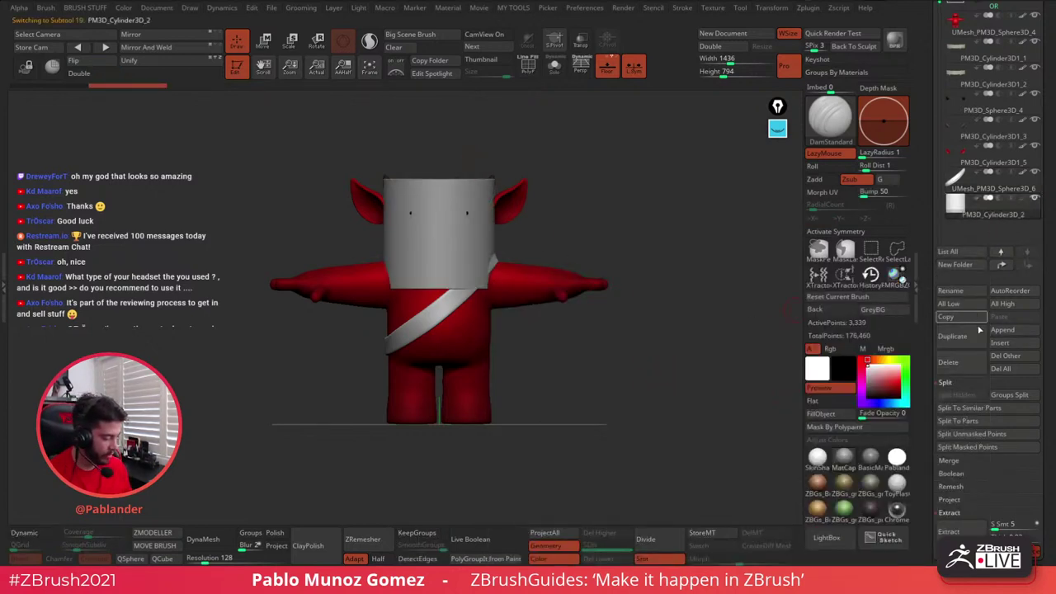
{"action": "left_click", "coordinate": [948, 361]}
{"action": "left_click", "coordinate": [860, 391]}
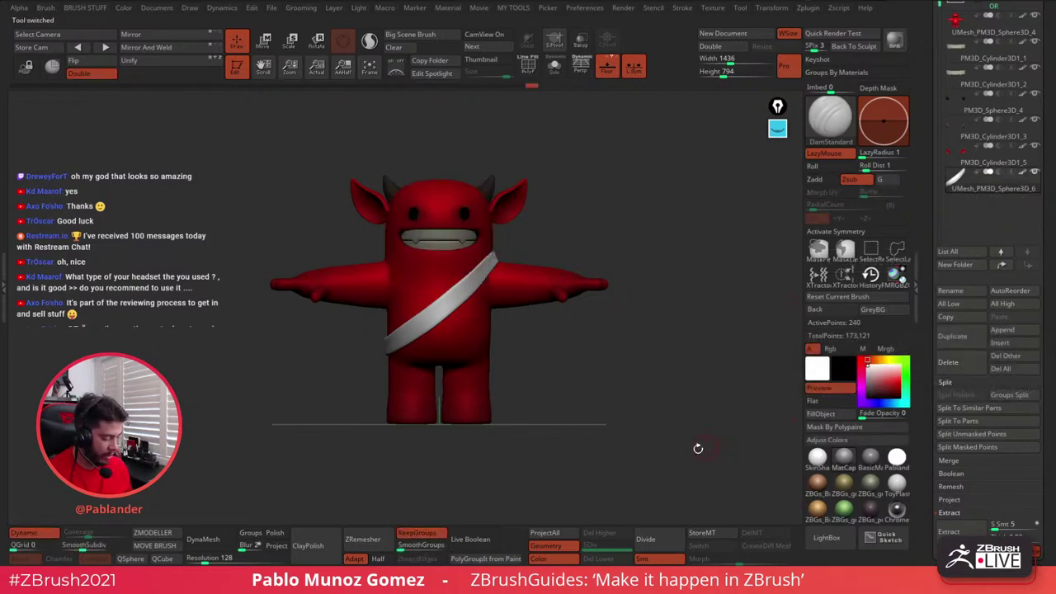
- Inspect the Cylinder3D_1 primitive's wireframe density in isolation, and return to the monster tool with all its subtools shown
{"action": "left_click_drag", "start_coordinate": [615, 253], "coordinate": [723, 236]}
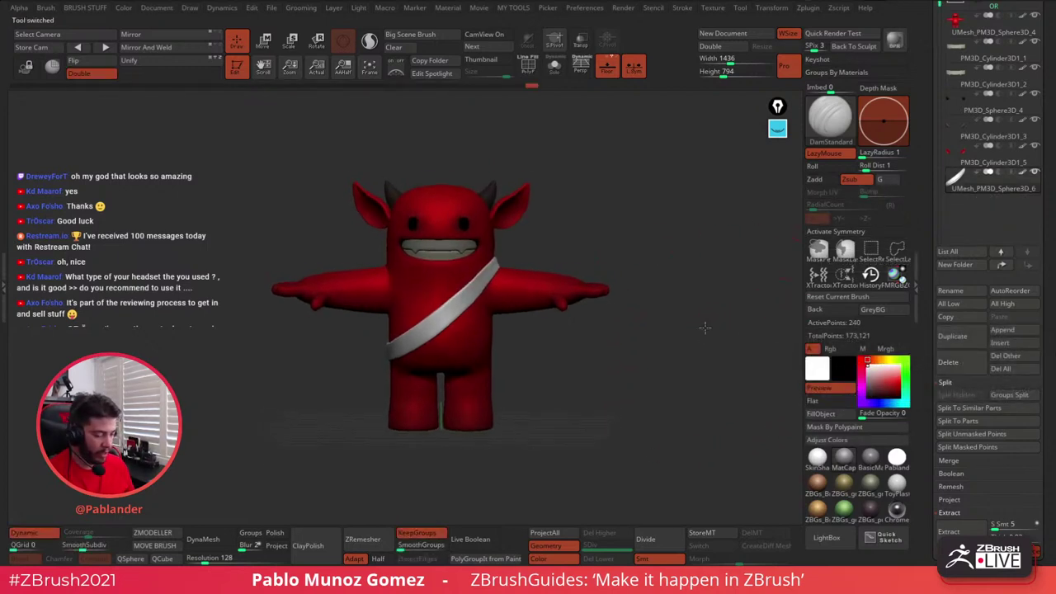
{"action": "left_click_drag", "start_coordinate": [704, 328], "coordinate": [709, 342], "text": "alt"}
{"action": "scroll", "coordinate": [922, 173], "scroll_direction": "up", "scroll_amount": 5}
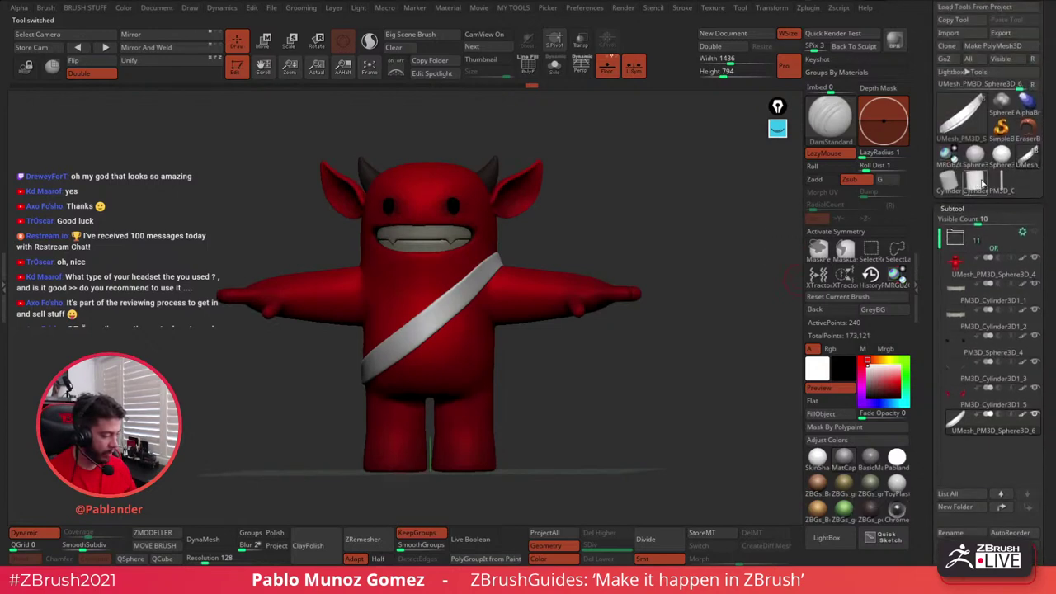
{"action": "left_click", "coordinate": [961, 116]}
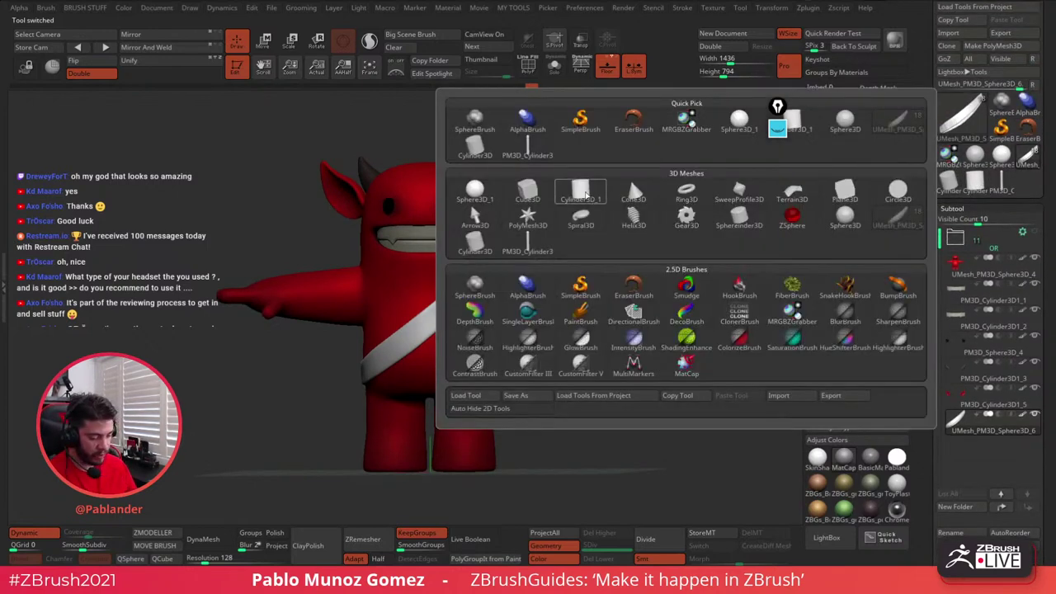
{"action": "left_click", "coordinate": [586, 194]}
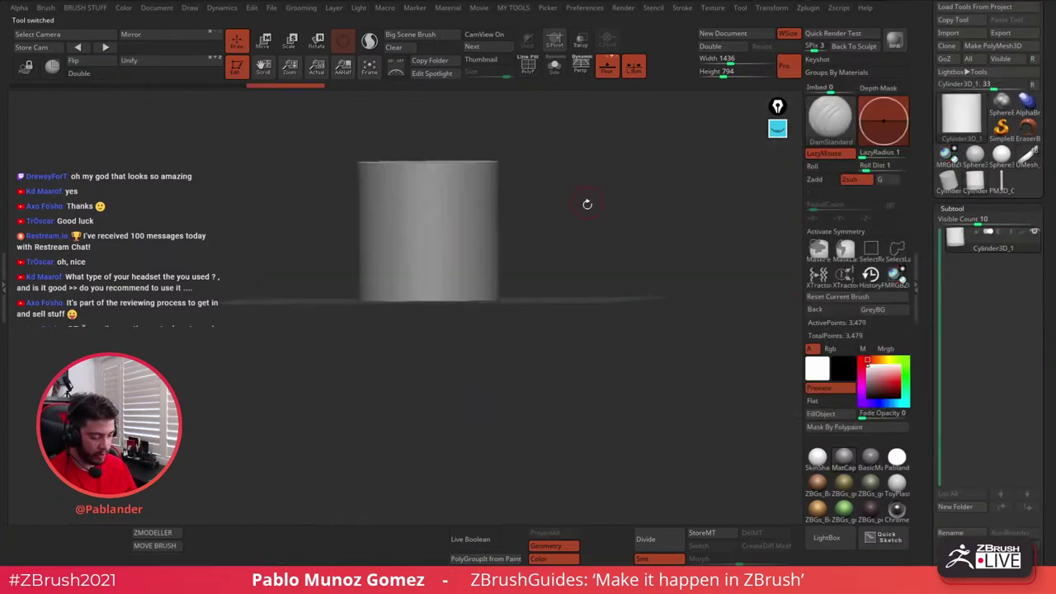
{"action": "left_click", "coordinate": [554, 68]}
{"action": "left_click_drag", "start_coordinate": [562, 192], "coordinate": [534, 198]}
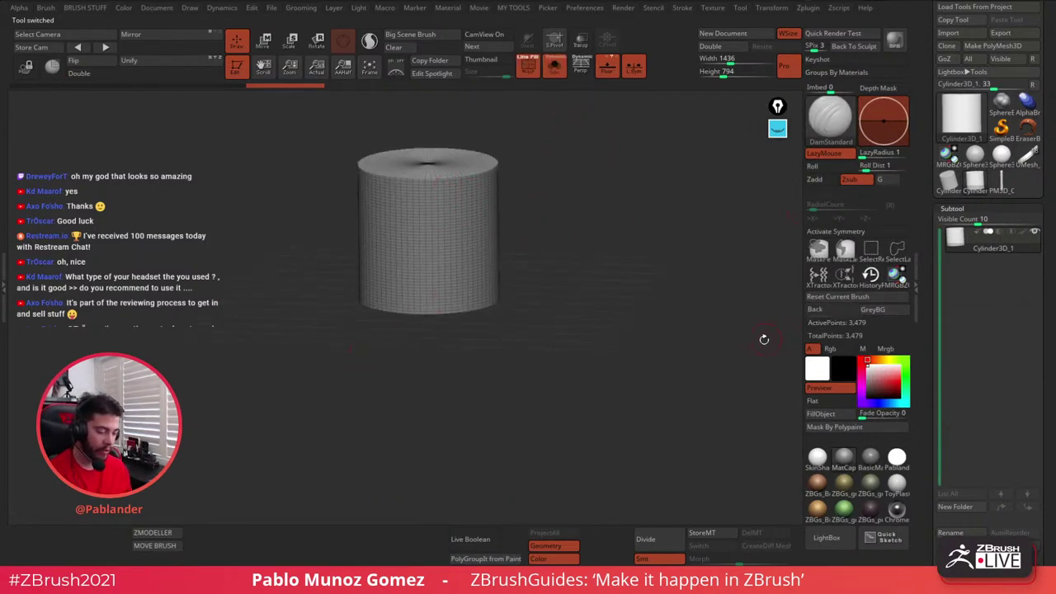
{"action": "left_click_drag", "start_coordinate": [933, 276], "coordinate": [926, 146]}
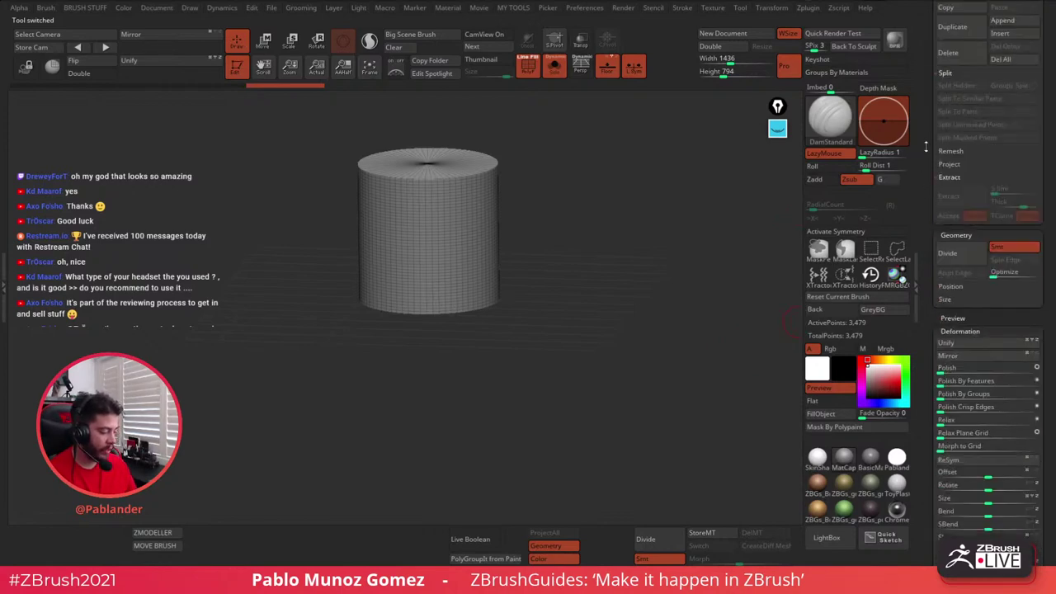
{"action": "scroll", "coordinate": [927, 265], "scroll_direction": "up", "scroll_amount": 10}
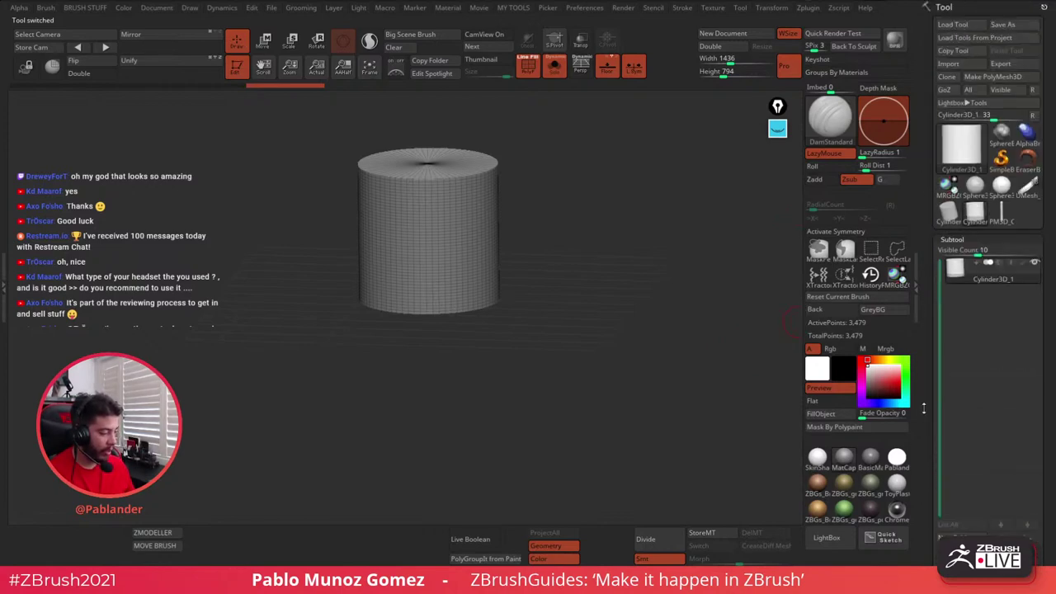
{"action": "left_click", "coordinate": [1030, 191]}
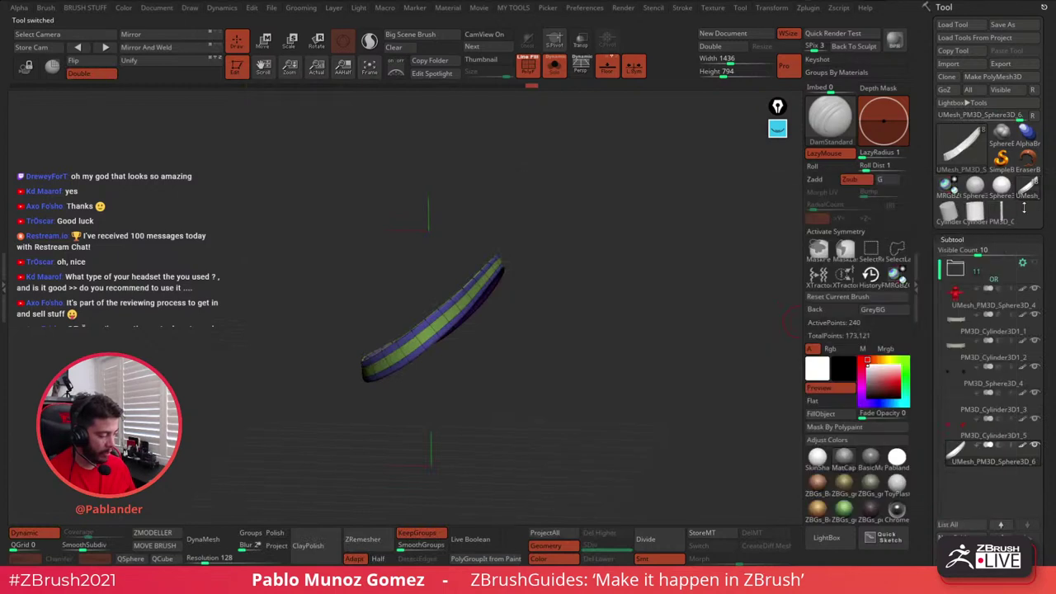
{"action": "left_click", "coordinate": [554, 66]}
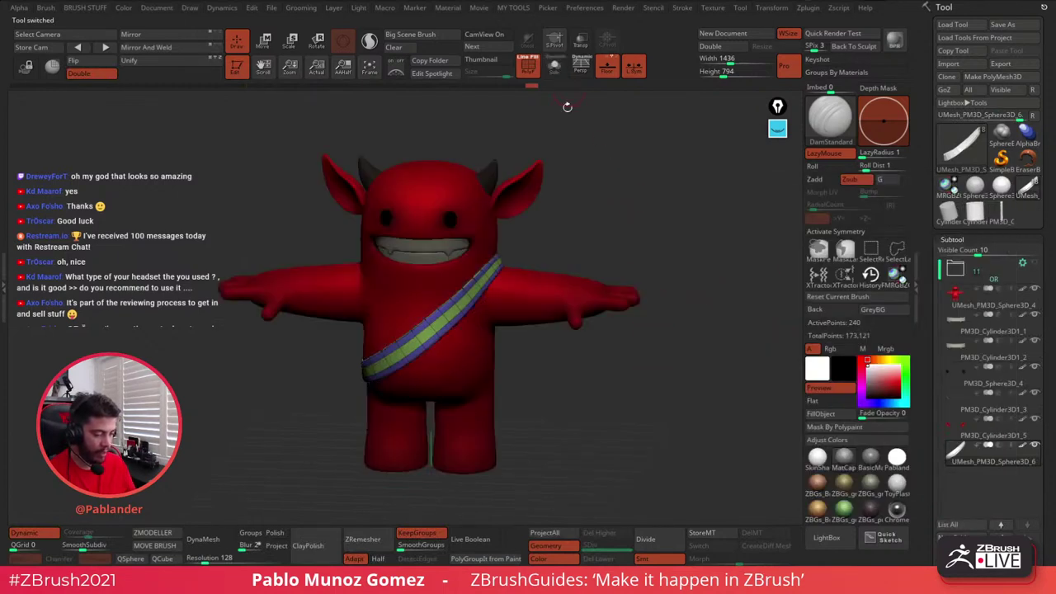
- Append the lower-resolution Cylinder3D primitive as a subtool and make it active with the Move gizmo
{"action": "left_click", "coordinate": [1038, 238]}
{"action": "left_click_drag", "start_coordinate": [1038, 238], "coordinate": [1038, 148]}
{"action": "left_click", "coordinate": [953, 58]}
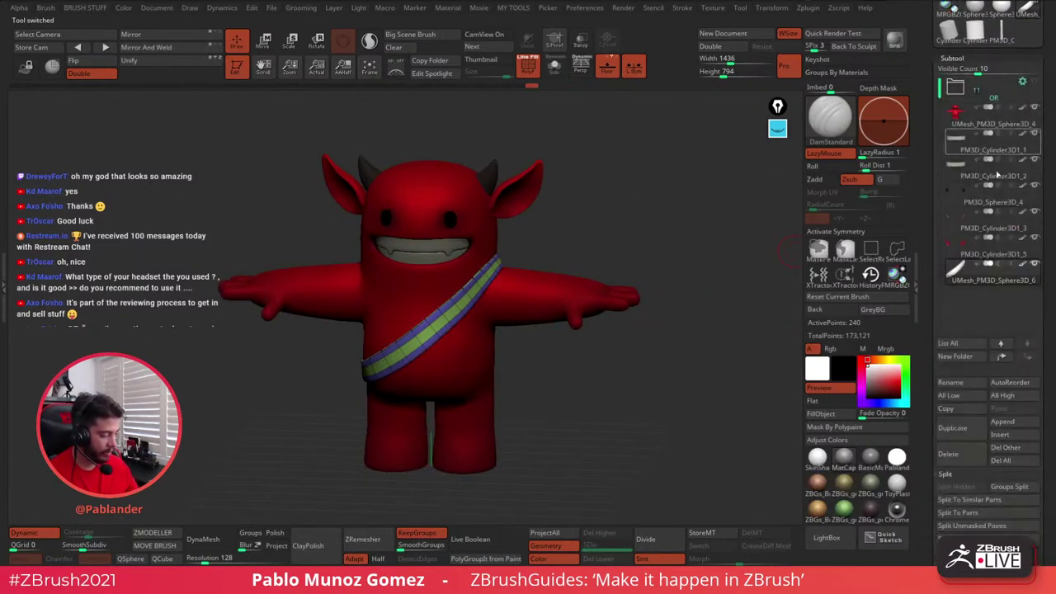
{"action": "left_click", "coordinate": [1021, 423]}
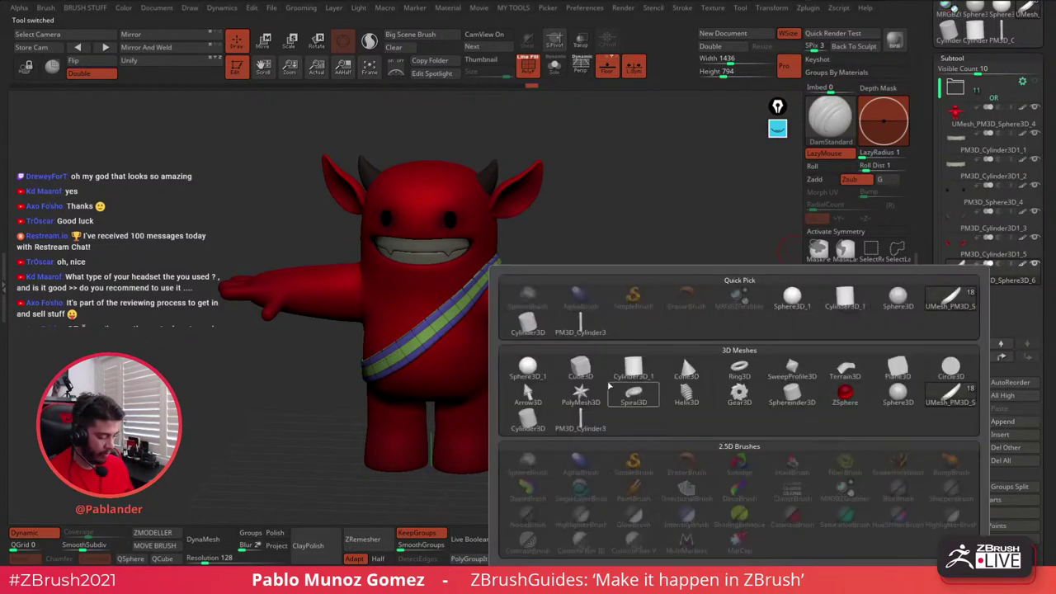
{"action": "mouse_move", "coordinate": [633, 375]}
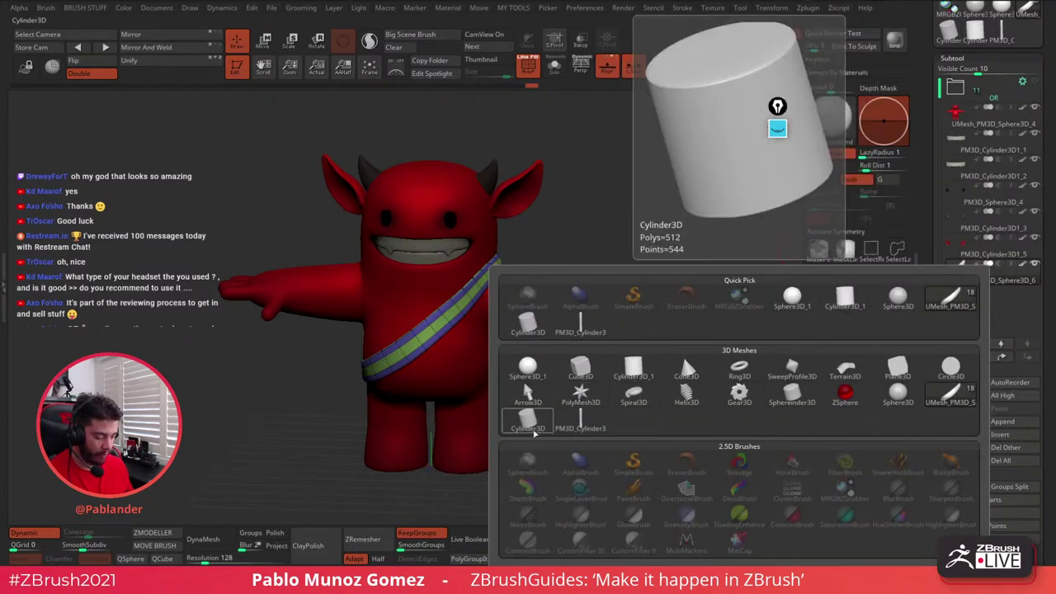
{"action": "left_click", "coordinate": [532, 423]}
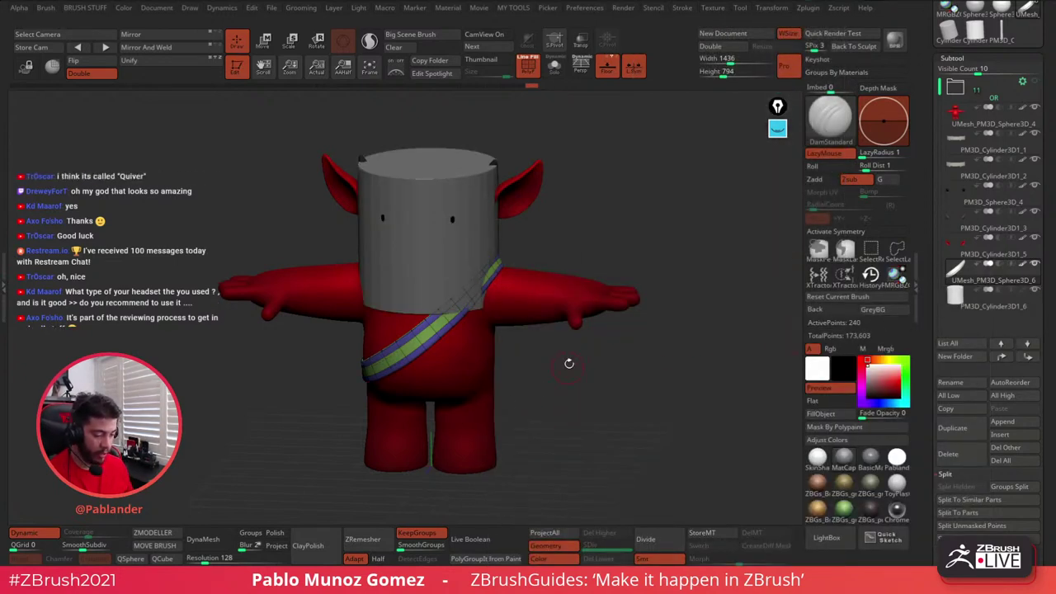
{"action": "left_click", "coordinate": [553, 68]}
{"action": "left_click", "coordinate": [554, 68]}
{"action": "left_click", "coordinate": [528, 66]}
{"action": "left_click", "coordinate": [527, 66]}
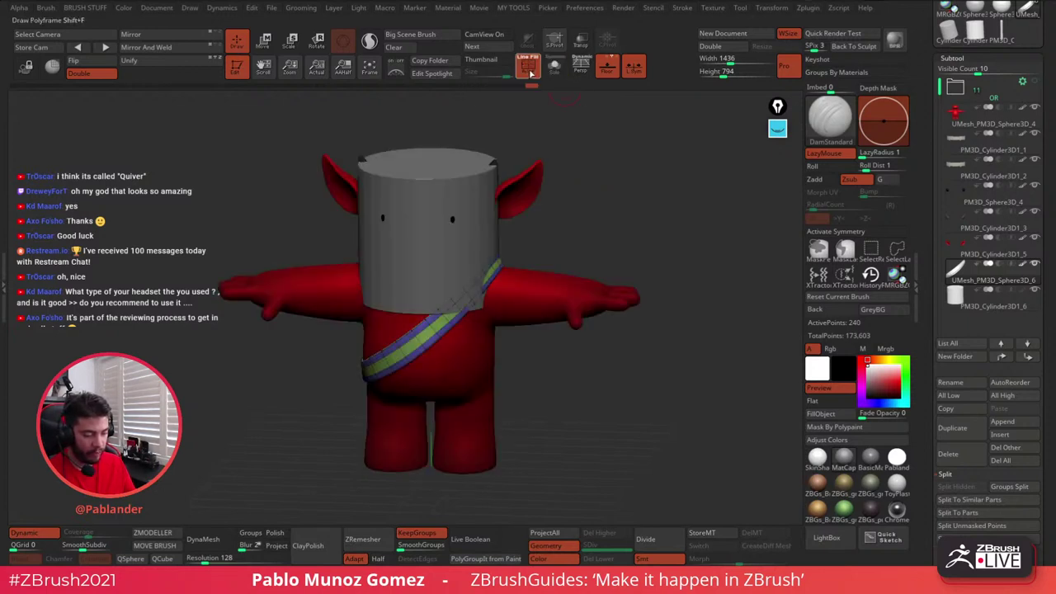
{"action": "left_click", "coordinate": [480, 160], "text": "alt"}
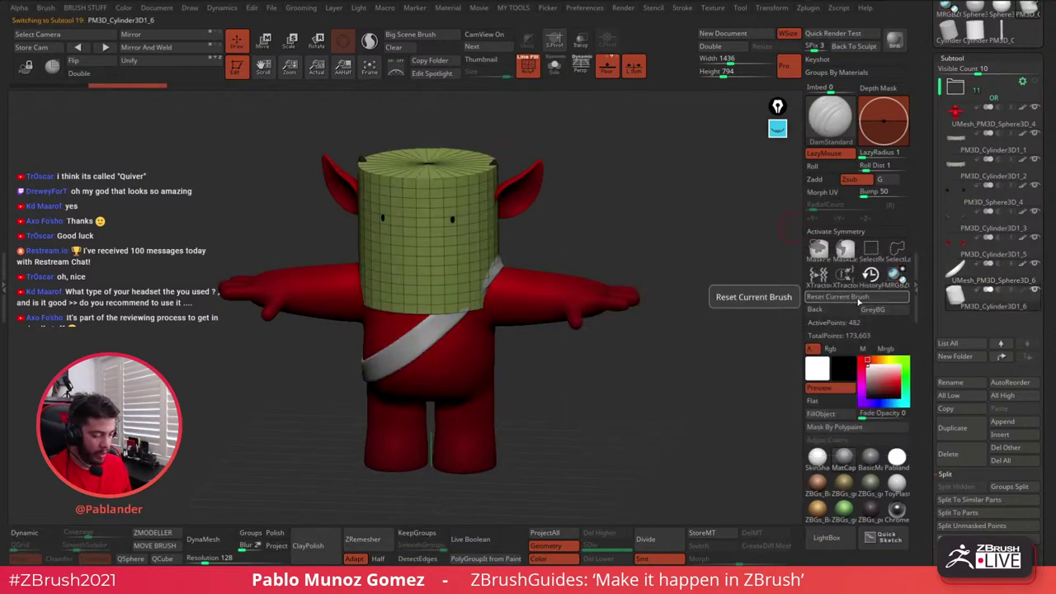
{"action": "left_click", "coordinate": [264, 42]}
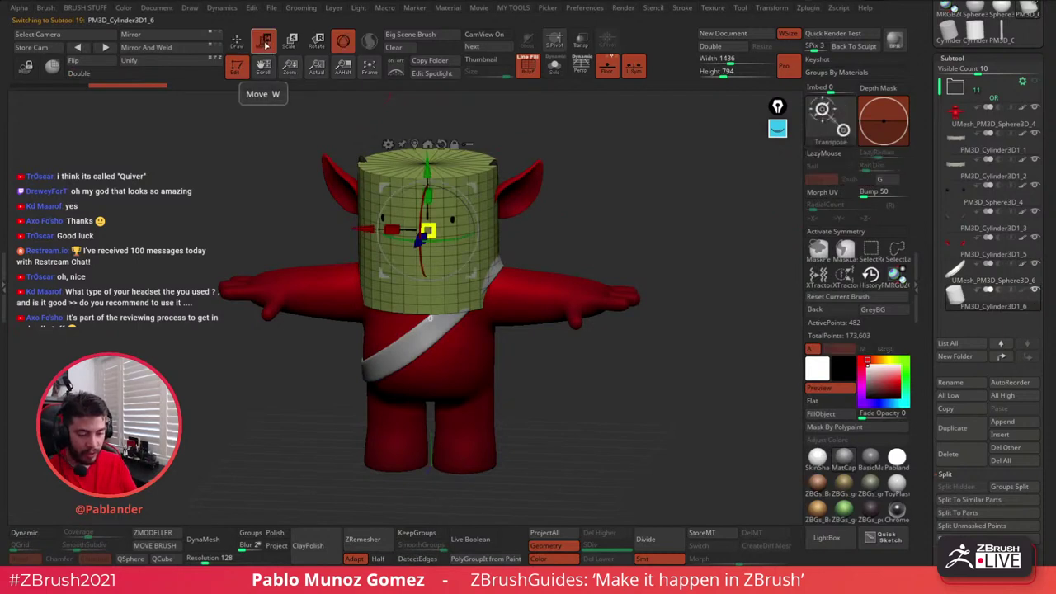
{"action": "left_click", "coordinate": [388, 144]}
{"action": "left_click", "coordinate": [389, 144]}
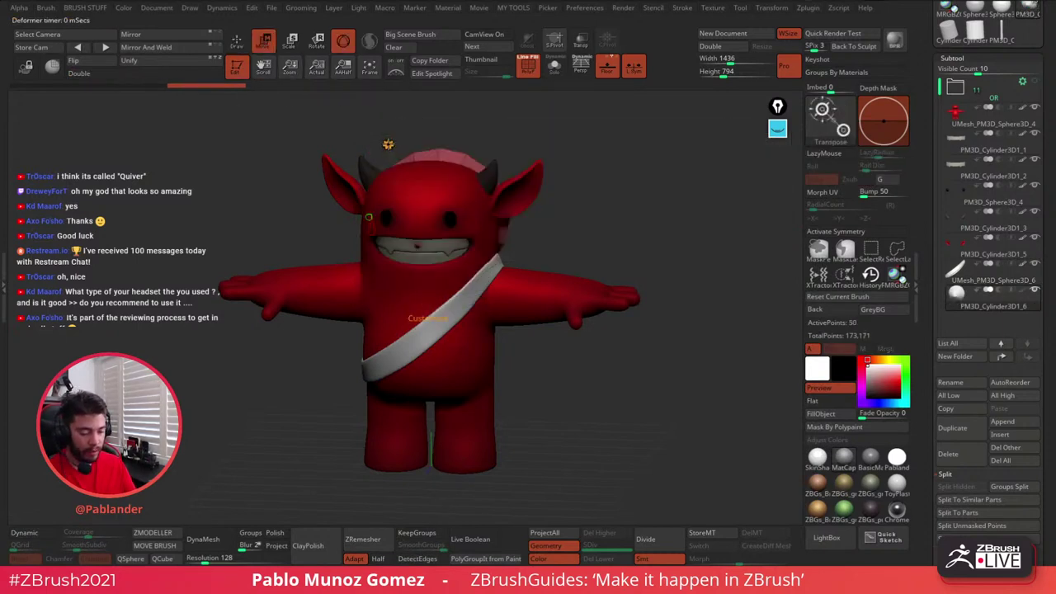
{"action": "left_click", "coordinate": [388, 145]}
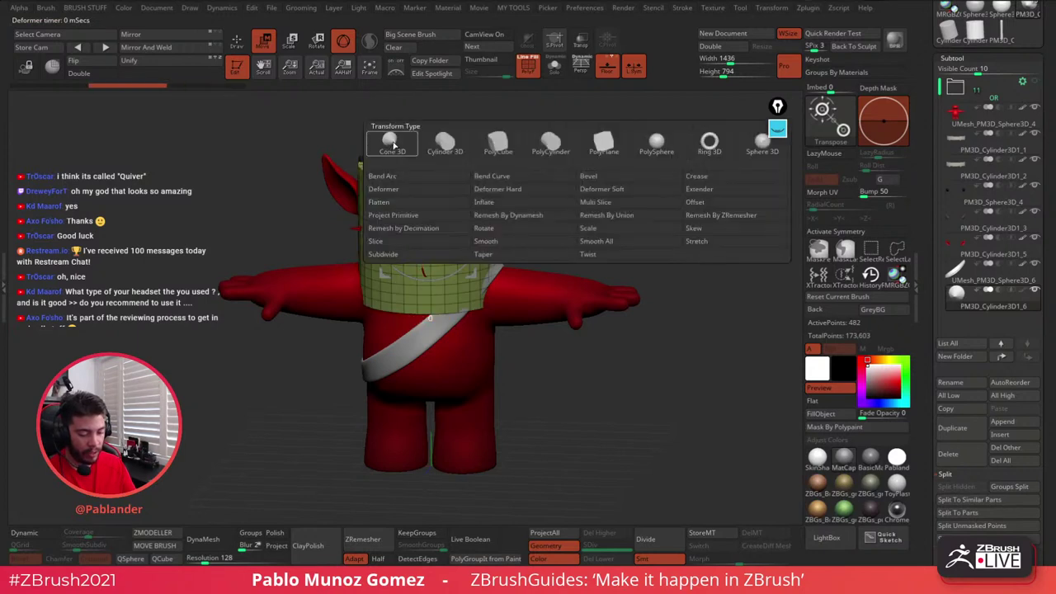
{"action": "left_click", "coordinate": [458, 143]}
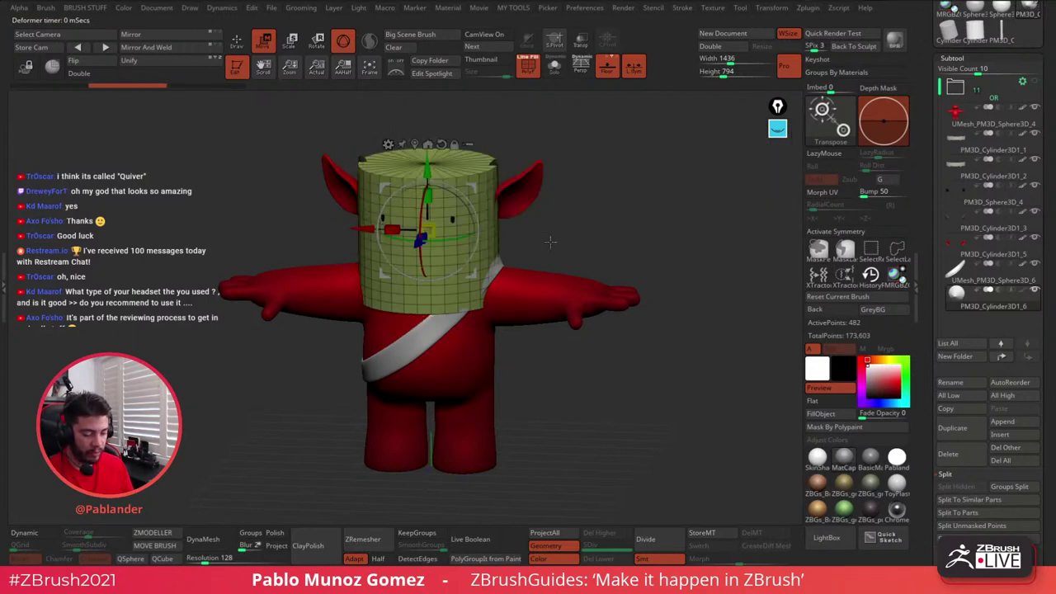
- Isolate the cylinder, stretch it vertically and scale it down into a tall, narrow tube
{"action": "left_click", "coordinate": [554, 68]}
{"action": "left_click_drag", "start_coordinate": [555, 168], "coordinate": [569, 216]}
{"action": "left_click_drag", "start_coordinate": [442, 216], "coordinate": [442, 178]}
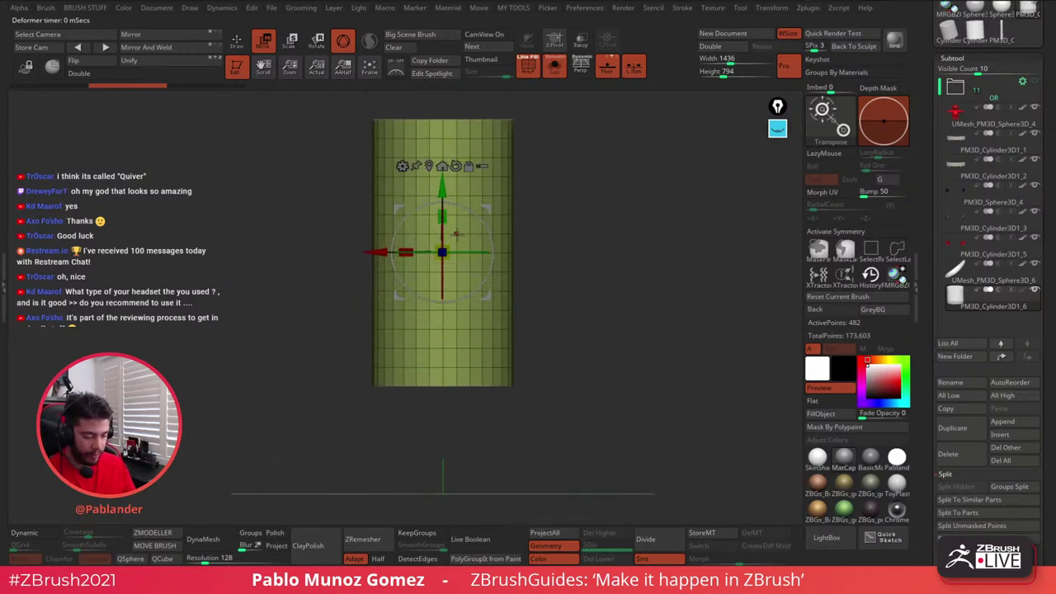
{"action": "left_click_drag", "start_coordinate": [443, 253], "coordinate": [426, 279]}
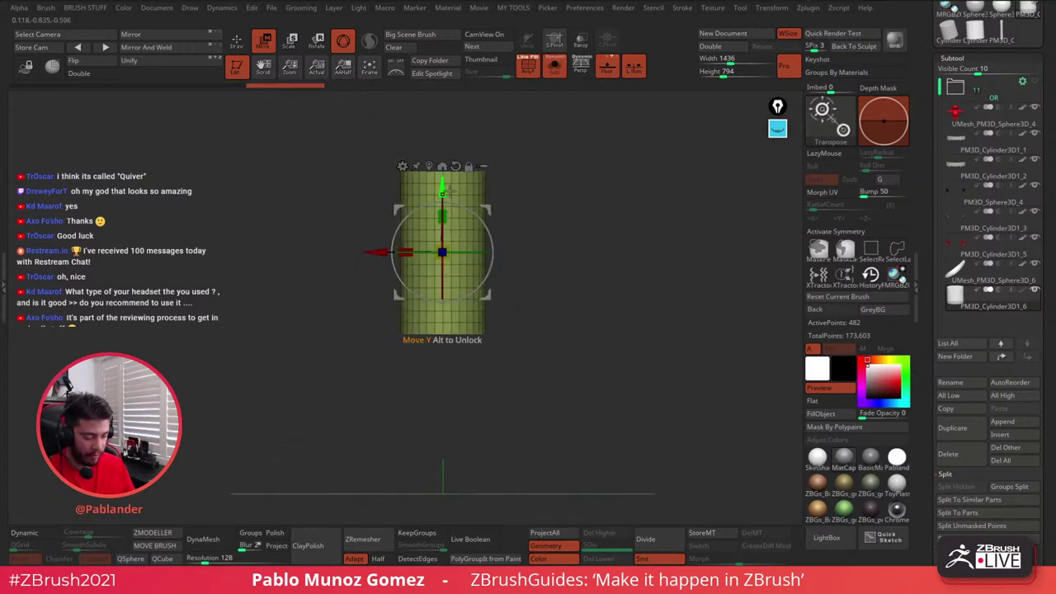
{"action": "left_click_drag", "start_coordinate": [518, 183], "coordinate": [534, 216], "text": "alt"}
{"action": "left_click_drag", "start_coordinate": [442, 192], "coordinate": [442, 244]}
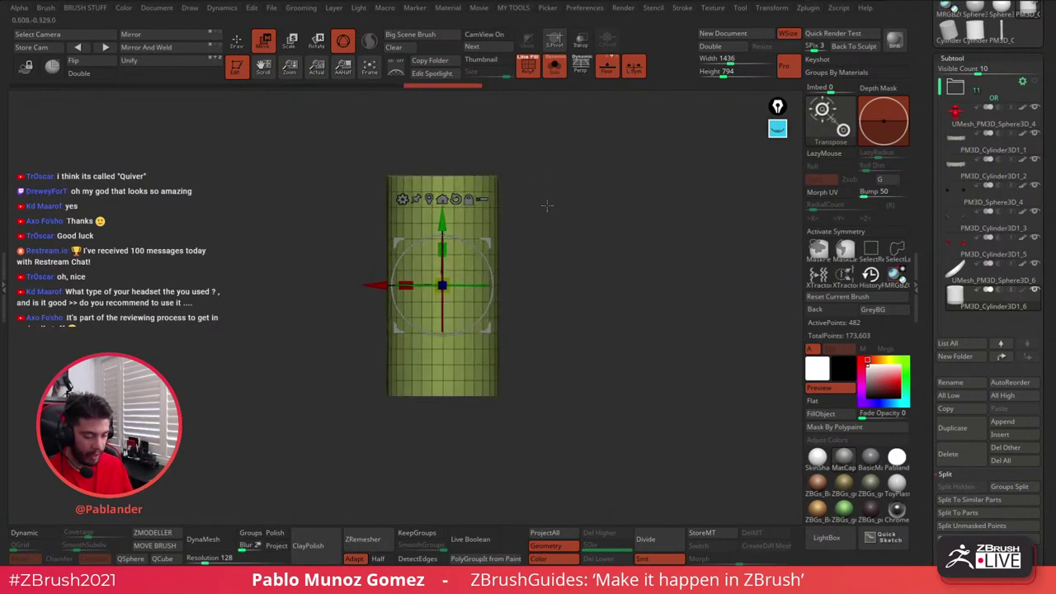
- Turn on double-sided display and delete the cylinder's top cap to leave an open tube
{"action": "key", "text": "q"}
{"action": "mouse_move", "coordinate": [367, 115]}
{"action": "left_mouse_down"}
{"action": "mouse_move", "coordinate": [538, 212]}
{"action": "mouse_move", "coordinate": [543, 203]}
{"action": "mouse_move", "coordinate": [479, 198]}
{"action": "left_mouse_up"}
{"action": "key", "text": "ctrl+shift"}
{"action": "left_click_drag", "start_coordinate": [356, 139], "coordinate": [566, 239], "text": "ctrl+shift"}
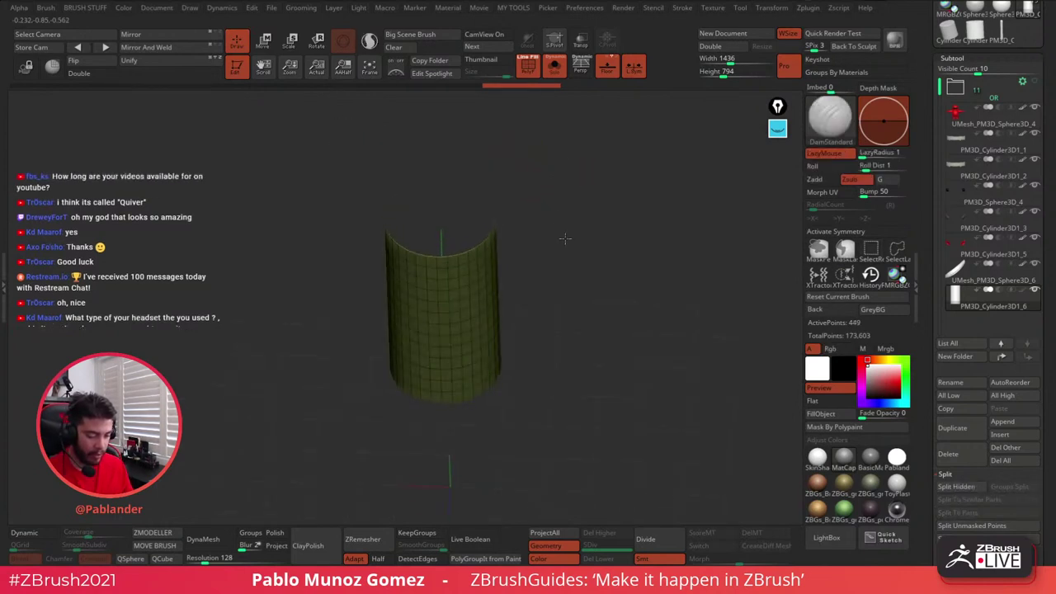
{"action": "left_click", "coordinate": [93, 73]}
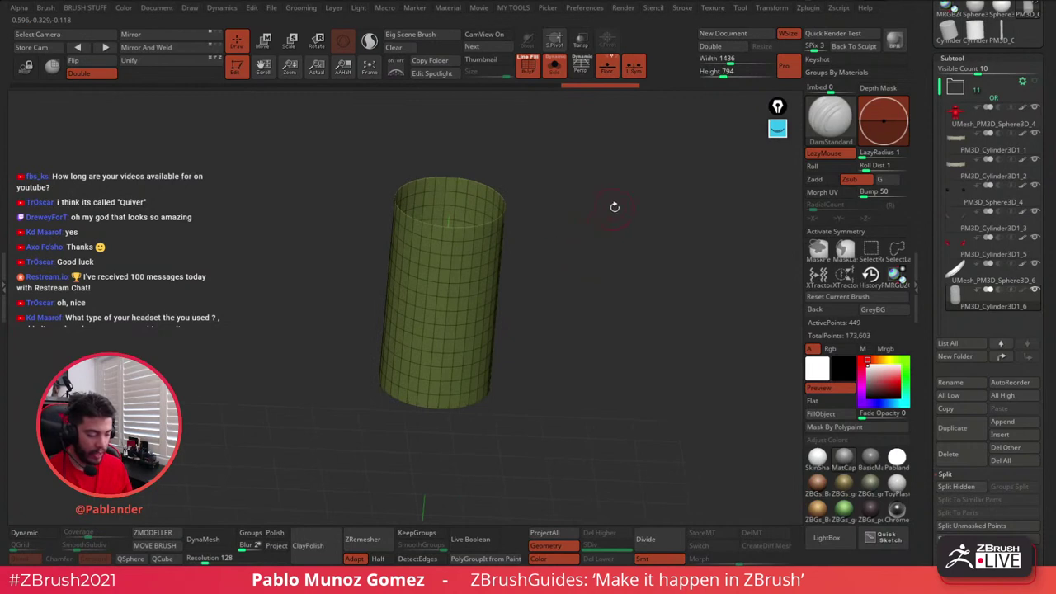
{"action": "key", "text": "space"}
{"action": "left_click", "coordinate": [597, 175]}
{"action": "left_click_drag", "start_coordinate": [588, 194], "coordinate": [573, 224]}
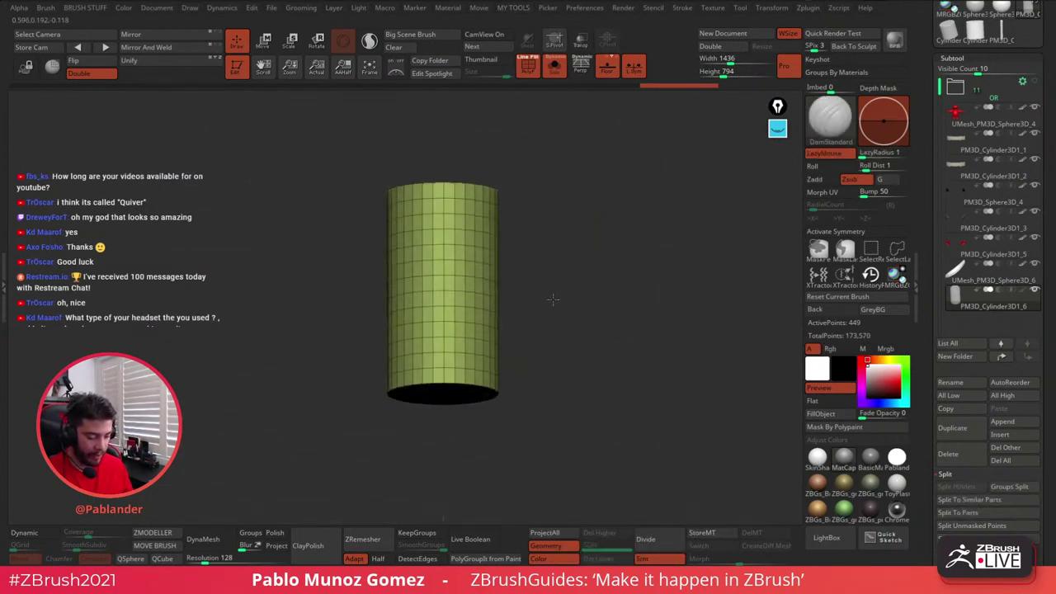
- Insert concentric edge loops across the cylinder's bottom cap with the ZModeler brush
{"action": "mouse_move", "coordinate": [553, 300]}
{"action": "left_mouse_down"}
{"action": "mouse_move", "coordinate": [558, 273]}
{"action": "mouse_move", "coordinate": [570, 273]}
{"action": "left_mouse_up"}
{"action": "left_click", "coordinate": [160, 532]}
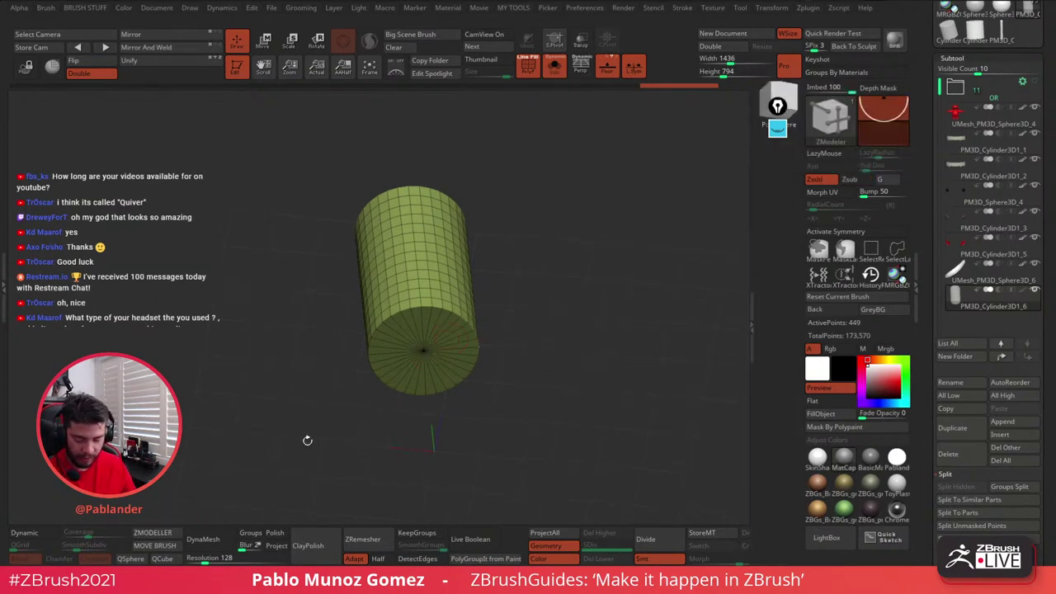
{"action": "left_click_drag", "start_coordinate": [541, 231], "coordinate": [588, 279], "text": "alt"}
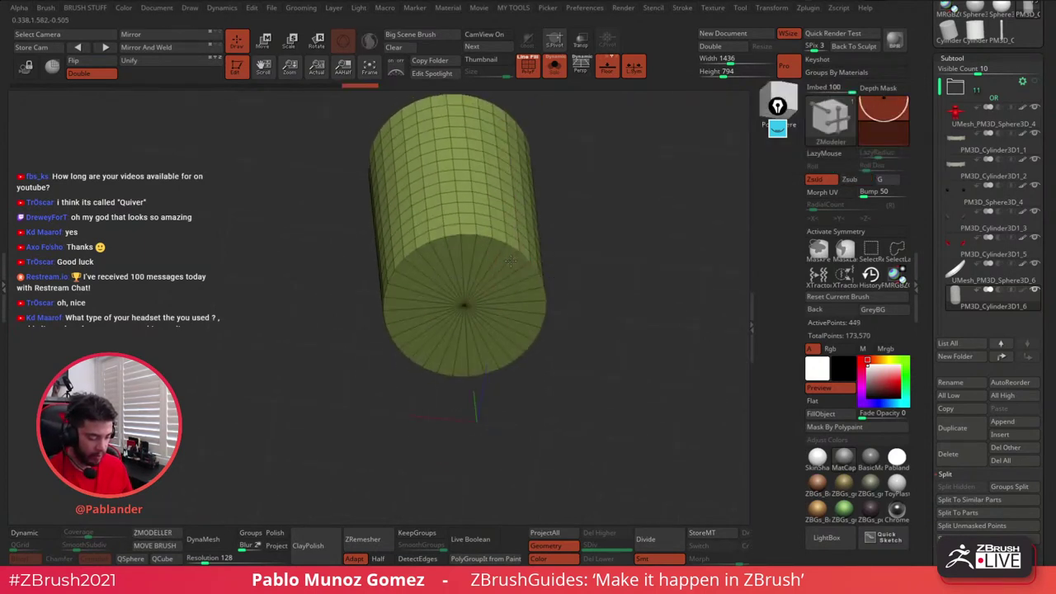
{"action": "key", "text": "space"}
{"action": "left_click", "coordinate": [487, 236]}
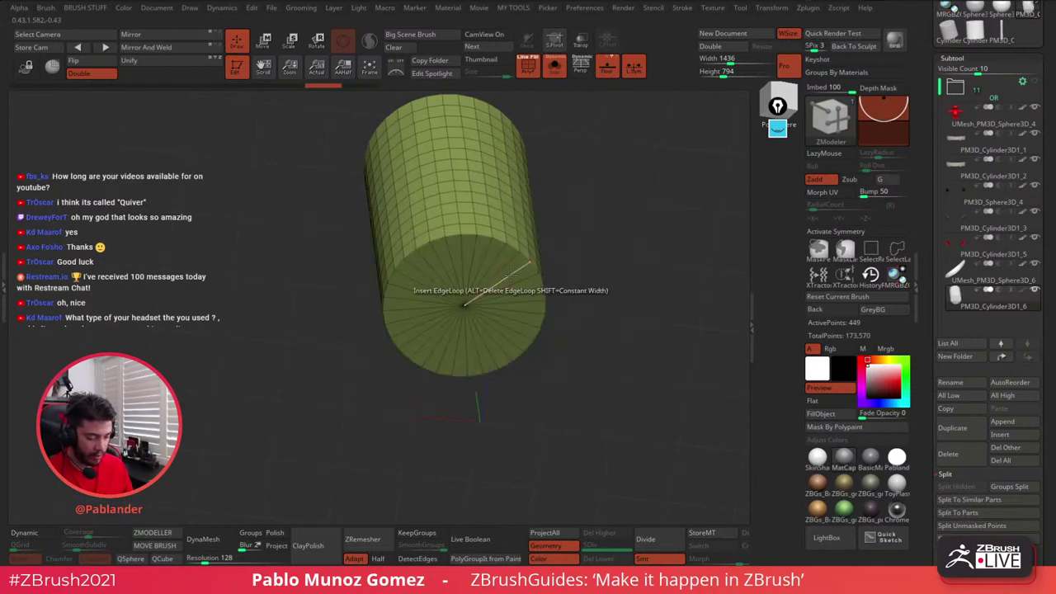
{"action": "left_click", "coordinate": [505, 278]}
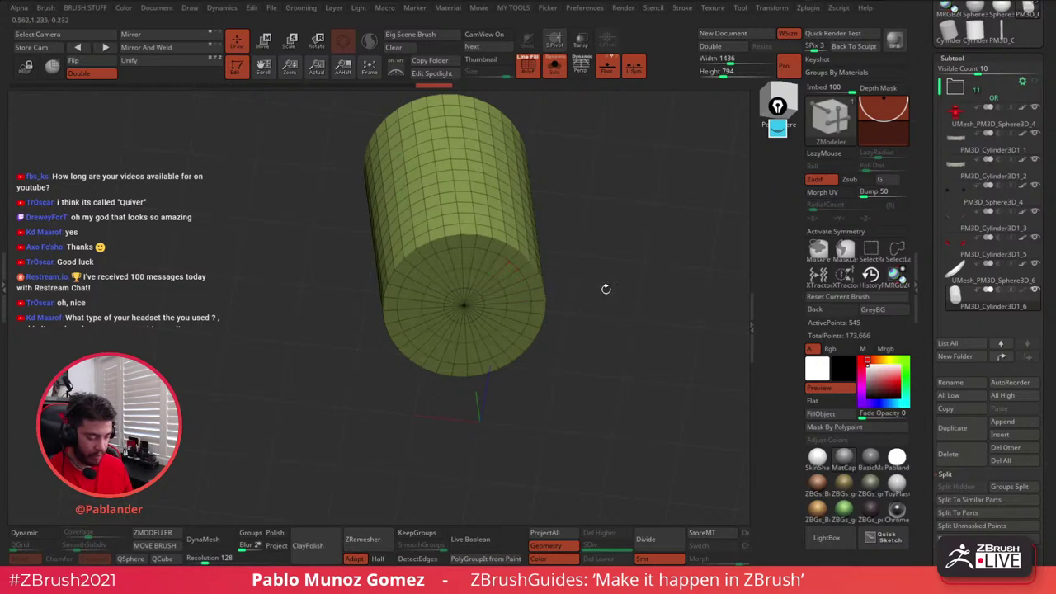
- Apply the Taper deformer to the cylinder and narrow its bottom end
{"action": "left_click_drag", "start_coordinate": [606, 289], "coordinate": [555, 262]}
{"action": "left_click", "coordinate": [265, 39]}
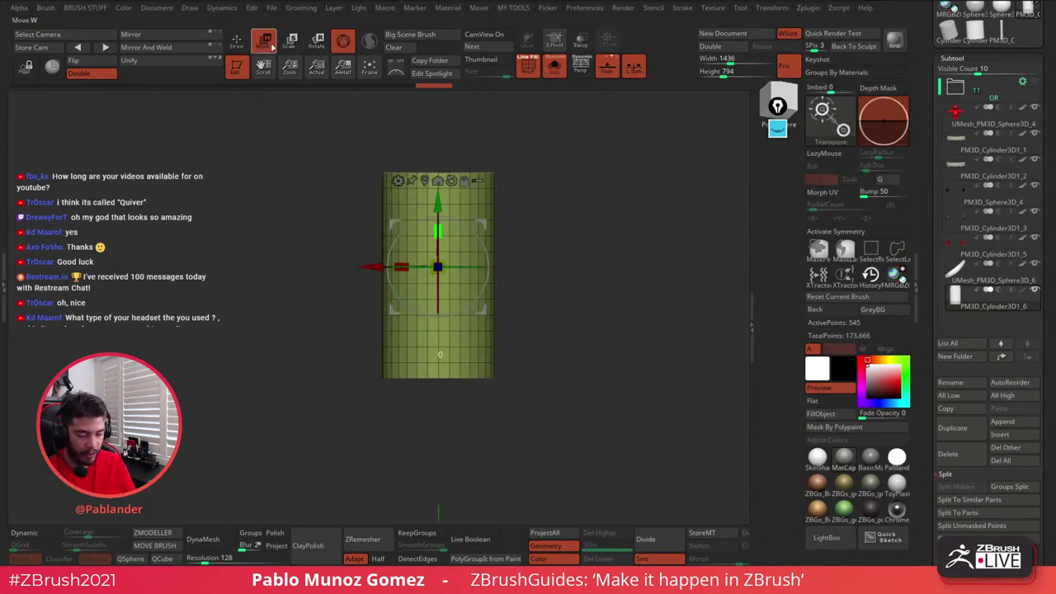
{"action": "left_click", "coordinate": [398, 181]}
{"action": "left_click", "coordinate": [578, 292]}
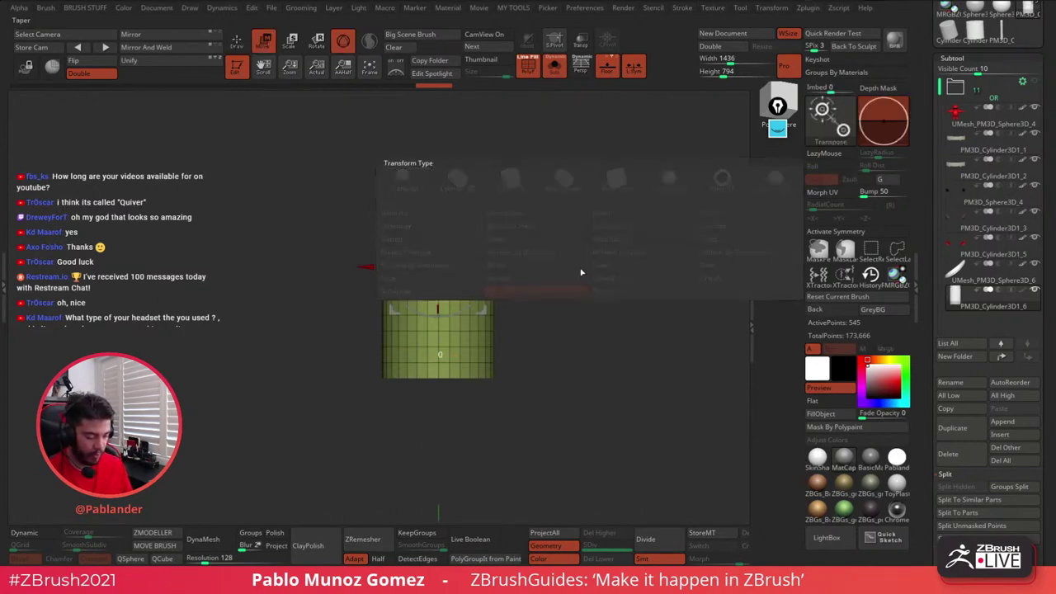
{"action": "left_click_drag", "start_coordinate": [586, 306], "coordinate": [589, 319], "text": "alt"}
{"action": "left_click_drag", "start_coordinate": [451, 190], "coordinate": [451, 216]}
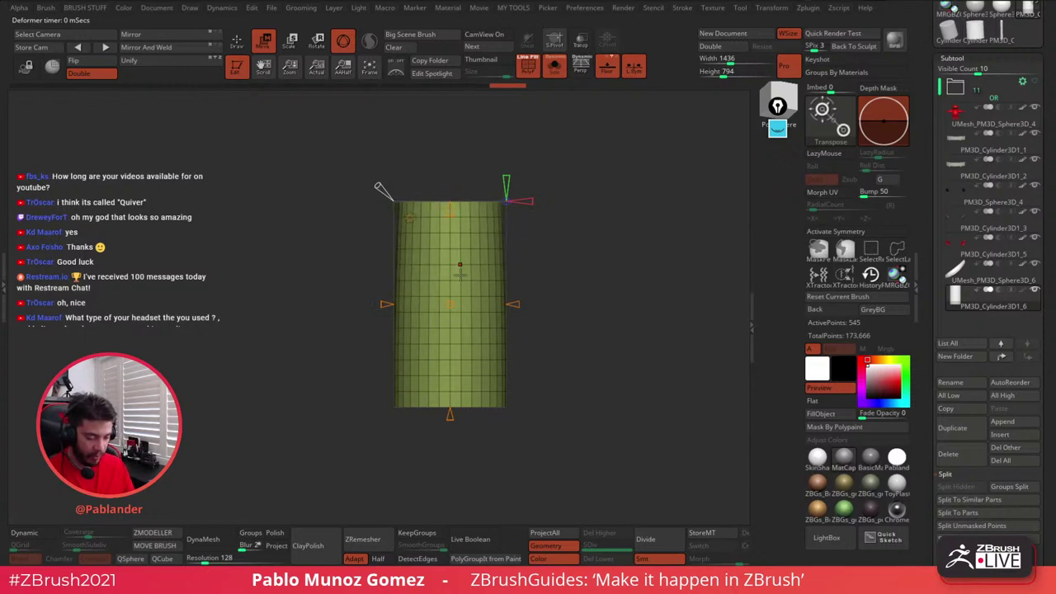
{"action": "left_click_drag", "start_coordinate": [450, 391], "coordinate": [451, 376]}
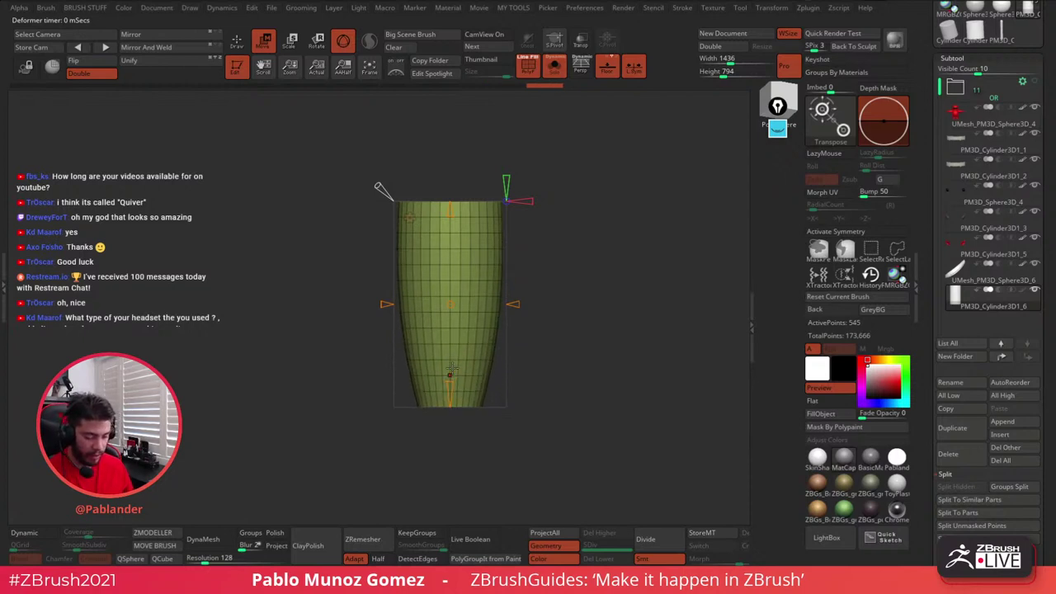
- Adjust the taper's curve to about 0.8 so only the base rounds inward, and accept the deformer
{"action": "left_click_drag", "start_coordinate": [379, 186], "coordinate": [377, 180]}
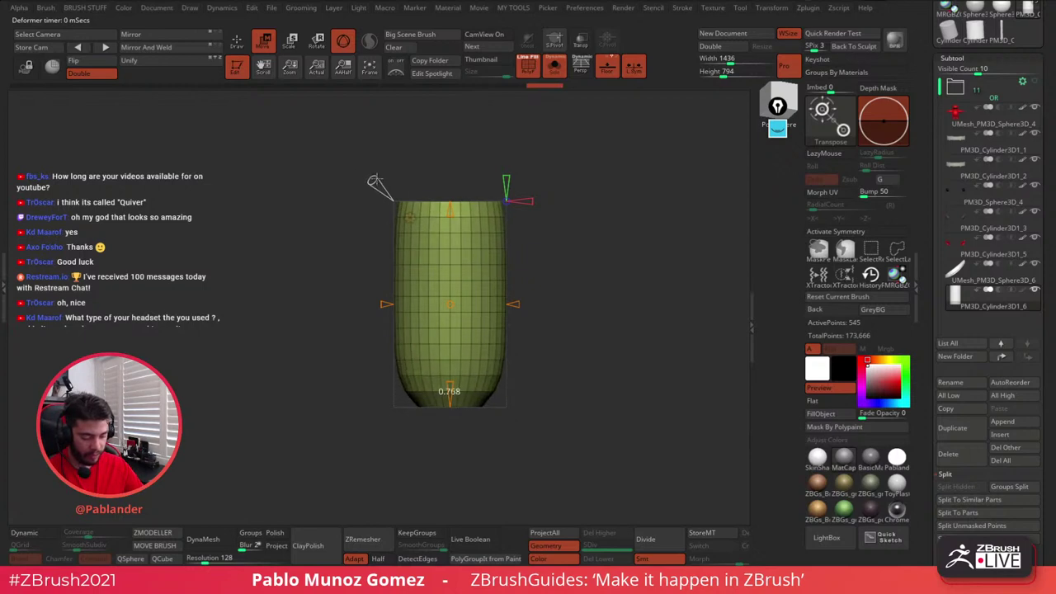
{"action": "left_click_drag", "start_coordinate": [450, 406], "coordinate": [450, 395]}
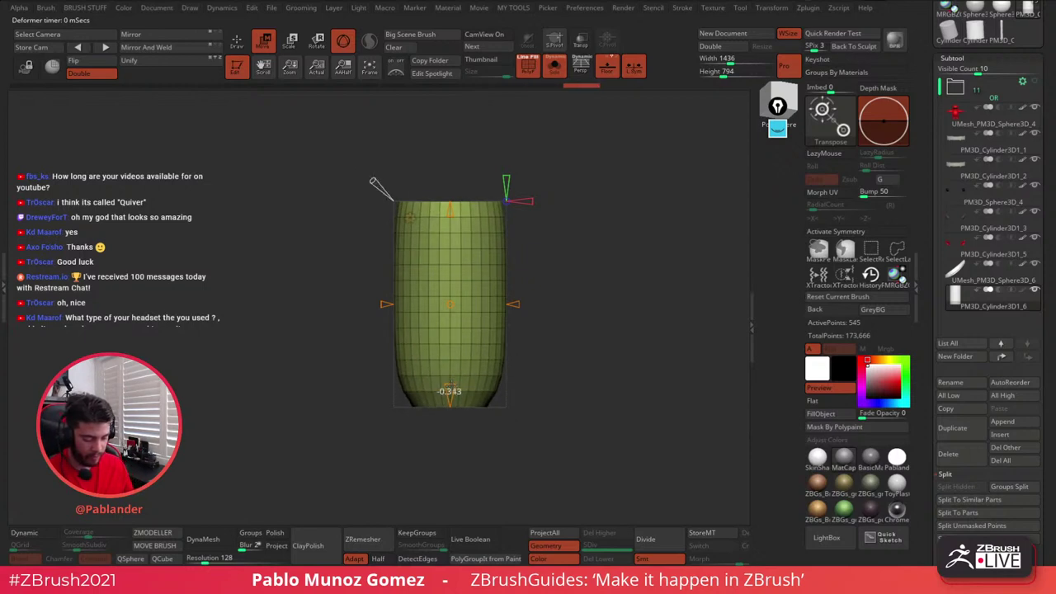
{"action": "left_click_drag", "start_coordinate": [374, 176], "coordinate": [372, 179]}
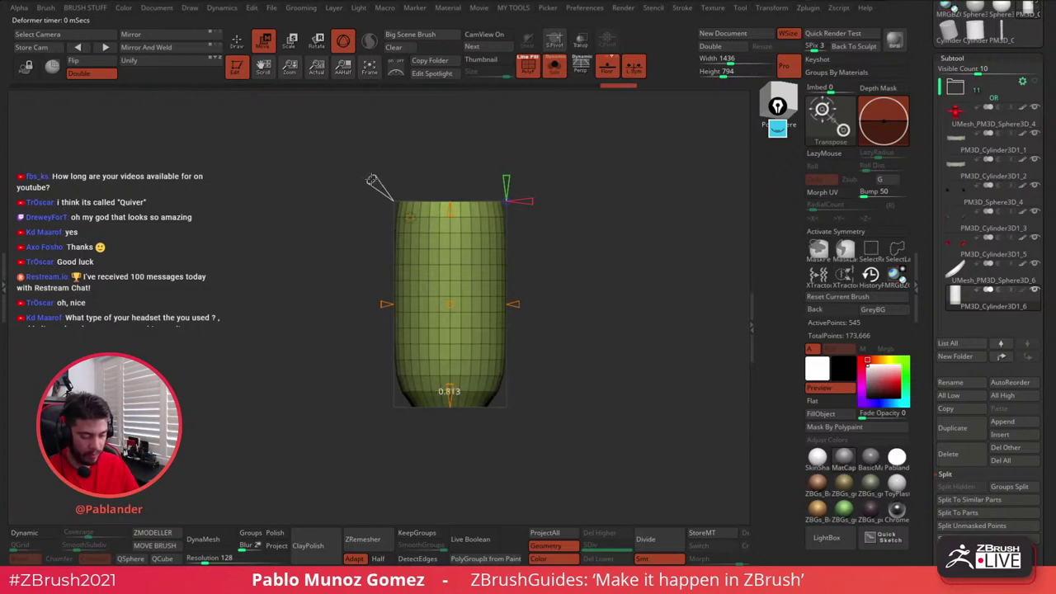
{"action": "left_click", "coordinate": [410, 218]}
{"action": "left_click", "coordinate": [610, 220]}
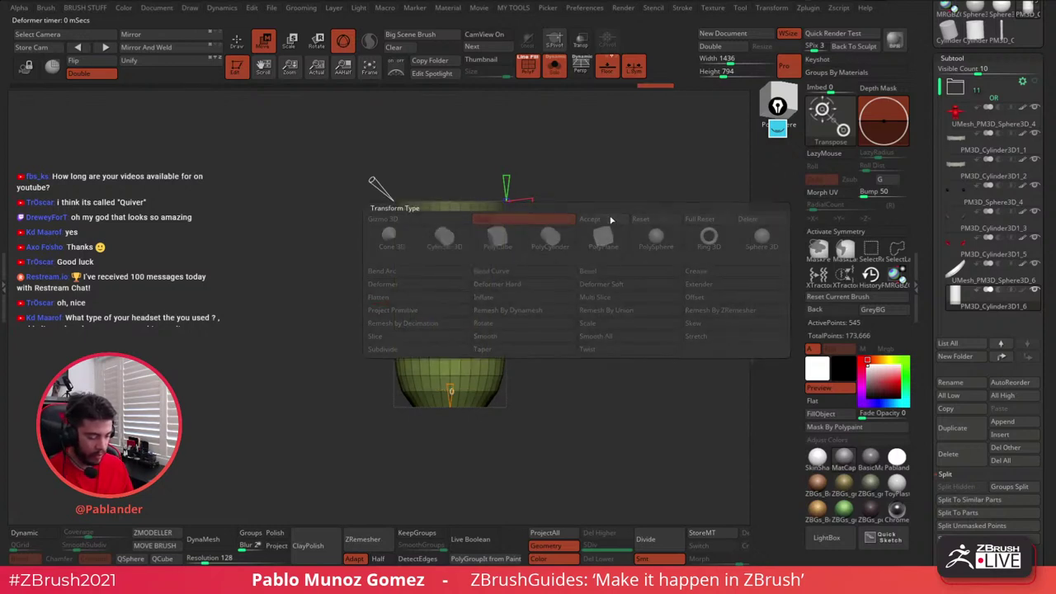
{"action": "left_click", "coordinate": [236, 42]}
{"action": "left_click_drag", "start_coordinate": [456, 487], "coordinate": [455, 520]}
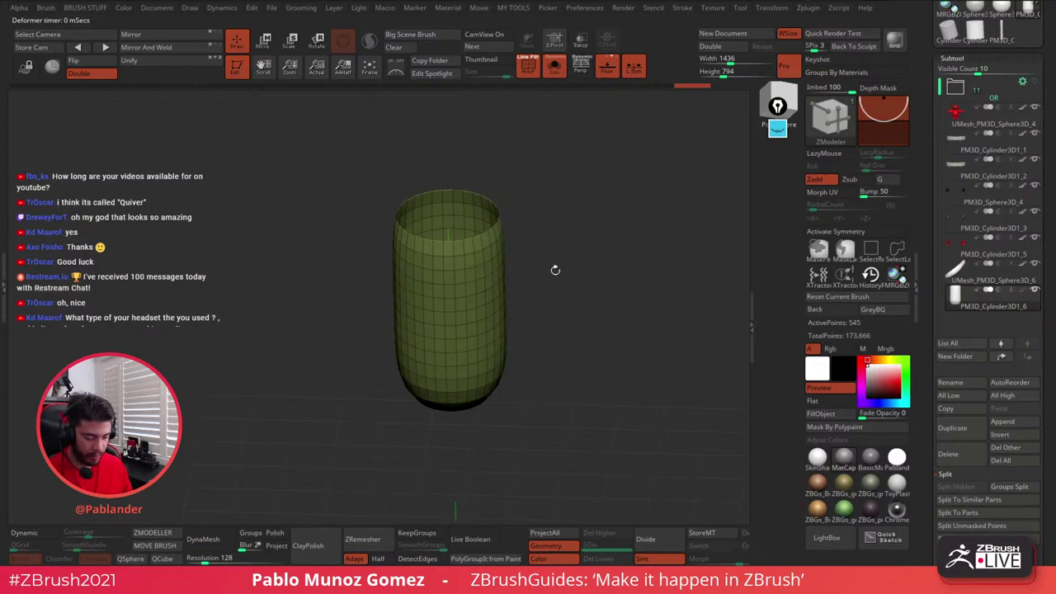
{"action": "left_click_drag", "start_coordinate": [556, 270], "coordinate": [545, 244]}
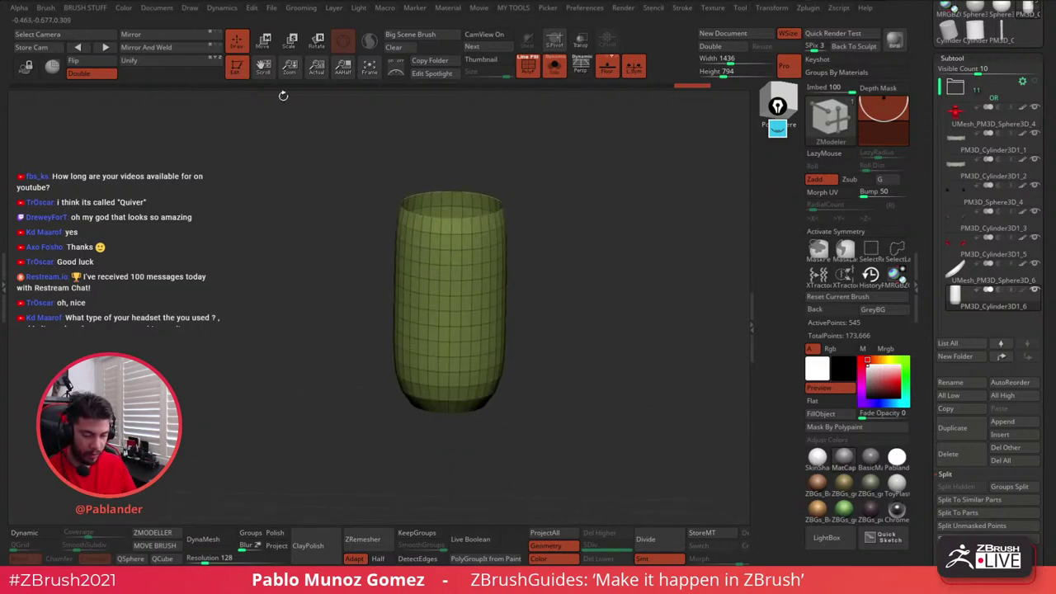
- Flatten the tube from front to back into an oval cross-section with the Move gizmo
{"action": "left_click", "coordinate": [265, 43]}
{"action": "left_click_drag", "start_coordinate": [493, 132], "coordinate": [528, 289]}
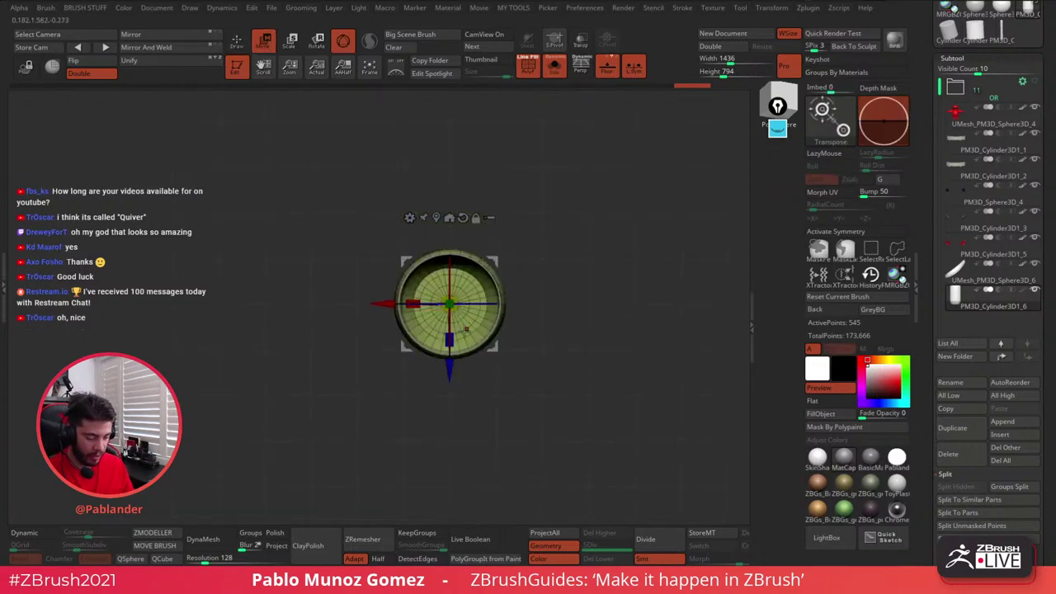
{"action": "left_click_drag", "start_coordinate": [452, 339], "coordinate": [400, 337]}
{"action": "mouse_move", "coordinate": [554, 273]}
{"action": "left_mouse_down"}
{"action": "mouse_move", "coordinate": [601, 279]}
{"action": "mouse_move", "coordinate": [564, 262]}
{"action": "left_mouse_up"}
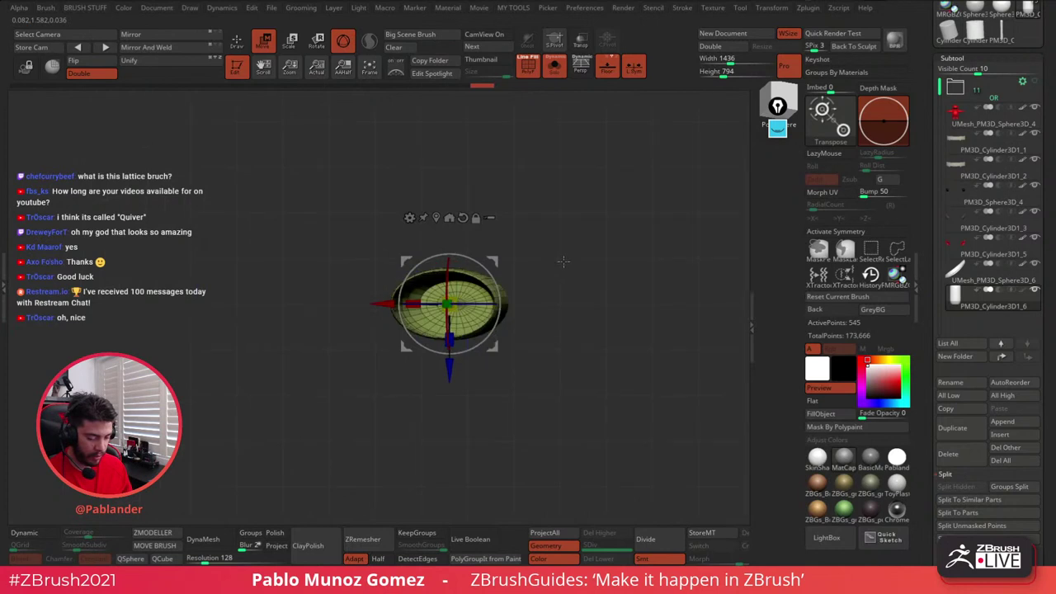
{"action": "left_click", "coordinate": [237, 42]}
{"action": "mouse_move", "coordinate": [549, 264]}
{"action": "left_mouse_down"}
{"action": "mouse_move", "coordinate": [556, 315]}
{"action": "mouse_move", "coordinate": [569, 300]}
{"action": "left_mouse_up"}
- Turn on Dynamic Subdivision for the tube and give its wall a thickness of about 0.033
{"action": "left_click_drag", "start_coordinate": [931, 333], "coordinate": [933, 239]}
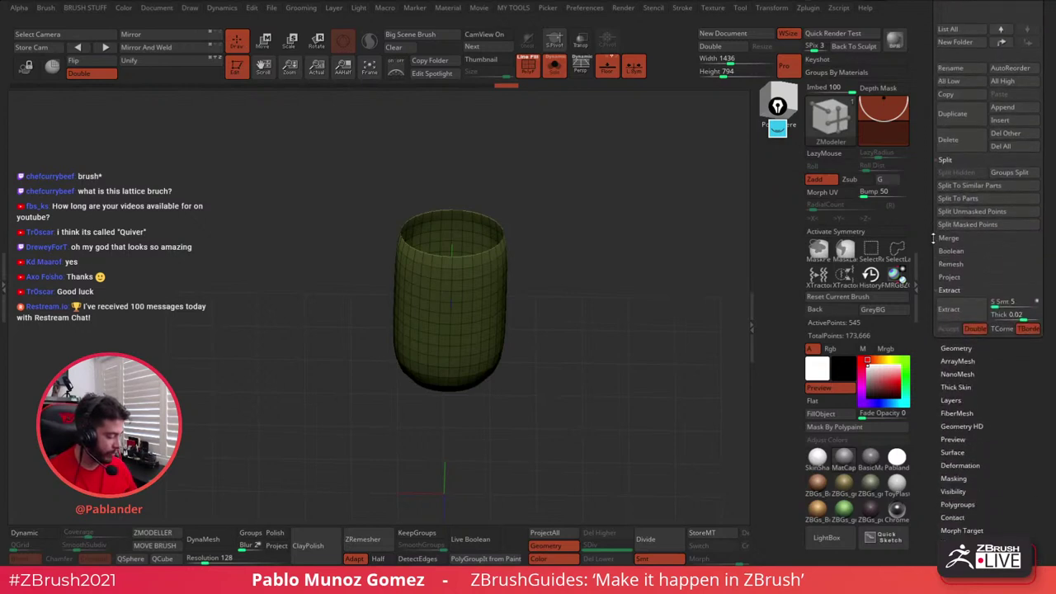
{"action": "scroll", "coordinate": [933, 238], "scroll_direction": "down", "scroll_amount": 4}
{"action": "left_click", "coordinate": [956, 233]}
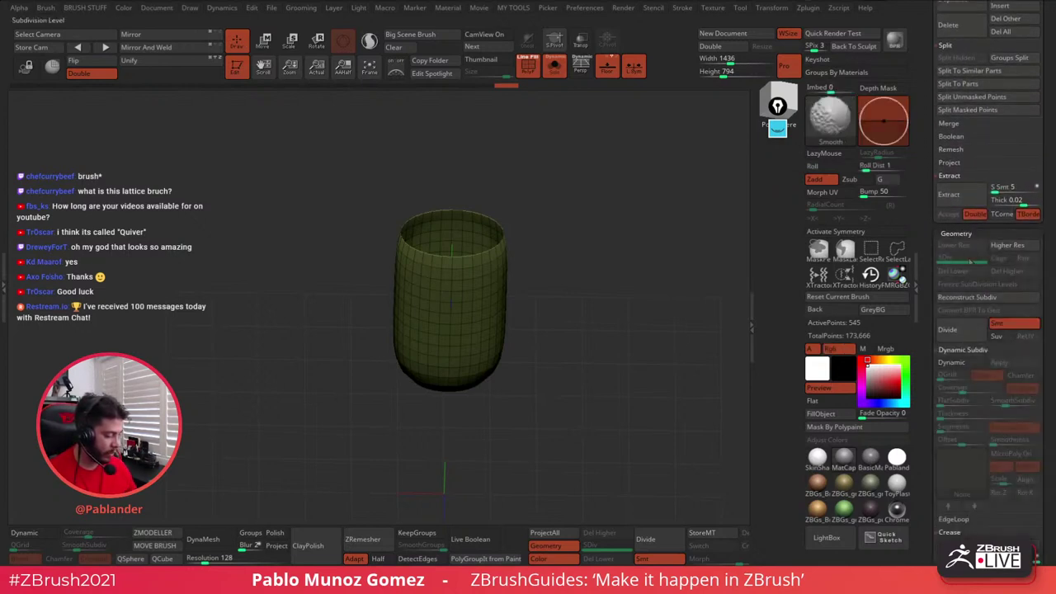
{"action": "left_click_drag", "start_coordinate": [931, 310], "coordinate": [931, 267]}
{"action": "left_click_drag", "start_coordinate": [664, 338], "coordinate": [607, 346], "text": "alt"}
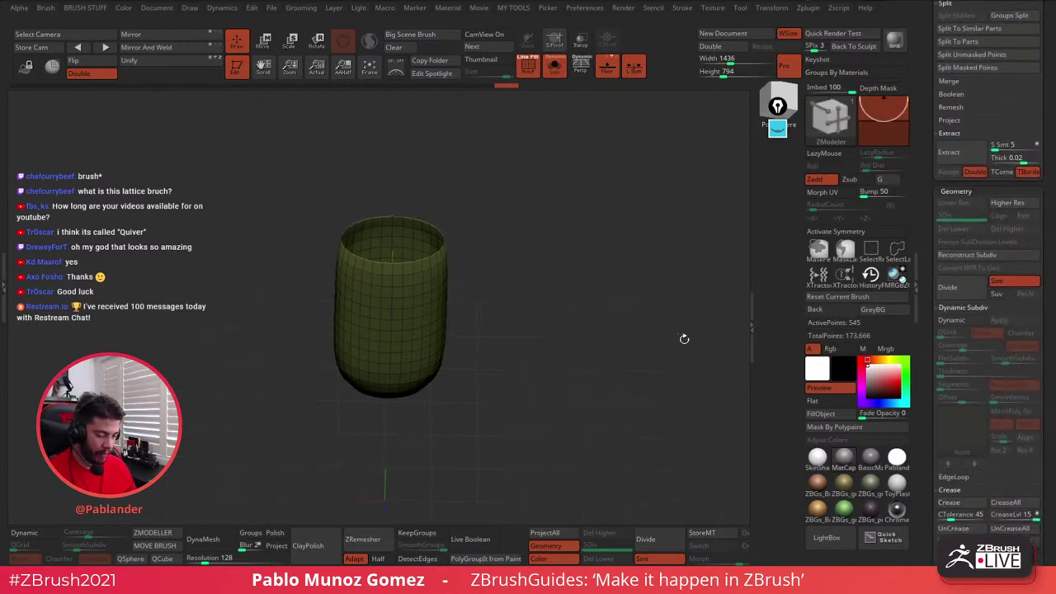
{"action": "left_click", "coordinate": [957, 320]}
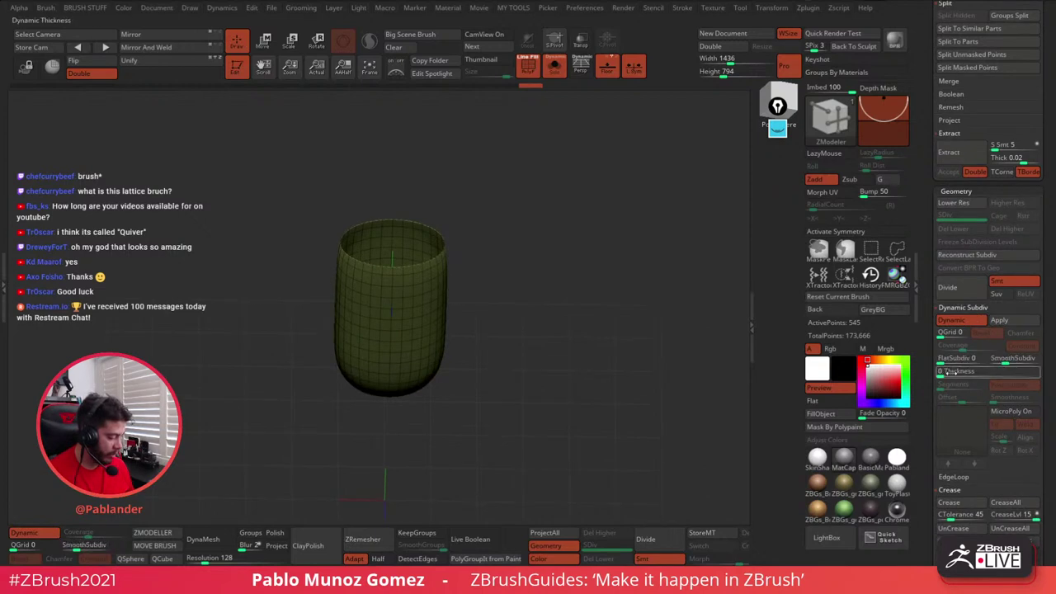
{"action": "left_click_drag", "start_coordinate": [949, 372], "coordinate": [979, 372]}
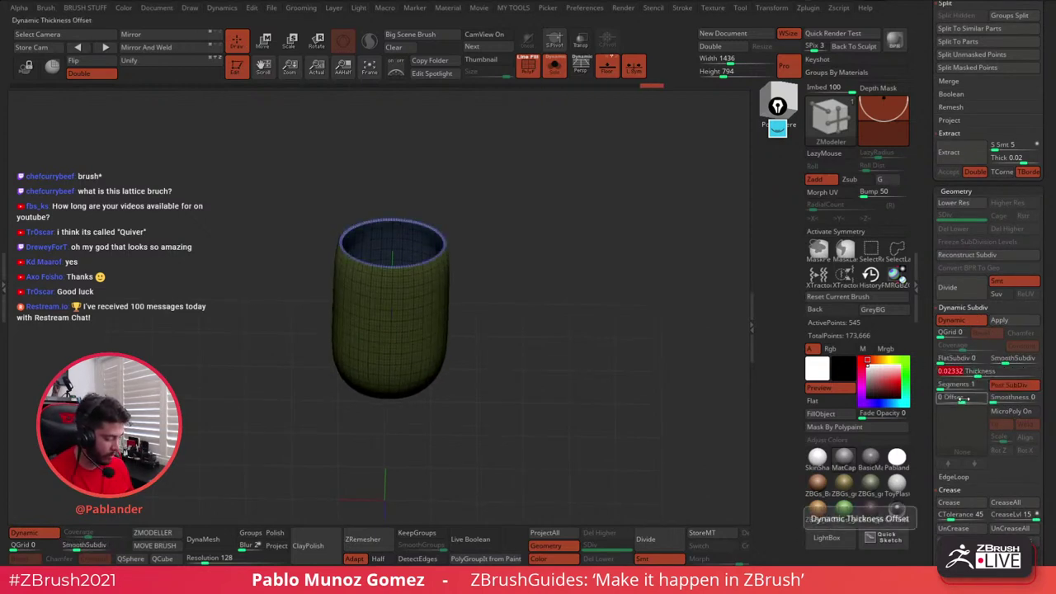
{"action": "left_click_drag", "start_coordinate": [975, 373], "coordinate": [977, 372]}
- Turn off the wireframe display and show the whole monster together with the tube
{"action": "left_click", "coordinate": [558, 77]}
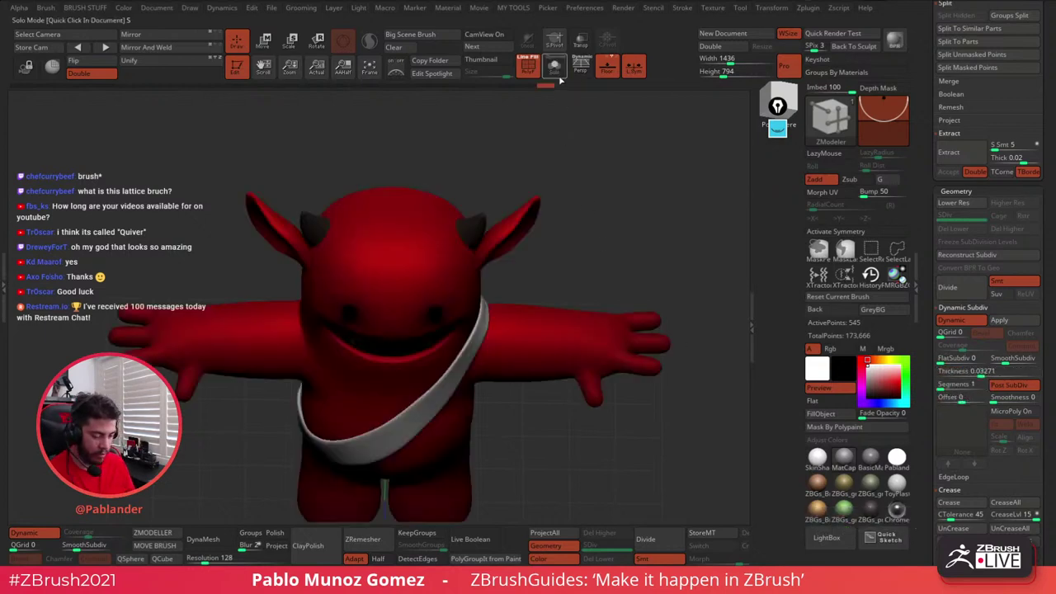
{"action": "left_click", "coordinate": [554, 71]}
{"action": "key", "text": "shift+f"}
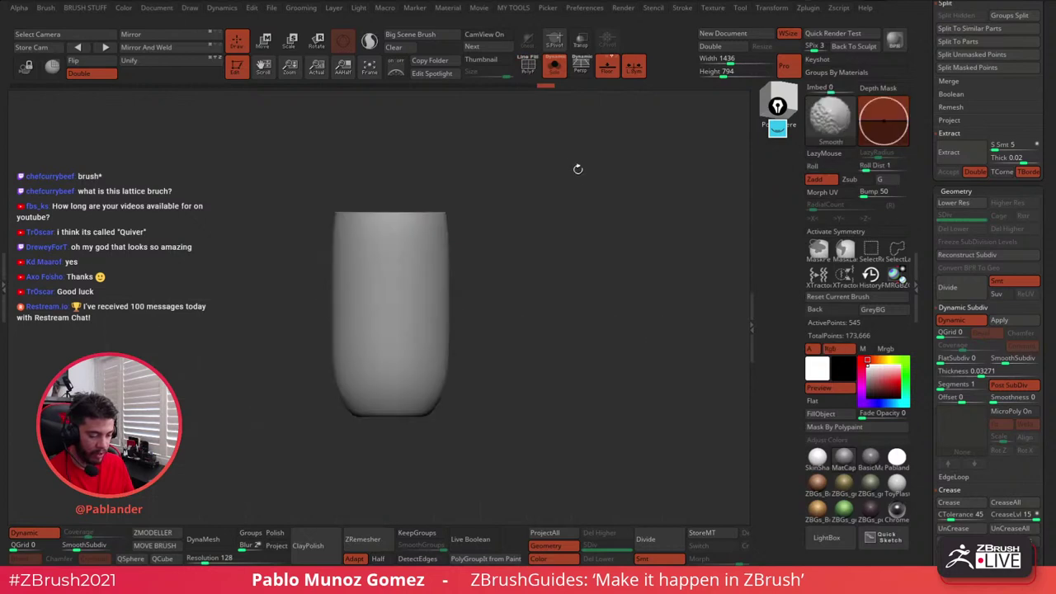
{"action": "left_click_drag", "start_coordinate": [589, 189], "coordinate": [569, 207]}
{"action": "left_click", "coordinate": [554, 68]}
{"action": "left_click_drag", "start_coordinate": [590, 125], "coordinate": [572, 179]}
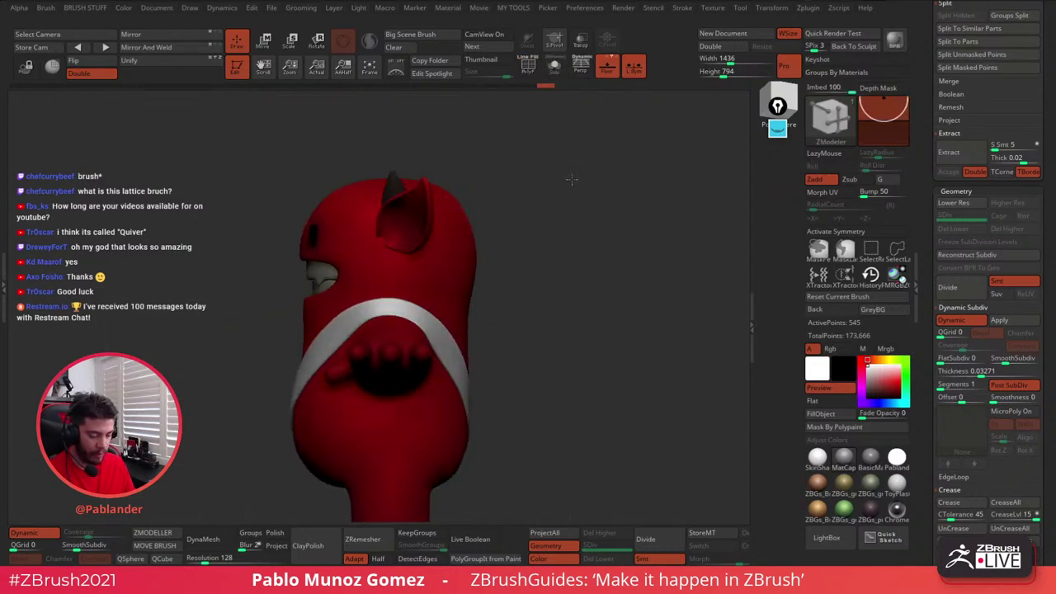
- Move the quiver behind the monster's back and scale it down
{"action": "left_click", "coordinate": [269, 48]}
{"action": "left_click_drag", "start_coordinate": [434, 264], "coordinate": [559, 333]}
{"action": "left_click_drag", "start_coordinate": [632, 354], "coordinate": [629, 286], "text": "alt"}
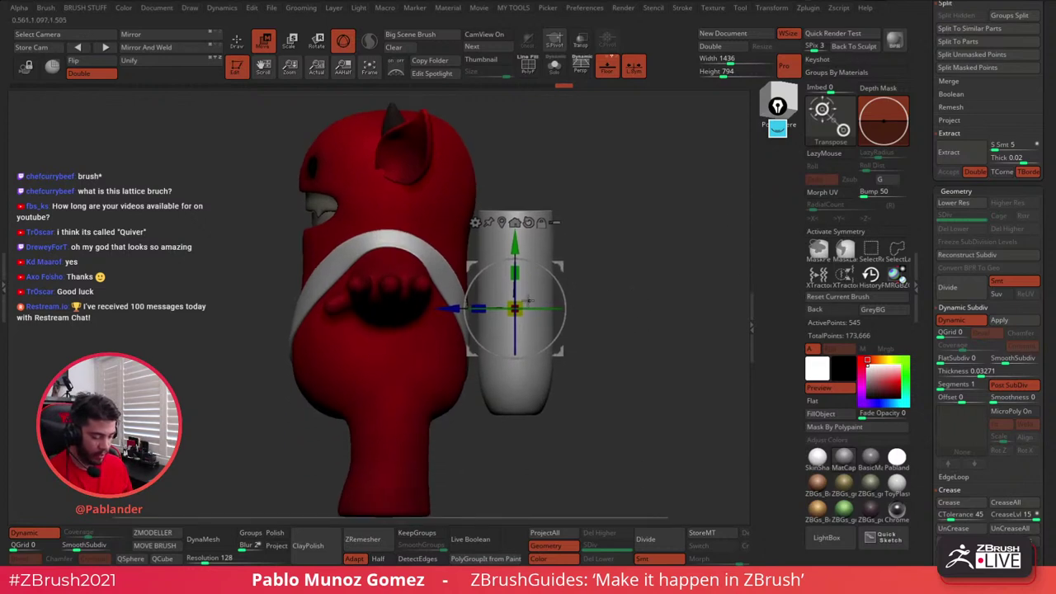
{"action": "left_click_drag", "start_coordinate": [523, 302], "coordinate": [516, 307]}
{"action": "left_click_drag", "start_coordinate": [620, 295], "coordinate": [536, 318]}
{"action": "right_click_drag", "start_coordinate": [545, 304], "coordinate": [623, 316]}
{"action": "left_click_drag", "start_coordinate": [604, 291], "coordinate": [585, 278]}
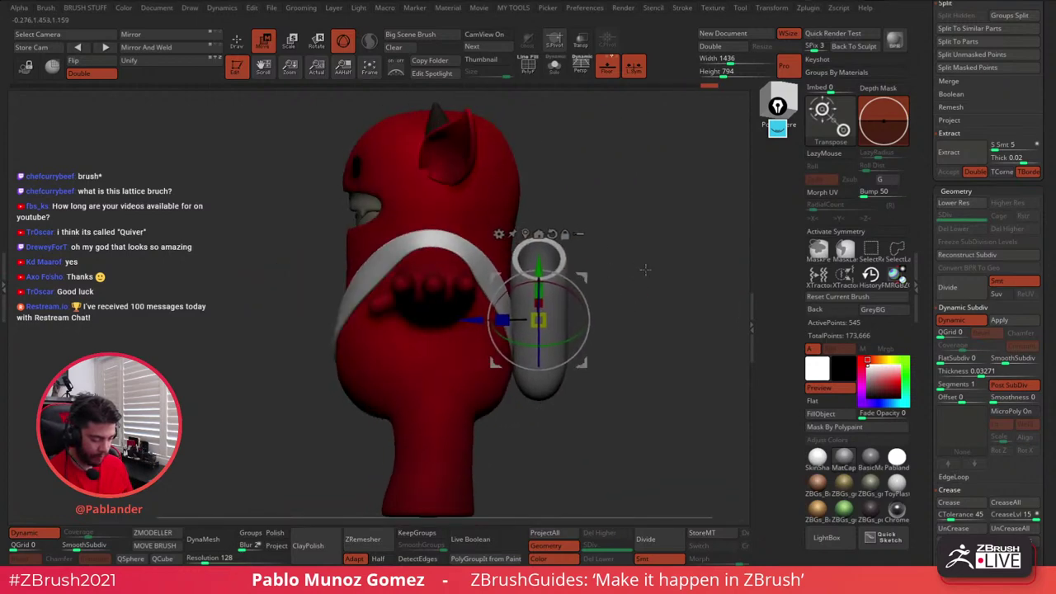
- Rotate the quiver to follow the strap's diagonal and position it against the monster's back
{"action": "right_click_drag", "start_coordinate": [646, 269], "coordinate": [610, 280], "text": "shift"}
{"action": "left_click_drag", "start_coordinate": [582, 277], "coordinate": [575, 281]}
{"action": "right_click_drag", "start_coordinate": [576, 281], "coordinate": [619, 299]}
{"action": "left_click_drag", "start_coordinate": [619, 298], "coordinate": [650, 285]}
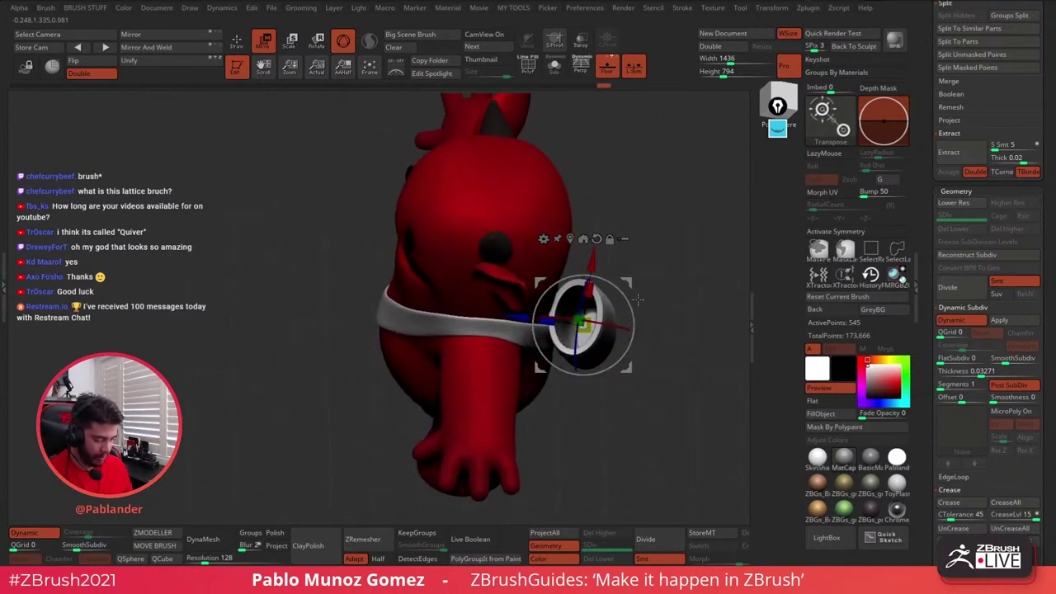
{"action": "left_click_drag", "start_coordinate": [620, 325], "coordinate": [584, 332]}
{"action": "left_click_drag", "start_coordinate": [654, 318], "coordinate": [625, 306]}
{"action": "right_click_drag", "start_coordinate": [620, 297], "coordinate": [653, 292]}
{"action": "left_click_drag", "start_coordinate": [652, 291], "coordinate": [594, 331]}
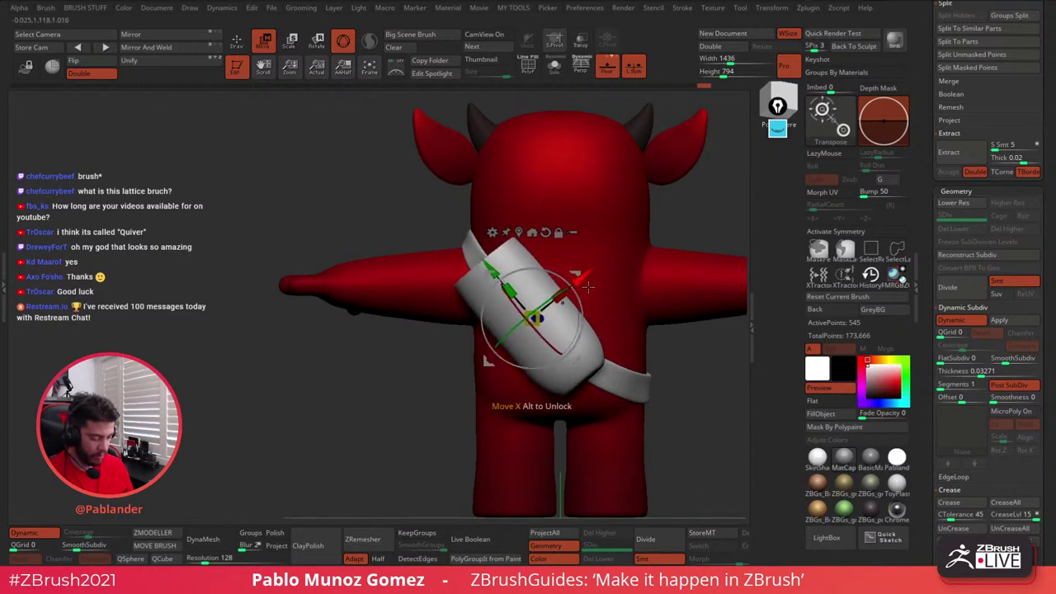
{"action": "left_click_drag", "start_coordinate": [588, 287], "coordinate": [591, 400]}
{"action": "key", "text": "q"}
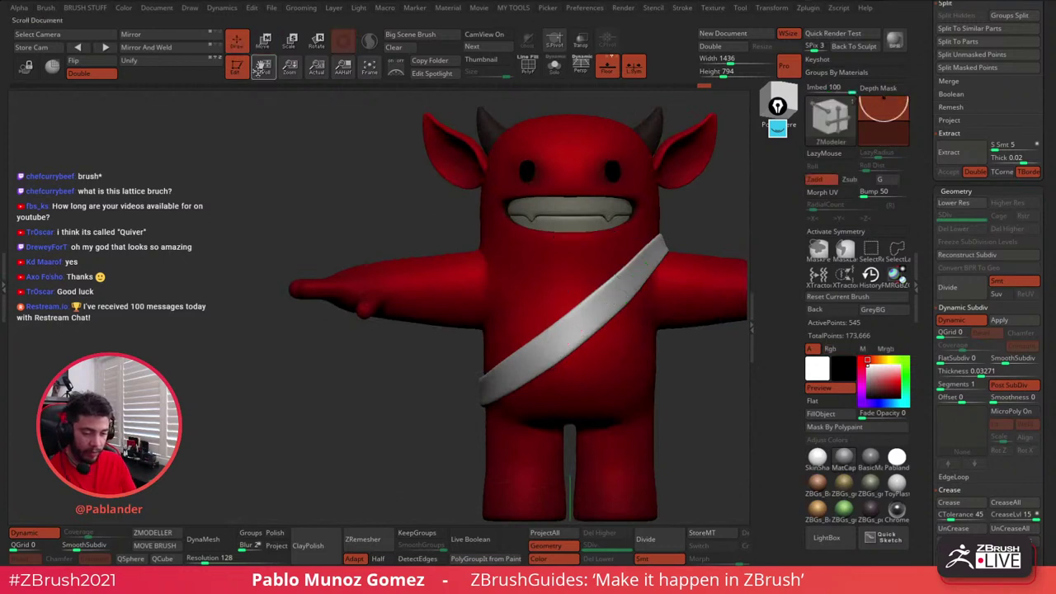
- Reduce the quiver's dynamic thickness to about 0.023
{"action": "mouse_move", "coordinate": [538, 324]}
{"action": "right_mouse_down", "text": "ctrl"}
{"action": "mouse_move", "coordinate": [476, 302]}
{"action": "mouse_move", "coordinate": [505, 325]}
{"action": "right_mouse_up", "text": "ctrl"}
{"action": "left_click_drag", "start_coordinate": [505, 324], "coordinate": [615, 293]}
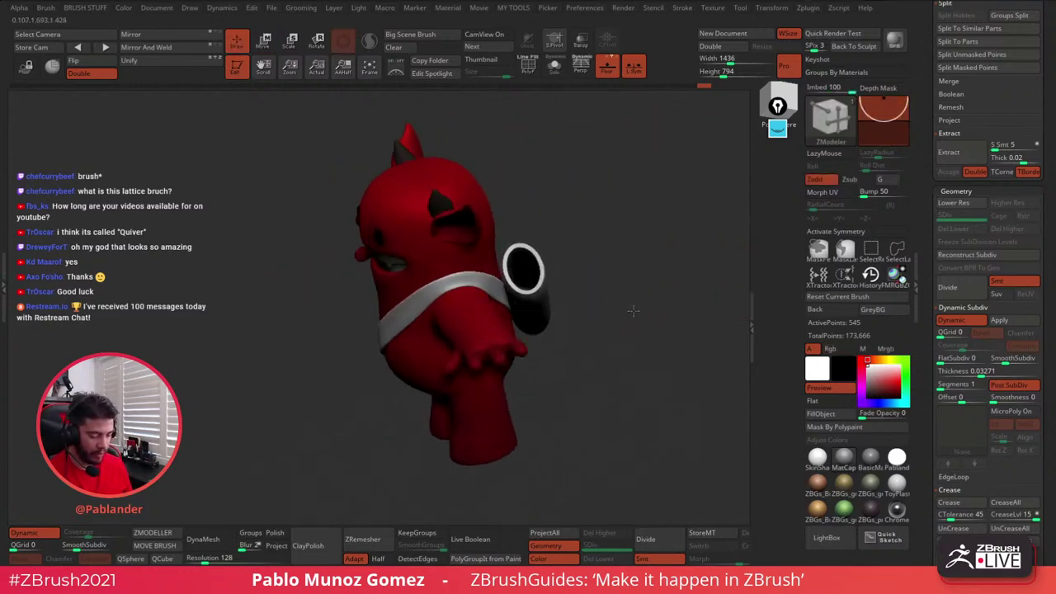
{"action": "left_click_drag", "start_coordinate": [602, 347], "coordinate": [603, 325]}
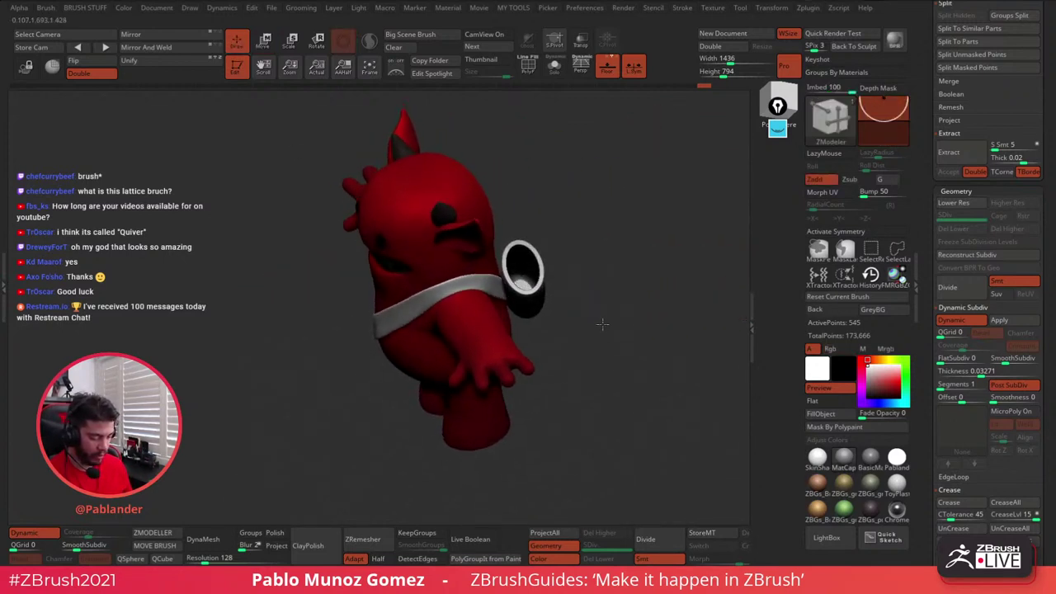
{"action": "left_click_drag", "start_coordinate": [994, 372], "coordinate": [976, 372]}
{"action": "left_click_drag", "start_coordinate": [627, 363], "coordinate": [624, 316]}
- Choose the Move brush, adjust its draw size and start shaping the quiver where it meets the back
{"action": "key", "text": "b"}
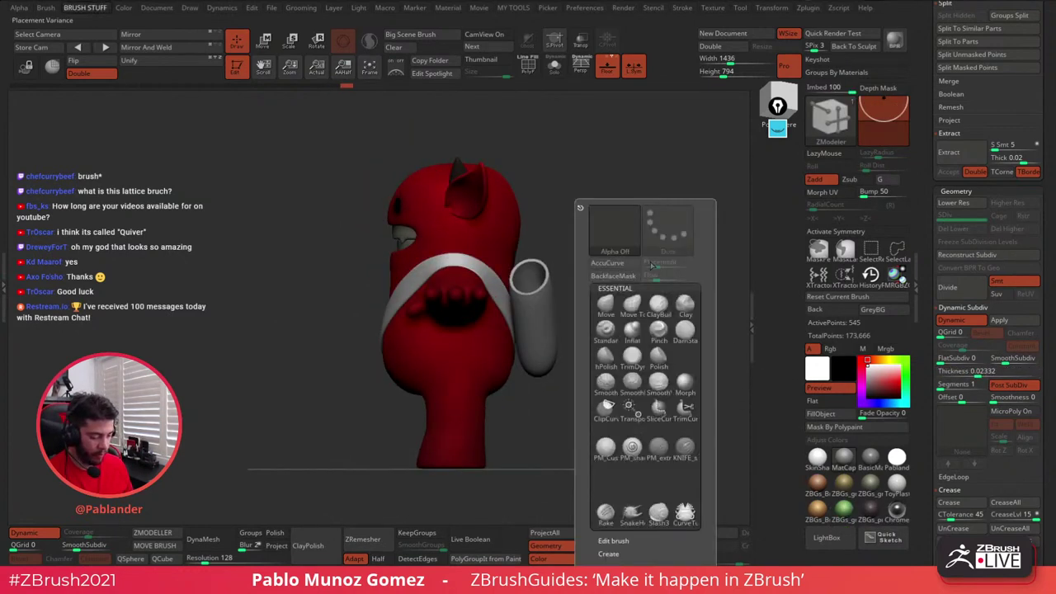
{"action": "left_click", "coordinate": [606, 307]}
{"action": "key", "text": "space"}
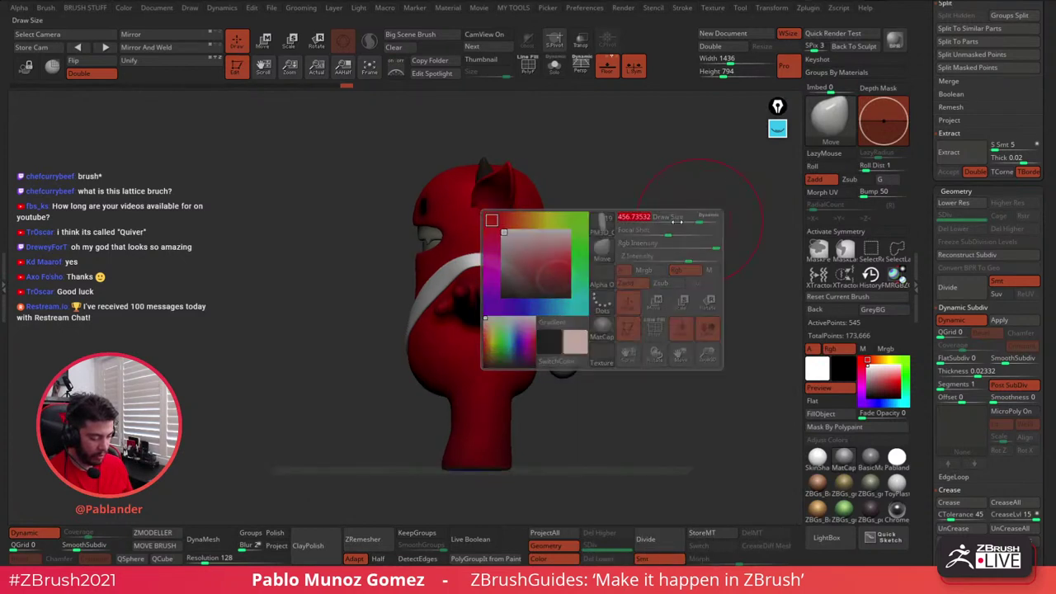
{"action": "left_click_drag", "start_coordinate": [682, 220], "coordinate": [619, 267]}
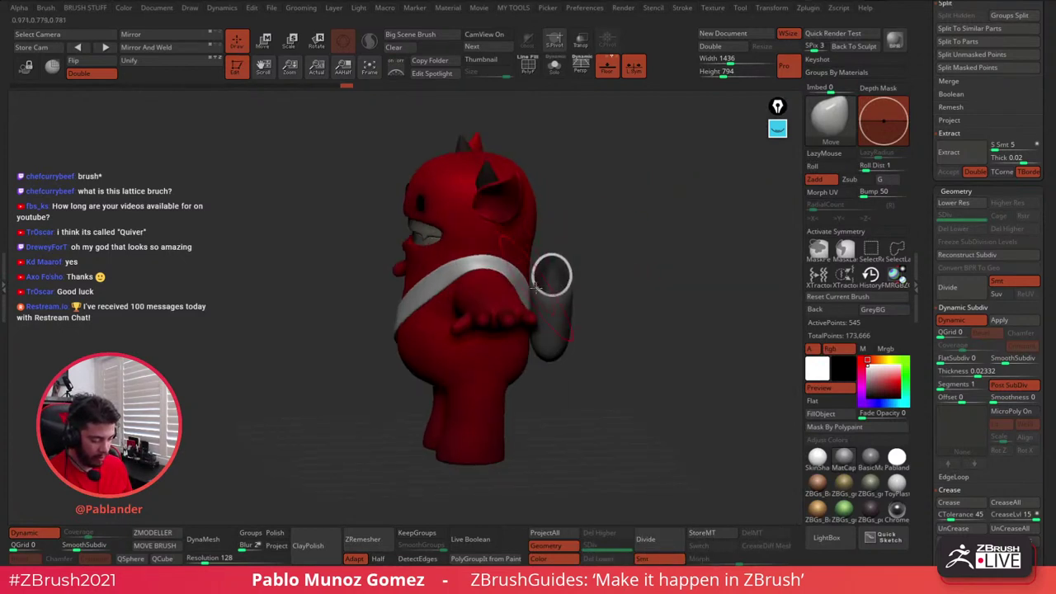
{"action": "left_click_drag", "start_coordinate": [574, 239], "coordinate": [603, 260]}
{"action": "mouse_move", "coordinate": [542, 302]}
{"action": "left_mouse_down"}
{"action": "mouse_move", "coordinate": [606, 316]}
{"action": "mouse_move", "coordinate": [566, 302]}
{"action": "mouse_move", "coordinate": [583, 316]}
{"action": "mouse_move", "coordinate": [572, 311]}
{"action": "mouse_move", "coordinate": [573, 295]}
{"action": "mouse_move", "coordinate": [622, 344]}
{"action": "mouse_move", "coordinate": [592, 256]}
{"action": "left_mouse_up"}
{"action": "key", "text": "shift"}
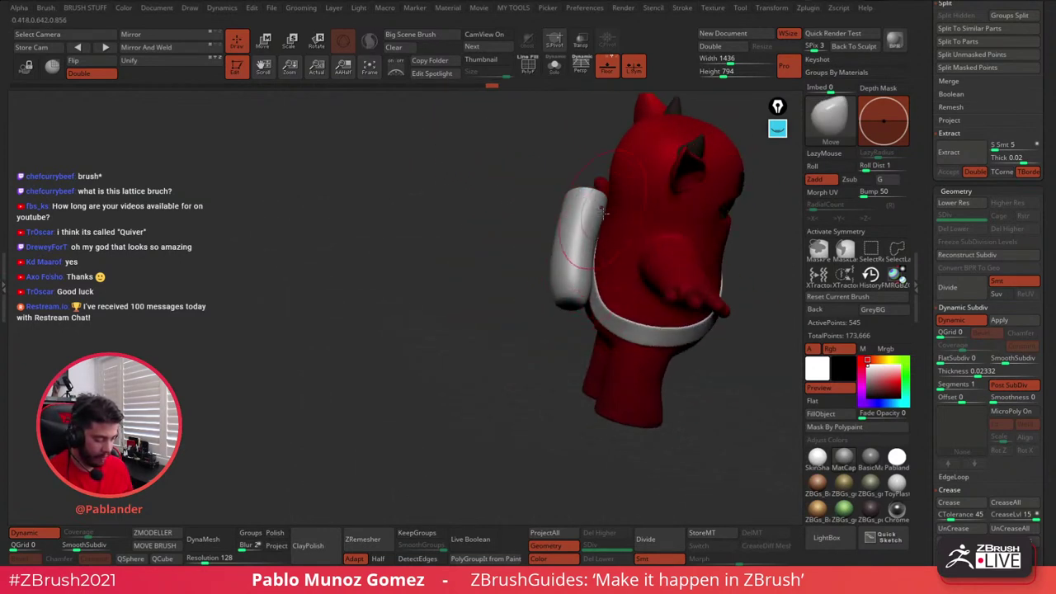
- Pull the quiver's rim and lower inner side toward the monster's back and strap with the Move brush
{"action": "left_click_drag", "start_coordinate": [604, 213], "coordinate": [605, 218]}
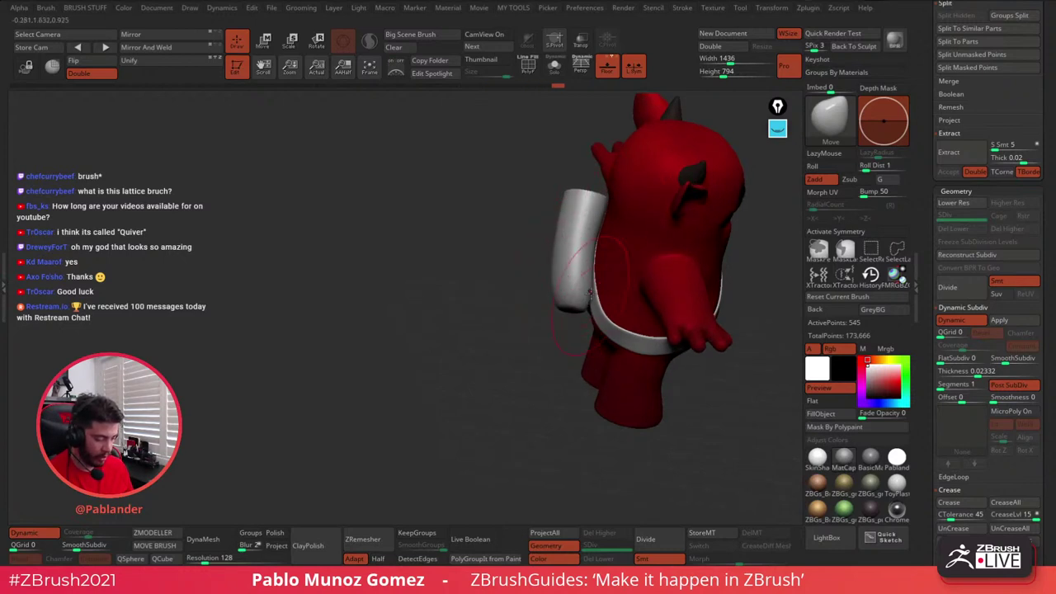
{"action": "left_click_drag", "start_coordinate": [589, 292], "coordinate": [609, 295]}
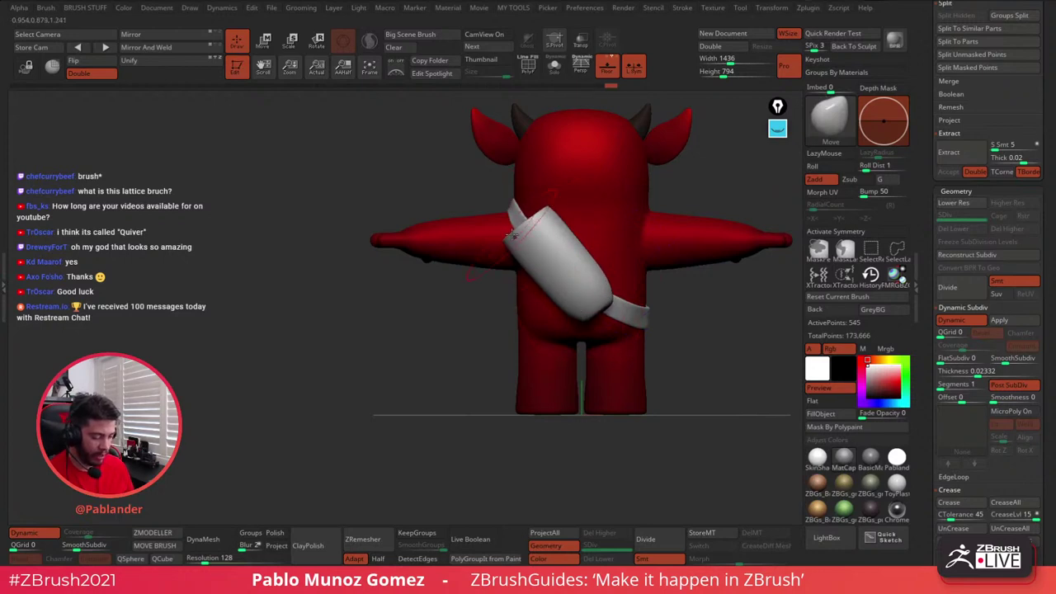
{"action": "key", "text": "space"}
{"action": "right_click_drag", "start_coordinate": [533, 229], "coordinate": [499, 266]}
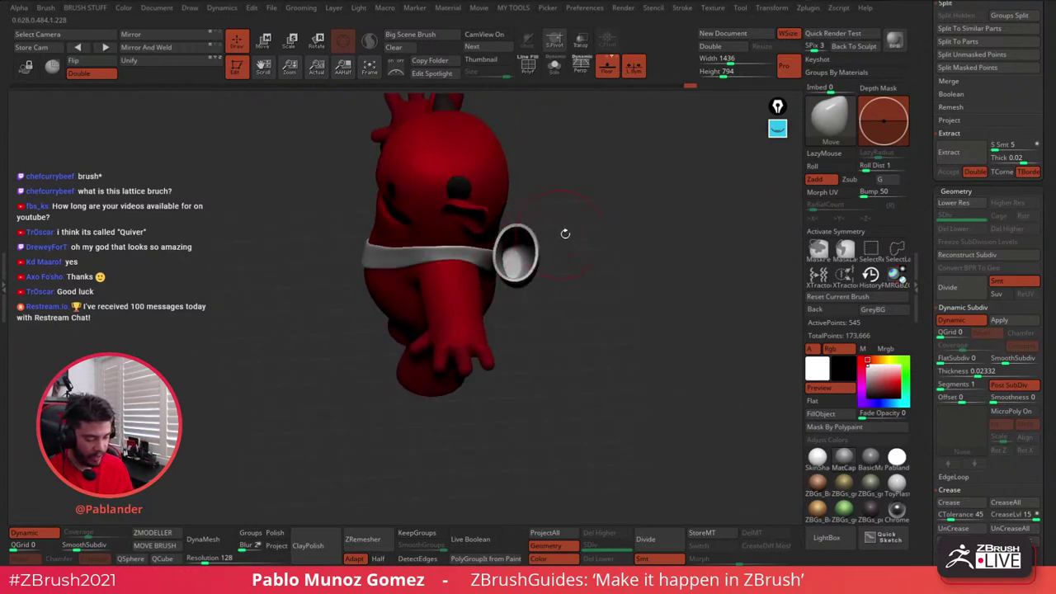
{"action": "right_click_drag", "start_coordinate": [565, 233], "coordinate": [578, 228], "text": "shift"}
{"action": "right_click_drag", "start_coordinate": [587, 319], "coordinate": [629, 375]}
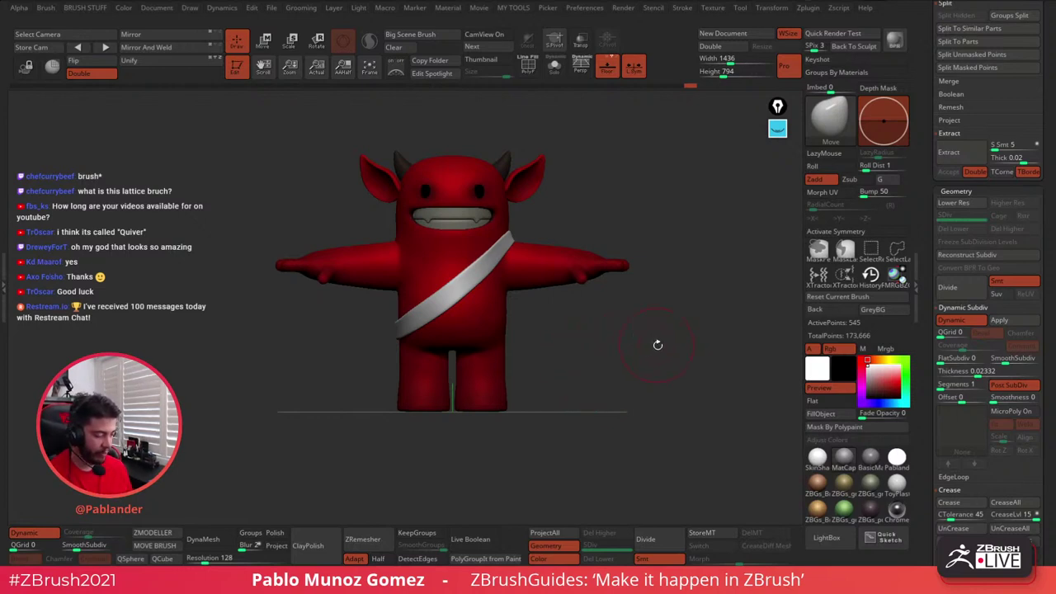
- Choose the Standard brush and make SkinShade the active material
{"action": "key", "text": "b"}
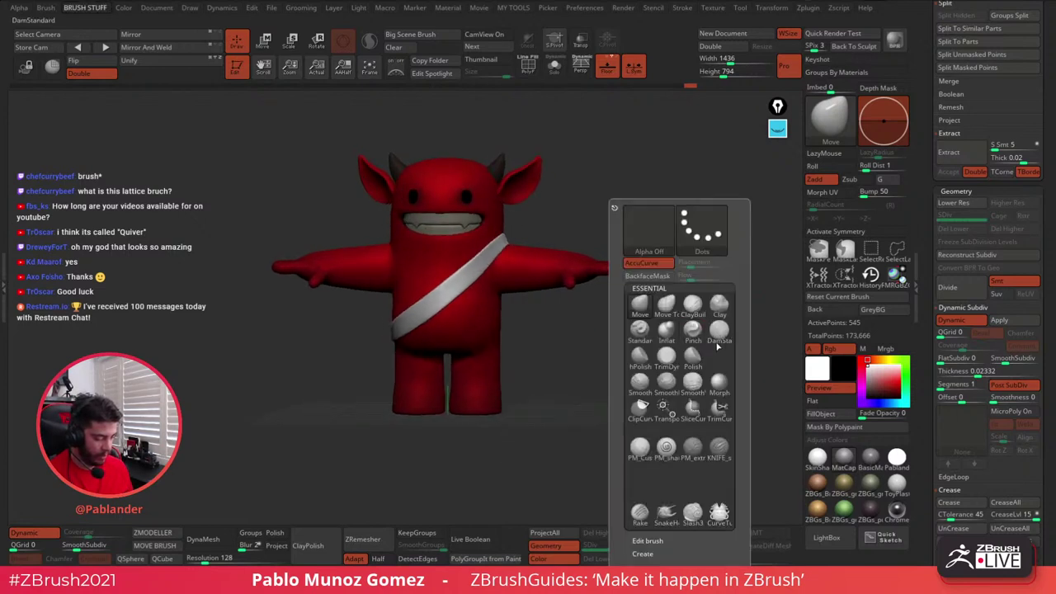
{"action": "left_click", "coordinate": [640, 332]}
{"action": "left_click_drag", "start_coordinate": [648, 298], "coordinate": [662, 309], "text": "alt"}
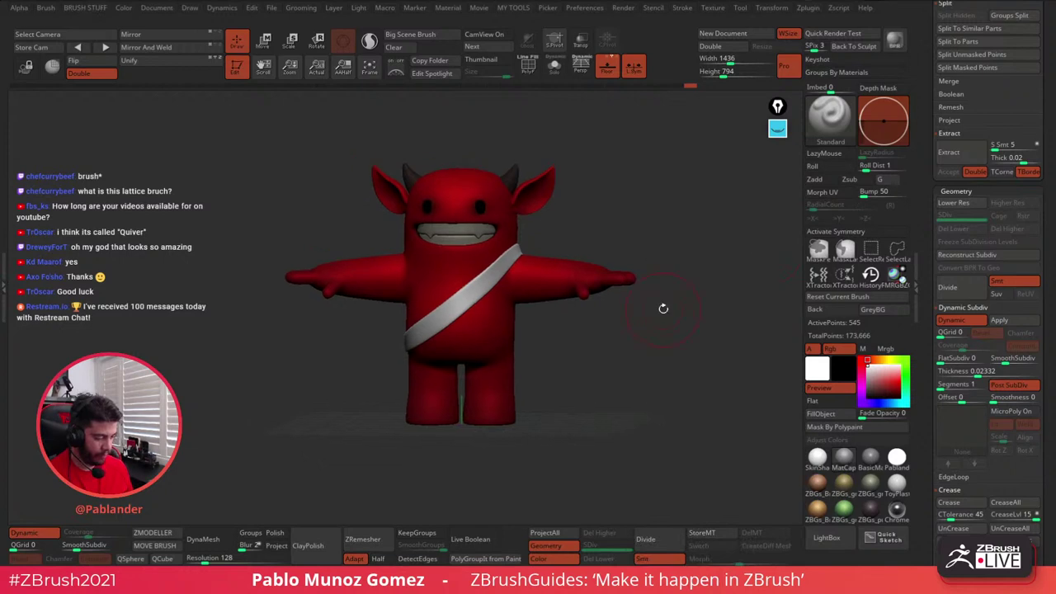
{"action": "left_click", "coordinate": [817, 459]}
{"action": "left_click_drag", "start_coordinate": [633, 366], "coordinate": [680, 399], "text": "shift"}
- Fill the diagonal strap and the quiver with tan, RGB 210, 154, 82
{"action": "left_click", "coordinate": [488, 280], "text": "alt"}
{"action": "left_click", "coordinate": [880, 360]}
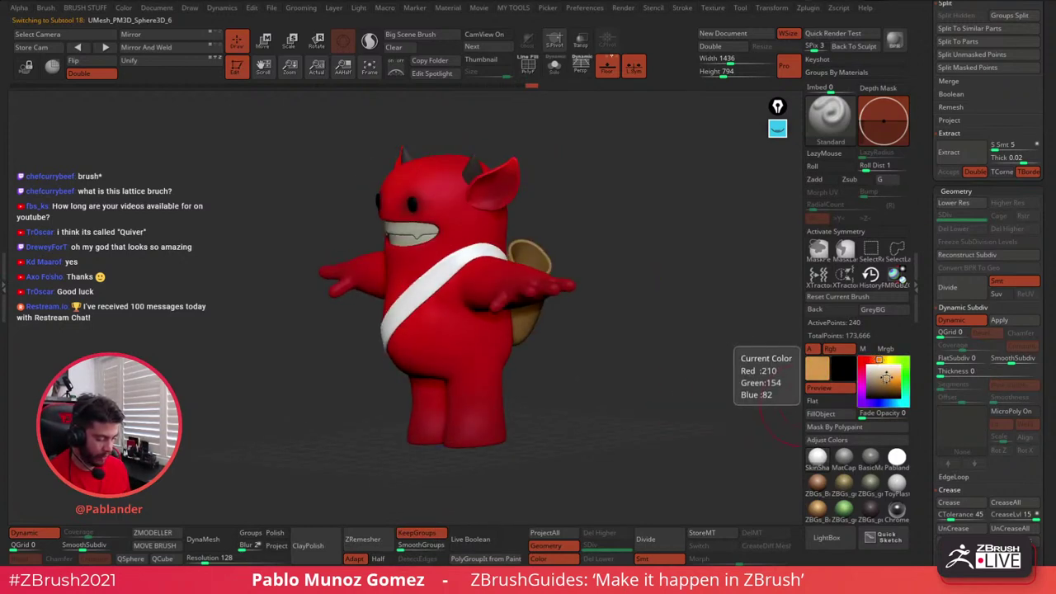
{"action": "left_click", "coordinate": [822, 414]}
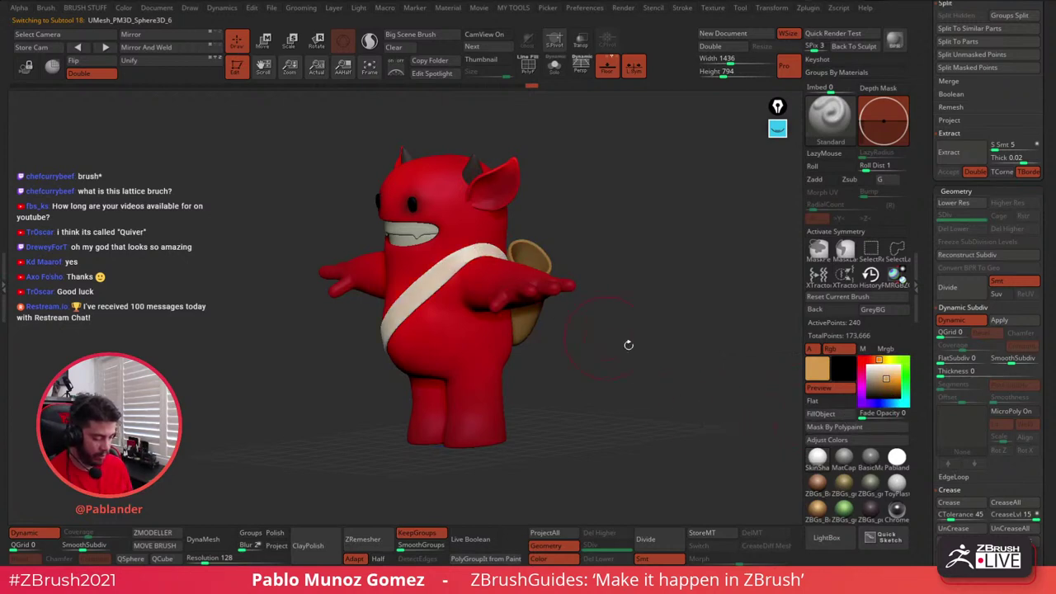
{"action": "left_click", "coordinate": [840, 416]}
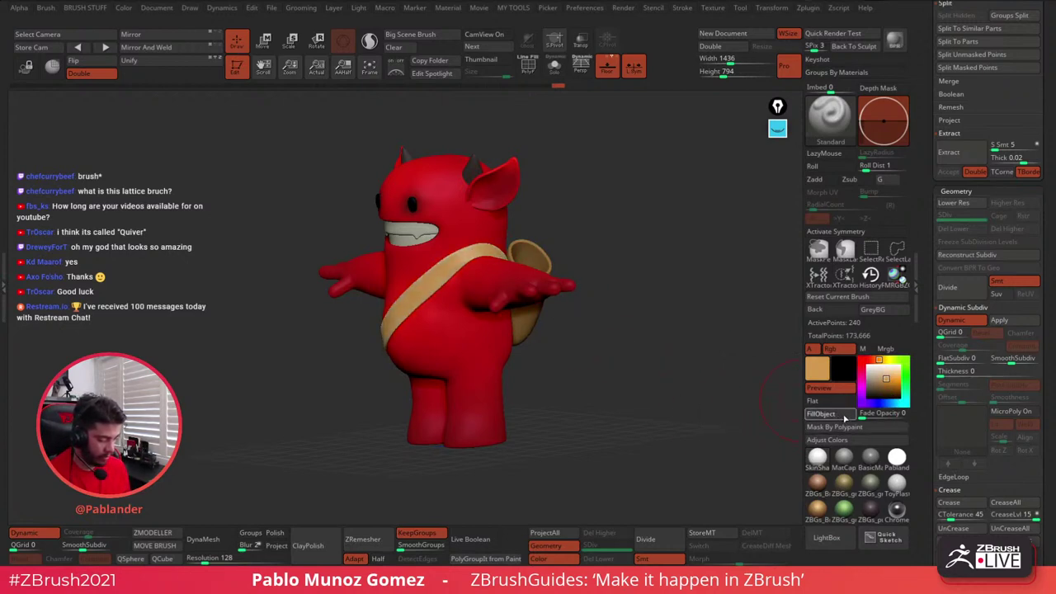
{"action": "left_click_drag", "start_coordinate": [535, 328], "coordinate": [530, 323]}
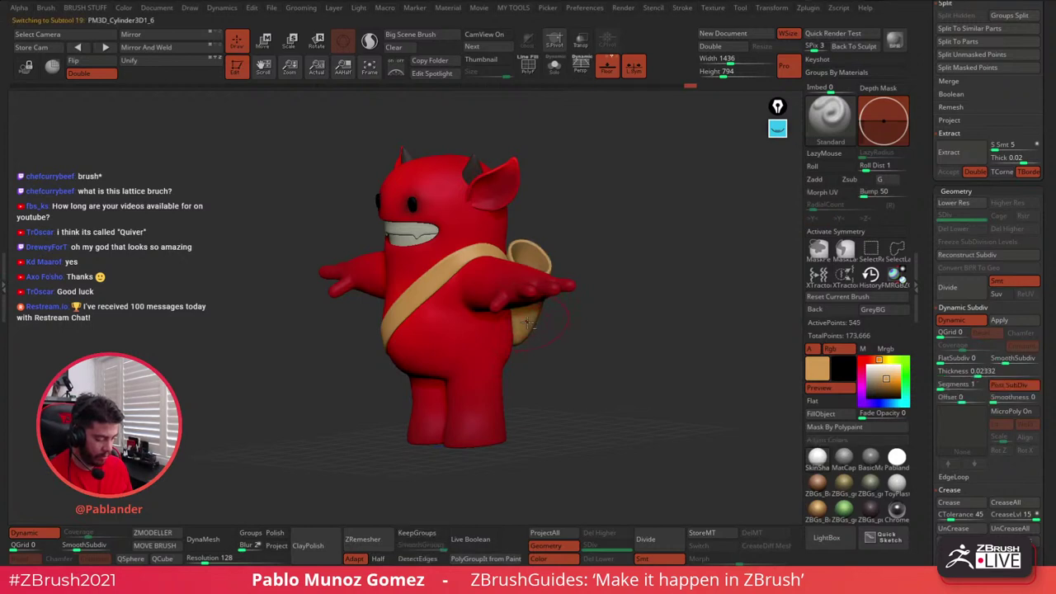
{"action": "left_click", "coordinate": [831, 414]}
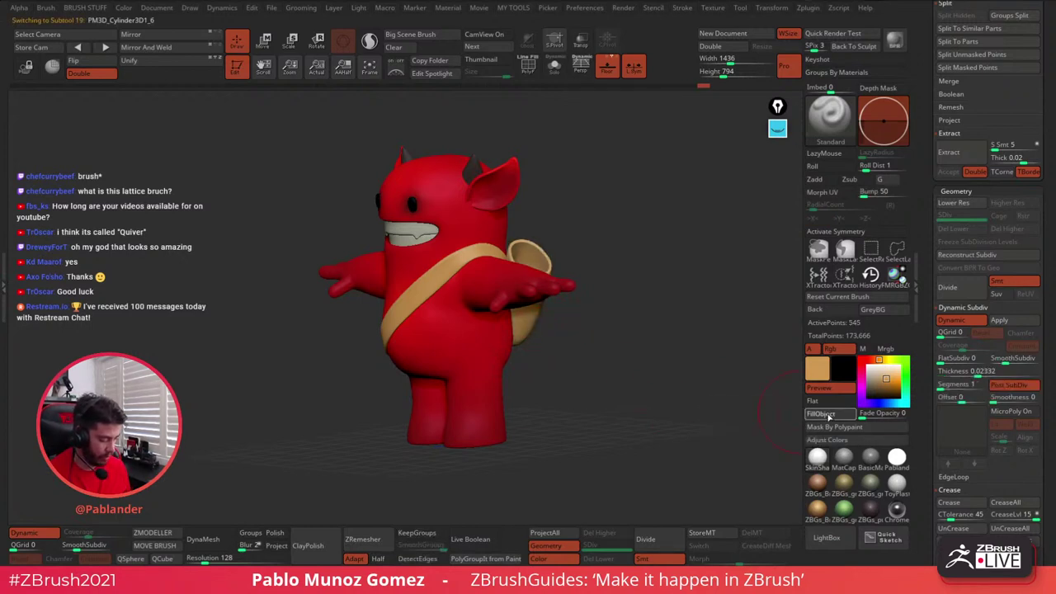
- Turn on perspective for the front view of the monster and display the floor grid
{"action": "left_click_drag", "start_coordinate": [759, 401], "coordinate": [630, 376], "text": "shift"}
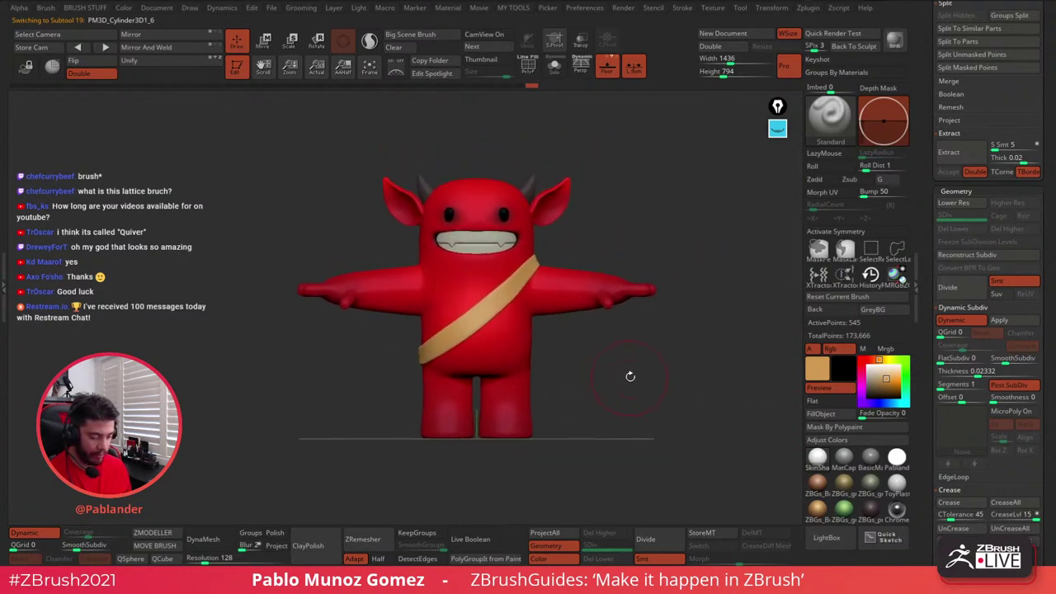
{"action": "key", "text": "p"}
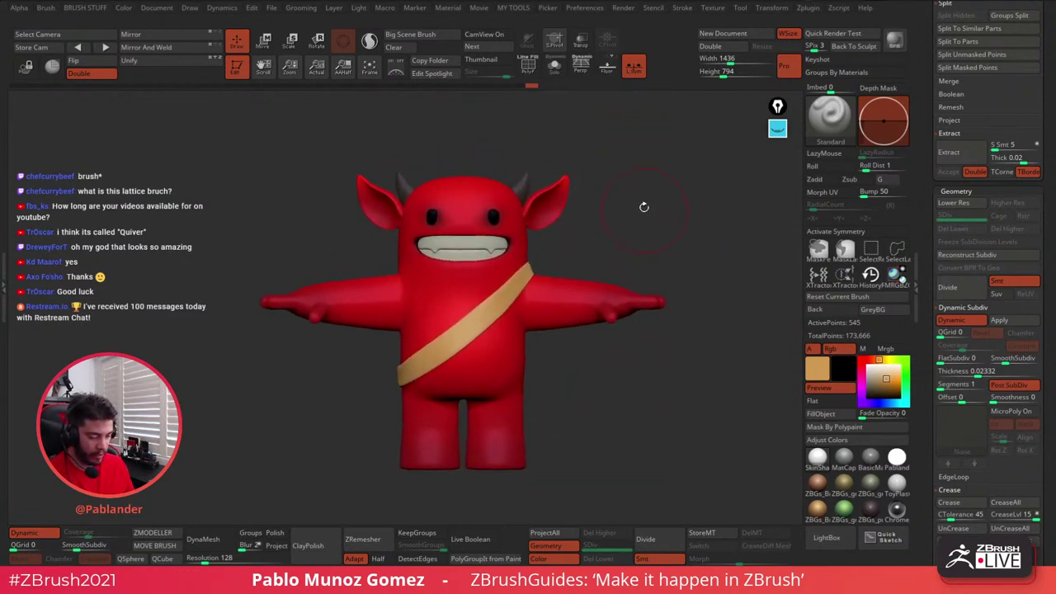
{"action": "left_click_drag", "start_coordinate": [664, 200], "coordinate": [656, 191]}
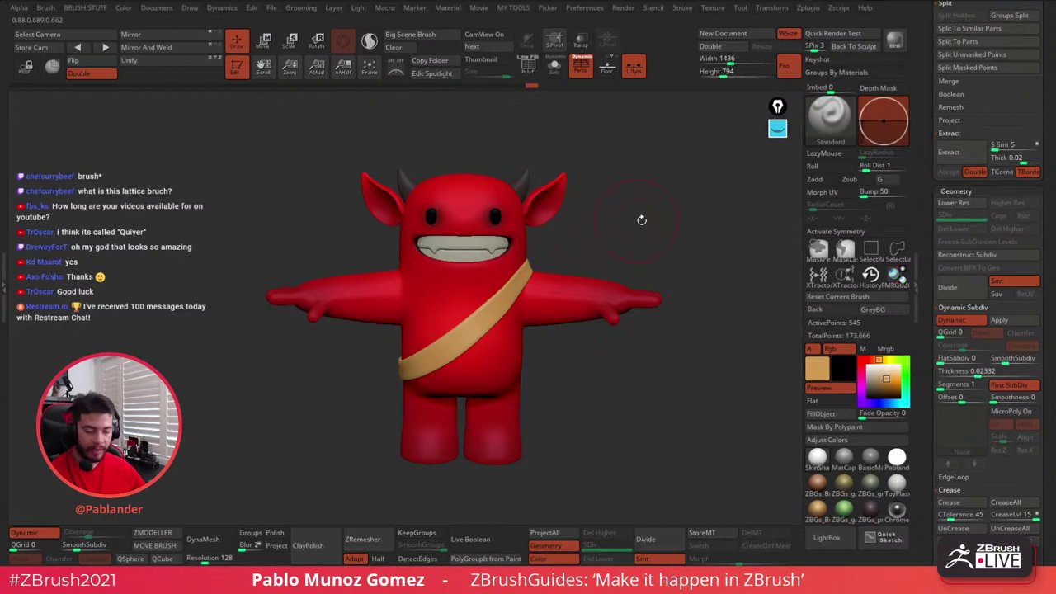
{"action": "left_click_drag", "start_coordinate": [652, 219], "coordinate": [427, 230]}
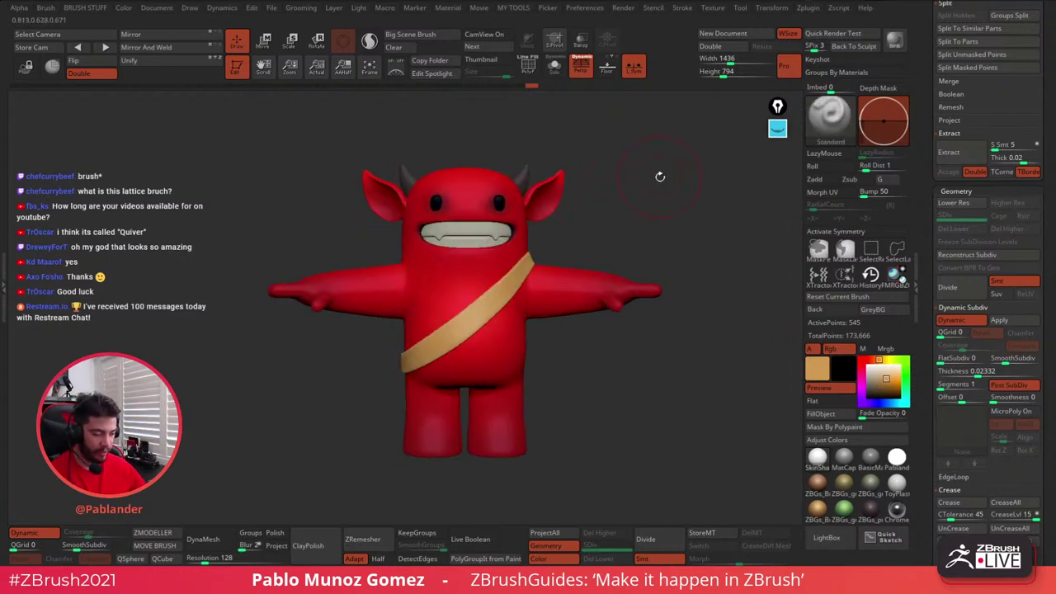
{"action": "left_click", "coordinate": [607, 66]}
{"action": "left_click_drag", "start_coordinate": [585, 132], "coordinate": [604, 162]}
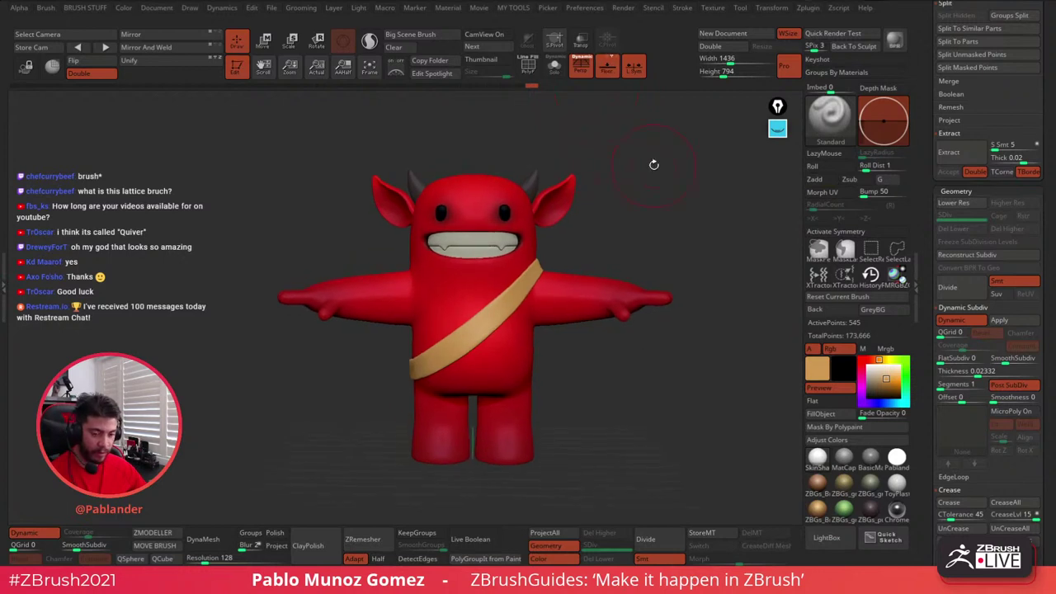
- Render a BPR preview of the monster and soften its floor shadow through the BPR shadow settings
{"action": "key", "text": "shift+r"}
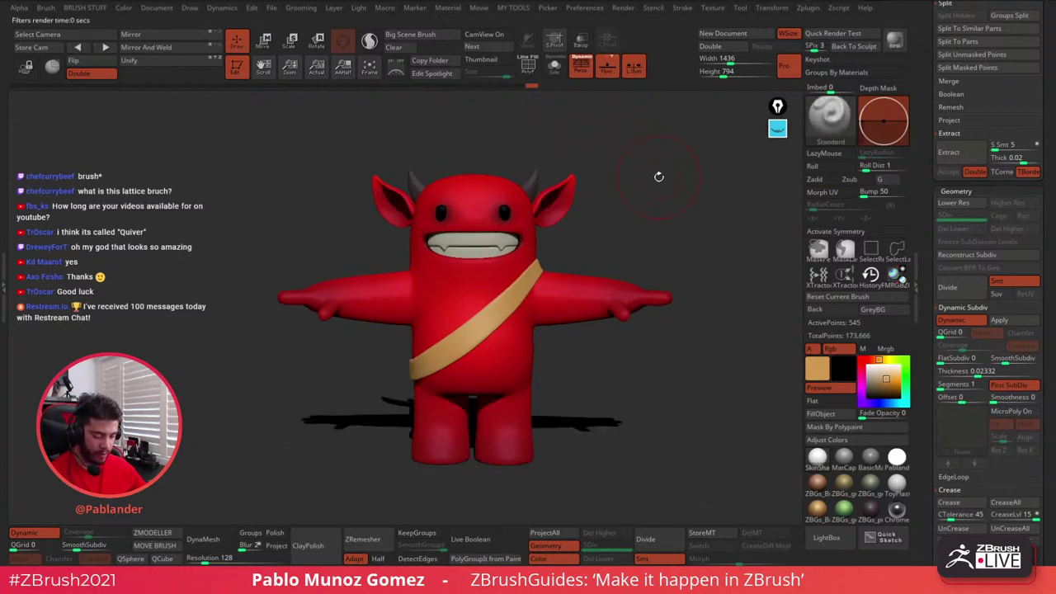
{"action": "left_click", "coordinate": [623, 8]}
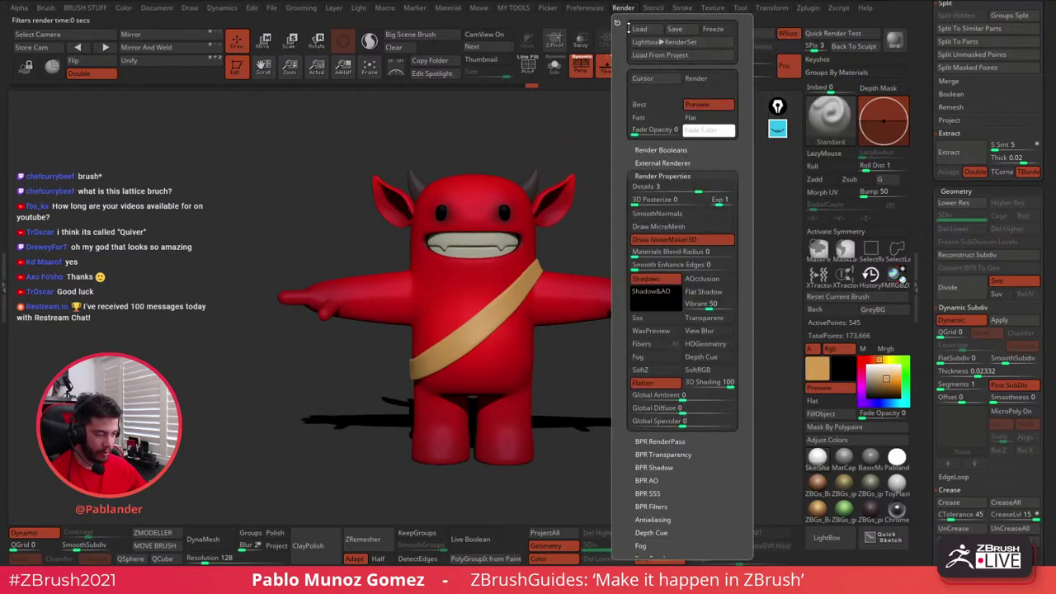
{"action": "left_click", "coordinate": [658, 163]}
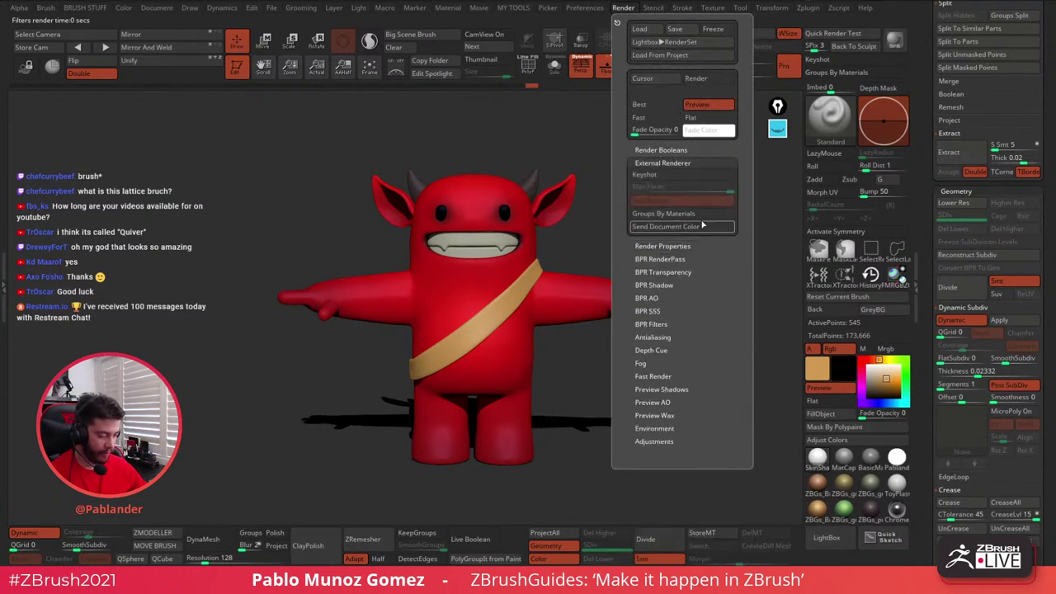
{"action": "left_click", "coordinate": [679, 282]}
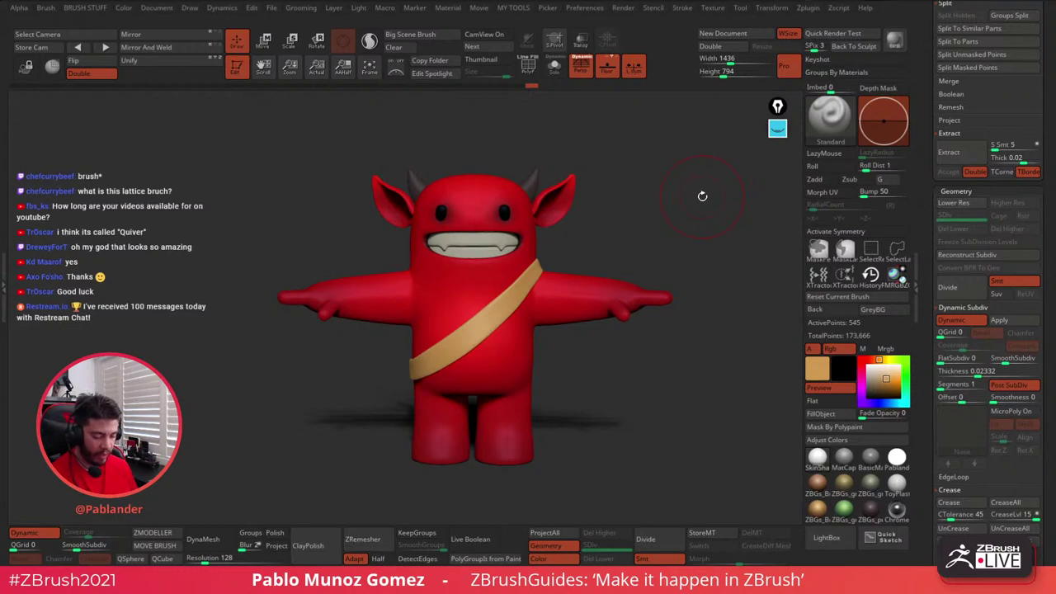
{"action": "left_click_drag", "start_coordinate": [681, 195], "coordinate": [627, 210]}
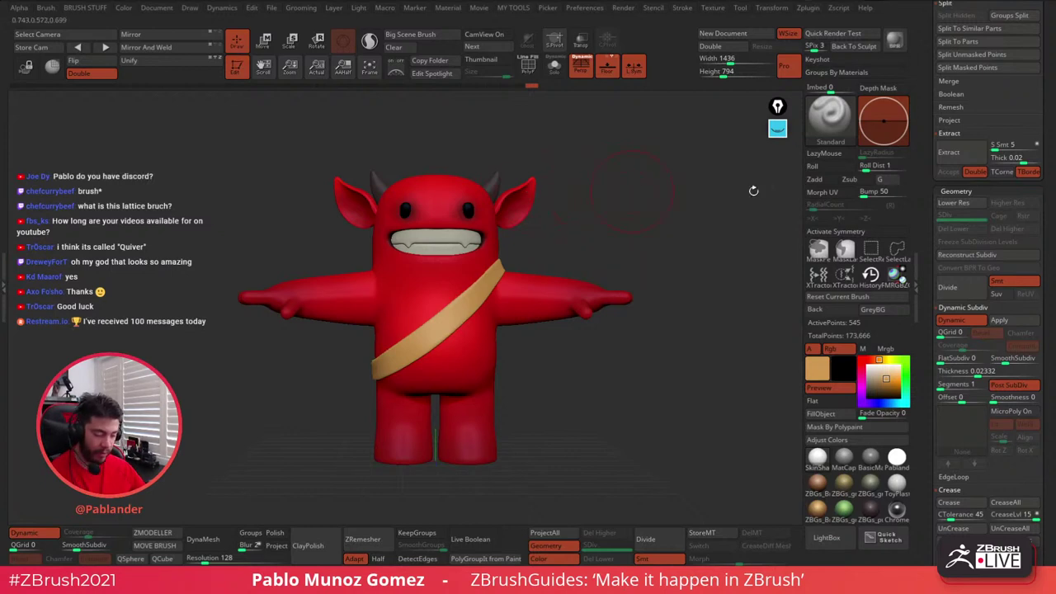
- Duplicate the ears subtool PM3D_Cylinder3D1_5 and isolate the copy
{"action": "left_click_drag", "start_coordinate": [918, 161], "coordinate": [918, 172]}
{"action": "scroll", "coordinate": [918, 172], "scroll_direction": "up", "scroll_amount": 5}
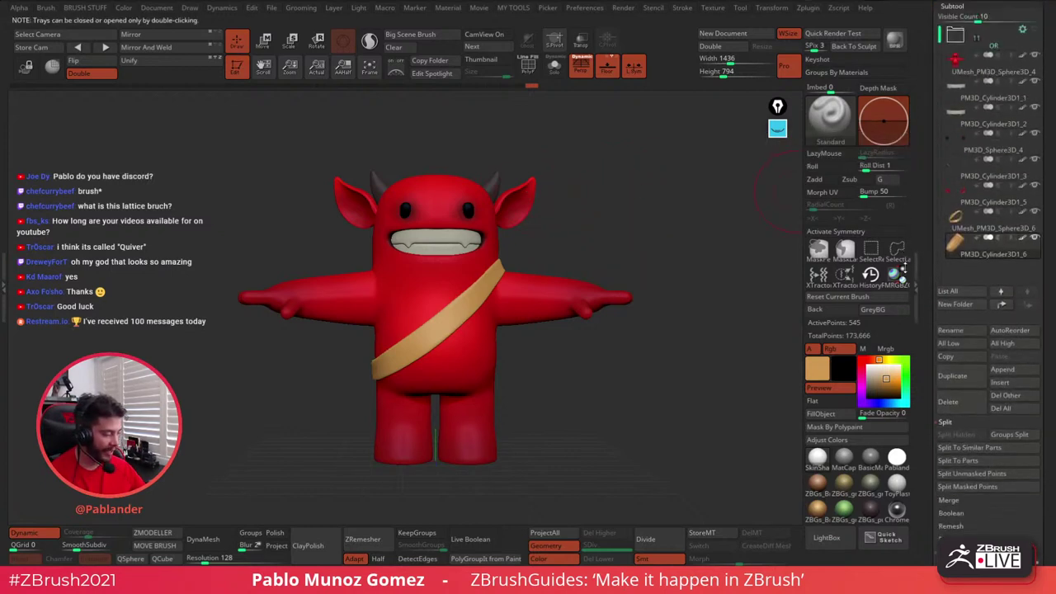
{"action": "left_click", "coordinate": [990, 195]}
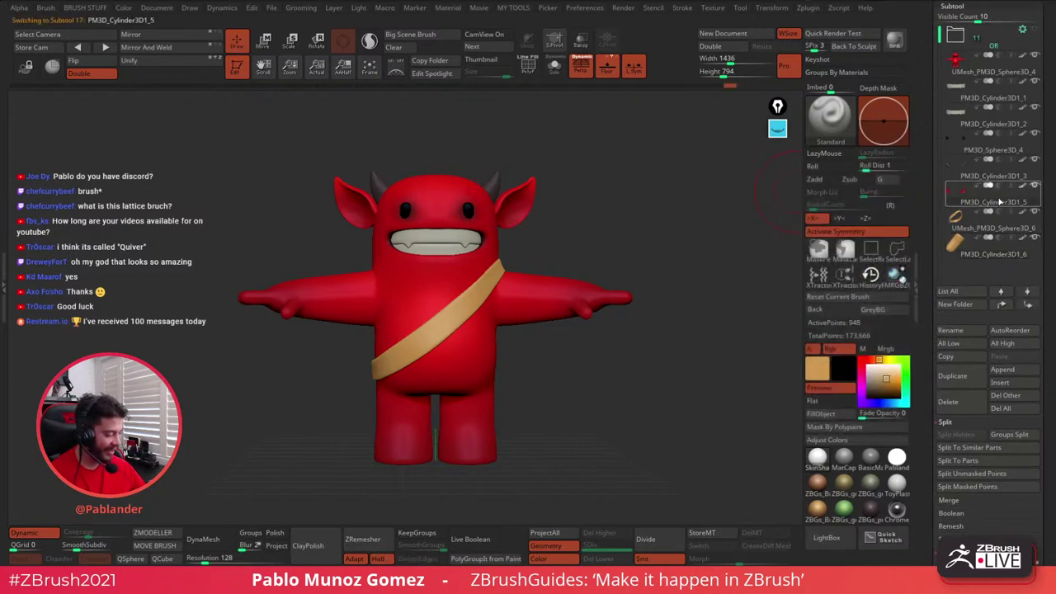
{"action": "left_click", "coordinate": [968, 381]}
{"action": "mouse_move", "coordinate": [988, 225]}
{"action": "left_mouse_down"}
{"action": "mouse_move", "coordinate": [973, 299]}
{"action": "mouse_move", "coordinate": [970, 221]}
{"action": "left_mouse_up"}
{"action": "left_click", "coordinate": [554, 71]}
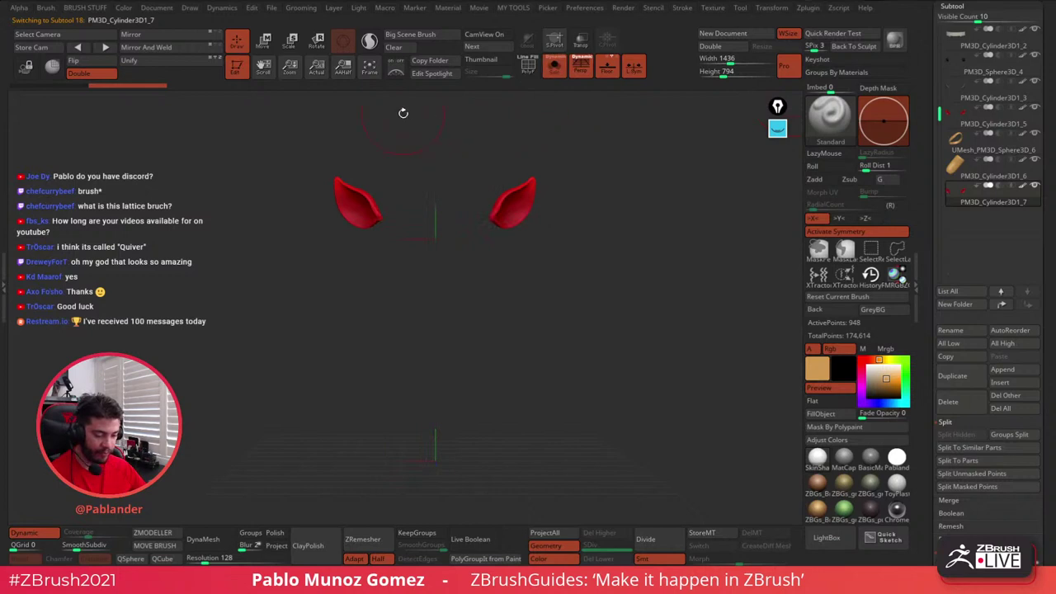
- Smooth the duplicated ears and pull their tips and bases into pointed wing shapes with the Move brush
{"action": "mouse_move", "coordinate": [494, 207]}
{"action": "left_mouse_down", "text": "shift"}
{"action": "mouse_move", "coordinate": [513, 209]}
{"action": "mouse_move", "coordinate": [559, 170]}
{"action": "left_mouse_up", "text": "shift"}
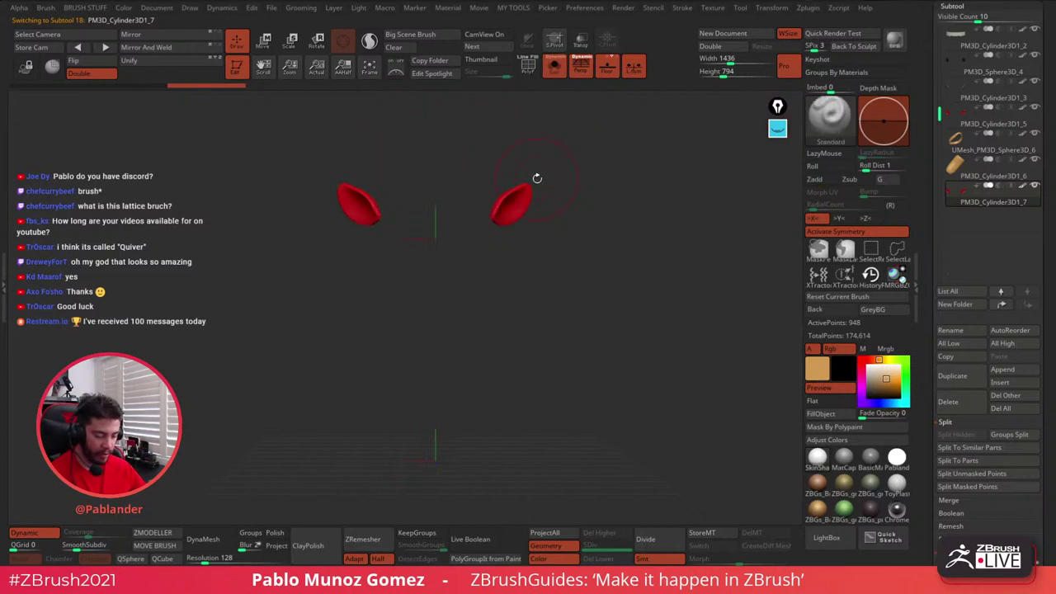
{"action": "key", "text": "b"}
{"action": "key", "text": "m"}
{"action": "key", "text": "v"}
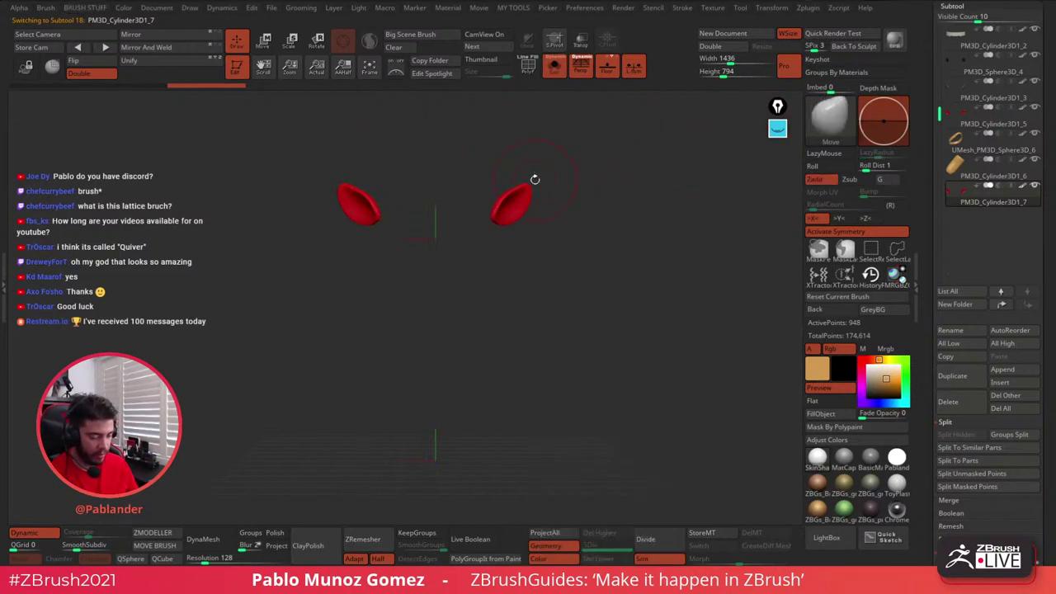
{"action": "left_click_drag", "start_coordinate": [537, 175], "coordinate": [542, 170]}
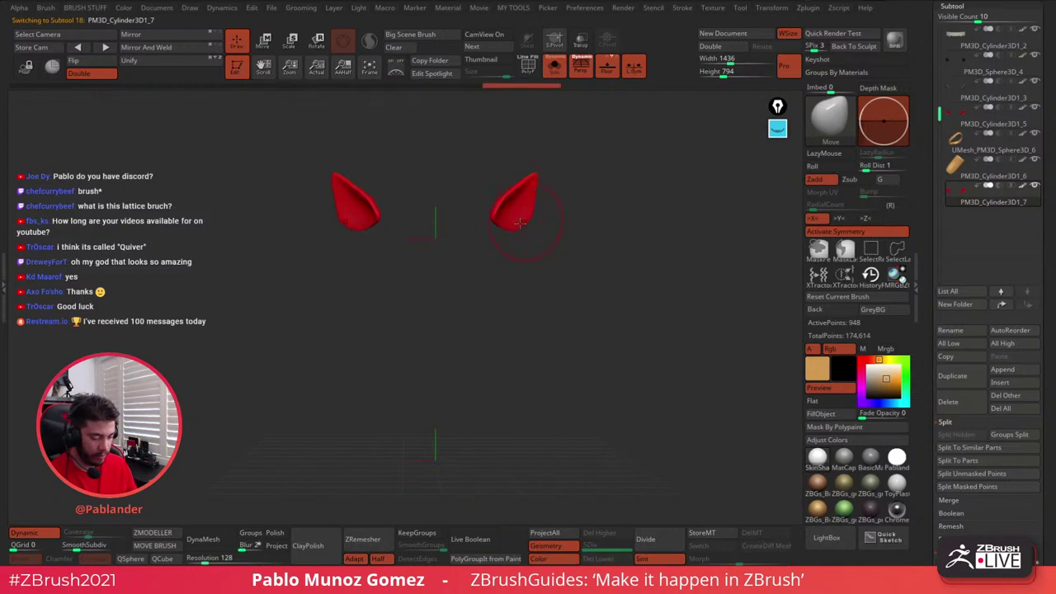
{"action": "left_click_drag", "start_coordinate": [512, 223], "coordinate": [483, 224]}
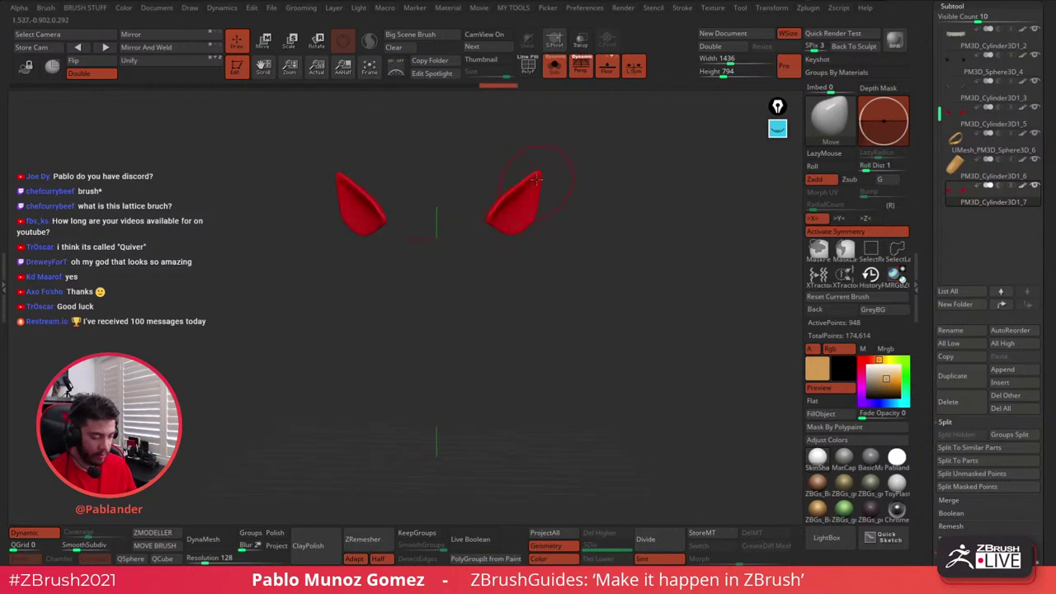
{"action": "left_click_drag", "start_coordinate": [520, 185], "coordinate": [516, 180]}
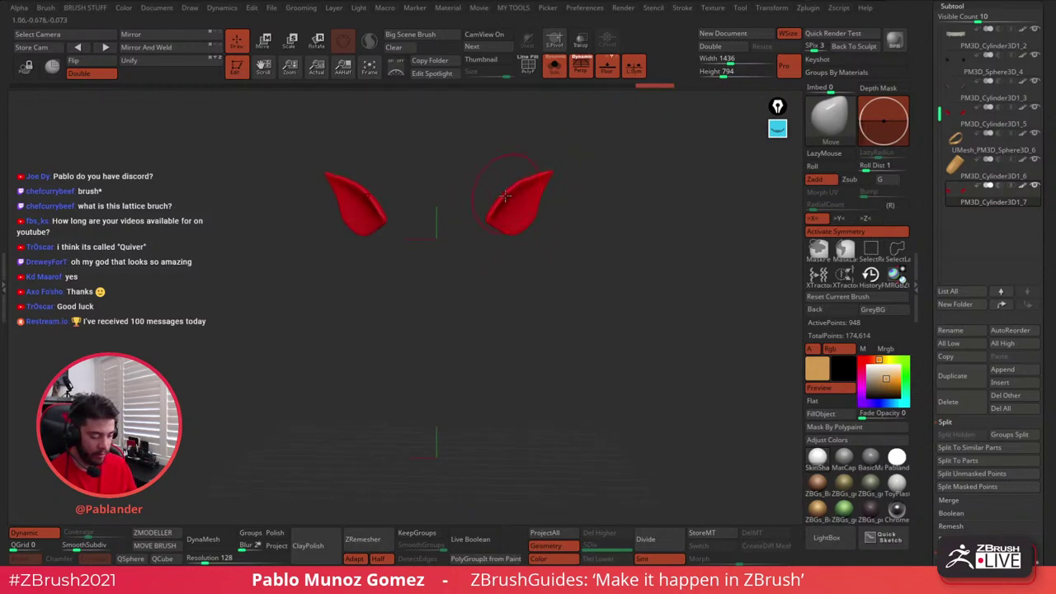
- Reduce the Move brush's draw size and shape the wings' outer lower edges into scalloped bat-wing points
{"action": "key", "text": "space"}
{"action": "left_click", "coordinate": [545, 192]}
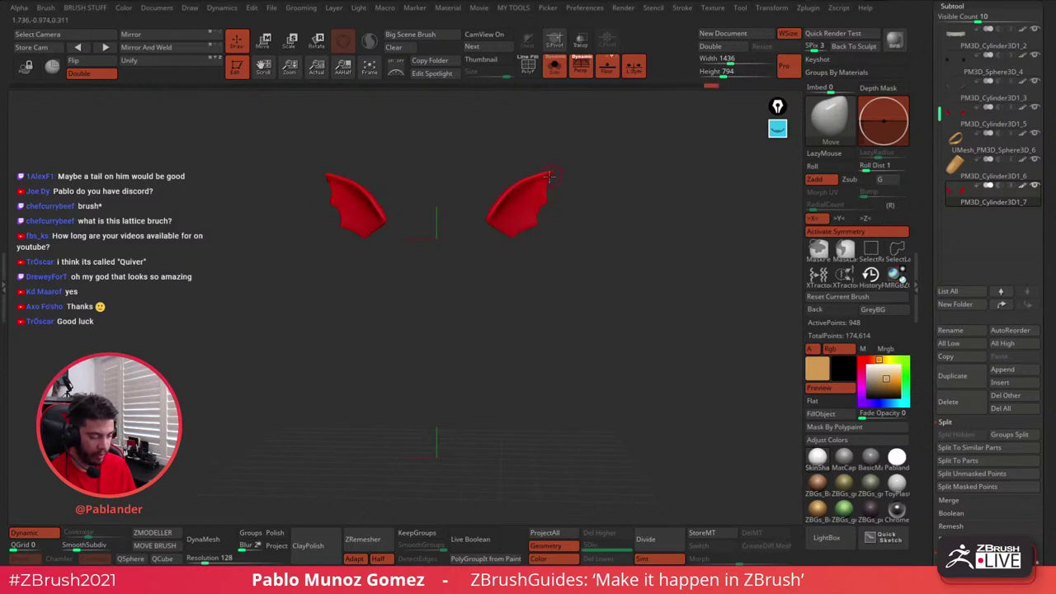
{"action": "left_click_drag", "start_coordinate": [491, 235], "coordinate": [398, 141]}
- Show all parts with the floor hidden, then enlarge the wings and place them at both sides of the head
{"action": "key", "text": "w"}
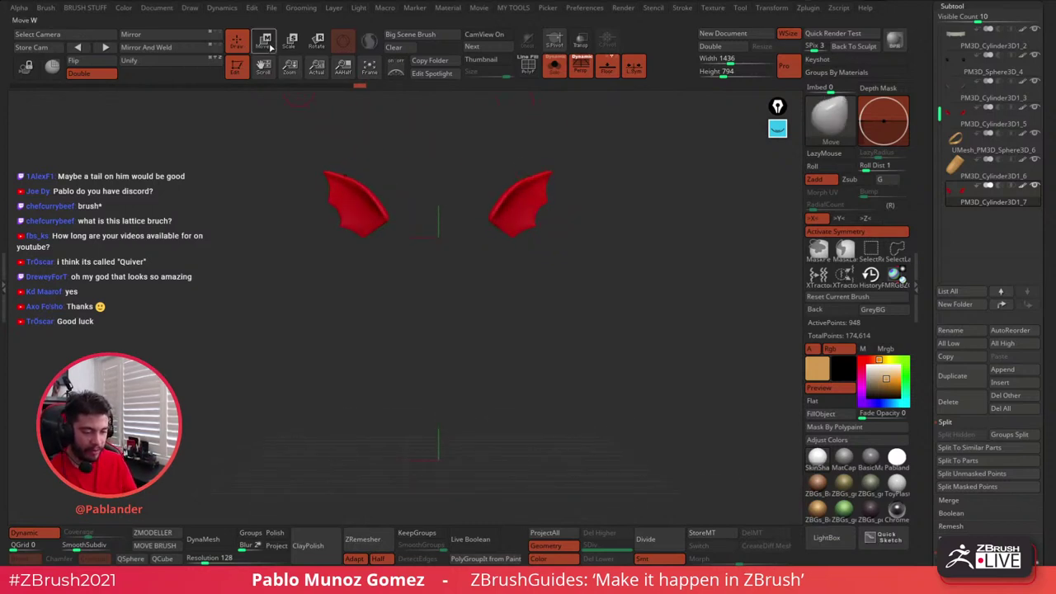
{"action": "left_click_drag", "start_coordinate": [713, 214], "coordinate": [660, 198]}
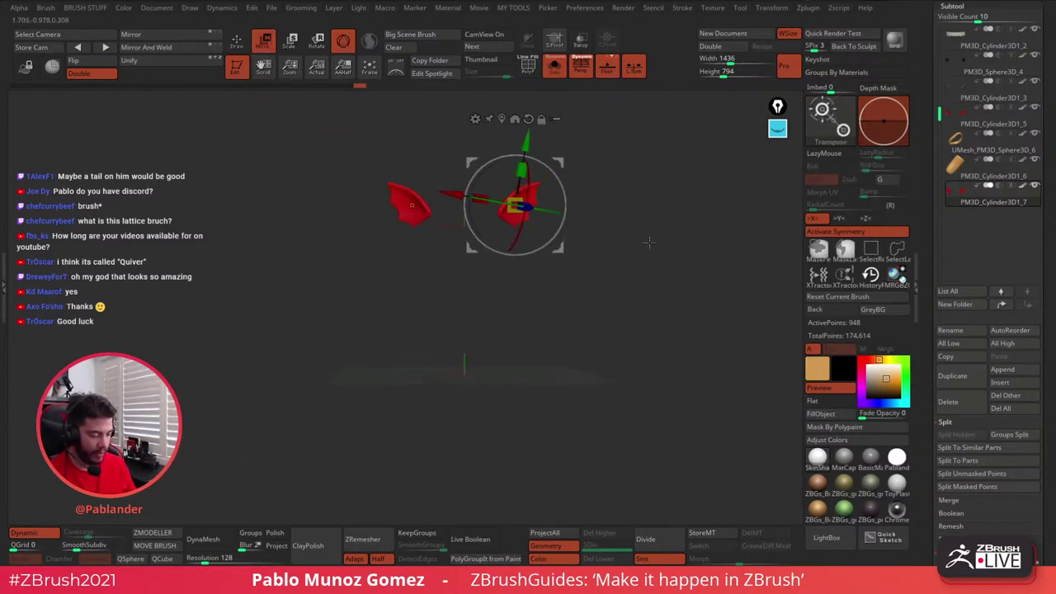
{"action": "left_click", "coordinate": [554, 67]}
{"action": "left_click", "coordinate": [607, 68]}
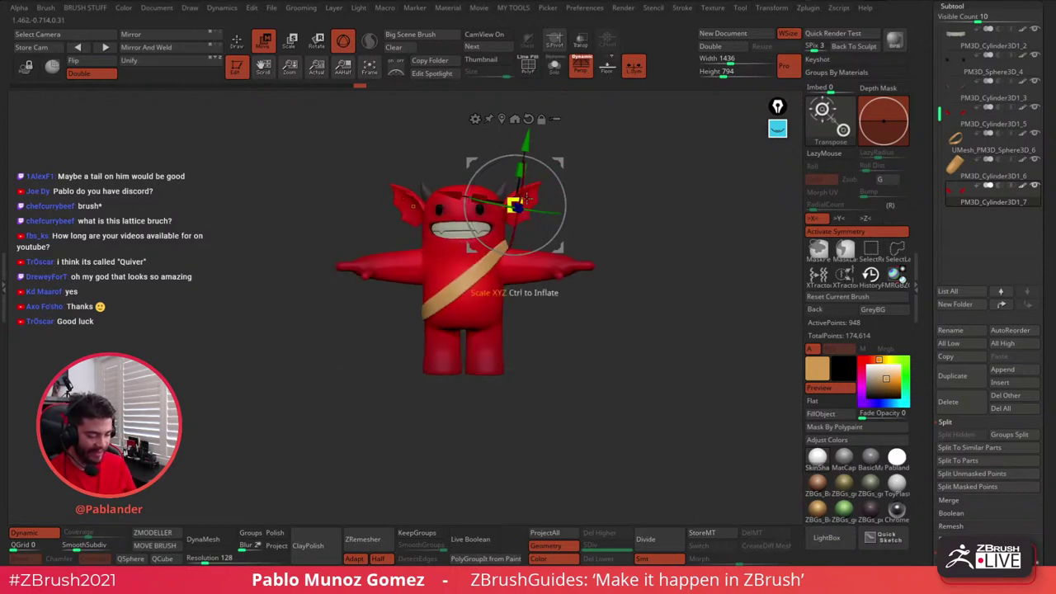
{"action": "left_click_drag", "start_coordinate": [660, 211], "coordinate": [613, 221], "text": "alt"}
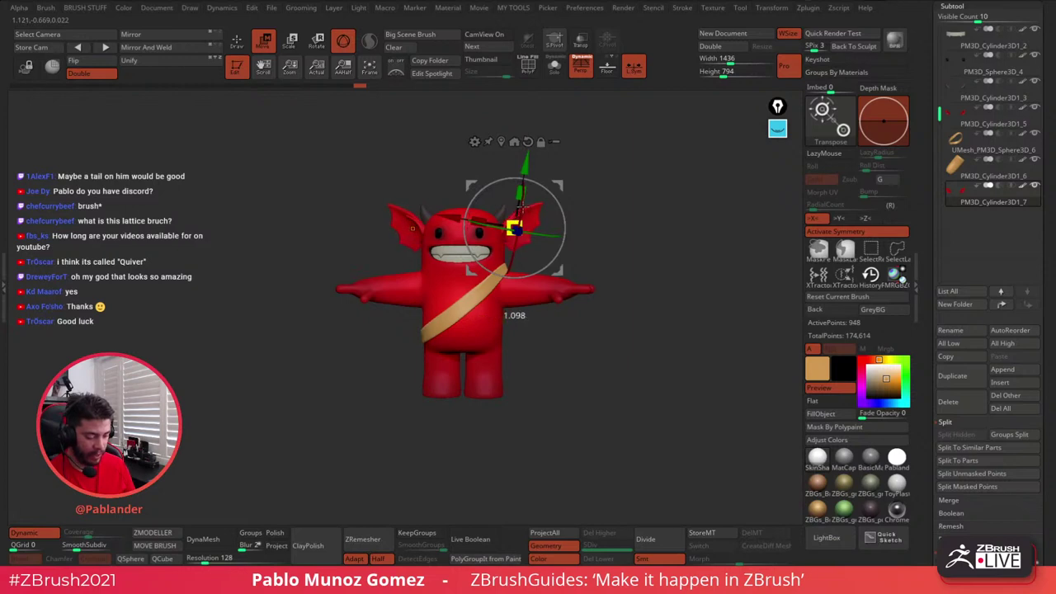
{"action": "mouse_move", "coordinate": [562, 183]}
{"action": "left_mouse_down"}
{"action": "mouse_move", "coordinate": [569, 170]}
{"action": "mouse_move", "coordinate": [607, 182]}
{"action": "mouse_move", "coordinate": [577, 186]}
{"action": "left_mouse_up"}
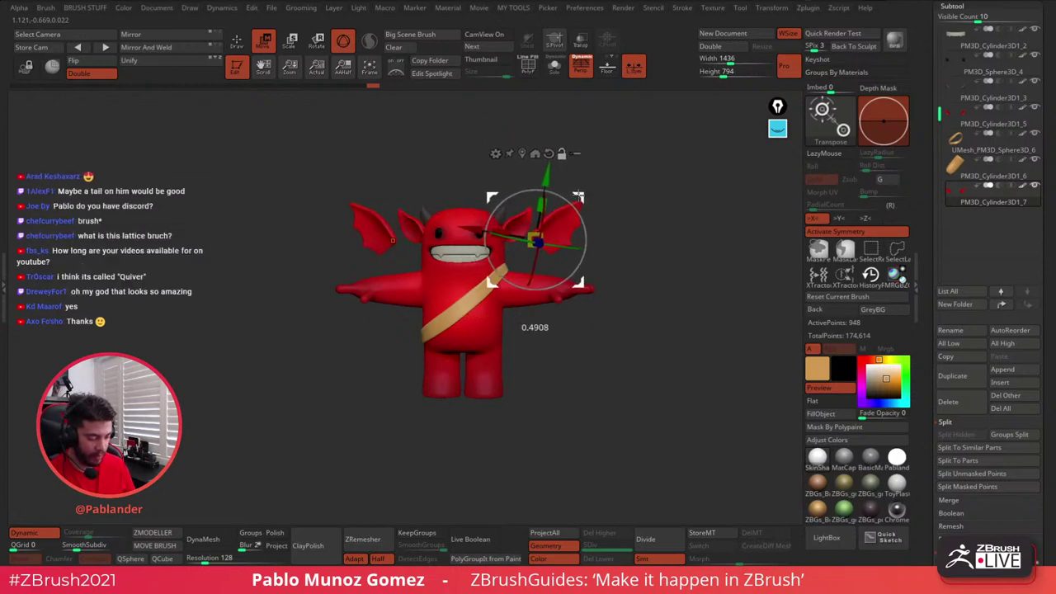
{"action": "left_click_drag", "start_coordinate": [534, 238], "coordinate": [542, 236]}
{"action": "left_click_drag", "start_coordinate": [580, 198], "coordinate": [558, 214]}
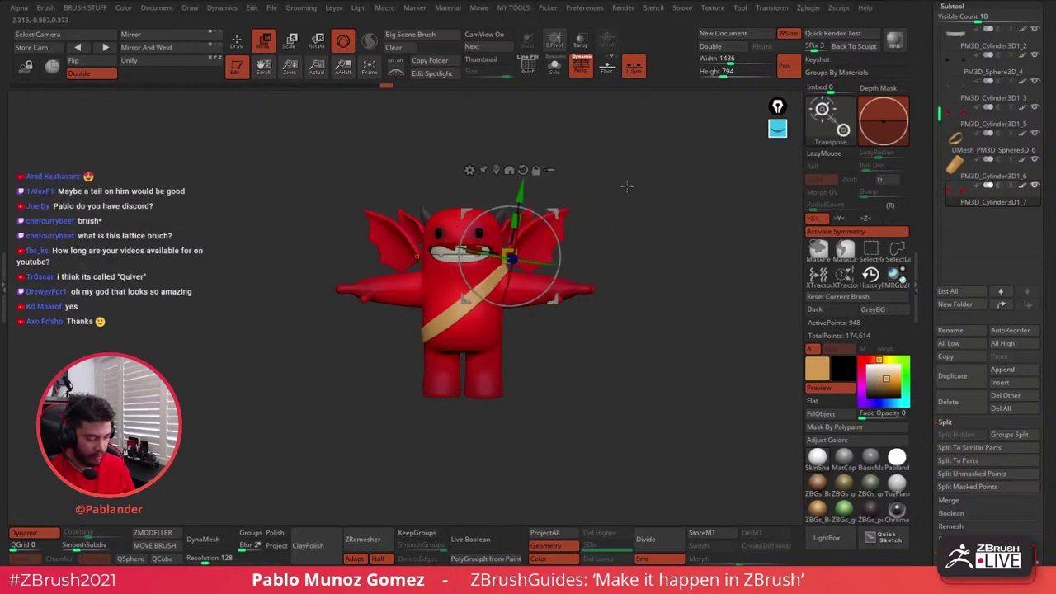
- Position the wings behind the monster's back, checking their placement from several sides
{"action": "left_click_drag", "start_coordinate": [627, 186], "coordinate": [606, 264], "text": "shift"}
{"action": "left_click_drag", "start_coordinate": [623, 350], "coordinate": [620, 245]}
{"action": "left_click_drag", "start_coordinate": [648, 209], "coordinate": [671, 256]}
{"action": "left_click_drag", "start_coordinate": [602, 219], "coordinate": [541, 233]}
{"action": "left_click_drag", "start_coordinate": [637, 228], "coordinate": [585, 316]}
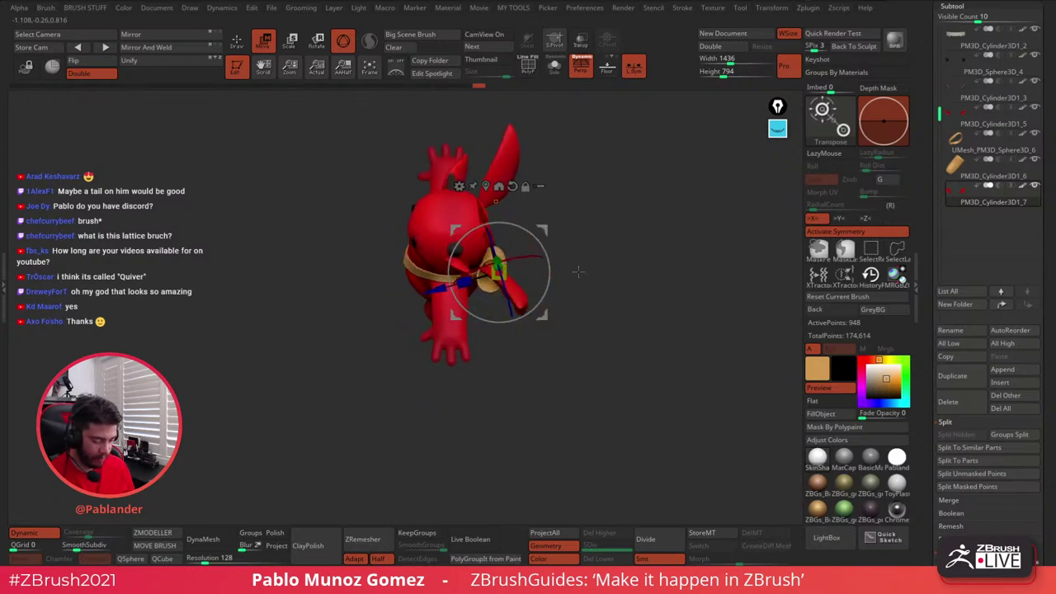
- Adjust the wings' placement on the back and rotate them so they spread outward above the arms
{"action": "left_click_drag", "start_coordinate": [541, 231], "coordinate": [545, 221]}
{"action": "left_click_drag", "start_coordinate": [582, 264], "coordinate": [645, 231]}
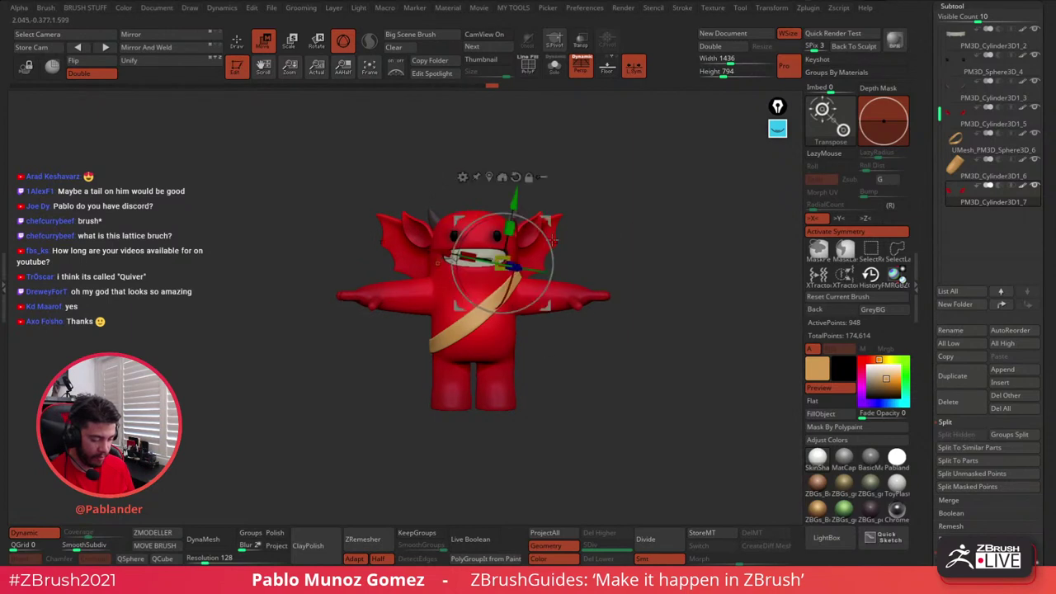
{"action": "left_click_drag", "start_coordinate": [545, 233], "coordinate": [564, 256]}
{"action": "key", "text": "q"}
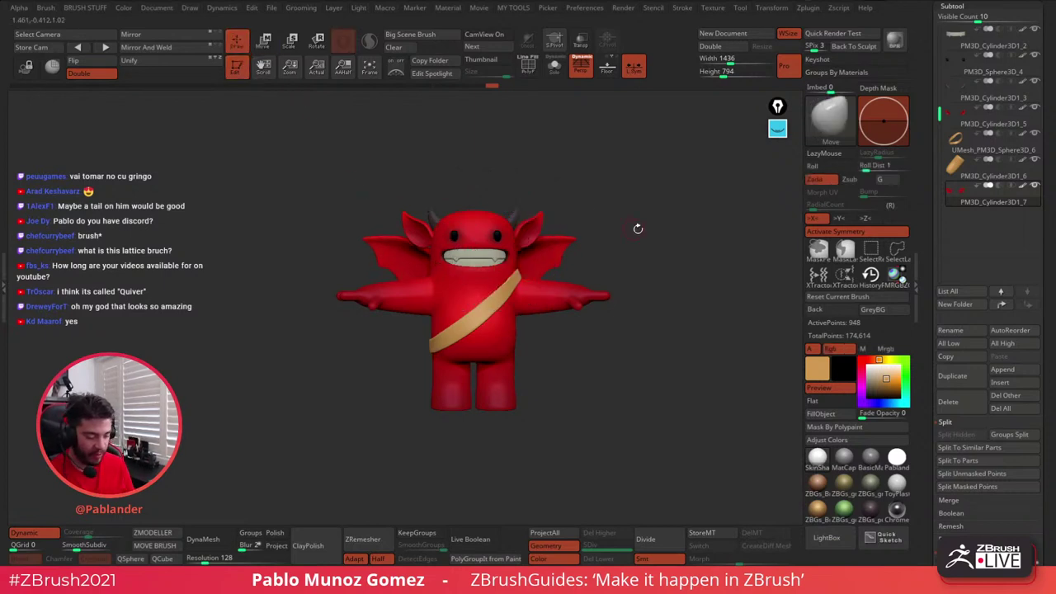
- Inspect the wings and quiver from the side, at an angle and from the front, adjusting the Move brush's draw size
{"action": "mouse_move", "coordinate": [637, 229]}
{"action": "left_mouse_down"}
{"action": "mouse_move", "coordinate": [617, 246]}
{"action": "mouse_move", "coordinate": [641, 247]}
{"action": "mouse_move", "coordinate": [616, 248]}
{"action": "left_mouse_up"}
{"action": "key", "text": "space"}
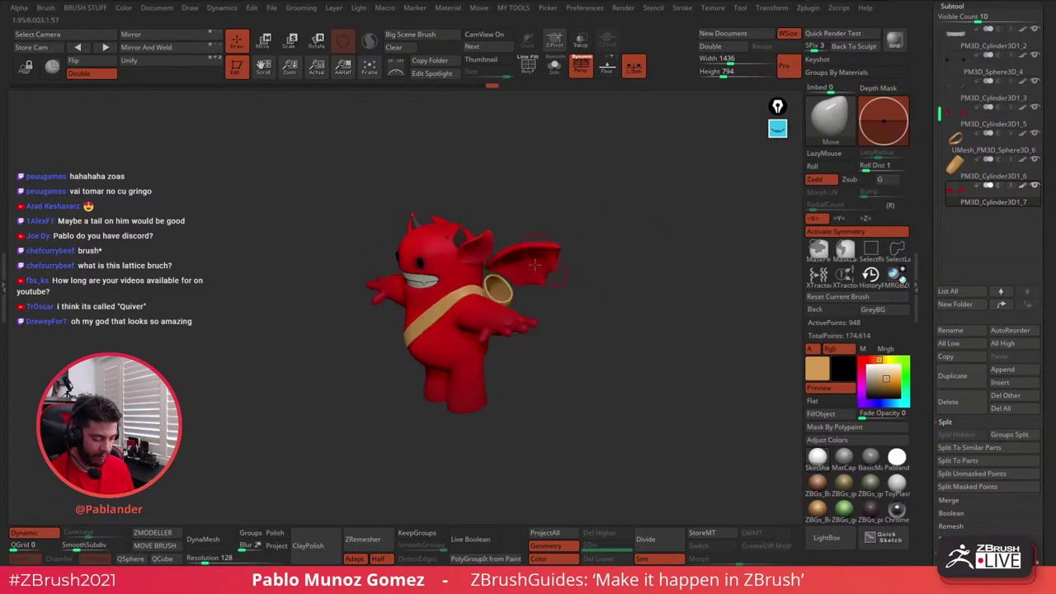
{"action": "key", "text": "space"}
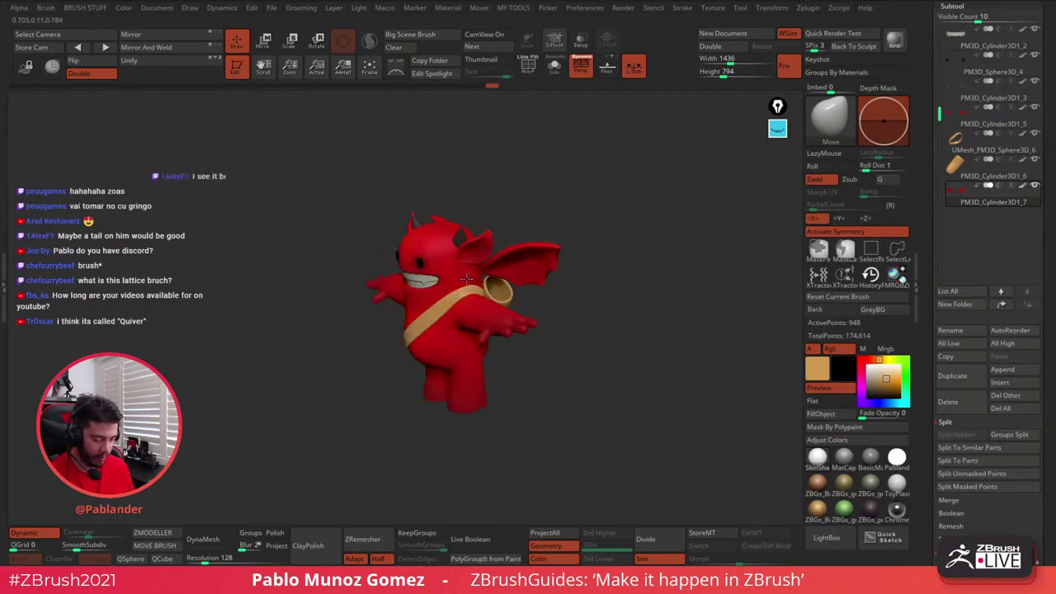
{"action": "right_click_drag", "start_coordinate": [528, 269], "coordinate": [648, 207]}
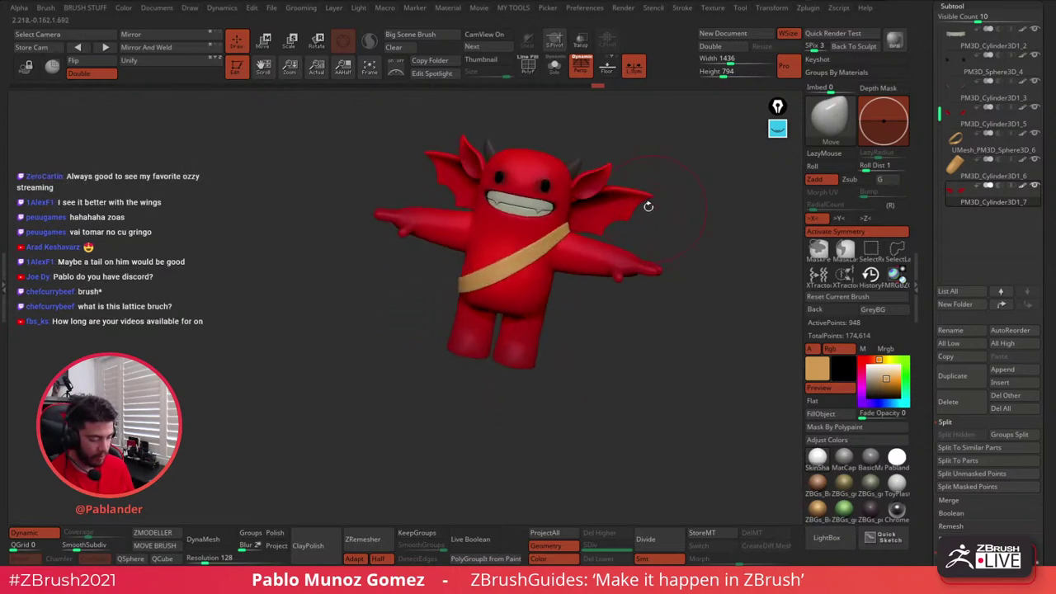
{"action": "key", "text": "space"}
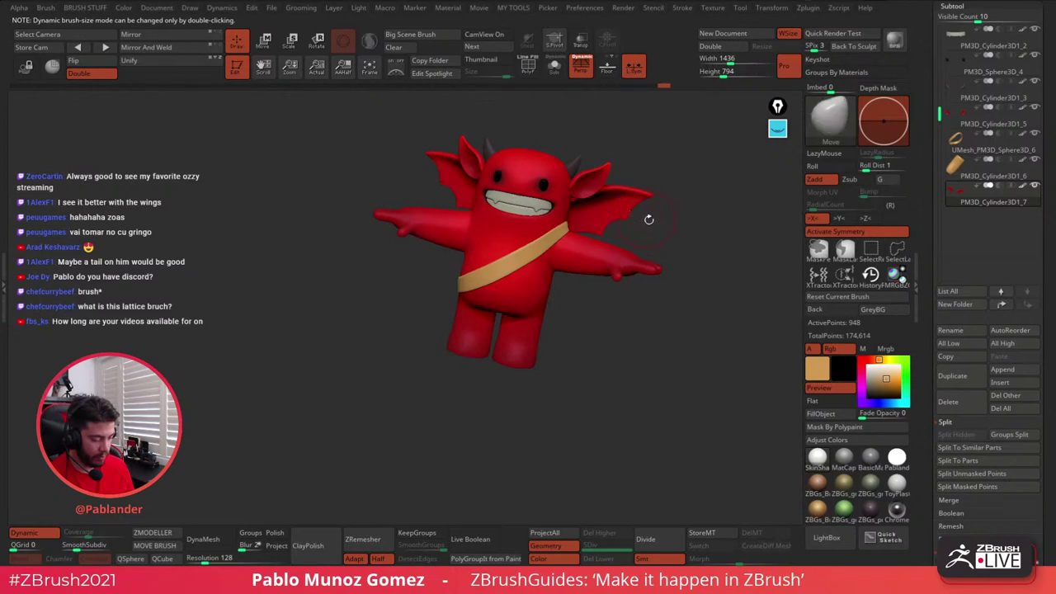
{"action": "right_click_drag", "start_coordinate": [648, 219], "coordinate": [592, 266], "text": "shift"}
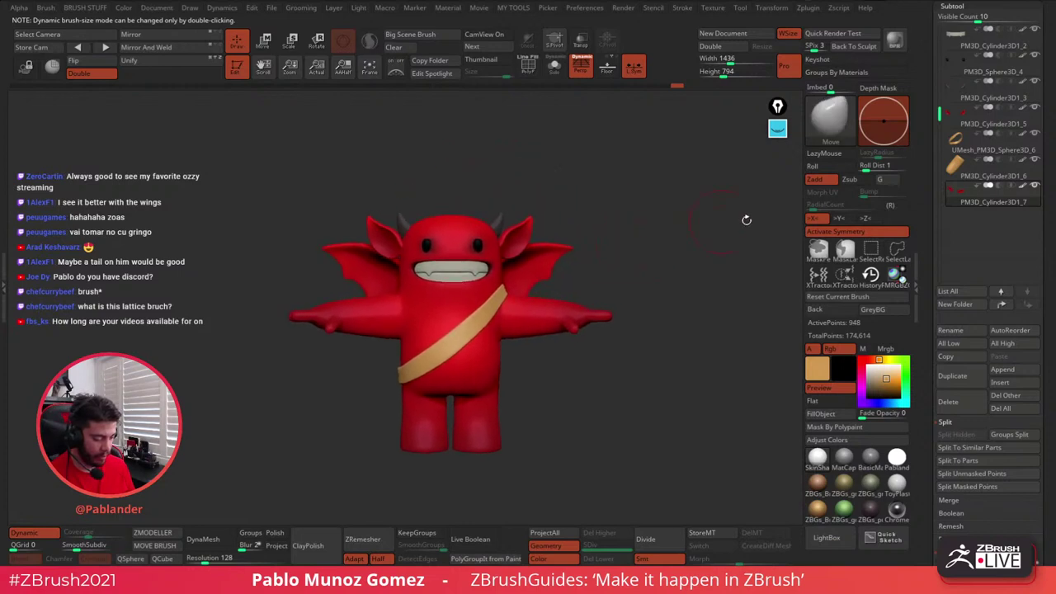
- Set the Standard brush to color only, pick a dark red based on the body's red, and shade the inner parts of the isolated wings
{"action": "key", "text": "b"}
{"action": "left_click", "coordinate": [641, 329]}
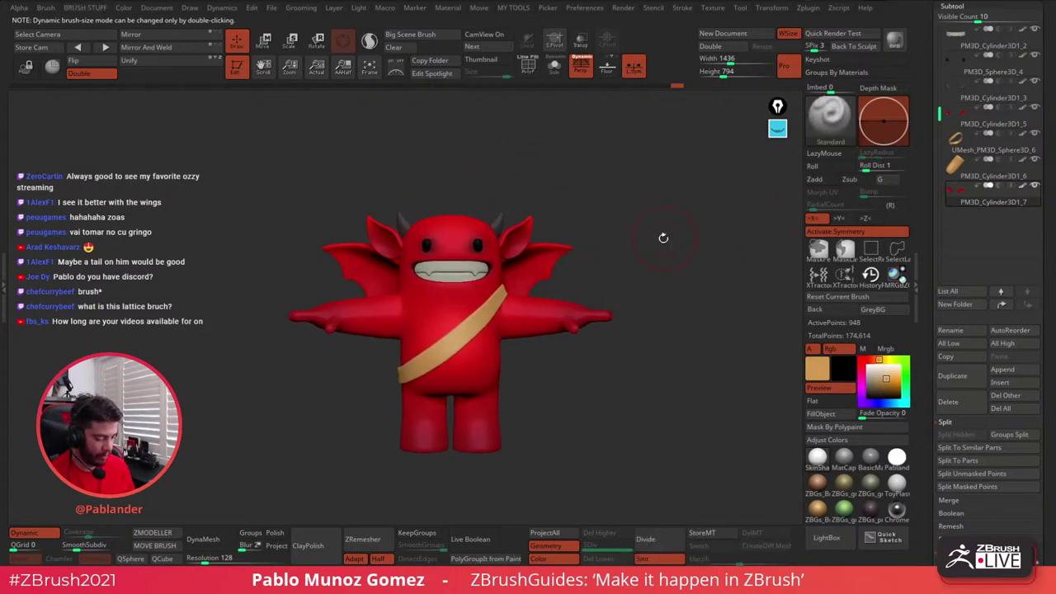
{"action": "key", "text": "space"}
{"action": "left_click_drag", "start_coordinate": [664, 239], "coordinate": [689, 223]}
{"action": "left_click_drag", "start_coordinate": [883, 377], "coordinate": [546, 274]}
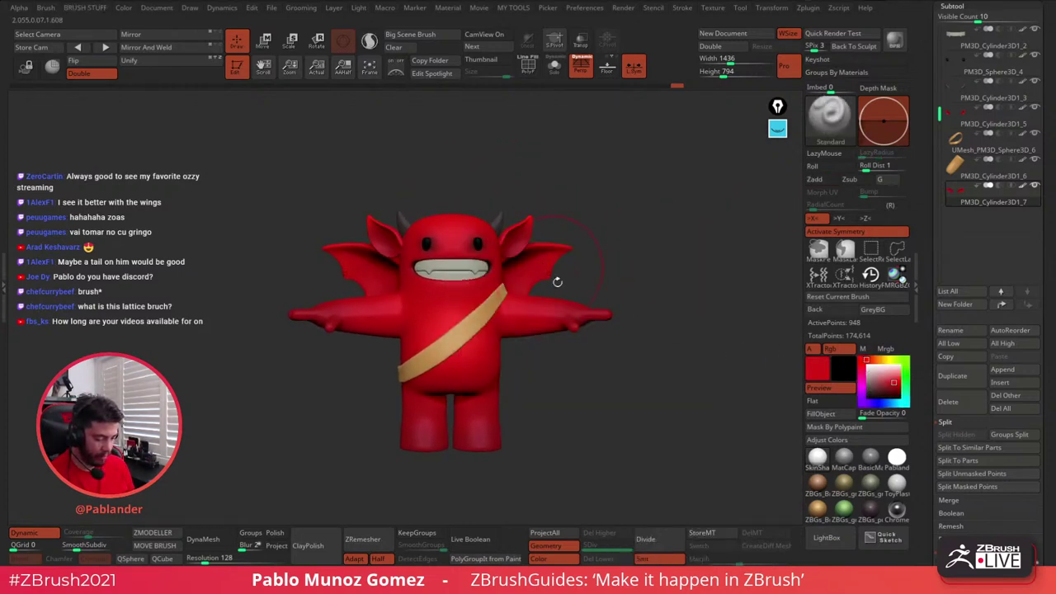
{"action": "left_click", "coordinate": [889, 391]}
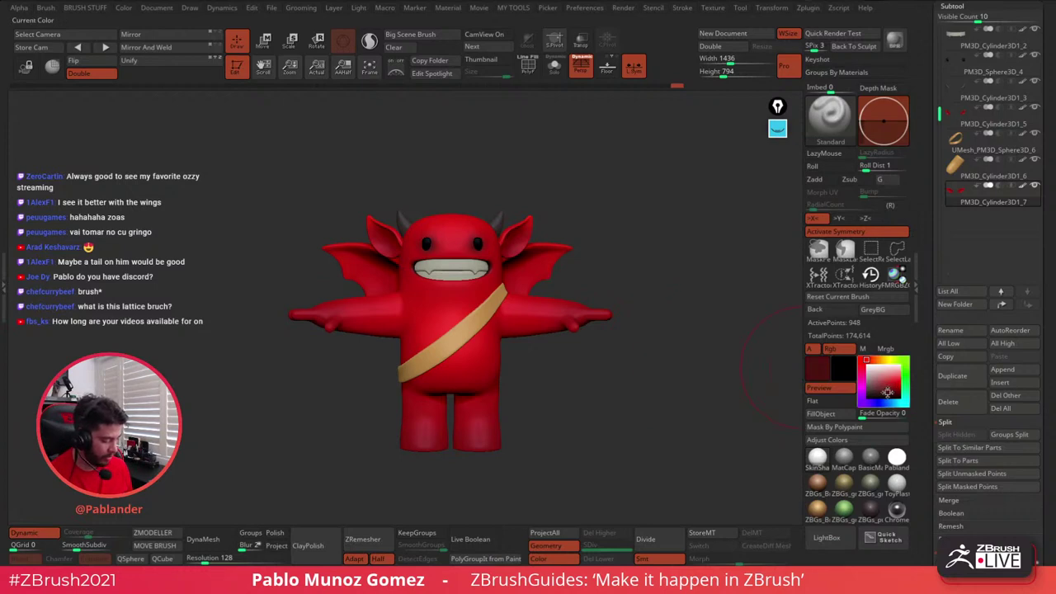
{"action": "left_click", "coordinate": [556, 71]}
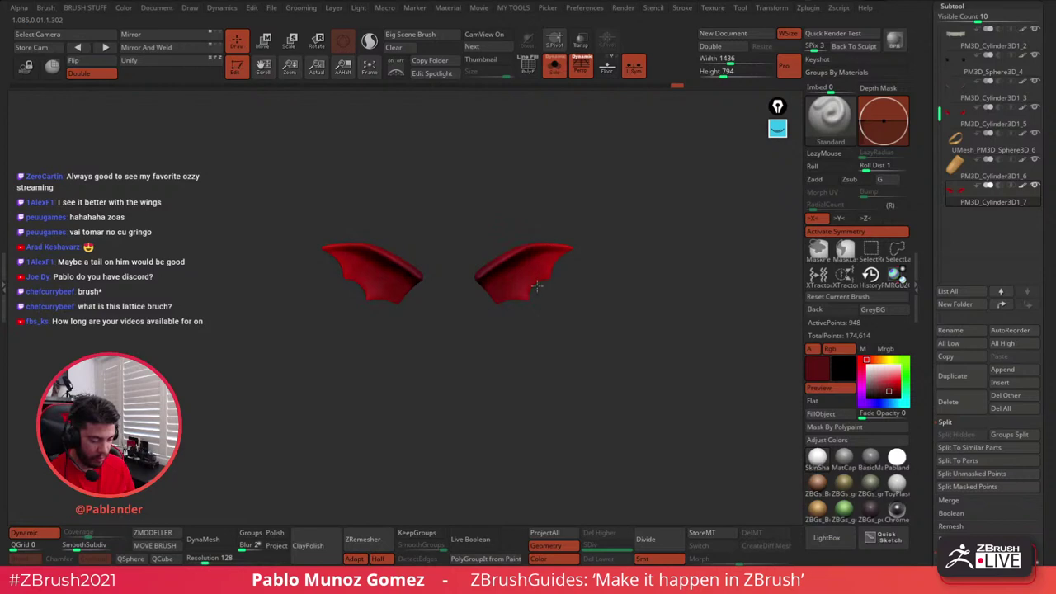
{"action": "left_click", "coordinate": [555, 66]}
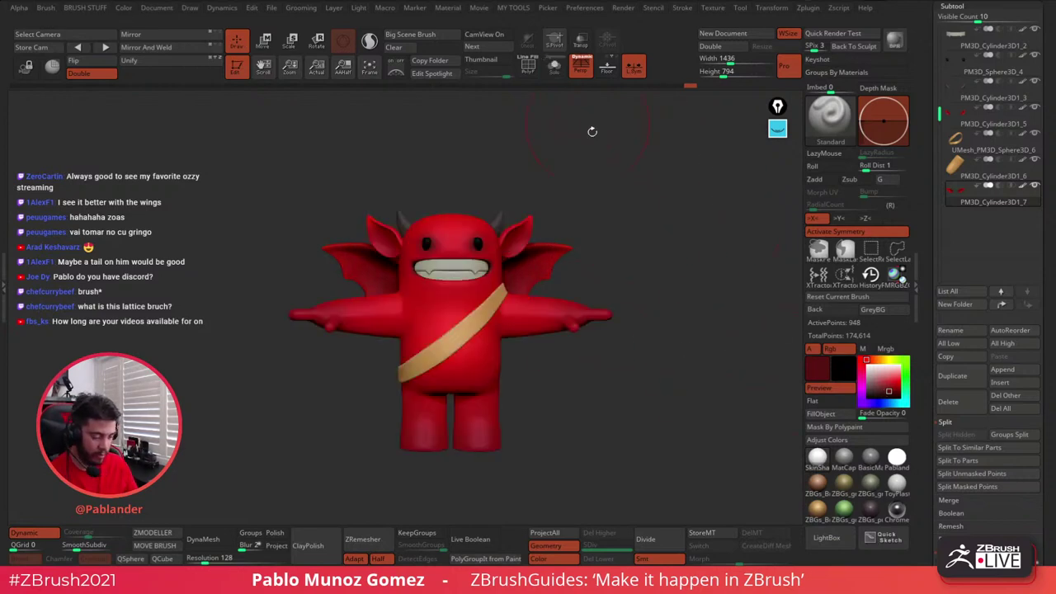
- Frame the monster from a low front angle with floor and perspective on, and render a shadowed BPR preview
{"action": "mouse_move", "coordinate": [676, 267]}
{"action": "left_mouse_down"}
{"action": "mouse_move", "coordinate": [650, 270]}
{"action": "mouse_move", "coordinate": [664, 269]}
{"action": "left_mouse_up"}
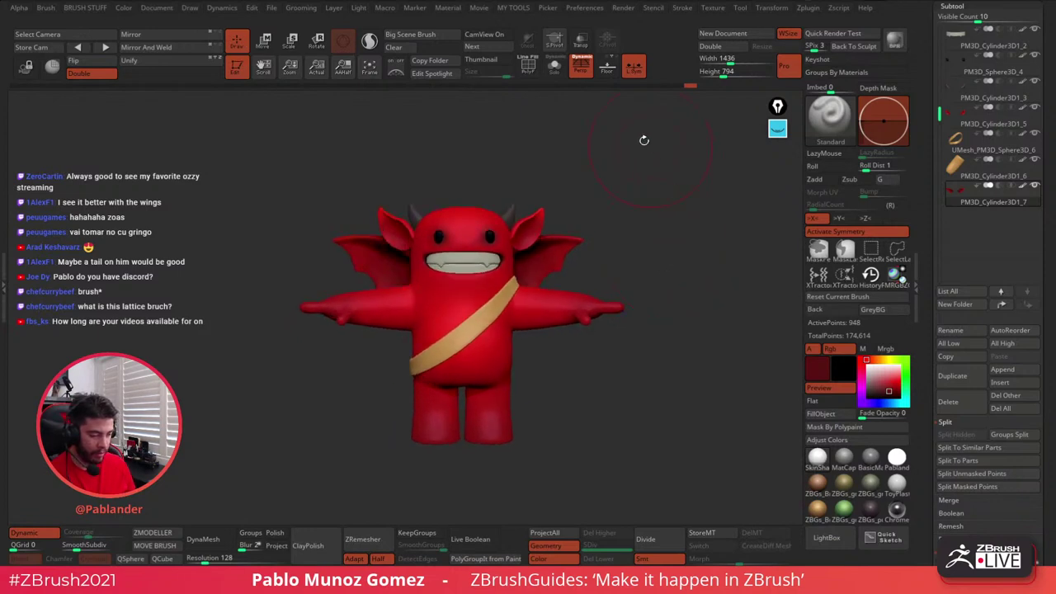
{"action": "left_click", "coordinate": [607, 69]}
{"action": "left_click", "coordinate": [582, 67]}
{"action": "mouse_move", "coordinate": [661, 209]}
{"action": "left_mouse_down"}
{"action": "mouse_move", "coordinate": [644, 185]}
{"action": "mouse_move", "coordinate": [679, 189]}
{"action": "mouse_move", "coordinate": [627, 189]}
{"action": "left_mouse_up"}
{"action": "left_click", "coordinate": [581, 67]}
{"action": "key", "text": "space"}
{"action": "key", "text": "shift+r"}
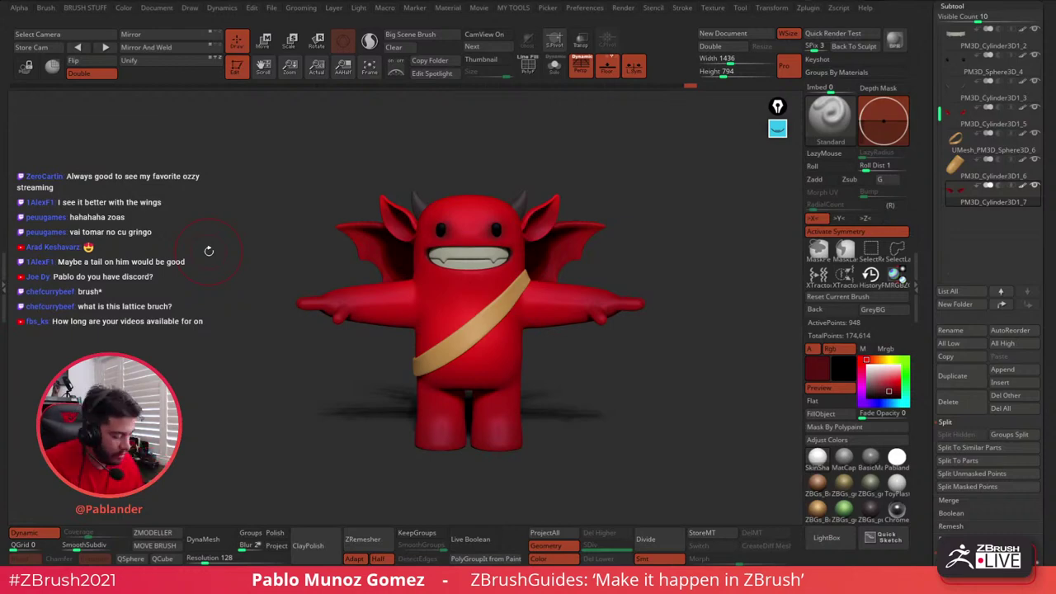
- Look through the brushes starting with L for a lattice brush
{"action": "key", "text": "b"}
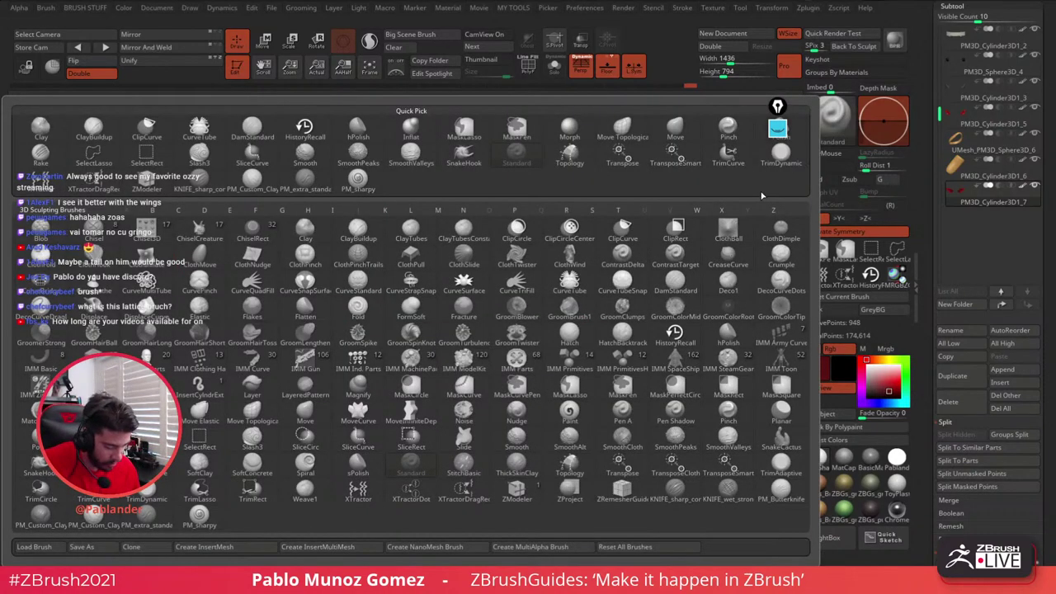
{"action": "key", "text": "l"}
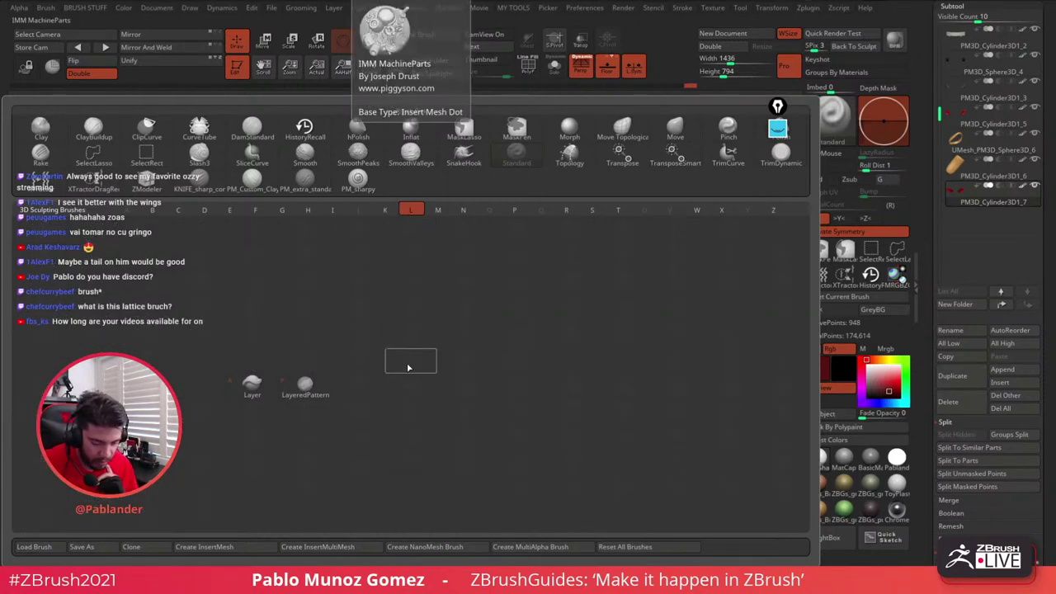
{"action": "key", "text": "Escape"}
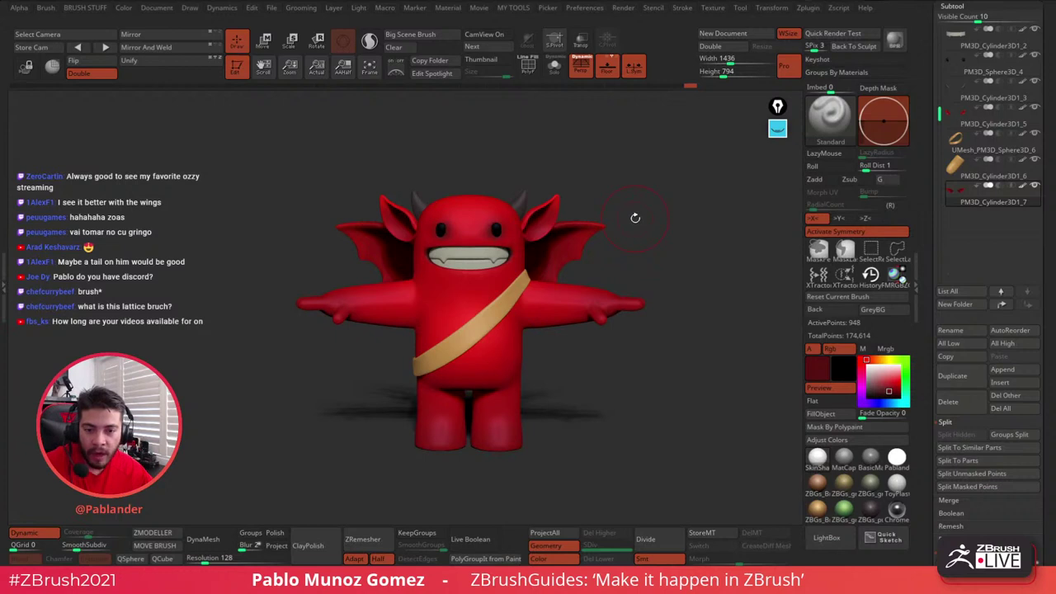
- Show the gizmo's list of deformers with Deformer Soft, return to Draw mode and render the BPR preview again
{"action": "key", "text": "w"}
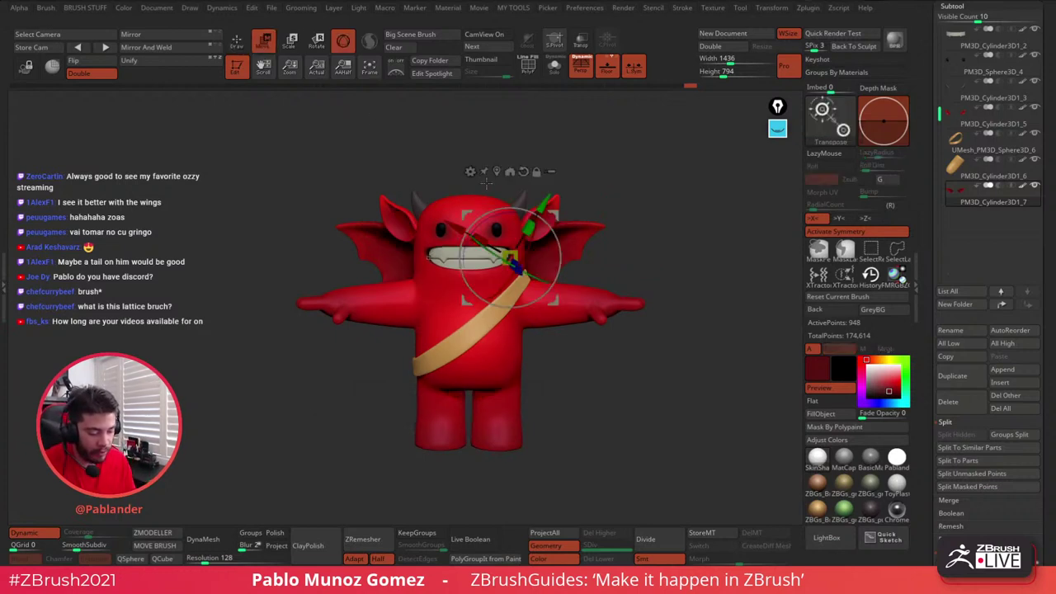
{"action": "left_click", "coordinate": [474, 173]}
{"action": "left_click", "coordinate": [475, 175]}
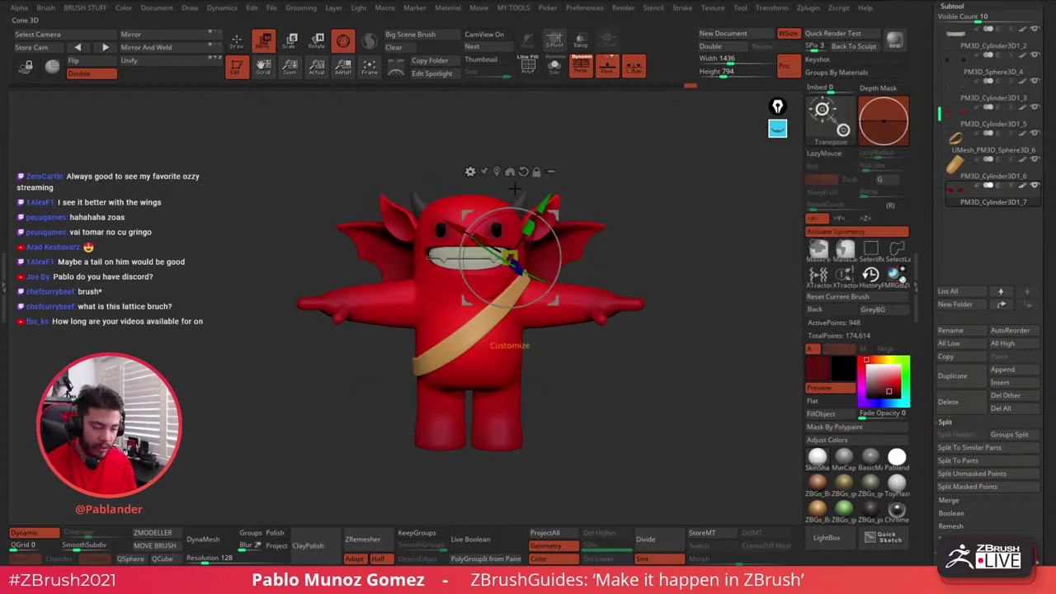
{"action": "left_click", "coordinate": [472, 172]}
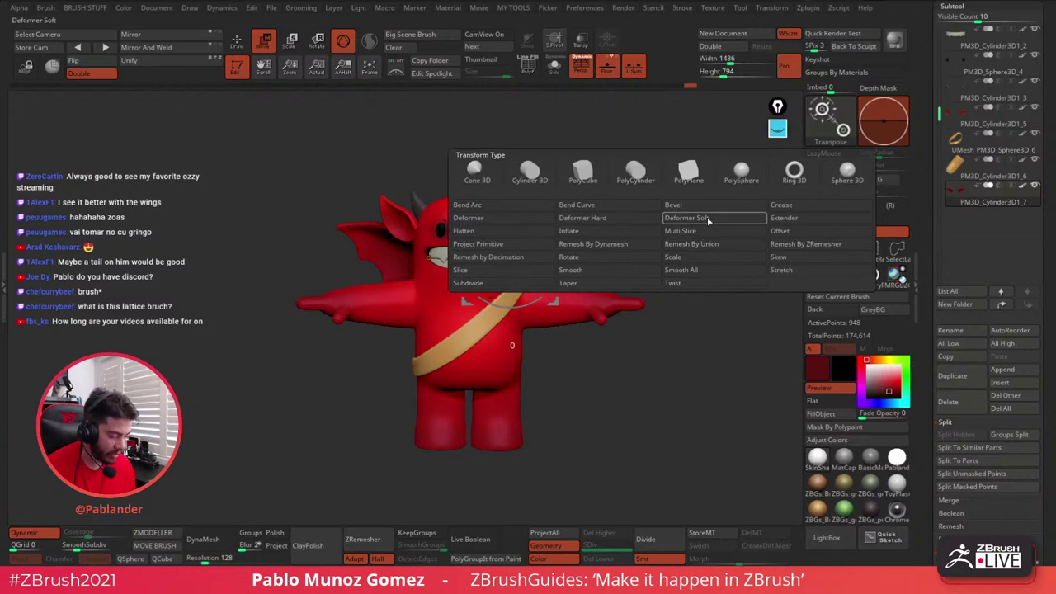
{"action": "key", "text": "q"}
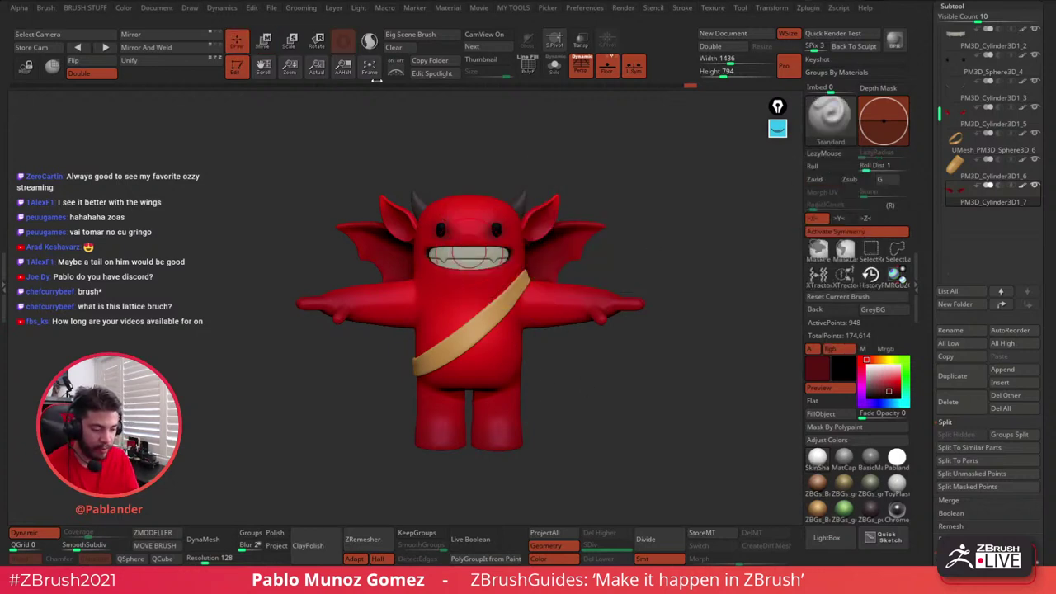
{"action": "left_click", "coordinate": [894, 41]}
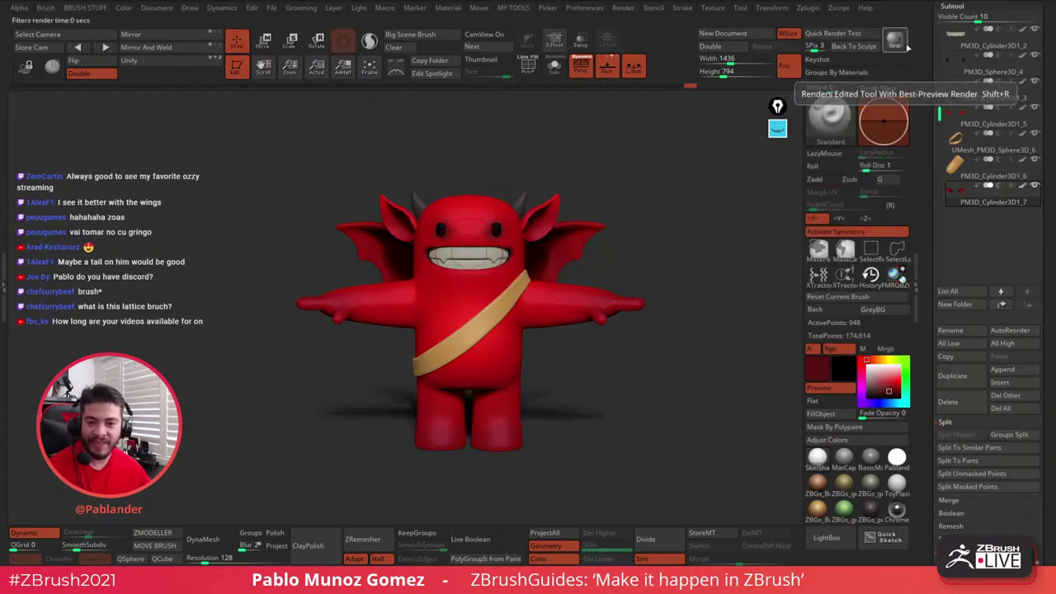
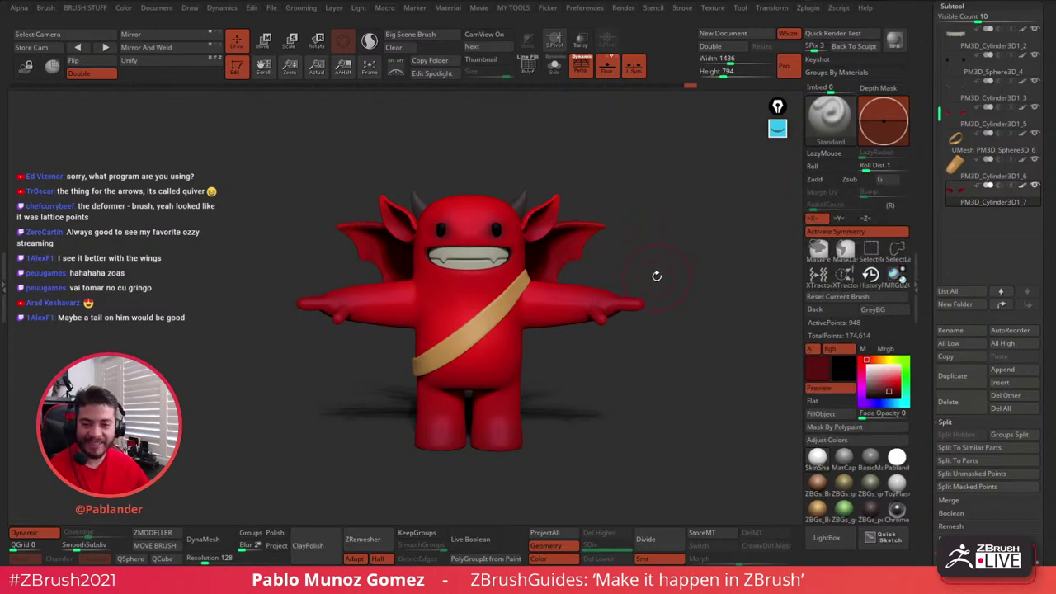
- Rename the tan arrow-holder subtool as Quiver and render the monster again with BPR shadows
{"action": "left_click", "coordinate": [990, 177]}
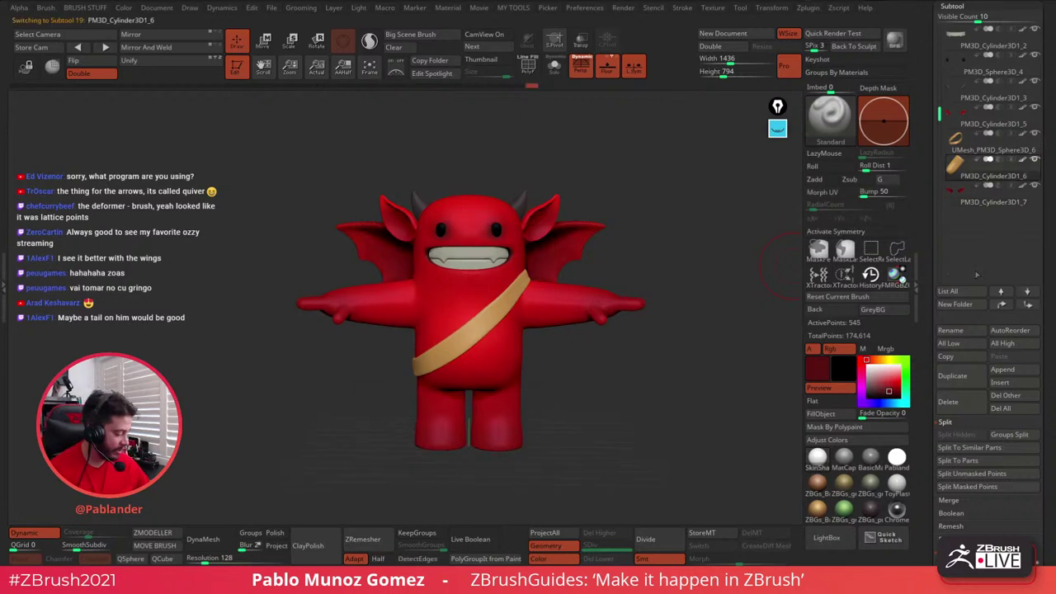
{"action": "left_click", "coordinate": [957, 330]}
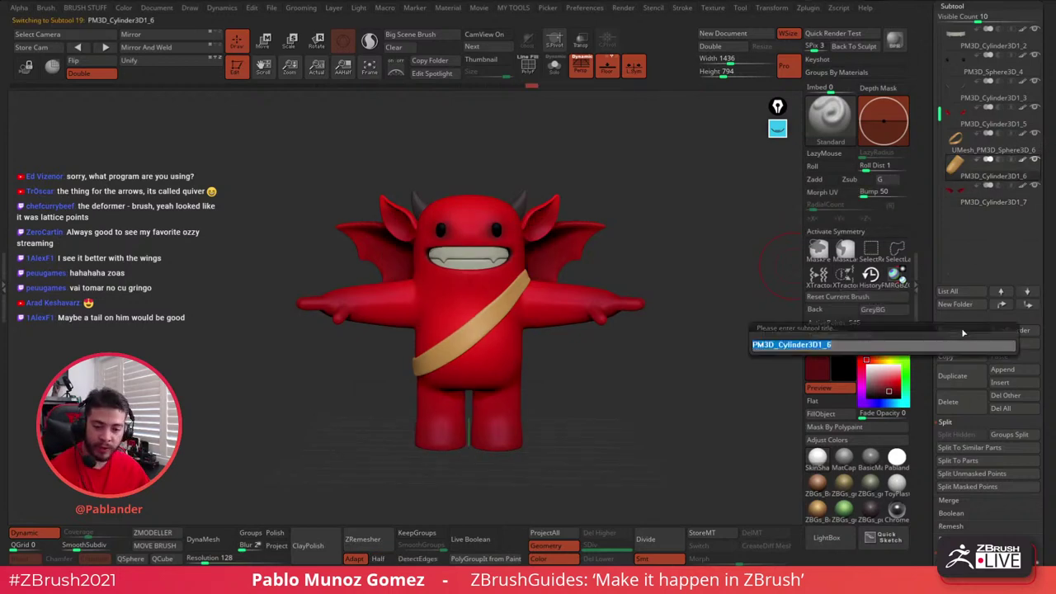
{"action": "key", "text": "BackSpace"}
{"action": "type", "text": "Quiver"}
{"action": "key", "text": "Return"}
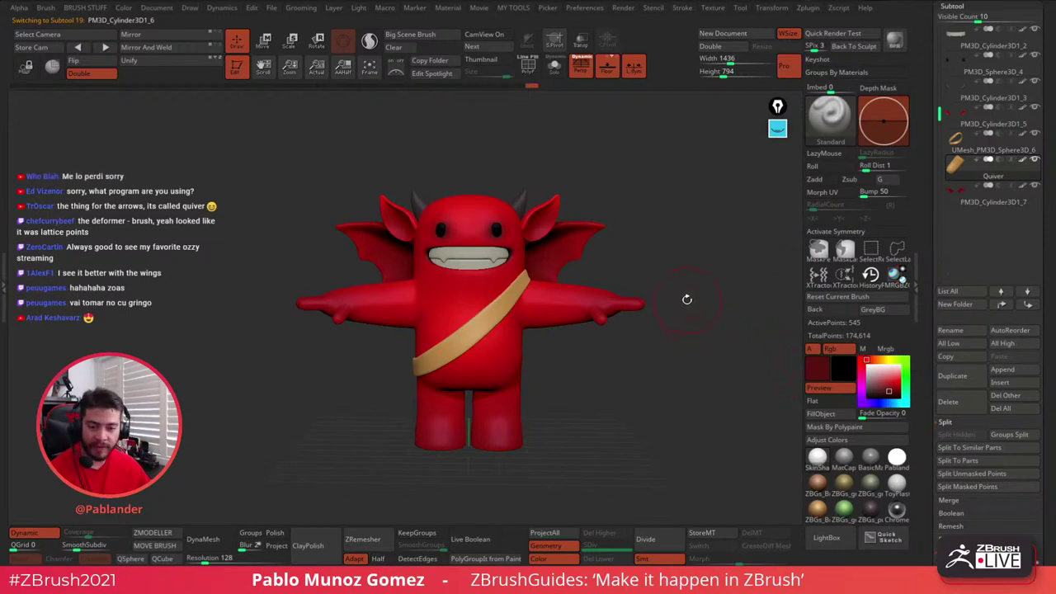
{"action": "key", "text": "shift"}
{"action": "key", "text": "shift+r"}
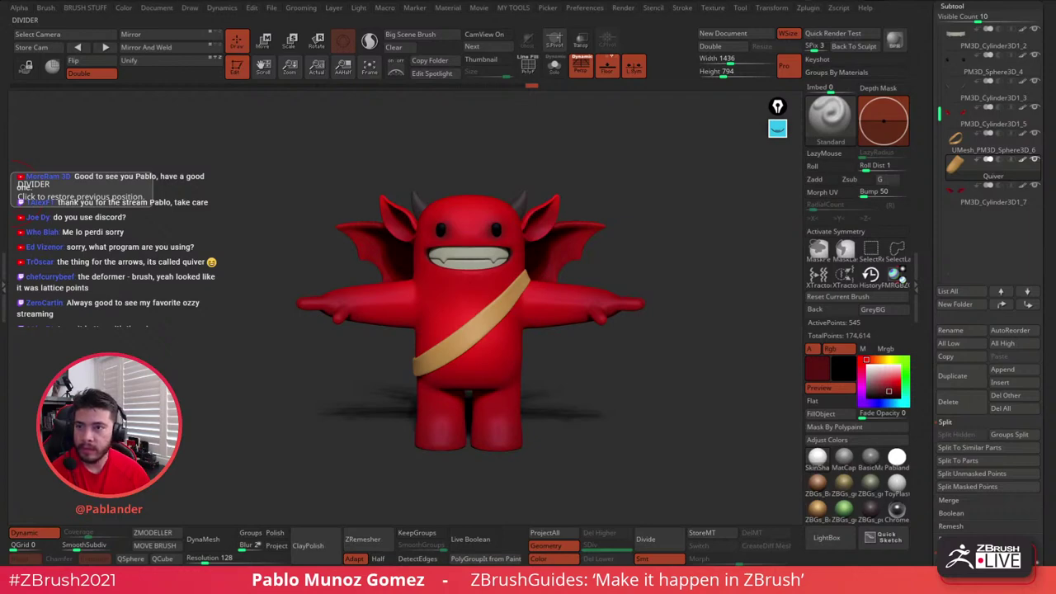
- Switch to the web browser, maximize it and look over the 3dconceptartist.com home page with its courses and latest posts
{"action": "left_click_drag", "start_coordinate": [412, 577], "coordinate": [413, 80]}
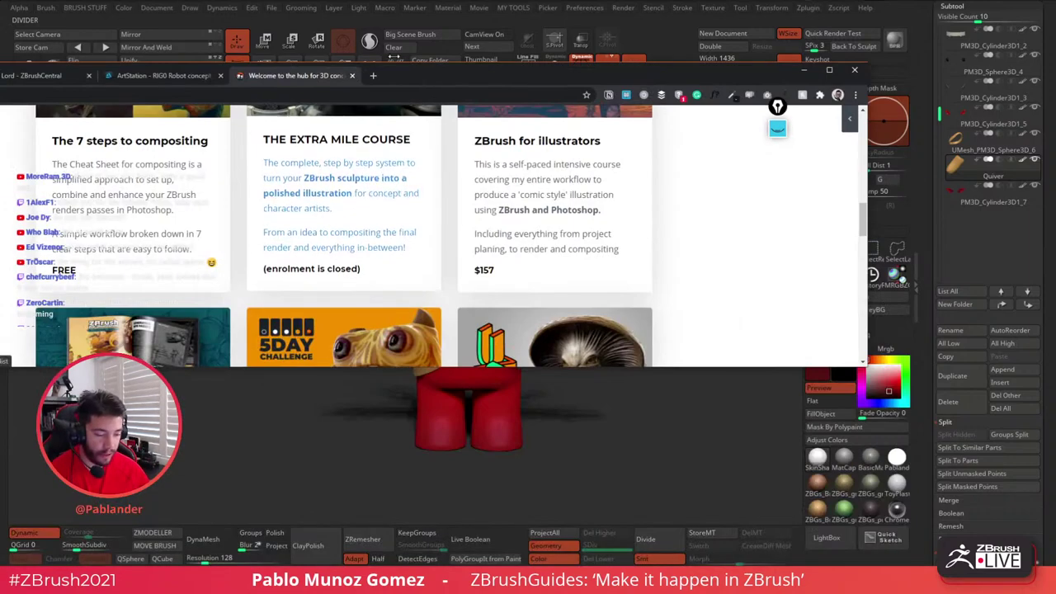
{"action": "double_click", "coordinate": [426, 79]}
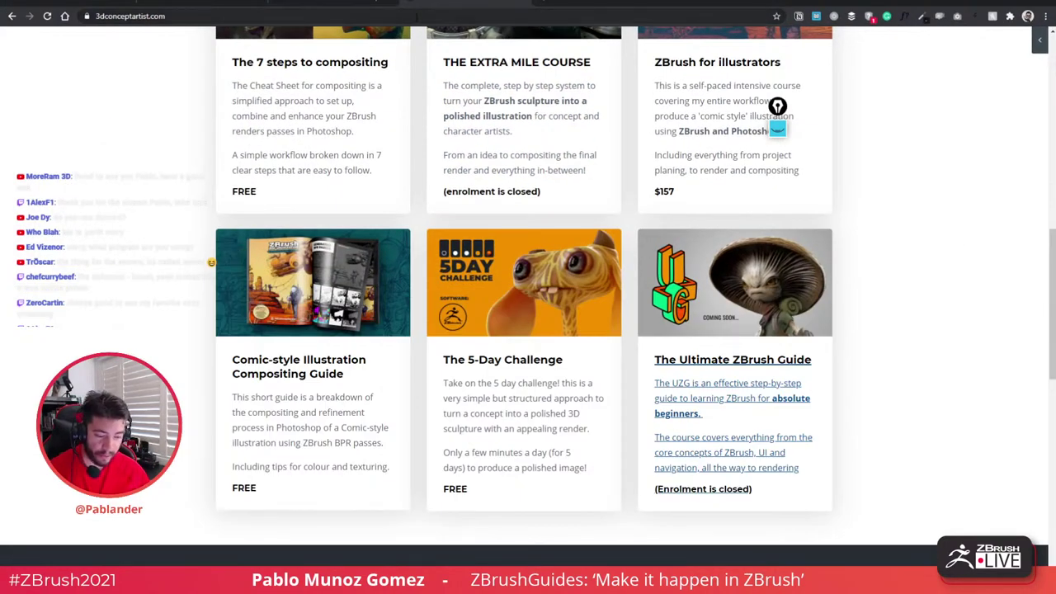
{"action": "scroll", "coordinate": [599, 256], "scroll_direction": "up", "scroll_amount": 10}
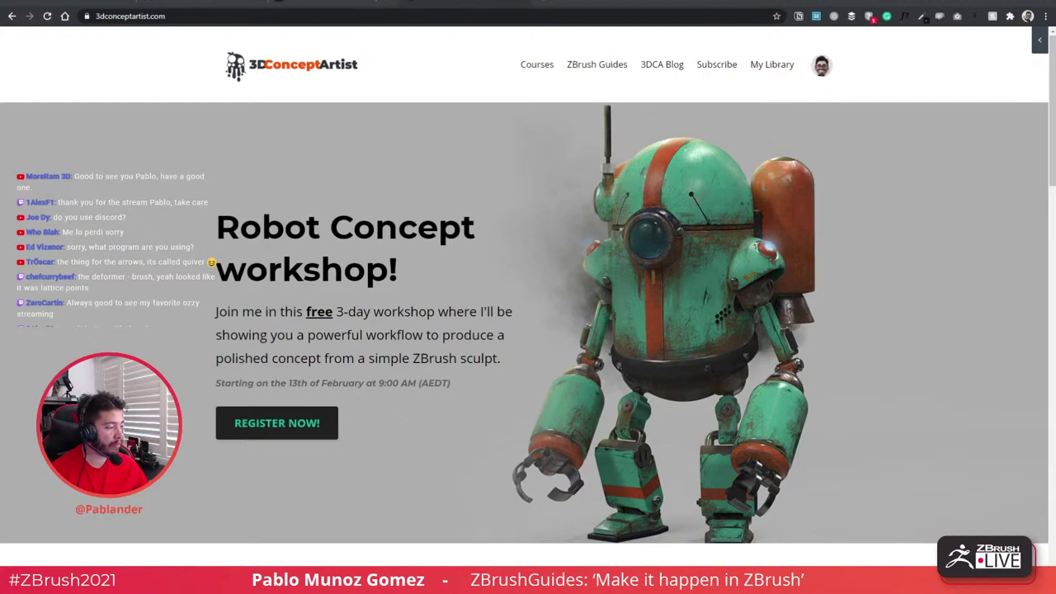
{"action": "scroll", "coordinate": [651, 489], "scroll_direction": "down", "scroll_amount": 10}
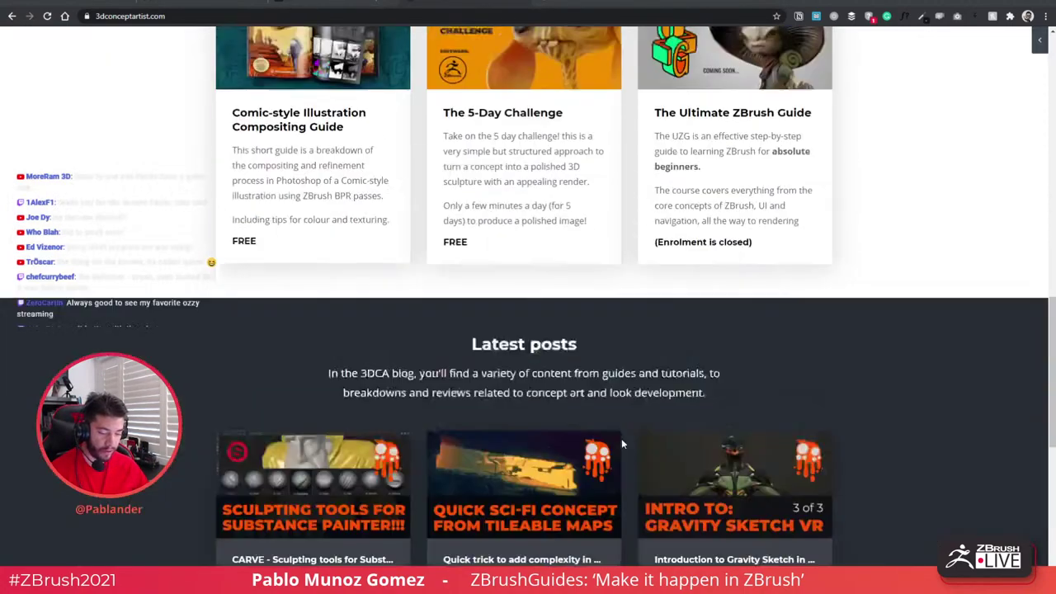
{"action": "scroll", "coordinate": [615, 434], "scroll_direction": "up", "scroll_amount": 10}
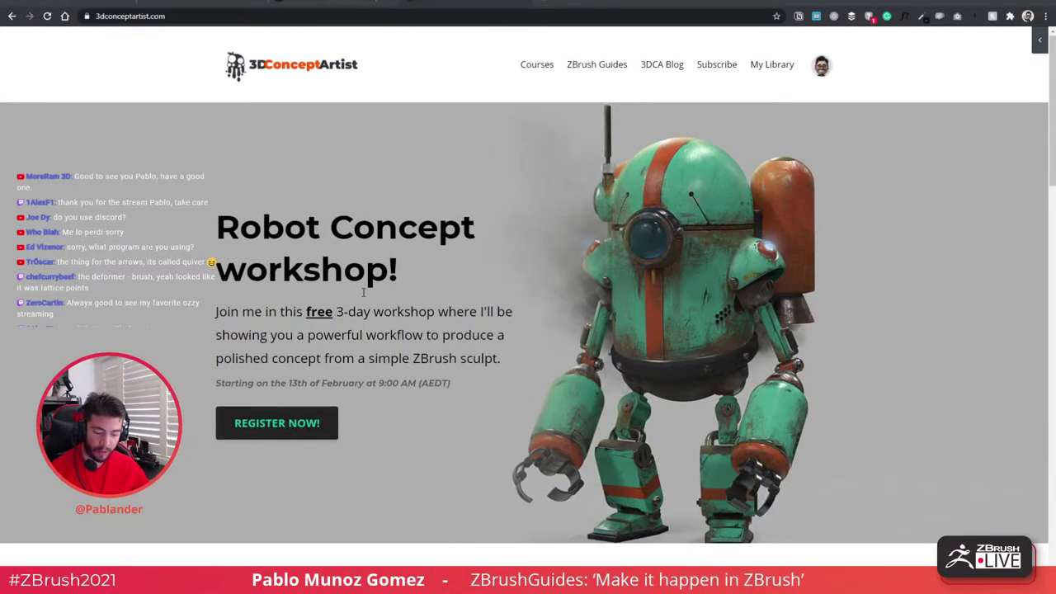
- Open the registration page of the Robot Concept workshop and look over its description
{"action": "left_click", "coordinate": [266, 423]}
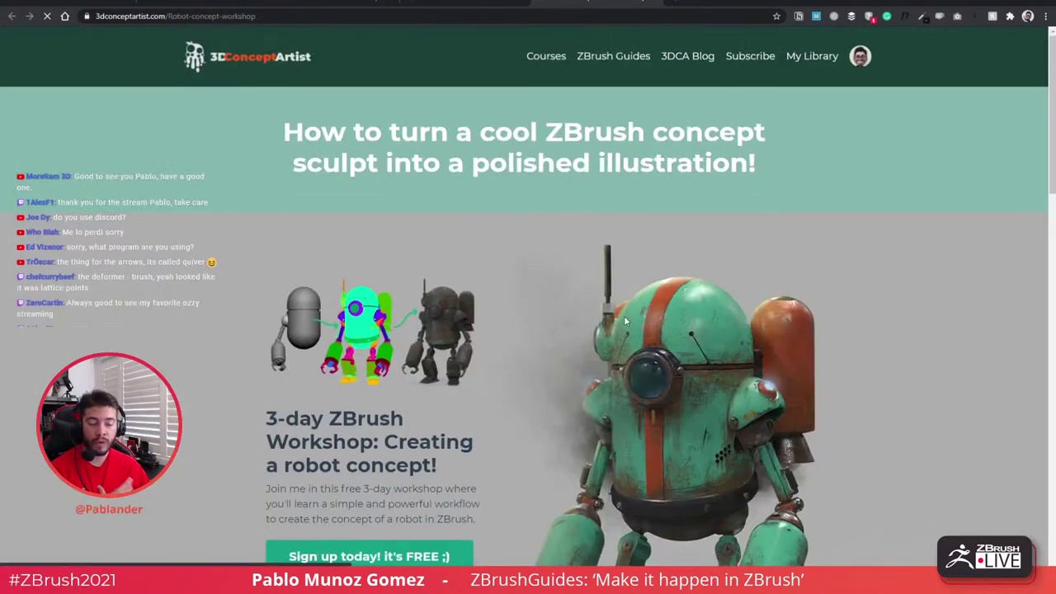
{"action": "scroll", "coordinate": [580, 281], "scroll_direction": "down", "scroll_amount": 4}
{"action": "scroll", "coordinate": [737, 329], "scroll_direction": "up", "scroll_amount": 2}
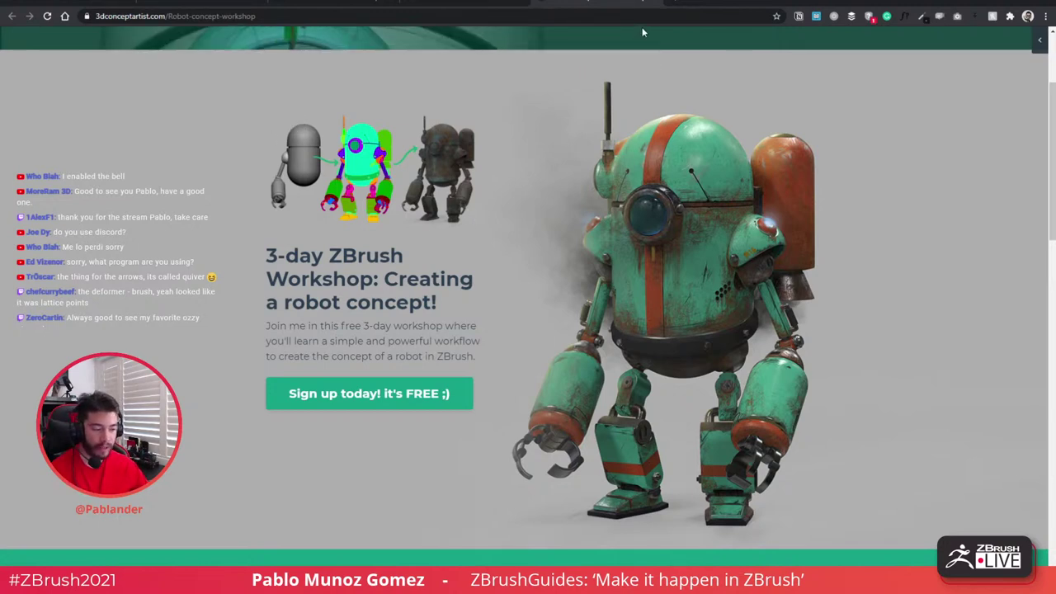
- Share the Robot-concept-workshop page's address in the stream chat and return to the page's free sign-up section
{"action": "left_click", "coordinate": [619, 16]}
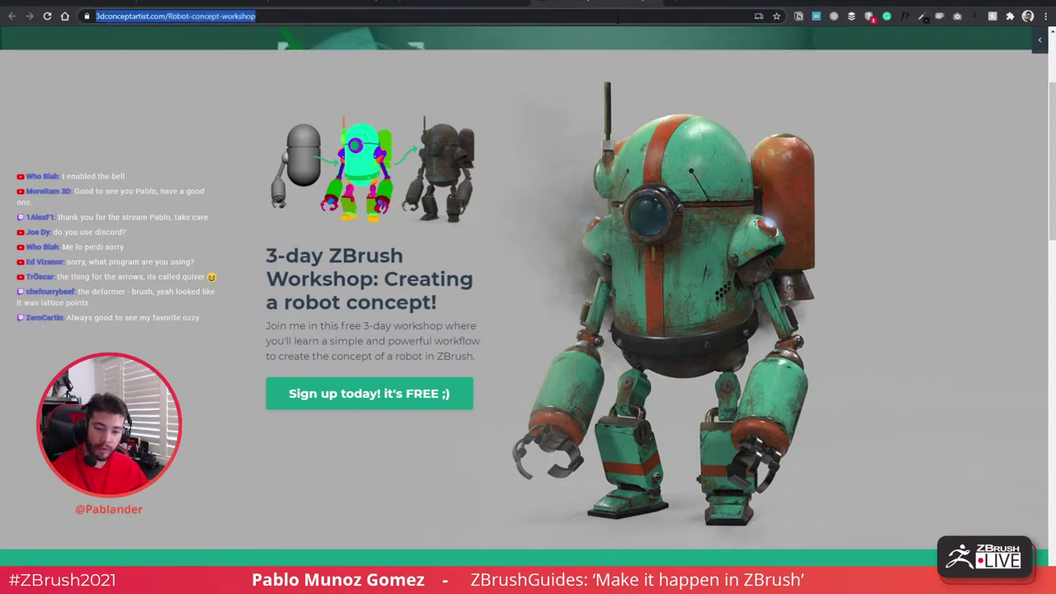
{"action": "key", "text": "alt+Tab"}
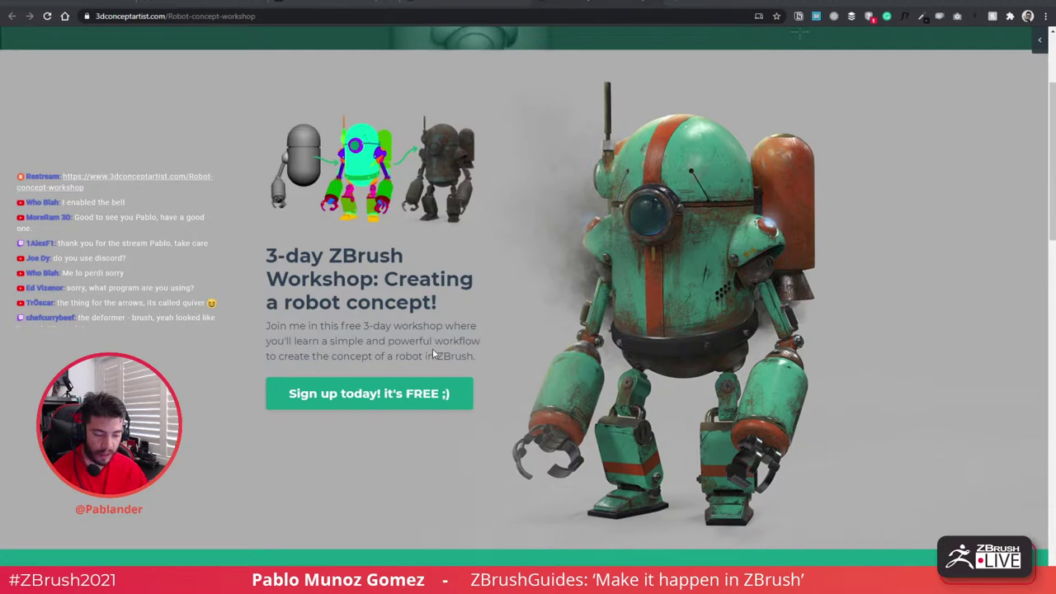
{"action": "scroll", "coordinate": [430, 363], "scroll_direction": "down", "scroll_amount": 2}
{"action": "scroll", "coordinate": [430, 367], "scroll_direction": "up", "scroll_amount": 1}
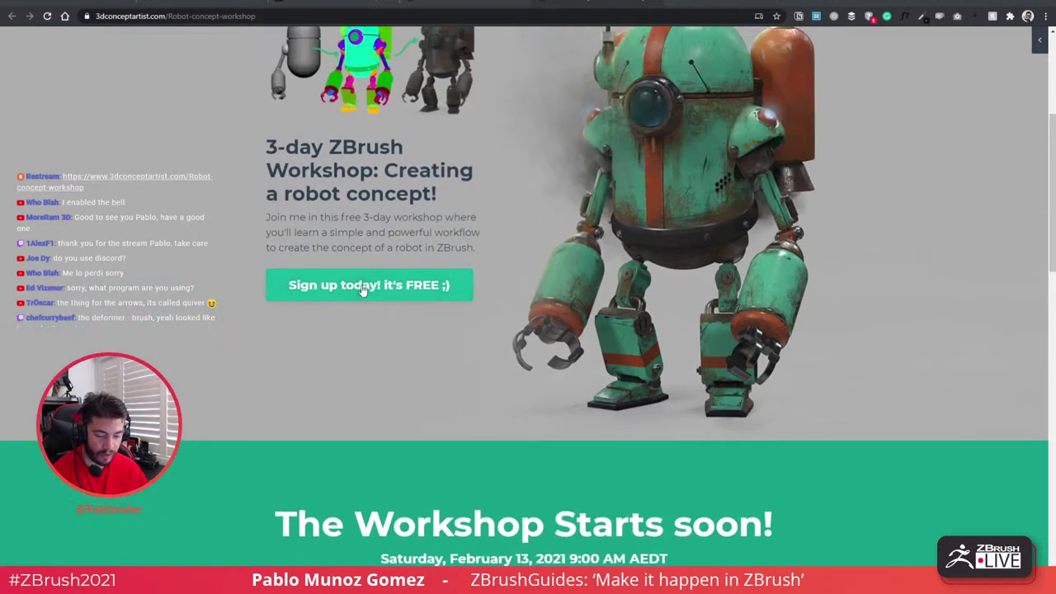
- Open the Robot Concept workshop's sign-up form and look over its fields and the software requirements under About this workshop
{"action": "left_click", "coordinate": [366, 288]}
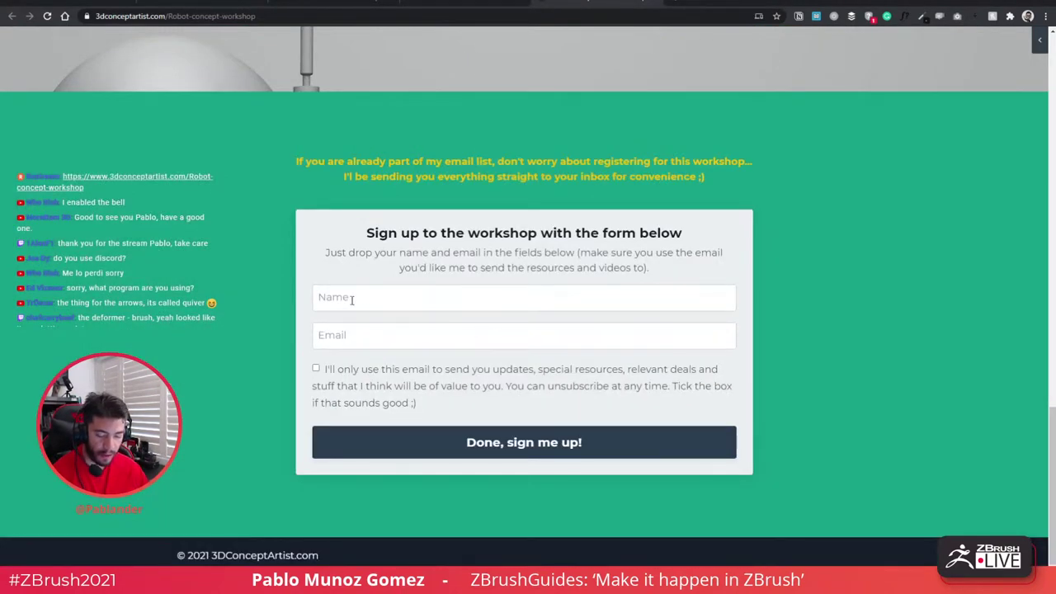
{"action": "scroll", "coordinate": [582, 345], "scroll_direction": "up", "scroll_amount": 1}
{"action": "scroll", "coordinate": [331, 363], "scroll_direction": "down", "scroll_amount": 1}
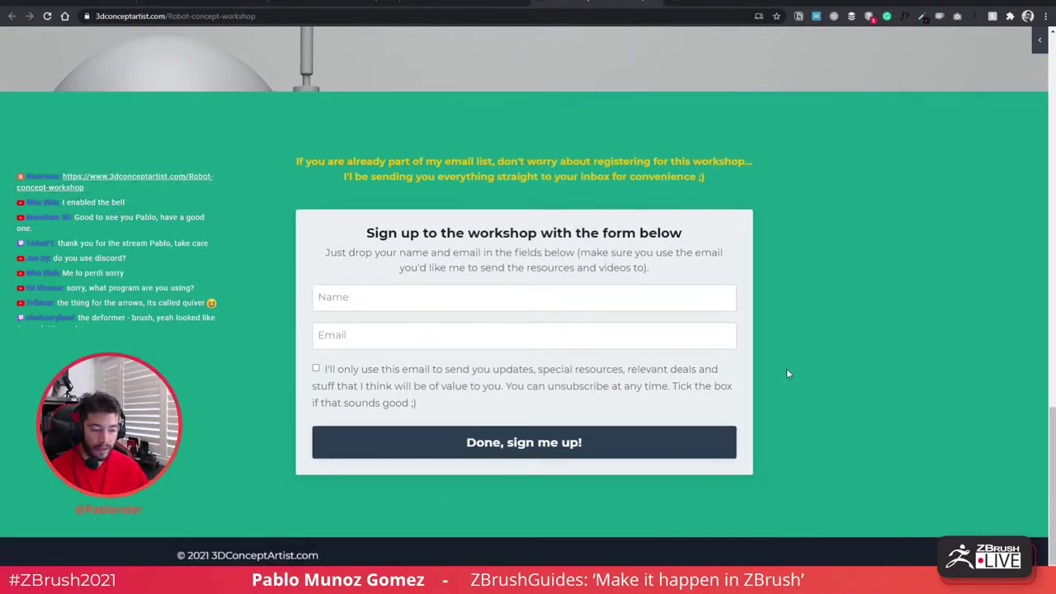
{"action": "scroll", "coordinate": [787, 374], "scroll_direction": "up", "scroll_amount": 1}
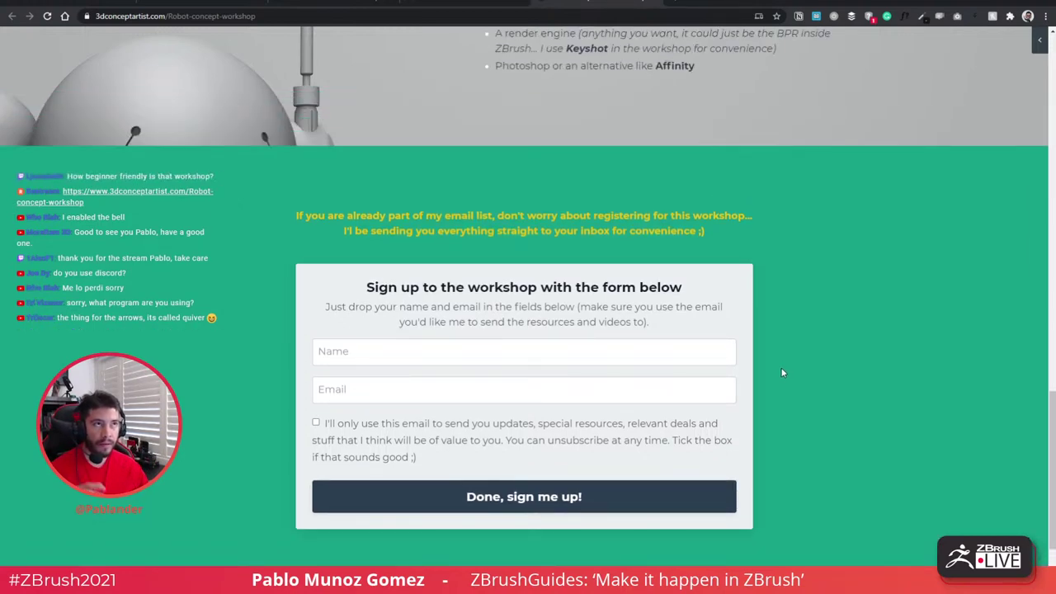
{"action": "scroll", "coordinate": [786, 357], "scroll_direction": "up", "scroll_amount": 6}
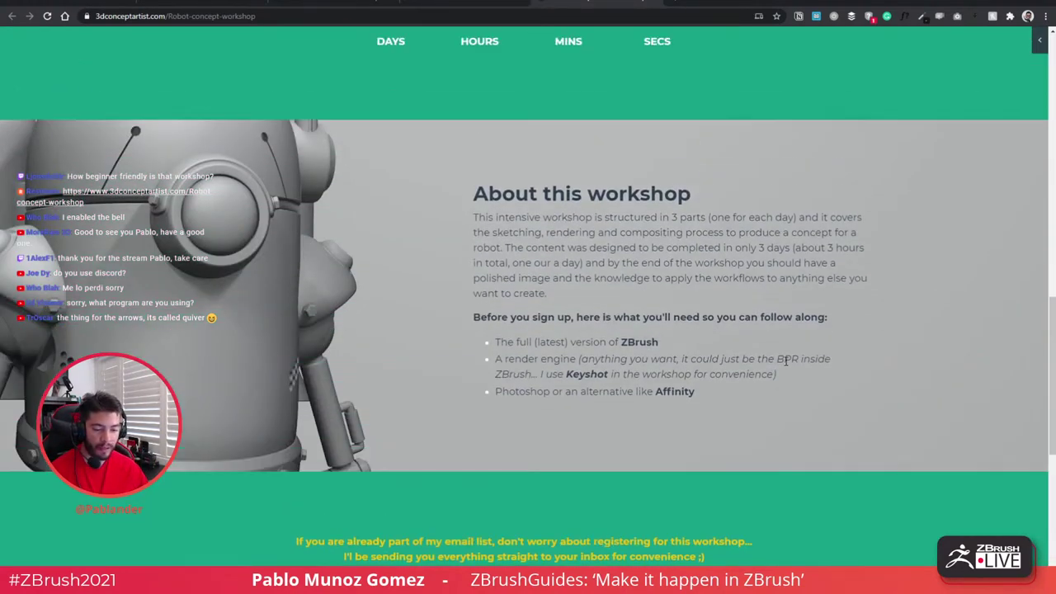
- Highlight the workshop's start day and AEDT time zone above the countdown, clear the highlight and return to the page's start
{"action": "scroll", "coordinate": [786, 369], "scroll_direction": "up", "scroll_amount": 5}
{"action": "scroll", "coordinate": [785, 369], "scroll_direction": "down", "scroll_amount": 4}
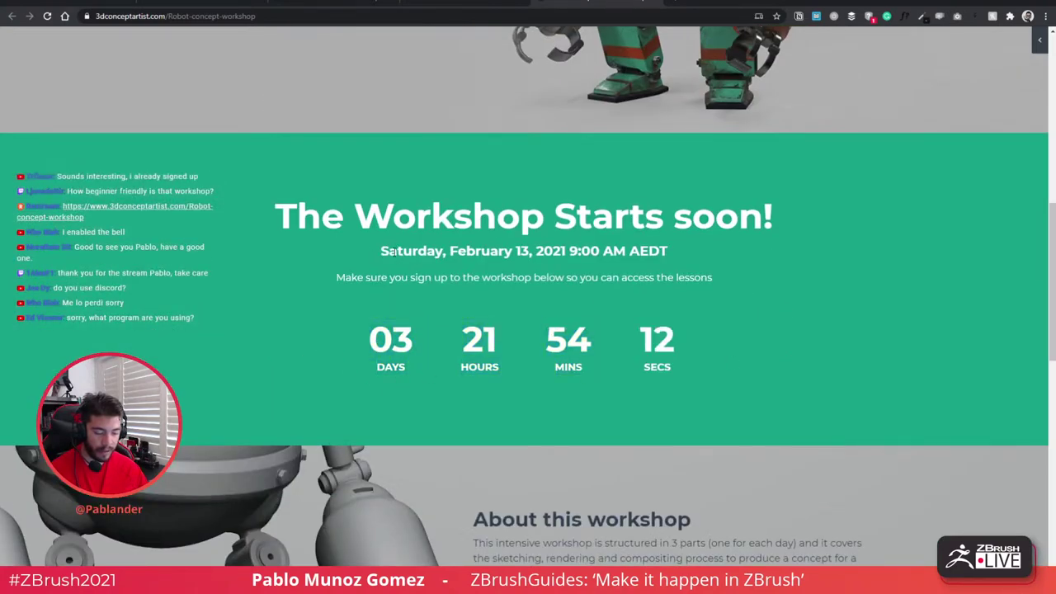
{"action": "left_click_drag", "start_coordinate": [374, 251], "coordinate": [452, 256]}
{"action": "left_click_drag", "start_coordinate": [628, 251], "coordinate": [690, 255]}
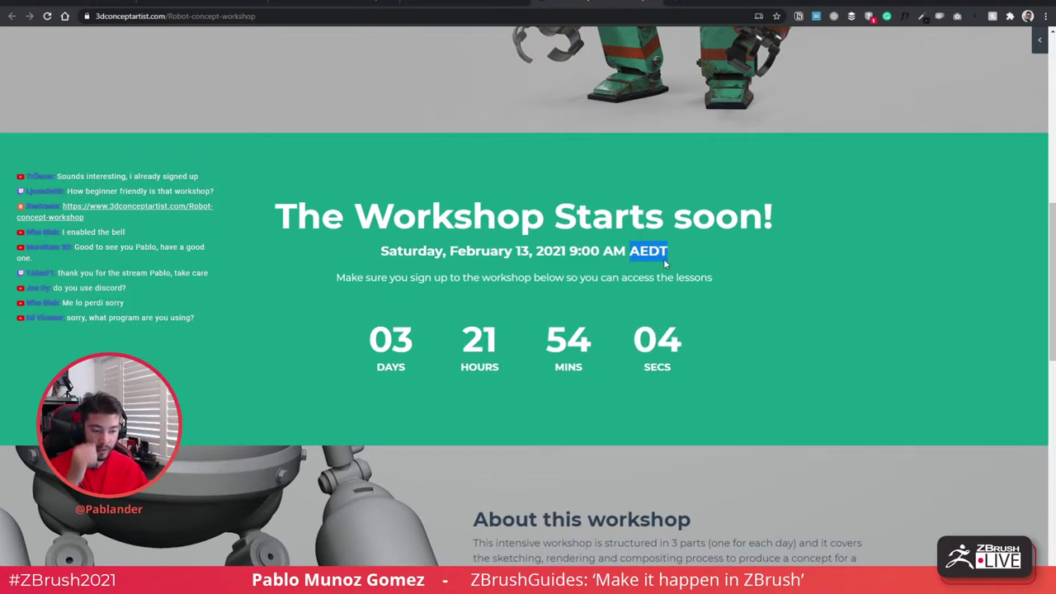
{"action": "left_click", "coordinate": [722, 335]}
{"action": "scroll", "coordinate": [740, 373], "scroll_direction": "up", "scroll_amount": 8}
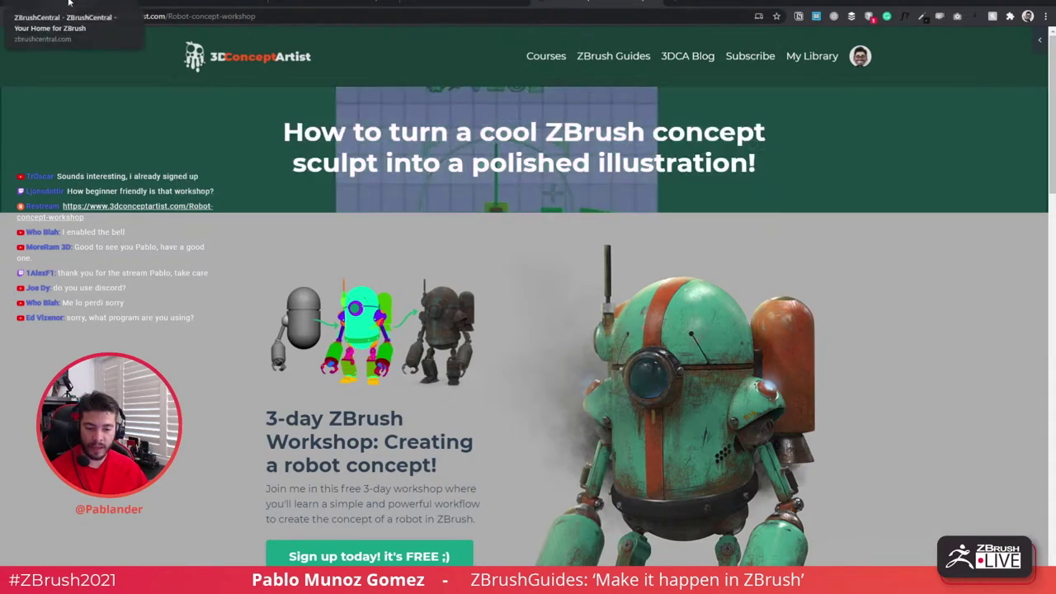
- Switch to the ZBrushCentral home page, open the featured Skull Lord artwork and examine its final renders
{"action": "left_click", "coordinate": [114, 6]}
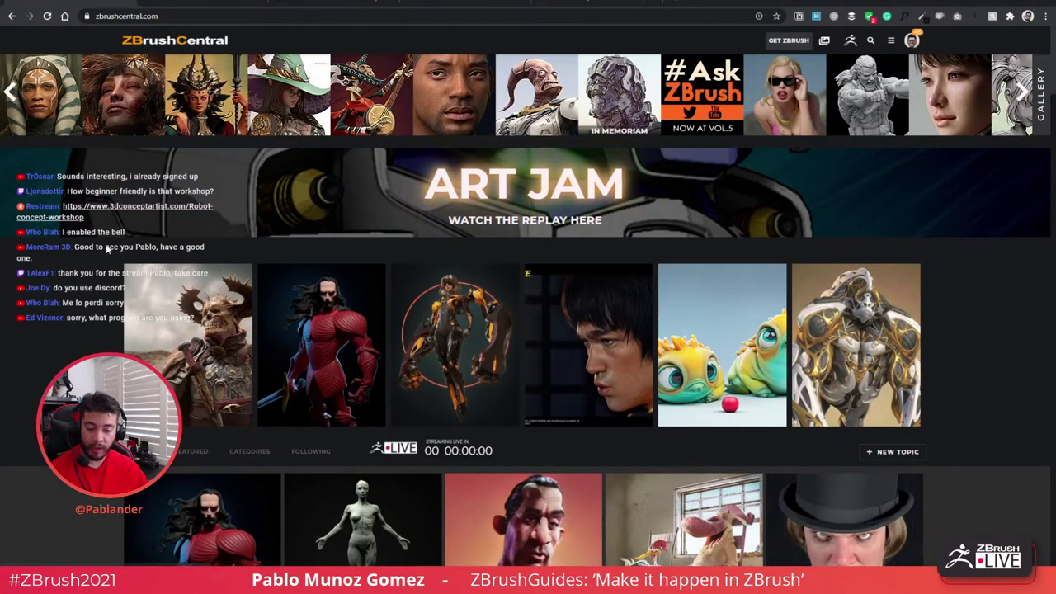
{"action": "left_click", "coordinate": [188, 347]}
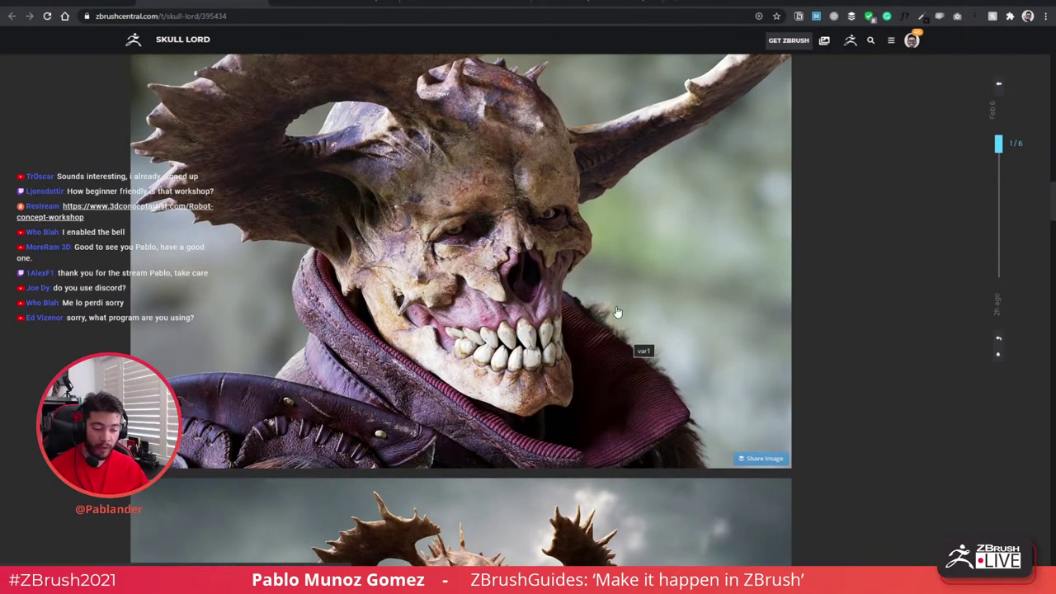
{"action": "scroll", "coordinate": [599, 297], "scroll_direction": "down", "scroll_amount": 5}
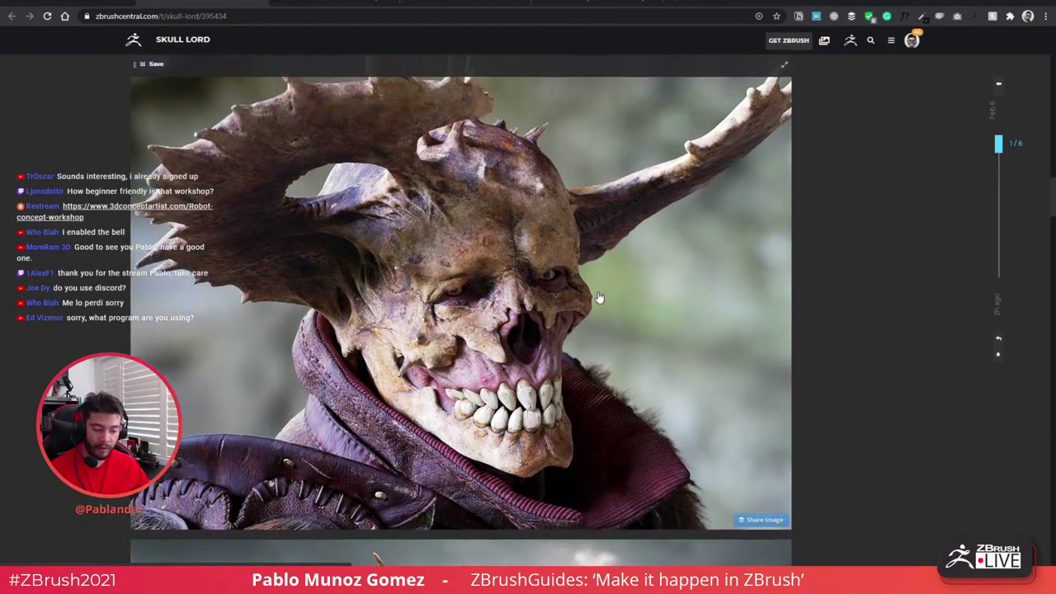
{"action": "scroll", "coordinate": [693, 311], "scroll_direction": "up", "scroll_amount": 5}
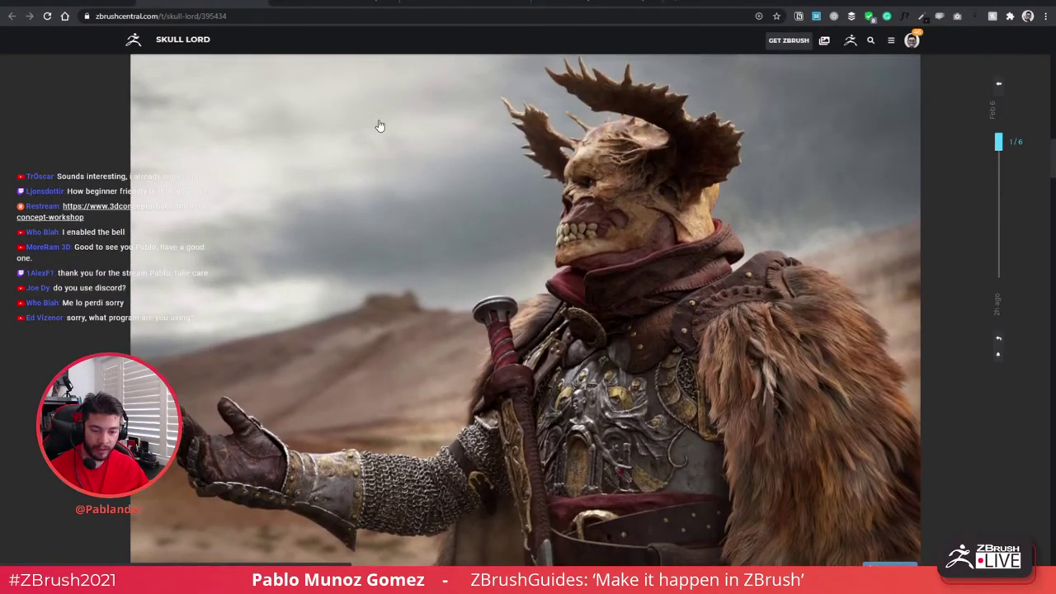
{"action": "scroll", "coordinate": [502, 293], "scroll_direction": "down", "scroll_amount": 5}
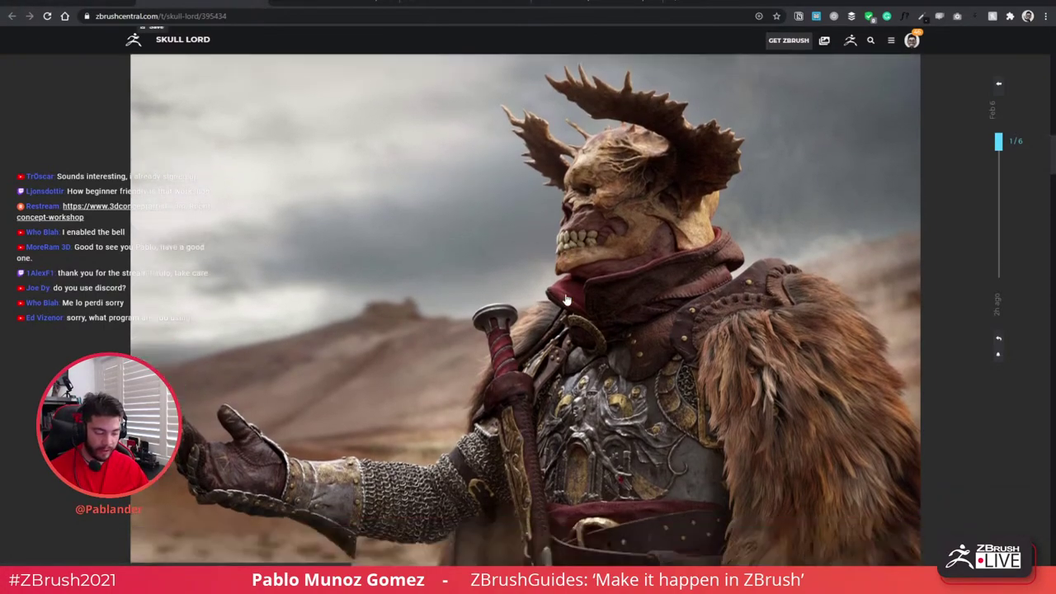
- Look through the Skull Lord topic's ZBrush sculpt screenshots, pattern-making notes, progress animation and replies, and return to its start
{"action": "scroll", "coordinate": [566, 299], "scroll_direction": "down", "scroll_amount": 10}
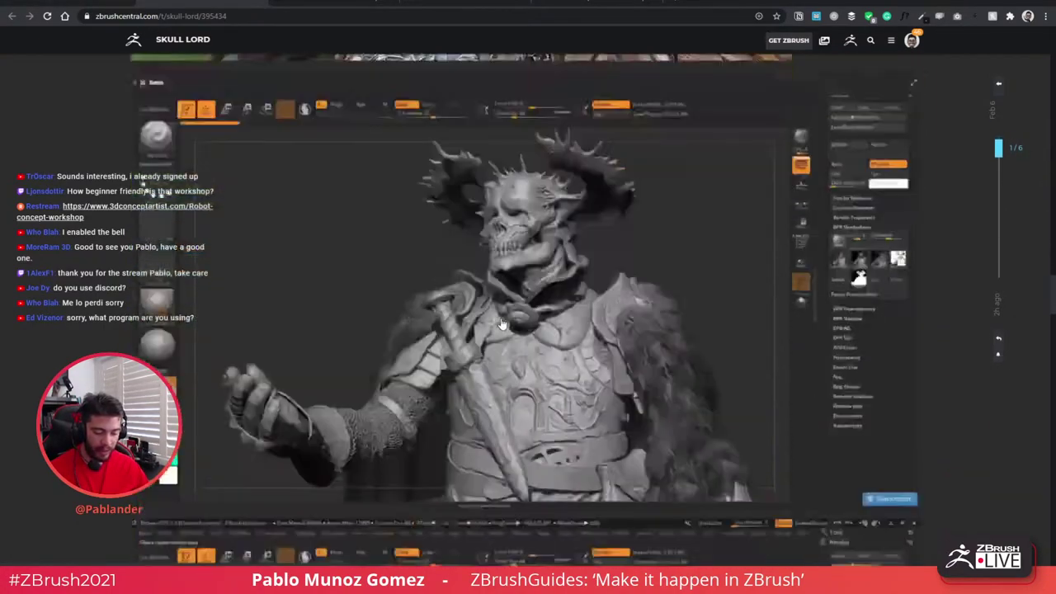
{"action": "scroll", "coordinate": [501, 323], "scroll_direction": "down", "scroll_amount": 10}
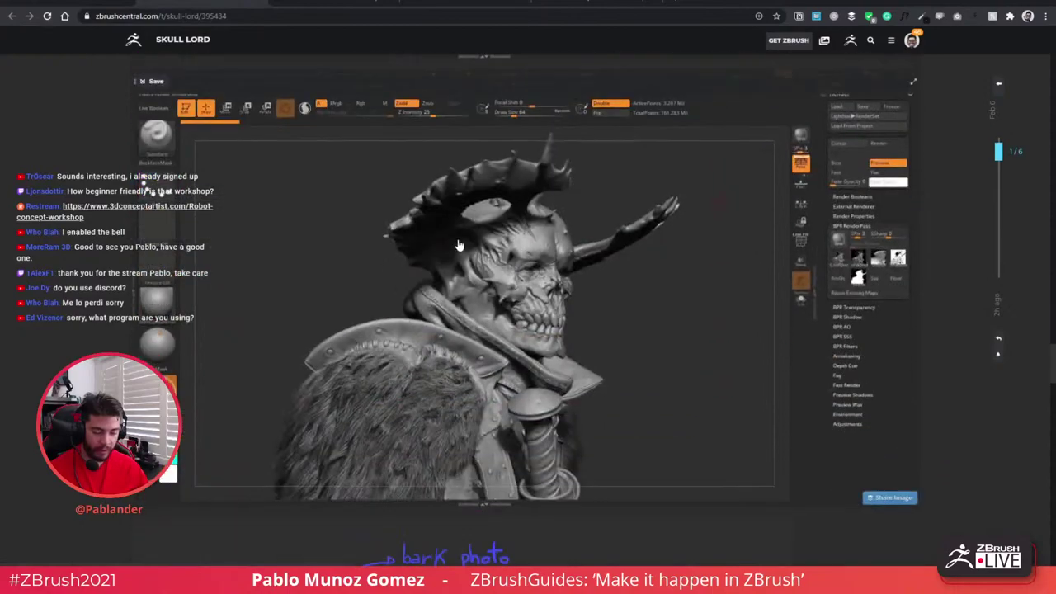
{"action": "scroll", "coordinate": [460, 246], "scroll_direction": "down", "scroll_amount": 10}
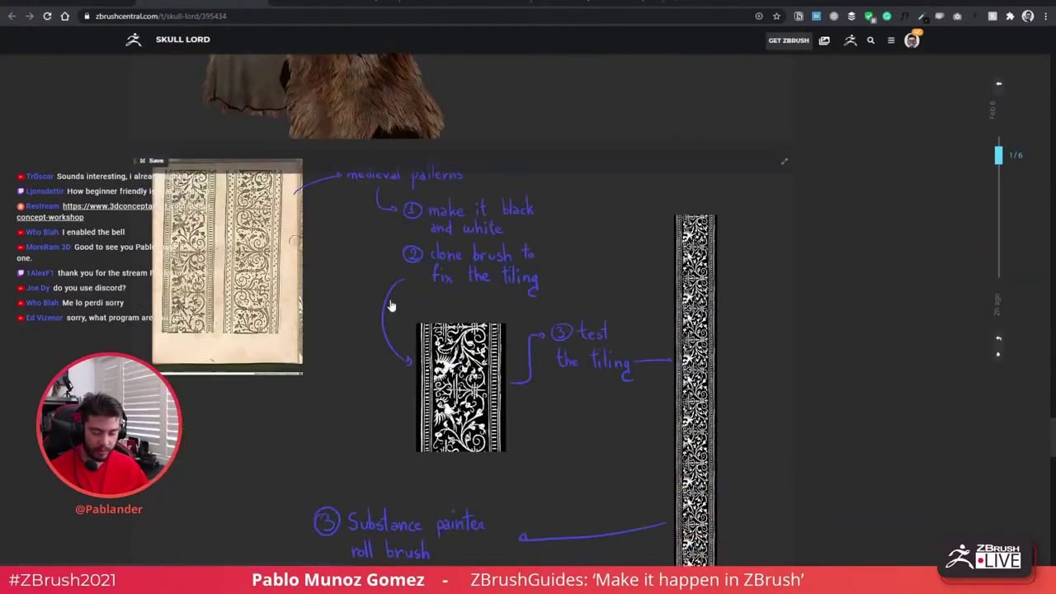
{"action": "scroll", "coordinate": [406, 330], "scroll_direction": "down", "scroll_amount": 15}
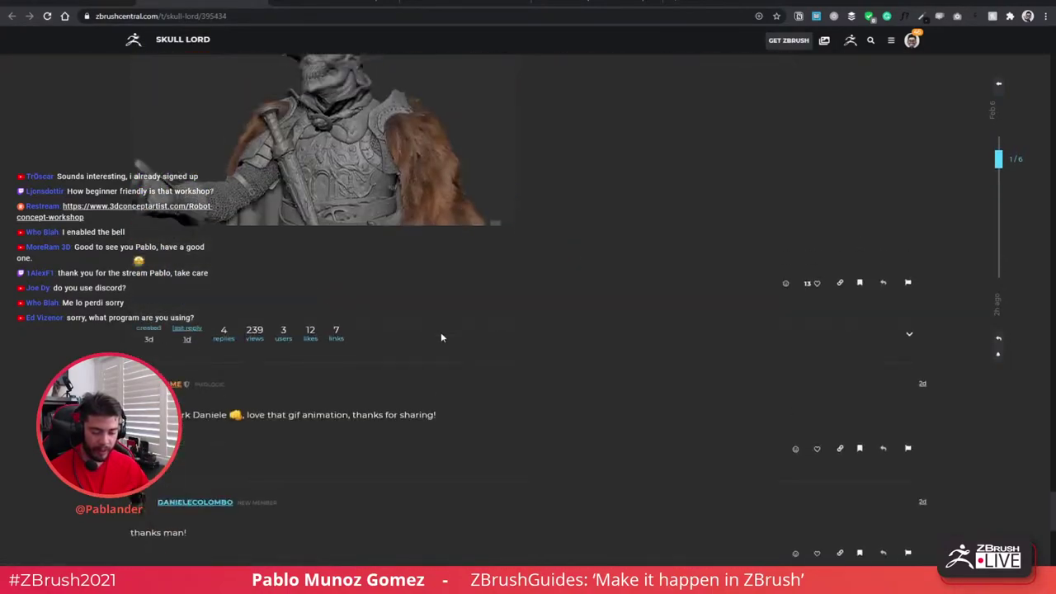
{"action": "scroll", "coordinate": [349, 242], "scroll_direction": "up", "scroll_amount": 2}
{"action": "scroll", "coordinate": [771, 283], "scroll_direction": "down", "scroll_amount": 1}
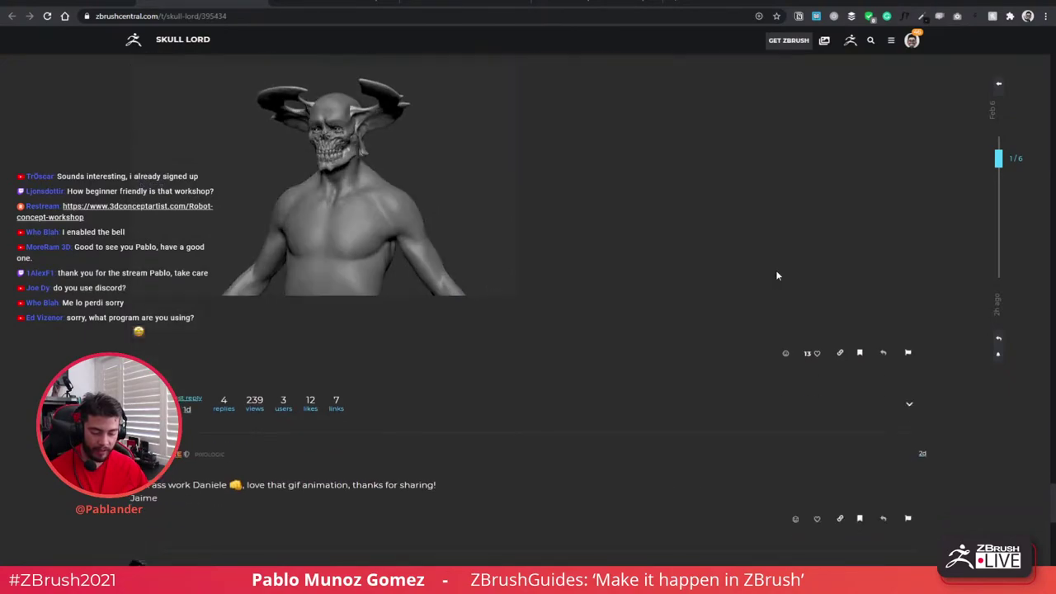
{"action": "scroll", "coordinate": [776, 276], "scroll_direction": "up", "scroll_amount": 20}
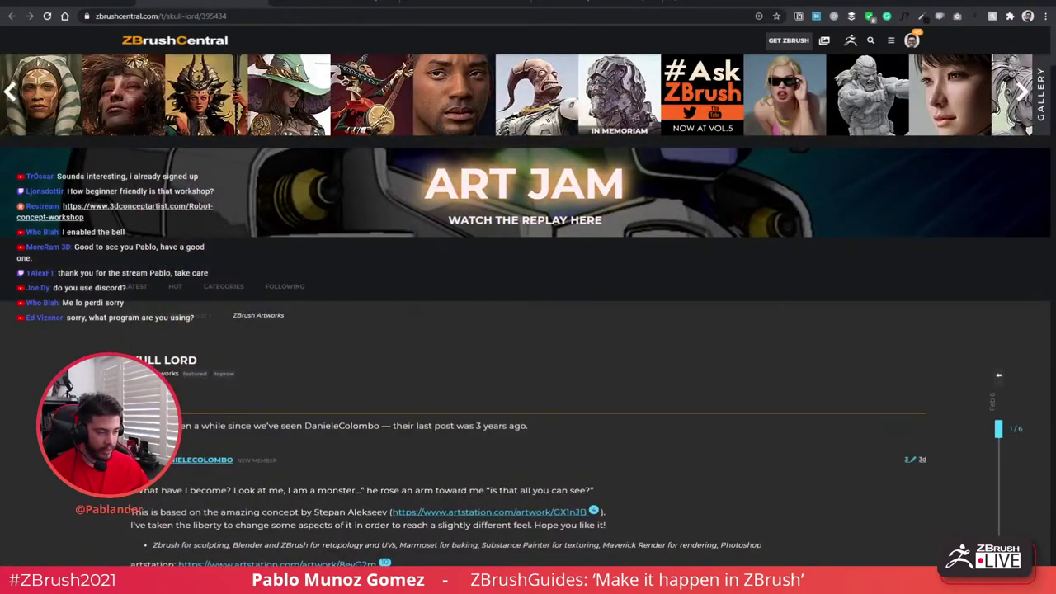
- Open the green robot's ArtStation artwork page, skim its images and share the page's address in the stream chat
{"action": "left_click", "coordinate": [577, 2]}
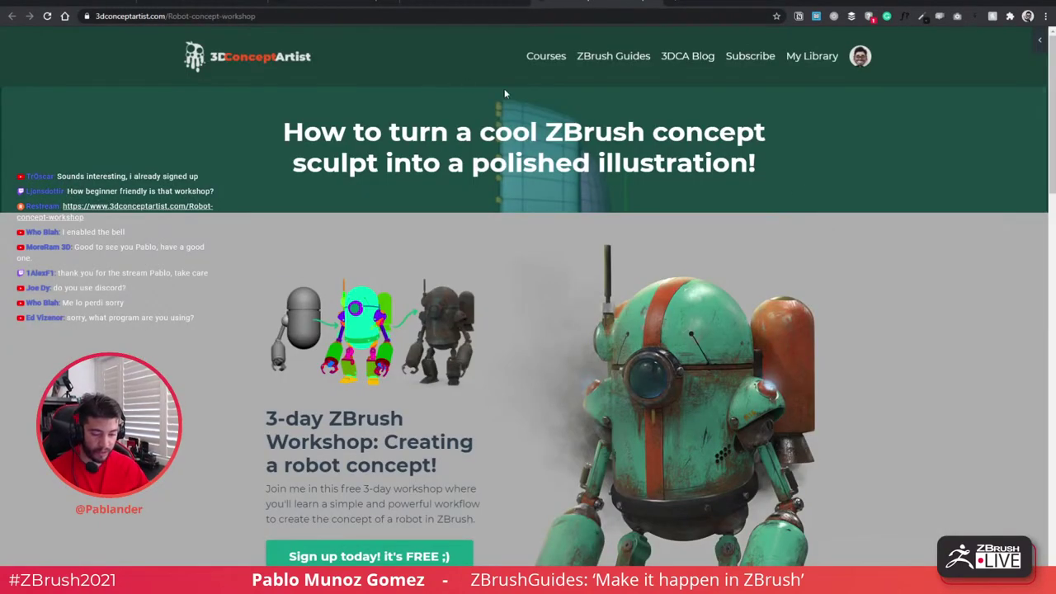
{"action": "left_click", "coordinate": [326, 2]}
{"action": "scroll", "coordinate": [423, 253], "scroll_direction": "down", "scroll_amount": 2}
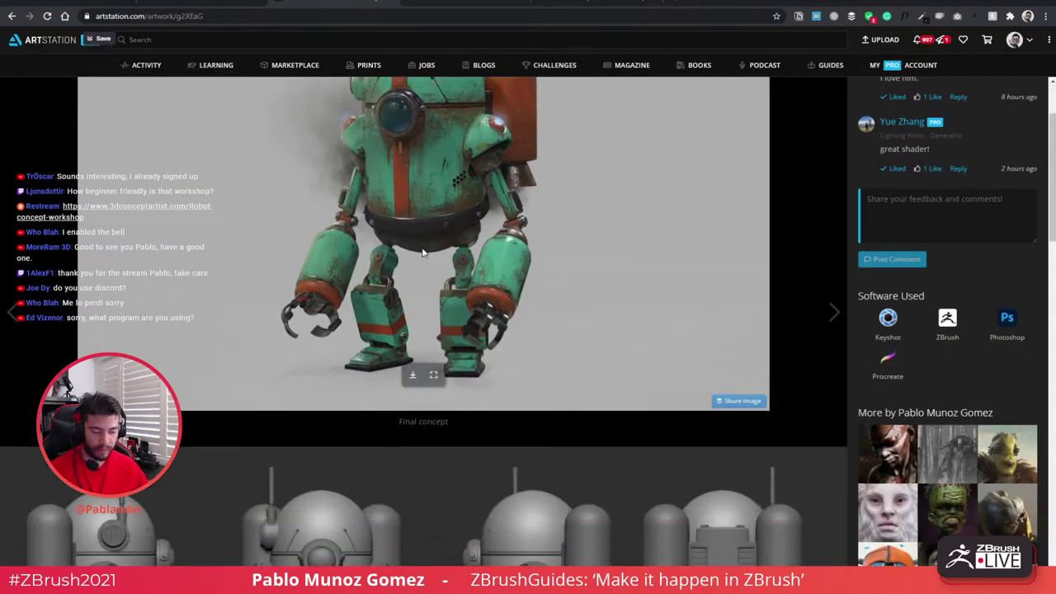
{"action": "scroll", "coordinate": [422, 253], "scroll_direction": "down", "scroll_amount": 10}
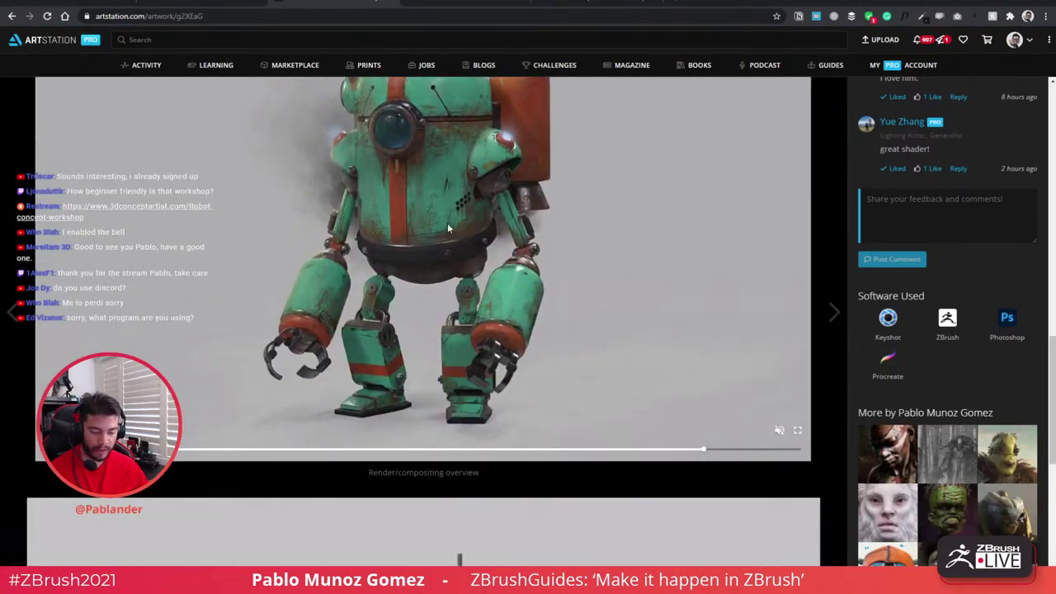
{"action": "scroll", "coordinate": [433, 235], "scroll_direction": "up", "scroll_amount": 8}
{"action": "left_click", "coordinate": [376, 16]}
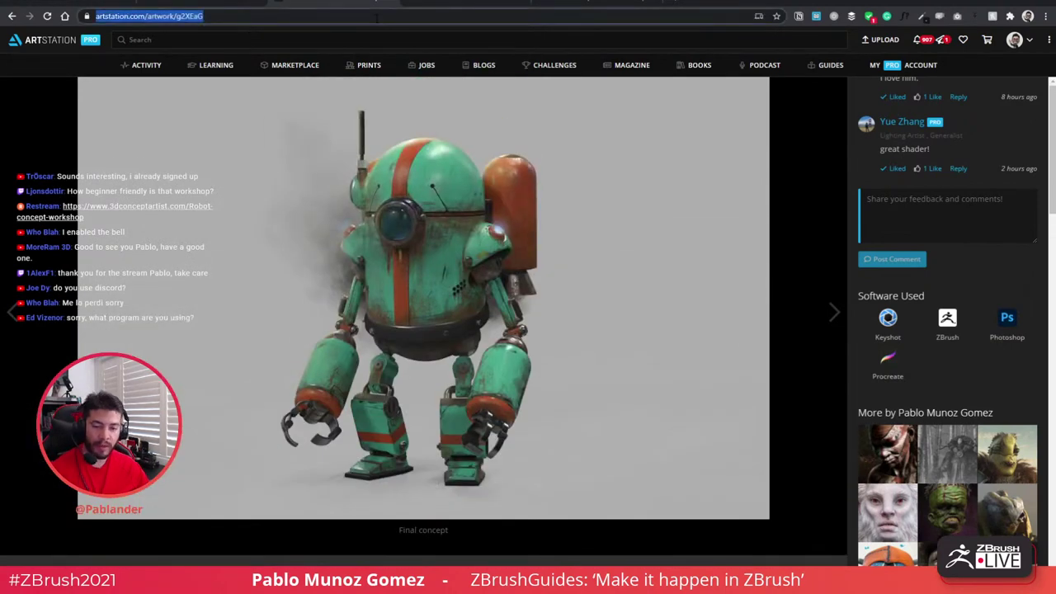
{"action": "key", "text": "alt+Tab"}
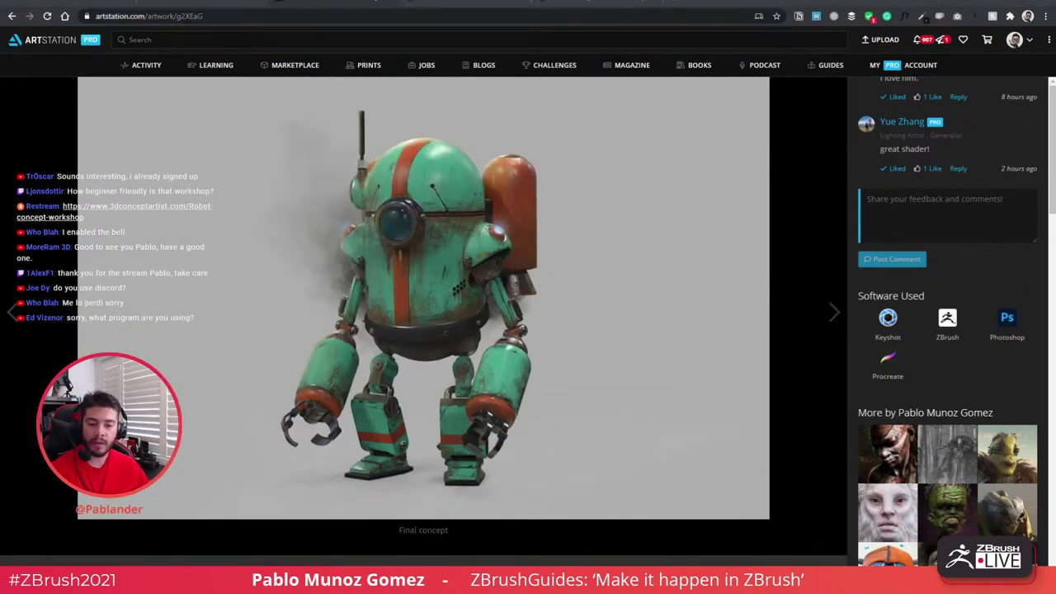
- Look over the robot artwork's render/compositing overview and WIP turntable videos, and switch back to ZBrush
{"action": "scroll", "coordinate": [344, 326], "scroll_direction": "down", "scroll_amount": 10}
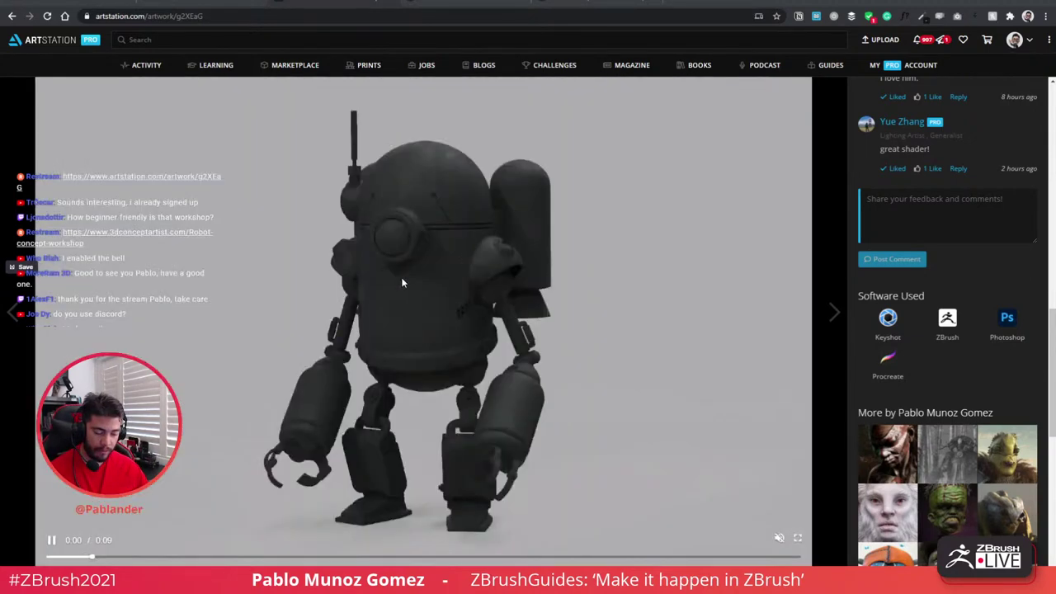
{"action": "scroll", "coordinate": [357, 351], "scroll_direction": "down", "scroll_amount": 5}
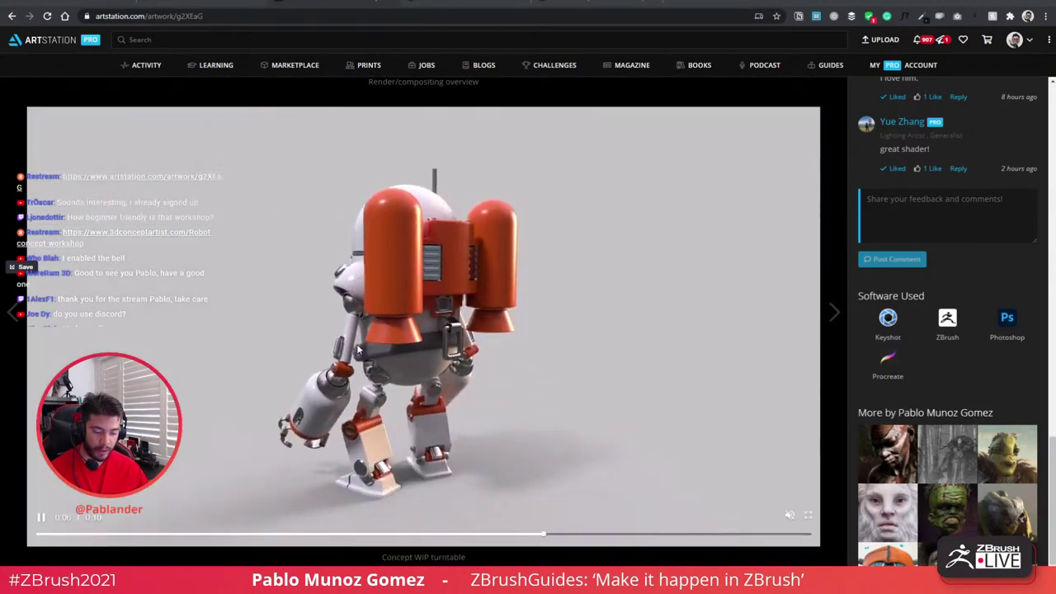
{"action": "scroll", "coordinate": [357, 351], "scroll_direction": "down", "scroll_amount": 15}
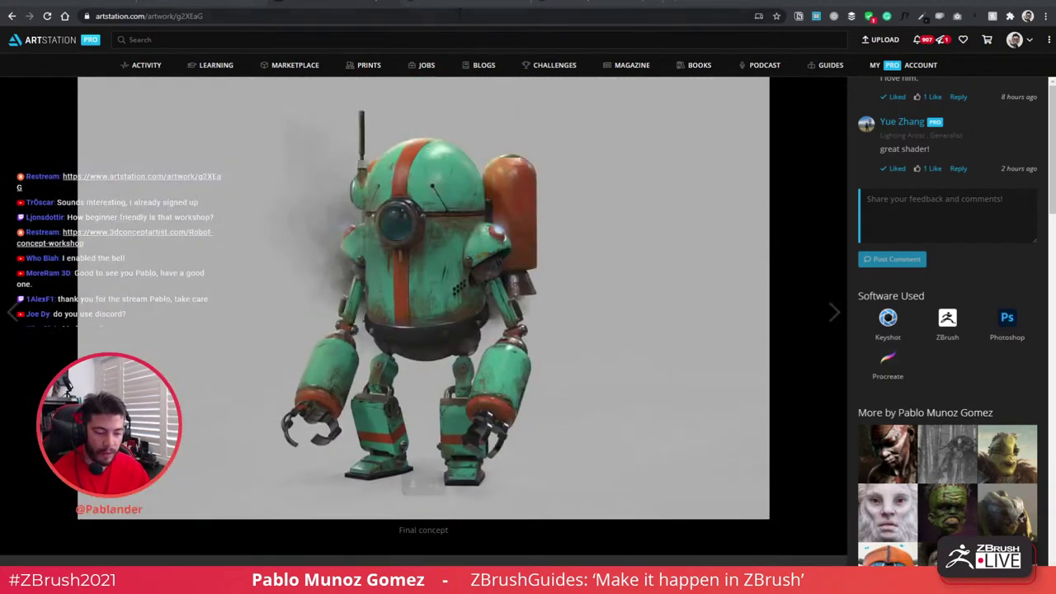
{"action": "key", "text": "alt+Tab"}
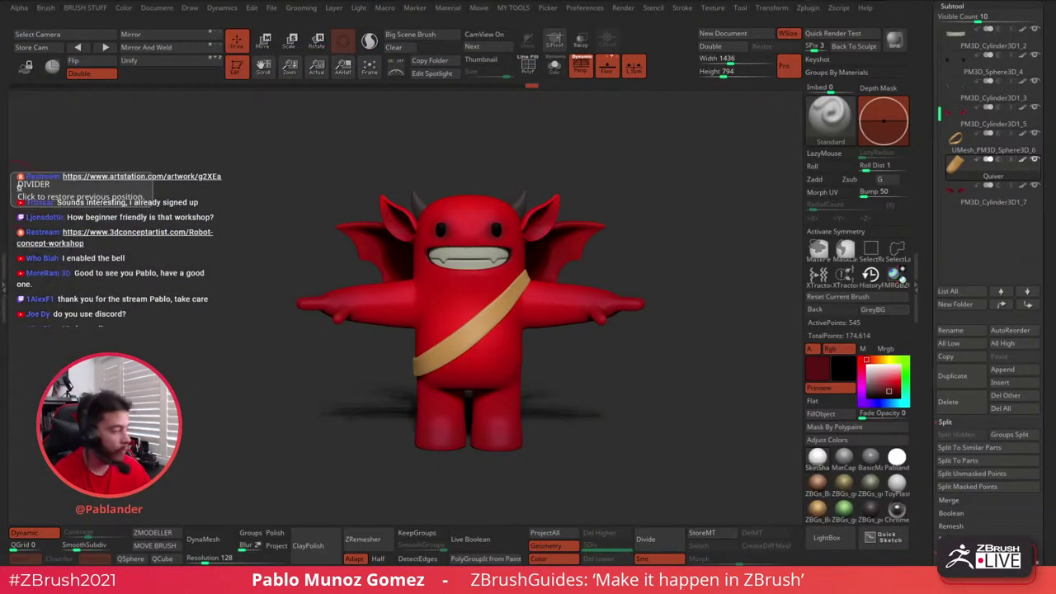